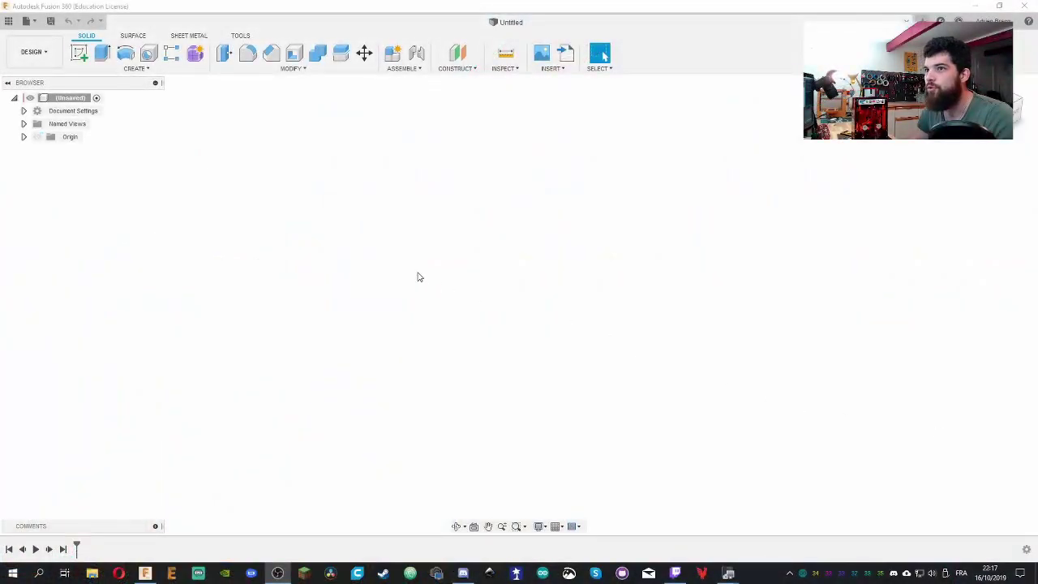
Show the Data Panel and open the 2020 folder of the LES KARIBOUS project
{"action": "left_click", "coordinate": [8, 21]}
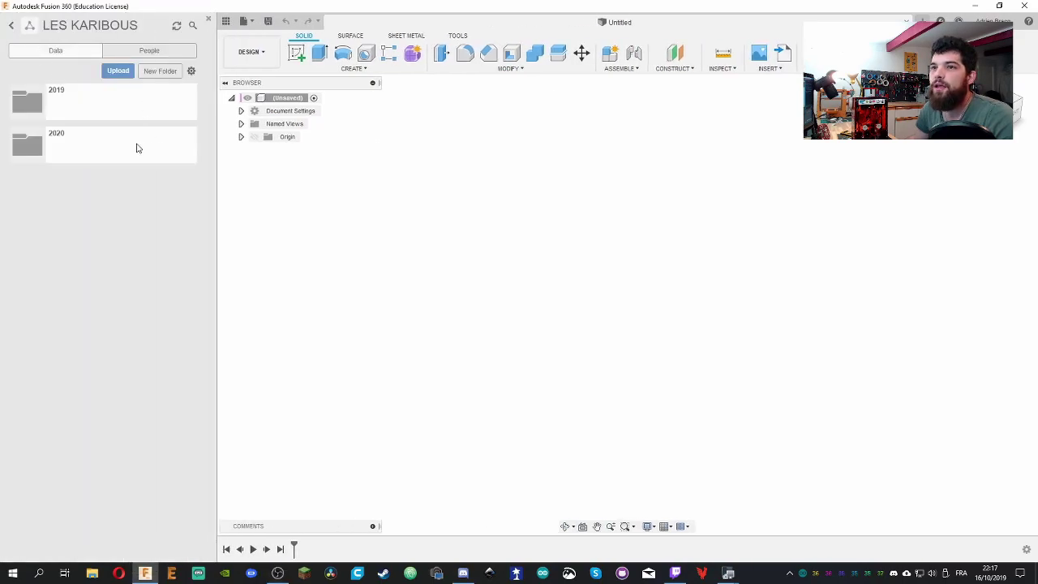
{"action": "left_click", "coordinate": [136, 148]}
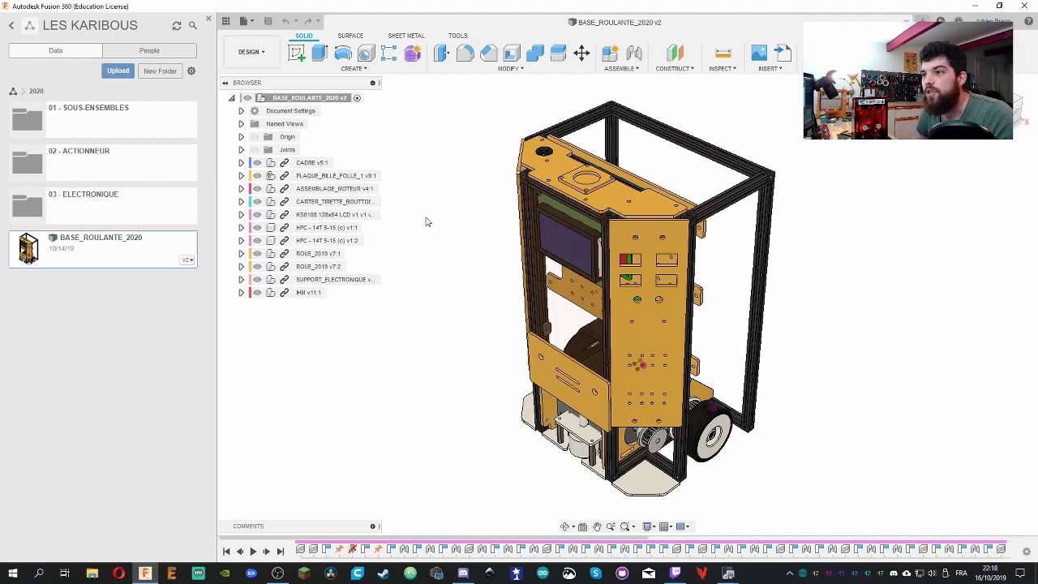
Orbit the robot base assembly to view it from several sides, then open 01 - SOUS-ENSEMBLES
{"action": "middle_click_drag", "start_coordinate": [425, 222], "coordinate": [449, 273], "text": "shift"}
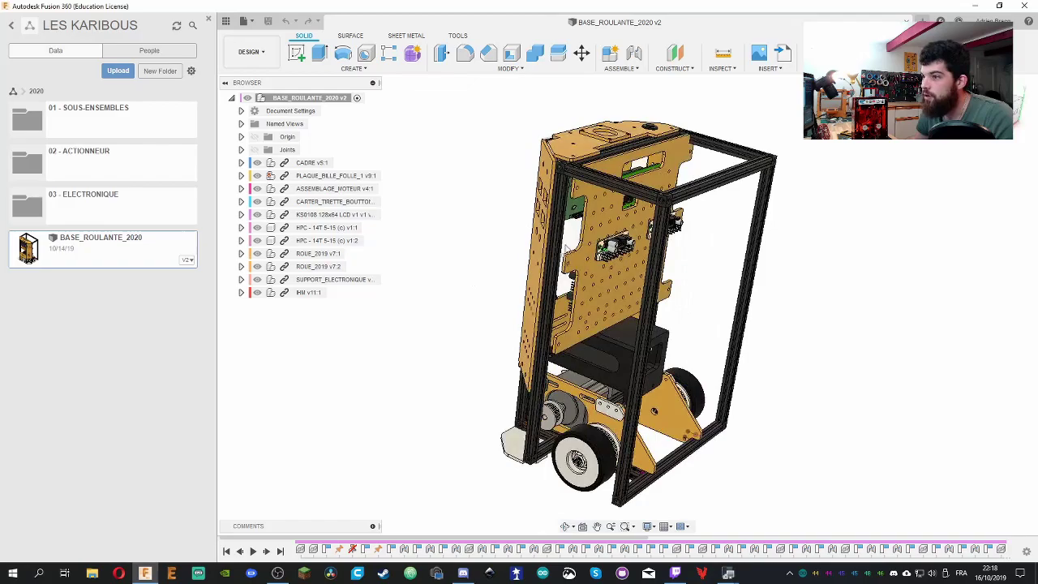
{"action": "middle_click_drag", "start_coordinate": [458, 325], "coordinate": [527, 328], "text": "shift"}
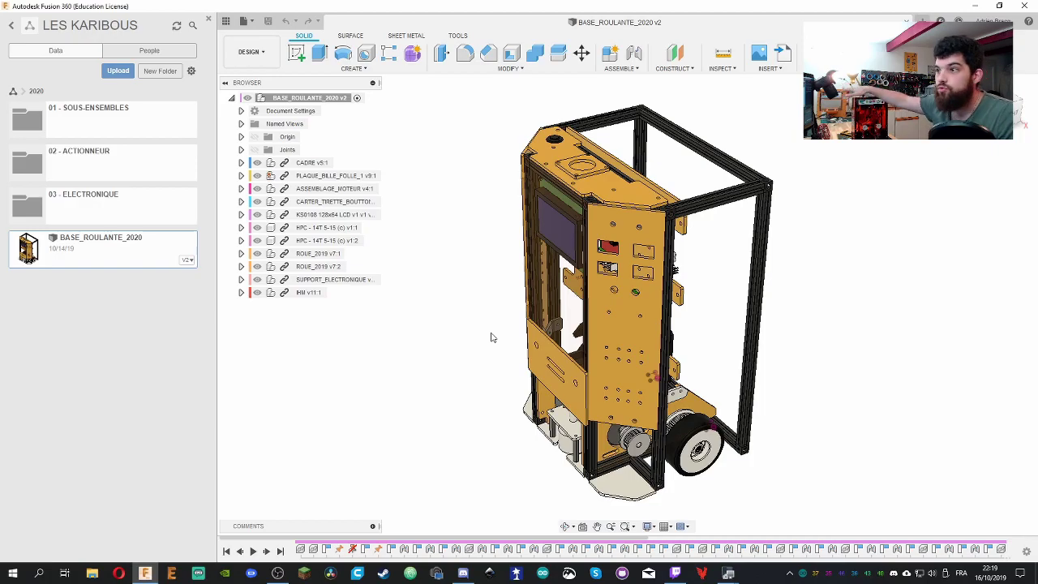
{"action": "middle_click_drag", "start_coordinate": [479, 295], "coordinate": [552, 292], "text": "shift"}
{"action": "middle_click_drag", "start_coordinate": [654, 304], "coordinate": [643, 316], "text": "shift"}
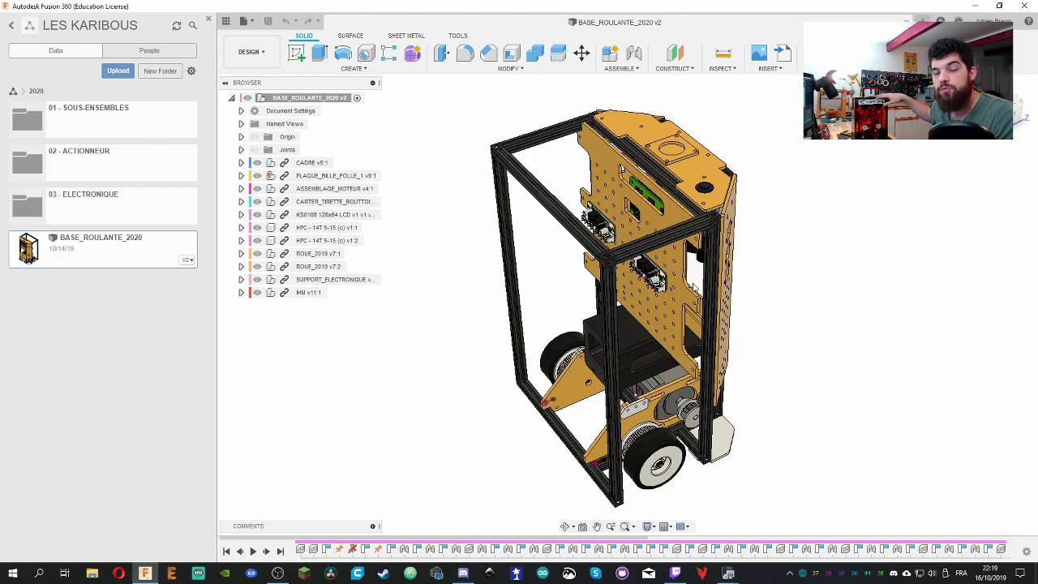
{"action": "middle_click_drag", "start_coordinate": [737, 261], "coordinate": [804, 225], "text": "shift"}
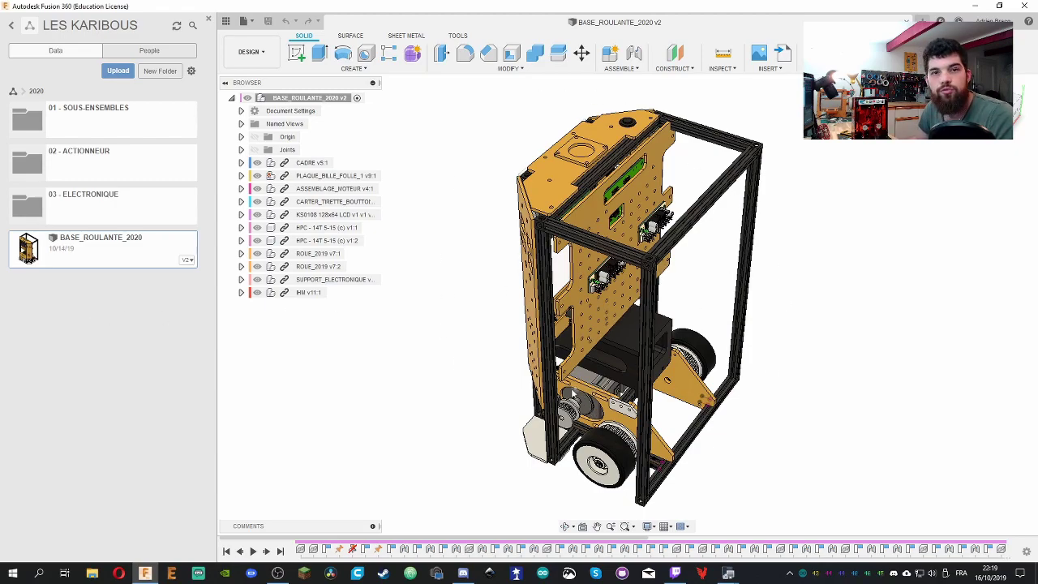
{"action": "middle_click_drag", "start_coordinate": [440, 245], "coordinate": [591, 288], "text": "shift"}
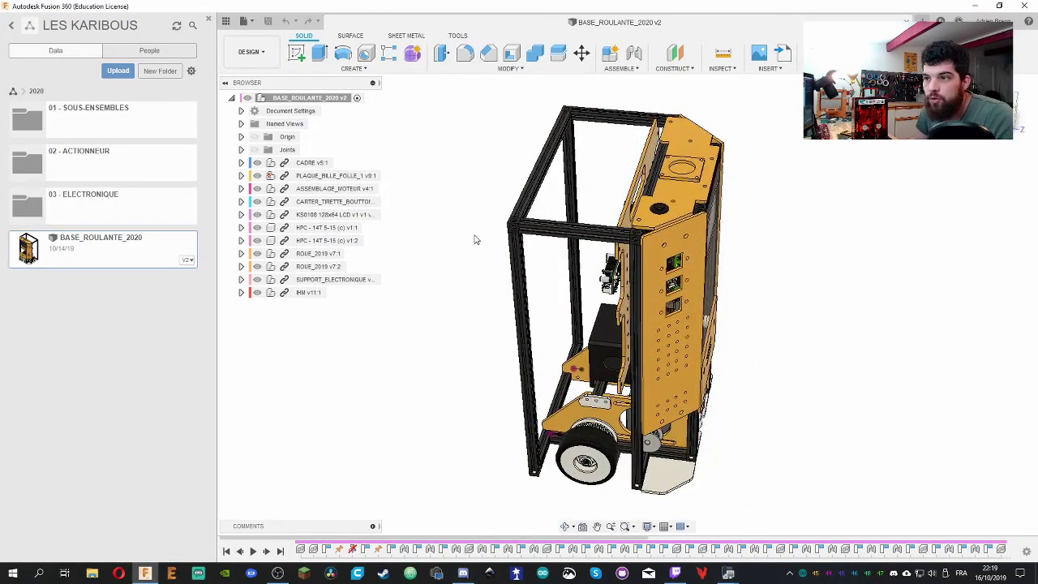
{"action": "left_click", "coordinate": [117, 122]}
Open the PARTIE_SUP design, turn the plate around, and check back on BASE_ROULANTE_2020
{"action": "double_click", "coordinate": [119, 118]}
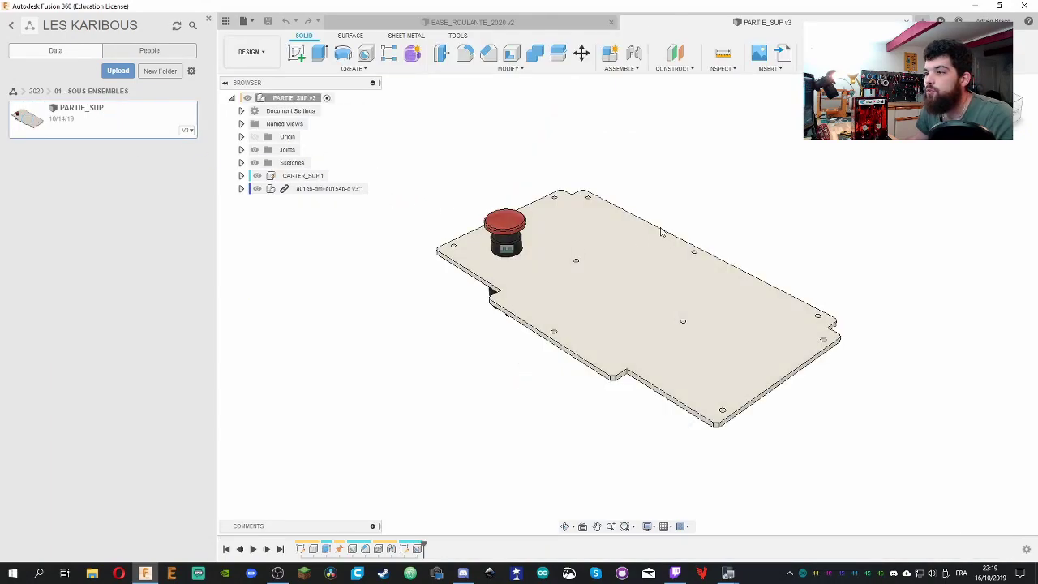
{"action": "mouse_move", "coordinate": [452, 189]}
{"action": "middle_mouse_down", "text": "shift"}
{"action": "mouse_move", "coordinate": [570, 176]}
{"action": "mouse_move", "coordinate": [539, 180]}
{"action": "middle_mouse_up", "text": "shift"}
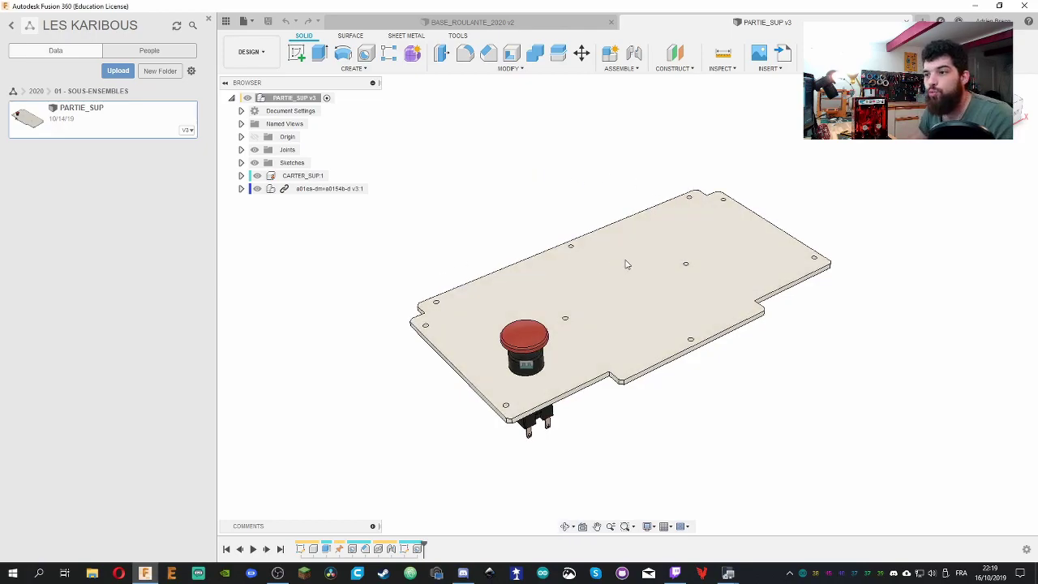
{"action": "middle_click_drag", "start_coordinate": [625, 267], "coordinate": [474, 203], "text": "shift"}
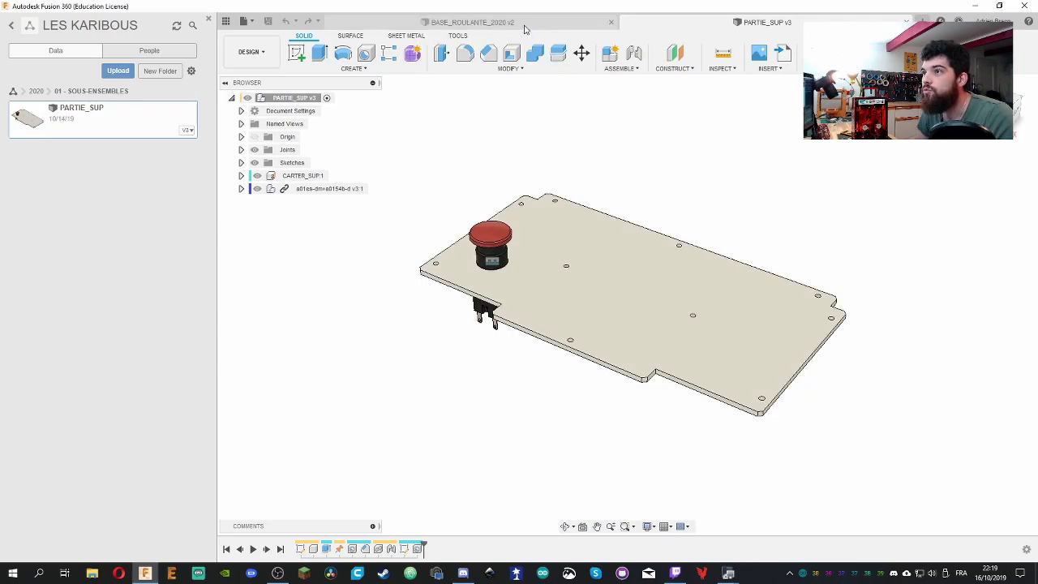
{"action": "left_click", "coordinate": [486, 22]}
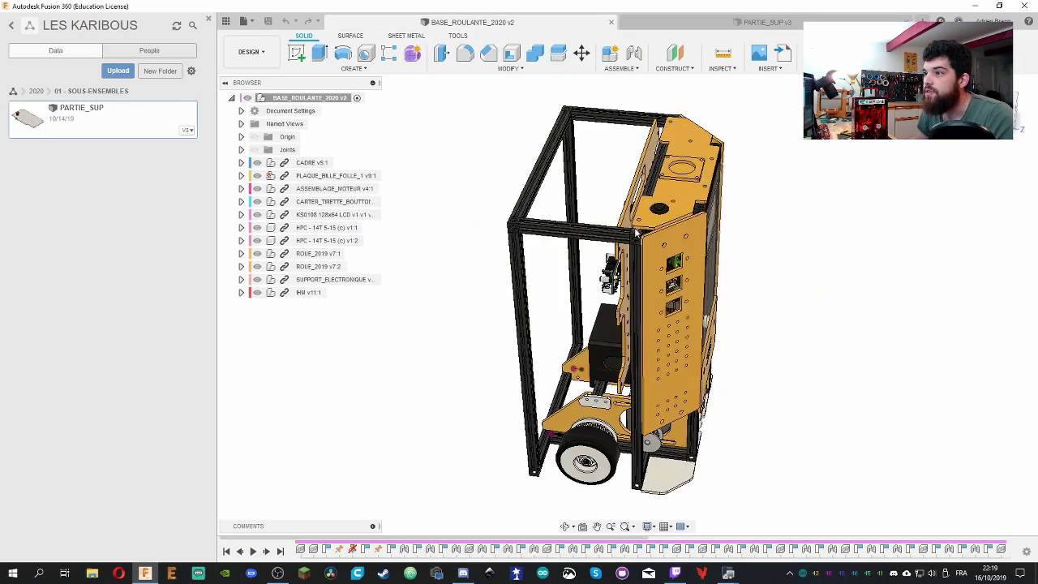
{"action": "left_click", "coordinate": [742, 27]}
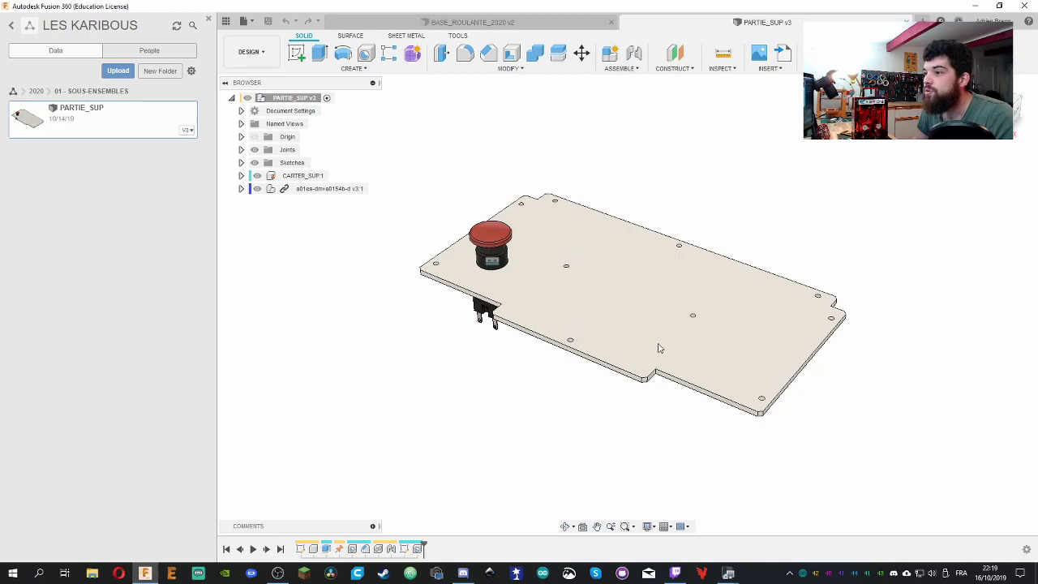
Browse 2020 > 02 - ACTIONNEUR > 02 - MAT BALISE and open the MAT BALISE design
{"action": "left_click", "coordinate": [35, 92]}
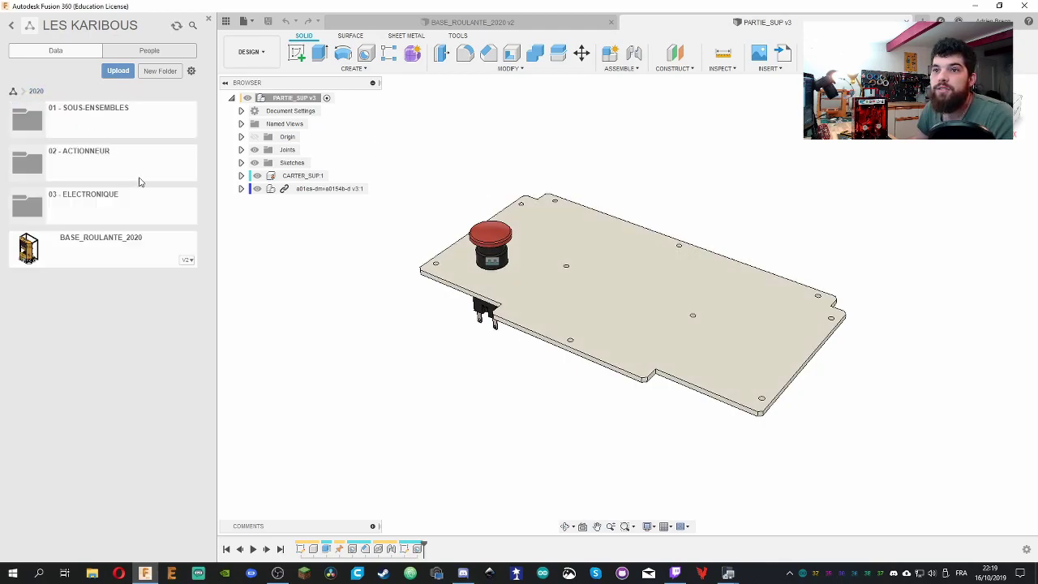
{"action": "left_click", "coordinate": [123, 178]}
{"action": "left_click", "coordinate": [122, 166]}
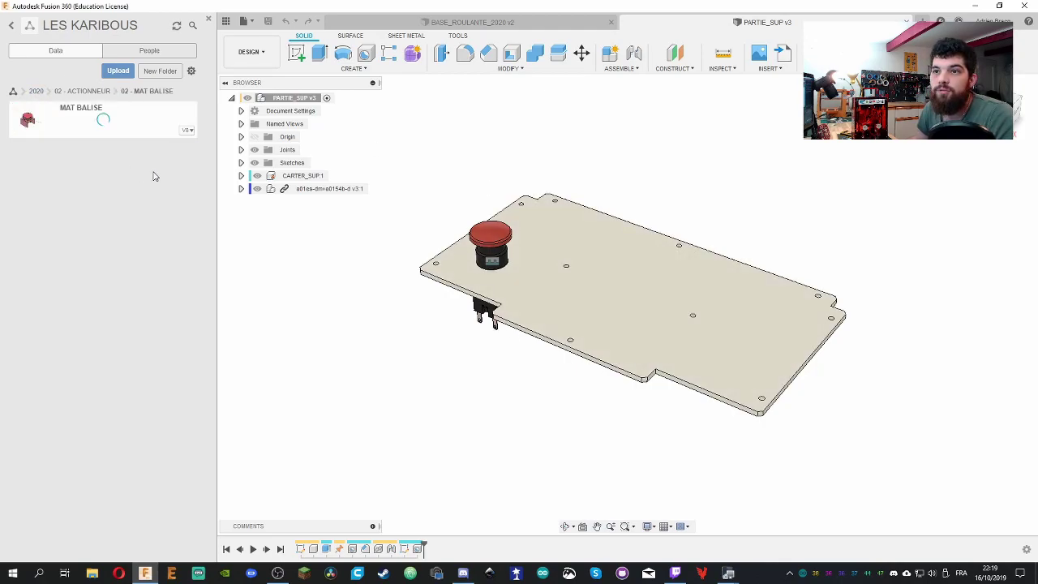
{"action": "double_click", "coordinate": [135, 131]}
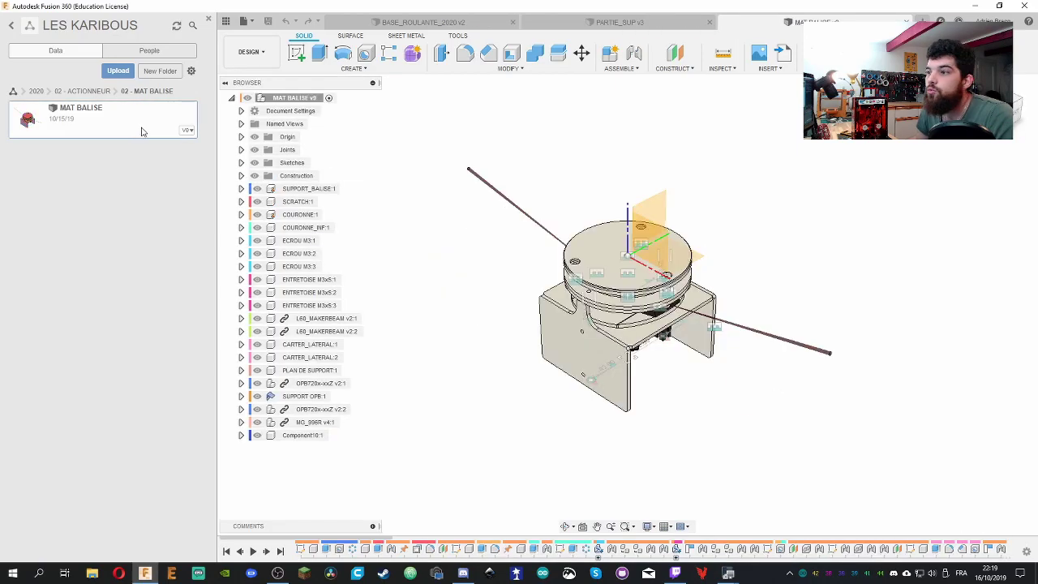
Hide the Data Panel and orbit the MAT BALISE beacon assembly
{"action": "left_click", "coordinate": [208, 19]}
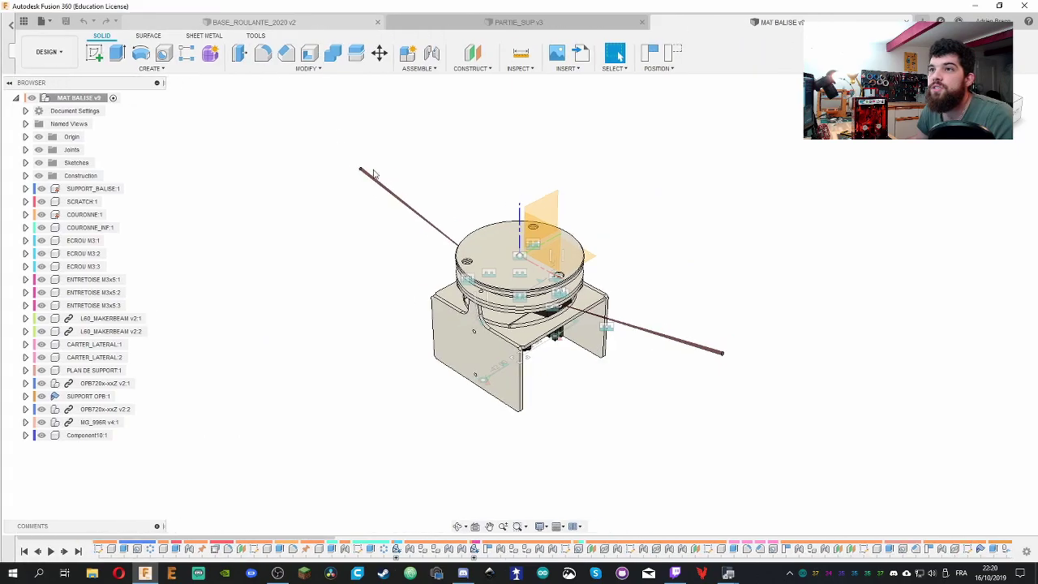
{"action": "scroll", "coordinate": [479, 348], "scroll_direction": "up", "scroll_amount": 3}
{"action": "scroll", "coordinate": [540, 333], "scroll_direction": "down", "scroll_amount": 3}
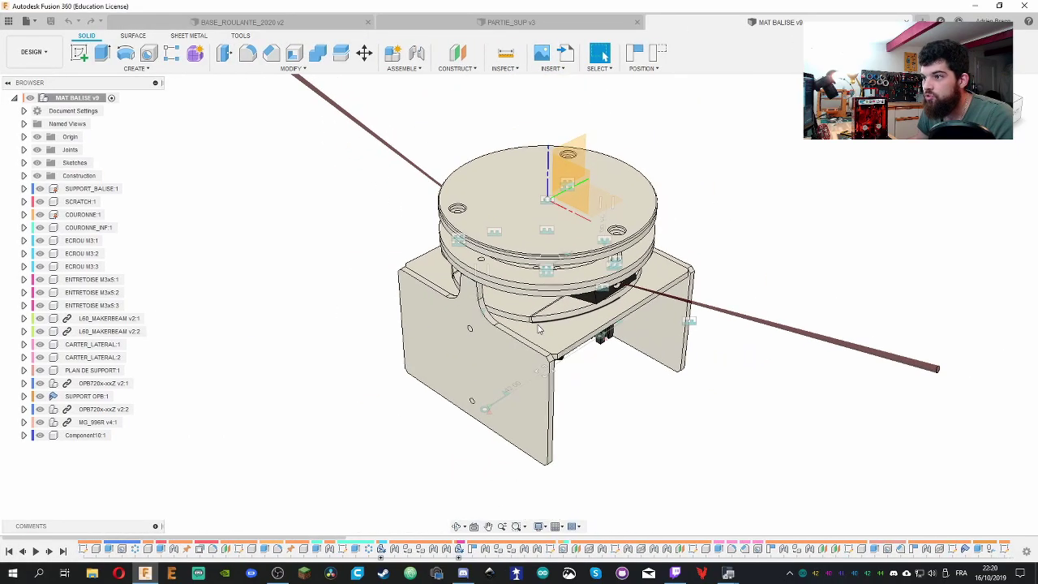
{"action": "middle_click_drag", "start_coordinate": [540, 332], "coordinate": [462, 140], "text": "shift"}
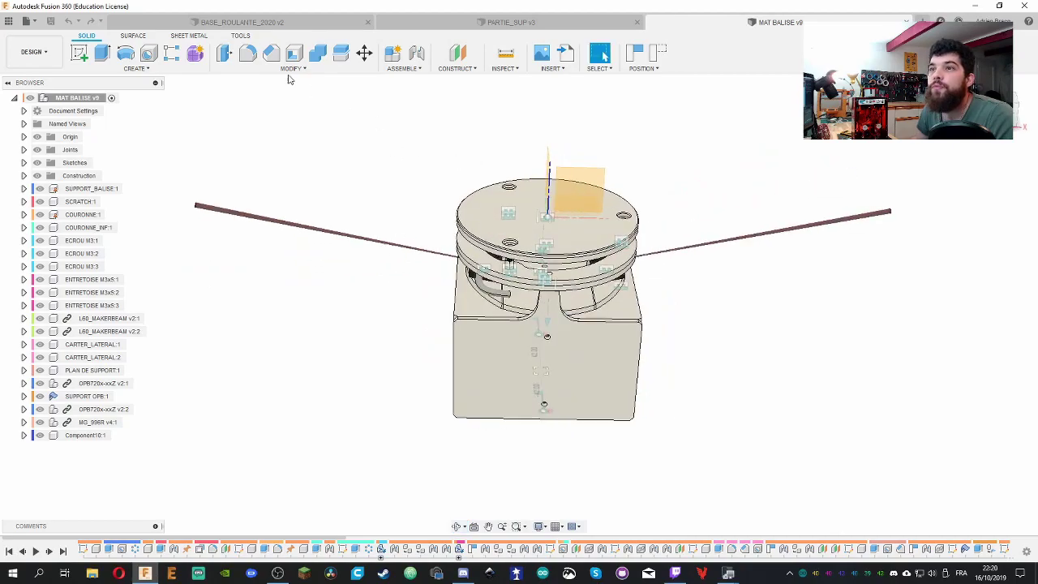
Turn on Component Color Cycling so each component gets its own colour
{"action": "left_click", "coordinate": [240, 35]}
{"action": "left_click", "coordinate": [324, 54]}
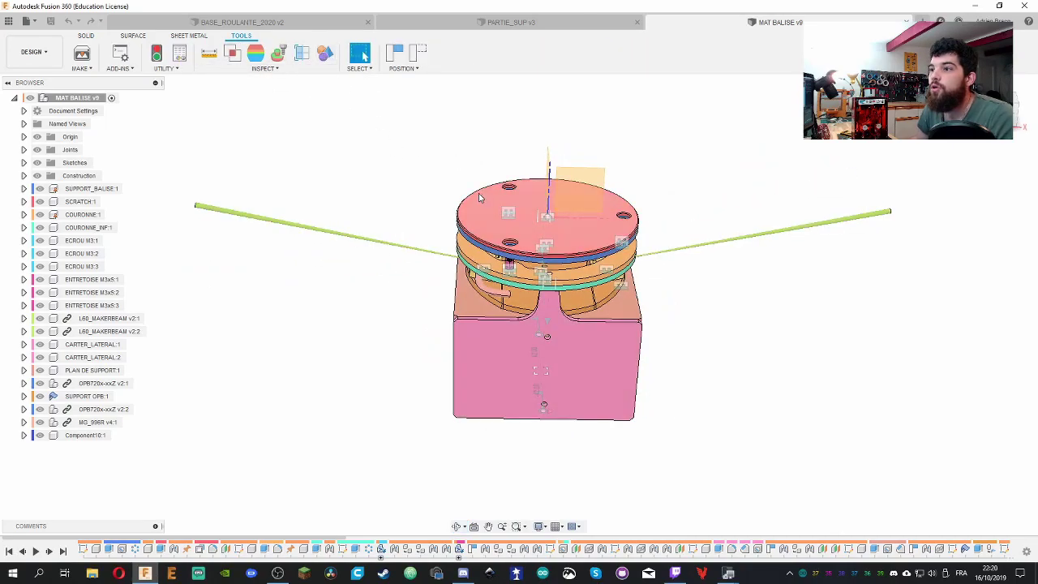
{"action": "middle_click_drag", "start_coordinate": [331, 176], "coordinate": [466, 183], "text": "shift"}
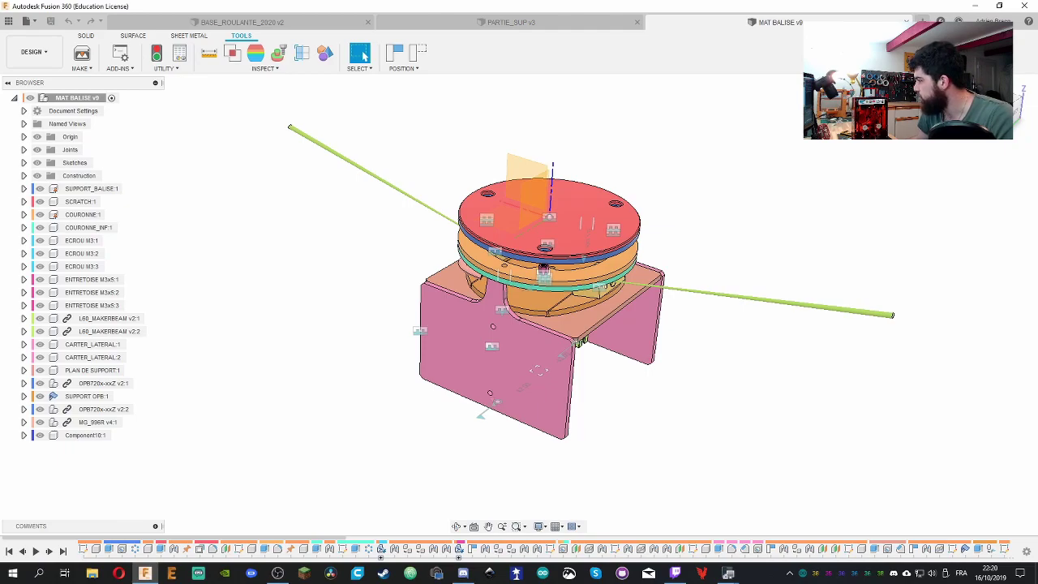
{"action": "key", "text": "alt+Tab"}
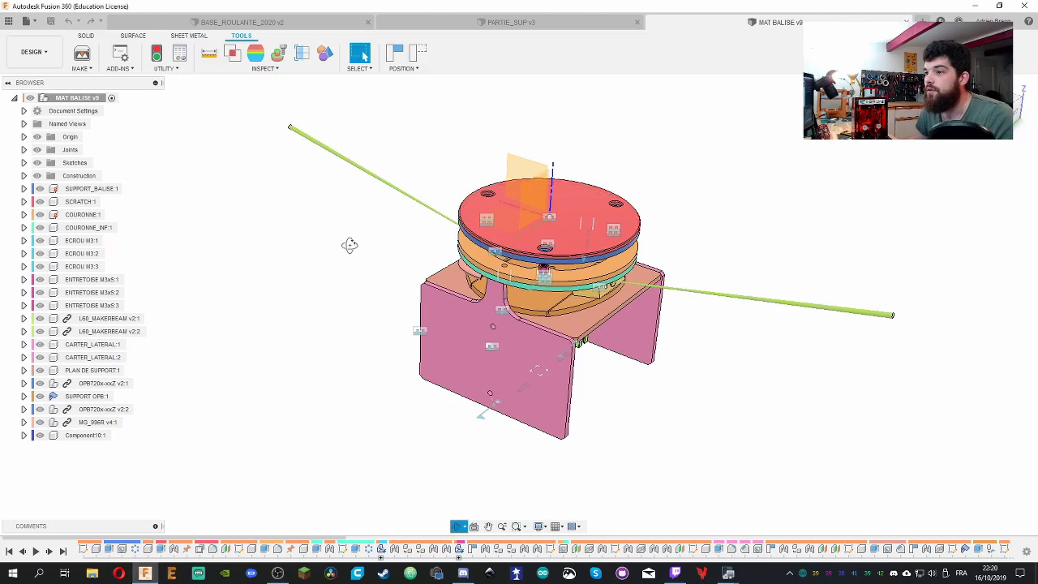
{"action": "middle_click_drag", "start_coordinate": [348, 243], "coordinate": [602, 222], "text": "shift"}
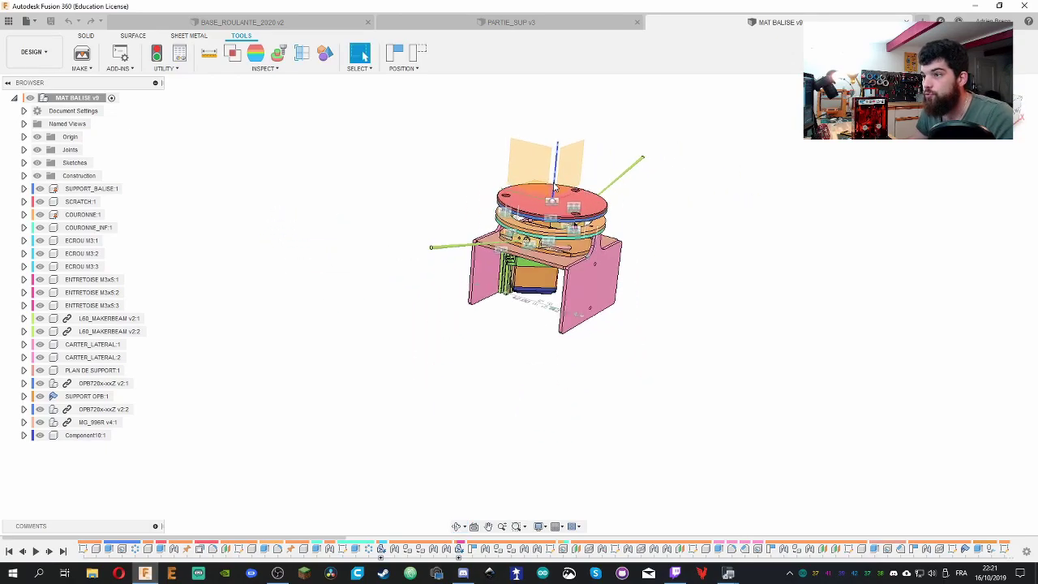
{"action": "scroll", "coordinate": [387, 190], "scroll_direction": "up", "scroll_amount": 5}
{"action": "scroll", "coordinate": [388, 190], "scroll_direction": "down", "scroll_amount": 5}
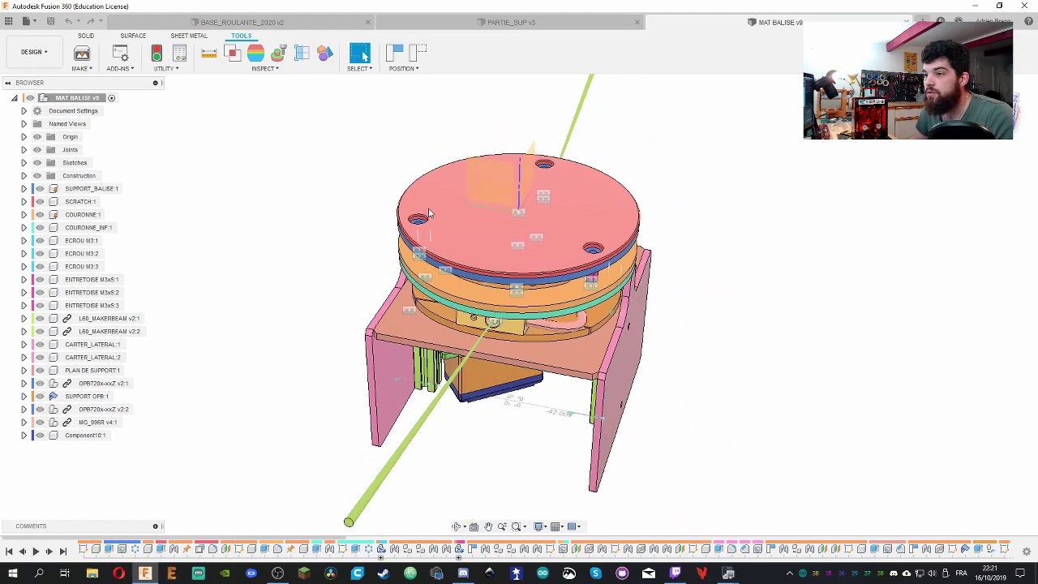
{"action": "middle_click_drag", "start_coordinate": [387, 190], "coordinate": [674, 197], "text": "shift"}
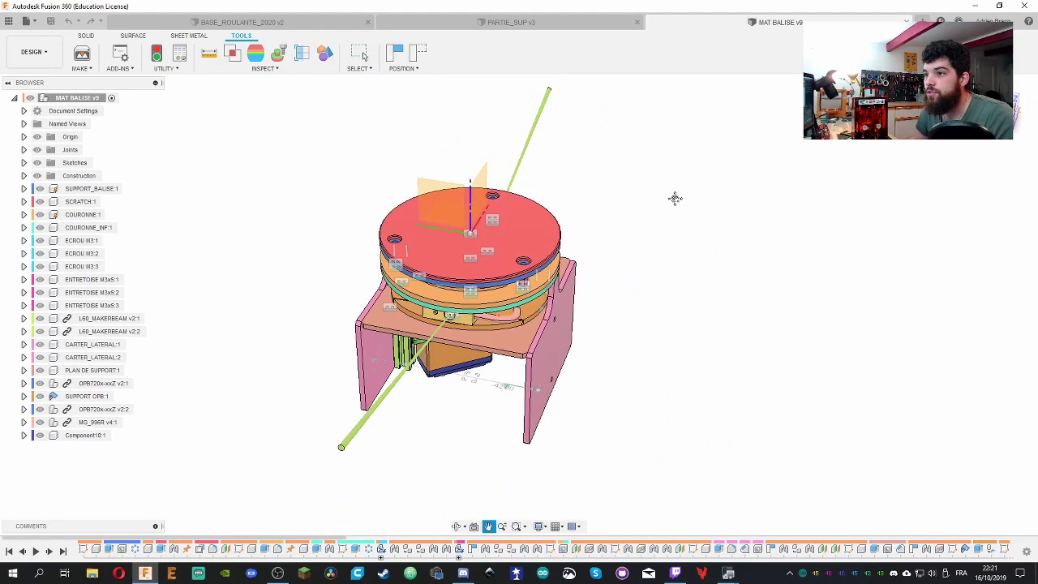
{"action": "left_click", "coordinate": [8, 20]}
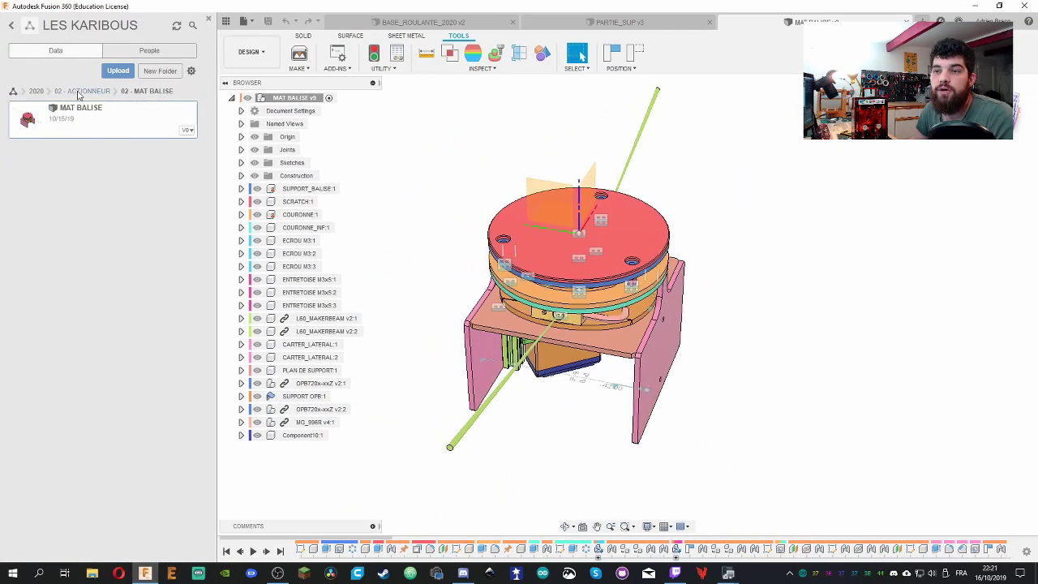
{"action": "left_click", "coordinate": [210, 20]}
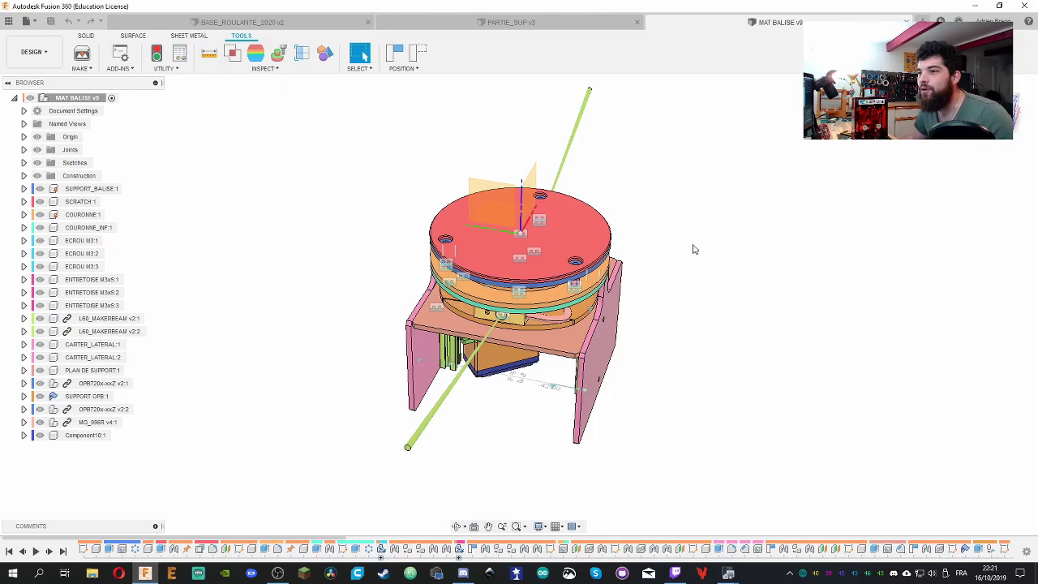
{"action": "middle_click_drag", "start_coordinate": [692, 248], "coordinate": [499, 323], "text": "shift"}
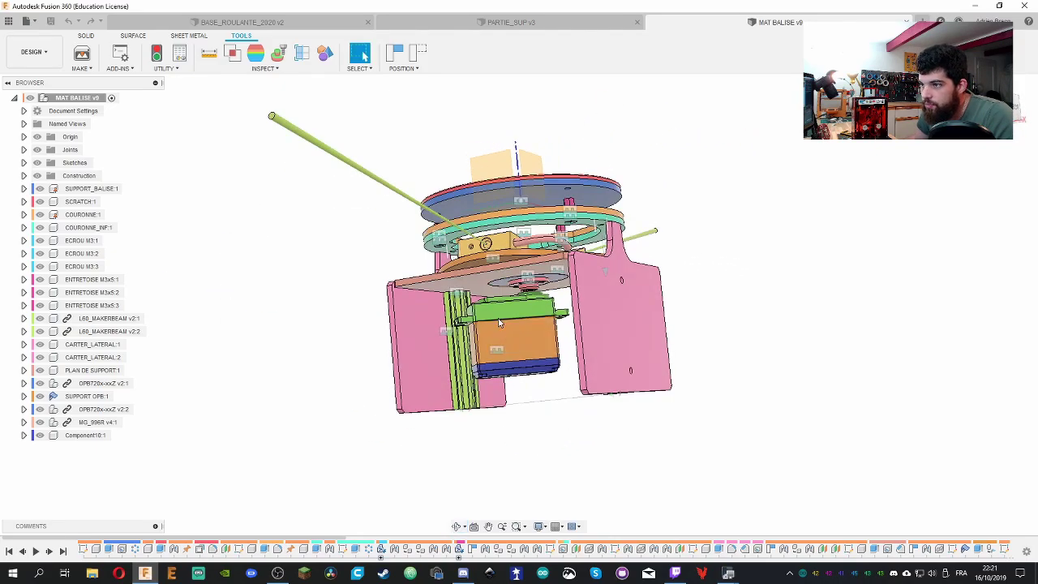
{"action": "middle_click_drag", "start_coordinate": [782, 226], "coordinate": [753, 230], "text": "shift"}
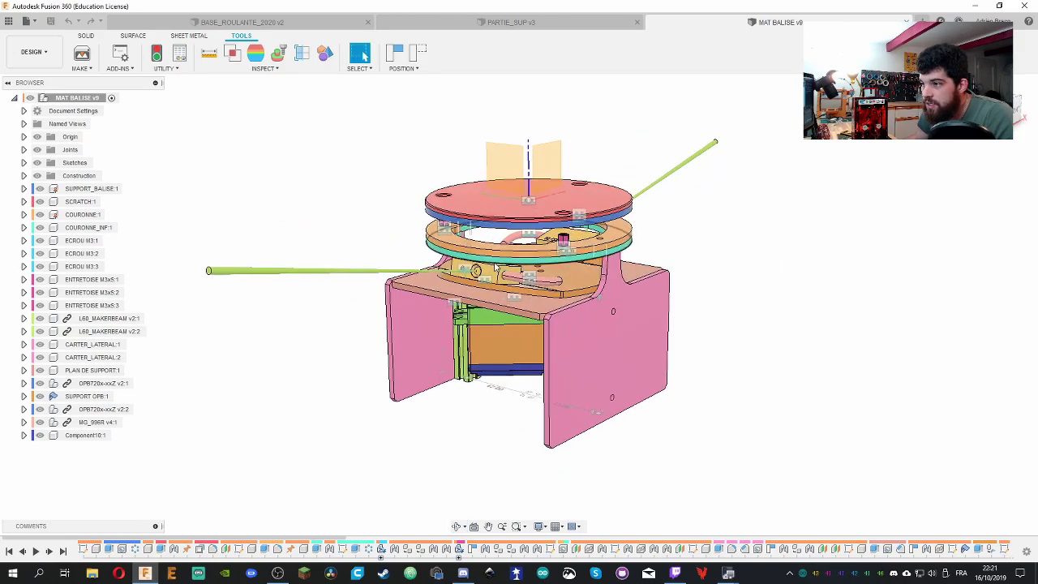
{"action": "scroll", "coordinate": [551, 300], "scroll_direction": "up", "scroll_amount": 2}
{"action": "middle_click_drag", "start_coordinate": [553, 300], "coordinate": [490, 279], "text": "shift"}
{"action": "scroll", "coordinate": [406, 160], "scroll_direction": "up", "scroll_amount": 1}
{"action": "scroll", "coordinate": [470, 154], "scroll_direction": "down", "scroll_amount": 3}
{"action": "scroll", "coordinate": [493, 284], "scroll_direction": "down", "scroll_amount": 1}
{"action": "scroll", "coordinate": [494, 286], "scroll_direction": "up", "scroll_amount": 2}
{"action": "scroll", "coordinate": [494, 286], "scroll_direction": "up", "scroll_amount": 1}
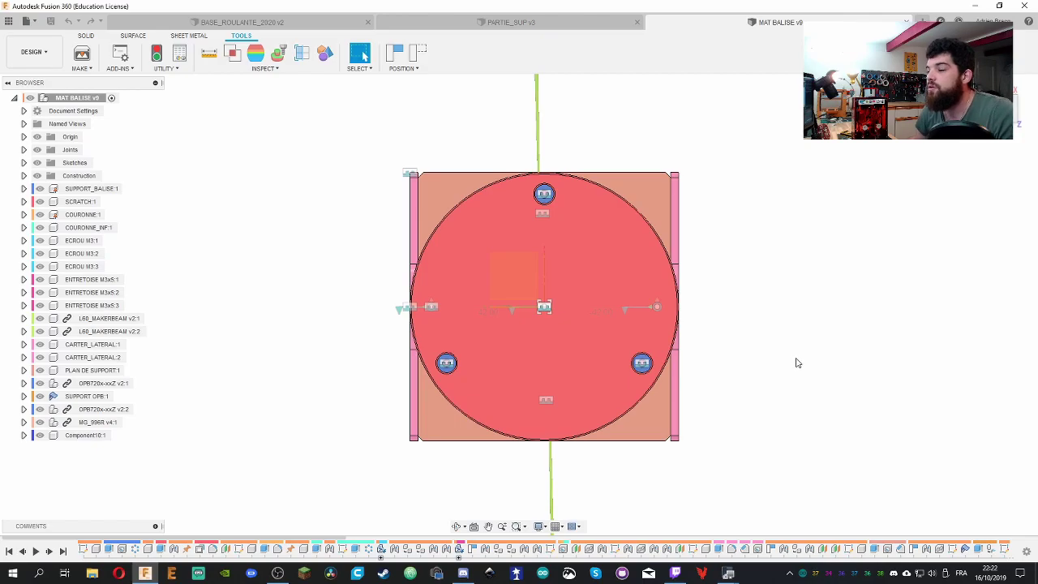
{"action": "middle_click_drag", "start_coordinate": [797, 363], "coordinate": [718, 340], "text": "shift"}
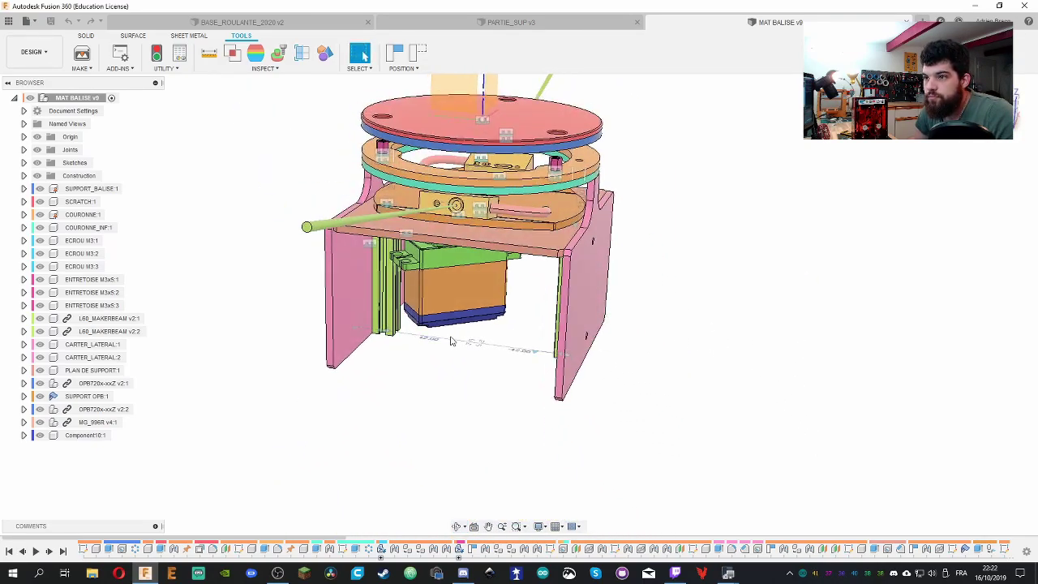
{"action": "middle_click_drag", "start_coordinate": [451, 341], "coordinate": [593, 215], "text": "shift"}
{"action": "scroll", "coordinate": [487, 202], "scroll_direction": "up", "scroll_amount": 4}
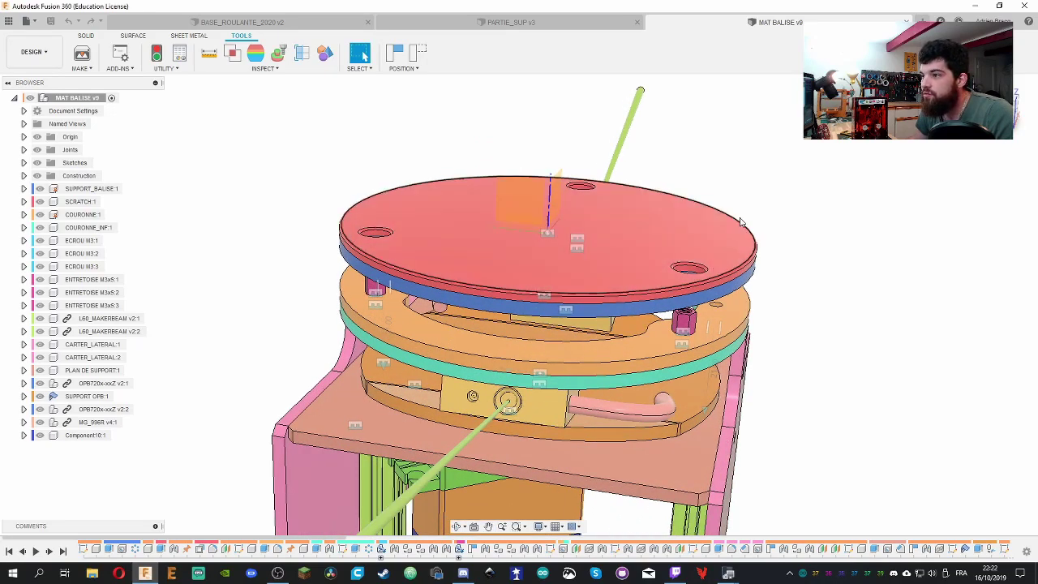
{"action": "left_click", "coordinate": [407, 252]}
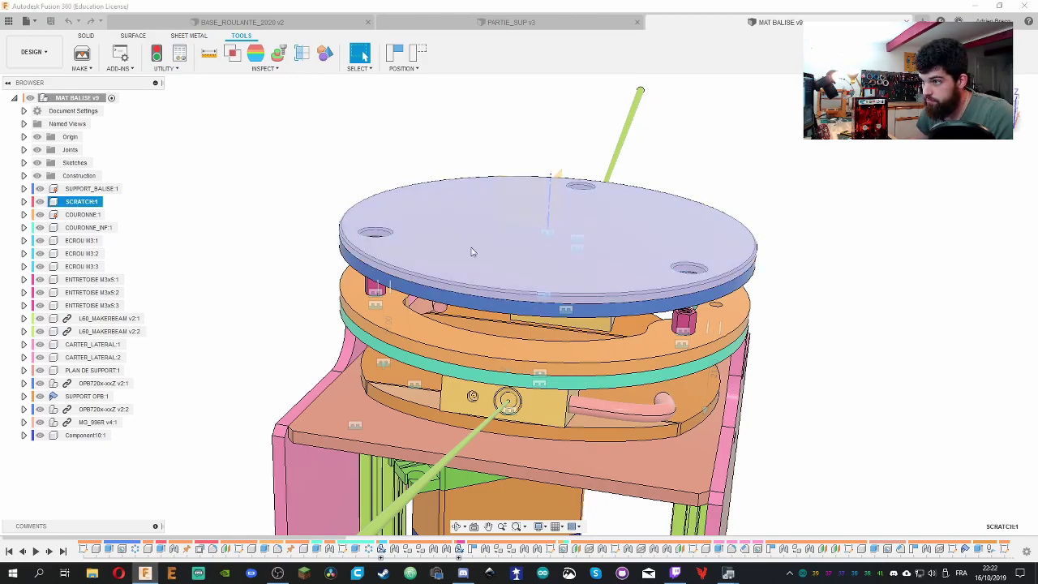
{"action": "left_click", "coordinate": [272, 216]}
{"action": "middle_click_drag", "start_coordinate": [280, 259], "coordinate": [288, 249], "text": "shift"}
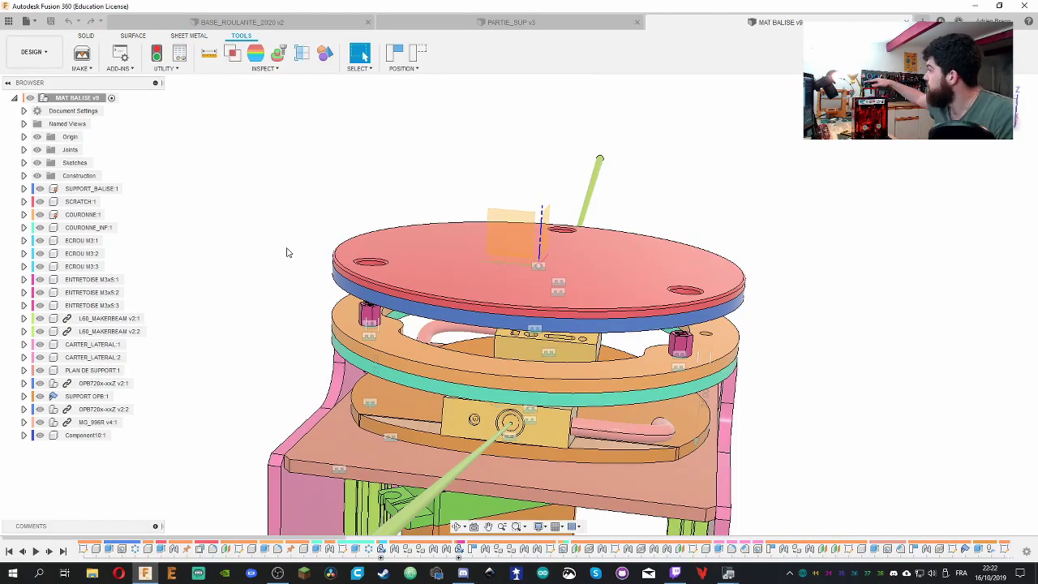
{"action": "middle_click_drag", "start_coordinate": [287, 252], "coordinate": [369, 293], "text": "shift"}
{"action": "left_click", "coordinate": [369, 294]}
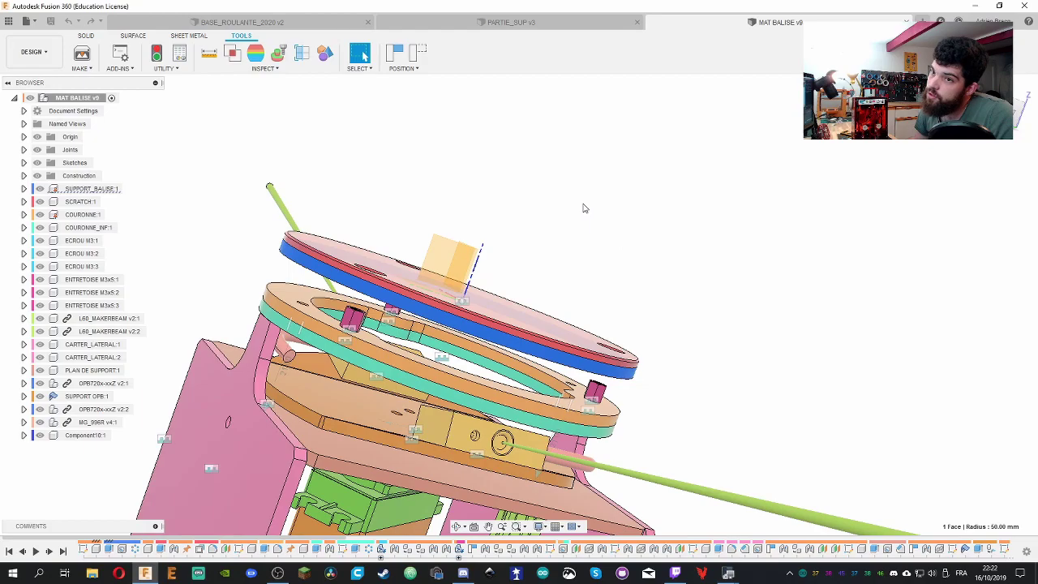
{"action": "middle_click_drag", "start_coordinate": [666, 232], "coordinate": [761, 246], "text": "shift"}
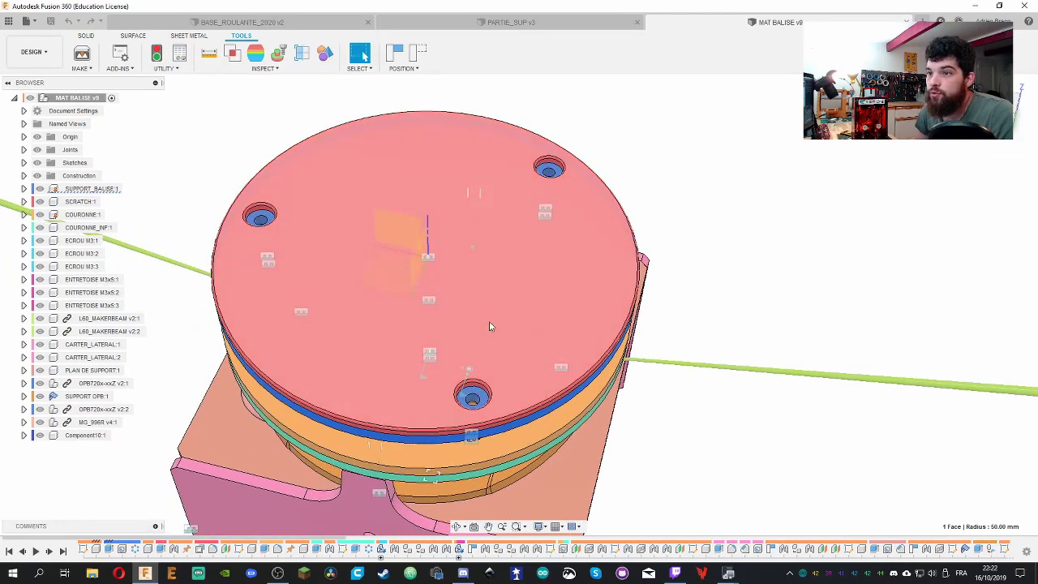
{"action": "middle_click_drag", "start_coordinate": [697, 312], "coordinate": [698, 219], "text": "shift"}
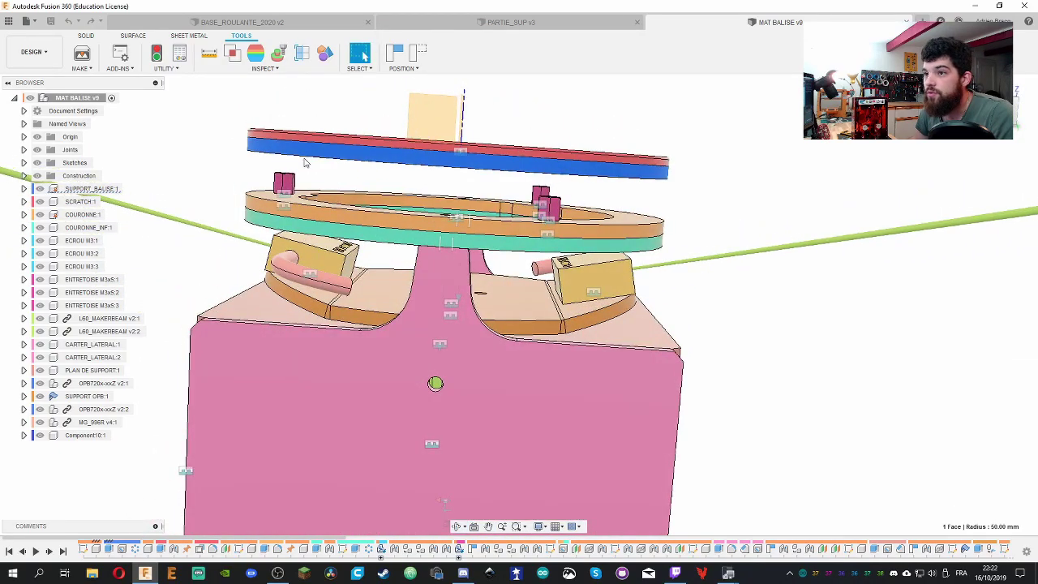
{"action": "middle_click_drag", "start_coordinate": [741, 192], "coordinate": [531, 242], "text": "shift"}
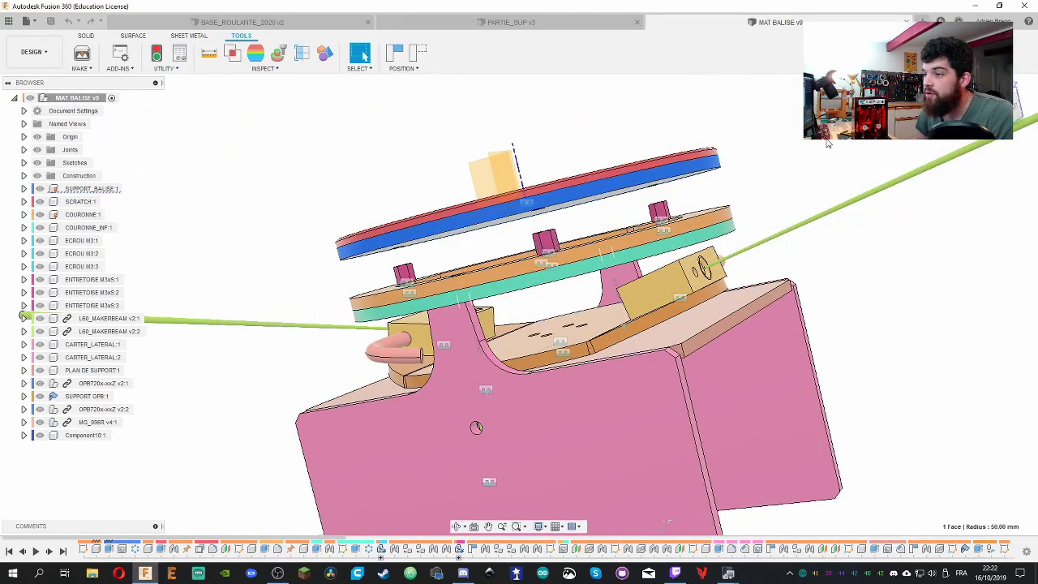
{"action": "middle_click_drag", "start_coordinate": [827, 143], "coordinate": [500, 142], "text": "shift"}
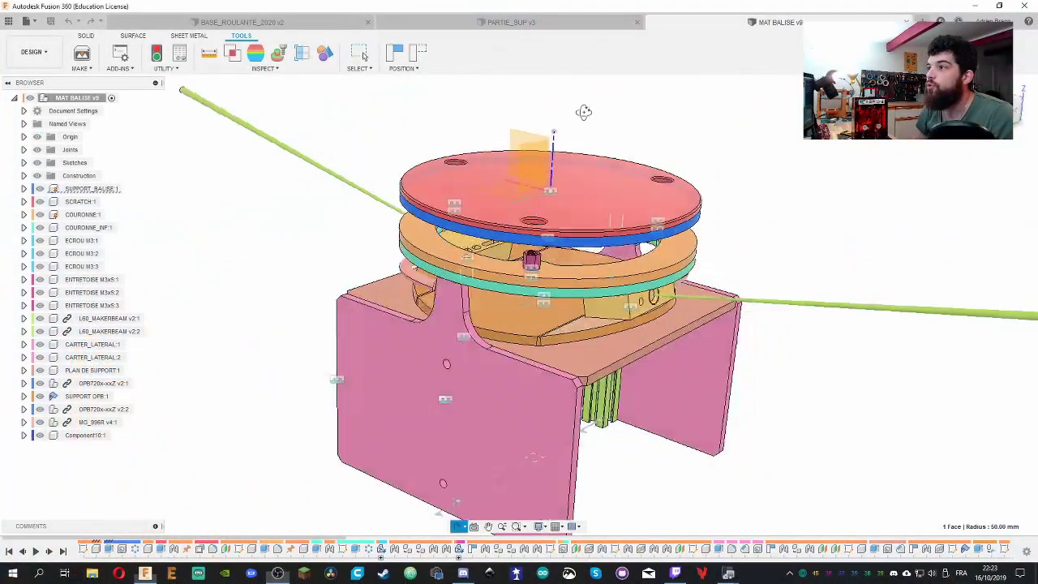
{"action": "left_click_drag", "start_coordinate": [583, 112], "coordinate": [724, 126]}
{"action": "left_click_drag", "start_coordinate": [863, 144], "coordinate": [838, 316]}
{"action": "key", "text": "Escape"}
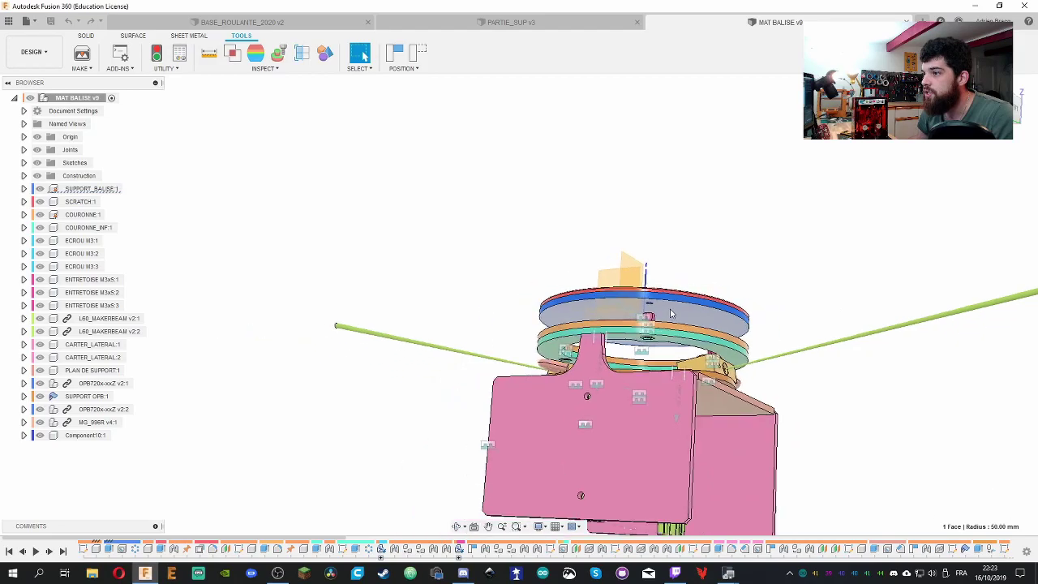
{"action": "scroll", "coordinate": [677, 320], "scroll_direction": "up", "scroll_amount": 3}
{"action": "scroll", "coordinate": [665, 324], "scroll_direction": "up", "scroll_amount": 3}
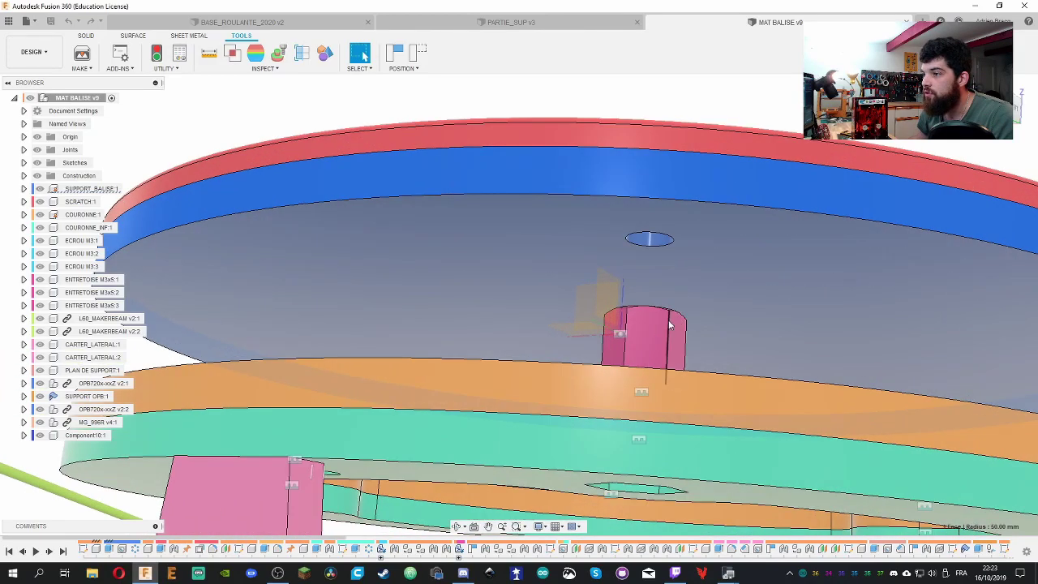
{"action": "scroll", "coordinate": [649, 325], "scroll_direction": "down", "scroll_amount": 3}
{"action": "middle_click_drag", "start_coordinate": [502, 158], "coordinate": [558, 135], "text": "shift"}
{"action": "key", "text": "Escape"}
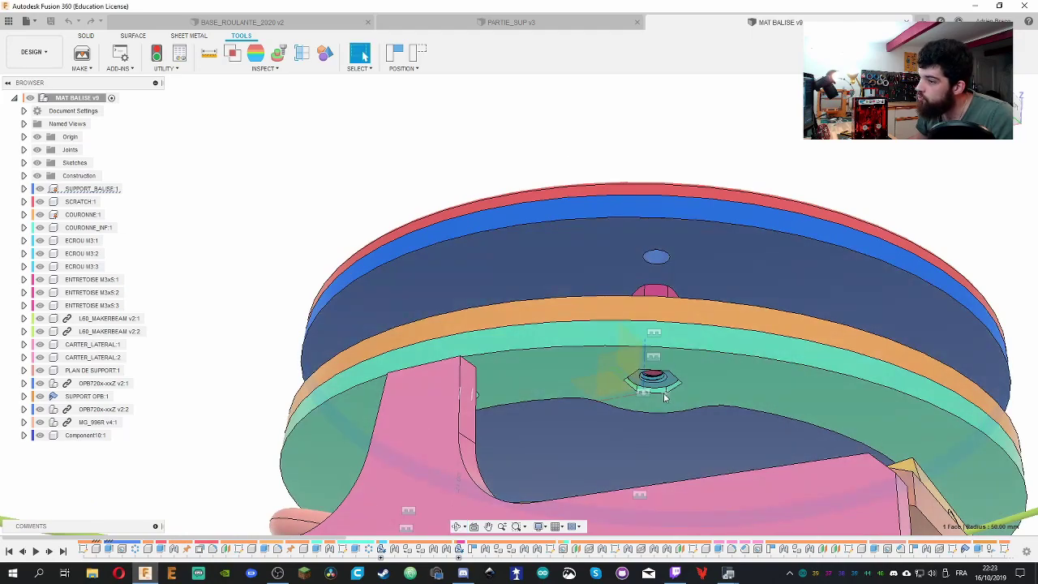
{"action": "scroll", "coordinate": [661, 398], "scroll_direction": "down", "scroll_amount": 3}
{"action": "middle_click_drag", "start_coordinate": [602, 231], "coordinate": [457, 318], "text": "shift"}
{"action": "left_click", "coordinate": [360, 53]}
{"action": "scroll", "coordinate": [457, 317], "scroll_direction": "up", "scroll_amount": 3}
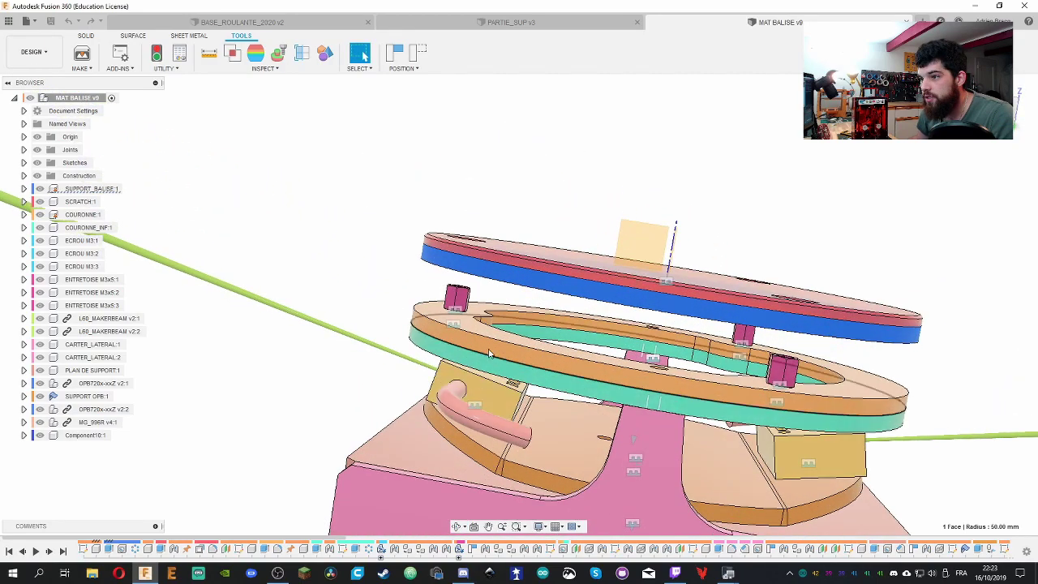
{"action": "left_click", "coordinate": [480, 336]}
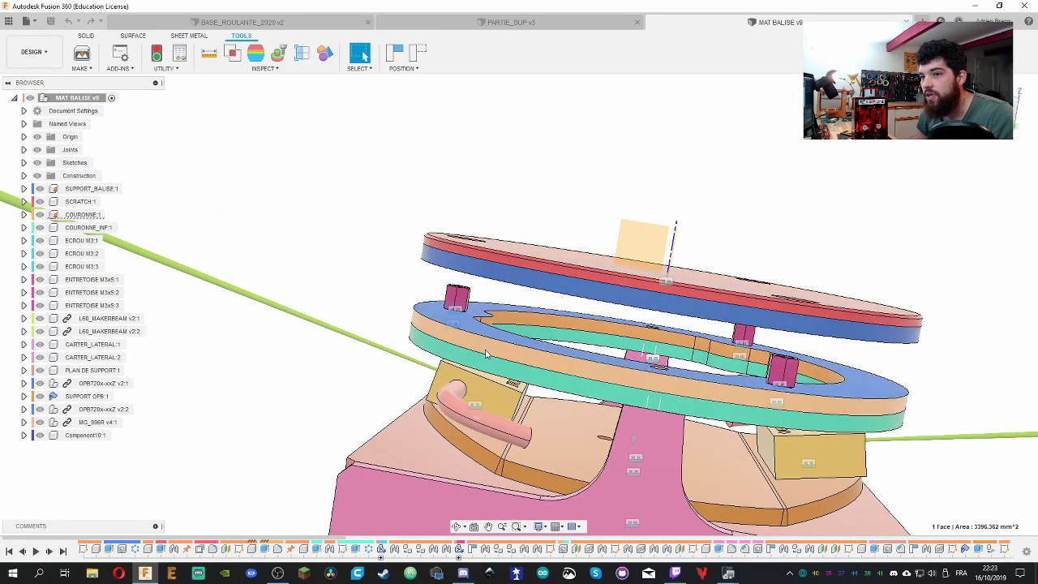
{"action": "left_click", "coordinate": [487, 367]}
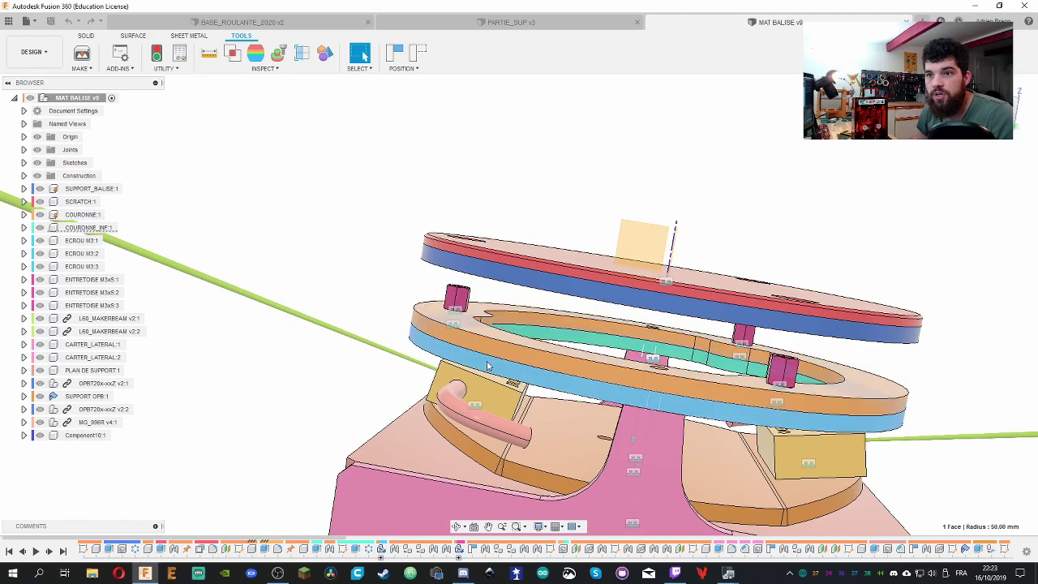
{"action": "left_click", "coordinate": [40, 214]}
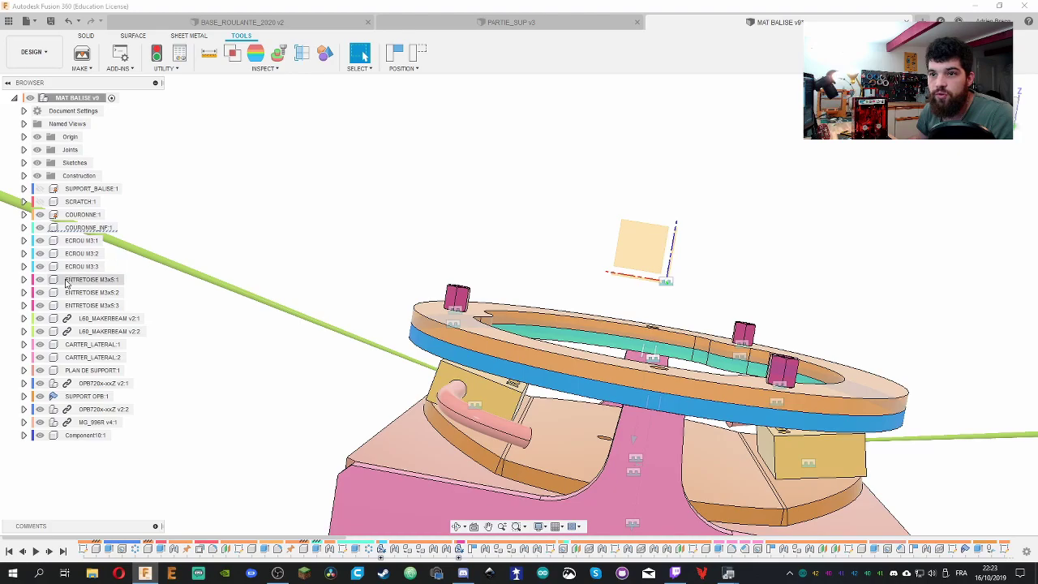
{"action": "middle_click_drag", "start_coordinate": [283, 239], "coordinate": [419, 187]}
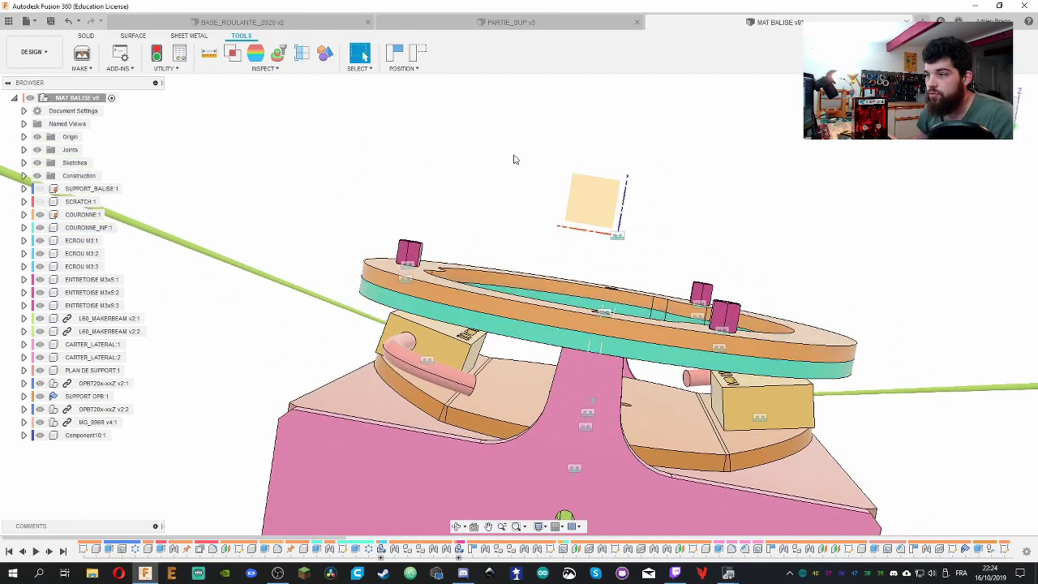
{"action": "middle_click_drag", "start_coordinate": [513, 160], "coordinate": [603, 227], "text": "shift"}
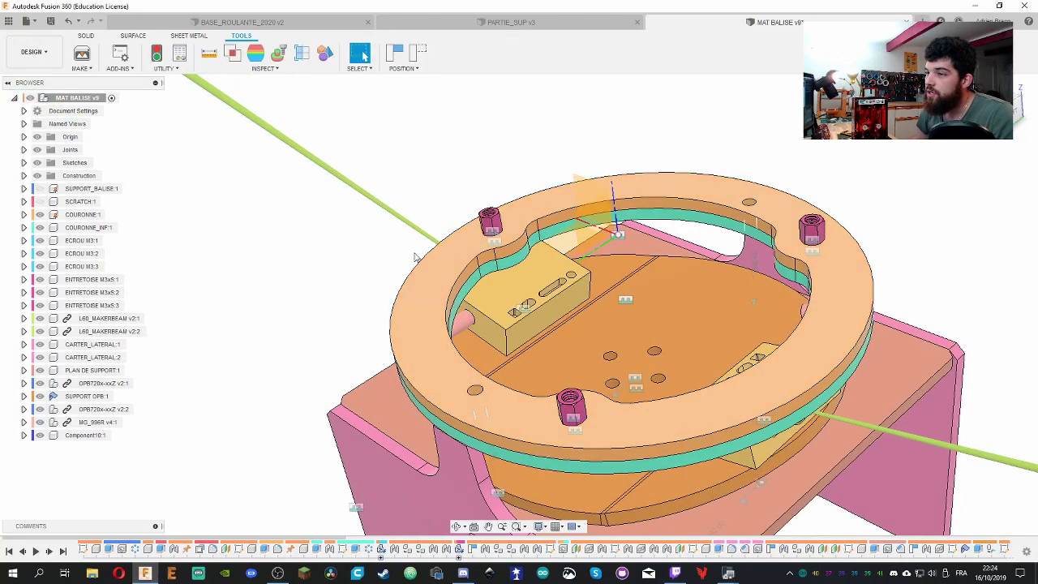
{"action": "left_click", "coordinate": [47, 229]}
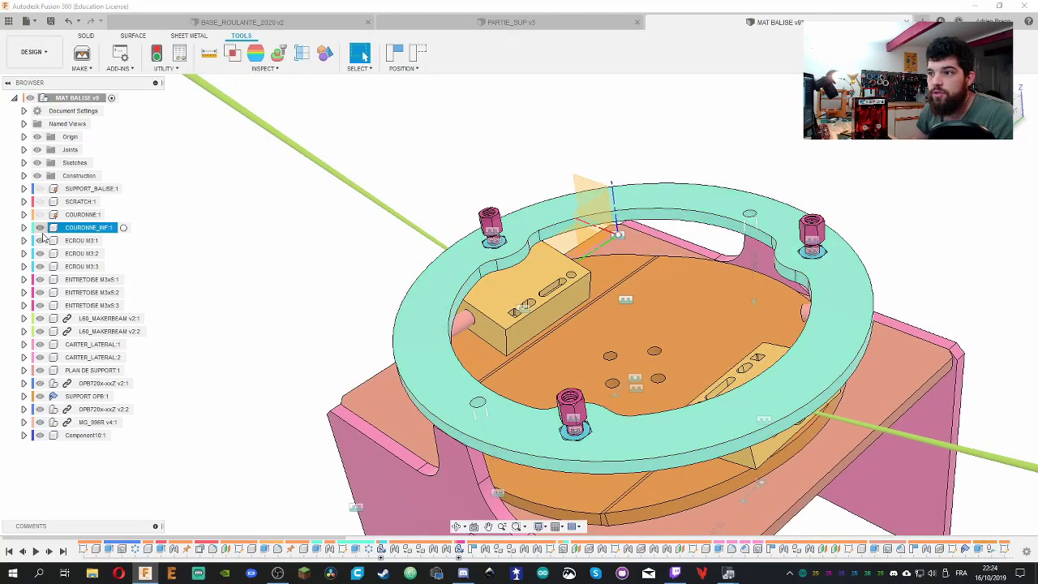
{"action": "left_click", "coordinate": [265, 261]}
{"action": "middle_click_drag", "start_coordinate": [287, 267], "coordinate": [373, 308], "text": "shift"}
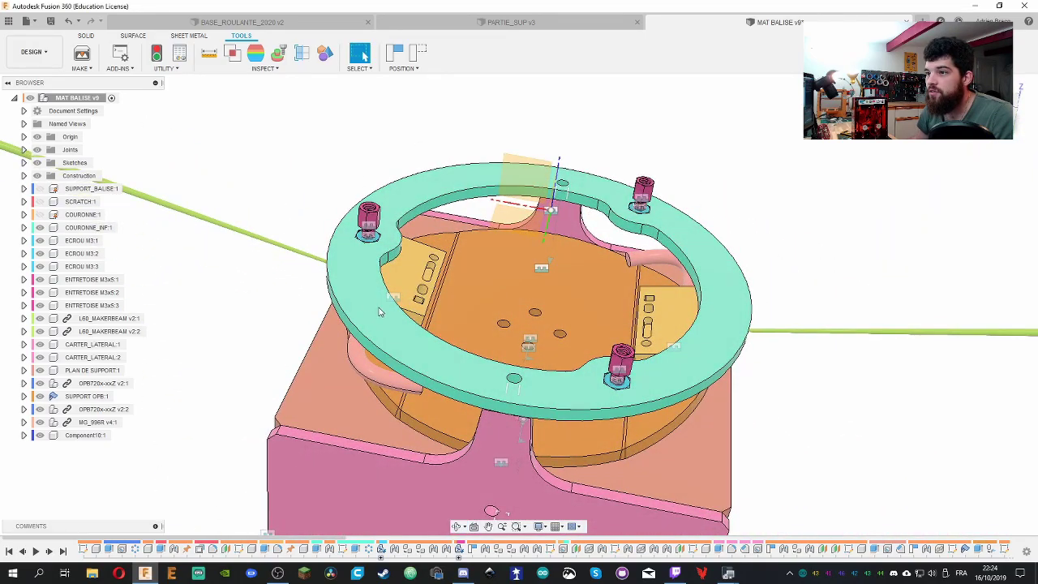
{"action": "left_click", "coordinate": [44, 217]}
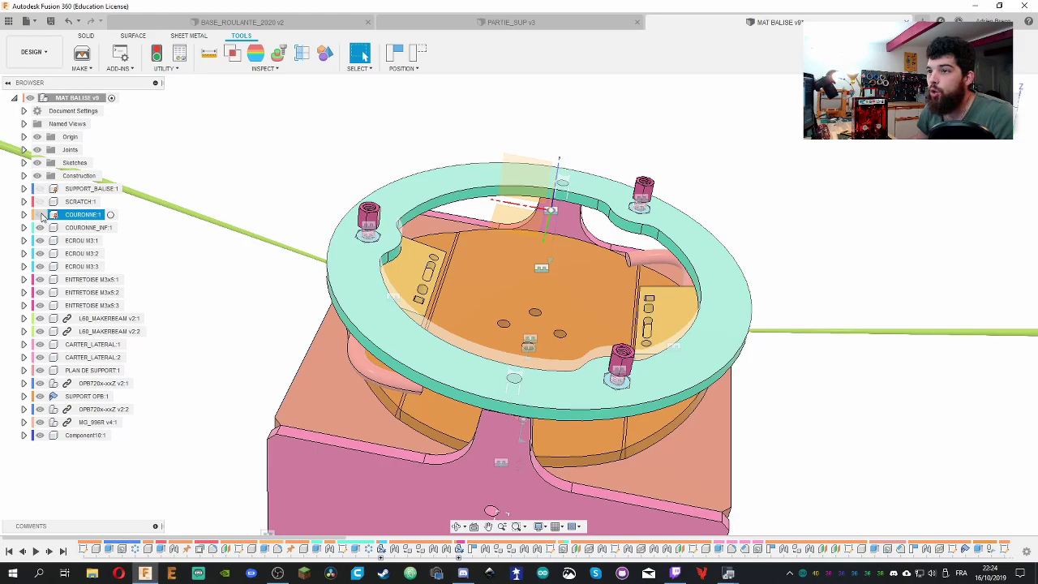
{"action": "left_click", "coordinate": [40, 215]}
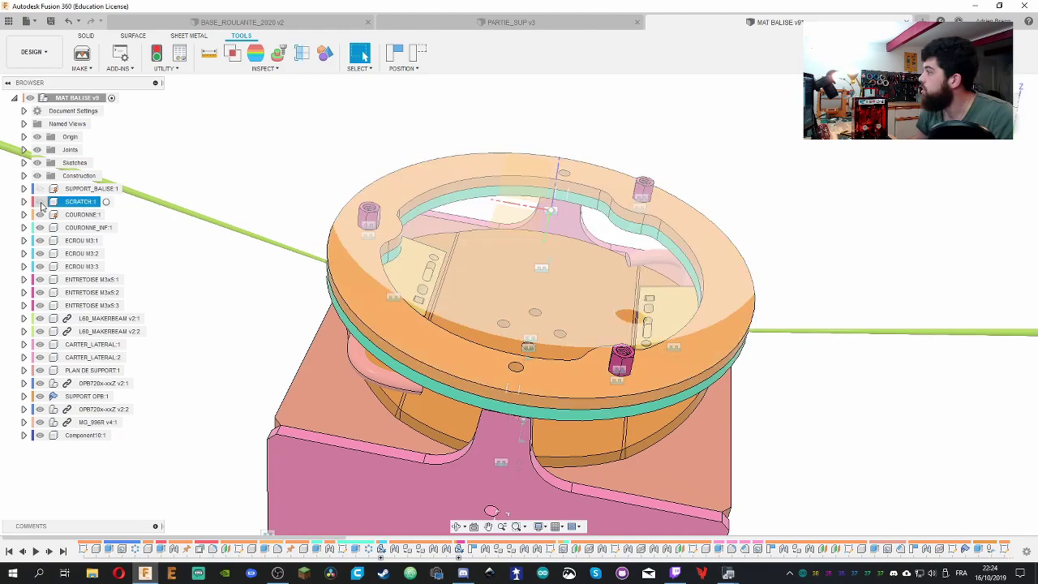
{"action": "left_click", "coordinate": [40, 189]}
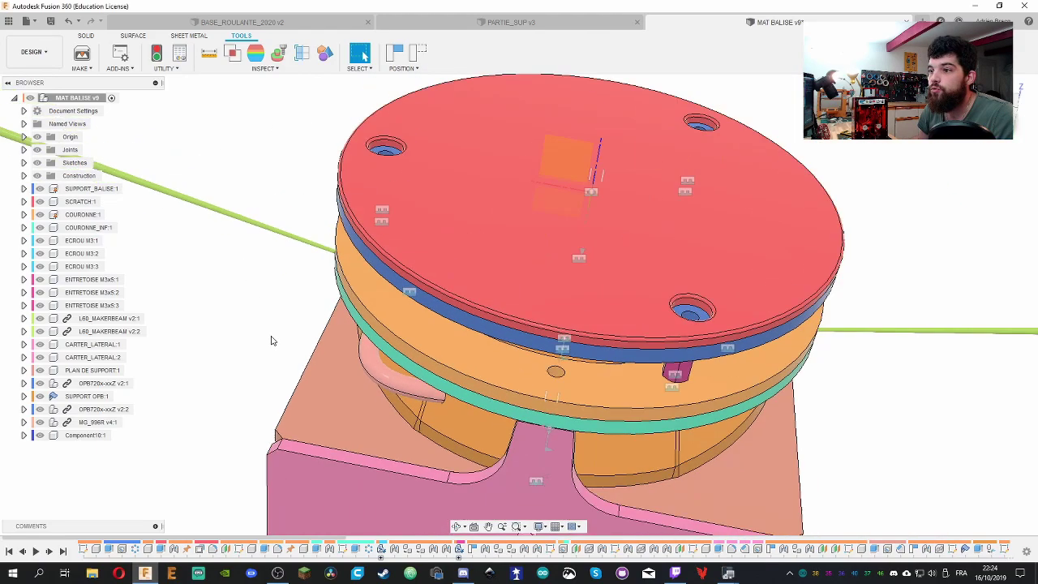
{"action": "middle_click_drag", "start_coordinate": [272, 342], "coordinate": [787, 332], "text": "shift"}
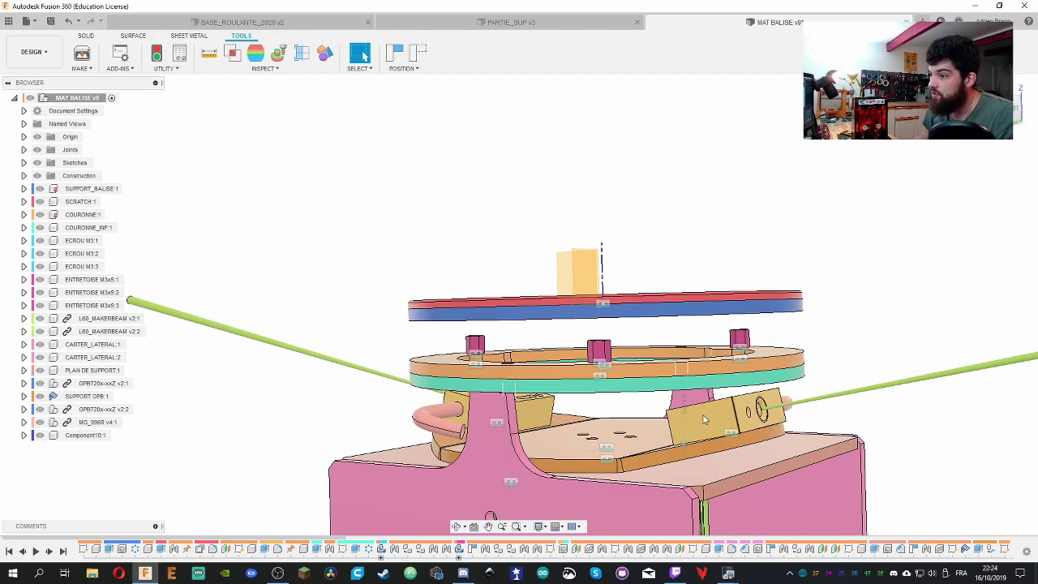
{"action": "middle_click_drag", "start_coordinate": [776, 334], "coordinate": [875, 308], "text": "shift"}
{"action": "scroll", "coordinate": [592, 345], "scroll_direction": "up", "scroll_amount": 5}
{"action": "scroll", "coordinate": [592, 344], "scroll_direction": "up", "scroll_amount": 3}
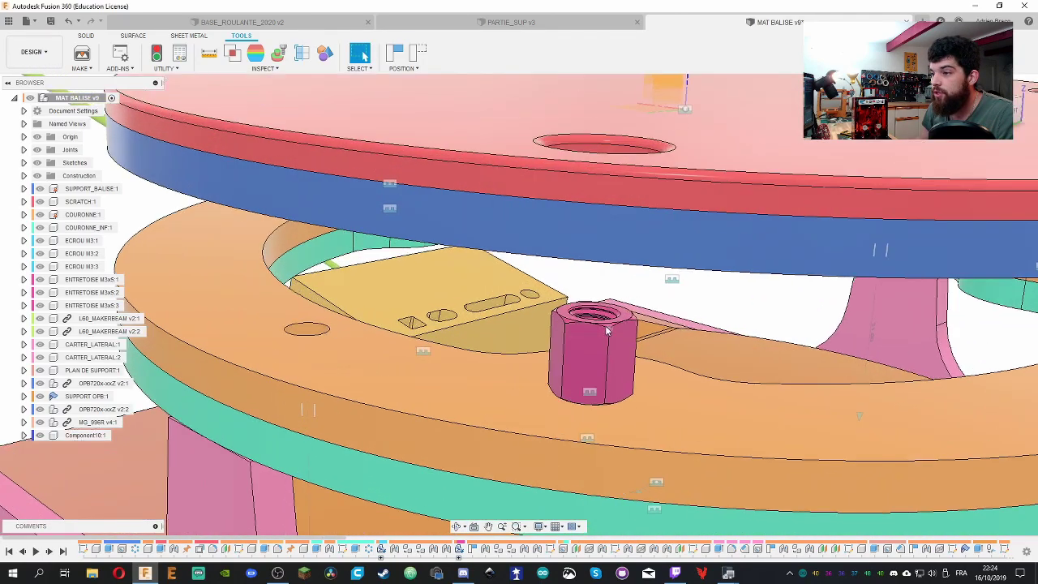
{"action": "scroll", "coordinate": [584, 327], "scroll_direction": "down", "scroll_amount": 8}
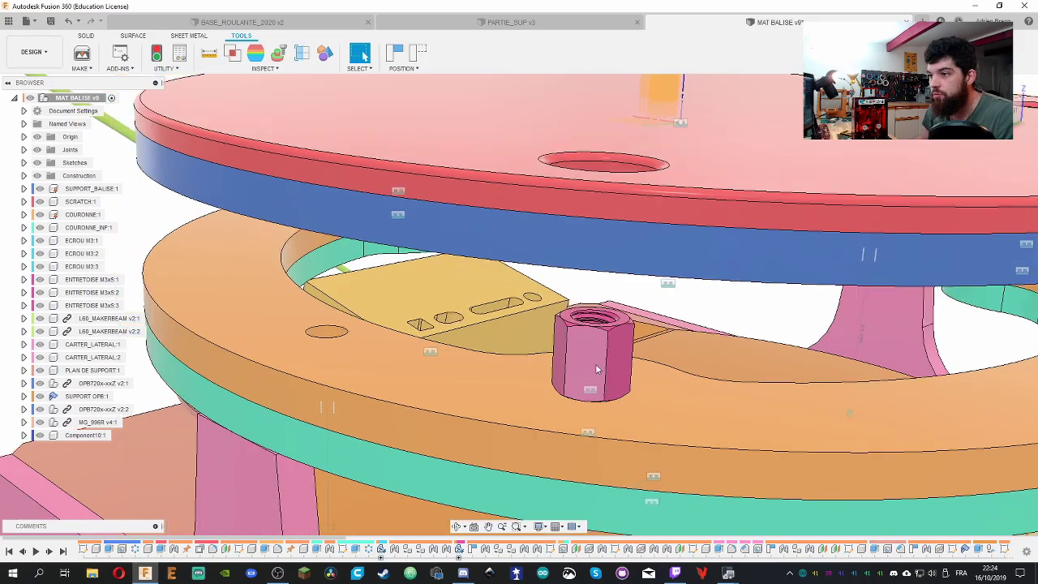
{"action": "middle_click_drag", "start_coordinate": [584, 327], "coordinate": [662, 313]}
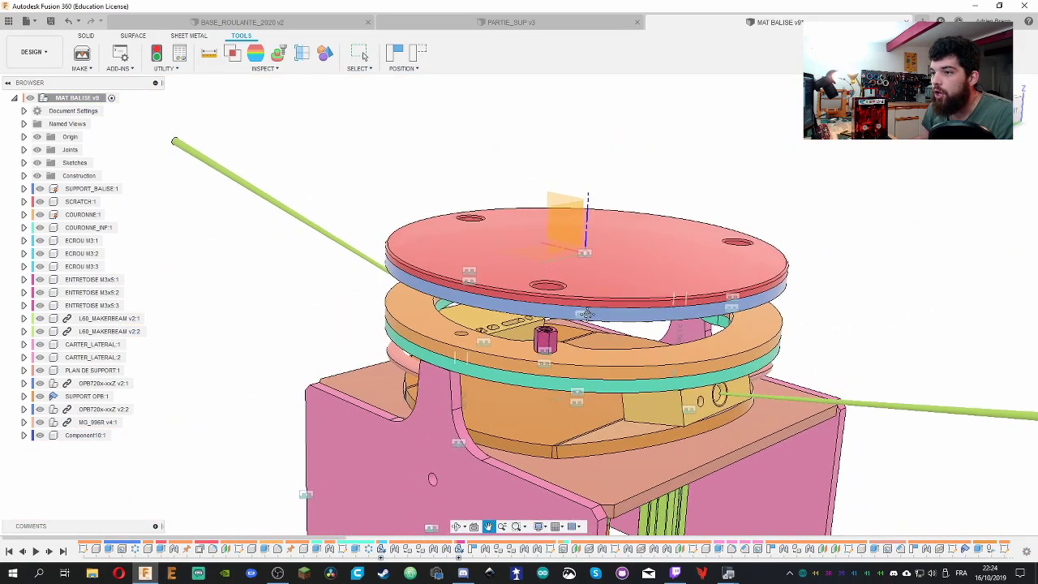
{"action": "key", "text": "Escape"}
{"action": "middle_click_drag", "start_coordinate": [271, 301], "coordinate": [318, 299], "text": "shift"}
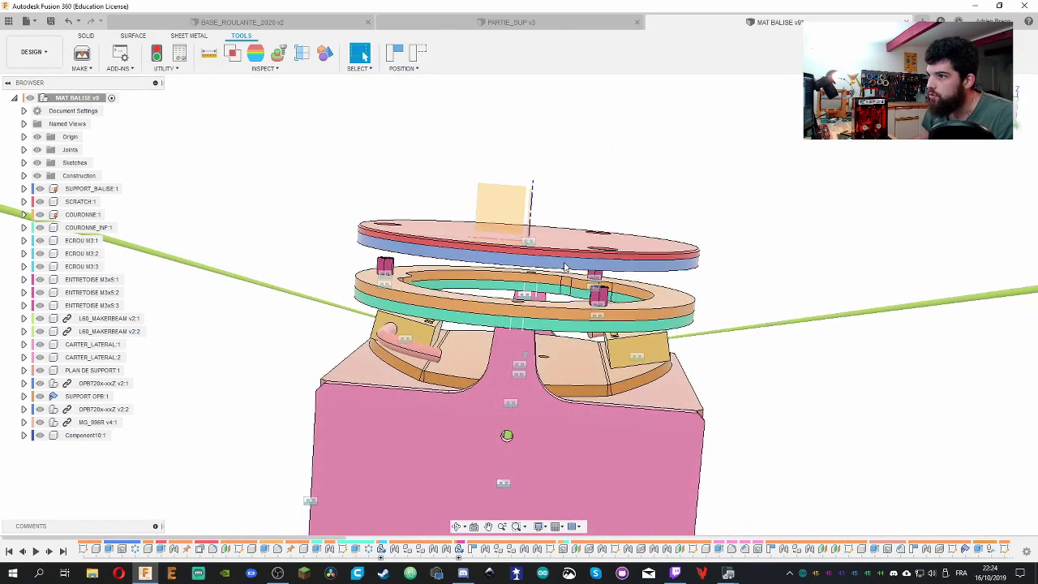
{"action": "scroll", "coordinate": [646, 288], "scroll_direction": "up", "scroll_amount": 3}
{"action": "middle_click_drag", "start_coordinate": [617, 310], "coordinate": [357, 258], "text": "shift"}
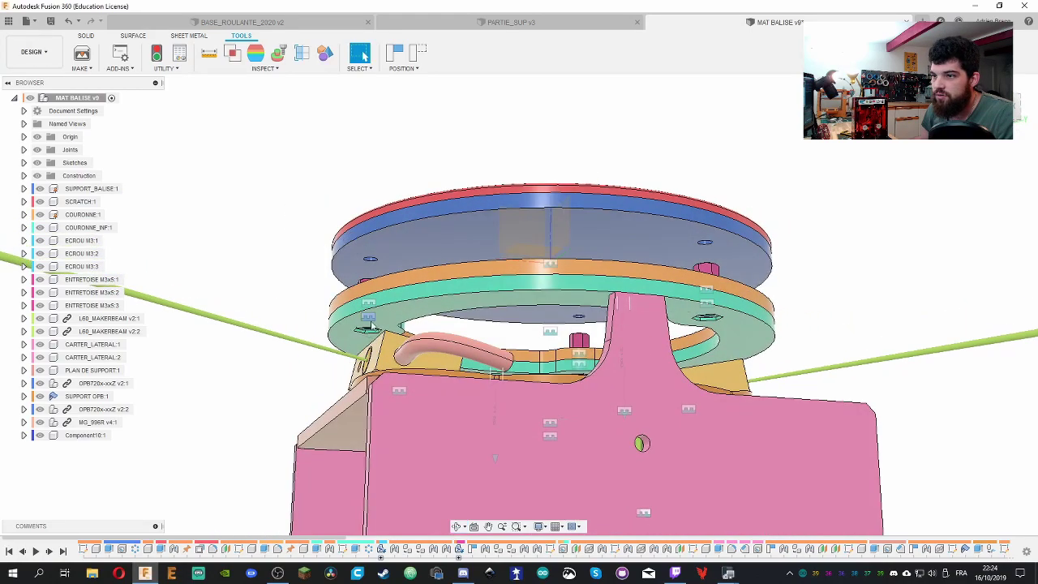
{"action": "middle_click_drag", "start_coordinate": [384, 329], "coordinate": [841, 244], "text": "shift"}
{"action": "middle_click_drag", "start_coordinate": [738, 239], "coordinate": [467, 375], "text": "shift"}
{"action": "scroll", "coordinate": [532, 360], "scroll_direction": "up", "scroll_amount": 3}
{"action": "scroll", "coordinate": [533, 361], "scroll_direction": "down", "scroll_amount": 3}
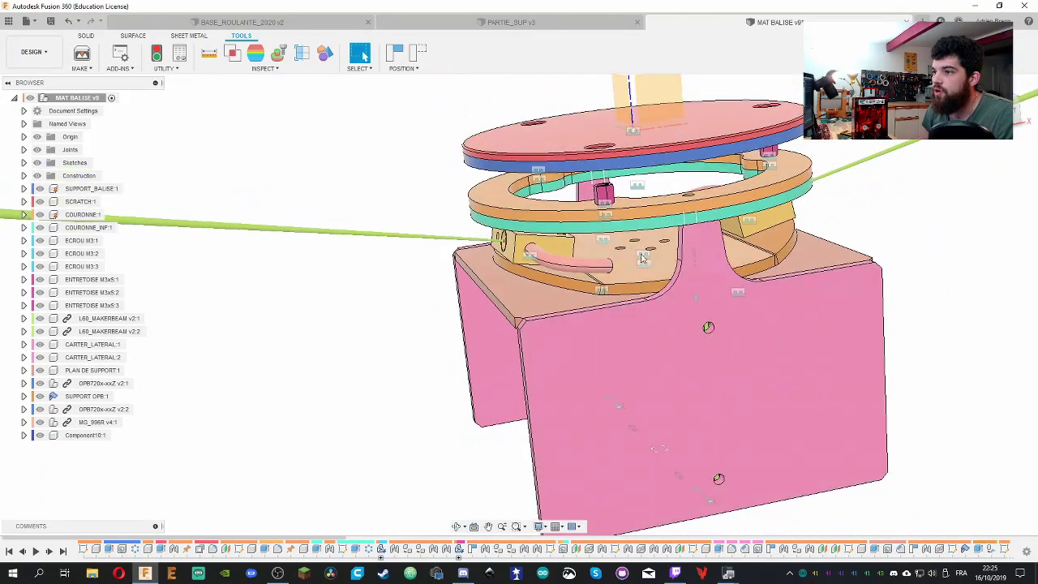
{"action": "scroll", "coordinate": [434, 316], "scroll_direction": "up", "scroll_amount": 2}
Orbit the MAT BALISE assembly to inspect it from the front, below and above
{"action": "middle_click_drag", "start_coordinate": [434, 316], "coordinate": [494, 283], "text": "shift"}
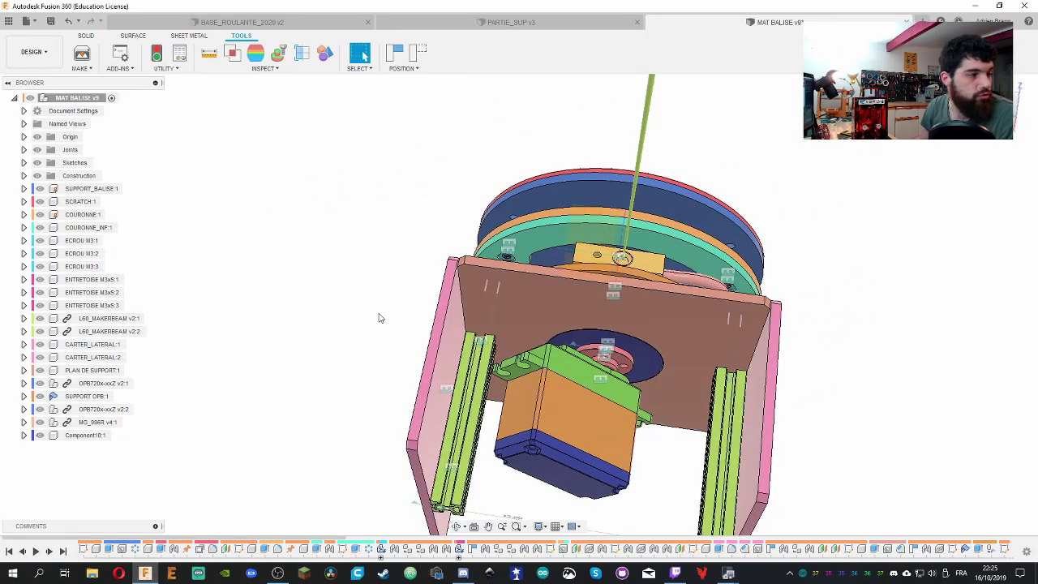
{"action": "middle_click_drag", "start_coordinate": [362, 315], "coordinate": [355, 229], "text": "shift"}
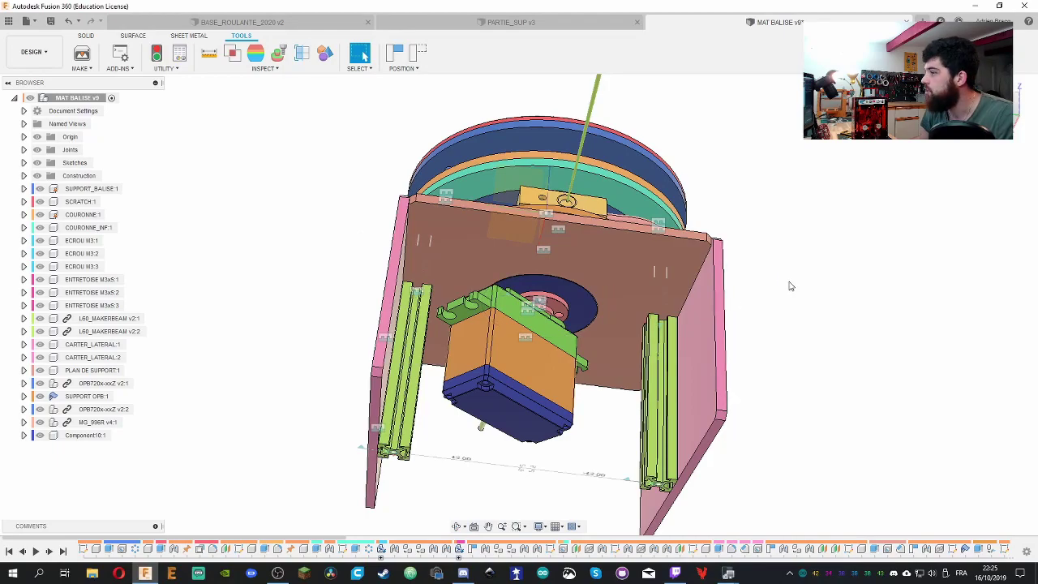
{"action": "middle_click_drag", "start_coordinate": [791, 286], "coordinate": [637, 332], "text": "shift"}
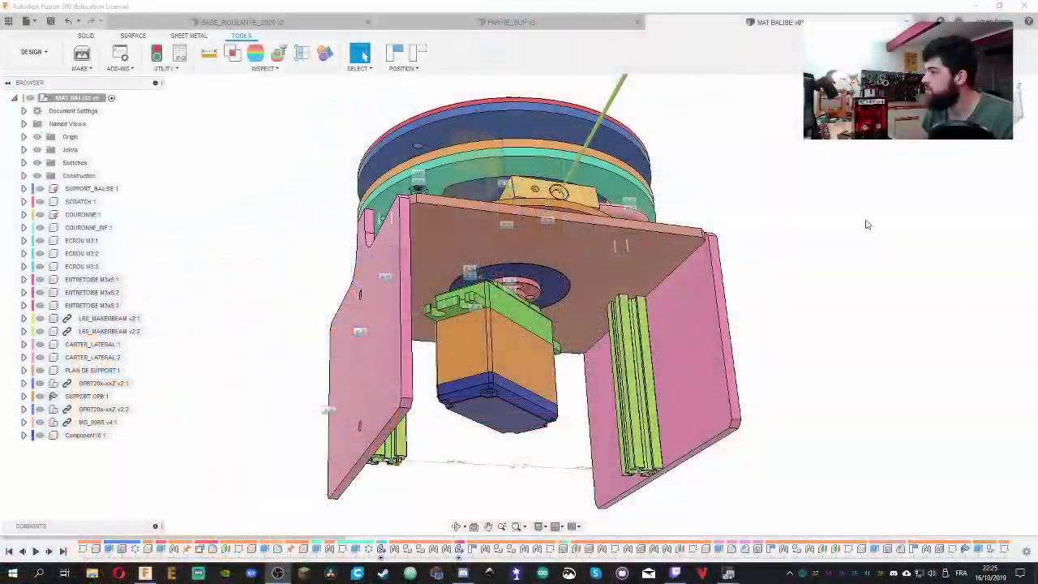
{"action": "middle_click_drag", "start_coordinate": [881, 241], "coordinate": [848, 259], "text": "shift"}
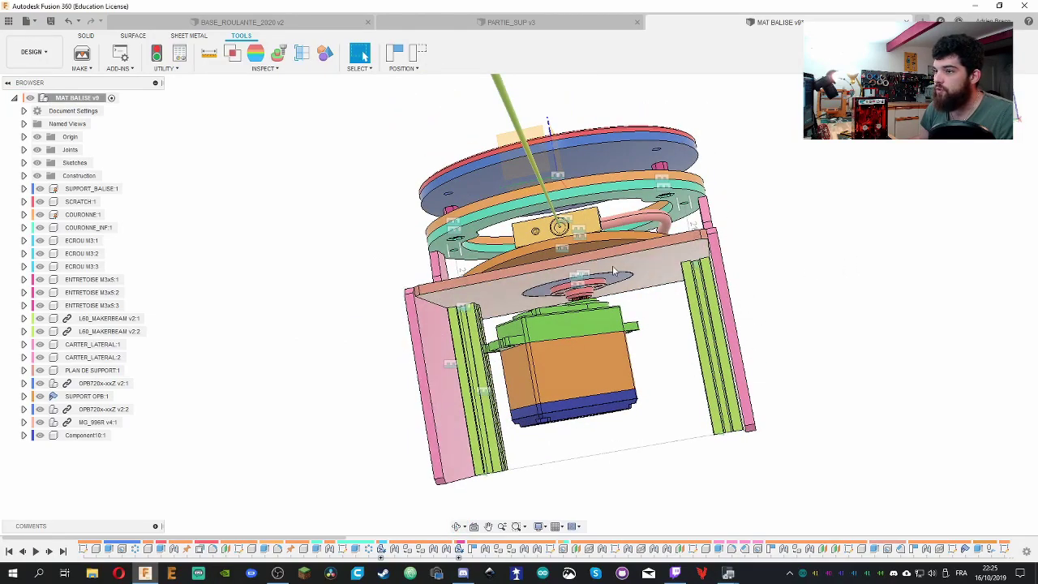
{"action": "middle_click_drag", "start_coordinate": [343, 290], "coordinate": [442, 353], "text": "shift"}
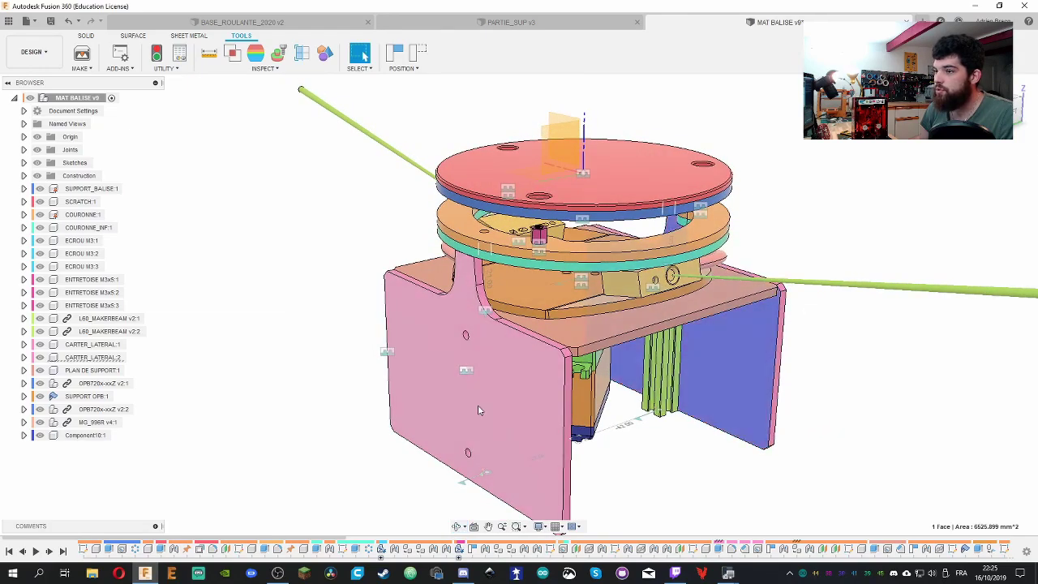
{"action": "middle_click_drag", "start_coordinate": [879, 370], "coordinate": [892, 424], "text": "shift"}
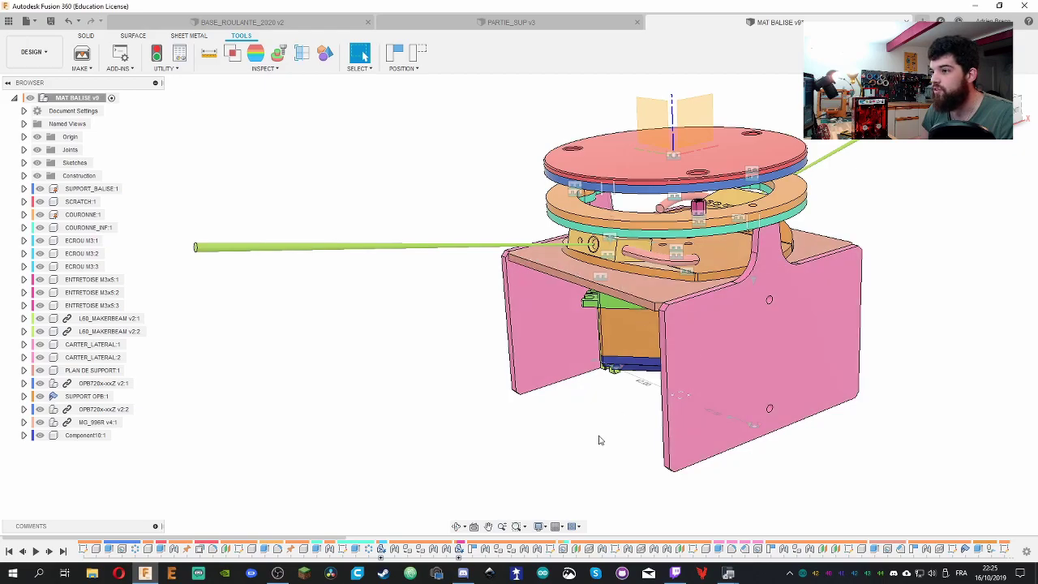
{"action": "middle_click_drag", "start_coordinate": [864, 270], "coordinate": [730, 365], "text": "shift"}
Select support plate faces, then swing the turntable mechanism and green rod around its joint
{"action": "left_click", "coordinate": [762, 300]}
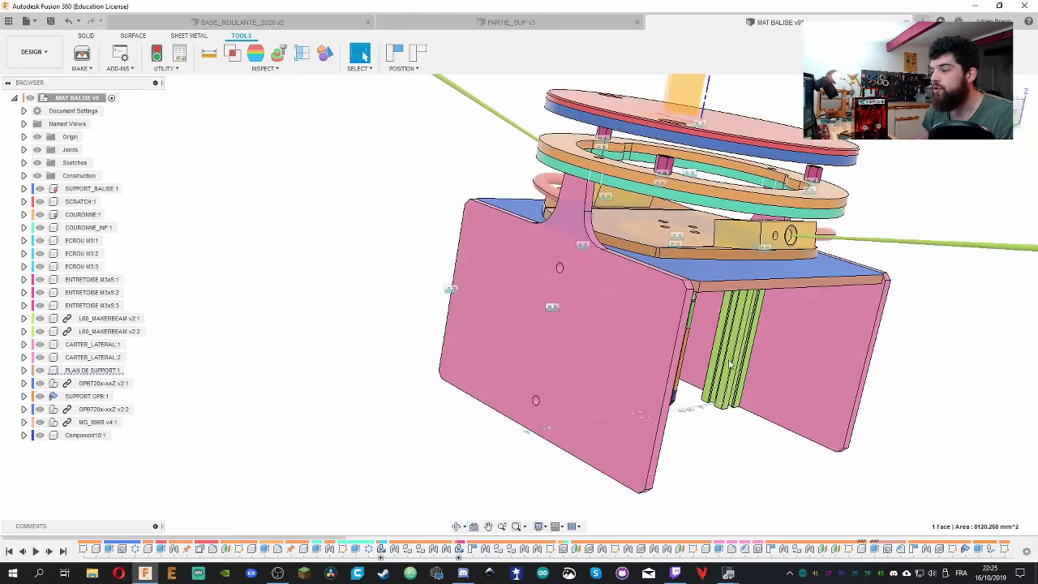
{"action": "left_click", "coordinate": [637, 231]}
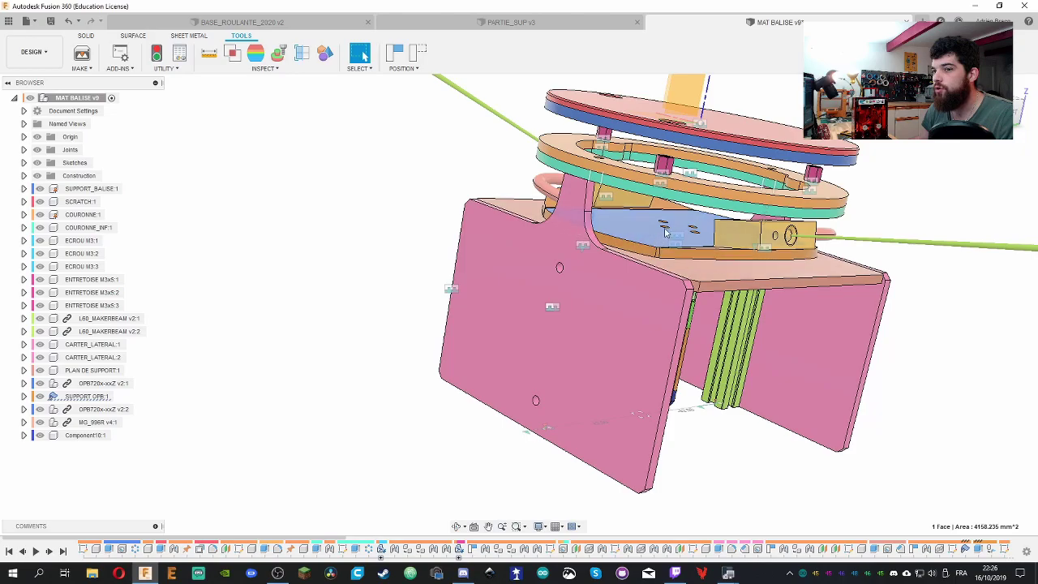
{"action": "middle_click_drag", "start_coordinate": [421, 193], "coordinate": [747, 315], "text": "shift"}
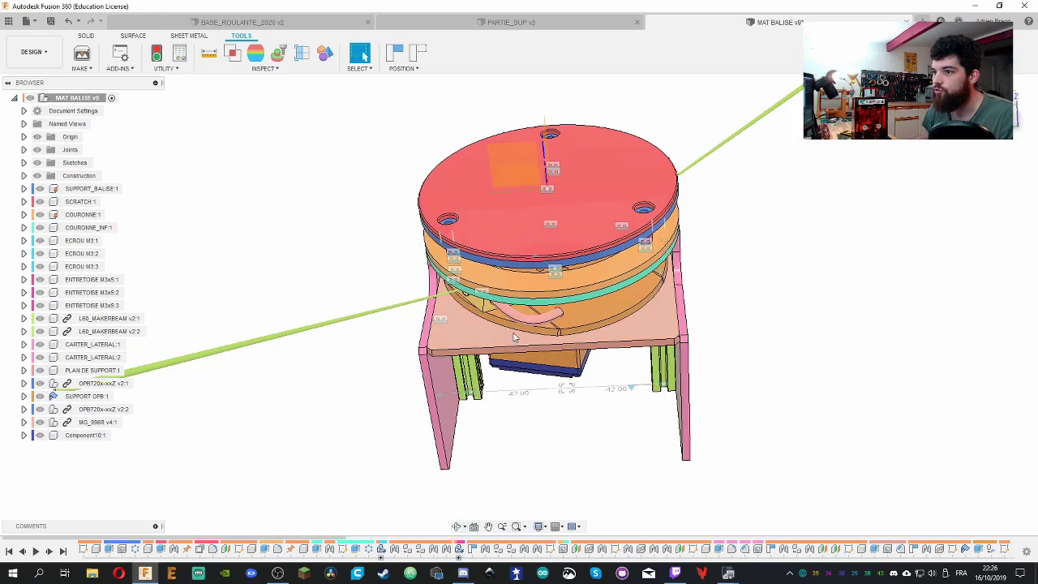
{"action": "left_click_drag", "start_coordinate": [592, 331], "coordinate": [663, 209]}
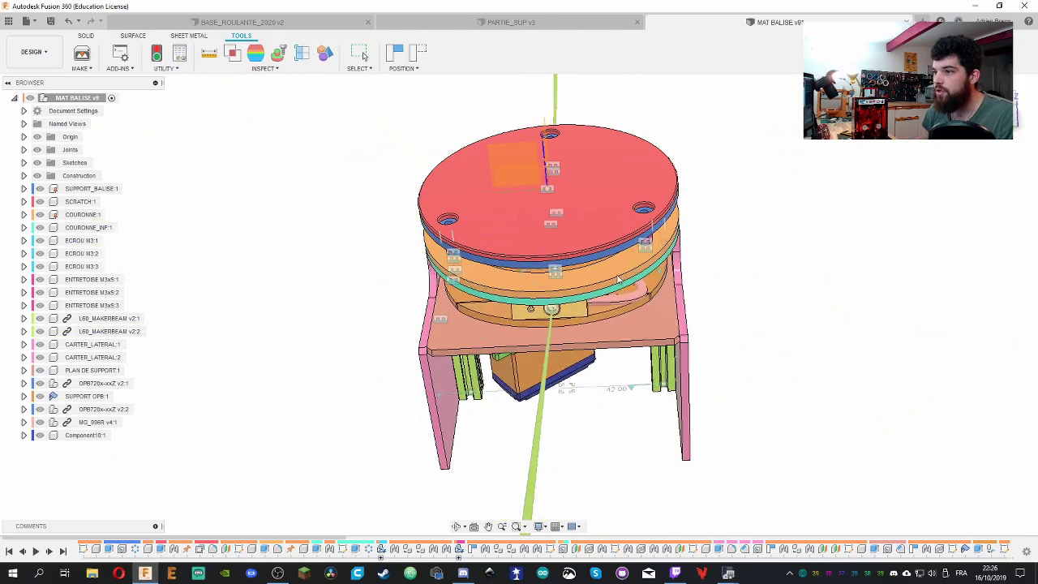
{"action": "middle_click_drag", "start_coordinate": [757, 308], "coordinate": [776, 292], "text": "shift"}
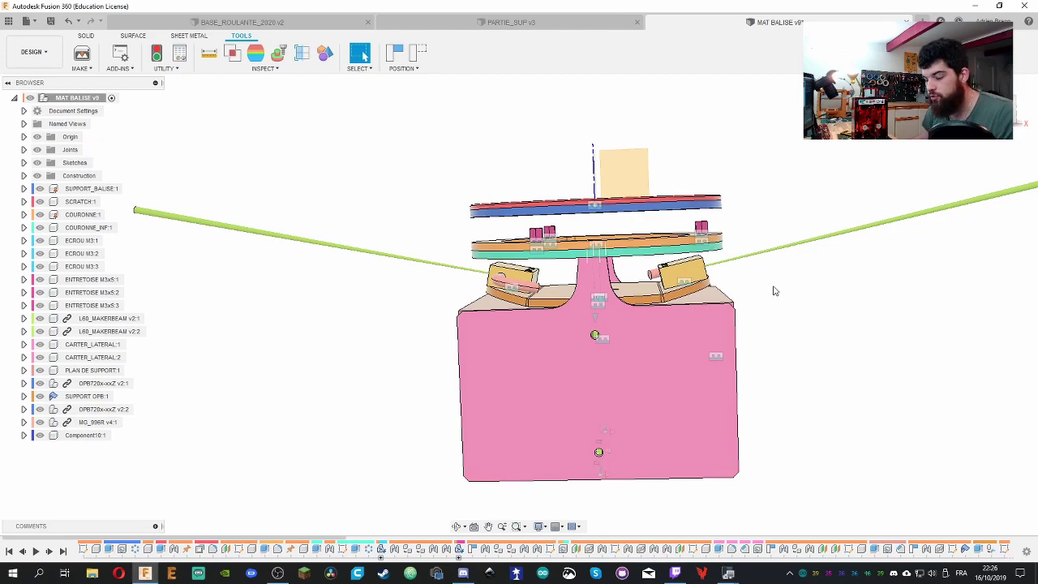
{"action": "scroll", "coordinate": [803, 305], "scroll_direction": "up", "scroll_amount": 1}
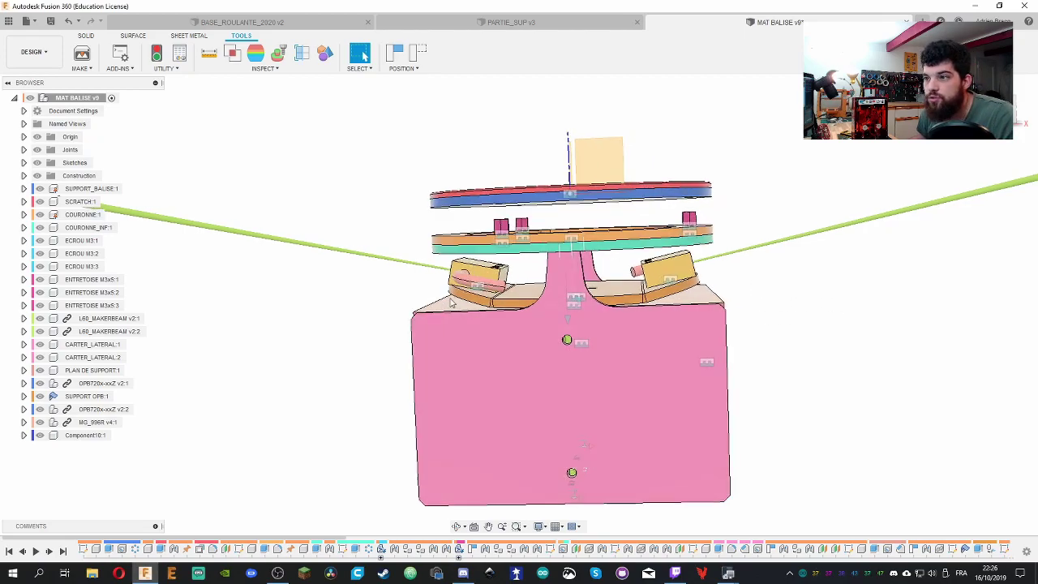
{"action": "scroll", "coordinate": [641, 340], "scroll_direction": "up", "scroll_amount": 5}
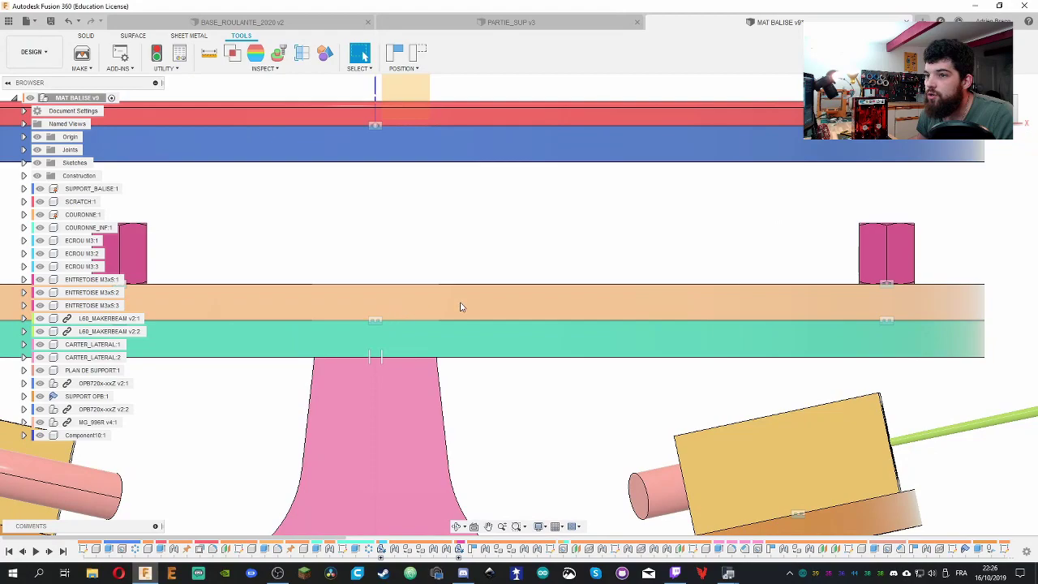
{"action": "scroll", "coordinate": [641, 381], "scroll_direction": "down", "scroll_amount": 8}
{"action": "scroll", "coordinate": [637, 397], "scroll_direction": "up", "scroll_amount": 4}
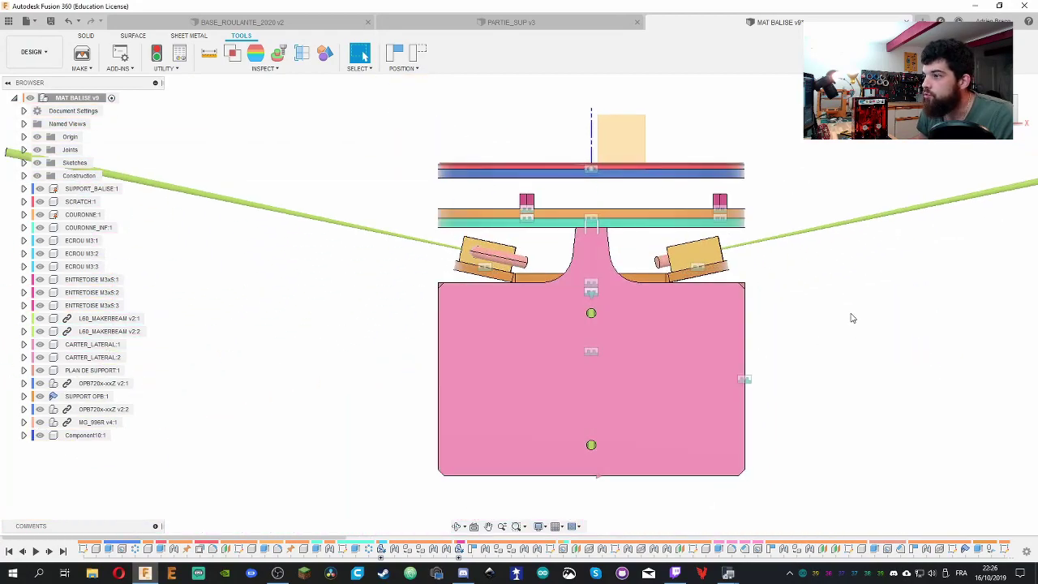
{"action": "middle_click_drag", "start_coordinate": [803, 264], "coordinate": [846, 290], "text": "shift"}
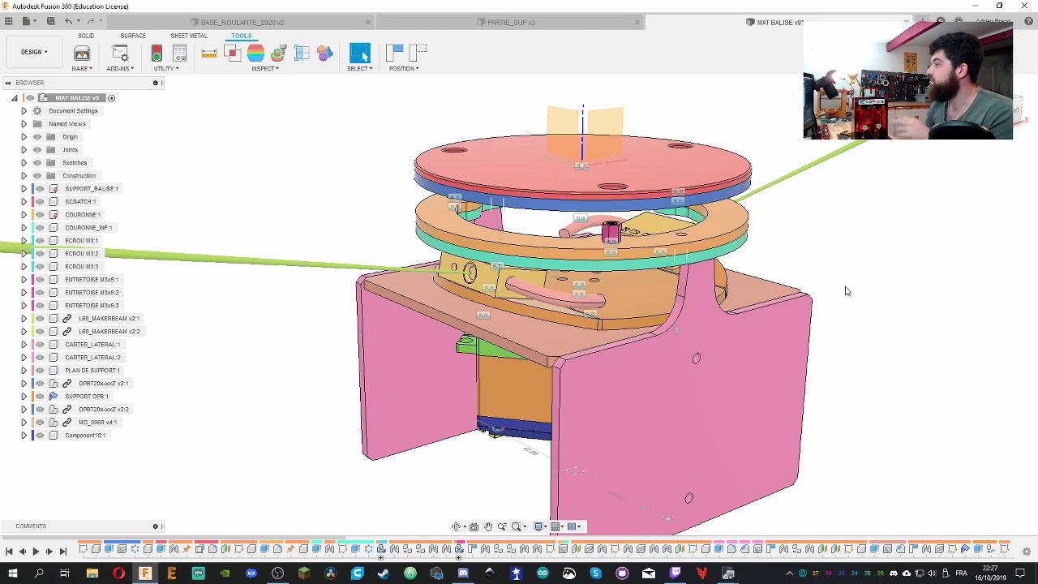
{"action": "left_click", "coordinate": [579, 296]}
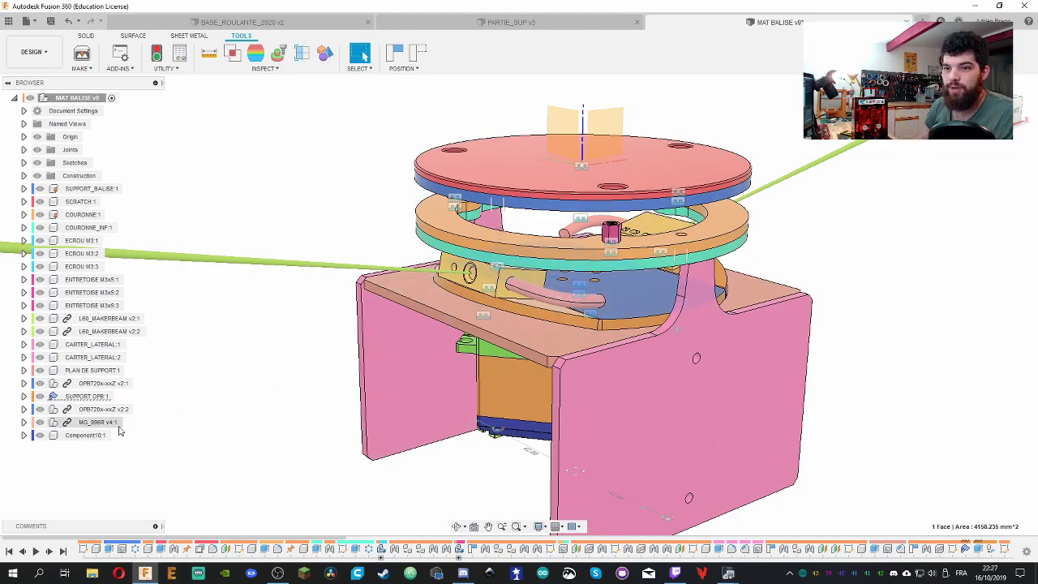
{"action": "right_click", "coordinate": [87, 395]}
{"action": "left_click", "coordinate": [122, 356]}
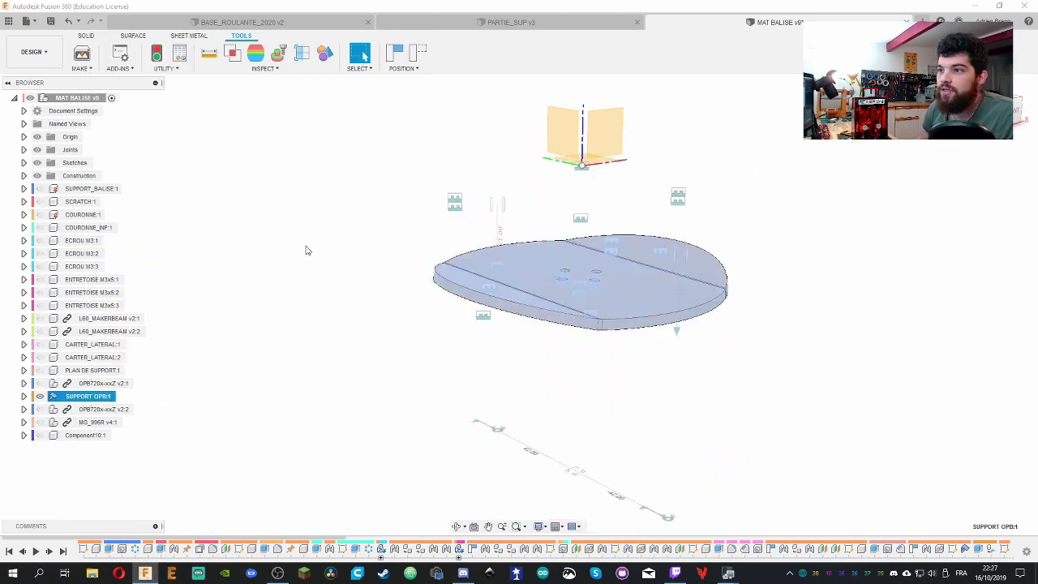
{"action": "left_click", "coordinate": [306, 250]}
{"action": "middle_click_drag", "start_coordinate": [305, 249], "coordinate": [406, 264], "text": "shift"}
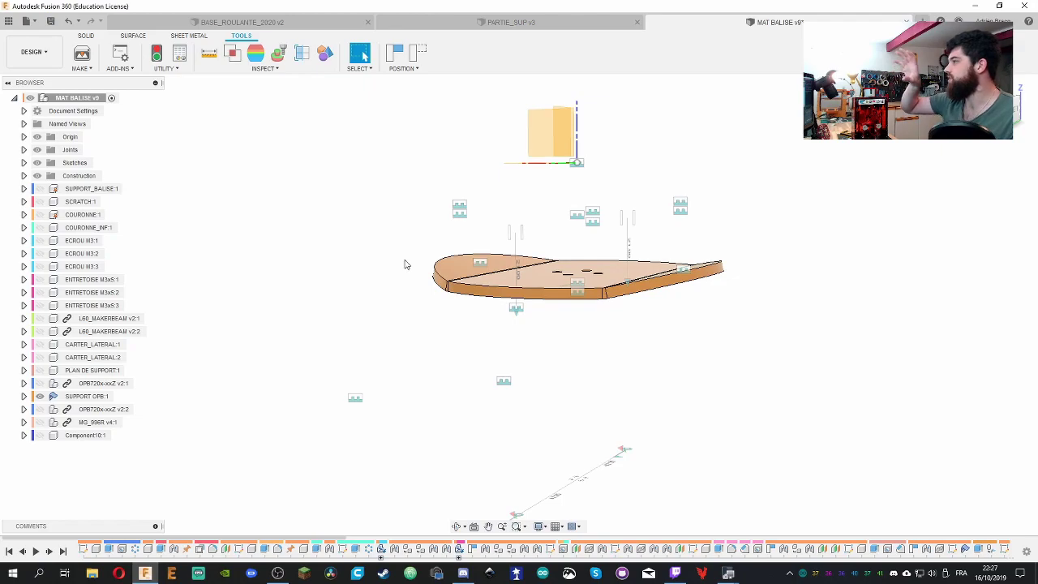
{"action": "middle_click_drag", "start_coordinate": [286, 193], "coordinate": [317, 207], "text": "shift"}
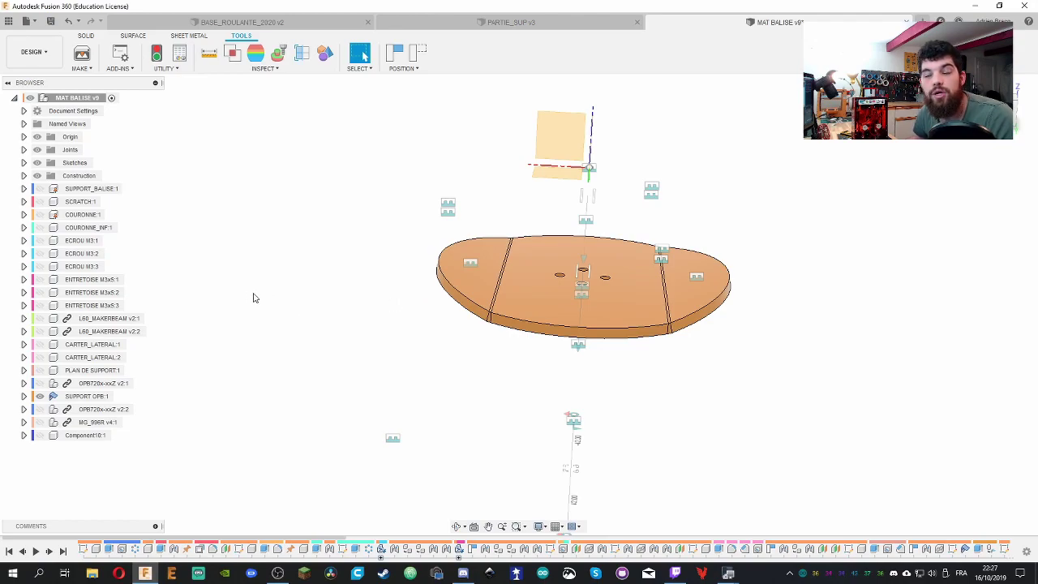
{"action": "right_click", "coordinate": [82, 396]}
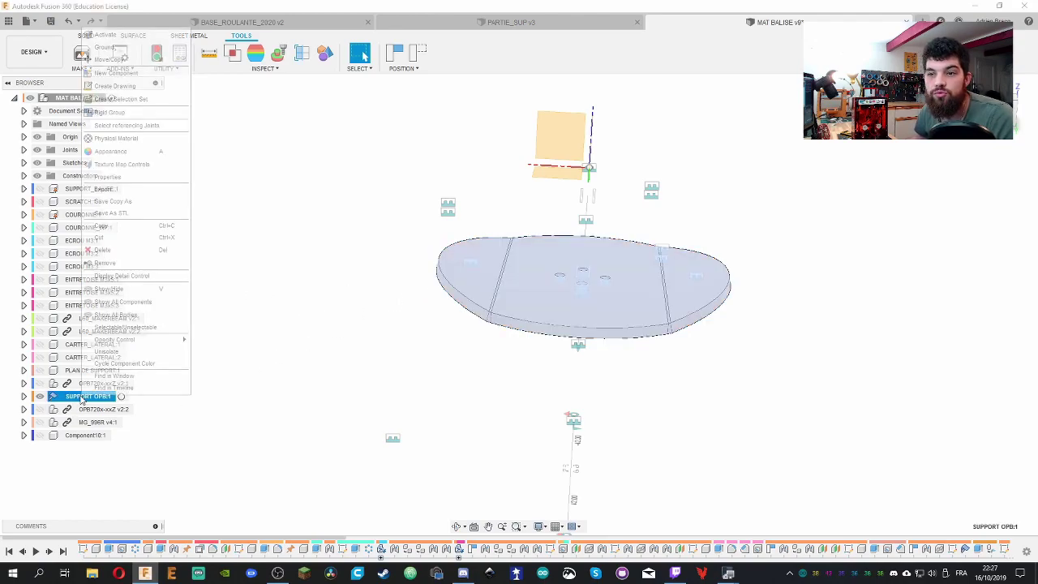
{"action": "left_click", "coordinate": [122, 351]}
{"action": "middle_click_drag", "start_coordinate": [271, 304], "coordinate": [302, 328], "text": "shift"}
{"action": "middle_click_drag", "start_coordinate": [362, 416], "coordinate": [389, 340], "text": "shift"}
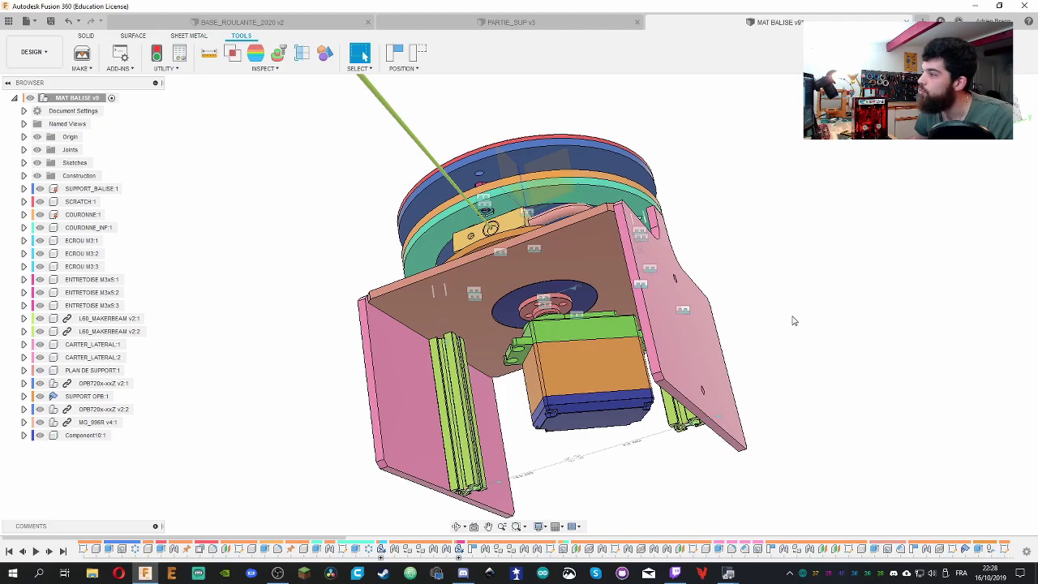
{"action": "middle_click_drag", "start_coordinate": [799, 292], "coordinate": [834, 294], "text": "shift"}
{"action": "middle_click_drag", "start_coordinate": [788, 289], "coordinate": [774, 306], "text": "shift"}
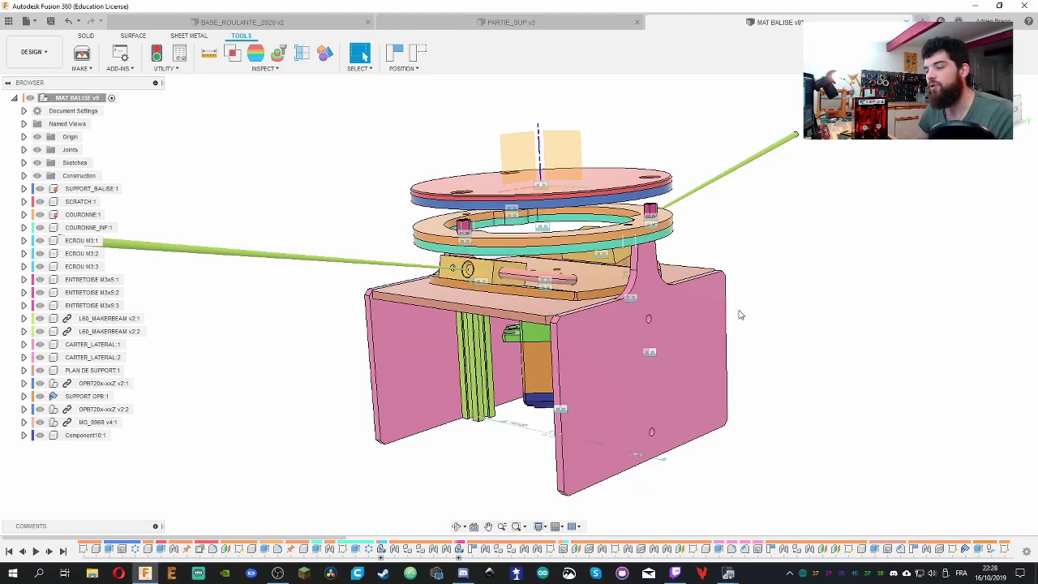
{"action": "middle_click_drag", "start_coordinate": [740, 315], "coordinate": [888, 212], "text": "shift"}
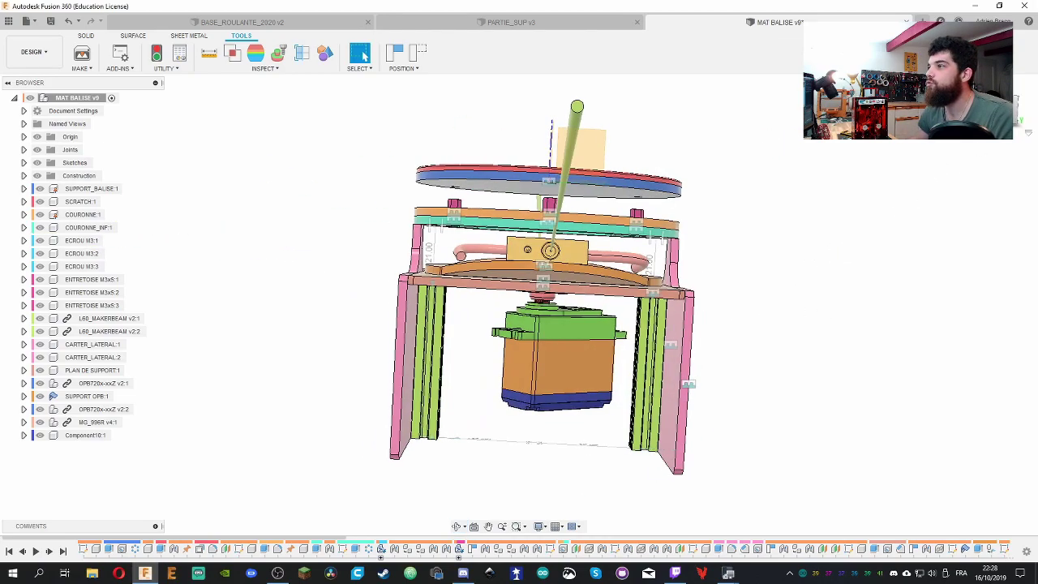
{"action": "left_click", "coordinate": [1017, 122]}
{"action": "scroll", "coordinate": [619, 334], "scroll_direction": "up", "scroll_amount": 5}
{"action": "scroll", "coordinate": [613, 329], "scroll_direction": "down", "scroll_amount": 4}
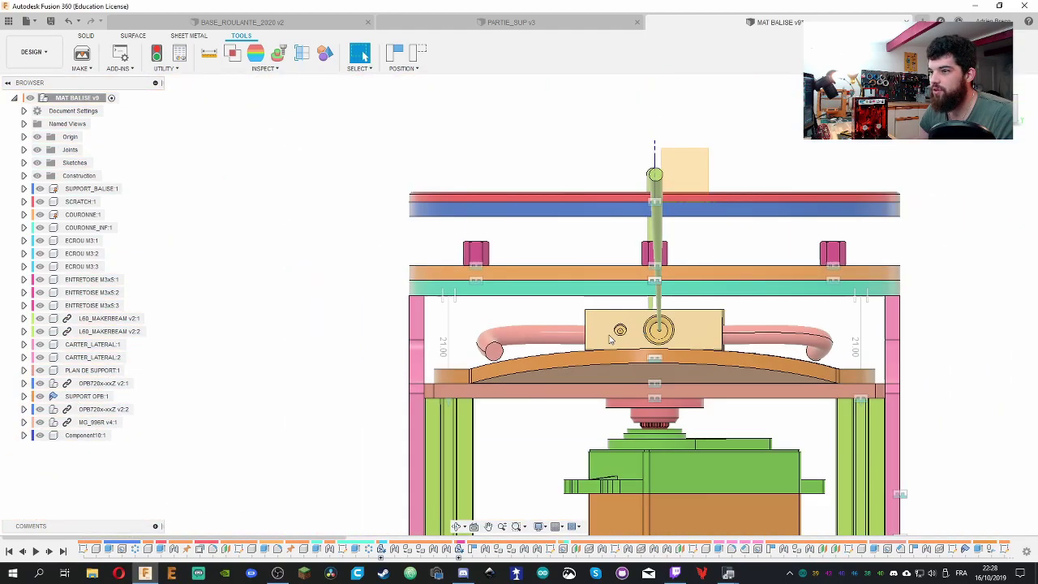
{"action": "left_click", "coordinate": [450, 313]}
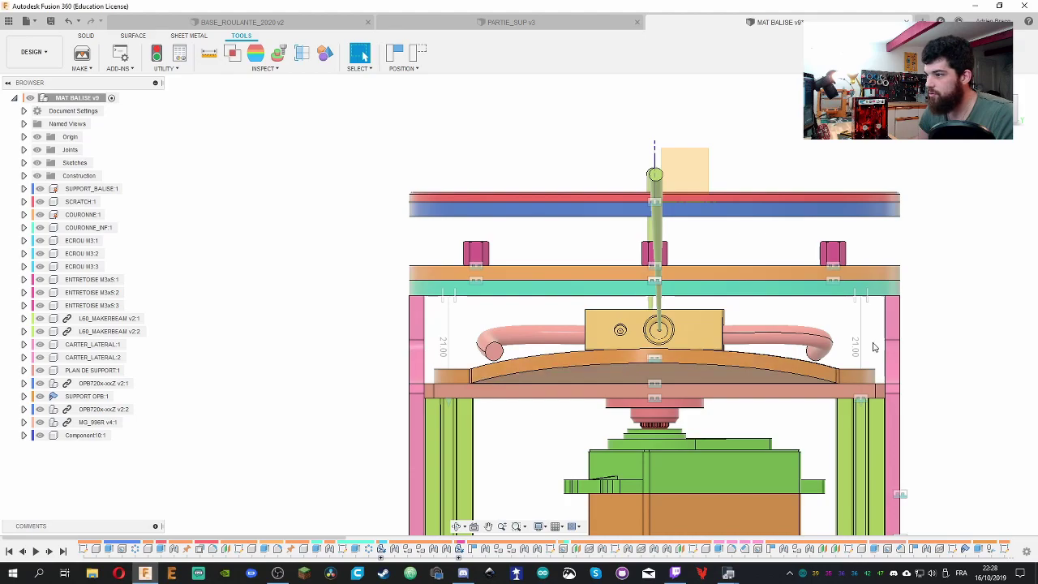
{"action": "key", "text": "Home"}
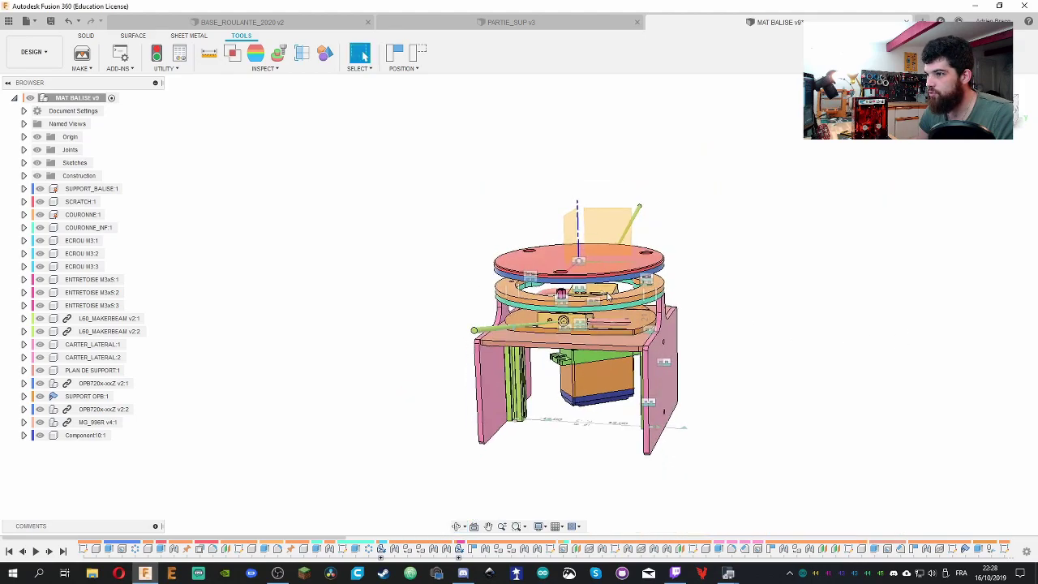
{"action": "scroll", "coordinate": [622, 309], "scroll_direction": "up", "scroll_amount": 2}
{"action": "scroll", "coordinate": [623, 309], "scroll_direction": "up", "scroll_amount": 5}
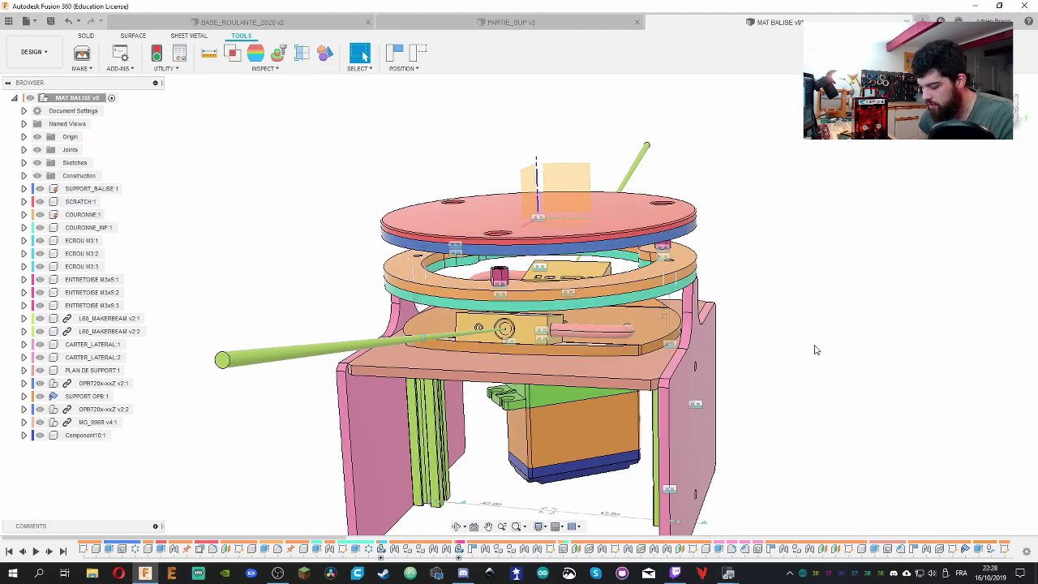
Dismiss the moved-components warning and measure from the support plate face to the ring face
{"action": "key", "text": "j"}
{"action": "left_click", "coordinate": [598, 238]}
{"action": "key", "text": "i"}
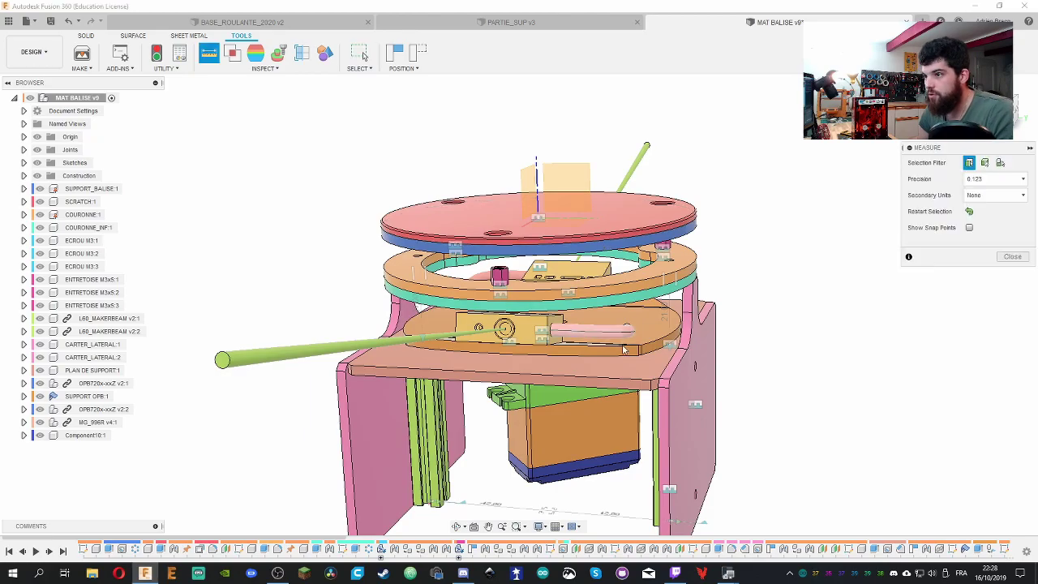
{"action": "left_click", "coordinate": [655, 366]}
{"action": "middle_click_drag", "start_coordinate": [790, 330], "coordinate": [640, 243], "text": "shift"}
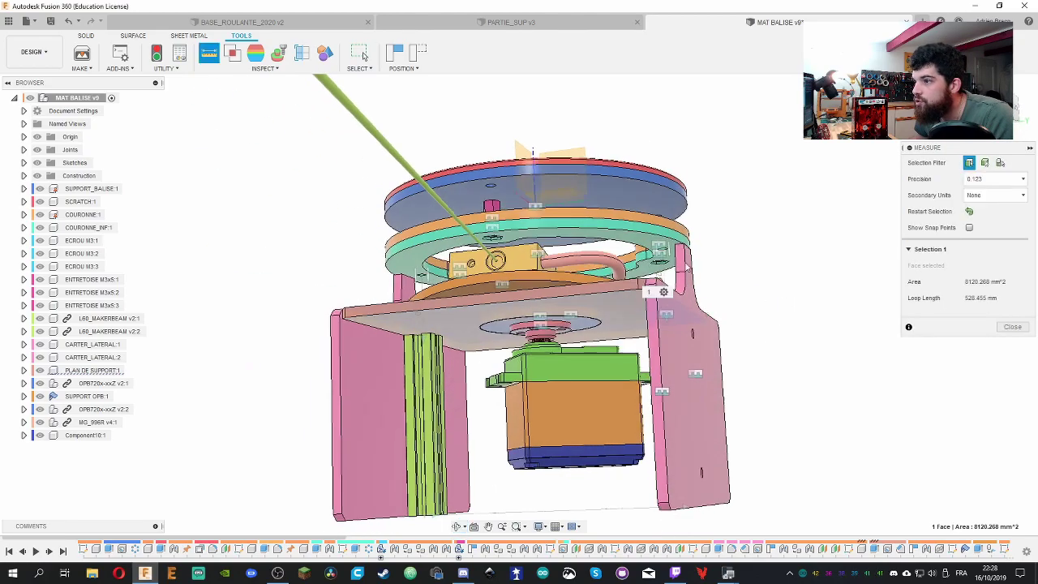
{"action": "left_click", "coordinate": [639, 243]}
Close the 18.00 mm measurement and turn the MG_996R servo about its shaft
{"action": "middle_click_drag", "start_coordinate": [796, 251], "coordinate": [749, 239], "text": "shift"}
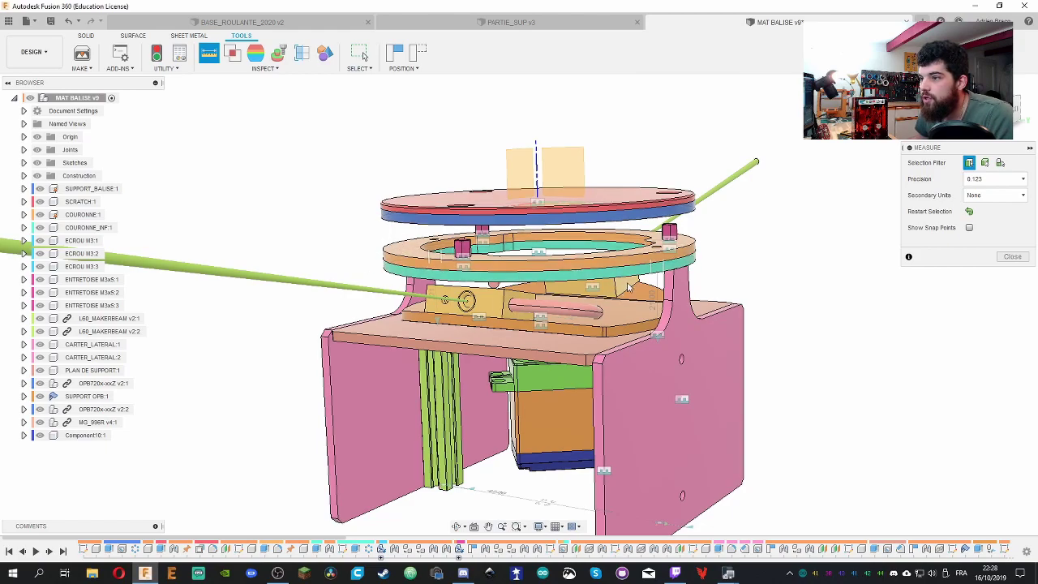
{"action": "left_click", "coordinate": [1012, 257]}
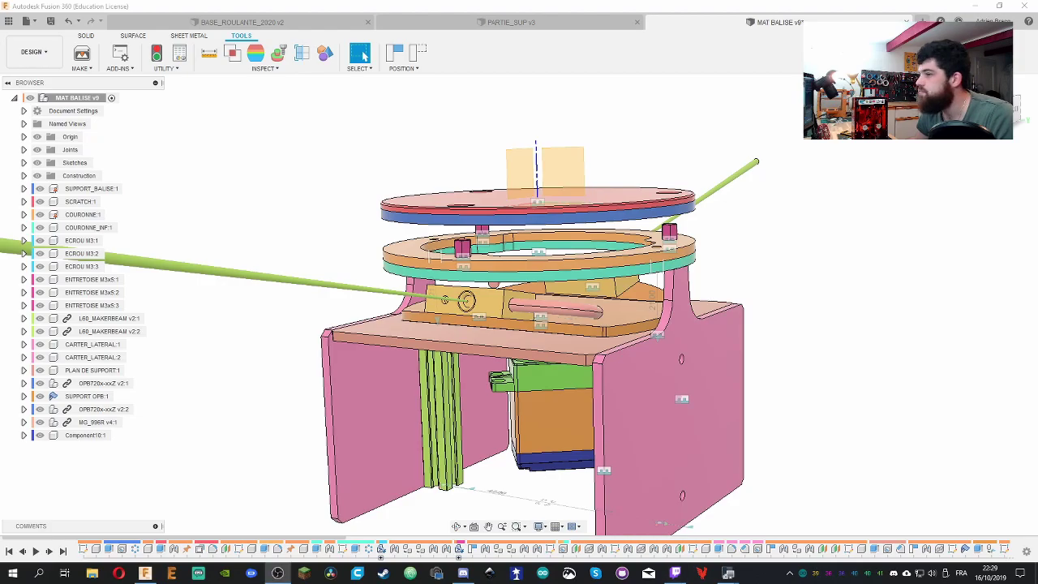
{"action": "middle_click_drag", "start_coordinate": [816, 237], "coordinate": [722, 349], "text": "shift"}
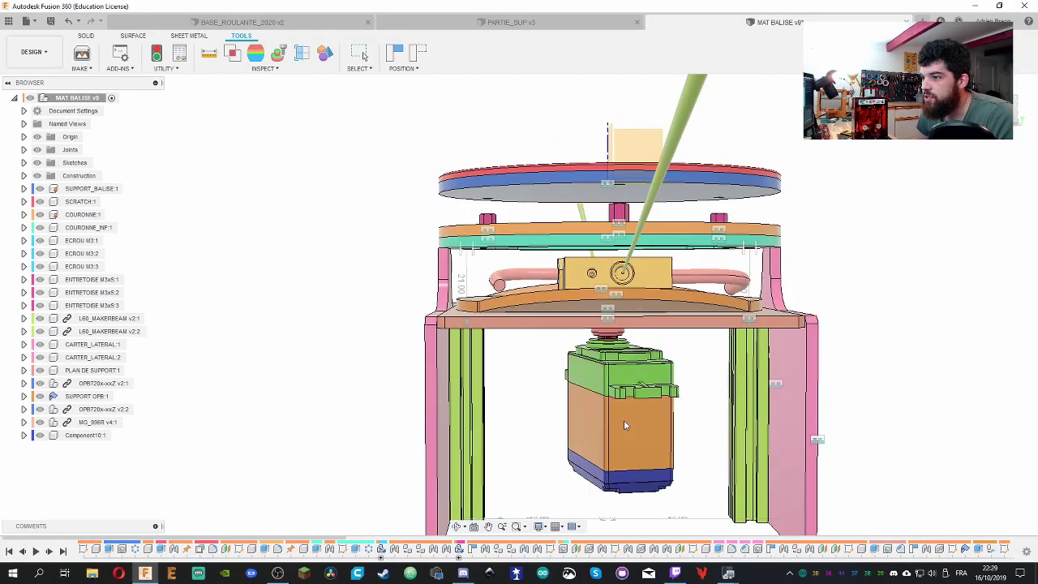
{"action": "left_click_drag", "start_coordinate": [624, 425], "coordinate": [768, 442]}
{"action": "middle_click_drag", "start_coordinate": [767, 442], "coordinate": [683, 324], "text": "shift"}
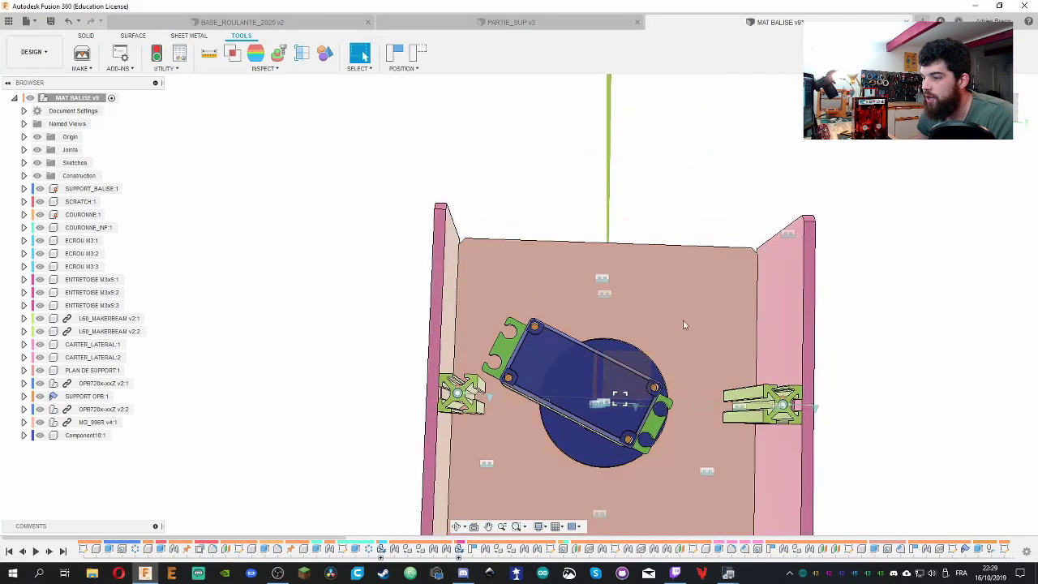
{"action": "middle_click_drag", "start_coordinate": [723, 165], "coordinate": [649, 385], "text": "shift"}
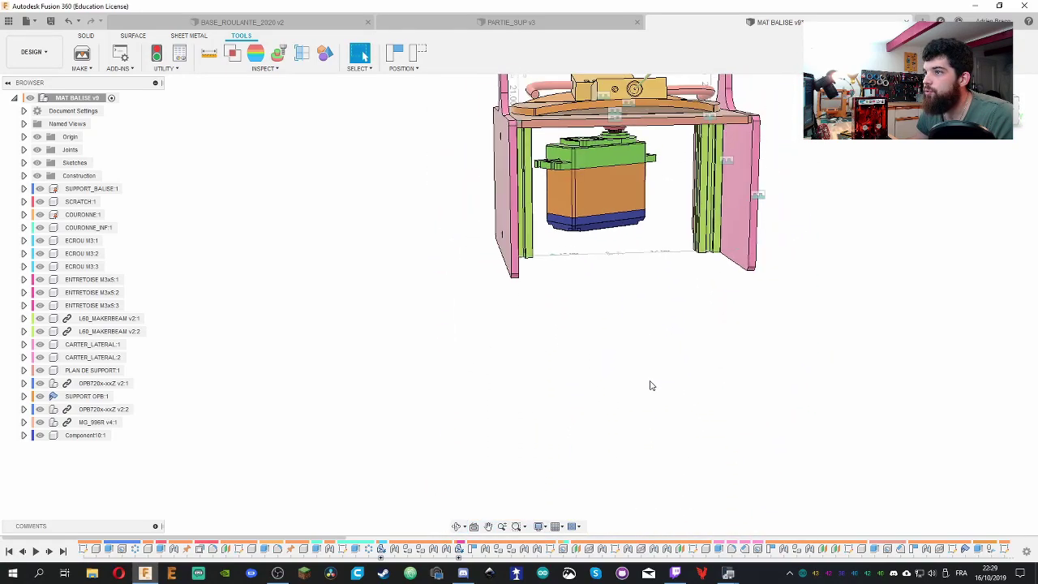
{"action": "scroll", "coordinate": [526, 209], "scroll_direction": "up", "scroll_amount": 4}
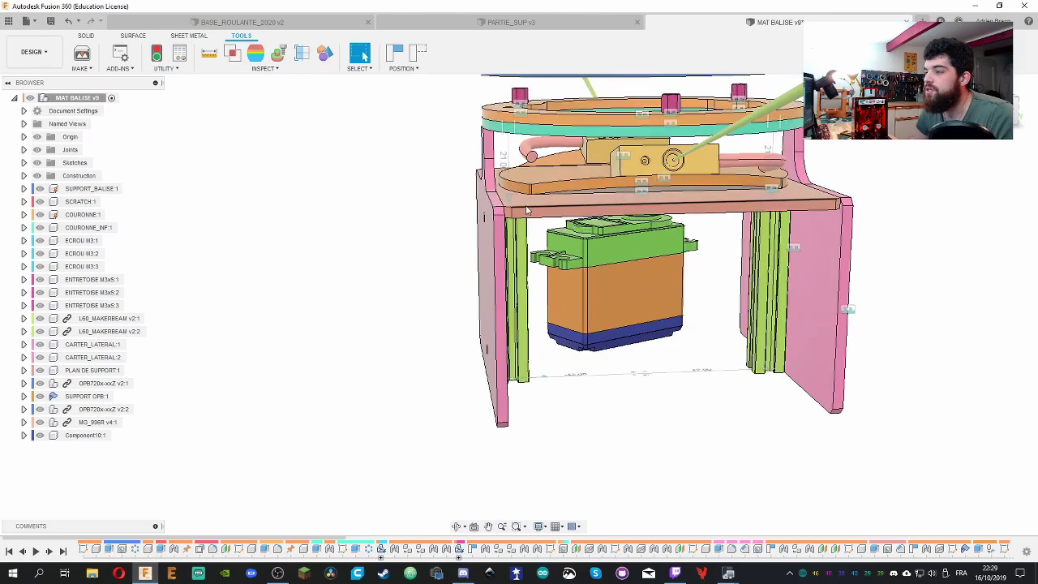
{"action": "left_click", "coordinate": [525, 209]}
{"action": "middle_click_drag", "start_coordinate": [625, 405], "coordinate": [758, 218], "text": "shift"}
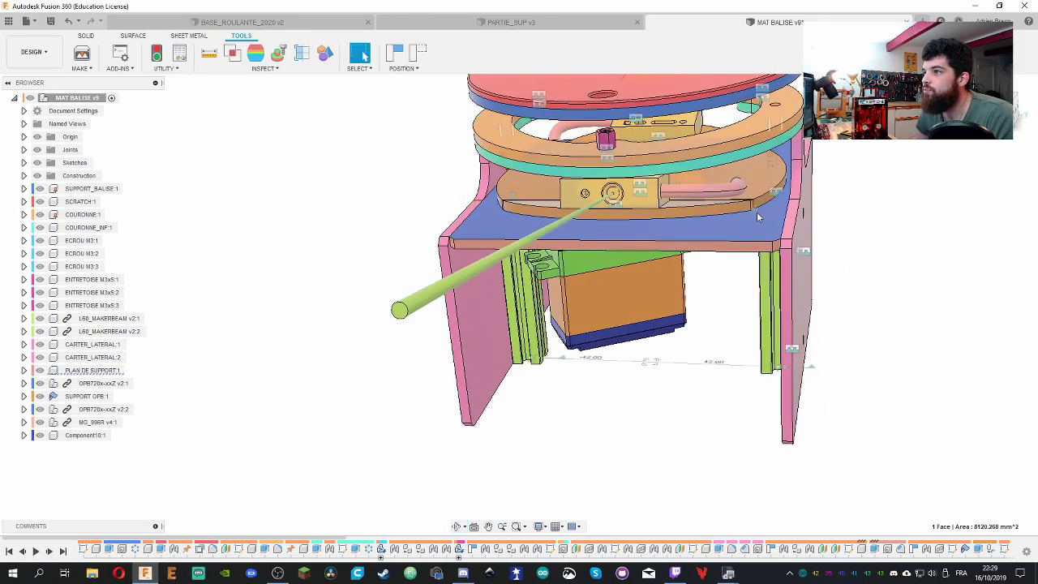
{"action": "left_click", "coordinate": [86, 395]}
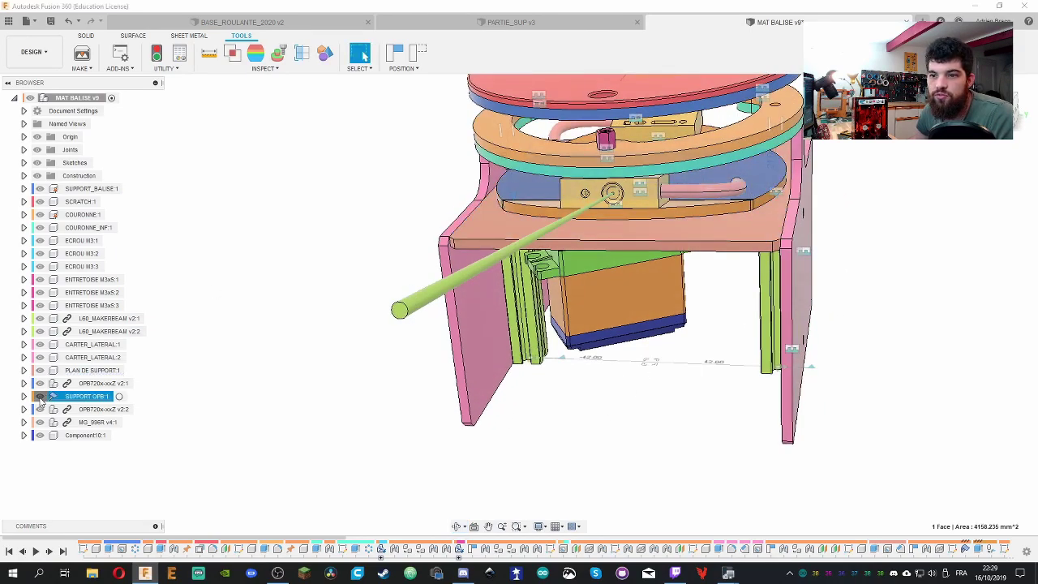
{"action": "left_click", "coordinate": [469, 478]}
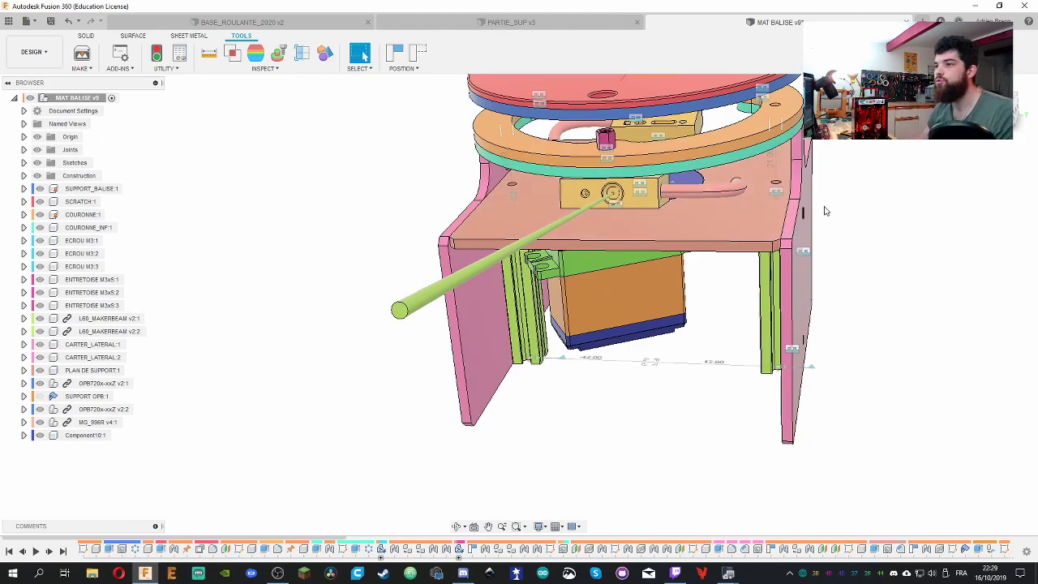
{"action": "scroll", "coordinate": [817, 209], "scroll_direction": "down", "scroll_amount": 3}
{"action": "middle_click_drag", "start_coordinate": [850, 199], "coordinate": [472, 280]}
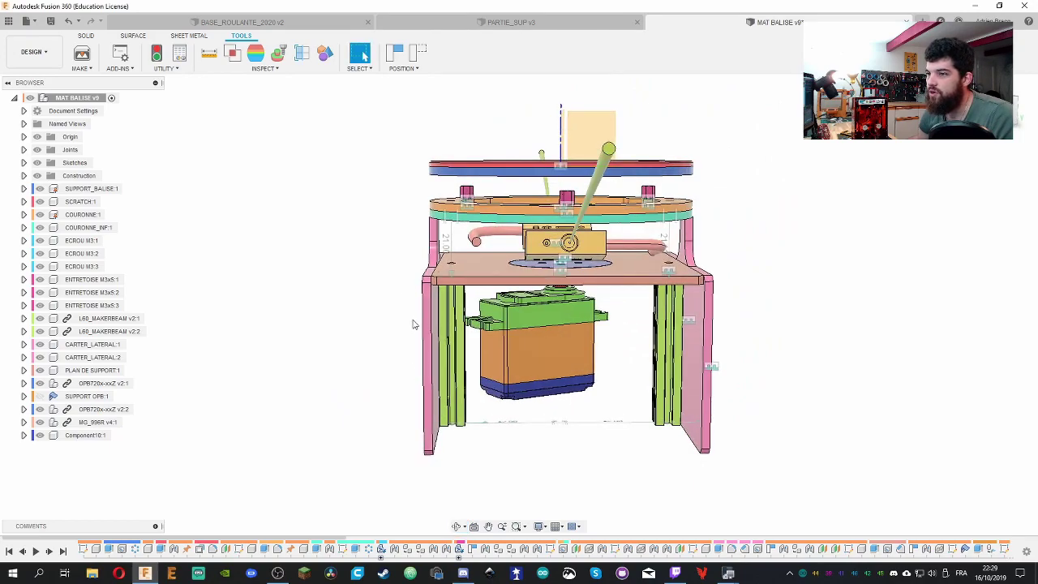
{"action": "left_click", "coordinate": [519, 22]}
{"action": "left_click", "coordinate": [798, 25]}
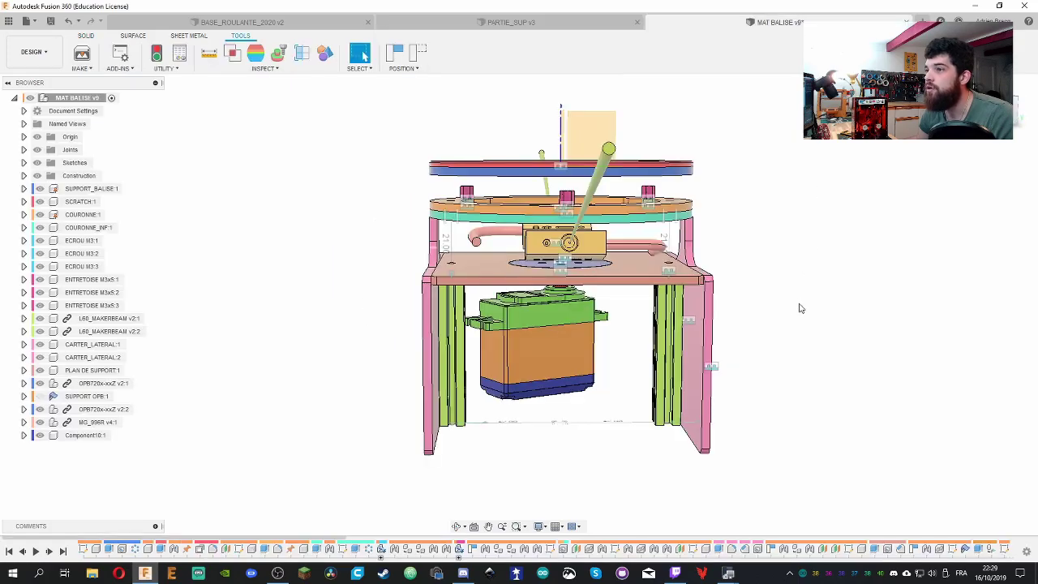
{"action": "middle_click_drag", "start_coordinate": [800, 306], "coordinate": [121, 365], "text": "shift"}
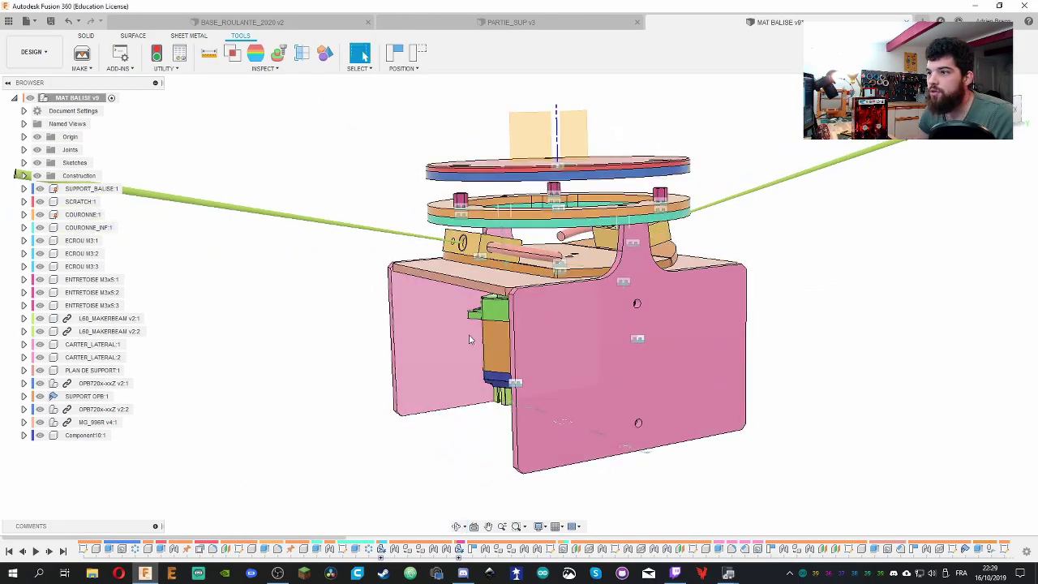
{"action": "middle_click_drag", "start_coordinate": [36, 399], "coordinate": [363, 55], "text": "shift"}
{"action": "left_click", "coordinate": [363, 56]}
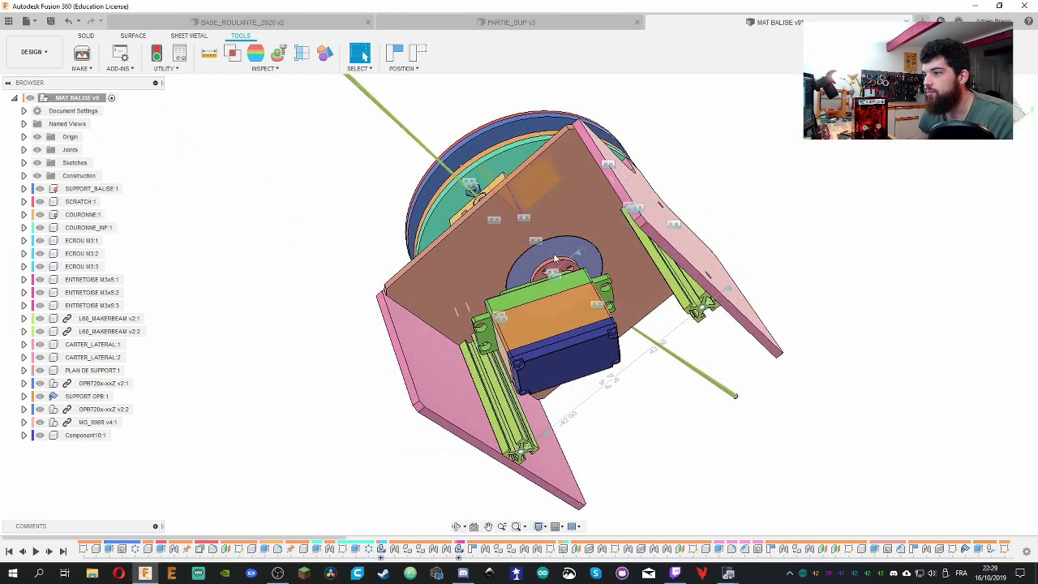
{"action": "middle_click_drag", "start_coordinate": [785, 234], "coordinate": [616, 251], "text": "shift"}
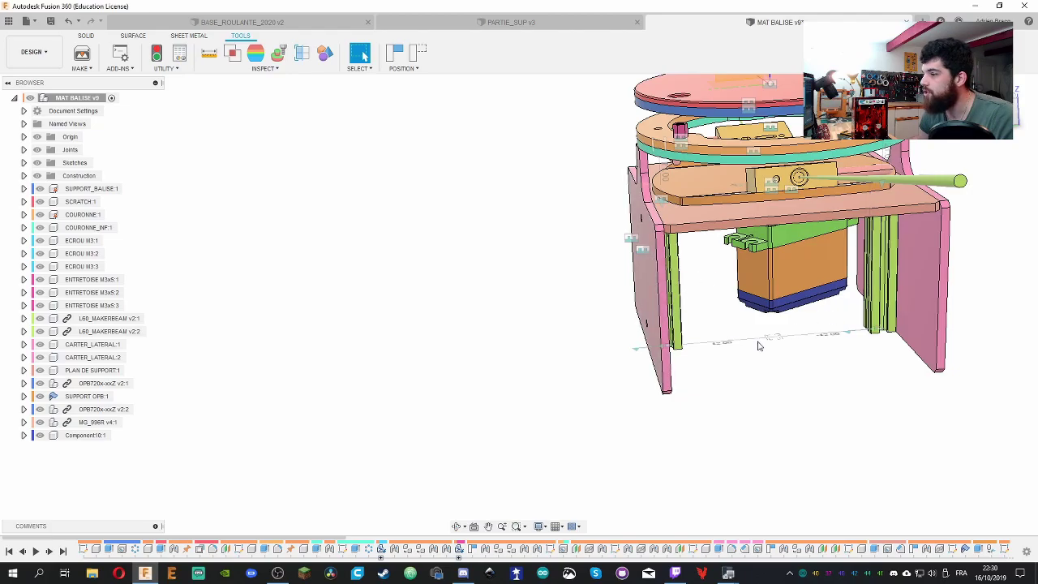
{"action": "middle_click_drag", "start_coordinate": [511, 239], "coordinate": [532, 270]}
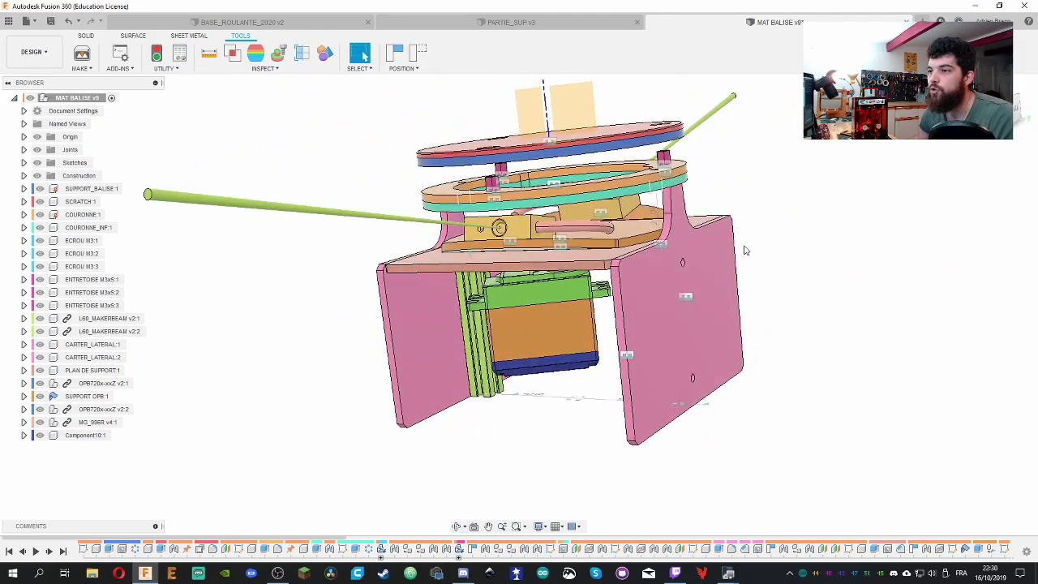
{"action": "middle_click_drag", "start_coordinate": [746, 251], "coordinate": [809, 236], "text": "shift"}
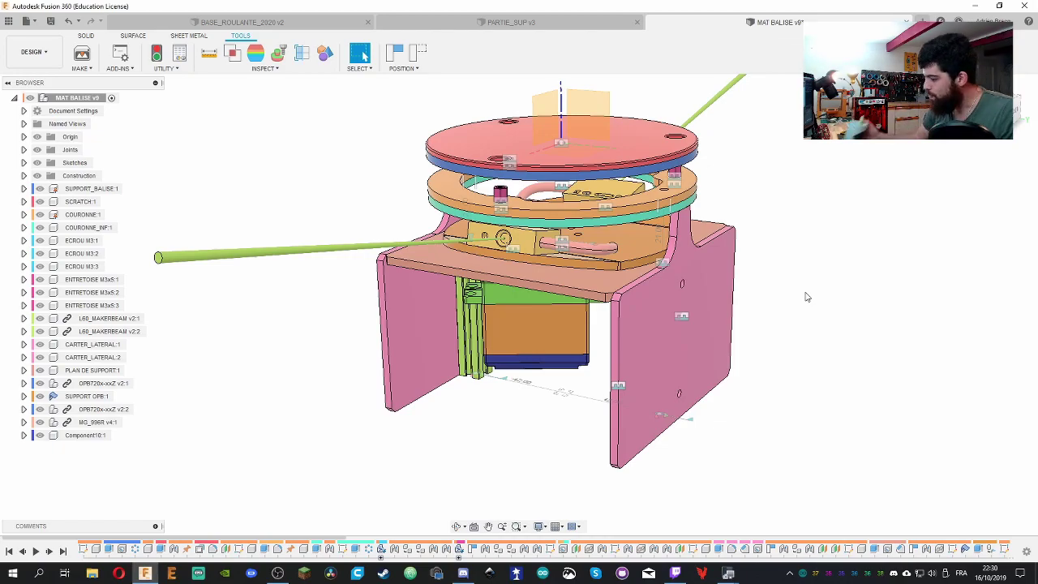
{"action": "middle_click_drag", "start_coordinate": [802, 273], "coordinate": [574, 253], "text": "shift"}
{"action": "scroll", "coordinate": [575, 253], "scroll_direction": "up", "scroll_amount": 2}
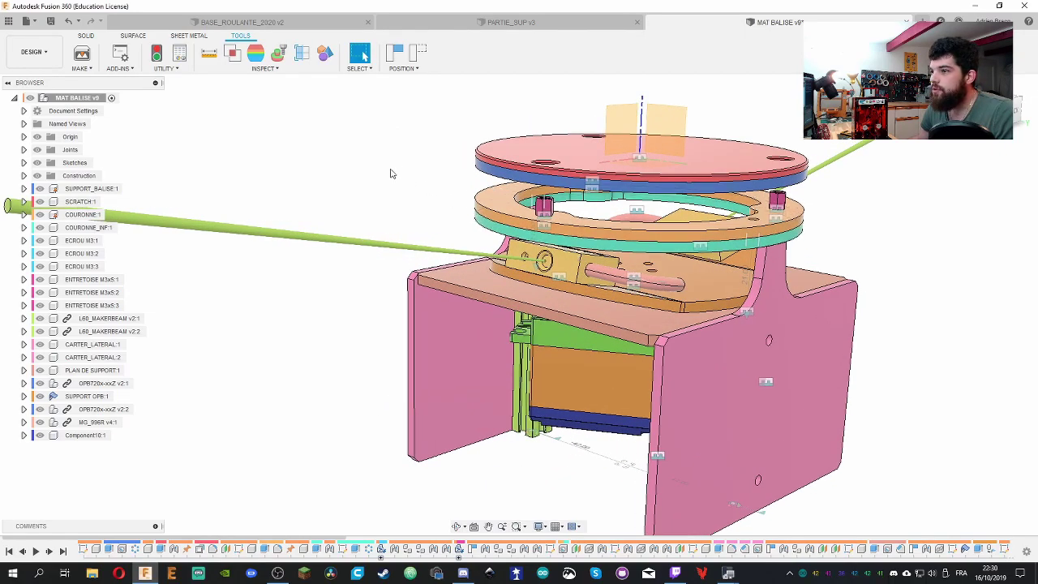
{"action": "mouse_move", "coordinate": [390, 174]}
{"action": "middle_mouse_down", "text": "shift"}
{"action": "mouse_move", "coordinate": [394, 143]}
{"action": "mouse_move", "coordinate": [564, 146]}
{"action": "mouse_move", "coordinate": [383, 152]}
{"action": "mouse_move", "coordinate": [389, 172]}
{"action": "mouse_move", "coordinate": [470, 167]}
{"action": "mouse_move", "coordinate": [398, 170]}
{"action": "middle_mouse_up", "text": "shift"}
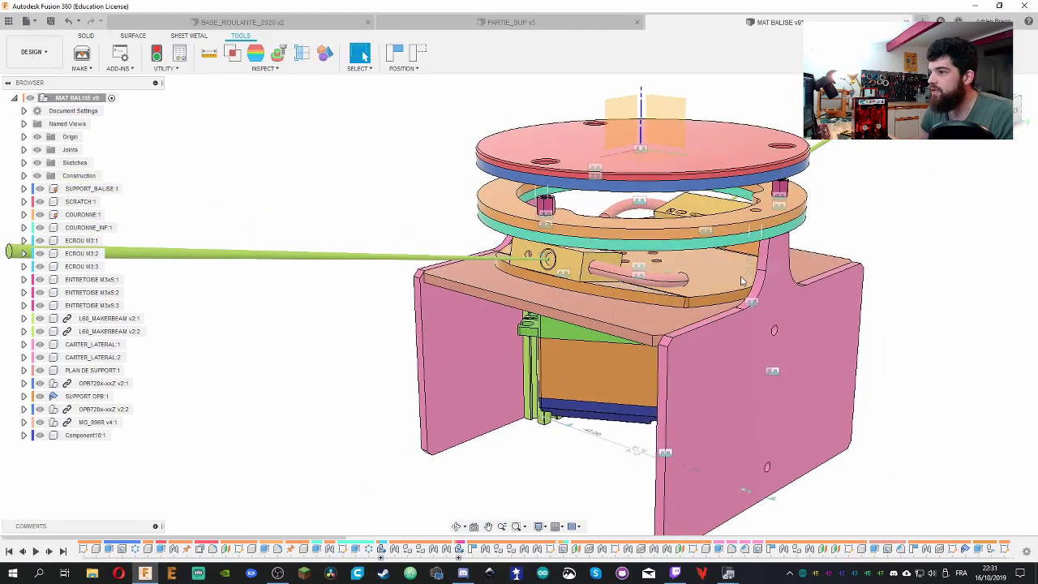
{"action": "left_click", "coordinate": [747, 282]}
{"action": "left_click", "coordinate": [889, 238]}
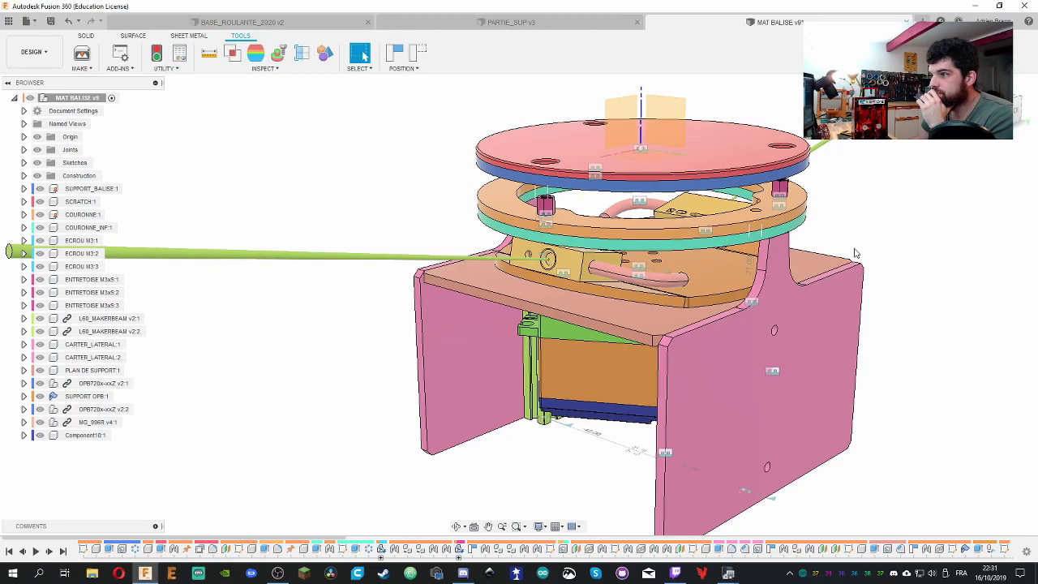
{"action": "left_click", "coordinate": [637, 319]}
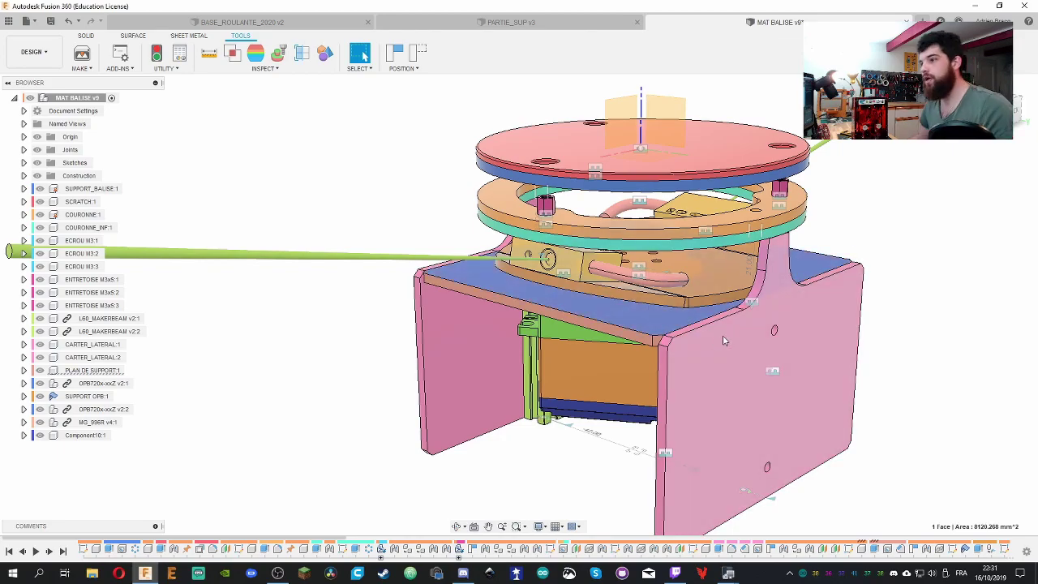
{"action": "middle_click_drag", "start_coordinate": [693, 379], "coordinate": [524, 465], "text": "shift"}
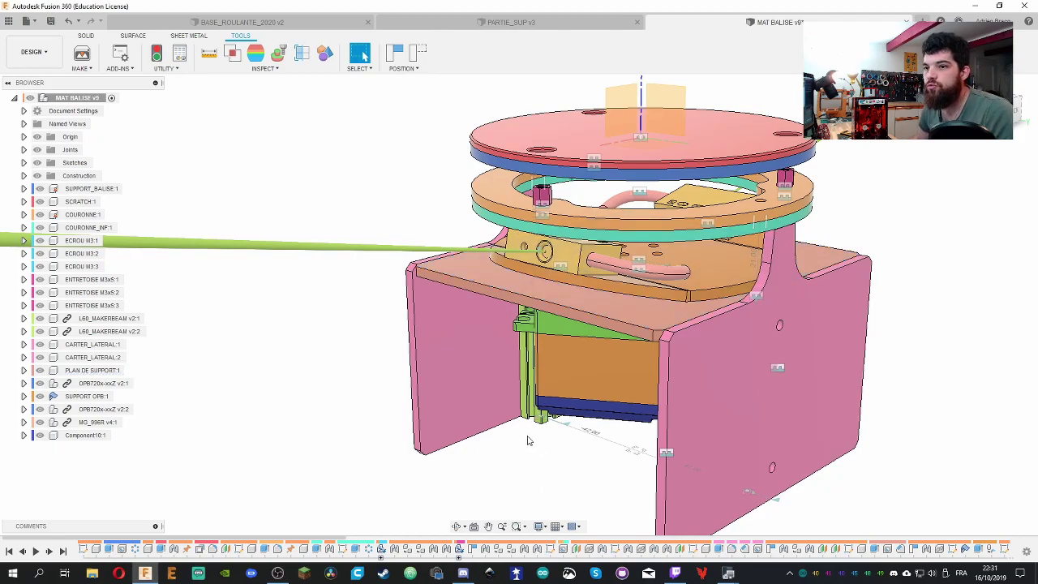
Isolate PLAN DE SUPPORT:1 so only the square support plate shows, viewed straight down
{"action": "right_click", "coordinate": [96, 371]}
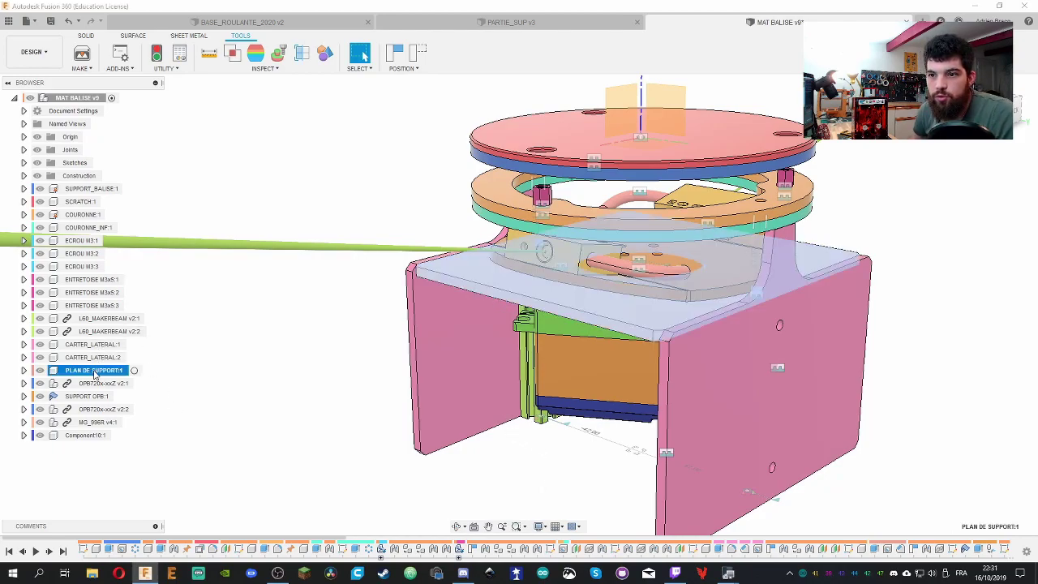
{"action": "left_click", "coordinate": [138, 326]}
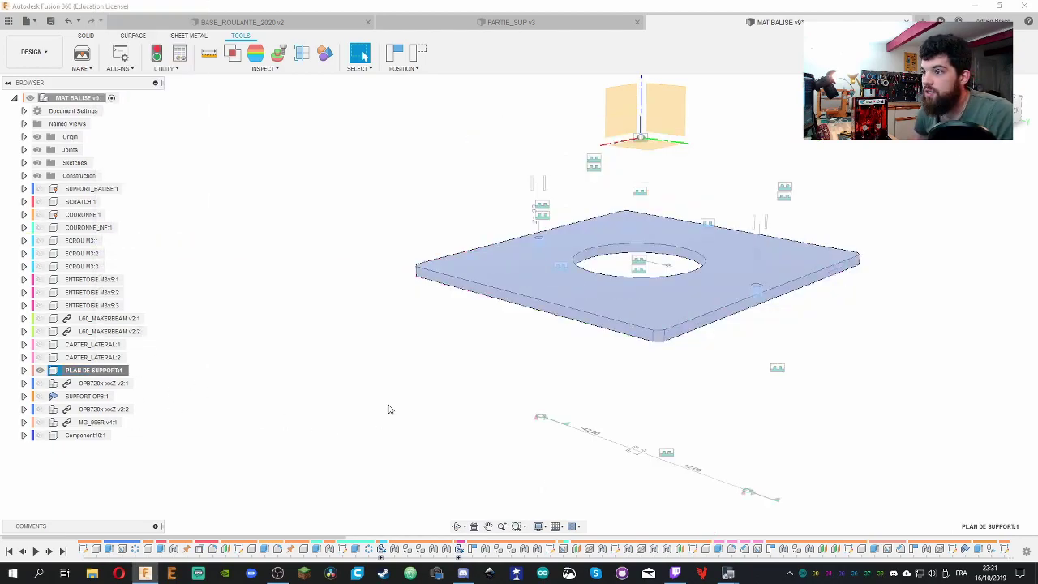
{"action": "middle_click_drag", "start_coordinate": [362, 202], "coordinate": [421, 243], "text": "shift"}
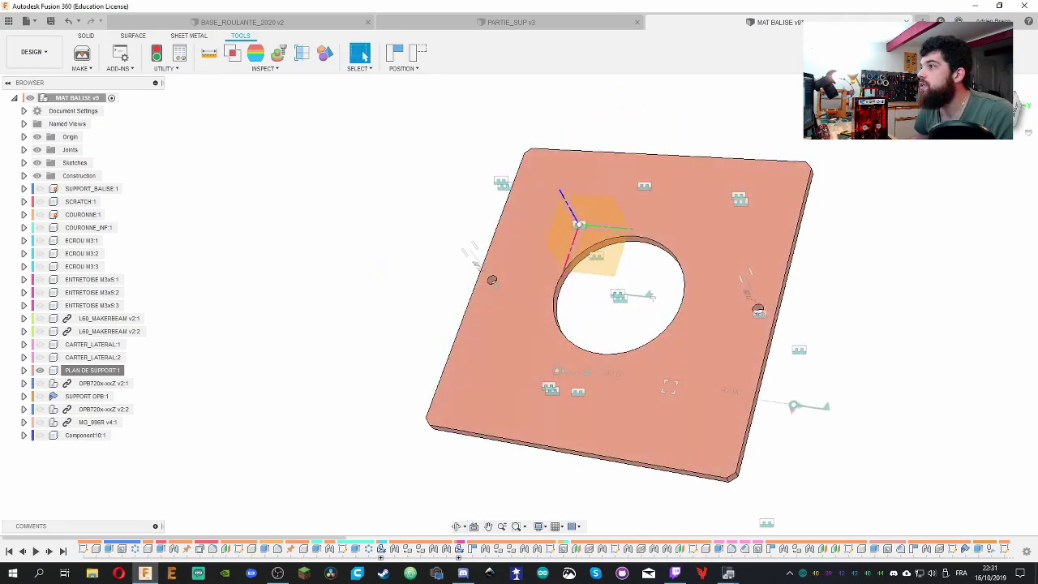
{"action": "middle_click_drag", "start_coordinate": [811, 325], "coordinate": [634, 166]}
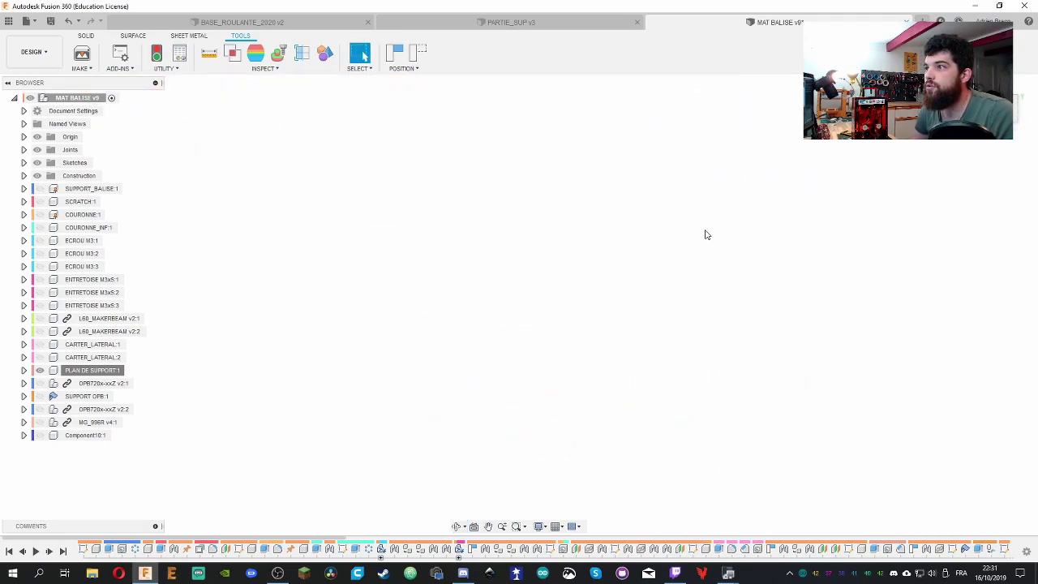
{"action": "key", "text": "F6"}
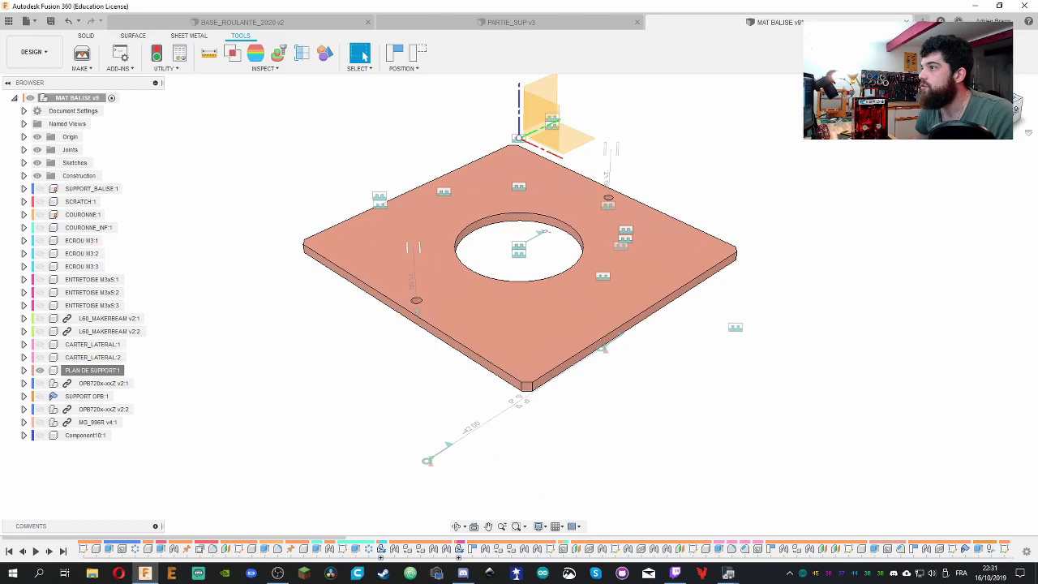
{"action": "key", "text": "F6"}
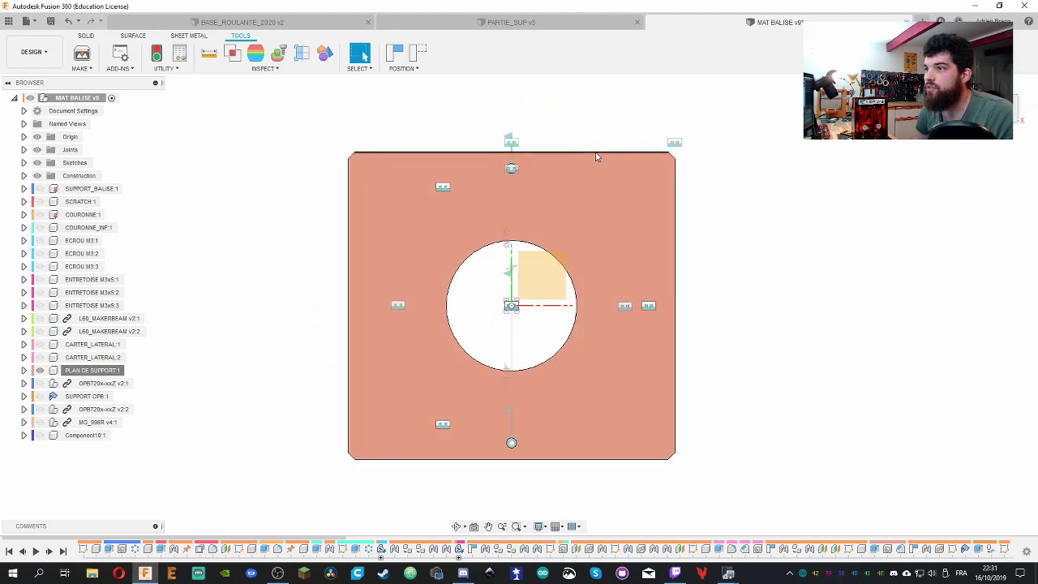
{"action": "scroll", "coordinate": [524, 127], "scroll_direction": "down", "scroll_amount": 3}
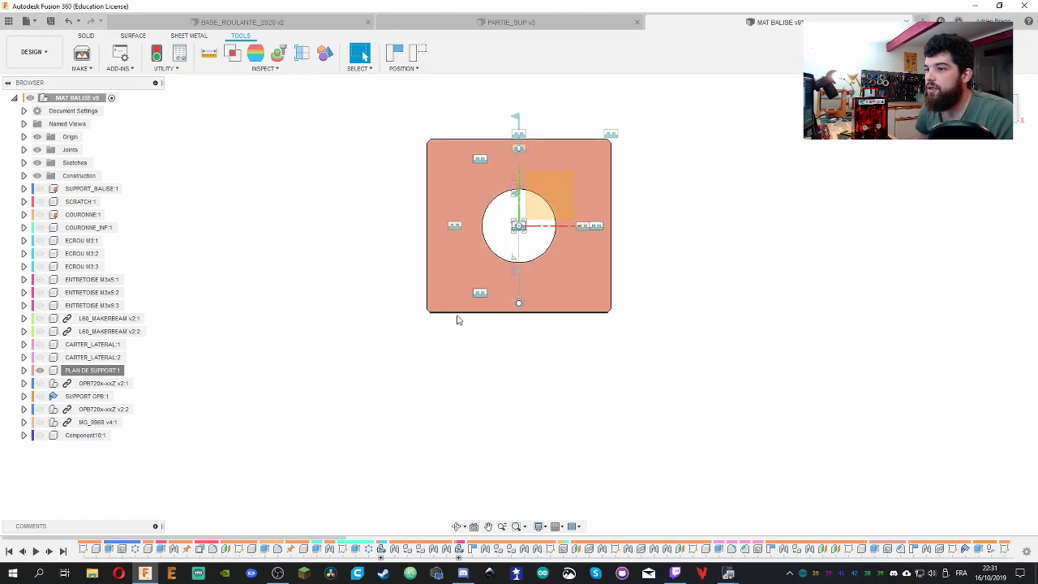
{"action": "scroll", "coordinate": [478, 90], "scroll_direction": "up", "scroll_amount": 3}
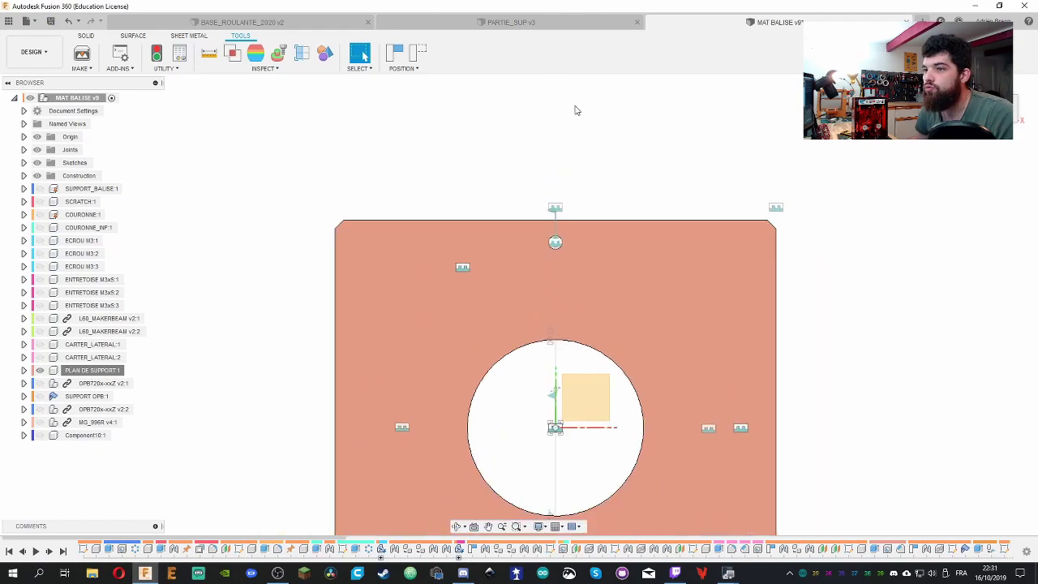
{"action": "scroll", "coordinate": [553, 141], "scroll_direction": "down", "scroll_amount": 3}
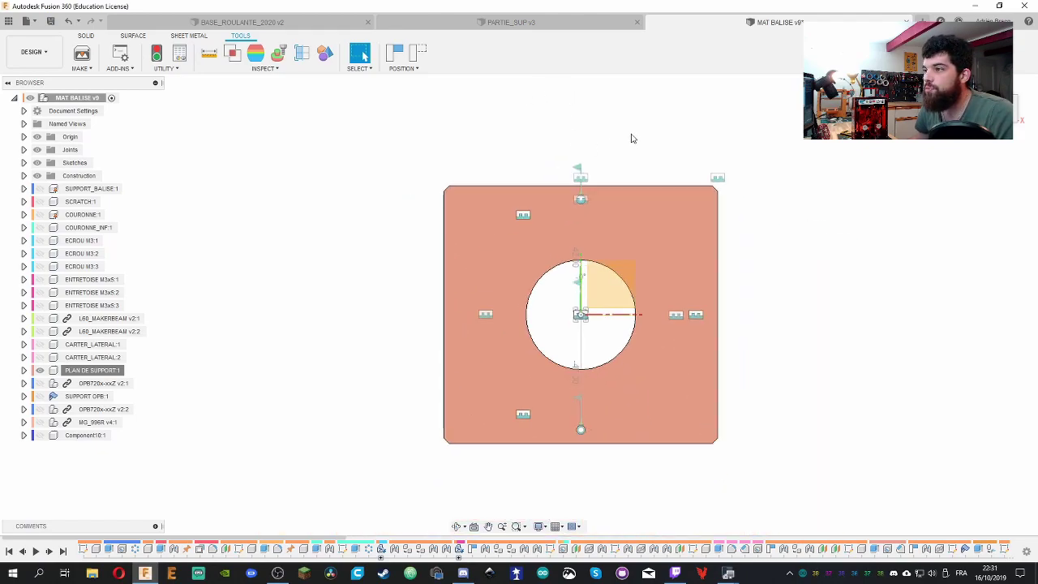
{"action": "scroll", "coordinate": [778, 232], "scroll_direction": "up", "scroll_amount": 1}
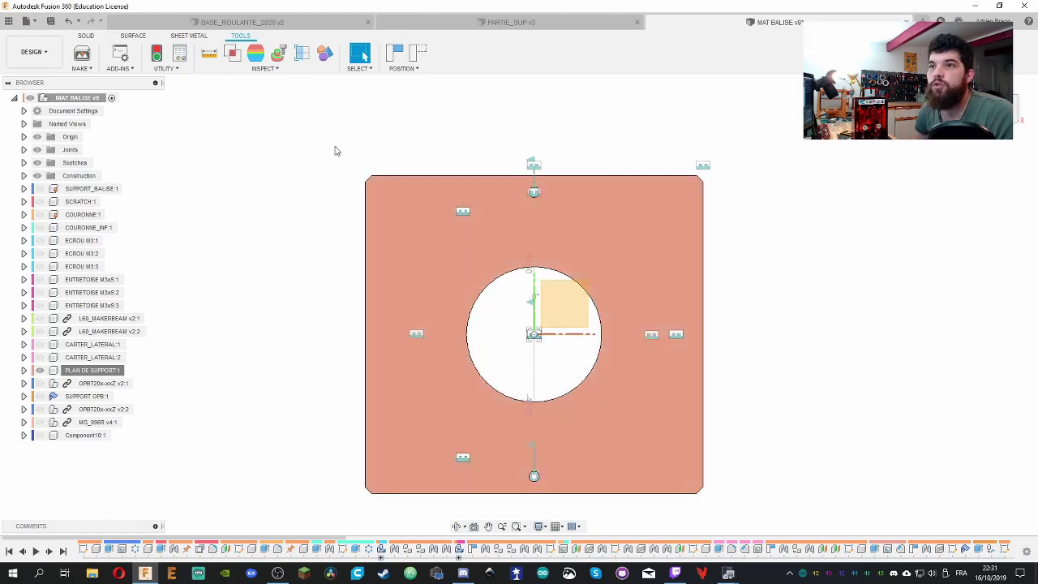
{"action": "right_click", "coordinate": [116, 371]}
Activate PLAN DE SUPPORT:1, select its top face, and keep moved components in place
{"action": "left_click", "coordinate": [119, 372]}
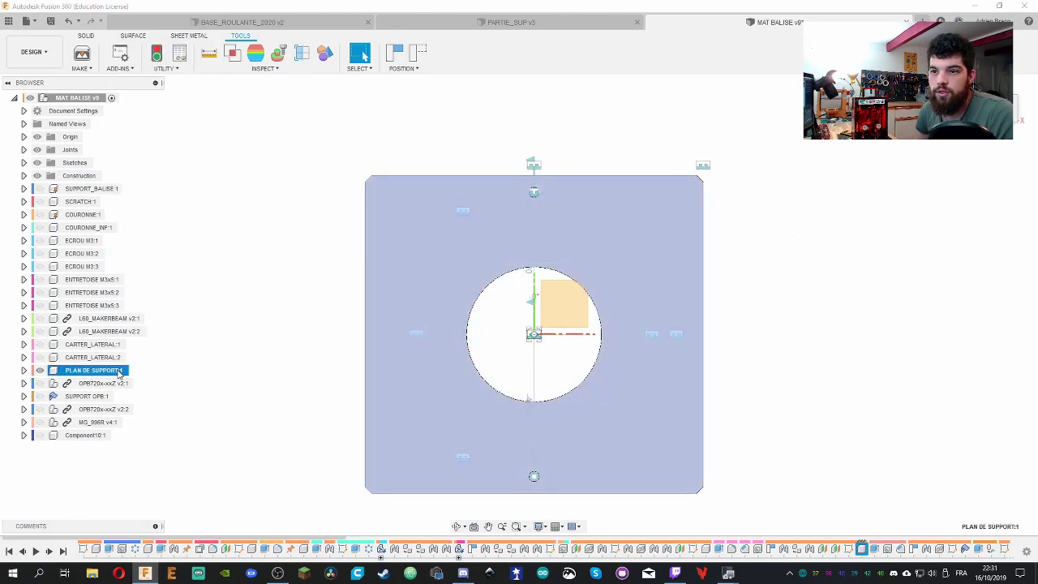
{"action": "left_click", "coordinate": [134, 370]}
{"action": "left_click", "coordinate": [445, 209]}
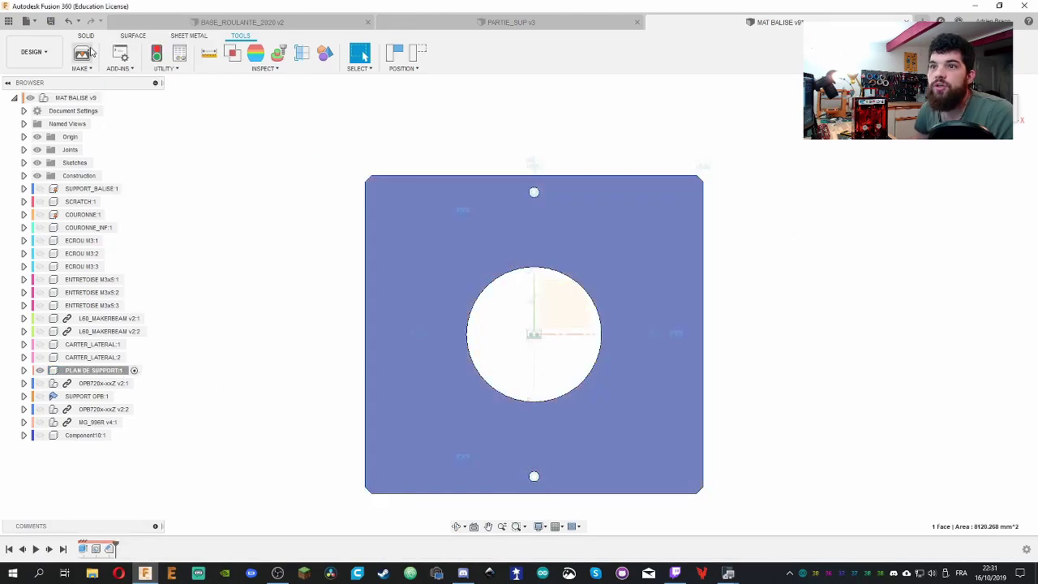
{"action": "left_click", "coordinate": [86, 36]}
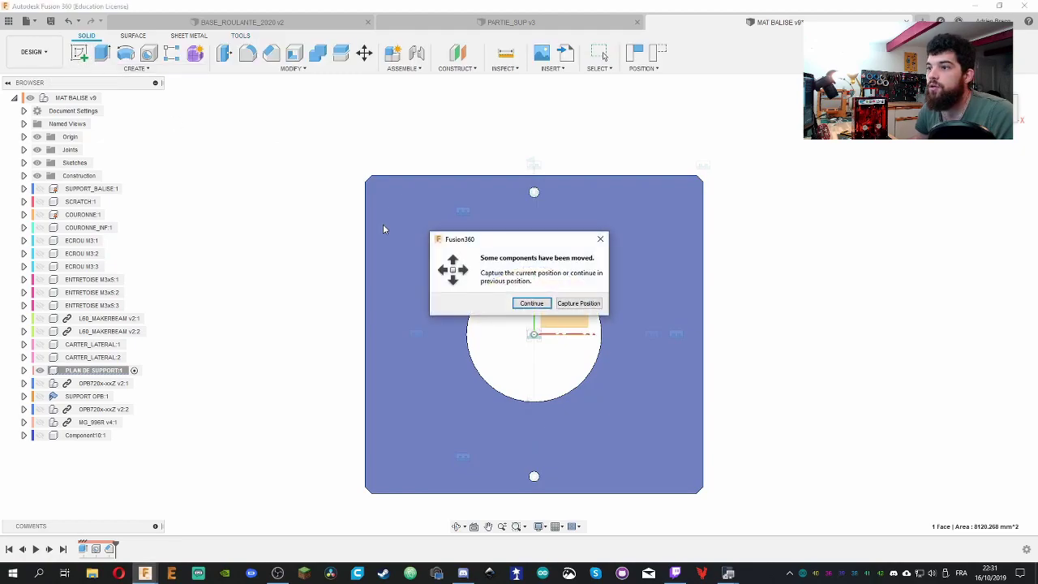
{"action": "left_click", "coordinate": [578, 305]}
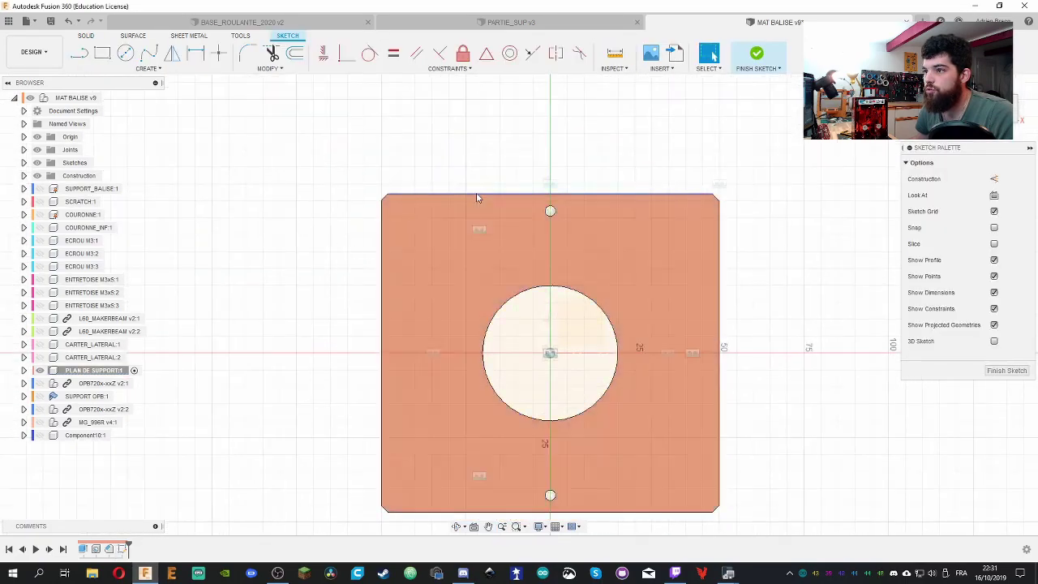
{"action": "scroll", "coordinate": [486, 193], "scroll_direction": "up", "scroll_amount": 2}
{"action": "scroll", "coordinate": [498, 186], "scroll_direction": "up", "scroll_amount": 3}
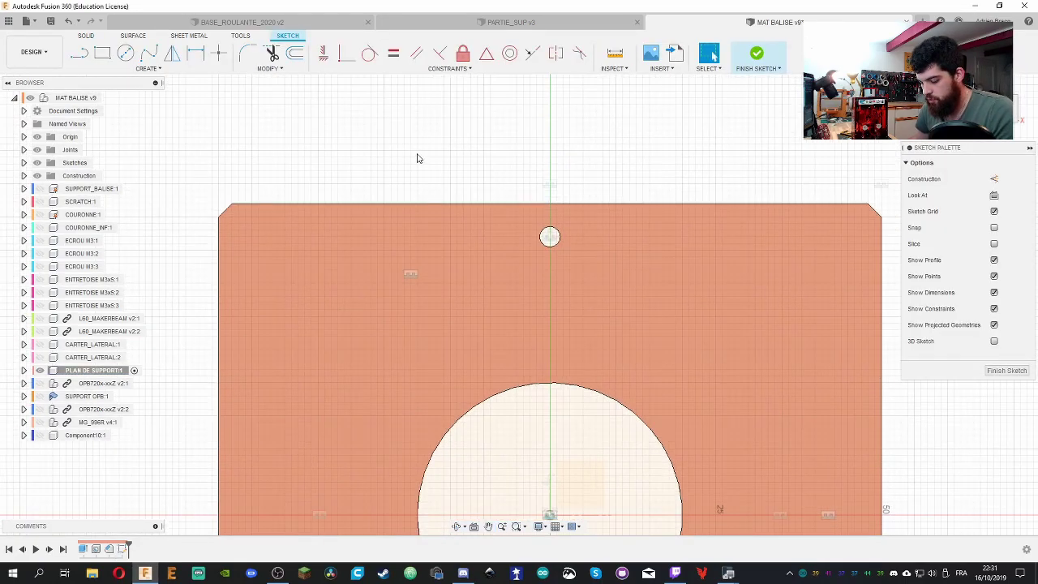
Draw two rectangles along the plate's top edge, one left and one right
{"action": "key", "text": "r"}
{"action": "left_click", "coordinate": [266, 203]}
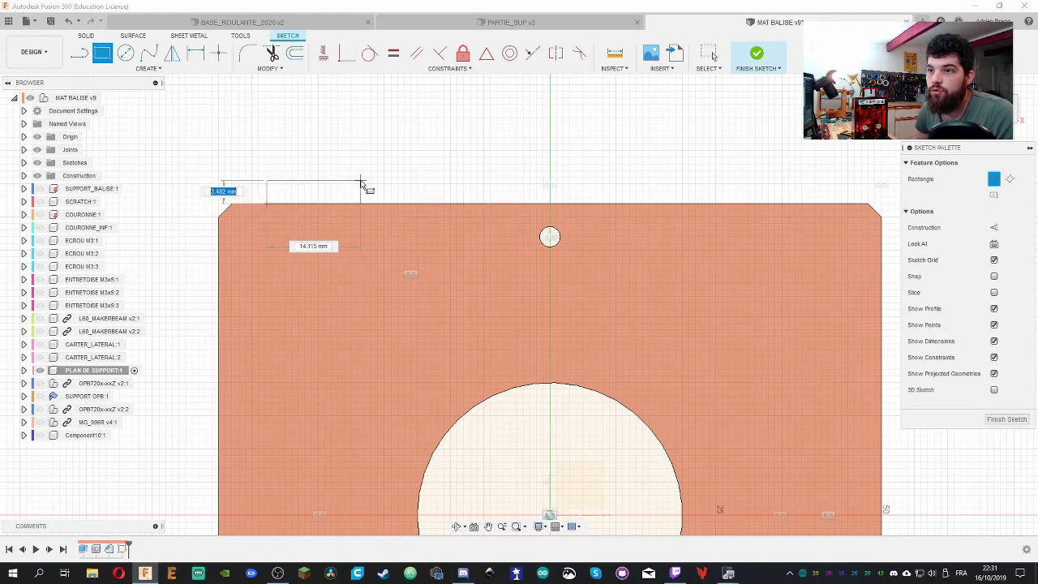
{"action": "left_click", "coordinate": [696, 203]}
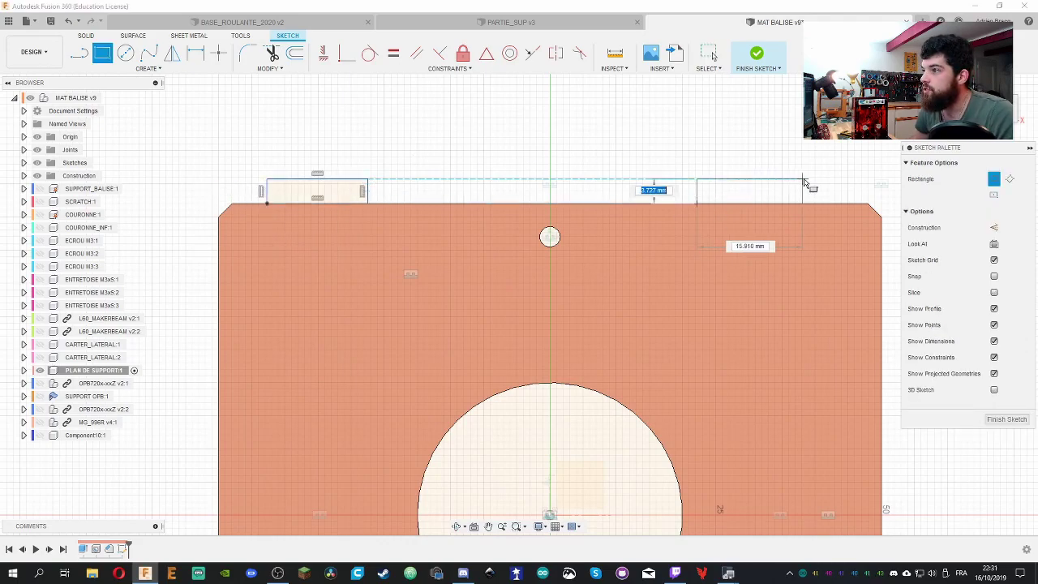
{"action": "left_click", "coordinate": [807, 178]}
{"action": "key", "text": "Escape"}
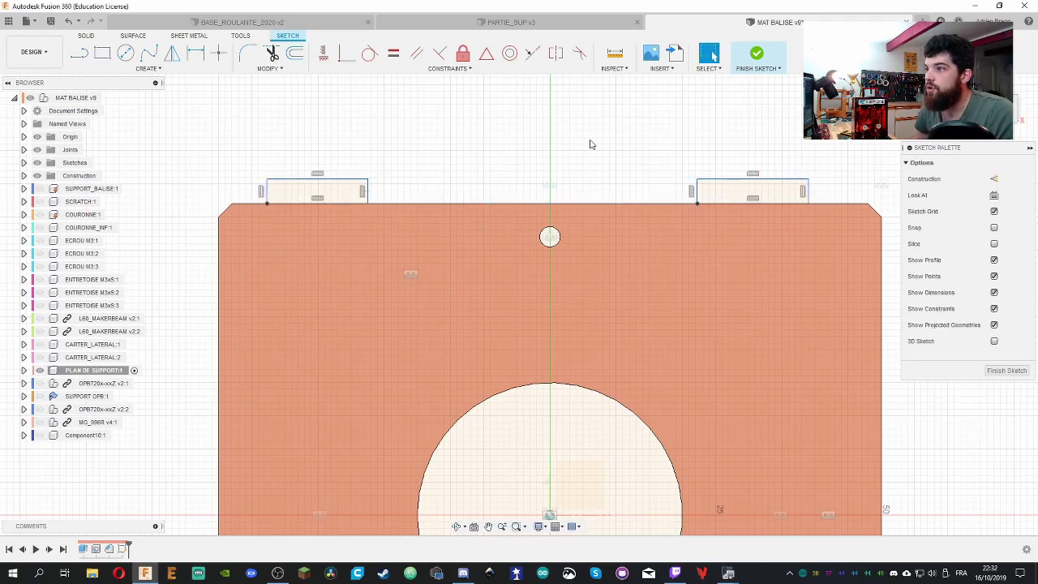
Make the two rectangles' top edges equal in length
{"action": "left_click", "coordinate": [366, 191]}
{"action": "left_click", "coordinate": [697, 190], "text": "shift"}
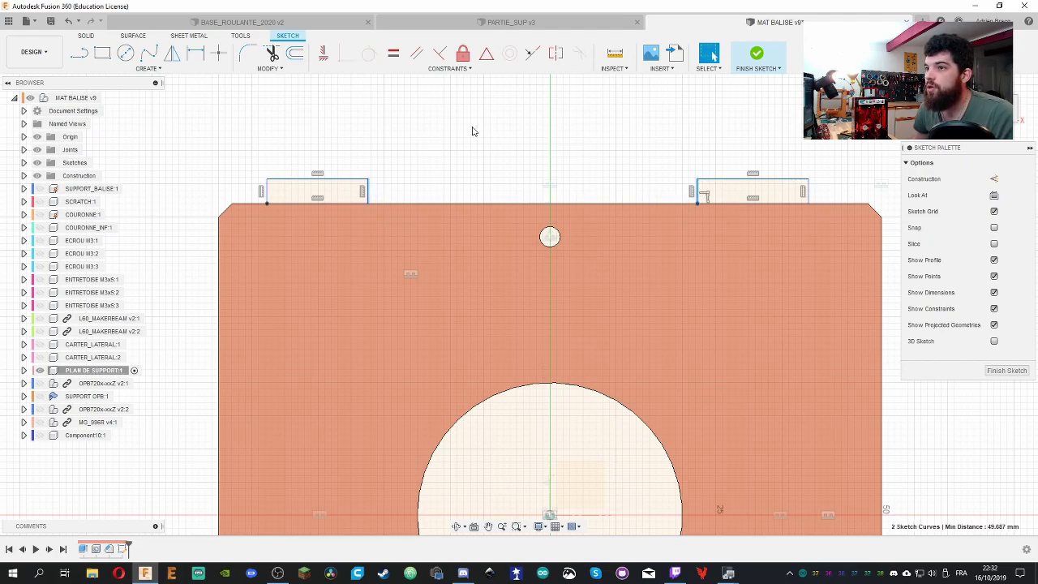
{"action": "left_click", "coordinate": [393, 52]}
{"action": "left_click", "coordinate": [363, 179]}
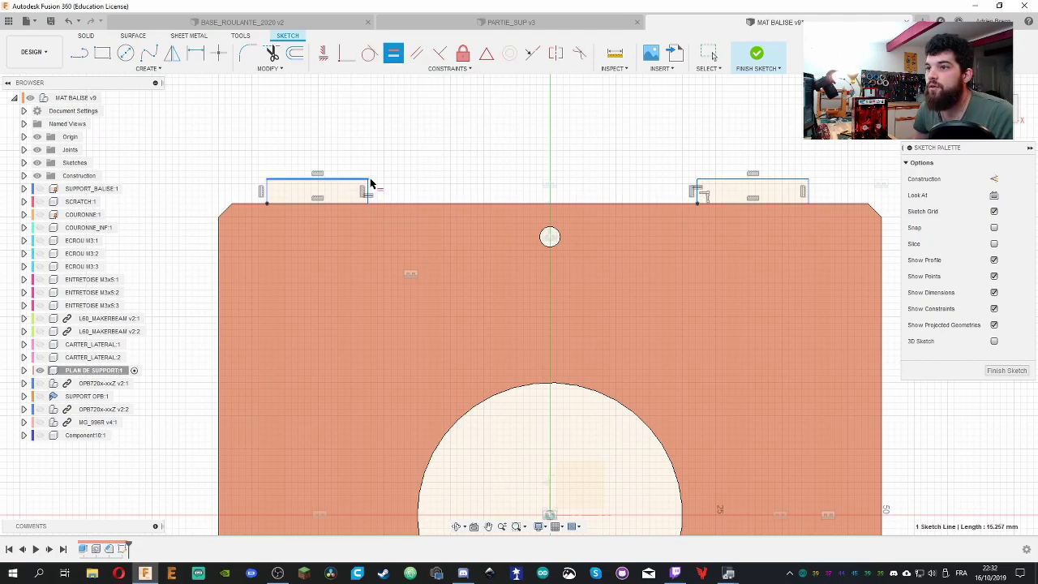
{"action": "left_click", "coordinate": [731, 179]}
{"action": "key", "text": "Escape"}
Dimension the left tab 10 mm from the plate's left side
{"action": "key", "text": "r"}
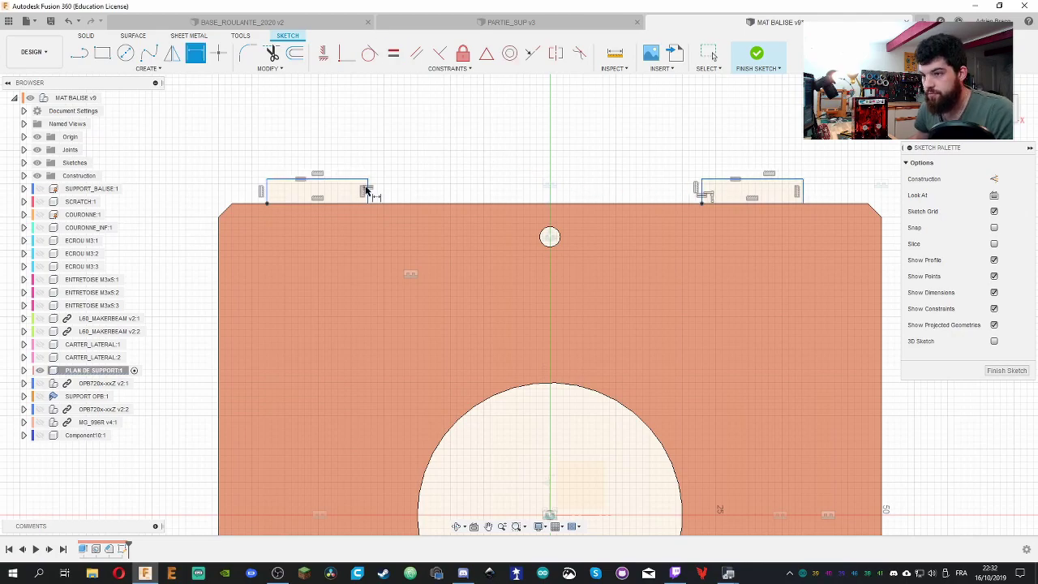
{"action": "left_click", "coordinate": [270, 196]}
{"action": "left_click", "coordinate": [223, 235]}
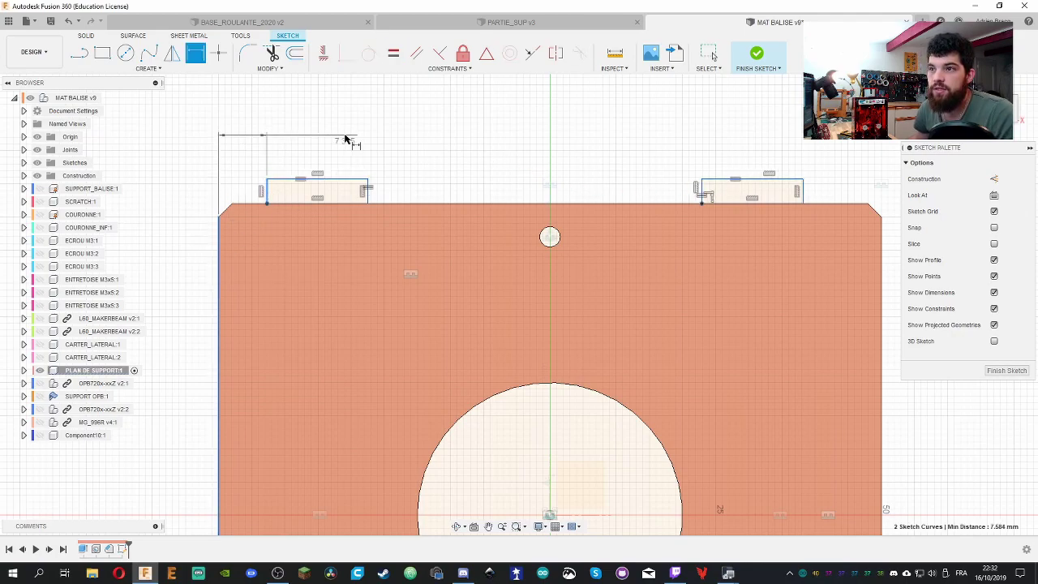
{"action": "left_click", "coordinate": [339, 123]}
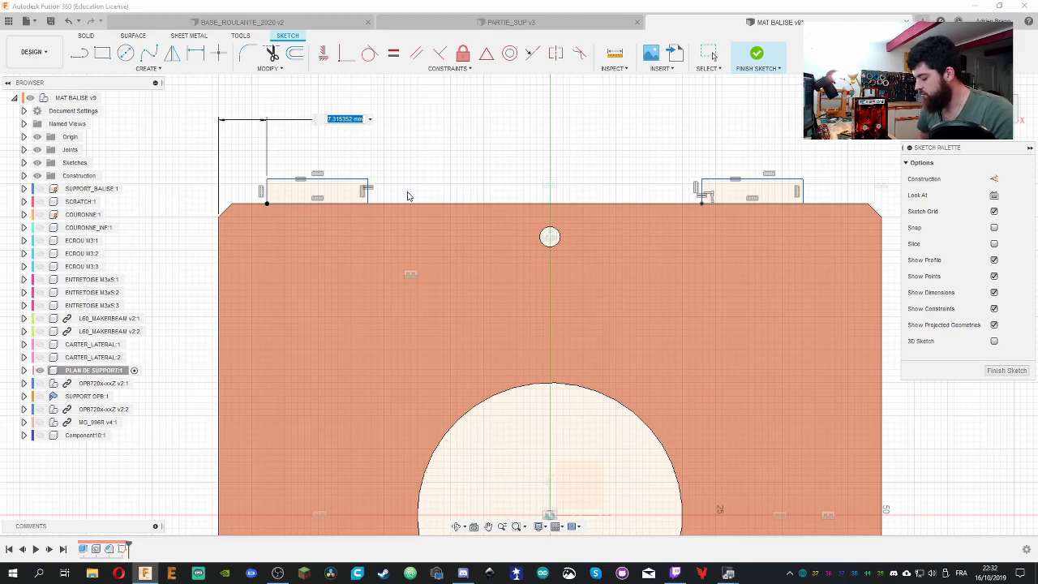
{"action": "type", "text": "10"}
{"action": "key", "text": "Return"}
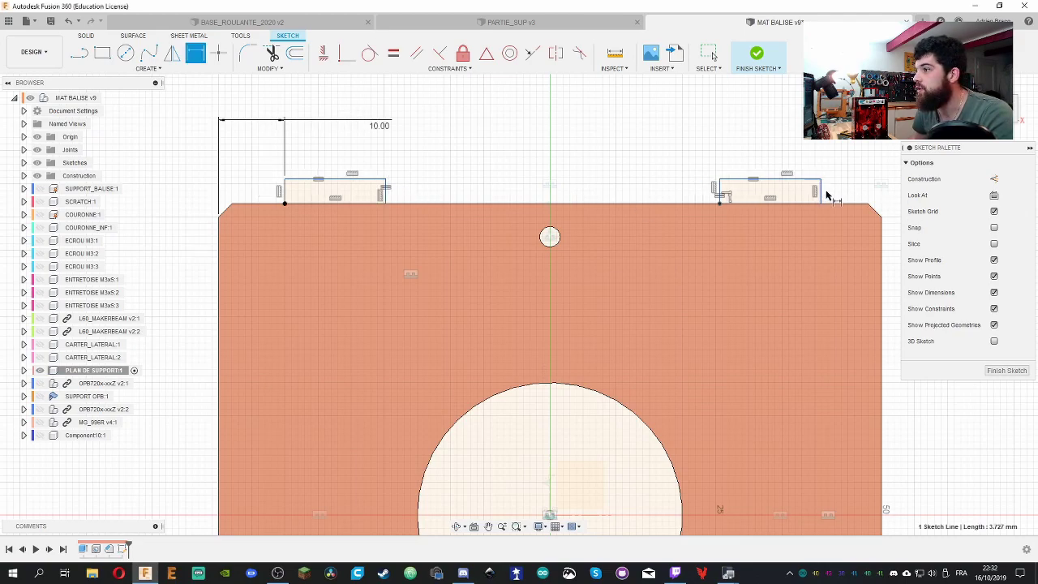
{"action": "left_click", "coordinate": [881, 280]}
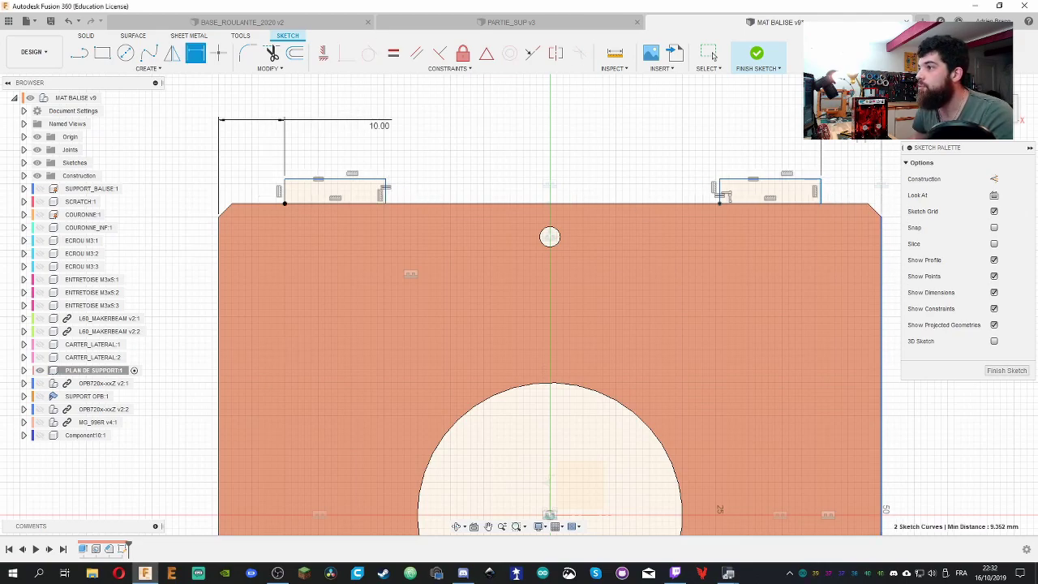
{"action": "key", "text": "Escape"}
Dimension the left tab's height to 3 mm
{"action": "key", "text": "d"}
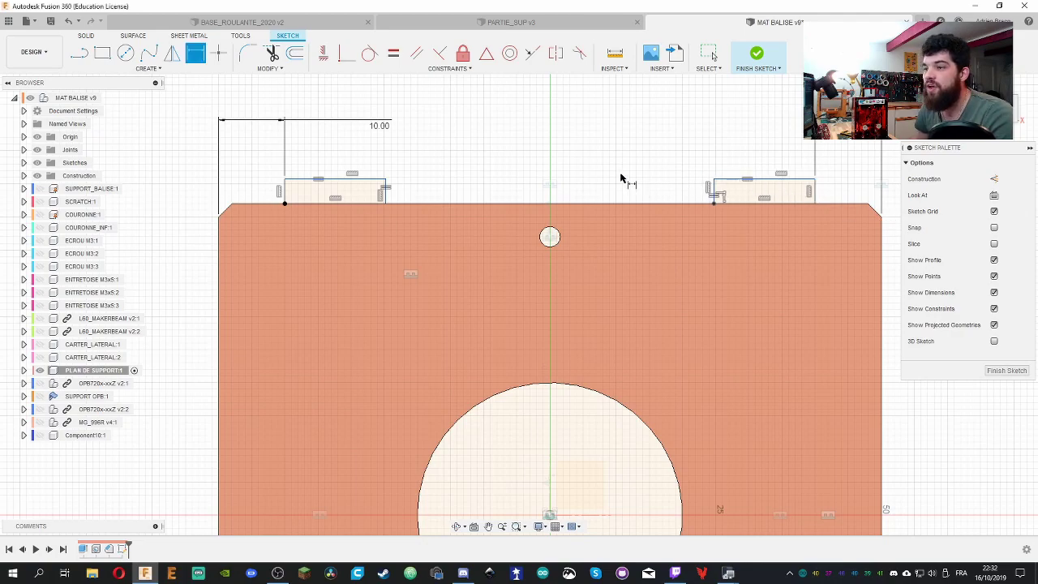
{"action": "left_click", "coordinate": [387, 192]}
{"action": "left_click", "coordinate": [454, 127]}
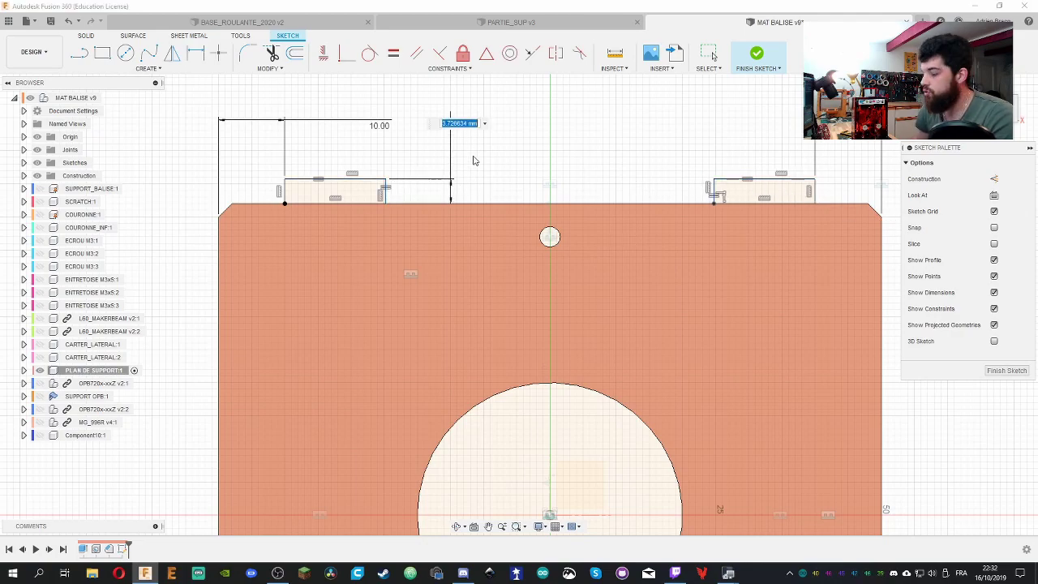
{"action": "type", "text": "ep"}
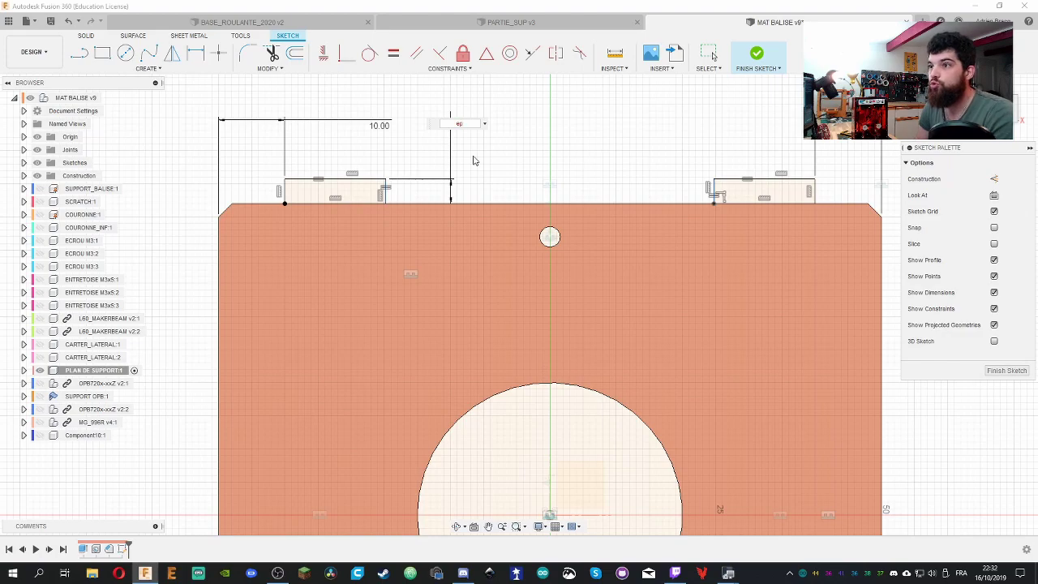
{"action": "type", "text": "3"}
{"action": "key", "text": "Return"}
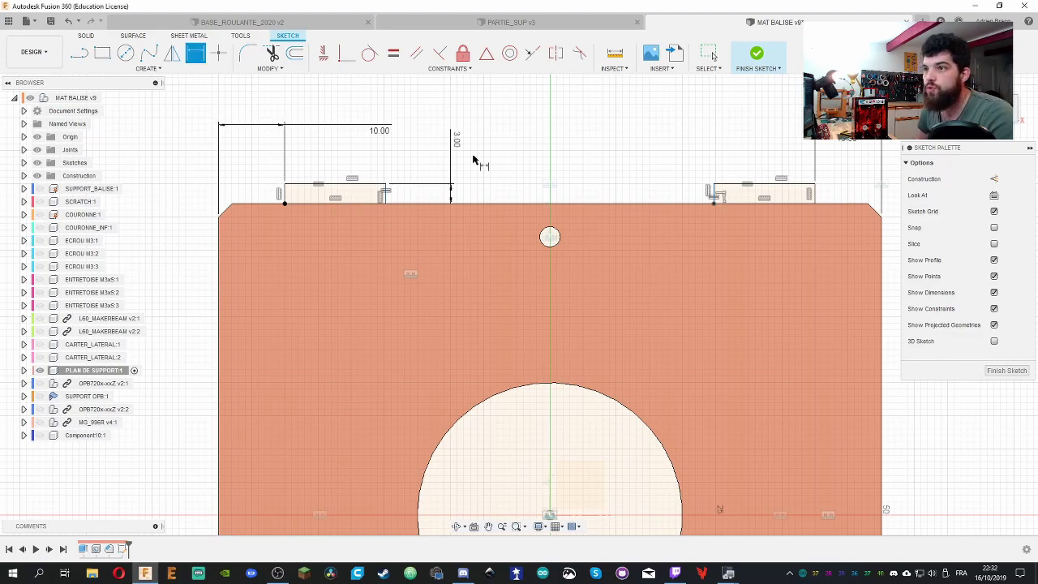
Set the left tab's width to 12 mm, correcting an initial 15 mm value
{"action": "left_click", "coordinate": [357, 186]}
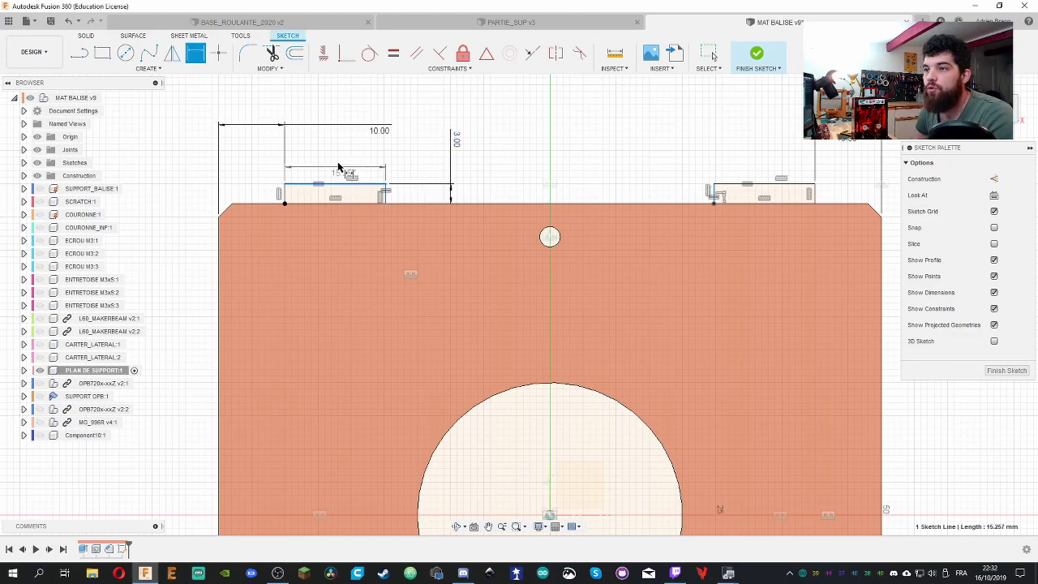
{"action": "left_click", "coordinate": [343, 162]}
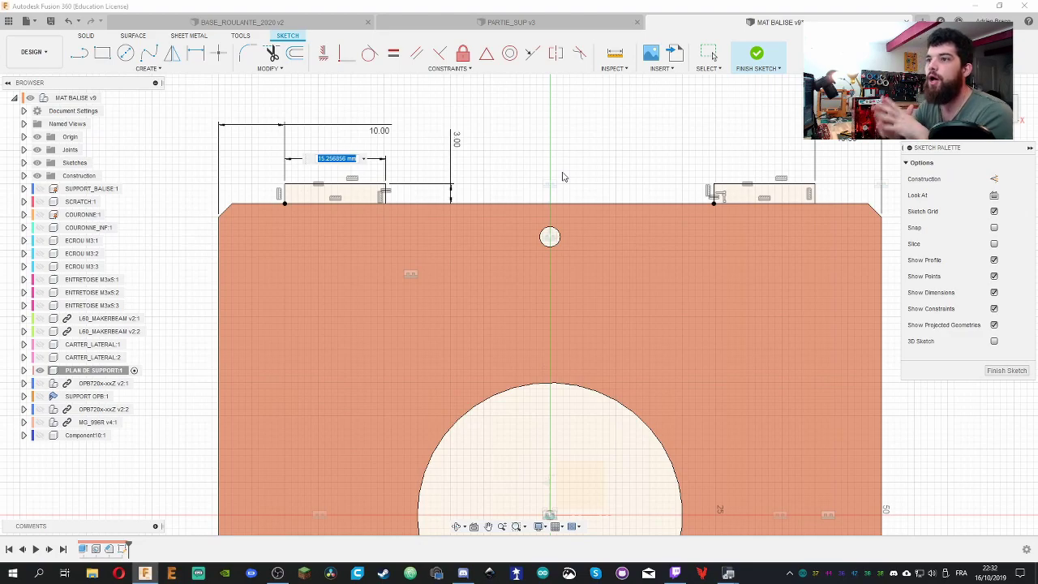
{"action": "type", "text": "15"}
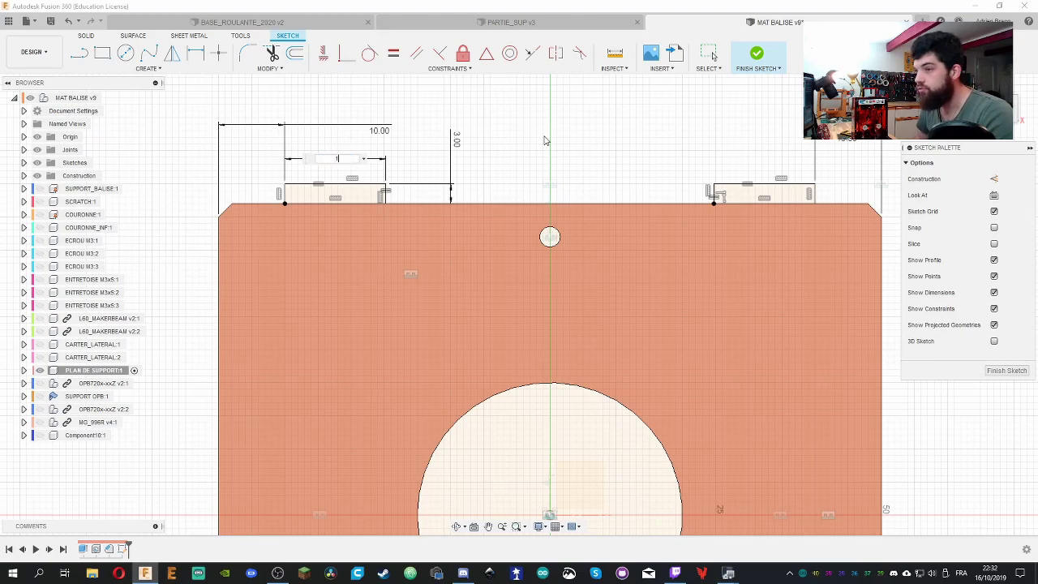
{"action": "key", "text": "Return"}
{"action": "double_click", "coordinate": [329, 166]}
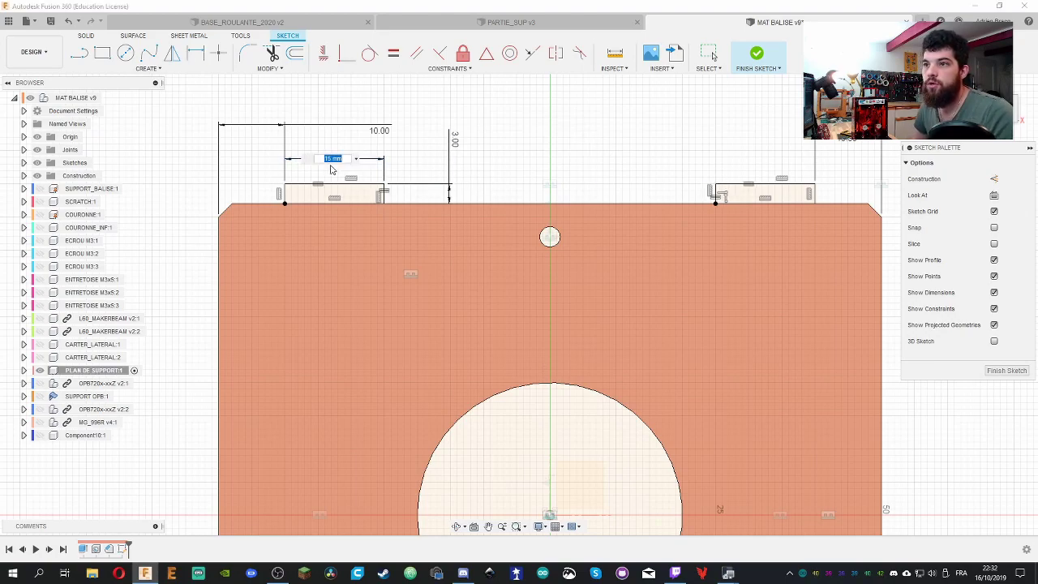
{"action": "type", "text": "12"}
{"action": "key", "text": "Return"}
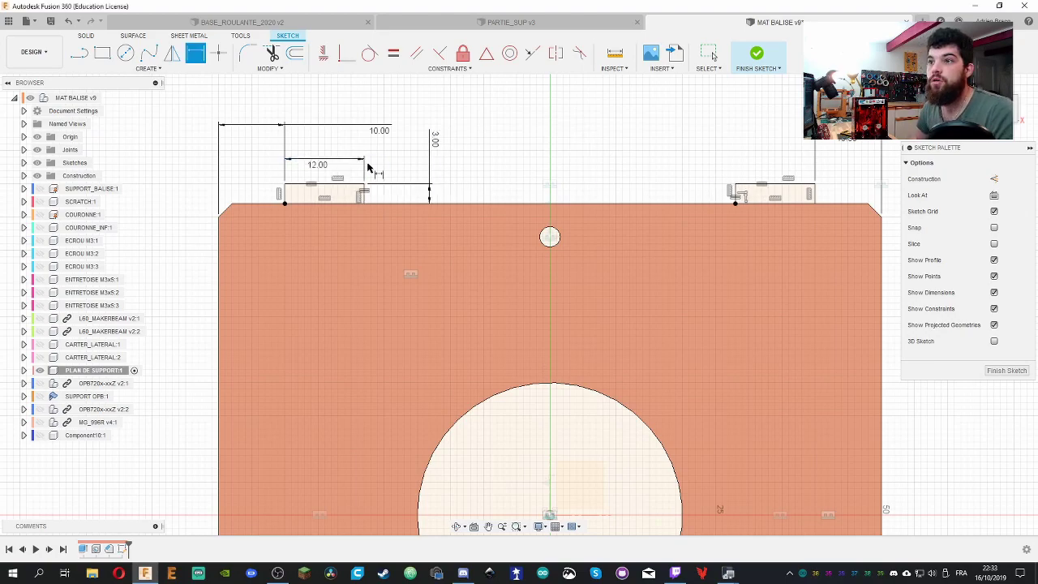
{"action": "key", "text": "Escape"}
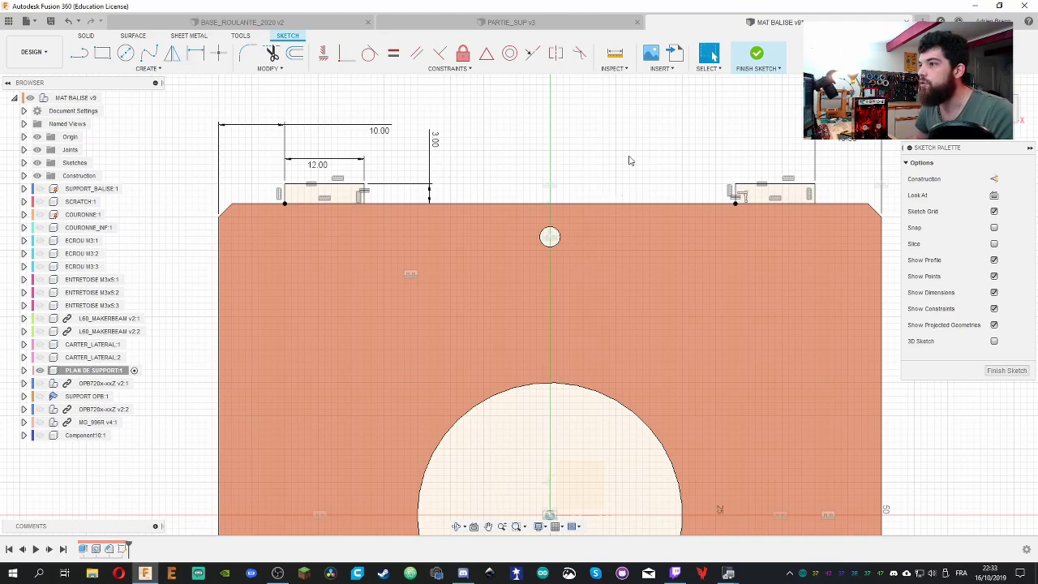
Select both tab outlines for mirroring, then cancel the mirror without an axis
{"action": "scroll", "coordinate": [620, 160], "scroll_direction": "down", "scroll_amount": 5}
{"action": "scroll", "coordinate": [625, 178], "scroll_direction": "up", "scroll_amount": 2}
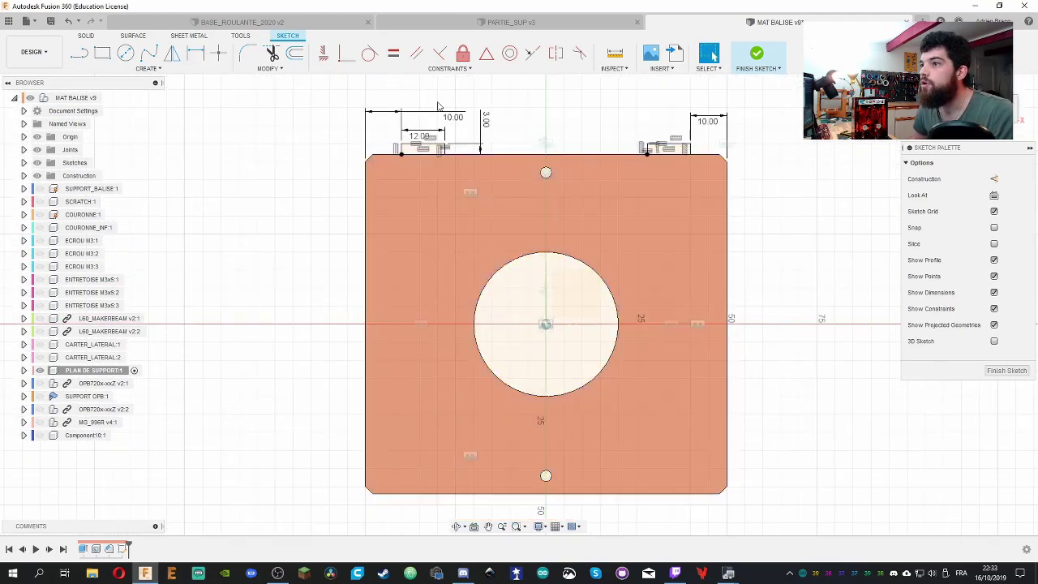
{"action": "left_click", "coordinate": [171, 52]}
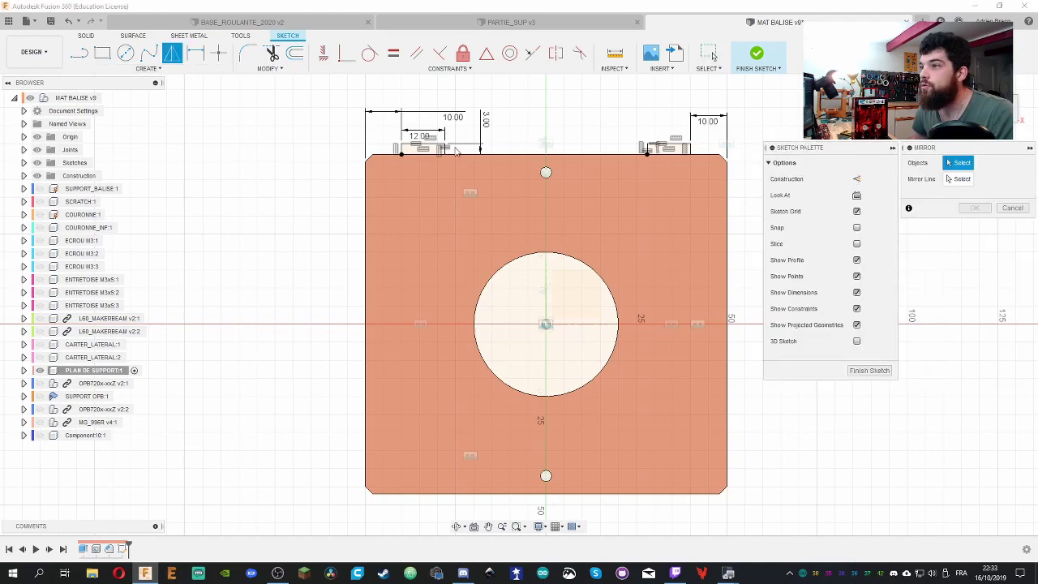
{"action": "left_click_drag", "start_coordinate": [419, 144], "coordinate": [447, 155]}
{"action": "left_click_drag", "start_coordinate": [647, 143], "coordinate": [692, 155]}
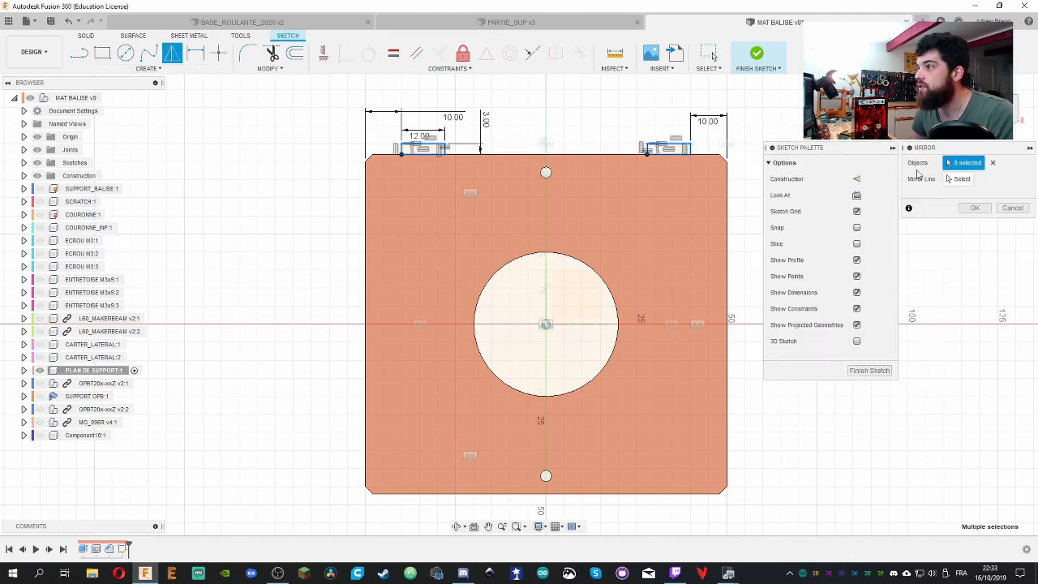
{"action": "left_click", "coordinate": [960, 179]}
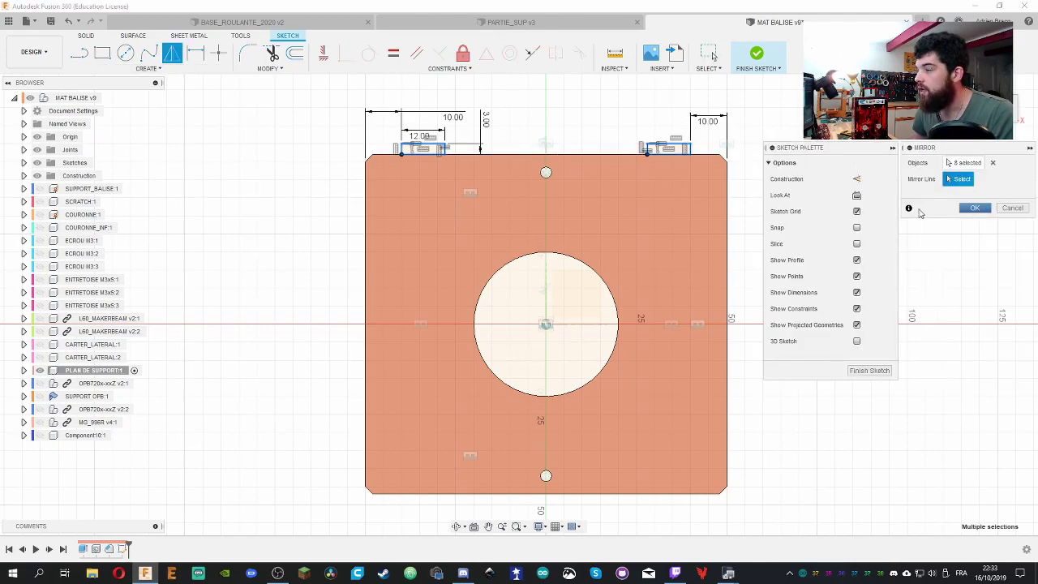
{"action": "left_click", "coordinate": [1012, 208]}
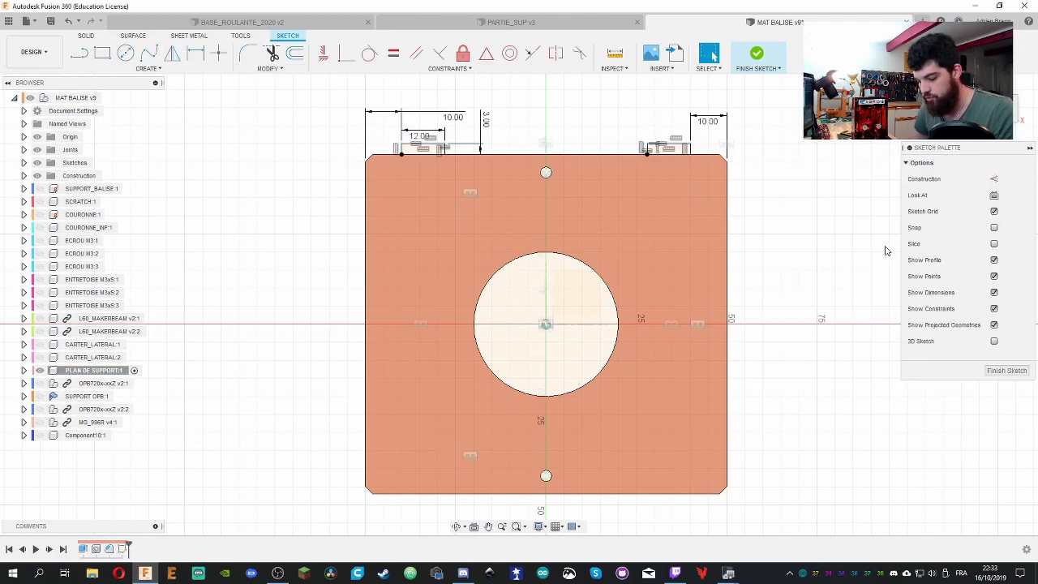
Draw a horizontal construction line across the plate's mid-height
{"action": "key", "text": "l"}
{"action": "left_click", "coordinate": [369, 325]}
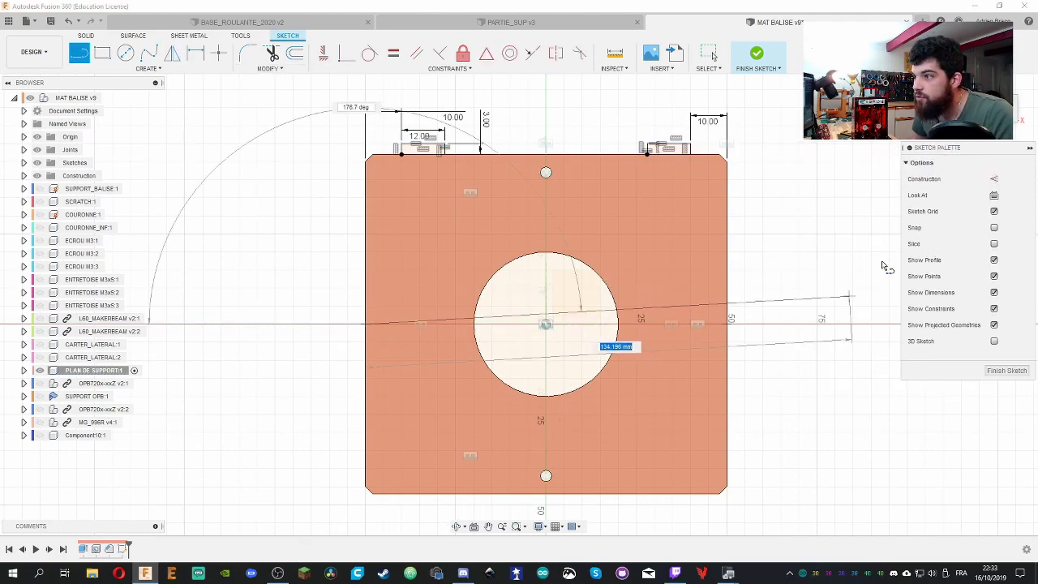
{"action": "left_click", "coordinate": [992, 185]}
{"action": "left_click", "coordinate": [732, 324]}
{"action": "key", "text": "Escape"}
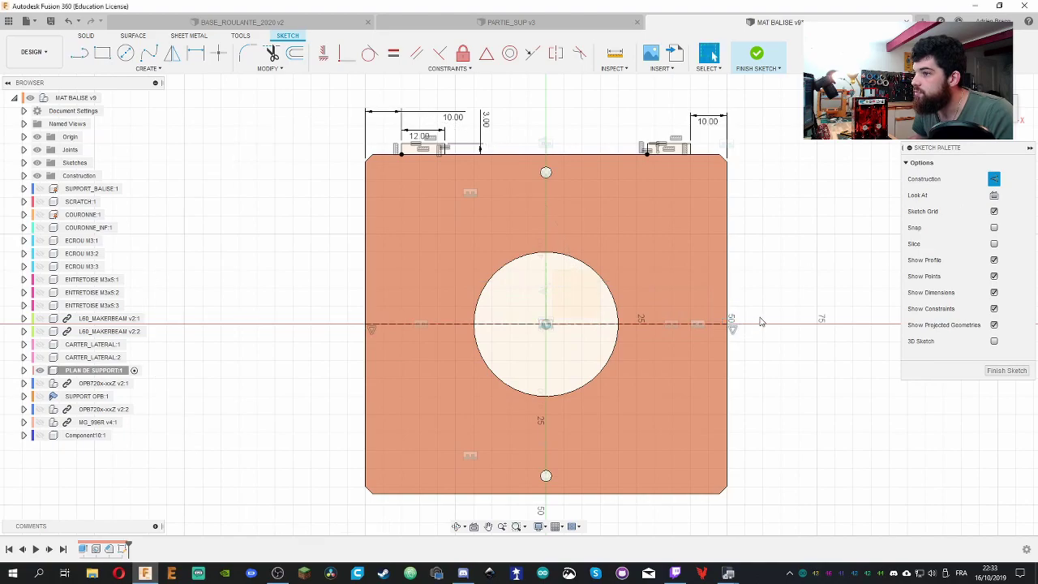
Mirror both tabs across the centre line onto the bottom edge and finish the sketch
{"action": "left_click", "coordinate": [172, 53]}
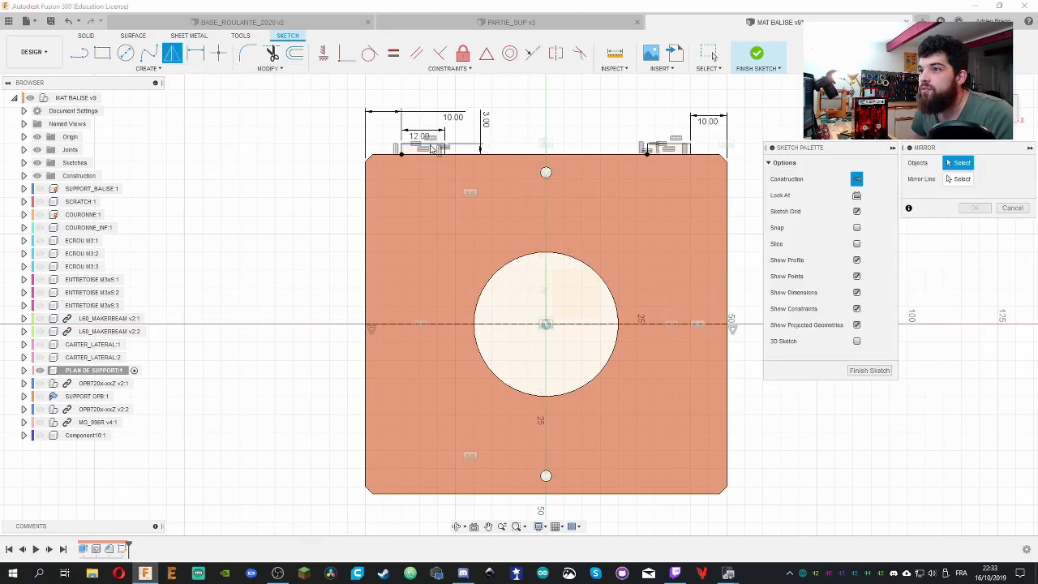
{"action": "left_click_drag", "start_coordinate": [389, 134], "coordinate": [498, 149]}
{"action": "left_click_drag", "start_coordinate": [689, 121], "coordinate": [641, 156]}
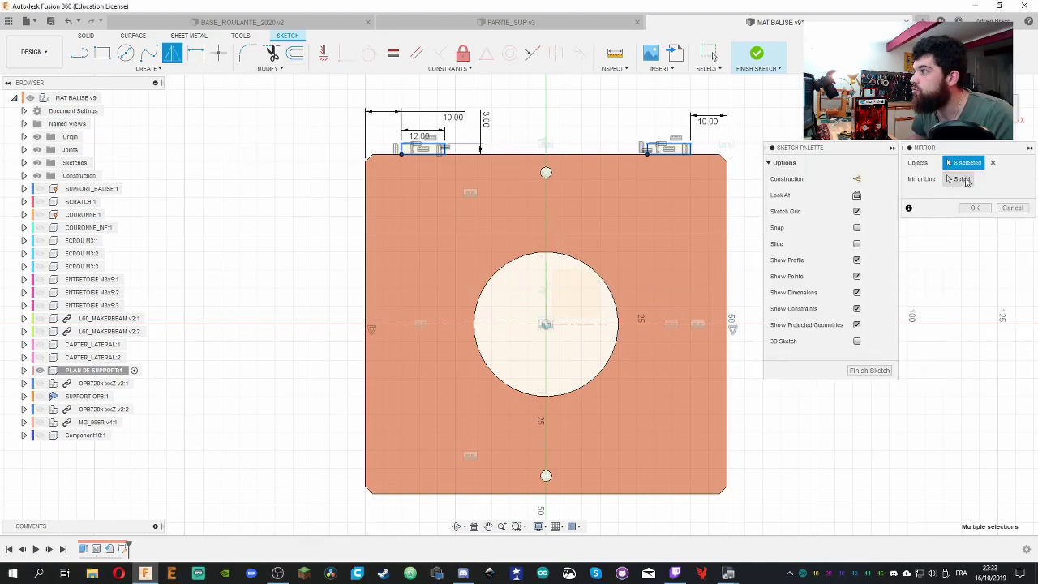
{"action": "left_click", "coordinate": [960, 178]}
{"action": "left_click", "coordinate": [593, 325]}
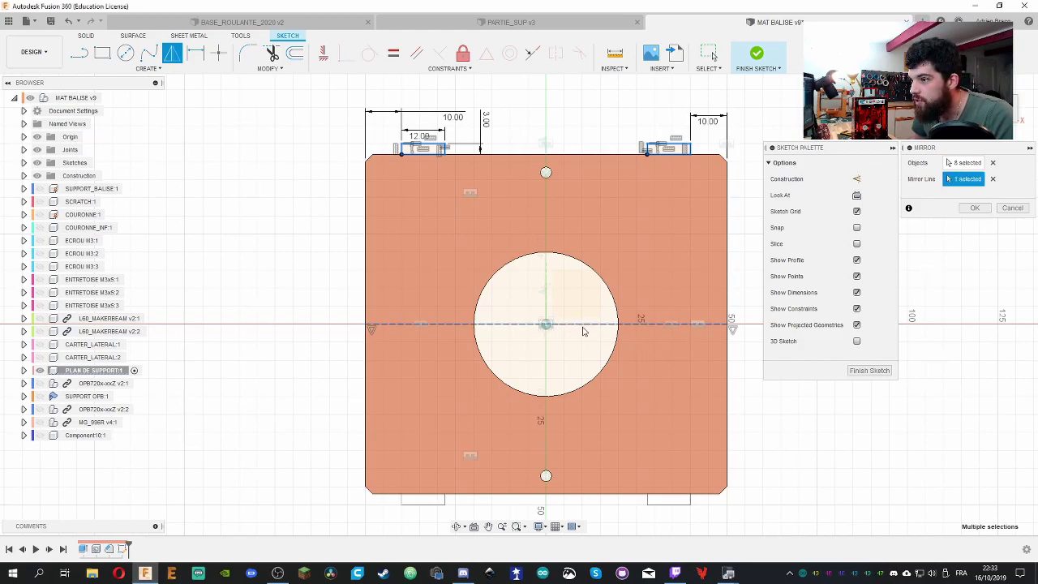
{"action": "left_click", "coordinate": [975, 208]}
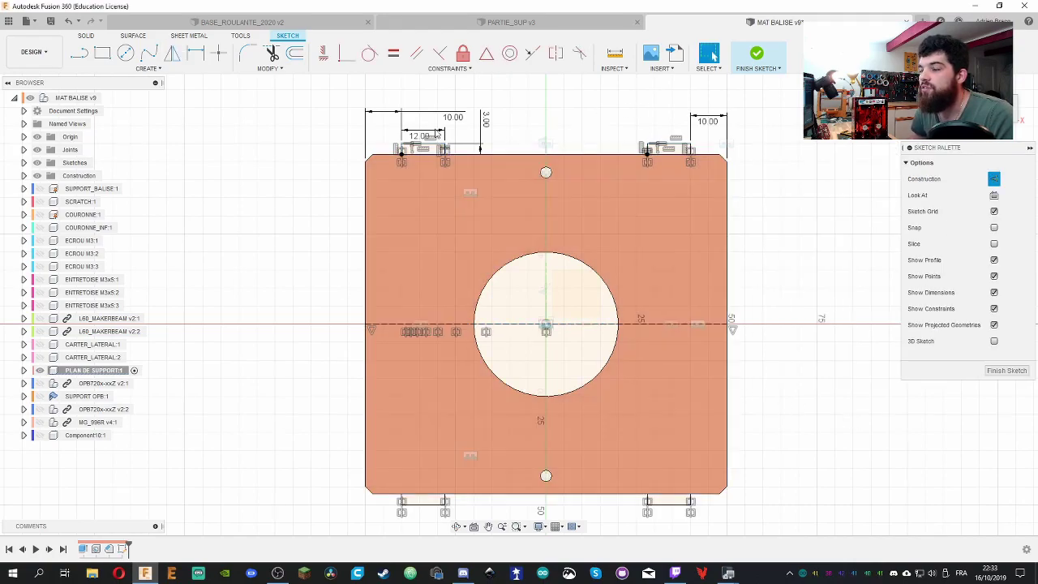
{"action": "left_click", "coordinate": [756, 54]}
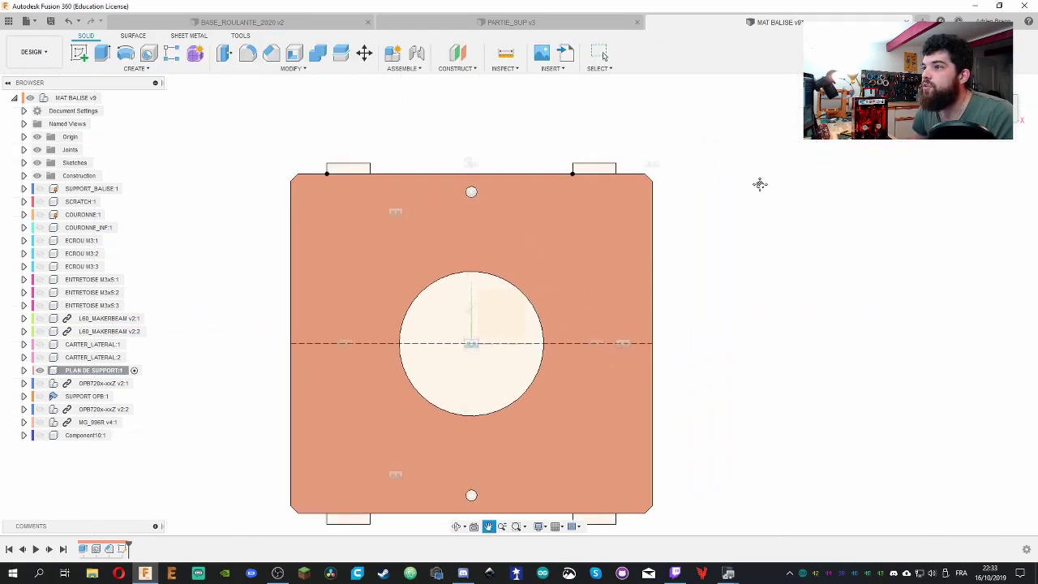
Start an extrusion and select all four tab profiles around the plate
{"action": "mouse_move", "coordinate": [757, 181]}
{"action": "middle_mouse_down", "text": "shift"}
{"action": "mouse_move", "coordinate": [805, 170]}
{"action": "mouse_move", "coordinate": [754, 202]}
{"action": "mouse_move", "coordinate": [449, 211]}
{"action": "mouse_move", "coordinate": [516, 194]}
{"action": "mouse_move", "coordinate": [366, 215]}
{"action": "middle_mouse_up", "text": "shift"}
{"action": "scroll", "coordinate": [320, 251], "scroll_direction": "up", "scroll_amount": 8}
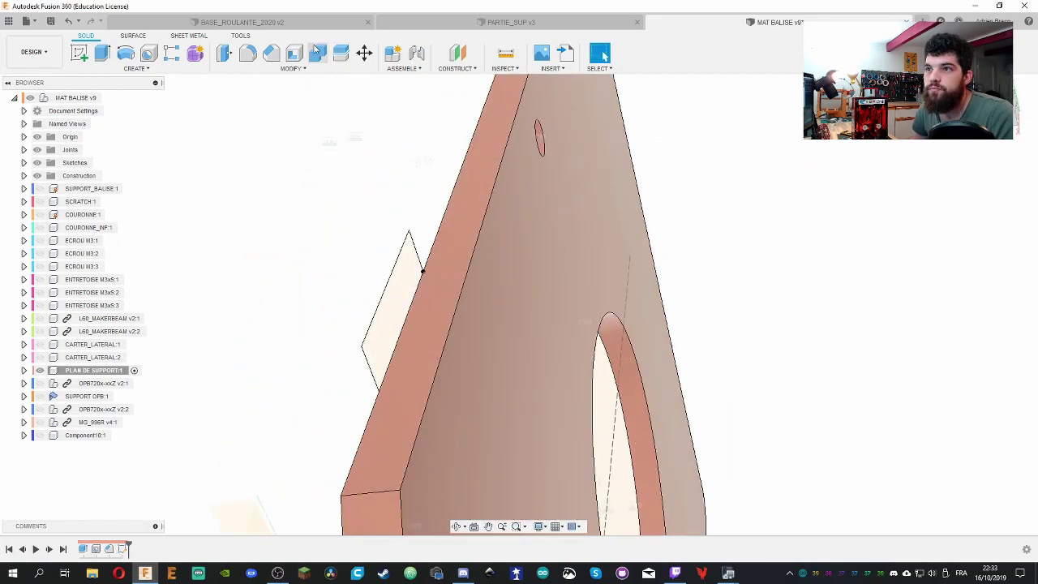
{"action": "key", "text": "e"}
{"action": "middle_click_drag", "start_coordinate": [308, 128], "coordinate": [515, 85], "text": "shift"}
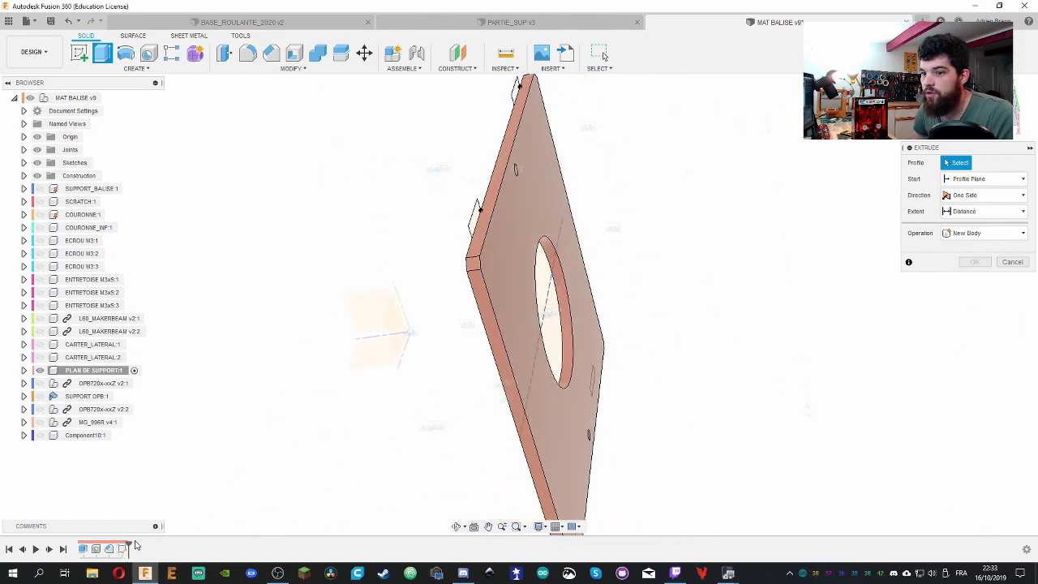
{"action": "left_click", "coordinate": [513, 111]}
{"action": "left_click", "coordinate": [475, 216]}
{"action": "middle_click_drag", "start_coordinate": [475, 216], "coordinate": [794, 469], "text": "shift"}
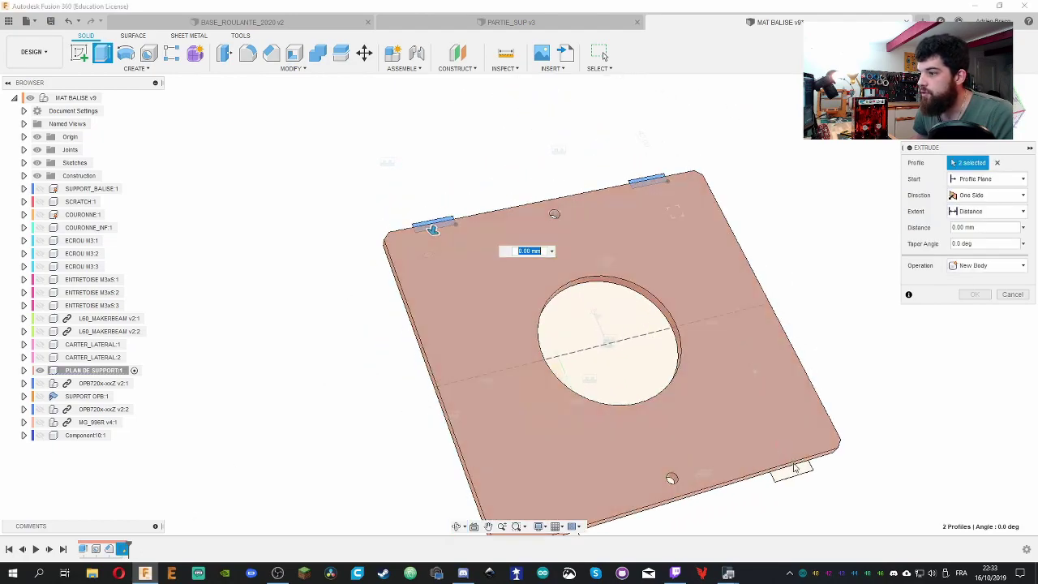
{"action": "left_click", "coordinate": [795, 469]}
{"action": "middle_click_drag", "start_coordinate": [910, 470], "coordinate": [505, 422], "text": "shift"}
{"action": "left_click", "coordinate": [430, 428]}
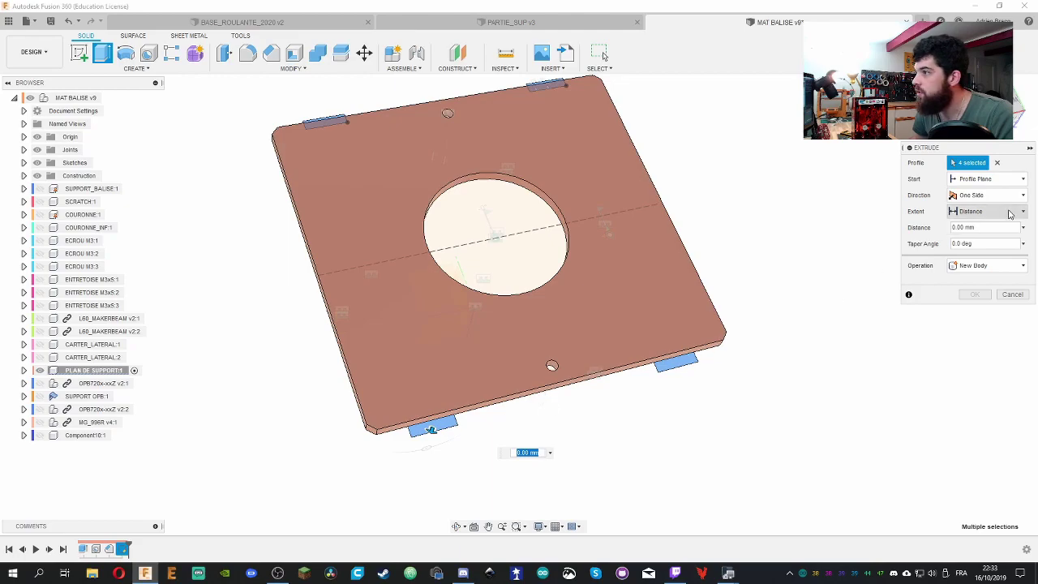
{"action": "middle_click_drag", "start_coordinate": [792, 378], "coordinate": [466, 356], "text": "shift"}
Extrude the tabs To Object at the plate's top face, Chain Faces off, joined
{"action": "type", "text": "-10"}
{"action": "key", "text": "Return"}
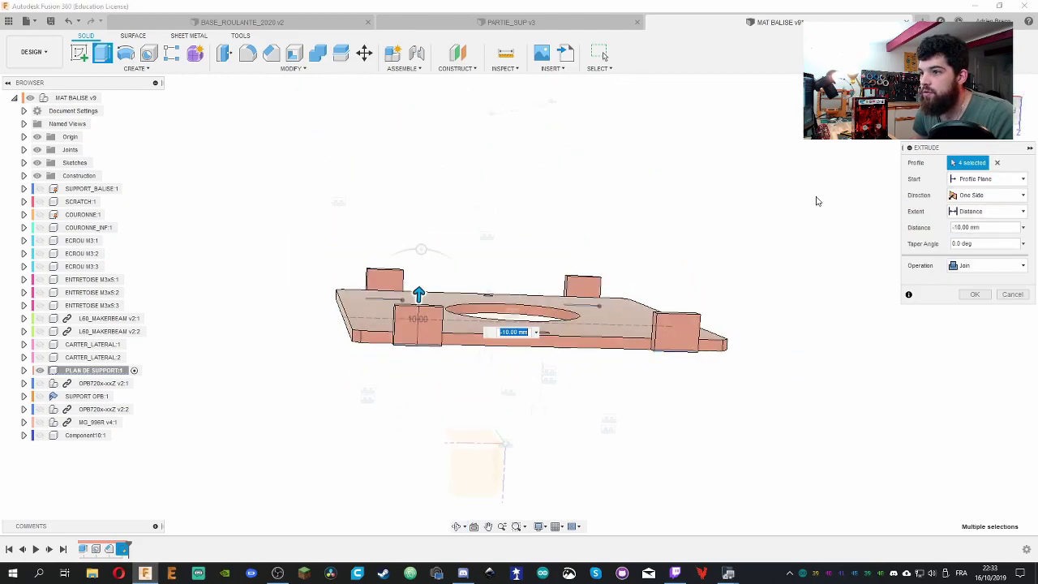
{"action": "middle_click_drag", "start_coordinate": [673, 162], "coordinate": [827, 203], "text": "shift"}
{"action": "left_click", "coordinate": [985, 211]}
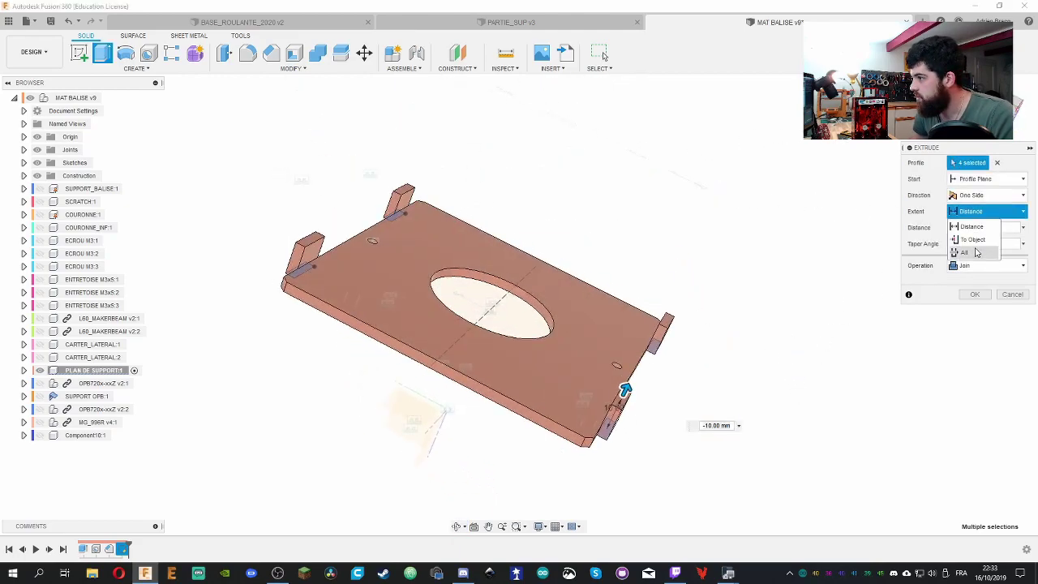
{"action": "left_click", "coordinate": [975, 241]}
{"action": "left_click", "coordinate": [600, 333]}
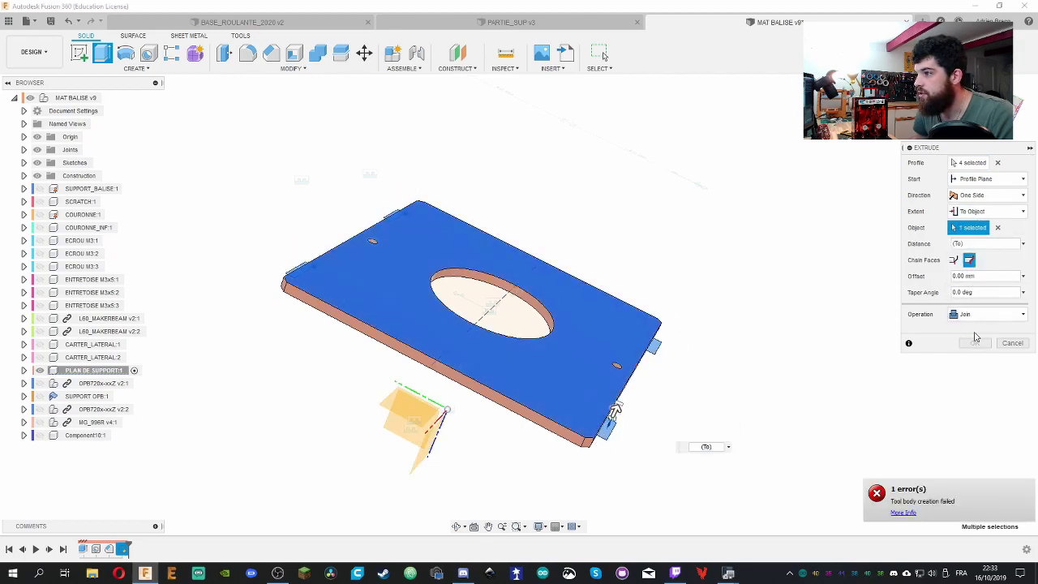
{"action": "left_click", "coordinate": [954, 260]}
{"action": "left_click", "coordinate": [975, 343]}
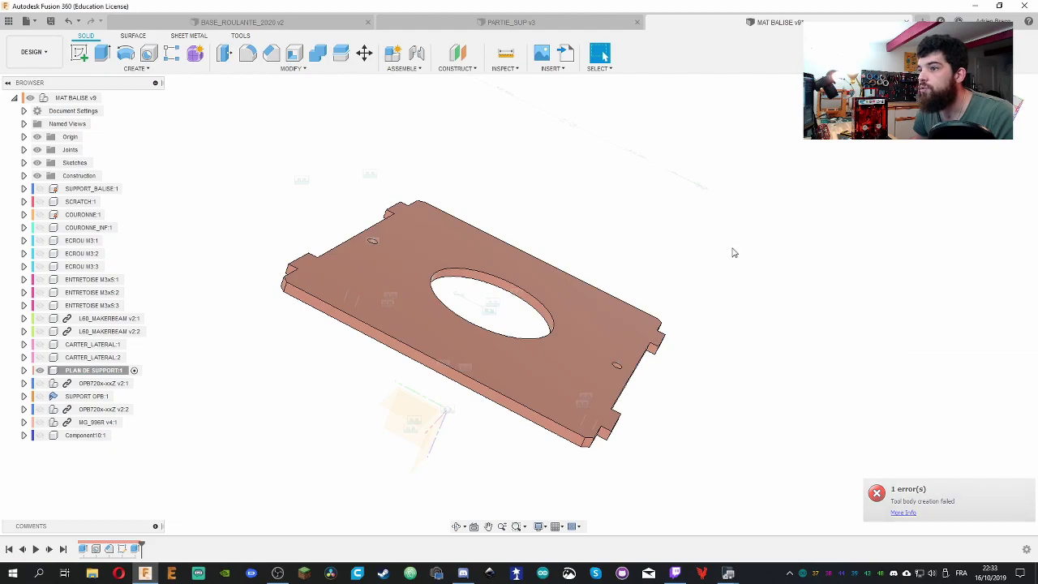
{"action": "middle_click_drag", "start_coordinate": [732, 251], "coordinate": [242, 164], "text": "shift"}
Unisolate PLAN DE SUPPORT:1 to show the full assembly, then switch to another program
{"action": "right_click", "coordinate": [114, 371]}
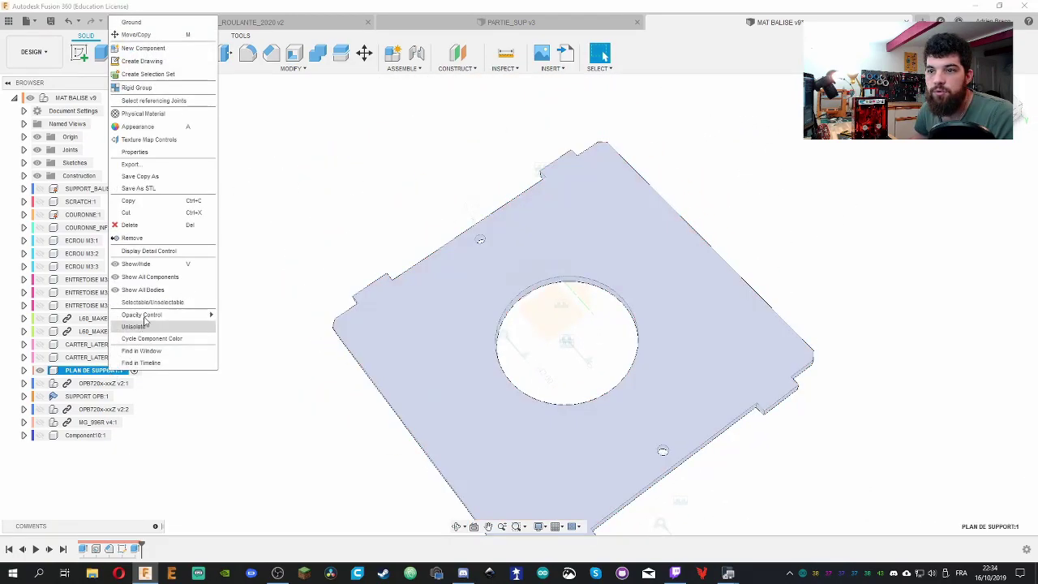
{"action": "left_click", "coordinate": [156, 330]}
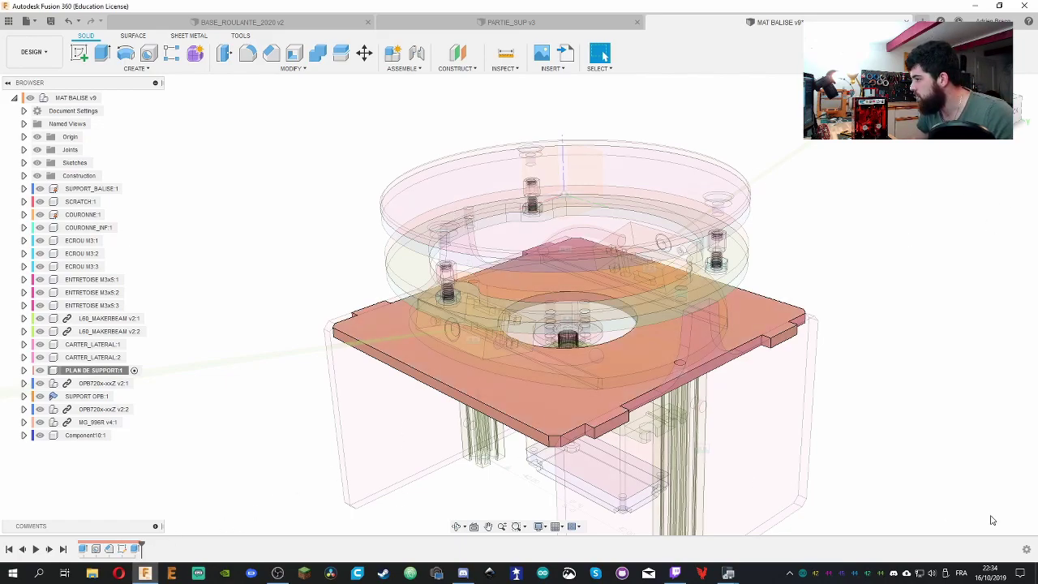
{"action": "left_click", "coordinate": [463, 573]}
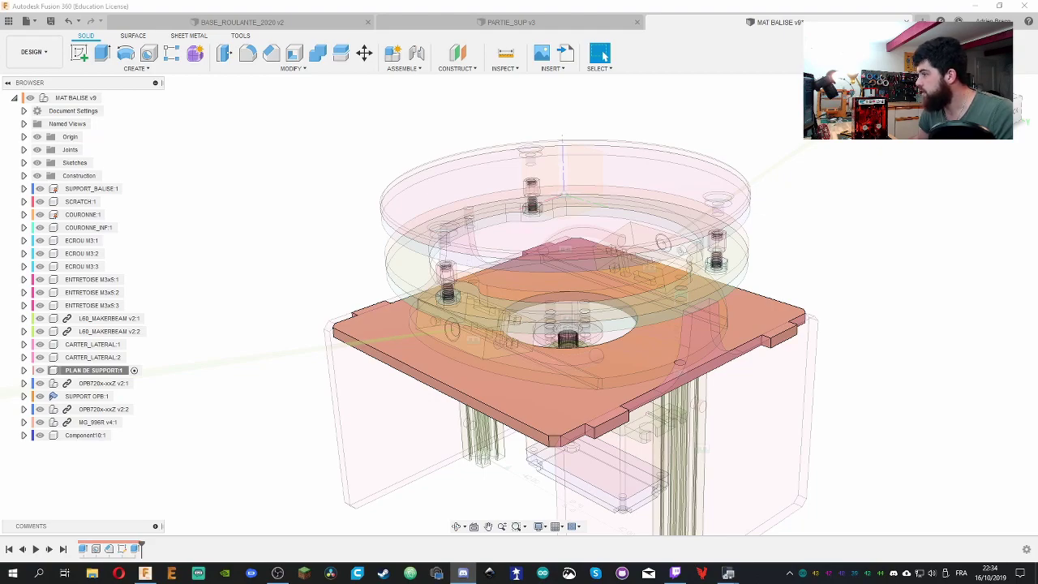
{"action": "key", "text": "alt+Tab"}
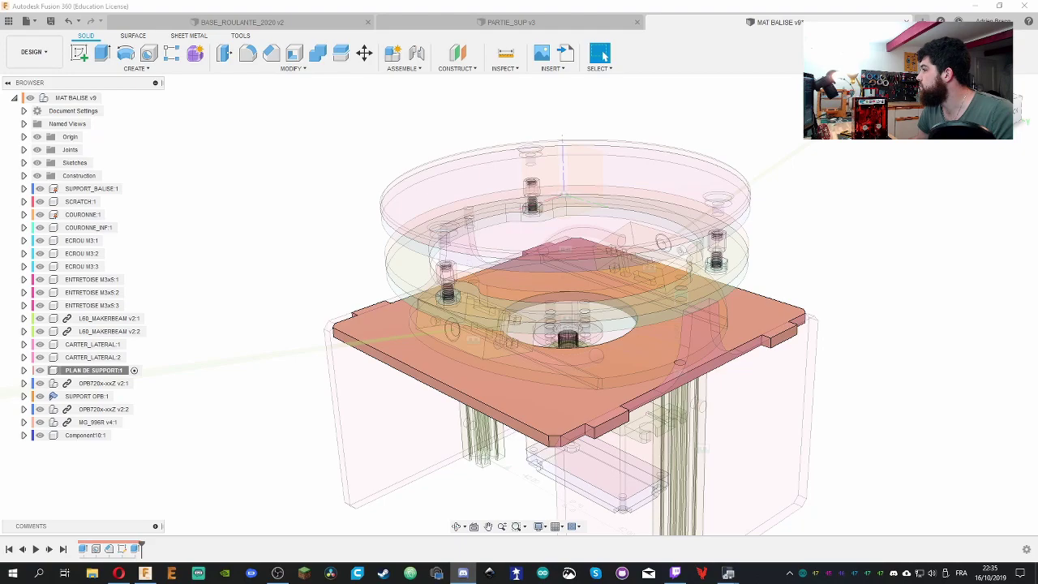
Activate the top-level MAT BALISE v9 assembly and orbit around the front pink side panel
{"action": "key", "text": "alt+Tab"}
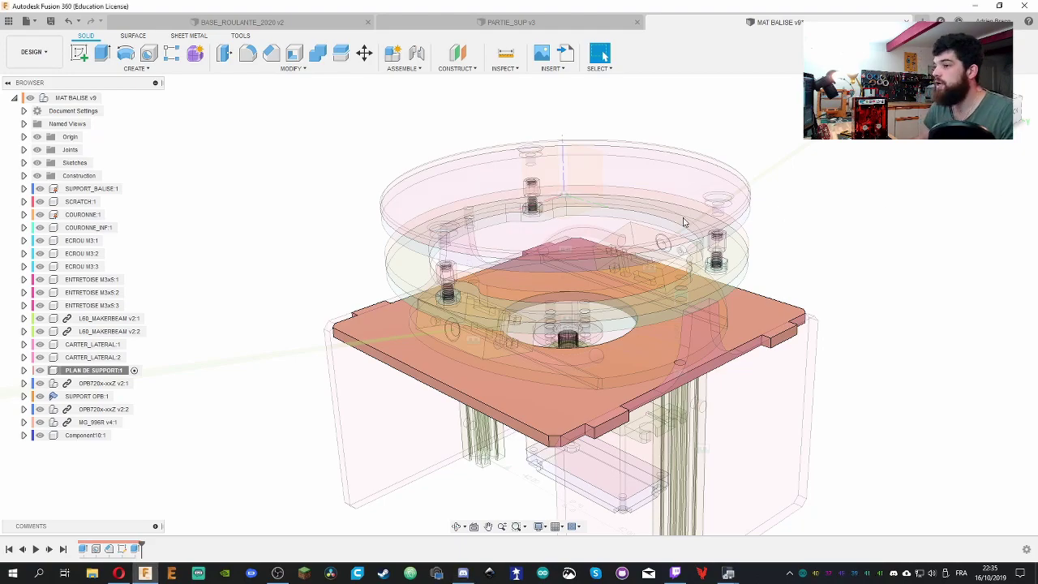
{"action": "middle_click_drag", "start_coordinate": [748, 318], "coordinate": [758, 248], "text": "shift"}
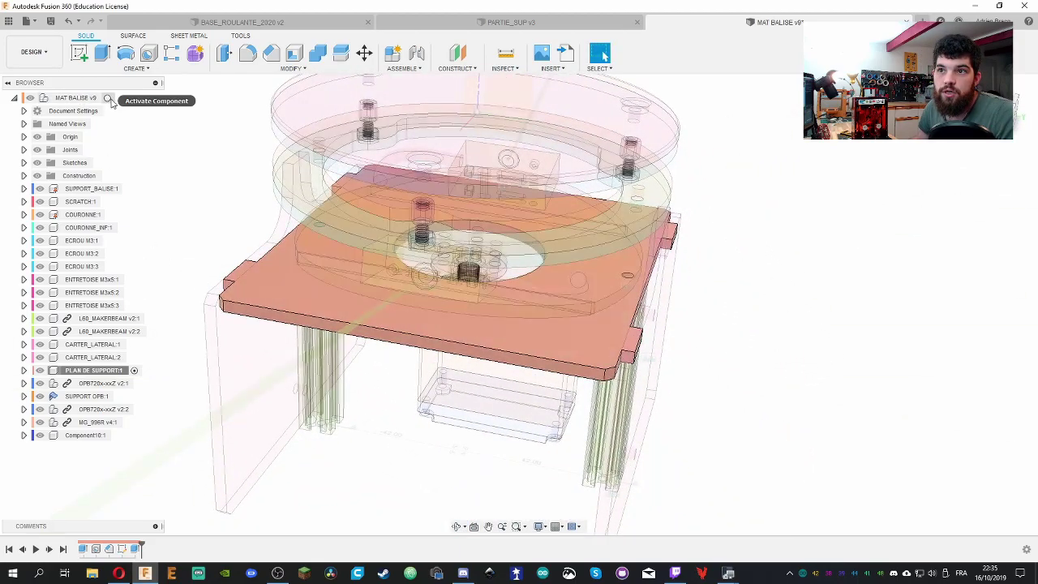
{"action": "left_click", "coordinate": [111, 99]}
{"action": "middle_click_drag", "start_coordinate": [762, 352], "coordinate": [396, 280], "text": "shift"}
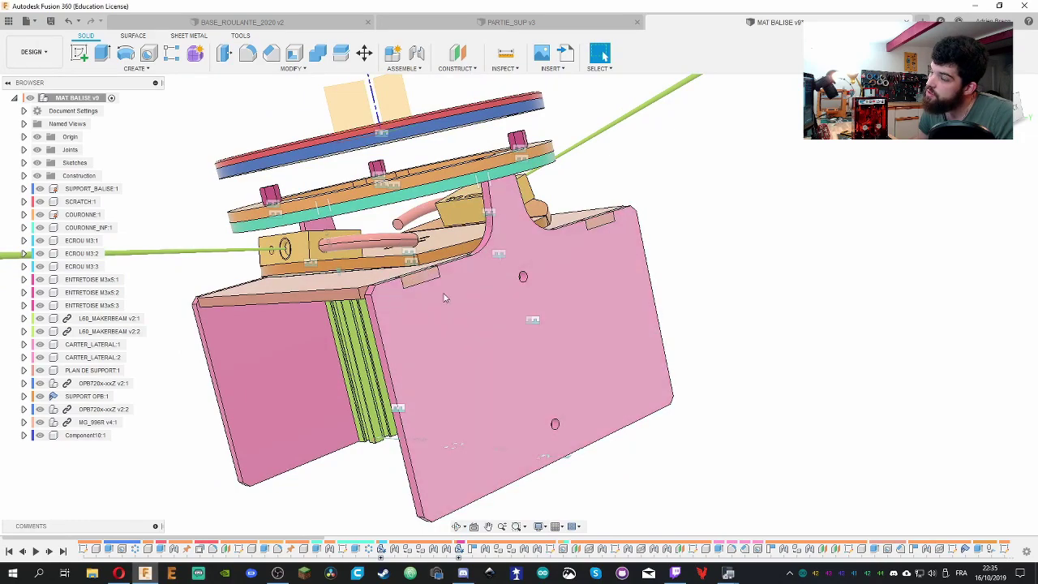
{"action": "middle_click_drag", "start_coordinate": [646, 291], "coordinate": [850, 290], "text": "shift"}
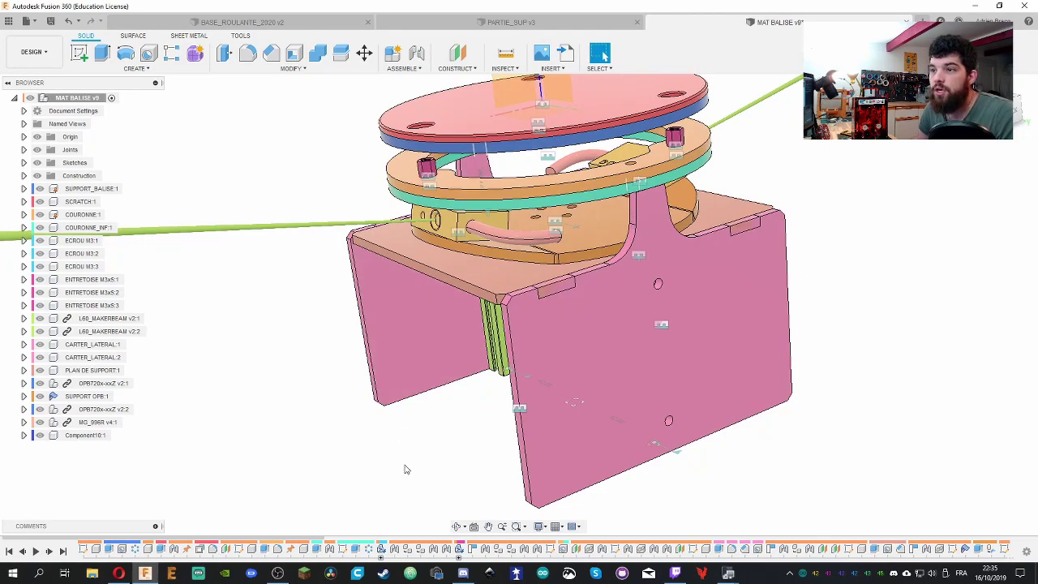
{"action": "left_click", "coordinate": [663, 415]}
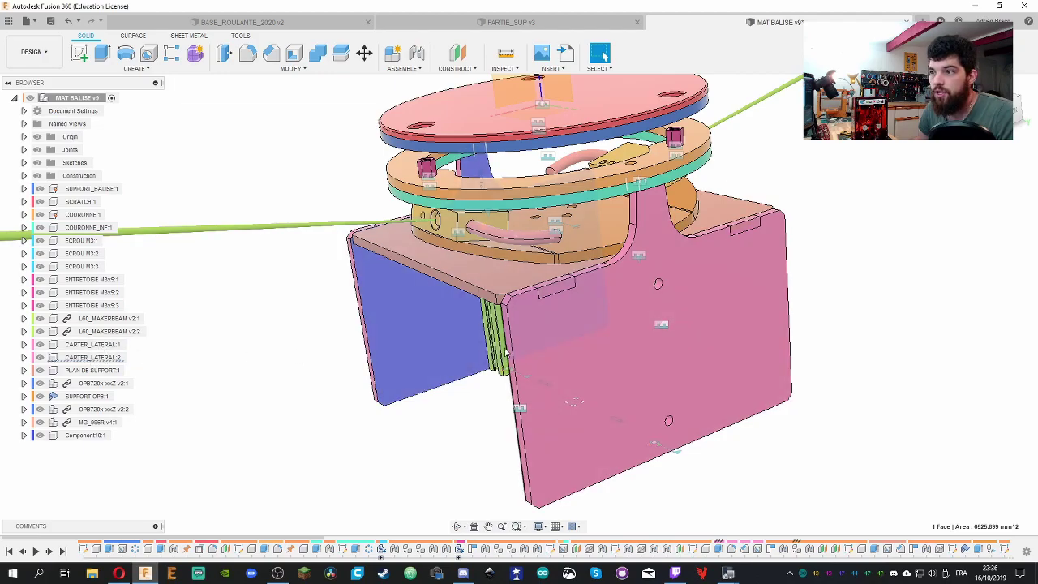
{"action": "middle_click_drag", "start_coordinate": [201, 285], "coordinate": [303, 279], "text": "shift"}
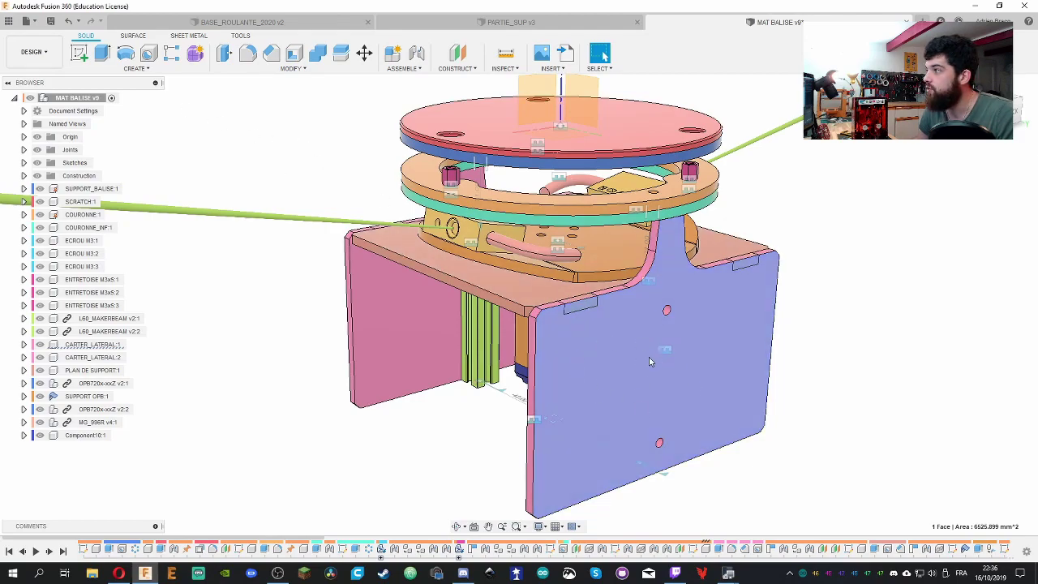
{"action": "key", "text": "Escape"}
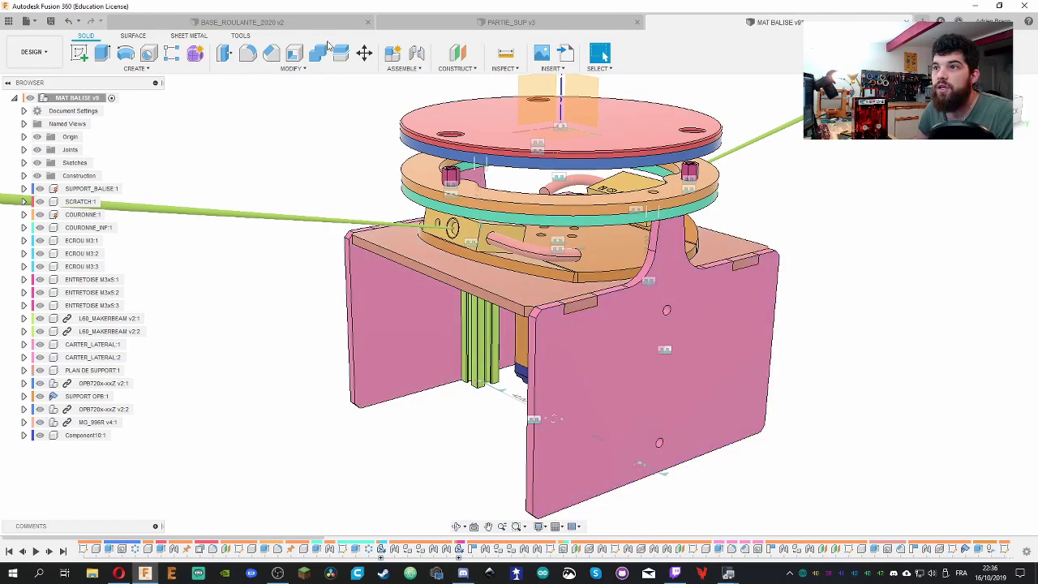
Combine-cut the front side panel with the support plate, keeping the support plate as tool
{"action": "left_click", "coordinate": [317, 53]}
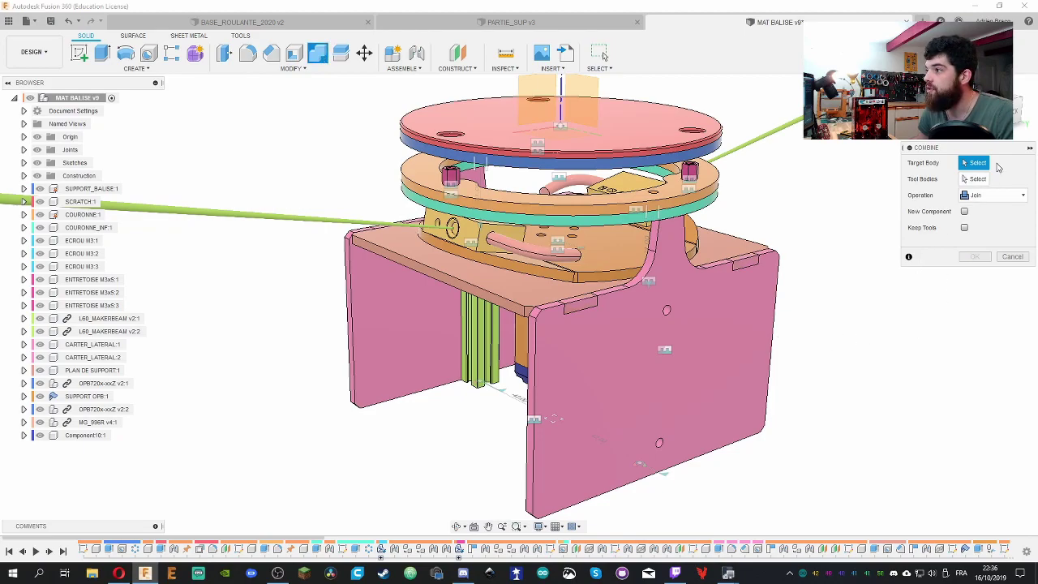
{"action": "left_click", "coordinate": [680, 365]}
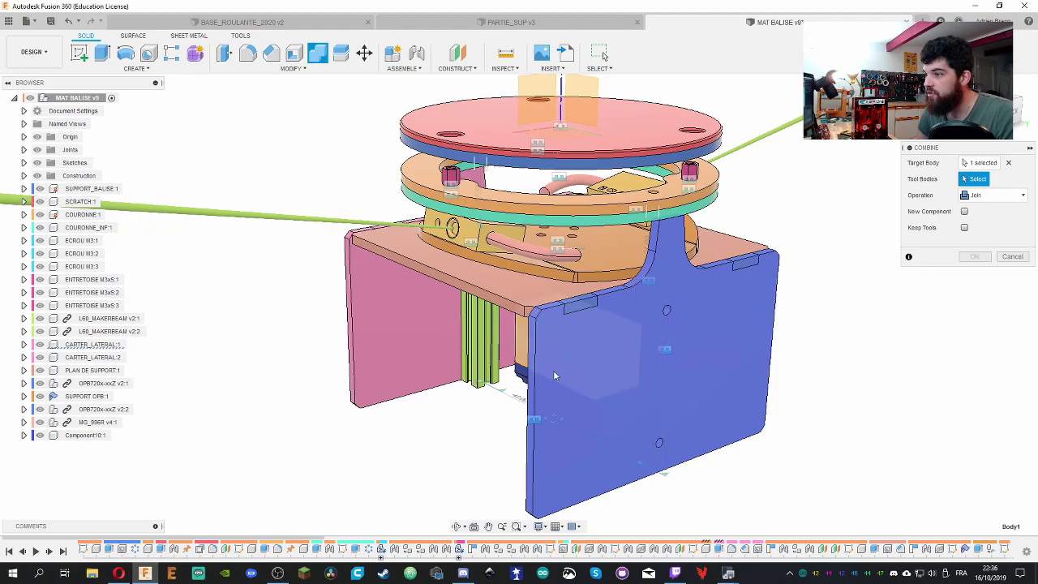
{"action": "left_click", "coordinate": [519, 287]}
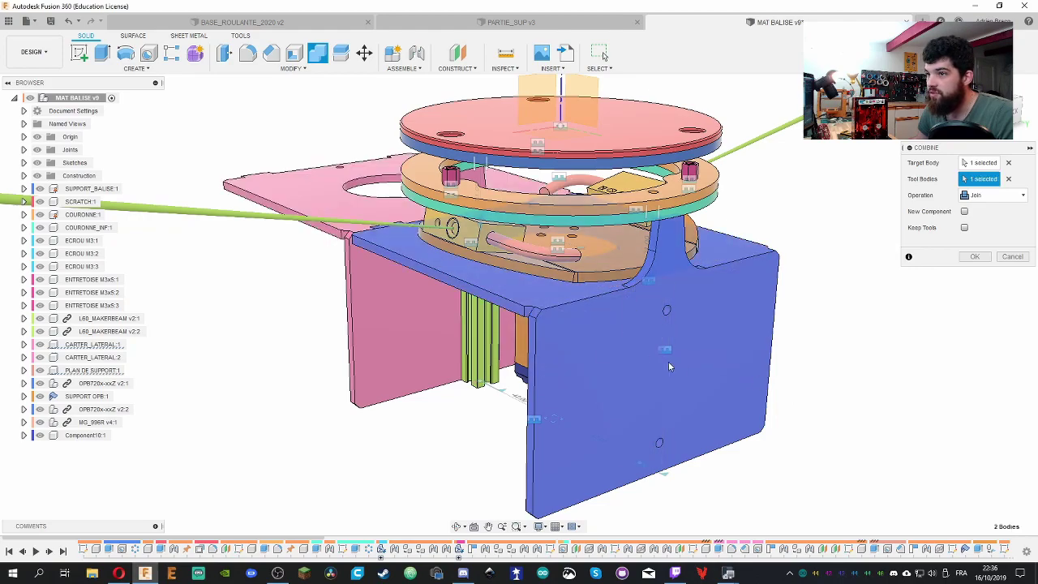
{"action": "left_click", "coordinate": [964, 228]}
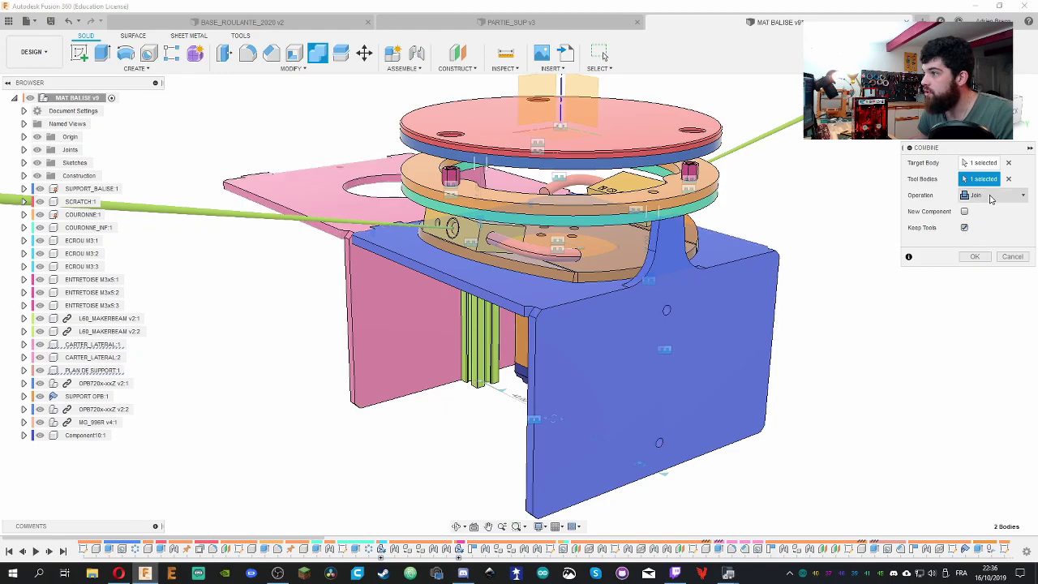
{"action": "left_click", "coordinate": [993, 196]}
{"action": "left_click", "coordinate": [983, 228]}
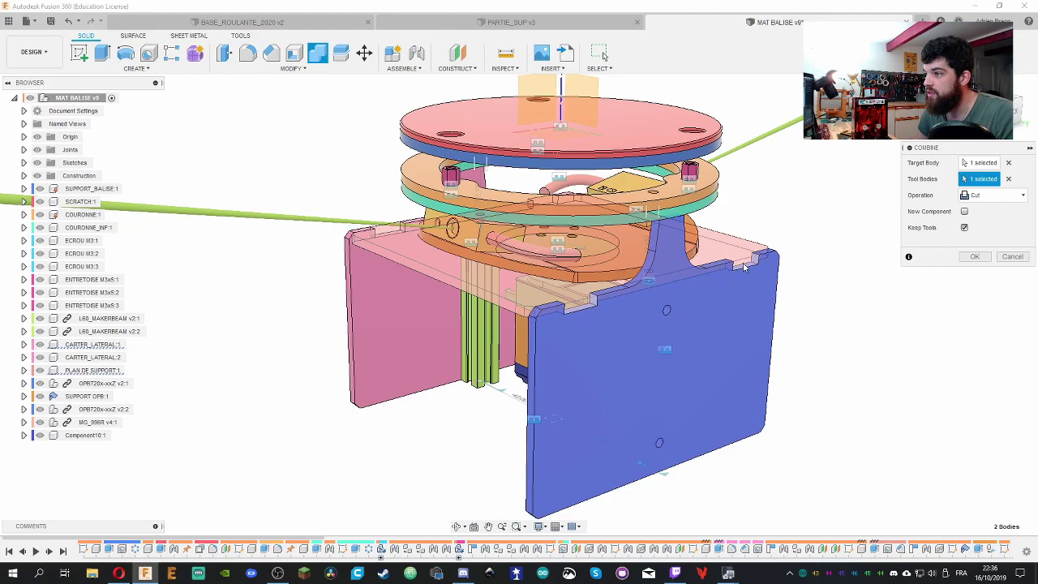
{"action": "left_click", "coordinate": [975, 257]}
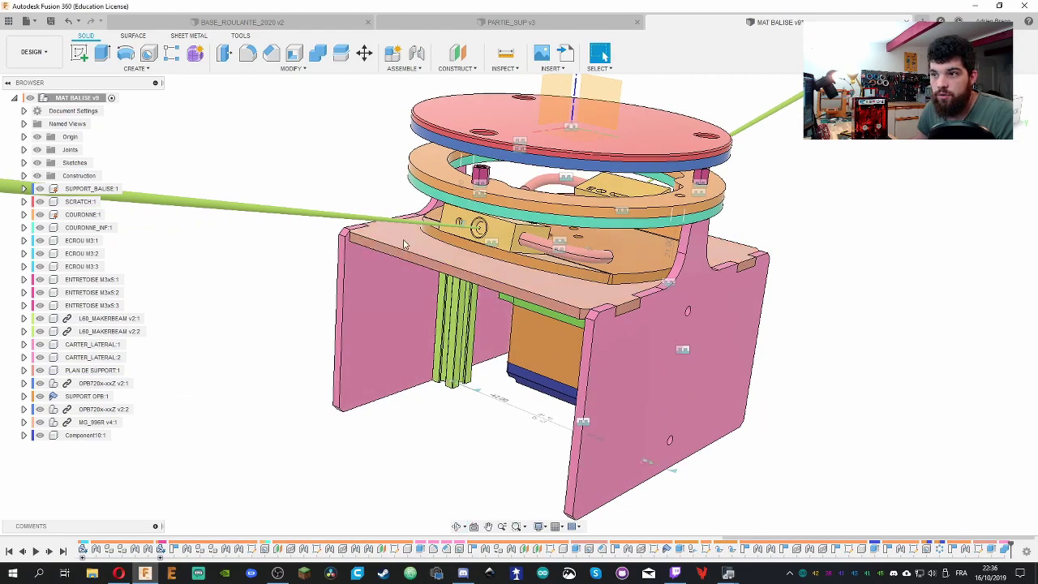
Hide the support plate to inspect the new slots, then show it again
{"action": "left_click", "coordinate": [40, 370]}
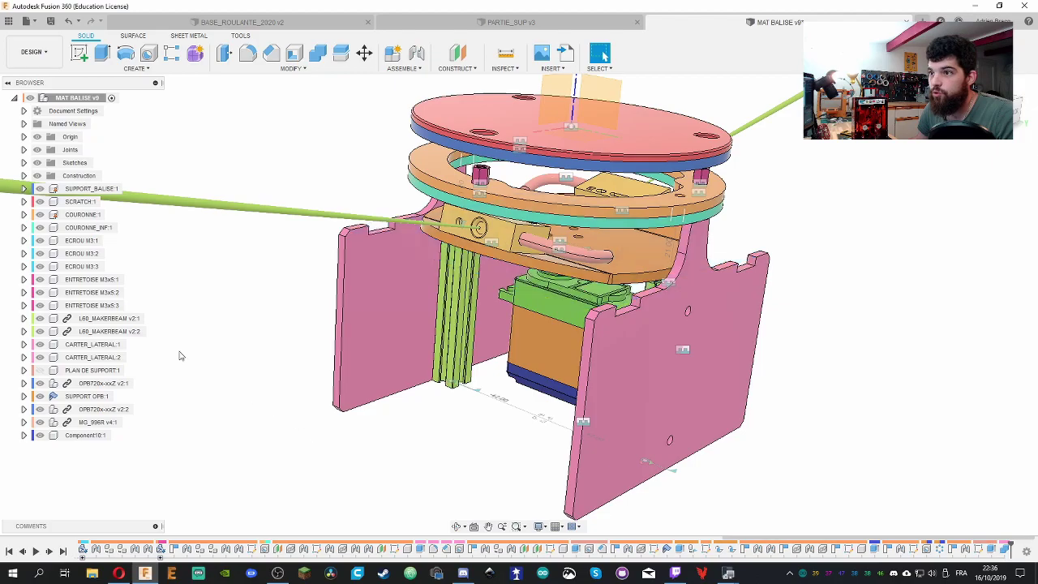
{"action": "middle_click_drag", "start_coordinate": [181, 355], "coordinate": [171, 376], "text": "shift"}
{"action": "left_click", "coordinate": [39, 370]}
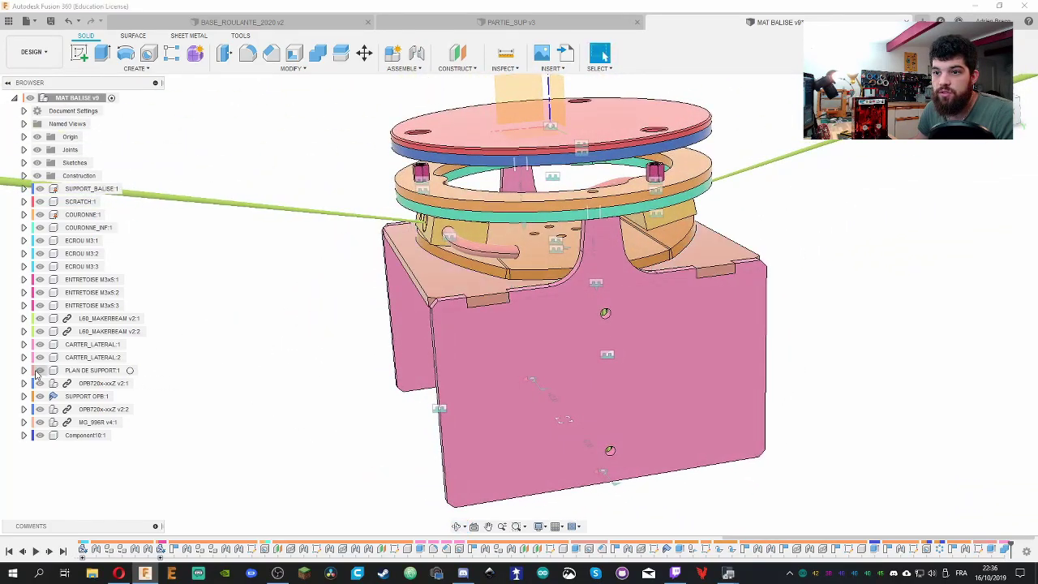
Hide the PLAN DE SUPPORT plate to expose the side panel's slots
{"action": "left_click", "coordinate": [45, 370]}
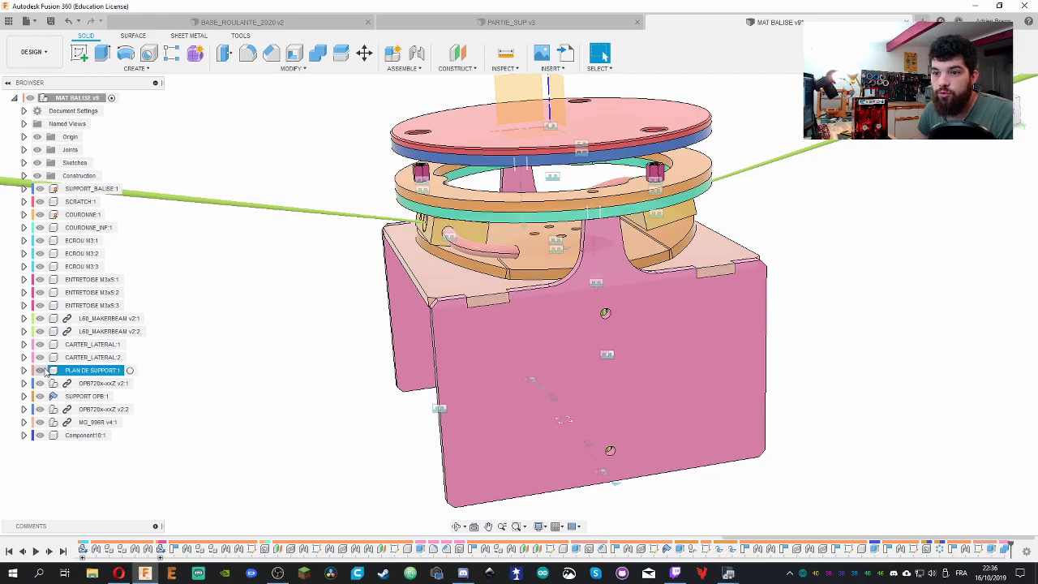
{"action": "left_click", "coordinate": [38, 371]}
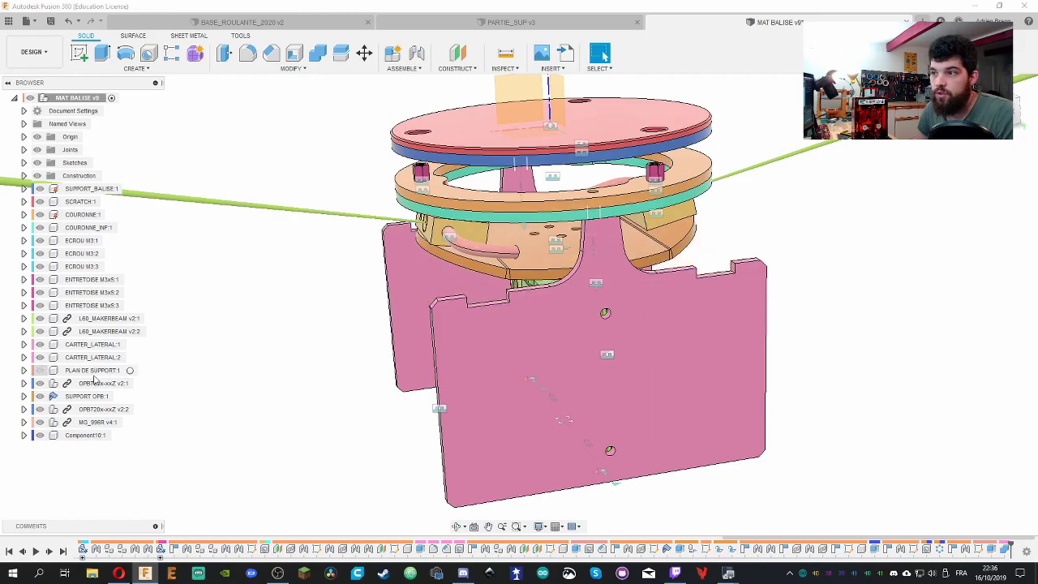
{"action": "scroll", "coordinate": [409, 312], "scroll_direction": "down", "scroll_amount": 3}
{"action": "scroll", "coordinate": [410, 312], "scroll_direction": "up", "scroll_amount": 8}
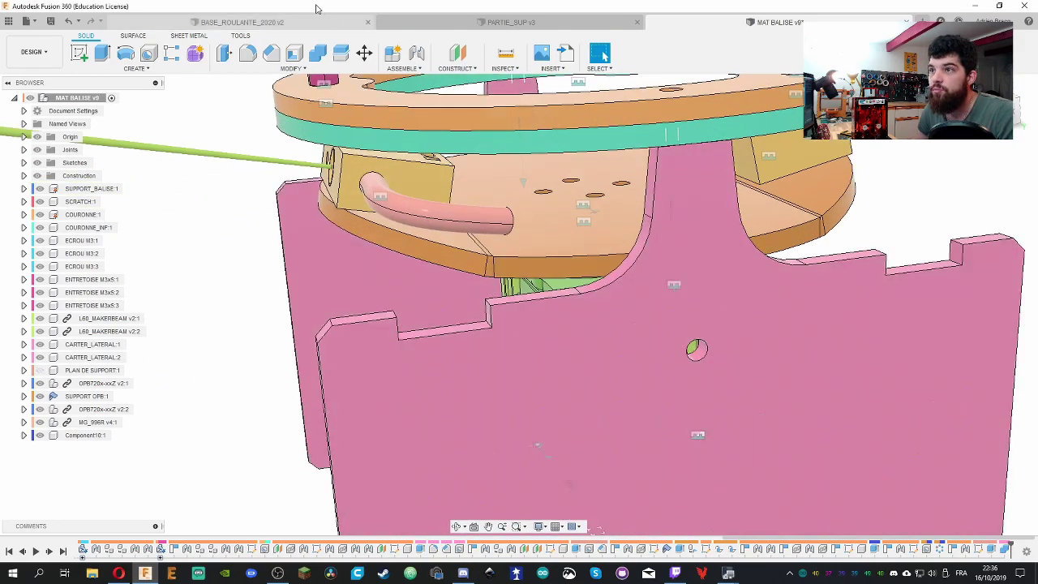
Chamfer four slot edges on the pink side plate with a 0.5 mm distance
{"action": "left_click", "coordinate": [271, 53]}
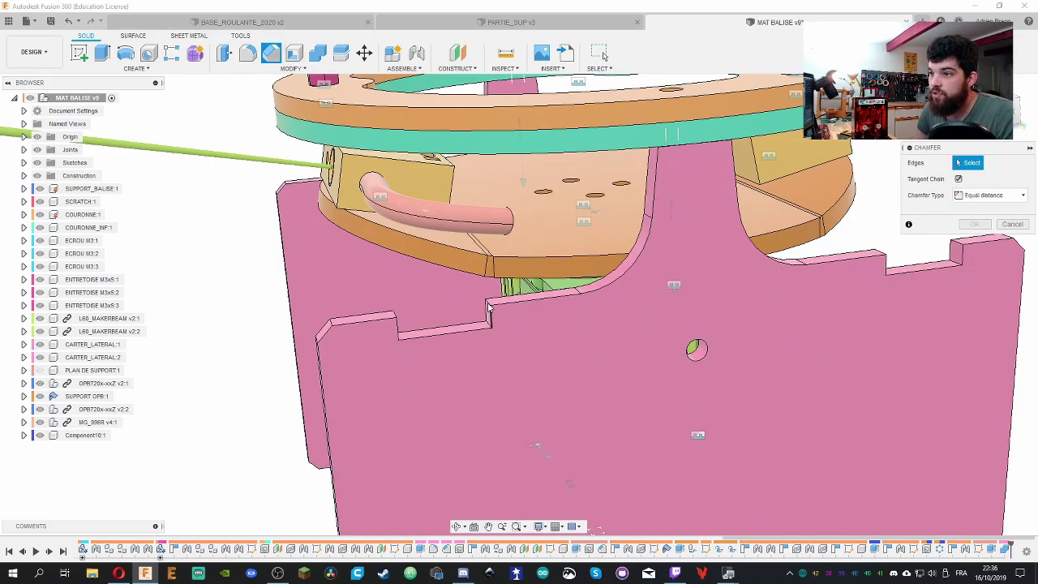
{"action": "left_click", "coordinate": [480, 299]}
{"action": "left_click", "coordinate": [398, 306]}
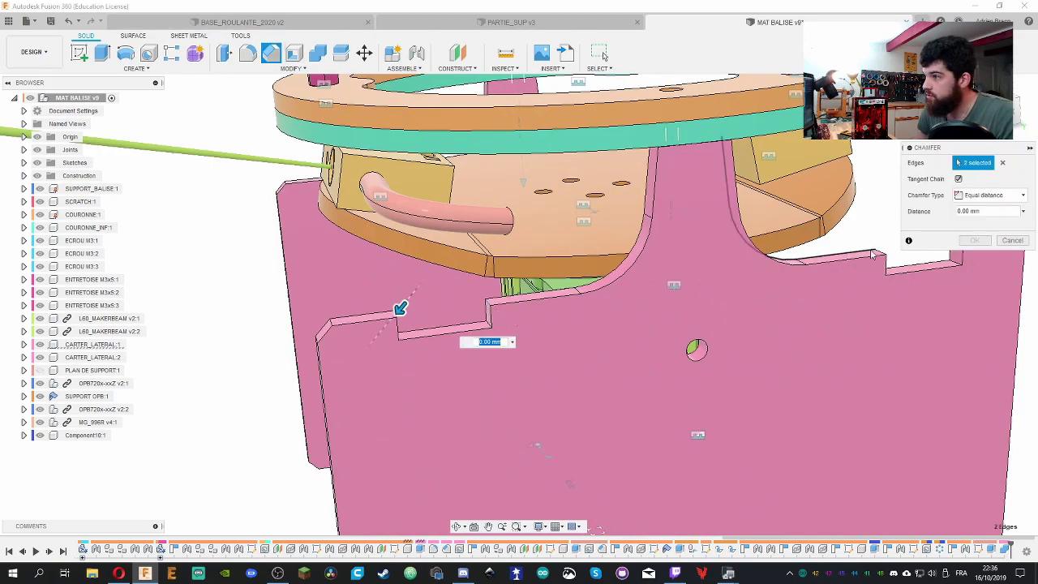
{"action": "left_click", "coordinate": [878, 241]}
{"action": "scroll", "coordinate": [879, 243], "scroll_direction": "down", "scroll_amount": 2}
{"action": "left_click", "coordinate": [844, 276]}
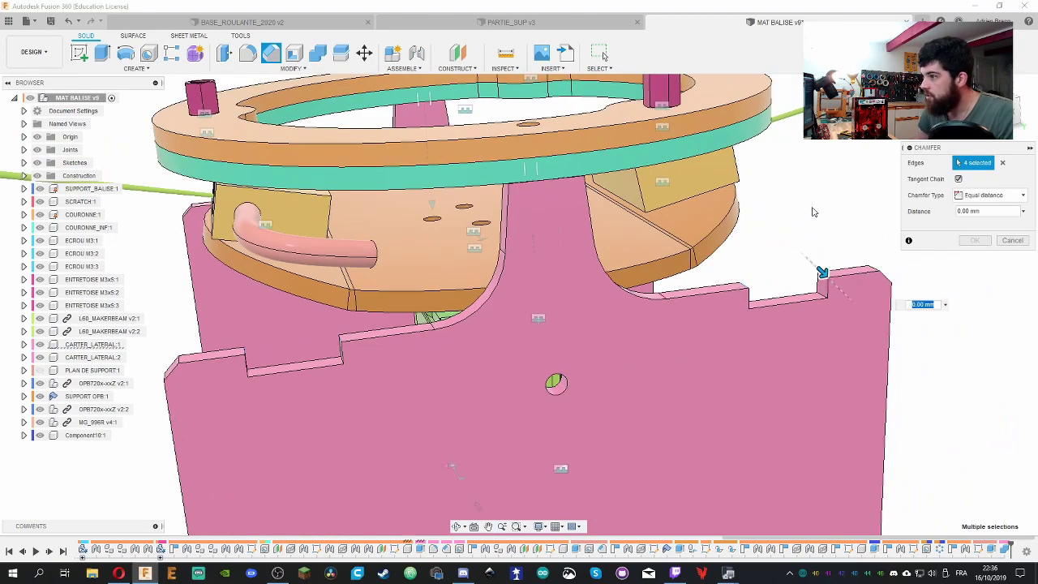
{"action": "type", "text": "1"}
{"action": "key", "text": "Return"}
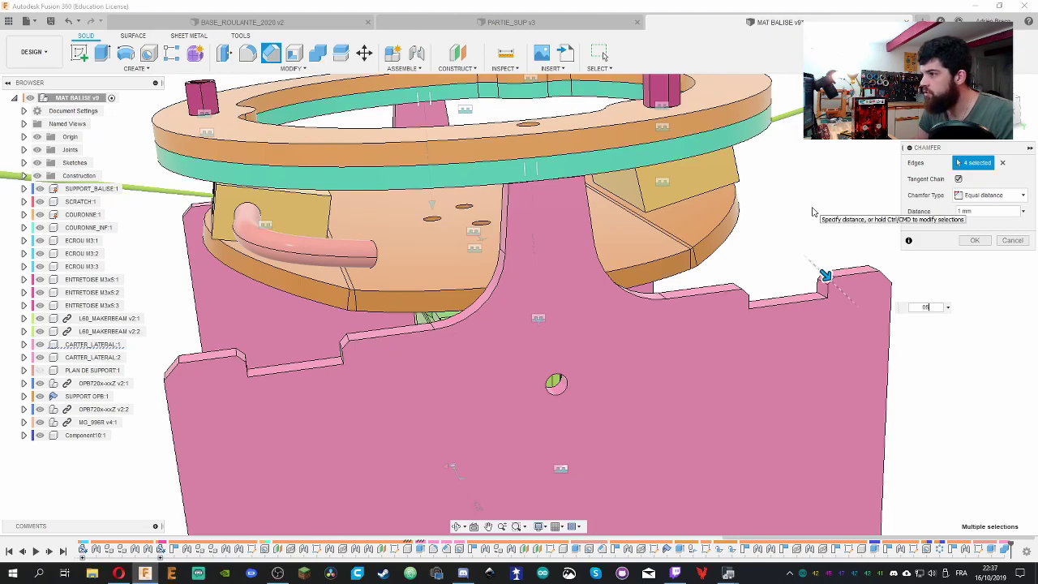
{"action": "key", "text": "BackSpace"}
{"action": "type", "text": "0"}
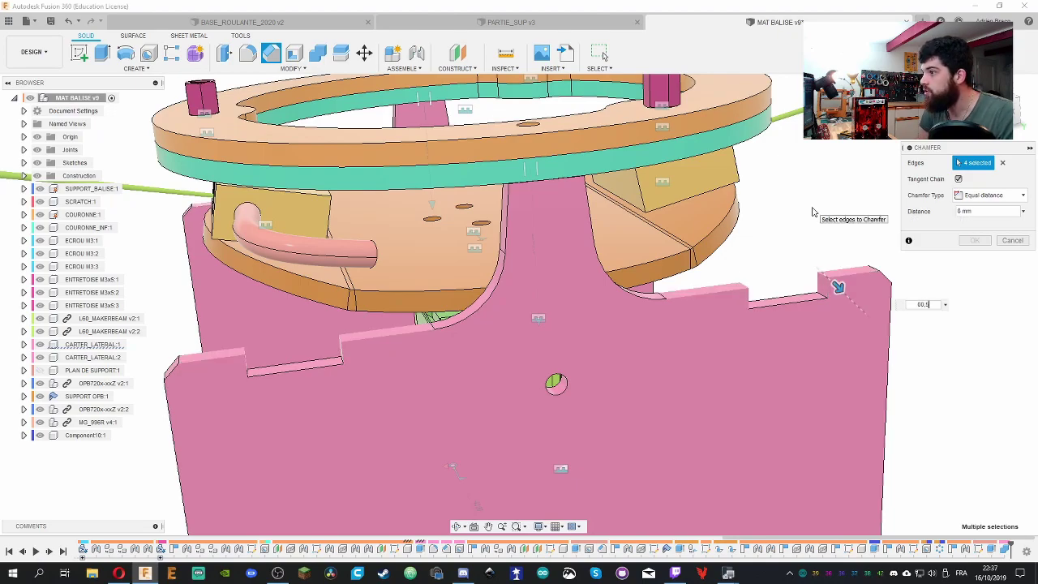
{"action": "type", "text": ".5"}
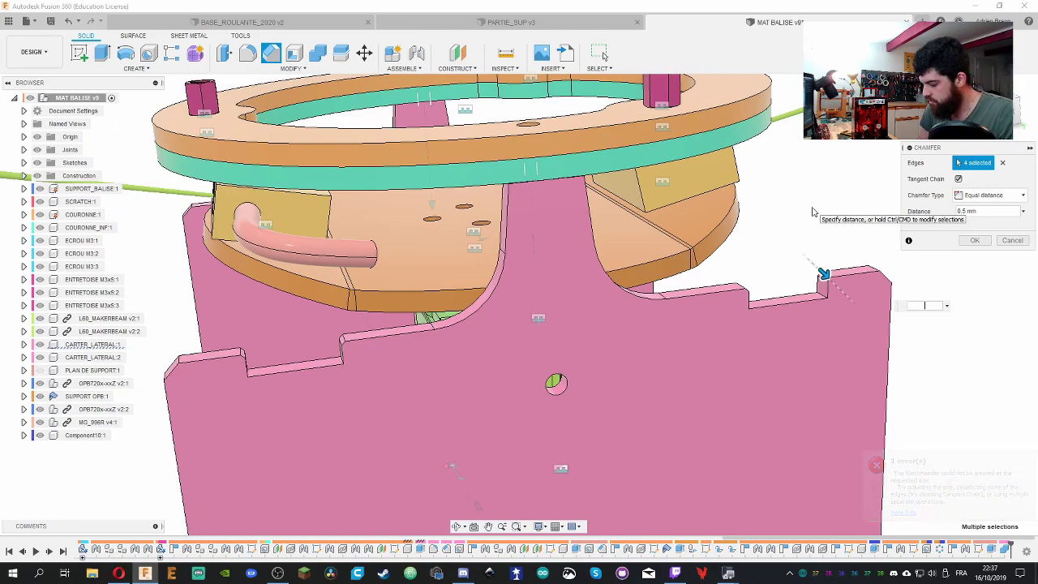
{"action": "type", "text": "0.5"}
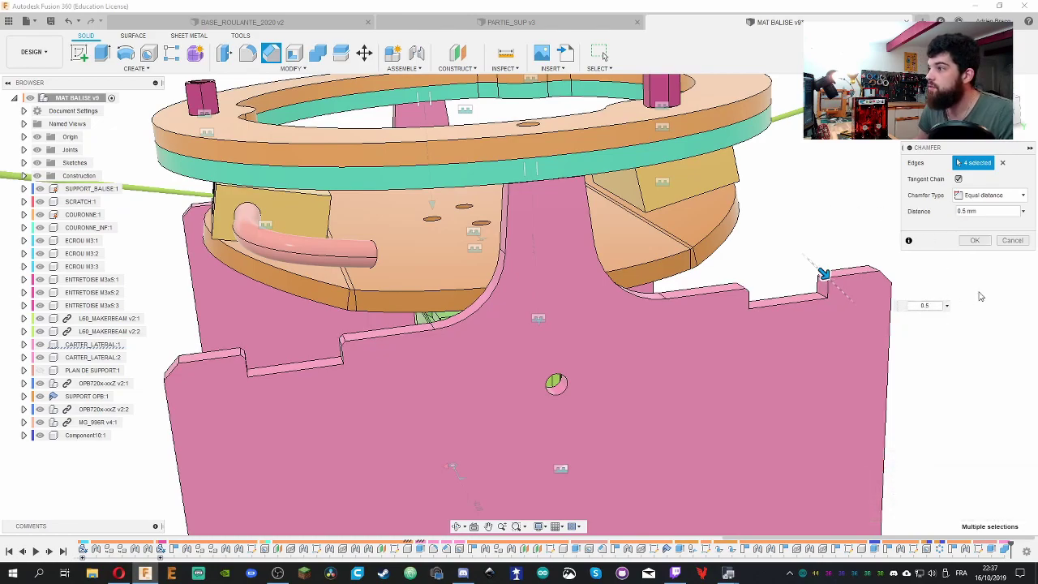
{"action": "left_click", "coordinate": [975, 241]}
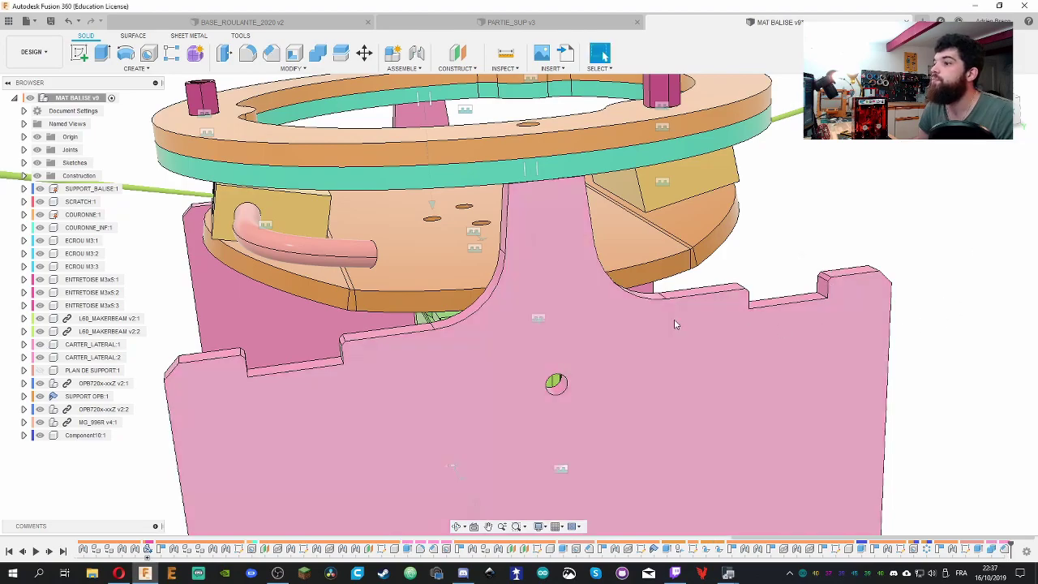
{"action": "scroll", "coordinate": [682, 325], "scroll_direction": "down", "scroll_amount": 4}
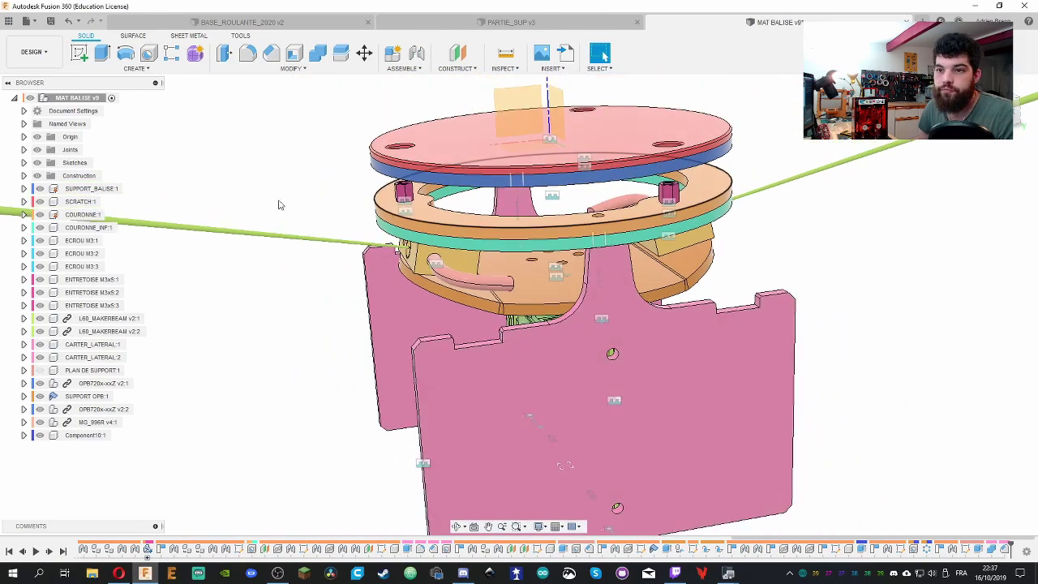
Show the PLAN DE SUPPORT plate again and isolate it
{"action": "left_click", "coordinate": [39, 370]}
{"action": "left_click", "coordinate": [394, 325]}
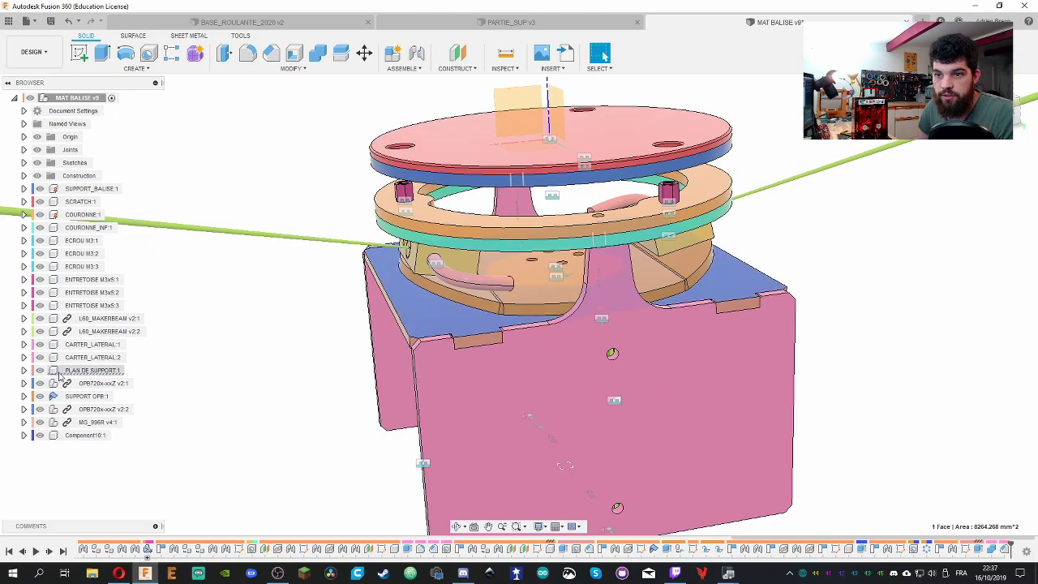
{"action": "right_click", "coordinate": [127, 373]}
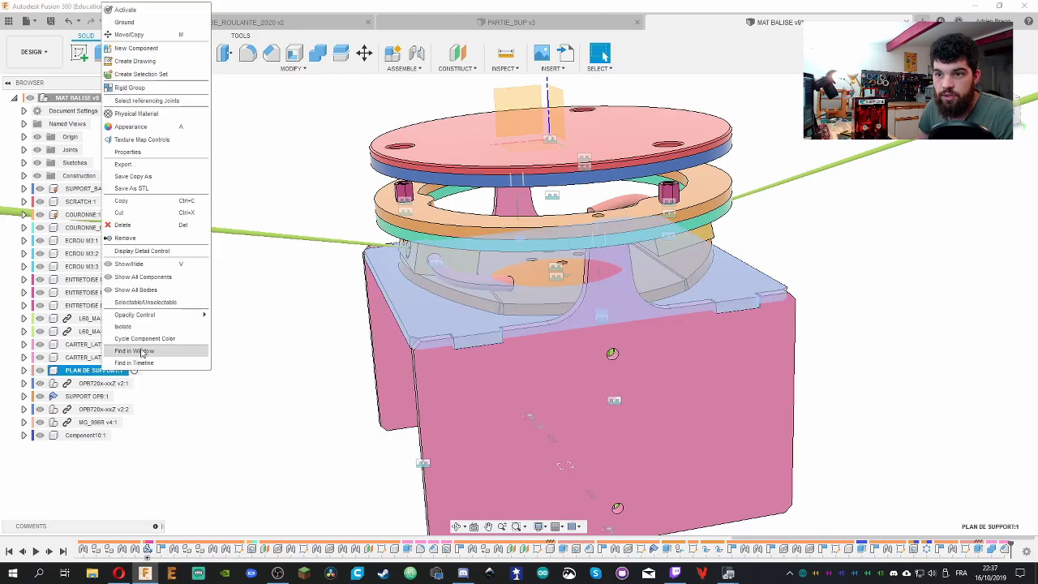
{"action": "left_click", "coordinate": [151, 327]}
{"action": "left_click", "coordinate": [353, 396]}
{"action": "scroll", "coordinate": [482, 340], "scroll_direction": "up", "scroll_amount": 3}
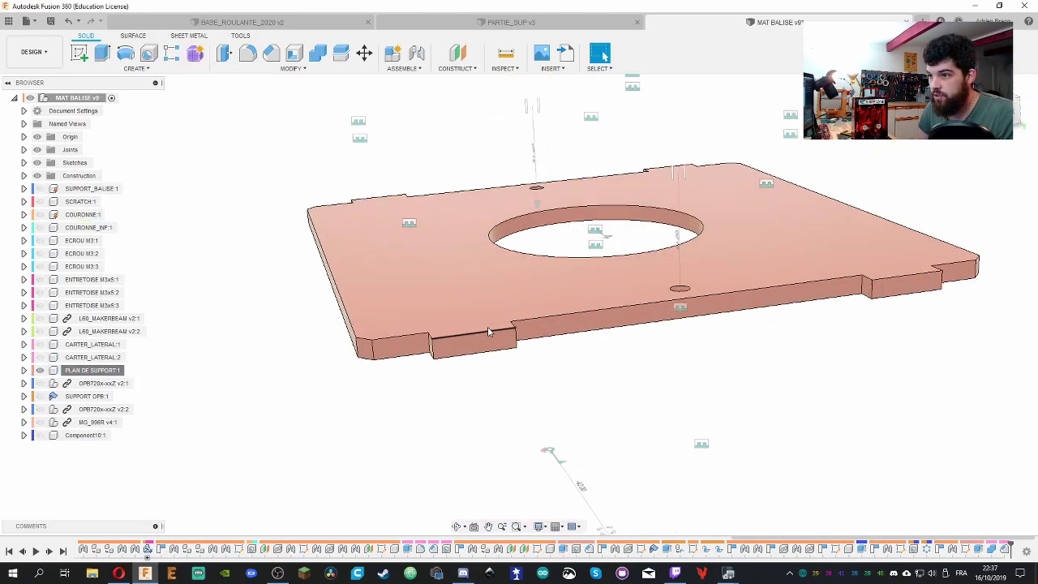
Chamfer the eight notch edges of the support plate by 0.5 mm
{"action": "left_click", "coordinate": [271, 53]}
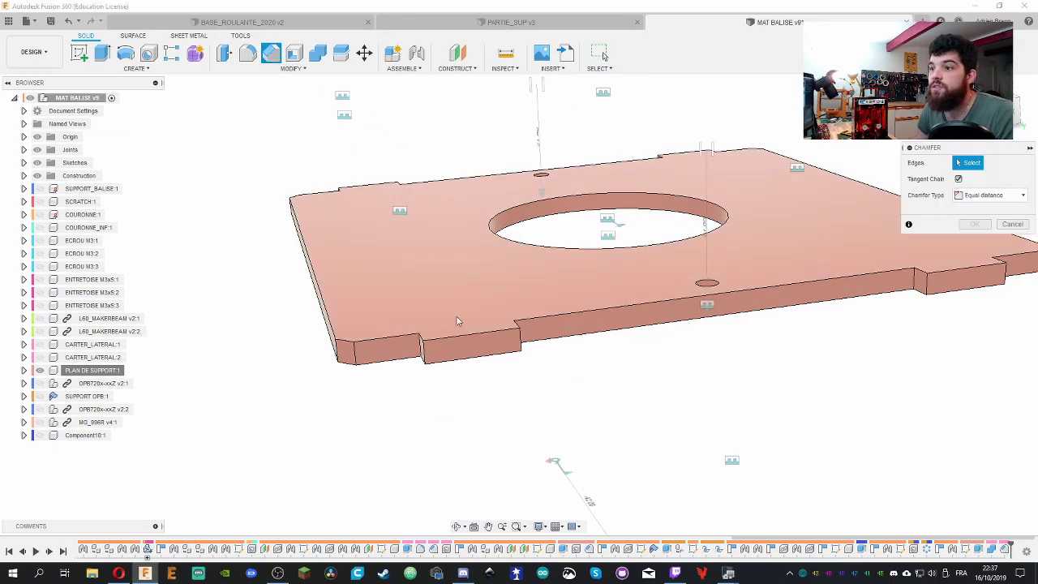
{"action": "left_click", "coordinate": [422, 356]}
{"action": "left_click", "coordinate": [521, 347]}
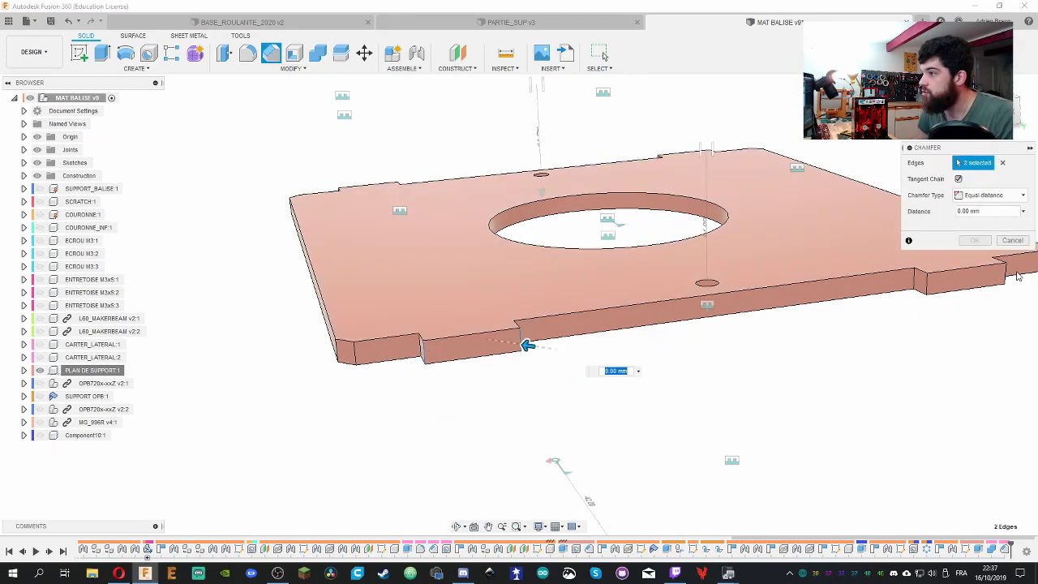
{"action": "left_click", "coordinate": [926, 288]}
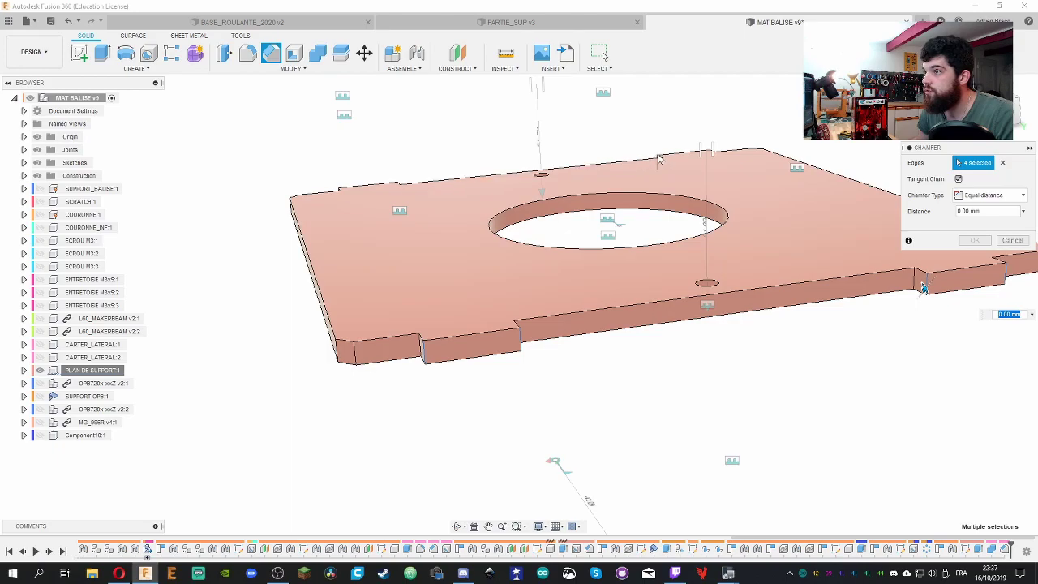
{"action": "left_click", "coordinate": [699, 152]}
{"action": "left_click", "coordinate": [711, 162]}
{"action": "left_click", "coordinate": [711, 161]}
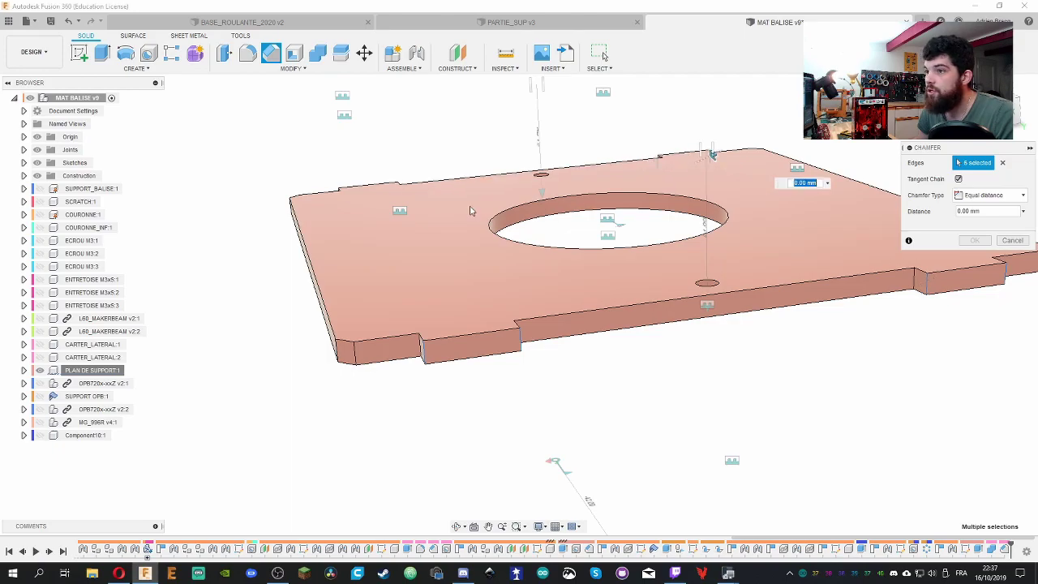
{"action": "left_click", "coordinate": [397, 189]}
{"action": "middle_click_drag", "start_coordinate": [397, 189], "coordinate": [417, 154], "text": "shift"}
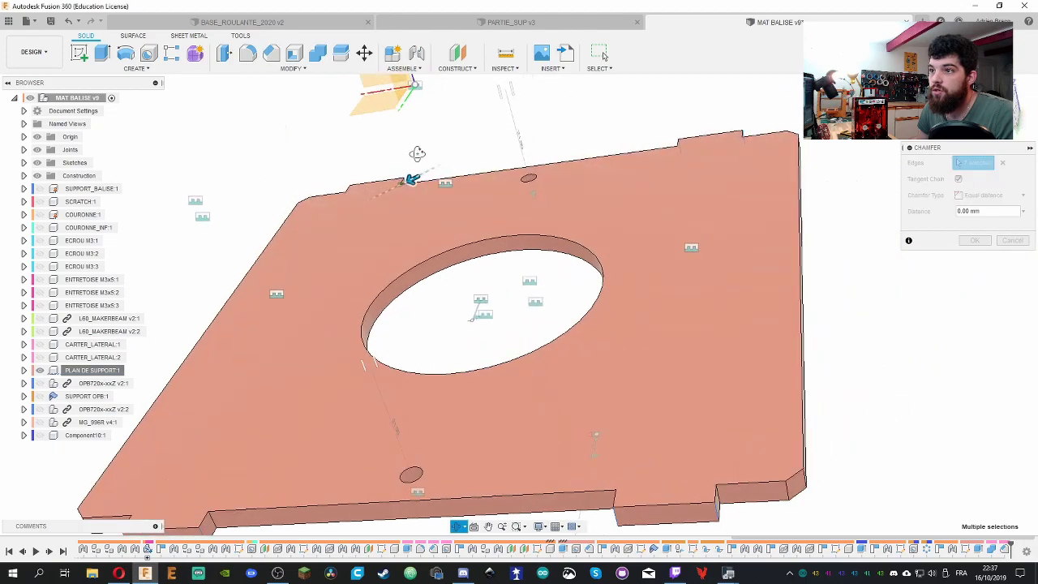
{"action": "left_click", "coordinate": [355, 192]}
{"action": "type", "text": "1"}
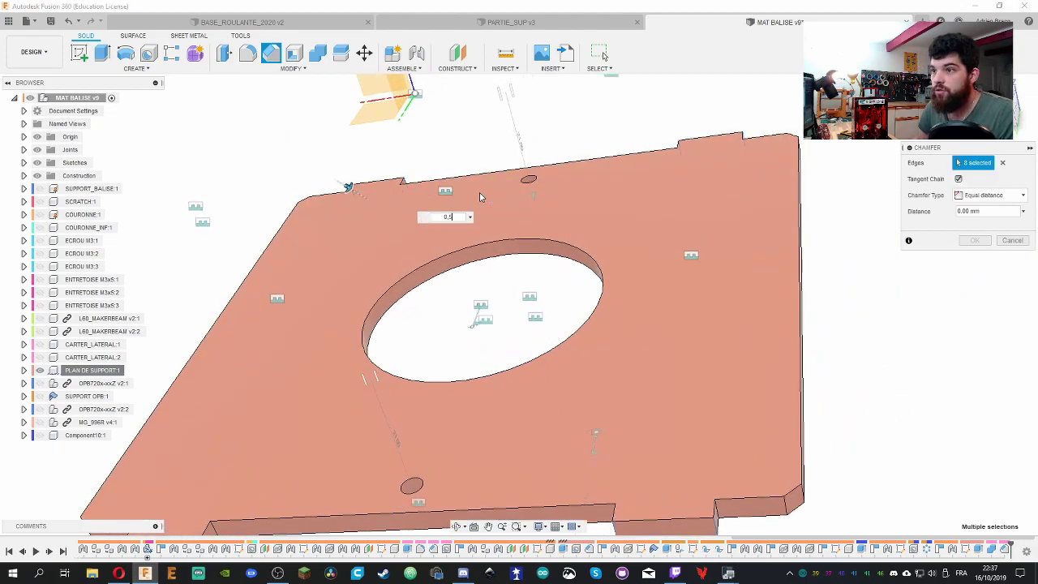
{"action": "key", "text": "Return"}
Unisolate PLAN DE SUPPORT to bring back every component
{"action": "middle_click_drag", "start_coordinate": [479, 197], "coordinate": [341, 239], "text": "shift"}
{"action": "right_click", "coordinate": [89, 369]}
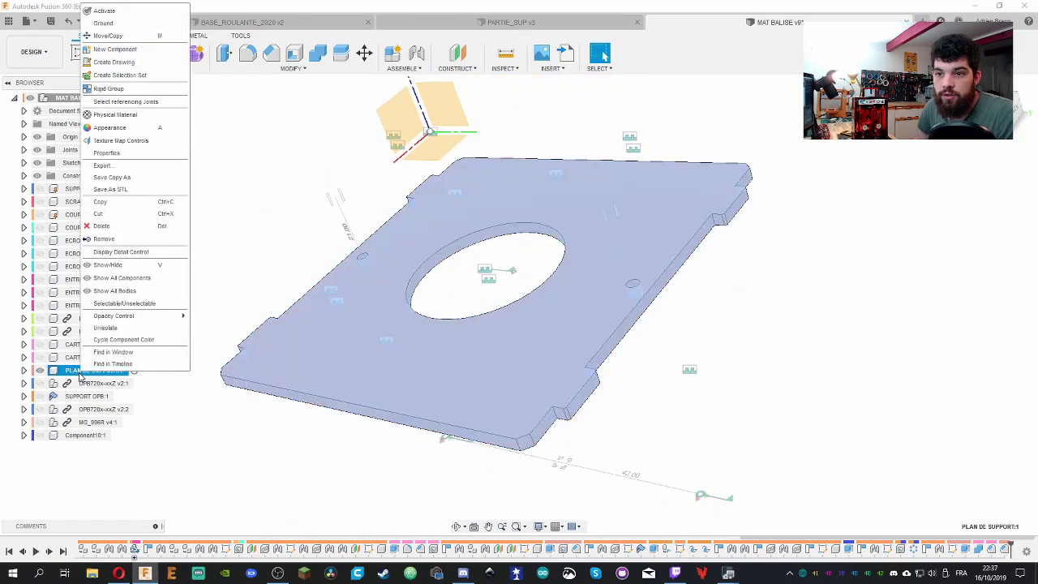
{"action": "left_click", "coordinate": [106, 330]}
{"action": "left_click", "coordinate": [891, 261]}
Save the design as a new version, MAT BALISE v10
{"action": "key", "text": "ctrl+s"}
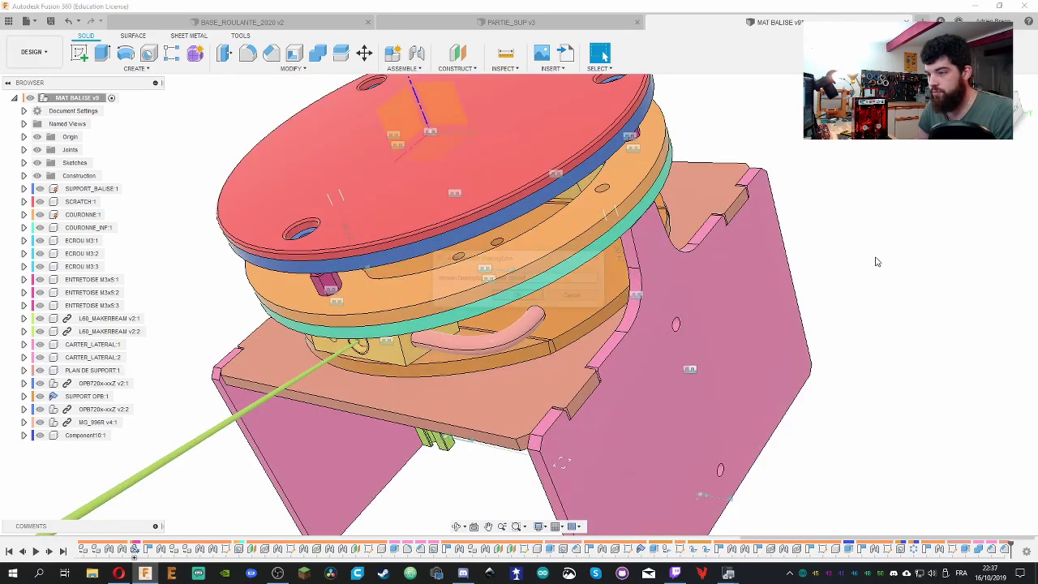
{"action": "left_click", "coordinate": [517, 296]}
{"action": "middle_click_drag", "start_coordinate": [517, 301], "coordinate": [839, 241], "text": "shift"}
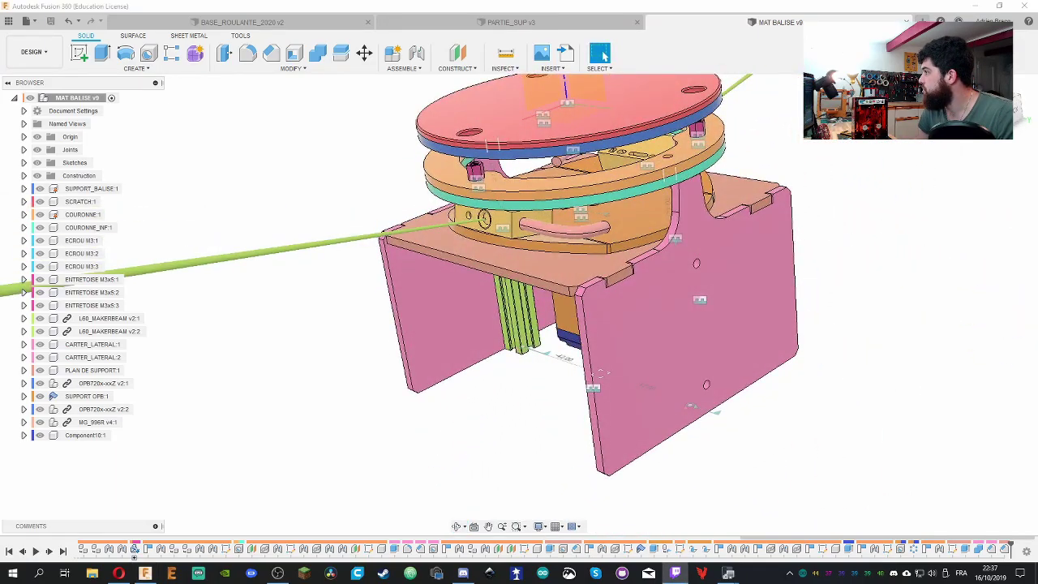
Rotate the servo on its joint between the rails
{"action": "middle_click_drag", "start_coordinate": [876, 276], "coordinate": [878, 208], "text": "shift"}
{"action": "left_click_drag", "start_coordinate": [612, 173], "coordinate": [871, 186]}
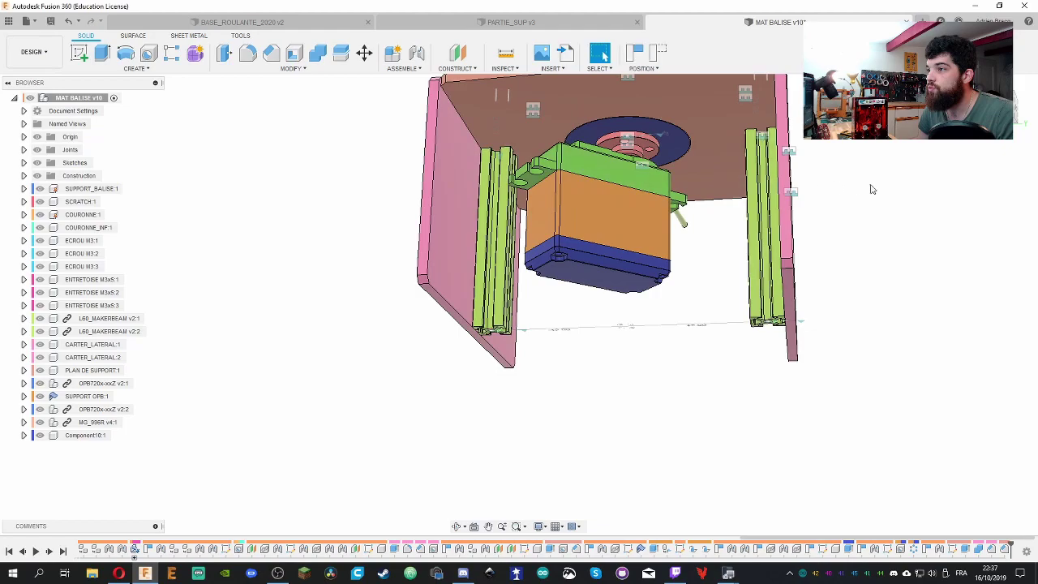
{"action": "middle_click_drag", "start_coordinate": [885, 164], "coordinate": [908, 205], "text": "shift"}
{"action": "scroll", "coordinate": [908, 205], "scroll_direction": "down", "scroll_amount": 5}
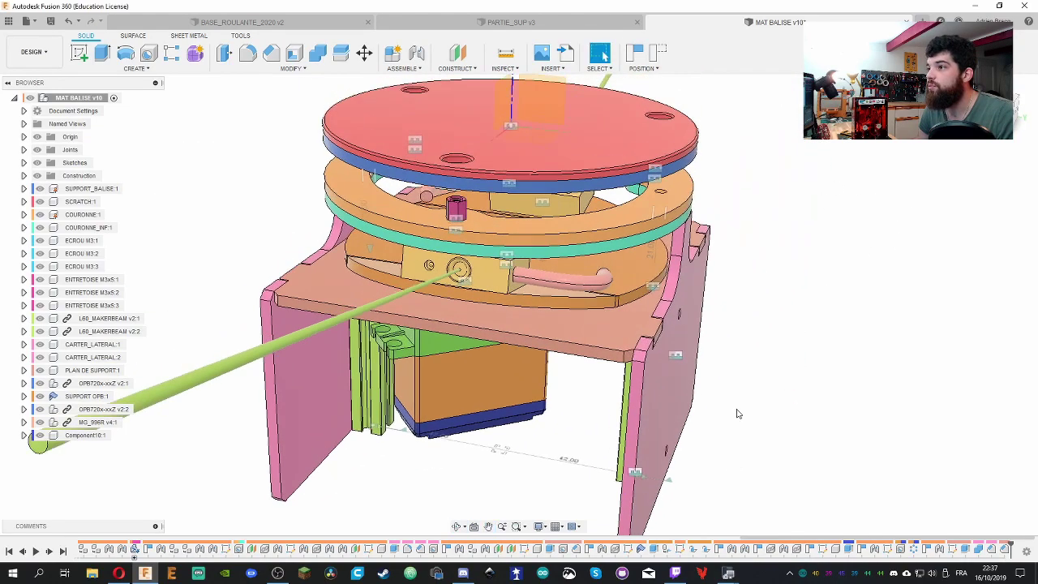
{"action": "middle_click_drag", "start_coordinate": [737, 412], "coordinate": [730, 290], "text": "shift"}
{"action": "scroll", "coordinate": [417, 271], "scroll_direction": "up", "scroll_amount": 3}
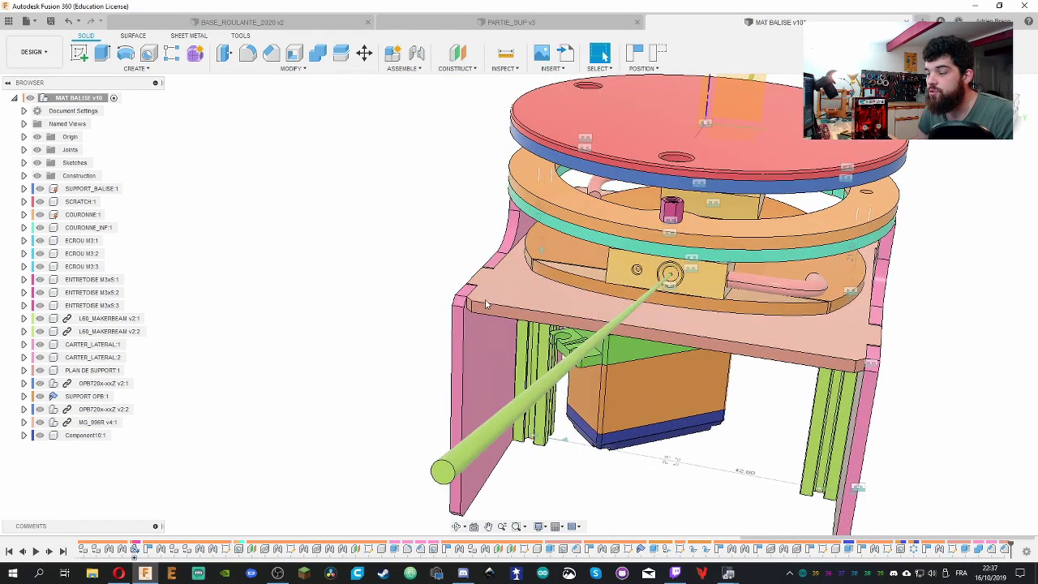
Turn the turret assembly about its axis, checking it from the front and left side
{"action": "middle_click_drag", "start_coordinate": [901, 319], "coordinate": [456, 407], "text": "shift"}
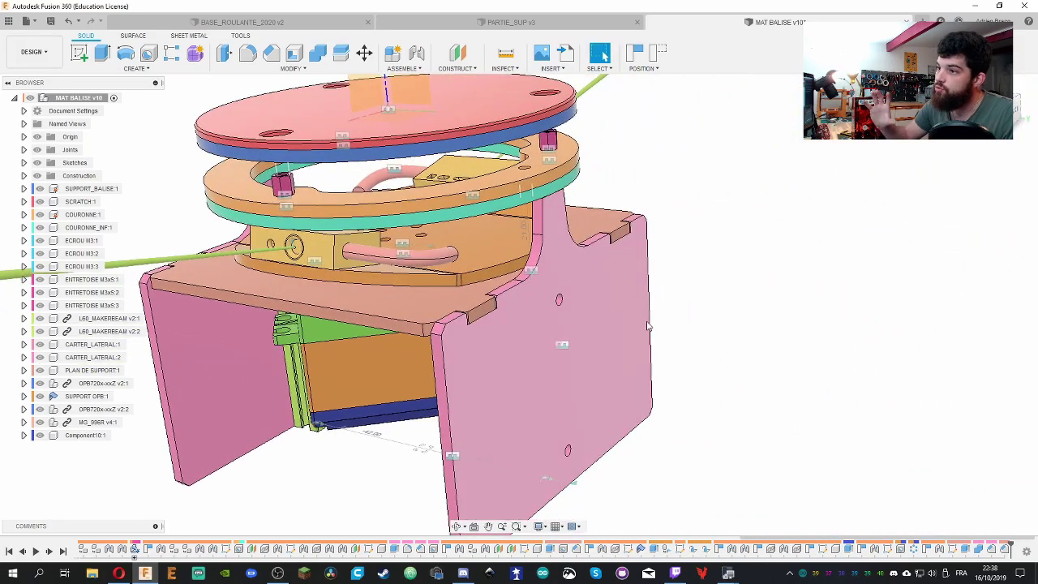
{"action": "middle_click_drag", "start_coordinate": [741, 297], "coordinate": [801, 275], "text": "shift"}
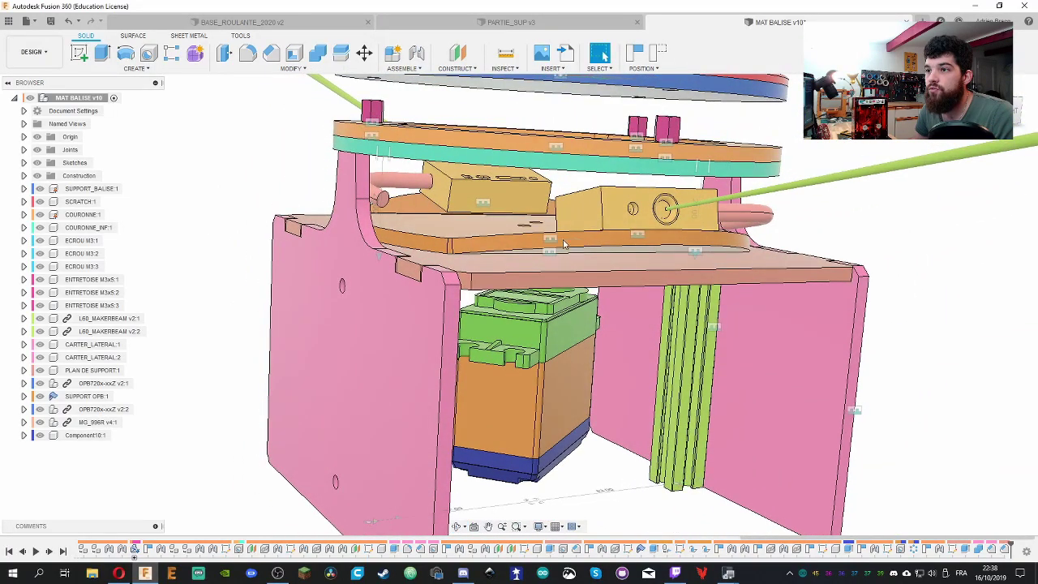
{"action": "middle_click_drag", "start_coordinate": [482, 269], "coordinate": [470, 249], "text": "shift"}
{"action": "left_click_drag", "start_coordinate": [490, 249], "coordinate": [389, 234]}
{"action": "middle_click_drag", "start_coordinate": [389, 235], "coordinate": [799, 308], "text": "shift"}
{"action": "left_click_drag", "start_coordinate": [799, 308], "coordinate": [762, 286]}
{"action": "left_click", "coordinate": [762, 286]}
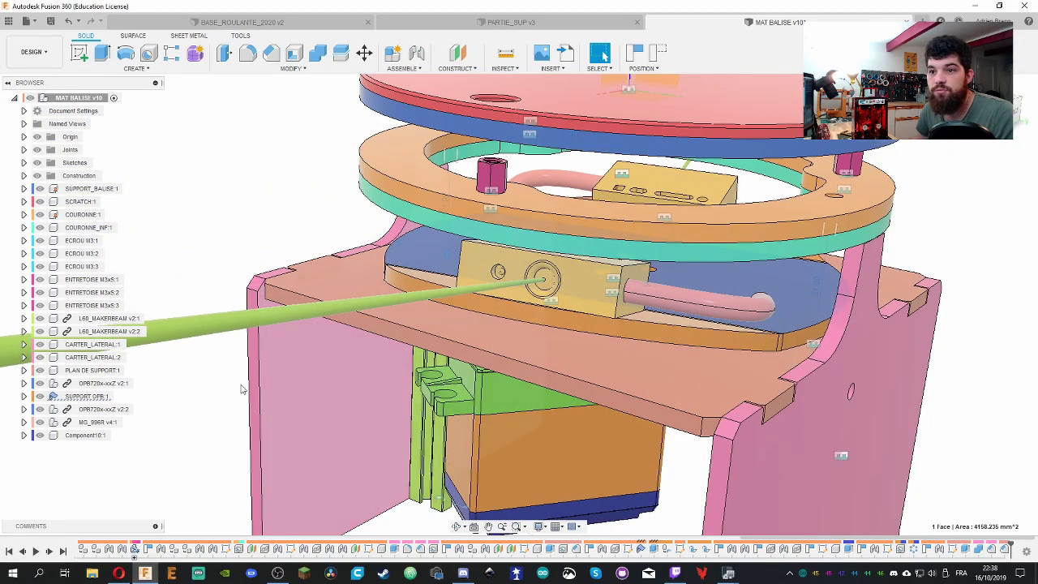
Isolate the SUPPORT OPB disc and view it from the top
{"action": "left_click", "coordinate": [89, 395]}
{"action": "right_click", "coordinate": [89, 395]}
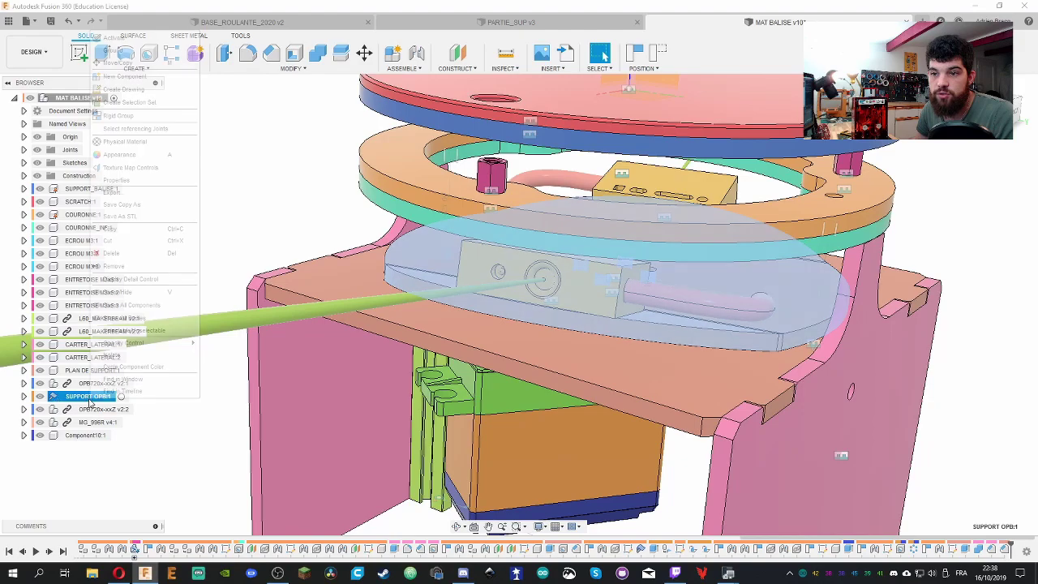
{"action": "left_click", "coordinate": [142, 355]}
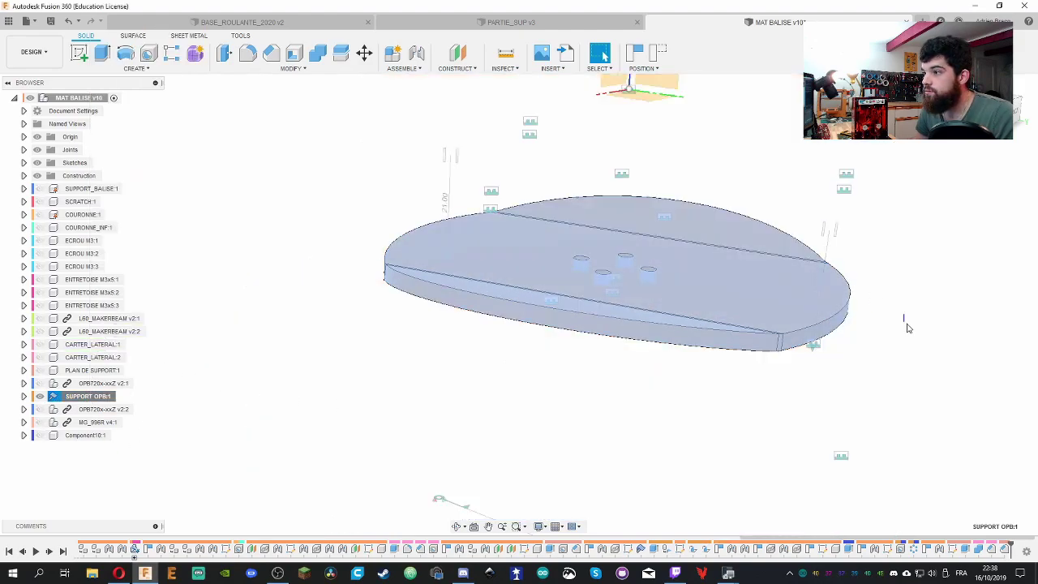
{"action": "left_click", "coordinate": [911, 249]}
{"action": "left_click", "coordinate": [1021, 115]}
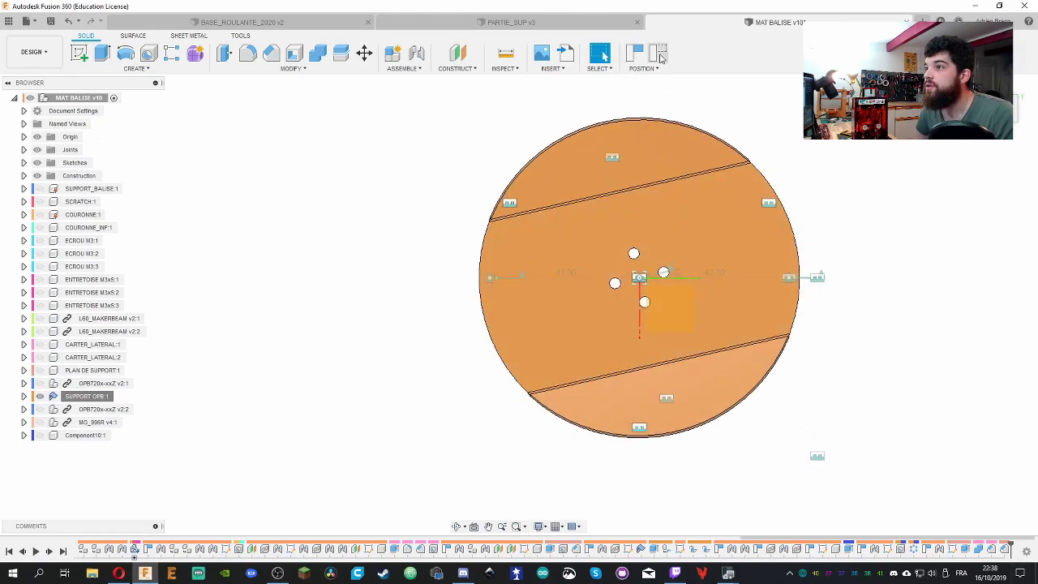
Revert the disc's position and show both OPB720x-xxZ sensor components
{"action": "left_click", "coordinate": [657, 53]}
{"action": "scroll", "coordinate": [817, 401], "scroll_direction": "down", "scroll_amount": 2}
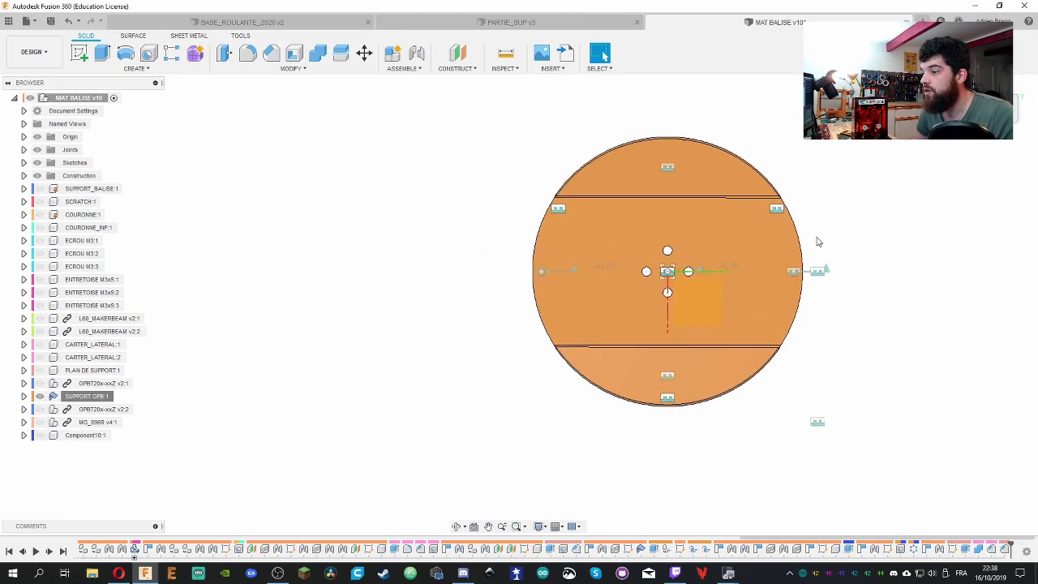
{"action": "scroll", "coordinate": [819, 242], "scroll_direction": "up", "scroll_amount": 4}
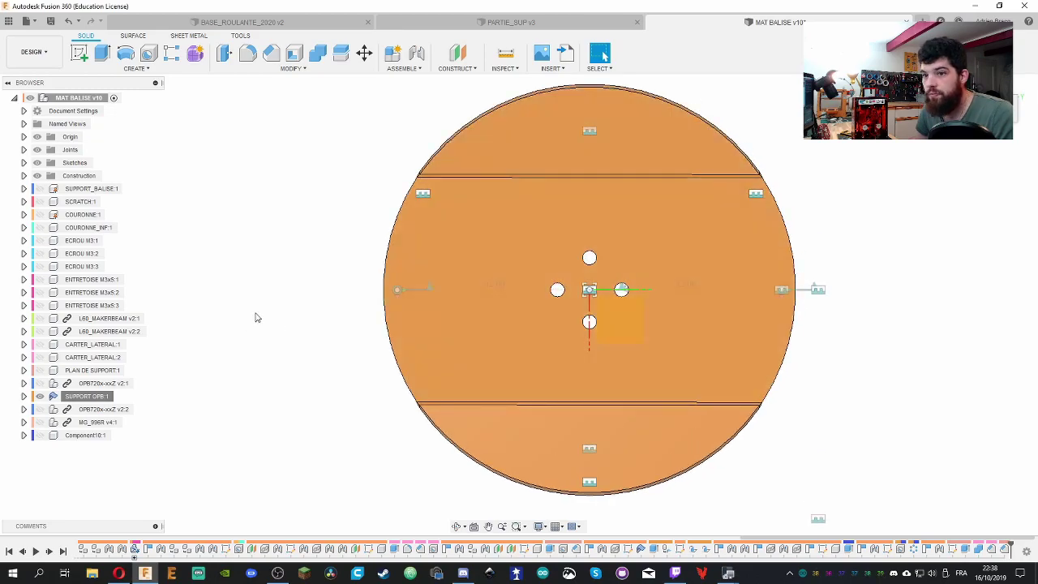
{"action": "left_click", "coordinate": [40, 384]}
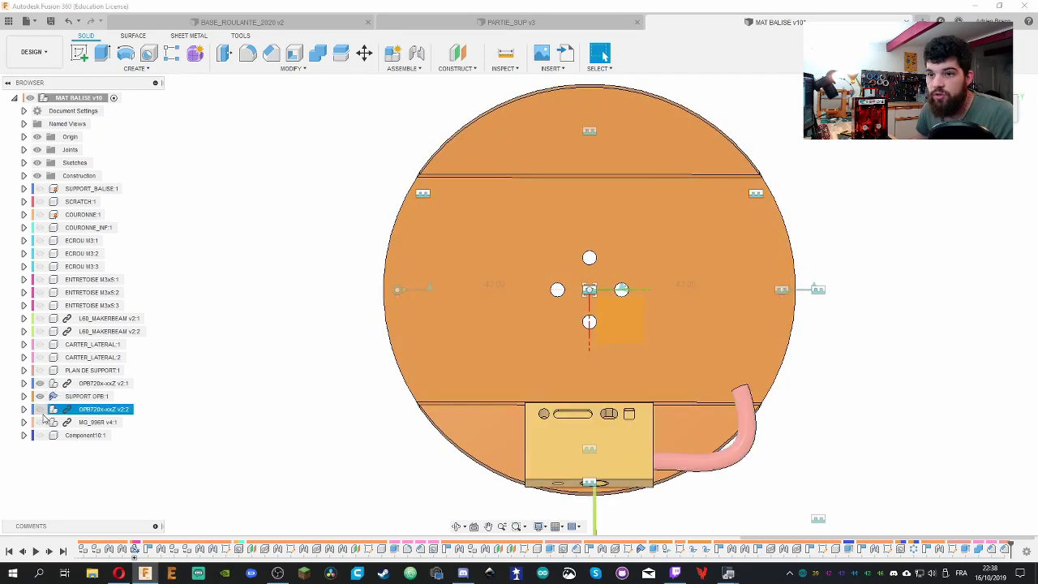
{"action": "left_click", "coordinate": [39, 408]}
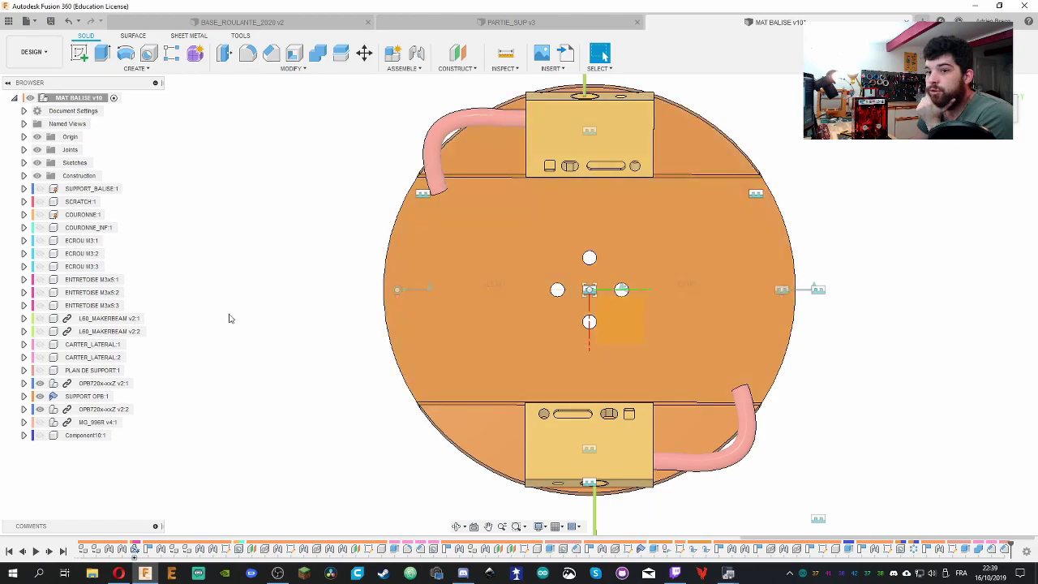
Rename Component10 to 'GUIDAGE SUPPORT'
{"action": "left_click", "coordinate": [46, 370]}
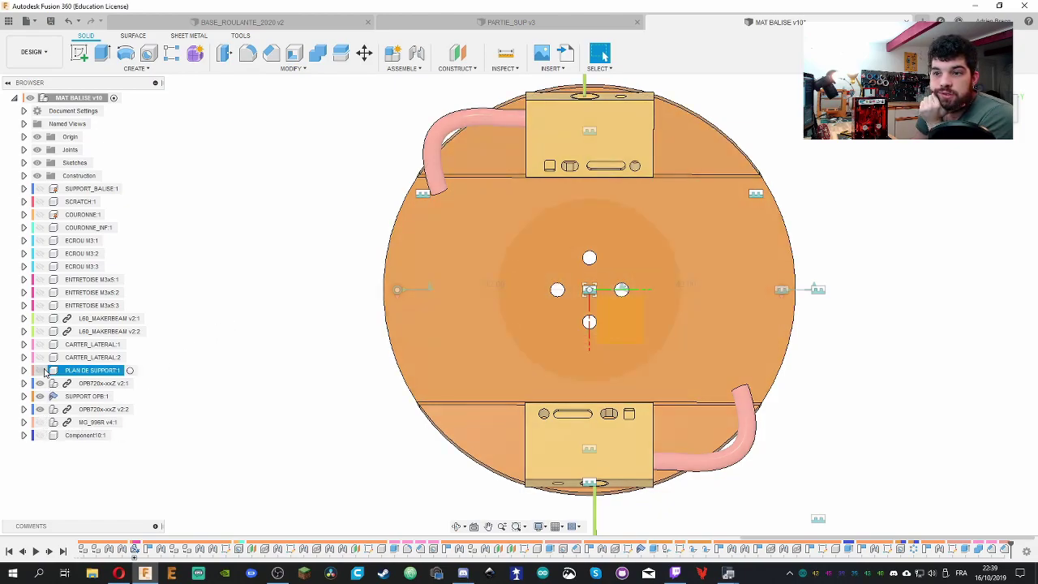
{"action": "key", "text": "Escape"}
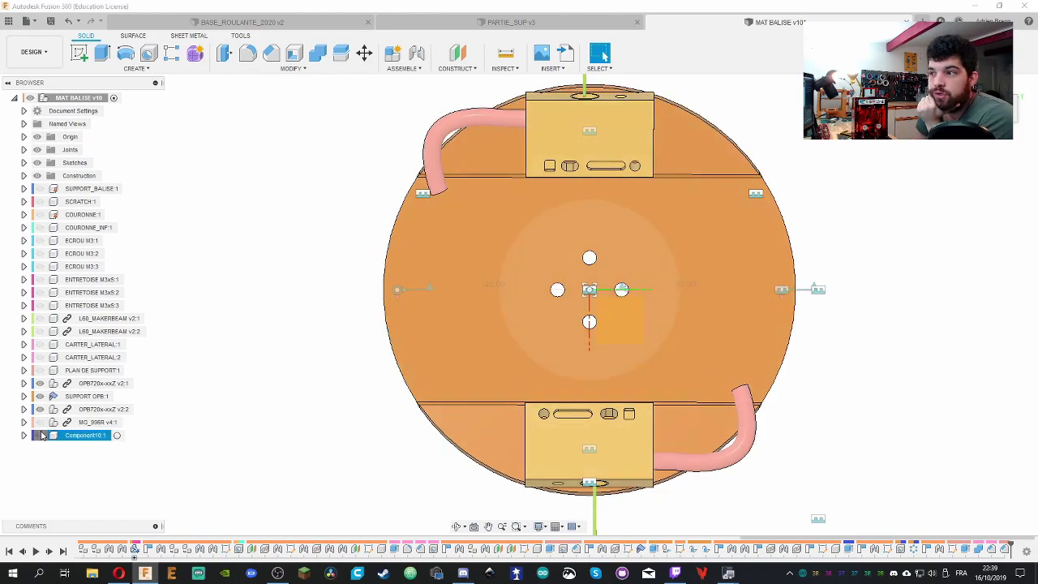
{"action": "left_click", "coordinate": [87, 436]}
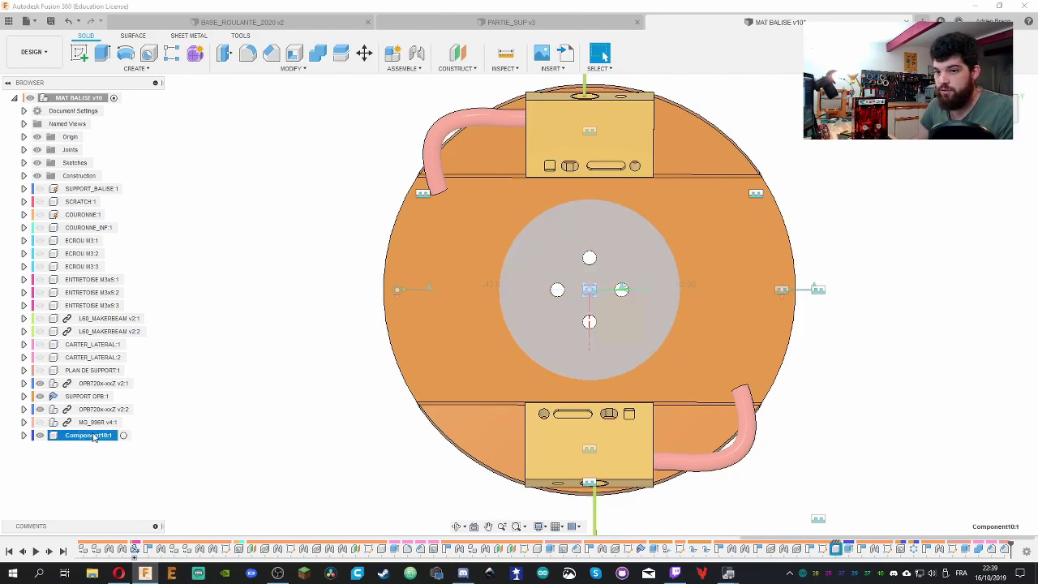
{"action": "double_click", "coordinate": [89, 436]}
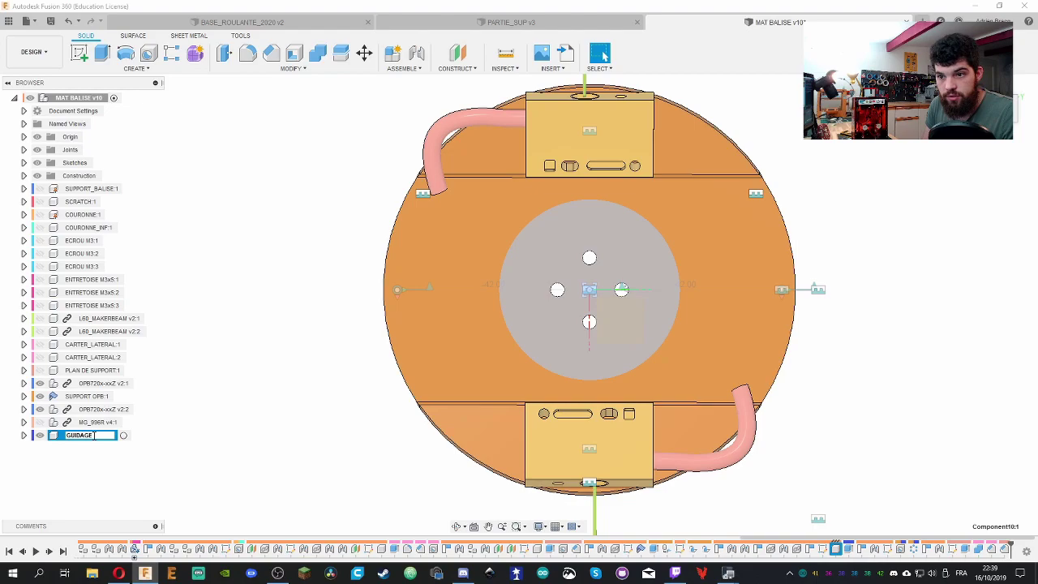
{"action": "type", "text": "GUIDAGE SUPPORT:1"}
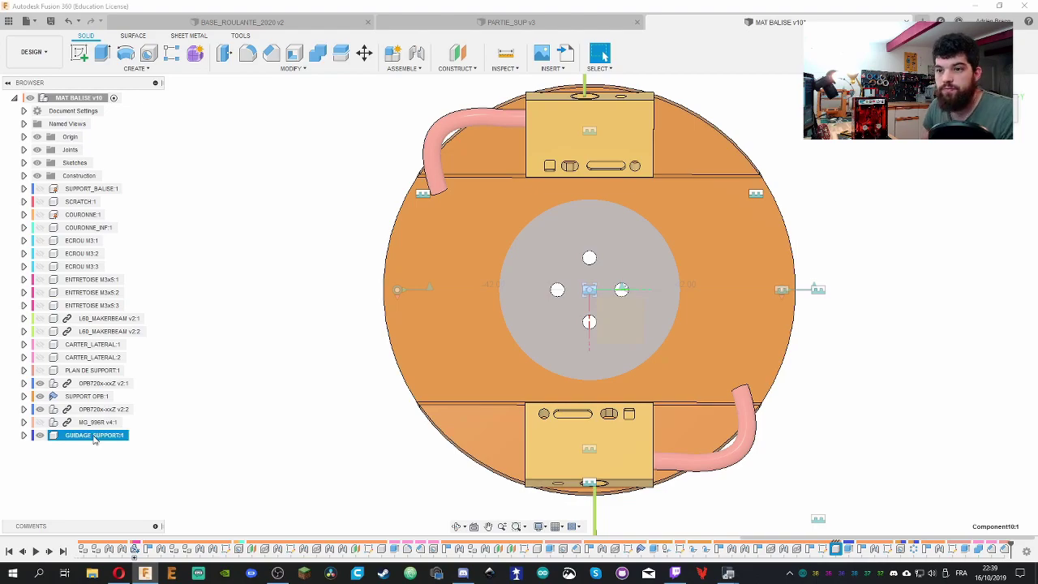
{"action": "key", "text": "Return"}
Measure the disc edge radius (19.75 mm) and a sensor box edge (27.94 mm)
{"action": "middle_click_drag", "start_coordinate": [310, 440], "coordinate": [317, 315], "text": "shift"}
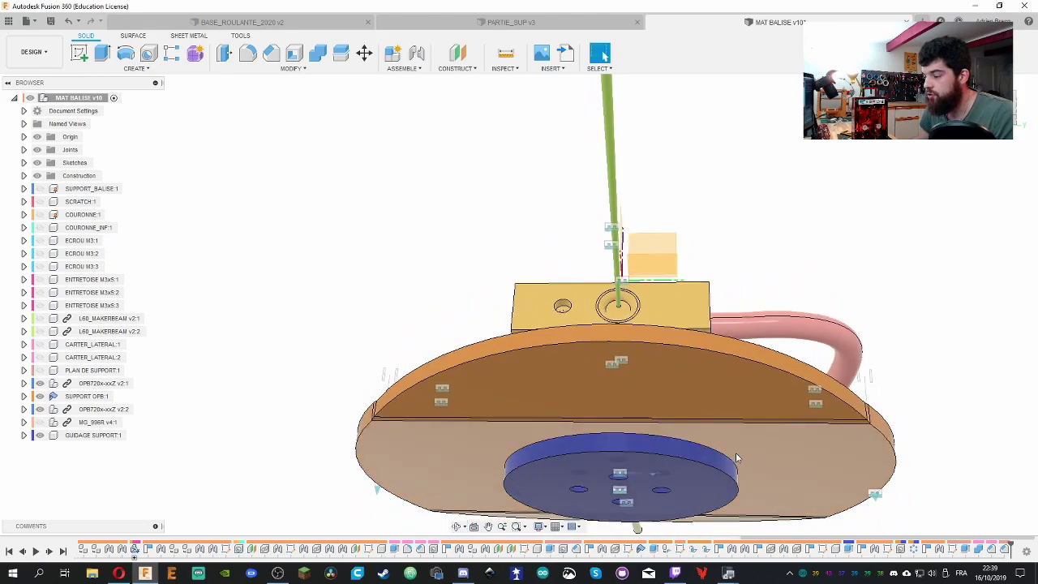
{"action": "key", "text": "i"}
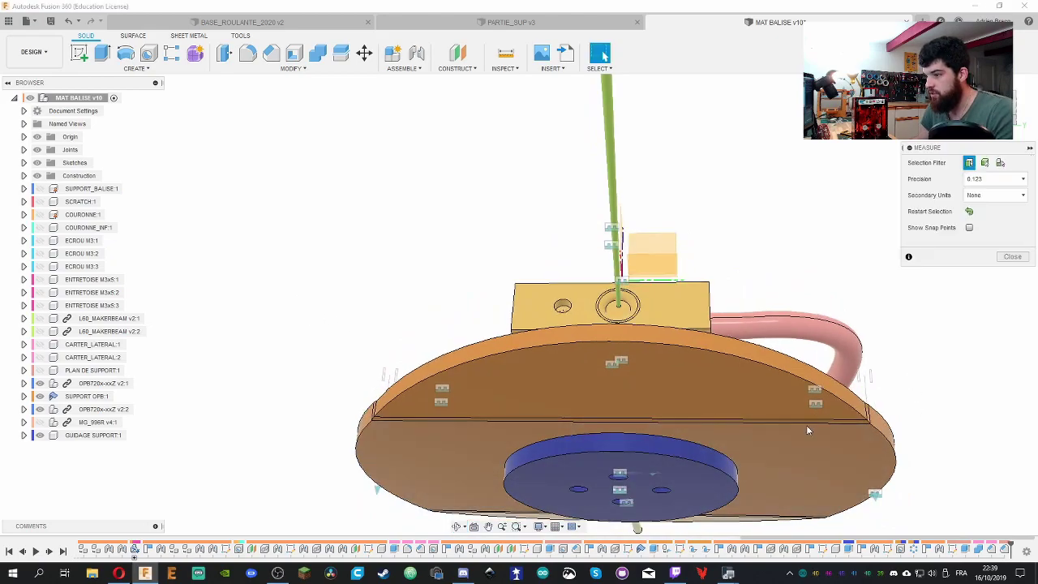
{"action": "left_click", "coordinate": [695, 465]}
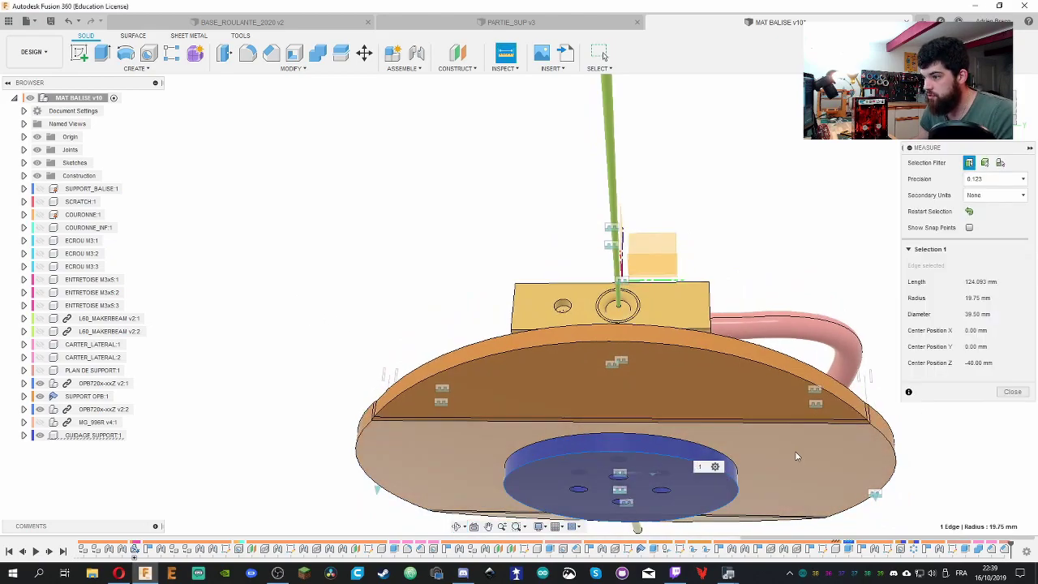
{"action": "left_click", "coordinate": [1012, 393]}
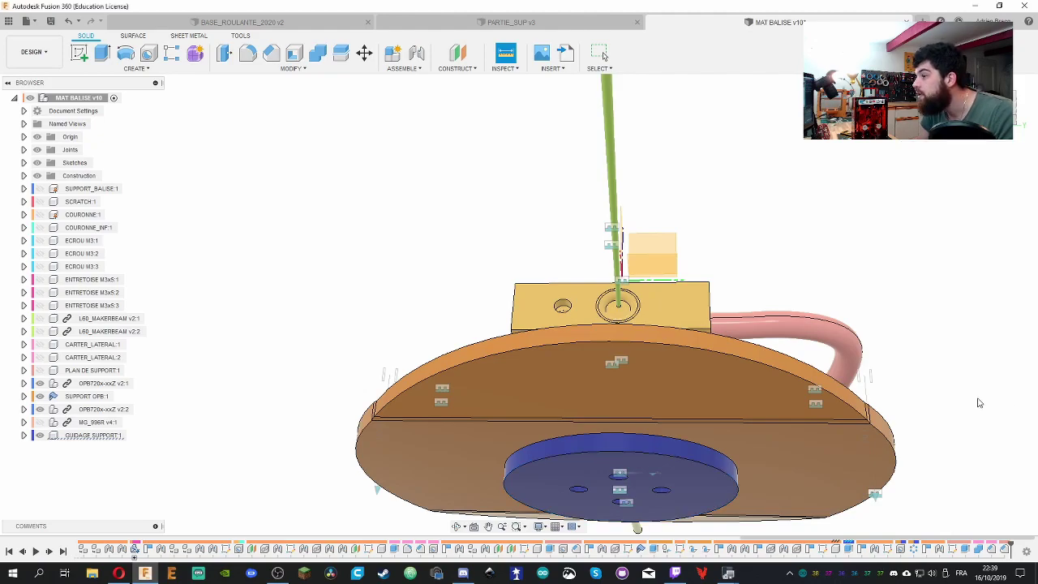
{"action": "middle_click_drag", "start_coordinate": [841, 234], "coordinate": [854, 271], "text": "shift"}
{"action": "key", "text": "i"}
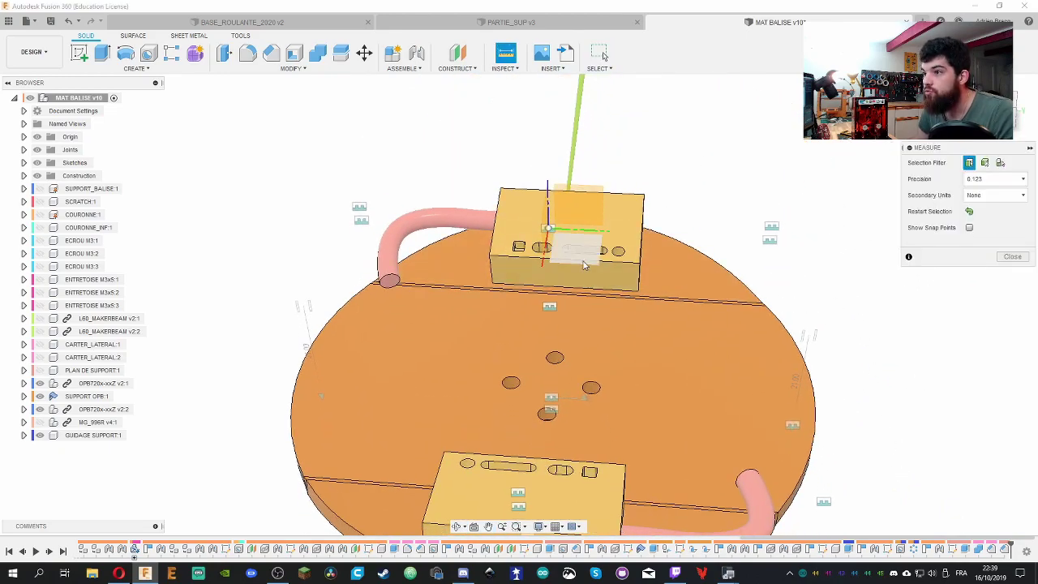
{"action": "left_click", "coordinate": [625, 266]}
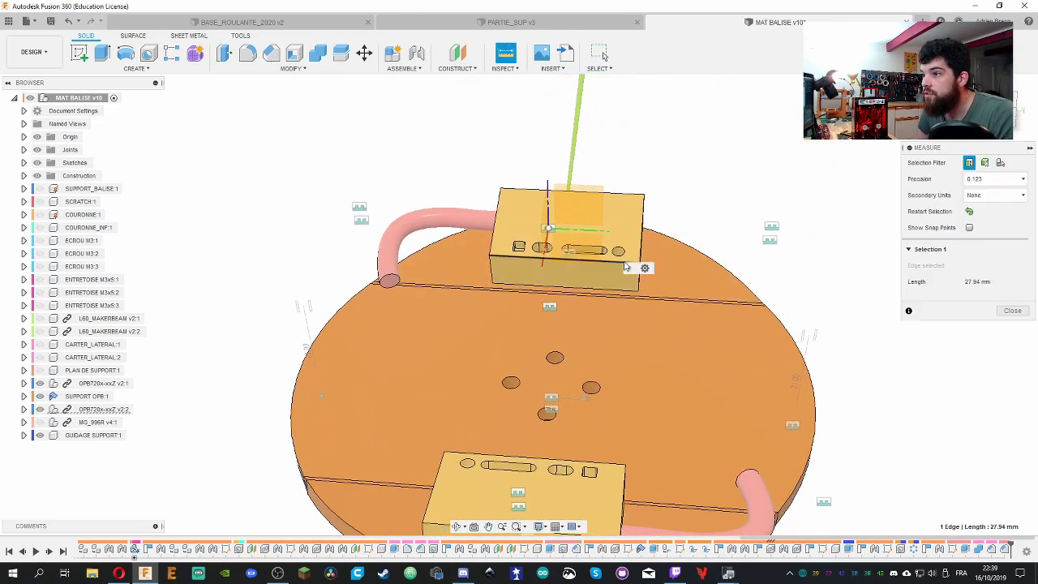
{"action": "left_click", "coordinate": [1013, 313]}
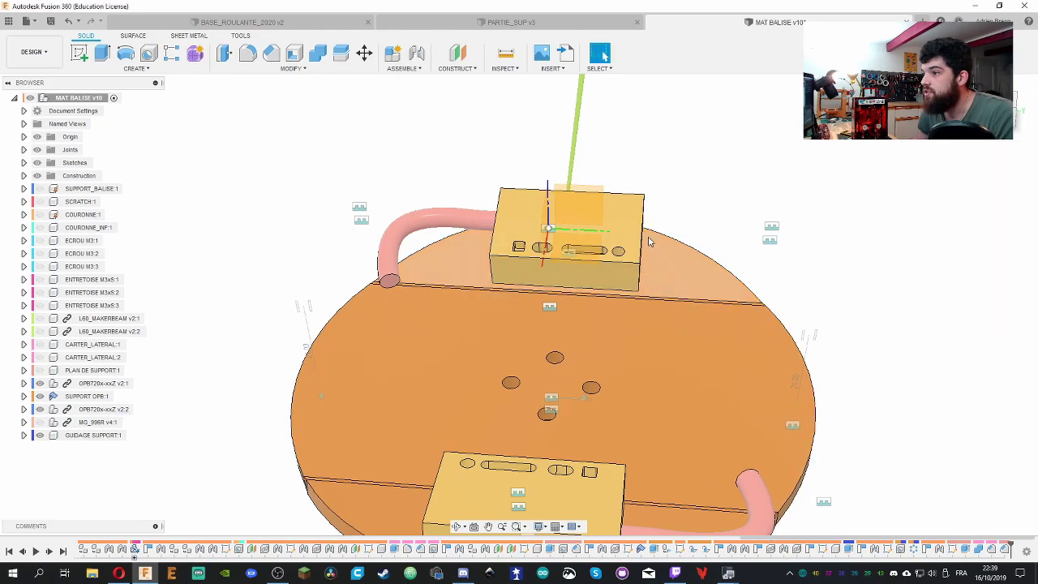
Start a new sketch on the disc's face
{"action": "middle_click_drag", "start_coordinate": [573, 281], "coordinate": [816, 372], "text": "shift"}
{"action": "left_click", "coordinate": [816, 372]}
{"action": "left_click", "coordinate": [80, 53]}
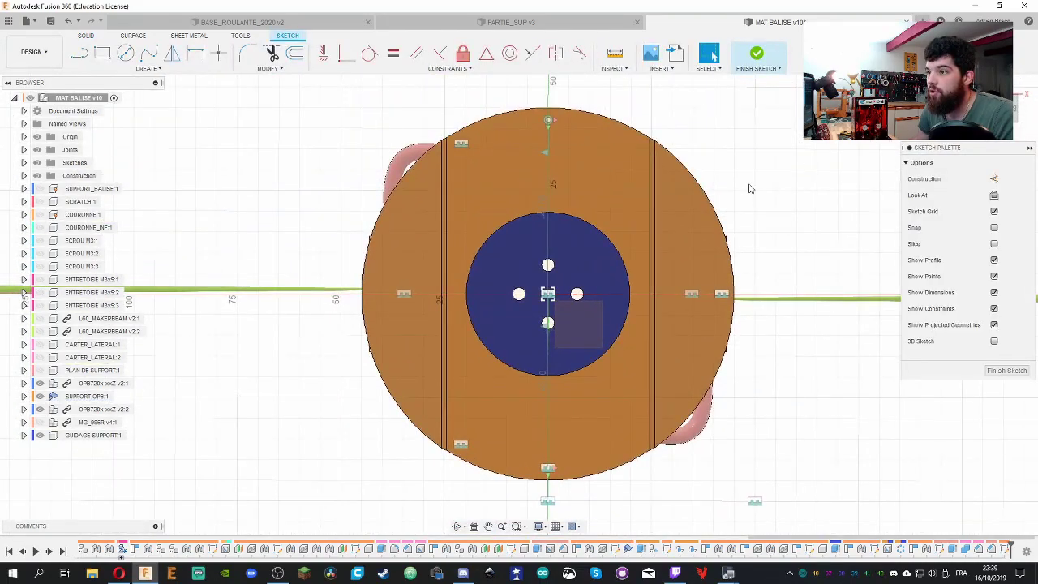
Delete the unwanted outer circle and top arc from the sketch
{"action": "key", "text": "l"}
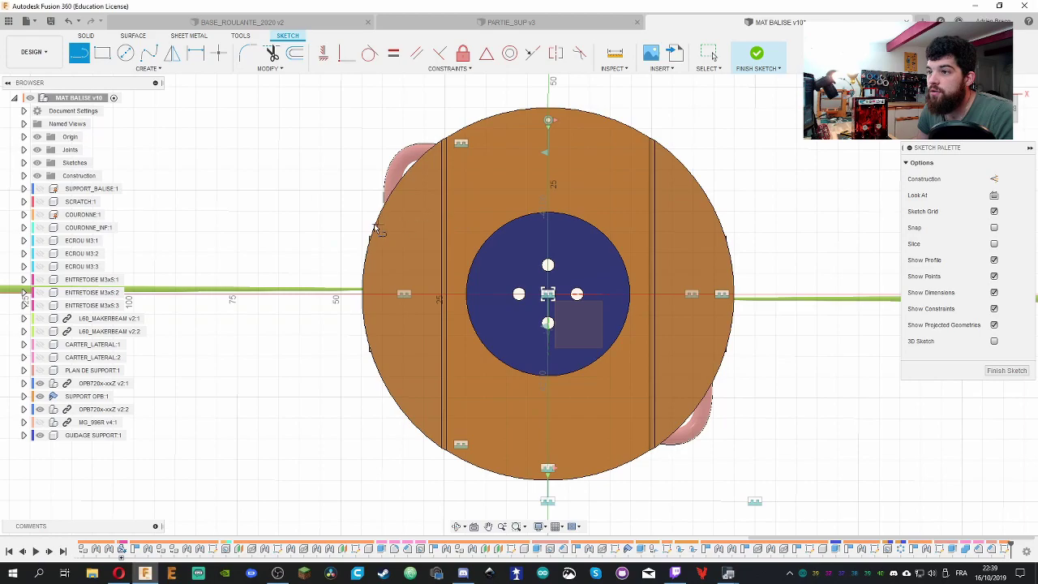
{"action": "key", "text": "c"}
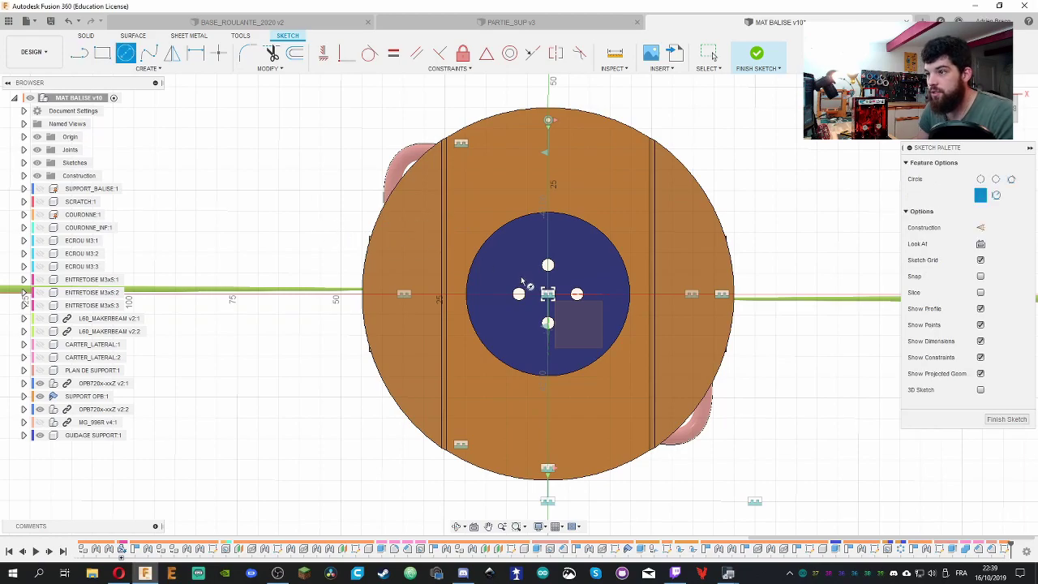
{"action": "left_click", "coordinate": [549, 295]}
{"action": "key", "text": "Escape"}
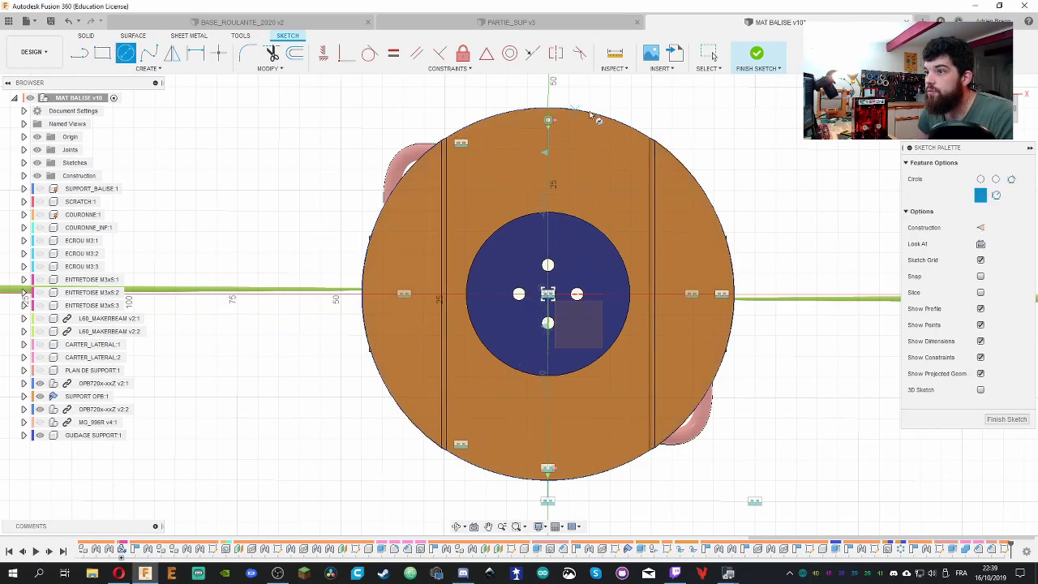
{"action": "key", "text": "Escape"}
{"action": "key", "text": "l"}
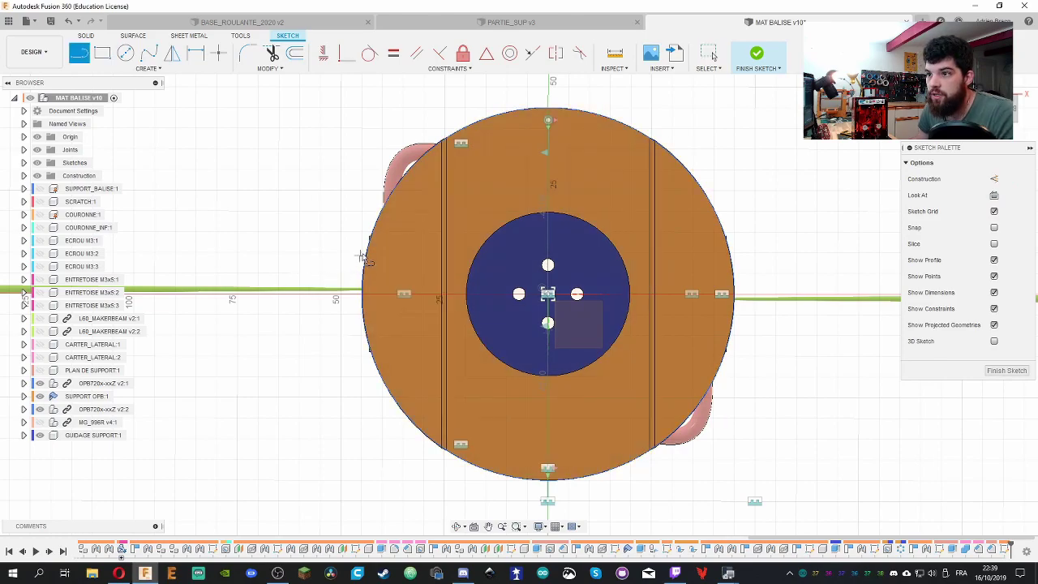
{"action": "key", "text": "Escape"}
{"action": "left_click", "coordinate": [518, 112]}
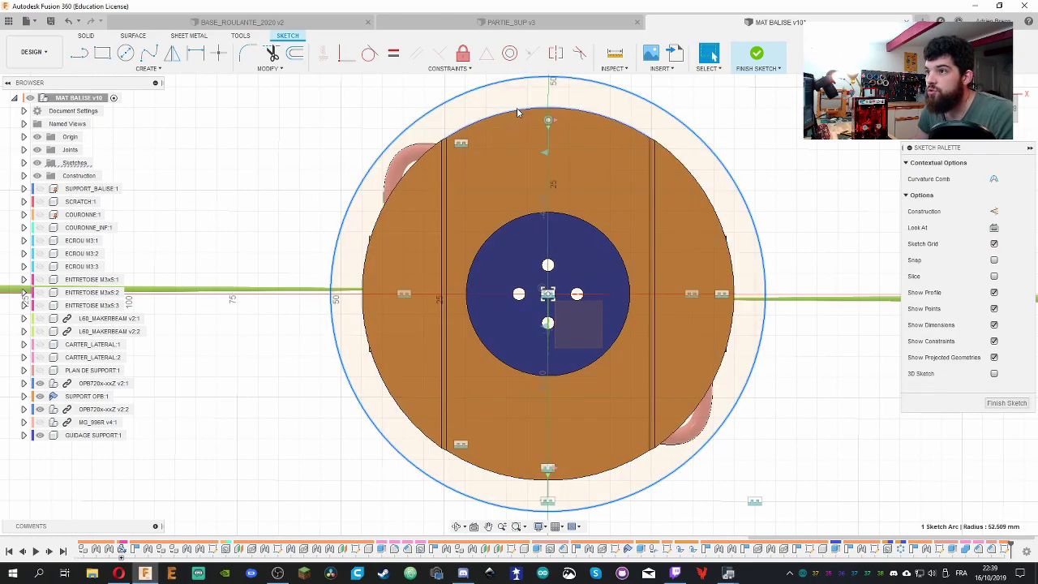
{"action": "left_click", "coordinate": [518, 114], "text": "shift"}
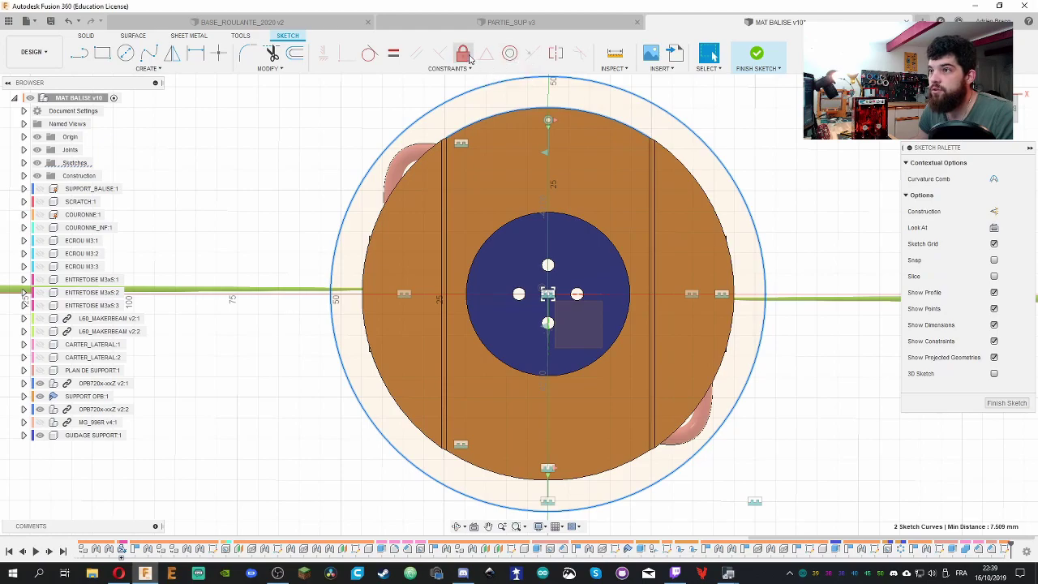
{"action": "key", "text": "Delete"}
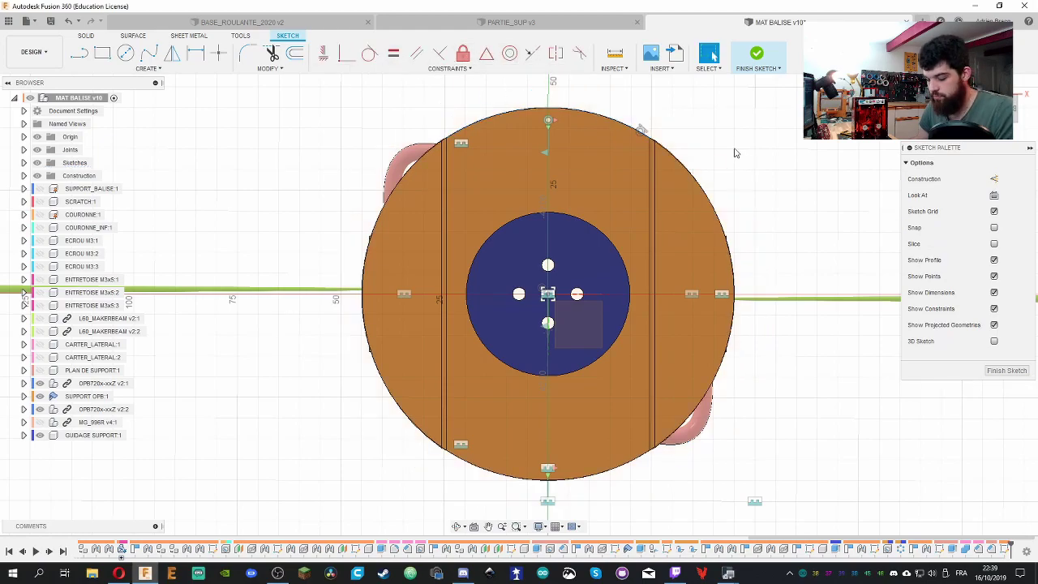
Draw two horizontal lines across the disc
{"action": "key", "text": "l"}
{"action": "left_click", "coordinate": [379, 216]}
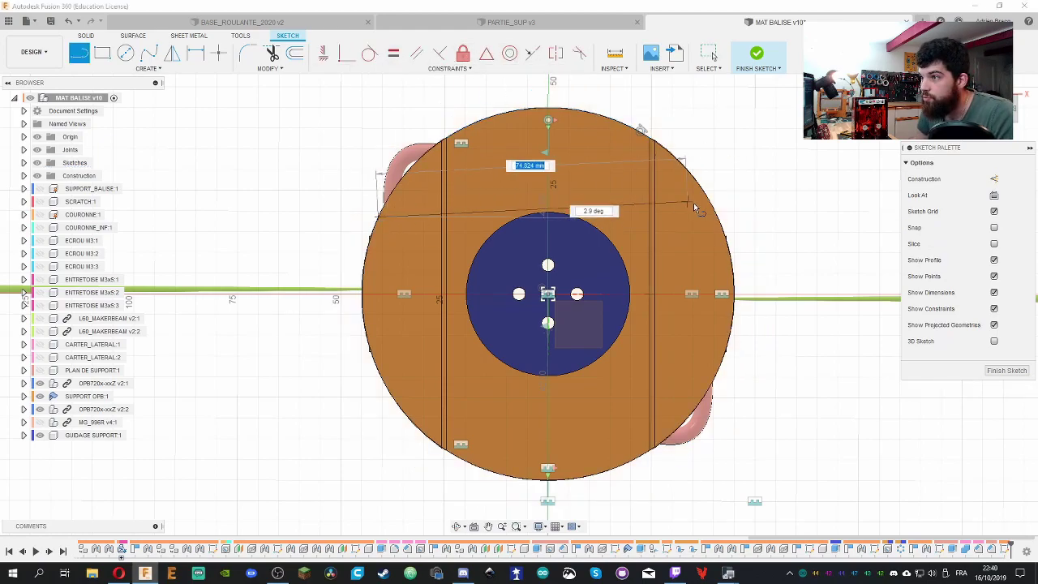
{"action": "left_click", "coordinate": [718, 215]}
{"action": "key", "text": "Escape"}
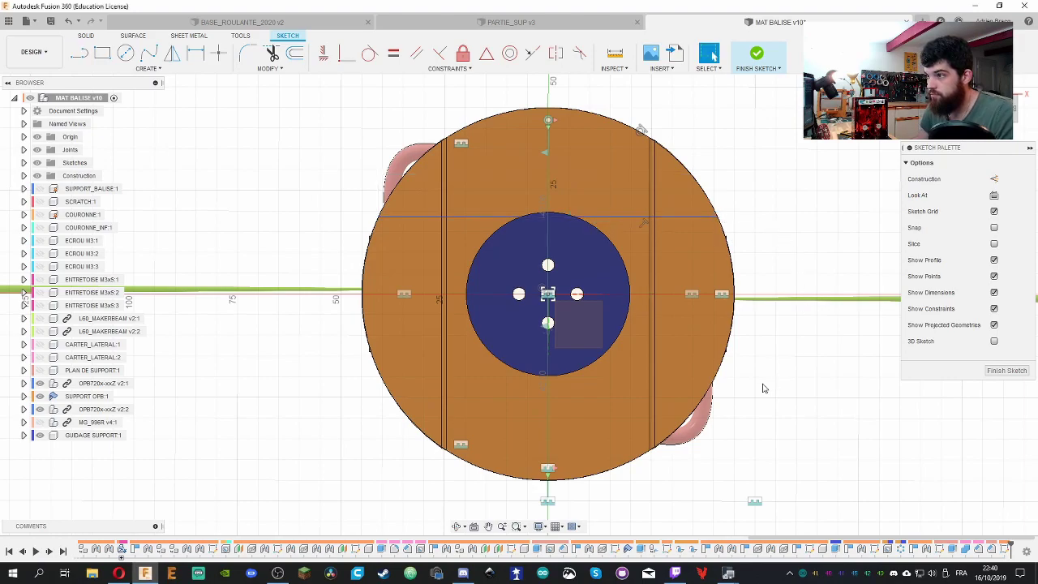
{"action": "key", "text": "l"}
{"action": "left_click", "coordinate": [718, 375]}
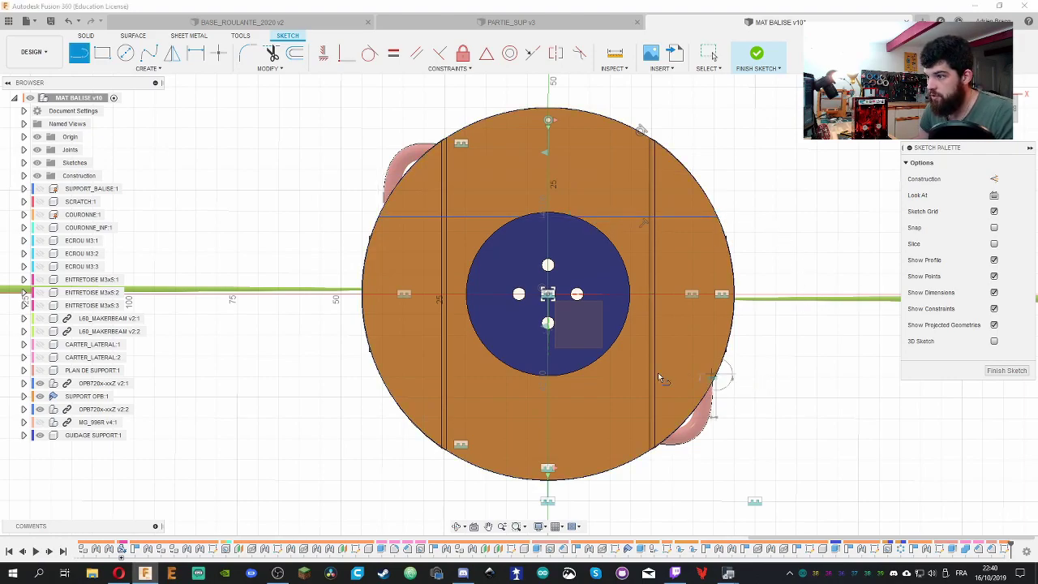
{"action": "left_click", "coordinate": [378, 374]}
{"action": "key", "text": "Escape"}
Make the two lines equal in length and drag the top line upward
{"action": "left_click", "coordinate": [396, 375]}
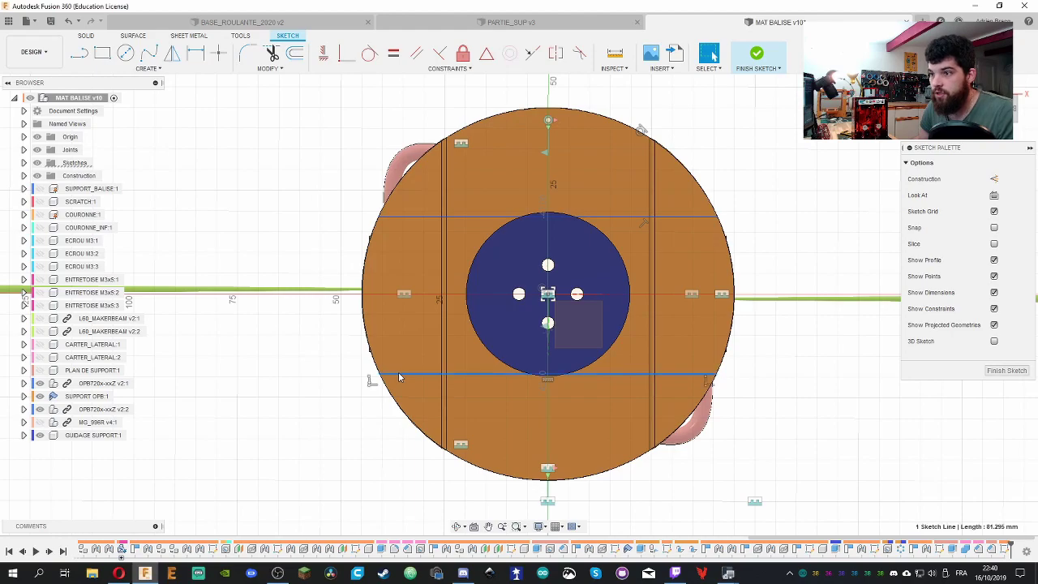
{"action": "left_click", "coordinate": [410, 215], "text": "shift"}
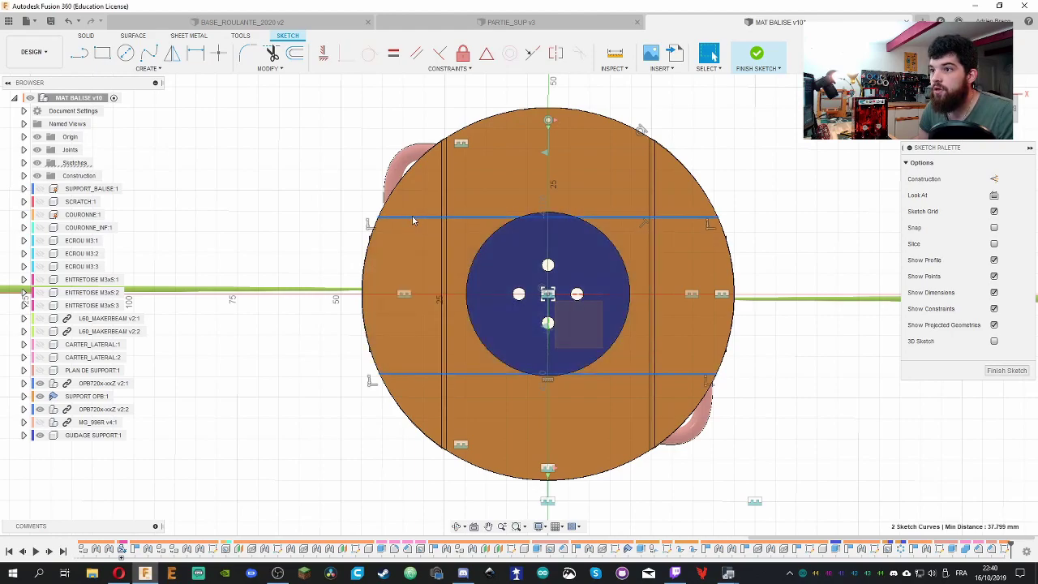
{"action": "left_click", "coordinate": [393, 53]}
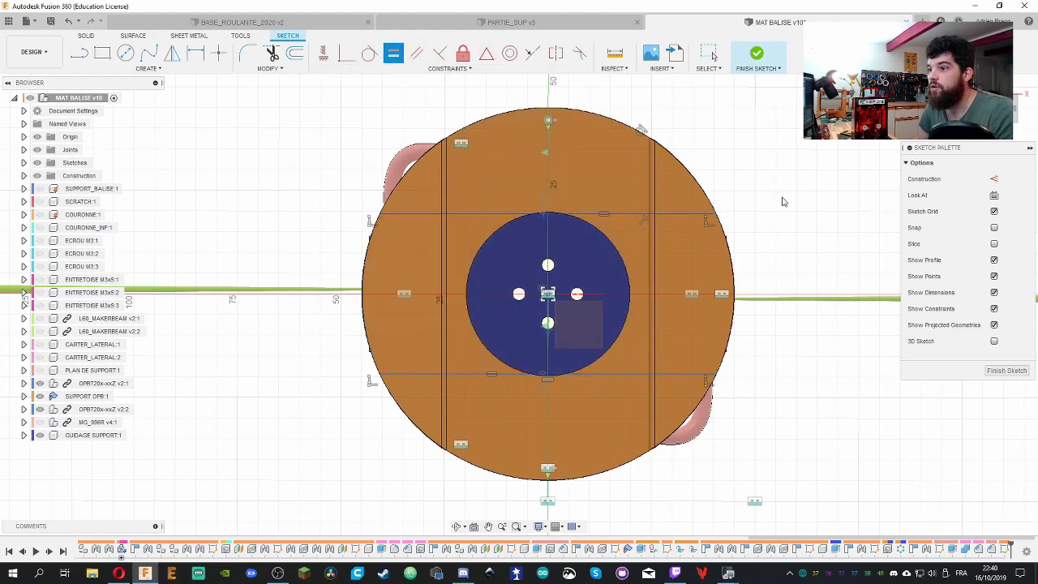
{"action": "left_click", "coordinate": [621, 216]}
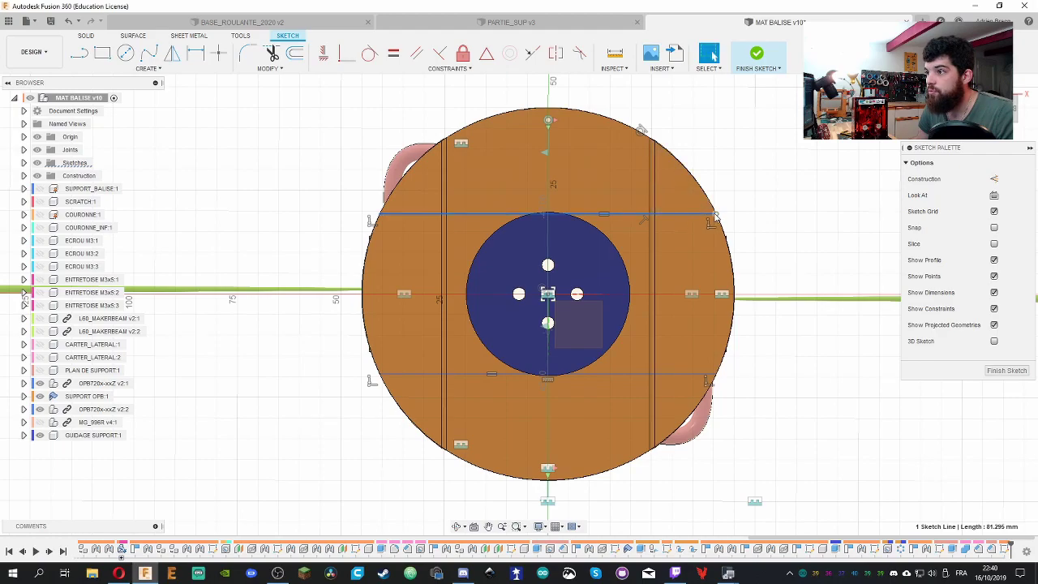
{"action": "left_click_drag", "start_coordinate": [713, 217], "coordinate": [711, 199]}
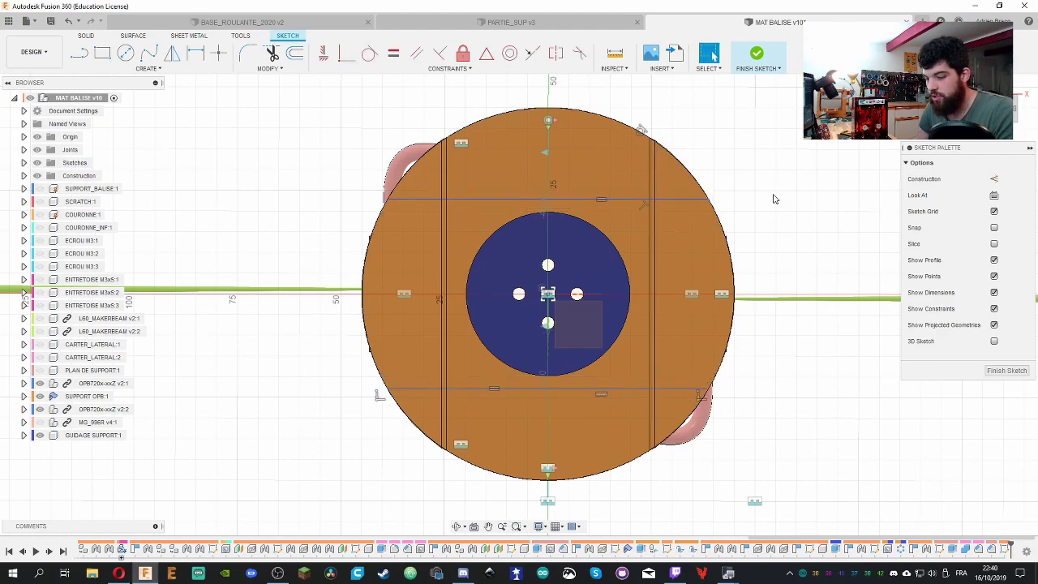
Try dimensioning the gap between the lines, cancelling the over-constraint warning
{"action": "key", "text": "d"}
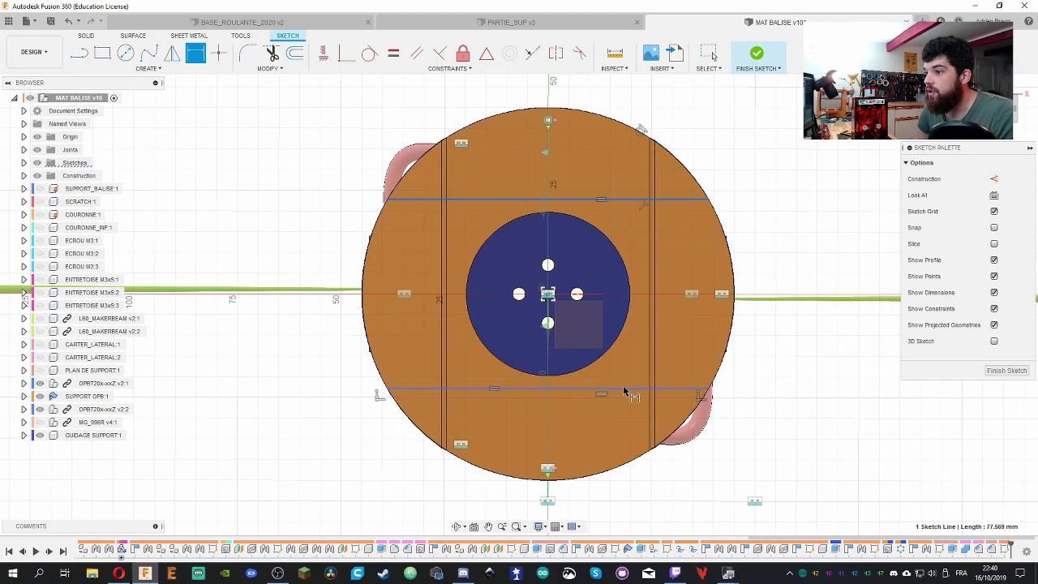
{"action": "left_click", "coordinate": [623, 391]}
{"action": "left_click", "coordinate": [771, 251]}
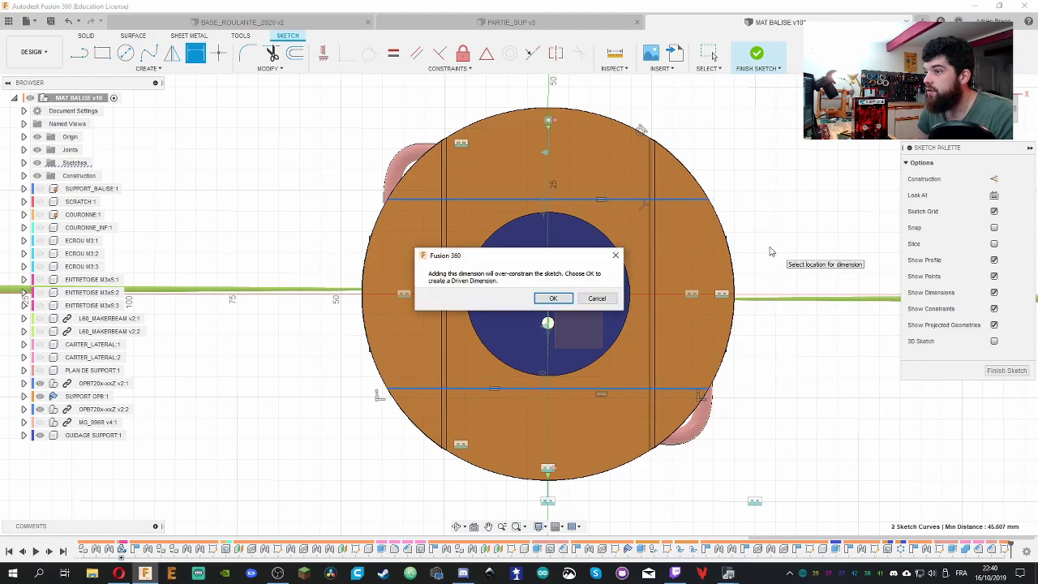
{"action": "left_click", "coordinate": [597, 299]}
{"action": "key", "text": "Escape"}
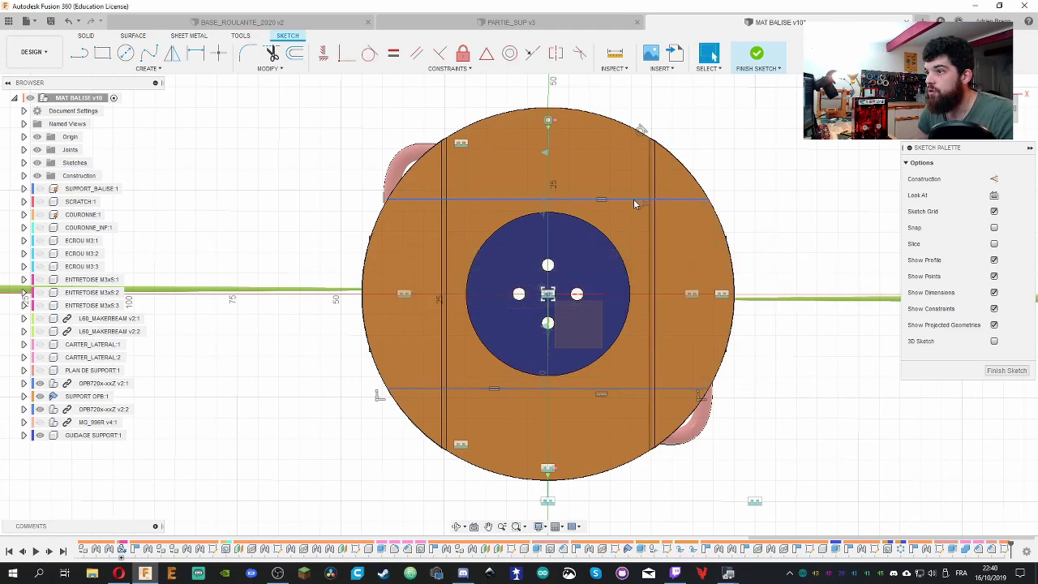
{"action": "left_click", "coordinate": [323, 54]}
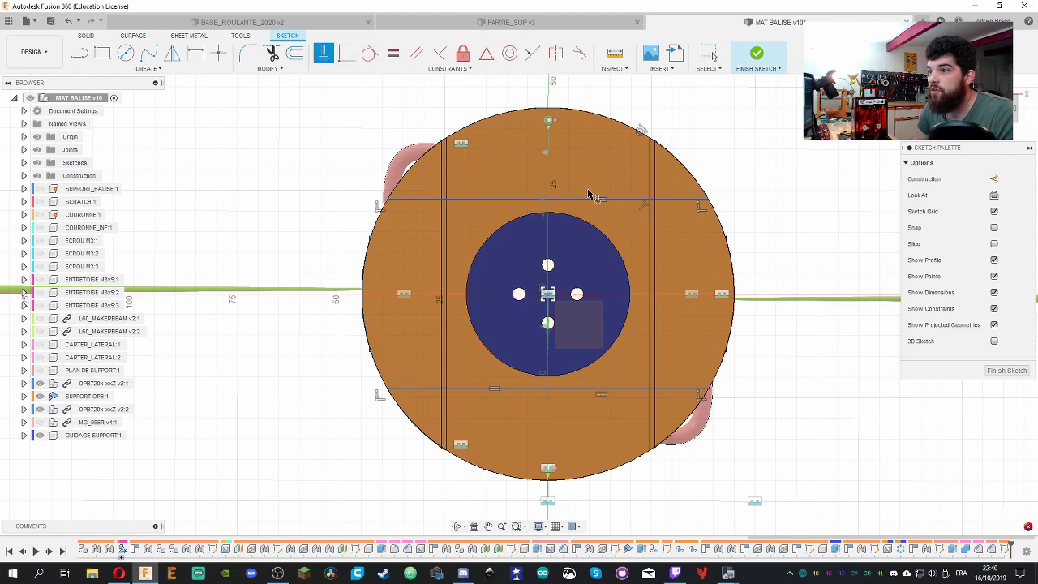
{"action": "key", "text": "Escape"}
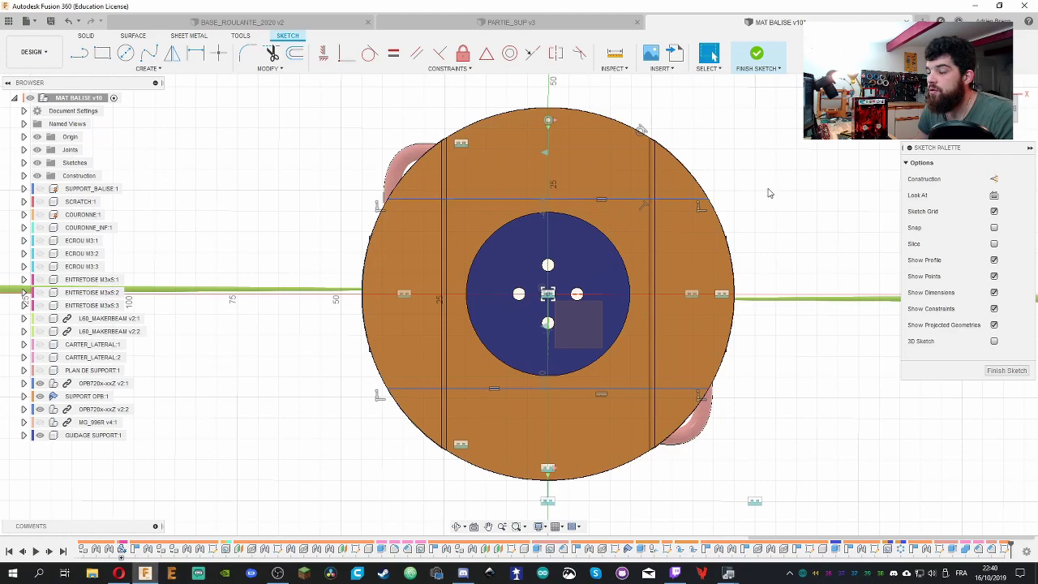
Delete both horizontal lines from the sketch
{"action": "key", "text": "r"}
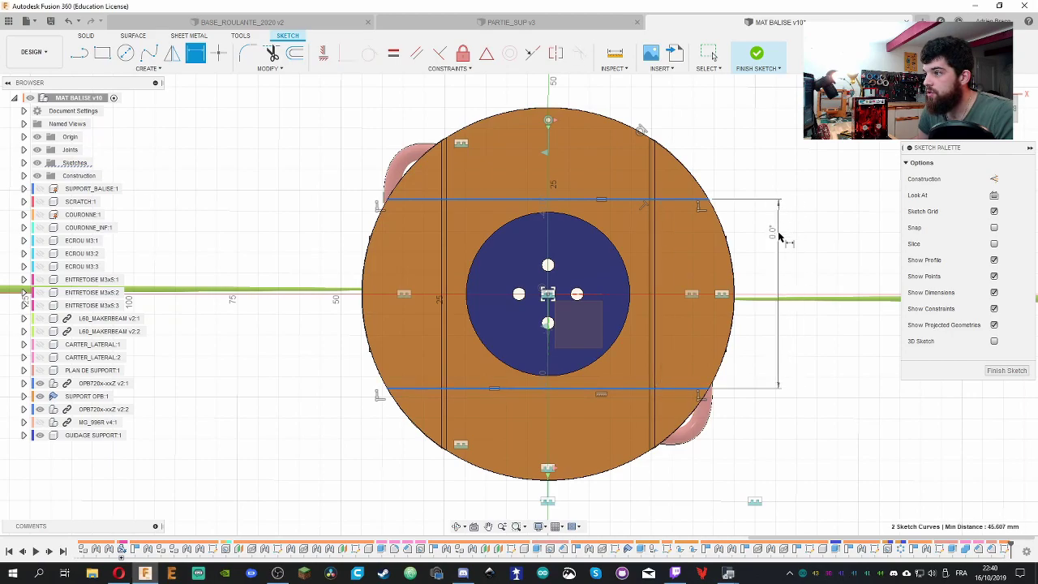
{"action": "key", "text": "Escape"}
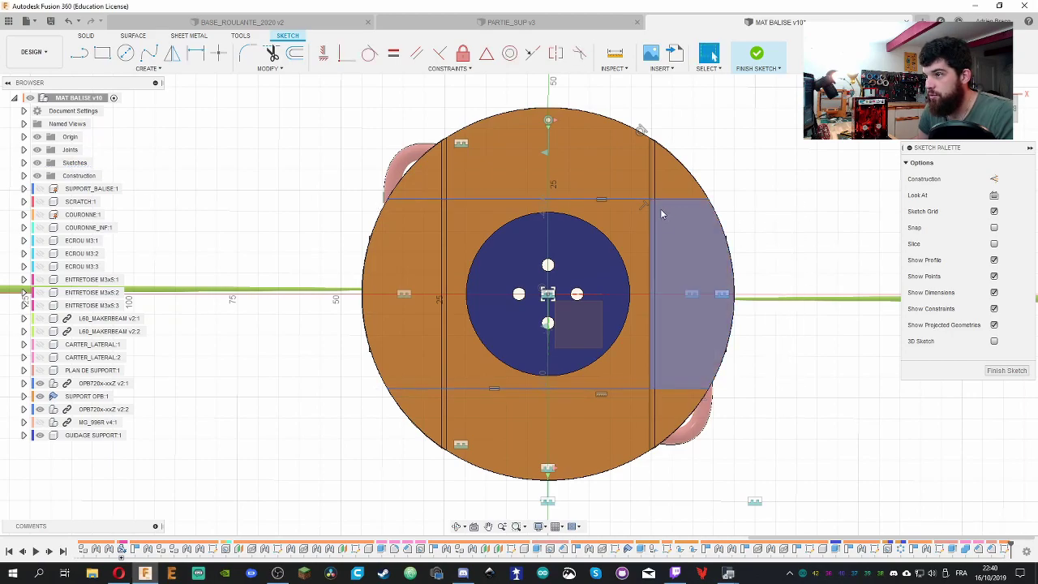
{"action": "left_click", "coordinate": [633, 199]}
{"action": "key", "text": "Delete"}
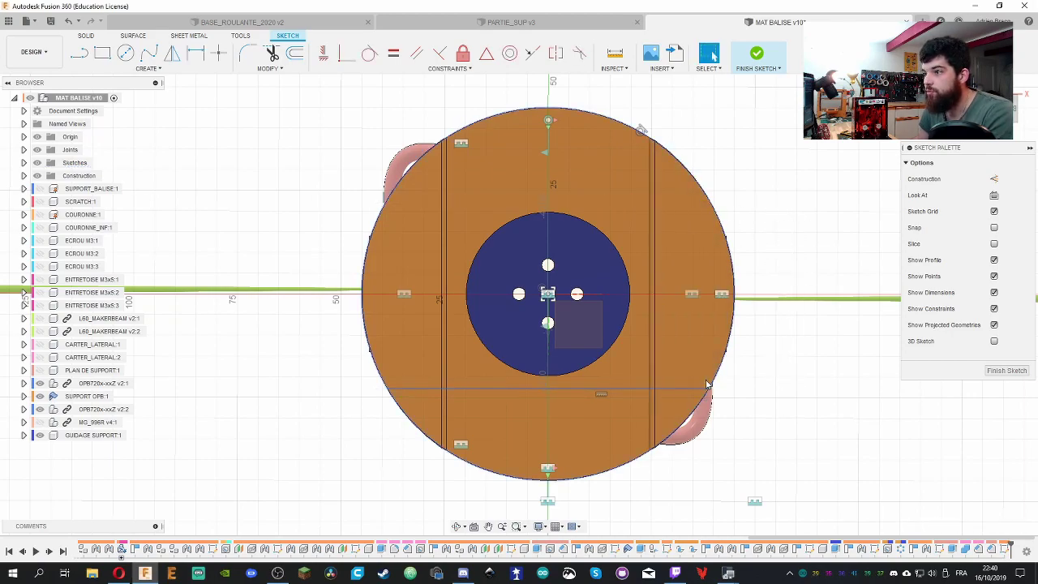
{"action": "left_click", "coordinate": [687, 390]}
{"action": "key", "text": "Delete"}
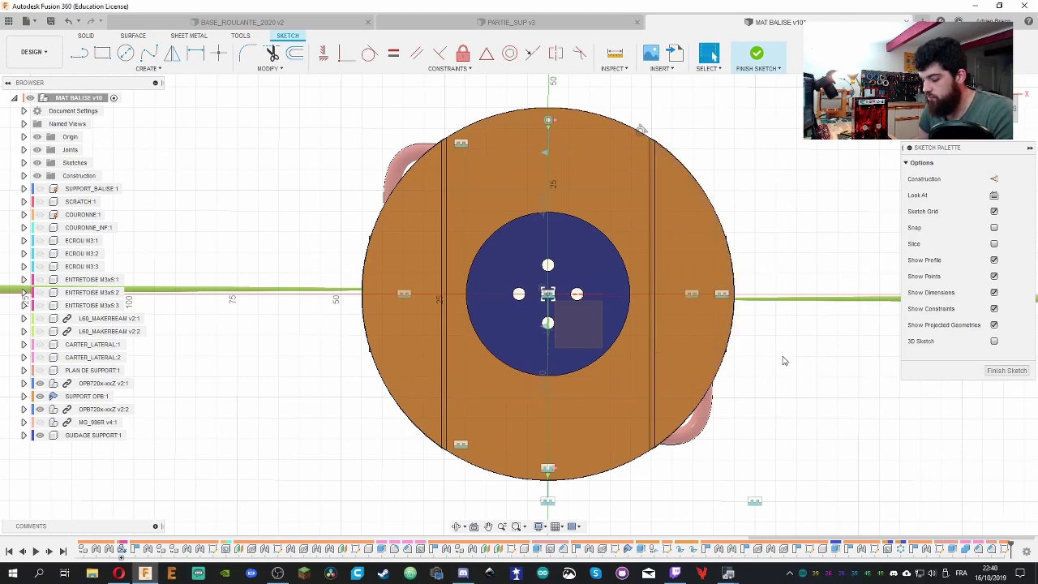
Draw two horizontal lines across the disc, one above and one below its centre
{"action": "key", "text": "l"}
{"action": "left_click", "coordinate": [320, 217]}
{"action": "left_click", "coordinate": [815, 217]}
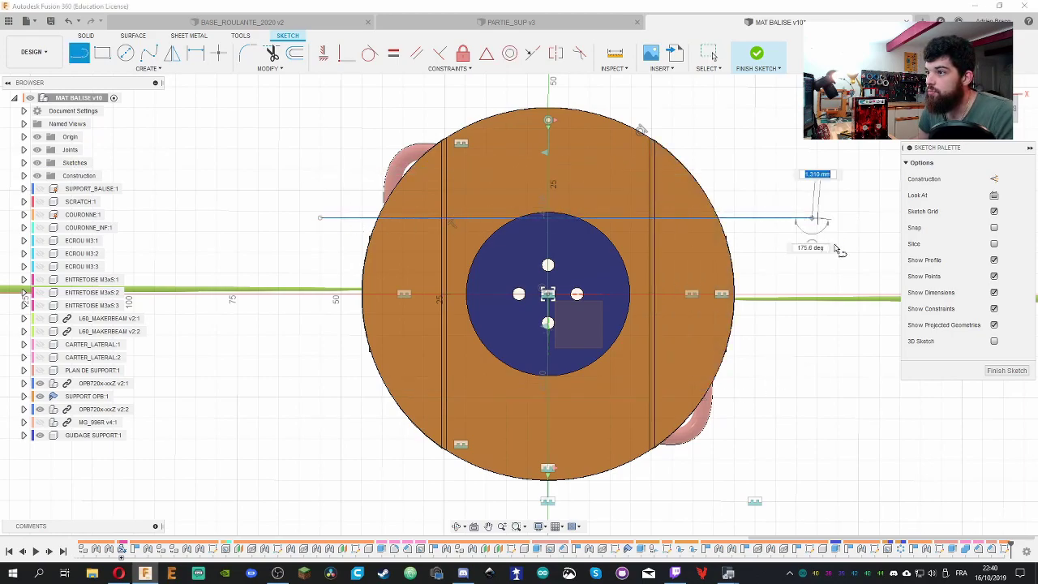
{"action": "key", "text": "Escape"}
{"action": "left_click", "coordinate": [801, 406]}
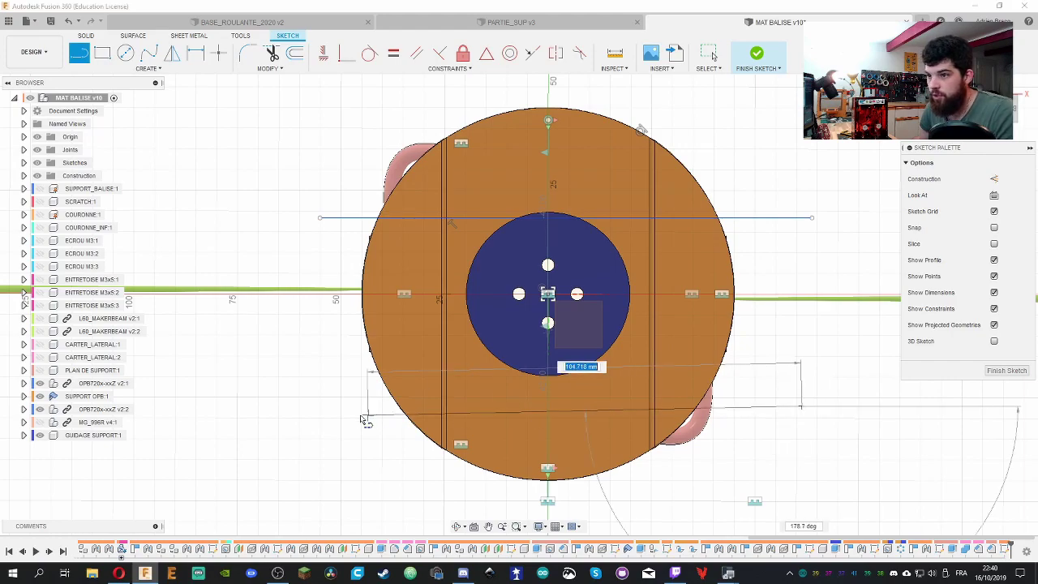
{"action": "left_click", "coordinate": [326, 405]}
{"action": "key", "text": "Escape"}
Dimension the spacing between the two horizontal lines as 40 mm
{"action": "key", "text": "d"}
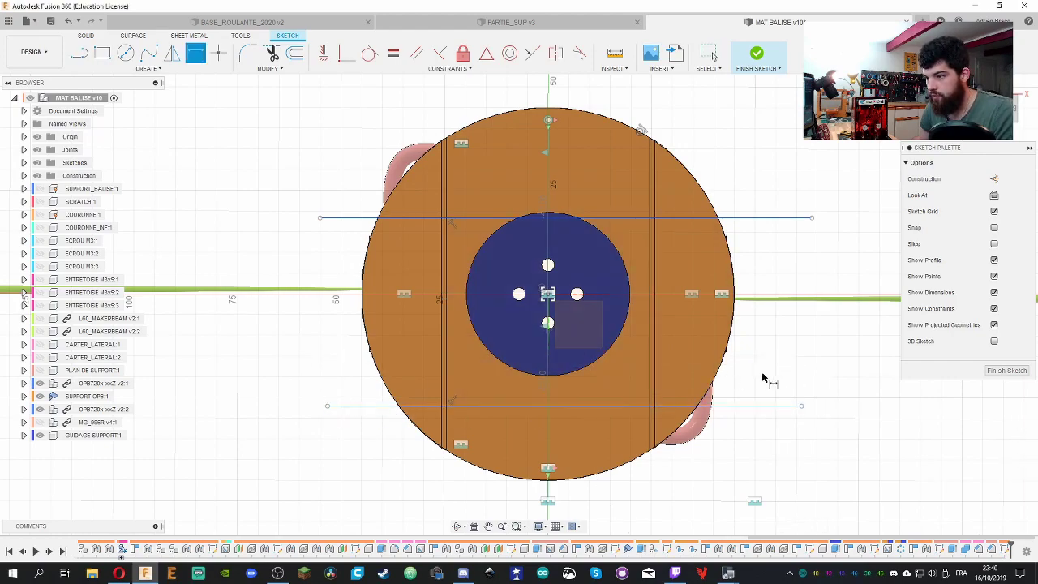
{"action": "left_click", "coordinate": [746, 406]}
{"action": "left_click", "coordinate": [761, 218]}
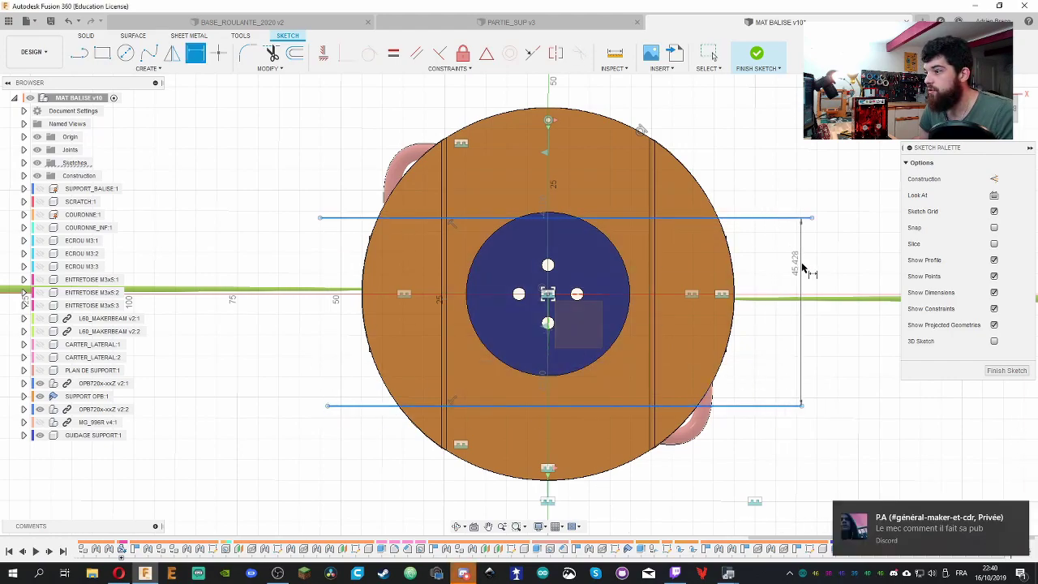
{"action": "left_click", "coordinate": [849, 265]}
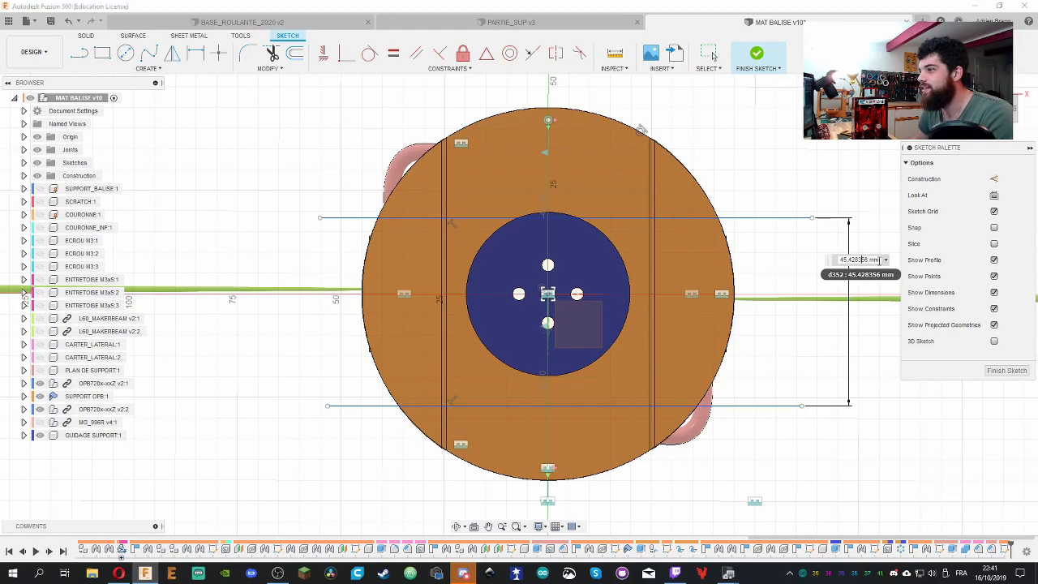
{"action": "left_click_drag", "start_coordinate": [878, 259], "coordinate": [805, 263]}
{"action": "type", "text": "40"}
{"action": "key", "text": "Return"}
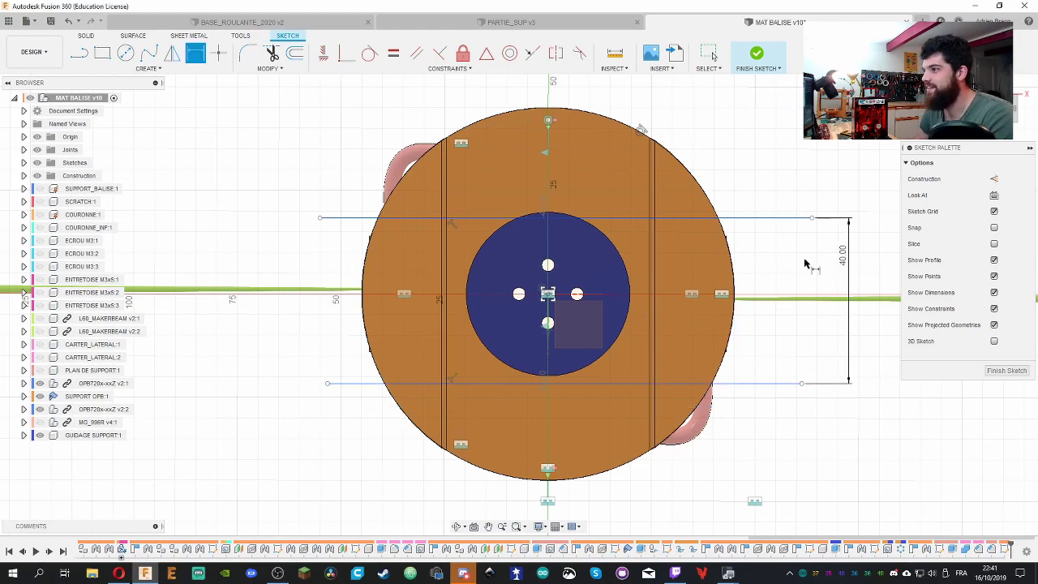
Dismiss all pending notifications, including Twitch, Fête de la science and Opera
{"action": "left_click", "coordinate": [1019, 574]}
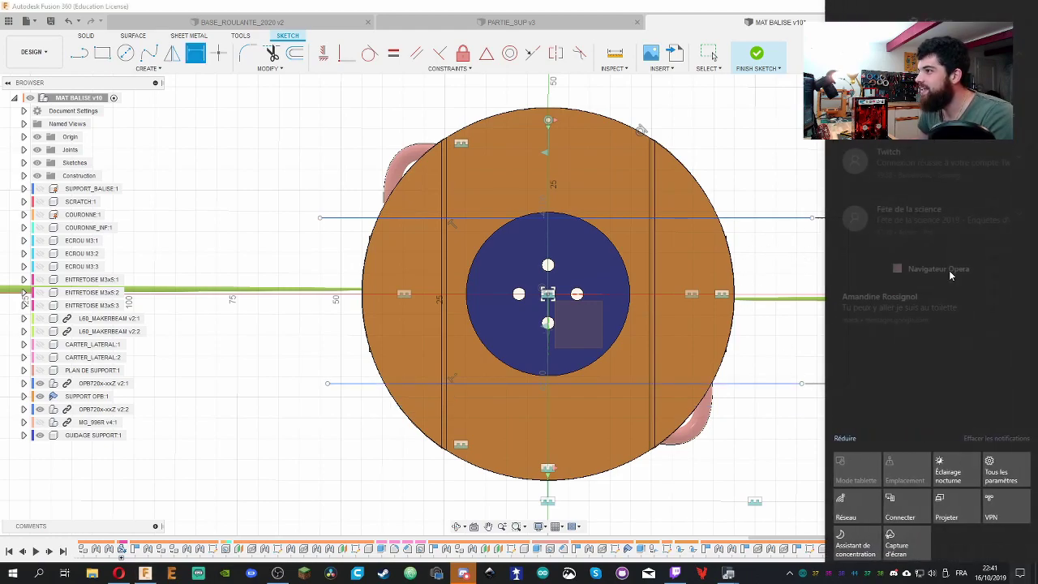
{"action": "left_click", "coordinate": [1019, 44]}
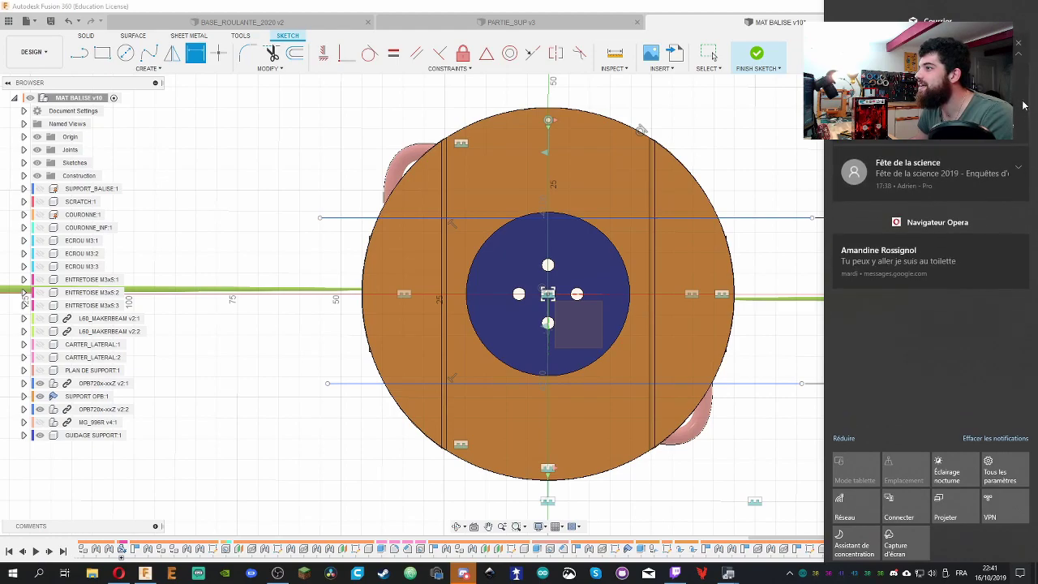
{"action": "left_click", "coordinate": [1018, 46]}
{"action": "left_click", "coordinate": [1018, 47]}
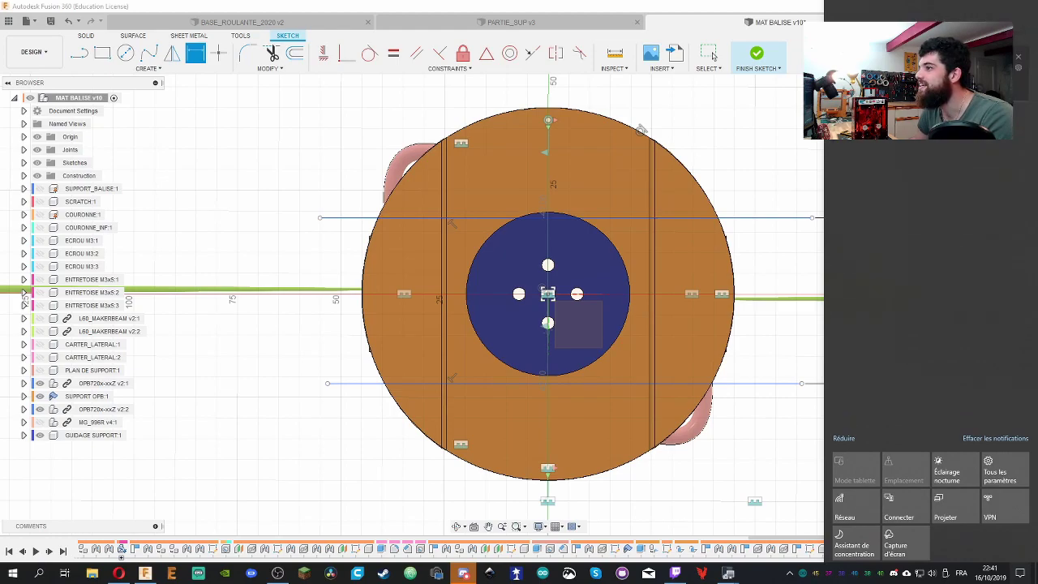
{"action": "left_click", "coordinate": [1017, 45]}
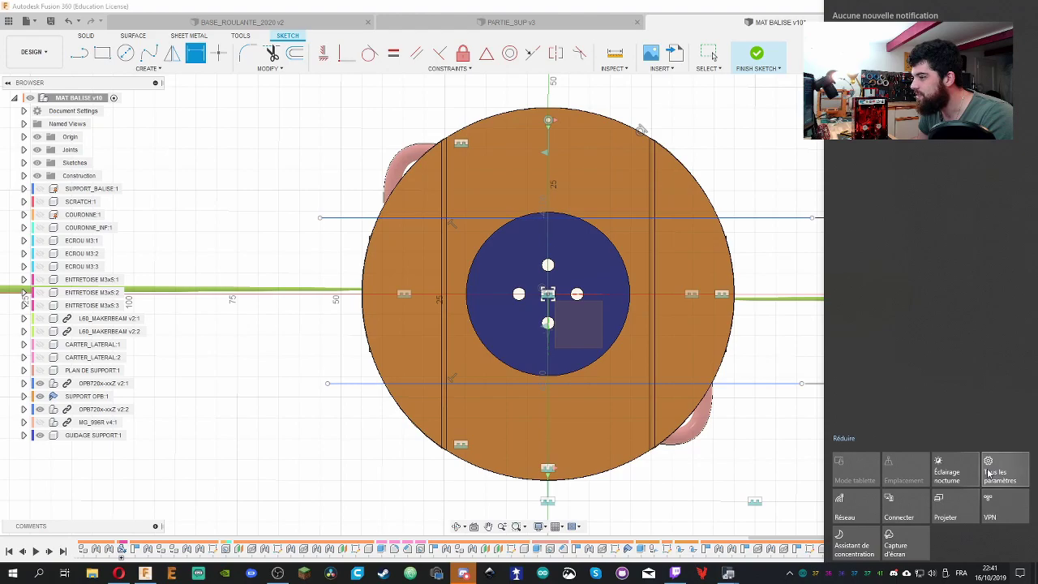
Reopen the notification center and launch Windows Settings via Tous les paramètres
{"action": "left_click", "coordinate": [1015, 577]}
{"action": "right_click", "coordinate": [1015, 577]}
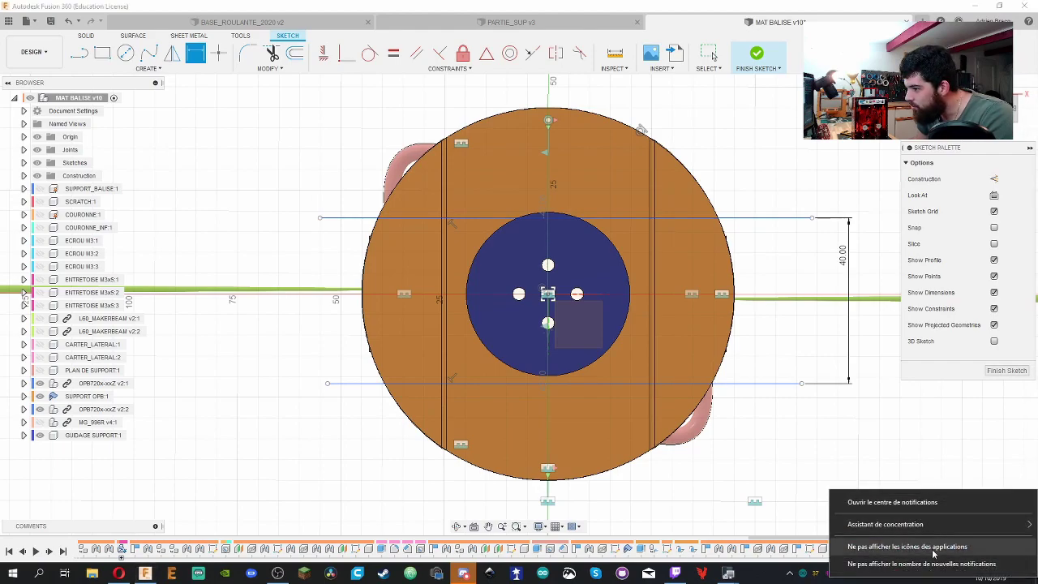
{"action": "left_click", "coordinate": [911, 502]}
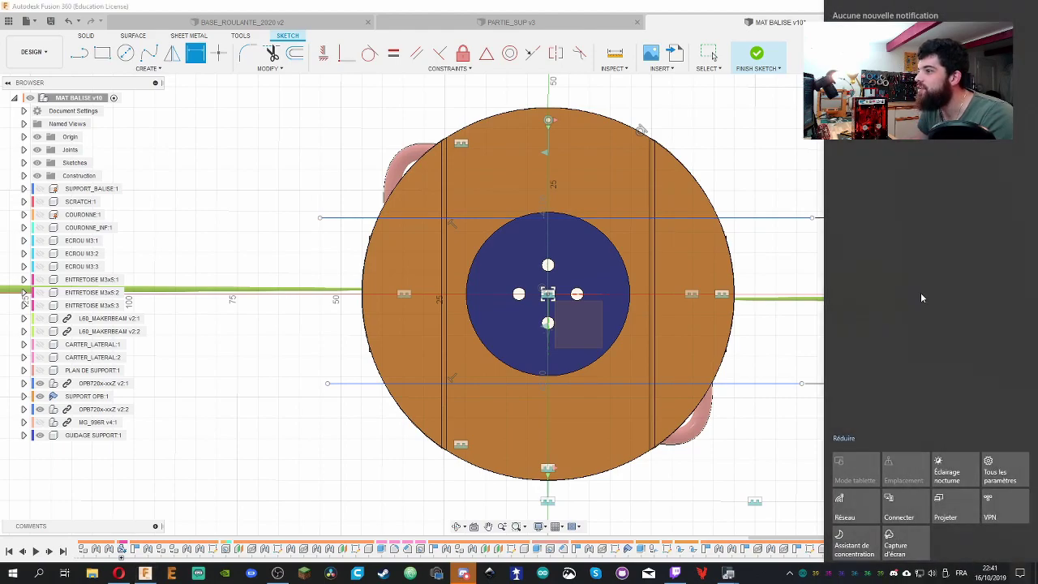
{"action": "left_click", "coordinate": [999, 471]}
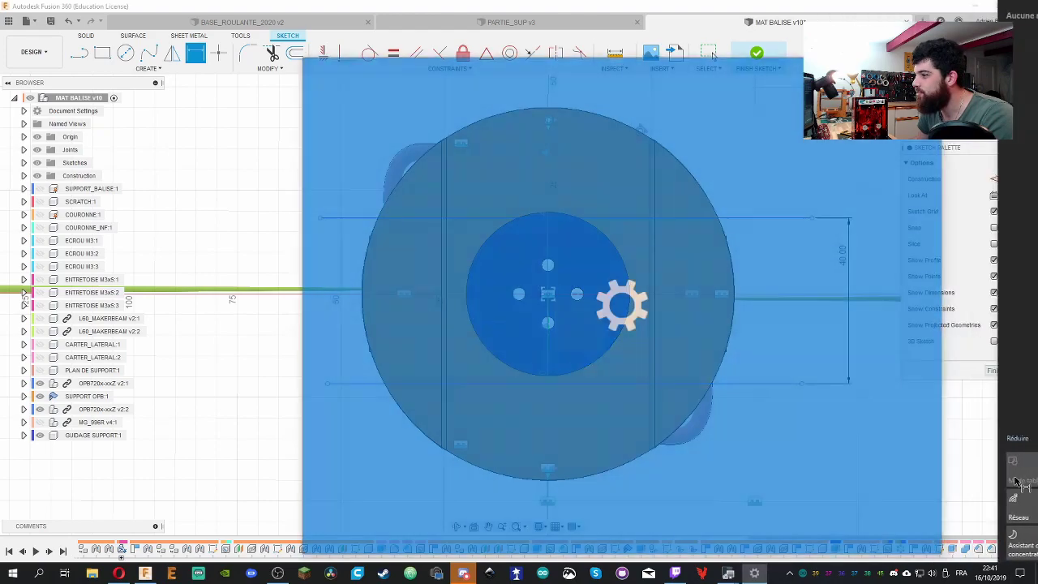
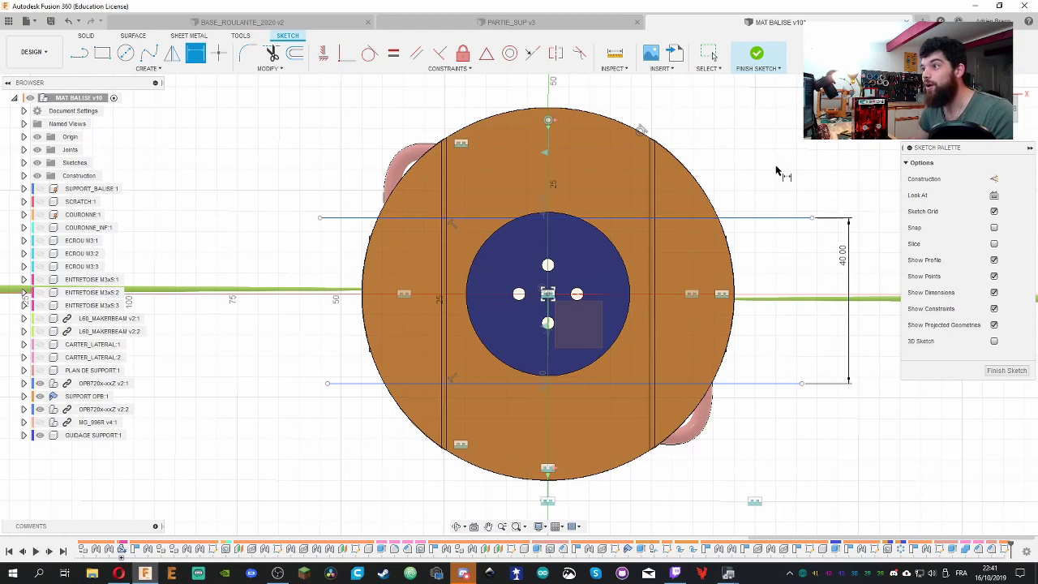
Snap the ends of both horizontal sketch lines onto the disc's outer circle
{"action": "key", "text": "Escape"}
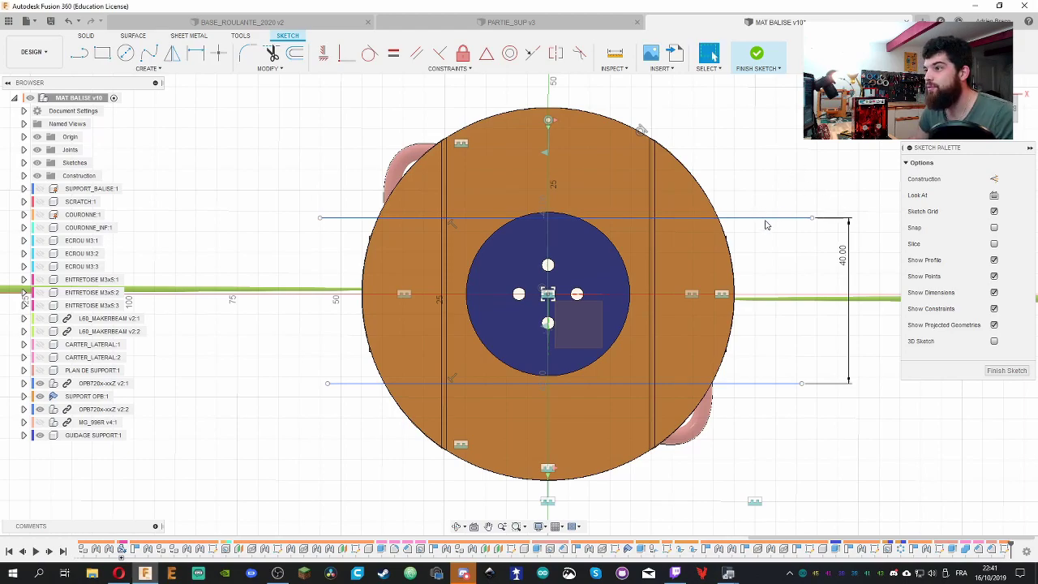
{"action": "left_click_drag", "start_coordinate": [765, 220], "coordinate": [714, 212]}
{"action": "left_click", "coordinate": [825, 181]}
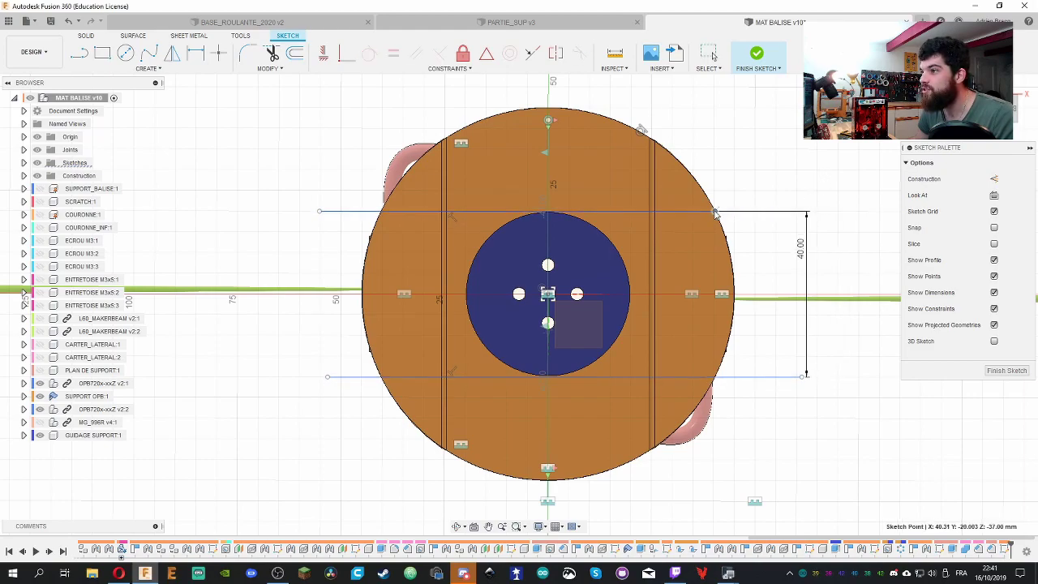
{"action": "left_click_drag", "start_coordinate": [802, 377], "coordinate": [715, 375]}
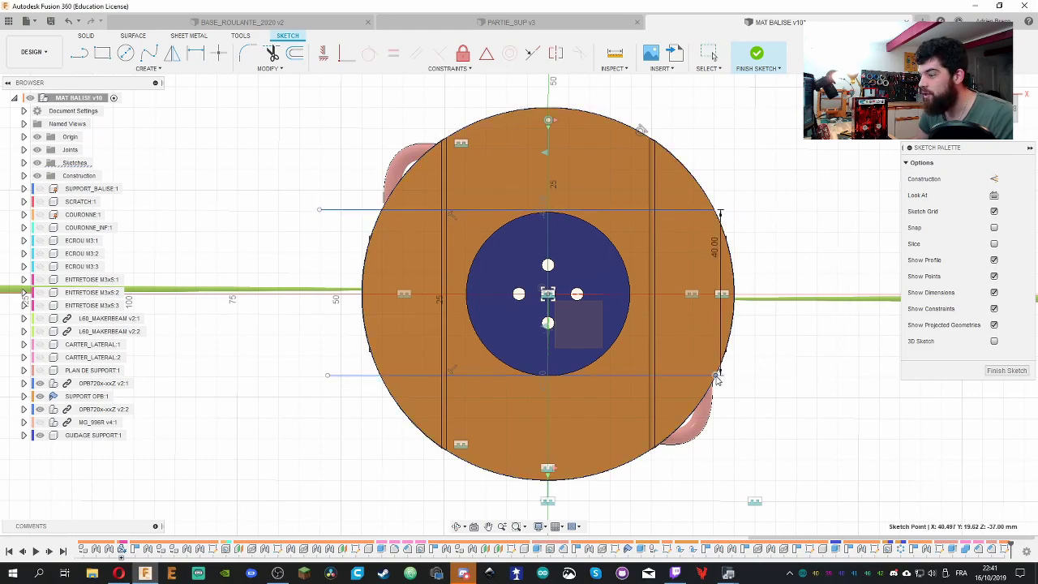
{"action": "left_click_drag", "start_coordinate": [328, 377], "coordinate": [380, 374]}
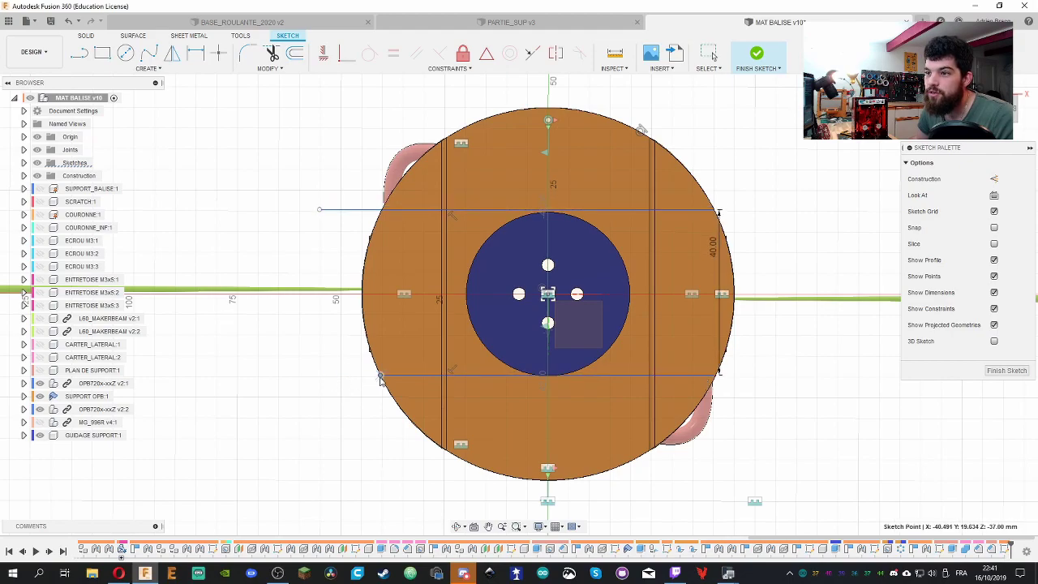
{"action": "left_click_drag", "start_coordinate": [320, 212], "coordinate": [383, 207]}
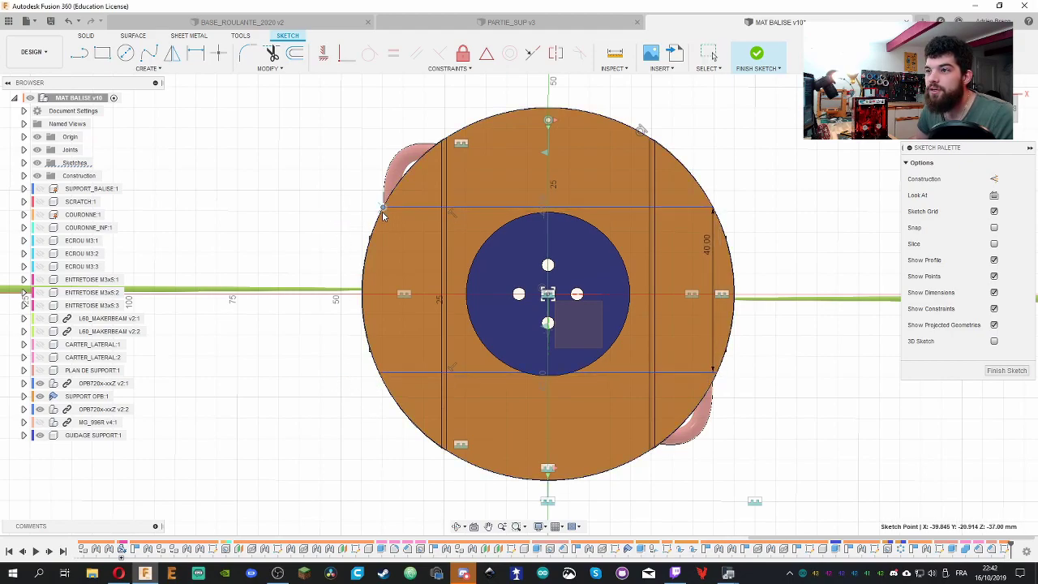
Constrain the top line horizontal, set the line spacing to 42 mm, and finish the sketch
{"action": "left_click", "coordinate": [690, 208]}
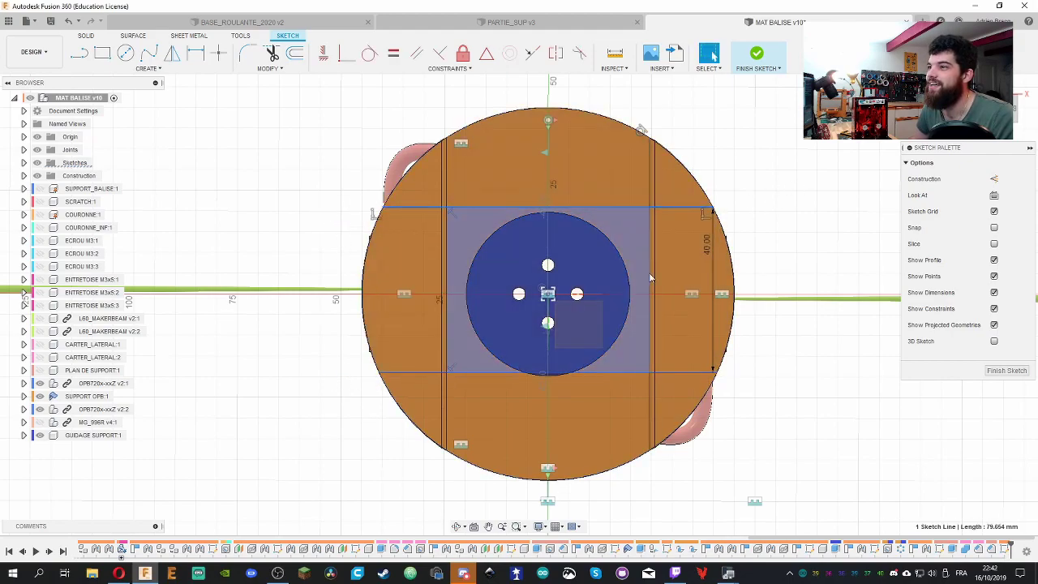
{"action": "left_click", "coordinate": [393, 53]}
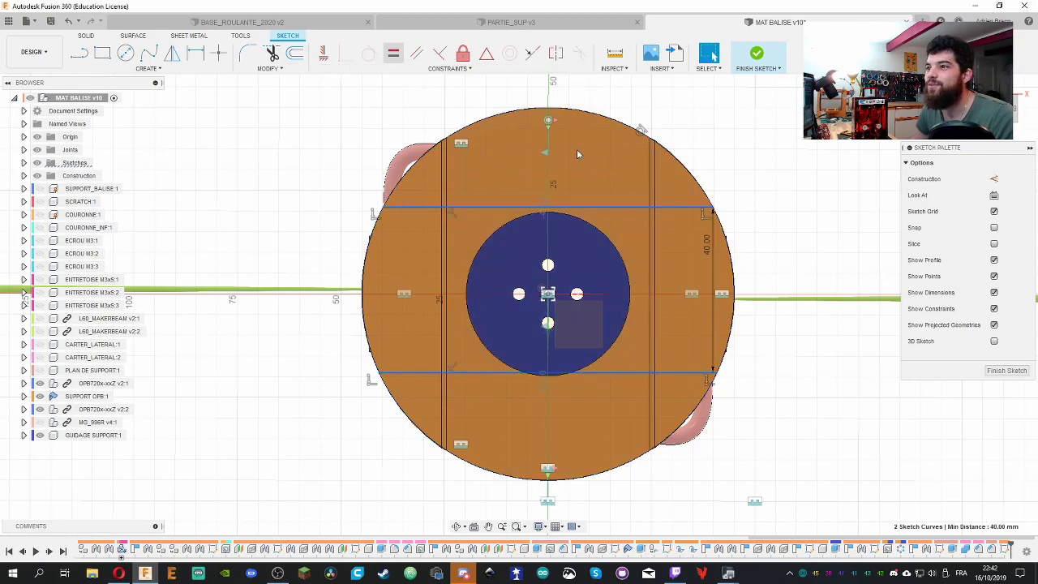
{"action": "double_click", "coordinate": [708, 247]}
{"action": "type", "text": "42"}
{"action": "key", "text": "Return"}
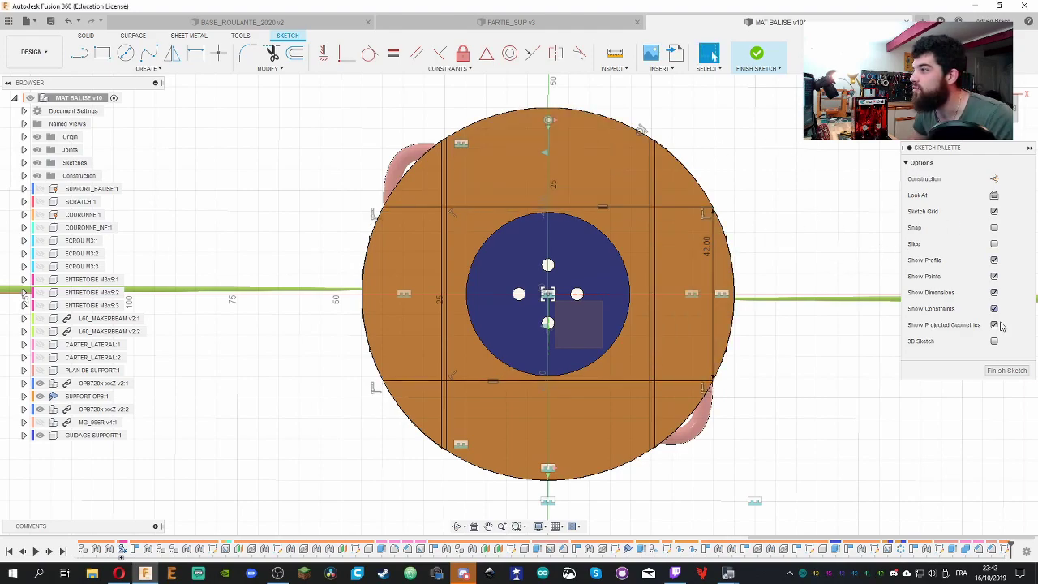
{"action": "left_click", "coordinate": [1005, 370]}
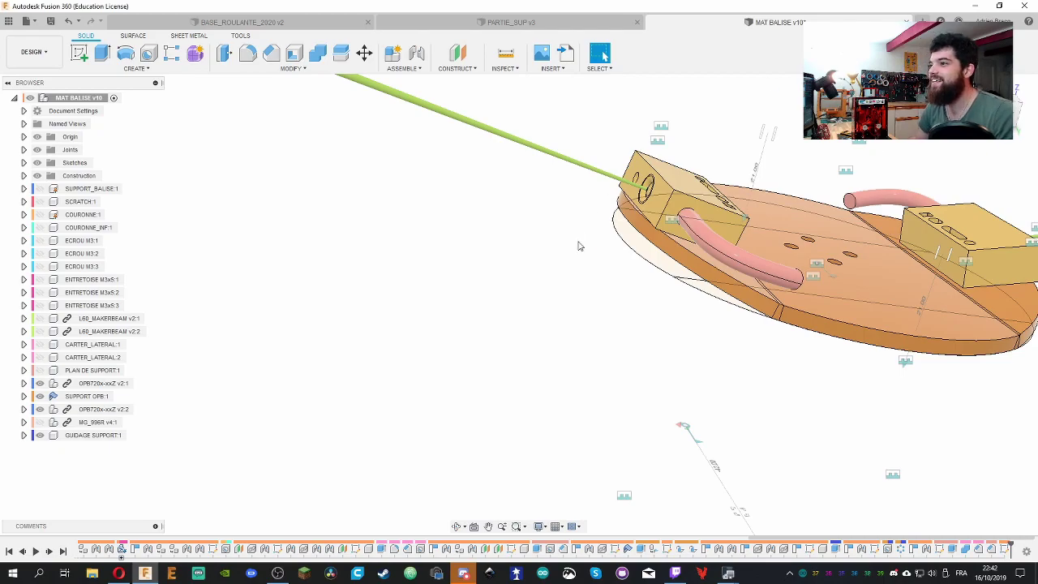
Start an extrude and select the six outer profiles of the round plate
{"action": "middle_click_drag", "start_coordinate": [578, 246], "coordinate": [758, 333], "text": "shift"}
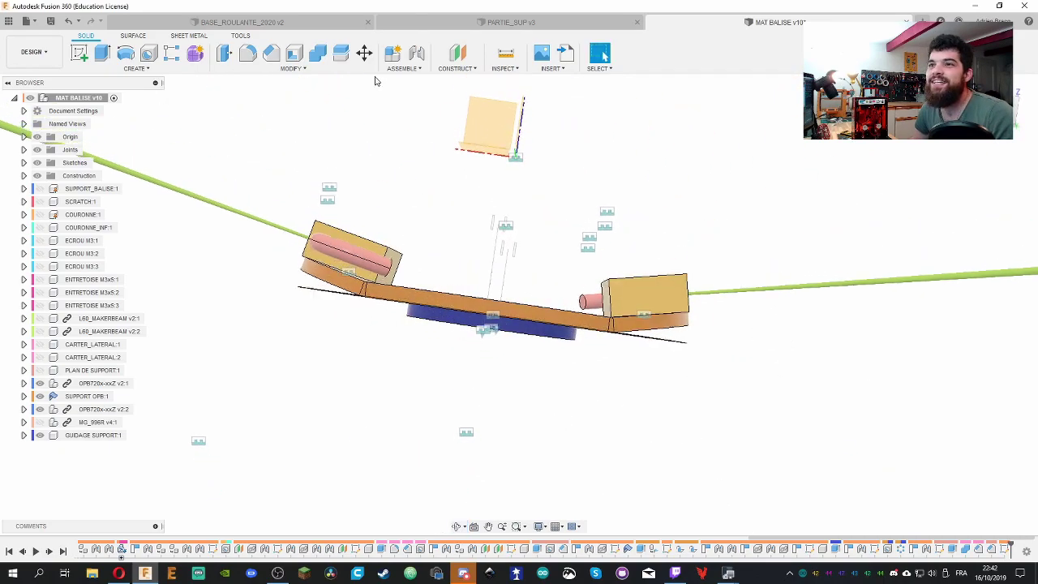
{"action": "left_click", "coordinate": [102, 52]}
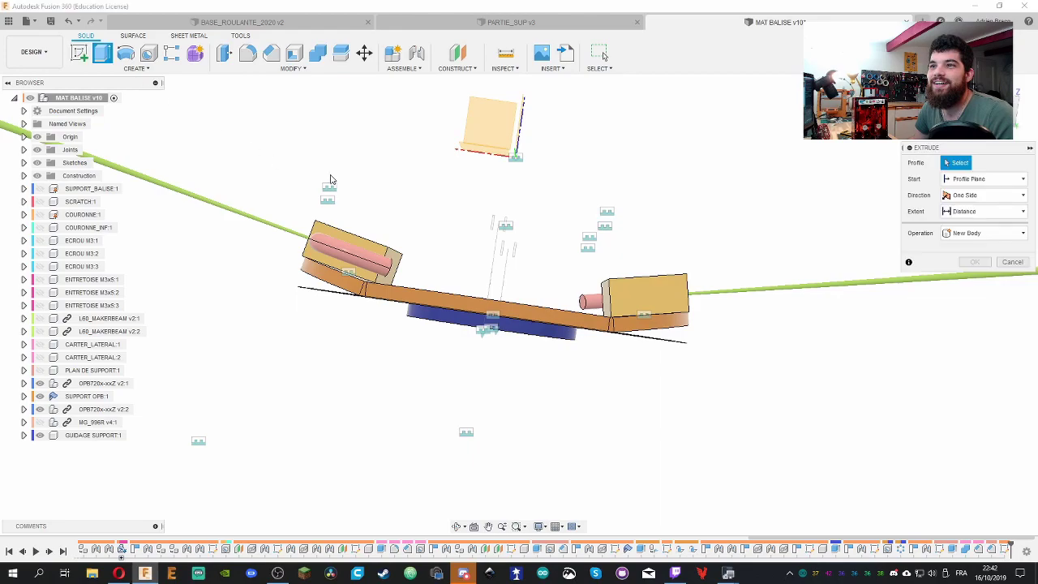
{"action": "middle_click_drag", "start_coordinate": [330, 178], "coordinate": [444, 252], "text": "shift"}
{"action": "left_click", "coordinate": [444, 251]}
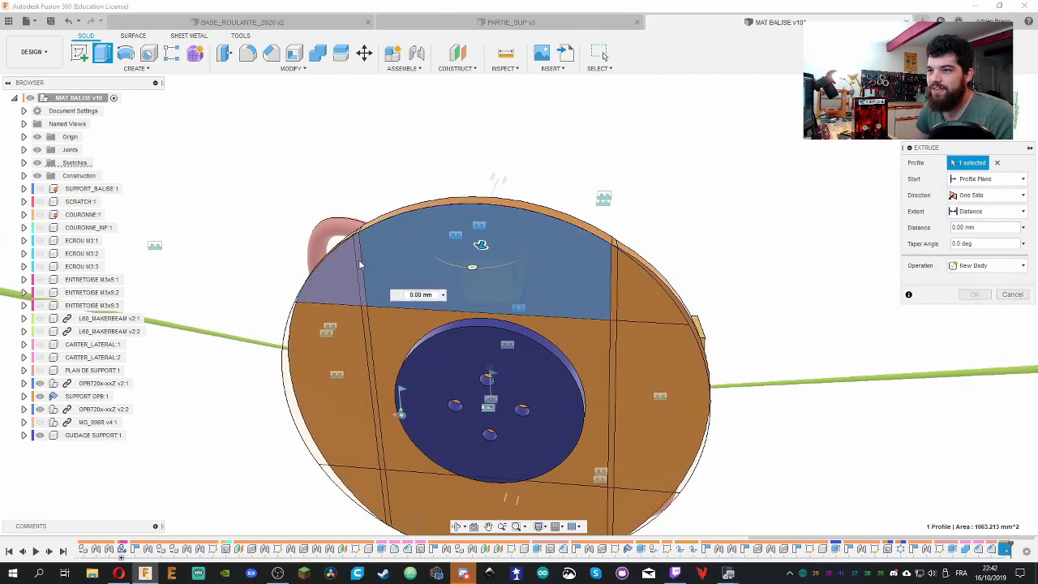
{"action": "left_click", "coordinate": [361, 265]}
{"action": "left_click", "coordinate": [640, 284]}
{"action": "middle_click_drag", "start_coordinate": [640, 283], "coordinate": [568, 357], "text": "shift"}
{"action": "left_click", "coordinate": [571, 357]}
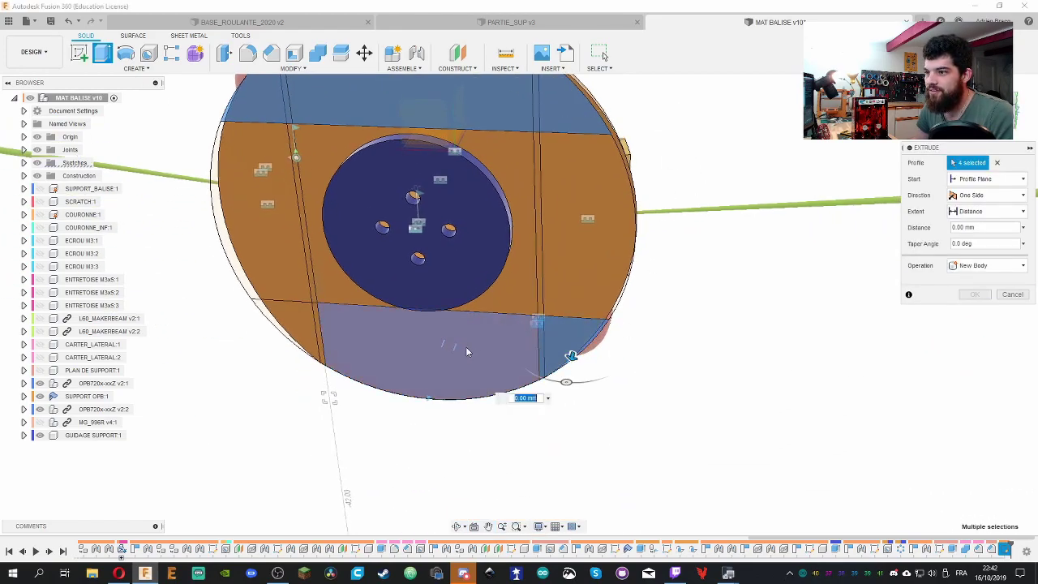
{"action": "left_click", "coordinate": [467, 351]}
{"action": "left_click", "coordinate": [280, 333]}
{"action": "middle_click_drag", "start_coordinate": [280, 333], "coordinate": [703, 335], "text": "shift"}
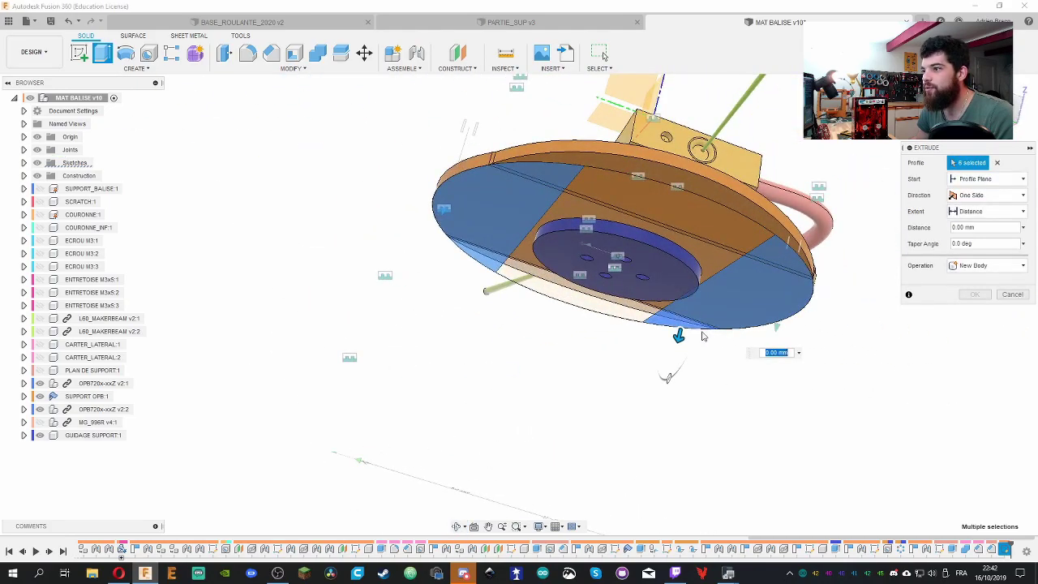
Extrude the selected profiles as a 30 mm deep cut into the support
{"action": "left_click_drag", "start_coordinate": [678, 337], "coordinate": [703, 212]}
{"action": "middle_click_drag", "start_coordinate": [702, 212], "coordinate": [487, 259], "text": "shift"}
{"action": "scroll", "coordinate": [487, 260], "scroll_direction": "down", "scroll_amount": 3}
{"action": "scroll", "coordinate": [567, 324], "scroll_direction": "up", "scroll_amount": 5}
{"action": "middle_click_drag", "start_coordinate": [567, 324], "coordinate": [652, 458], "text": "shift"}
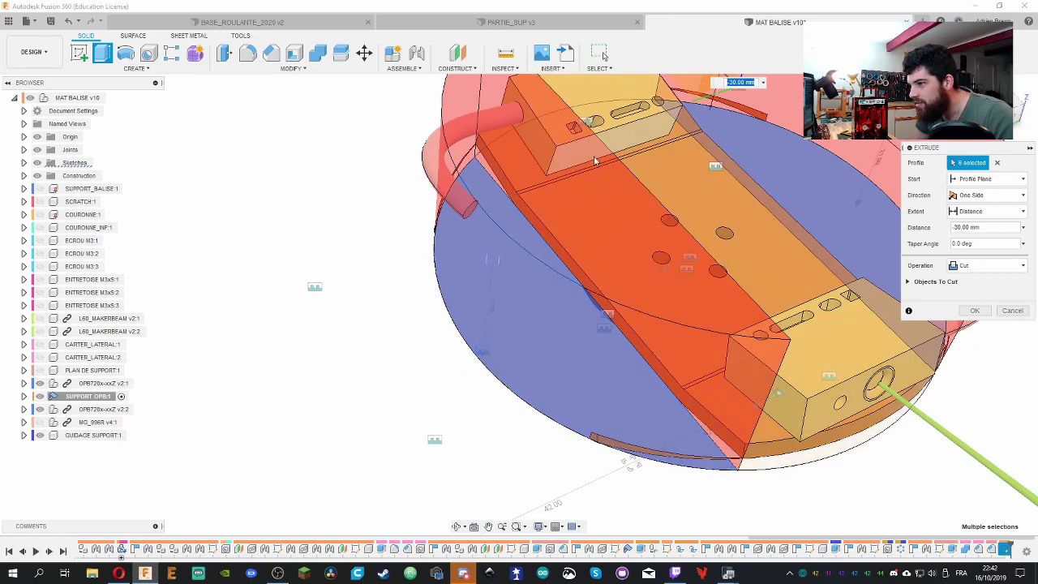
{"action": "key", "text": "Return"}
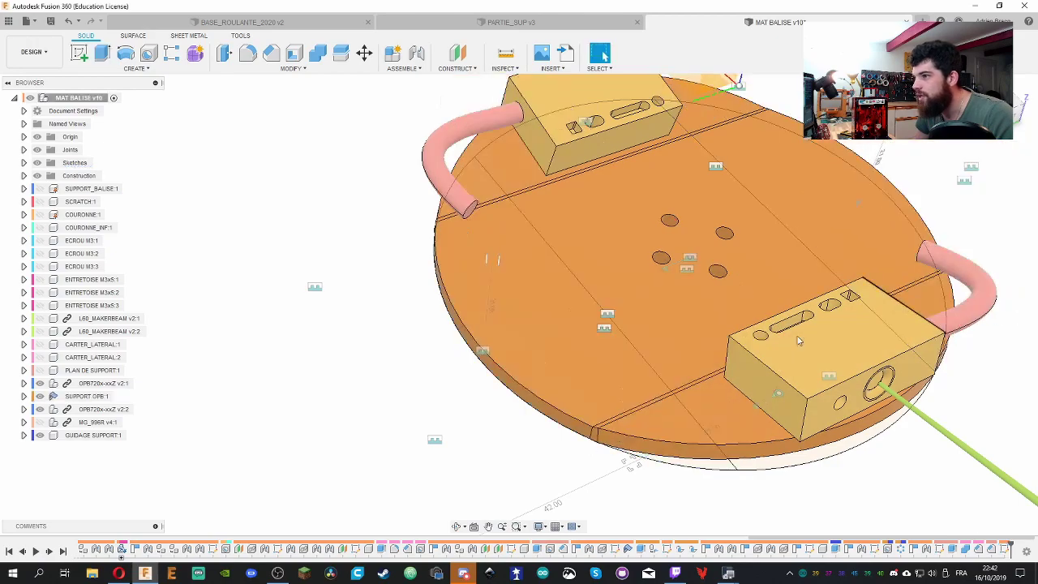
{"action": "middle_click_drag", "start_coordinate": [330, 301], "coordinate": [610, 254], "text": "shift"}
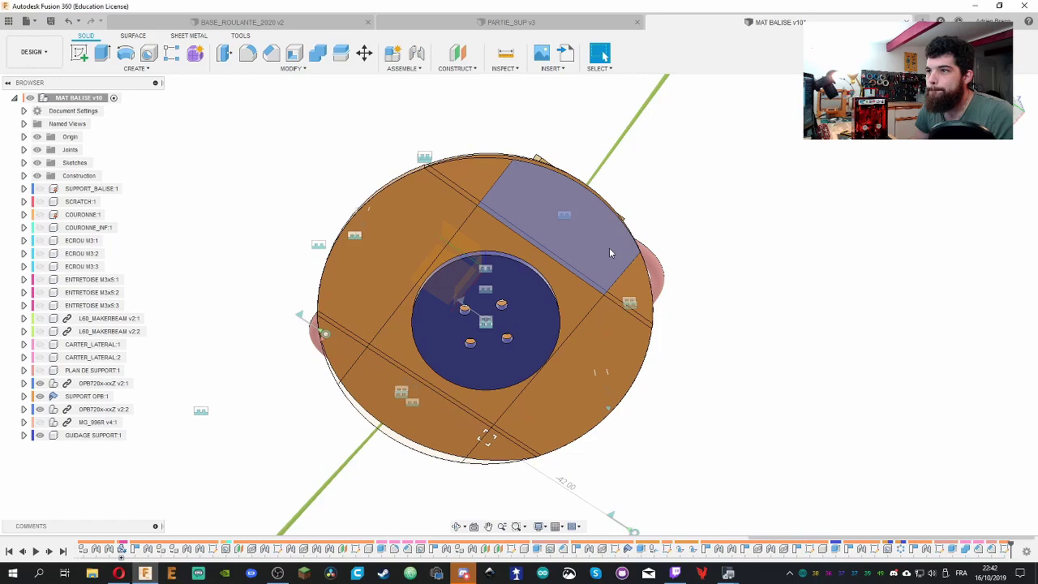
In Sketch11, dimension the big circle to 100 mm diameter and finish the sketch
{"action": "double_click", "coordinate": [1003, 549]}
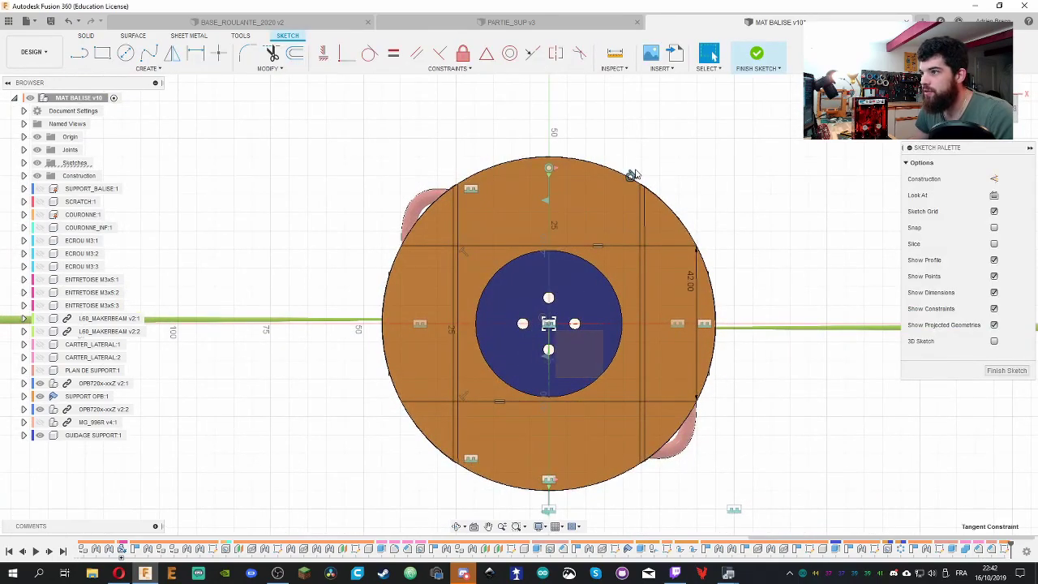
{"action": "left_click_drag", "start_coordinate": [623, 174], "coordinate": [636, 165]}
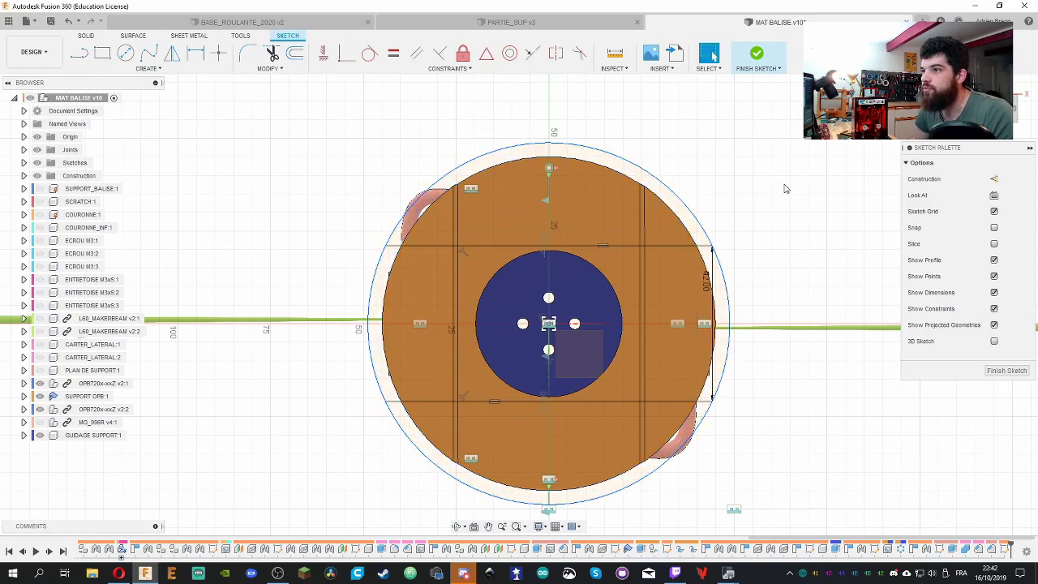
{"action": "key", "text": "d"}
{"action": "left_click", "coordinate": [750, 157]}
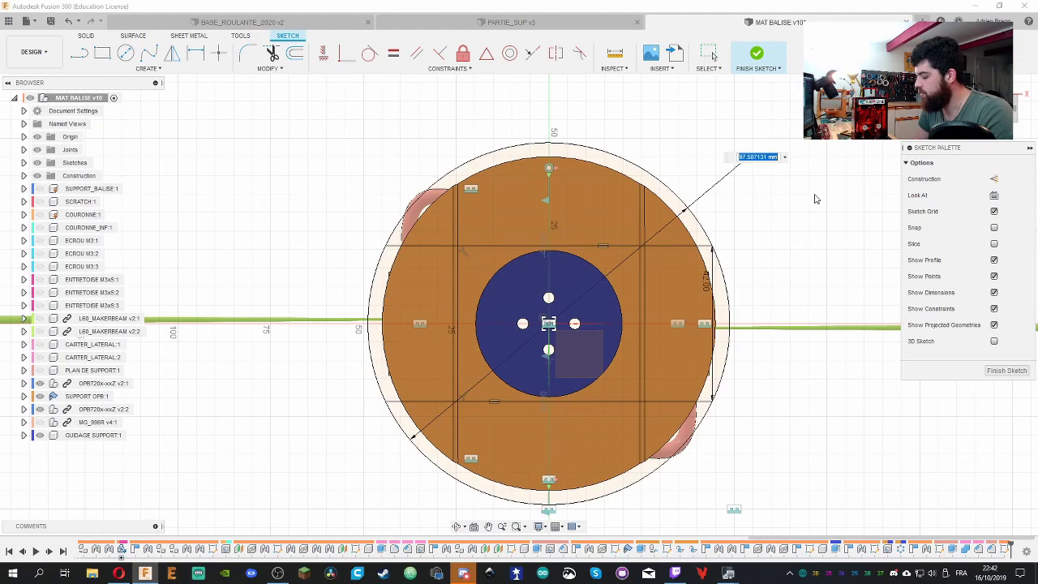
{"action": "type", "text": "100"}
{"action": "key", "text": "Return"}
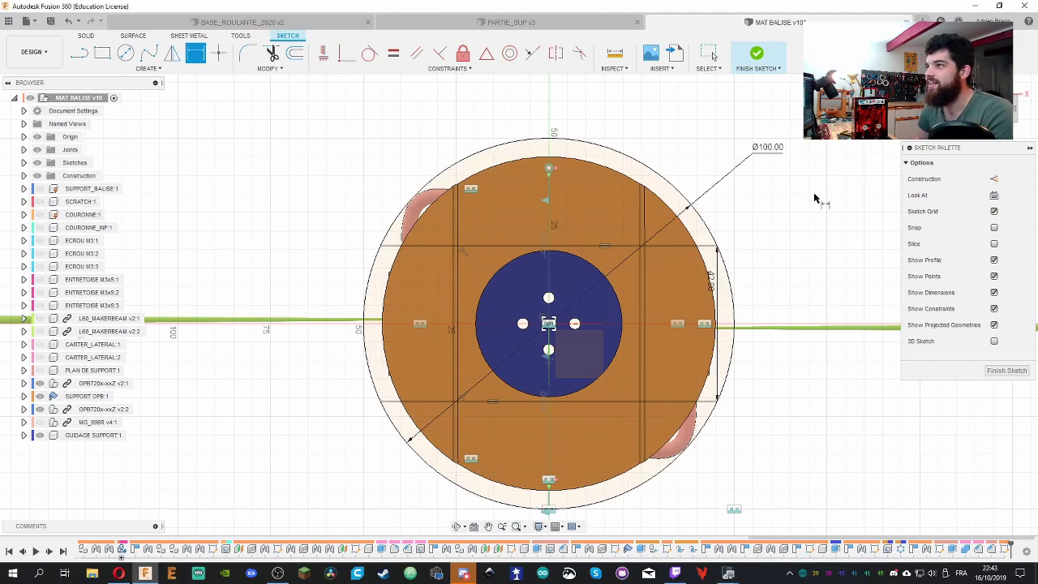
{"action": "left_click", "coordinate": [756, 57]}
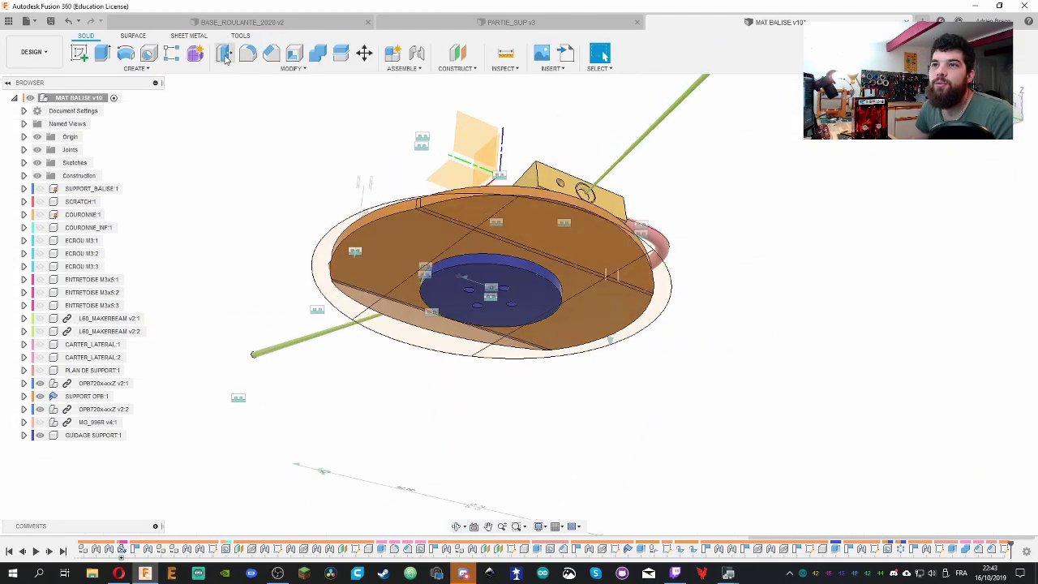
Cut the four outer plate profiles 20 mm deep with an extrude
{"action": "left_click", "coordinate": [103, 53]}
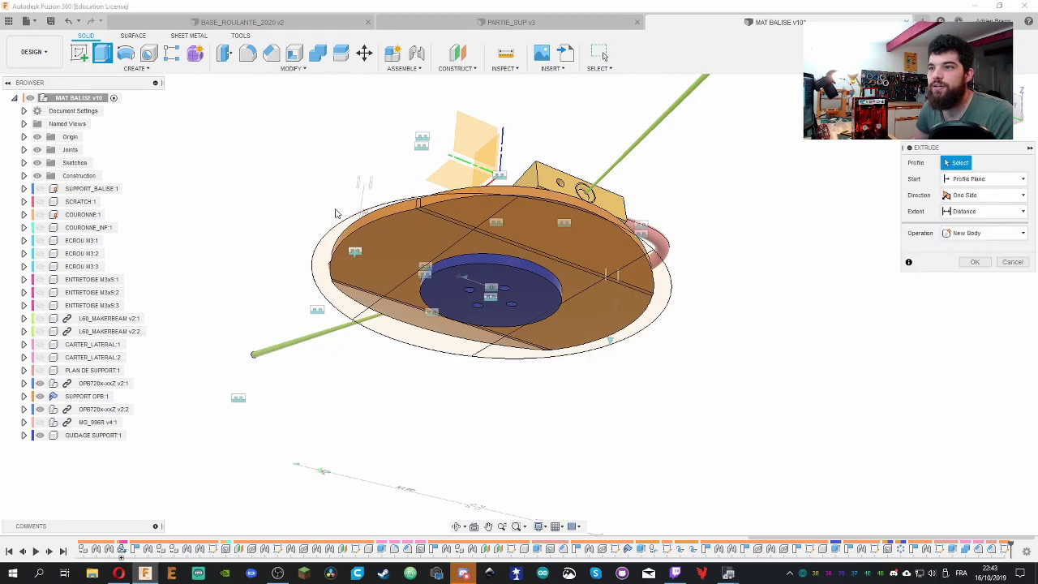
{"action": "left_click", "coordinate": [385, 268]}
{"action": "left_click", "coordinate": [622, 284]}
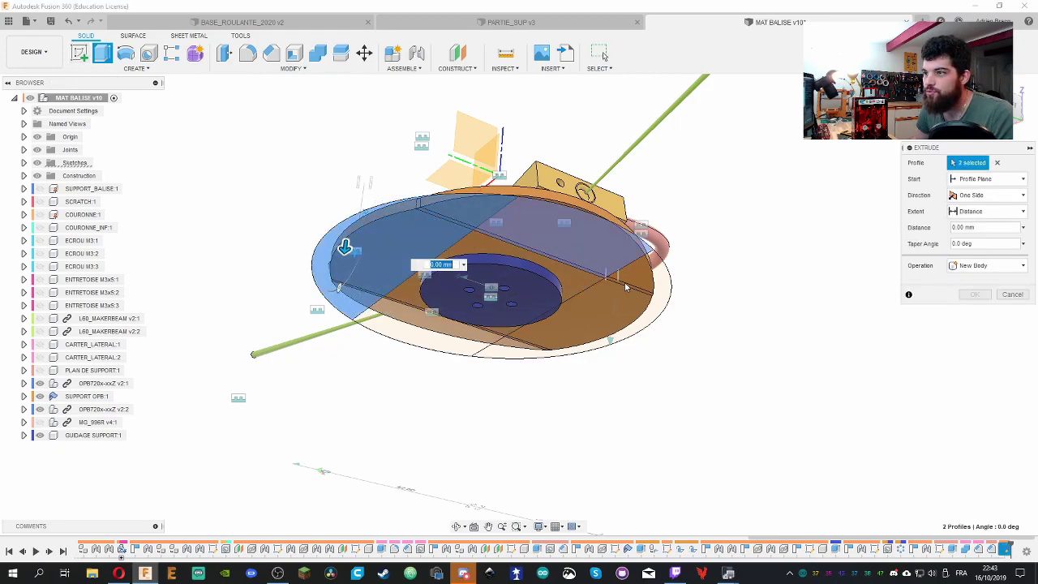
{"action": "left_click", "coordinate": [621, 324]}
{"action": "left_click", "coordinate": [619, 340]}
{"action": "left_click_drag", "start_coordinate": [618, 338], "coordinate": [622, 317]}
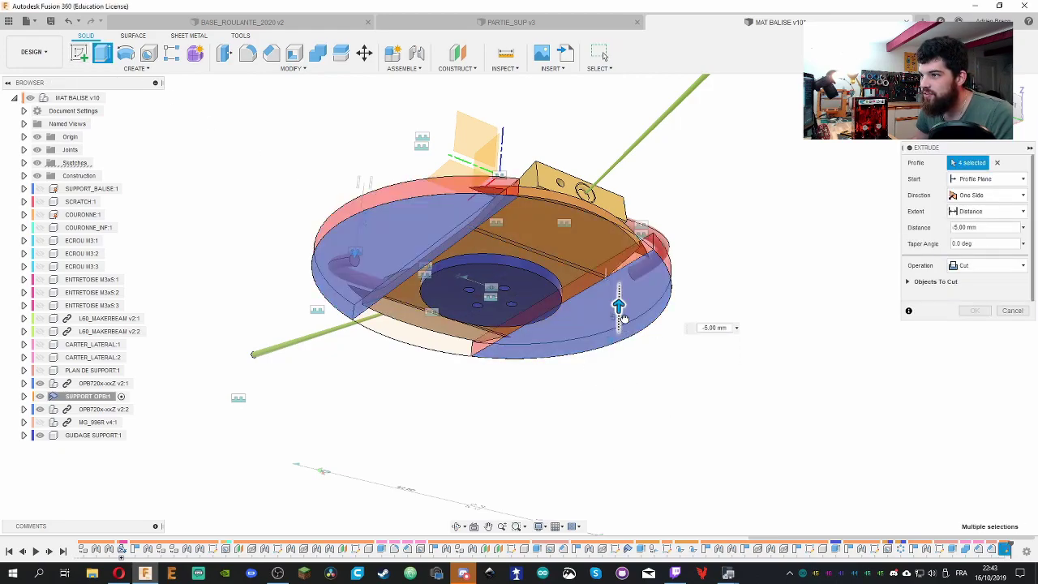
{"action": "type", "text": "-10"}
{"action": "middle_click_drag", "start_coordinate": [755, 108], "coordinate": [655, 261], "text": "shift"}
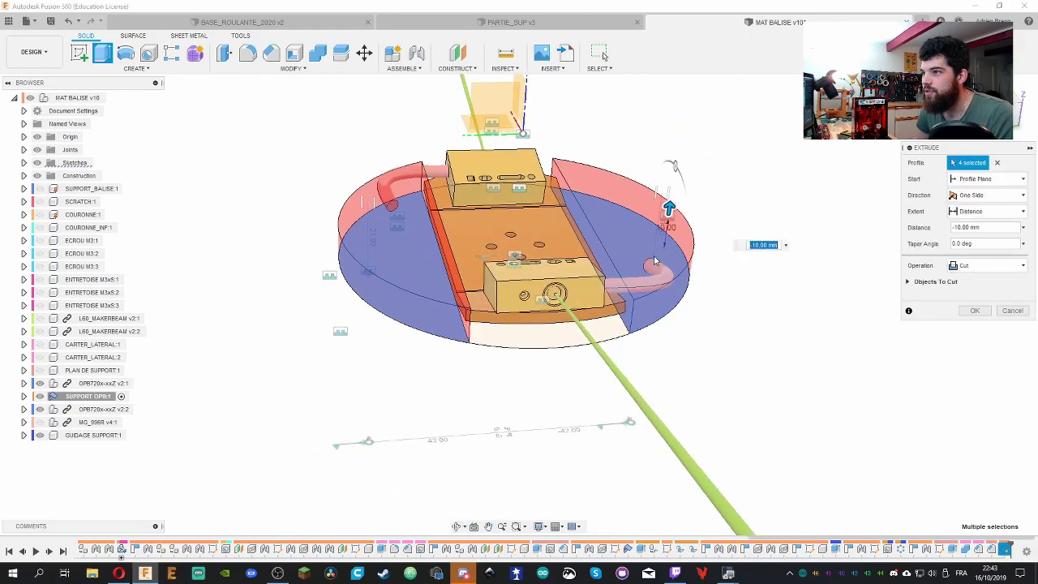
{"action": "type", "text": "-20"}
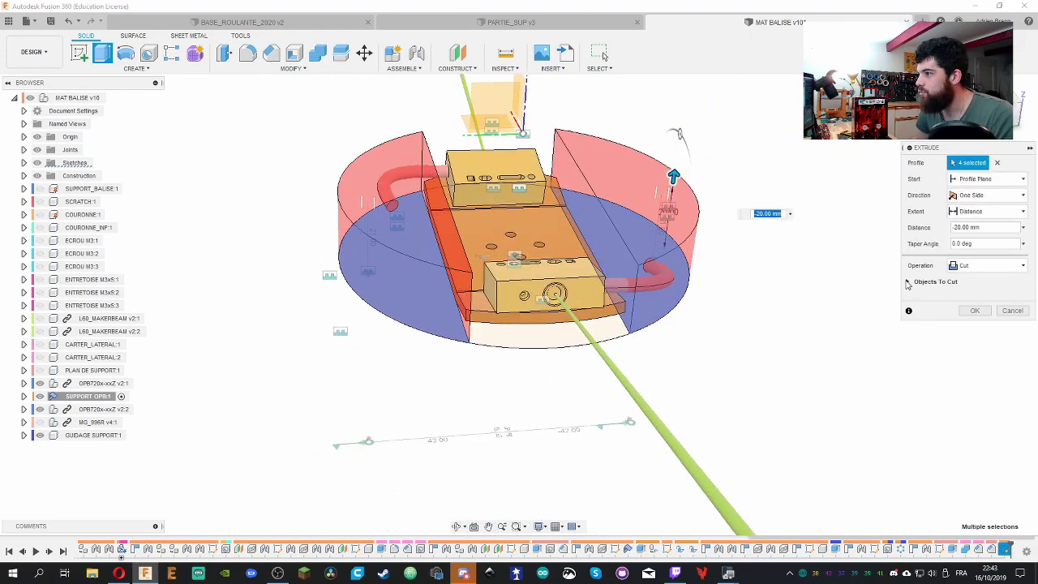
{"action": "left_click", "coordinate": [908, 282]}
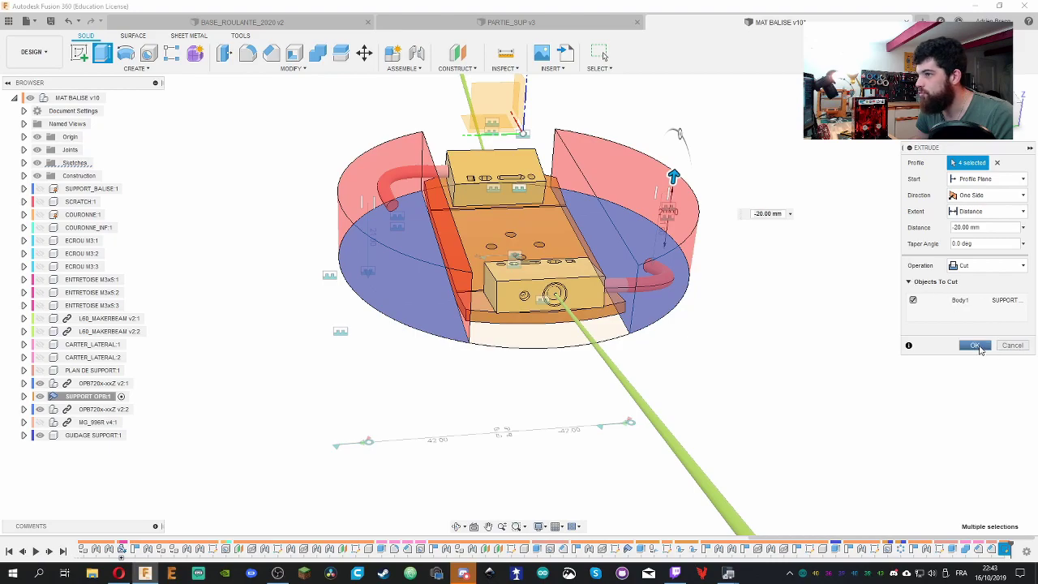
{"action": "left_click", "coordinate": [978, 348]}
{"action": "middle_click_drag", "start_coordinate": [797, 232], "coordinate": [824, 215], "text": "shift"}
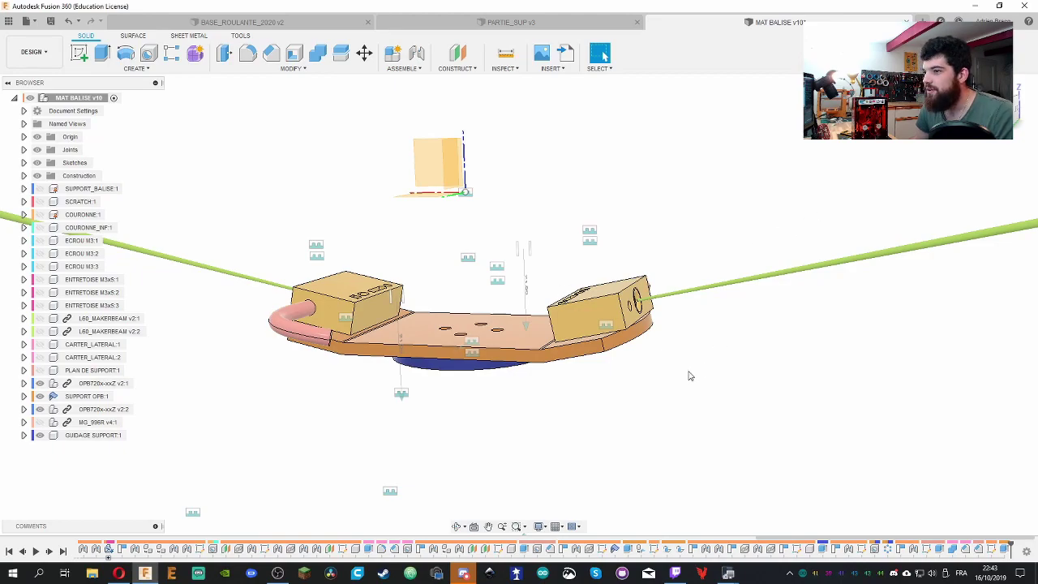
Select the four corner edges of the support plate for a fillet
{"action": "scroll", "coordinate": [454, 422], "scroll_direction": "down", "scroll_amount": 2}
{"action": "scroll", "coordinate": [503, 481], "scroll_direction": "up", "scroll_amount": 4}
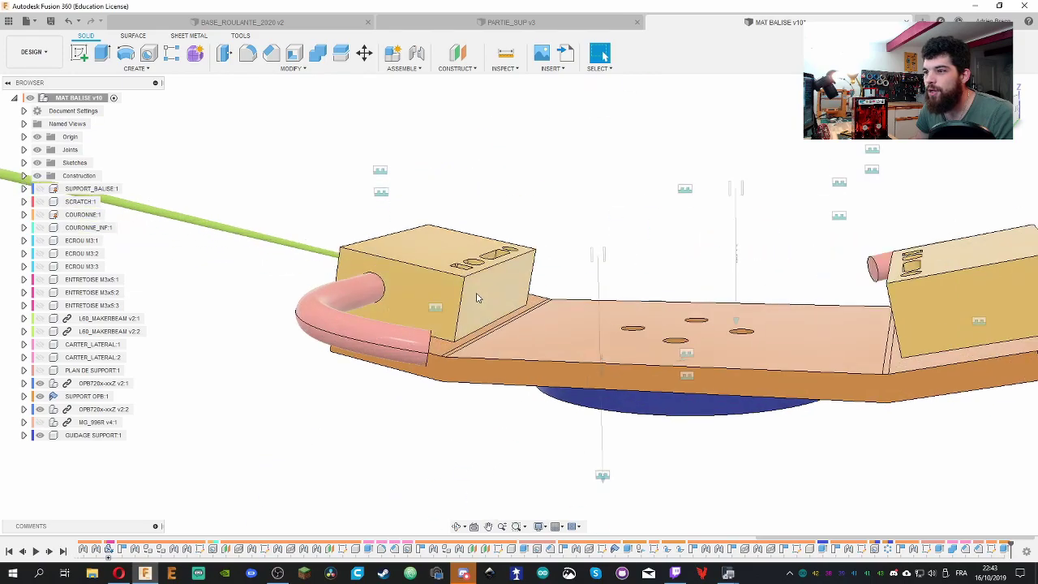
{"action": "scroll", "coordinate": [725, 251], "scroll_direction": "down", "scroll_amount": 2}
{"action": "scroll", "coordinate": [726, 251], "scroll_direction": "up", "scroll_amount": 2}
{"action": "left_click", "coordinate": [249, 53]}
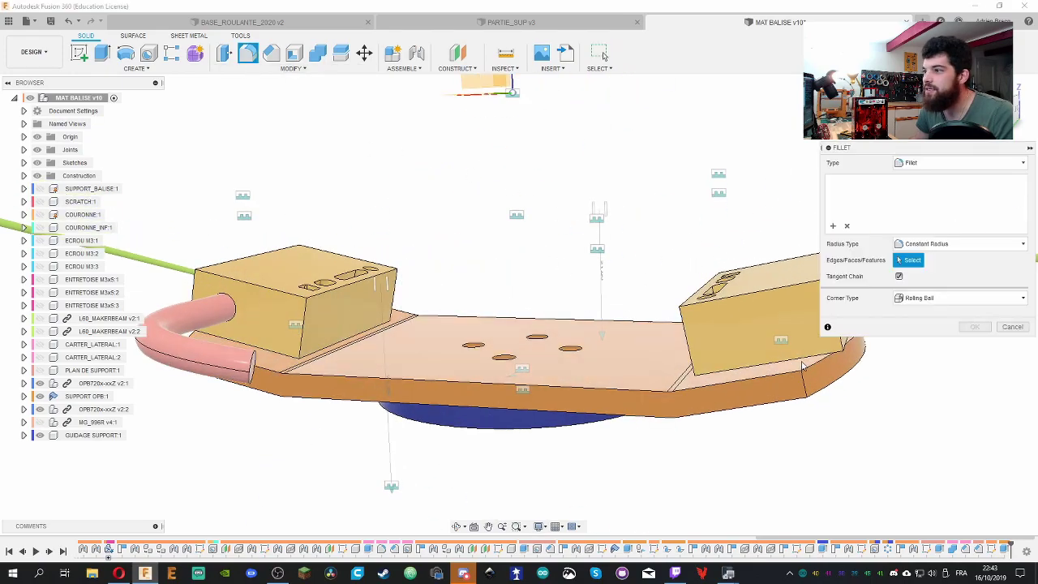
{"action": "left_click", "coordinate": [518, 382]}
{"action": "middle_click_drag", "start_coordinate": [519, 381], "coordinate": [531, 352], "text": "shift"}
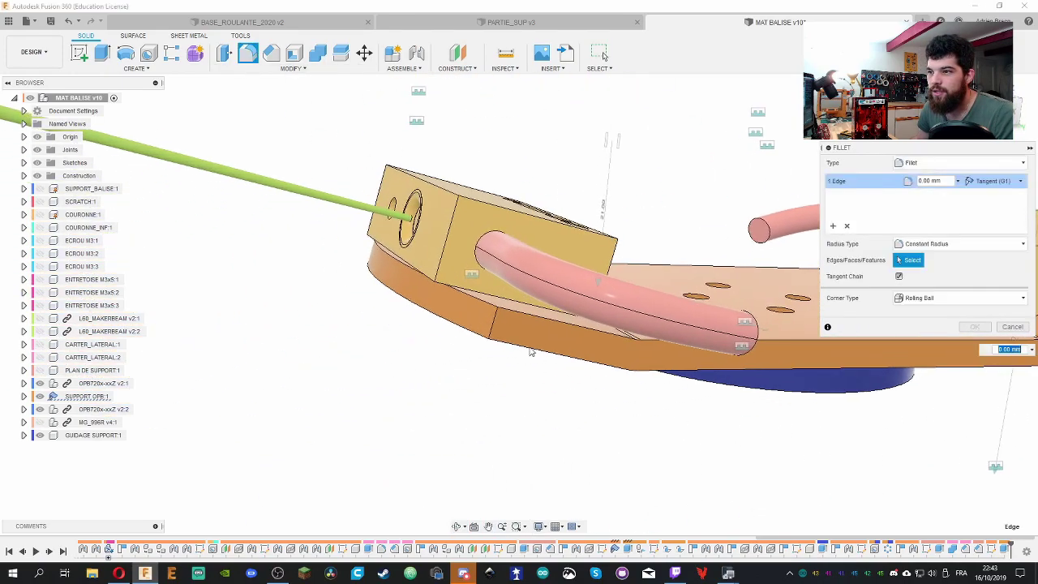
{"action": "left_click", "coordinate": [494, 324]}
{"action": "middle_click_drag", "start_coordinate": [359, 312], "coordinate": [655, 339], "text": "shift"}
{"action": "middle_click_drag", "start_coordinate": [565, 341], "coordinate": [209, 275], "text": "shift"}
{"action": "left_click", "coordinate": [583, 486]}
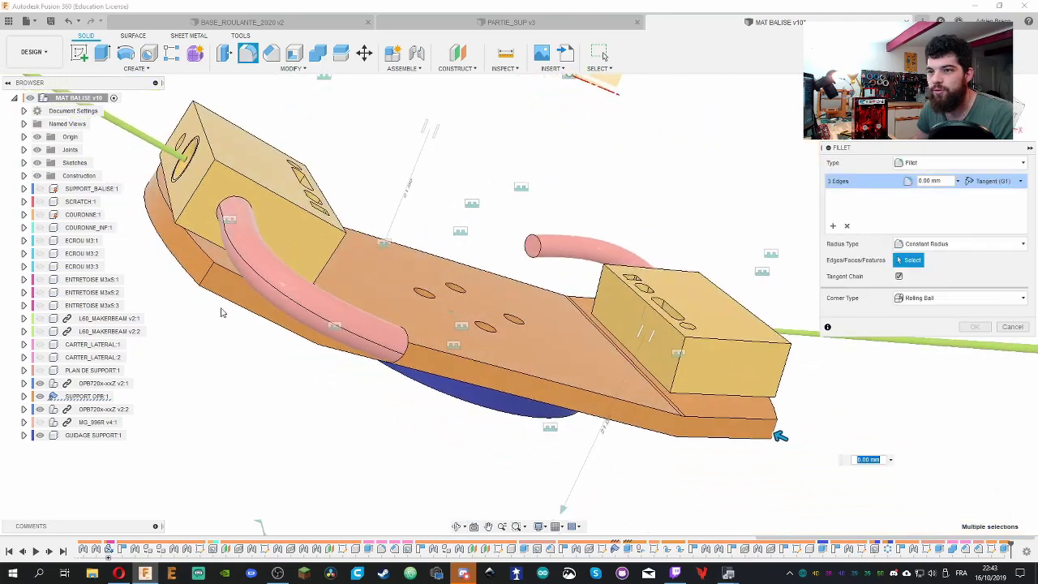
{"action": "left_click", "coordinate": [209, 274]}
Round the edges with a 4.5 mm fillet and save a new version
{"action": "type", "text": "4.5"}
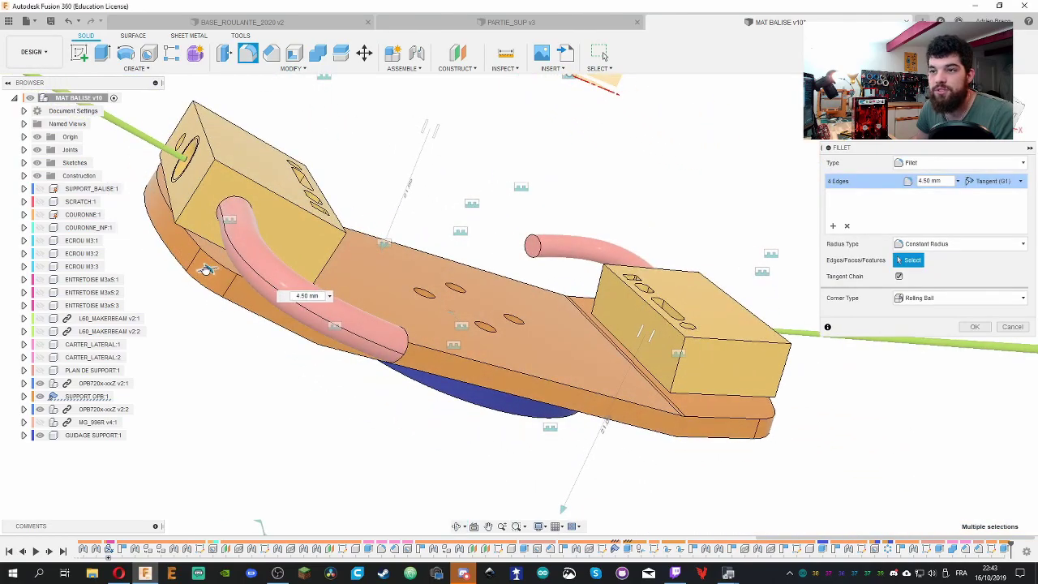
{"action": "middle_click_drag", "start_coordinate": [559, 174], "coordinate": [609, 221], "text": "shift"}
{"action": "left_click", "coordinate": [971, 327]}
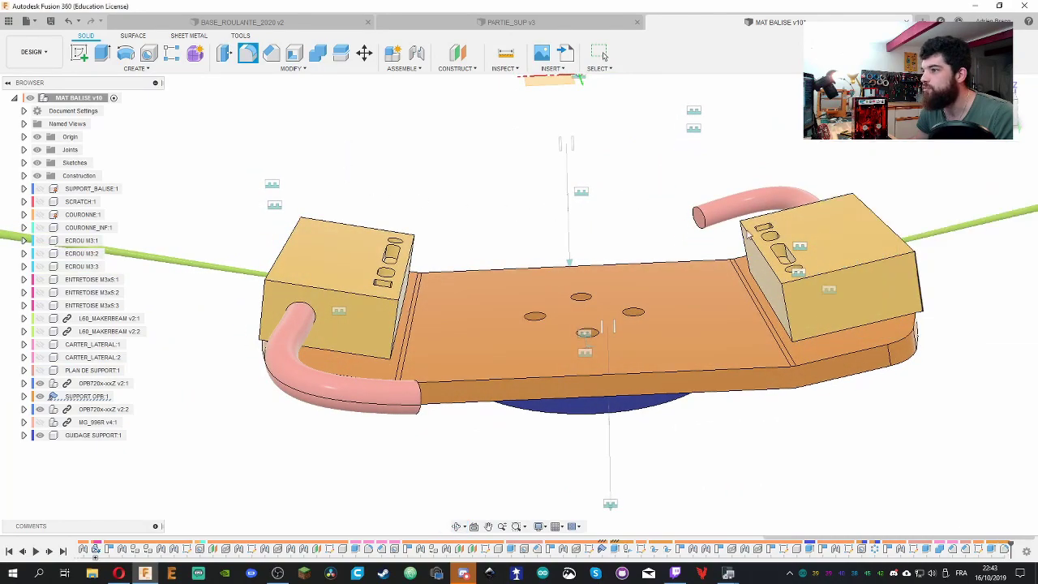
{"action": "middle_click_drag", "start_coordinate": [489, 194], "coordinate": [647, 143], "text": "shift"}
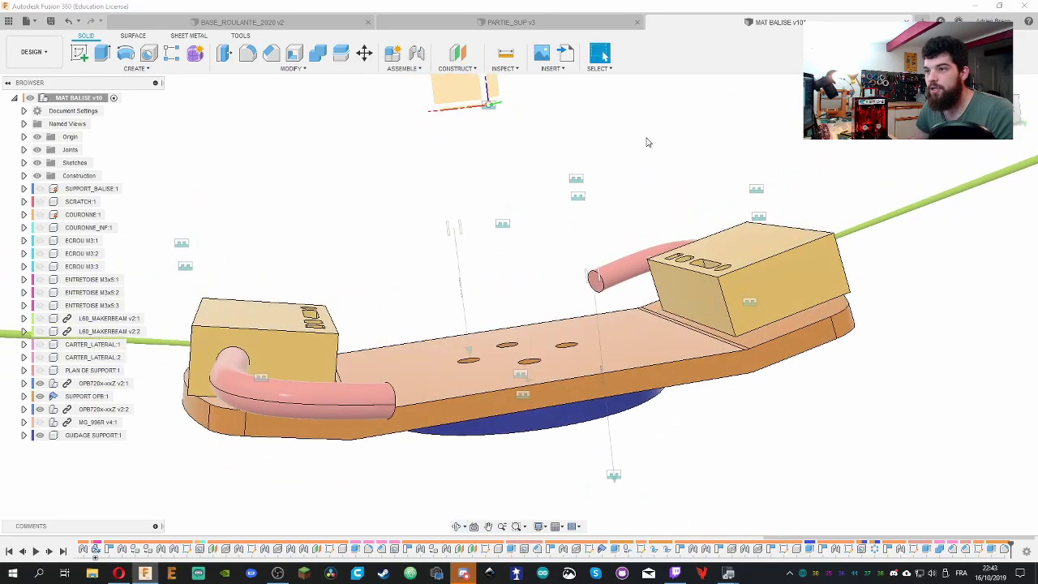
{"action": "key", "text": "ctrl+s"}
{"action": "key", "text": "Return"}
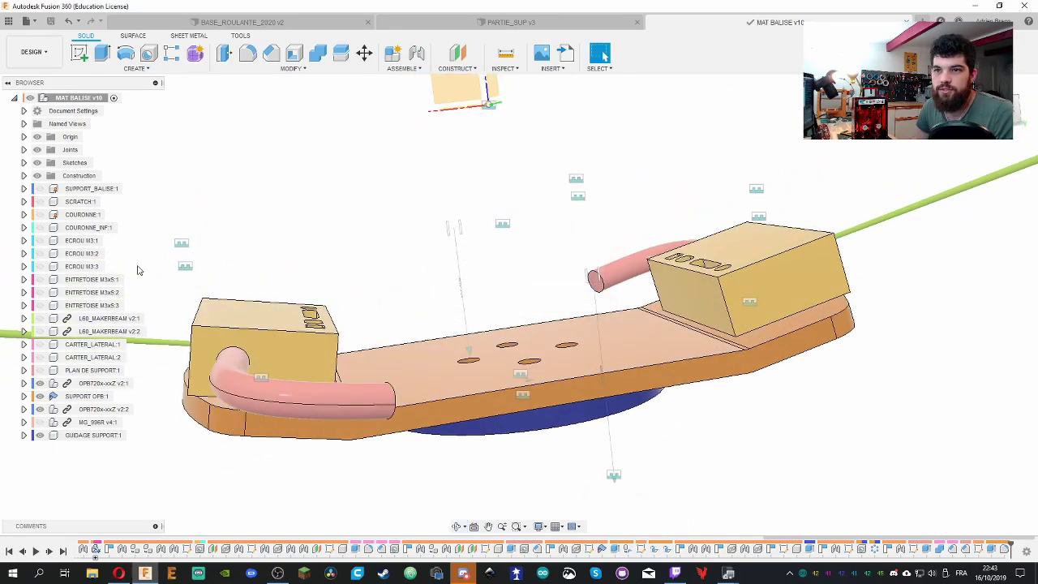
Show all components of the assembly again and centre it in view
{"action": "right_click", "coordinate": [101, 397]}
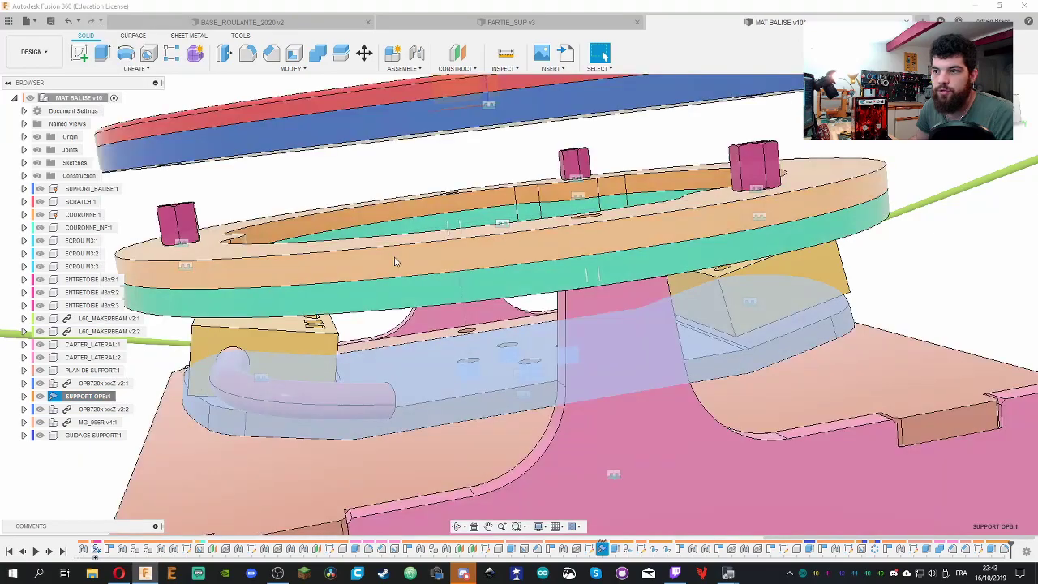
{"action": "left_click", "coordinate": [146, 360]}
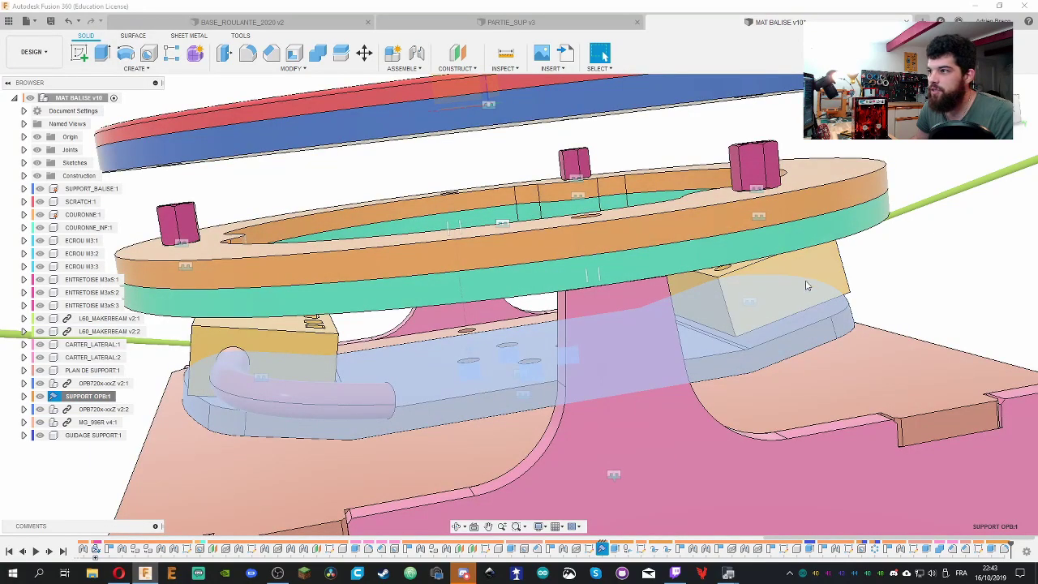
{"action": "scroll", "coordinate": [807, 286], "scroll_direction": "down", "scroll_amount": 5}
{"action": "middle_click_drag", "start_coordinate": [481, 269], "coordinate": [360, 318]}
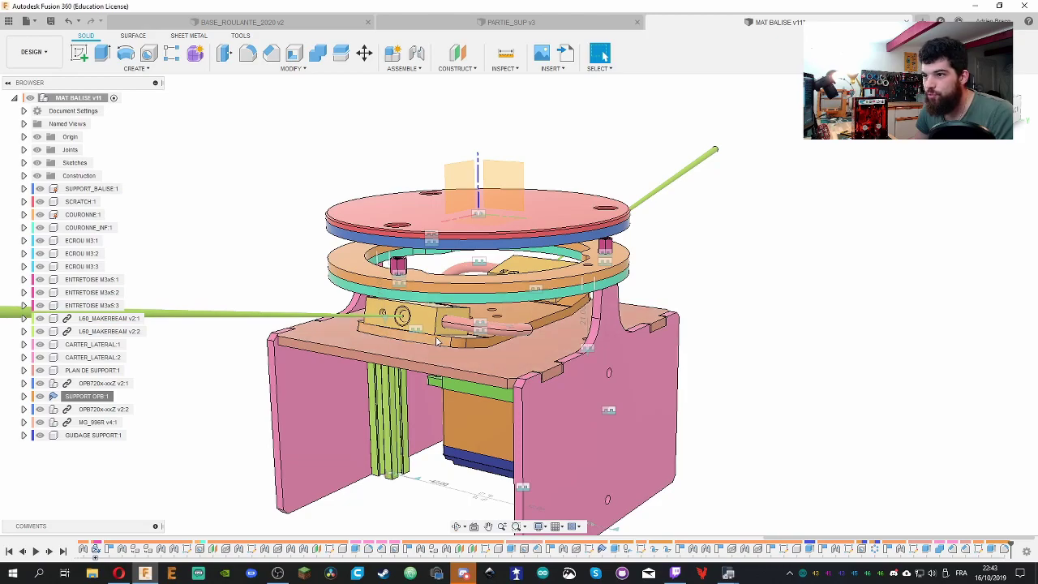
Swing SUPPORT OPB:1 and its green rod to a new angle around the turret
{"action": "left_click_drag", "start_coordinate": [436, 342], "coordinate": [827, 360]}
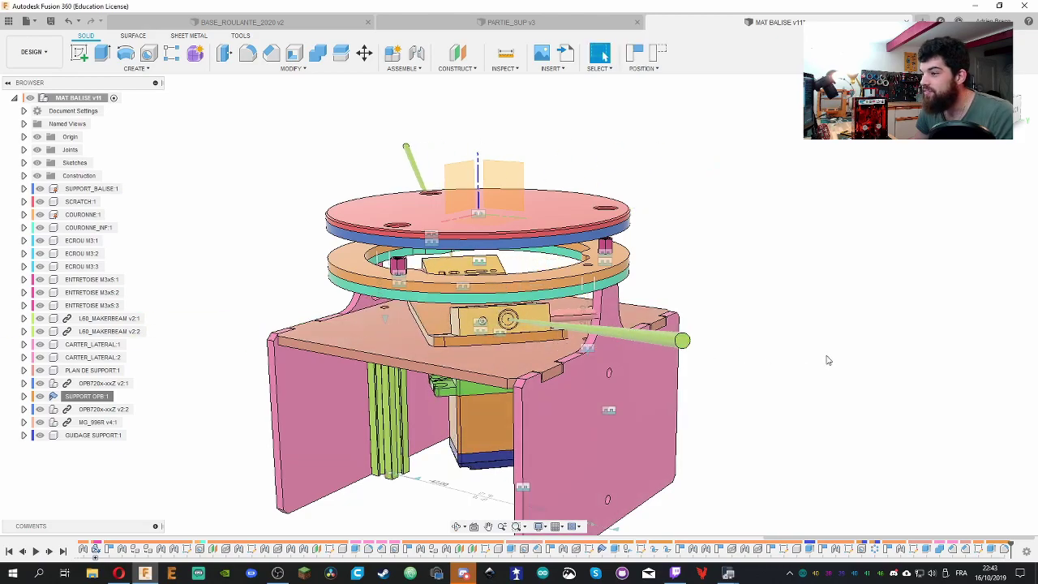
{"action": "mouse_move", "coordinate": [828, 360]}
{"action": "middle_mouse_down", "text": "shift"}
{"action": "mouse_move", "coordinate": [841, 350]}
{"action": "mouse_move", "coordinate": [813, 343]}
{"action": "mouse_move", "coordinate": [818, 350]}
{"action": "middle_mouse_up", "text": "shift"}
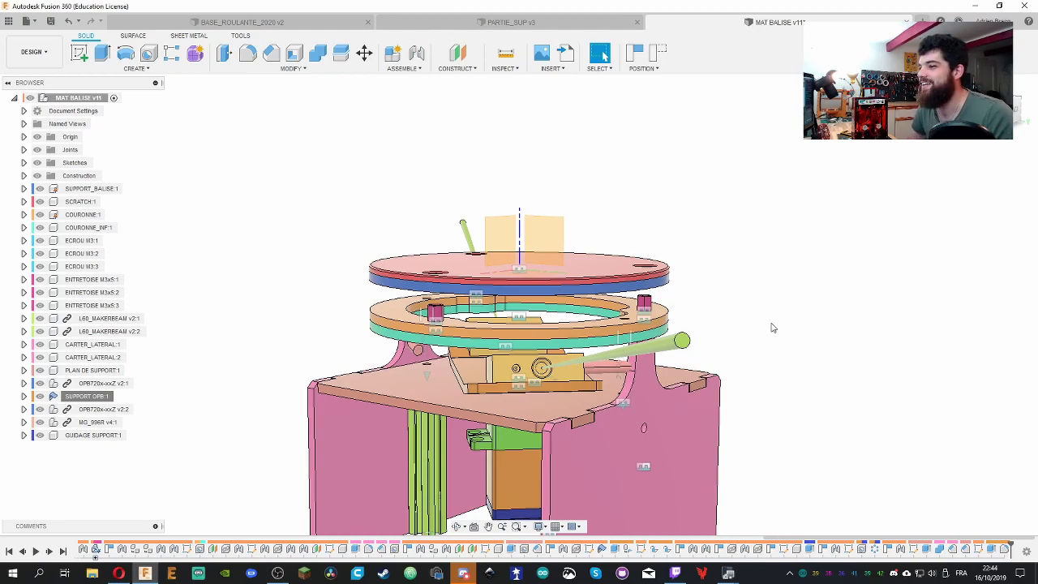
{"action": "middle_click_drag", "start_coordinate": [772, 327], "coordinate": [729, 340], "text": "shift"}
{"action": "left_click_drag", "start_coordinate": [503, 381], "coordinate": [356, 405]}
Orbit and zoom around the turret to inspect the rod's new position
{"action": "middle_click_drag", "start_coordinate": [783, 359], "coordinate": [808, 310], "text": "shift"}
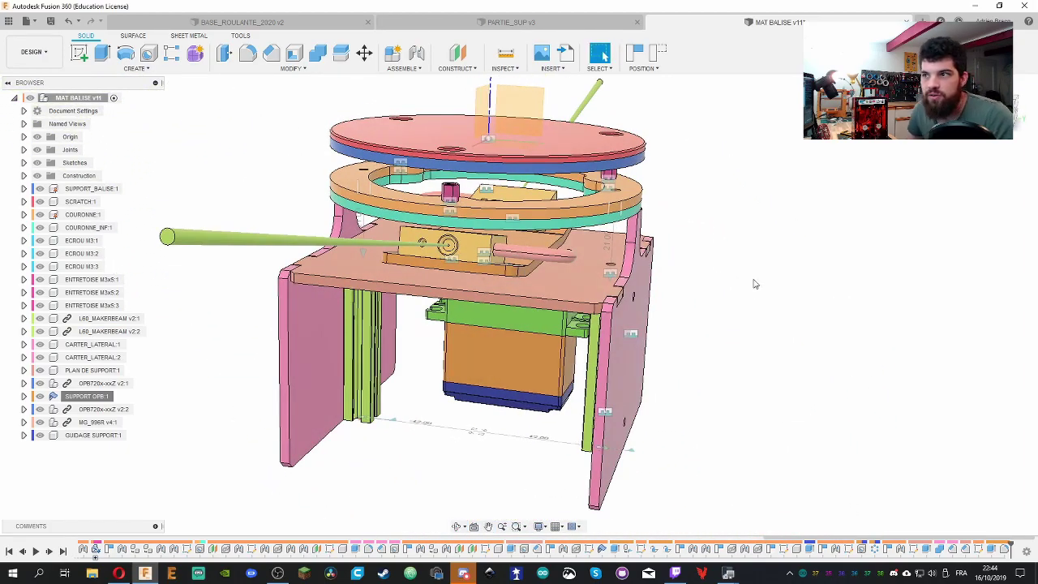
{"action": "scroll", "coordinate": [755, 350], "scroll_direction": "up", "scroll_amount": 5}
{"action": "scroll", "coordinate": [630, 310], "scroll_direction": "down", "scroll_amount": 5}
{"action": "scroll", "coordinate": [640, 320], "scroll_direction": "up", "scroll_amount": 3}
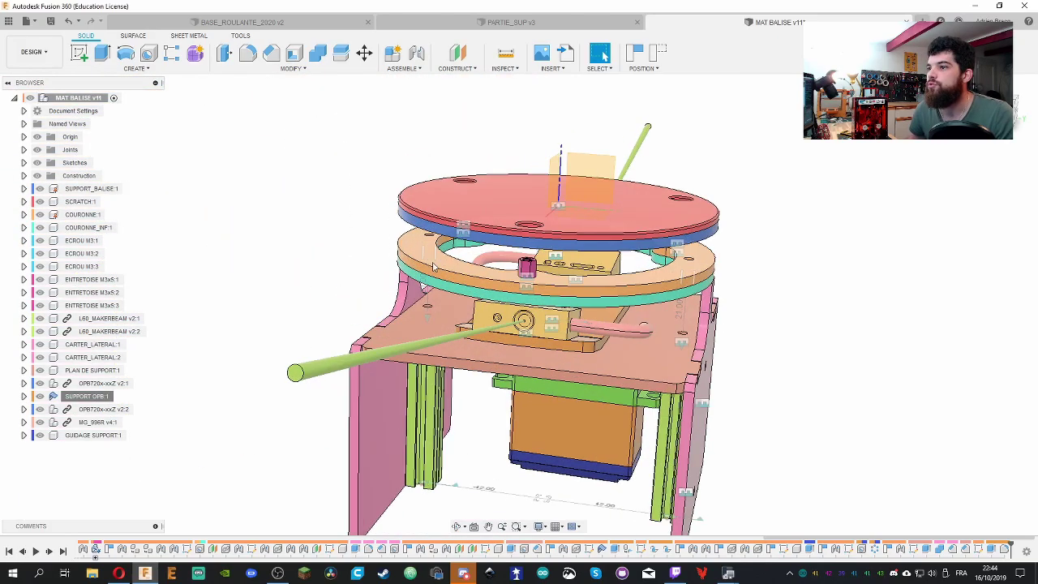
{"action": "middle_click_drag", "start_coordinate": [640, 320], "coordinate": [847, 315], "text": "shift"}
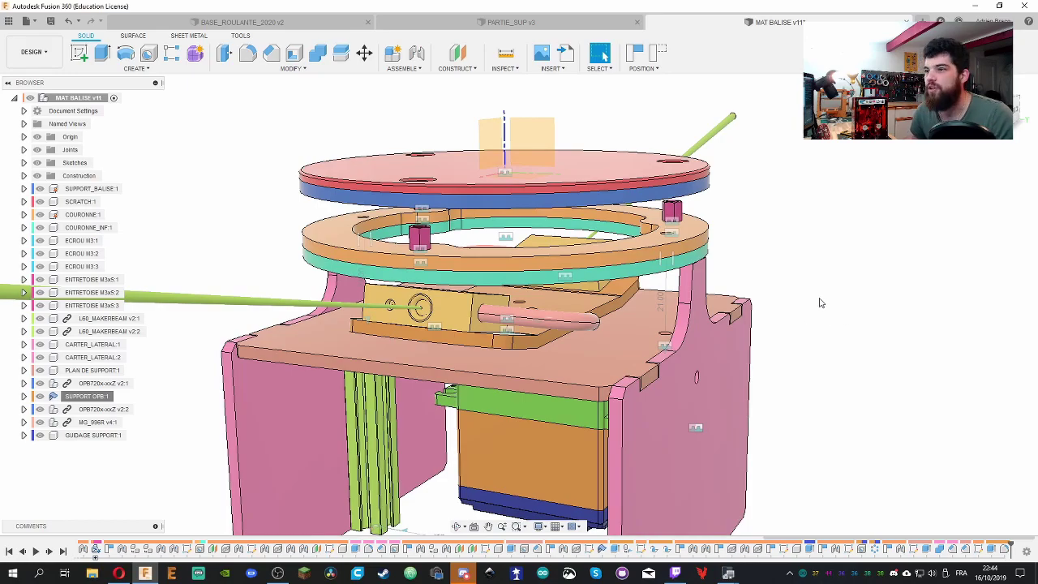
{"action": "middle_click_drag", "start_coordinate": [819, 302], "coordinate": [788, 301], "text": "shift"}
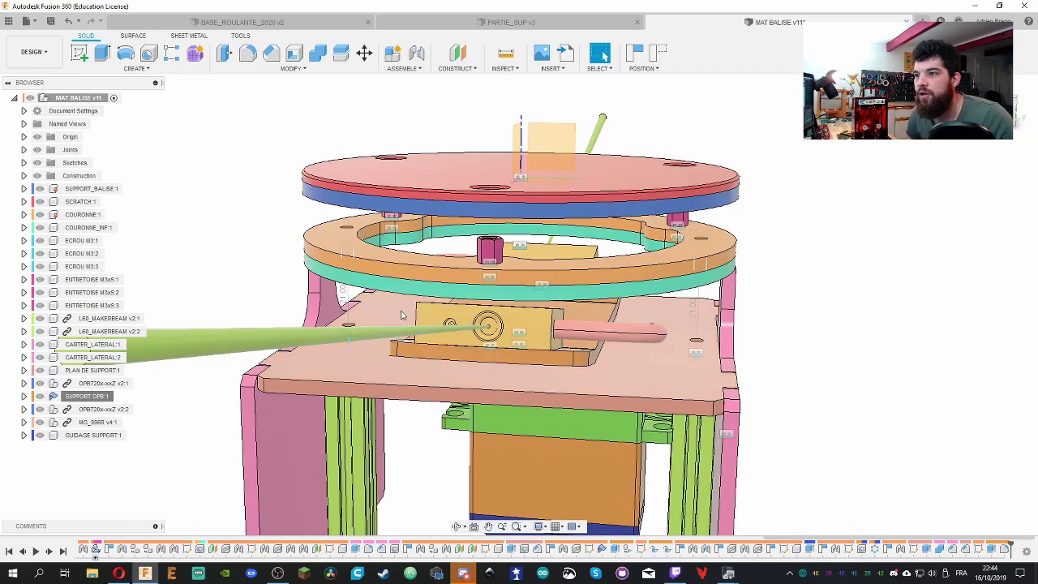
{"action": "scroll", "coordinate": [579, 349], "scroll_direction": "up", "scroll_amount": 3}
{"action": "middle_click_drag", "start_coordinate": [578, 348], "coordinate": [341, 259], "text": "shift"}
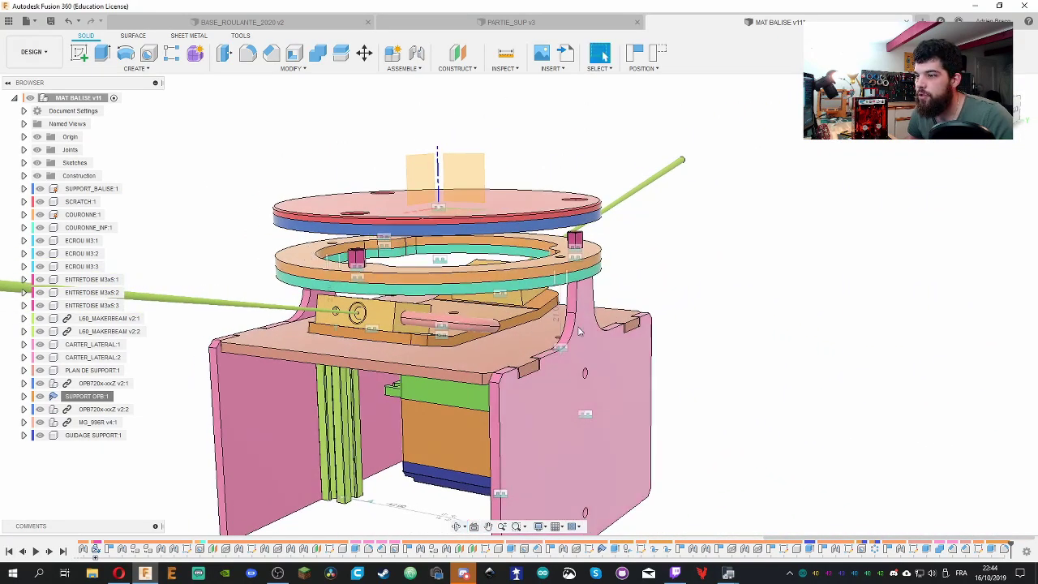
{"action": "scroll", "coordinate": [432, 320], "scroll_direction": "down", "scroll_amount": 2}
{"action": "scroll", "coordinate": [432, 320], "scroll_direction": "up", "scroll_amount": 5}
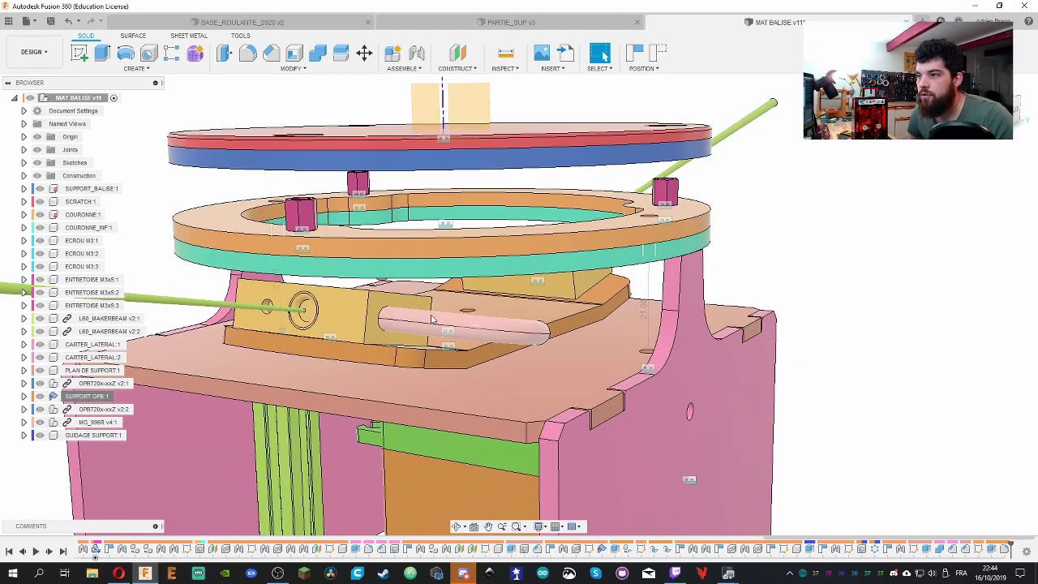
{"action": "scroll", "coordinate": [783, 306], "scroll_direction": "down", "scroll_amount": 3}
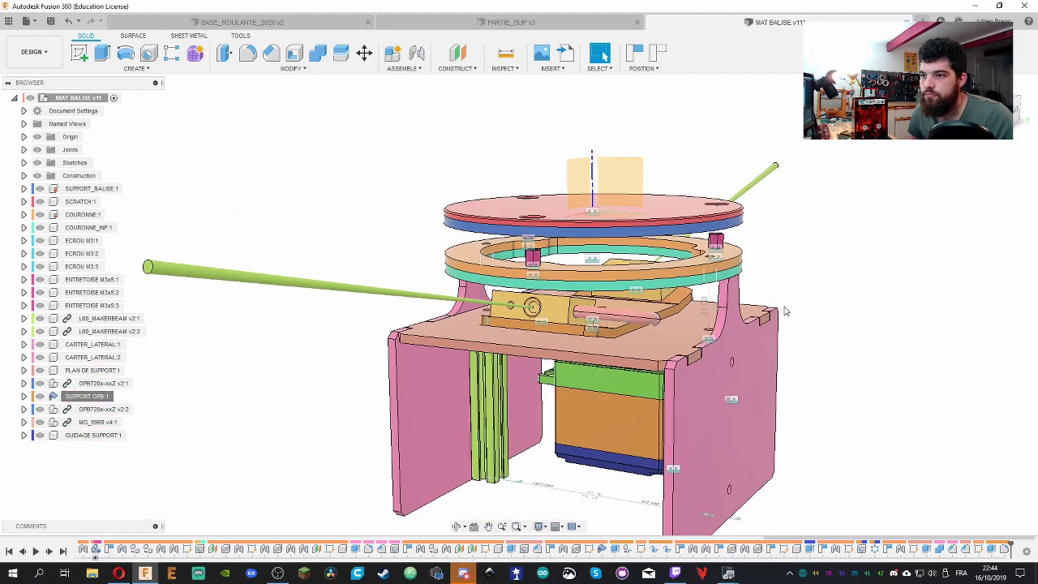
{"action": "scroll", "coordinate": [525, 328], "scroll_direction": "up", "scroll_amount": 2}
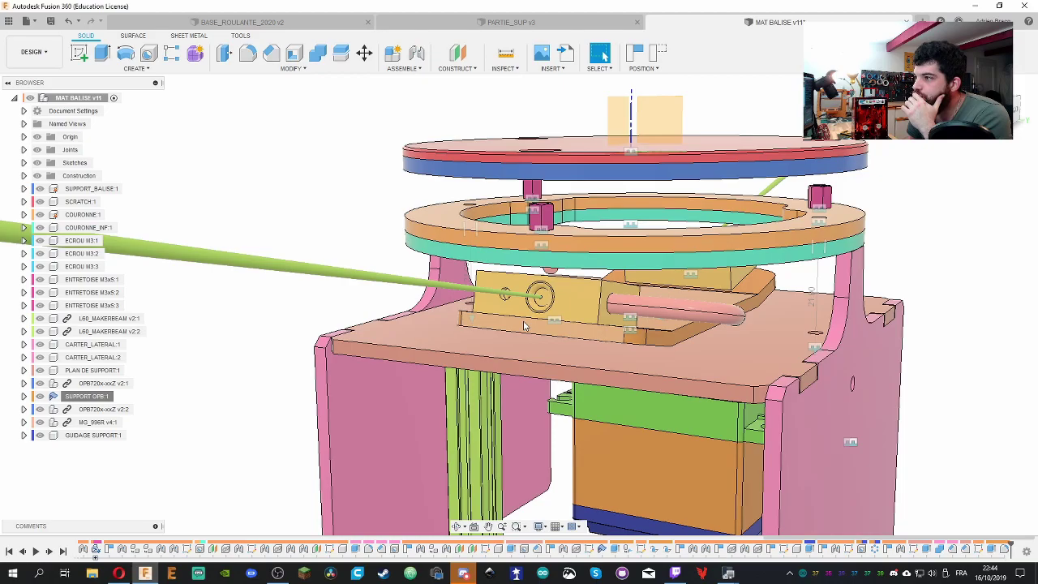
{"action": "middle_click_drag", "start_coordinate": [964, 261], "coordinate": [840, 265], "text": "shift"}
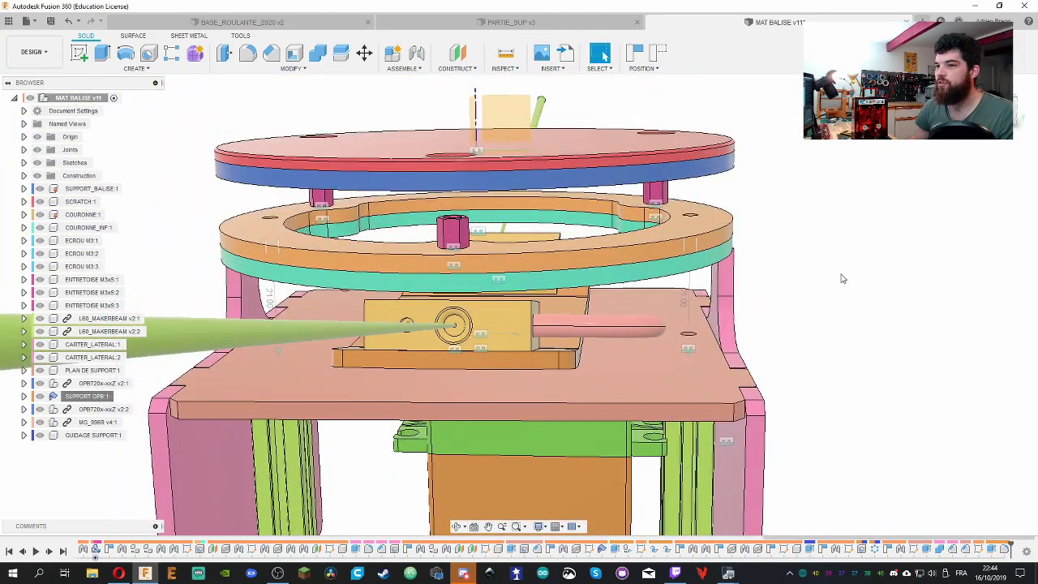
{"action": "scroll", "coordinate": [838, 325], "scroll_direction": "down", "scroll_amount": 3}
{"action": "scroll", "coordinate": [838, 355], "scroll_direction": "up", "scroll_amount": 3}
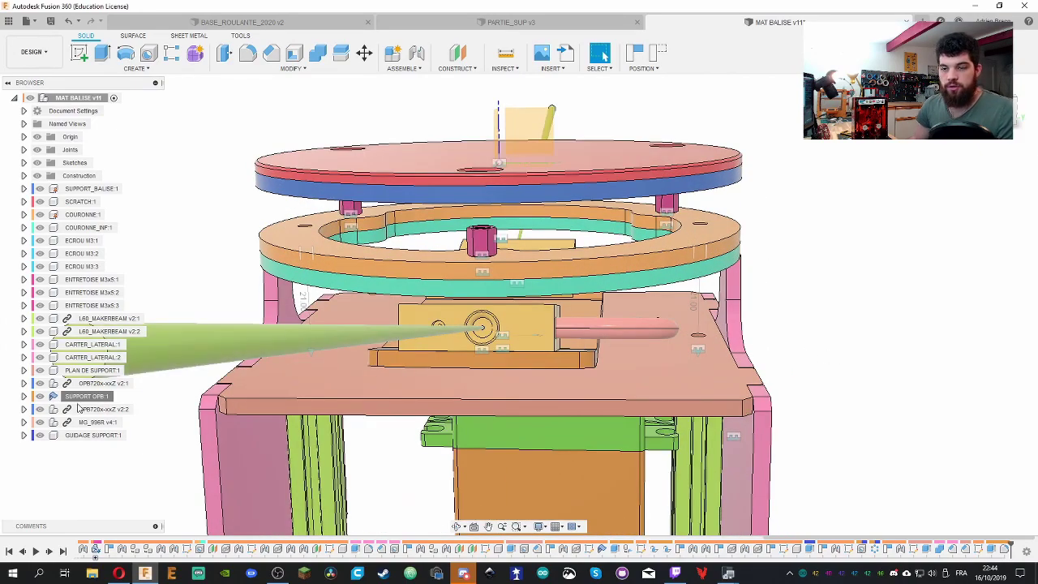
Isolate SUPPORT OPB:1 and turn its blocks and tubes back on
{"action": "right_click", "coordinate": [85, 396]}
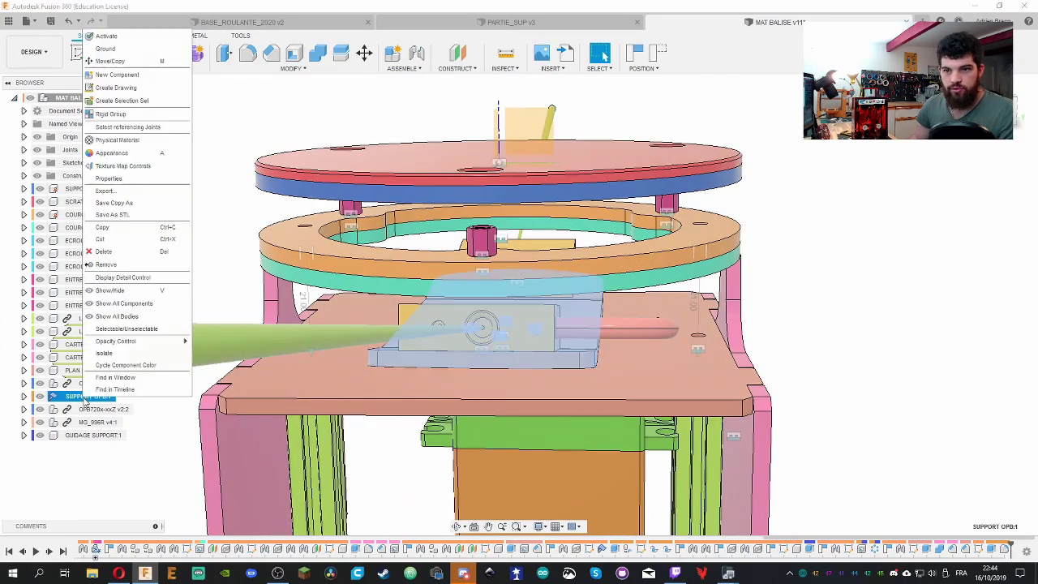
{"action": "left_click", "coordinate": [105, 356]}
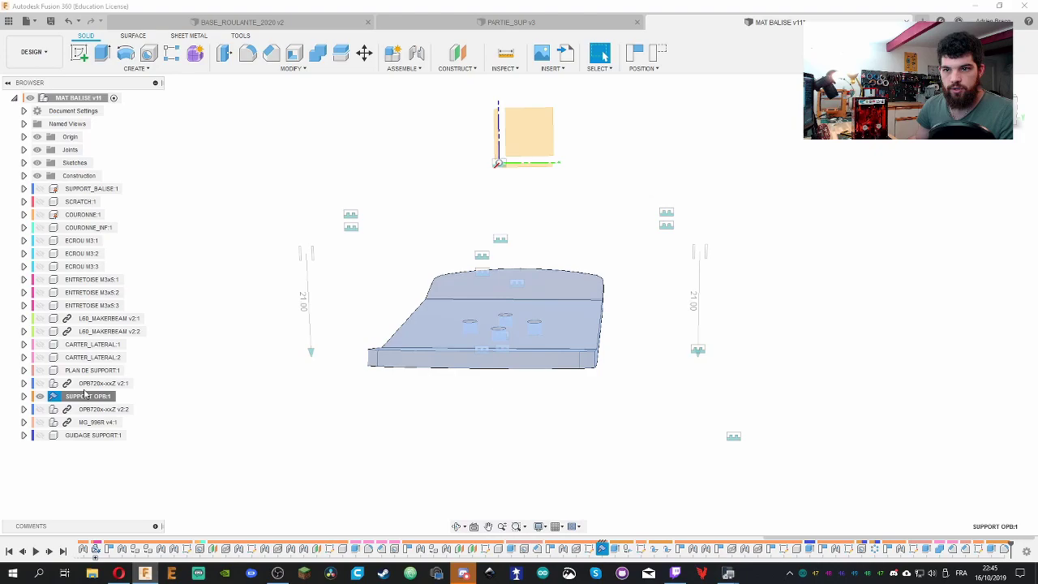
{"action": "left_click", "coordinate": [39, 395]}
Orbit and zoom around the isolated support plate to inspect it
{"action": "middle_click_drag", "start_coordinate": [271, 430], "coordinate": [560, 274], "text": "shift"}
{"action": "middle_click_drag", "start_coordinate": [694, 325], "coordinate": [485, 347]}
{"action": "scroll", "coordinate": [483, 346], "scroll_direction": "down", "scroll_amount": 2}
{"action": "scroll", "coordinate": [483, 346], "scroll_direction": "up", "scroll_amount": 6}
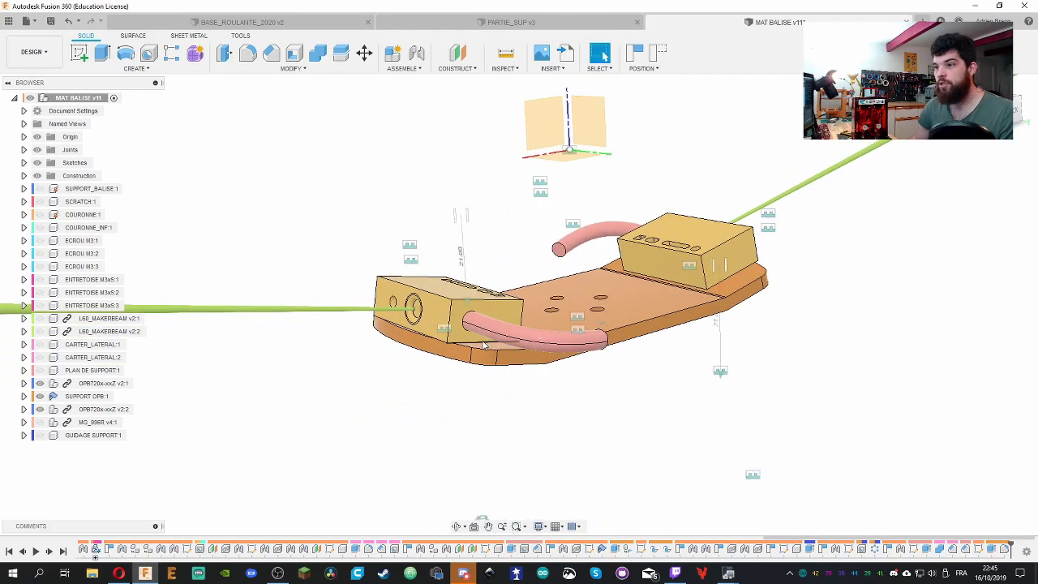
{"action": "middle_click_drag", "start_coordinate": [472, 175], "coordinate": [463, 243], "text": "shift"}
{"action": "middle_click_drag", "start_coordinate": [732, 373], "coordinate": [441, 424], "text": "shift"}
{"action": "scroll", "coordinate": [383, 514], "scroll_direction": "up", "scroll_amount": 4}
{"action": "scroll", "coordinate": [383, 514], "scroll_direction": "up", "scroll_amount": 2}
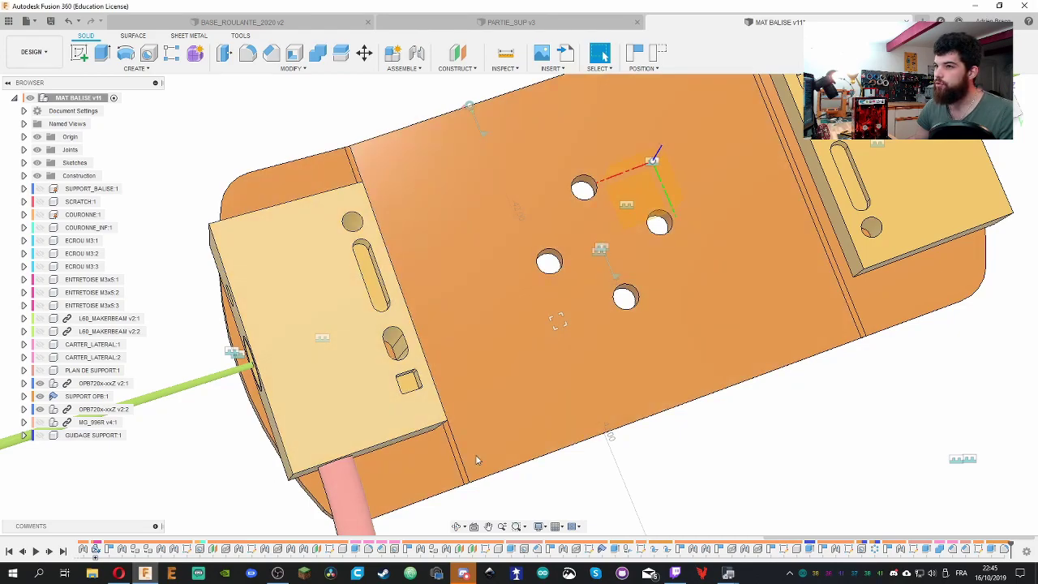
{"action": "middle_click_drag", "start_coordinate": [764, 445], "coordinate": [702, 410], "text": "shift"}
{"action": "middle_click_drag", "start_coordinate": [655, 468], "coordinate": [658, 464], "text": "shift"}
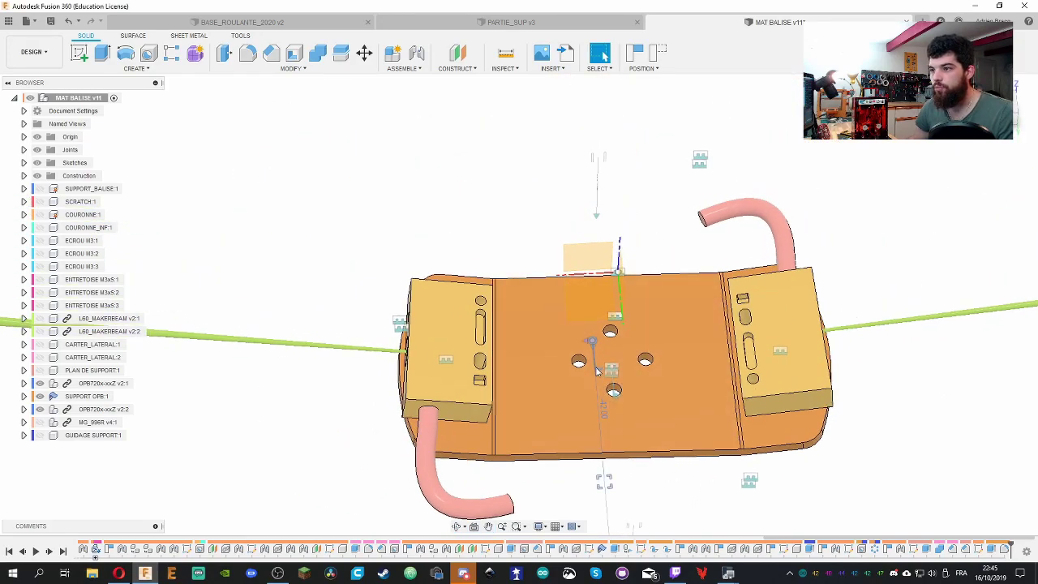
{"action": "scroll", "coordinate": [521, 293], "scroll_direction": "down", "scroll_amount": 1}
{"action": "scroll", "coordinate": [521, 292], "scroll_direction": "up", "scroll_amount": 2}
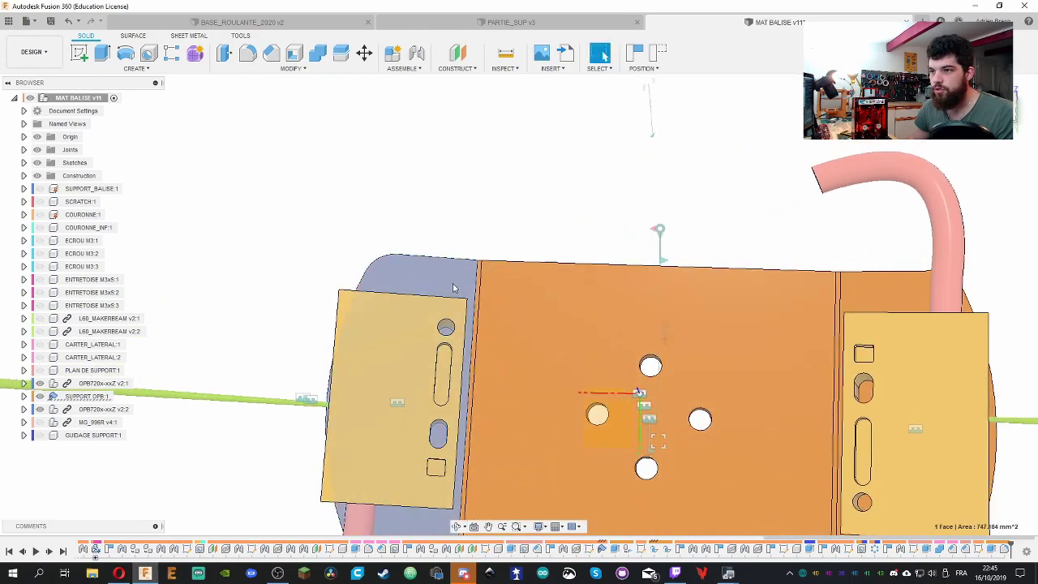
Dismiss the components-moved warnings, then create and finish a sketch on the yellow block's face
{"action": "left_click", "coordinate": [106, 61]}
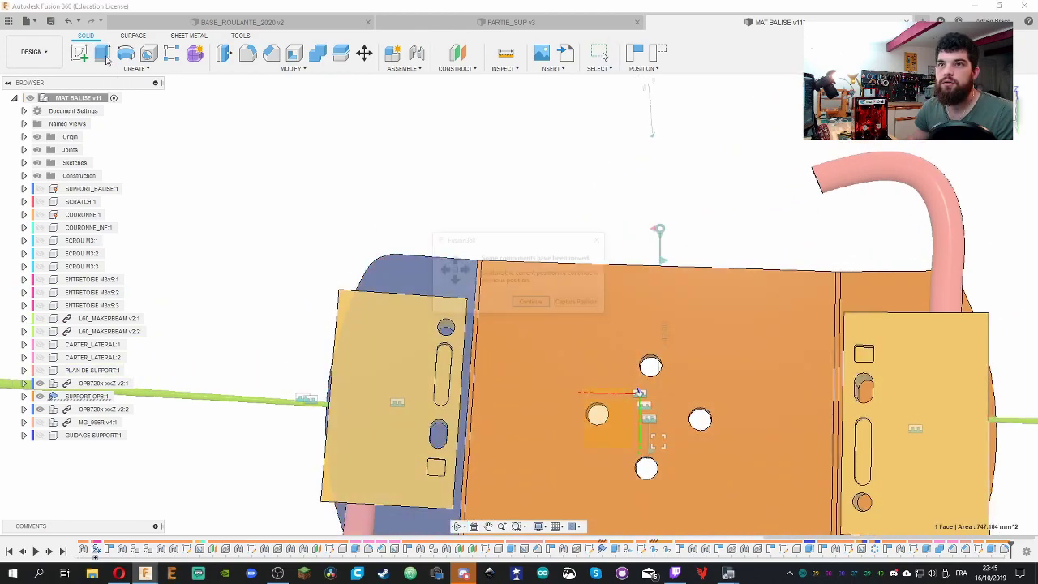
{"action": "left_click", "coordinate": [601, 239]}
{"action": "left_click", "coordinate": [80, 52]}
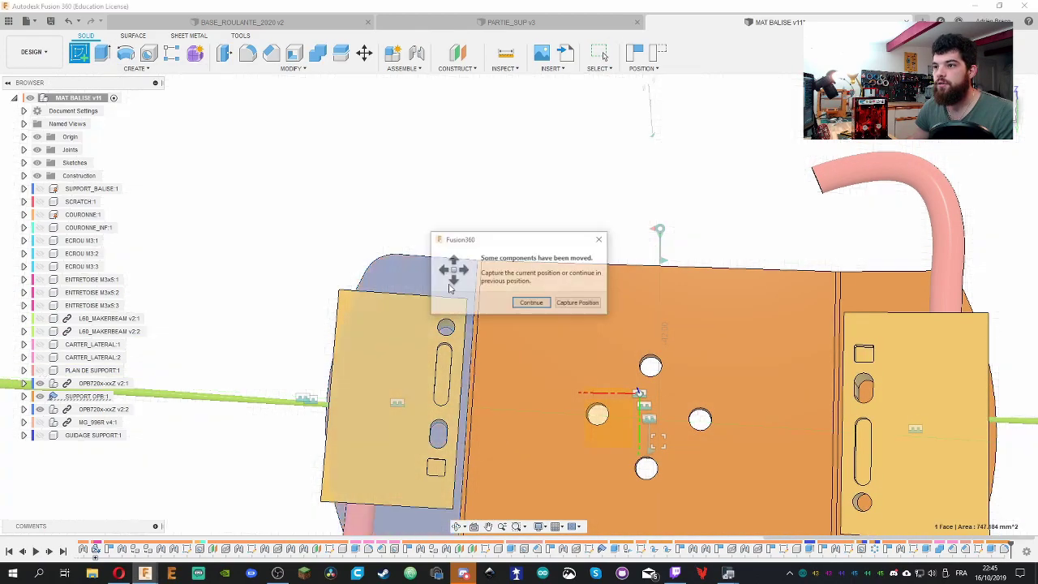
{"action": "left_click", "coordinate": [531, 303]}
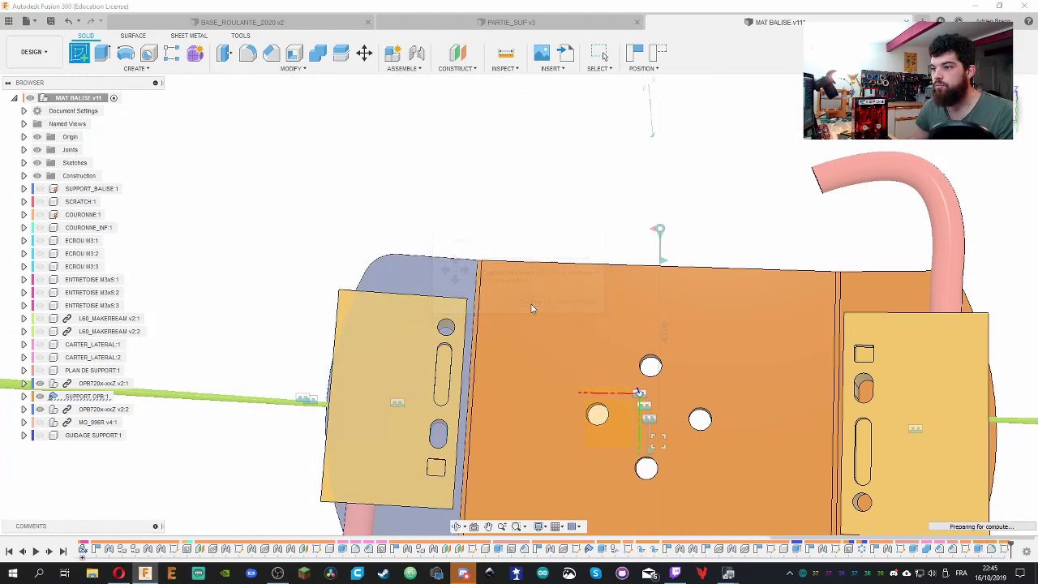
{"action": "left_click", "coordinate": [451, 300]}
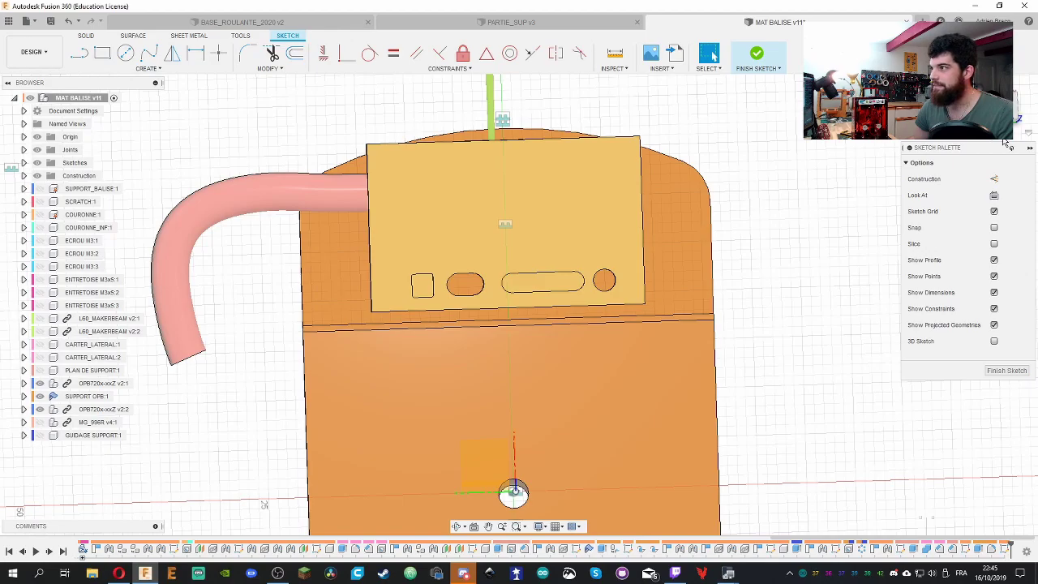
{"action": "left_click", "coordinate": [1006, 370]}
Select the upper block's top face as the profile to sketch on
{"action": "middle_click_drag", "start_coordinate": [667, 236], "coordinate": [603, 55], "text": "shift"}
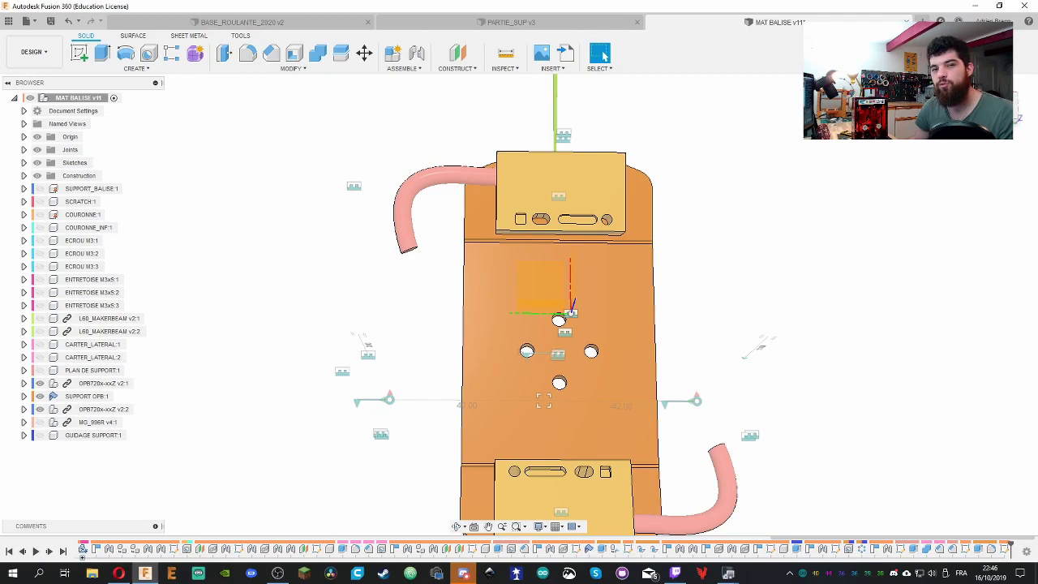
{"action": "middle_click_drag", "start_coordinate": [730, 212], "coordinate": [714, 225]}
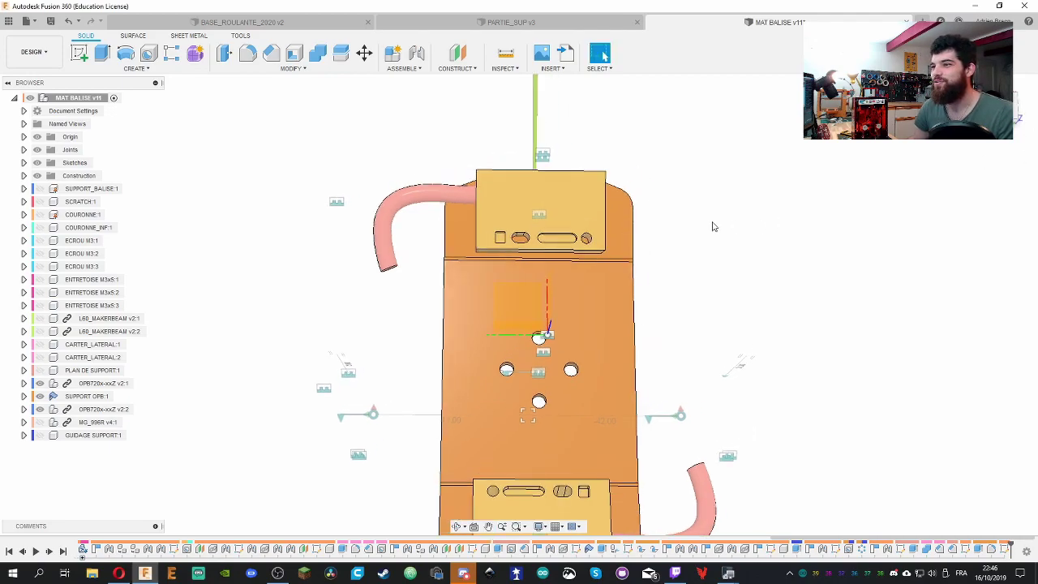
{"action": "left_click", "coordinate": [623, 223]}
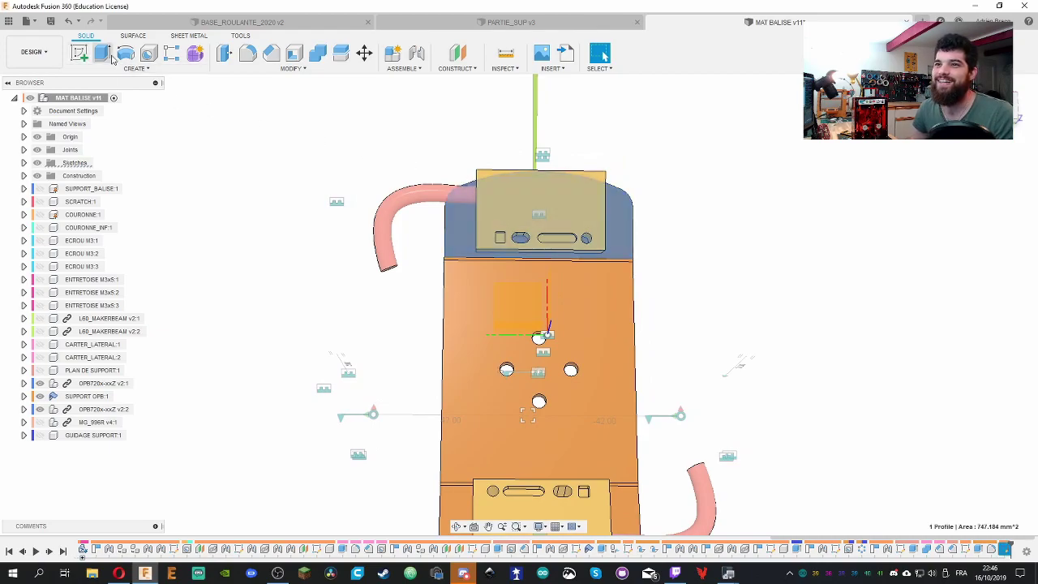
Create a sketch on the selected upper-block face and centre the block in view
{"action": "left_click", "coordinate": [80, 53]}
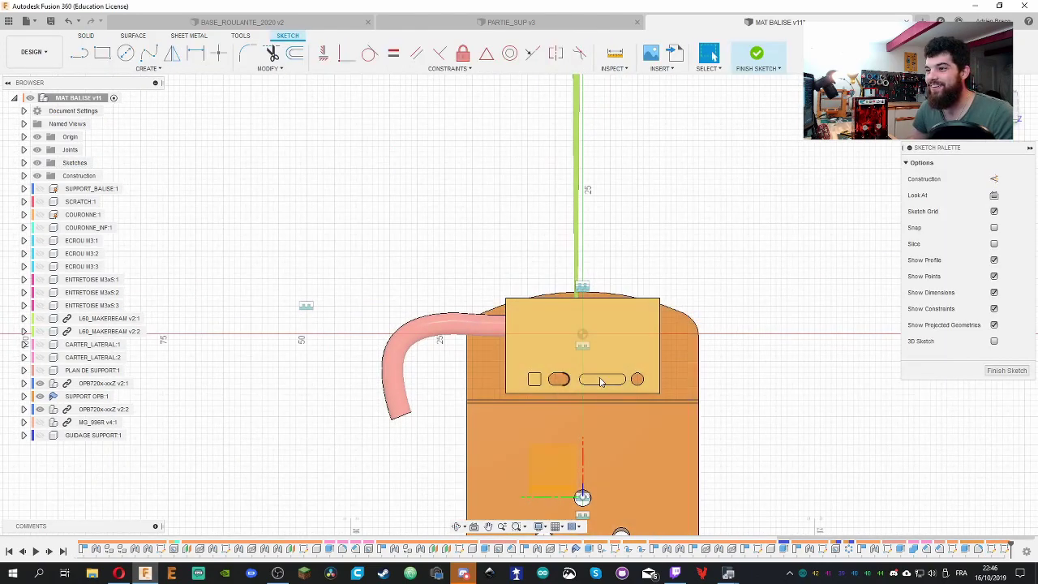
{"action": "scroll", "coordinate": [667, 413], "scroll_direction": "down", "scroll_amount": 2}
{"action": "scroll", "coordinate": [667, 413], "scroll_direction": "up", "scroll_amount": 5}
{"action": "middle_click_drag", "start_coordinate": [835, 340], "coordinate": [864, 348]}
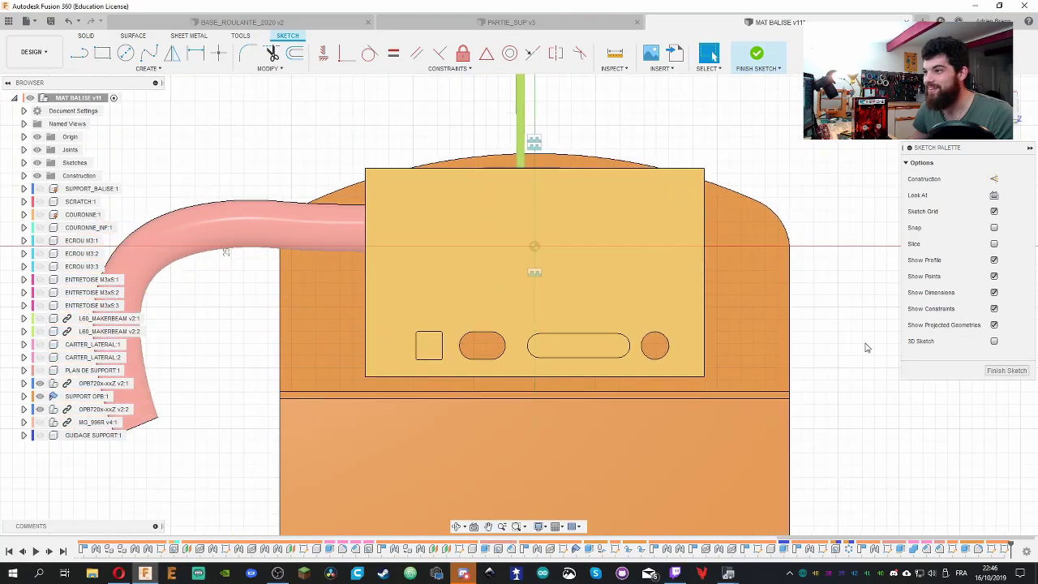
{"action": "middle_click_drag", "start_coordinate": [826, 296], "coordinate": [857, 308]}
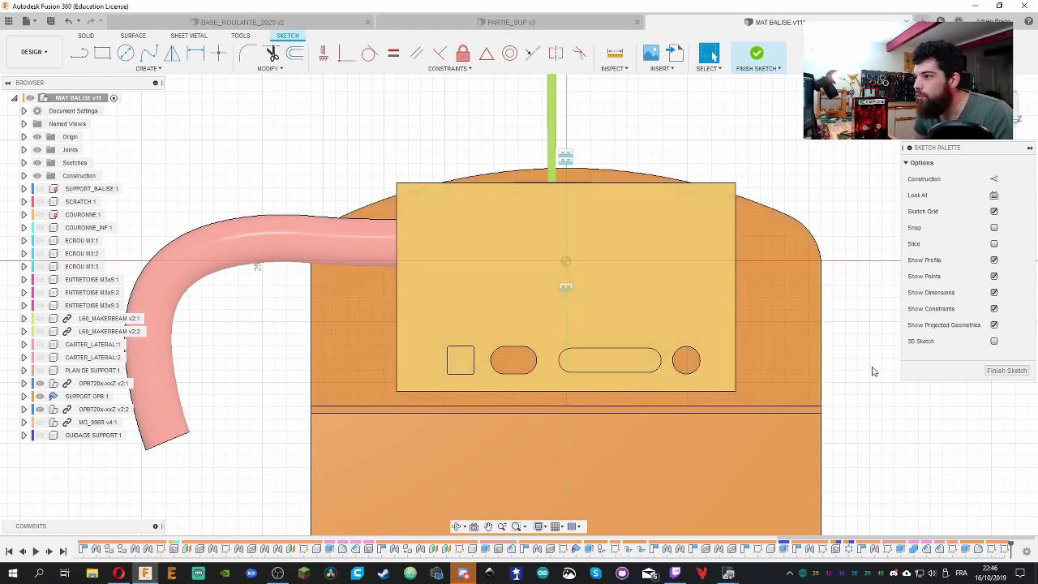
{"action": "left_click", "coordinate": [126, 53]}
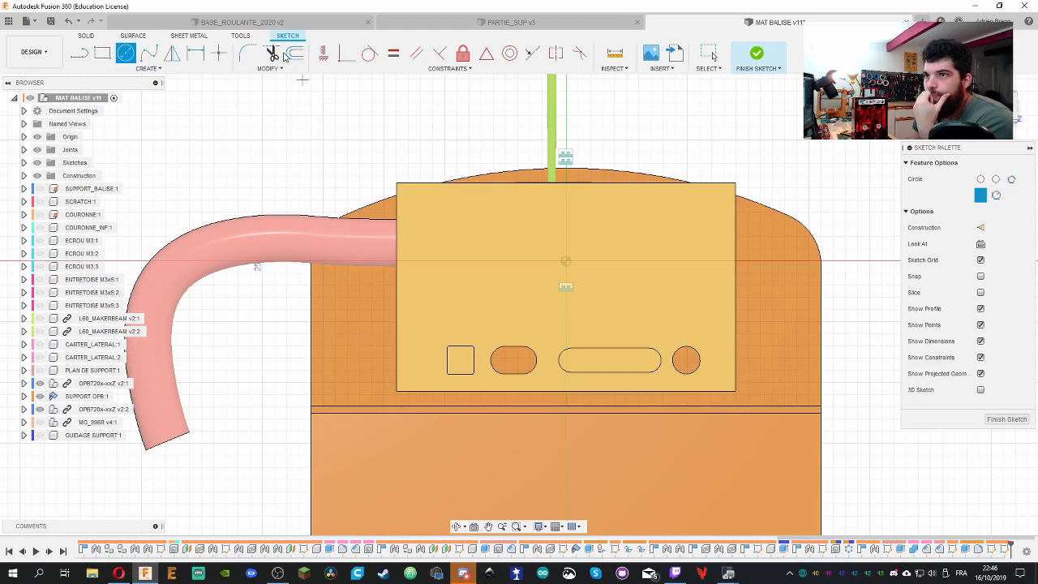
Project the round hole and the oval slot's top and bottom edges into the sketch
{"action": "key", "text": "Escape"}
{"action": "key", "text": "p"}
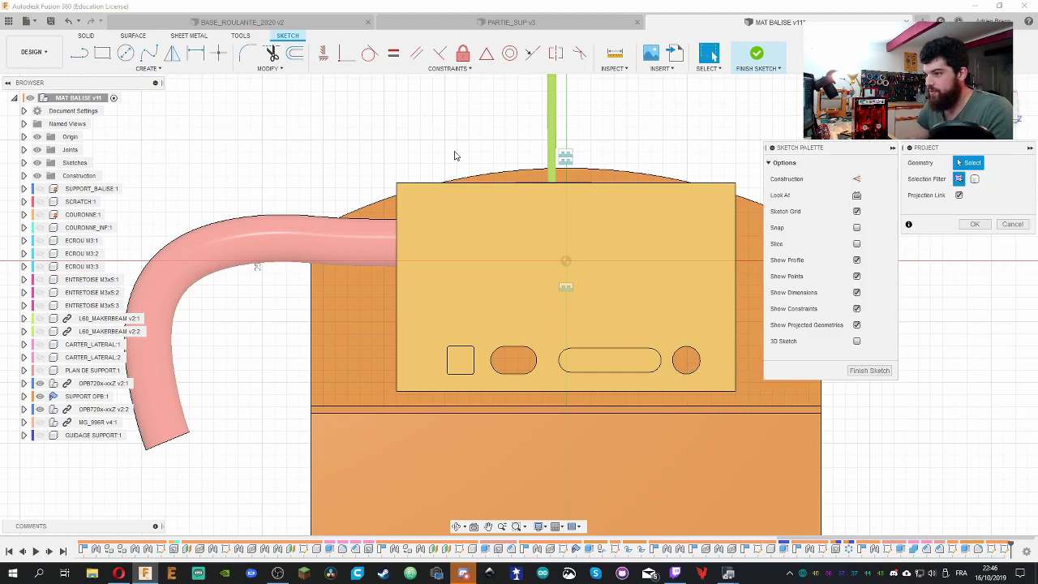
{"action": "left_click", "coordinate": [698, 358]}
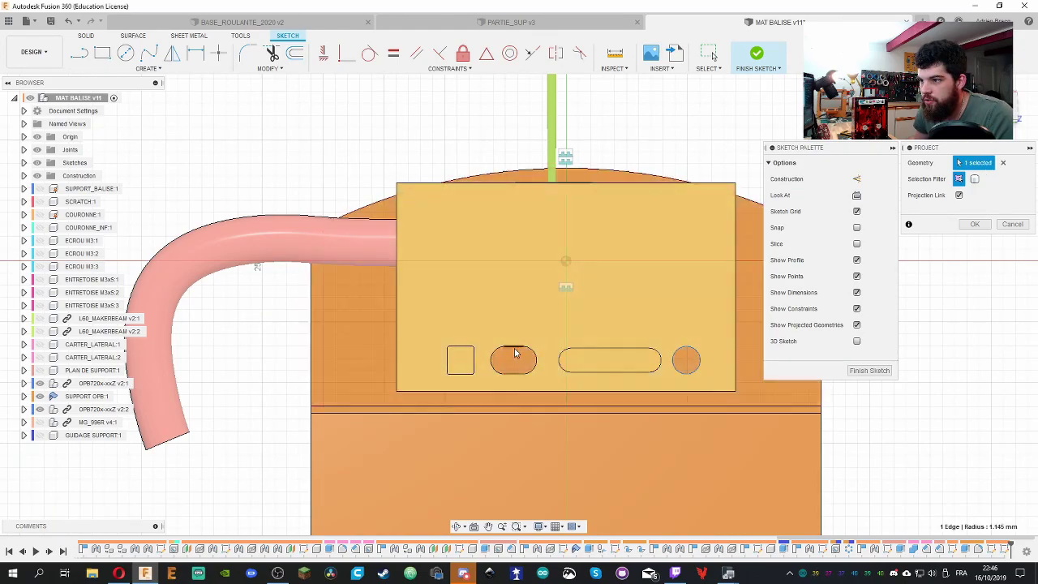
{"action": "left_click", "coordinate": [515, 353]}
{"action": "left_click", "coordinate": [524, 376]}
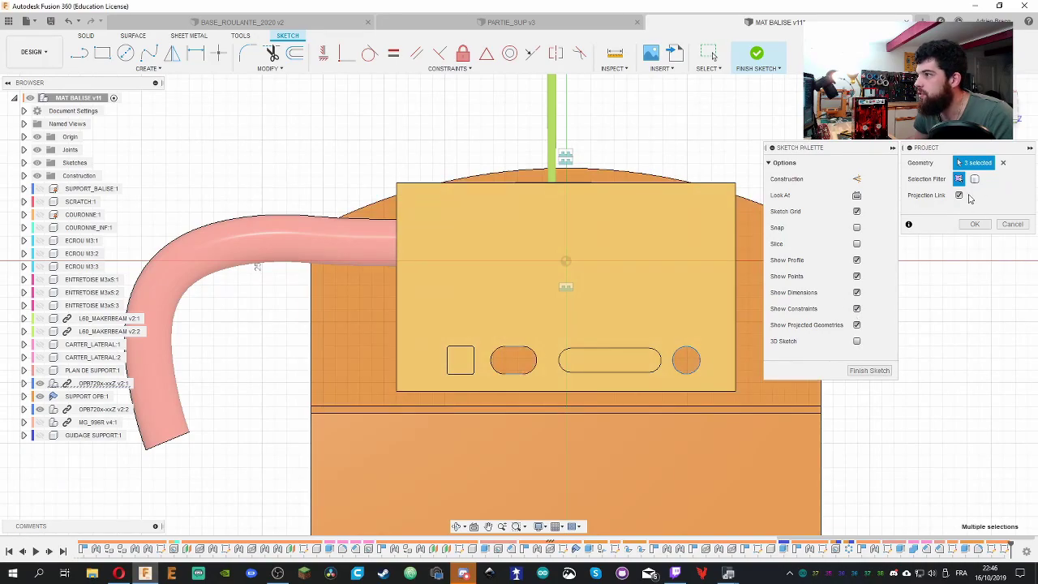
{"action": "left_click", "coordinate": [974, 224]}
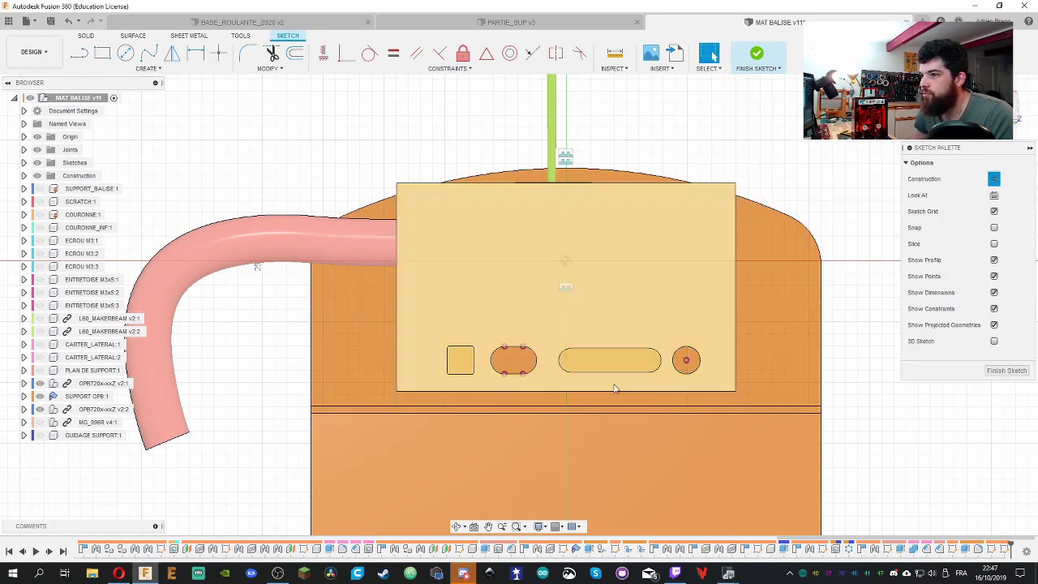
Measure the round hole's radius, which reads 1.145 mm
{"action": "scroll", "coordinate": [848, 388], "scroll_direction": "up", "scroll_amount": 2}
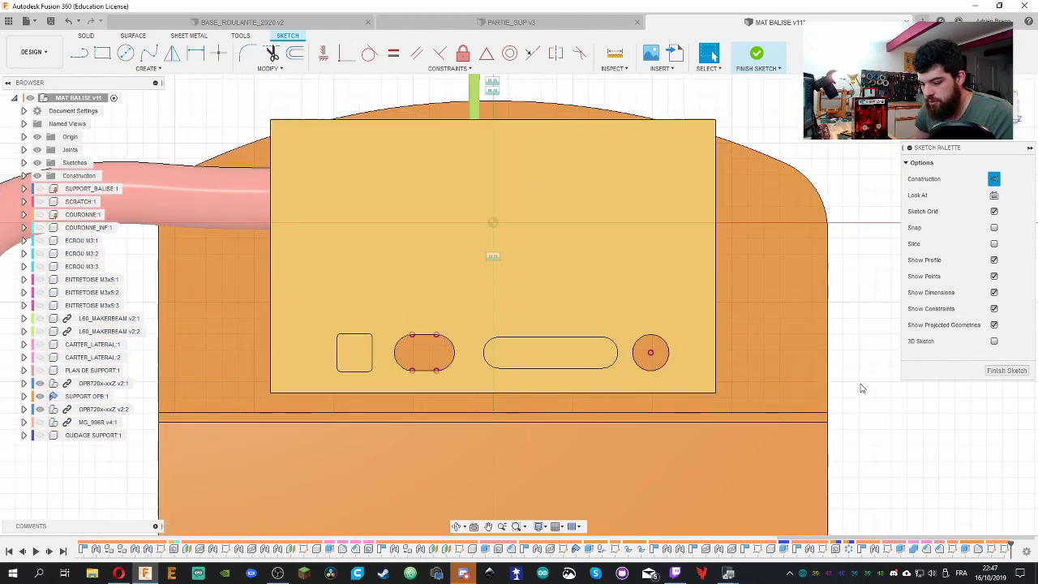
{"action": "middle_click_drag", "start_coordinate": [861, 378], "coordinate": [886, 383]}
{"action": "key", "text": "i"}
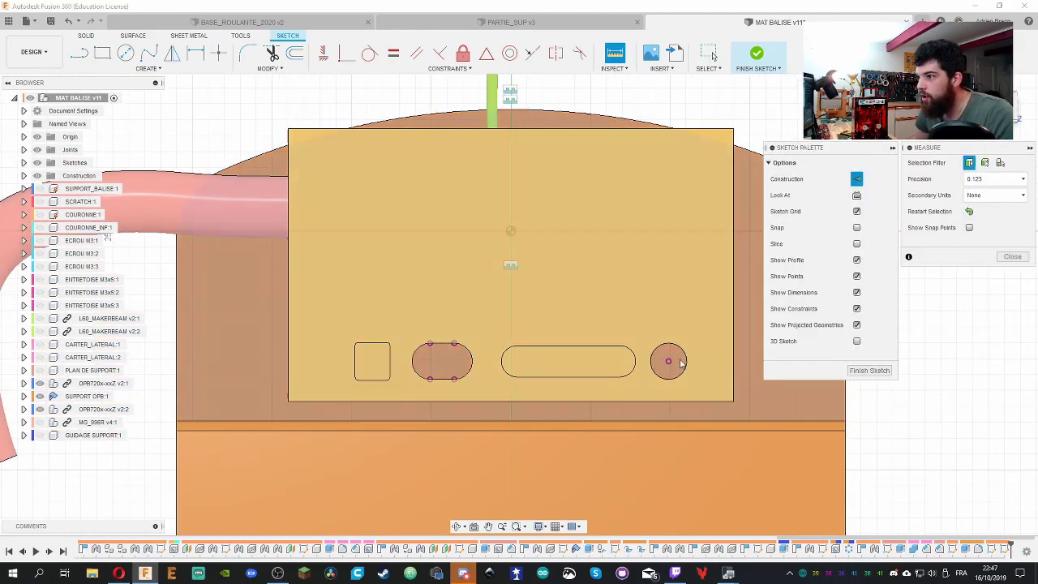
{"action": "left_click", "coordinate": [686, 362]}
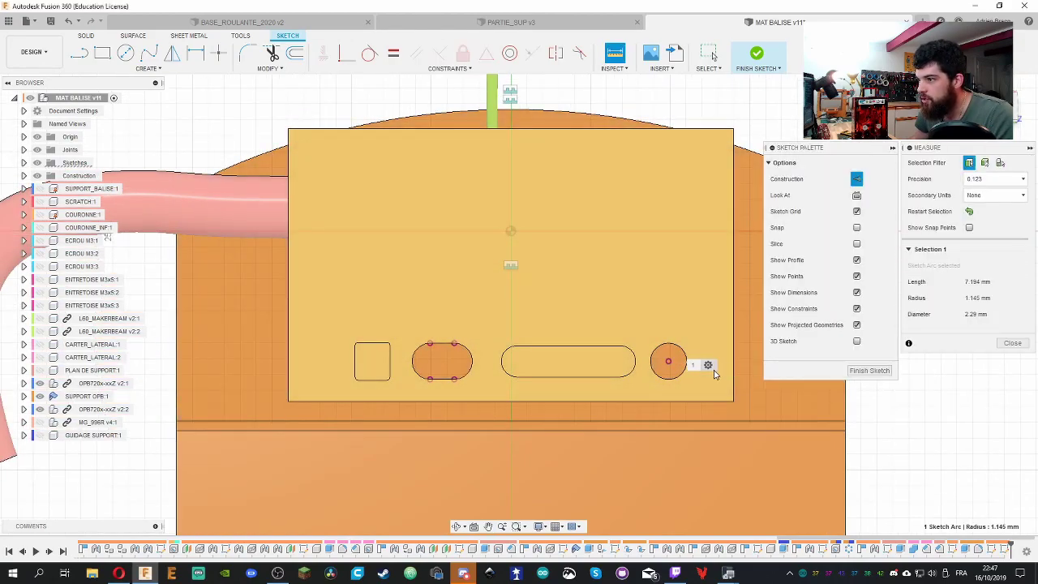
{"action": "left_click", "coordinate": [1014, 343]}
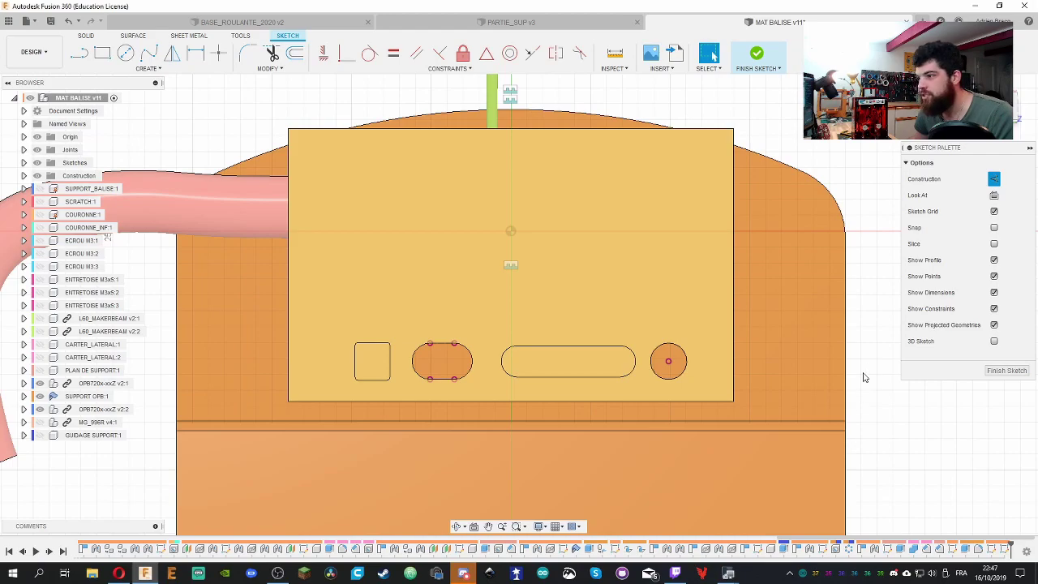
Draw a vertical line through the oval slot, plus circles around the round hole and the oval slot
{"action": "key", "text": "l"}
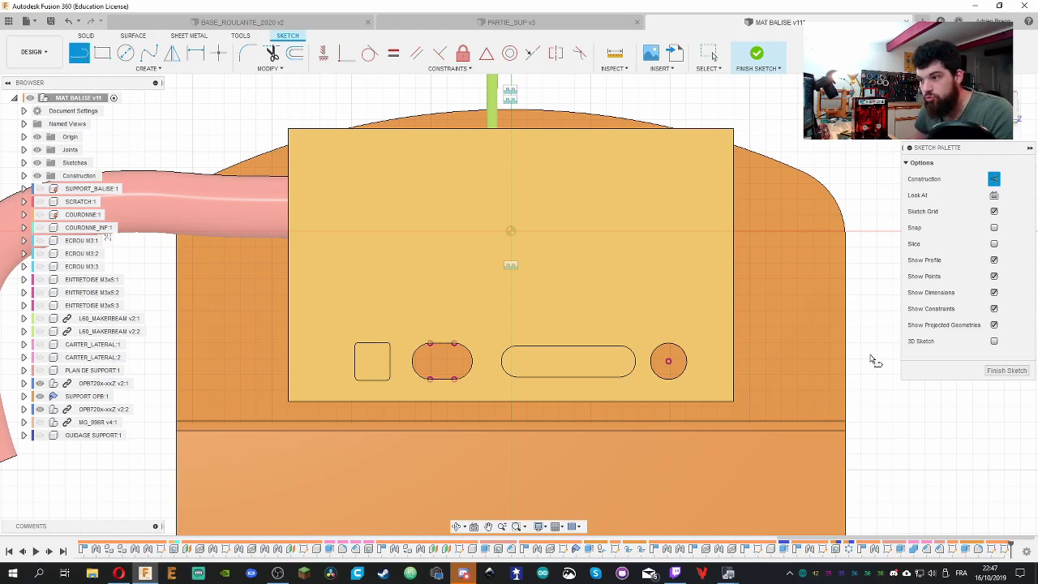
{"action": "left_click", "coordinate": [442, 344]}
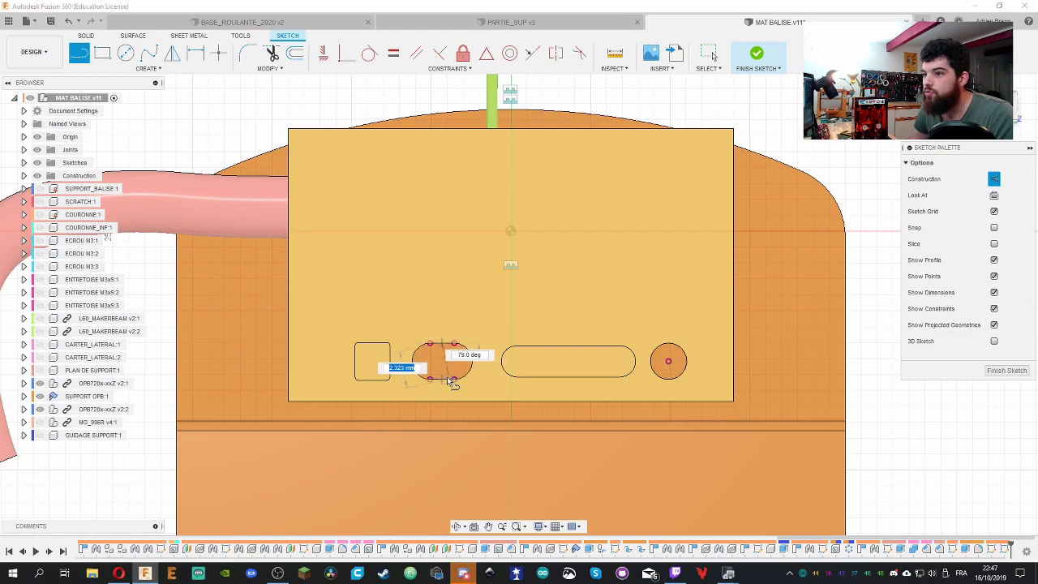
{"action": "left_click", "coordinate": [442, 379]}
{"action": "key", "text": "c"}
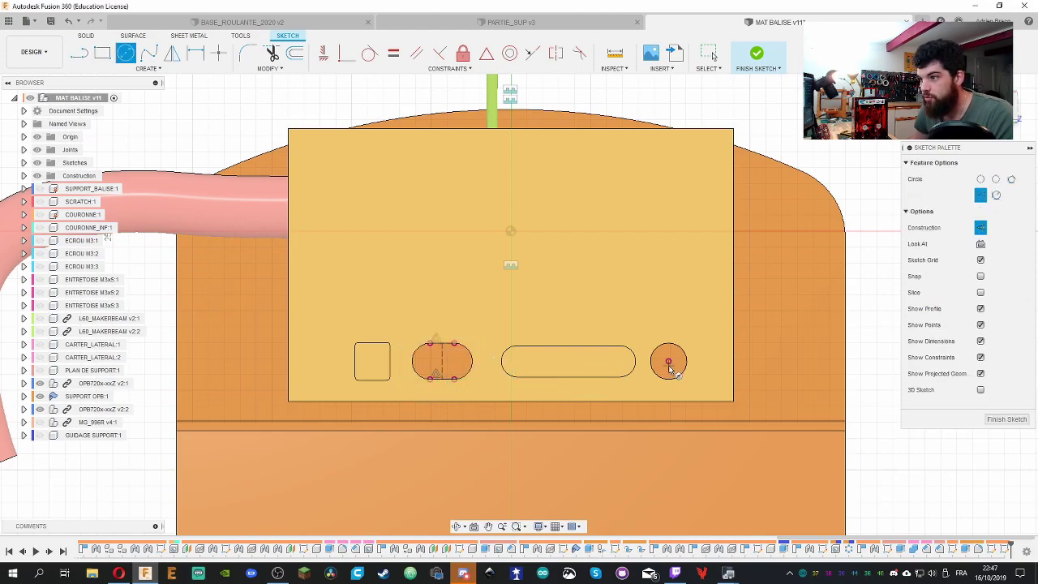
{"action": "left_click", "coordinate": [668, 365]}
{"action": "key", "text": "x"}
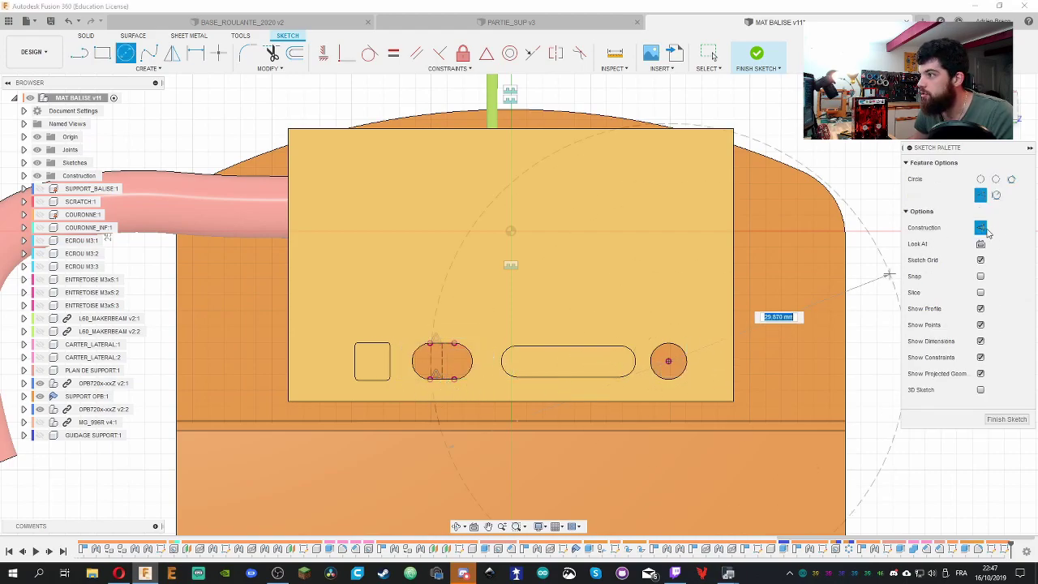
{"action": "left_click", "coordinate": [691, 355]}
{"action": "left_click", "coordinate": [442, 361]}
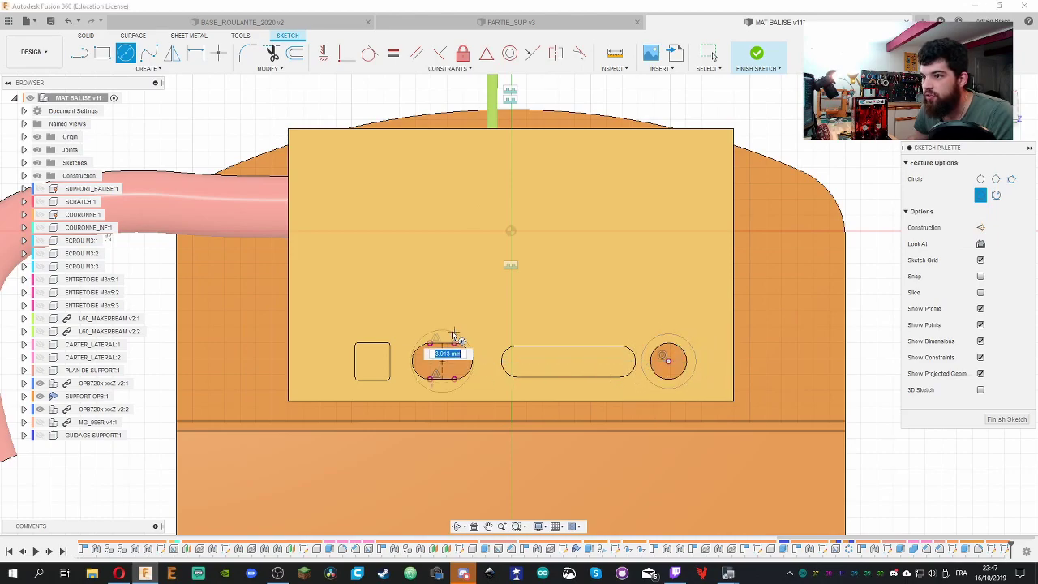
{"action": "left_click", "coordinate": [454, 334]}
{"action": "key", "text": "Escape"}
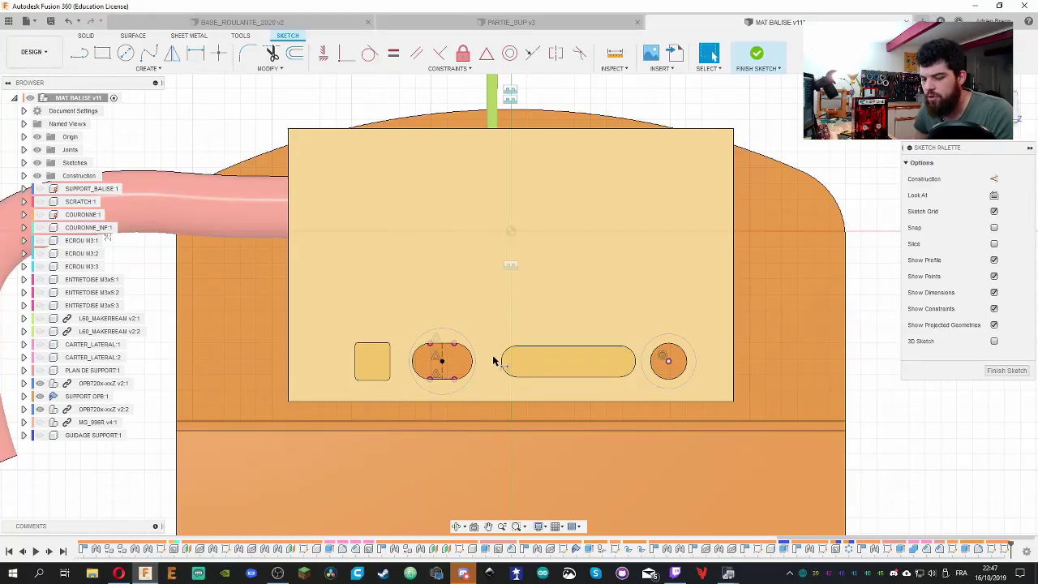
Dimension the circle around the oval slot to a 3.1 mm diameter
{"action": "key", "text": "d"}
{"action": "left_click", "coordinate": [458, 336]}
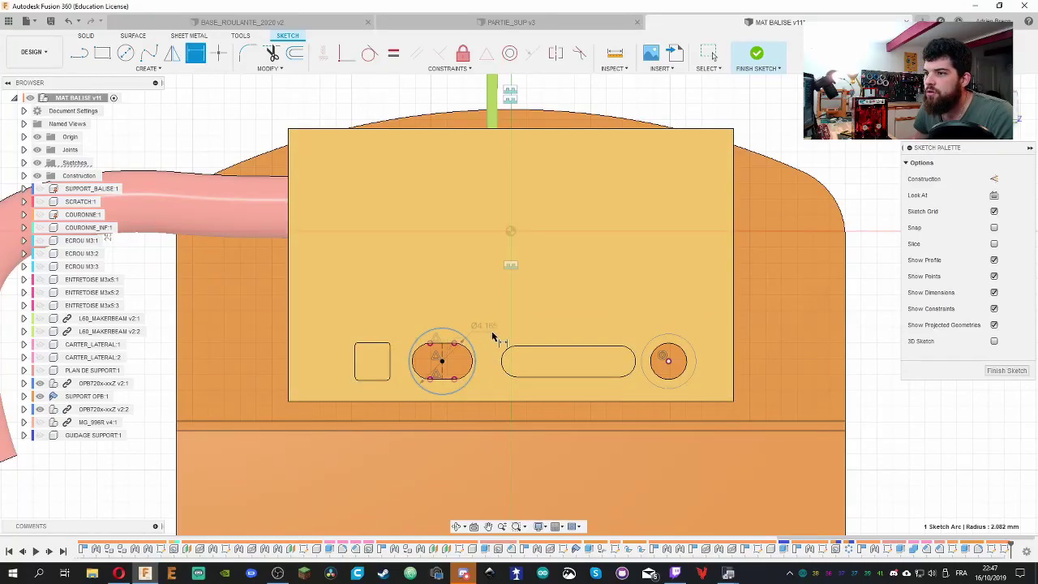
{"action": "left_click", "coordinate": [382, 310]}
{"action": "type", "text": "3"}
{"action": "key", "text": "Return"}
{"action": "double_click", "coordinate": [385, 320]}
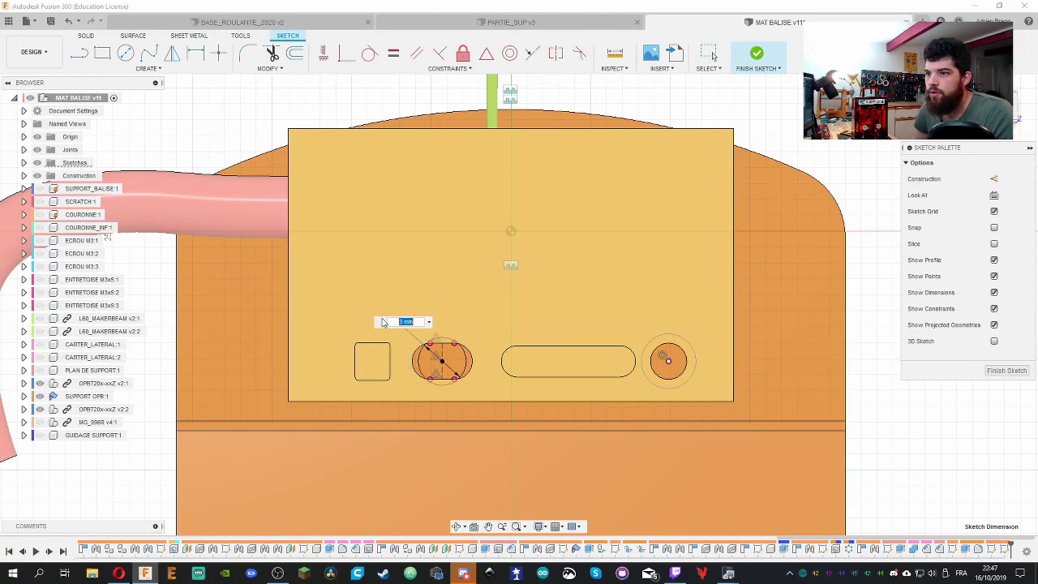
{"action": "type", "text": "3.1"}
{"action": "key", "text": "Return"}
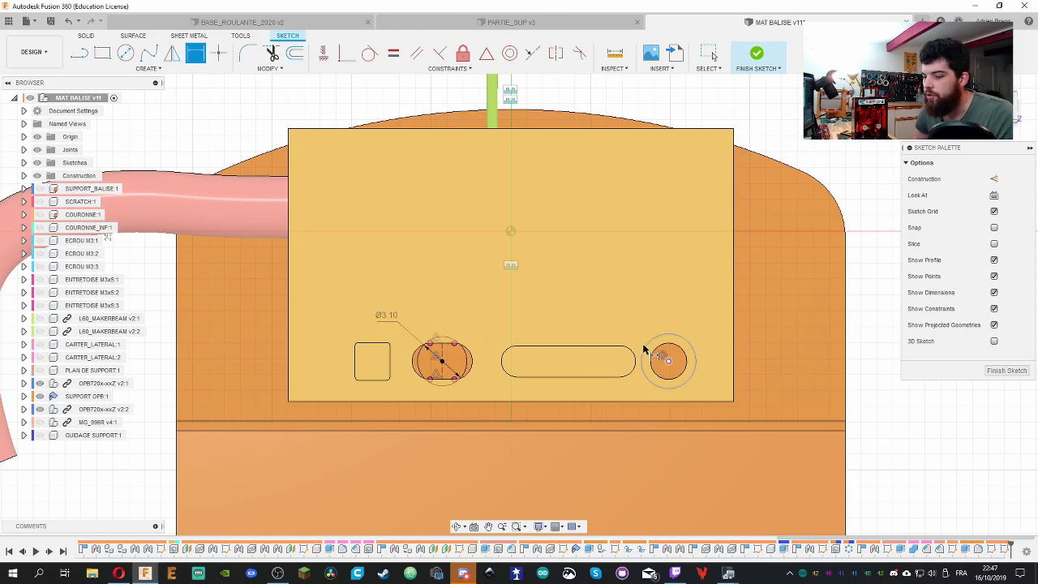
{"action": "key", "text": "Escape"}
Constrain the two outer circles to be equal in size
{"action": "left_click", "coordinate": [446, 393]}
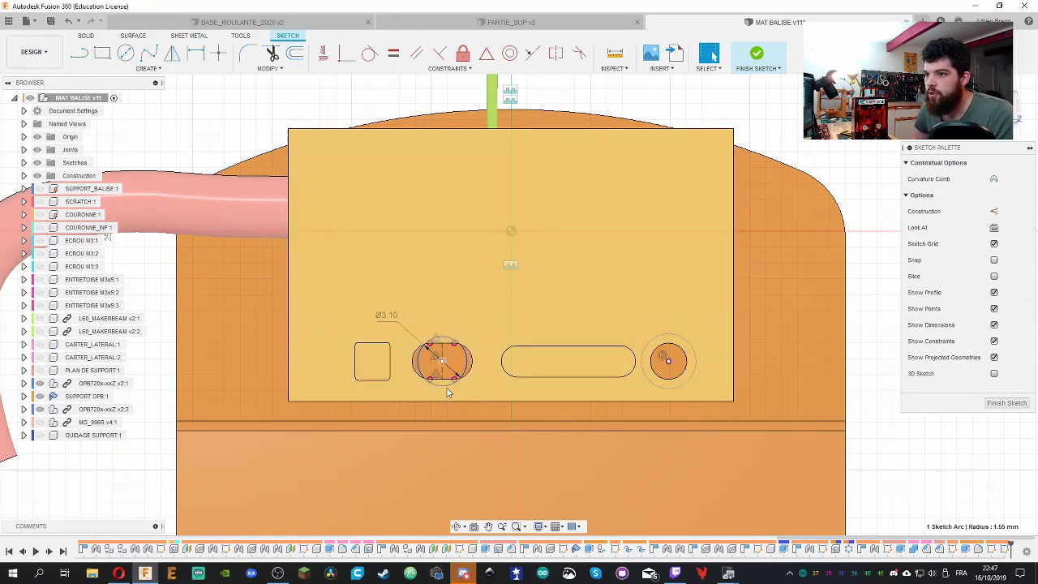
{"action": "left_click", "coordinate": [661, 337], "text": "shift"}
{"action": "key", "text": "equal"}
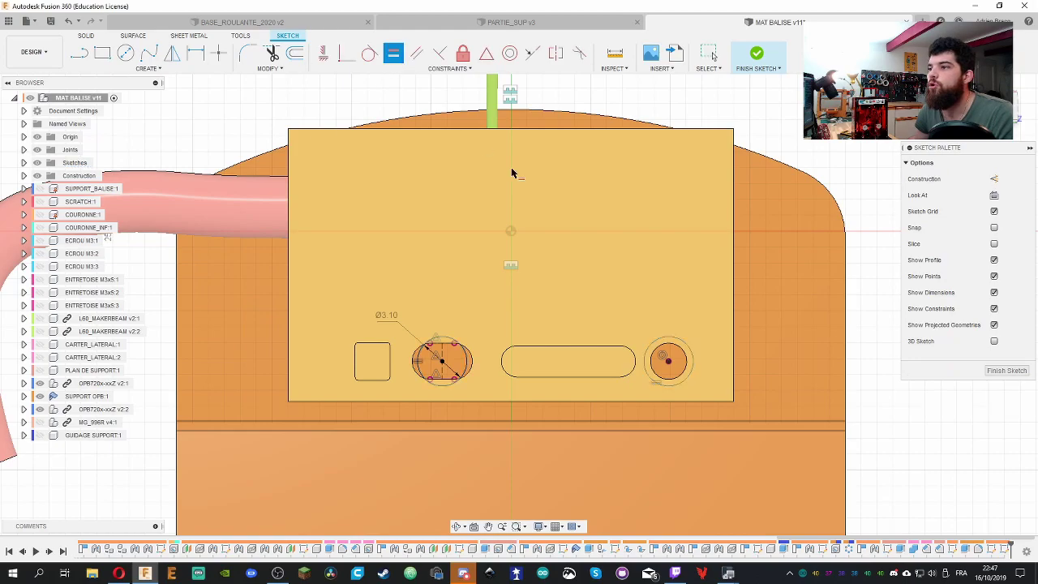
{"action": "key", "text": "Escape"}
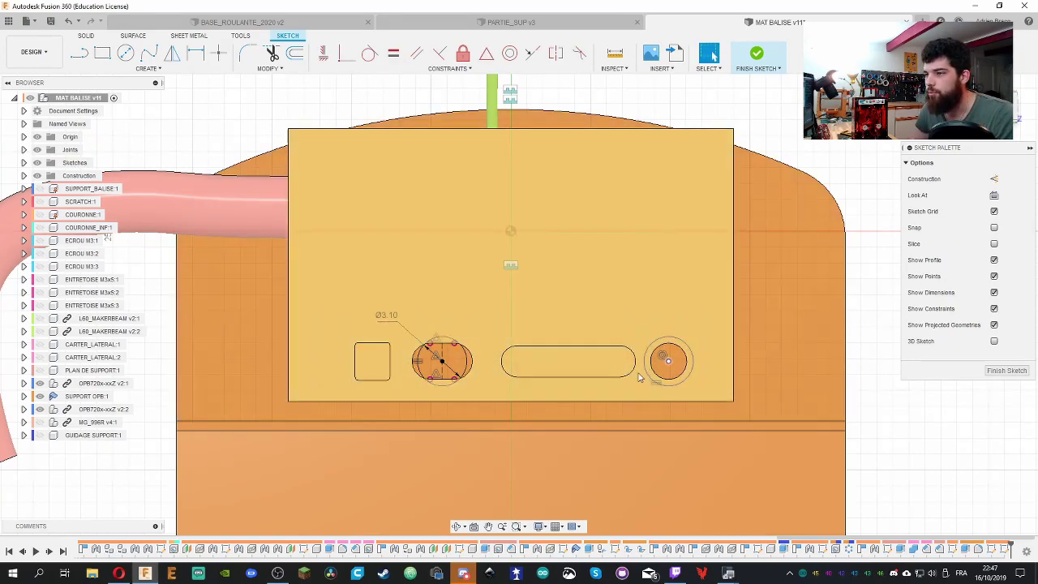
Add a Ø3.10 diameter dimension to the circle around the round hole
{"action": "left_click", "coordinate": [464, 365]}
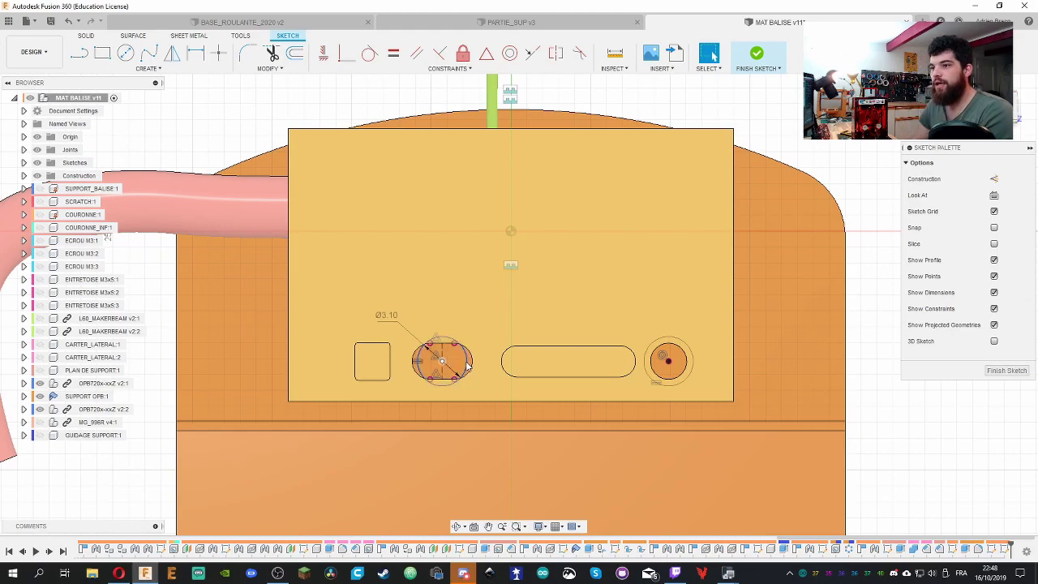
{"action": "left_click", "coordinate": [468, 366]}
{"action": "key", "text": "Escape"}
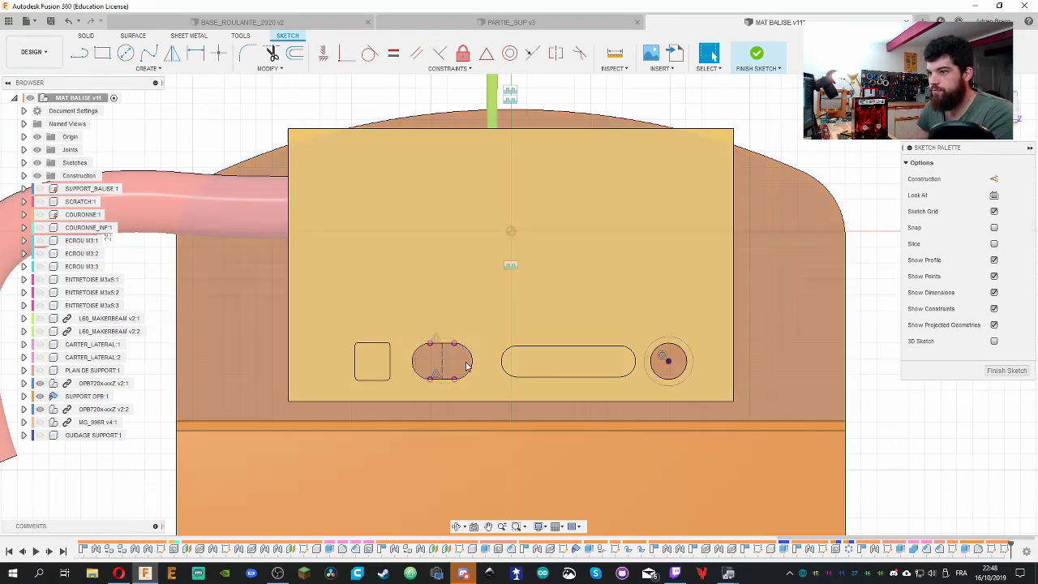
{"action": "key", "text": "d"}
{"action": "left_click", "coordinate": [685, 347]}
{"action": "left_click", "coordinate": [791, 312]}
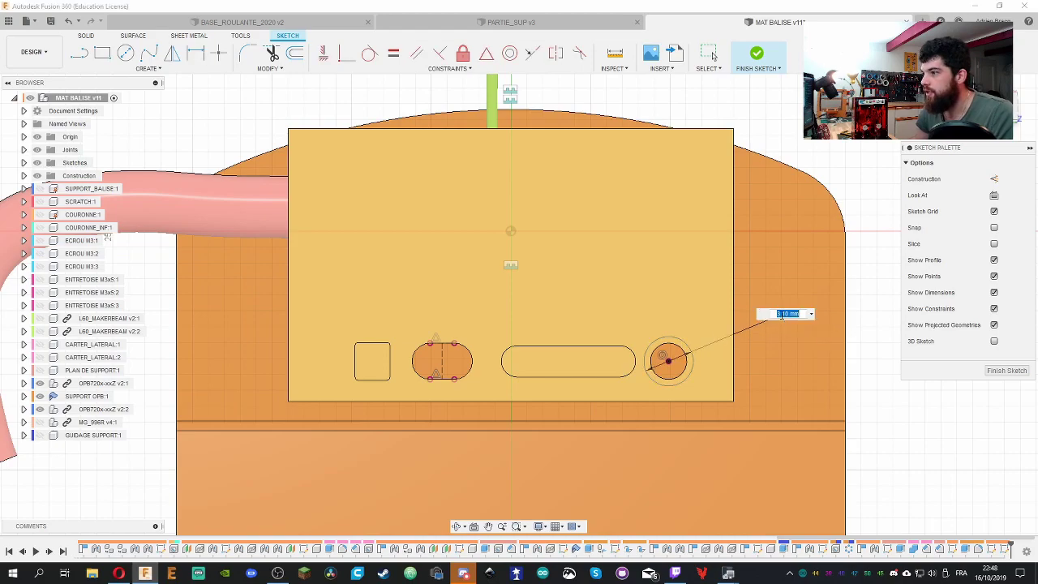
{"action": "key", "text": "Return"}
{"action": "key", "text": "Escape"}
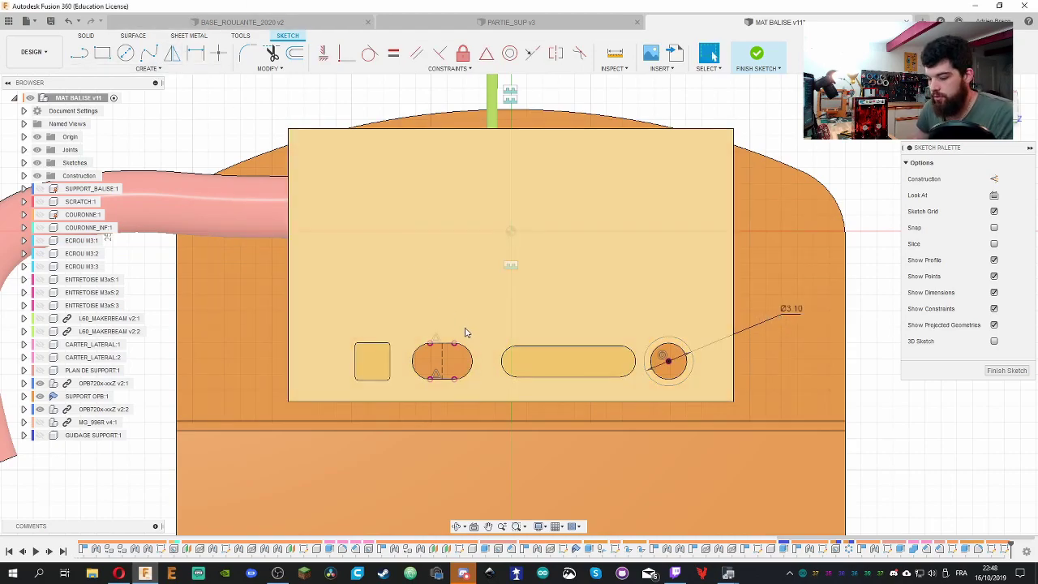
Project both rounded ends of the oval cutout into the sketch
{"action": "key", "text": "p"}
{"action": "left_click", "coordinate": [471, 362]}
{"action": "left_click", "coordinate": [413, 362]}
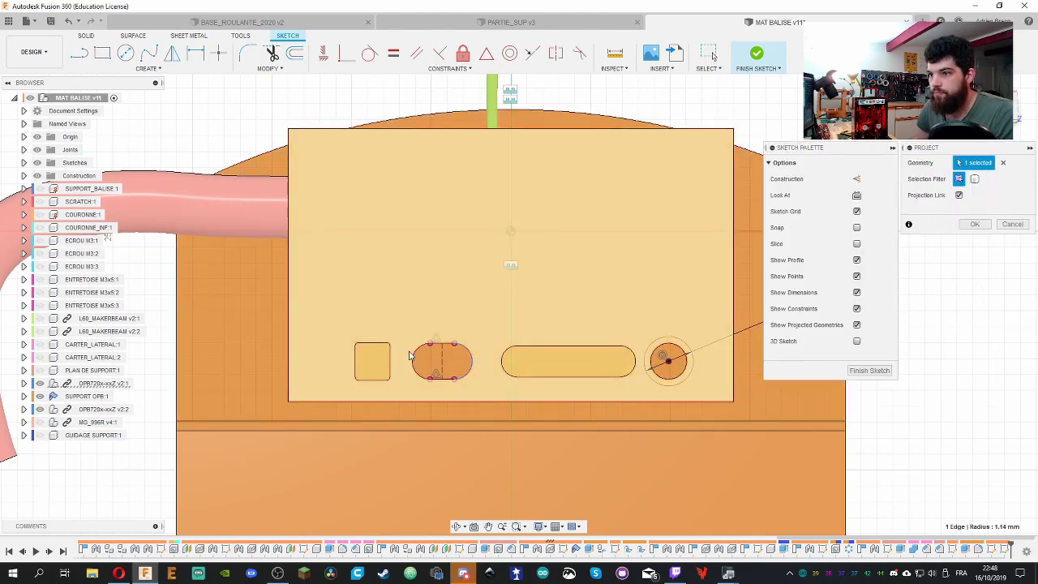
Confirm the projected oval edges and draw a 3.1 mm wide center-to-center slot over the oval
{"action": "left_click", "coordinate": [977, 226]}
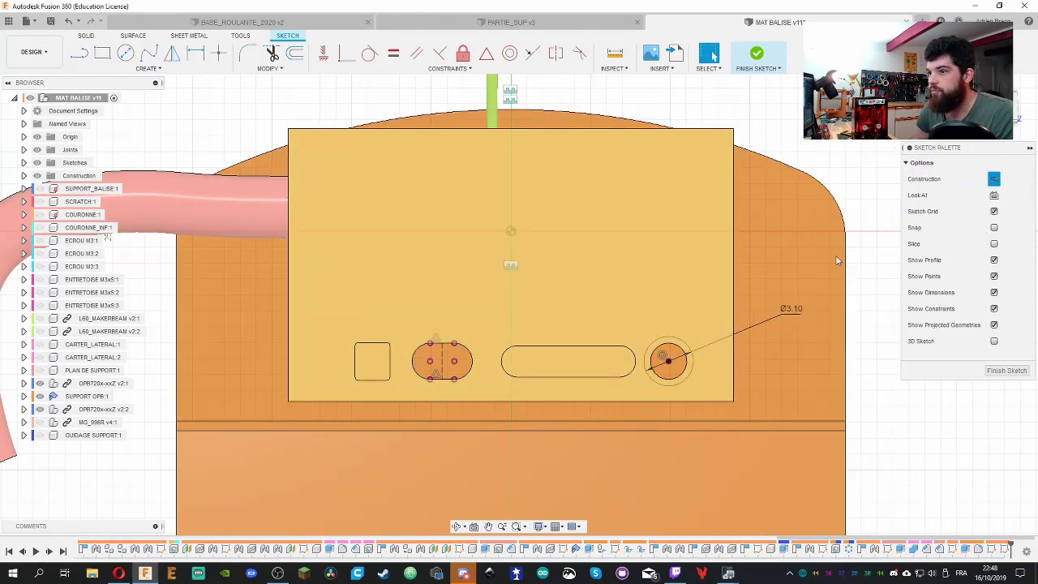
{"action": "left_click", "coordinate": [172, 70]}
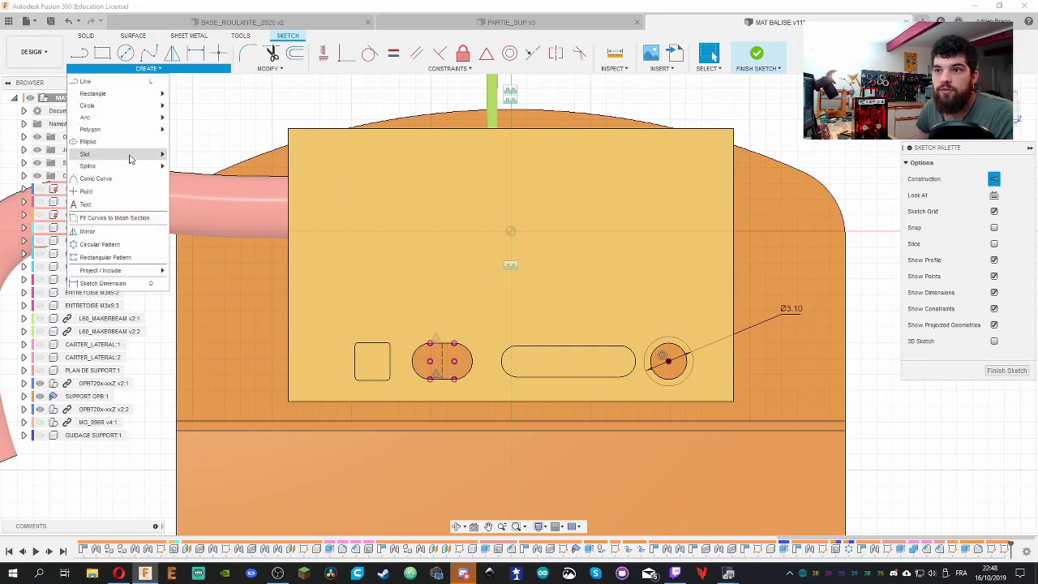
{"action": "mouse_move", "coordinate": [130, 156]}
{"action": "left_click", "coordinate": [203, 156]}
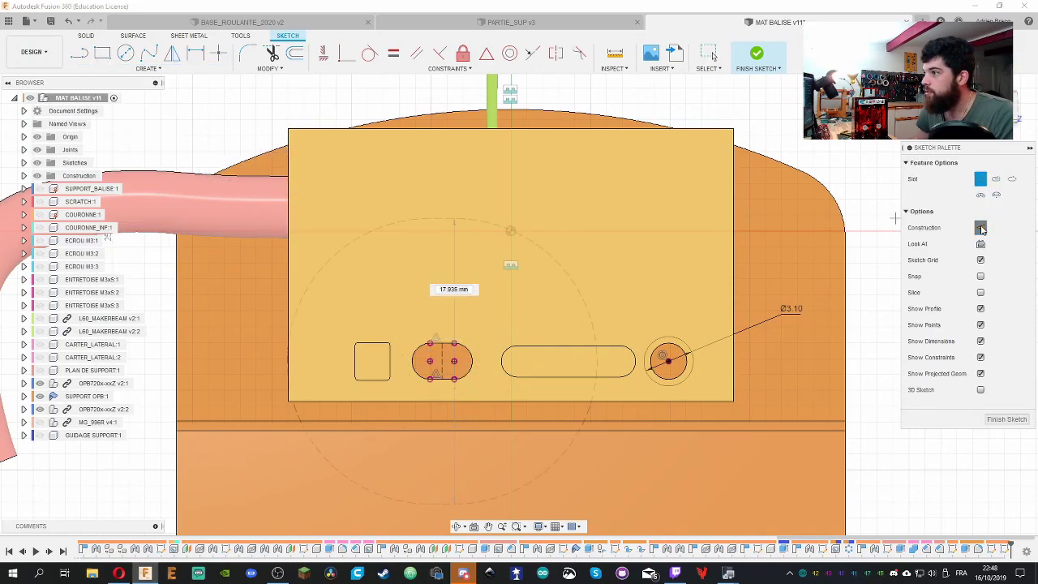
{"action": "left_click", "coordinate": [473, 339]}
{"action": "key", "text": "Escape"}
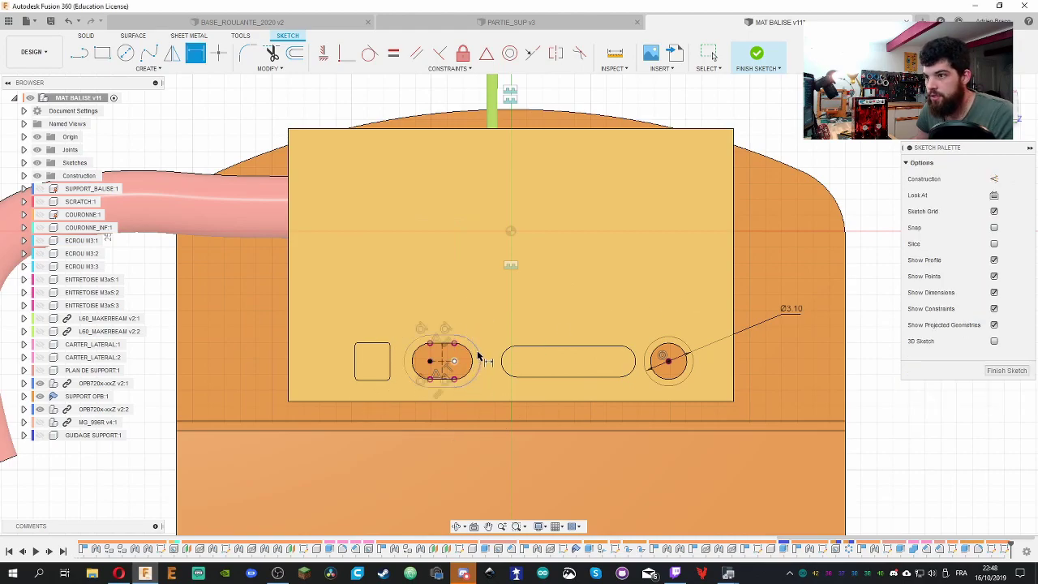
{"action": "type", "text": ".1"}
{"action": "key", "text": "Return"}
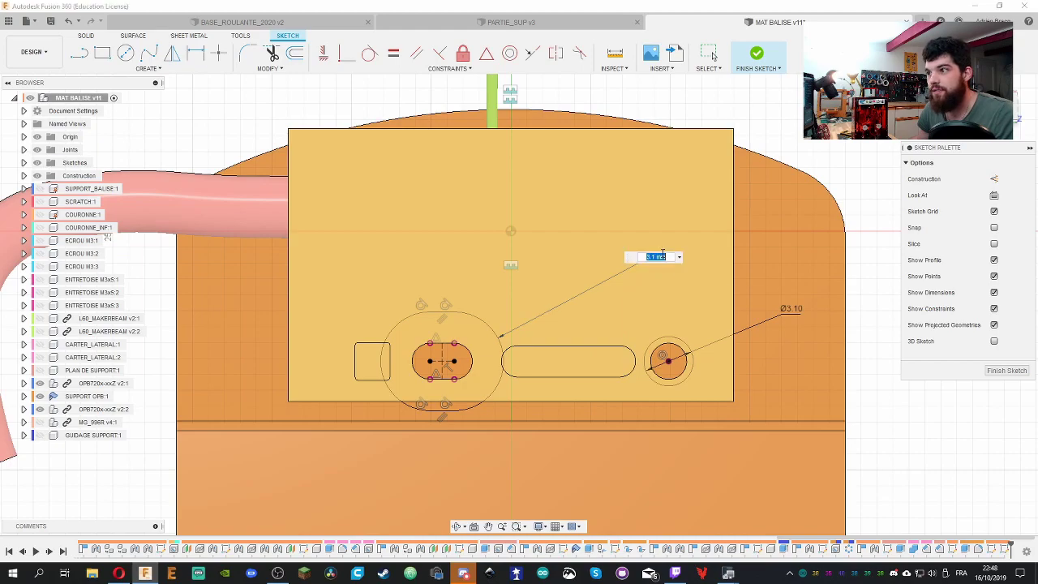
{"action": "key", "text": "Return"}
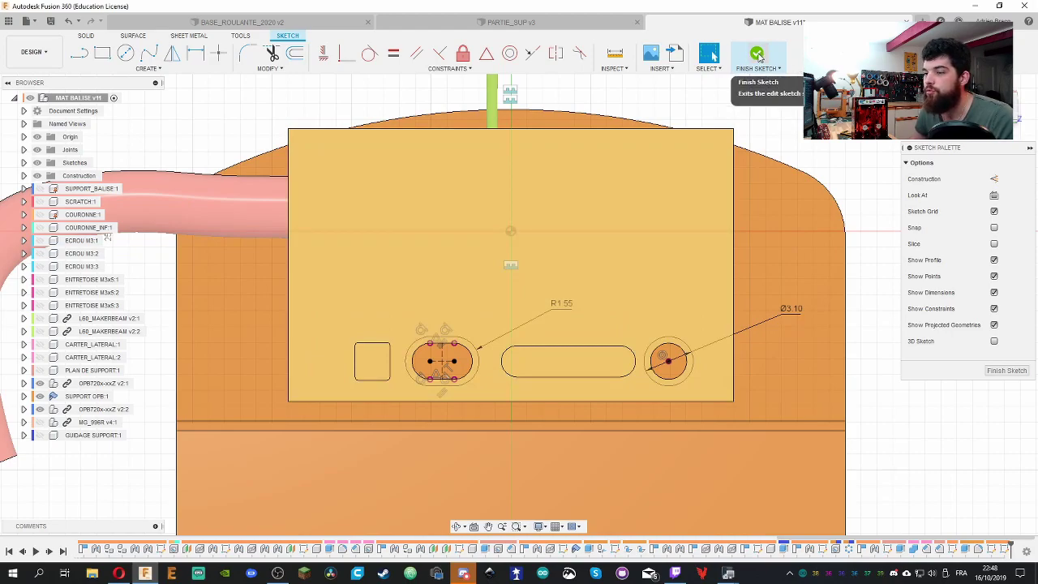
Finish the sketch and hide the yellow OPB block component
{"action": "left_click", "coordinate": [757, 57]}
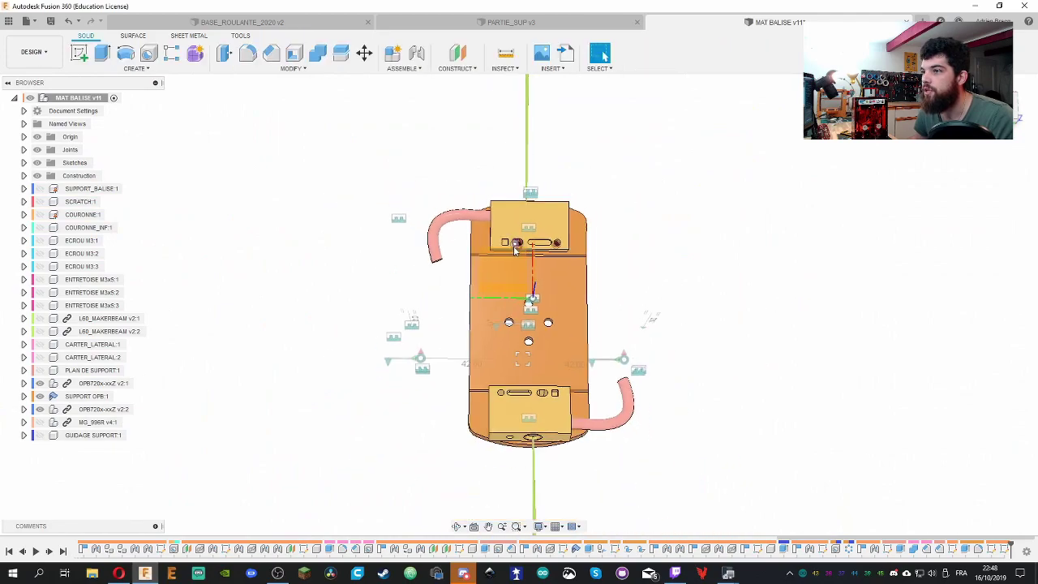
{"action": "scroll", "coordinate": [519, 249], "scroll_direction": "up", "scroll_amount": 3}
{"action": "middle_click_drag", "start_coordinate": [951, 235], "coordinate": [214, 384], "text": "shift"}
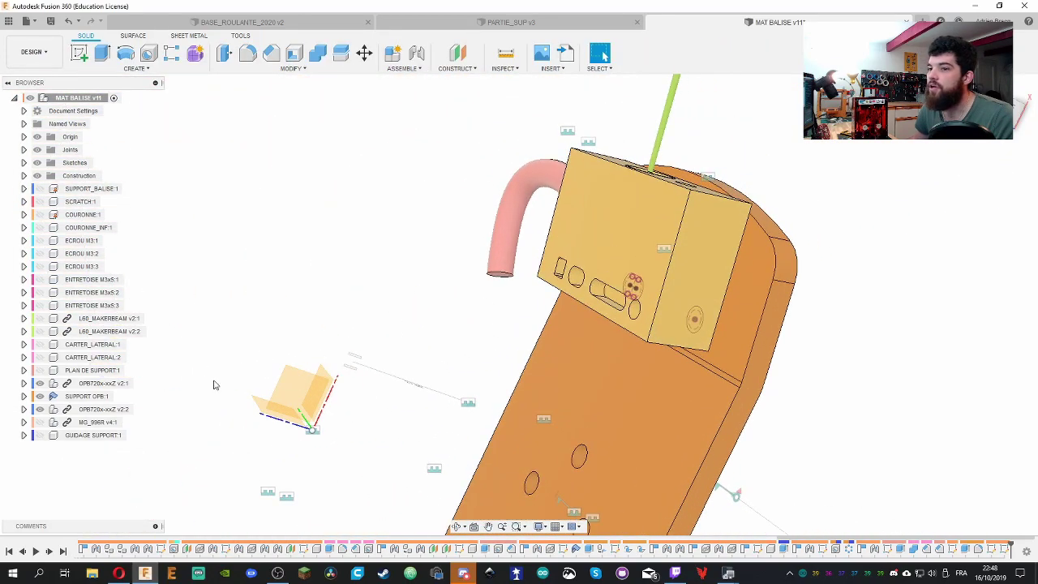
{"action": "left_click", "coordinate": [40, 383]}
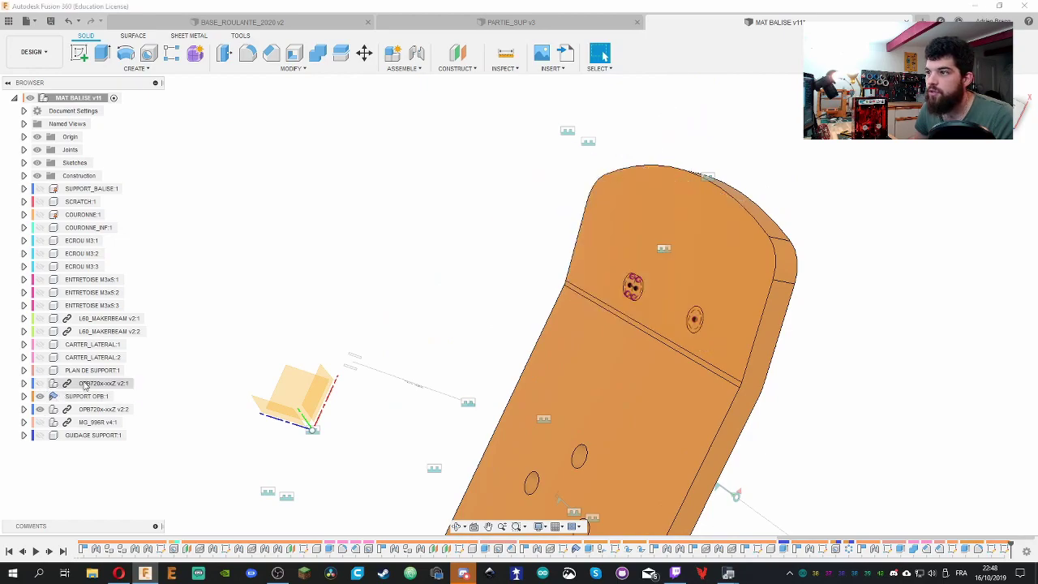
Extrude both slot profiles as a cut with extent All through the plate
{"action": "left_click", "coordinate": [106, 53]}
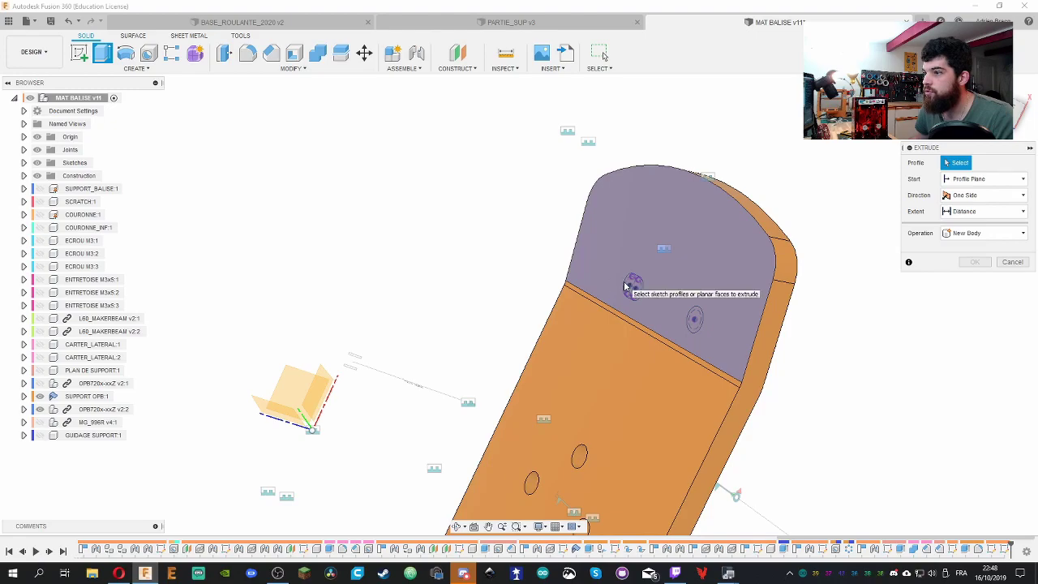
{"action": "left_click", "coordinate": [630, 286]}
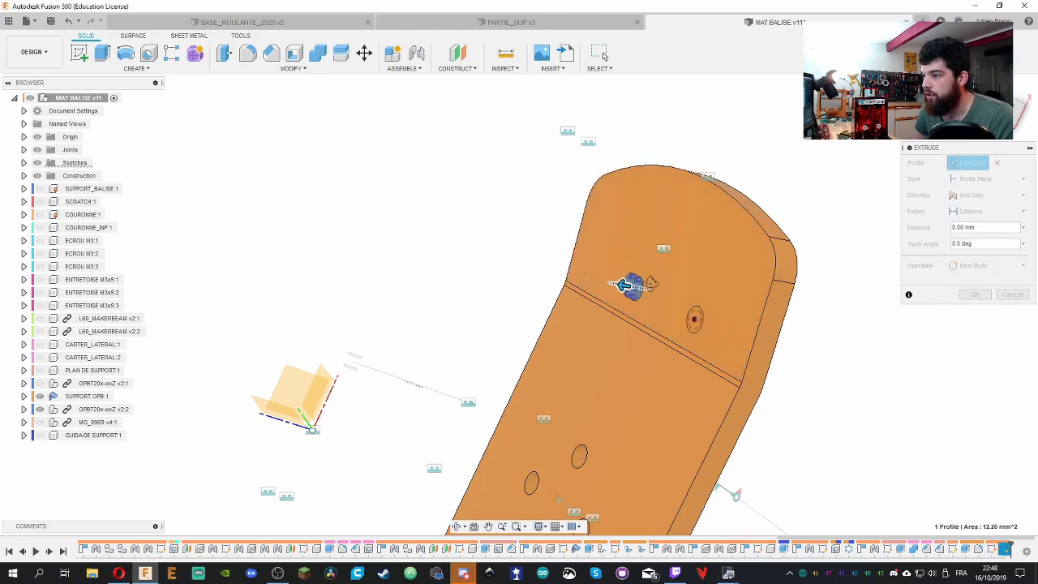
{"action": "middle_click_drag", "start_coordinate": [630, 285], "coordinate": [799, 327], "text": "shift"}
{"action": "left_click", "coordinate": [739, 324]}
{"action": "left_click_drag", "start_coordinate": [799, 327], "coordinate": [825, 333]}
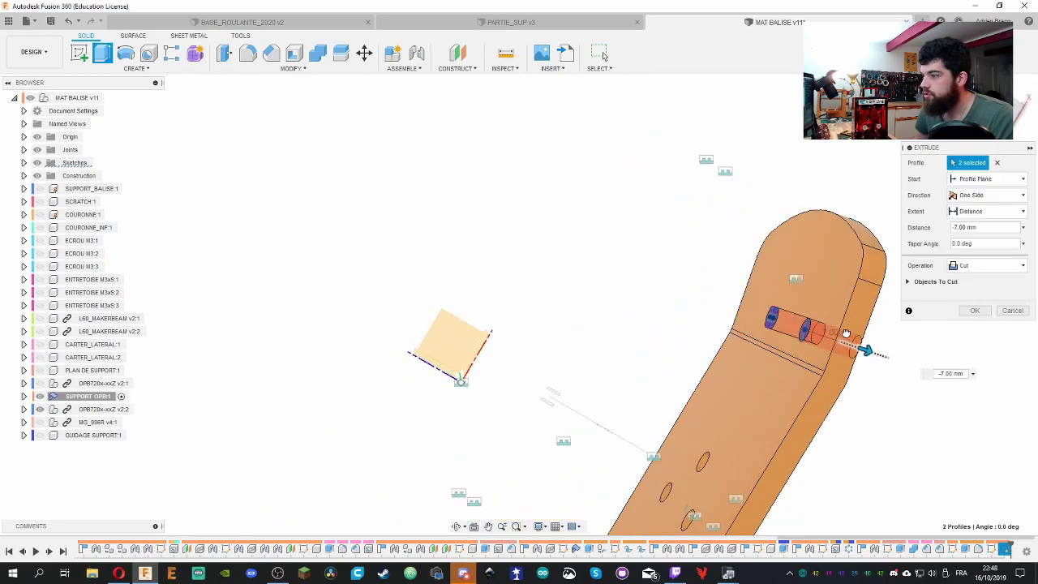
{"action": "left_click", "coordinate": [998, 266]}
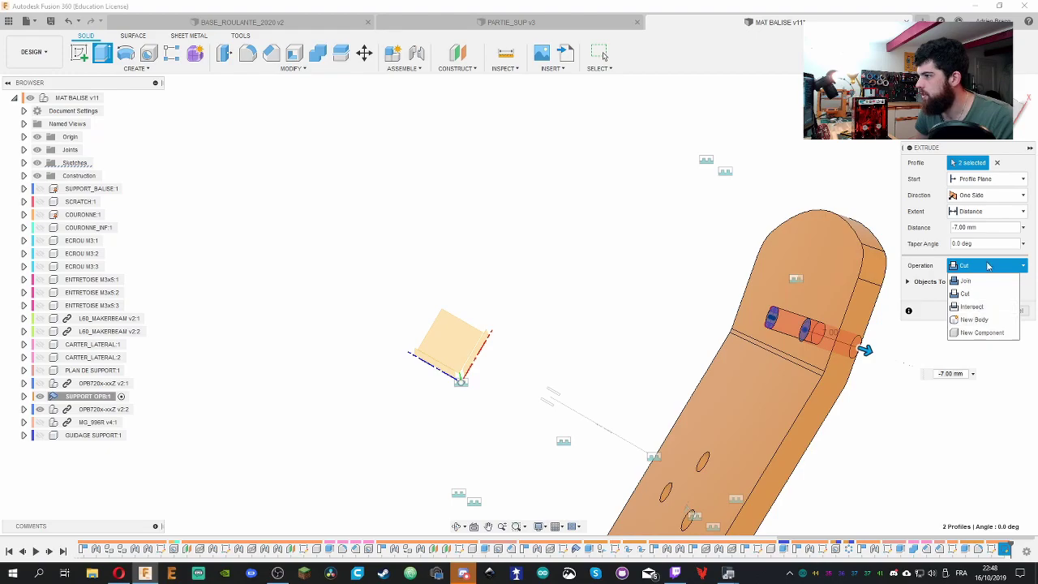
{"action": "left_click", "coordinate": [945, 229]}
{"action": "left_click", "coordinate": [989, 211]}
{"action": "left_click", "coordinate": [969, 248]}
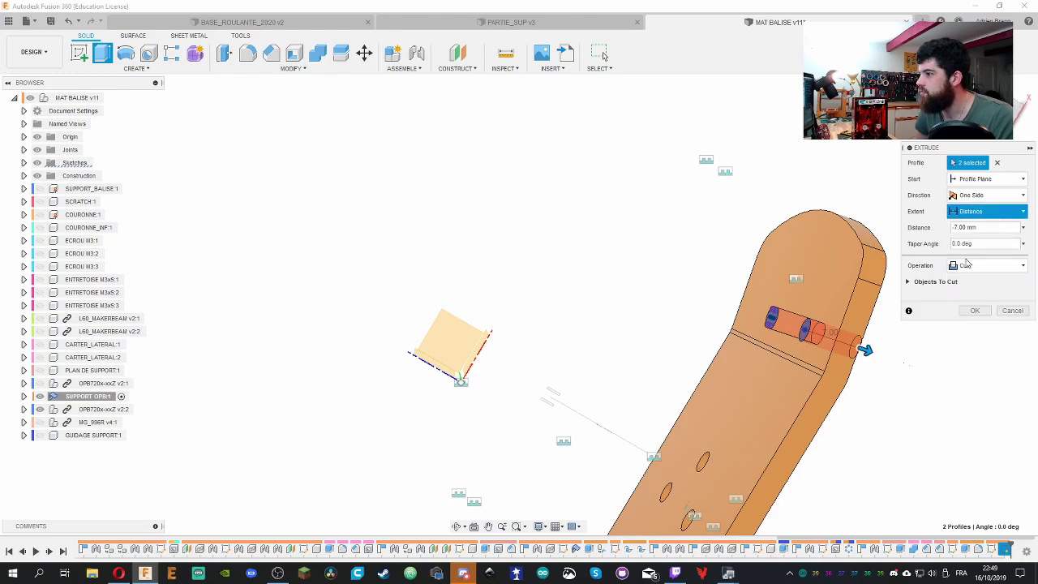
{"action": "left_click", "coordinate": [977, 313]}
{"action": "middle_click_drag", "start_coordinate": [614, 289], "coordinate": [381, 292], "text": "shift"}
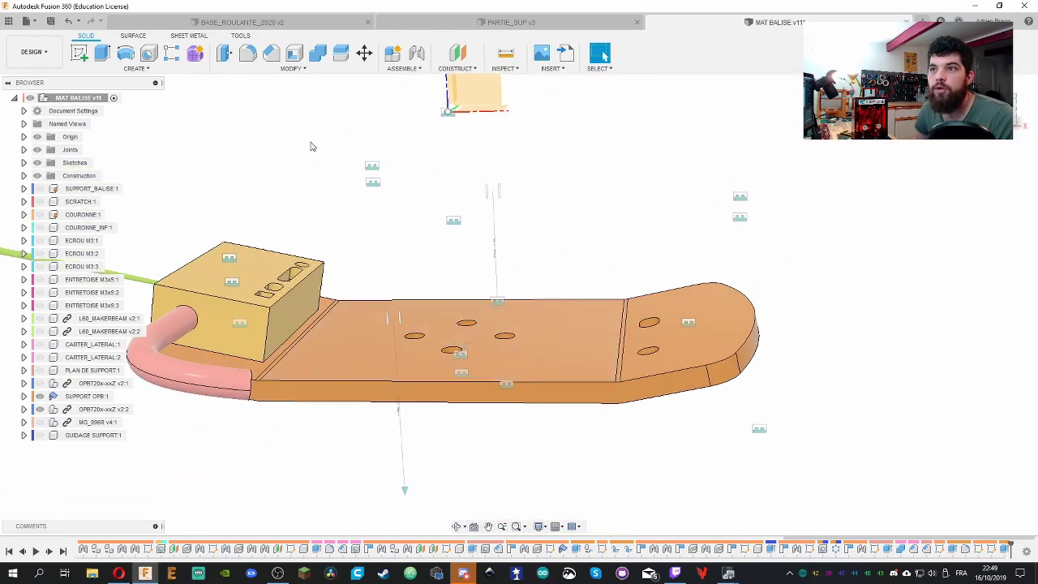
Circular-pattern the Extrude3 slot cut as a feature, 3 times around the Z axis
{"action": "left_click", "coordinate": [144, 71]}
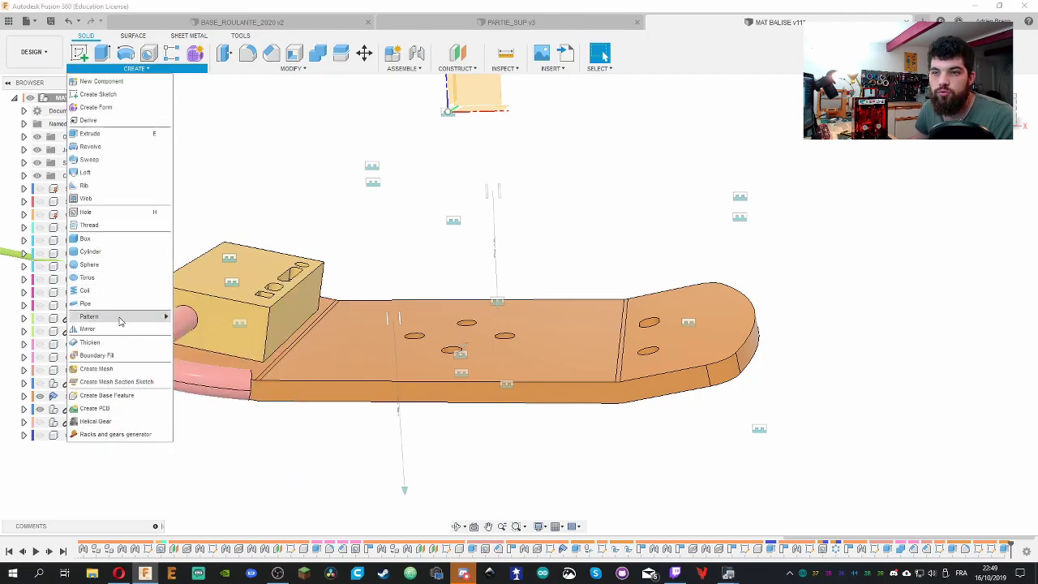
{"action": "mouse_move", "coordinate": [119, 321]}
{"action": "left_click", "coordinate": [202, 331]}
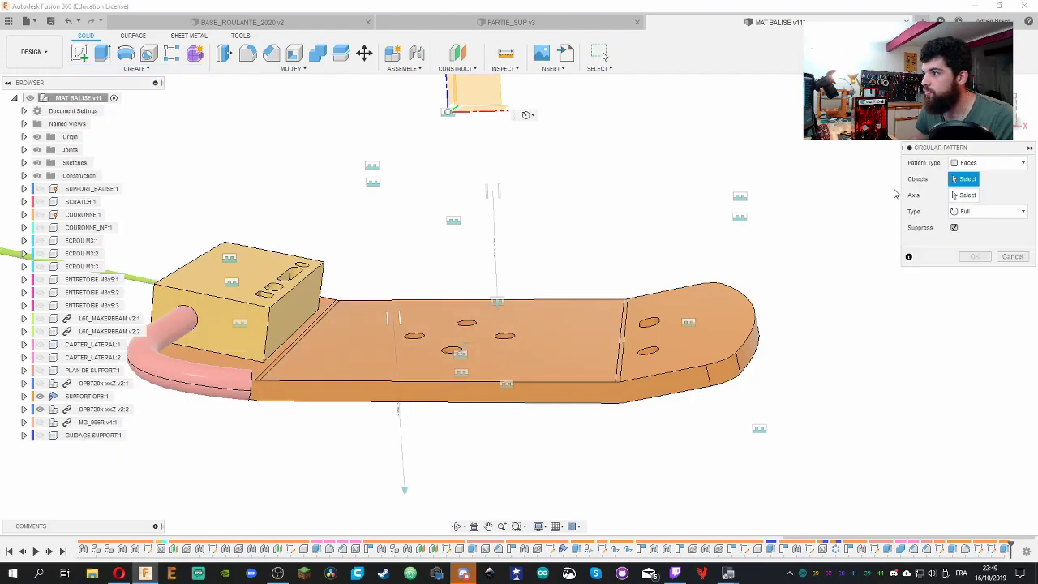
{"action": "left_click", "coordinate": [981, 162]}
{"action": "left_click", "coordinate": [981, 204]}
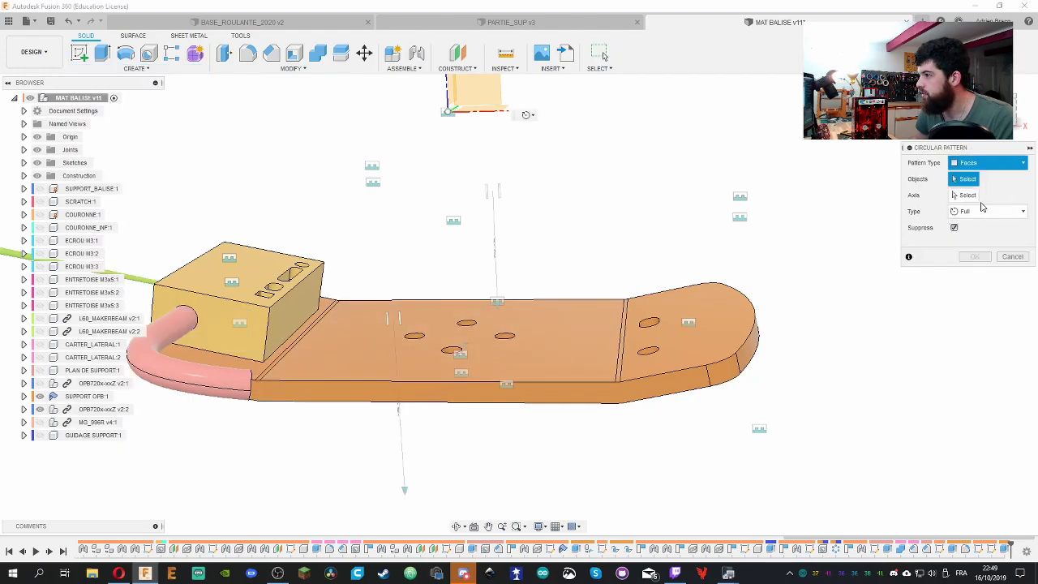
{"action": "left_click", "coordinate": [1006, 550]}
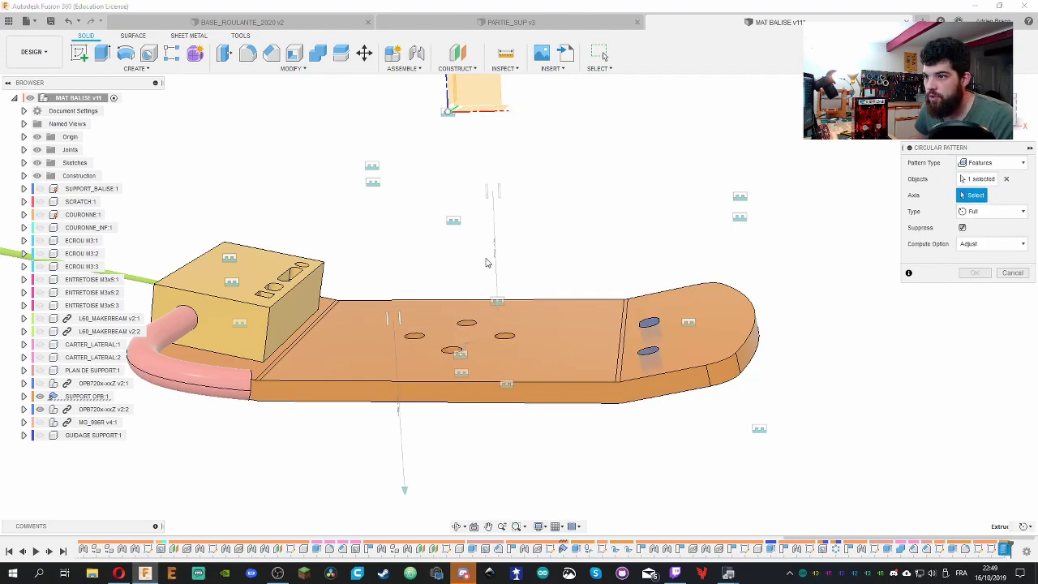
{"action": "mouse_move", "coordinate": [486, 262]}
{"action": "middle_mouse_down", "text": "shift"}
{"action": "mouse_move", "coordinate": [482, 245]}
{"action": "mouse_move", "coordinate": [482, 262]}
{"action": "middle_mouse_up", "text": "shift"}
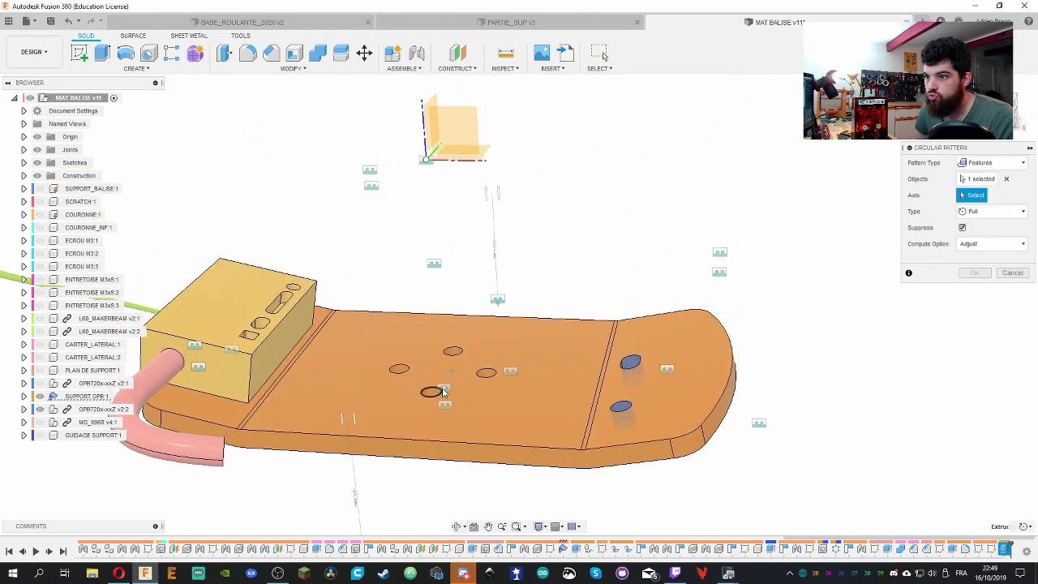
{"action": "middle_click_drag", "start_coordinate": [460, 381], "coordinate": [470, 360], "text": "shift"}
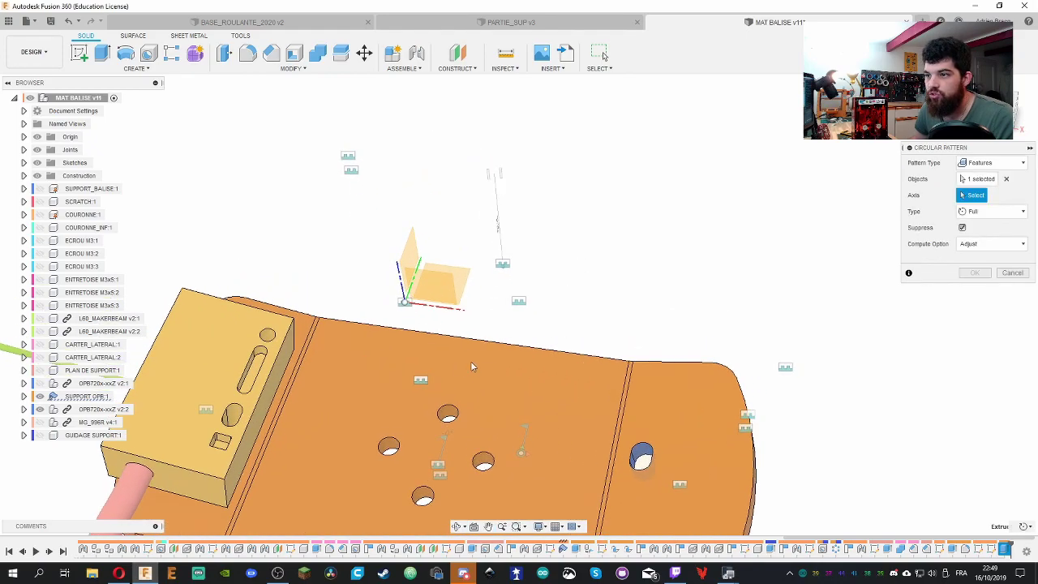
{"action": "left_click", "coordinate": [400, 283]}
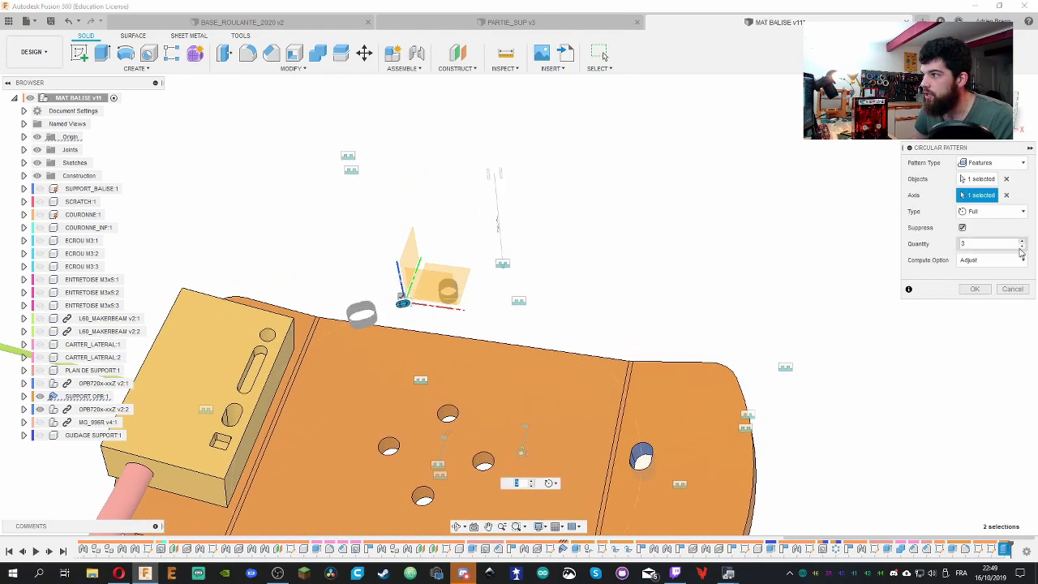
{"action": "left_click", "coordinate": [976, 290]}
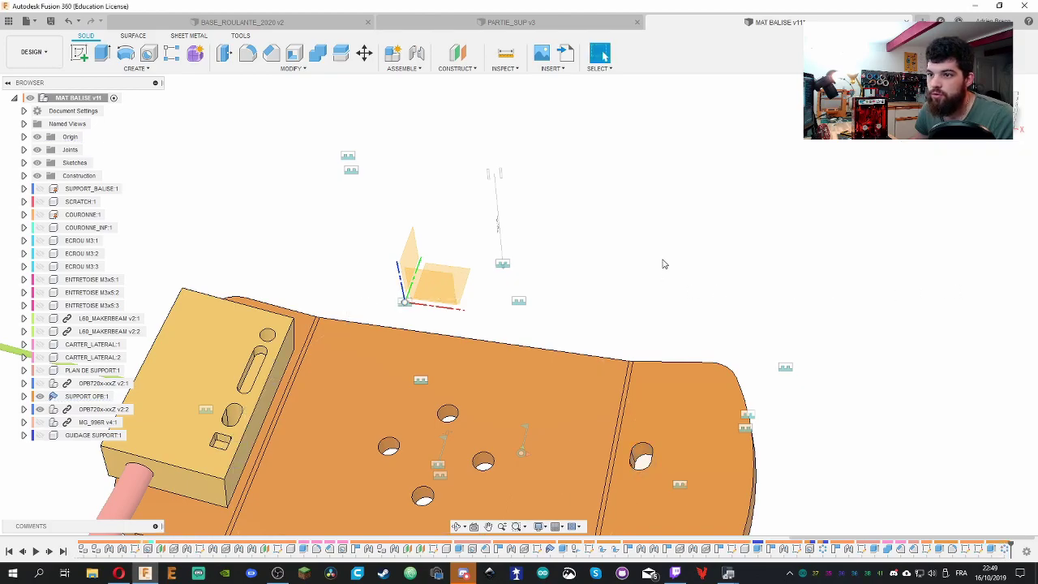
{"action": "middle_click_drag", "start_coordinate": [664, 262], "coordinate": [752, 407], "text": "shift"}
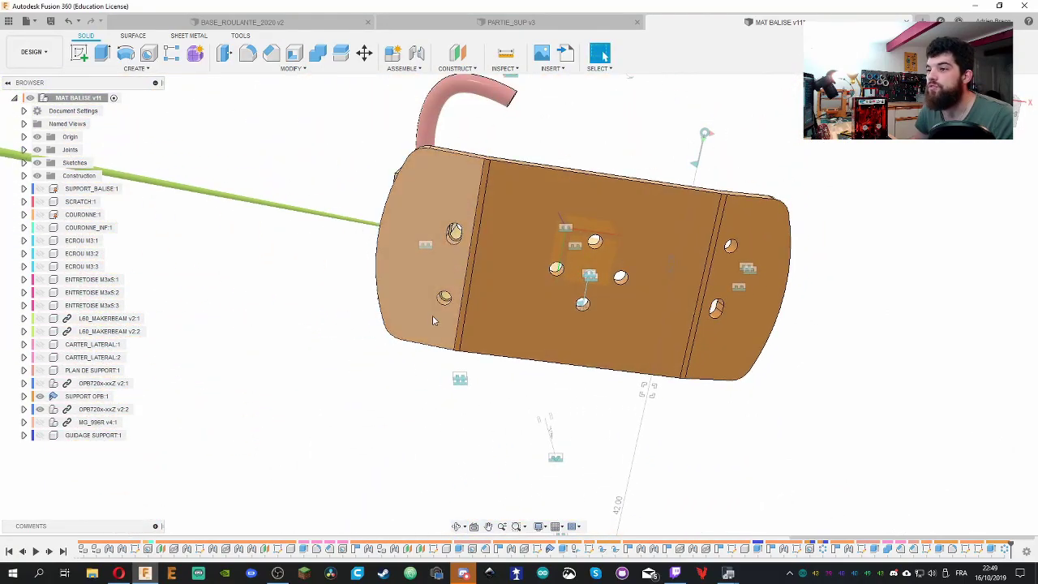
Check the plate's underside, then save the design as version v12
{"action": "middle_click_drag", "start_coordinate": [556, 154], "coordinate": [636, 339], "text": "shift"}
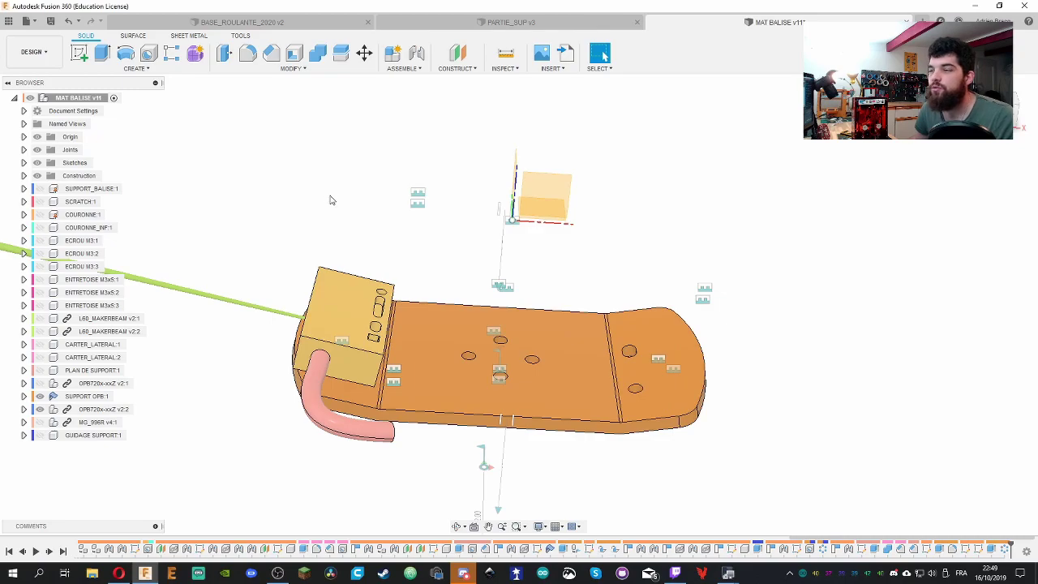
{"action": "key", "text": "ctrl+s"}
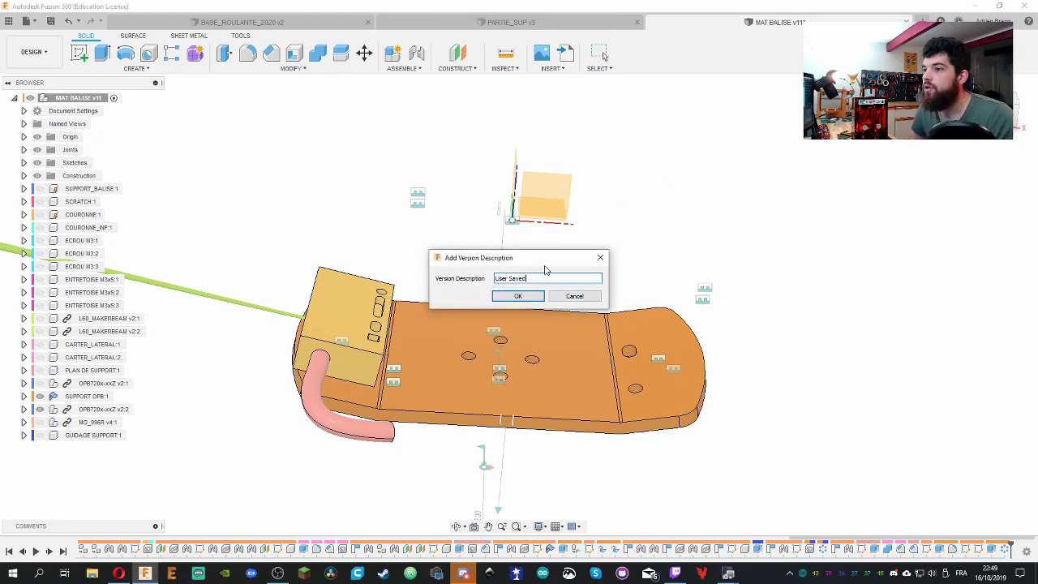
{"action": "key", "text": "Return"}
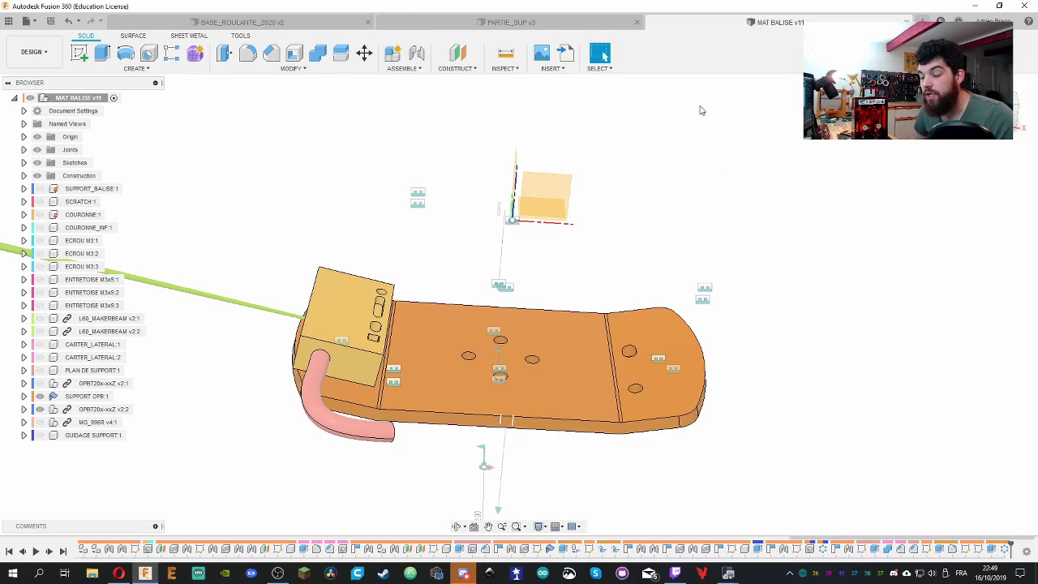
Show the hidden components of SUPPORT OPB again and view the assembly from the front
{"action": "right_click", "coordinate": [92, 397]}
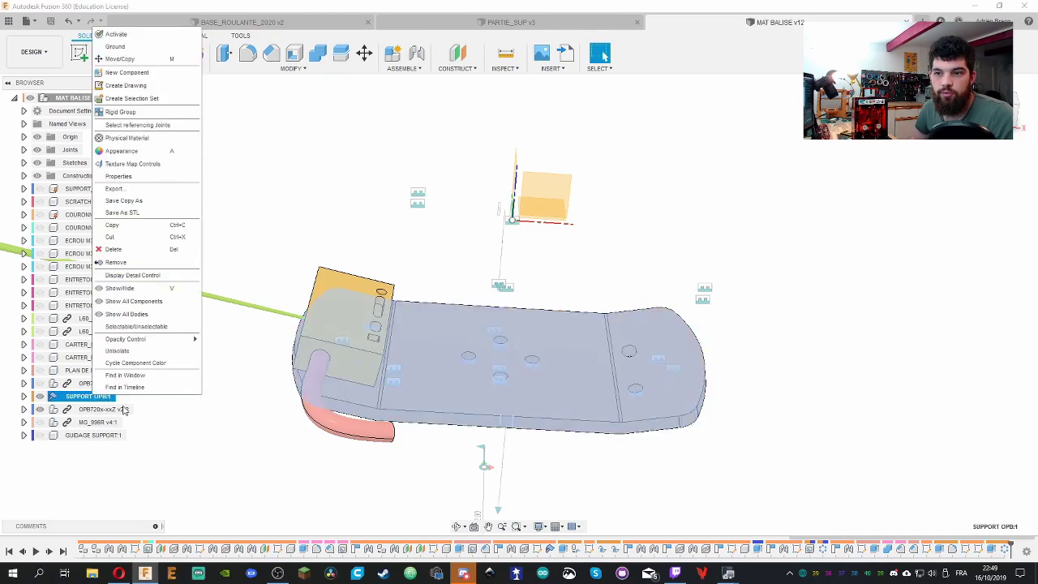
{"action": "left_click", "coordinate": [130, 352]}
{"action": "left_click", "coordinate": [809, 371]}
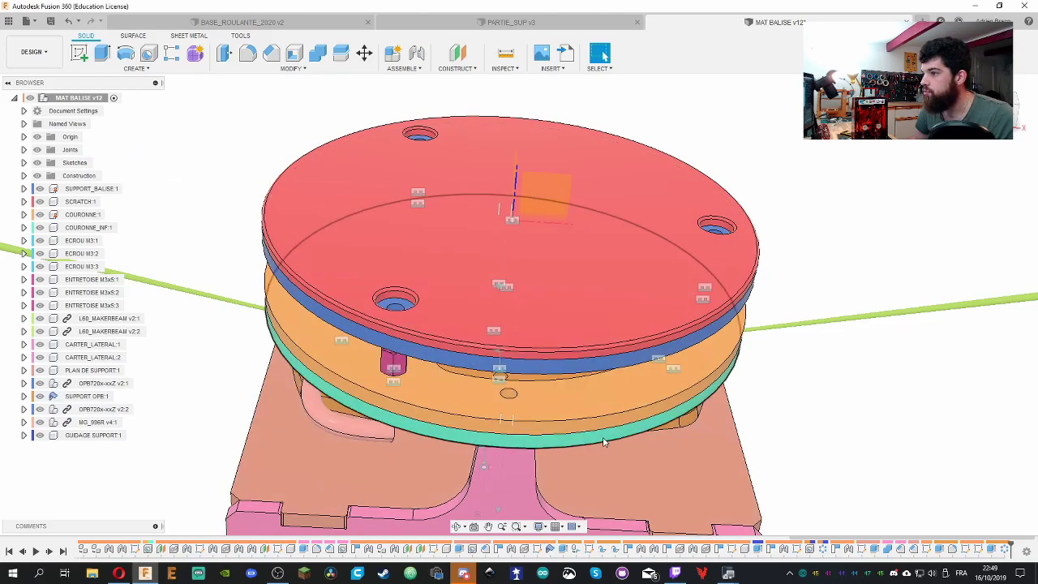
{"action": "scroll", "coordinate": [567, 340], "scroll_direction": "down", "scroll_amount": 5}
{"action": "middle_click_drag", "start_coordinate": [593, 481], "coordinate": [683, 441], "text": "shift"}
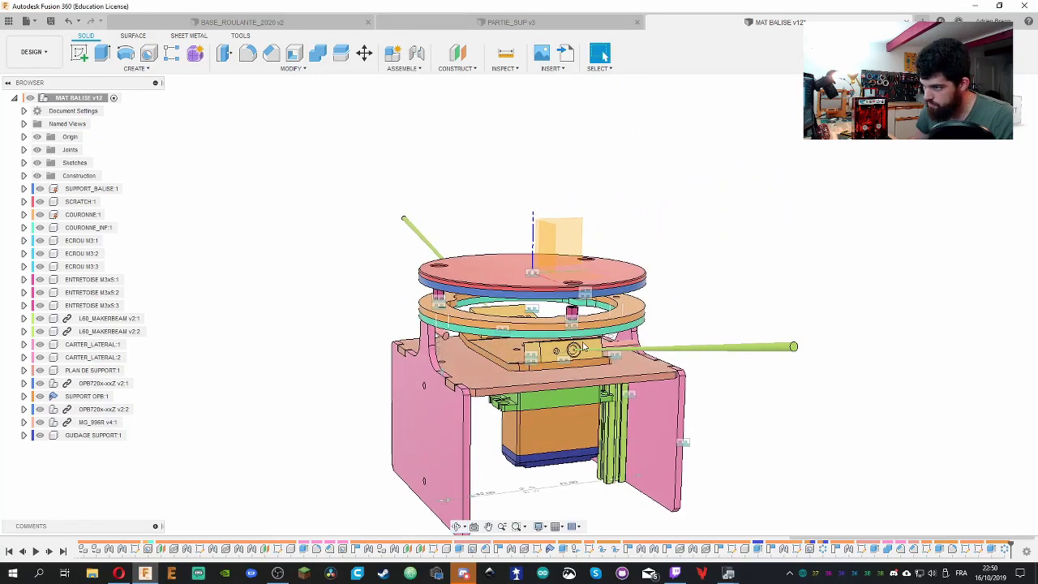
{"action": "middle_click_drag", "start_coordinate": [523, 388], "coordinate": [593, 362], "text": "shift"}
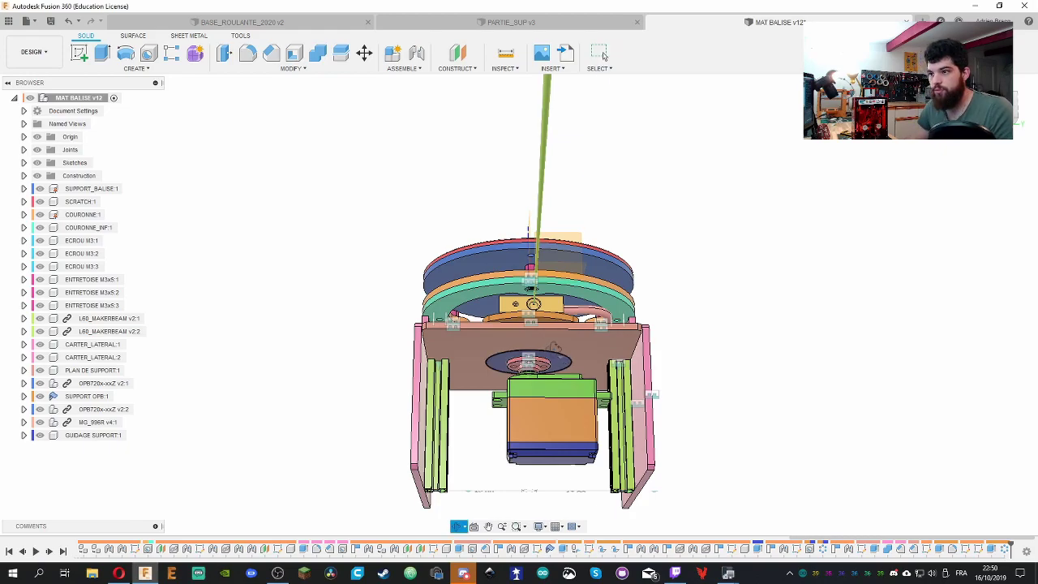
Swing the yellow arm about its joint so its green rod points up to the right
{"action": "left_click", "coordinate": [603, 55]}
{"action": "middle_click_drag", "start_coordinate": [535, 348], "coordinate": [519, 340], "text": "shift"}
{"action": "scroll", "coordinate": [515, 339], "scroll_direction": "up", "scroll_amount": 3}
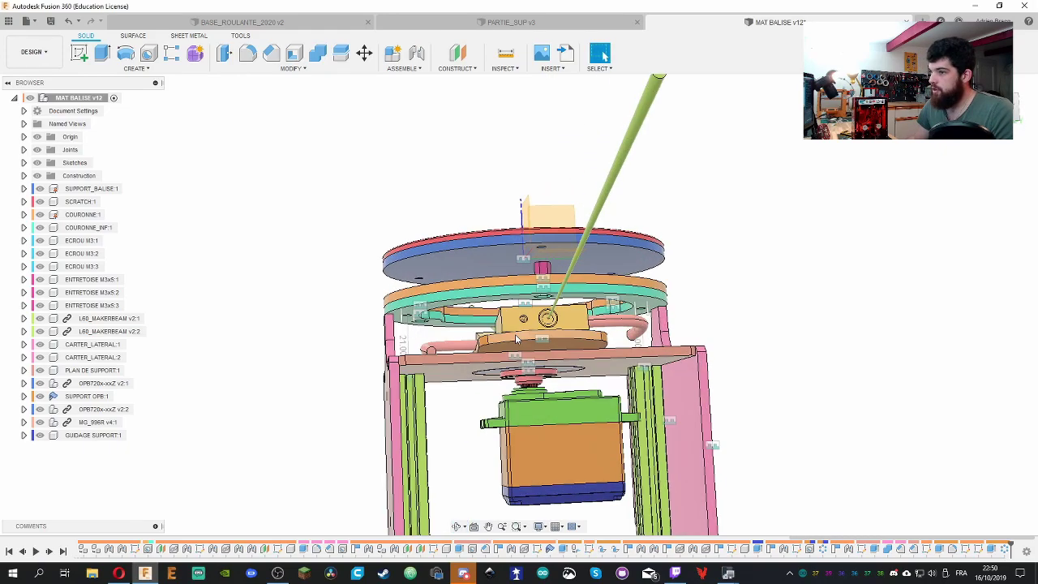
{"action": "scroll", "coordinate": [516, 339], "scroll_direction": "up", "scroll_amount": 2}
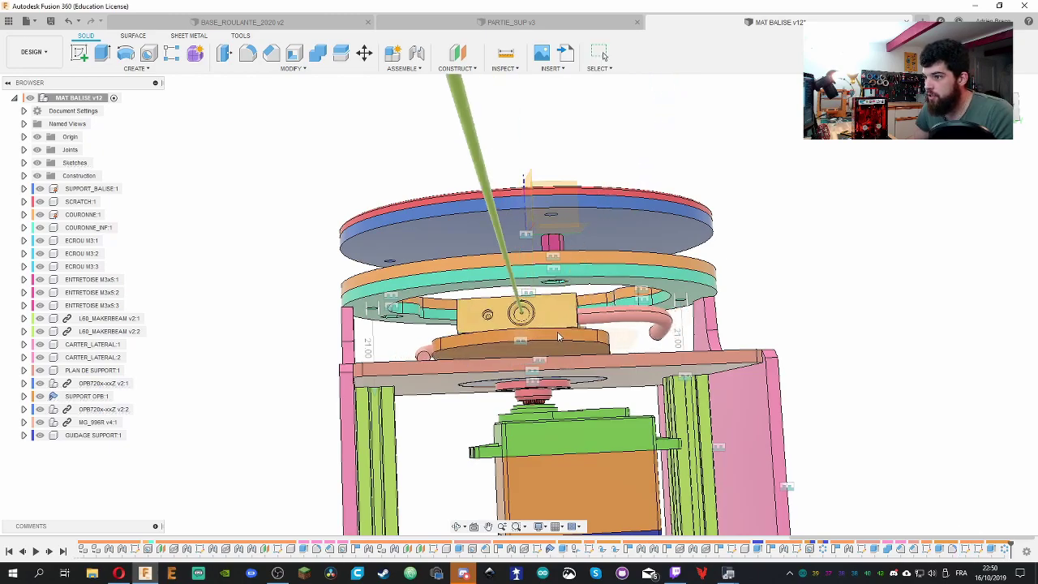
{"action": "left_click_drag", "start_coordinate": [557, 330], "coordinate": [452, 345]}
{"action": "middle_click_drag", "start_coordinate": [663, 315], "coordinate": [466, 392], "text": "shift"}
{"action": "left_click_drag", "start_coordinate": [477, 395], "coordinate": [309, 357]}
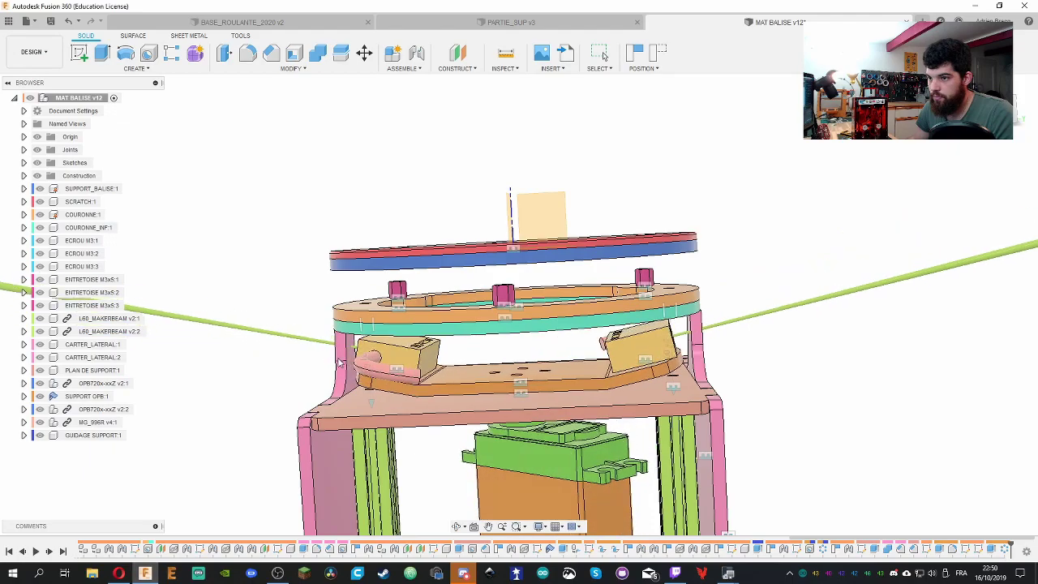
{"action": "middle_click_drag", "start_coordinate": [308, 357], "coordinate": [357, 348], "text": "shift"}
{"action": "left_click_drag", "start_coordinate": [365, 357], "coordinate": [664, 375]}
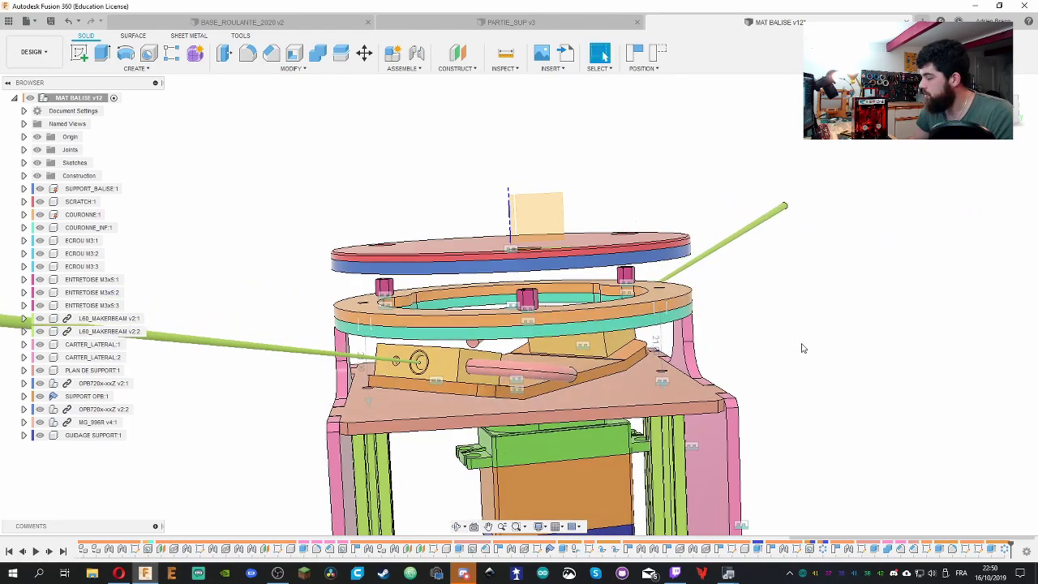
{"action": "middle_click_drag", "start_coordinate": [801, 347], "coordinate": [776, 356], "text": "shift"}
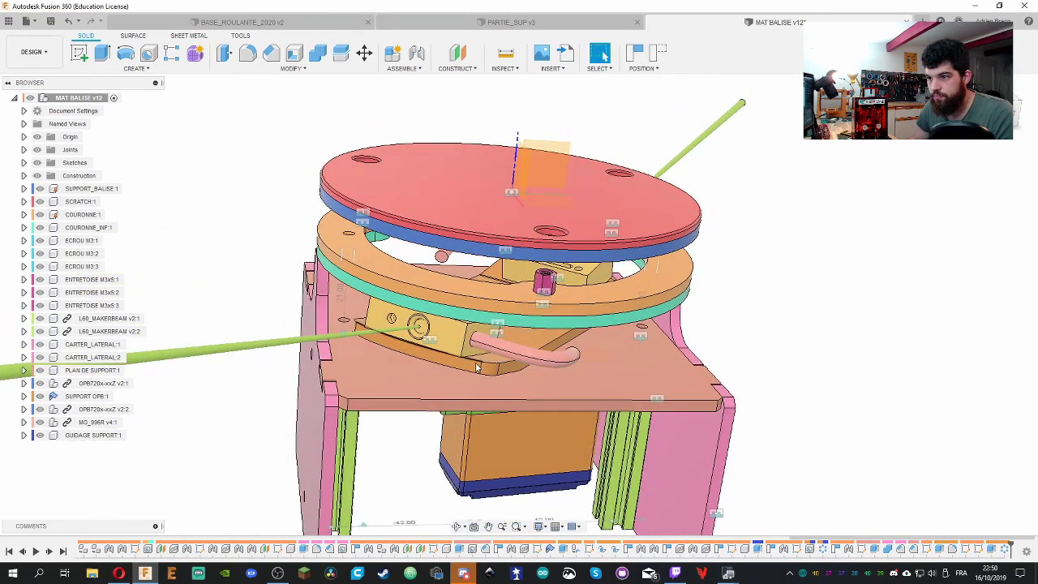
{"action": "middle_click_drag", "start_coordinate": [476, 367], "coordinate": [721, 243], "text": "shift"}
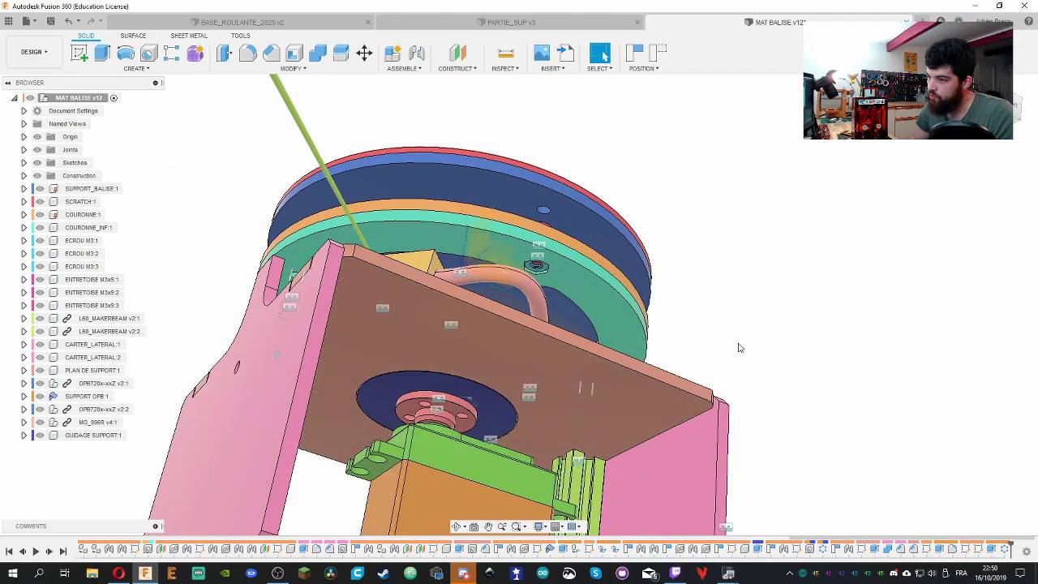
{"action": "middle_click_drag", "start_coordinate": [738, 348], "coordinate": [690, 370], "text": "shift"}
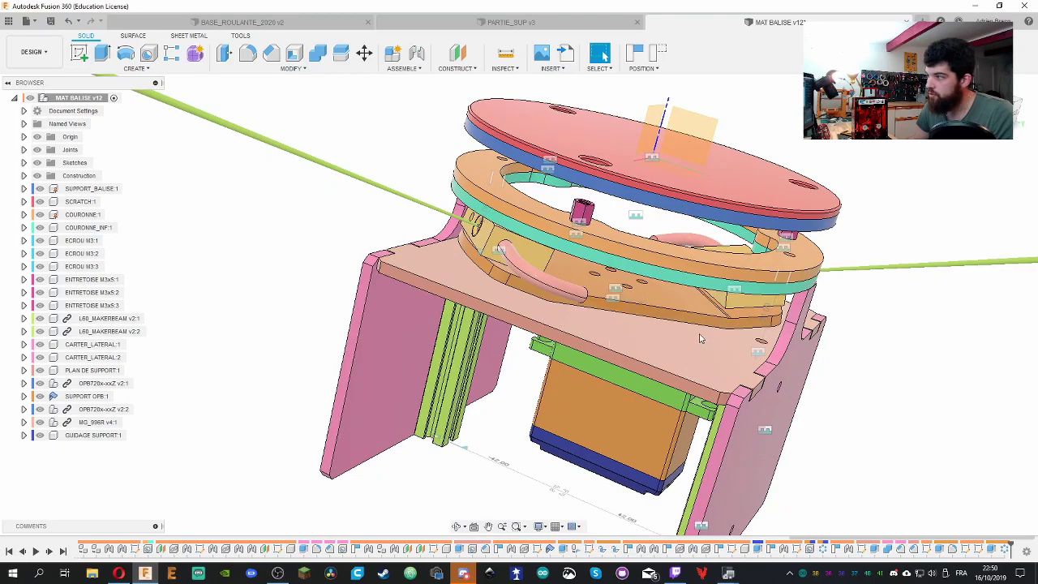
{"action": "middle_click_drag", "start_coordinate": [595, 318], "coordinate": [595, 312], "text": "shift"}
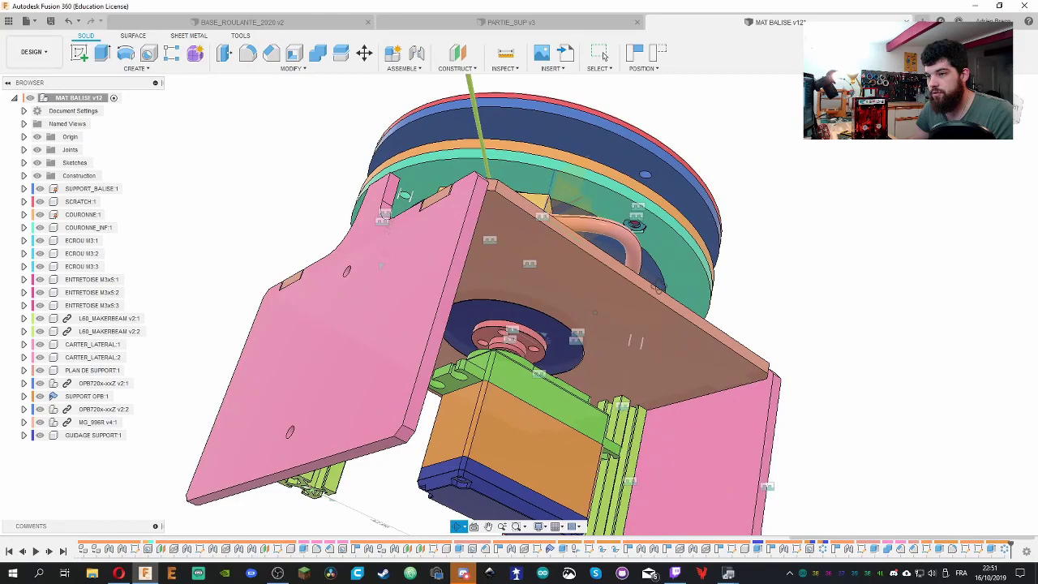
Rotate the motor plate slightly about its joint
{"action": "middle_click_drag", "start_coordinate": [620, 180], "coordinate": [641, 202], "text": "shift"}
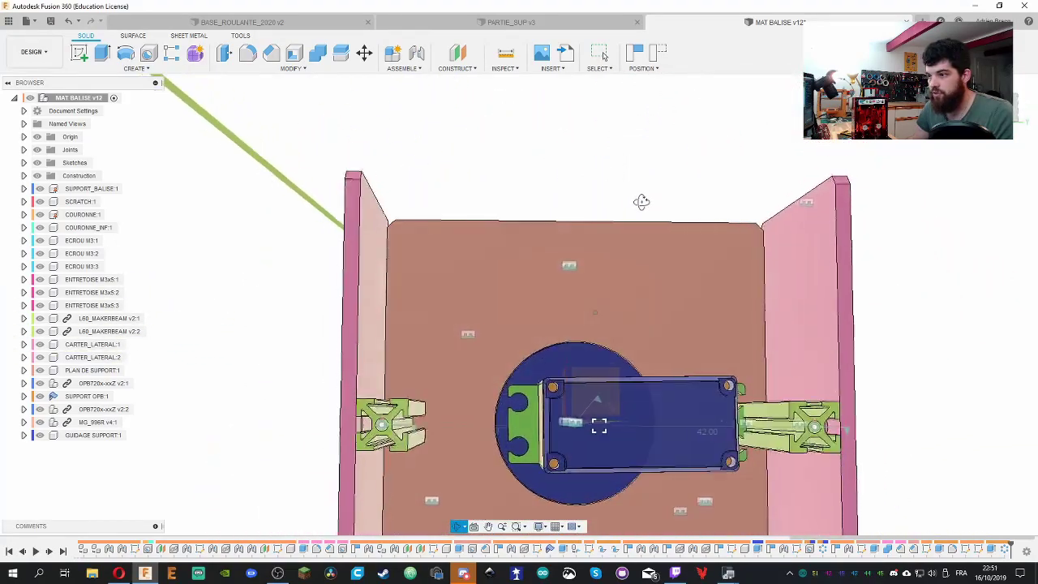
{"action": "scroll", "coordinate": [616, 369], "scroll_direction": "down", "scroll_amount": 5}
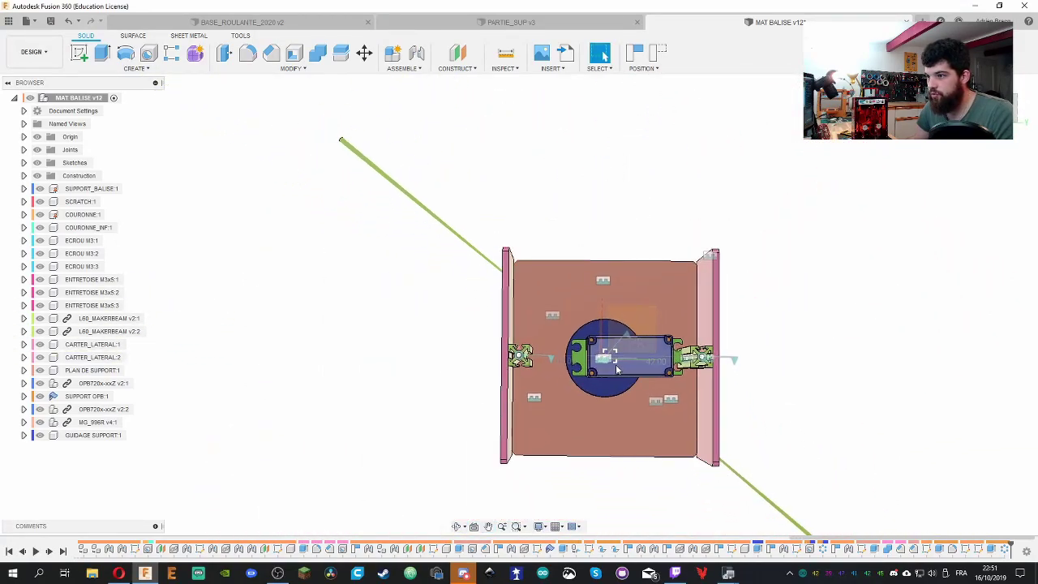
{"action": "scroll", "coordinate": [616, 369], "scroll_direction": "up", "scroll_amount": 5}
{"action": "left_click_drag", "start_coordinate": [704, 301], "coordinate": [719, 286]}
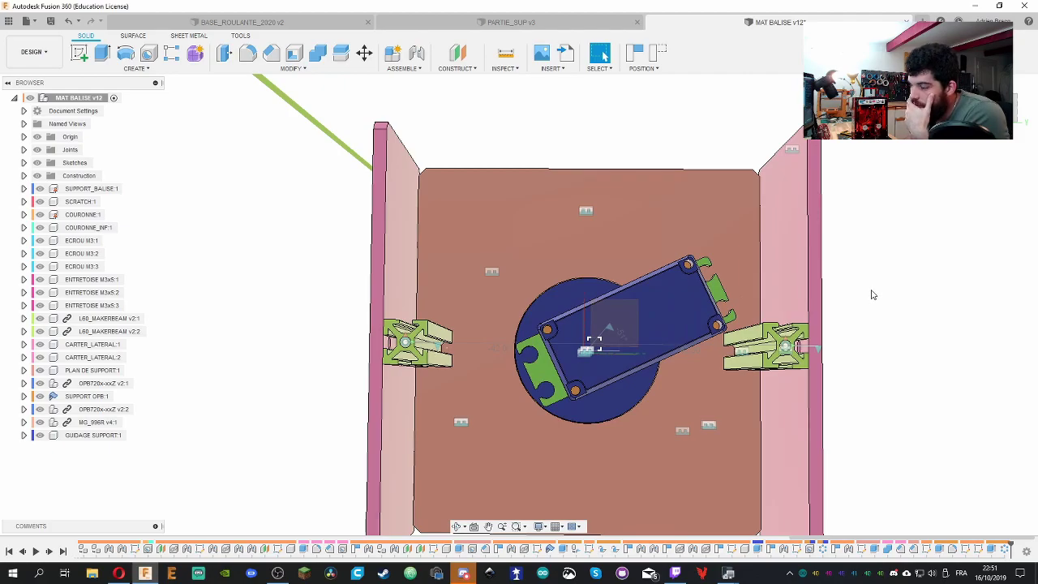
Turn the yellow bracket and pink tube about the centre axis to a new angle
{"action": "middle_click_drag", "start_coordinate": [879, 285], "coordinate": [613, 300], "text": "shift"}
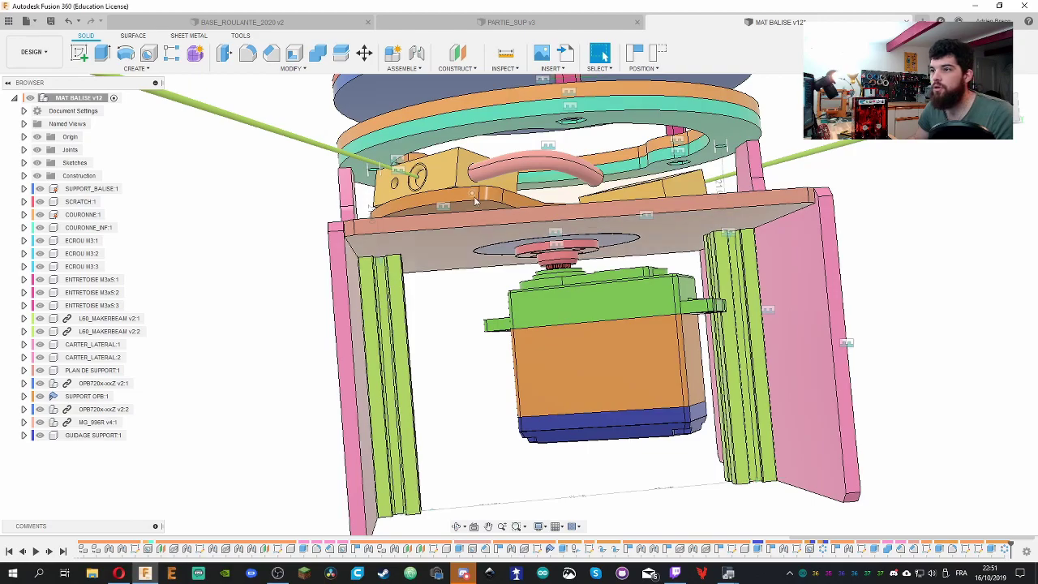
{"action": "left_click_drag", "start_coordinate": [523, 198], "coordinate": [683, 194]}
{"action": "middle_click_drag", "start_coordinate": [898, 174], "coordinate": [940, 191], "text": "shift"}
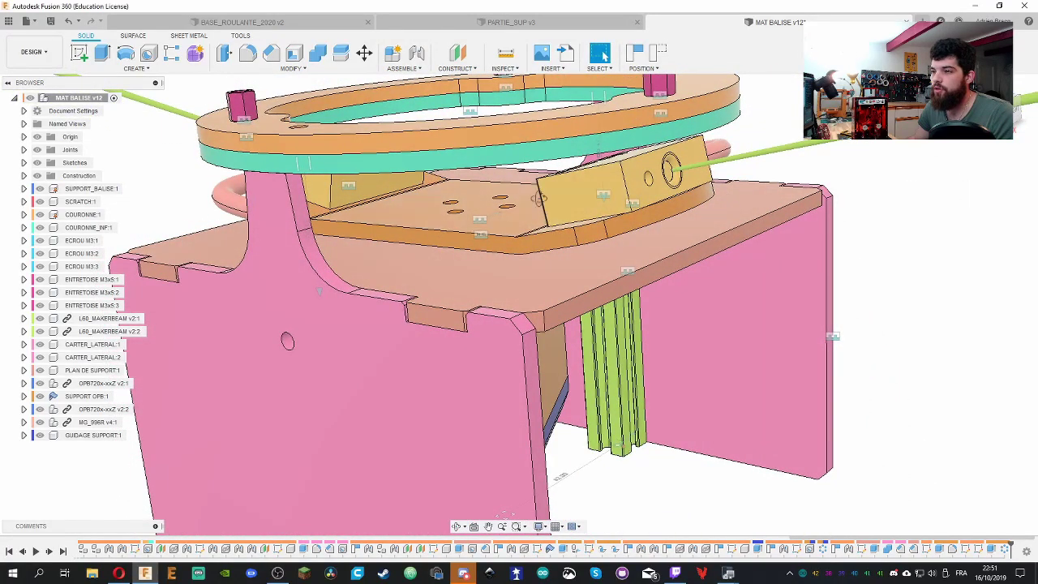
{"action": "middle_click_drag", "start_coordinate": [538, 198], "coordinate": [498, 332], "text": "shift"}
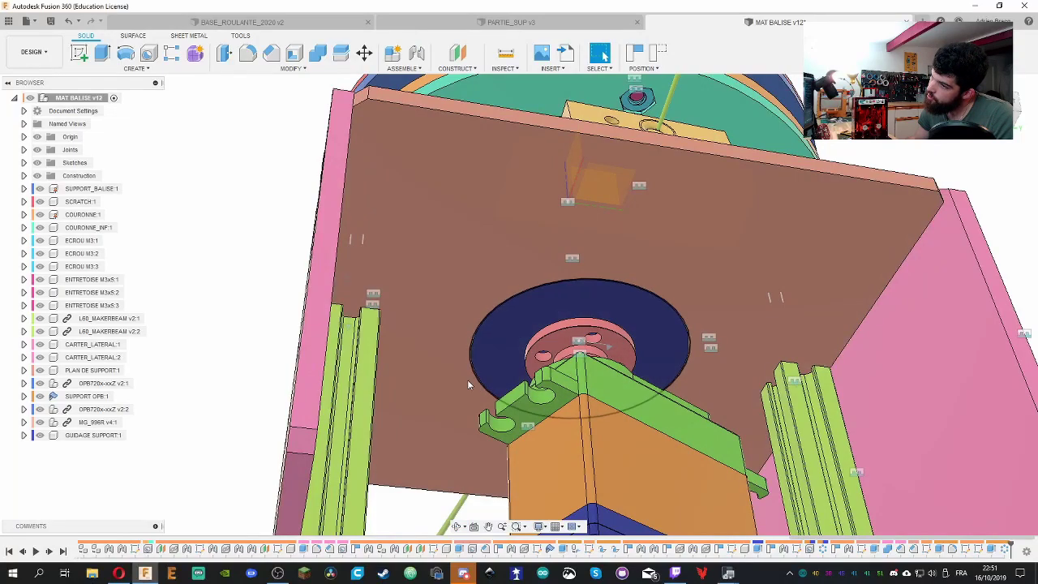
{"action": "middle_click_drag", "start_coordinate": [467, 379], "coordinate": [604, 55], "text": "shift"}
{"action": "middle_click_drag", "start_coordinate": [517, 349], "coordinate": [487, 347], "text": "shift"}
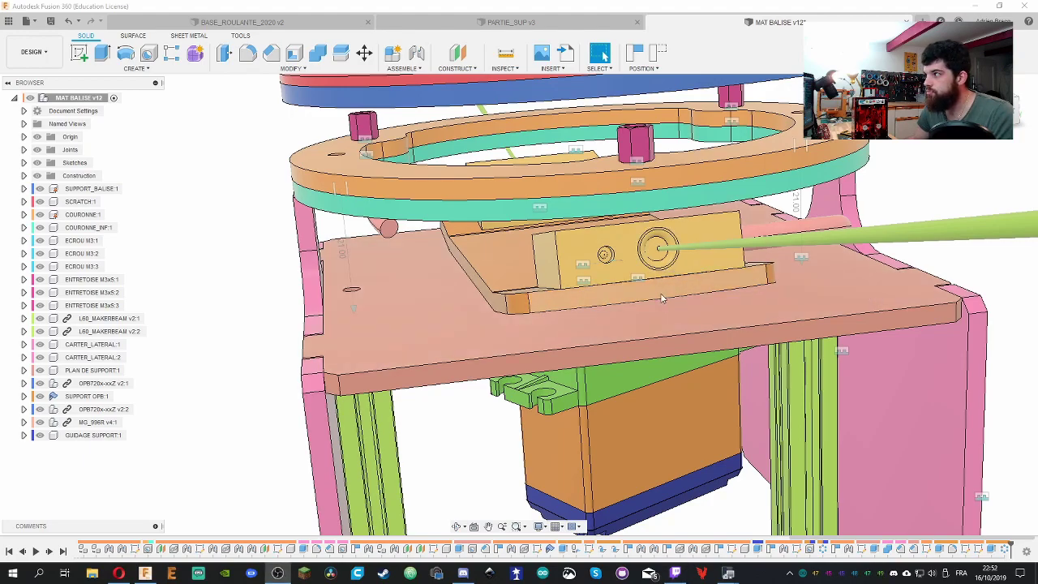
{"action": "scroll", "coordinate": [657, 297], "scroll_direction": "down", "scroll_amount": 1}
{"action": "middle_click_drag", "start_coordinate": [656, 298], "coordinate": [519, 324], "text": "shift"}
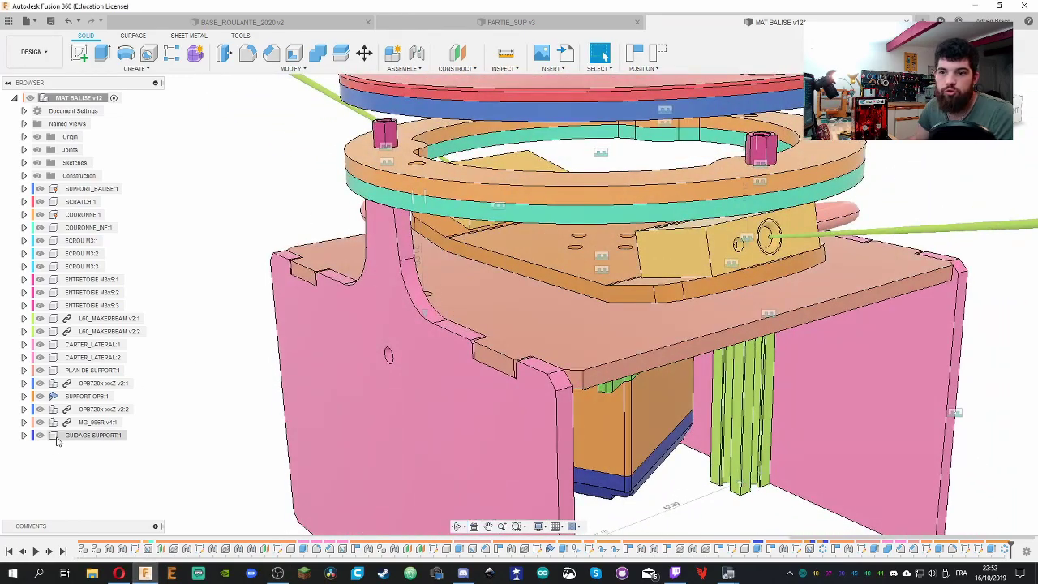
{"action": "right_click", "coordinate": [54, 396]}
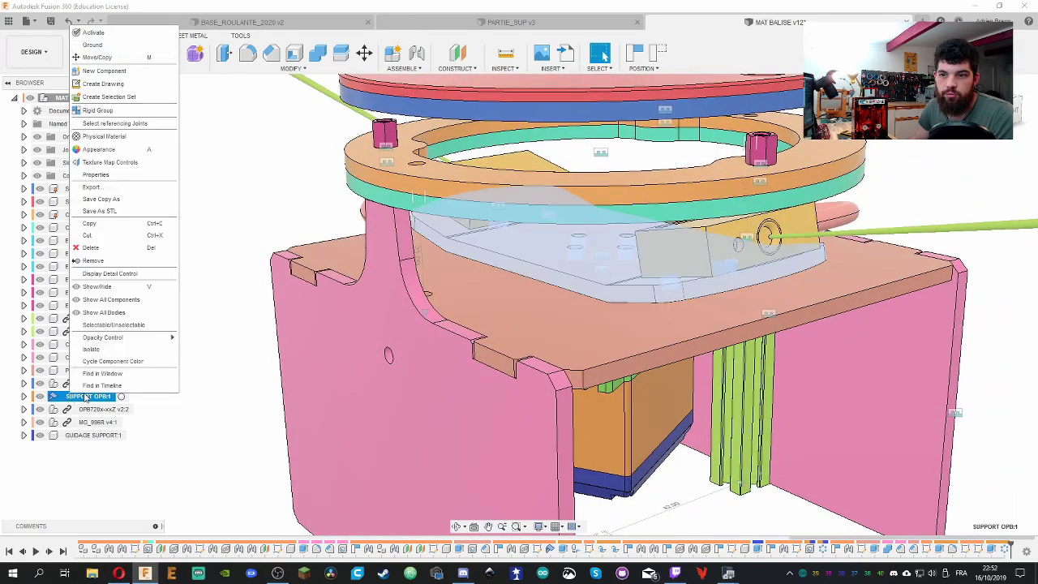
Isolate SUPPORT OPB:1 and unhide the sensor box and MG_996R v4:1 servo
{"action": "left_click", "coordinate": [104, 343]}
{"action": "left_click", "coordinate": [89, 435]}
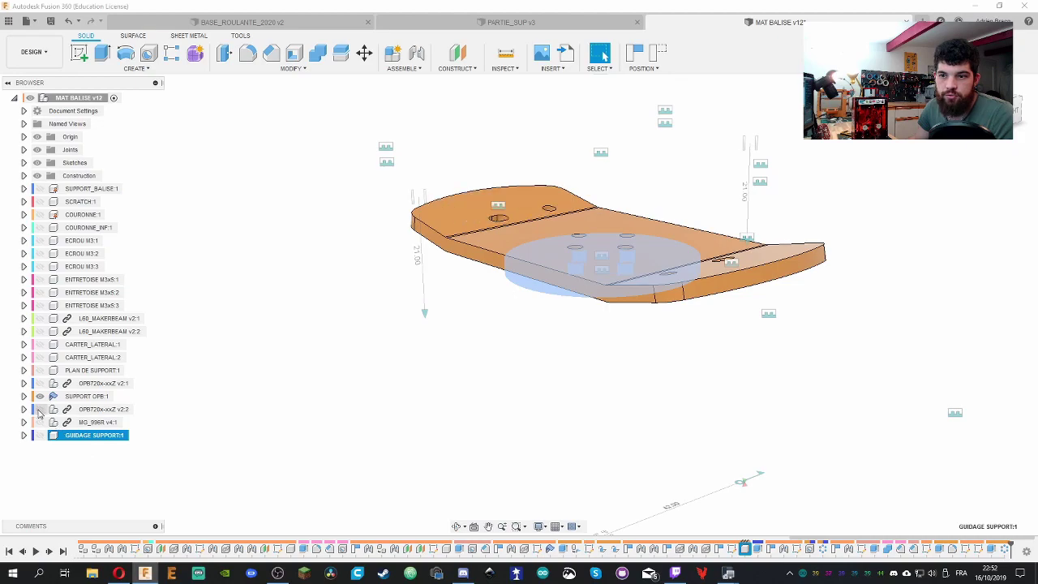
{"action": "left_click", "coordinate": [40, 383]}
{"action": "middle_click_drag", "start_coordinate": [362, 378], "coordinate": [287, 225], "text": "shift"}
{"action": "left_click", "coordinate": [40, 421]}
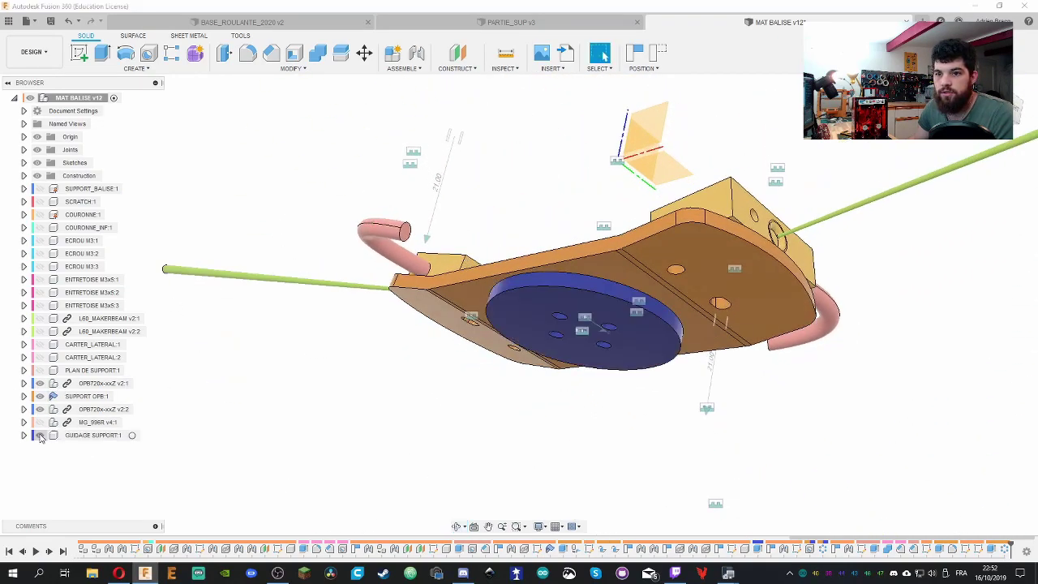
{"action": "middle_click_drag", "start_coordinate": [215, 415], "coordinate": [389, 397], "text": "shift"}
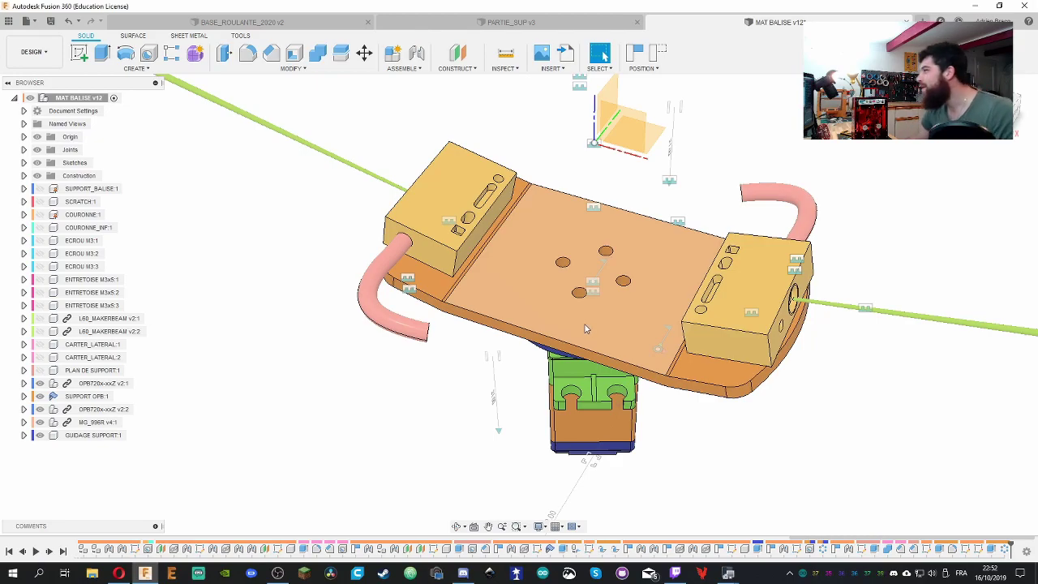
Start a sketch on the plate's top face, then undo it
{"action": "left_click", "coordinate": [601, 348]}
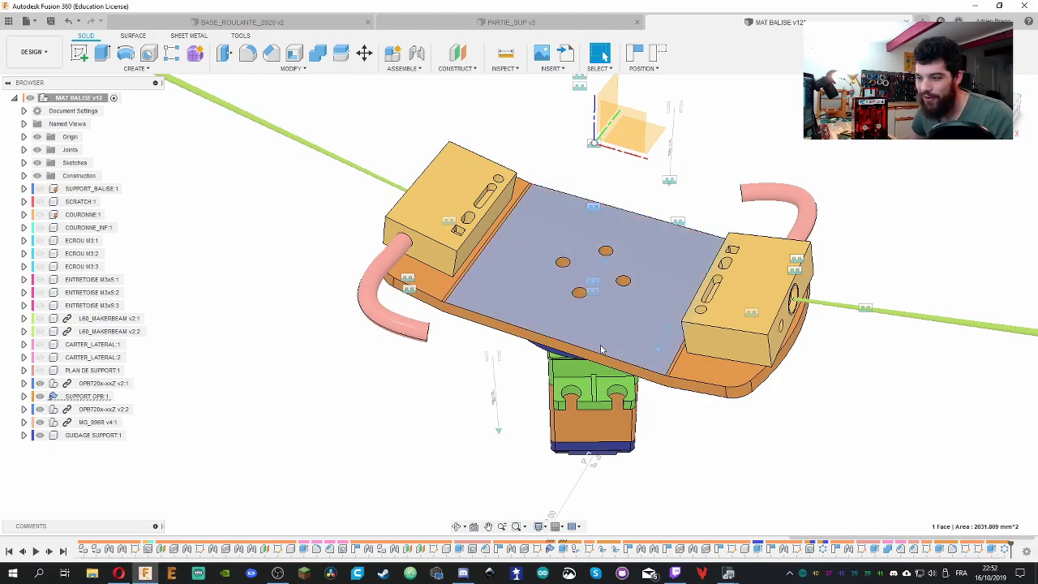
{"action": "left_click", "coordinate": [80, 54]}
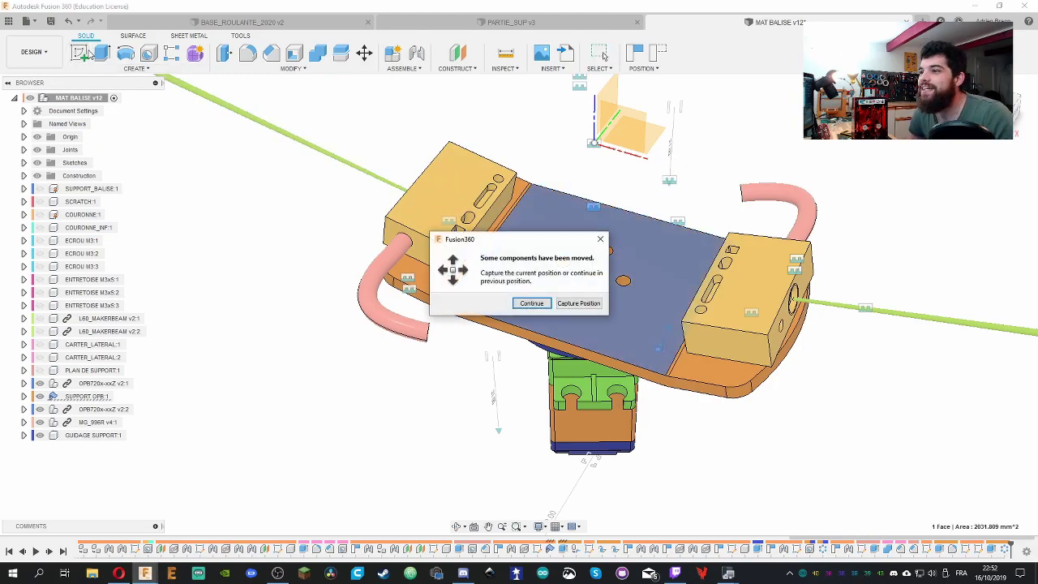
{"action": "left_click", "coordinate": [577, 304]}
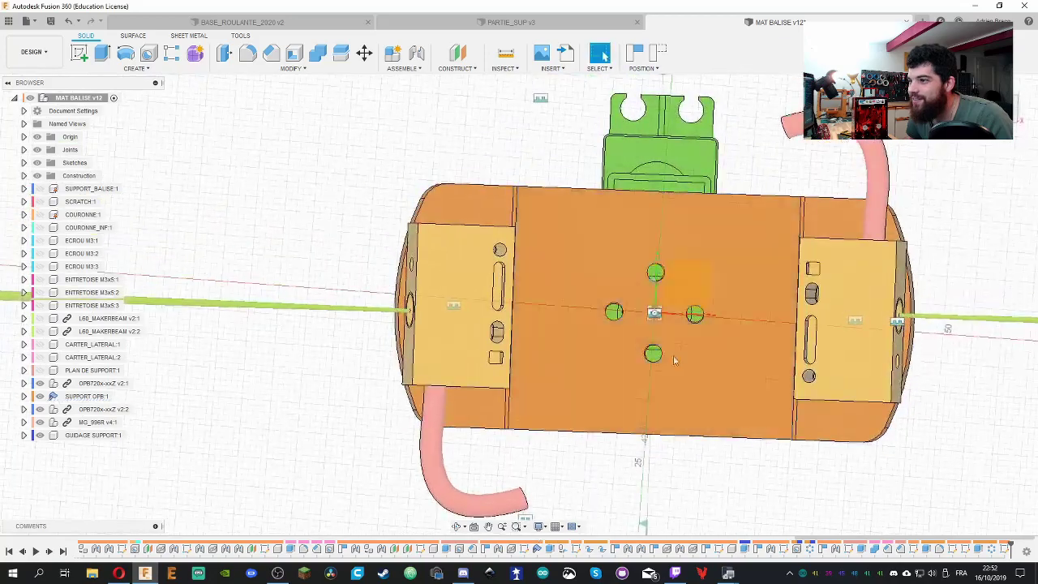
{"action": "middle_click_drag", "start_coordinate": [671, 460], "coordinate": [568, 390]}
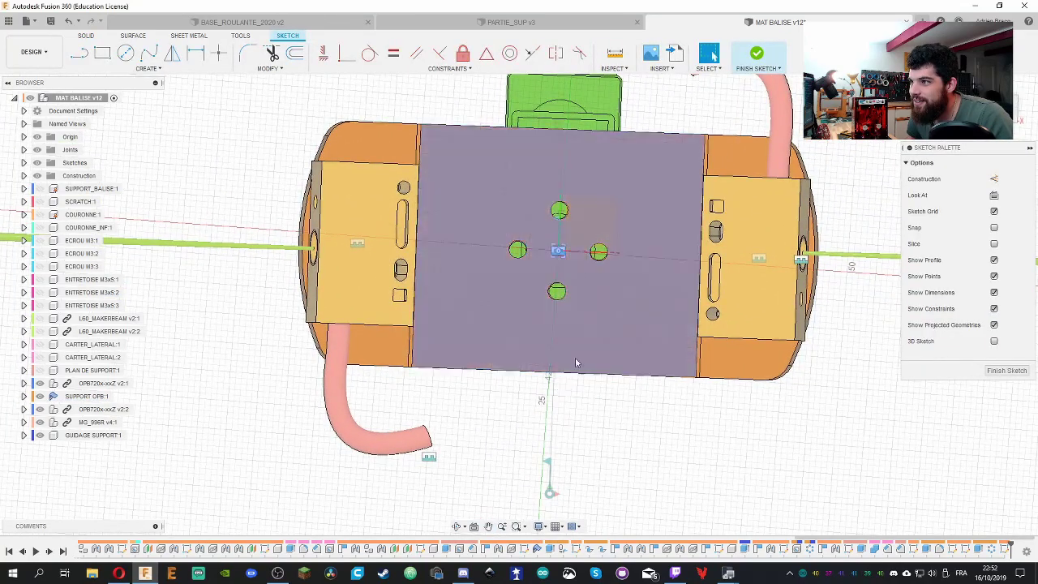
{"action": "key", "text": "ctrl+z"}
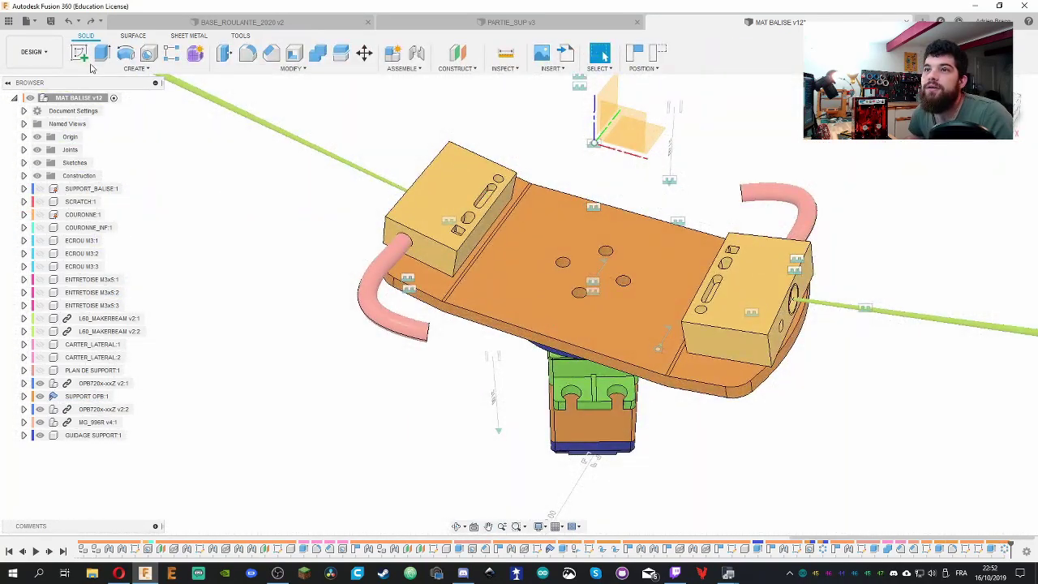
Capture the moved component positions and open a sketch on the central plate face
{"action": "left_click", "coordinate": [80, 54]}
{"action": "left_click", "coordinate": [523, 285]}
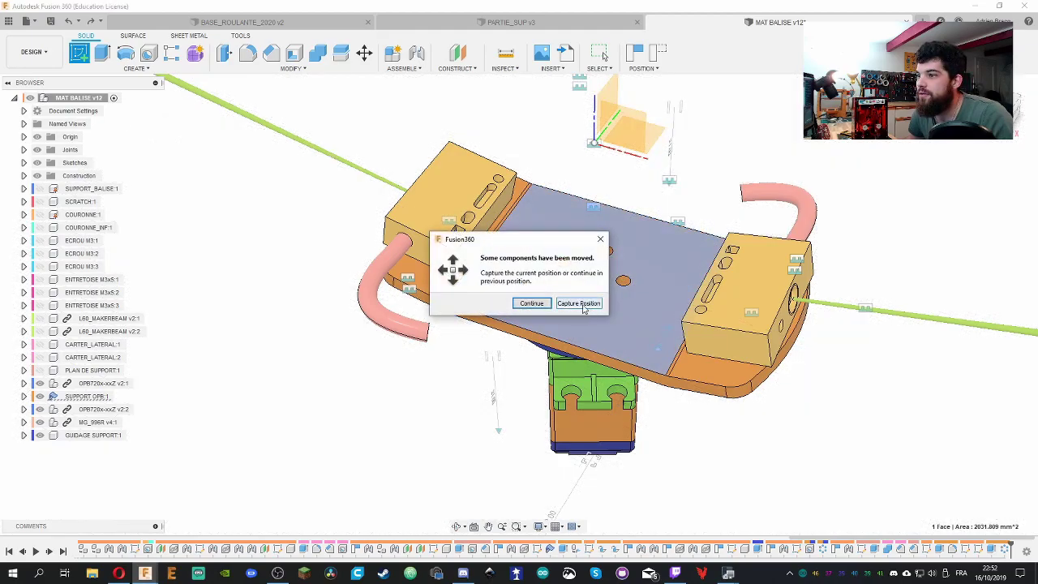
{"action": "left_click", "coordinate": [578, 303]}
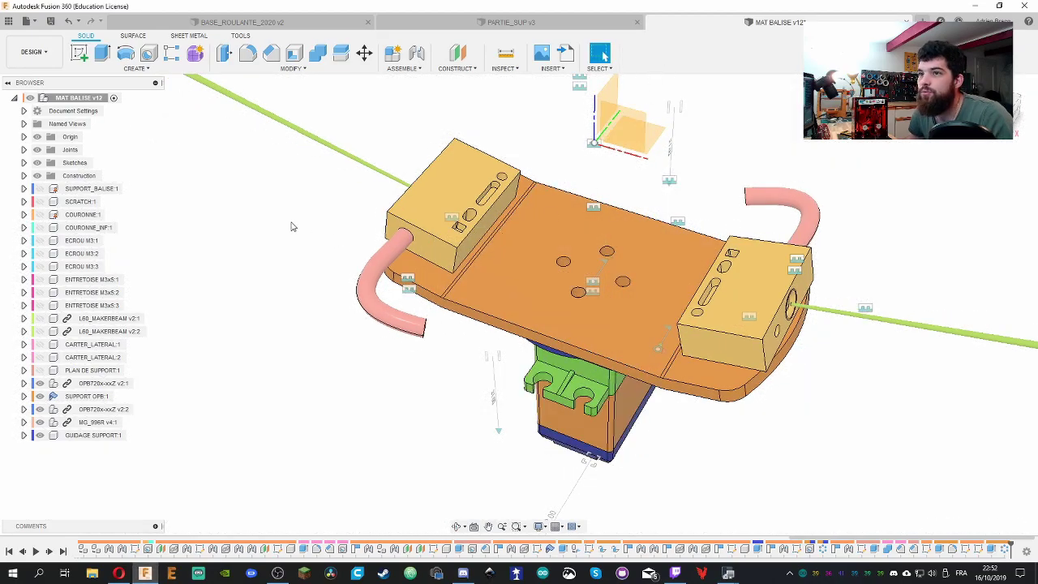
{"action": "left_click", "coordinate": [81, 55]}
{"action": "left_click", "coordinate": [523, 316]}
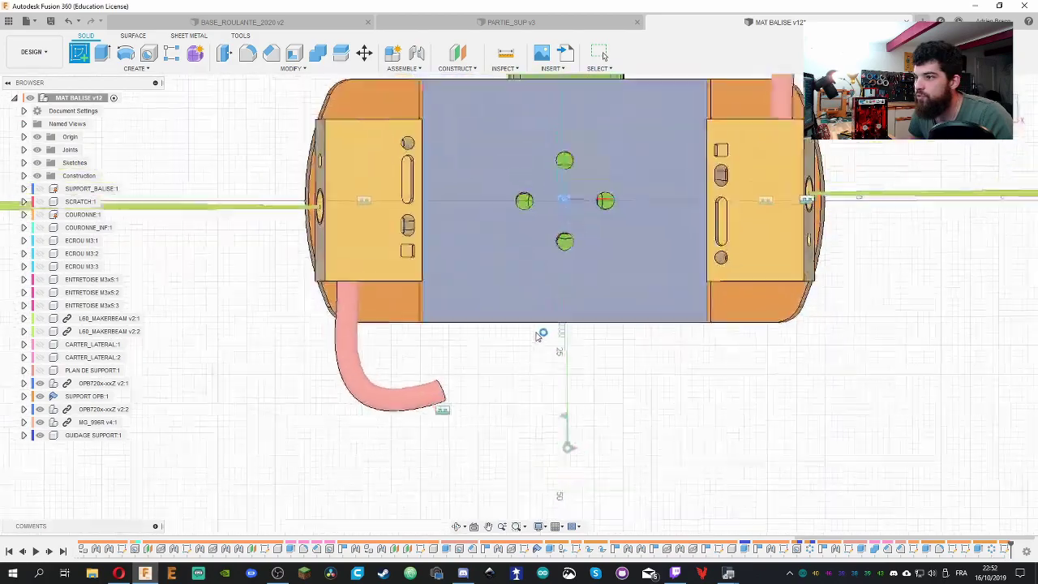
{"action": "scroll", "coordinate": [566, 362], "scroll_direction": "up", "scroll_amount": 3}
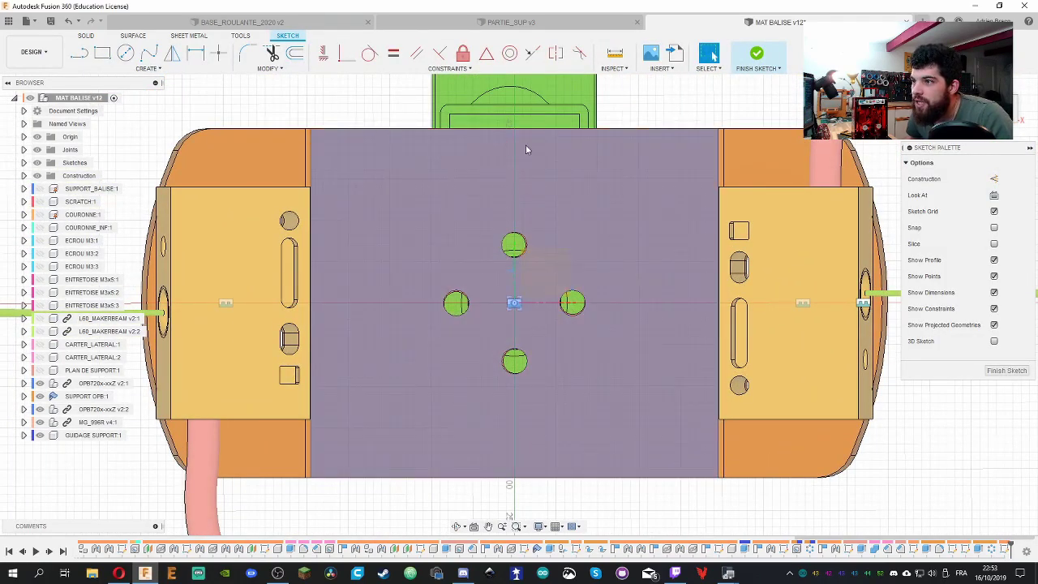
{"action": "middle_click_drag", "start_coordinate": [535, 405], "coordinate": [530, 378]}
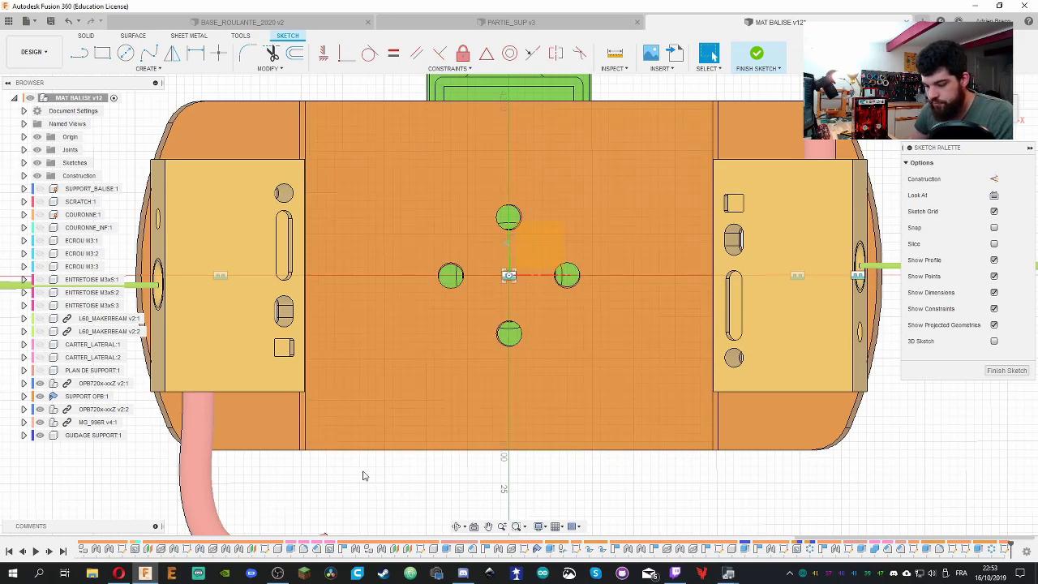
Draw a centre-point slot on the vertical axis below the bottom hole, crossing the plate's lower edge
{"action": "left_click", "coordinate": [146, 69]}
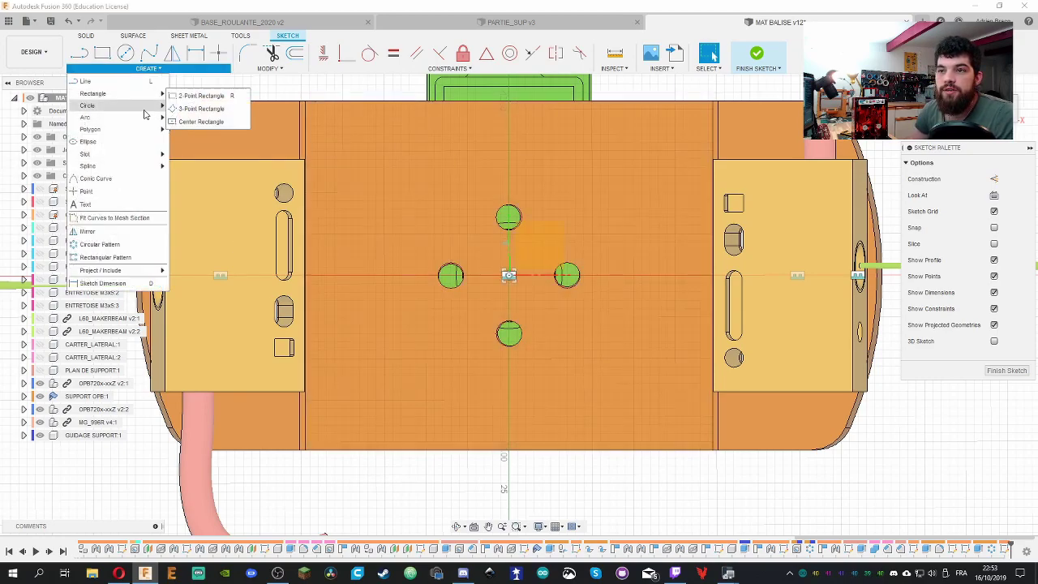
{"action": "mouse_move", "coordinate": [122, 169]}
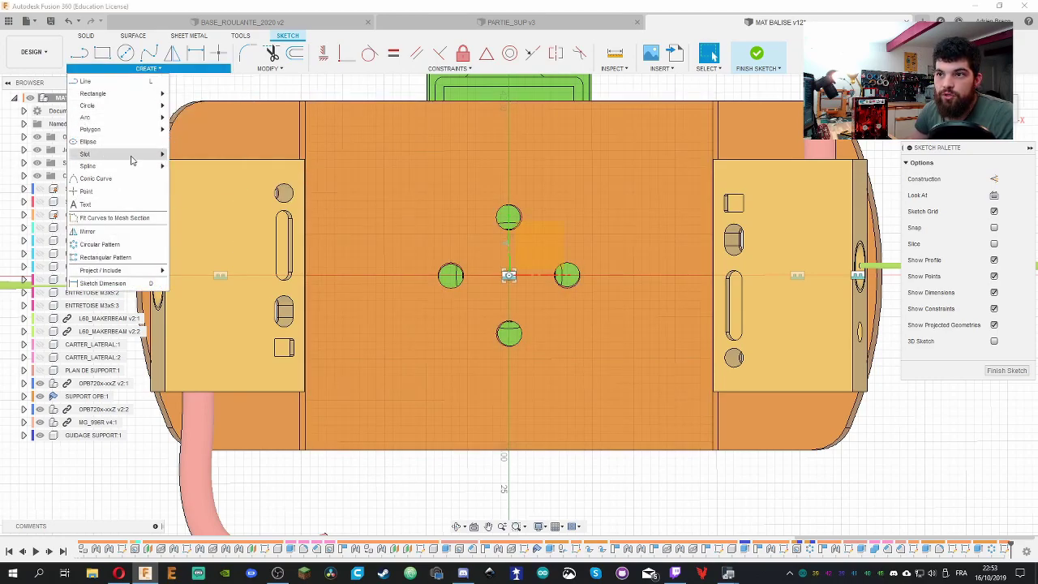
{"action": "left_click", "coordinate": [172, 183]}
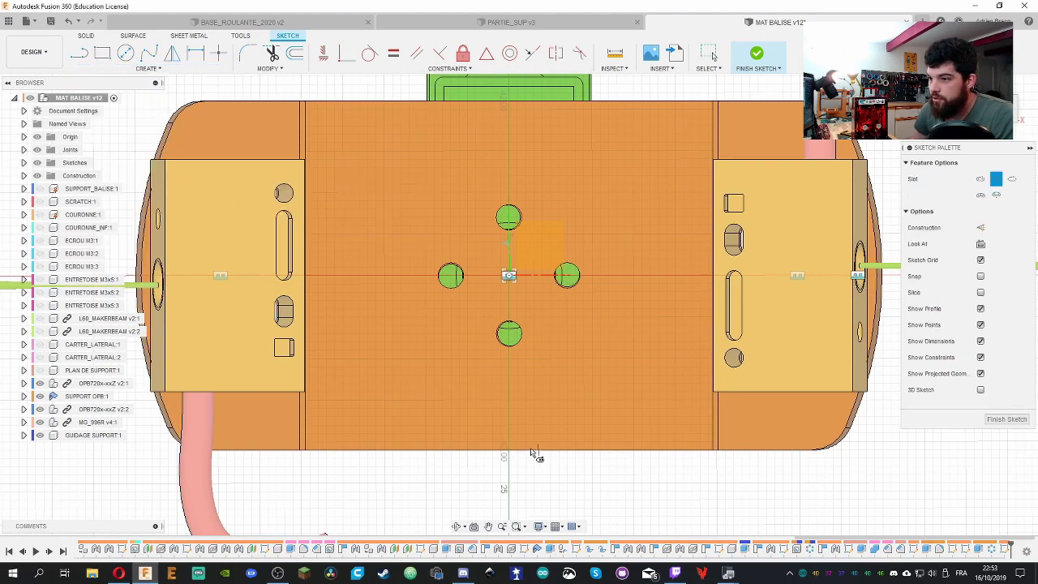
{"action": "left_click", "coordinate": [511, 447]}
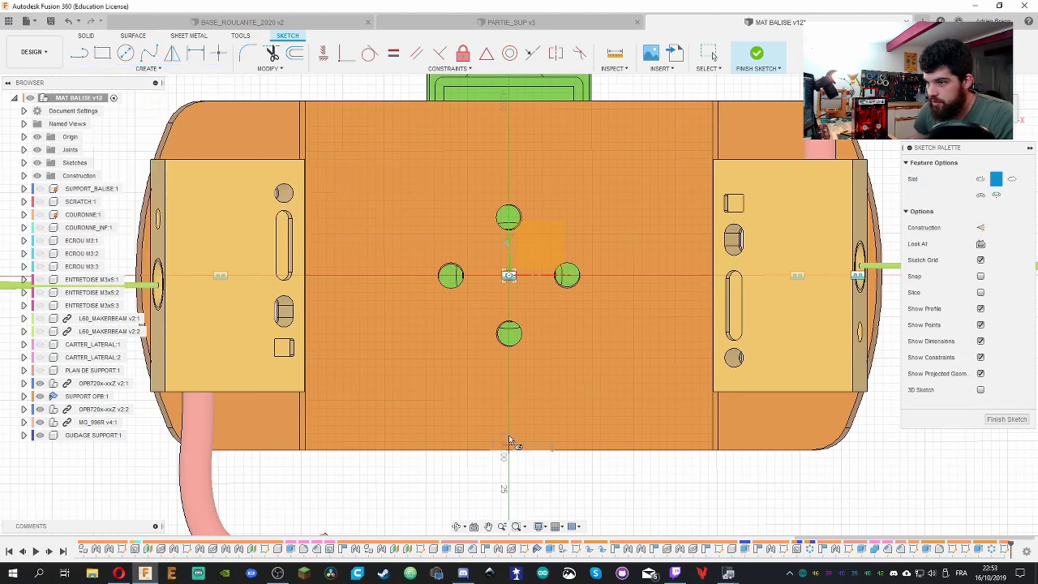
{"action": "left_click", "coordinate": [510, 374]}
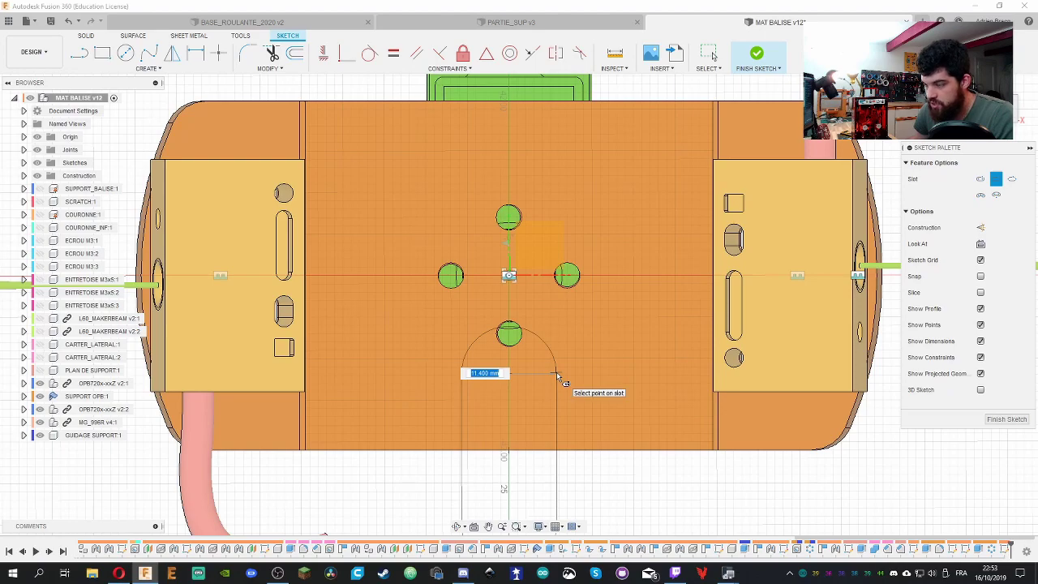
{"action": "left_click", "coordinate": [554, 381]}
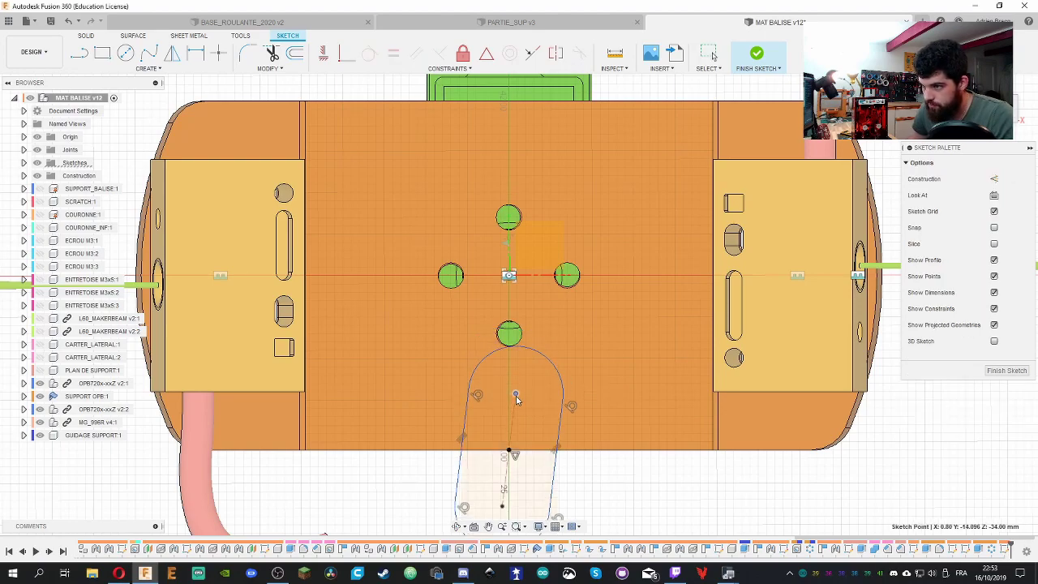
{"action": "key", "text": "Escape"}
{"action": "left_click", "coordinate": [534, 240]}
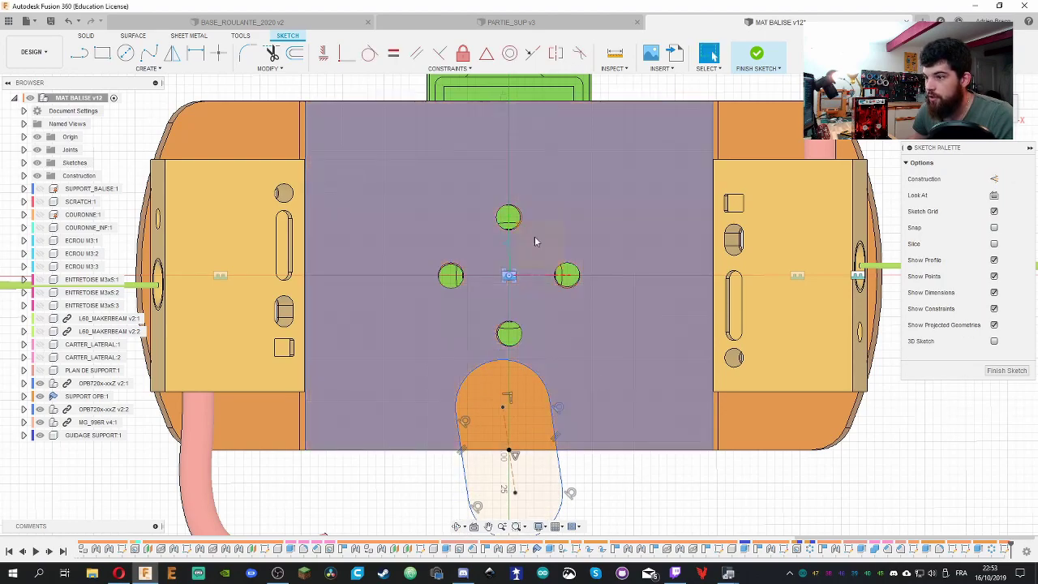
{"action": "left_click", "coordinate": [322, 53]}
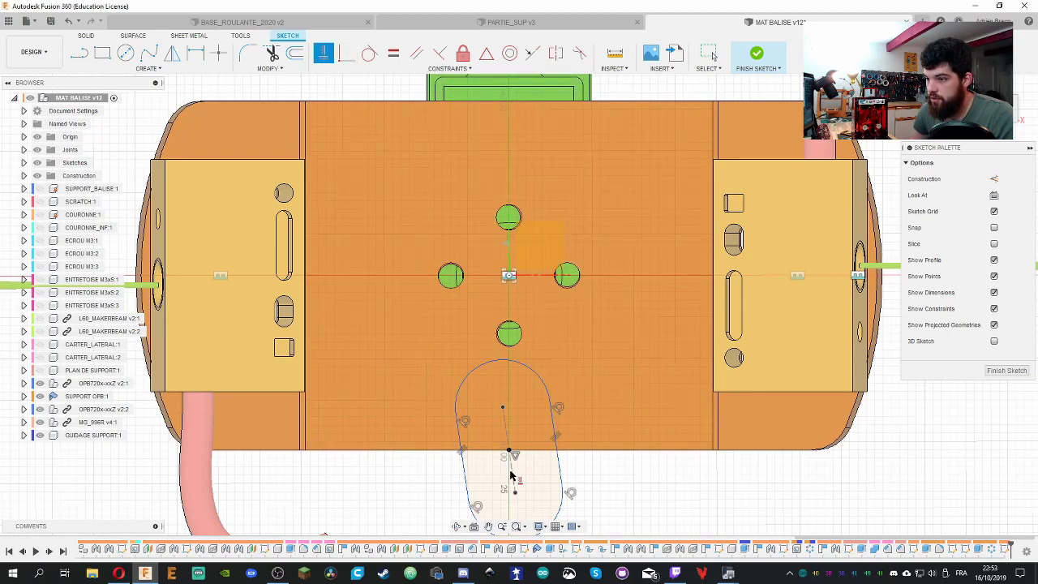
{"action": "key", "text": "Escape"}
{"action": "middle_click_drag", "start_coordinate": [638, 452], "coordinate": [587, 372]}
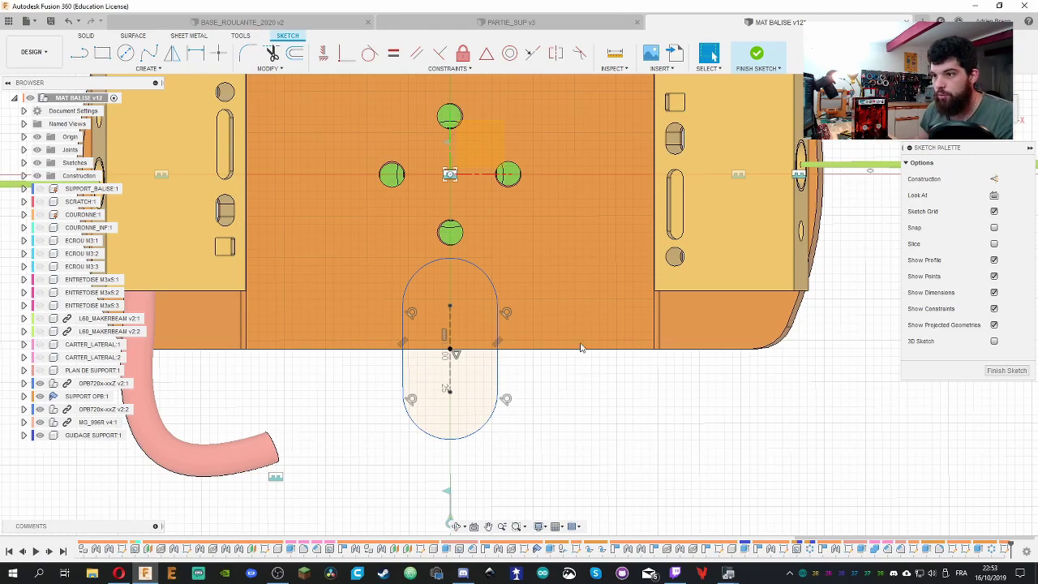
Dimension the slot's top arc radius, trying 1.75 and 2 before settling on 3 mm
{"action": "left_click", "coordinate": [498, 294]}
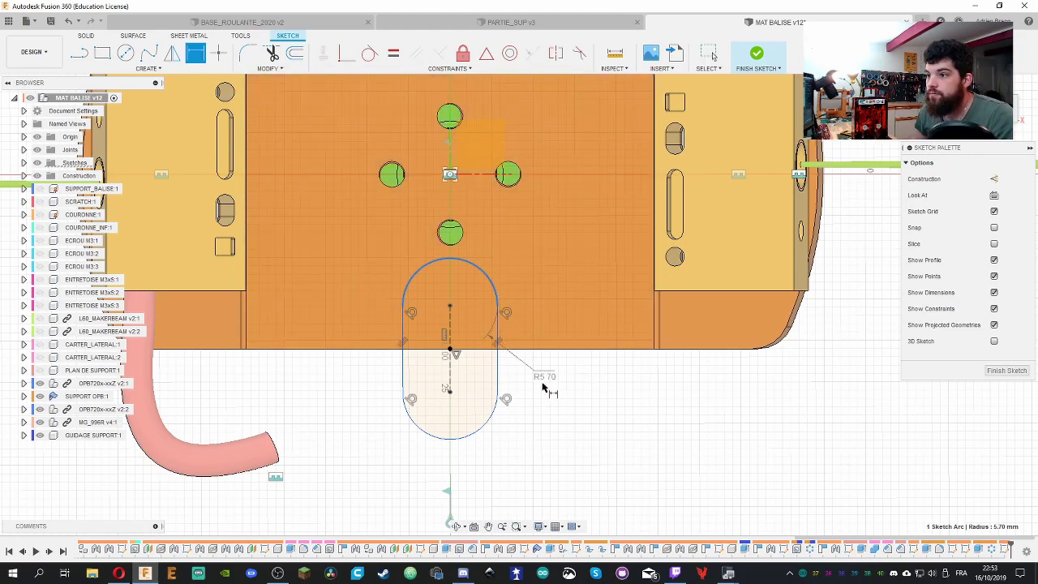
{"action": "left_click", "coordinate": [561, 376]}
{"action": "type", "text": "3"}
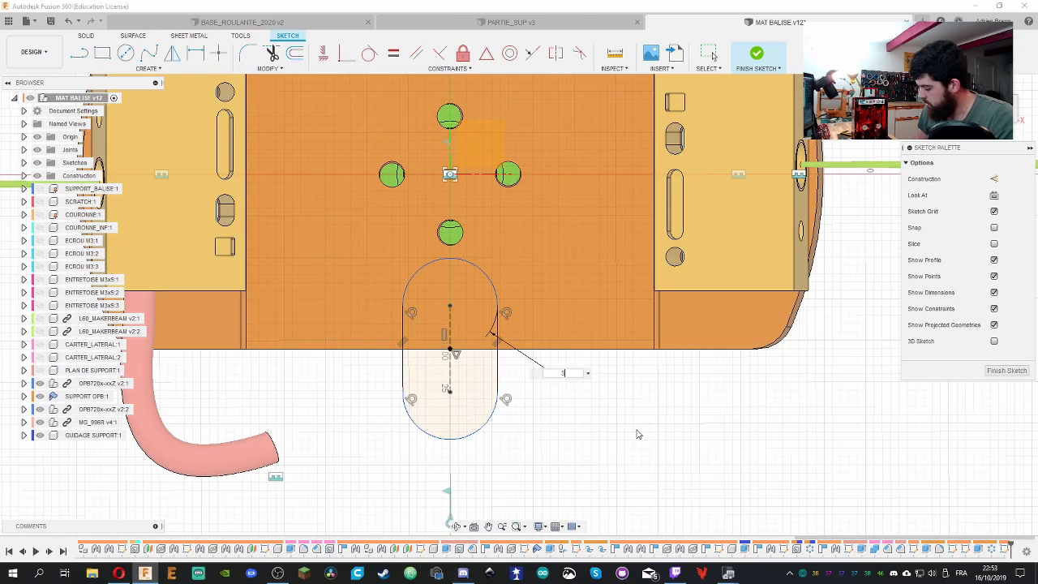
{"action": "type", "text": ".5/2"}
{"action": "key", "text": "Return"}
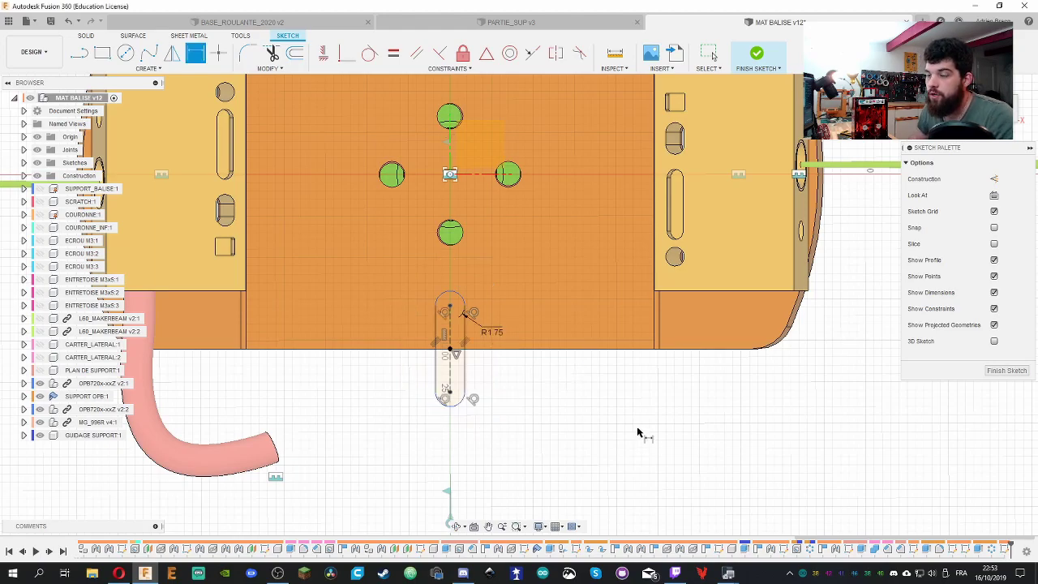
{"action": "double_click", "coordinate": [492, 332]}
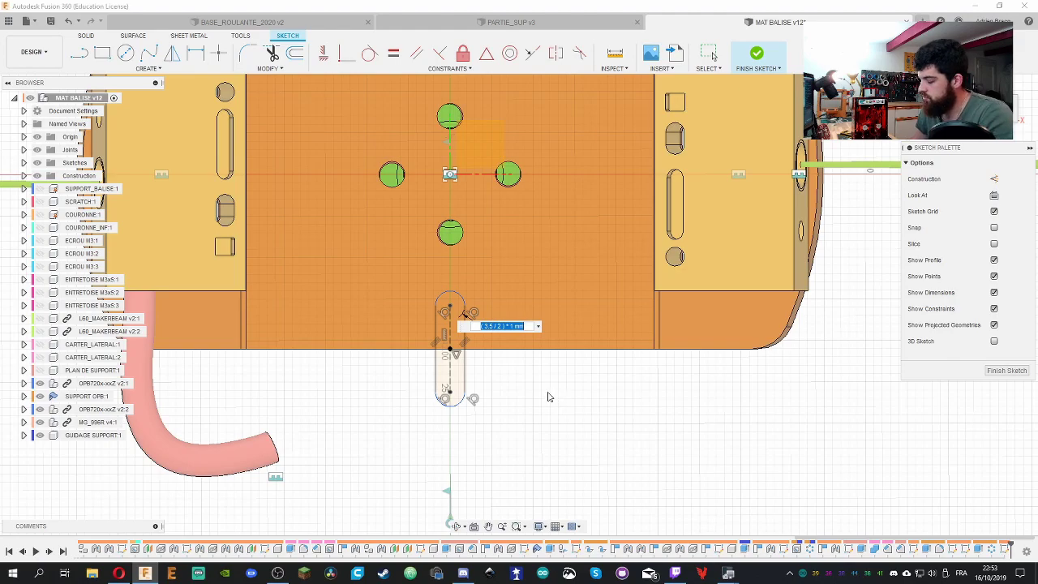
{"action": "type", "text": "2"}
{"action": "key", "text": "Return"}
{"action": "double_click", "coordinate": [495, 331]}
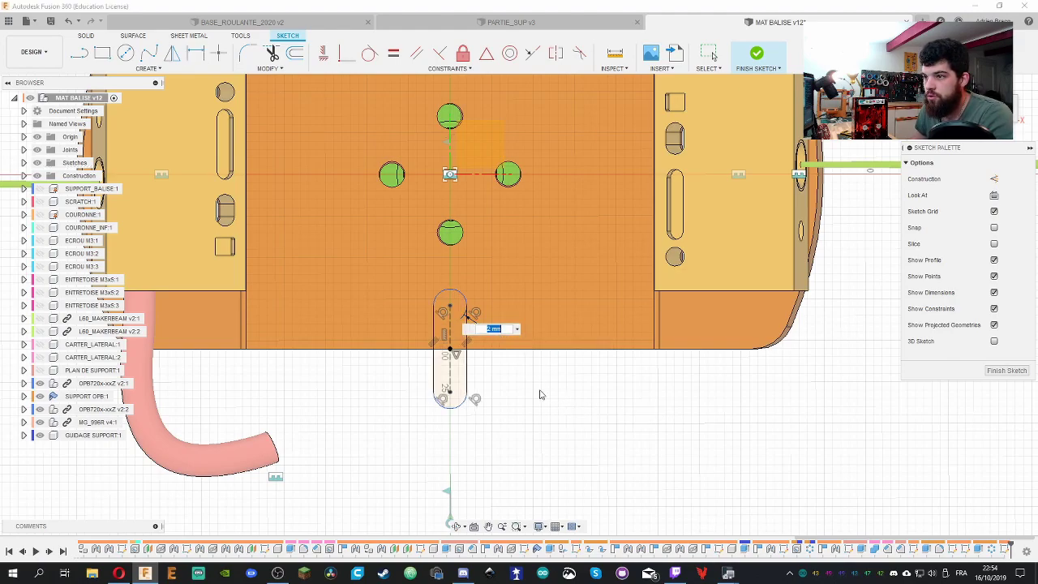
{"action": "type", "text": "3"}
{"action": "key", "text": "Return"}
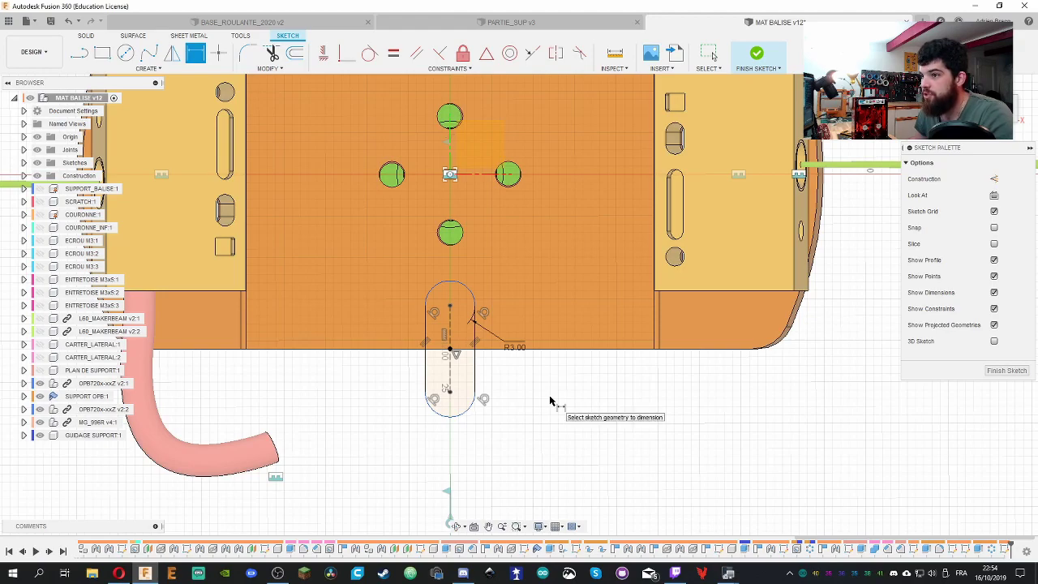
Begin a distance dimension from the bottom circle to the slot's top arc, then cancel it
{"action": "key", "text": "Escape"}
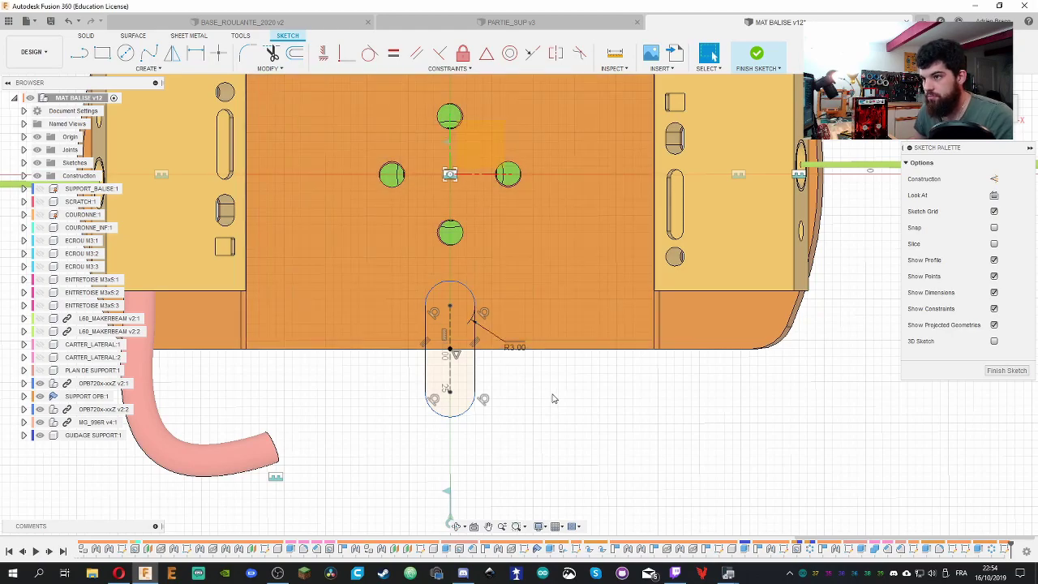
{"action": "key", "text": "c"}
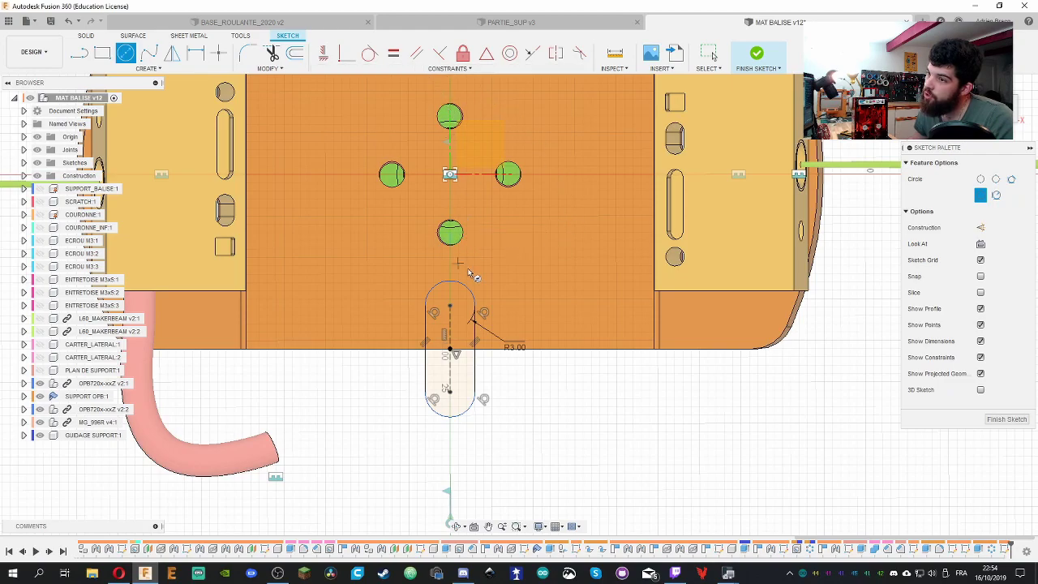
{"action": "scroll", "coordinate": [519, 328], "scroll_direction": "down", "scroll_amount": 3}
{"action": "scroll", "coordinate": [525, 340], "scroll_direction": "up", "scroll_amount": 3}
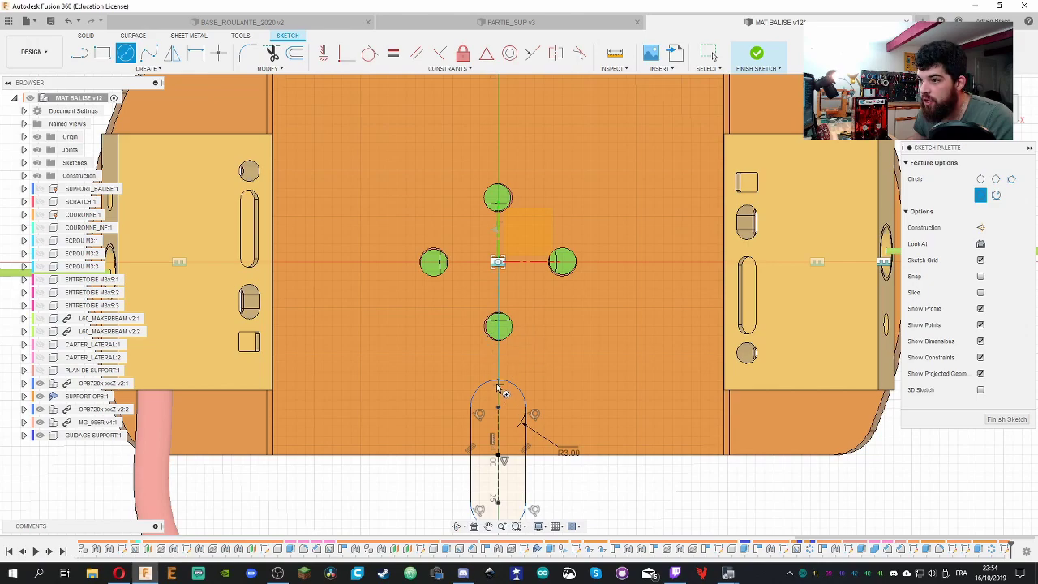
{"action": "key", "text": "d"}
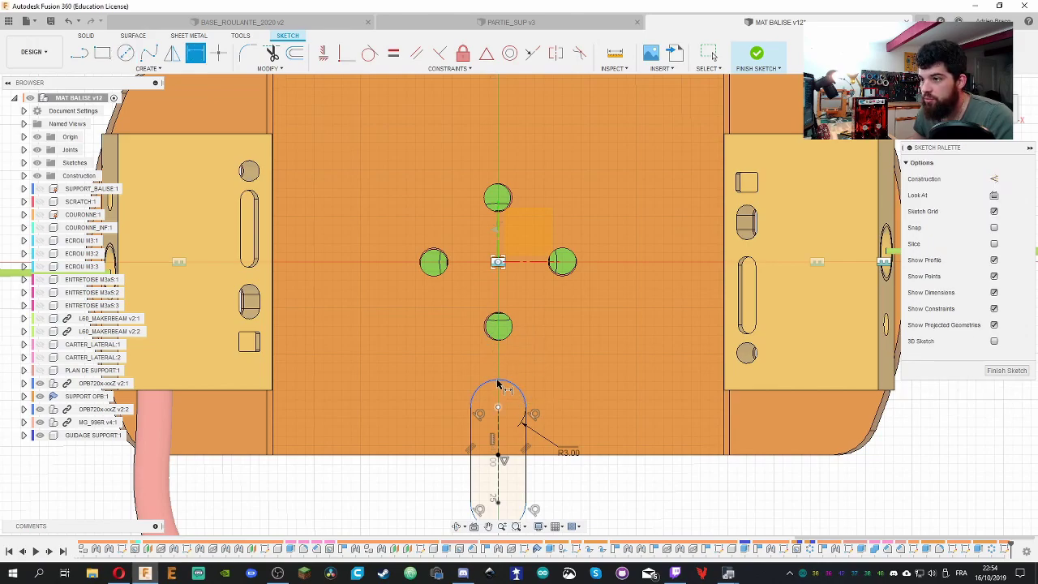
{"action": "left_click", "coordinate": [500, 342]}
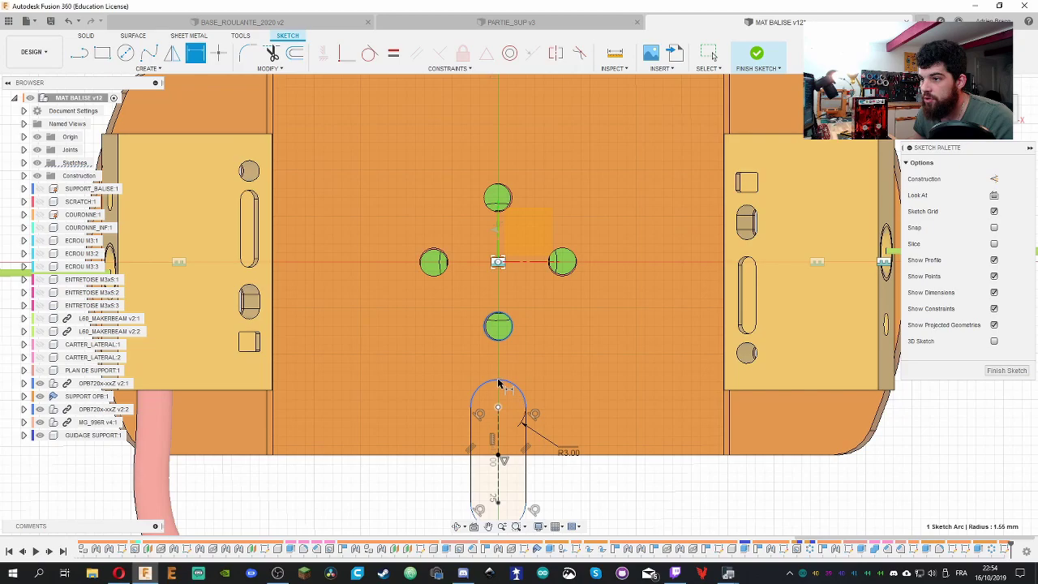
{"action": "left_click", "coordinate": [510, 384]}
{"action": "key", "text": "Escape"}
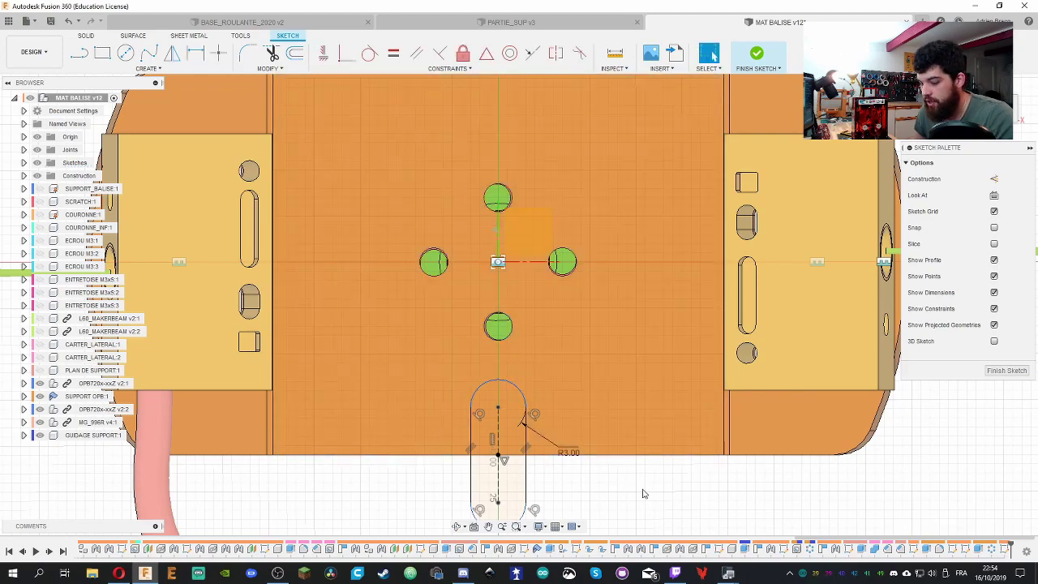
Try the quick options between the bottom circle and the slot's top arc, then cancel
{"action": "left_click", "coordinate": [500, 341]}
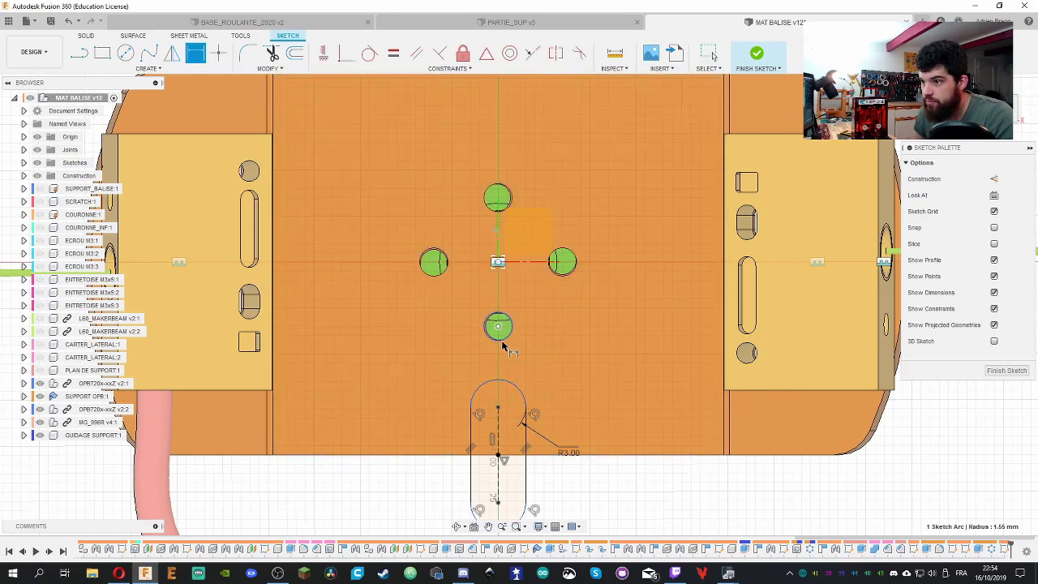
{"action": "right_click", "coordinate": [498, 384]}
{"action": "left_click", "coordinate": [491, 494]}
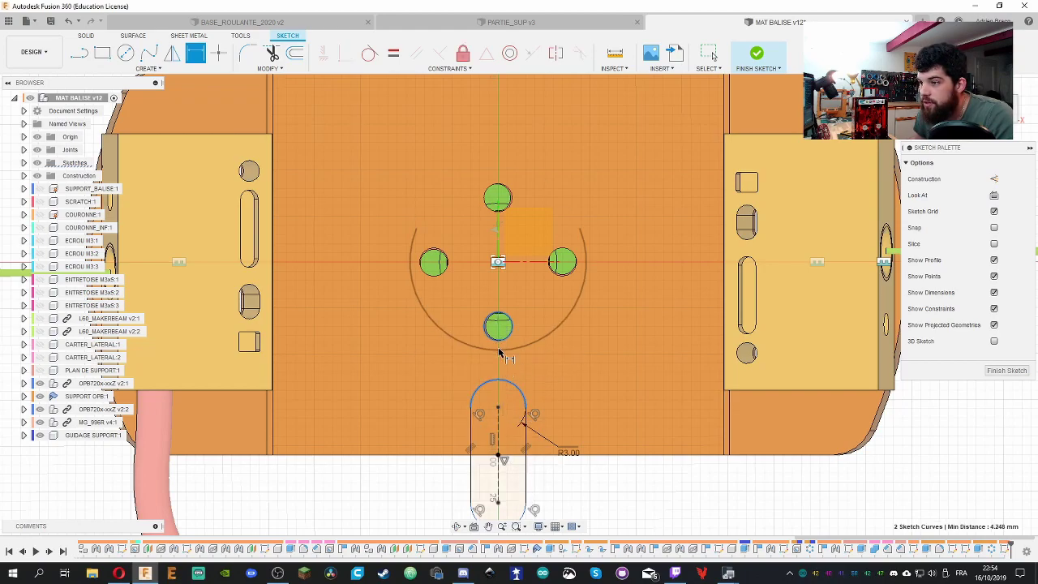
{"action": "key", "text": "Escape"}
{"action": "left_click", "coordinate": [599, 481]}
{"action": "key", "text": "r"}
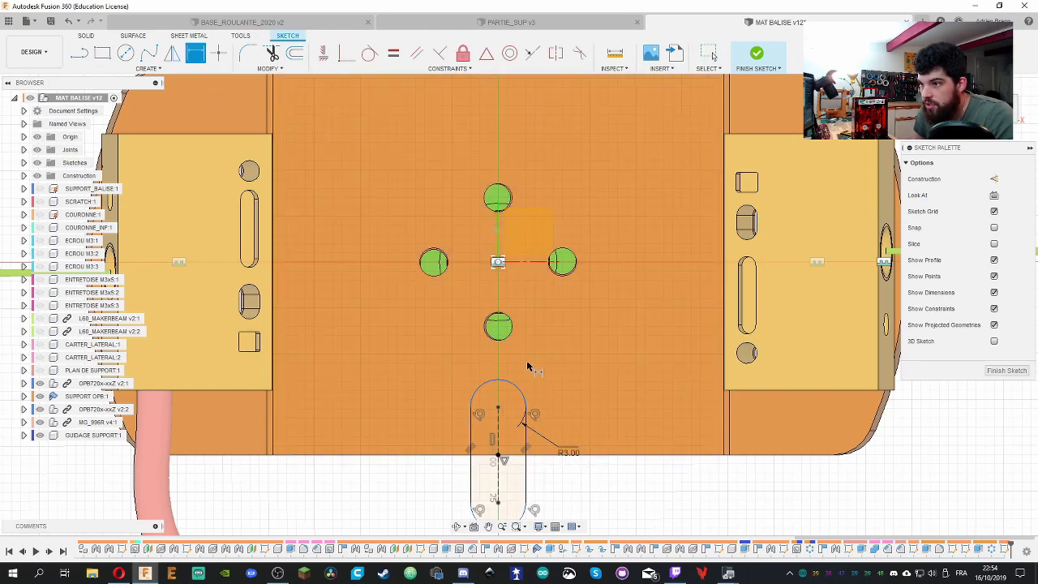
{"action": "right_click", "coordinate": [527, 365]}
{"action": "key", "text": "Escape"}
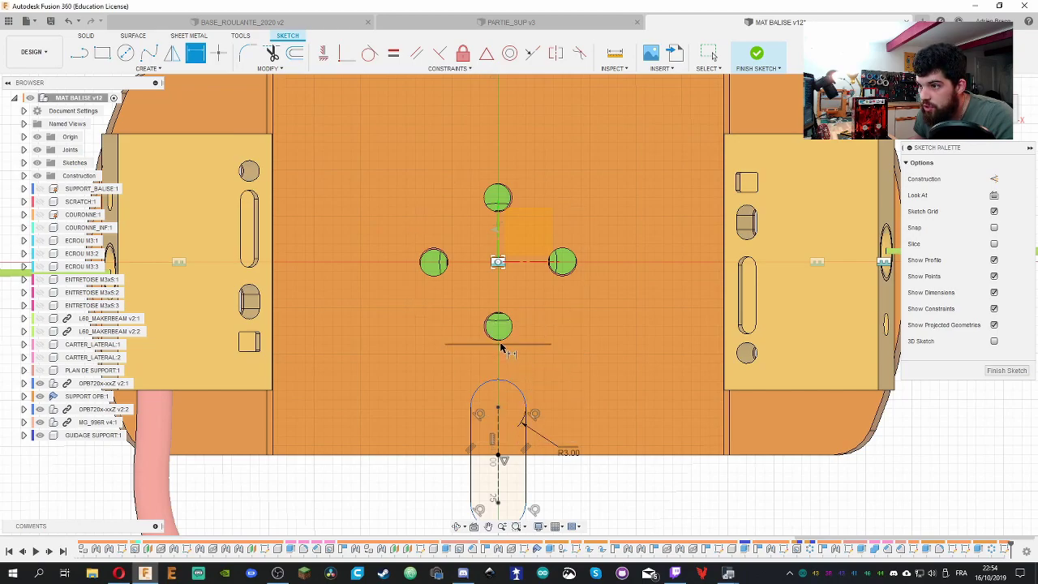
Set the bottom-circle-to-slot-top gap to 4 mm and move the R3.00 label upper-left
{"action": "left_click", "coordinate": [498, 341]}
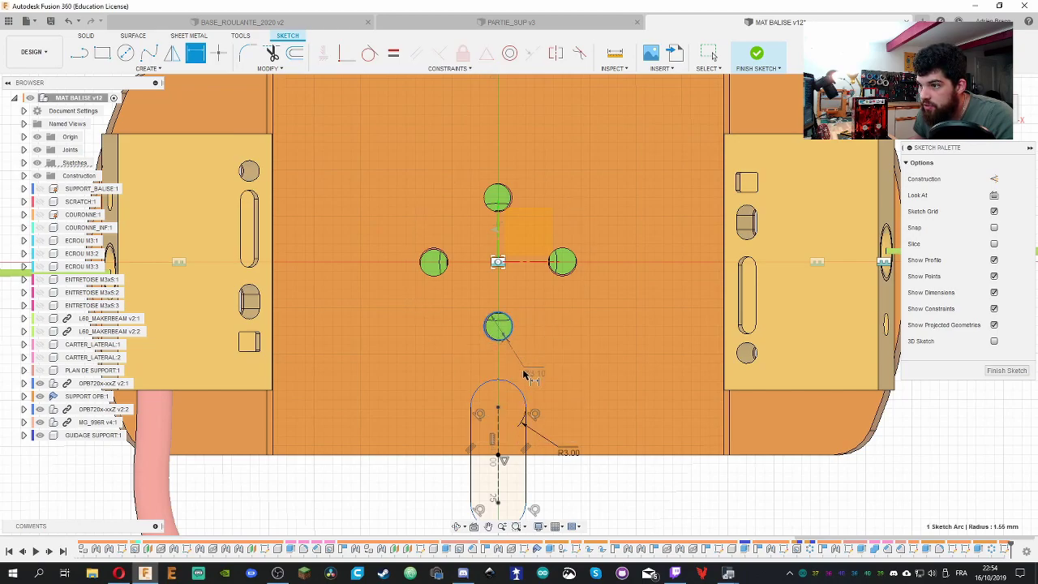
{"action": "left_click", "coordinate": [503, 383]}
{"action": "left_click", "coordinate": [546, 367]}
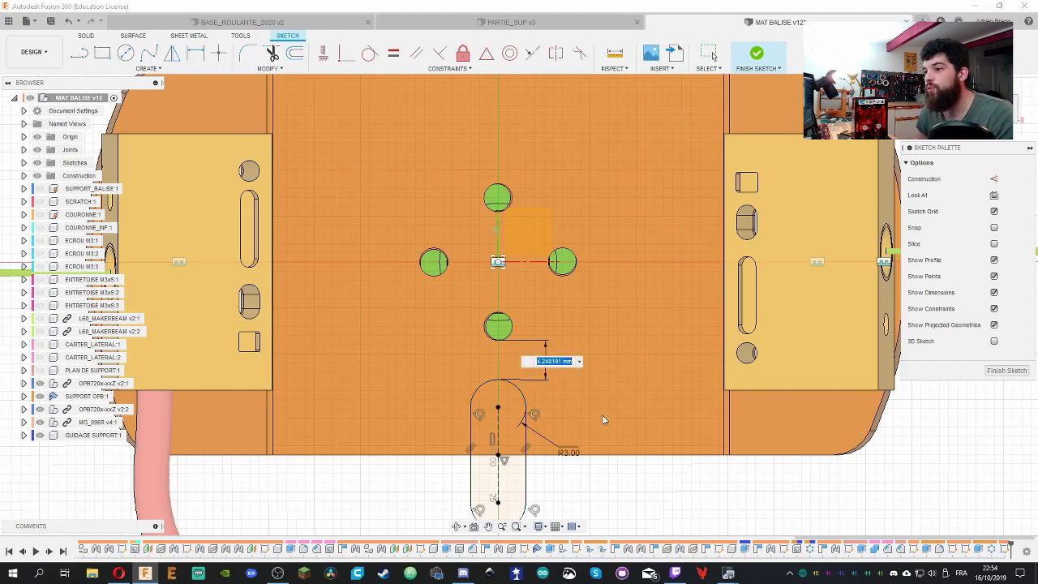
{"action": "type", "text": "4"}
{"action": "key", "text": "Return"}
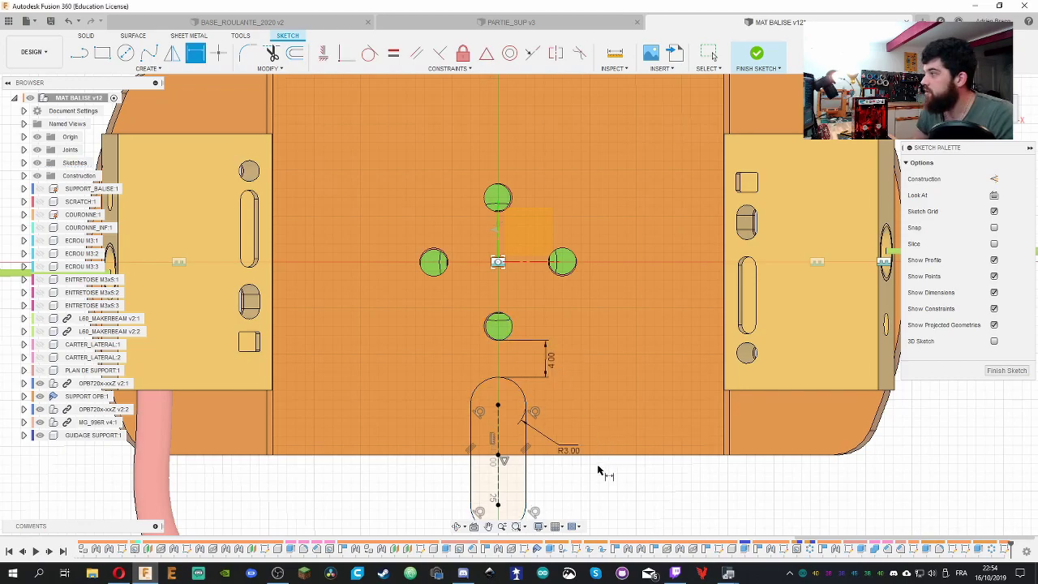
{"action": "key", "text": "Escape"}
{"action": "scroll", "coordinate": [599, 472], "scroll_direction": "down", "scroll_amount": 3}
{"action": "scroll", "coordinate": [596, 454], "scroll_direction": "up", "scroll_amount": 3}
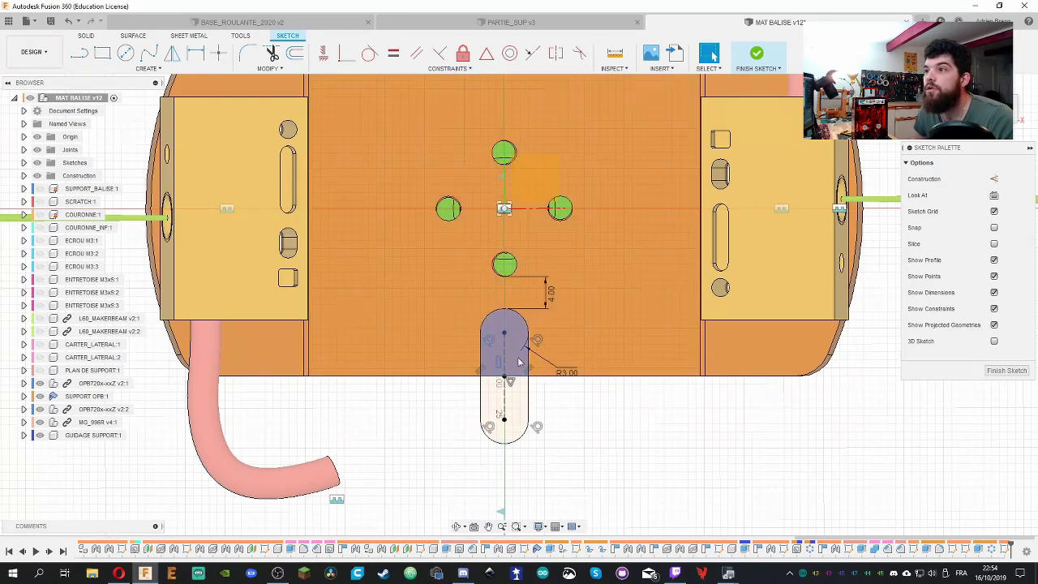
{"action": "left_click_drag", "start_coordinate": [568, 371], "coordinate": [450, 306]}
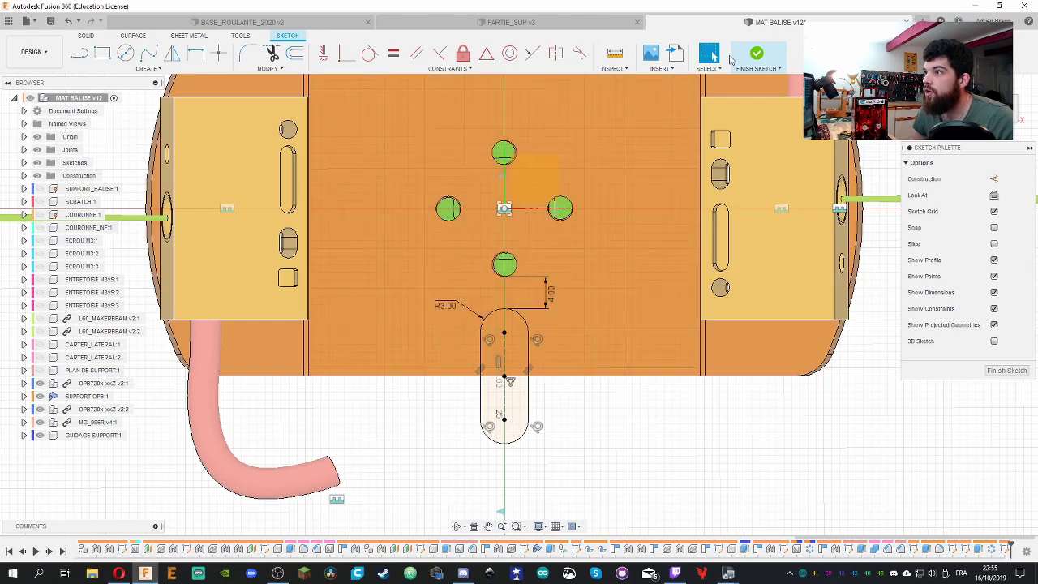
Extrude the slot profile as an All-extent cut through the support plate, excluding the GUIDAGE body
{"action": "left_click", "coordinate": [754, 58]}
{"action": "scroll", "coordinate": [535, 324], "scroll_direction": "up", "scroll_amount": 5}
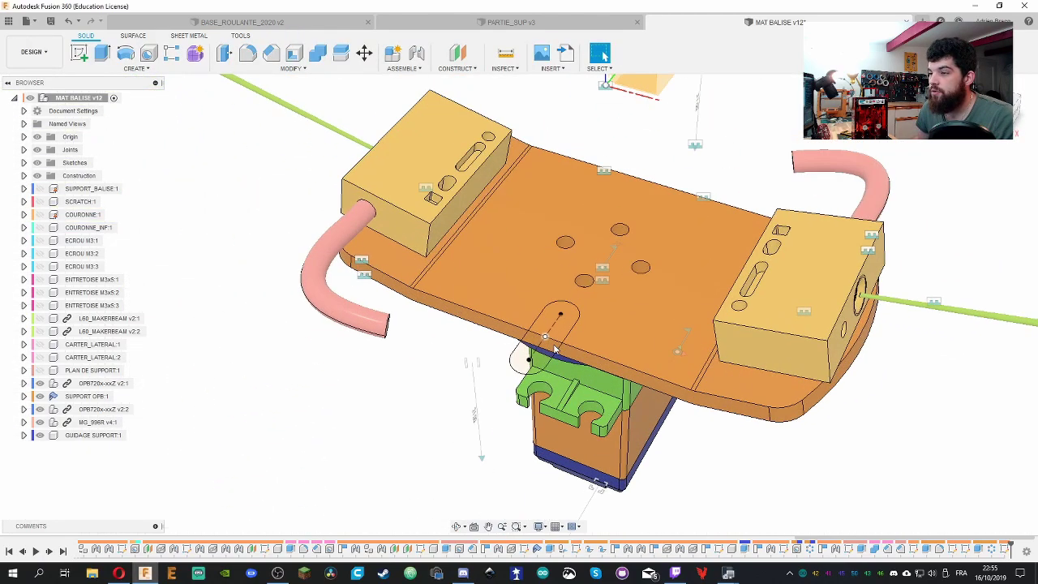
{"action": "left_click", "coordinate": [102, 52]}
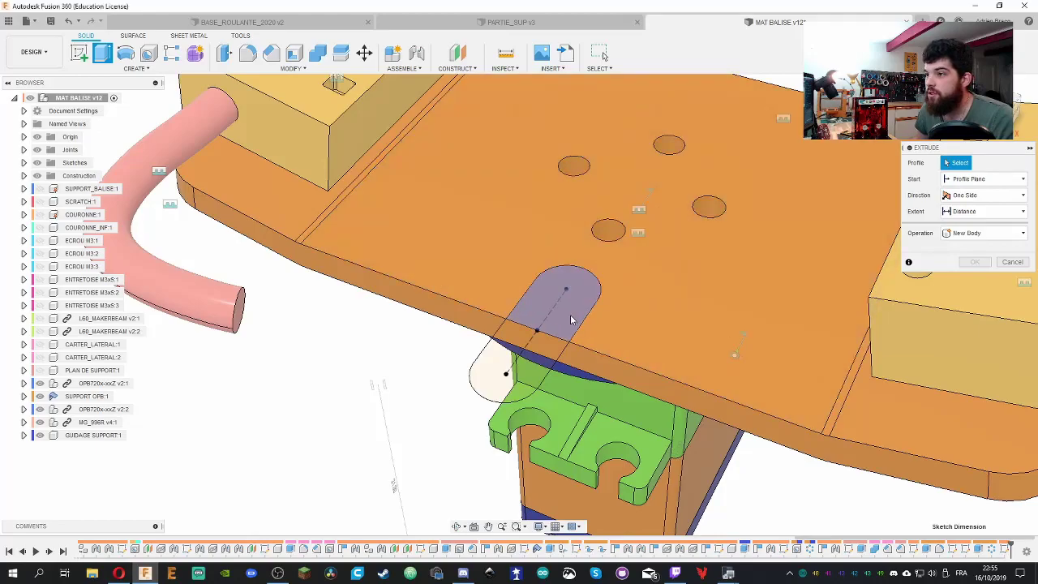
{"action": "left_click", "coordinate": [559, 290]}
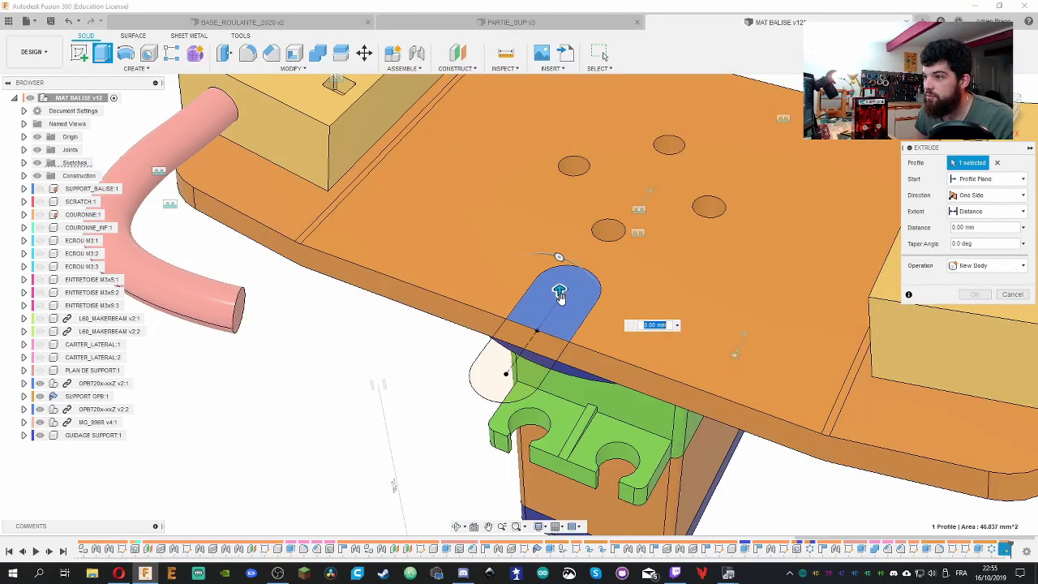
{"action": "left_click_drag", "start_coordinate": [559, 289], "coordinate": [561, 368]}
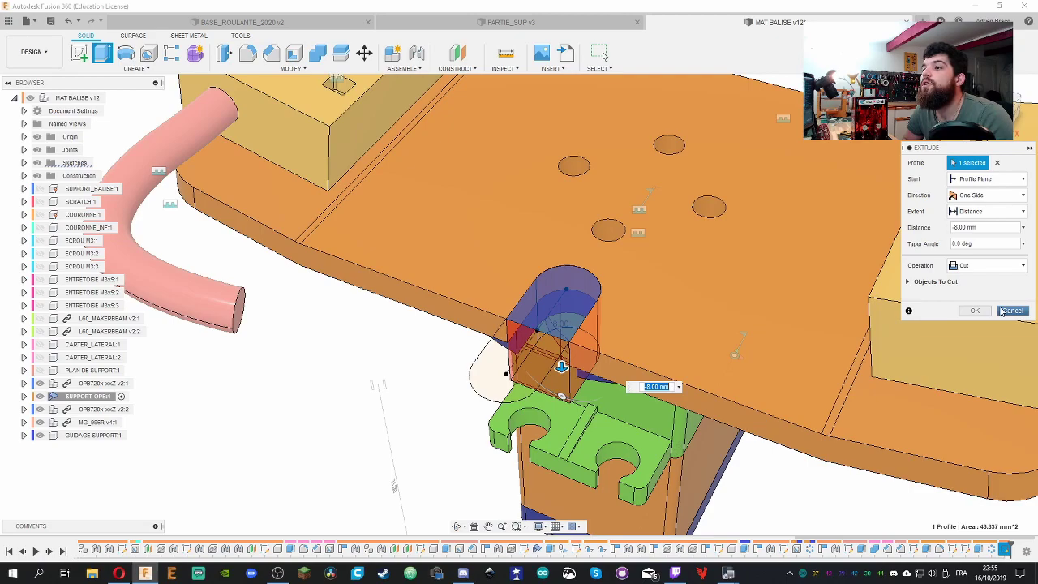
{"action": "left_click_drag", "start_coordinate": [561, 367], "coordinate": [559, 326]}
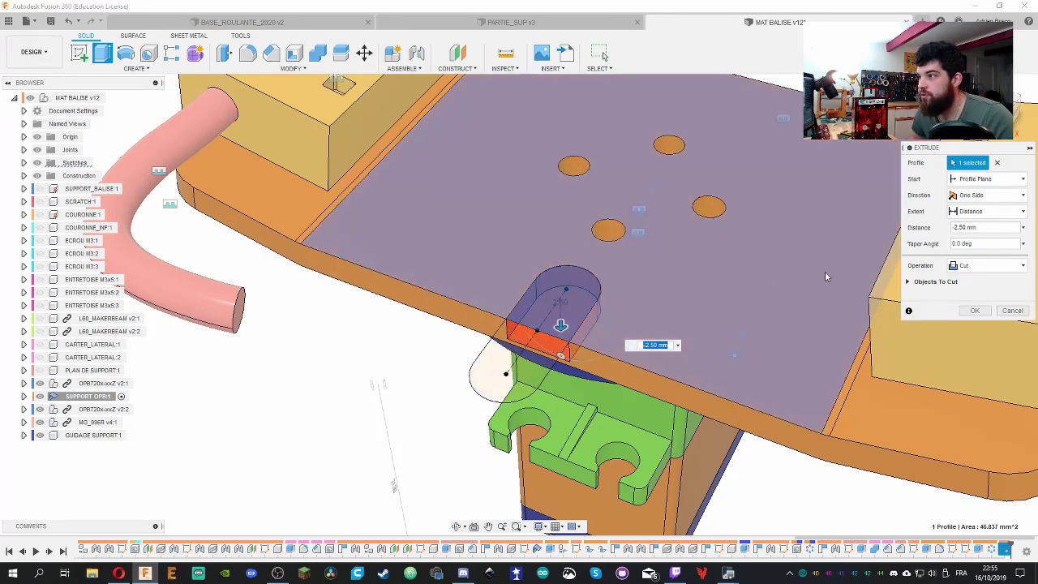
{"action": "left_click", "coordinate": [990, 211]}
{"action": "left_click", "coordinate": [979, 253]}
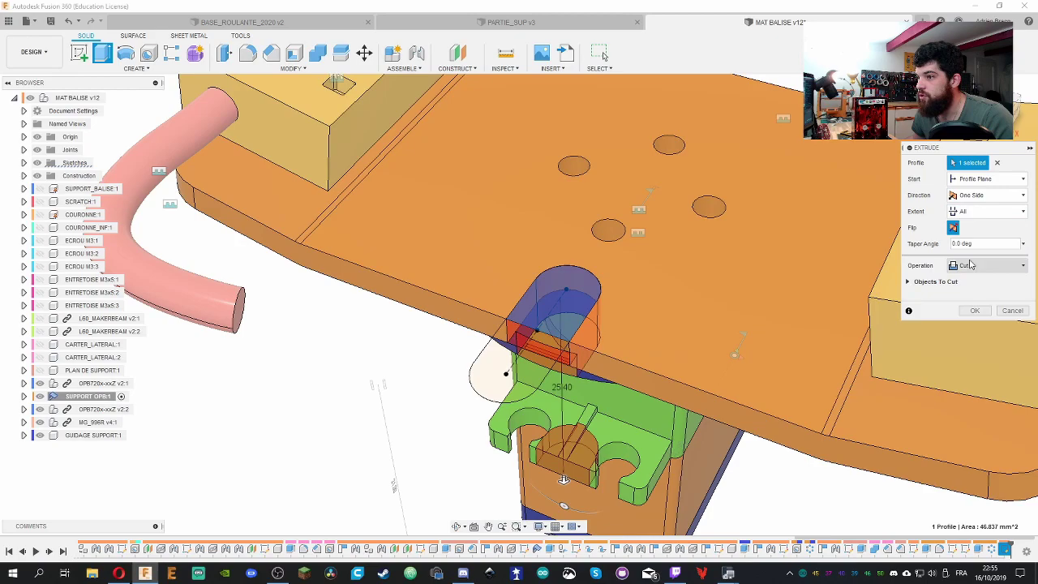
{"action": "left_click", "coordinate": [909, 283]}
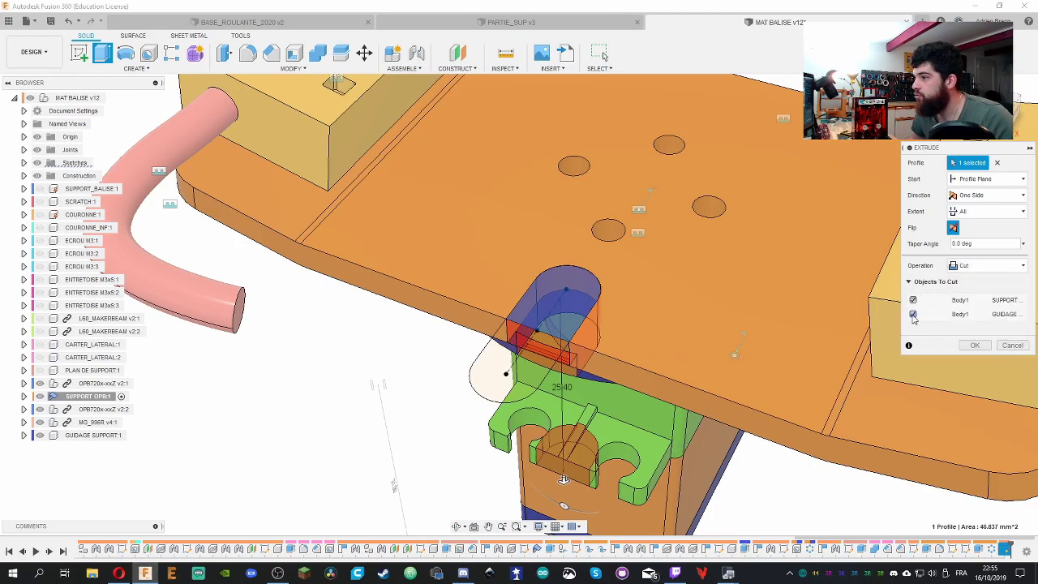
{"action": "left_click", "coordinate": [913, 314]}
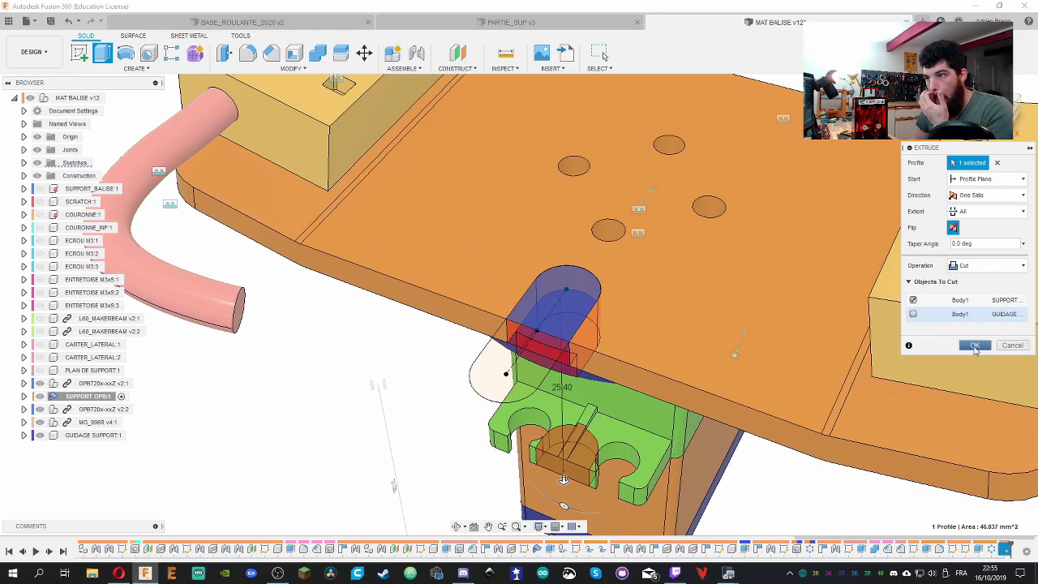
{"action": "left_click", "coordinate": [976, 346]}
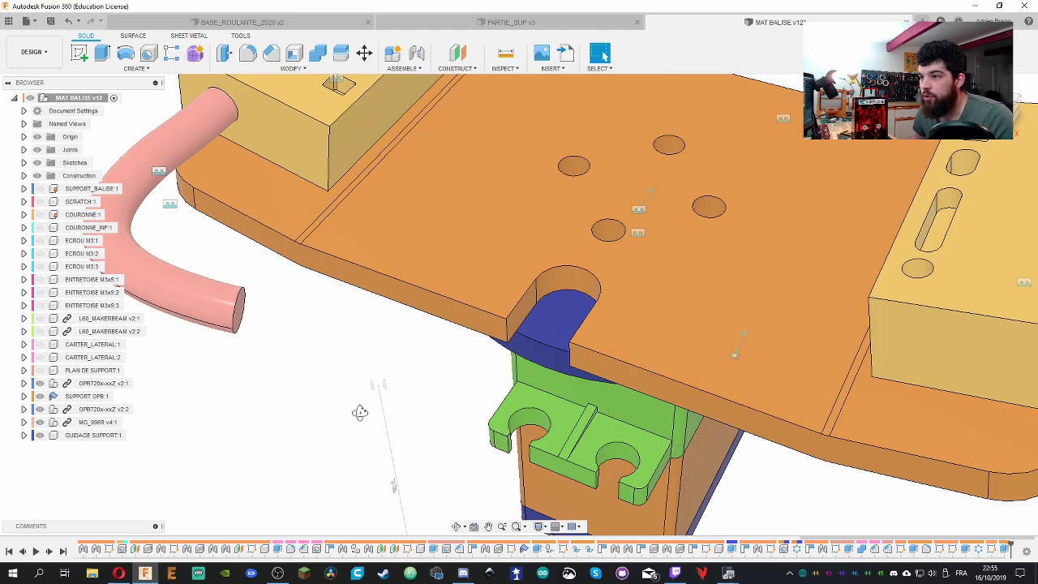
Hide the MG_996R servo and orbit to face the plate's underside
{"action": "middle_click_drag", "start_coordinate": [360, 412], "coordinate": [604, 142], "text": "shift"}
{"action": "left_click", "coordinate": [446, 478]}
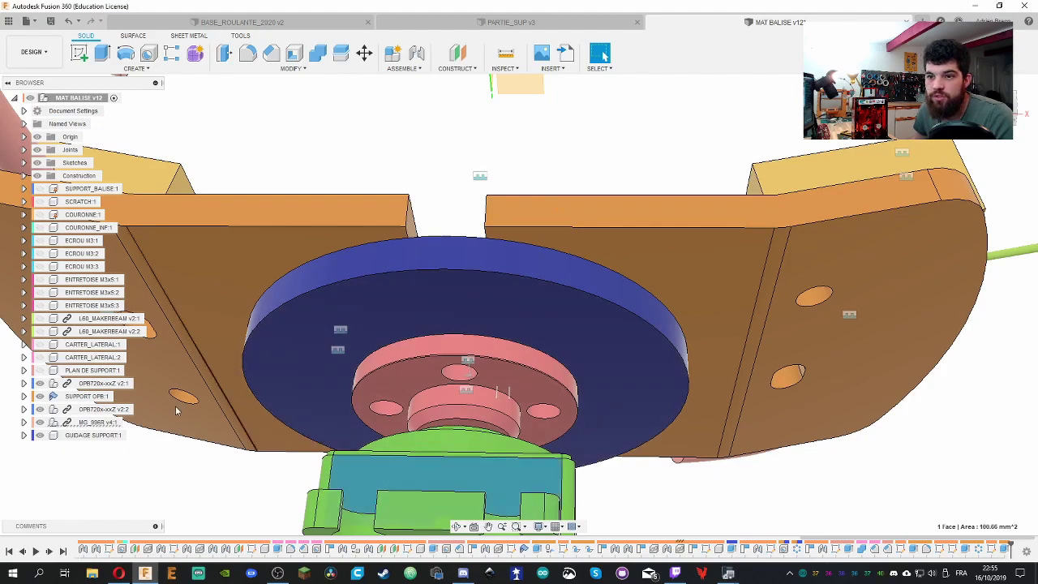
{"action": "left_click", "coordinate": [39, 422]}
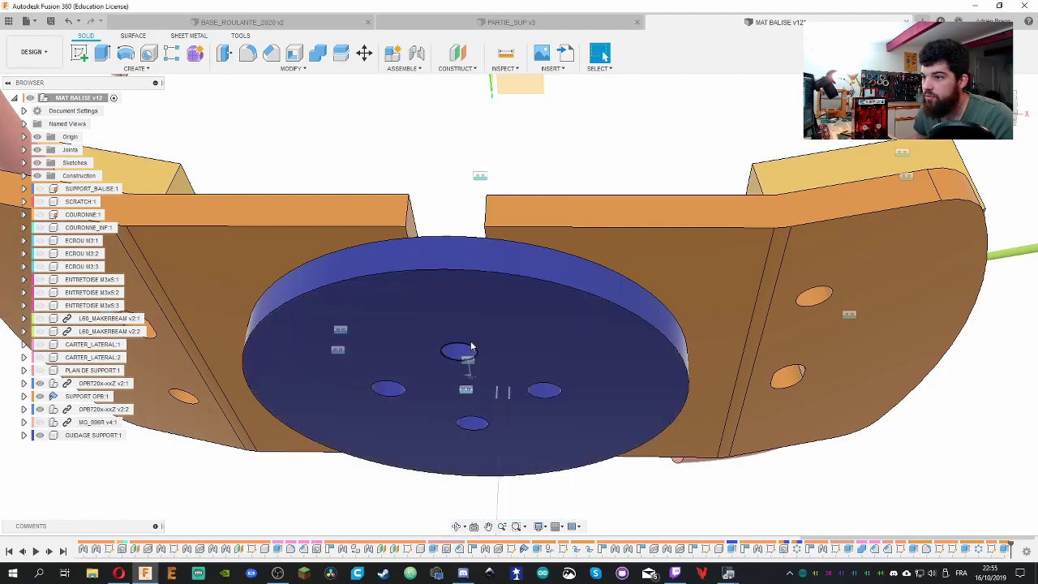
{"action": "left_click", "coordinate": [488, 368]}
{"action": "middle_click_drag", "start_coordinate": [504, 330], "coordinate": [487, 331], "text": "shift"}
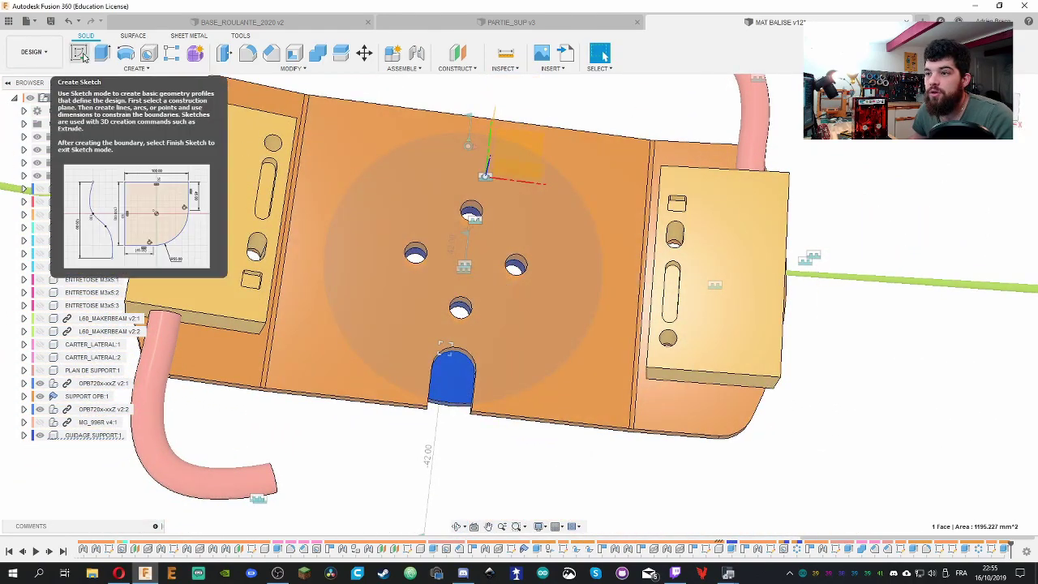
Start a sketch on the plate's underside and project the notch's top arc into it
{"action": "left_click", "coordinate": [80, 54]}
{"action": "left_click", "coordinate": [425, 299]}
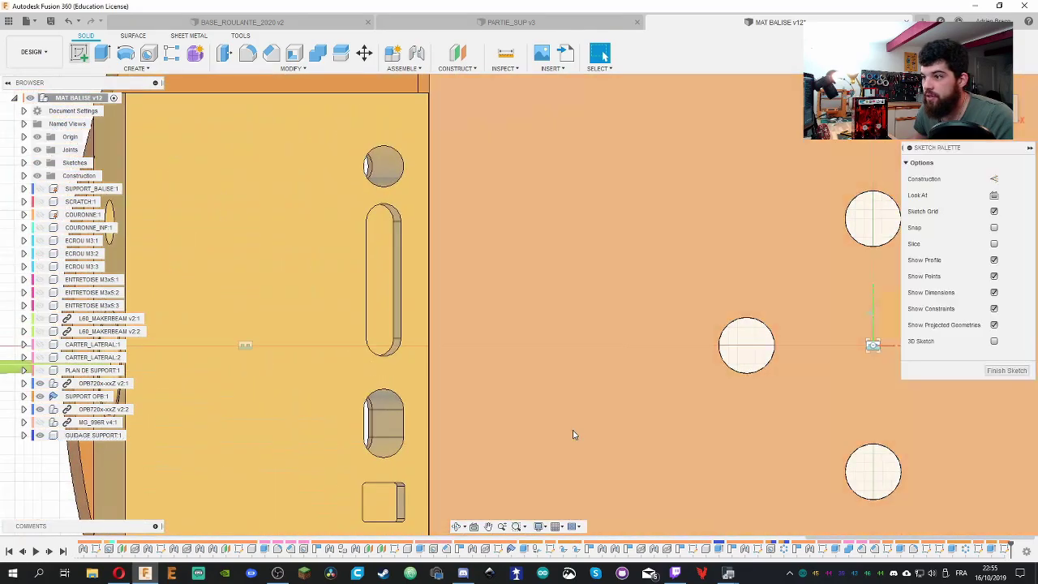
{"action": "scroll", "coordinate": [495, 396], "scroll_direction": "down", "scroll_amount": 4}
{"action": "scroll", "coordinate": [498, 397], "scroll_direction": "up", "scroll_amount": 8}
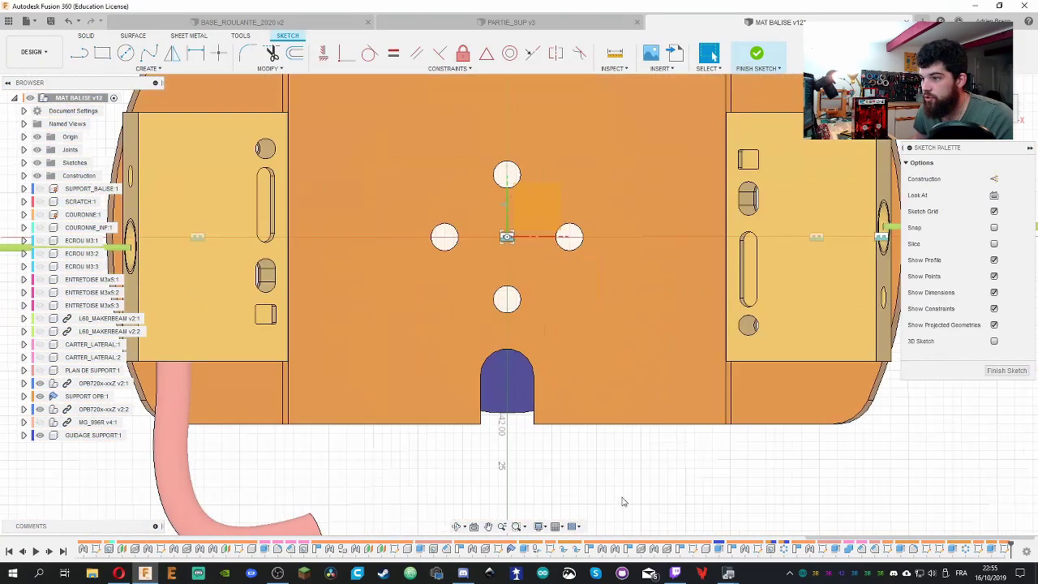
{"action": "scroll", "coordinate": [430, 342], "scroll_direction": "up", "scroll_amount": 2}
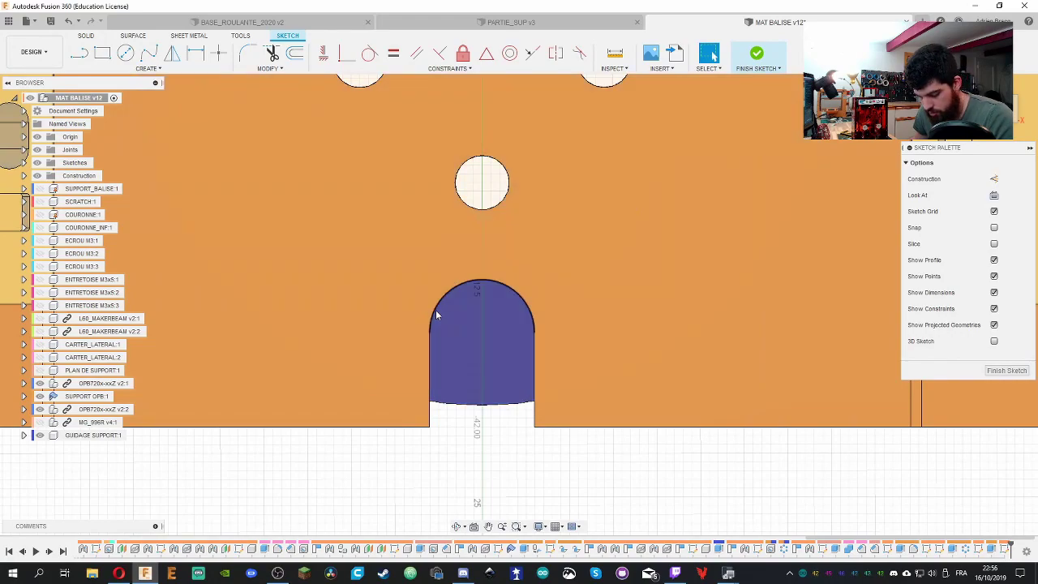
{"action": "key", "text": "p"}
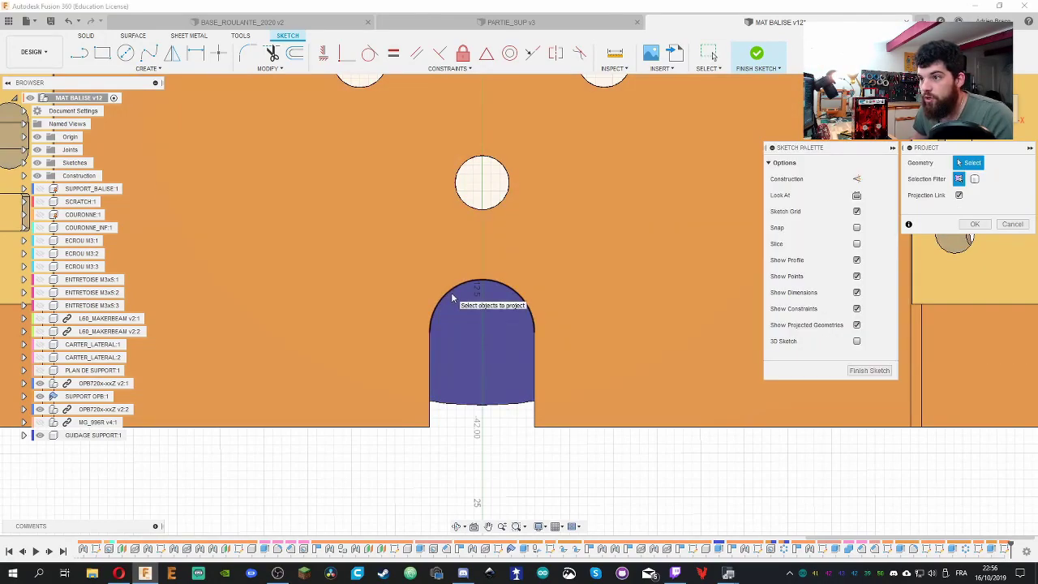
{"action": "left_click", "coordinate": [452, 294]}
{"action": "left_click", "coordinate": [463, 293]}
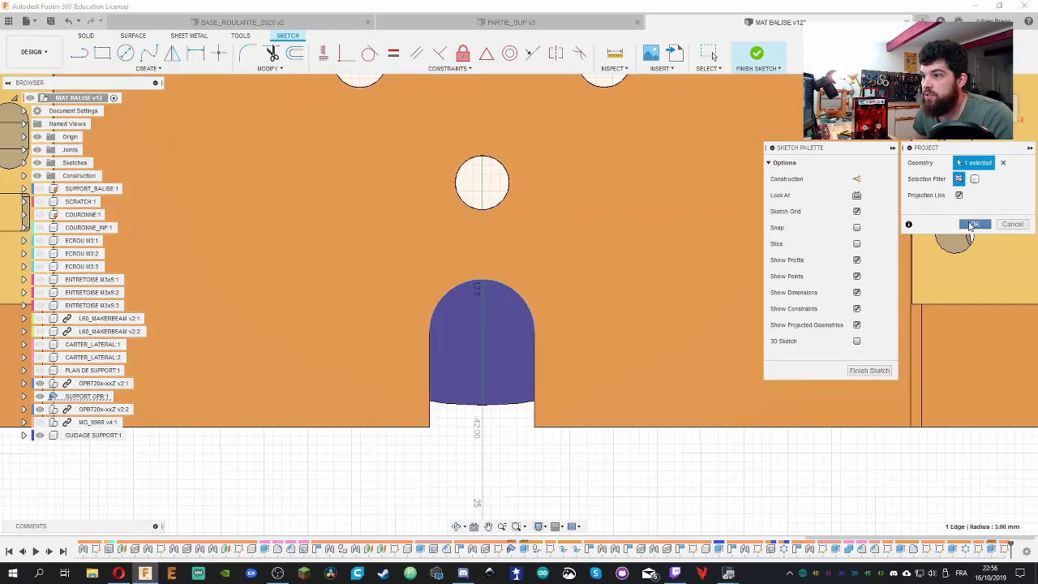
{"action": "left_click", "coordinate": [973, 224]}
Begin a centre-point arc slot at the notch centre, hiding the SUPPORT OPB body
{"action": "left_click", "coordinate": [147, 68]}
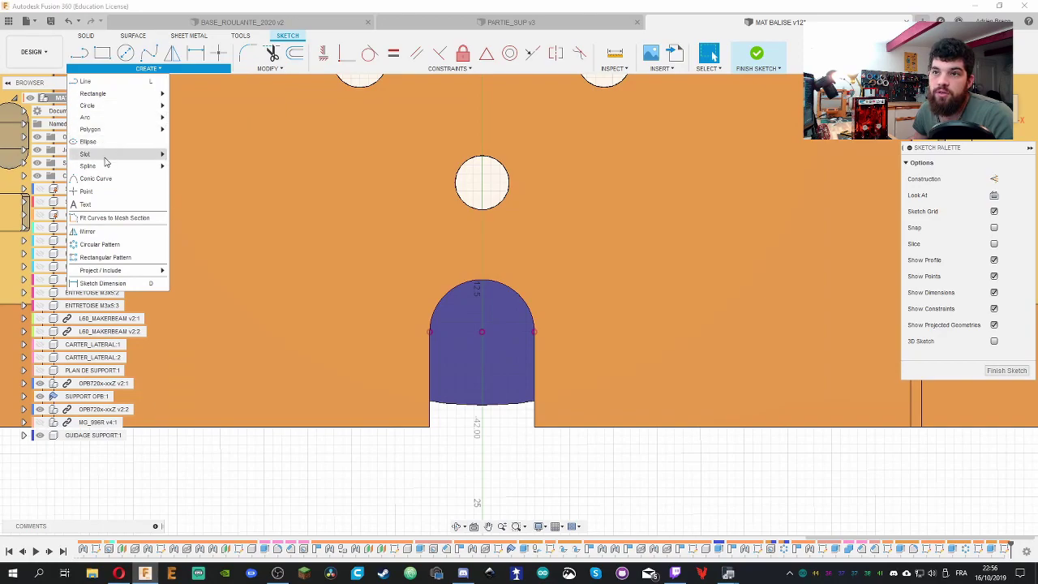
{"action": "mouse_move", "coordinate": [162, 154]}
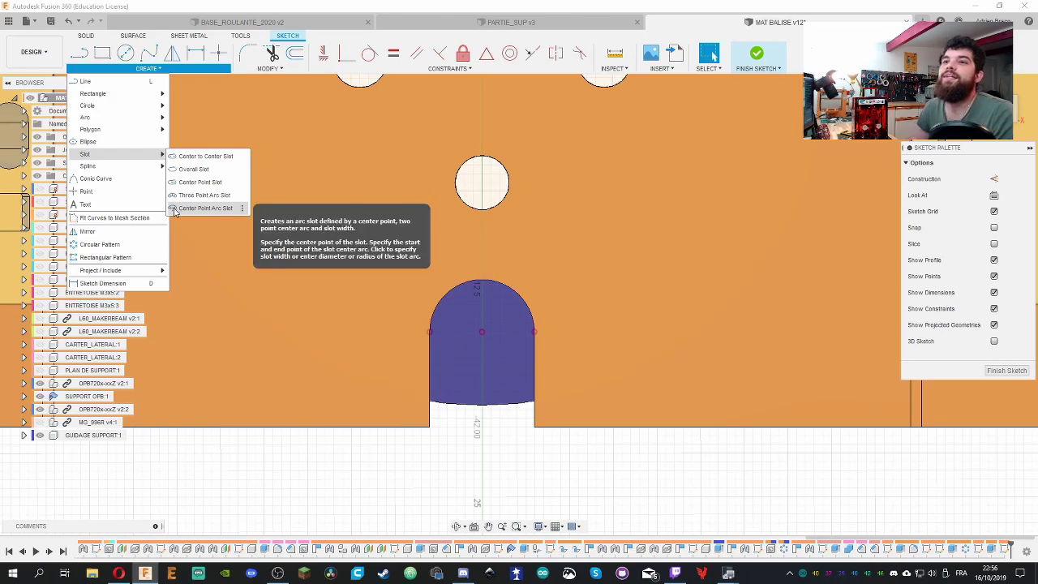
{"action": "left_click", "coordinate": [202, 209]}
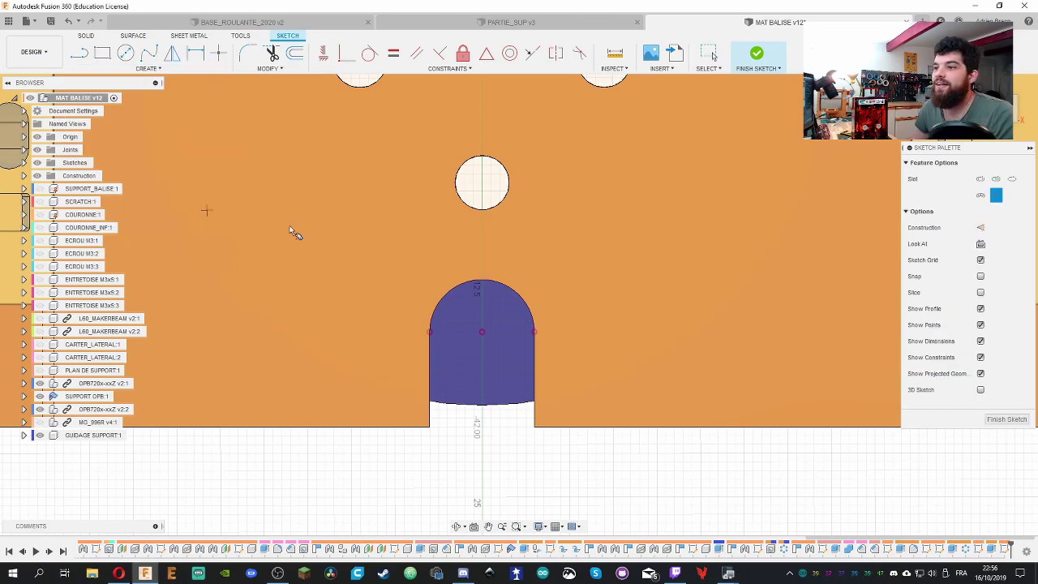
{"action": "left_click", "coordinate": [483, 332]}
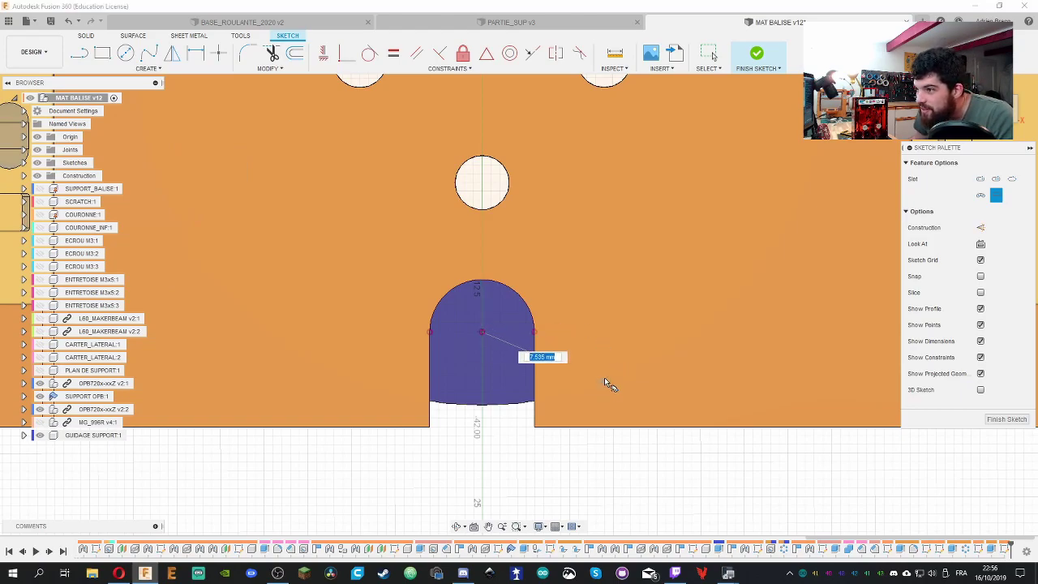
{"action": "left_click", "coordinate": [39, 397]}
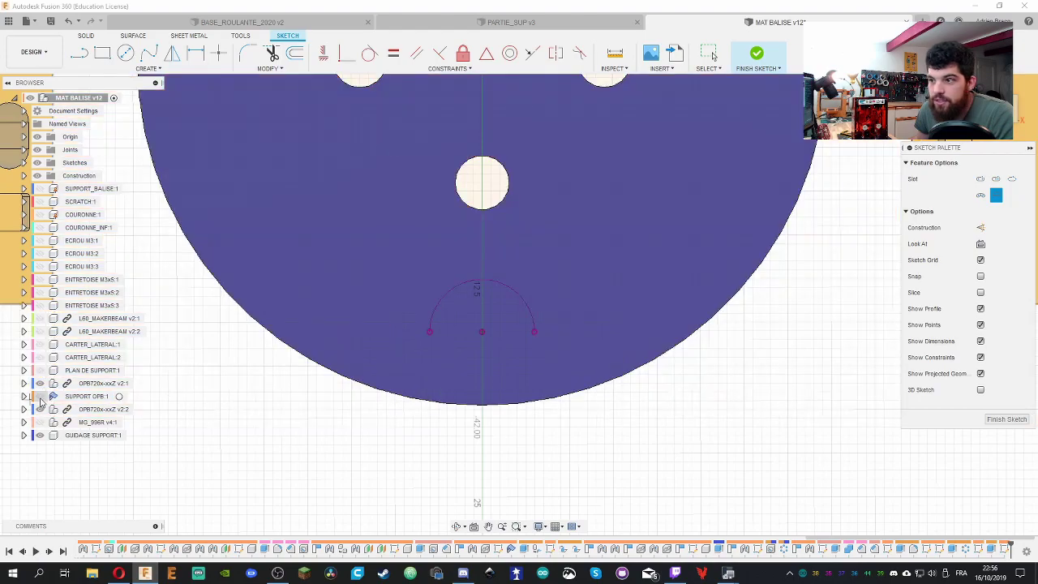
{"action": "left_click", "coordinate": [625, 376]}
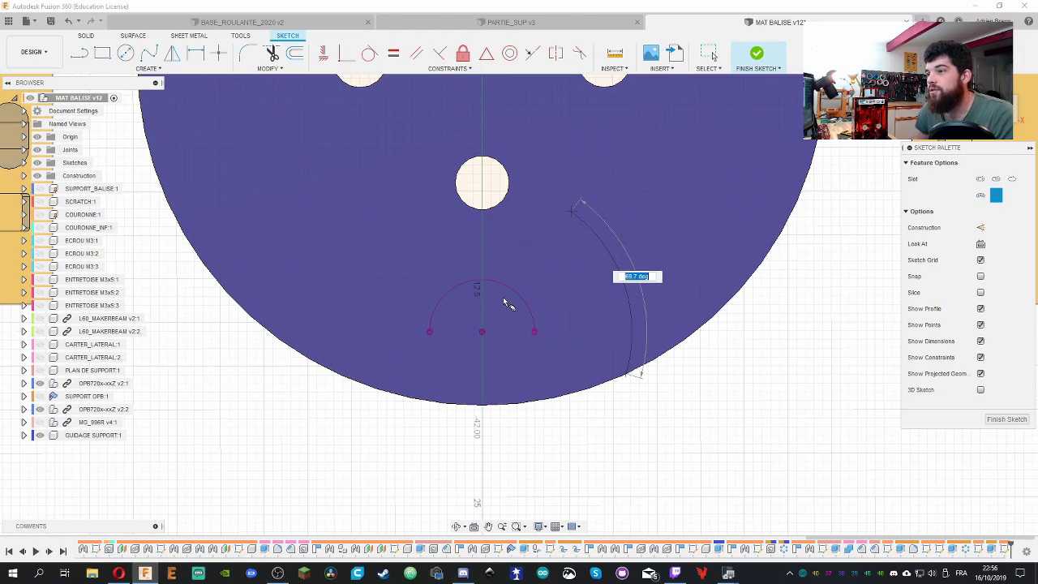
{"action": "left_click", "coordinate": [528, 304]}
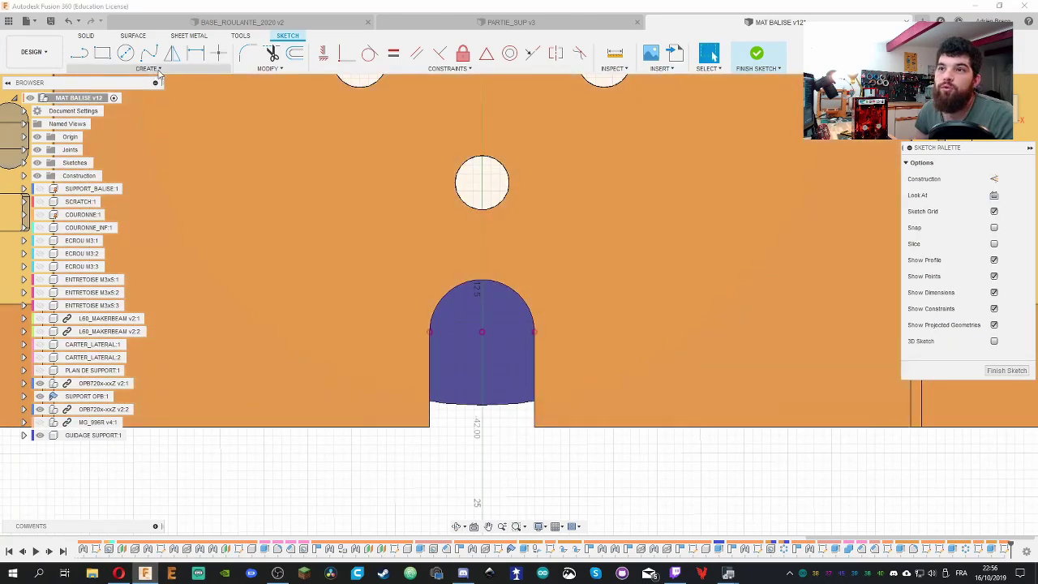
Draw a centre-point arc slot from the notch centre out across the disc's lower edge
{"action": "left_click", "coordinate": [146, 68]}
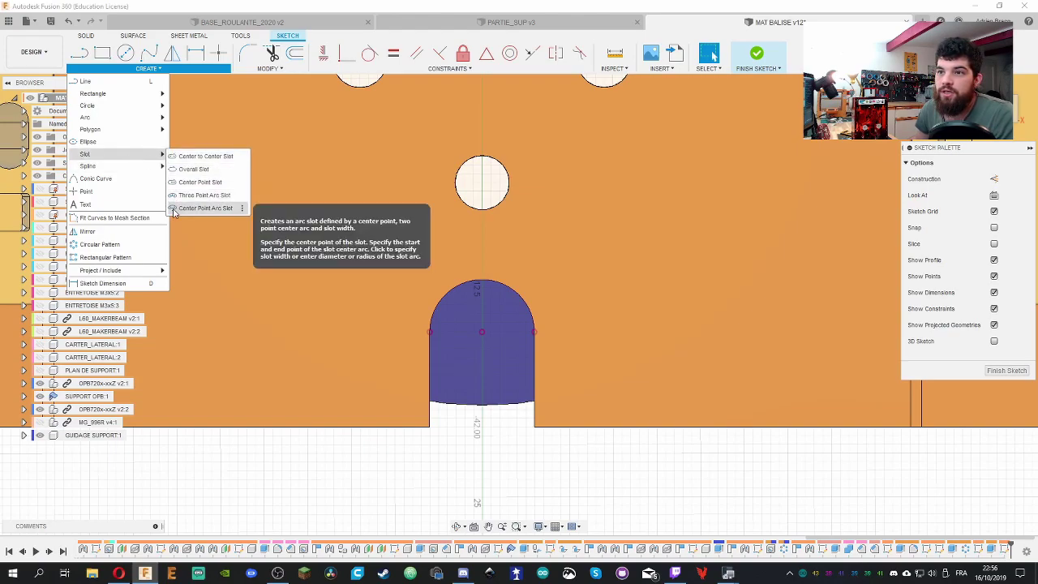
{"action": "left_click", "coordinate": [174, 209]}
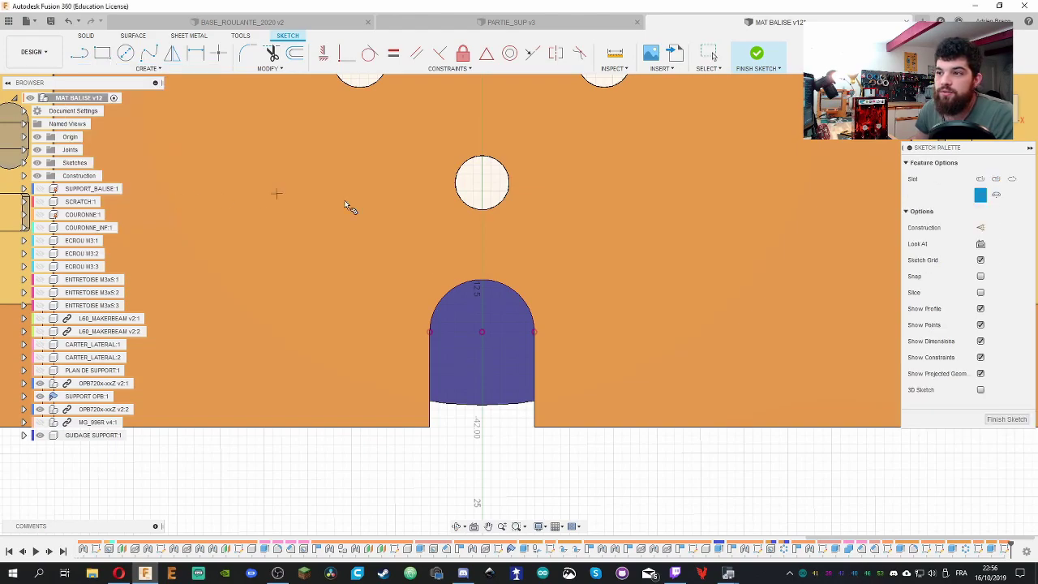
{"action": "left_click", "coordinate": [482, 333]}
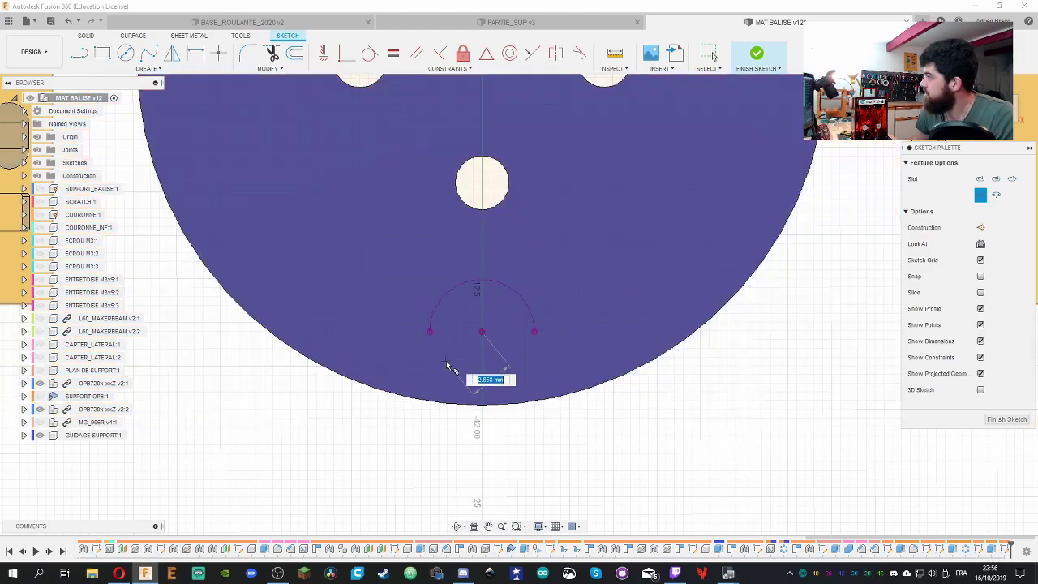
{"action": "left_click", "coordinate": [535, 331]}
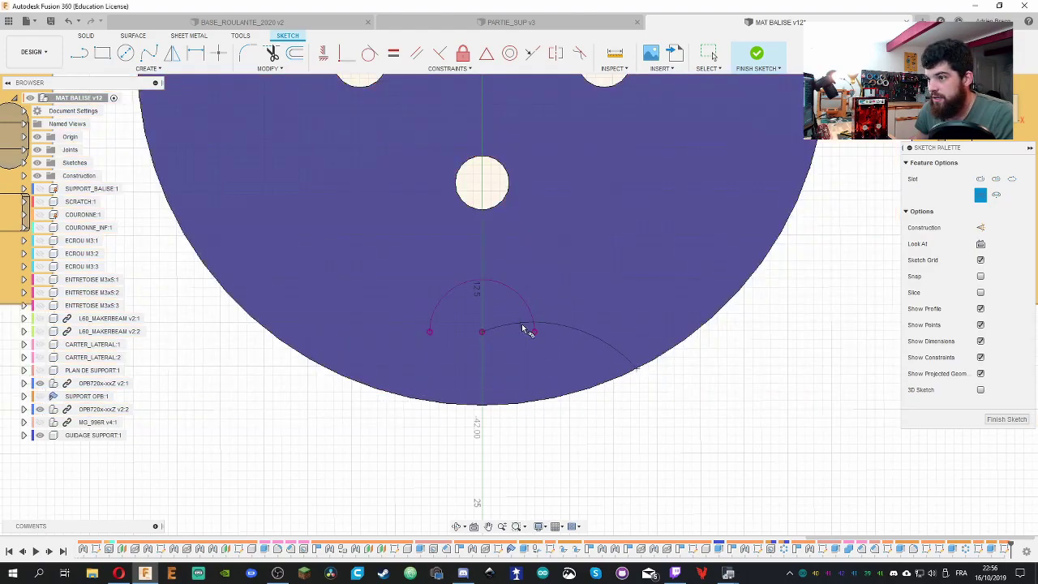
{"action": "left_click", "coordinate": [472, 289]}
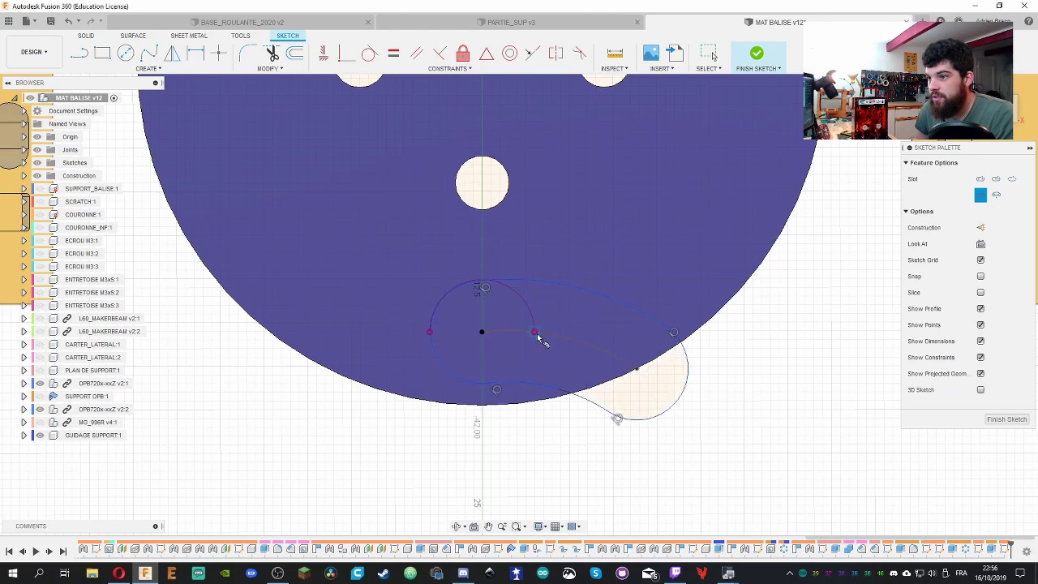
{"action": "key", "text": "Escape"}
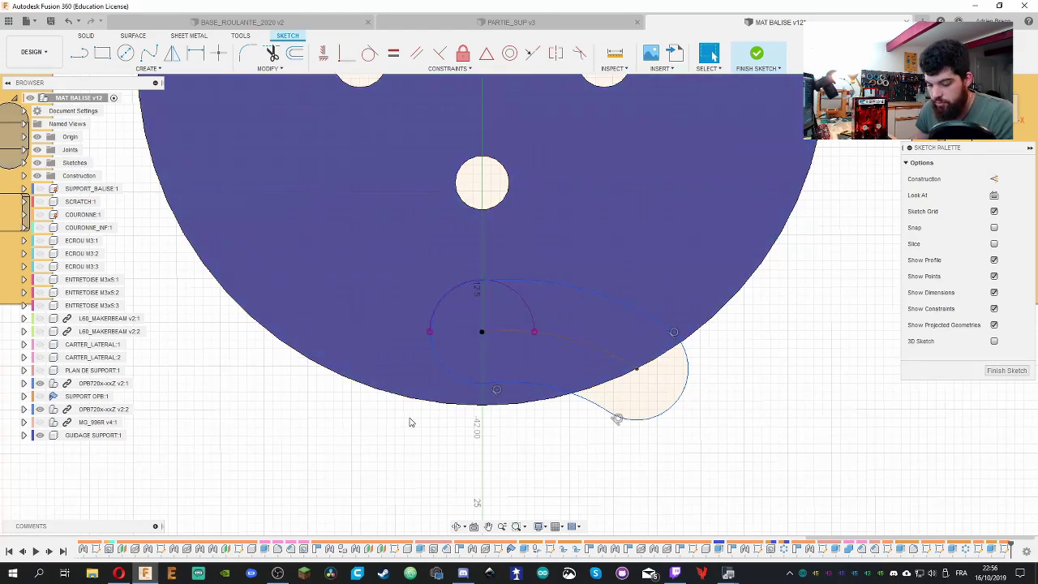
Dimension the slot's lower-left end arc to R3 mm and drag a sketch point to reshape it
{"action": "key", "text": "d"}
{"action": "left_click", "coordinate": [452, 374]}
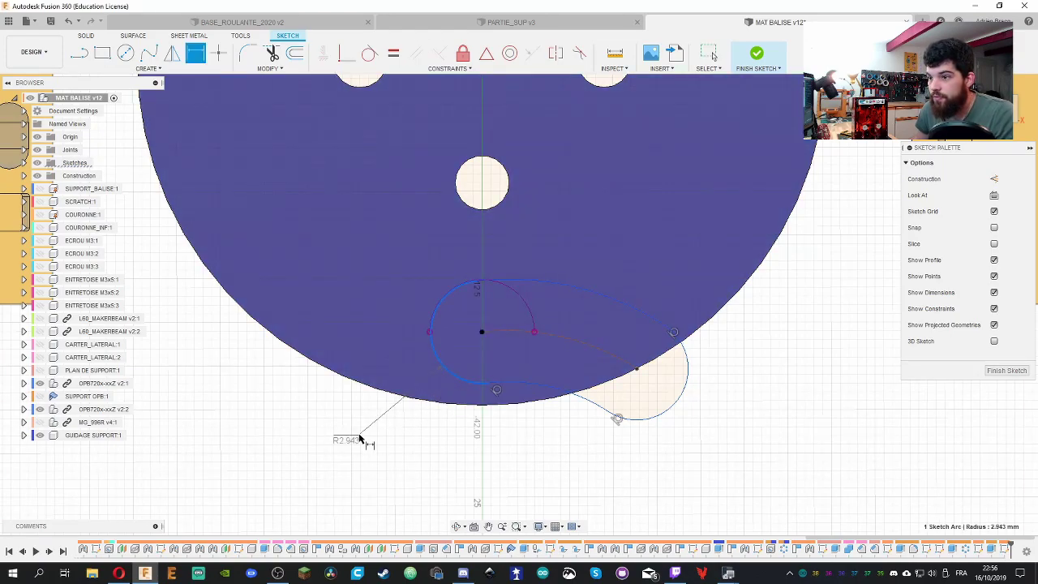
{"action": "left_click", "coordinate": [361, 439]}
{"action": "type", "text": "3"}
{"action": "key", "text": "Return"}
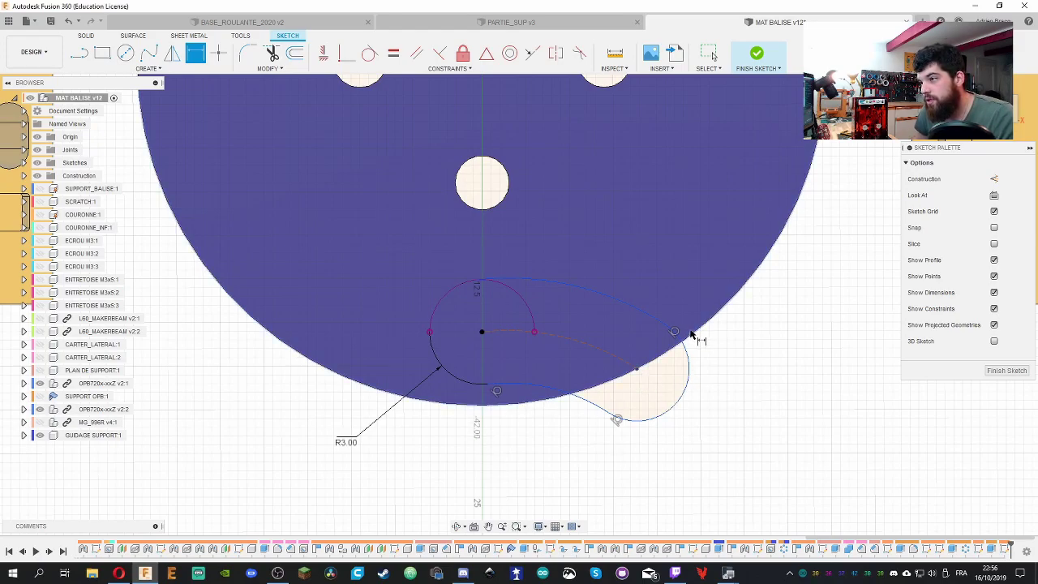
{"action": "key", "text": "Escape"}
{"action": "mouse_move", "coordinate": [639, 370]}
{"action": "left_mouse_down"}
{"action": "mouse_move", "coordinate": [672, 339]}
{"action": "mouse_move", "coordinate": [670, 348]}
{"action": "mouse_move", "coordinate": [681, 313]}
{"action": "mouse_move", "coordinate": [521, 345]}
{"action": "mouse_move", "coordinate": [556, 341]}
{"action": "mouse_move", "coordinate": [567, 329]}
{"action": "left_mouse_up"}
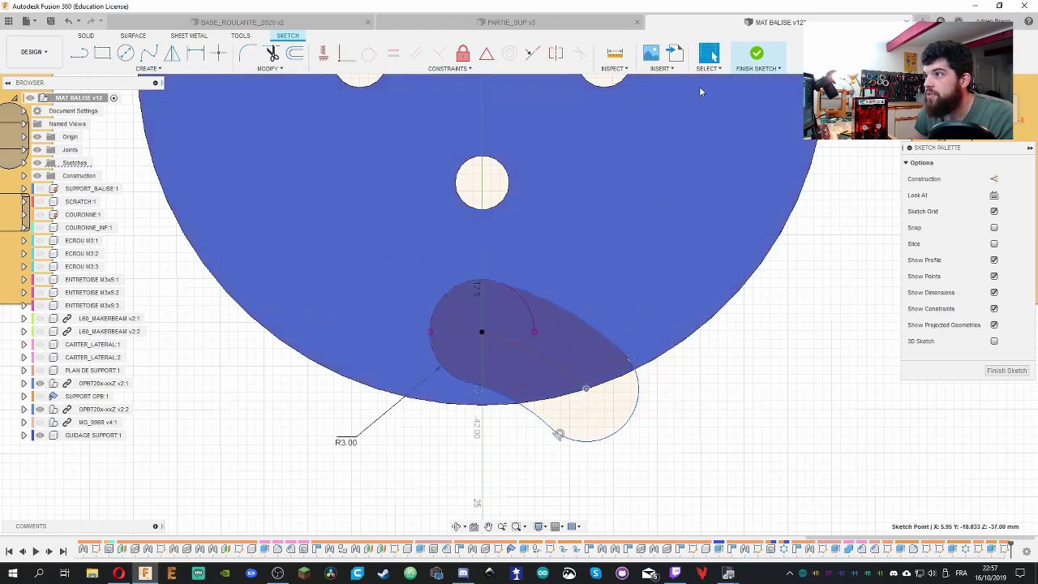
Extrude the slot profile as a cut through the disc, notching its lower edge
{"action": "left_click", "coordinate": [756, 54]}
{"action": "scroll", "coordinate": [454, 243], "scroll_direction": "down", "scroll_amount": 2}
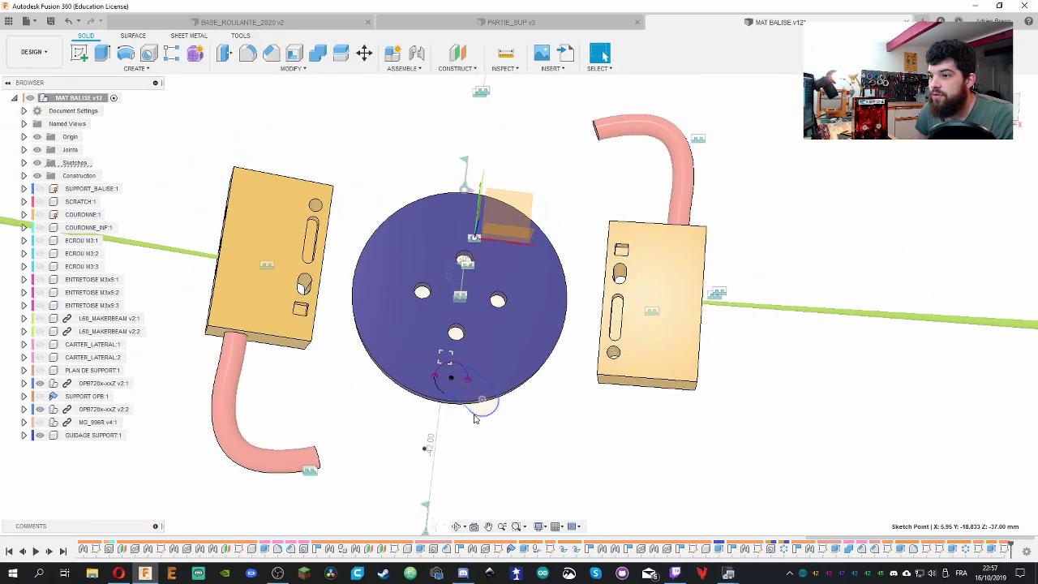
{"action": "scroll", "coordinate": [405, 203], "scroll_direction": "up", "scroll_amount": 3}
{"action": "middle_click_drag", "start_coordinate": [349, 129], "coordinate": [304, 107], "text": "shift"}
{"action": "left_click", "coordinate": [102, 53]}
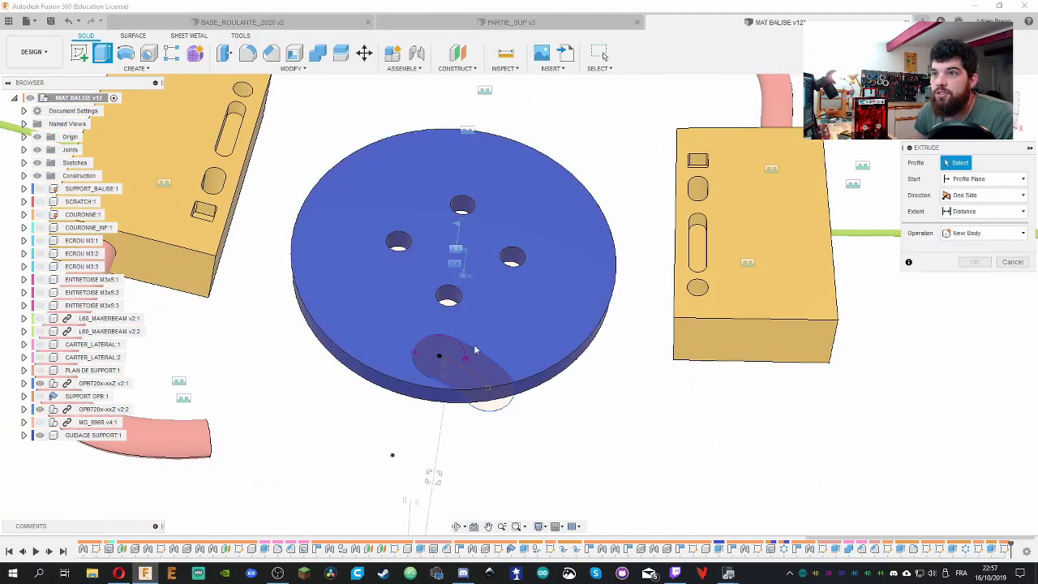
{"action": "left_click", "coordinate": [463, 359]}
{"action": "left_click", "coordinate": [465, 359]}
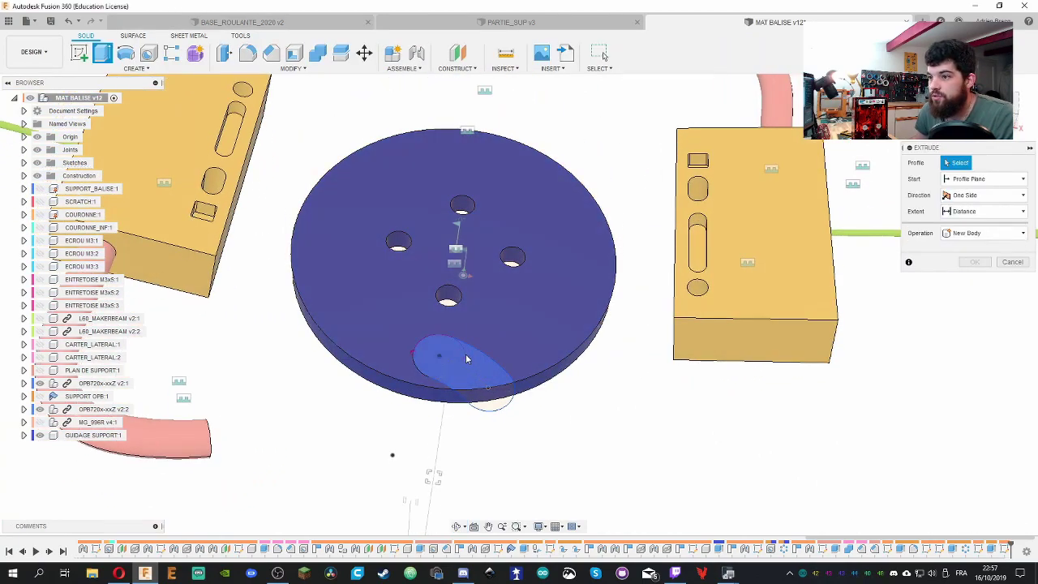
{"action": "left_click", "coordinate": [440, 366]}
{"action": "left_click_drag", "start_coordinate": [462, 361], "coordinate": [452, 412]}
{"action": "middle_click_drag", "start_coordinate": [451, 412], "coordinate": [1024, 199], "text": "shift"}
{"action": "left_click", "coordinate": [1023, 211]}
{"action": "left_click", "coordinate": [973, 237]}
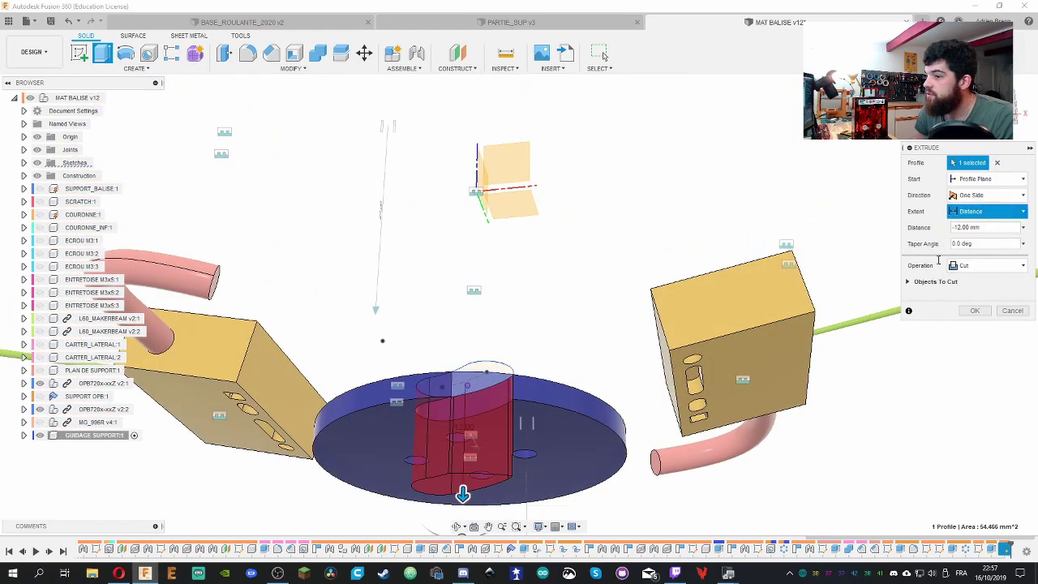
{"action": "left_click", "coordinate": [547, 460]}
{"action": "left_click", "coordinate": [975, 362]}
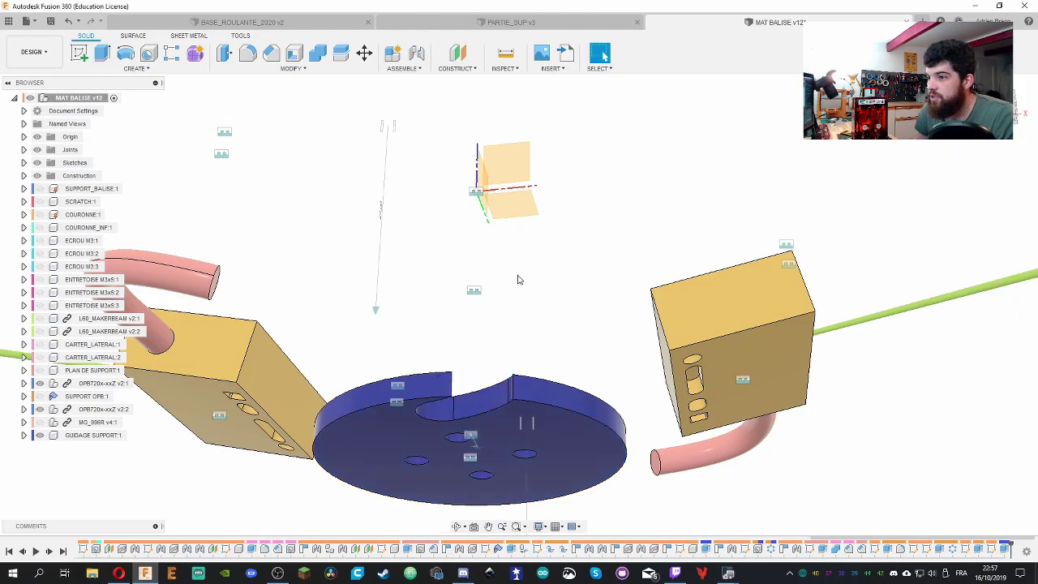
Show the SUPPORT OPB plate again and inspect the notch from above
{"action": "middle_click_drag", "start_coordinate": [514, 278], "coordinate": [290, 343], "text": "shift"}
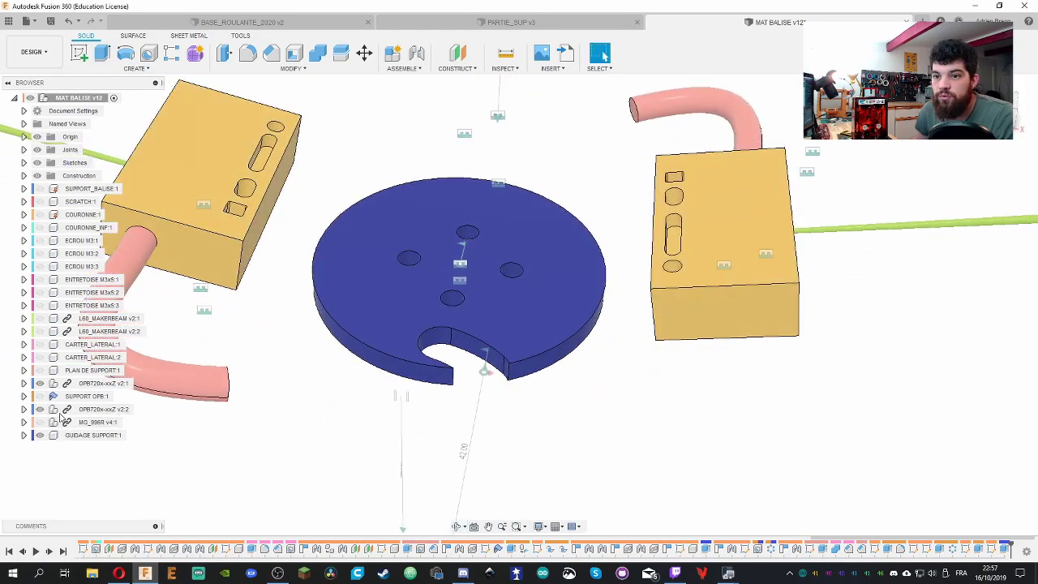
{"action": "left_click", "coordinate": [40, 395]}
{"action": "middle_click_drag", "start_coordinate": [458, 458], "coordinate": [408, 508], "text": "shift"}
{"action": "scroll", "coordinate": [408, 508], "scroll_direction": "up", "scroll_amount": 10}
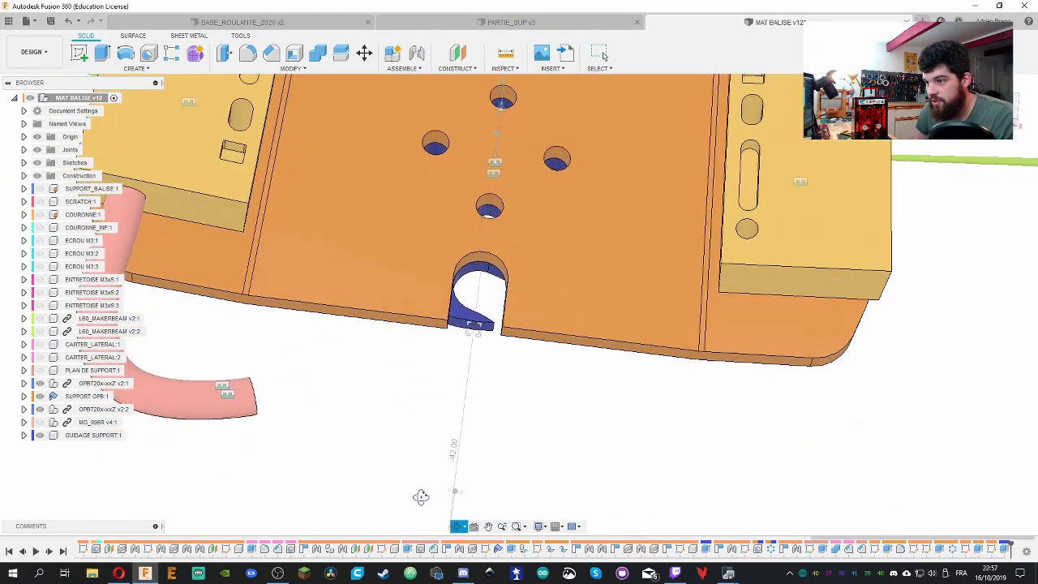
{"action": "scroll", "coordinate": [407, 381], "scroll_direction": "down", "scroll_amount": 2}
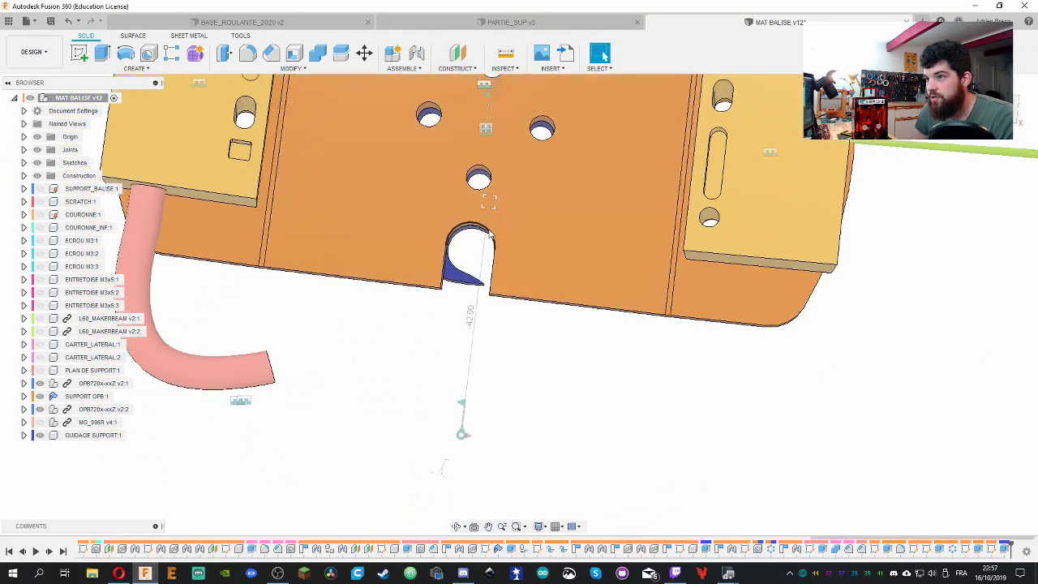
{"action": "scroll", "coordinate": [479, 243], "scroll_direction": "up", "scroll_amount": 6}
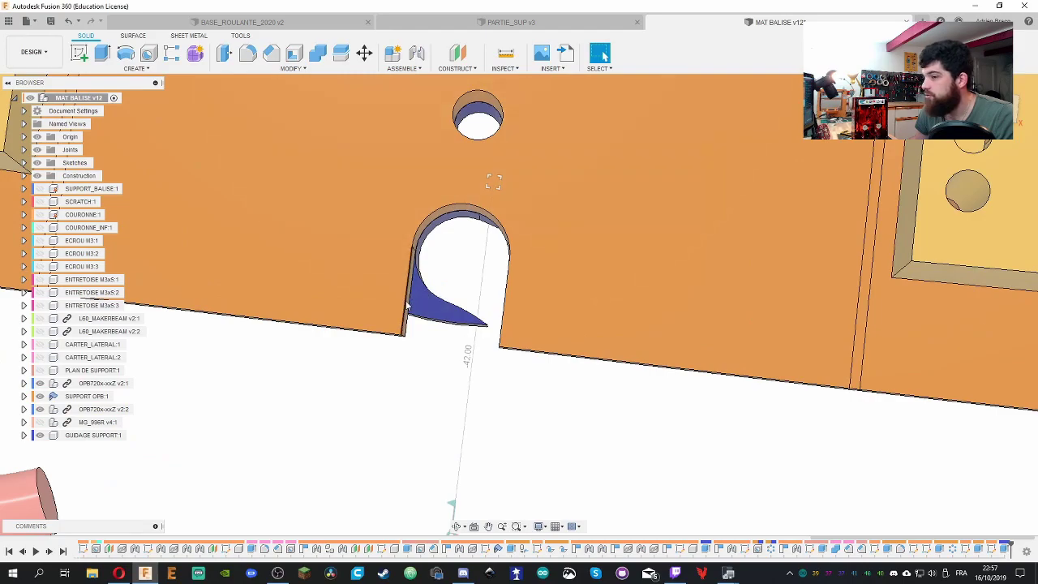
{"action": "scroll", "coordinate": [407, 304], "scroll_direction": "down", "scroll_amount": 6}
{"action": "scroll", "coordinate": [427, 203], "scroll_direction": "up", "scroll_amount": 2}
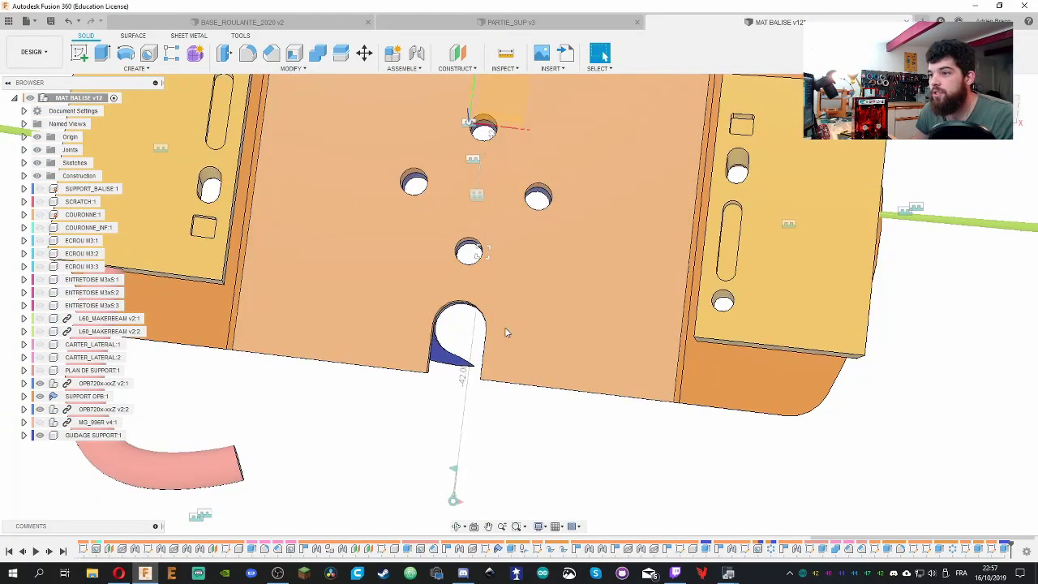
{"action": "left_click", "coordinate": [405, 340]}
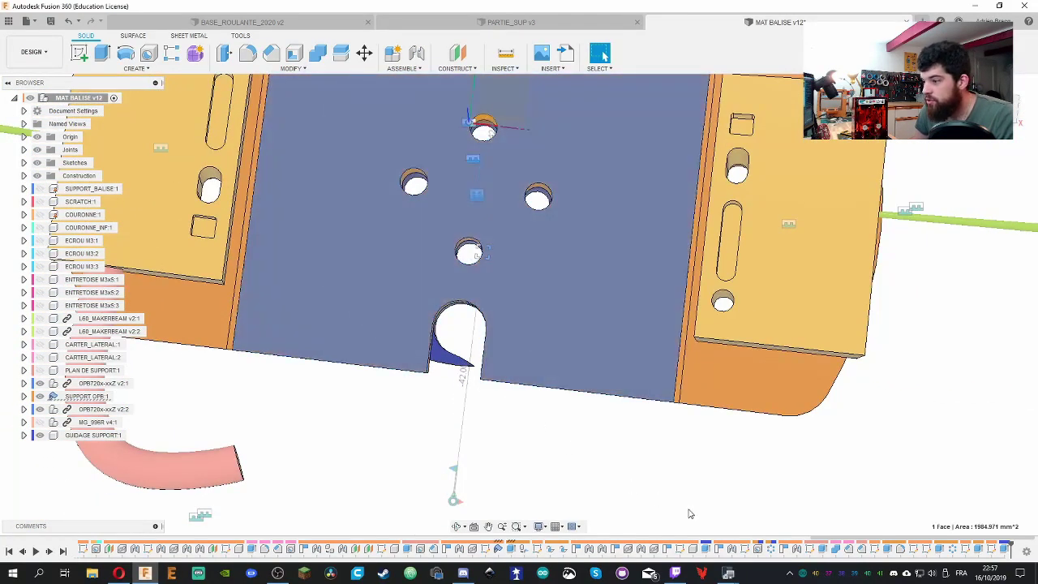
In the reopened notch sketch, delete both straight slot sides and make the R3.00 arc construction
{"action": "double_click", "coordinate": [959, 550]}
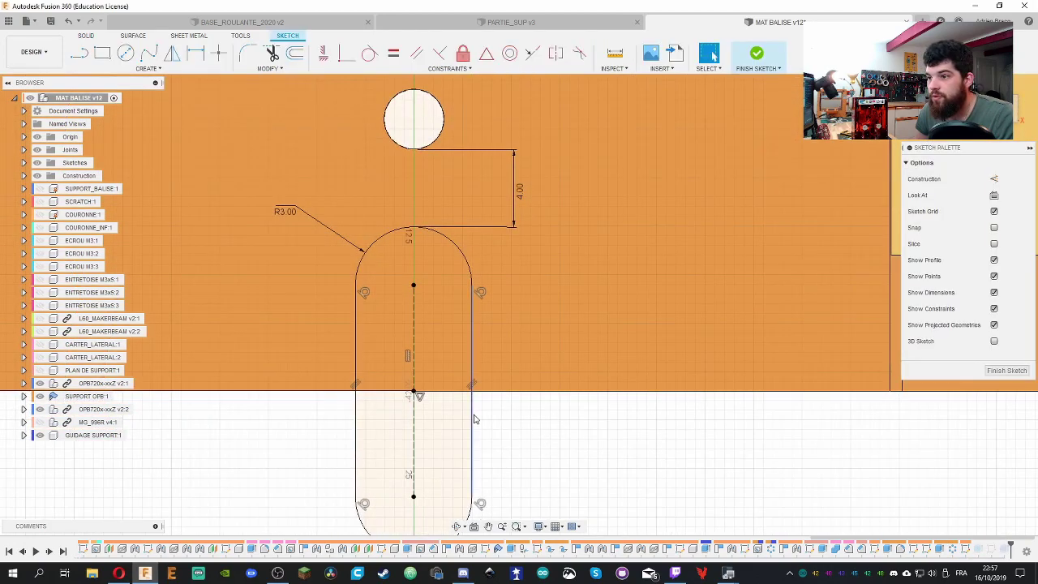
{"action": "left_click", "coordinate": [474, 419]}
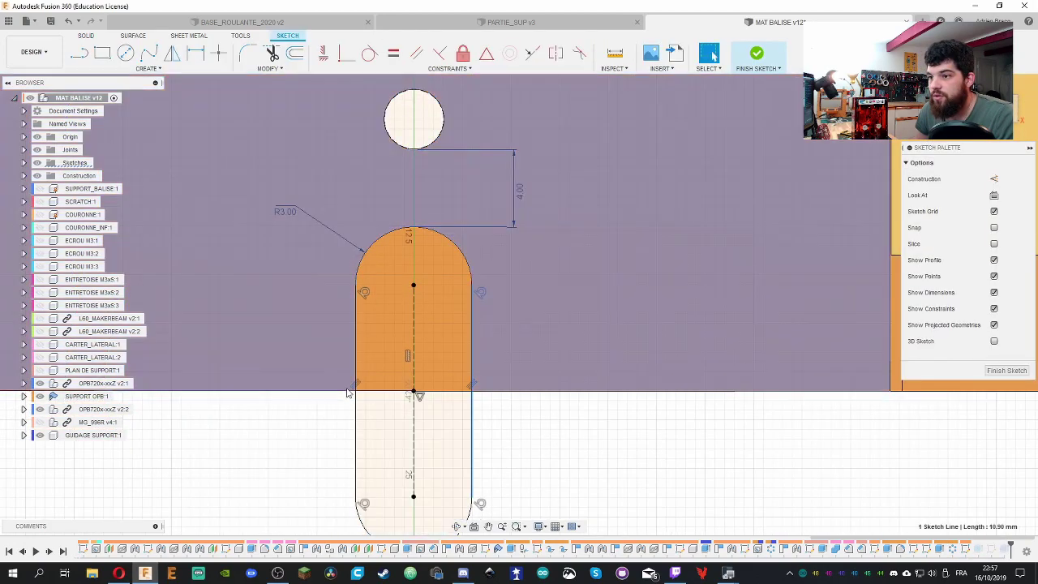
{"action": "left_click", "coordinate": [360, 517], "text": "shift"}
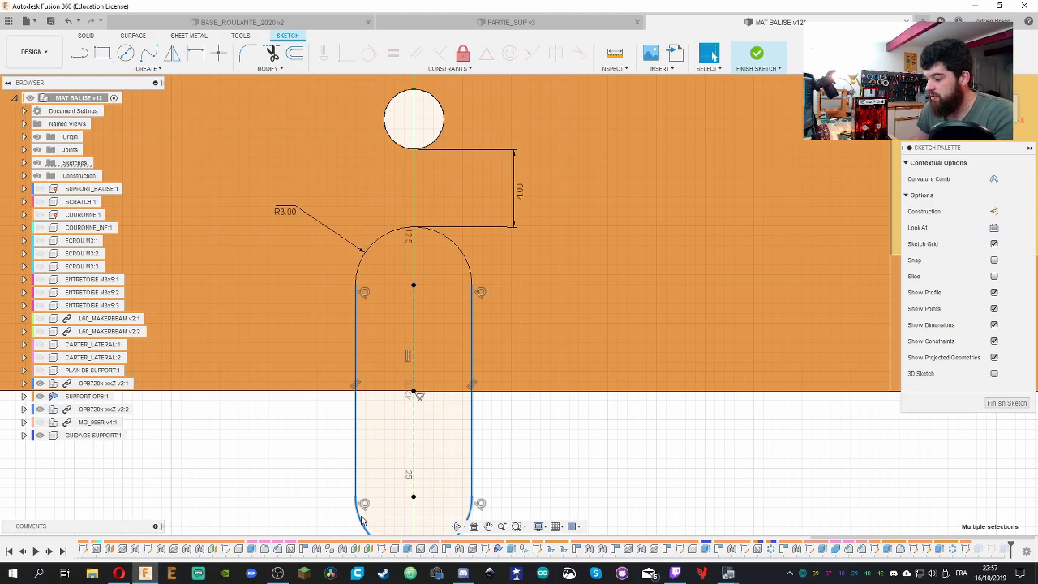
{"action": "key", "text": "Delete"}
{"action": "left_click", "coordinate": [413, 426]}
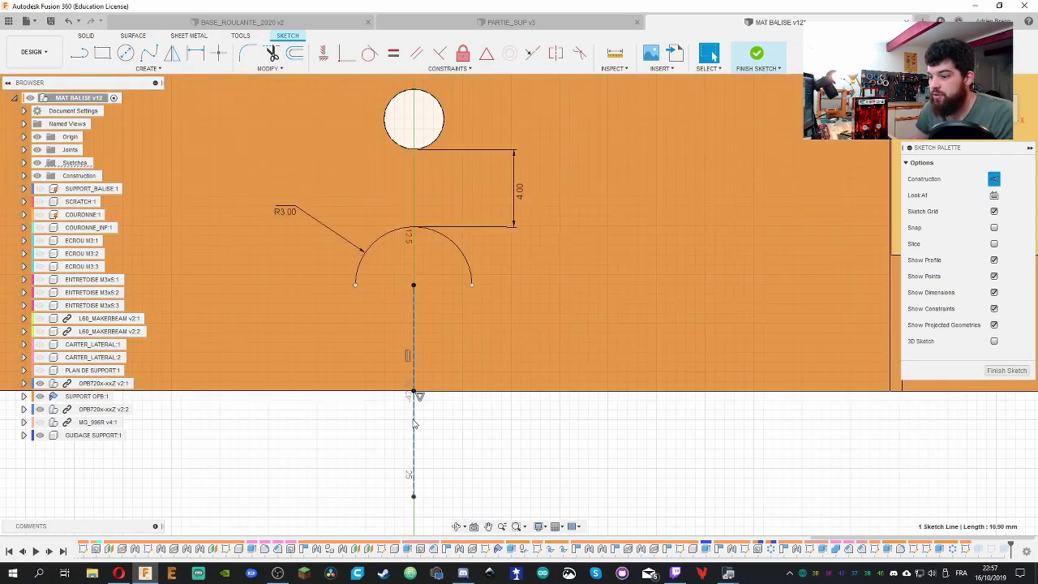
{"action": "key", "text": "Delete"}
{"action": "key", "text": "ctrl+z"}
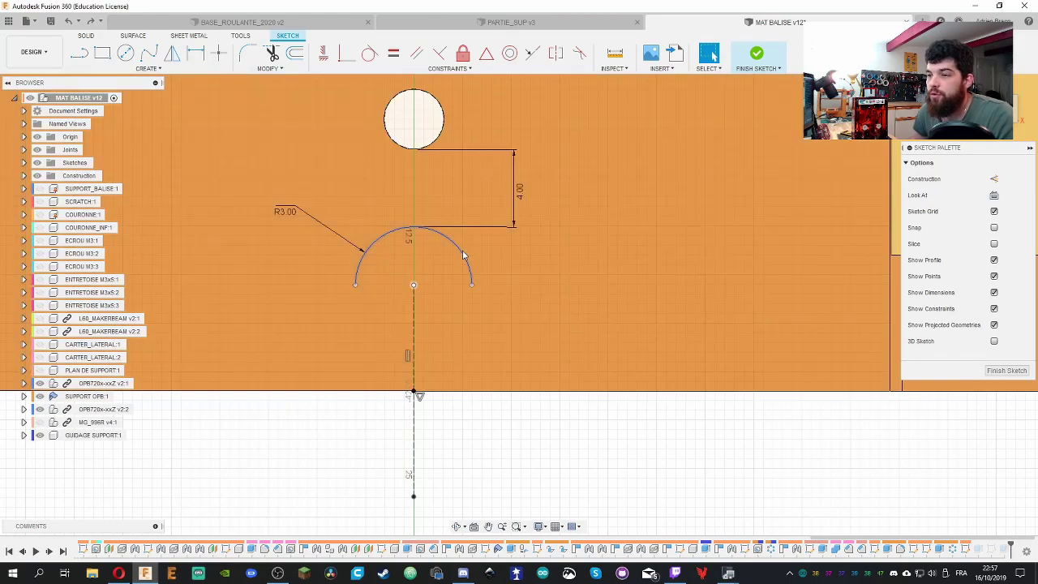
{"action": "left_click", "coordinate": [463, 255]}
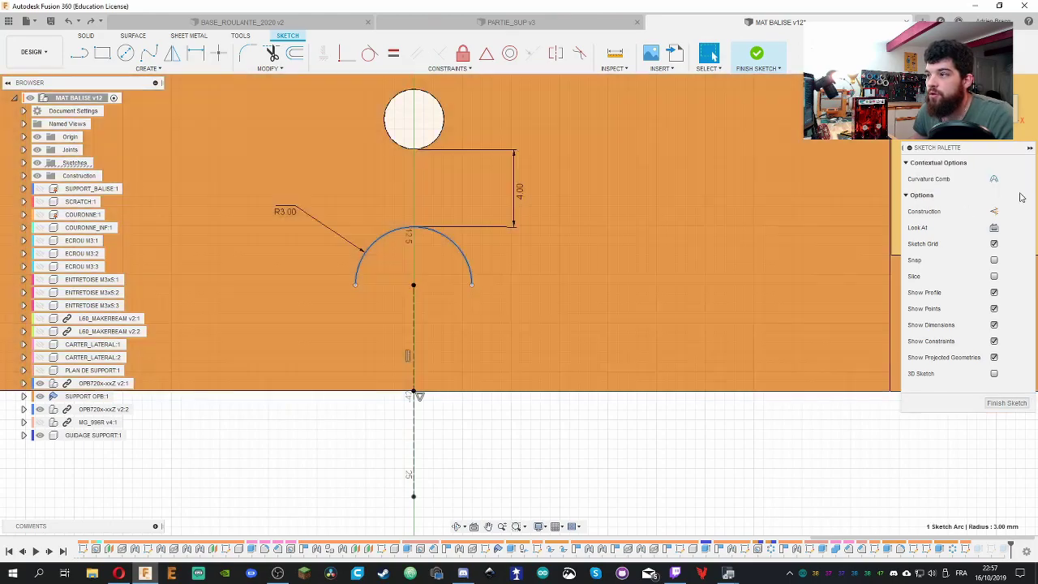
{"action": "left_click", "coordinate": [996, 212]}
Draw a three-point arc slot curving from the top arc toward the plate's lower edge
{"action": "scroll", "coordinate": [603, 458], "scroll_direction": "down", "scroll_amount": 3}
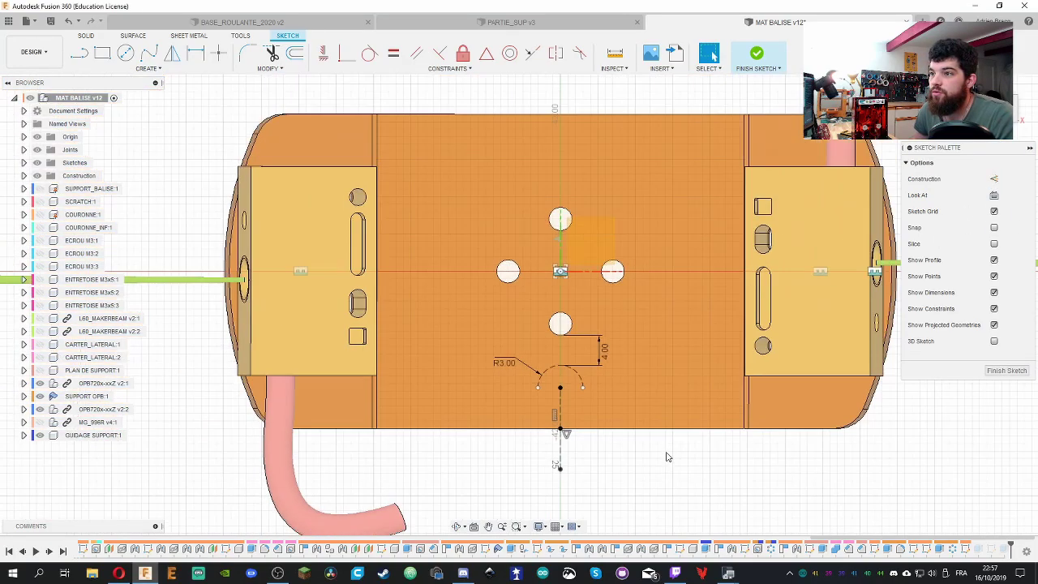
{"action": "scroll", "coordinate": [610, 403], "scroll_direction": "up", "scroll_amount": 2}
{"action": "left_click", "coordinate": [146, 68]}
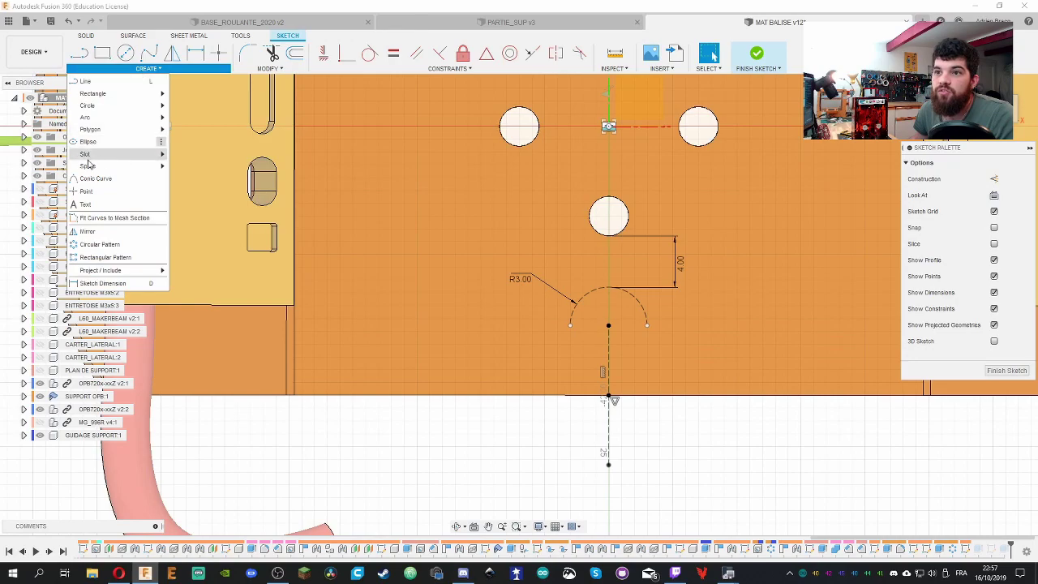
{"action": "mouse_move", "coordinate": [105, 159]}
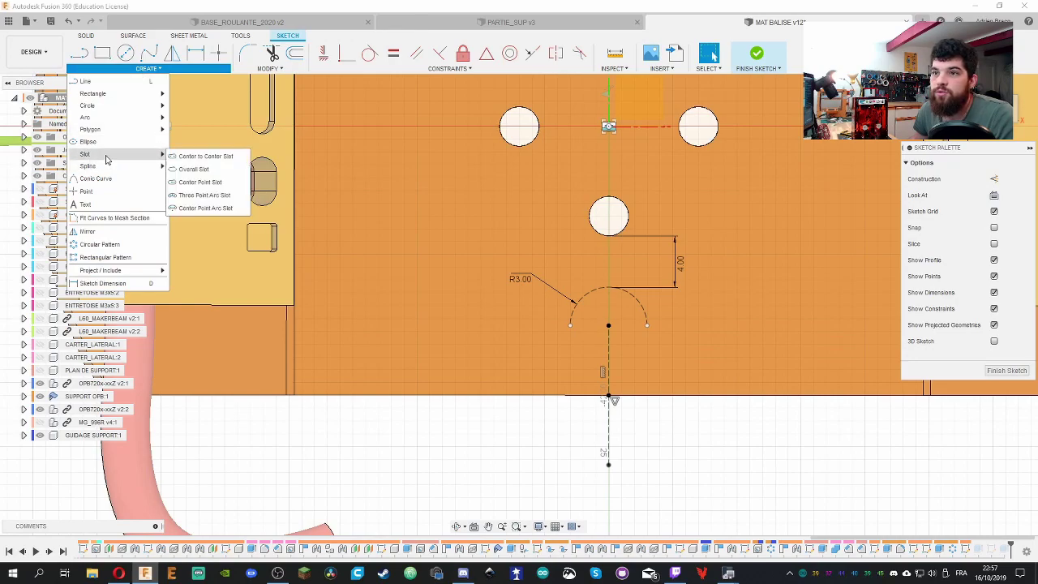
{"action": "left_click", "coordinate": [205, 194]}
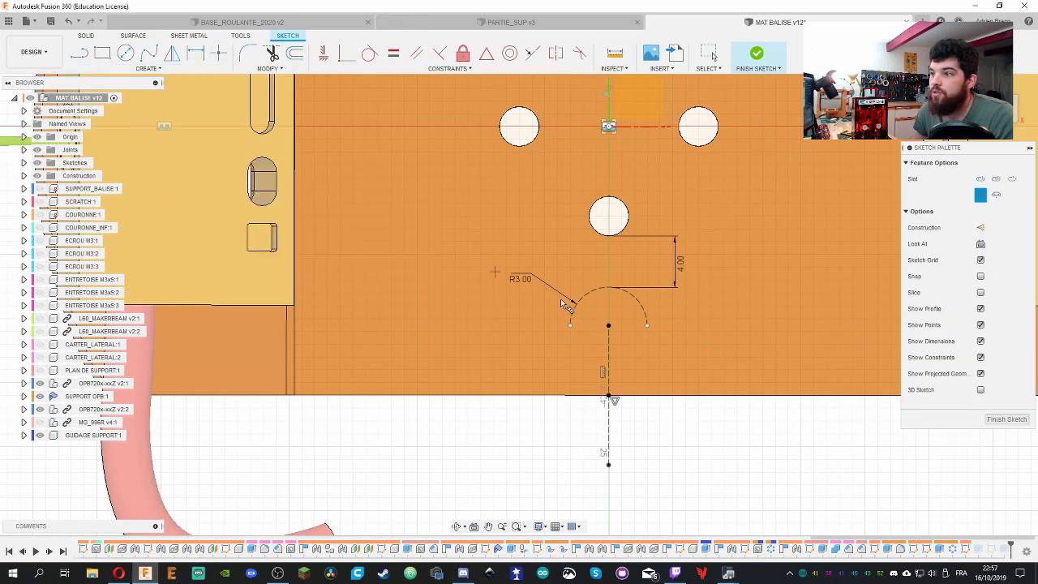
{"action": "left_click", "coordinate": [632, 340]}
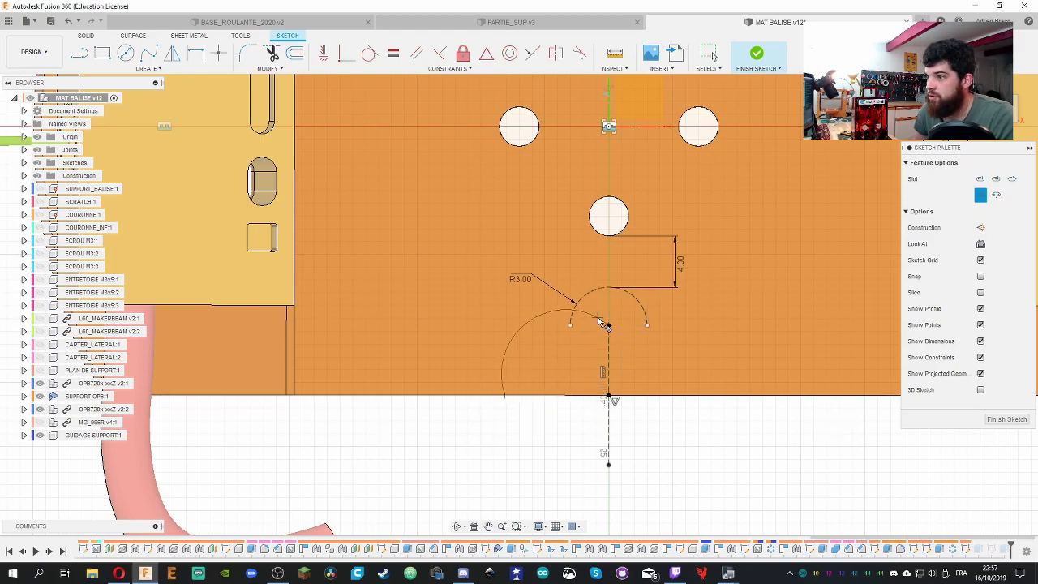
{"action": "left_click", "coordinate": [552, 346]}
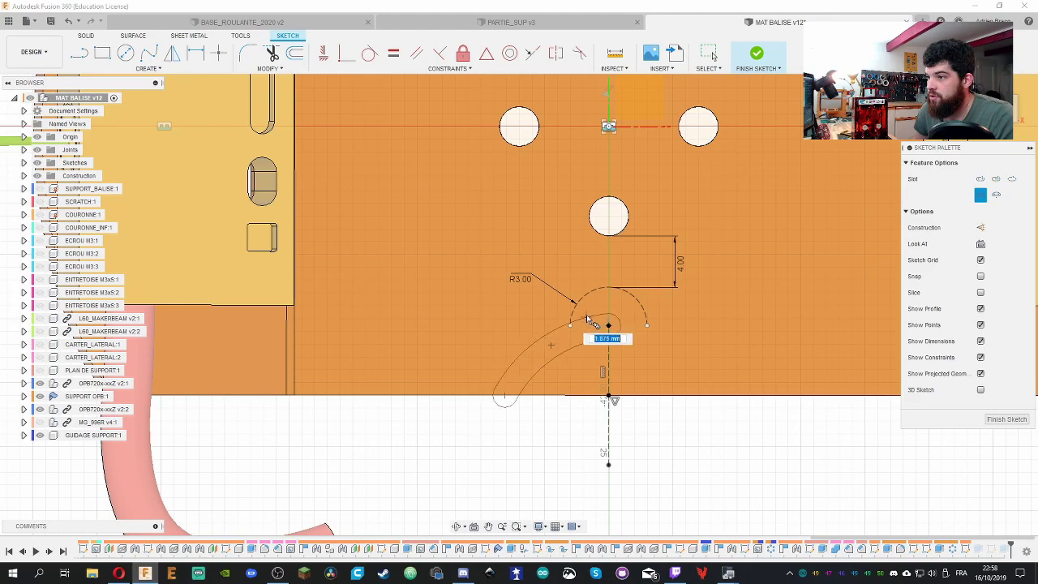
{"action": "left_click", "coordinate": [604, 297]}
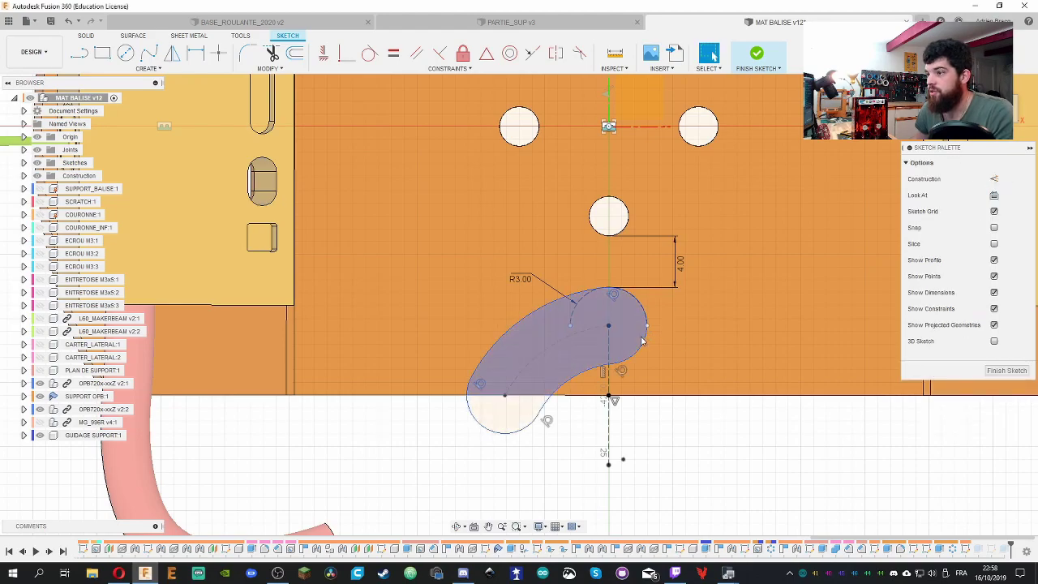
Dimension the slot's end arc to 3 mm and drag the slot's lower end into place
{"action": "left_click", "coordinate": [642, 355]}
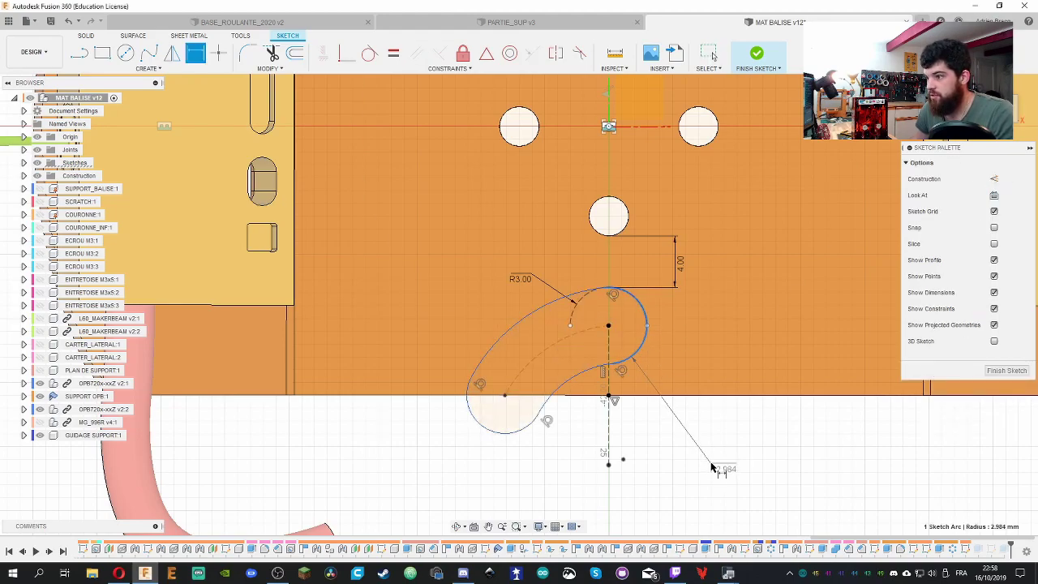
{"action": "left_click", "coordinate": [714, 467]}
{"action": "key", "text": "Return"}
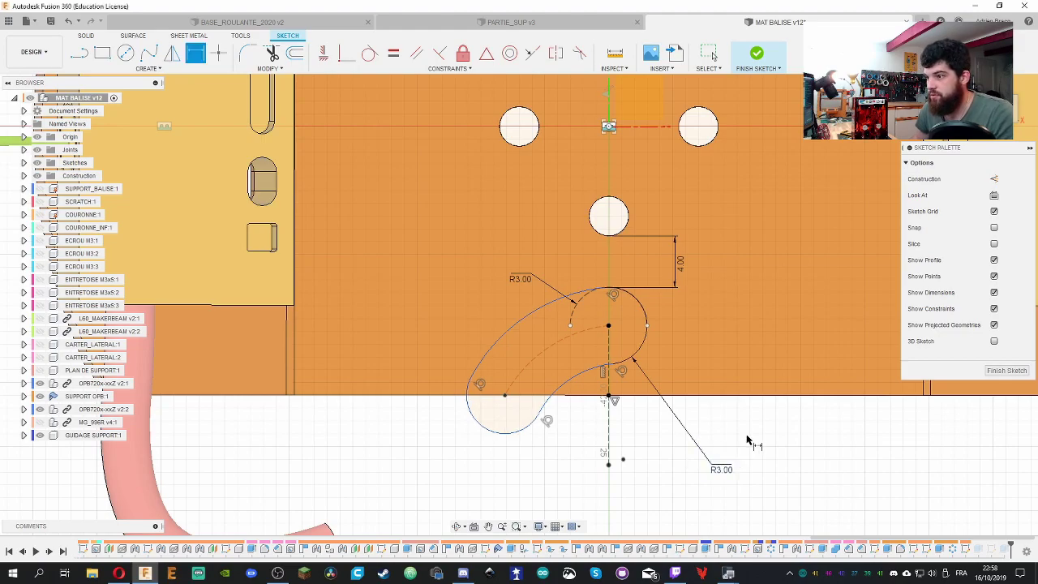
{"action": "key", "text": "Escape"}
{"action": "mouse_move", "coordinate": [504, 396]}
{"action": "left_mouse_down"}
{"action": "mouse_move", "coordinate": [541, 403]}
{"action": "mouse_move", "coordinate": [551, 443]}
{"action": "left_mouse_up"}
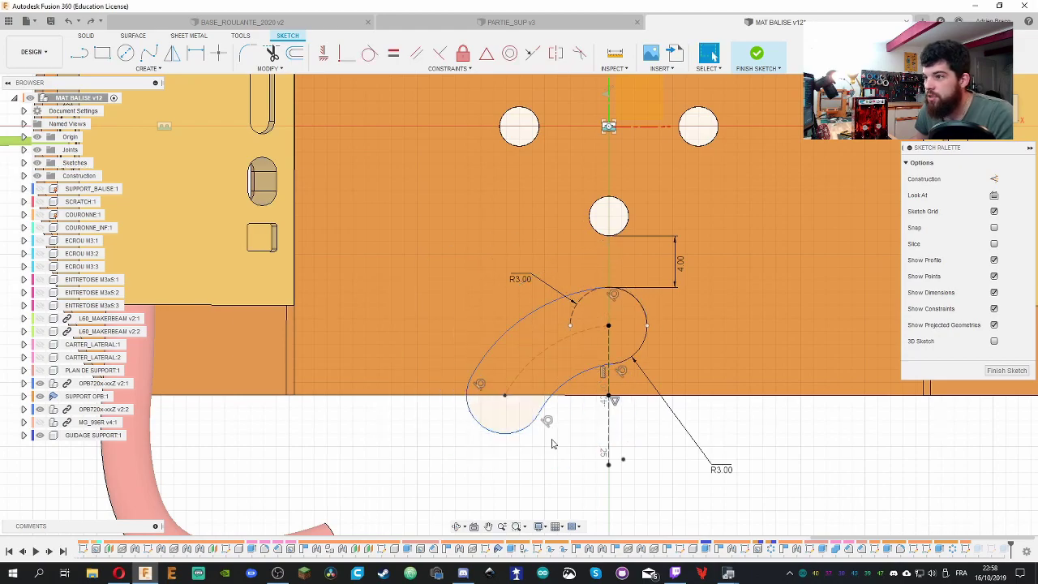
{"action": "scroll", "coordinate": [558, 378], "scroll_direction": "down", "scroll_amount": 4}
{"action": "scroll", "coordinate": [577, 412], "scroll_direction": "up", "scroll_amount": 2}
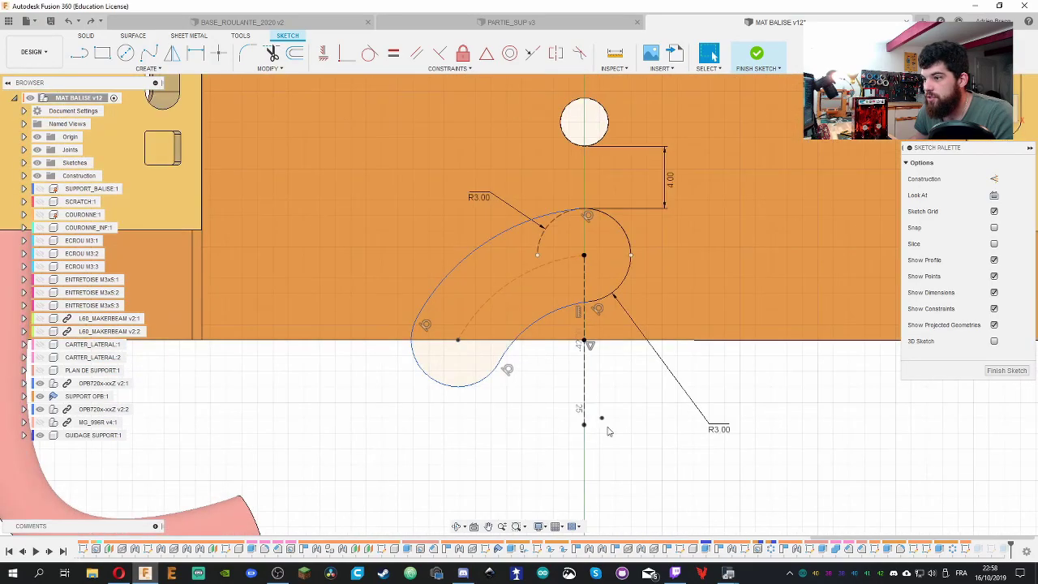
{"action": "key", "text": "p"}
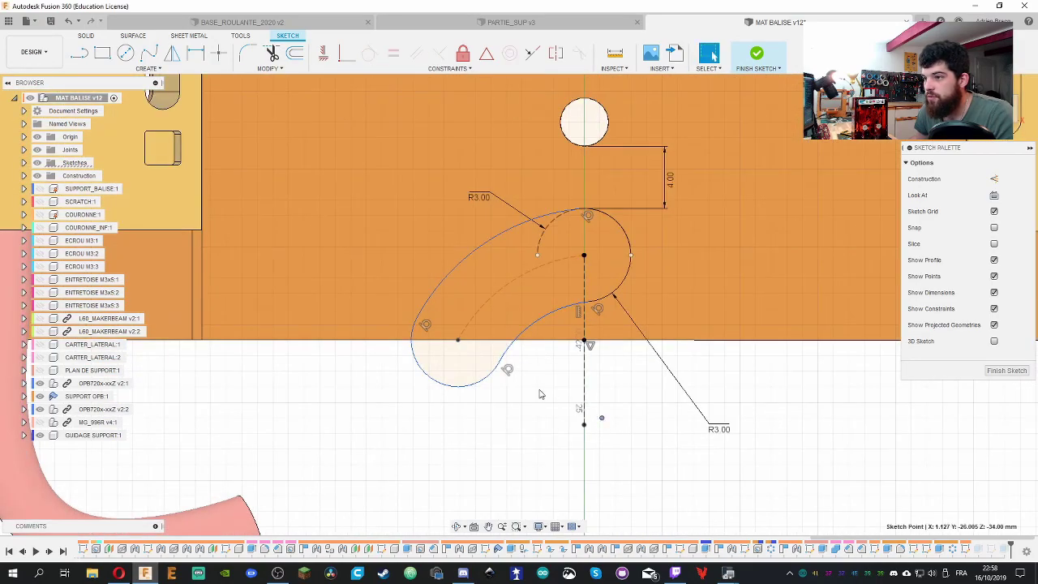
{"action": "left_click_drag", "start_coordinate": [480, 385], "coordinate": [526, 396]}
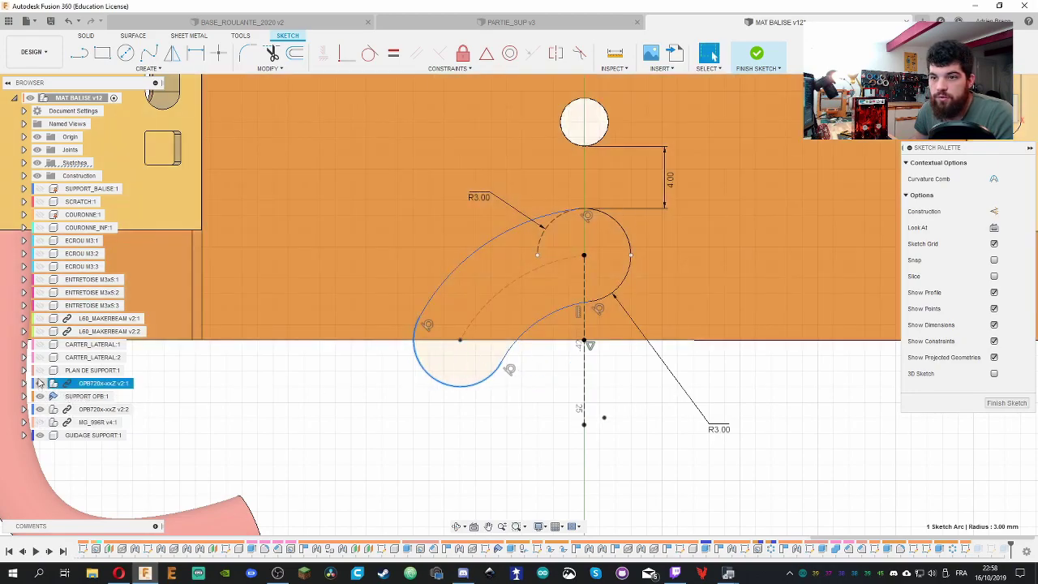
Finish the notch sketch and select the SUPPORT OPB:1 component
{"action": "left_click", "coordinate": [756, 53]}
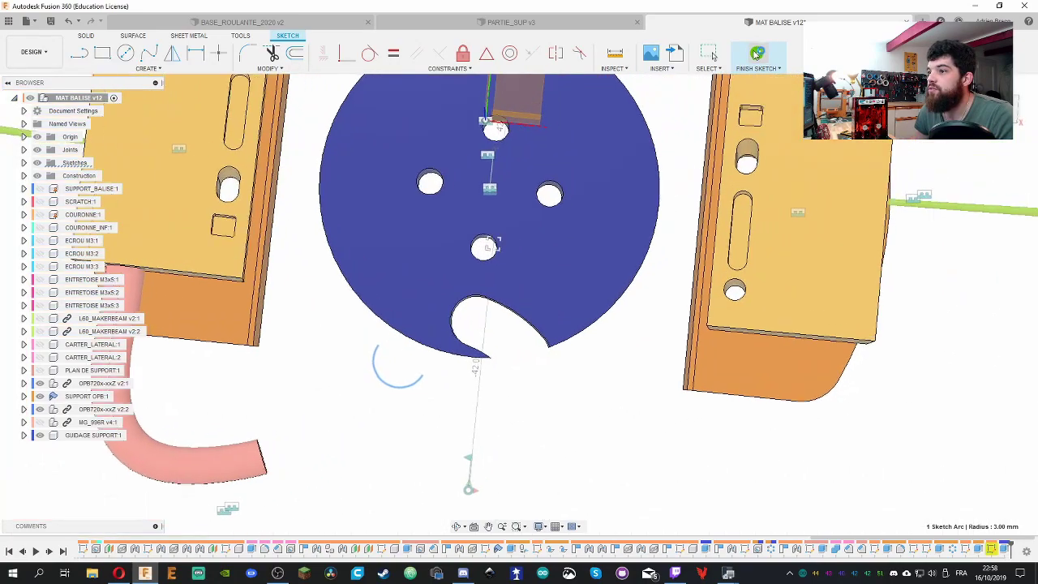
{"action": "scroll", "coordinate": [456, 365], "scroll_direction": "up", "scroll_amount": 3}
{"action": "scroll", "coordinate": [456, 430], "scroll_direction": "down", "scroll_amount": 3}
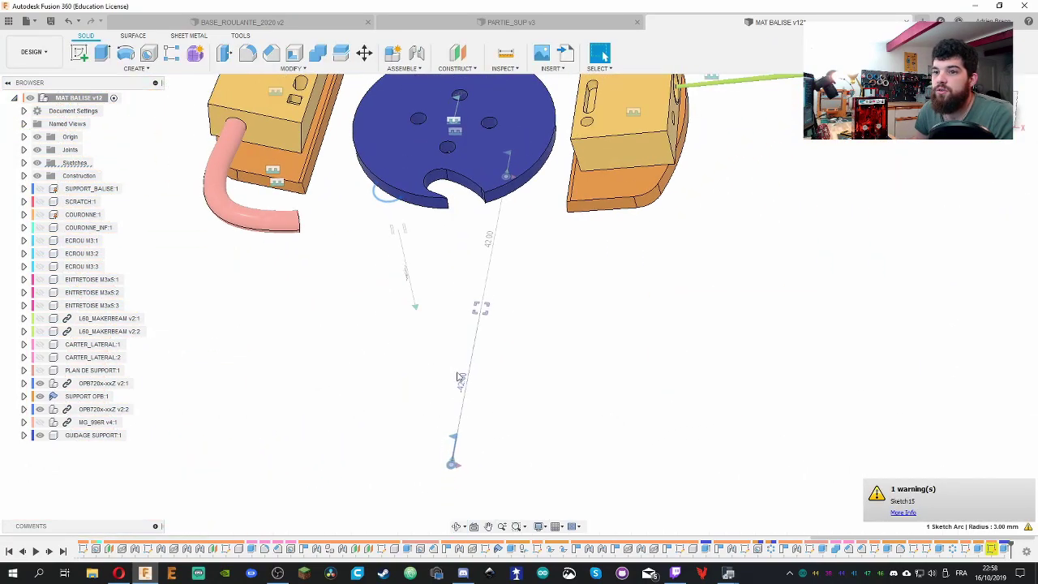
{"action": "scroll", "coordinate": [348, 316], "scroll_direction": "up", "scroll_amount": 3}
{"action": "left_click", "coordinate": [71, 397]}
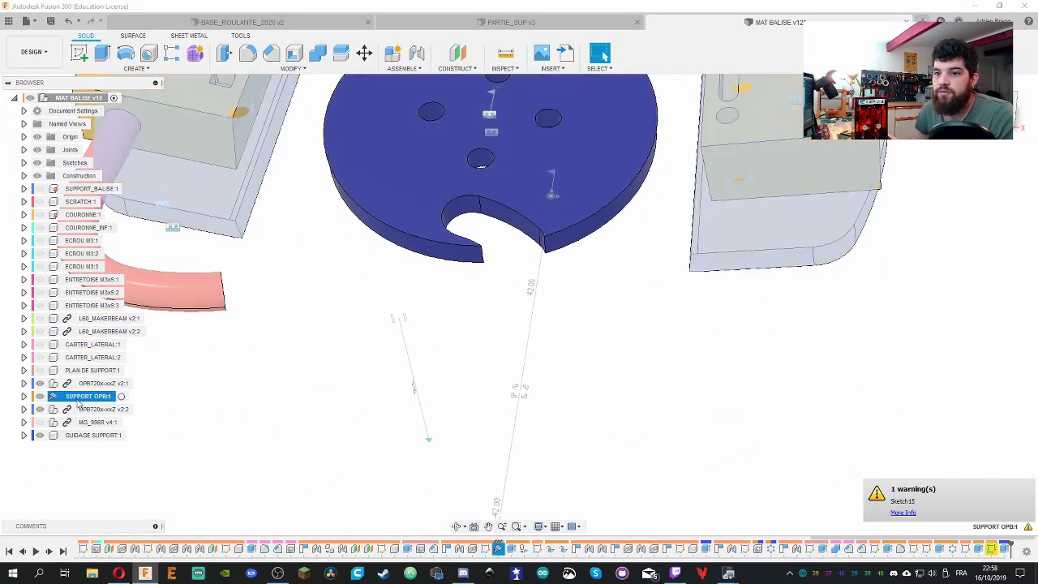
{"action": "scroll", "coordinate": [361, 359], "scroll_direction": "down", "scroll_amount": 3}
{"action": "scroll", "coordinate": [387, 153], "scroll_direction": "up", "scroll_amount": 2}
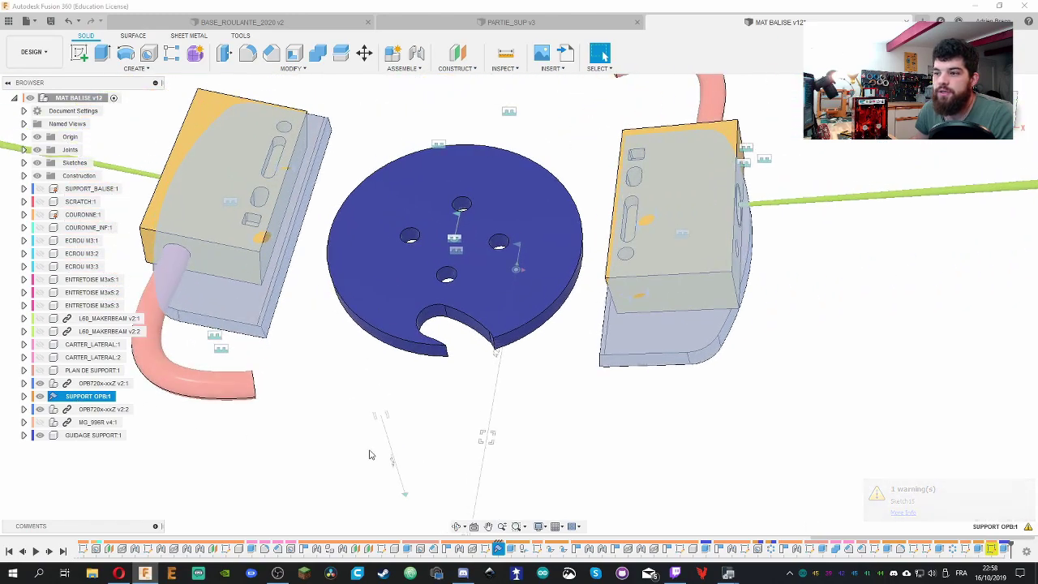
Edit the cut extrude so only the crescent profile is cut through the plate and disc
{"action": "double_click", "coordinate": [975, 549]}
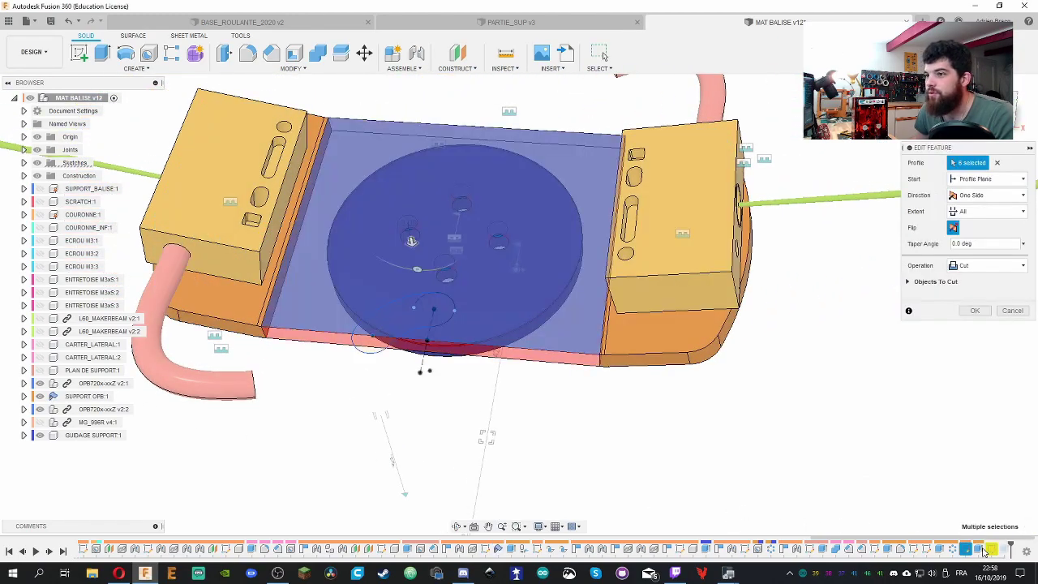
{"action": "left_click", "coordinate": [393, 323]}
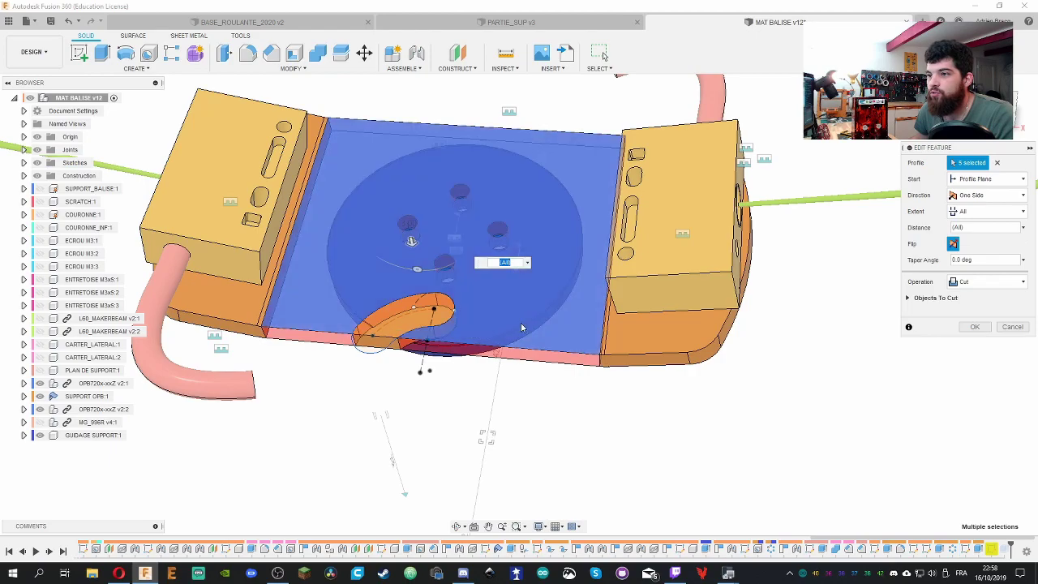
{"action": "left_click", "coordinate": [997, 162]}
{"action": "left_click", "coordinate": [409, 321]}
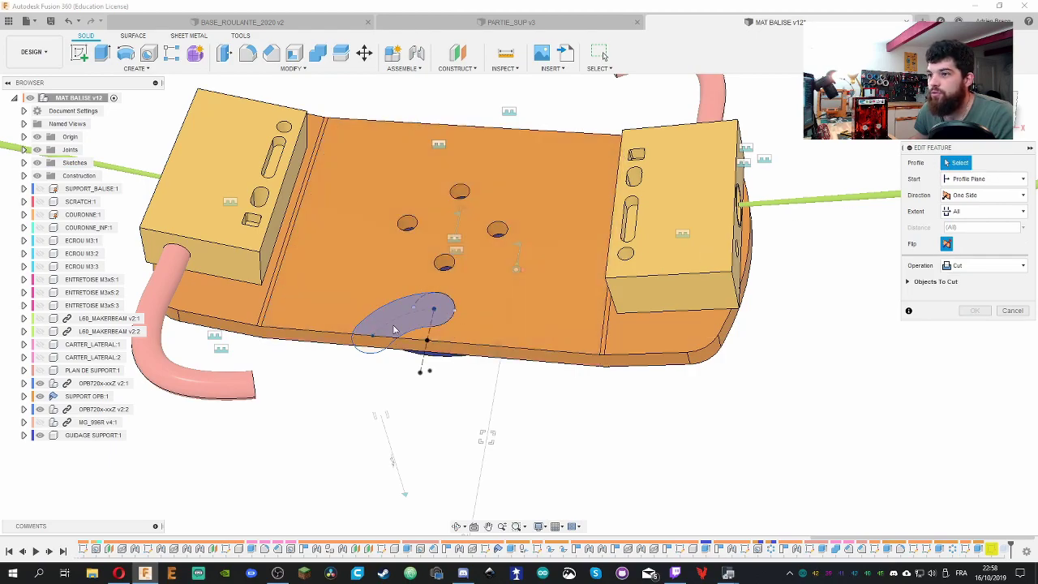
{"action": "left_click", "coordinate": [973, 309]}
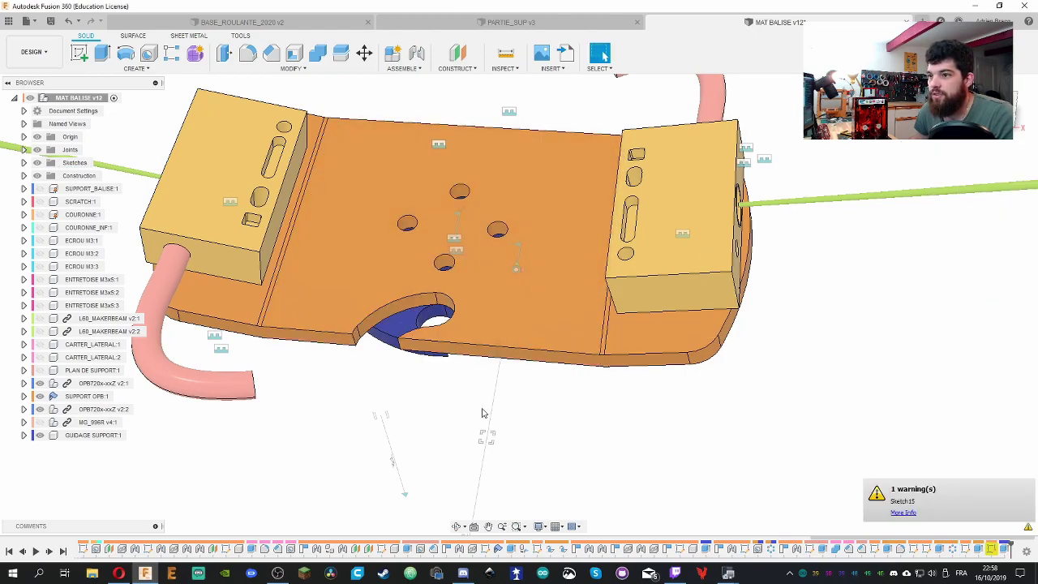
{"action": "scroll", "coordinate": [409, 429], "scroll_direction": "up", "scroll_amount": 2}
{"action": "double_click", "coordinate": [990, 548]}
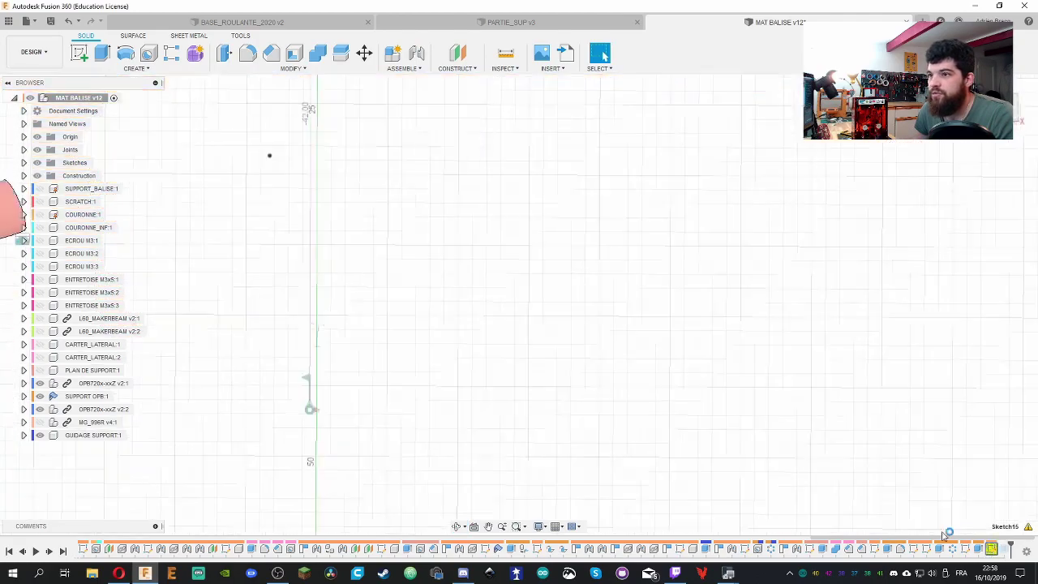
{"action": "scroll", "coordinate": [482, 256], "scroll_direction": "up", "scroll_amount": 5}
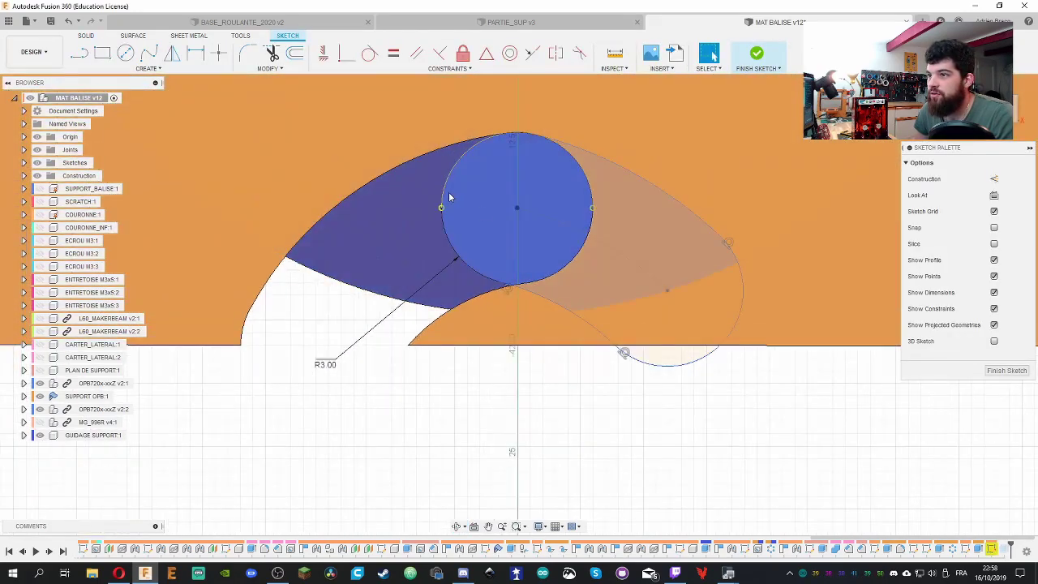
{"action": "left_click", "coordinate": [444, 197]}
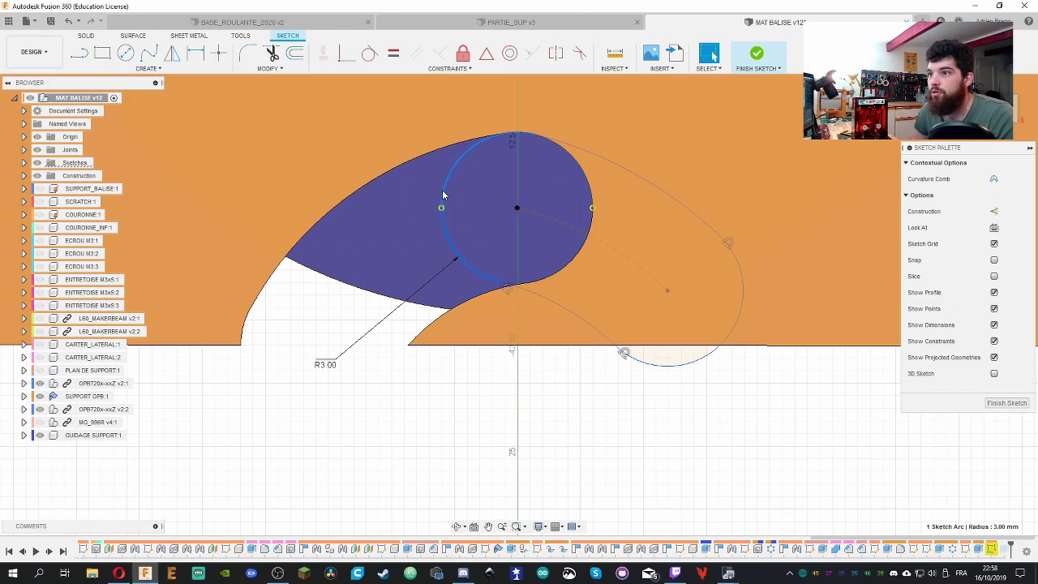
{"action": "key", "text": "Escape"}
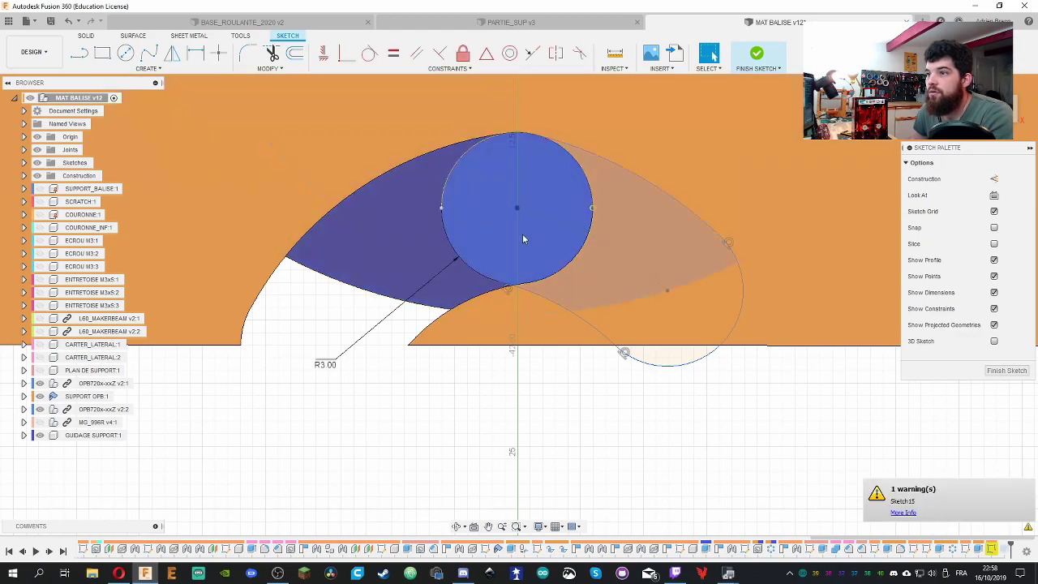
{"action": "left_click", "coordinate": [591, 210]}
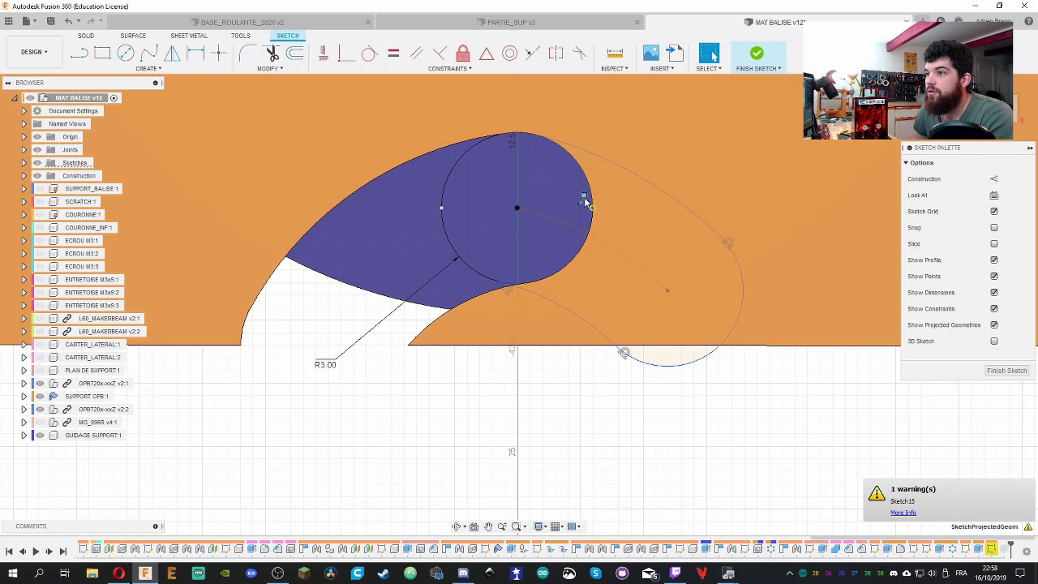
{"action": "left_click", "coordinate": [758, 57]}
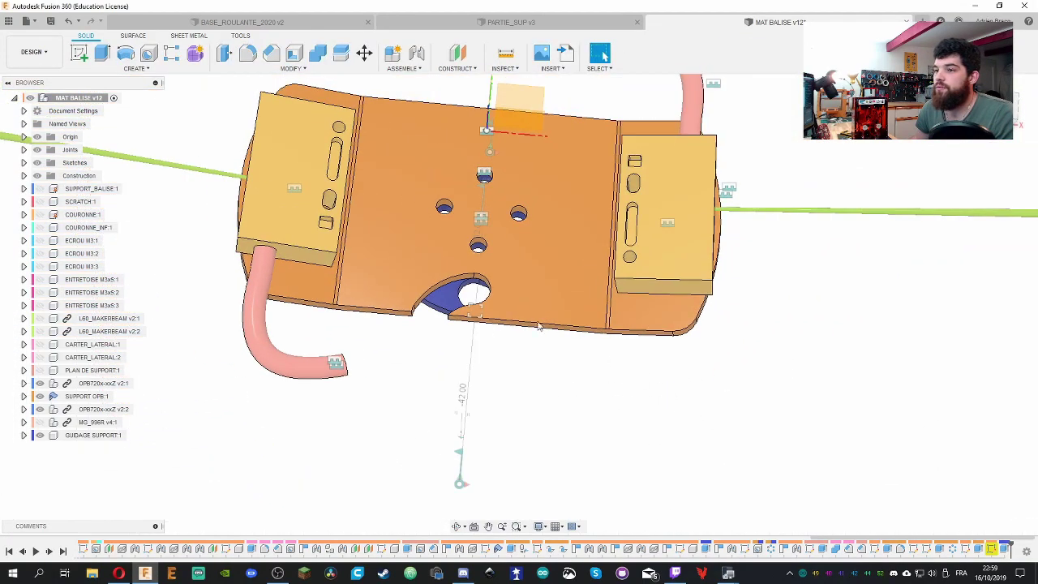
{"action": "middle_click_drag", "start_coordinate": [395, 366], "coordinate": [960, 461], "text": "shift"}
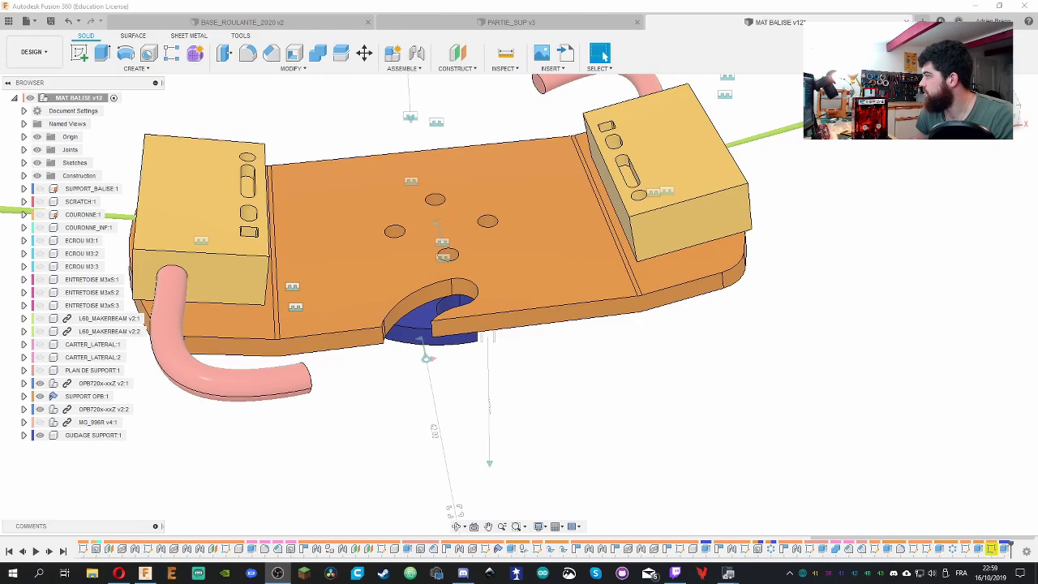
{"action": "scroll", "coordinate": [378, 385], "scroll_direction": "down", "scroll_amount": 2}
{"action": "scroll", "coordinate": [378, 385], "scroll_direction": "up", "scroll_amount": 5}
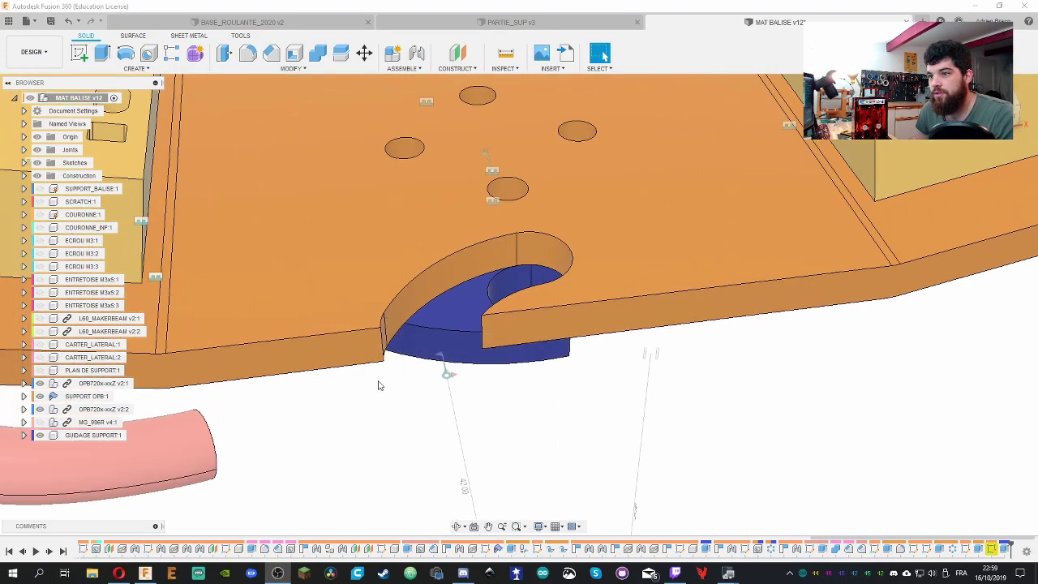
{"action": "middle_click_drag", "start_coordinate": [377, 385], "coordinate": [312, 215], "text": "shift"}
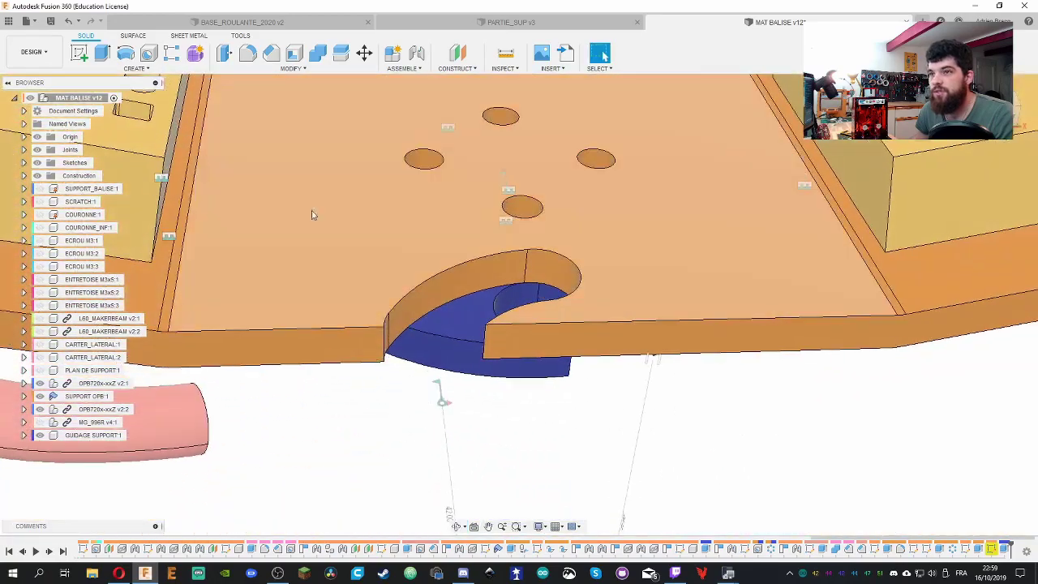
Fillet two vertical notch edges with a 1.15 mm radius
{"action": "key", "text": "f"}
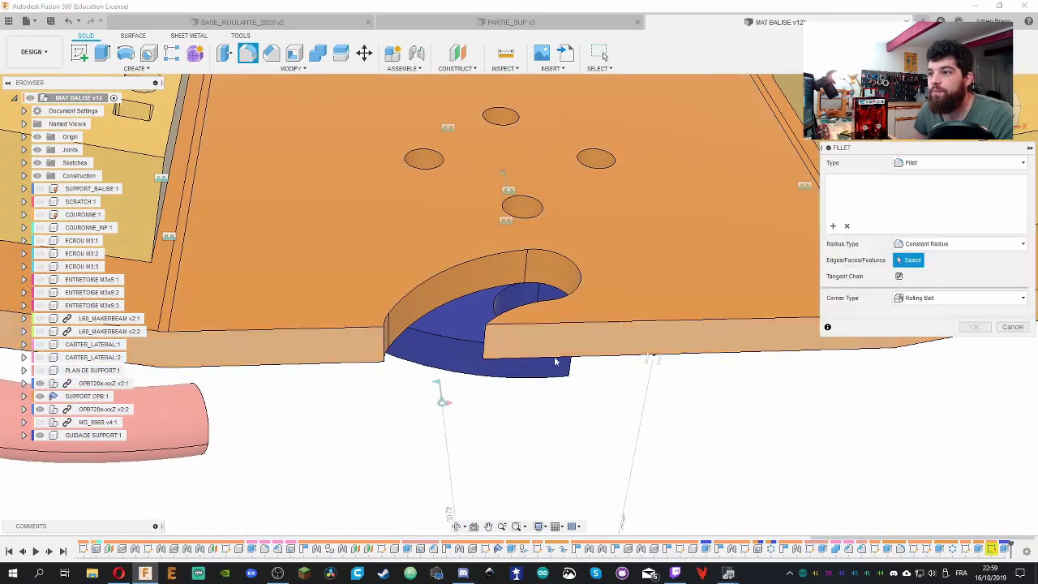
{"action": "left_click", "coordinate": [484, 350]}
{"action": "middle_click_drag", "start_coordinate": [484, 350], "coordinate": [638, 439], "text": "shift"}
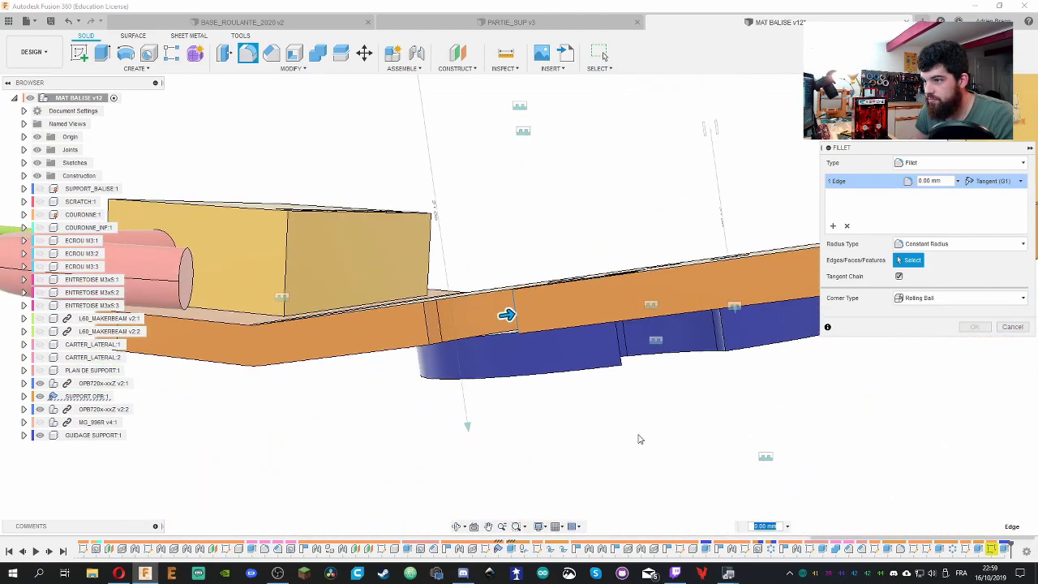
{"action": "left_click", "coordinate": [618, 358]}
{"action": "left_click_drag", "start_coordinate": [624, 351], "coordinate": [614, 352]}
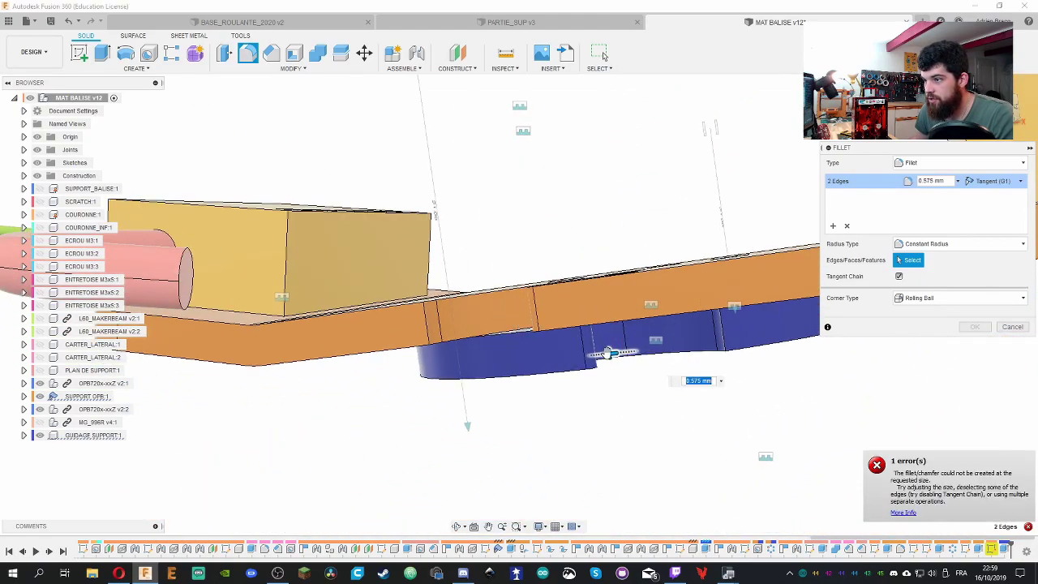
{"action": "mouse_move", "coordinate": [607, 352]}
{"action": "middle_mouse_down", "text": "shift"}
{"action": "mouse_move", "coordinate": [625, 440]}
{"action": "mouse_move", "coordinate": [609, 352]}
{"action": "middle_mouse_up", "text": "shift"}
{"action": "left_click_drag", "start_coordinate": [608, 352], "coordinate": [592, 354]}
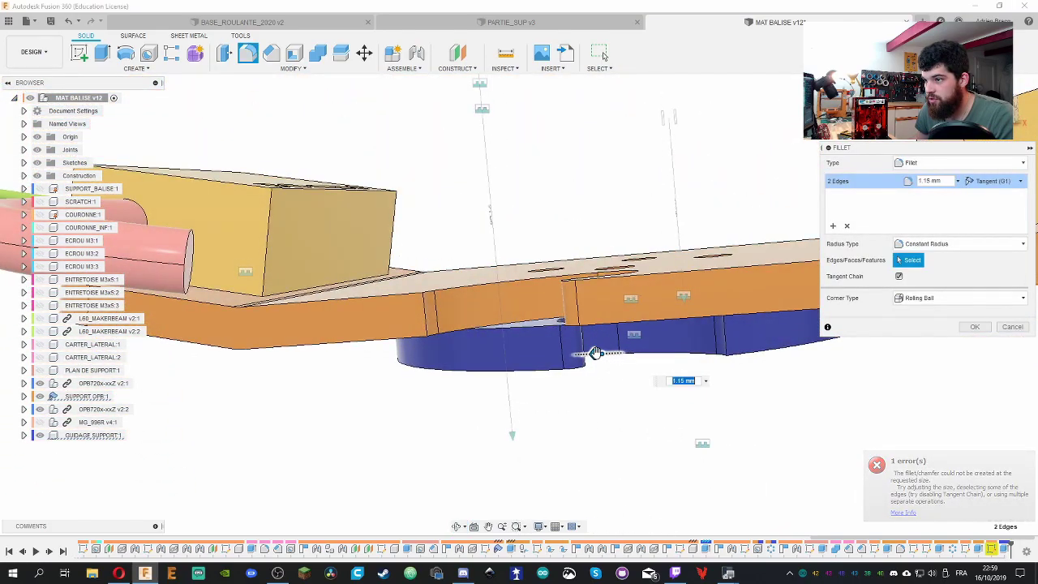
{"action": "middle_click_drag", "start_coordinate": [593, 352], "coordinate": [697, 365], "text": "shift"}
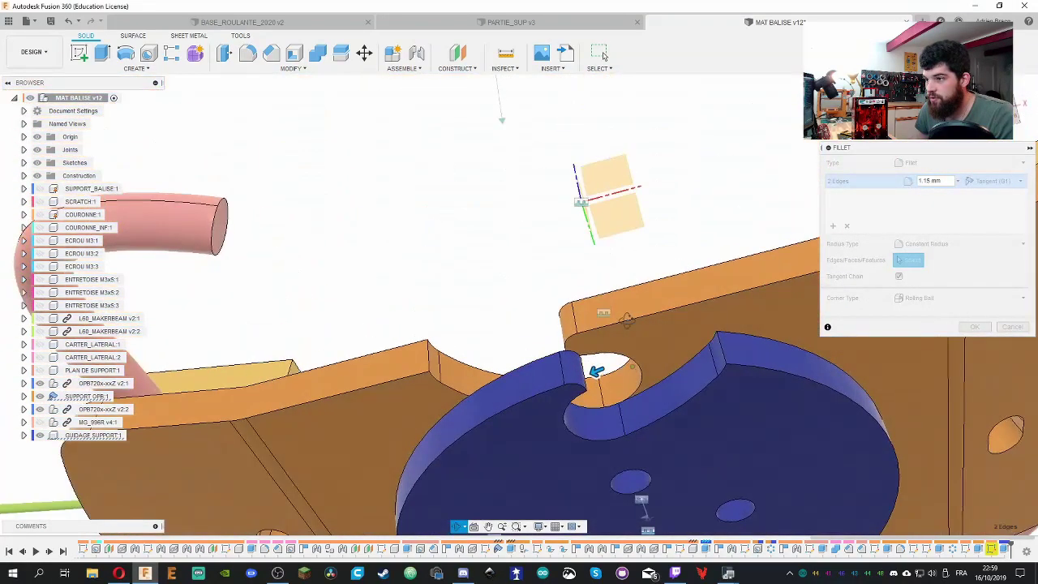
{"action": "left_click", "coordinate": [974, 327]}
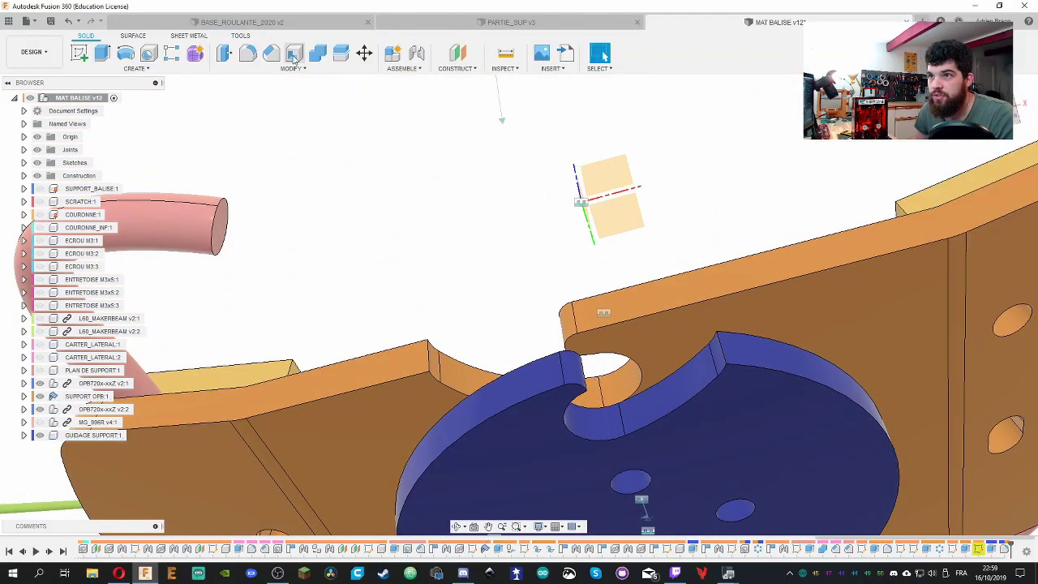
Fillet a plate edge and a disc edge at the notch with a 7.875 mm radius
{"action": "left_click", "coordinate": [248, 53]}
{"action": "left_click", "coordinate": [429, 348]}
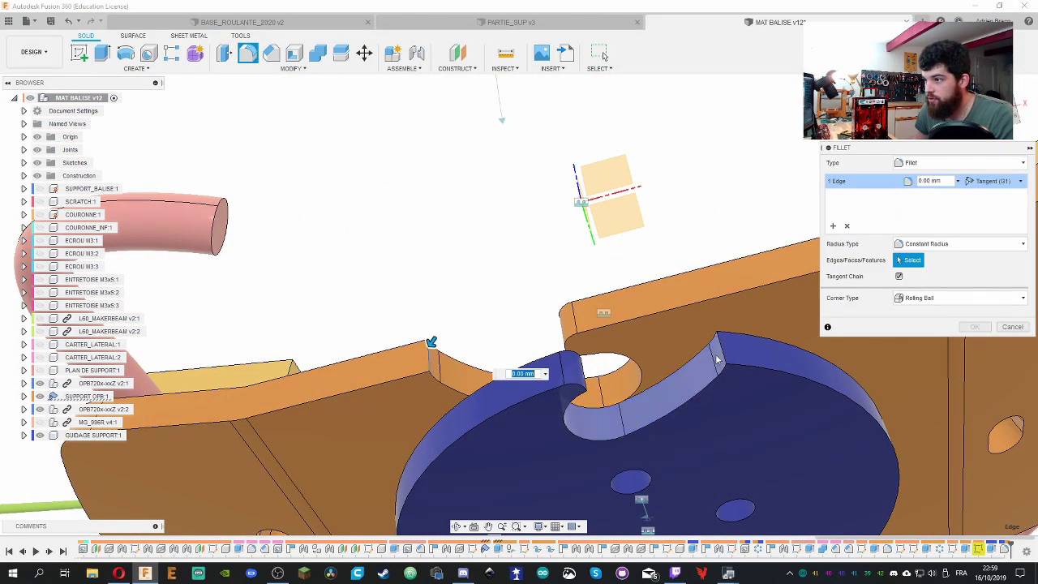
{"action": "left_click", "coordinate": [714, 344]}
{"action": "left_click_drag", "start_coordinate": [721, 349], "coordinate": [738, 366]}
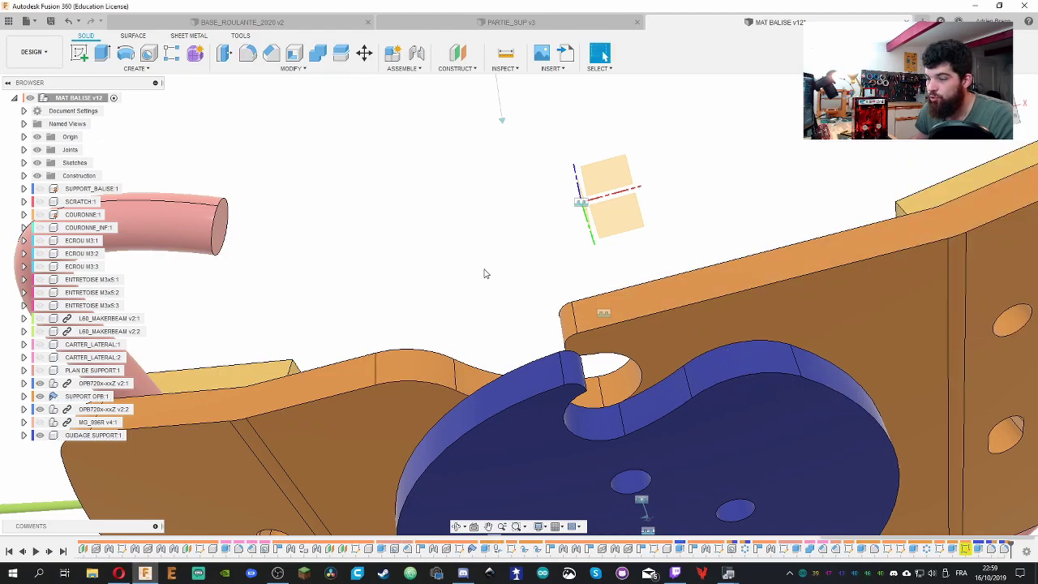
{"action": "mouse_move", "coordinate": [484, 271]}
{"action": "middle_mouse_down", "text": "shift"}
{"action": "mouse_move", "coordinate": [462, 299]}
{"action": "mouse_move", "coordinate": [511, 417]}
{"action": "middle_mouse_up", "text": "shift"}
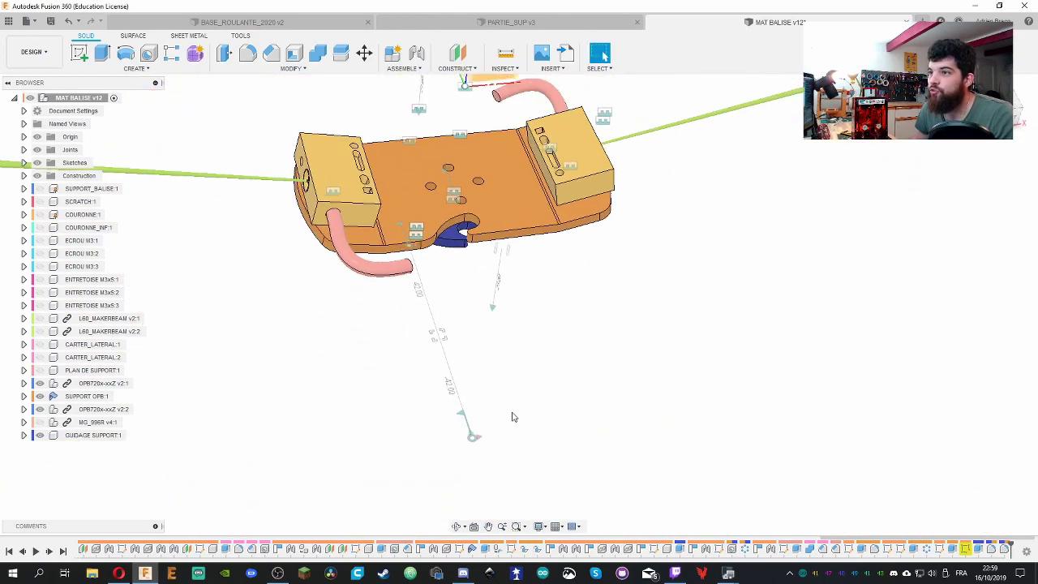
{"action": "scroll", "coordinate": [499, 341], "scroll_direction": "up", "scroll_amount": 5}
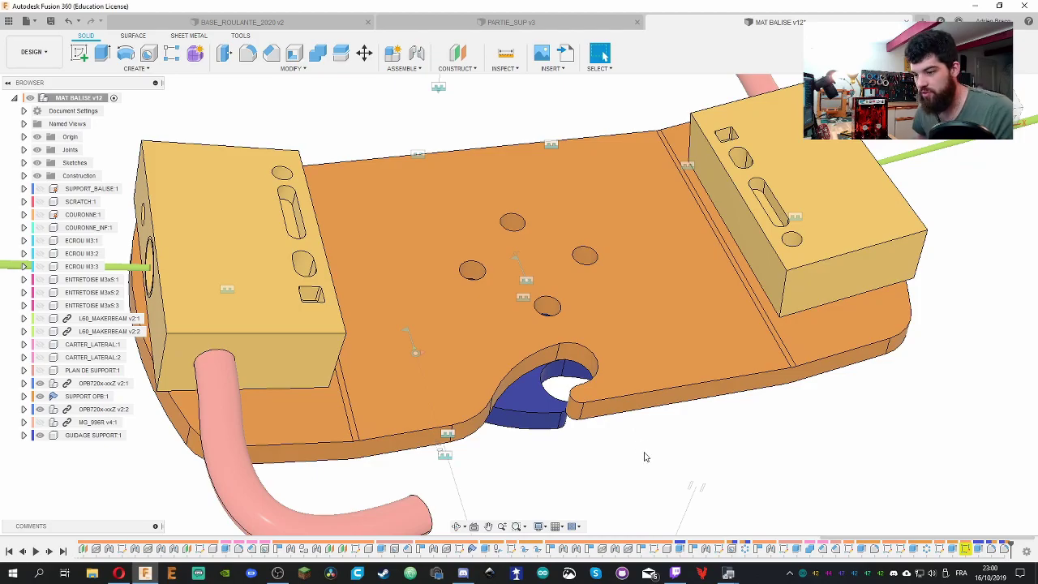
{"action": "middle_click_drag", "start_coordinate": [645, 456], "coordinate": [476, 170], "text": "shift"}
{"action": "middle_click_drag", "start_coordinate": [595, 278], "coordinate": [630, 383], "text": "shift"}
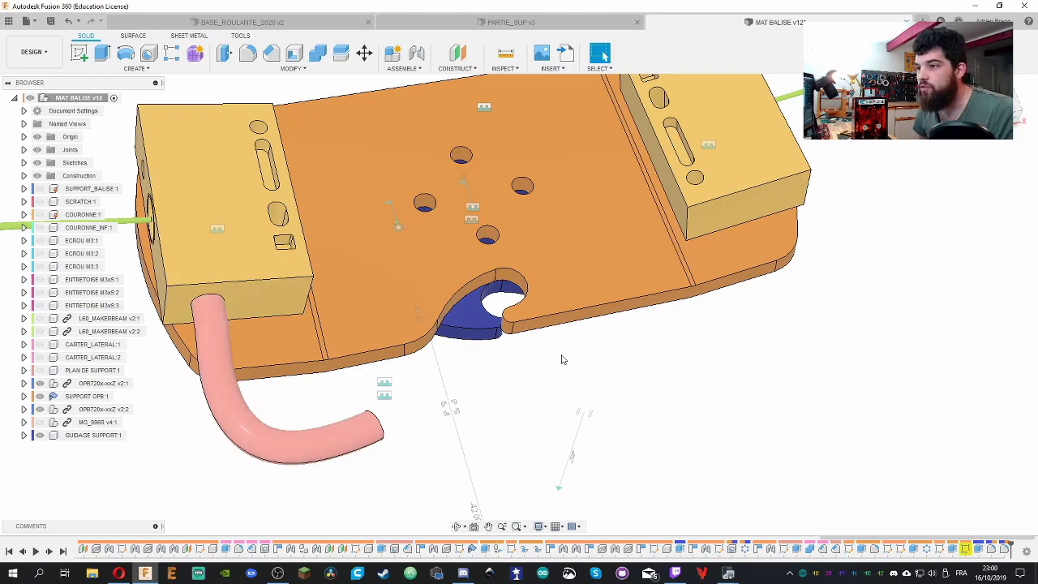
{"action": "middle_click_drag", "start_coordinate": [625, 376], "coordinate": [678, 415], "text": "shift"}
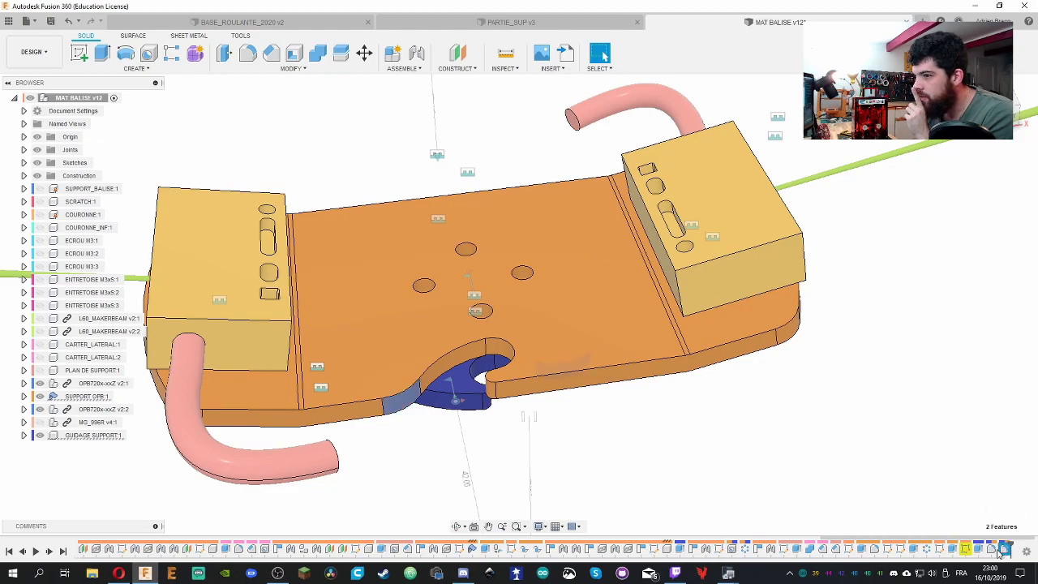
{"action": "left_click", "coordinate": [990, 549], "text": "shift"}
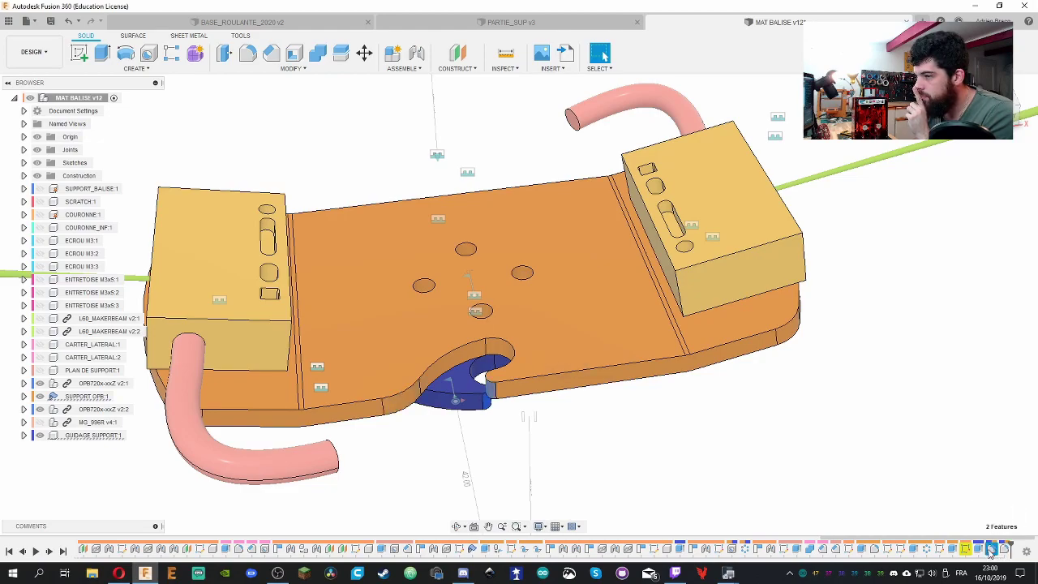
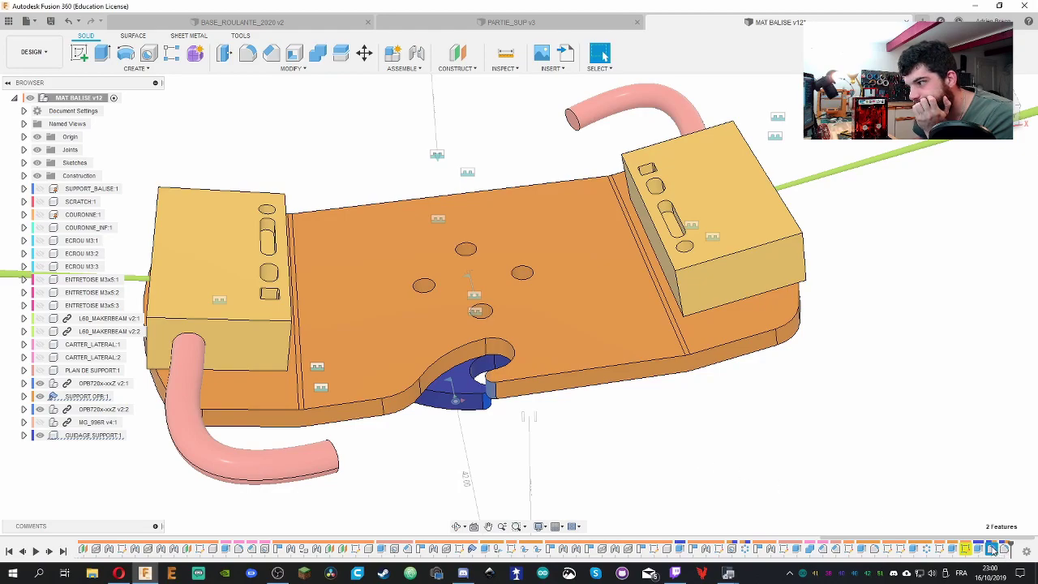
Circular-pattern the notch cut around the centre axis with 2 instances
{"action": "double_click", "coordinate": [991, 549]}
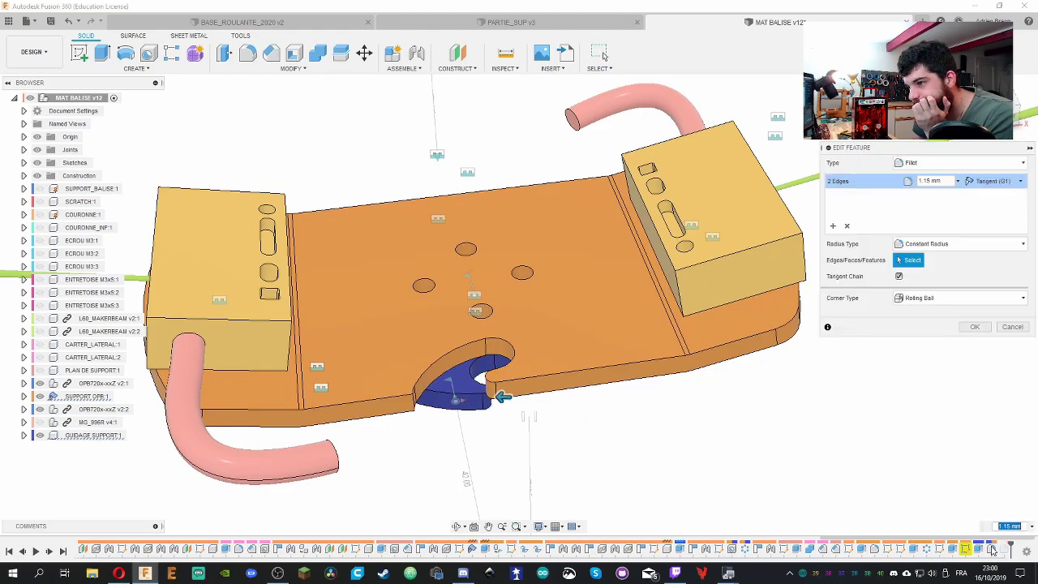
{"action": "left_click", "coordinate": [1015, 328]}
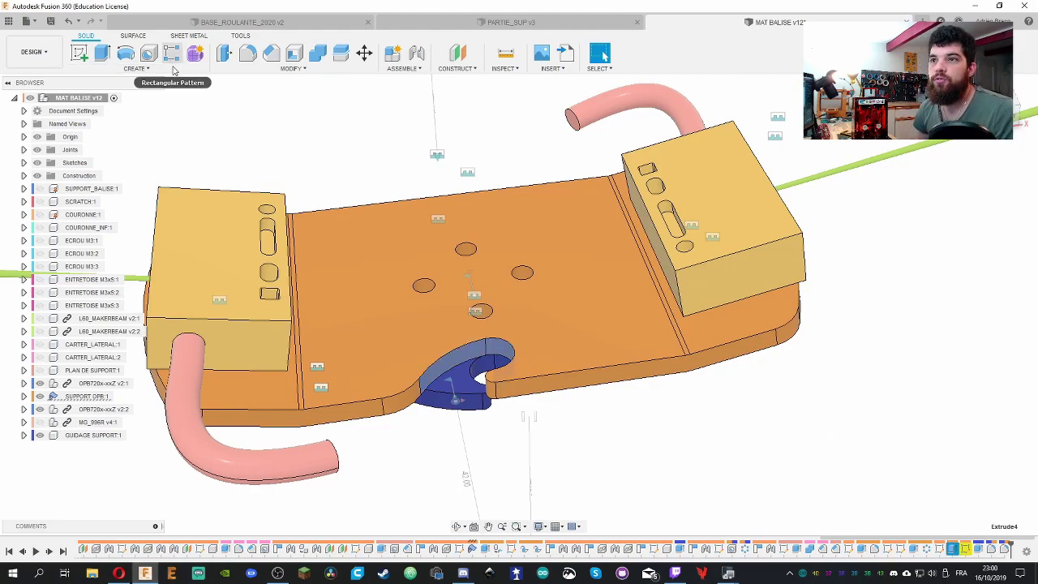
{"action": "left_click", "coordinate": [136, 68]}
{"action": "mouse_move", "coordinate": [122, 322]}
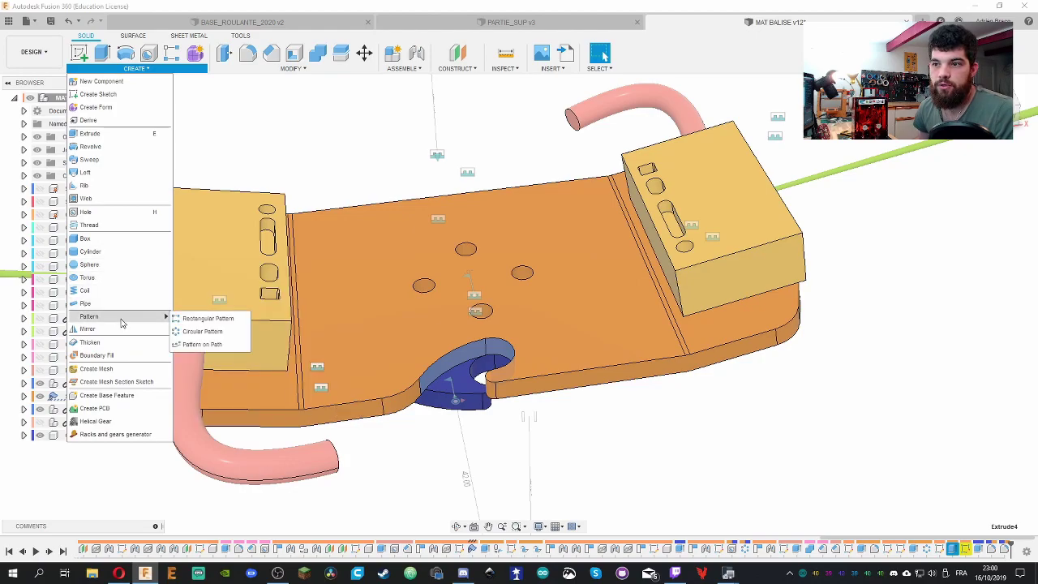
{"action": "left_click", "coordinate": [185, 334]}
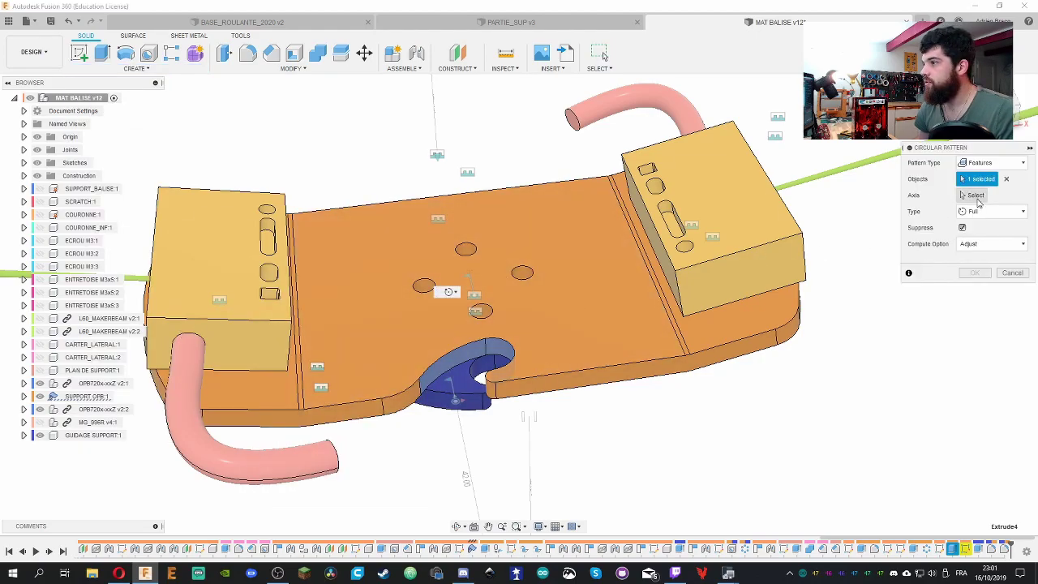
{"action": "scroll", "coordinate": [478, 138], "scroll_direction": "down", "scroll_amount": 5}
{"action": "scroll", "coordinate": [468, 118], "scroll_direction": "up", "scroll_amount": 3}
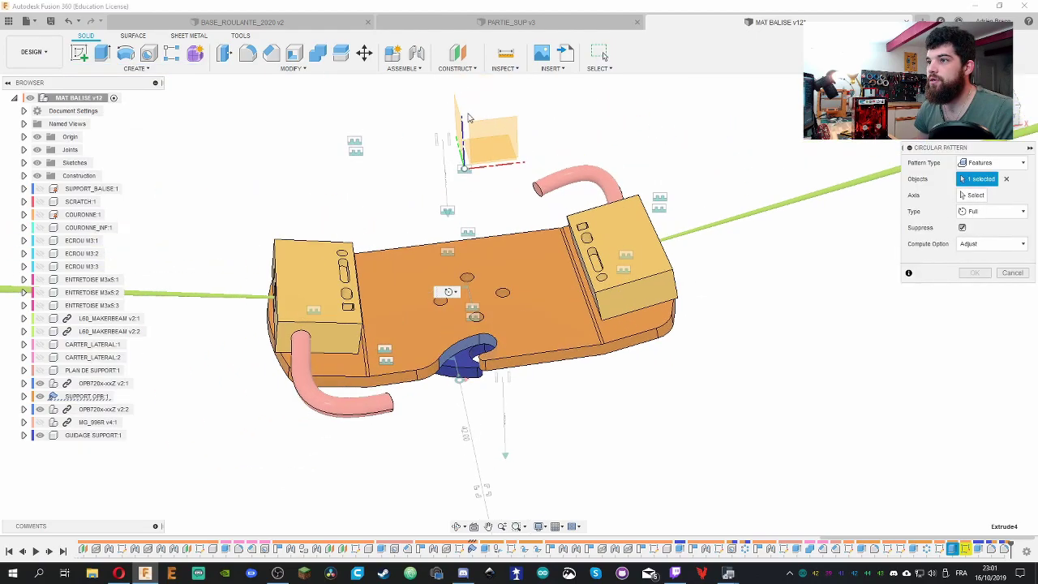
{"action": "scroll", "coordinate": [463, 142], "scroll_direction": "up", "scroll_amount": 2}
{"action": "left_click", "coordinate": [974, 197]}
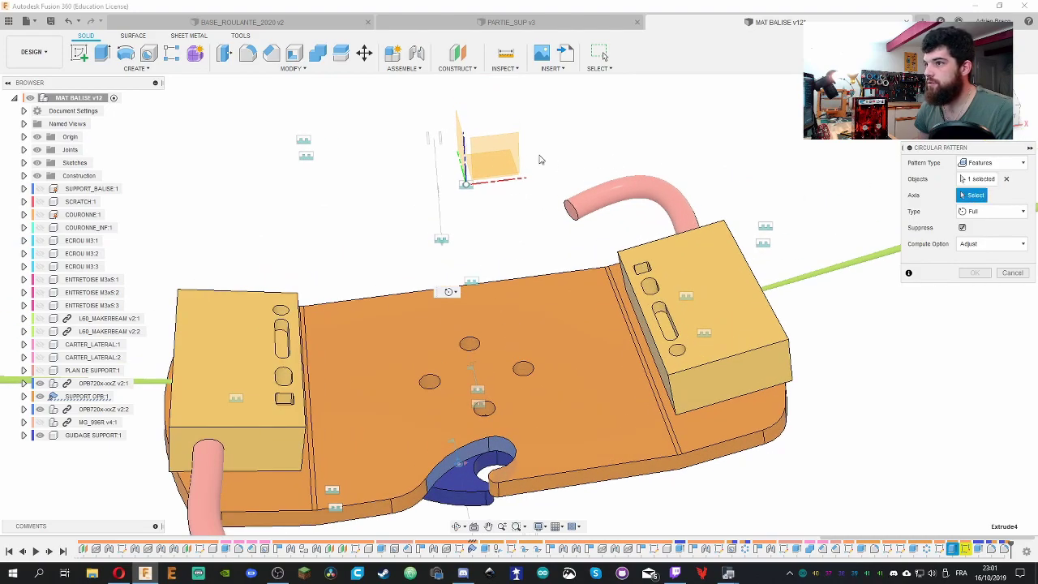
{"action": "left_click", "coordinate": [466, 163]}
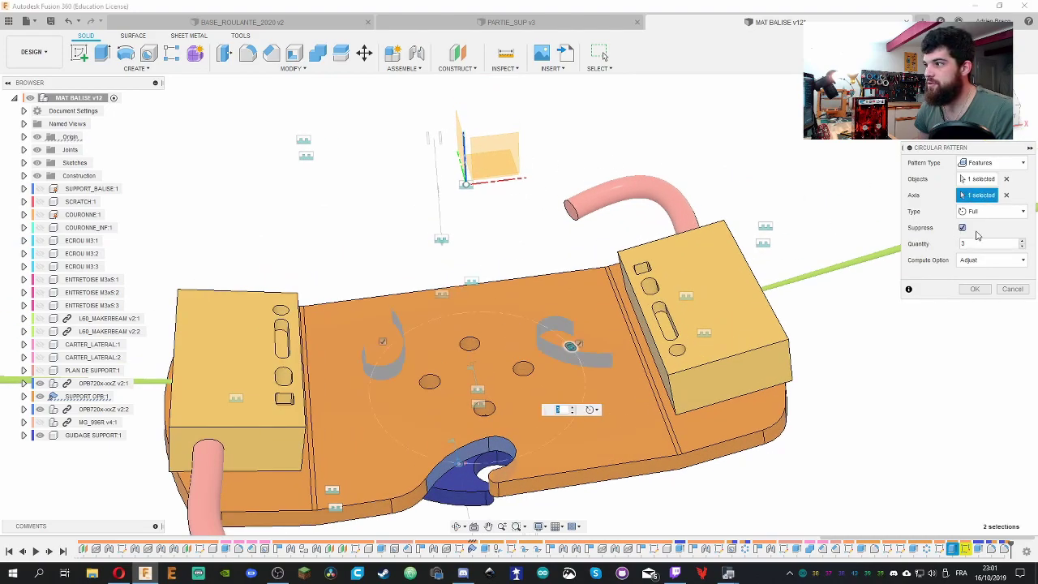
{"action": "left_click", "coordinate": [1023, 247]}
{"action": "left_click", "coordinate": [975, 289]}
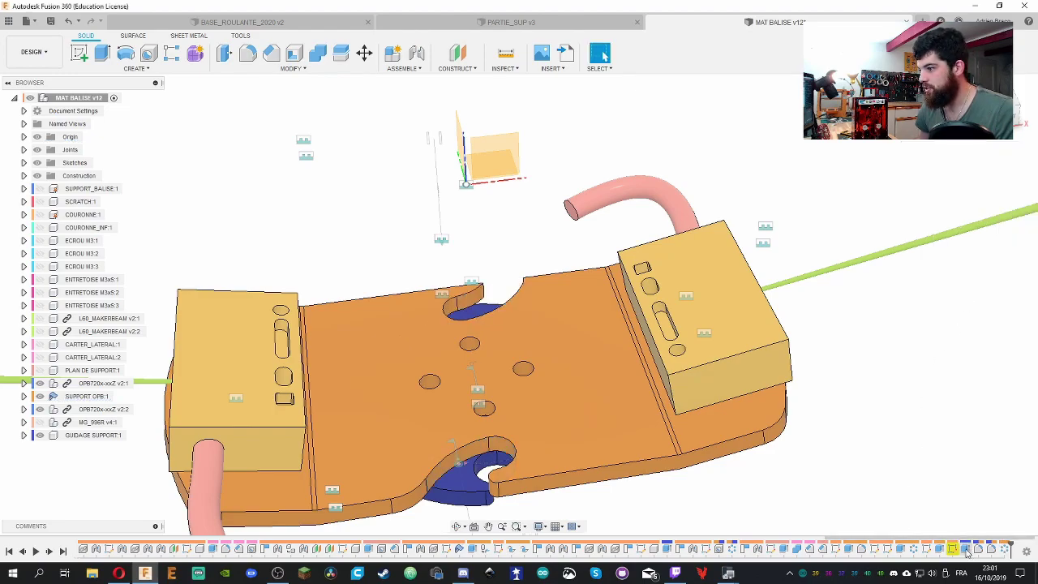
Pin Circular Pattern to the toolbar for quick access
{"action": "left_click", "coordinate": [171, 54]}
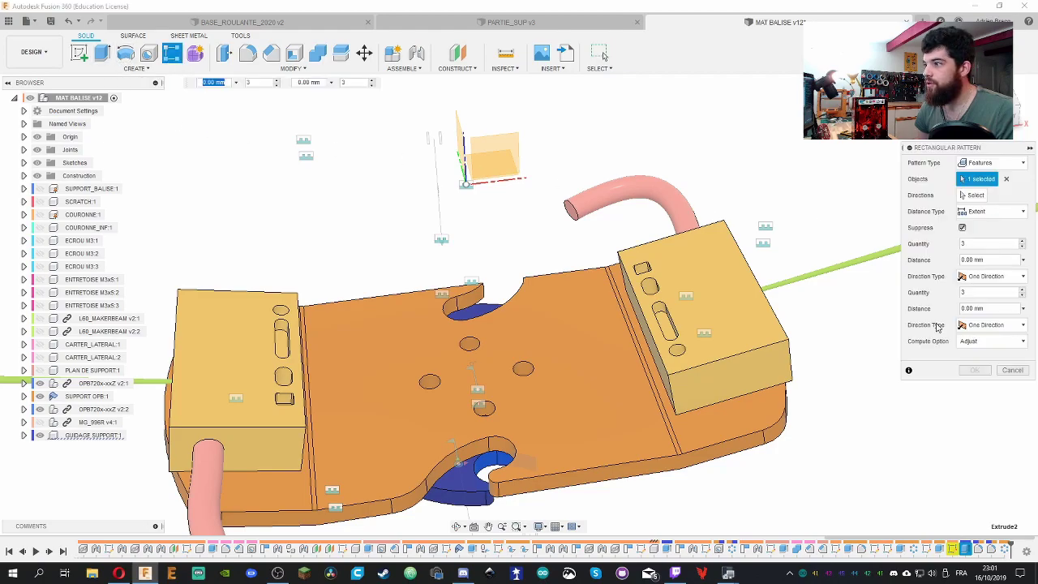
{"action": "left_click", "coordinate": [1009, 370]}
{"action": "left_click", "coordinate": [136, 68]}
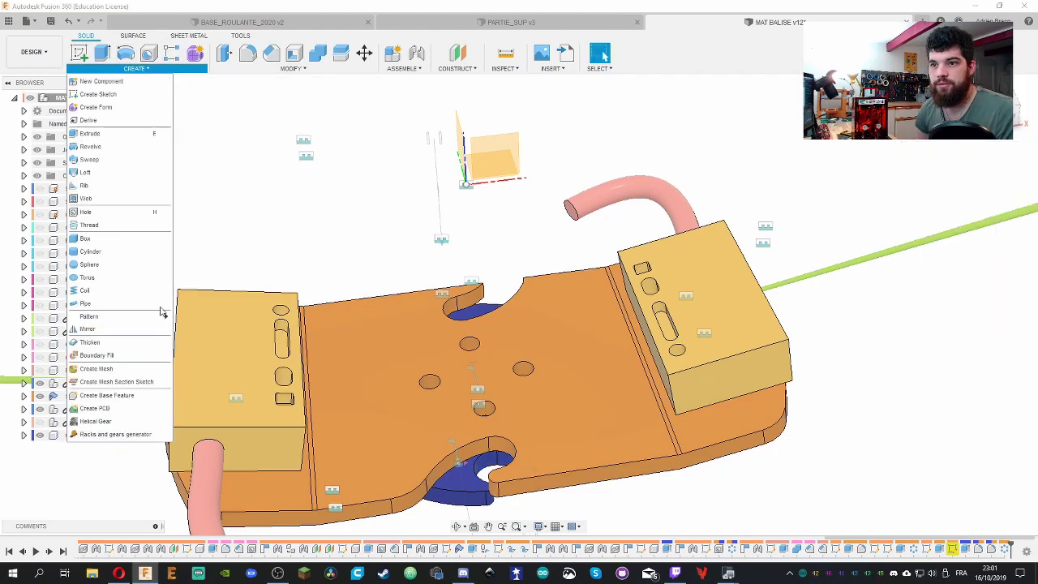
{"action": "mouse_move", "coordinate": [162, 318]}
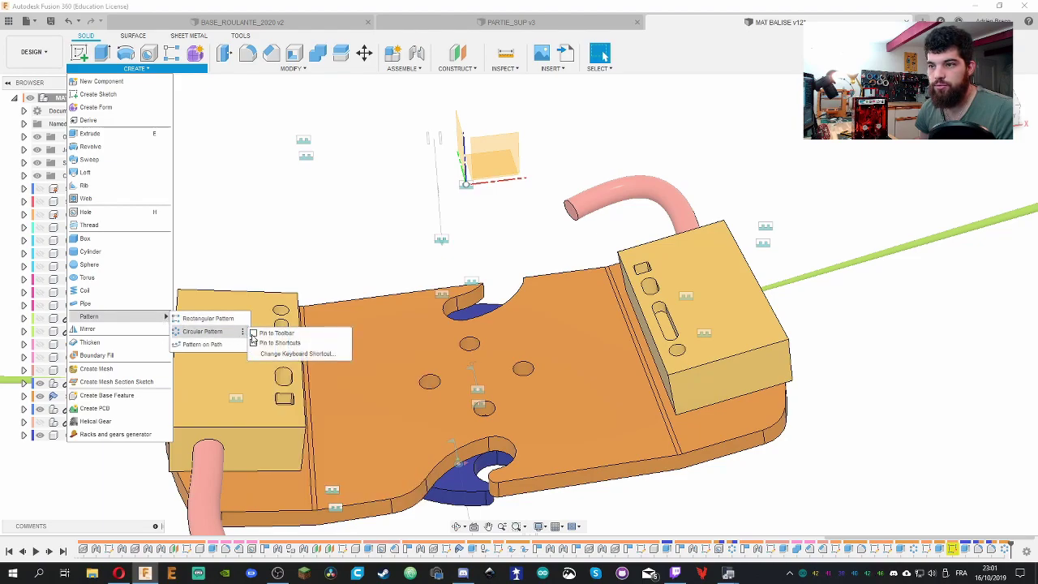
{"action": "left_click", "coordinate": [268, 334]}
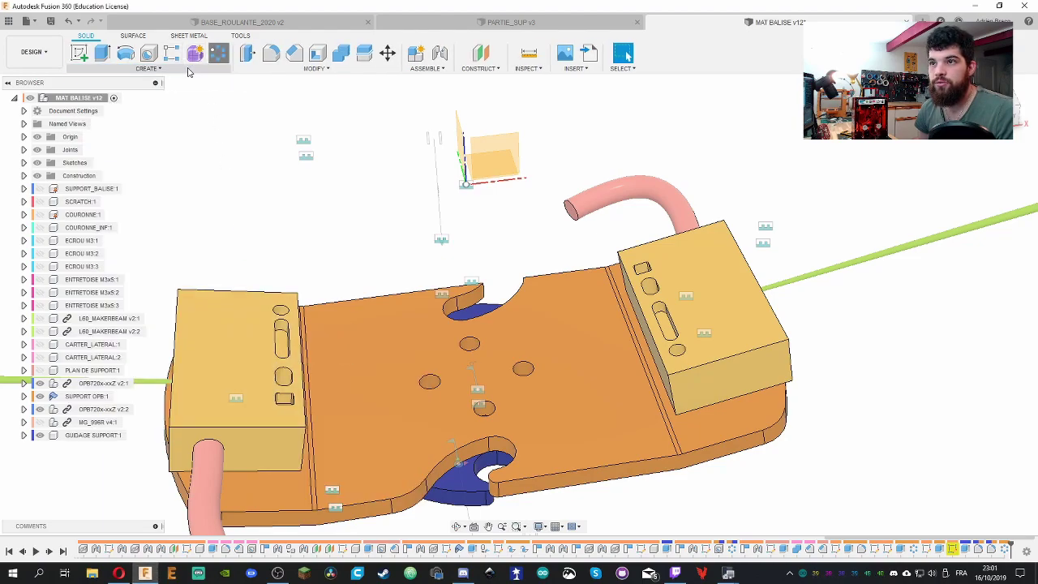
Circular-pattern another timeline feature around the centre axis
{"action": "left_click", "coordinate": [218, 53]}
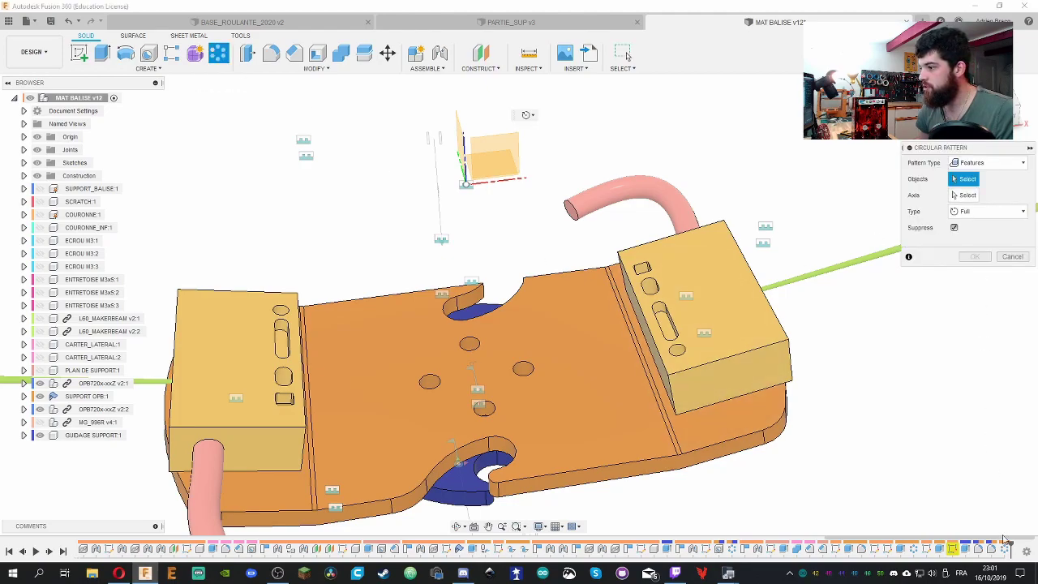
{"action": "left_click", "coordinate": [965, 549]}
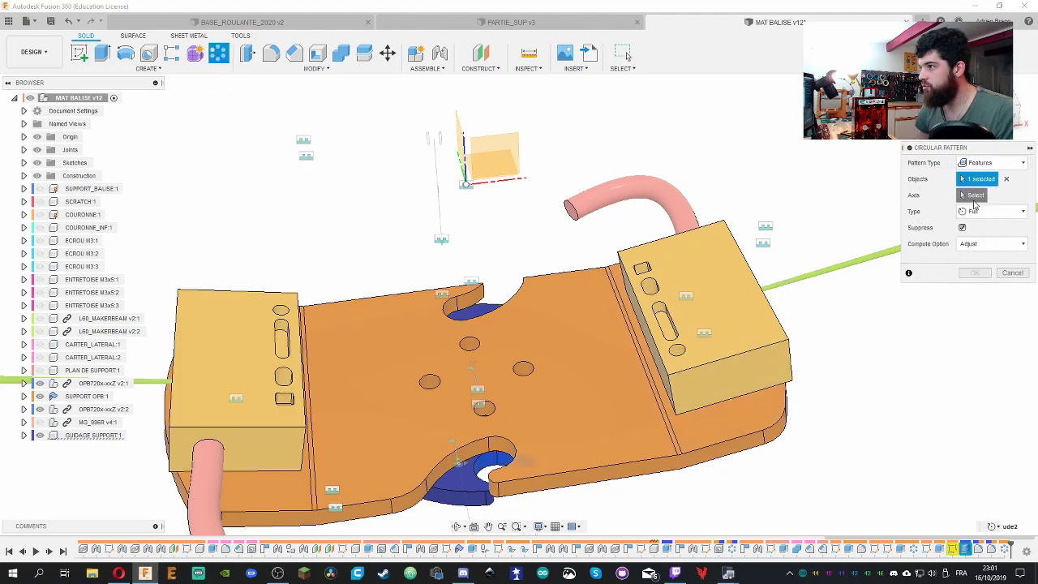
{"action": "left_click", "coordinate": [466, 166]}
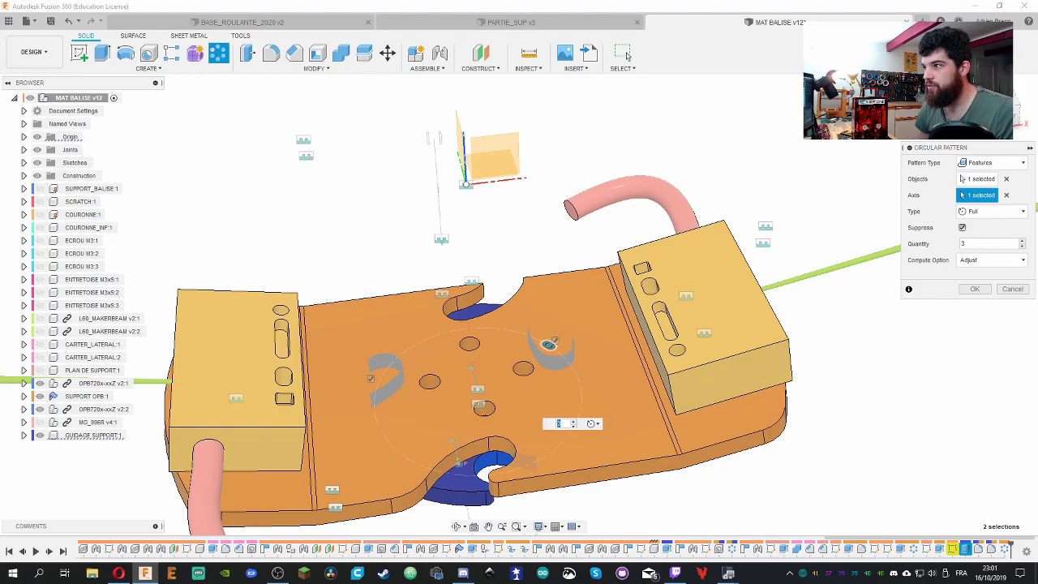
{"action": "left_click", "coordinate": [975, 288]}
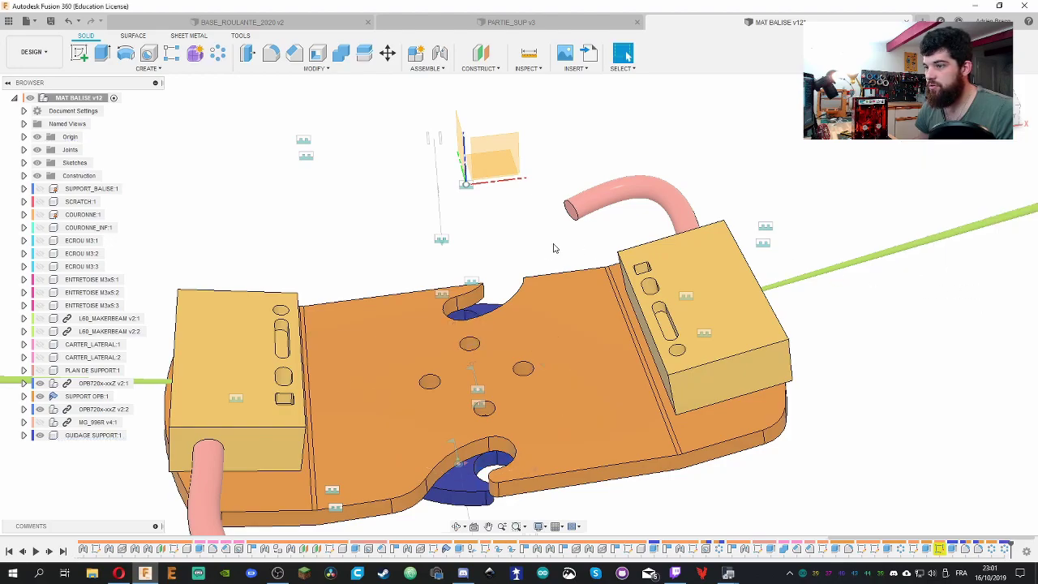
{"action": "middle_click_drag", "start_coordinate": [552, 245], "coordinate": [771, 365], "text": "shift"}
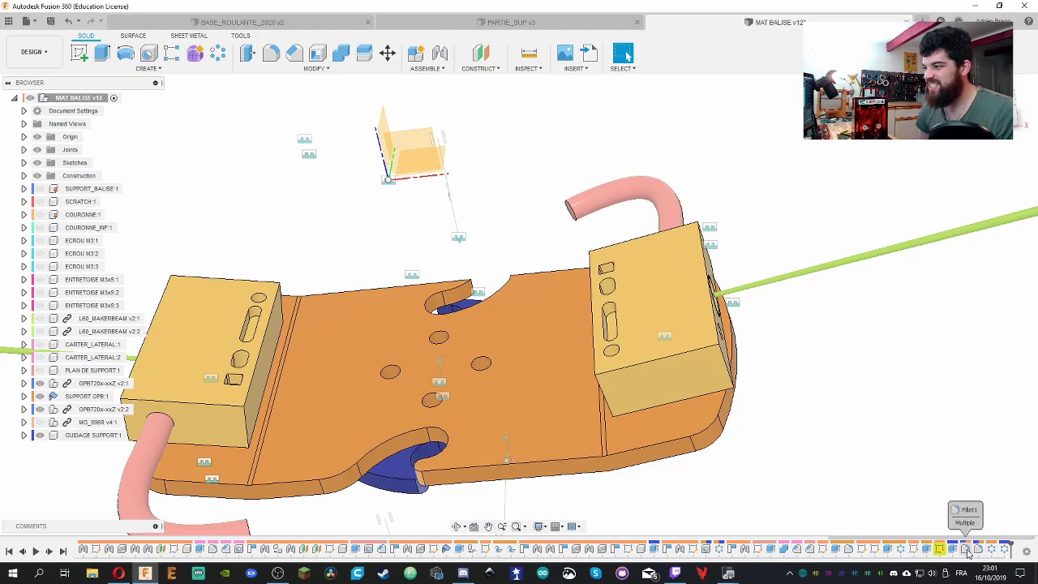
Circular-pattern the fillet features around the centre axis with 2 instances
{"action": "left_click", "coordinate": [967, 550]}
{"action": "left_click", "coordinate": [978, 550], "text": "shift"}
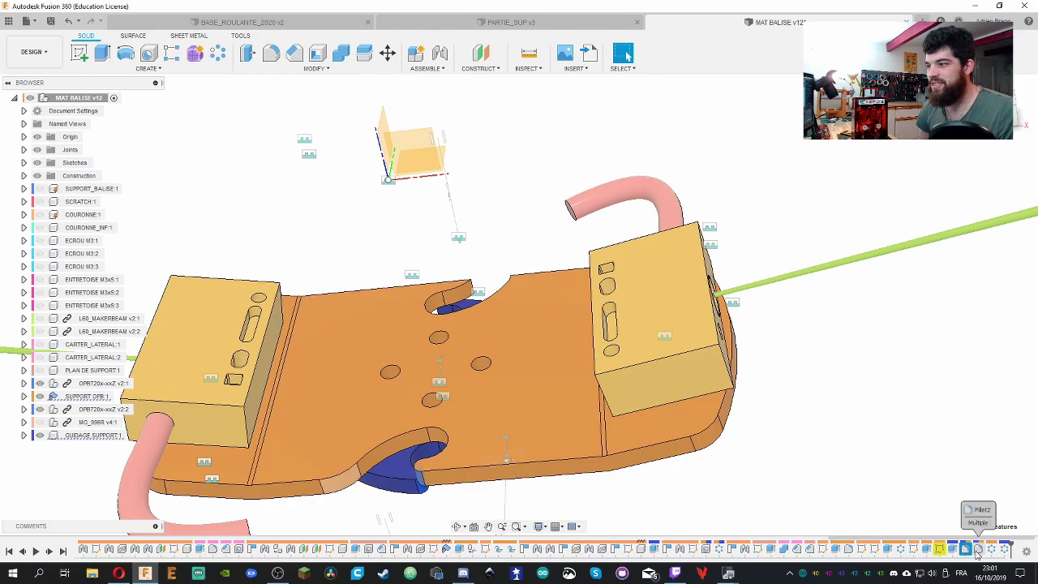
{"action": "left_click", "coordinate": [218, 55]}
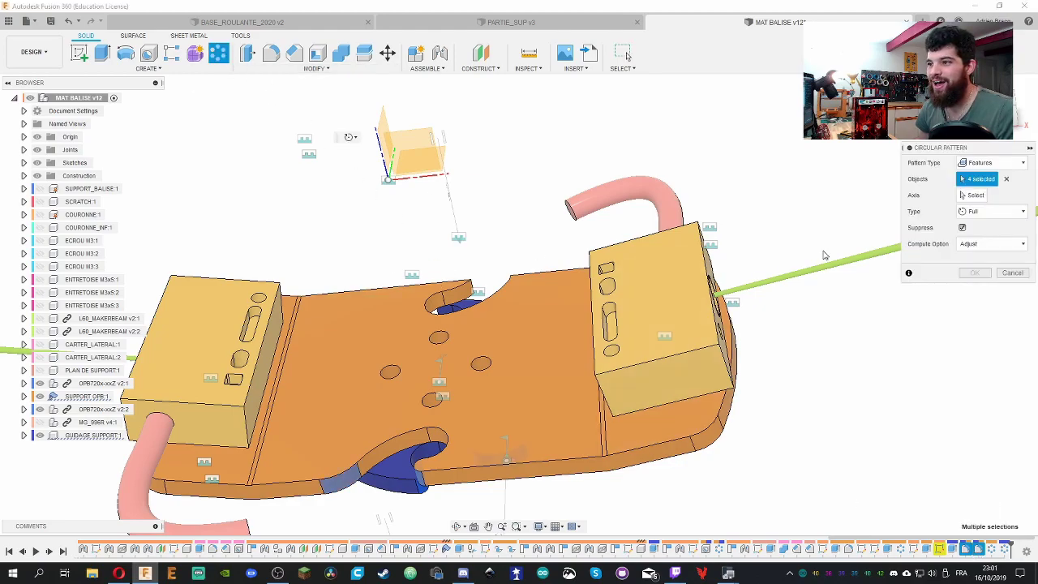
{"action": "left_click", "coordinate": [967, 196]}
{"action": "left_click", "coordinate": [386, 166]}
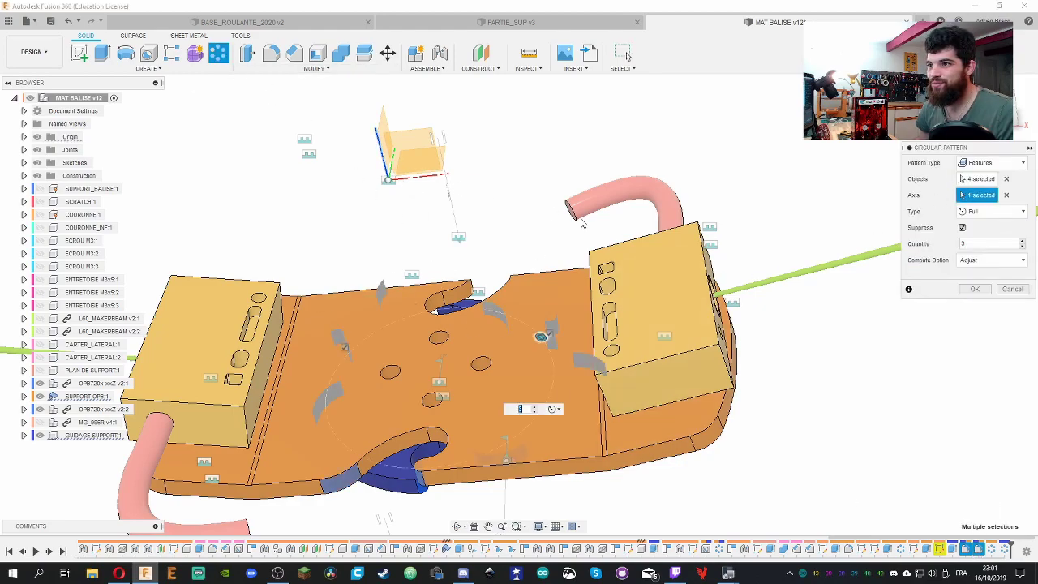
{"action": "left_click", "coordinate": [1023, 247]}
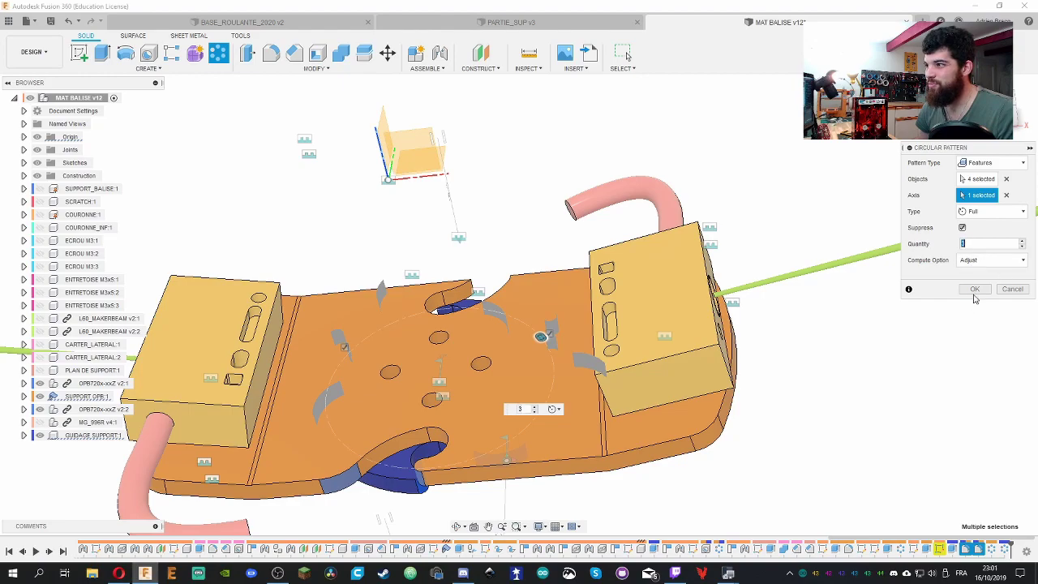
{"action": "left_click", "coordinate": [977, 288]}
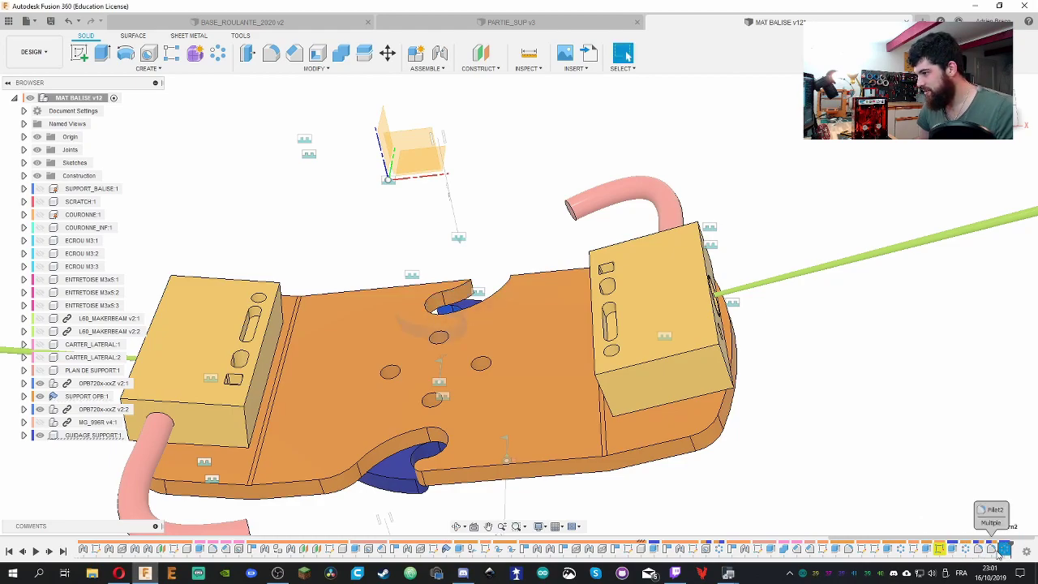
Add two notch edges to the 1.15 mm fillet and confirm it
{"action": "double_click", "coordinate": [991, 550]}
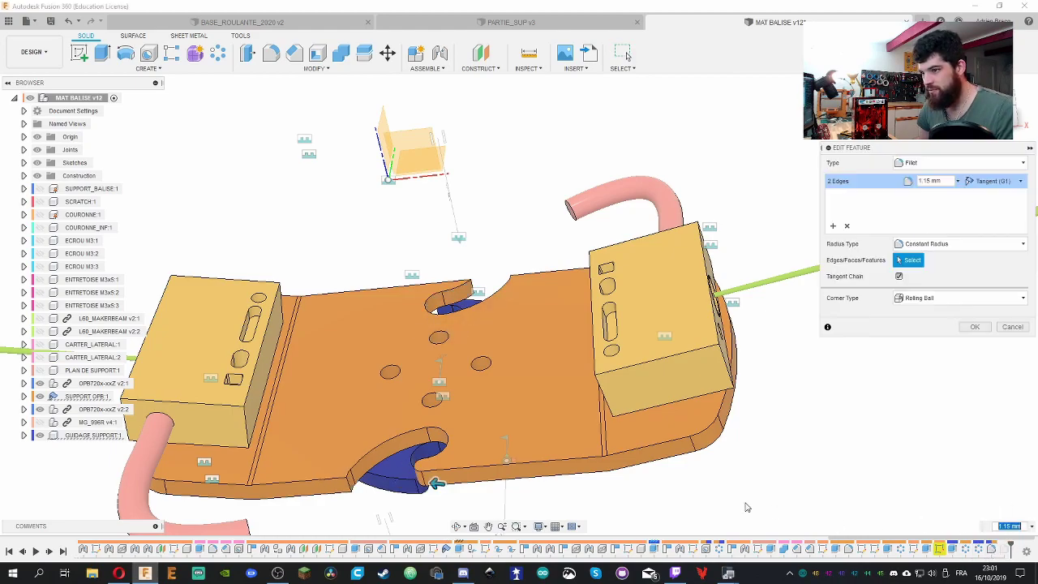
{"action": "middle_click_drag", "start_coordinate": [872, 441], "coordinate": [736, 148], "text": "shift"}
{"action": "middle_click_drag", "start_coordinate": [817, 408], "coordinate": [478, 341], "text": "shift"}
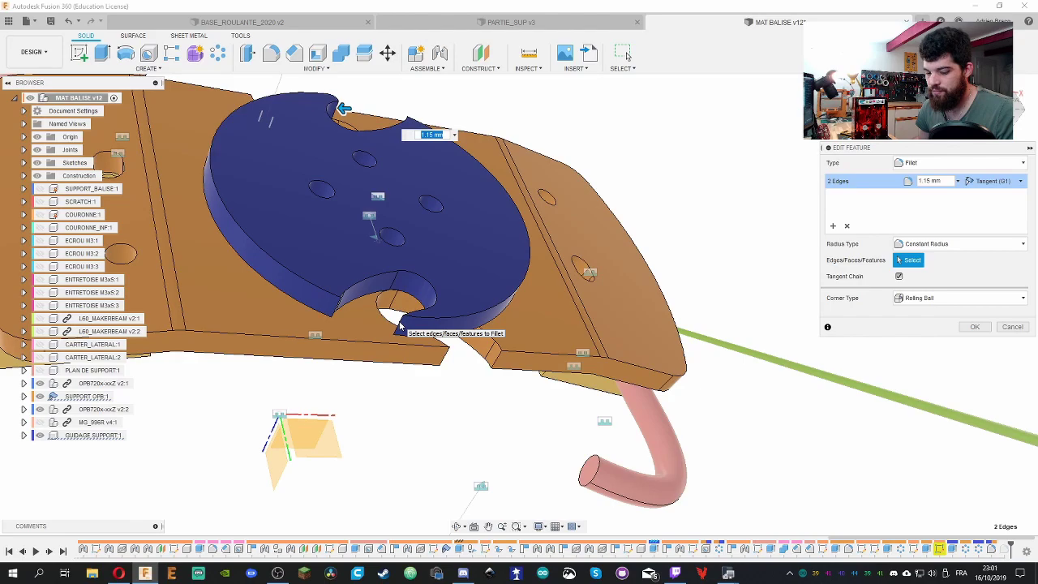
{"action": "key", "text": "super"}
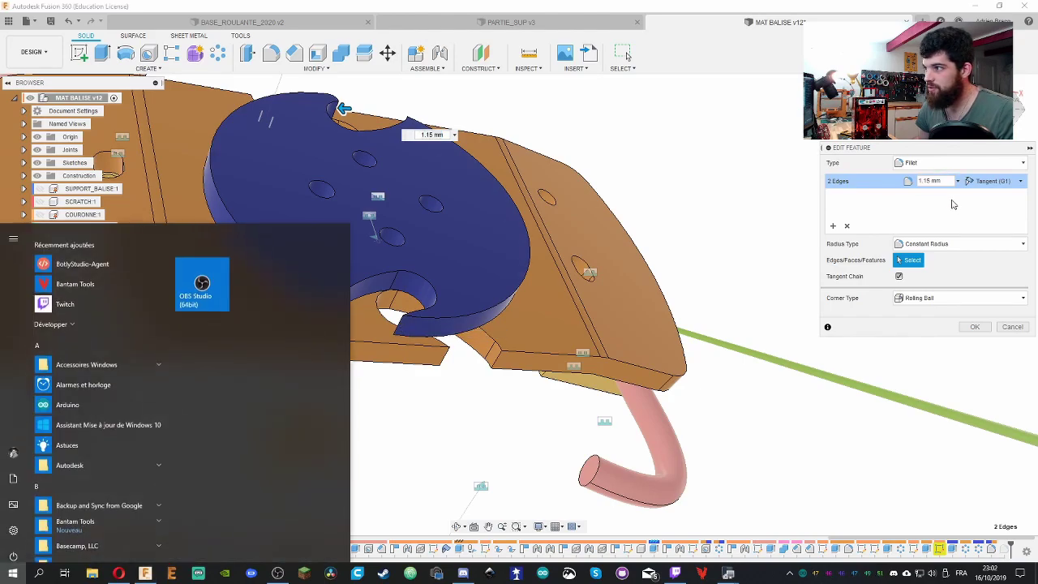
{"action": "key", "text": "super"}
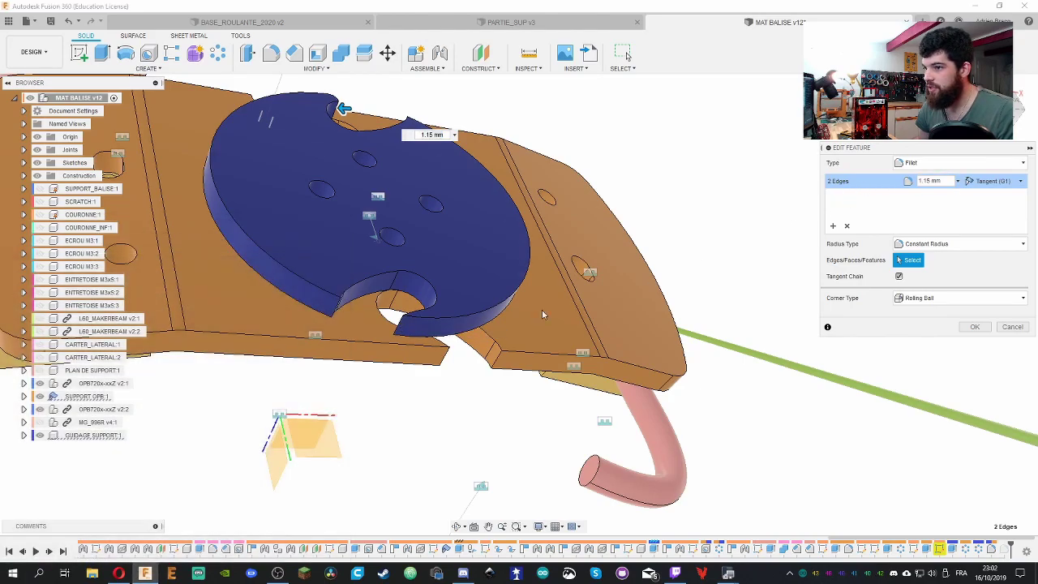
{"action": "left_click", "coordinate": [419, 330]}
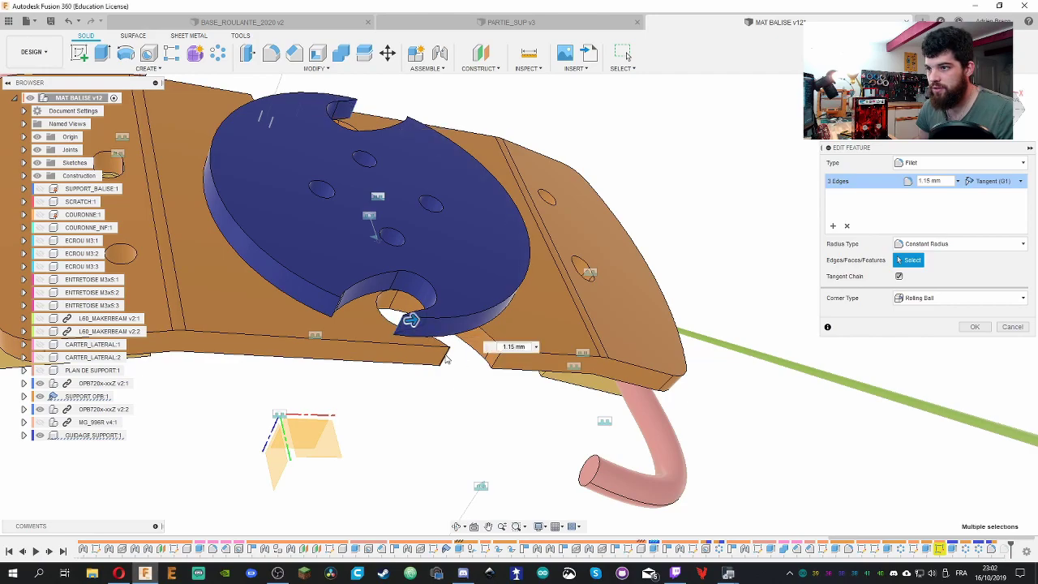
{"action": "left_click", "coordinate": [477, 394]}
{"action": "middle_click_drag", "start_coordinate": [478, 394], "coordinate": [468, 445], "text": "shift"}
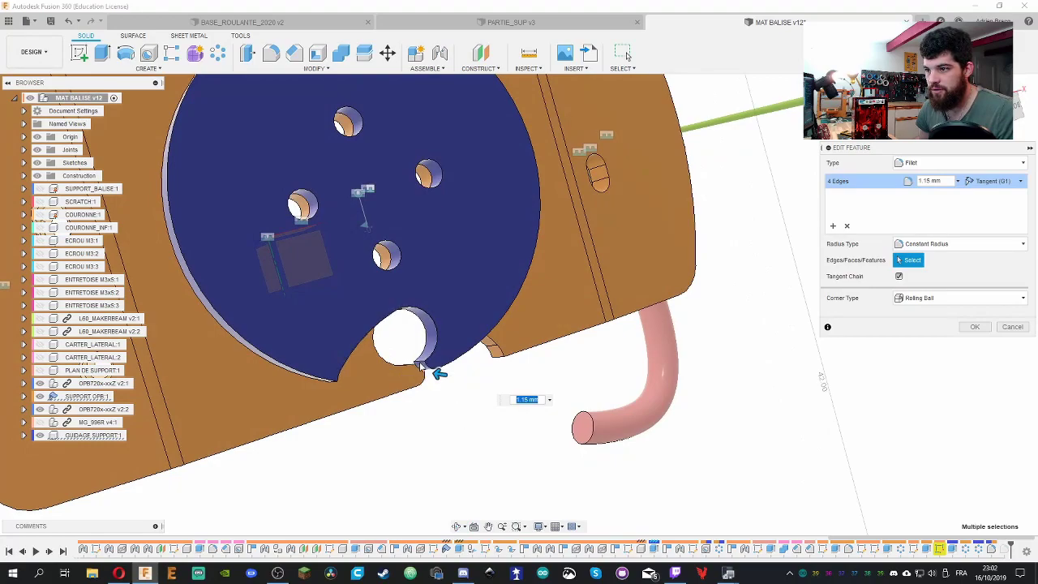
{"action": "middle_click_drag", "start_coordinate": [474, 400], "coordinate": [476, 421], "text": "shift"}
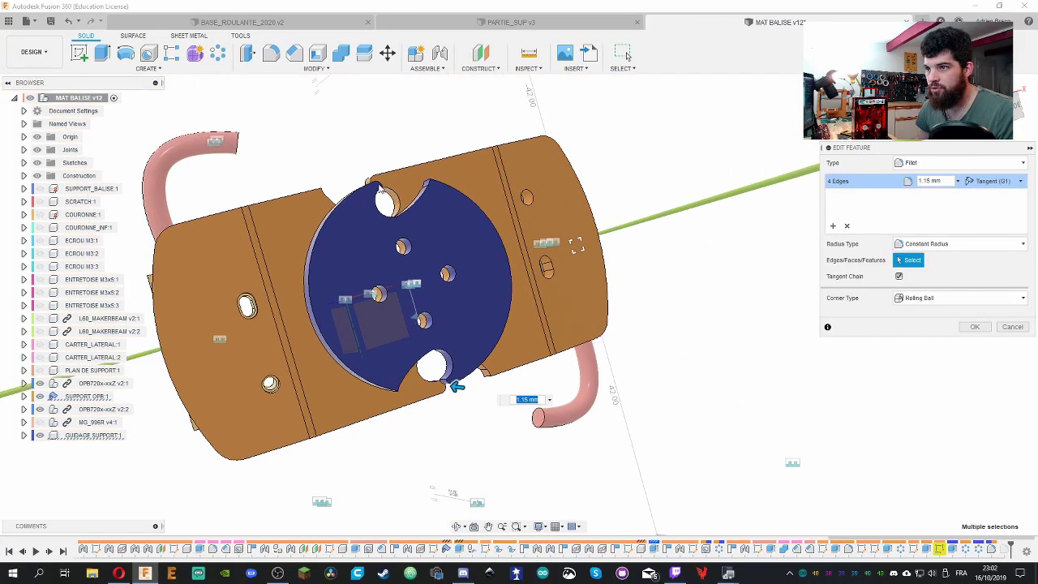
{"action": "scroll", "coordinate": [381, 190], "scroll_direction": "up", "scroll_amount": 3}
{"action": "middle_click_drag", "start_coordinate": [495, 497], "coordinate": [432, 278], "text": "shift"}
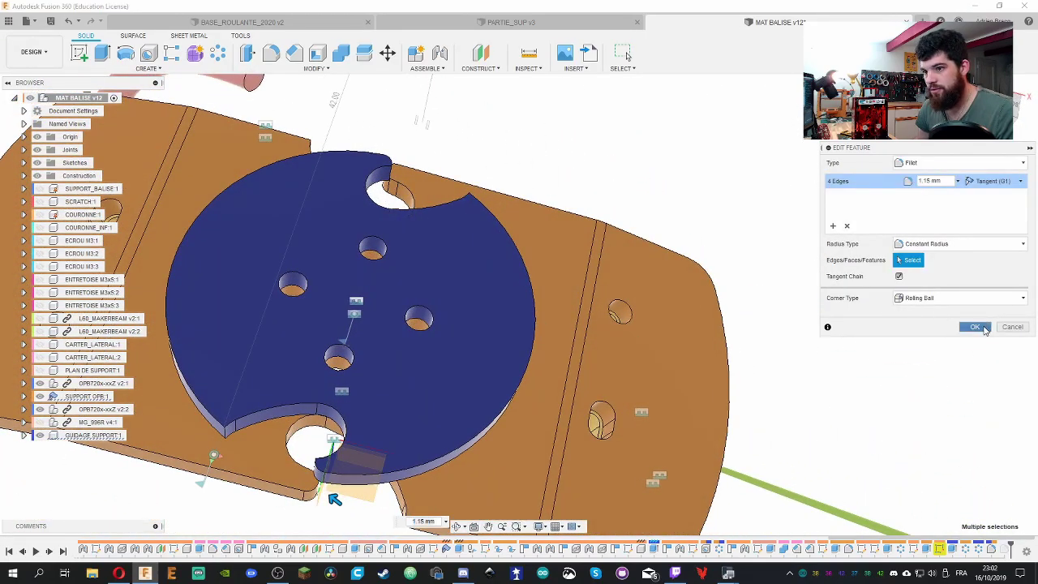
{"action": "left_click", "coordinate": [976, 326]}
Extend the 6.075 mm fillet to four edges by adding two more disk edges
{"action": "double_click", "coordinate": [1003, 550]}
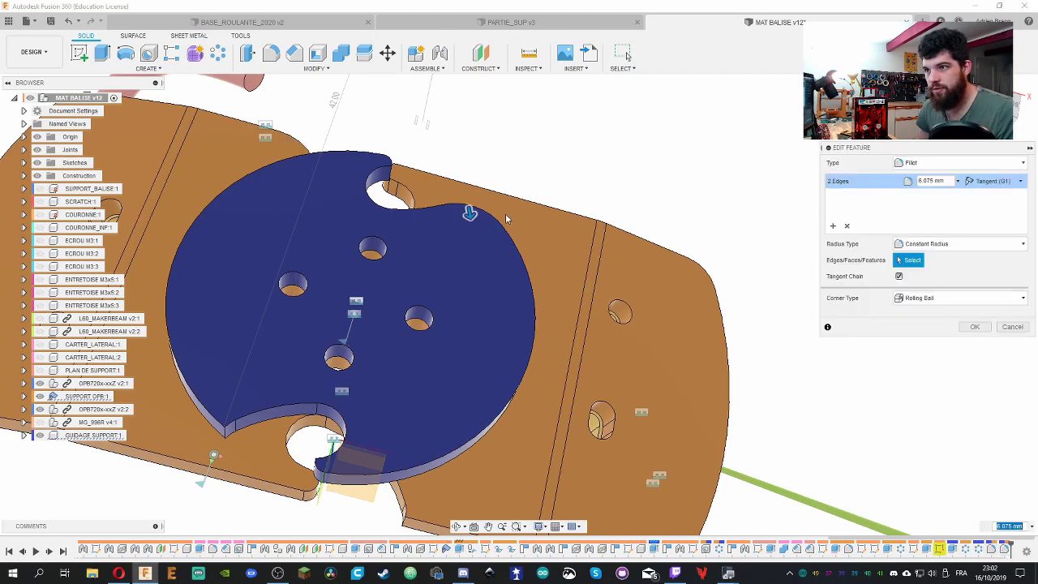
{"action": "left_click", "coordinate": [268, 416]}
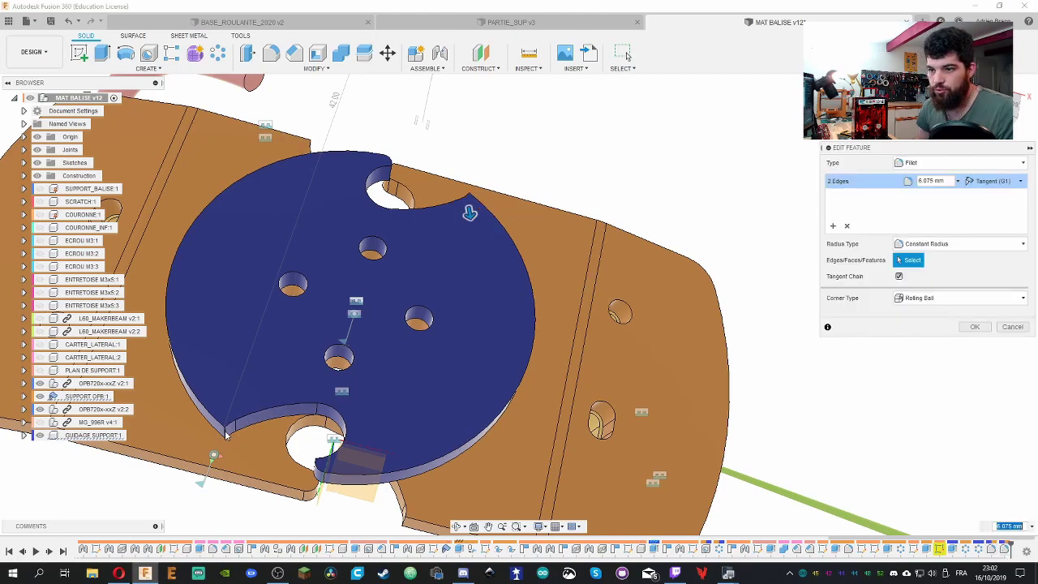
{"action": "left_click", "coordinate": [403, 527]}
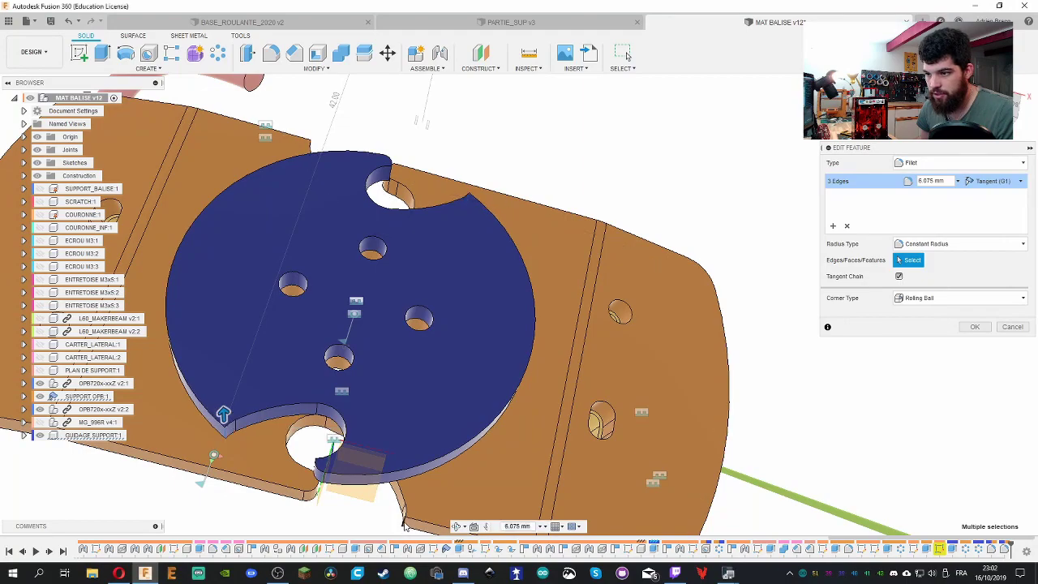
{"action": "left_click", "coordinate": [974, 327]}
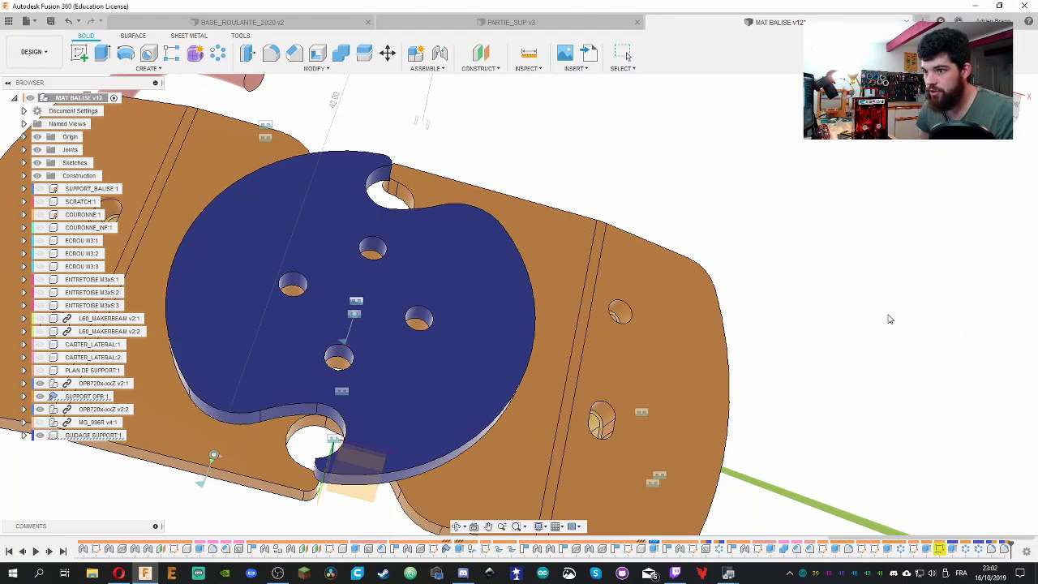
Briefly show the MG_996R servo to check it against the blue disk, then hide it
{"action": "left_click", "coordinate": [470, 331]}
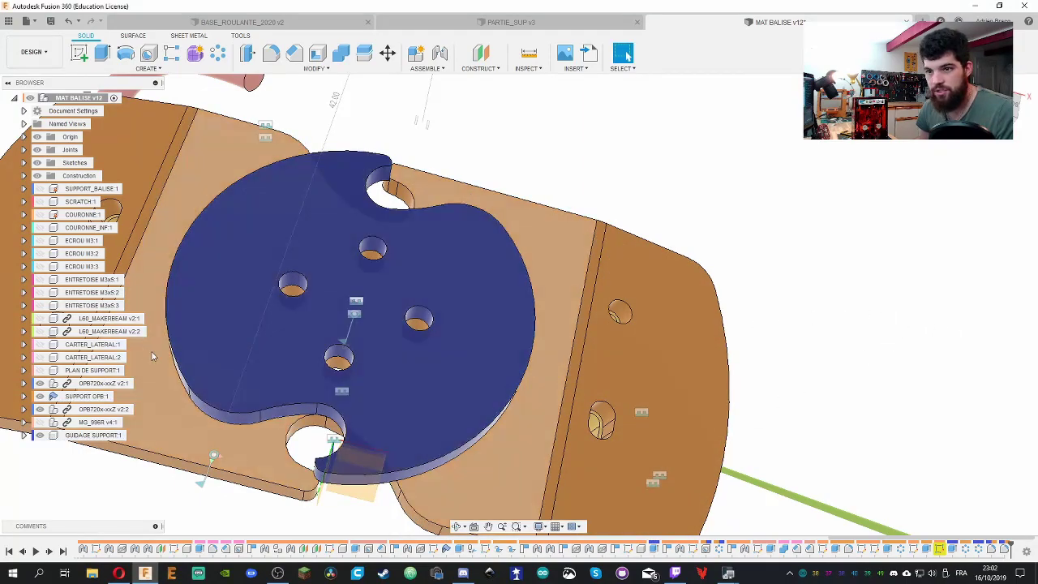
{"action": "left_click", "coordinate": [40, 422]}
{"action": "middle_click_drag", "start_coordinate": [144, 419], "coordinate": [106, 387], "text": "shift"}
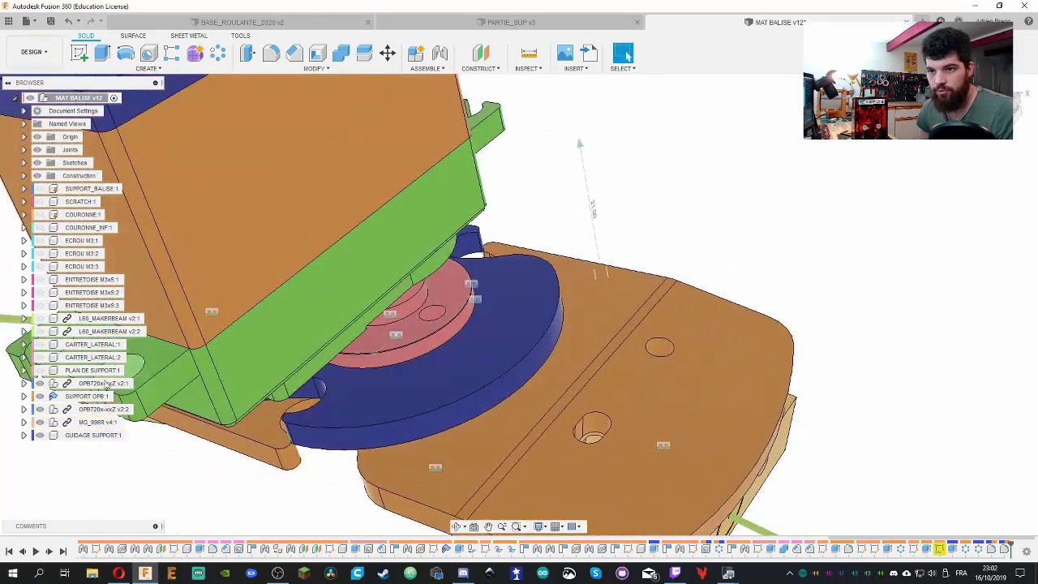
{"action": "left_click", "coordinate": [40, 422]}
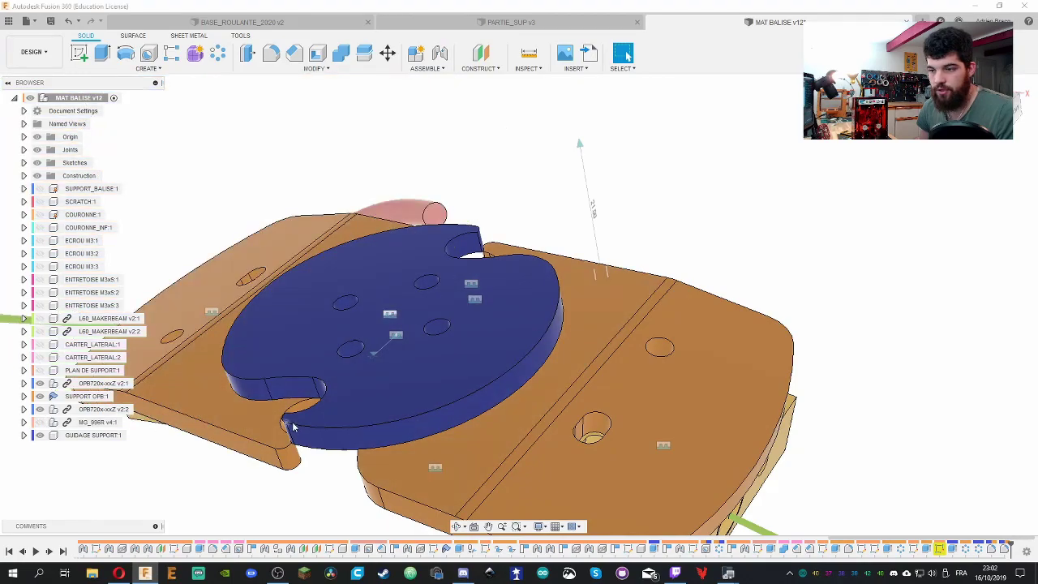
{"action": "middle_click_drag", "start_coordinate": [297, 418], "coordinate": [314, 399]}
{"action": "scroll", "coordinate": [313, 399], "scroll_direction": "up", "scroll_amount": 2}
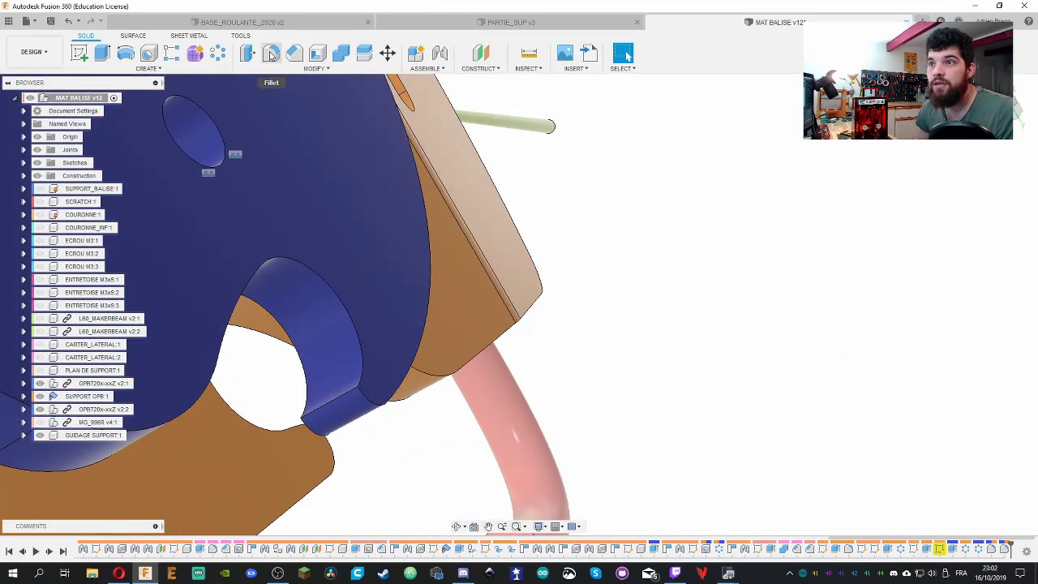
Round two edges of the disk's top notch with a 1.50 mm fillet
{"action": "left_click", "coordinate": [271, 53]}
{"action": "left_click", "coordinate": [339, 393]}
{"action": "middle_click_drag", "start_coordinate": [338, 394], "coordinate": [462, 259], "text": "shift"}
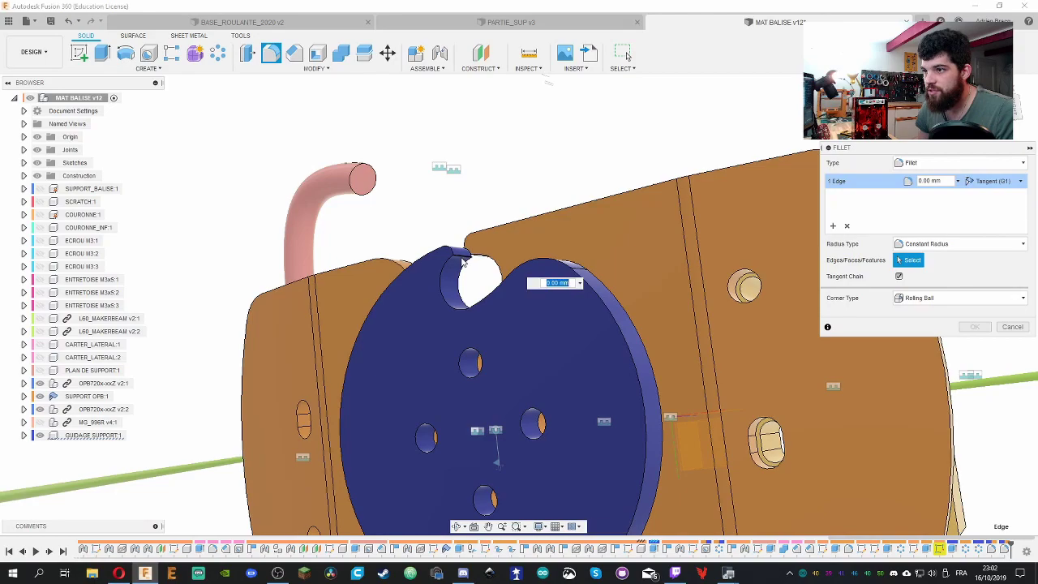
{"action": "type", "text": "0.5"}
{"action": "key", "text": "Return"}
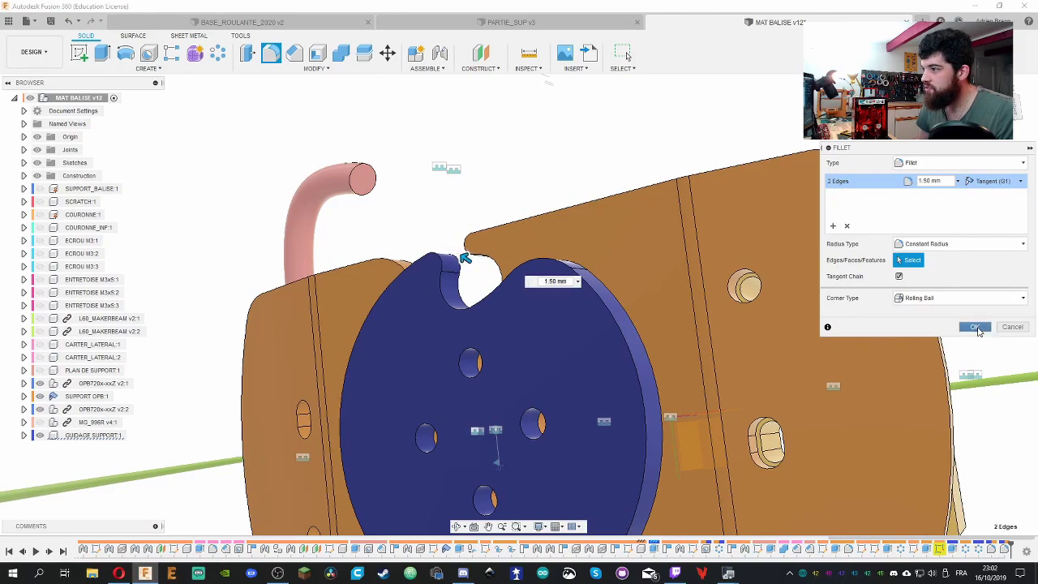
{"action": "left_click", "coordinate": [975, 326]}
{"action": "middle_click_drag", "start_coordinate": [458, 227], "coordinate": [483, 243], "text": "shift"}
{"action": "scroll", "coordinate": [464, 369], "scroll_direction": "down", "scroll_amount": 3}
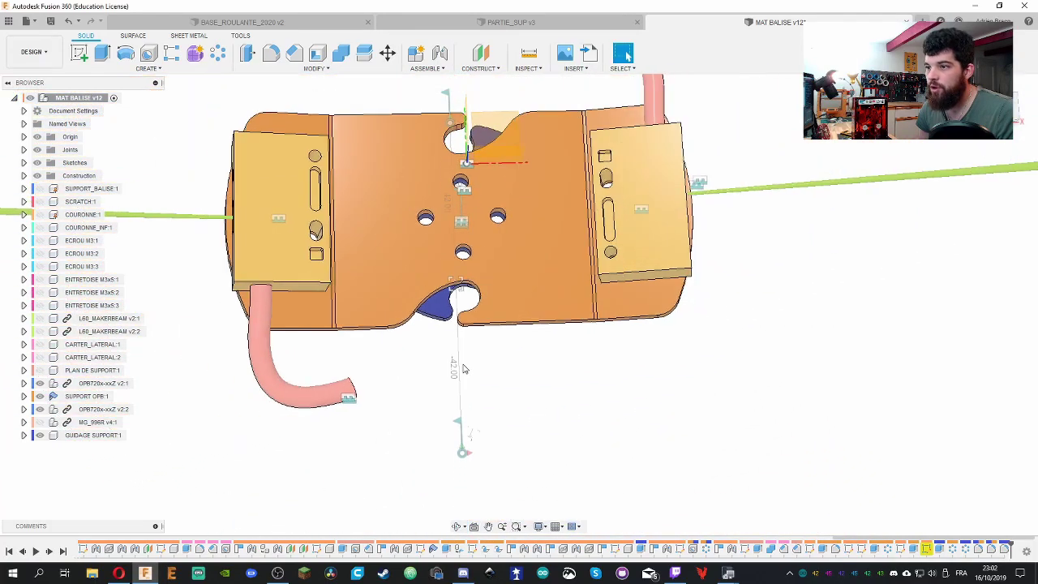
{"action": "middle_click_drag", "start_coordinate": [593, 364], "coordinate": [693, 461], "text": "shift"}
Dimension the notch's horizontal distance, changing it from 8 to 7 mm
{"action": "double_click", "coordinate": [925, 549]}
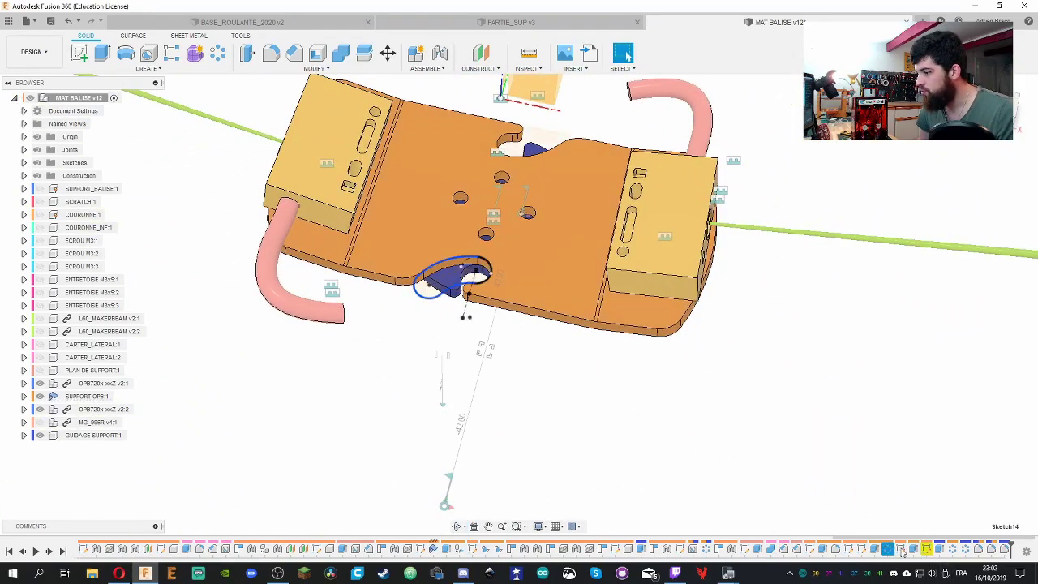
{"action": "scroll", "coordinate": [519, 446], "scroll_direction": "up", "scroll_amount": 5}
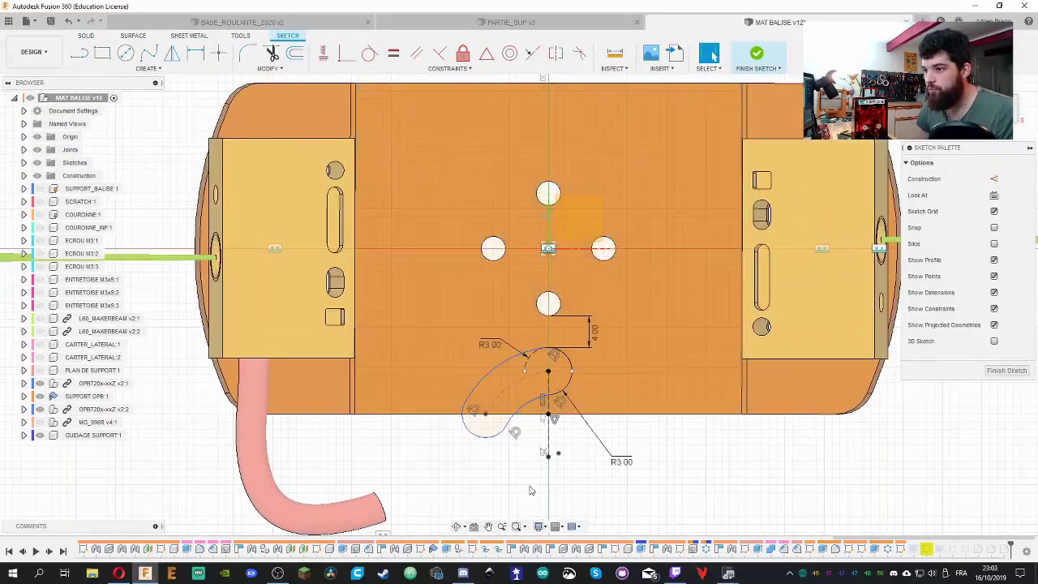
{"action": "key", "text": "r"}
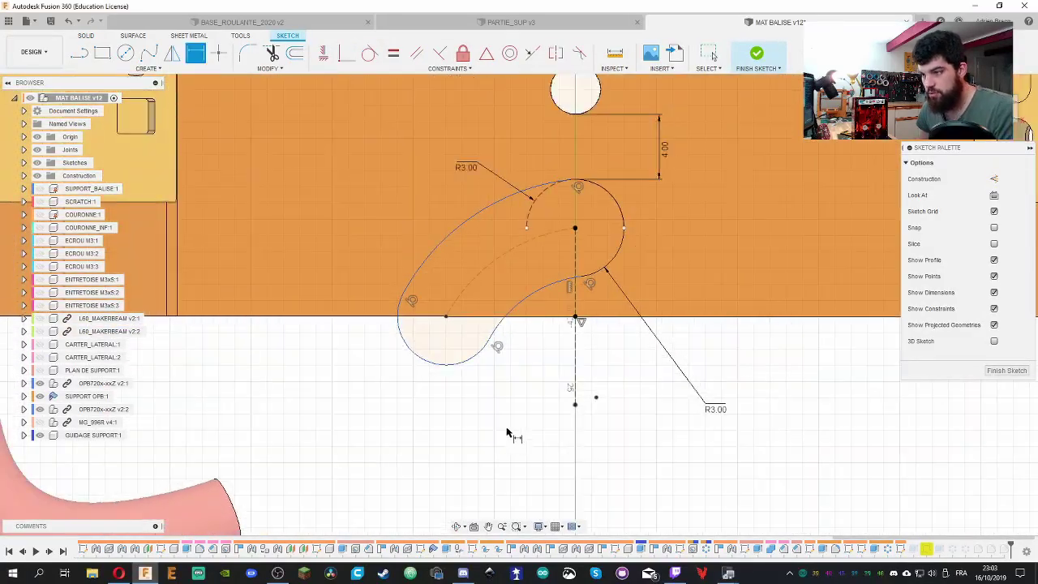
{"action": "left_click", "coordinate": [449, 318]}
{"action": "left_click", "coordinate": [516, 373]}
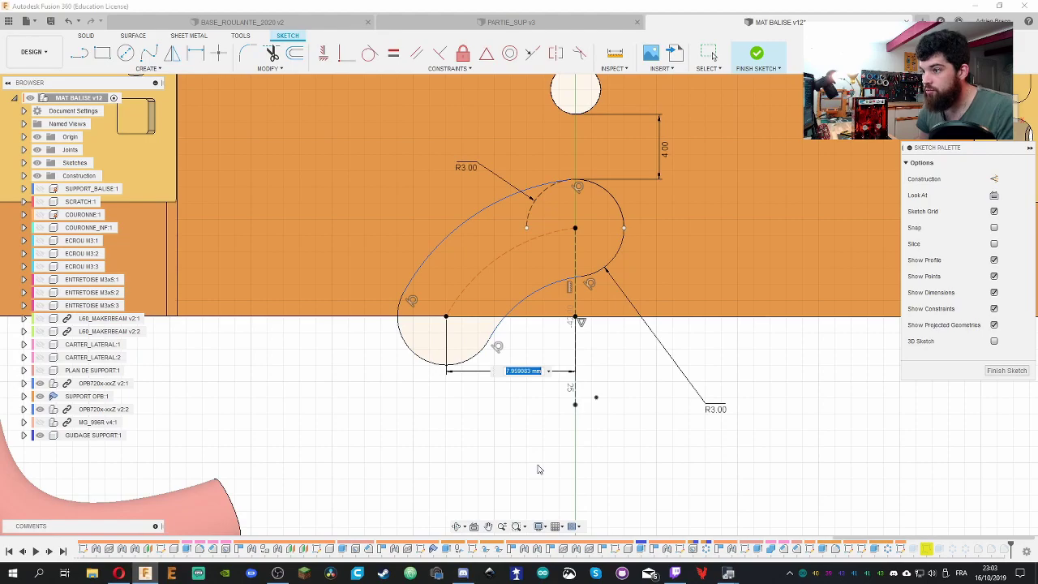
{"action": "type", "text": "8"}
{"action": "key", "text": "Return"}
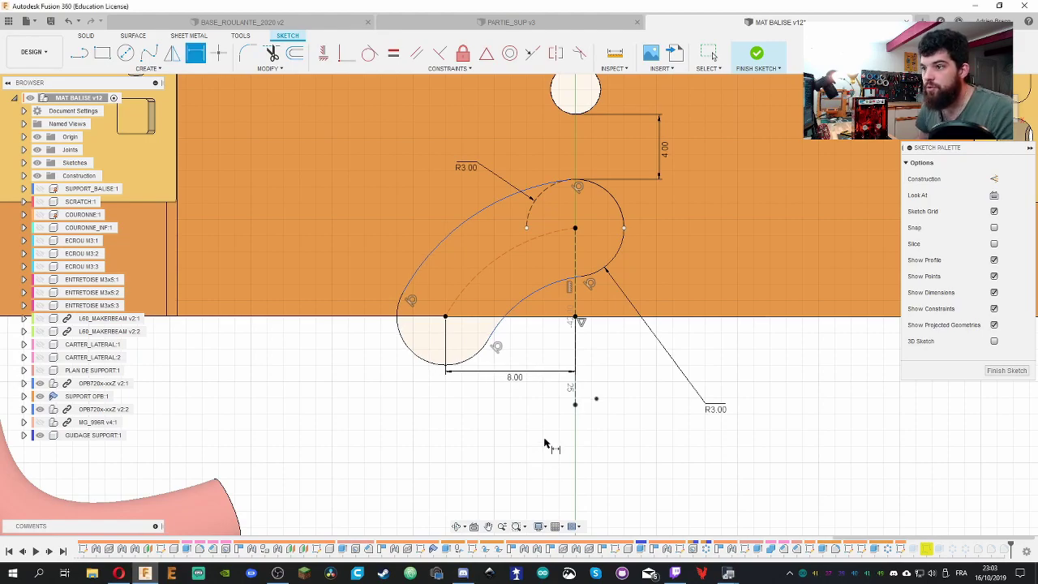
{"action": "double_click", "coordinate": [519, 379]}
{"action": "type", "text": "7"}
{"action": "key", "text": "Return"}
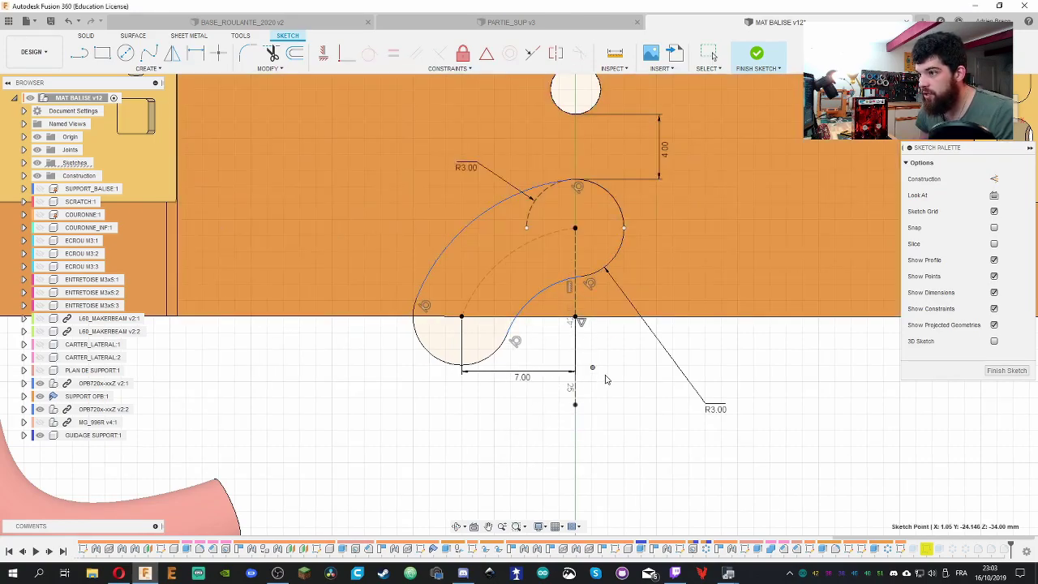
Dimension the slot's inner arc with a 5.5 mm radius
{"action": "key", "text": "d"}
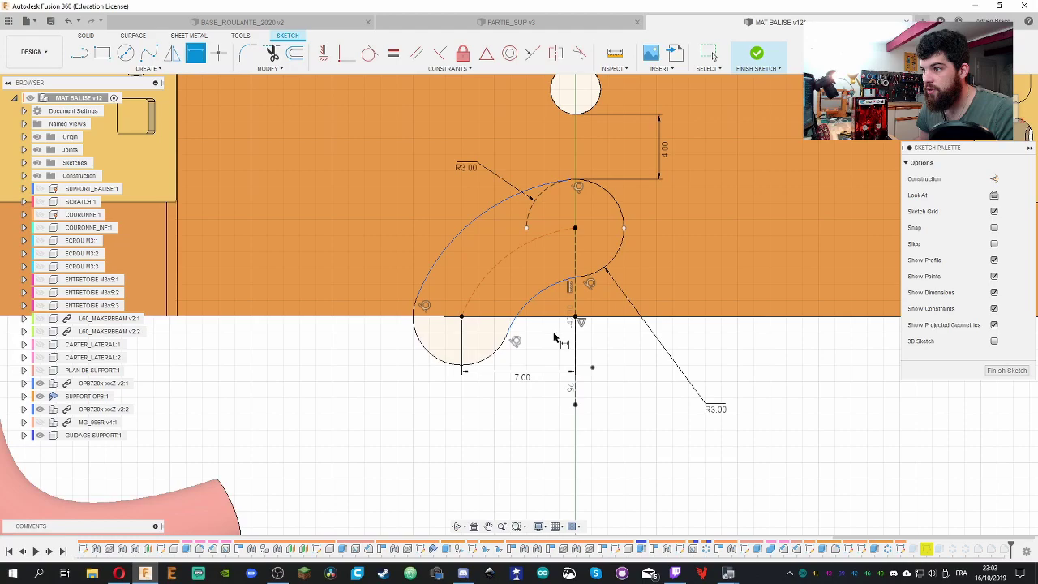
{"action": "left_click", "coordinate": [527, 304]}
{"action": "left_click", "coordinate": [550, 335]}
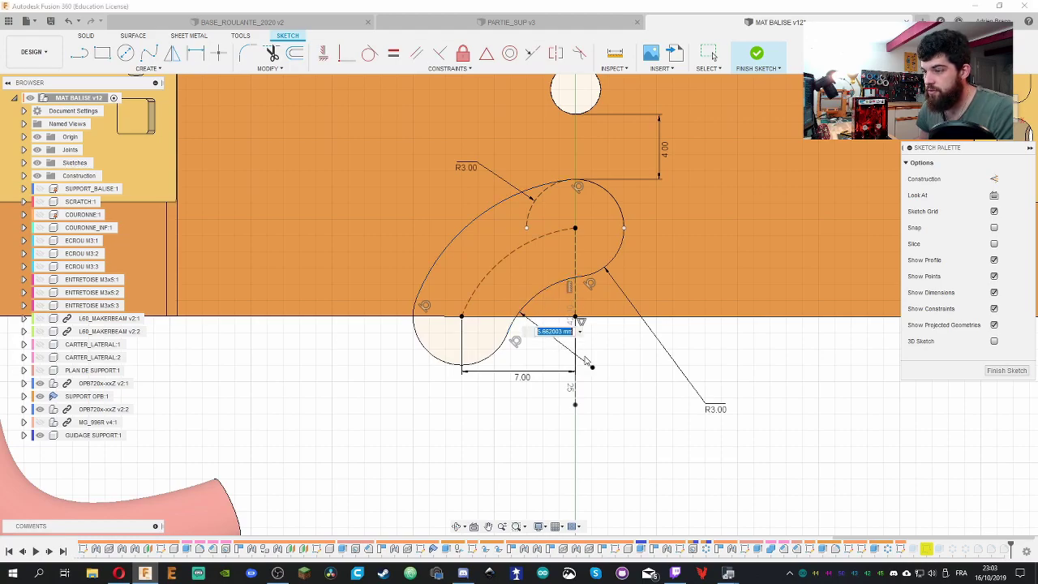
{"action": "type", "text": "5"}
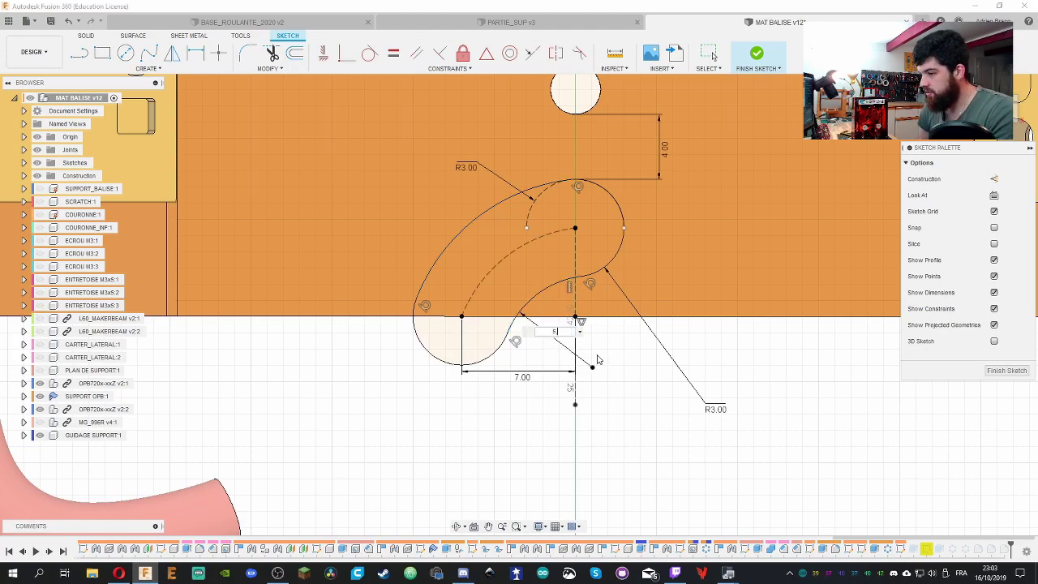
{"action": "type", "text": ".5"}
{"action": "key", "text": "Return"}
{"action": "double_click", "coordinate": [548, 326]}
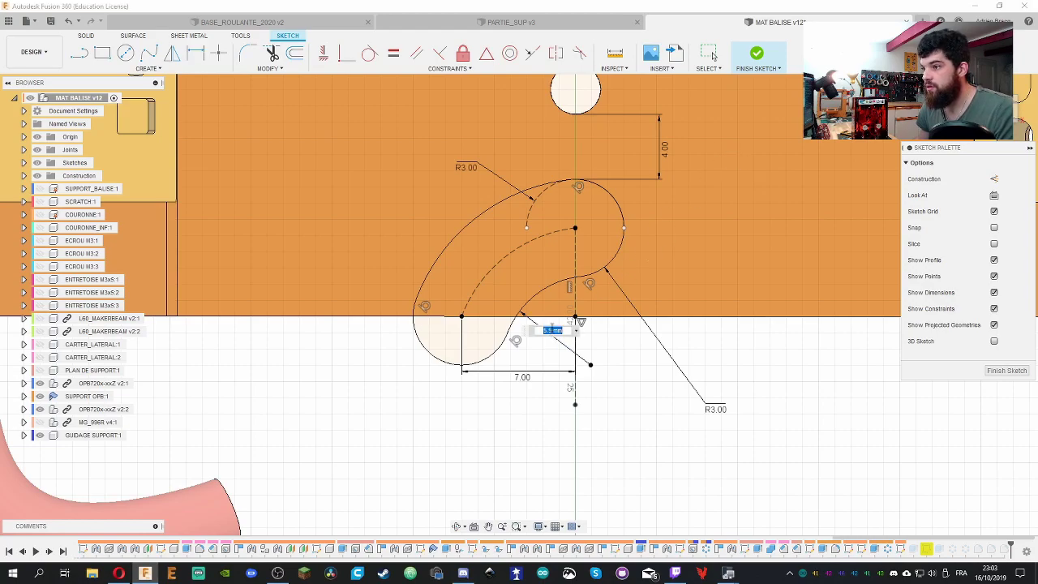
{"action": "key", "text": "Return"}
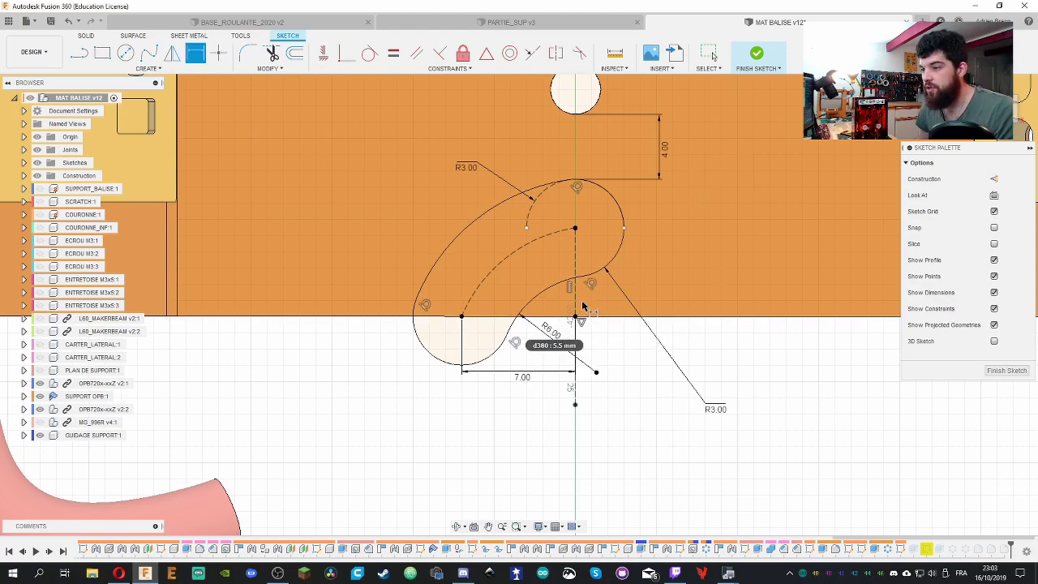
Reopen the notch sketch with SUPPORT OPB hidden and add the 7 mm horizontal offset
{"action": "left_click", "coordinate": [761, 69]}
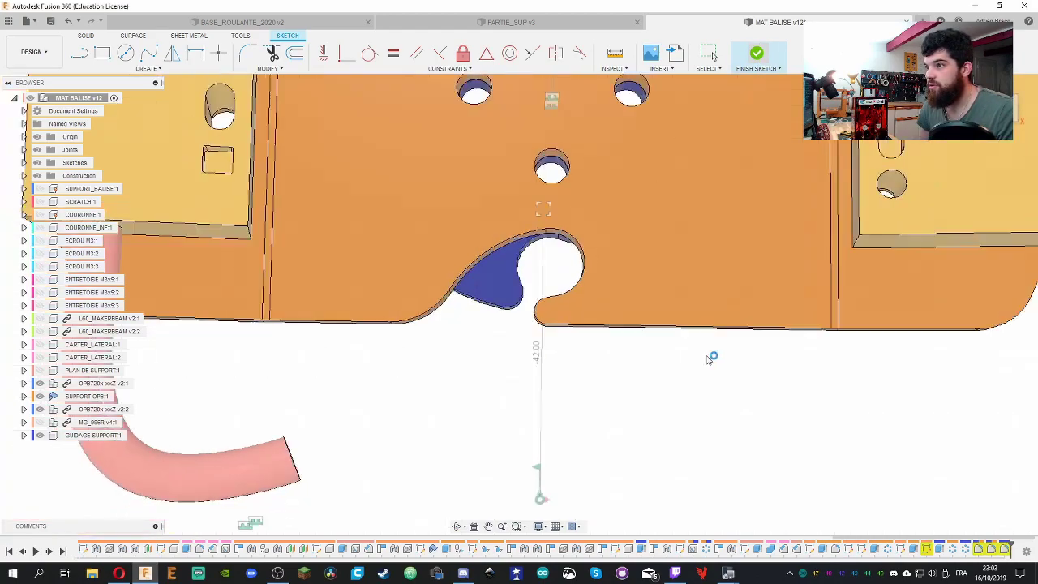
{"action": "double_click", "coordinate": [927, 549]}
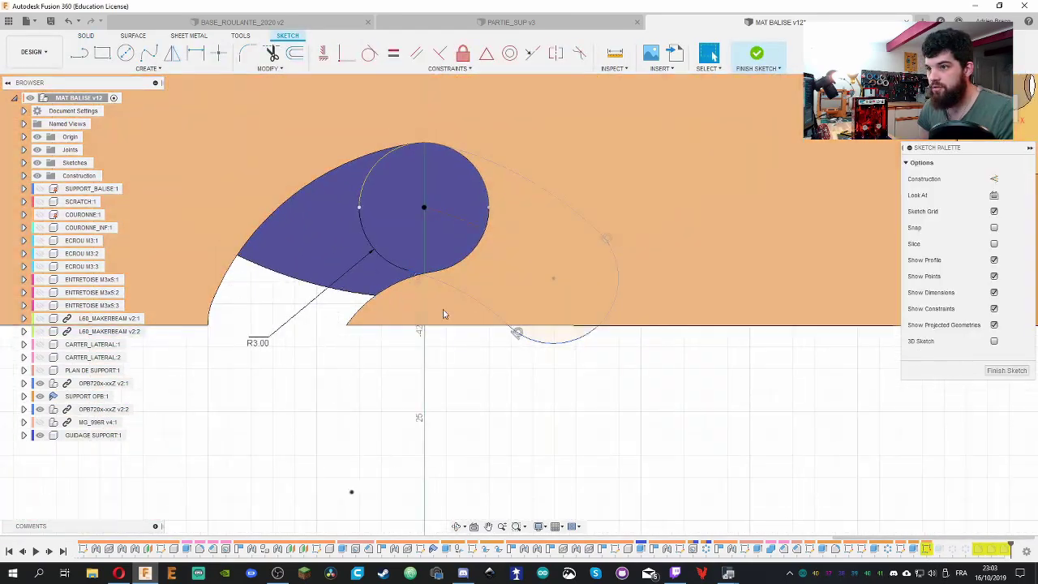
{"action": "left_click", "coordinate": [39, 395]}
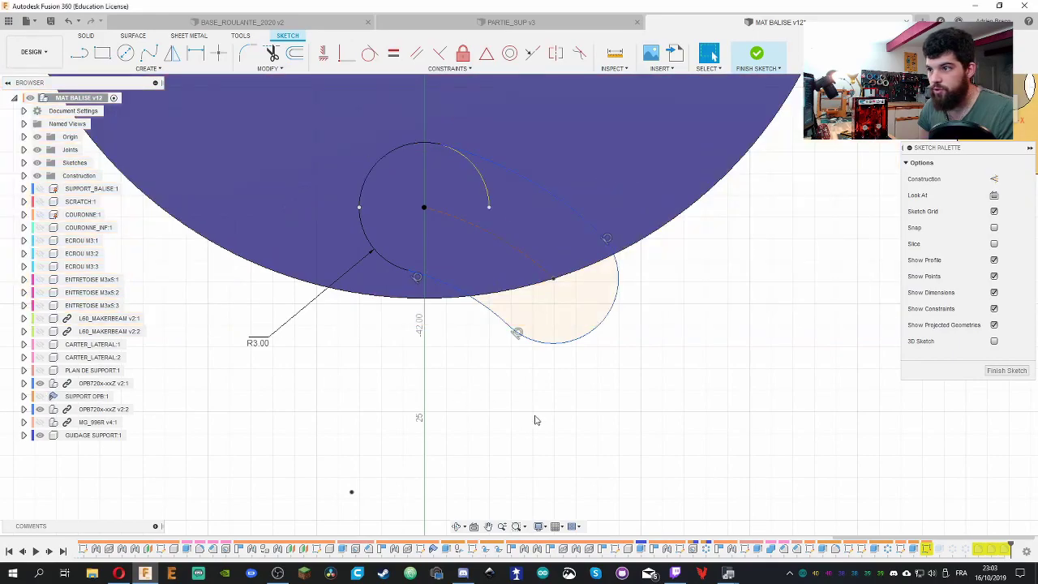
{"action": "key", "text": "d"}
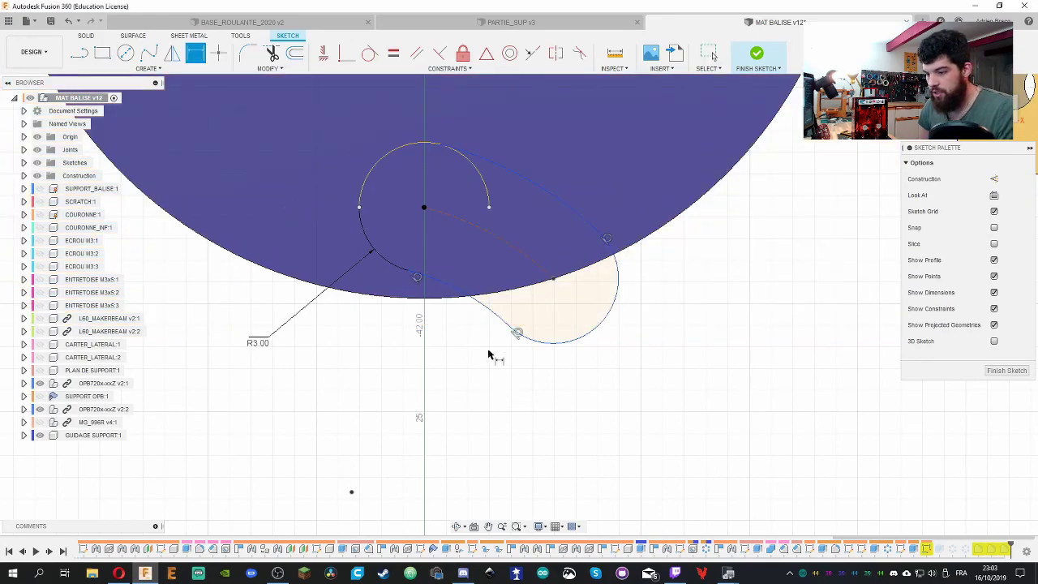
{"action": "left_click", "coordinate": [423, 207]}
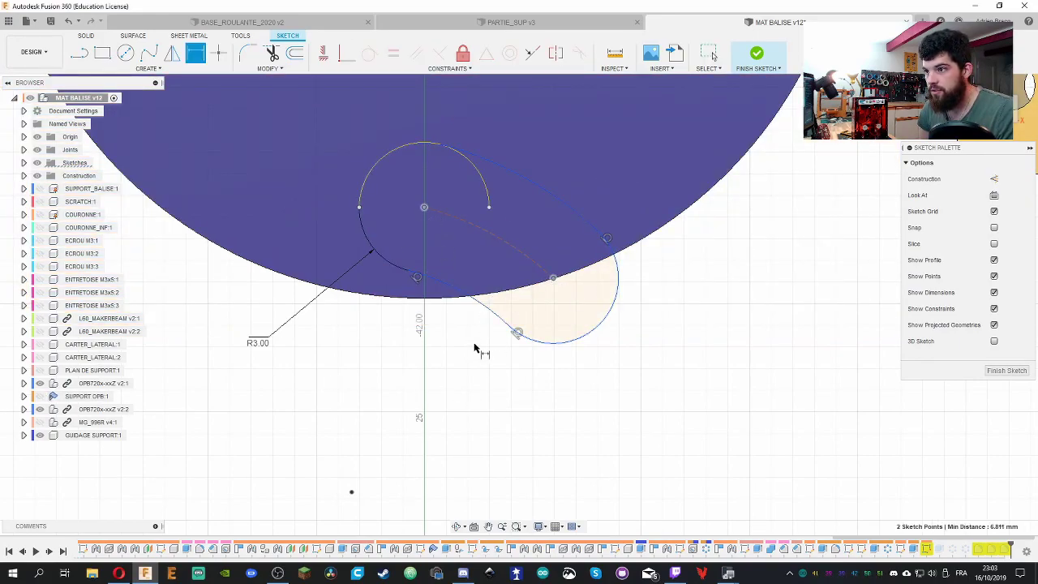
{"action": "left_click", "coordinate": [498, 388]}
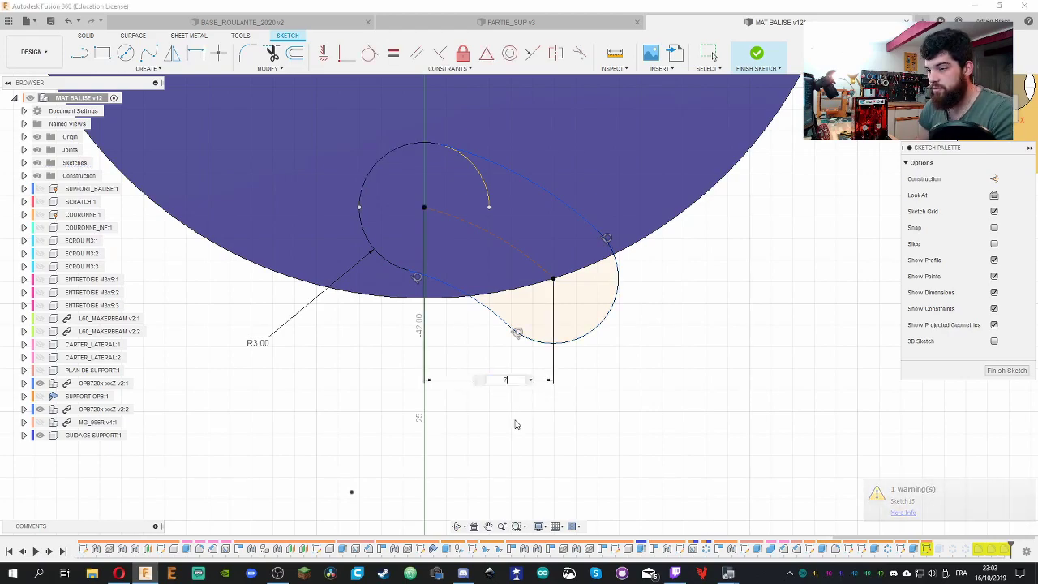
{"action": "key", "text": "Return"}
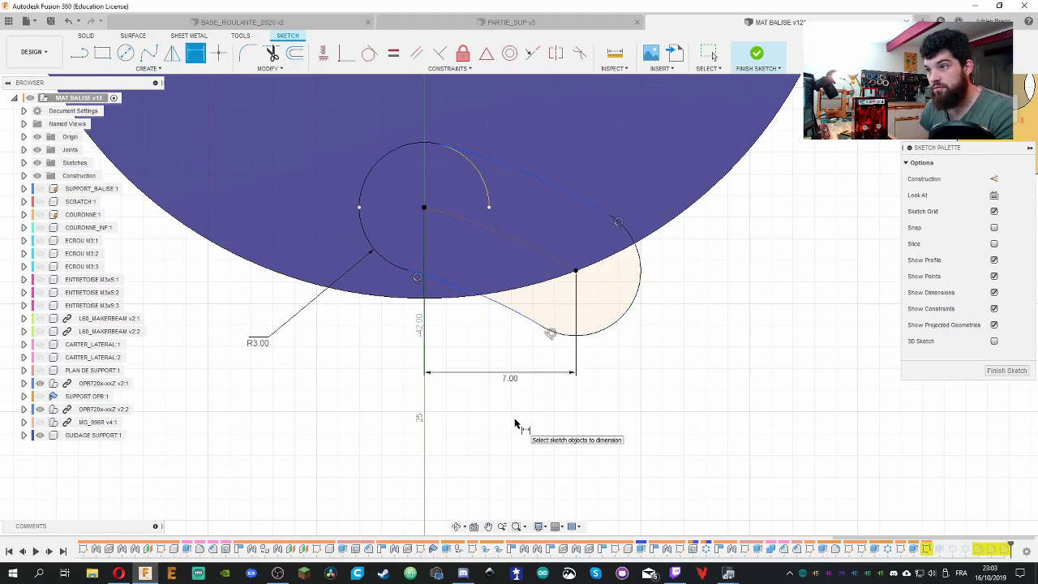
Add a 6 mm aligned dimension to the circle's lower point and finish the sketch
{"action": "scroll", "coordinate": [477, 317], "scroll_direction": "down", "scroll_amount": 5}
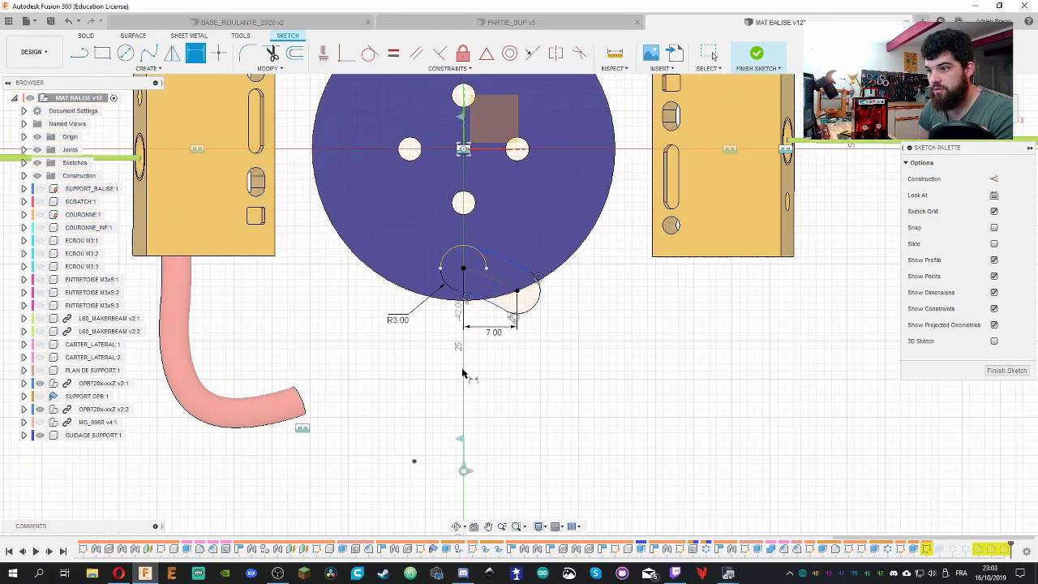
{"action": "left_click", "coordinate": [481, 301]}
{"action": "left_click", "coordinate": [458, 377]}
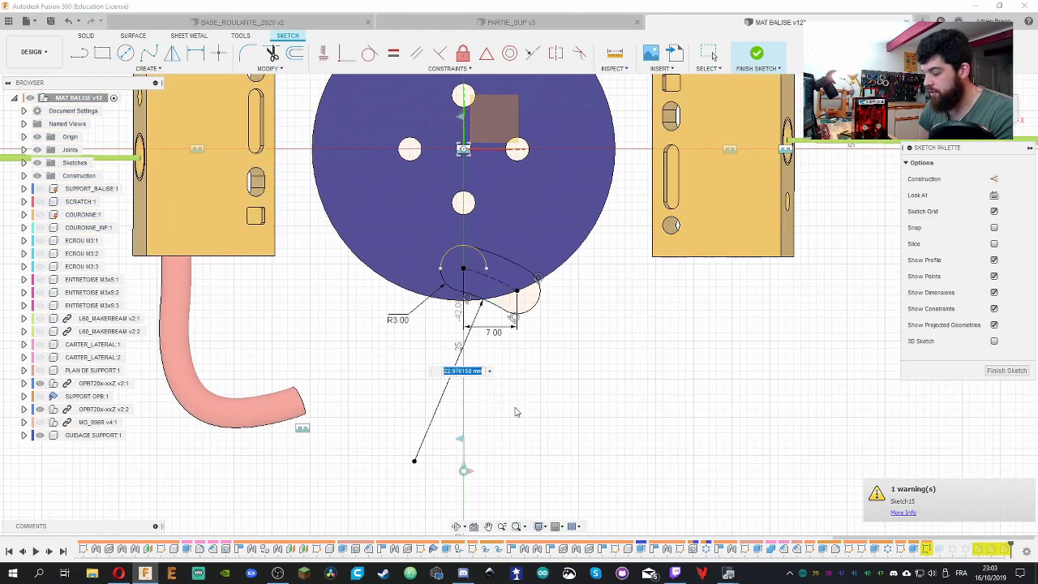
{"action": "type", "text": "6"}
{"action": "key", "text": "Return"}
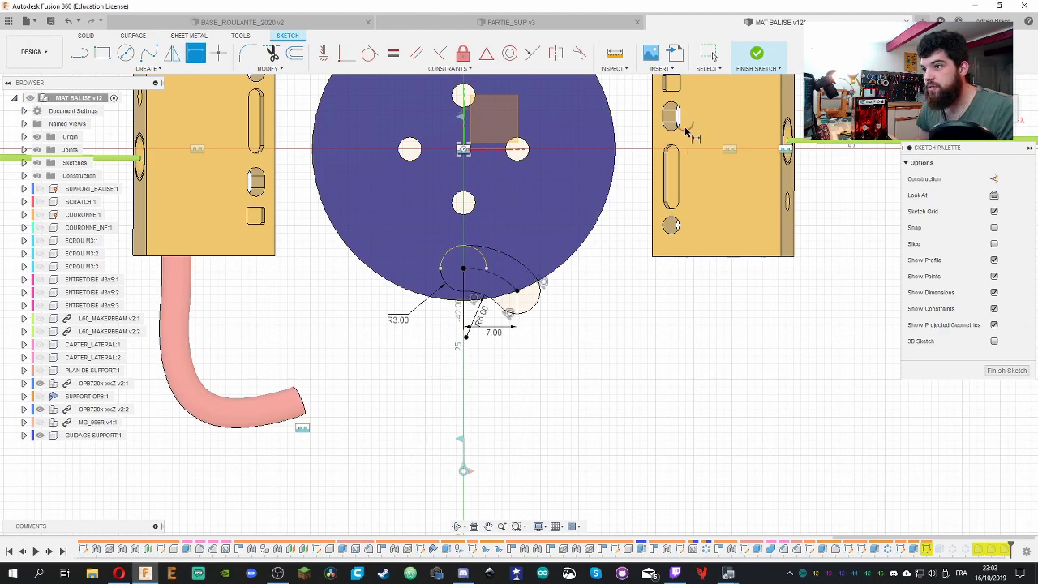
{"action": "left_click", "coordinate": [756, 53]}
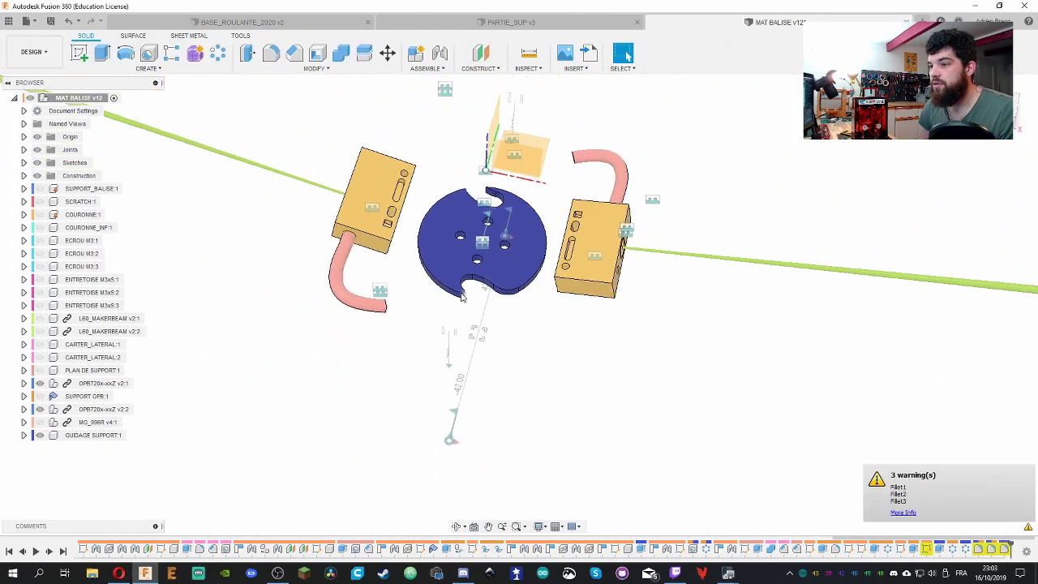
Show SUPPORT OPB again and set the notch fillet radius to 1.00 mm
{"action": "scroll", "coordinate": [462, 298], "scroll_direction": "up", "scroll_amount": 5}
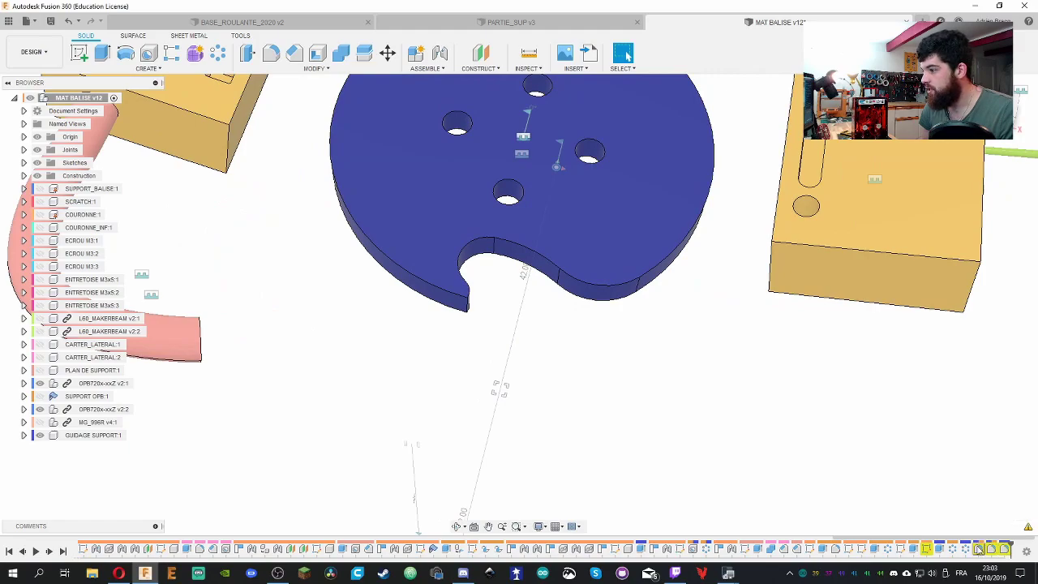
{"action": "double_click", "coordinate": [979, 549]}
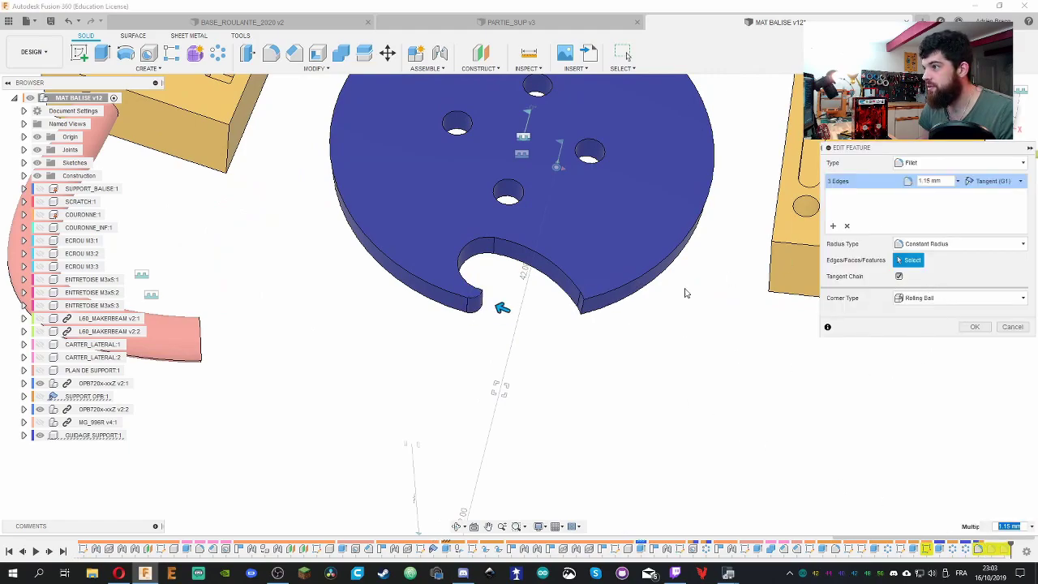
{"action": "middle_click_drag", "start_coordinate": [686, 292], "coordinate": [560, 173], "text": "shift"}
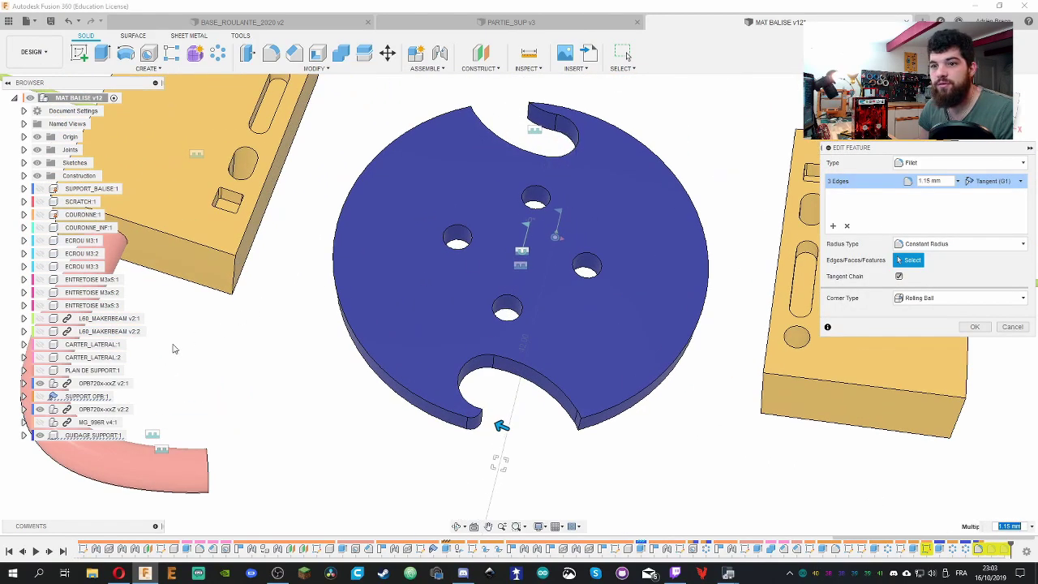
{"action": "left_click", "coordinate": [39, 395]}
{"action": "middle_click_drag", "start_coordinate": [427, 466], "coordinate": [491, 466], "text": "shift"}
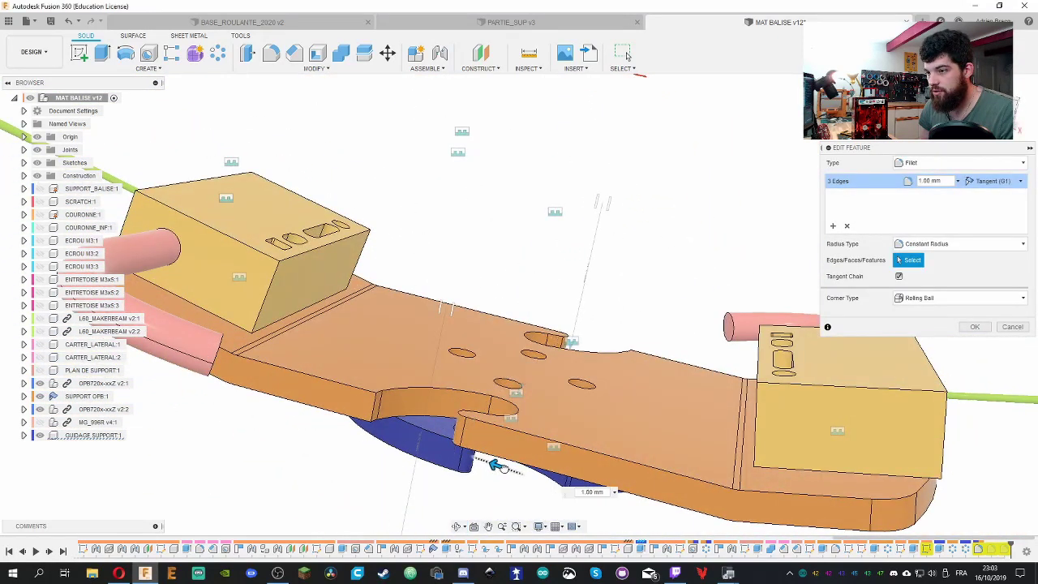
{"action": "left_click_drag", "start_coordinate": [496, 466], "coordinate": [487, 462]}
{"action": "middle_click_drag", "start_coordinate": [486, 462], "coordinate": [410, 327], "text": "shift"}
{"action": "left_click_drag", "start_coordinate": [464, 251], "coordinate": [460, 243]}
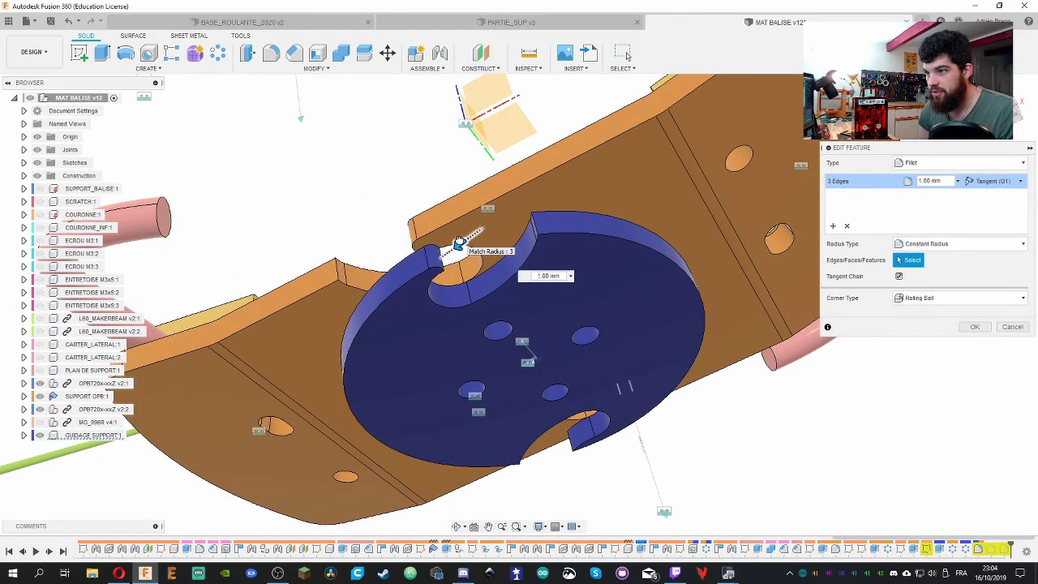
{"action": "left_click", "coordinate": [973, 326]}
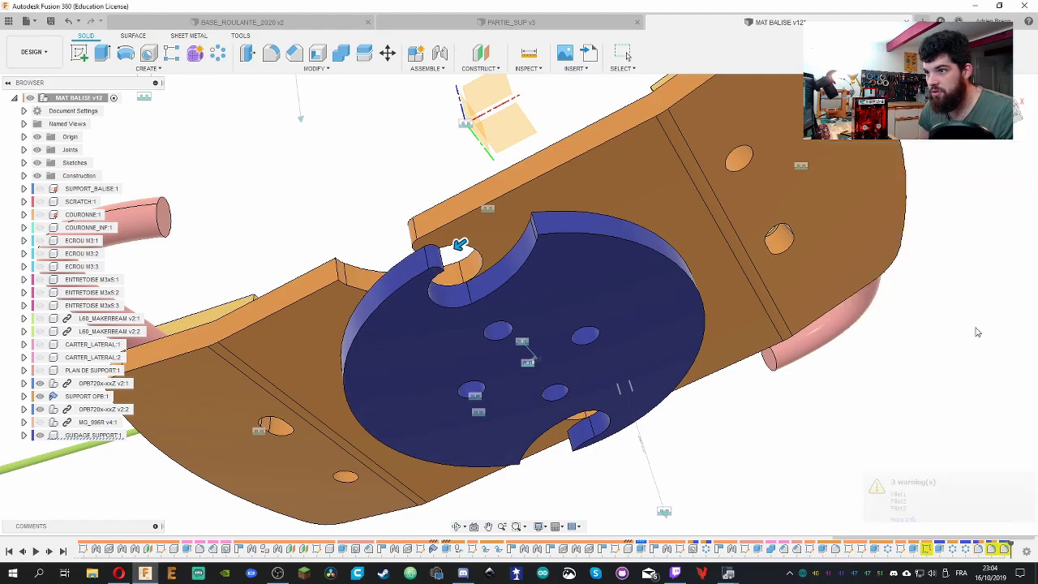
Re-pick the blue plate edge for the single-edge 1.50 mm fillet
{"action": "double_click", "coordinate": [991, 549]}
{"action": "left_click", "coordinate": [974, 327]}
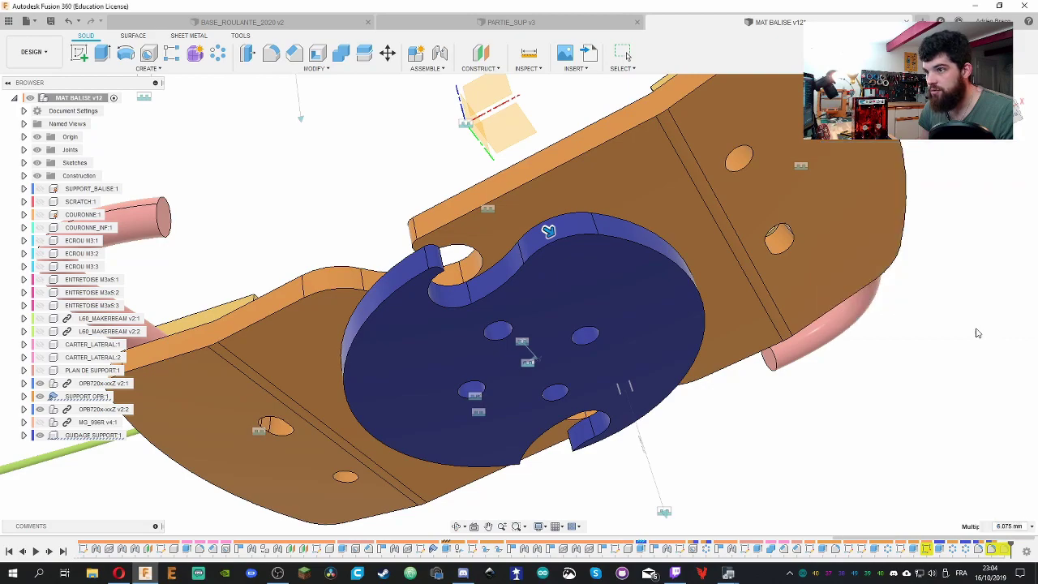
{"action": "double_click", "coordinate": [1005, 549]}
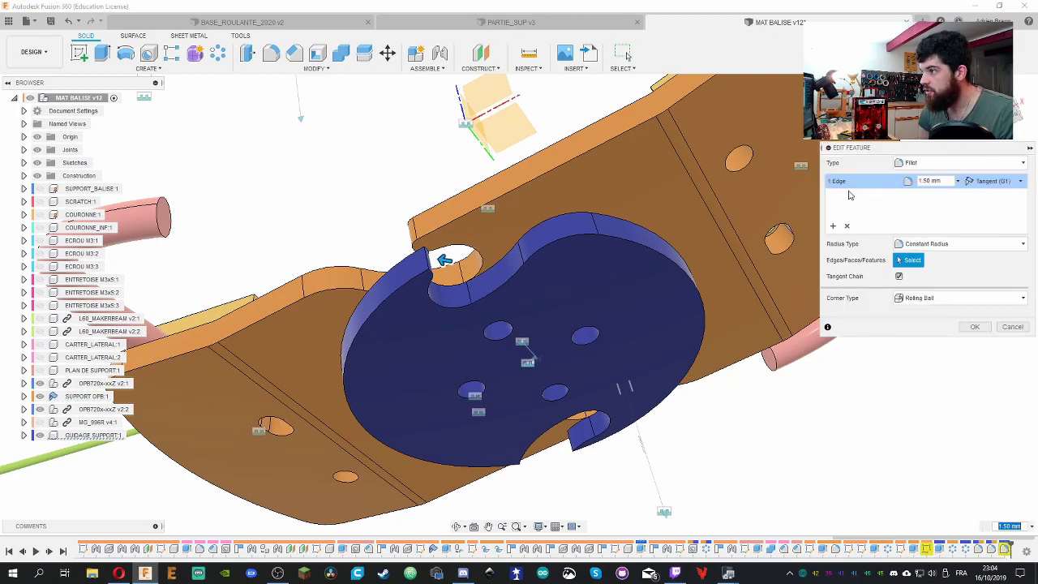
{"action": "left_click", "coordinate": [847, 227]}
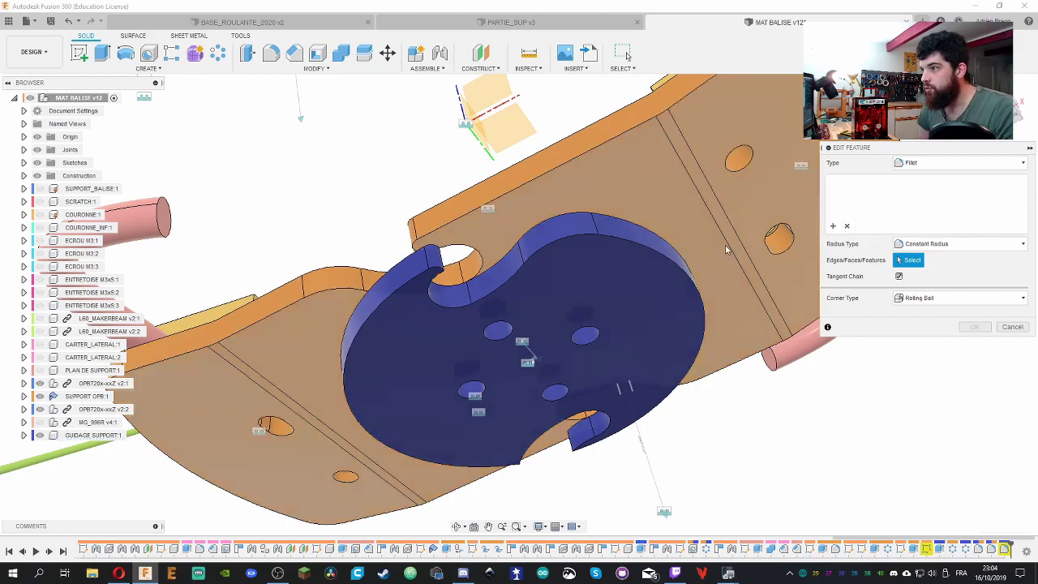
{"action": "middle_click_drag", "start_coordinate": [430, 260], "coordinate": [782, 368], "text": "shift"}
{"action": "left_click", "coordinate": [391, 253]}
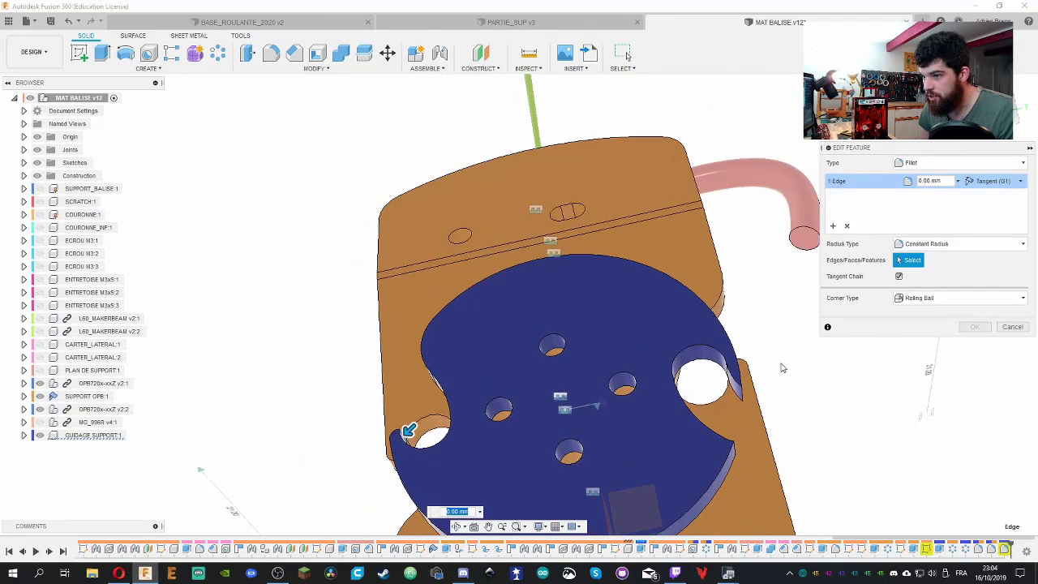
Discard the 1.50 mm fillet edit and add a fourth notch edge to the three-edge fillet
{"action": "left_click", "coordinate": [1012, 327]}
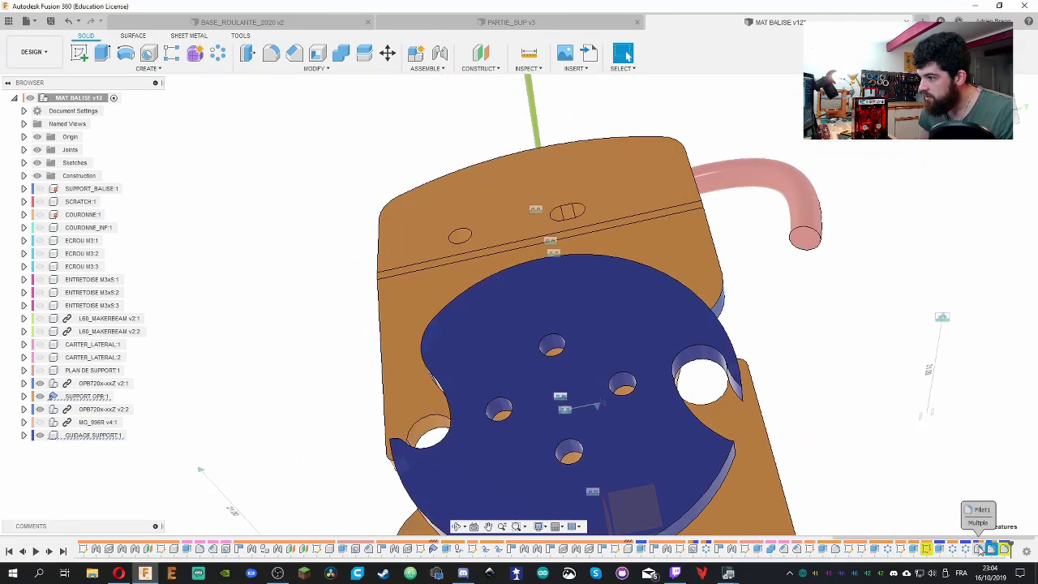
{"action": "double_click", "coordinate": [979, 551]}
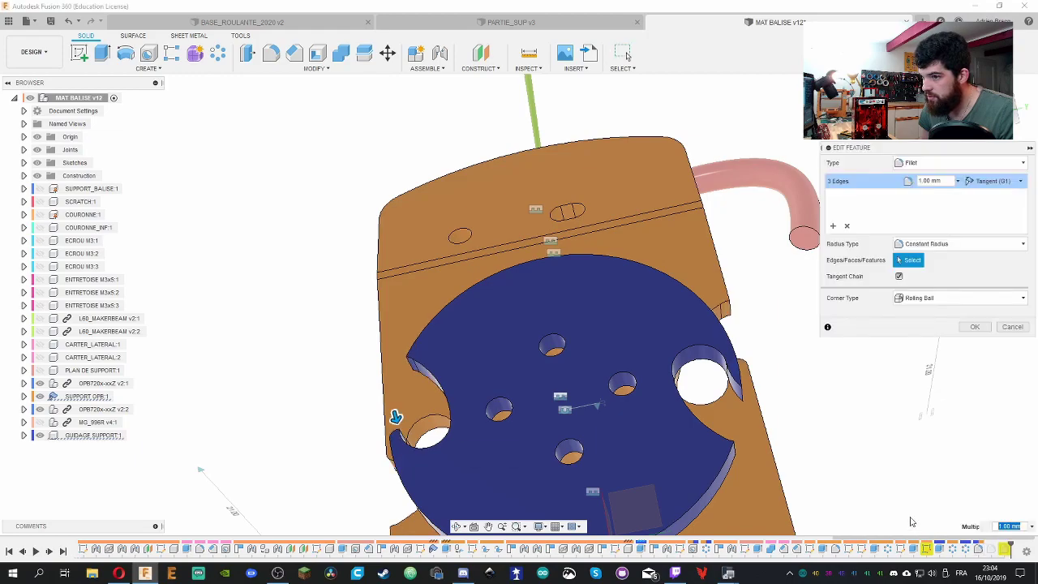
{"action": "key", "text": "super"}
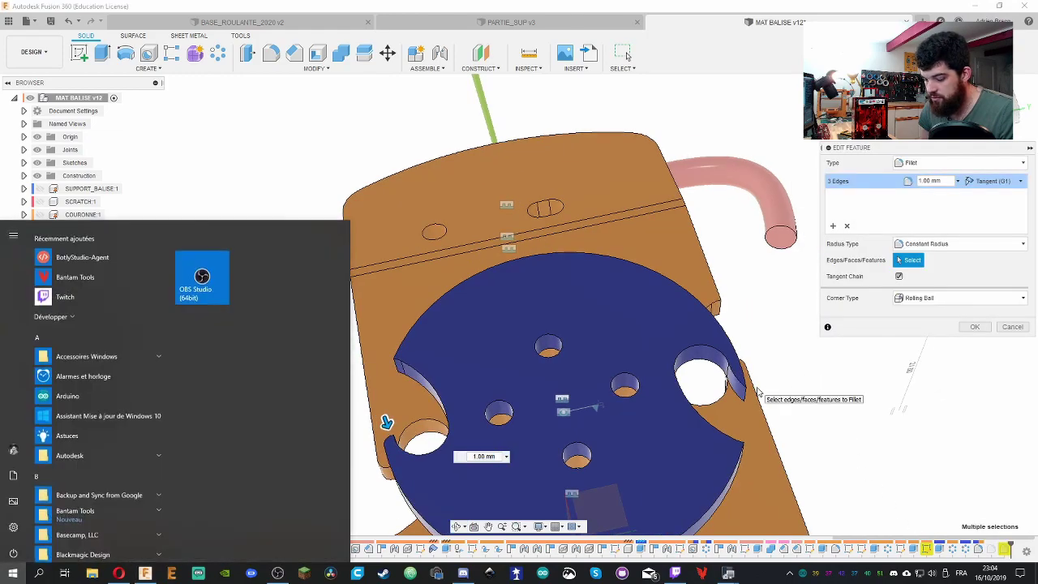
{"action": "key", "text": "super"}
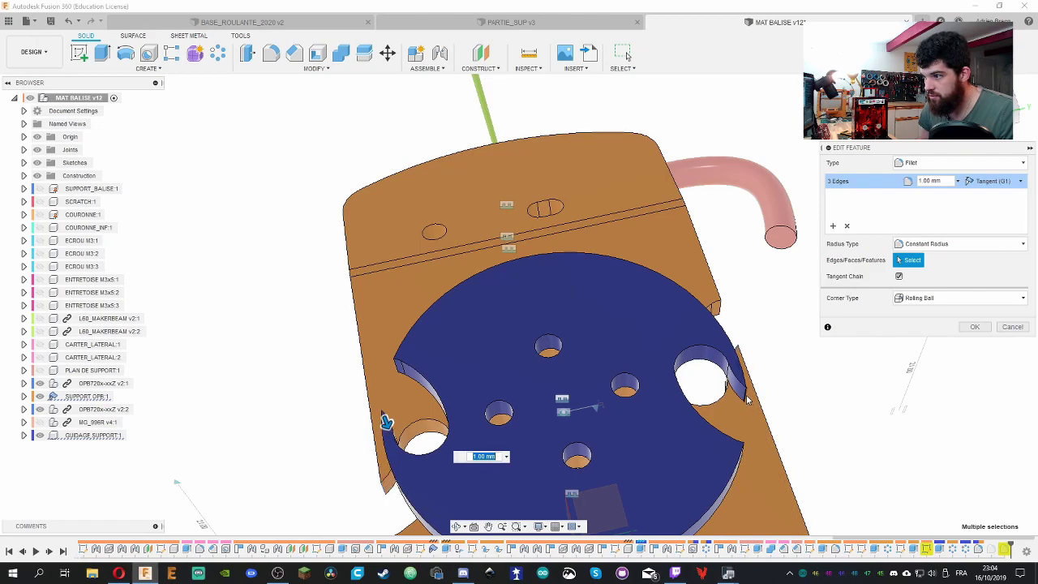
{"action": "left_click", "coordinate": [747, 399]}
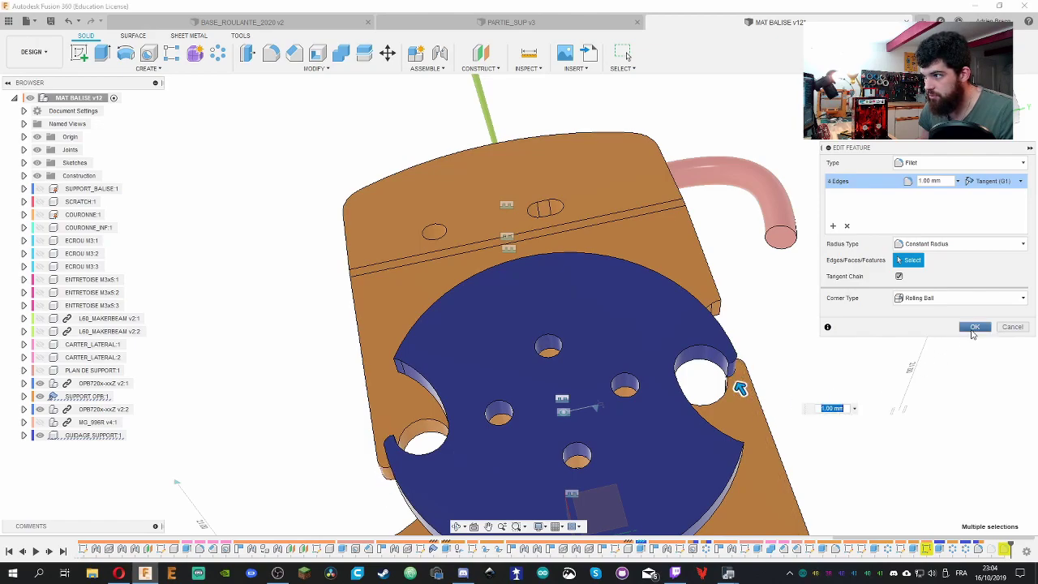
{"action": "left_click", "coordinate": [973, 328]}
Add the hole's edge to the 1.50 mm fillet and reduce its radius
{"action": "double_click", "coordinate": [1004, 549]}
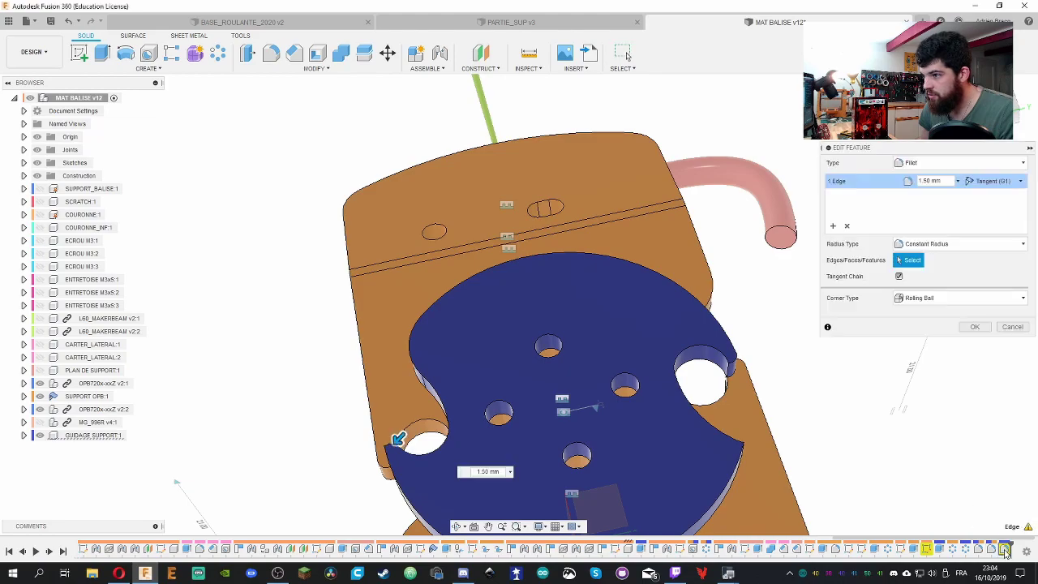
{"action": "left_click", "coordinate": [727, 371]}
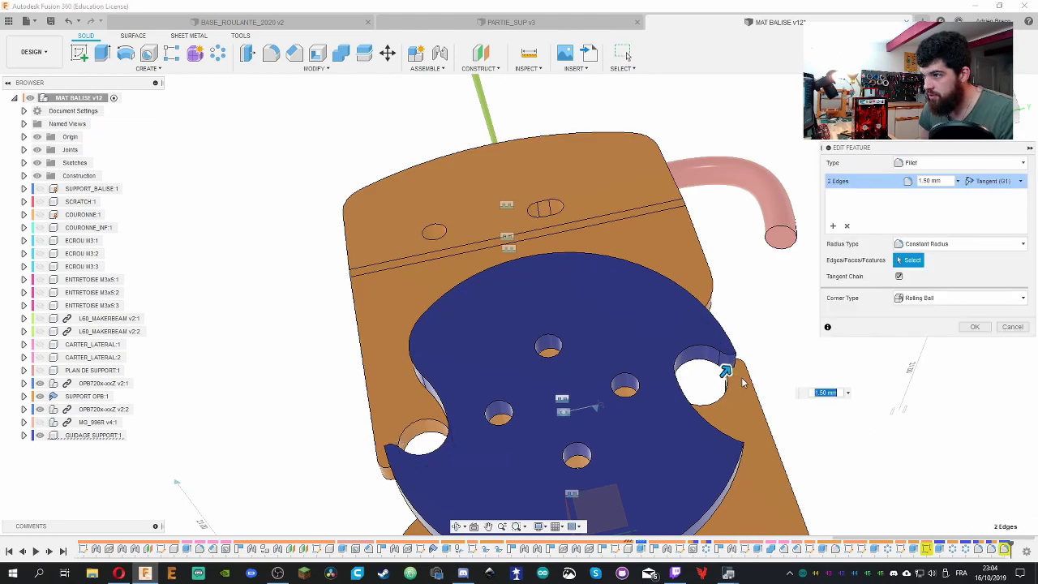
{"action": "left_click_drag", "start_coordinate": [727, 370], "coordinate": [721, 380]}
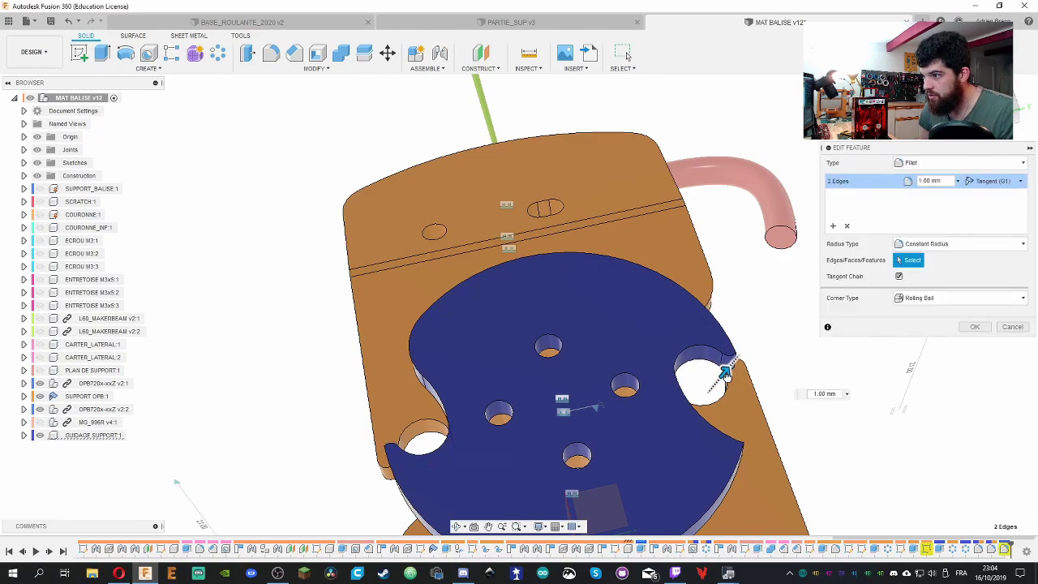
{"action": "middle_click_drag", "start_coordinate": [763, 346], "coordinate": [523, 287], "text": "shift"}
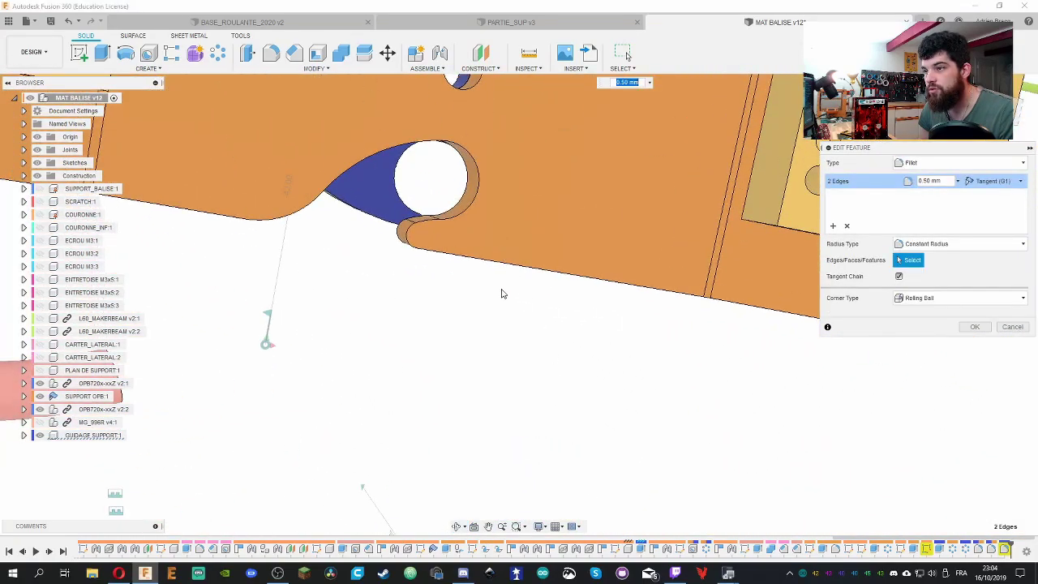
{"action": "scroll", "coordinate": [501, 294], "scroll_direction": "down", "scroll_amount": 3}
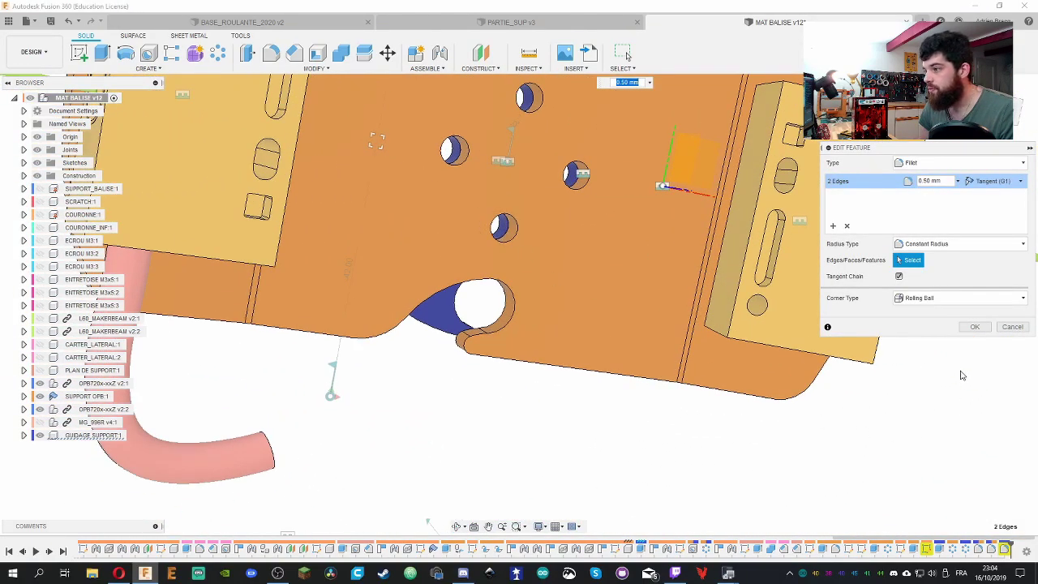
{"action": "left_click", "coordinate": [974, 327]}
Adjust the radius of the four-edge fillet on its chosen edges
{"action": "double_click", "coordinate": [991, 550]}
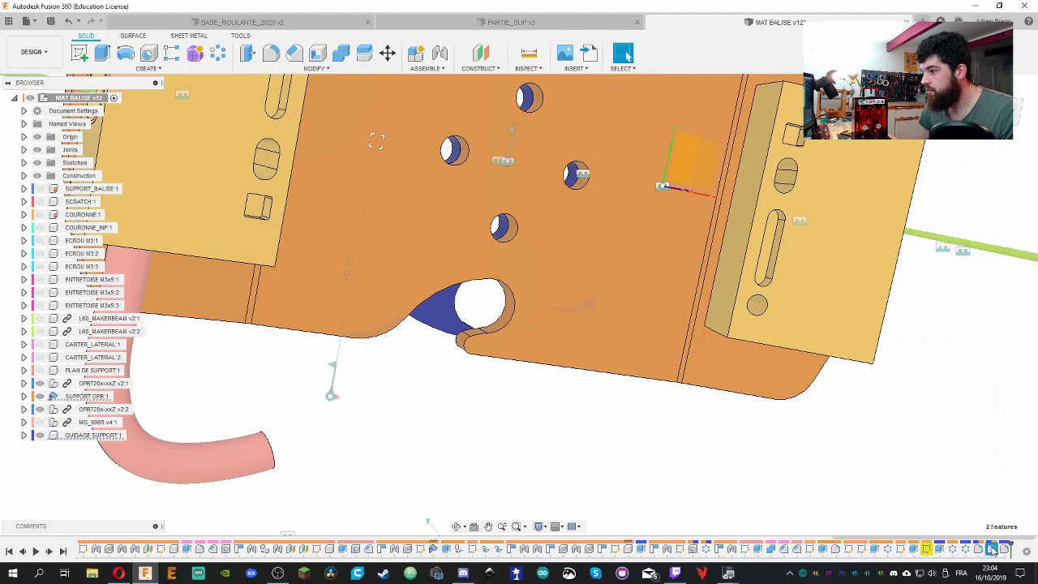
{"action": "middle_click_drag", "start_coordinate": [685, 480], "coordinate": [640, 351], "text": "shift"}
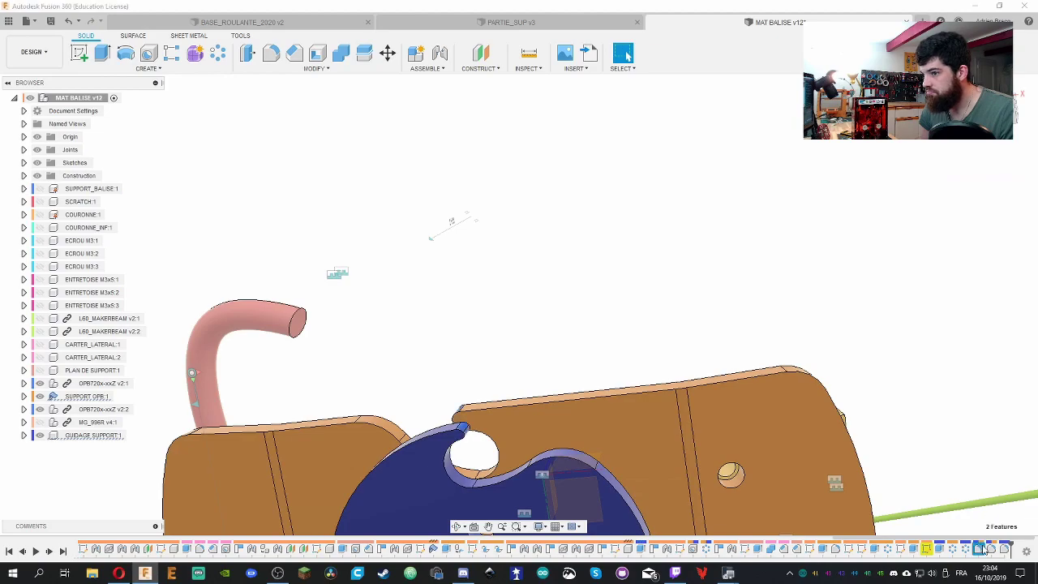
{"action": "double_click", "coordinate": [980, 549]}
{"action": "scroll", "coordinate": [565, 396], "scroll_direction": "down", "scroll_amount": 5}
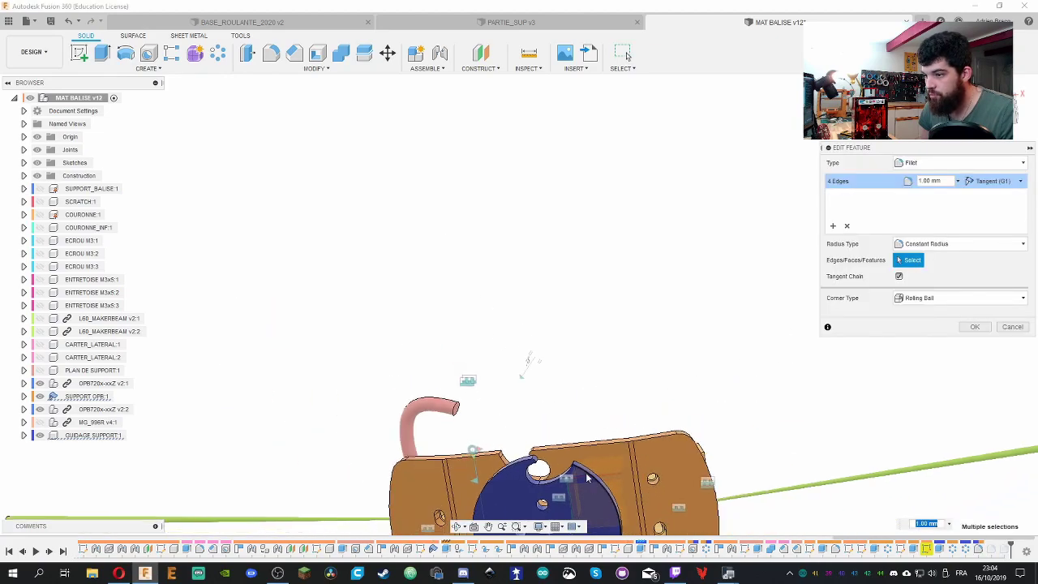
{"action": "middle_click_drag", "start_coordinate": [565, 396], "coordinate": [604, 523], "text": "shift"}
{"action": "scroll", "coordinate": [604, 523], "scroll_direction": "up", "scroll_amount": 3}
{"action": "scroll", "coordinate": [452, 393], "scroll_direction": "up", "scroll_amount": 5}
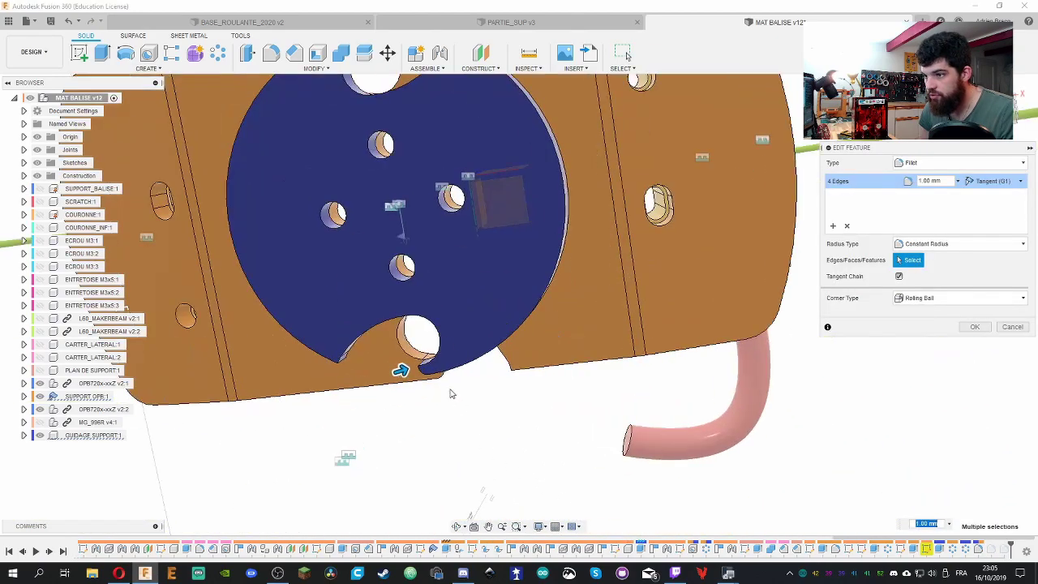
{"action": "mouse_move", "coordinate": [401, 370]}
{"action": "left_mouse_down"}
{"action": "mouse_move", "coordinate": [491, 344]}
{"action": "mouse_move", "coordinate": [401, 372]}
{"action": "left_mouse_up"}
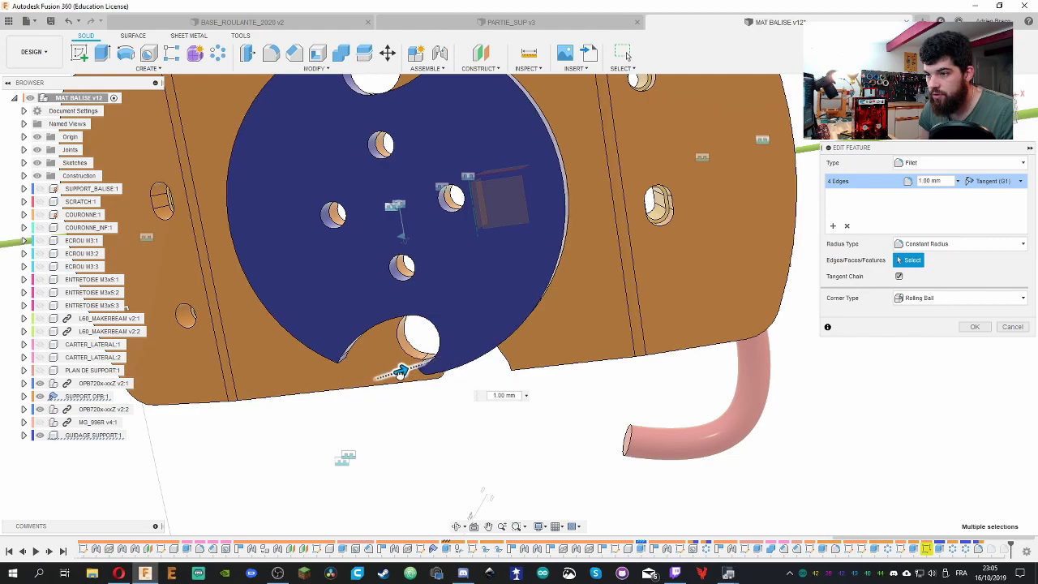
{"action": "left_click", "coordinate": [973, 327]}
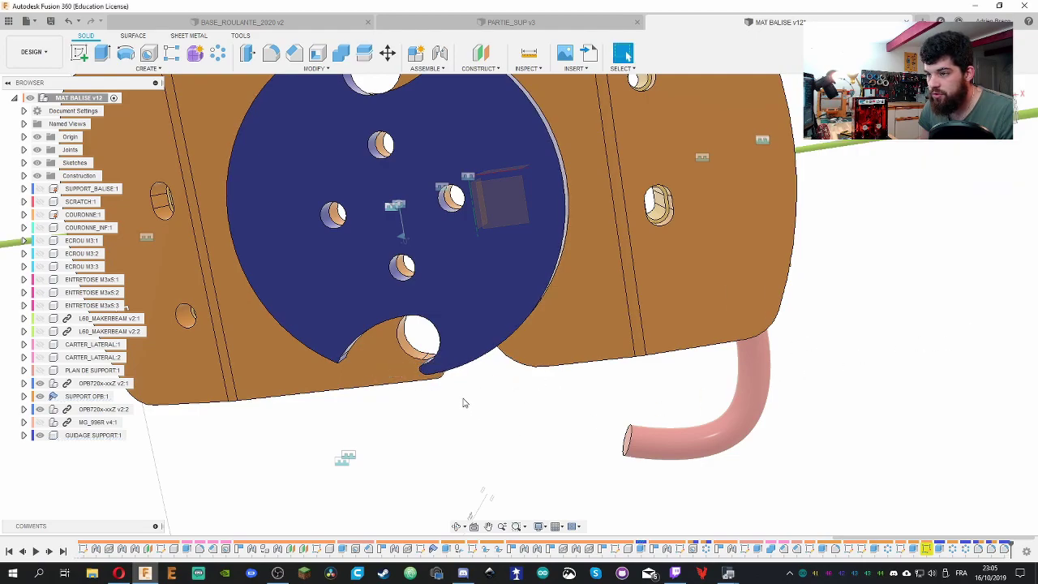
Re-confirm the four-edge fillet and add a fourth edge to the 6.075 mm fillet
{"action": "scroll", "coordinate": [484, 399], "scroll_direction": "down", "scroll_amount": 3}
{"action": "middle_click_drag", "start_coordinate": [492, 380], "coordinate": [596, 389], "text": "shift"}
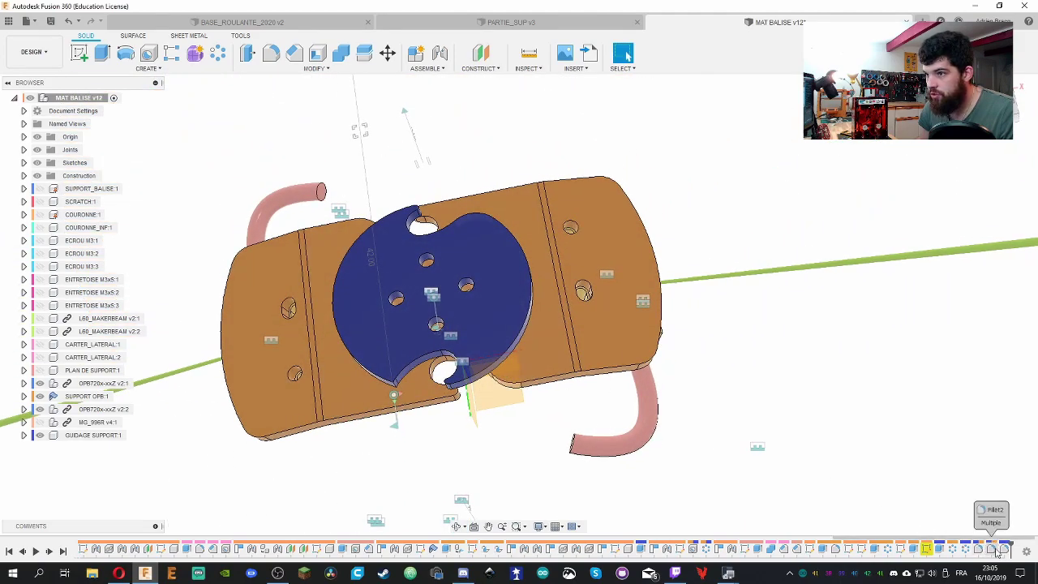
{"action": "double_click", "coordinate": [978, 550]}
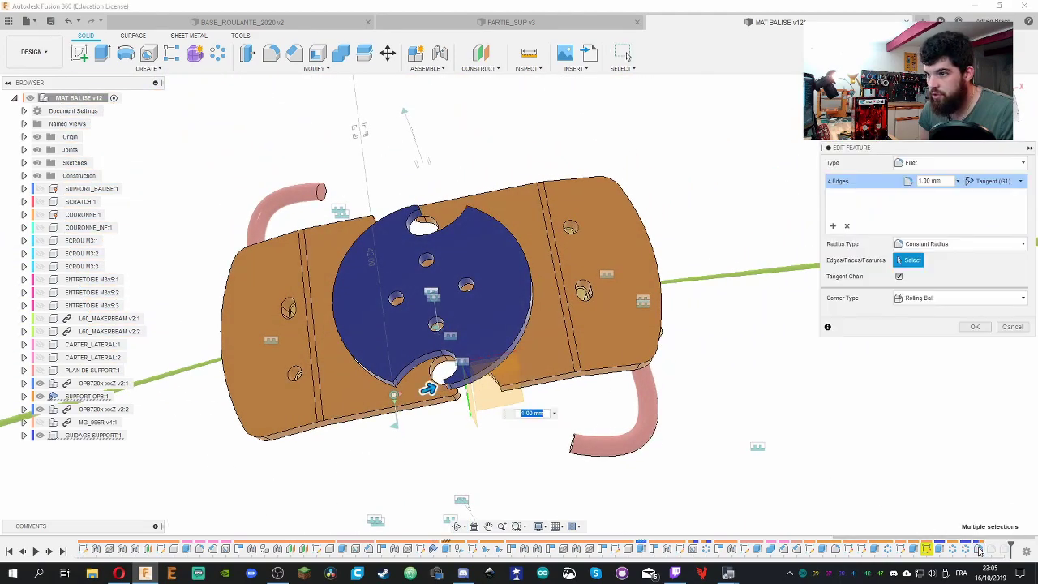
{"action": "left_click", "coordinate": [977, 326]}
{"action": "double_click", "coordinate": [990, 550]}
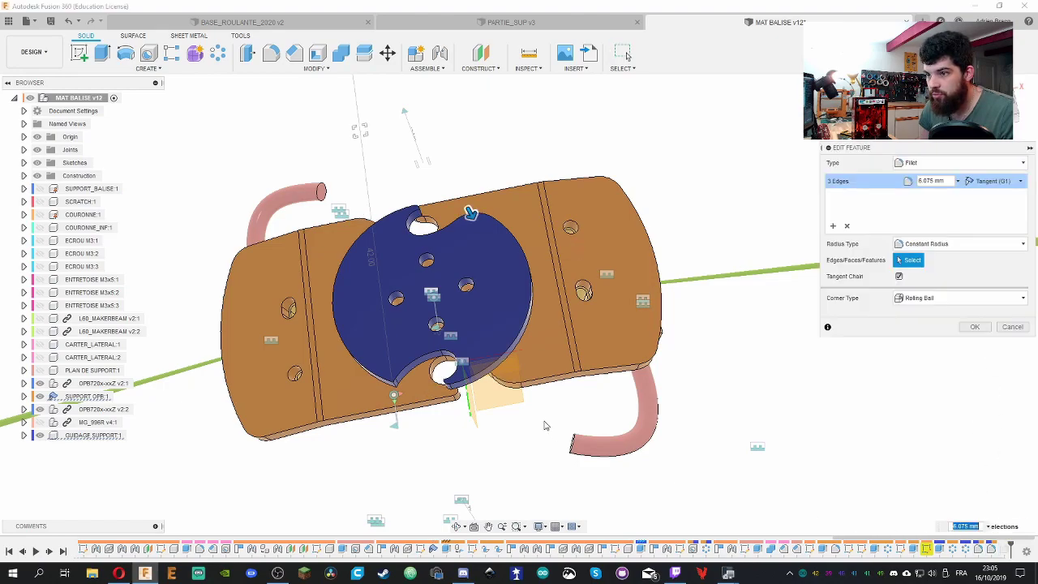
{"action": "left_click", "coordinate": [394, 390]}
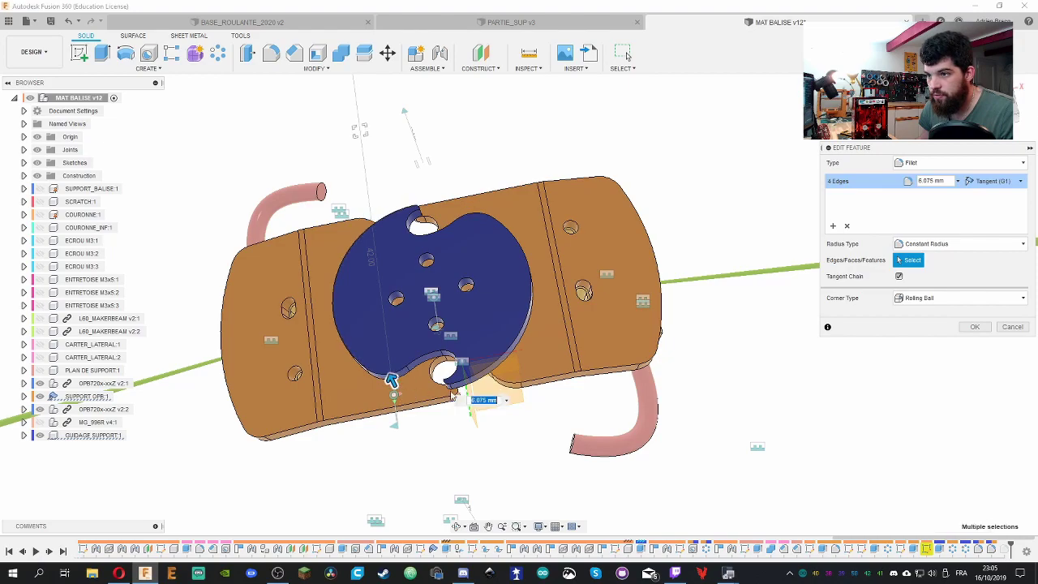
{"action": "middle_click_drag", "start_coordinate": [681, 213], "coordinate": [706, 188], "text": "shift"}
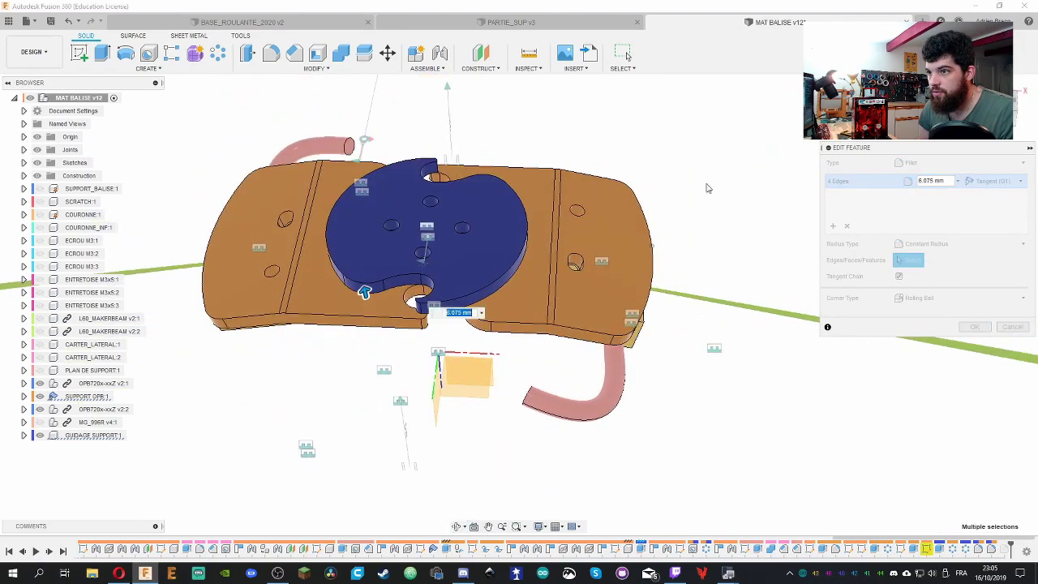
{"action": "left_click", "coordinate": [975, 328]}
{"action": "middle_click_drag", "start_coordinate": [768, 220], "coordinate": [791, 371], "text": "shift"}
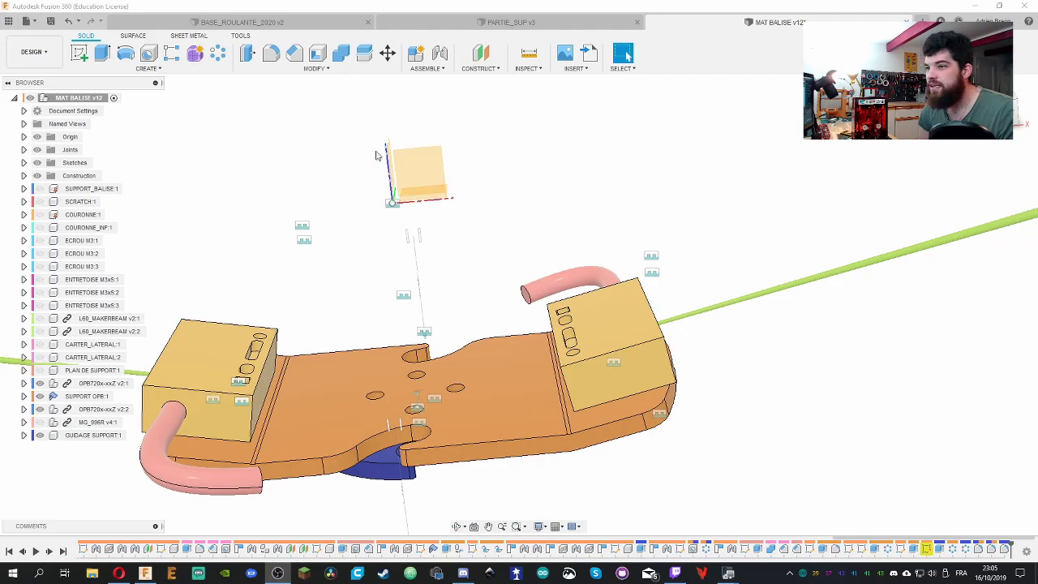
Save a new version of the design
{"action": "middle_click_drag", "start_coordinate": [432, 232], "coordinate": [626, 206], "text": "shift"}
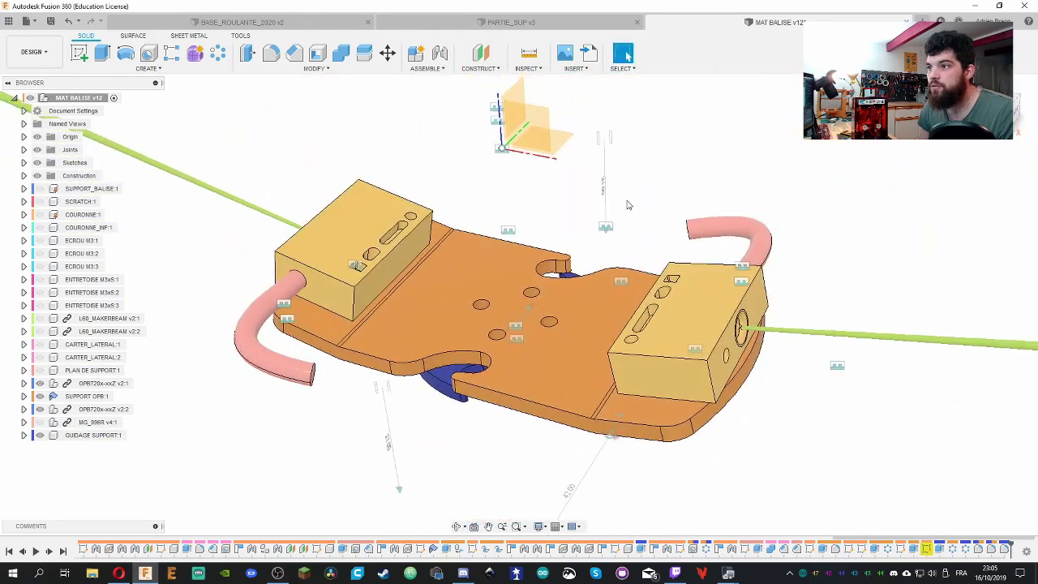
{"action": "key", "text": "ctrl+s"}
{"action": "left_click", "coordinate": [517, 296]}
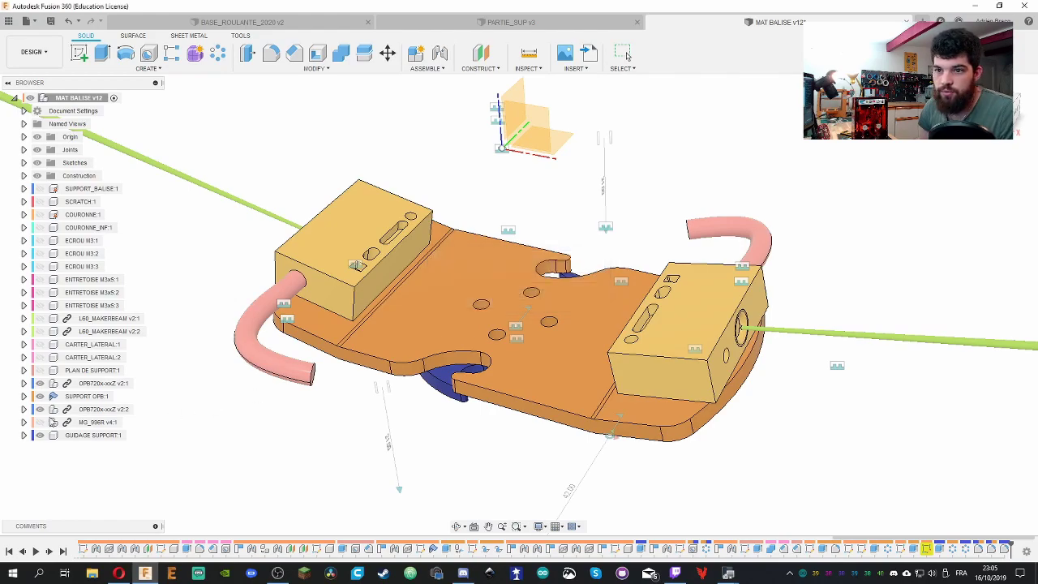
Show PLAN DE SUPPORT and both CARTER_LATERAL housings, then unisolate SUPPORT OPB
{"action": "left_click", "coordinate": [39, 371]}
{"action": "left_click", "coordinate": [39, 356]}
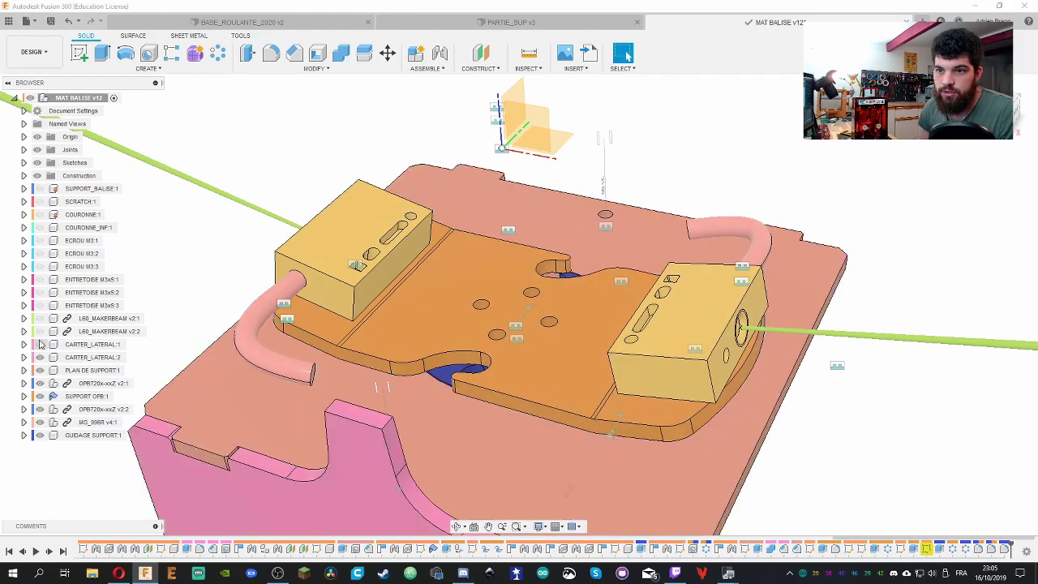
{"action": "left_click", "coordinate": [39, 344]}
{"action": "right_click", "coordinate": [86, 396]}
{"action": "left_click", "coordinate": [124, 349]}
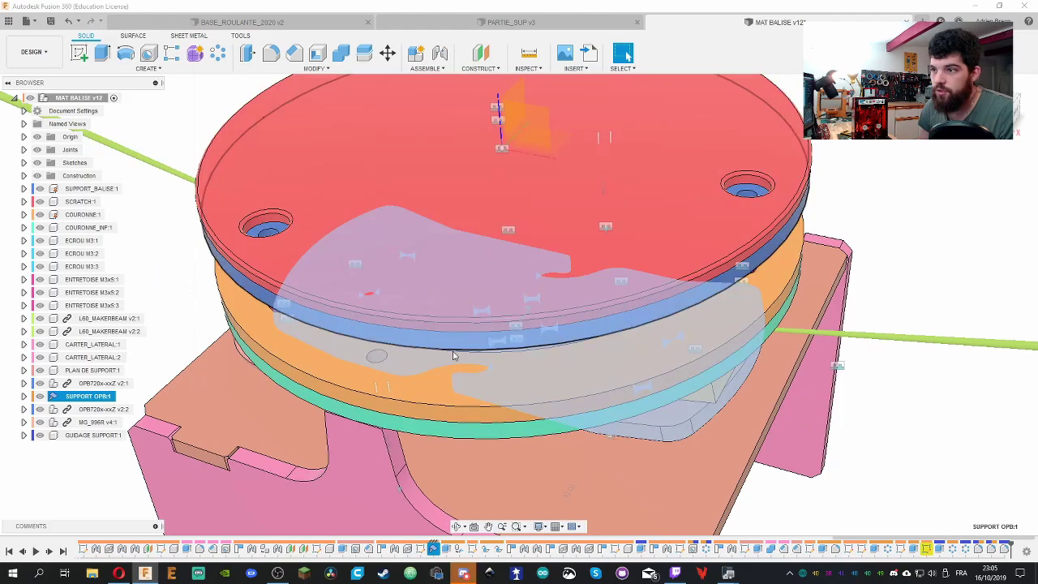
{"action": "middle_click_drag", "start_coordinate": [329, 362], "coordinate": [291, 281], "text": "shift"}
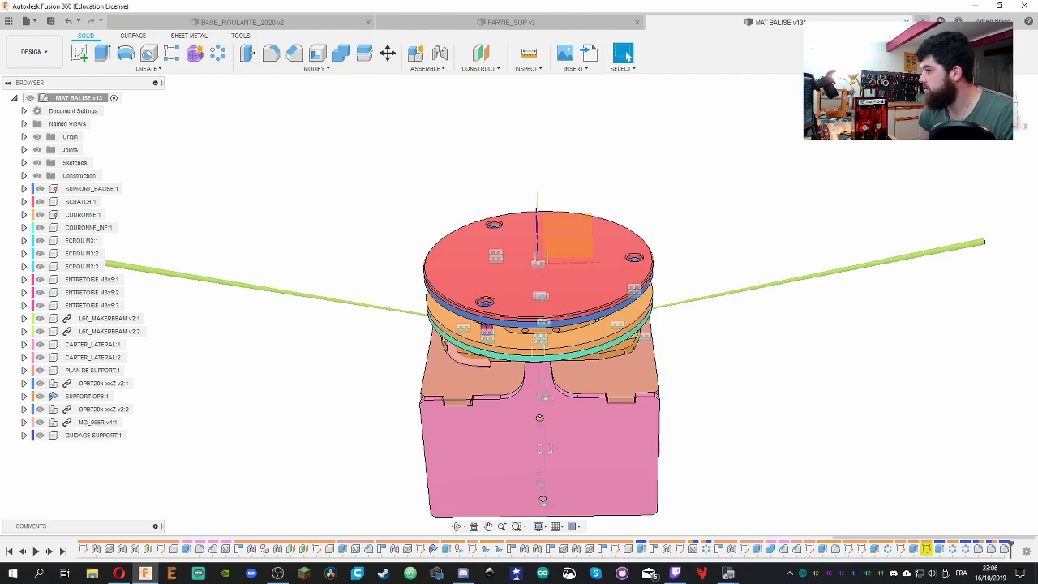
{"action": "middle_click_drag", "start_coordinate": [754, 400], "coordinate": [848, 301], "text": "shift"}
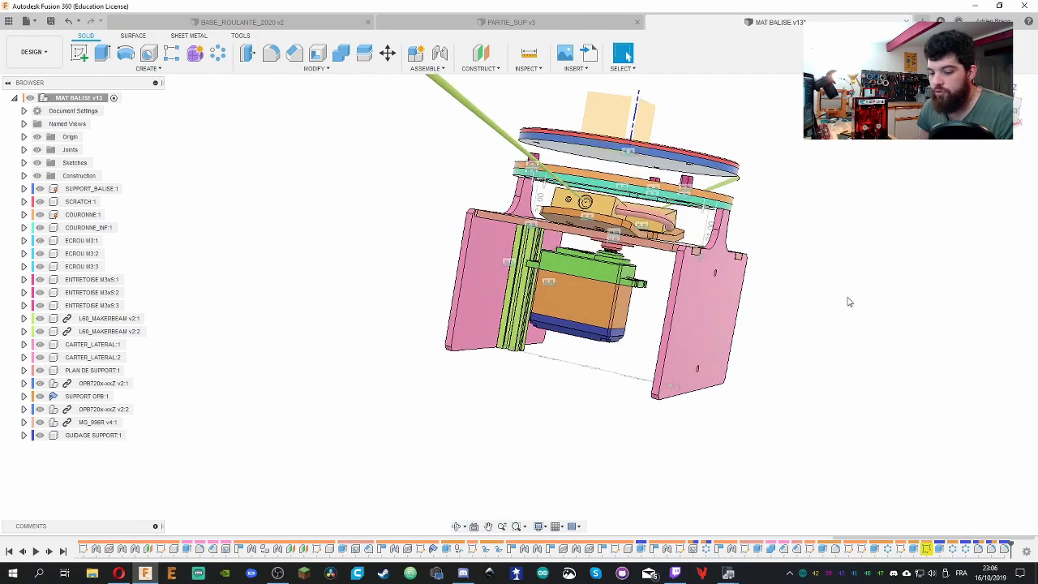
Save another version with the full assembly displayed
{"action": "key", "text": "ctrl+s"}
{"action": "left_click", "coordinate": [517, 295]}
{"action": "middle_click_drag", "start_coordinate": [880, 252], "coordinate": [807, 340], "text": "shift"}
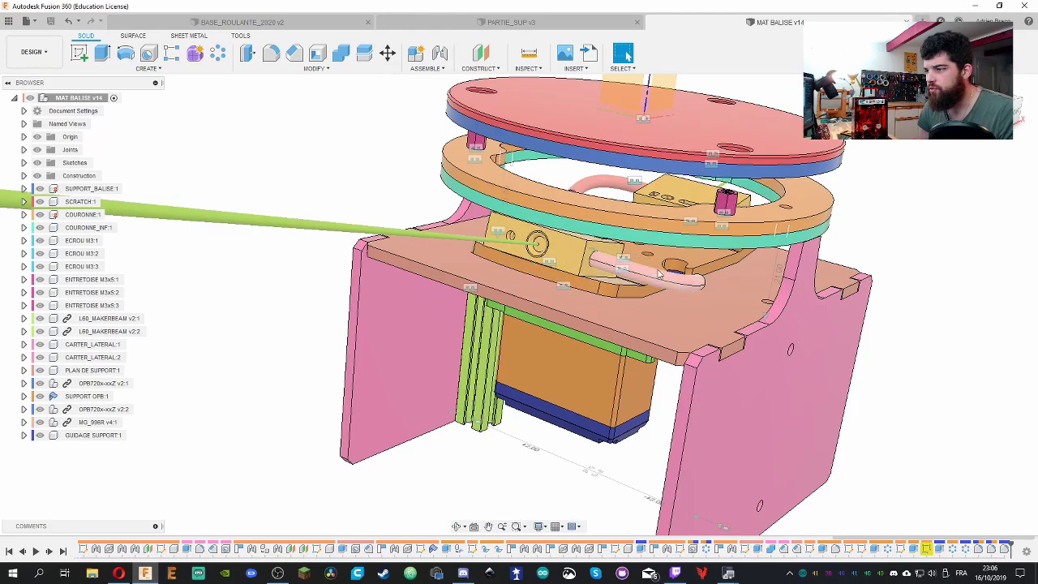
{"action": "mouse_move", "coordinate": [667, 278]}
{"action": "middle_mouse_down", "text": "shift"}
{"action": "mouse_move", "coordinate": [710, 228]}
{"action": "mouse_move", "coordinate": [689, 229]}
{"action": "mouse_move", "coordinate": [685, 245]}
{"action": "mouse_move", "coordinate": [739, 265]}
{"action": "mouse_move", "coordinate": [738, 300]}
{"action": "mouse_move", "coordinate": [729, 254]}
{"action": "mouse_move", "coordinate": [660, 293]}
{"action": "middle_mouse_up", "text": "shift"}
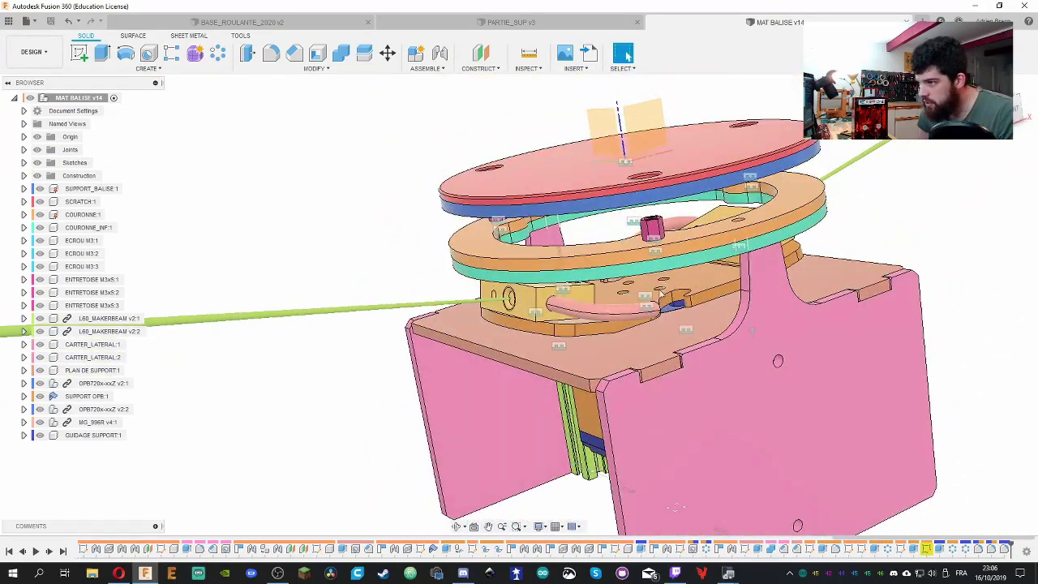
{"action": "right_click", "coordinate": [95, 396]}
Isolate SUPPORT OPB and start a sketch on the plate's middle face
{"action": "left_click", "coordinate": [143, 353]}
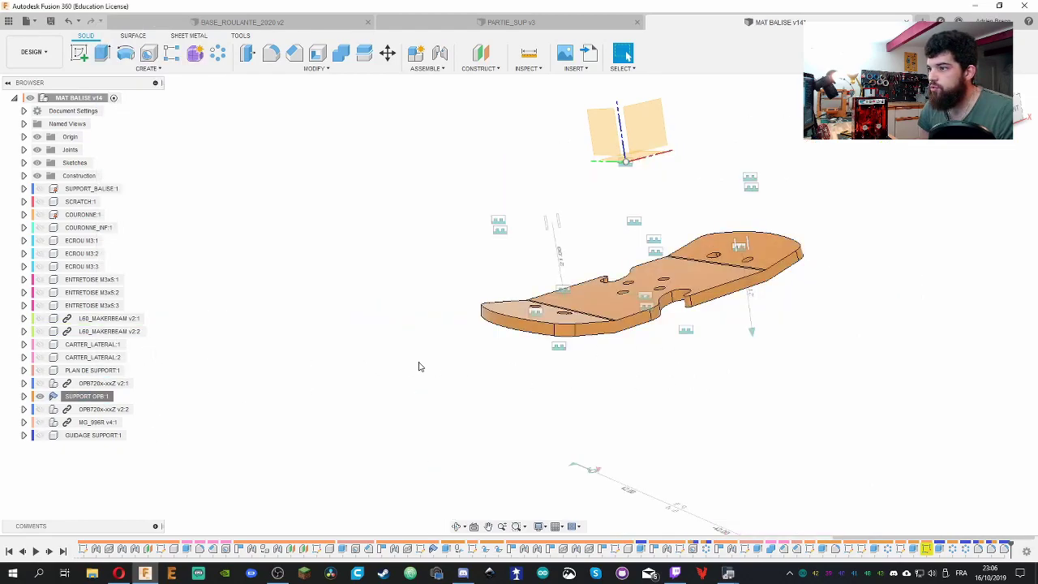
{"action": "middle_click_drag", "start_coordinate": [419, 367], "coordinate": [419, 421], "text": "shift"}
{"action": "left_click", "coordinate": [657, 357]}
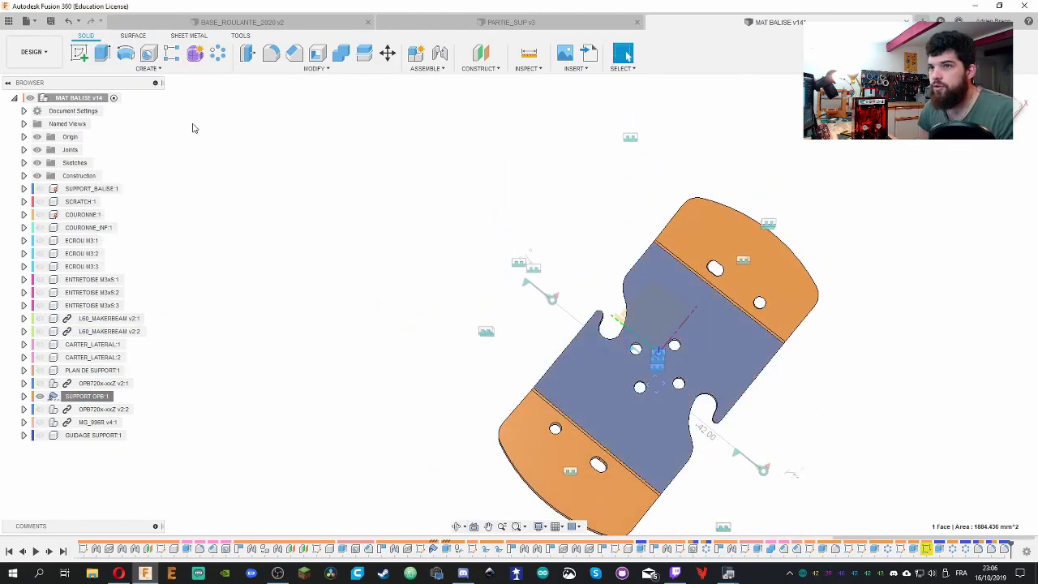
{"action": "left_click", "coordinate": [78, 53]}
{"action": "scroll", "coordinate": [506, 397], "scroll_direction": "up", "scroll_amount": 5}
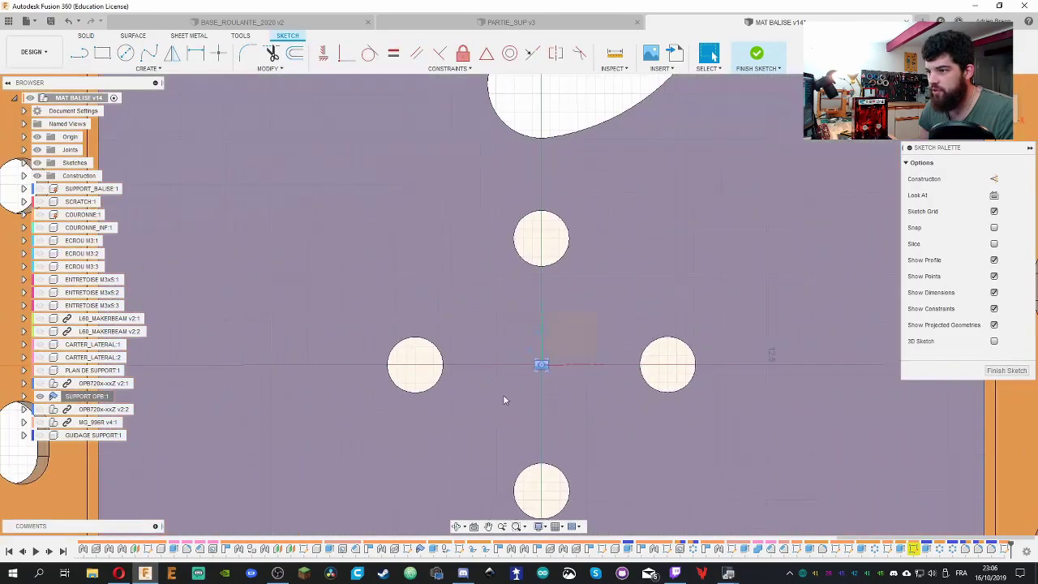
Draw a circle at the origin, dimension it to 7 mm diameter, and finish the sketch
{"action": "key", "text": "c"}
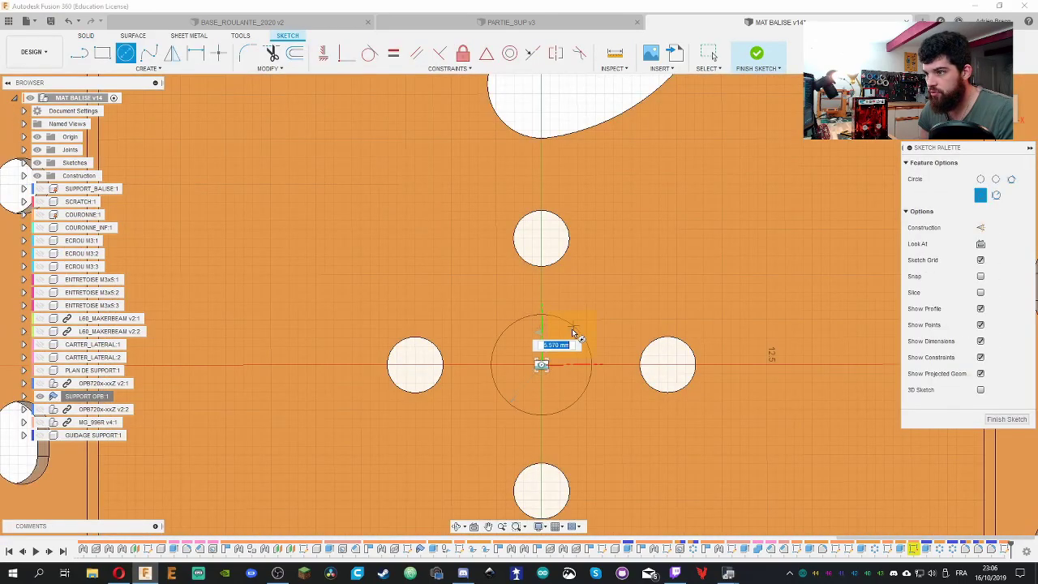
{"action": "left_click", "coordinate": [587, 341]}
{"action": "key", "text": "d"}
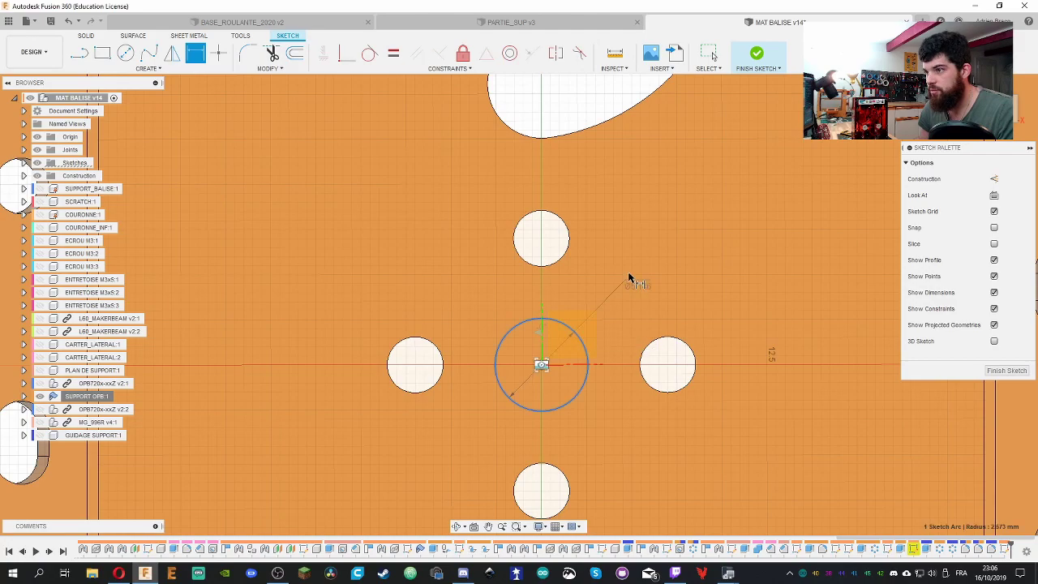
{"action": "left_click", "coordinate": [629, 277]}
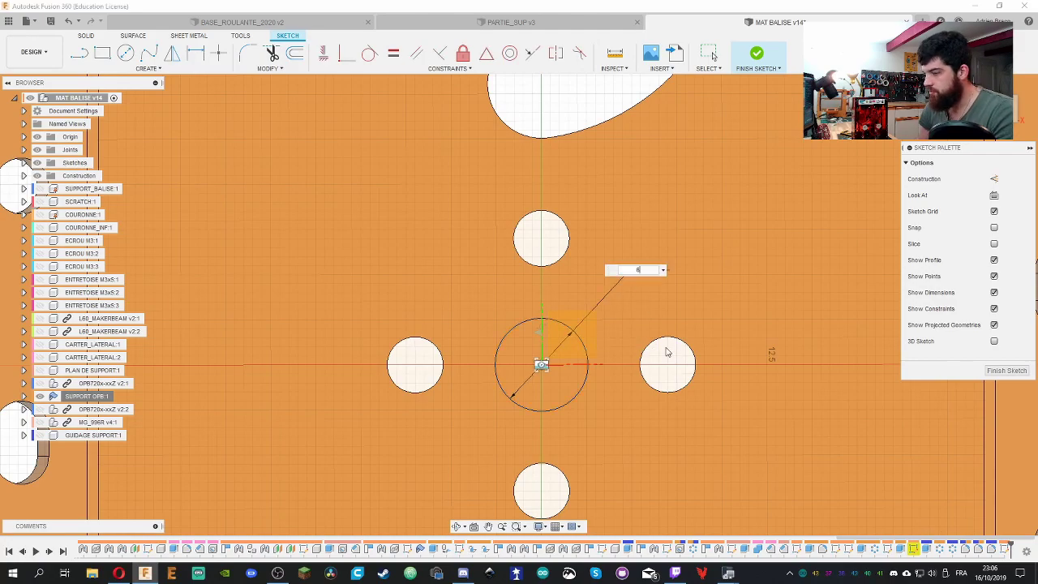
{"action": "key", "text": "Return"}
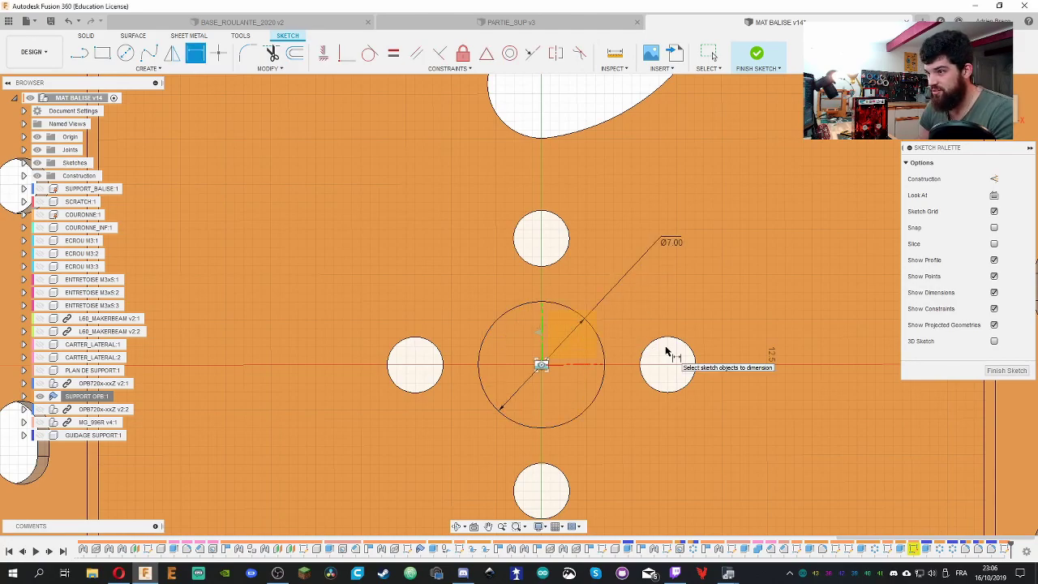
{"action": "left_click", "coordinate": [755, 55]}
{"action": "mouse_move", "coordinate": [811, 381]}
{"action": "middle_mouse_down", "text": "shift"}
{"action": "mouse_move", "coordinate": [820, 418]}
{"action": "mouse_move", "coordinate": [697, 398]}
{"action": "middle_mouse_up", "text": "shift"}
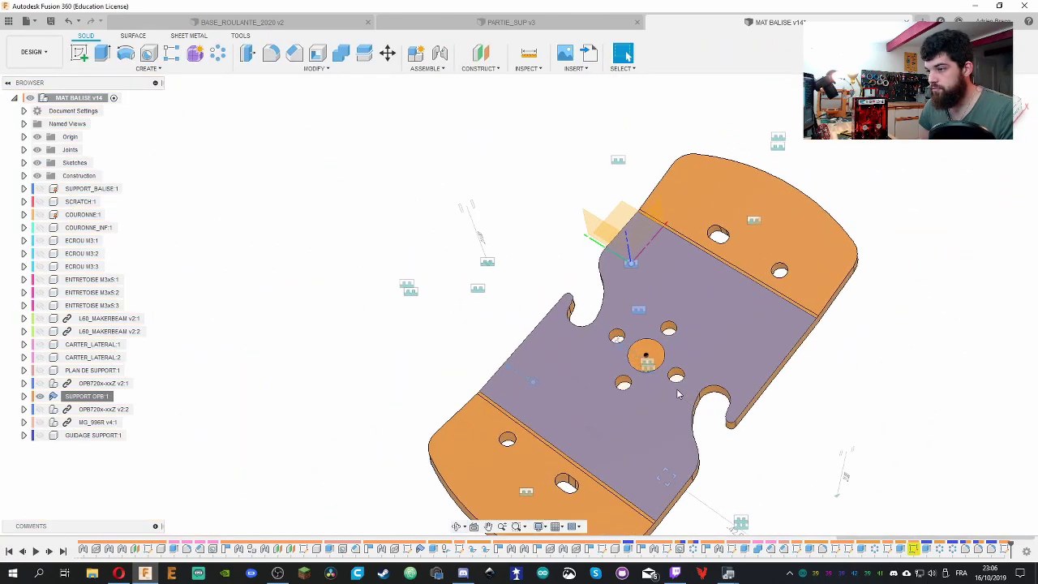
Extrude-cut the central Ø7 mm circle 15 mm down through the plate
{"action": "left_click", "coordinate": [106, 56]}
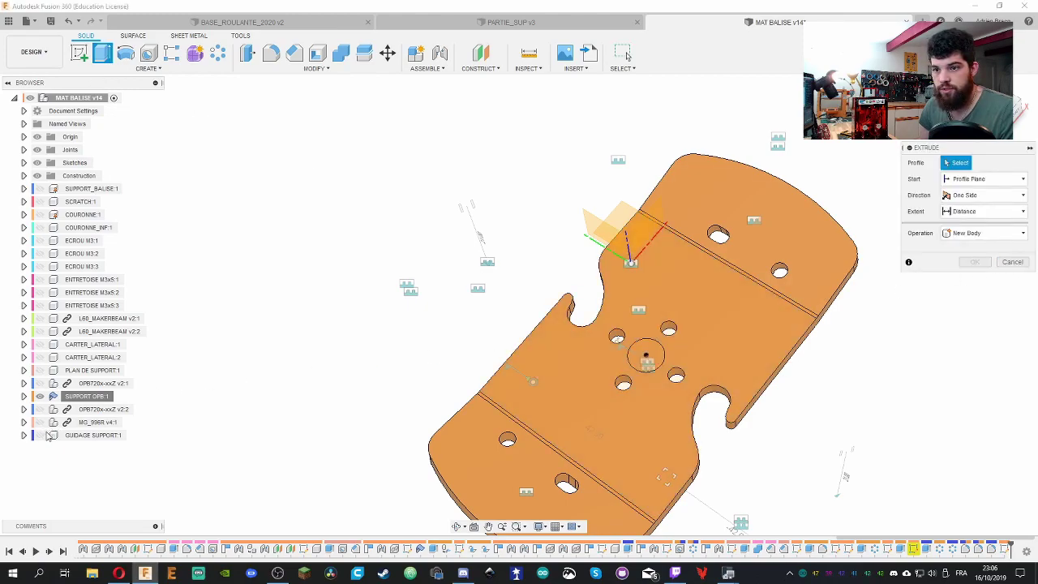
{"action": "middle_click_drag", "start_coordinate": [340, 340], "coordinate": [324, 138], "text": "shift"}
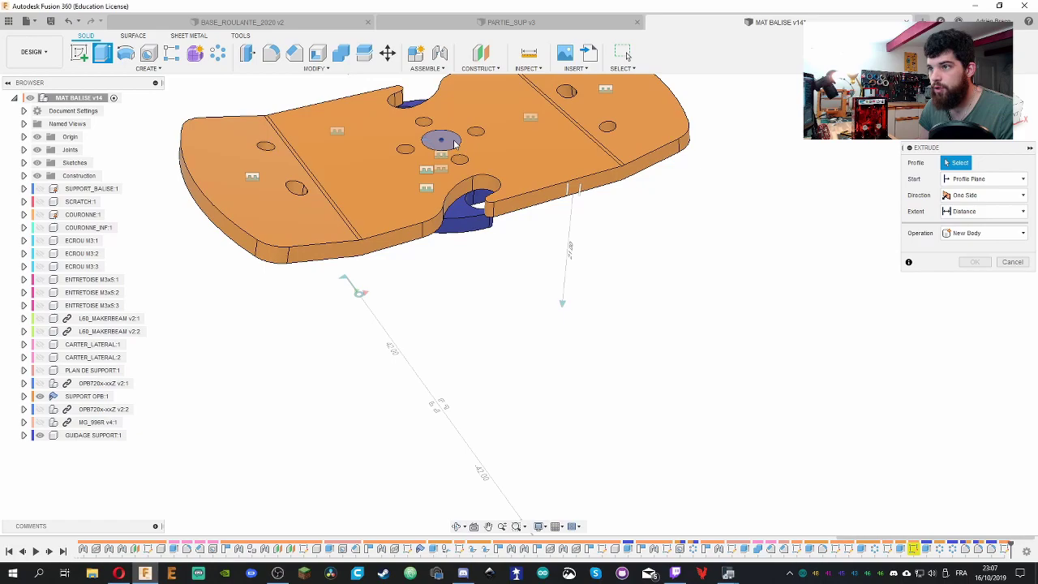
{"action": "left_click", "coordinate": [308, 126]}
{"action": "left_click_drag", "start_coordinate": [440, 130], "coordinate": [445, 227]}
{"action": "middle_click_drag", "start_coordinate": [444, 227], "coordinate": [730, 276], "text": "shift"}
{"action": "left_click", "coordinate": [908, 283]}
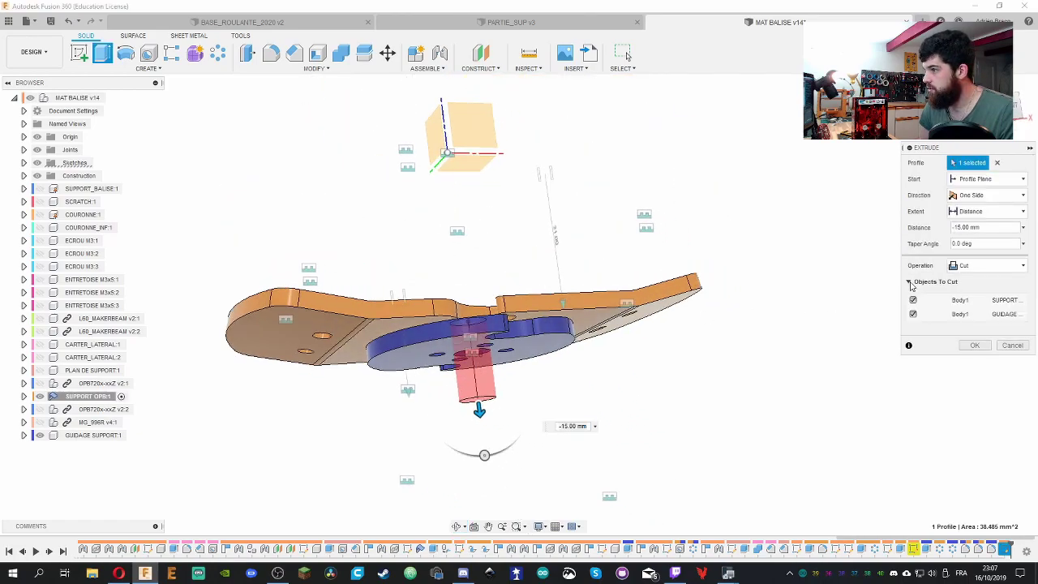
{"action": "left_click", "coordinate": [975, 346]}
{"action": "middle_click_drag", "start_coordinate": [713, 382], "coordinate": [217, 439], "text": "shift"}
Show the MG_996R servo again
{"action": "left_click", "coordinate": [40, 422]}
{"action": "middle_click_drag", "start_coordinate": [341, 381], "coordinate": [505, 442], "text": "shift"}
{"action": "scroll", "coordinate": [466, 296], "scroll_direction": "up", "scroll_amount": 5}
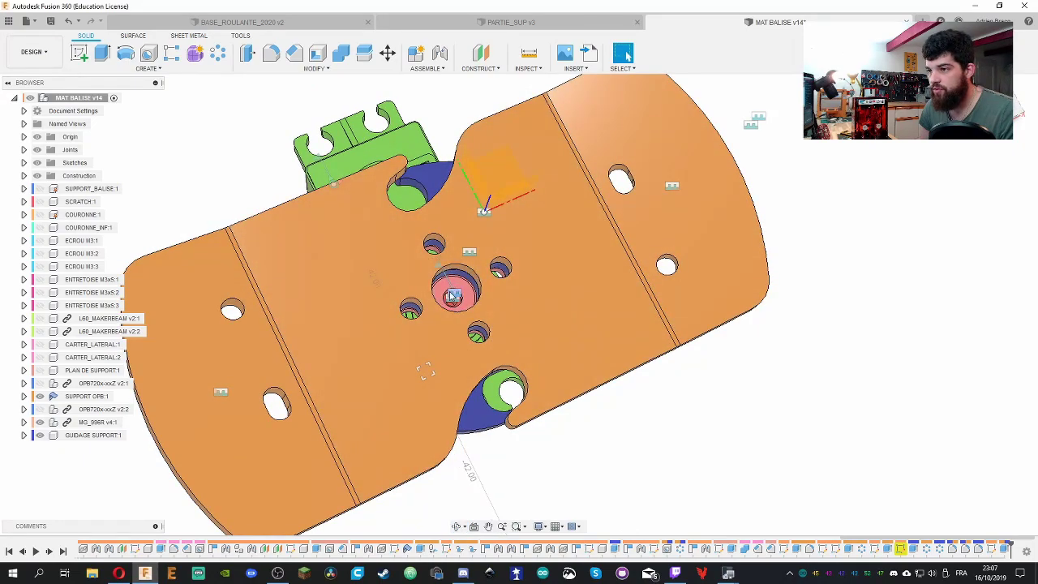
Orbit around the isolated plate to inspect its holes beside the servo
{"action": "middle_click_drag", "start_coordinate": [452, 296], "coordinate": [464, 209], "text": "shift"}
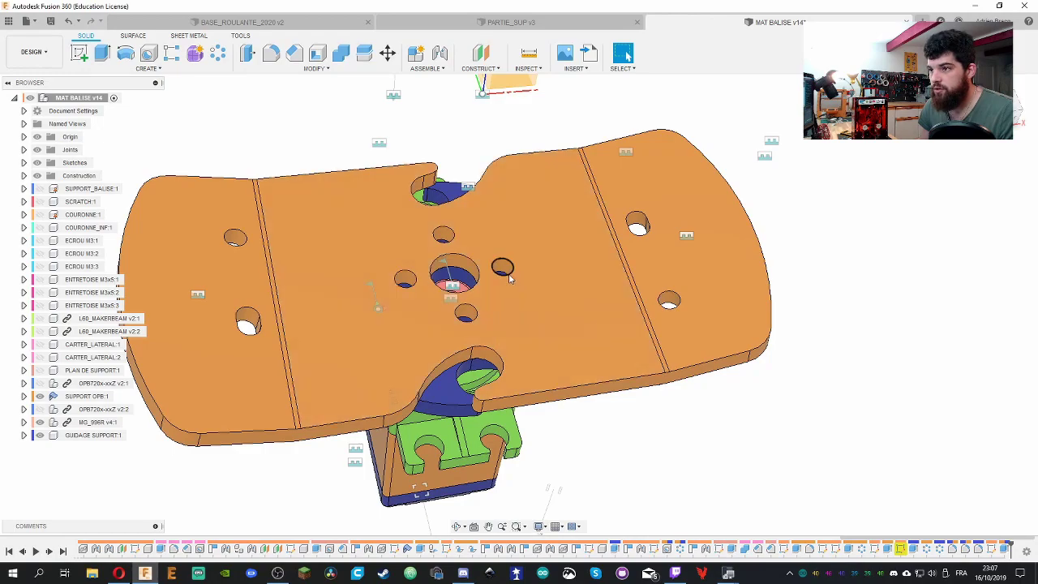
{"action": "middle_click_drag", "start_coordinate": [508, 273], "coordinate": [509, 243], "text": "shift"}
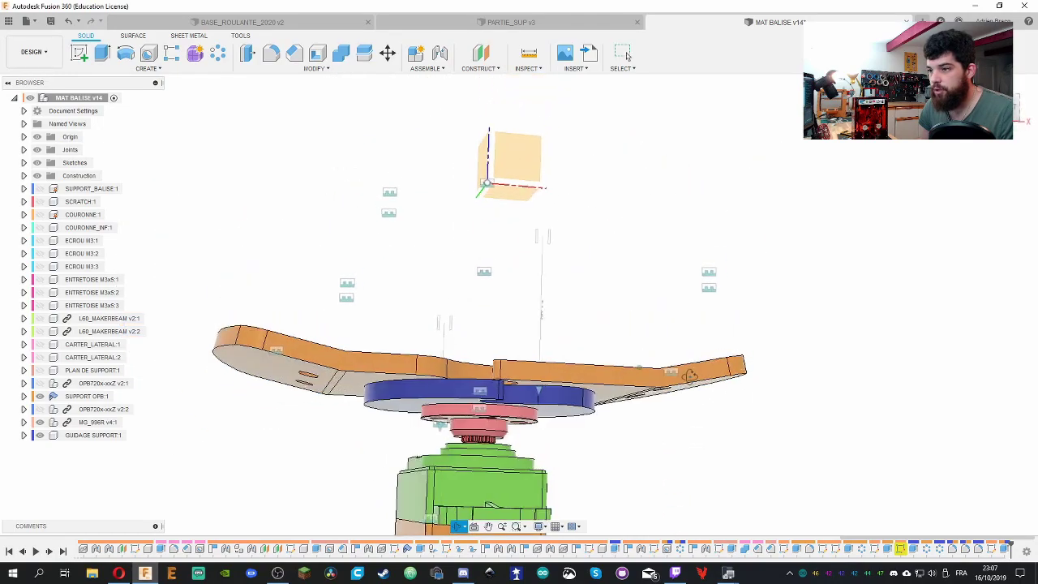
{"action": "middle_click_drag", "start_coordinate": [688, 375], "coordinate": [612, 429], "text": "shift"}
{"action": "scroll", "coordinate": [585, 283], "scroll_direction": "down", "scroll_amount": 3}
{"action": "scroll", "coordinate": [551, 276], "scroll_direction": "up", "scroll_amount": 5}
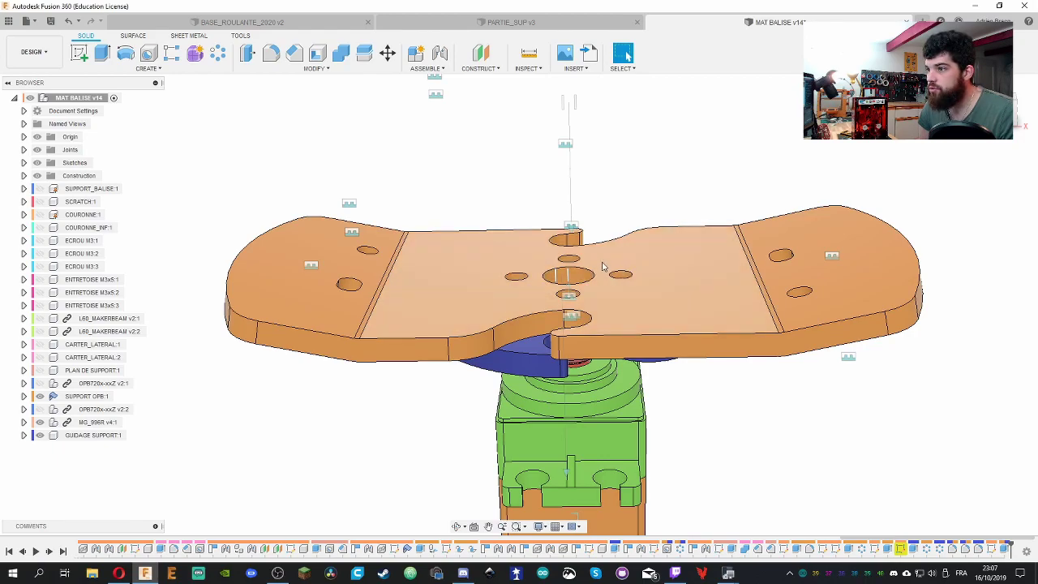
{"action": "middle_click_drag", "start_coordinate": [386, 203], "coordinate": [418, 324], "text": "shift"}
Unisolate SUPPORT OPB to bring back the full MAT BALISE assembly
{"action": "left_click", "coordinate": [81, 396]}
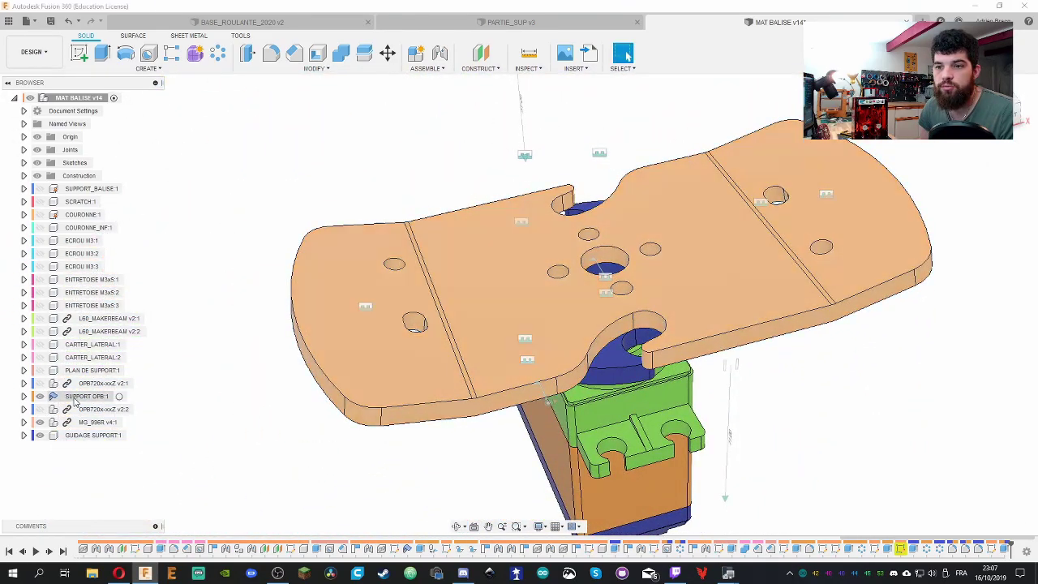
{"action": "right_click", "coordinate": [82, 396]}
{"action": "left_click", "coordinate": [87, 355]}
{"action": "scroll", "coordinate": [224, 377], "scroll_direction": "down", "scroll_amount": 10}
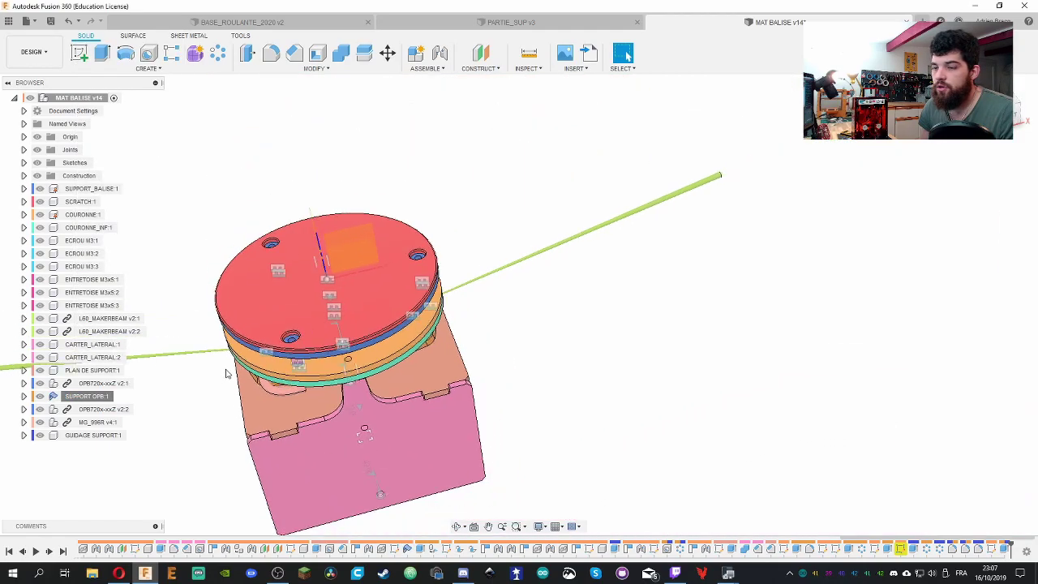
{"action": "middle_click_drag", "start_coordinate": [225, 377], "coordinate": [630, 281], "text": "shift"}
{"action": "scroll", "coordinate": [630, 281], "scroll_direction": "up", "scroll_amount": 6}
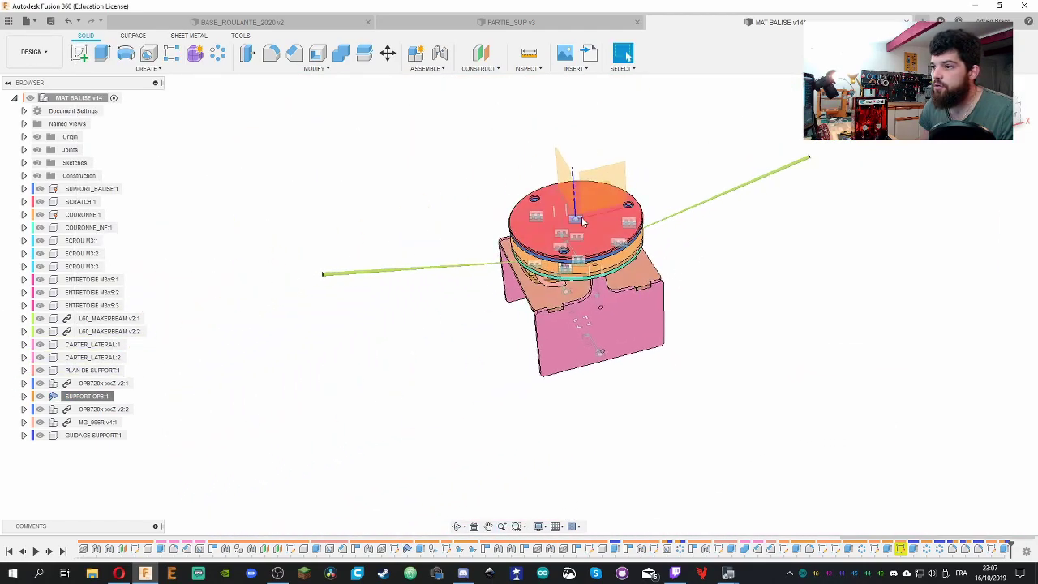
{"action": "middle_click_drag", "start_coordinate": [421, 381], "coordinate": [596, 409], "text": "shift"}
Orbit to inspect the base plate, servo and front of the assembly
{"action": "middle_click_drag", "start_coordinate": [626, 55], "coordinate": [591, 327], "text": "shift"}
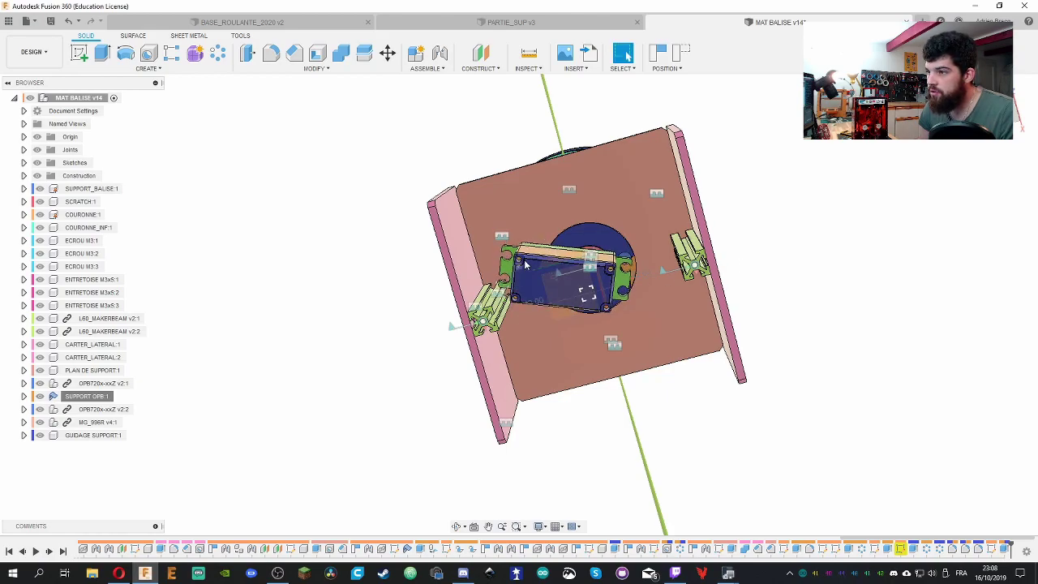
{"action": "middle_click_drag", "start_coordinate": [780, 236], "coordinate": [604, 351], "text": "shift"}
{"action": "scroll", "coordinate": [620, 194], "scroll_direction": "up", "scroll_amount": 3}
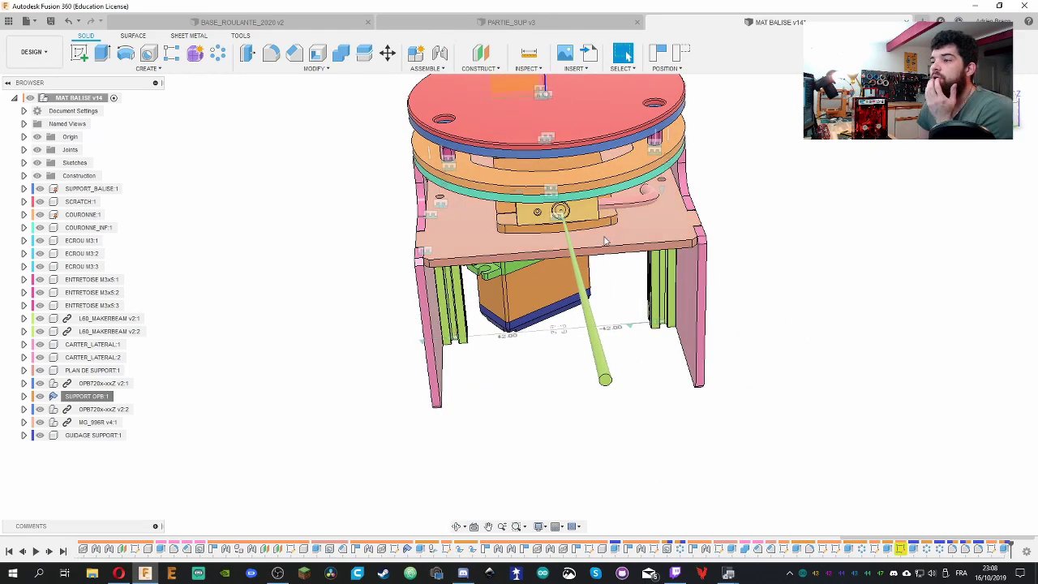
{"action": "scroll", "coordinate": [525, 376], "scroll_direction": "down", "scroll_amount": 4}
{"action": "scroll", "coordinate": [526, 376], "scroll_direction": "up", "scroll_amount": 2}
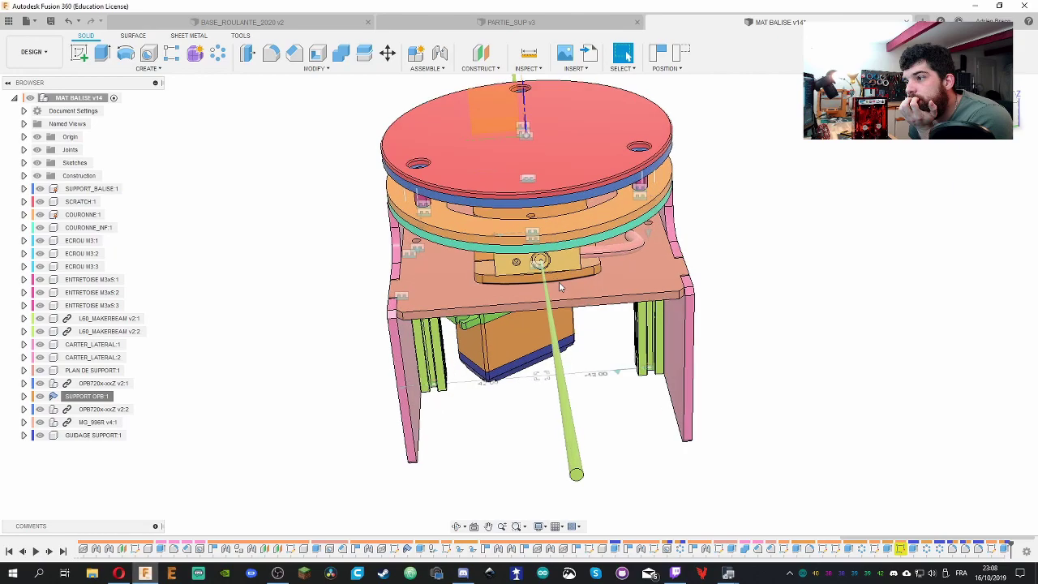
{"action": "middle_click_drag", "start_coordinate": [515, 438], "coordinate": [614, 297], "text": "shift"}
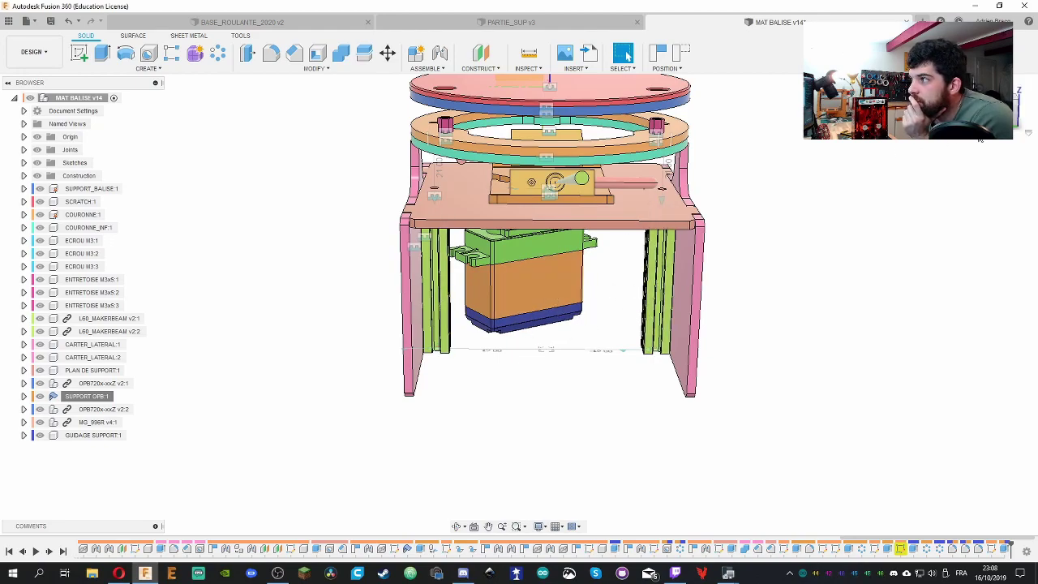
Hide the pink side plate to expose the servo and green extrusions
{"action": "middle_click_drag", "start_coordinate": [600, 324], "coordinate": [609, 158], "text": "shift"}
{"action": "left_click", "coordinate": [610, 158]}
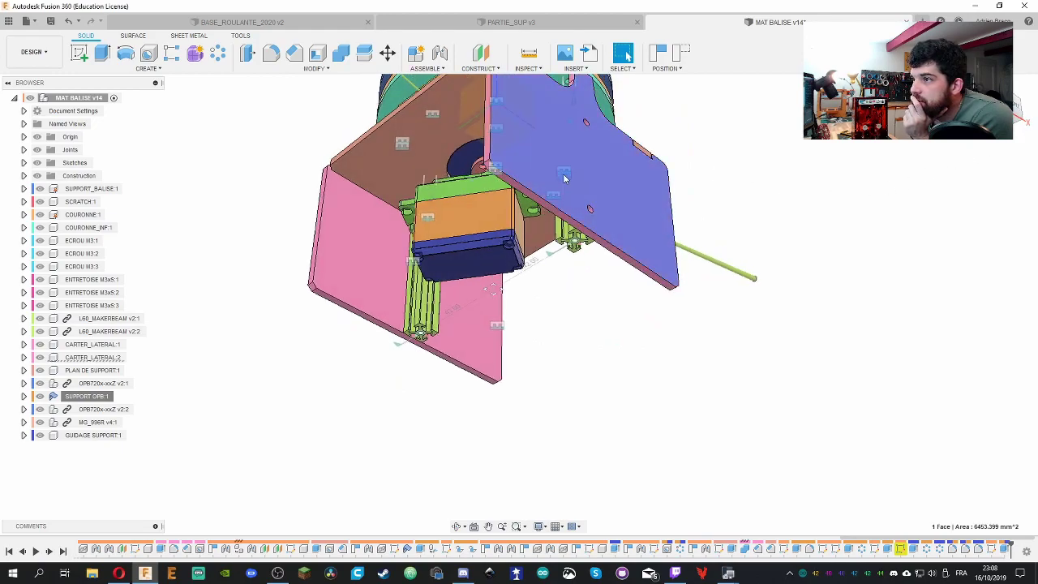
{"action": "key", "text": "v"}
{"action": "middle_click_drag", "start_coordinate": [502, 397], "coordinate": [565, 424], "text": "shift"}
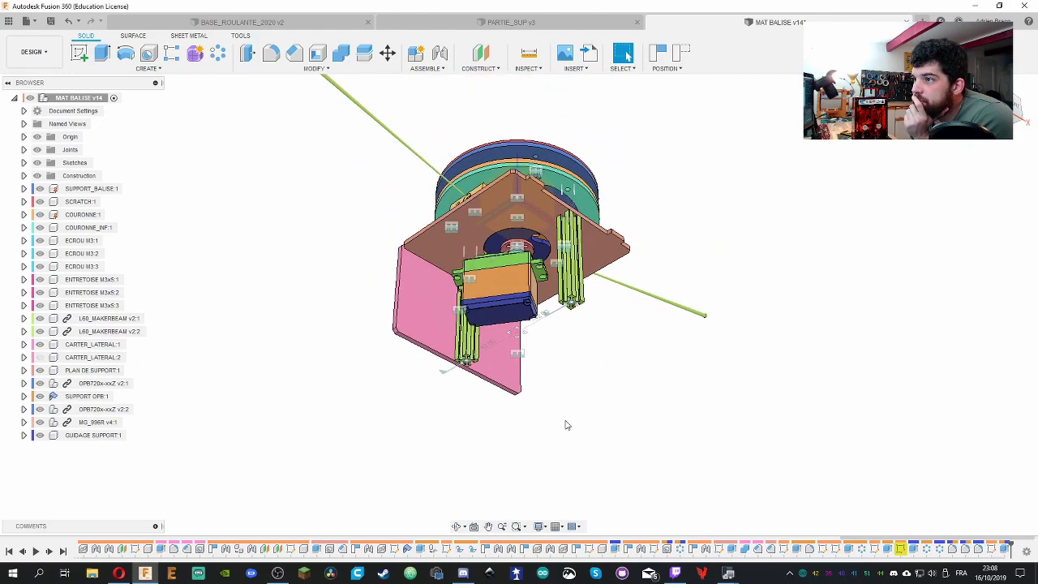
{"action": "scroll", "coordinate": [565, 424], "scroll_direction": "up", "scroll_amount": 4}
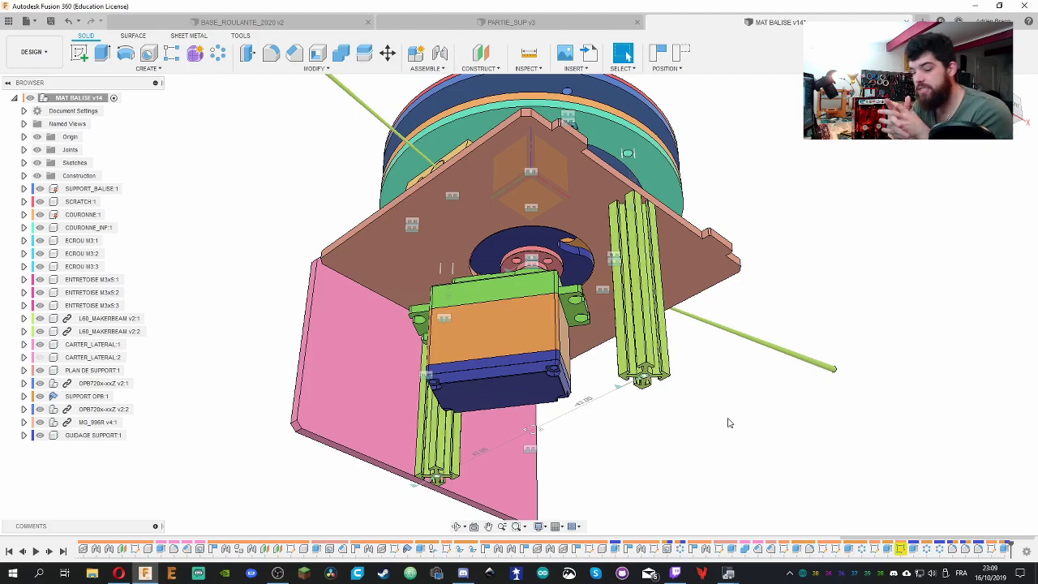
Inspect the servo from underneath and from a straight-on view of the support plate
{"action": "middle_click_drag", "start_coordinate": [759, 401], "coordinate": [750, 328], "text": "shift"}
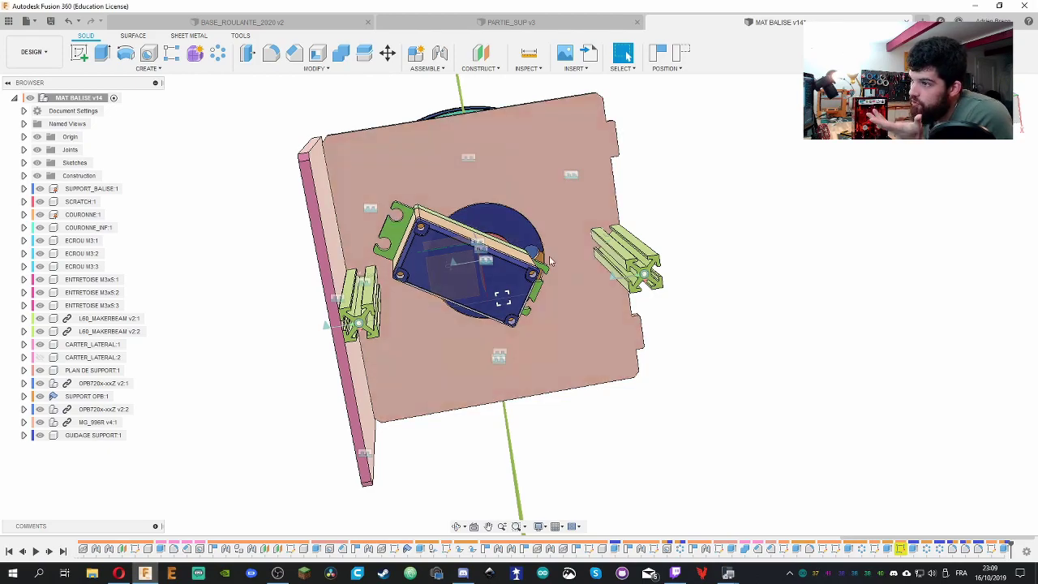
{"action": "left_click", "coordinate": [965, 101]}
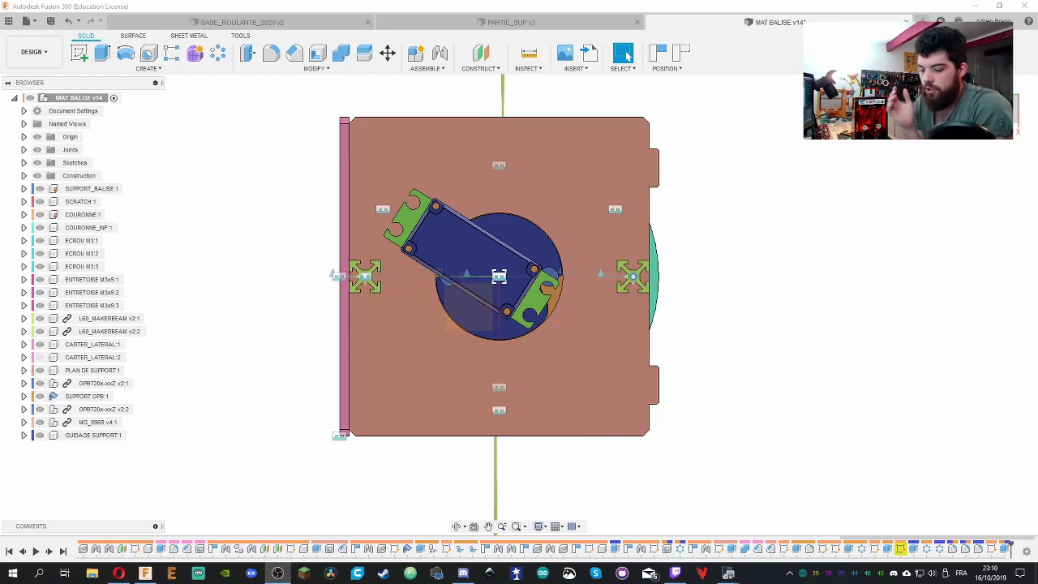
{"action": "middle_click_drag", "start_coordinate": [827, 195], "coordinate": [819, 276], "text": "shift"}
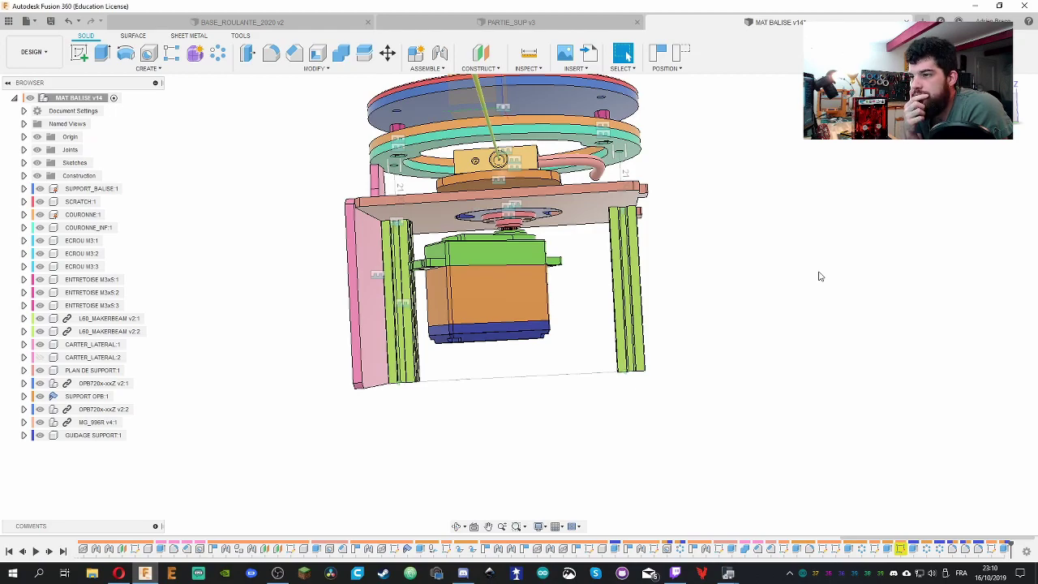
{"action": "scroll", "coordinate": [614, 278], "scroll_direction": "down", "scroll_amount": 1}
{"action": "scroll", "coordinate": [613, 268], "scroll_direction": "up", "scroll_amount": 5}
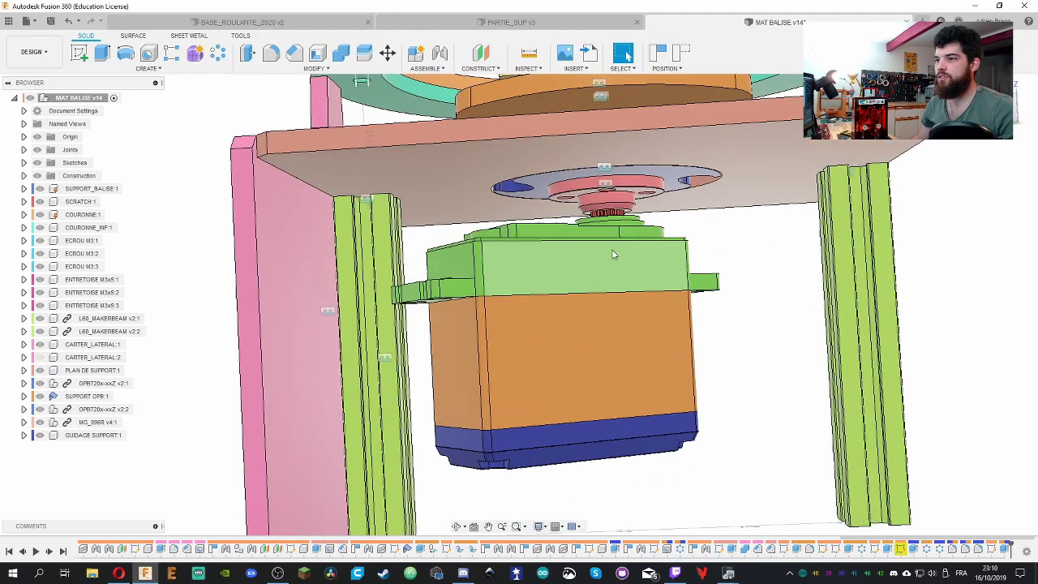
{"action": "middle_click_drag", "start_coordinate": [613, 254], "coordinate": [740, 265], "text": "shift"}
{"action": "key", "text": "i"}
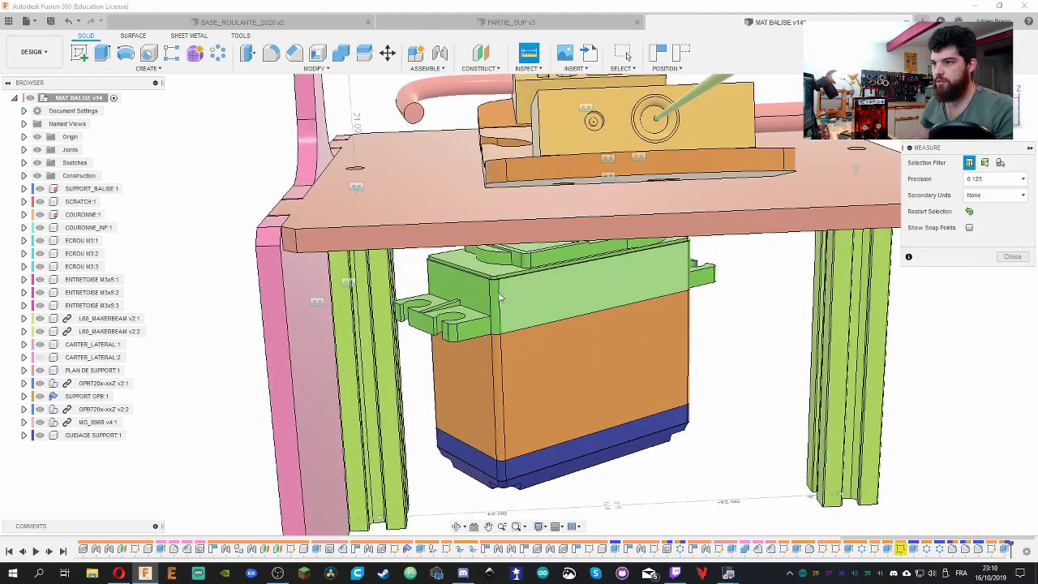
{"action": "left_click", "coordinate": [476, 320]}
{"action": "middle_click_drag", "start_coordinate": [475, 321], "coordinate": [507, 225], "text": "shift"}
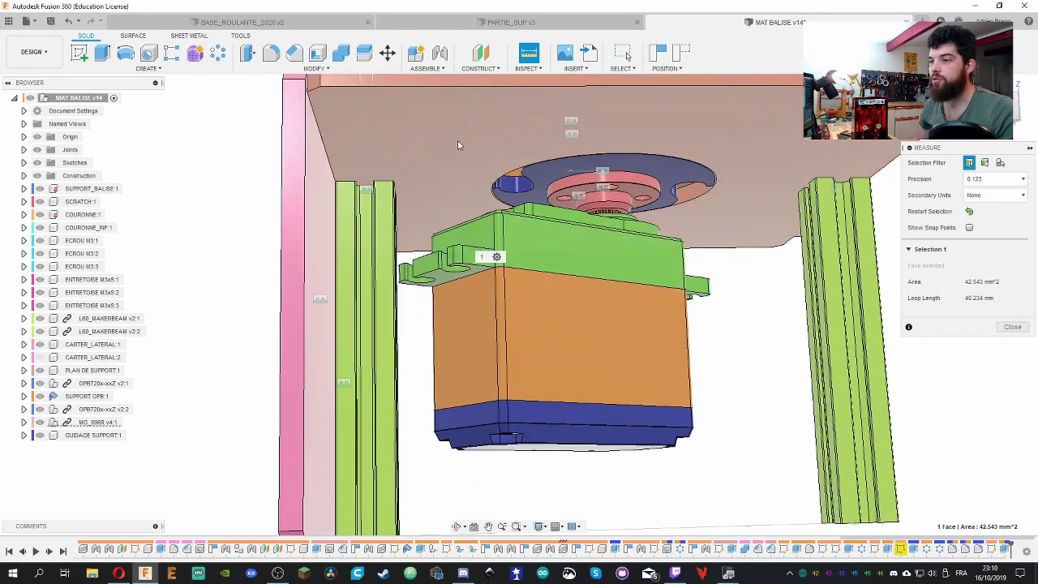
{"action": "left_click", "coordinate": [459, 146]}
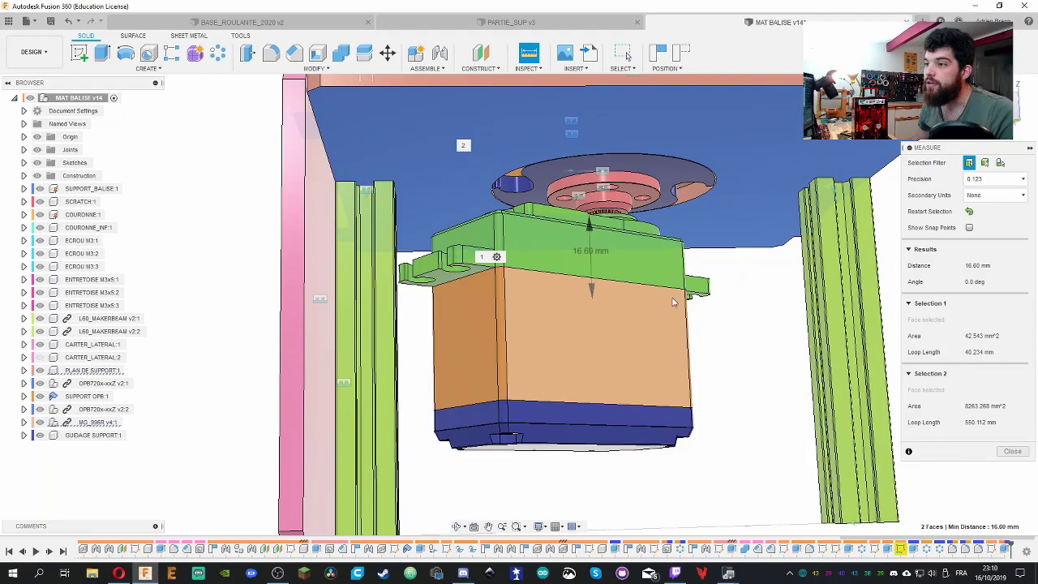
{"action": "key", "text": "Escape"}
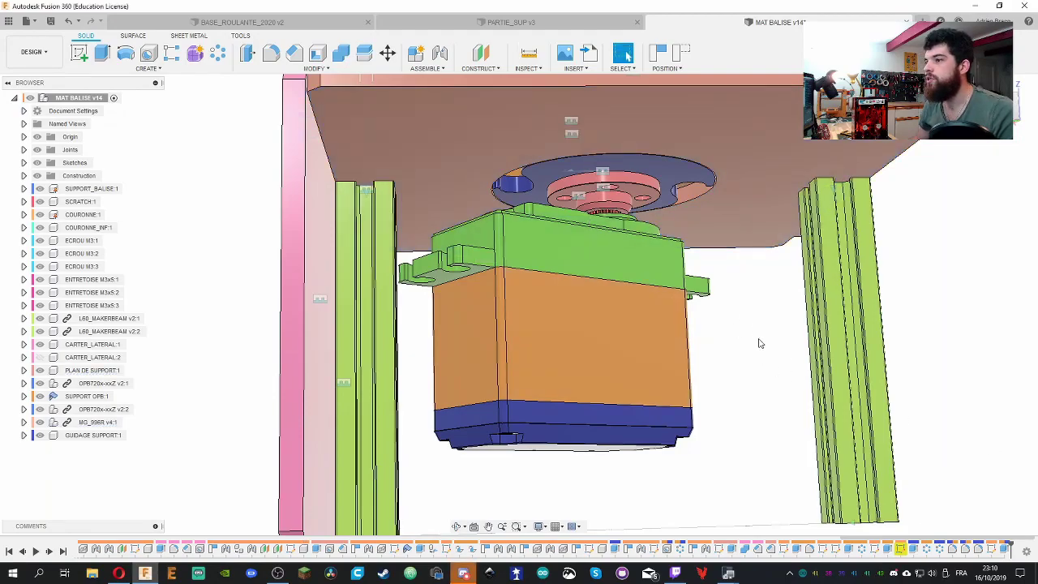
{"action": "middle_click_drag", "start_coordinate": [757, 343], "coordinate": [730, 352], "text": "shift"}
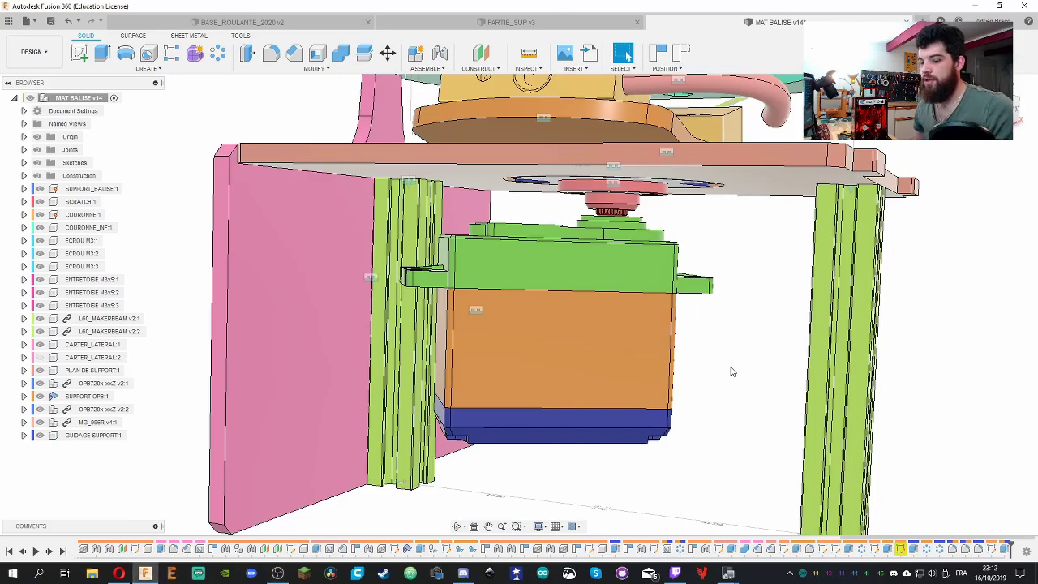
{"action": "mouse_move", "coordinate": [732, 368]}
{"action": "middle_mouse_down", "text": "shift"}
{"action": "mouse_move", "coordinate": [724, 313]}
{"action": "mouse_move", "coordinate": [718, 320]}
{"action": "mouse_move", "coordinate": [734, 313]}
{"action": "mouse_move", "coordinate": [732, 370]}
{"action": "middle_mouse_up", "text": "shift"}
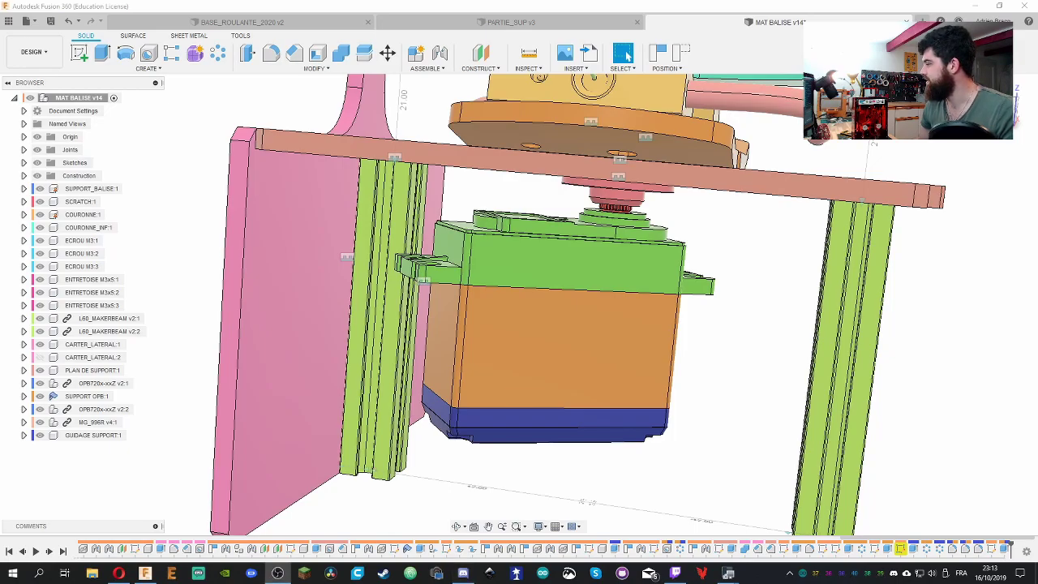
{"action": "middle_click_drag", "start_coordinate": [661, 294], "coordinate": [721, 261], "text": "shift"}
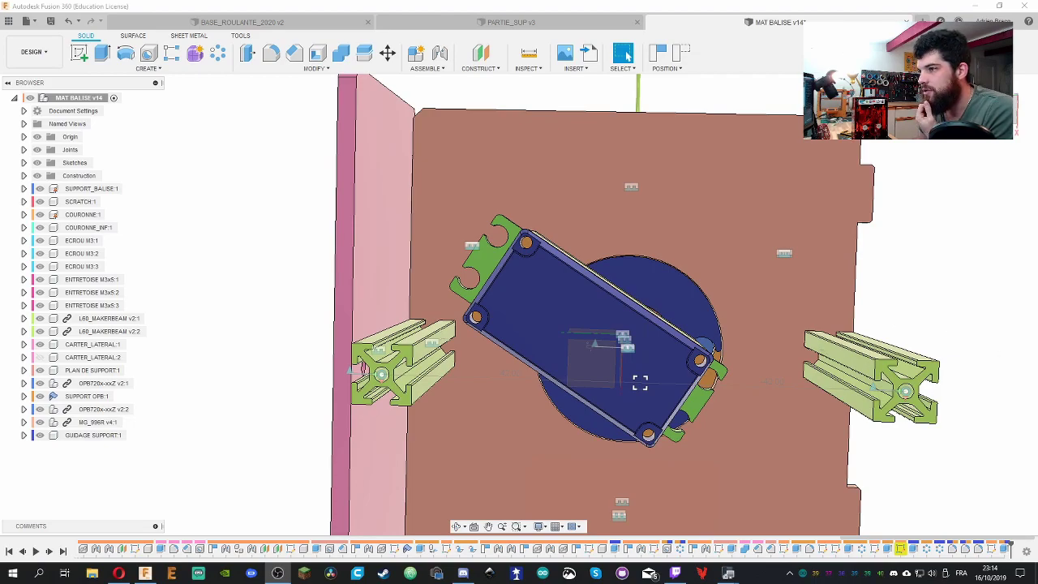
{"action": "middle_click_drag", "start_coordinate": [943, 331], "coordinate": [910, 306], "text": "shift"}
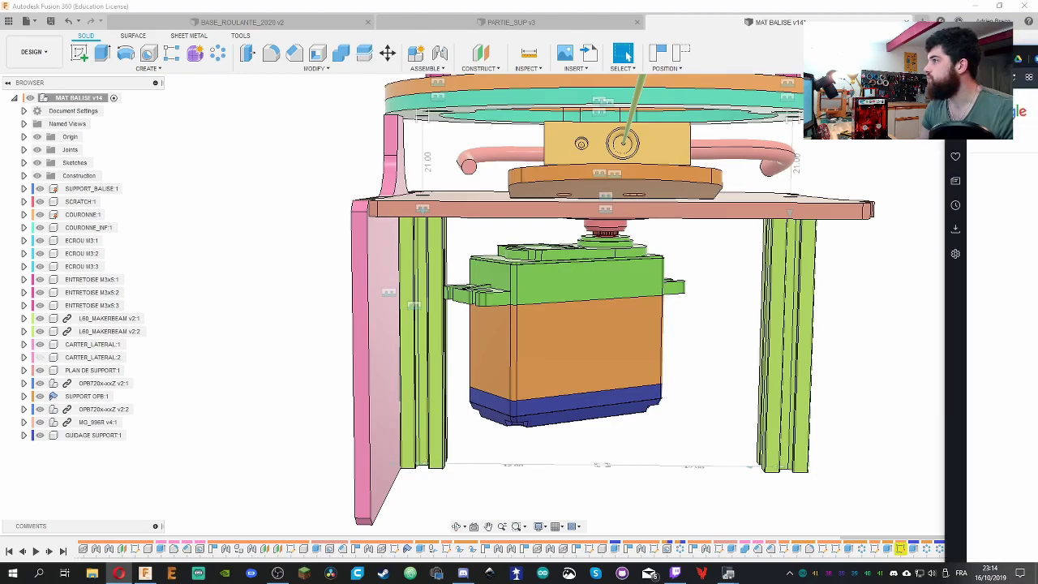
{"action": "key", "text": "alt+Tab"}
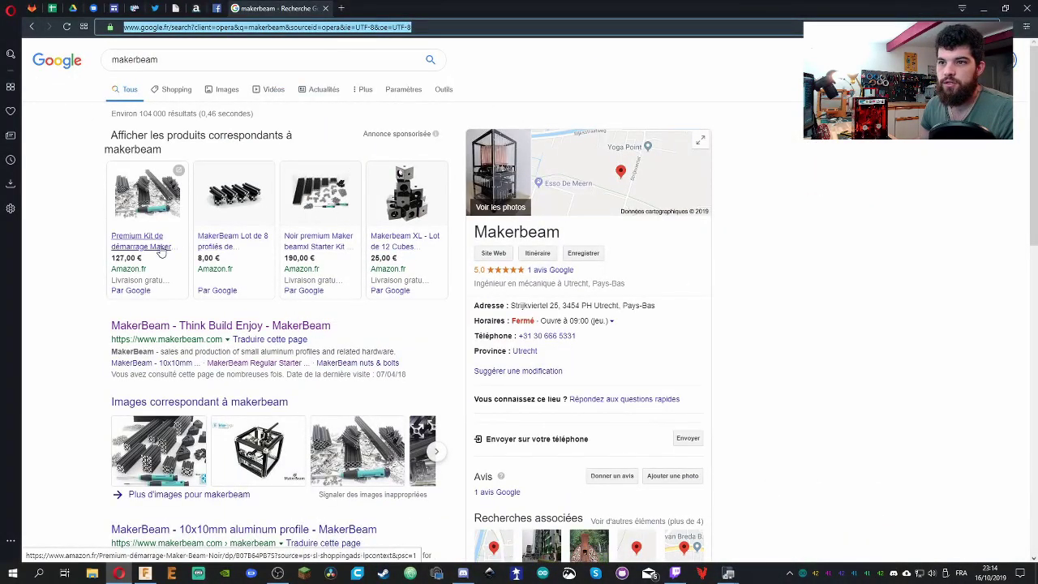
Open makerbeam.com and the Black Regular MakerBeam Starter Kit product page (€85,50)
{"action": "left_click", "coordinate": [180, 329]}
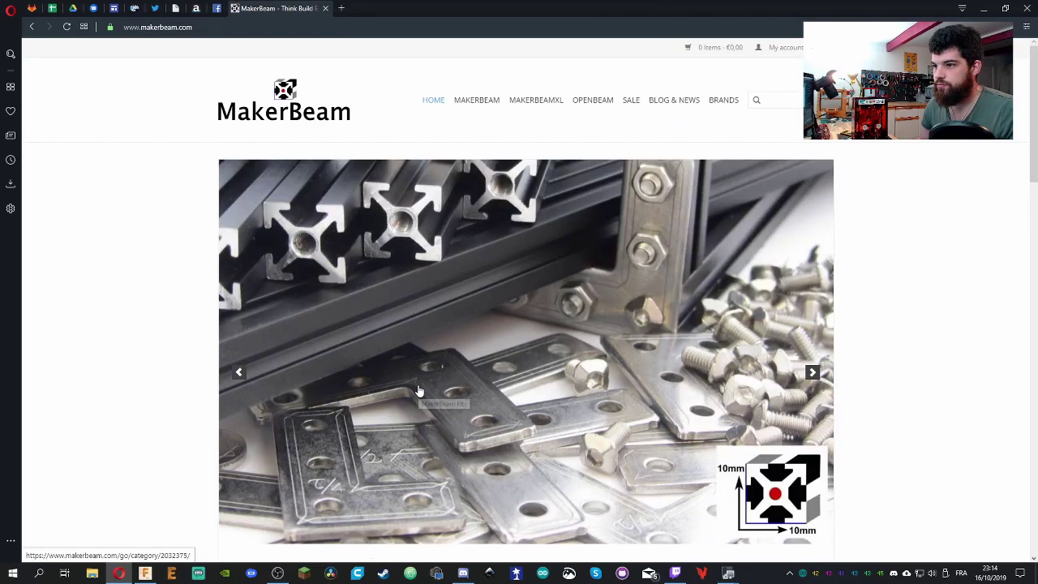
{"action": "scroll", "coordinate": [436, 188], "scroll_direction": "down", "scroll_amount": 4}
{"action": "scroll", "coordinate": [436, 188], "scroll_direction": "up", "scroll_amount": 4}
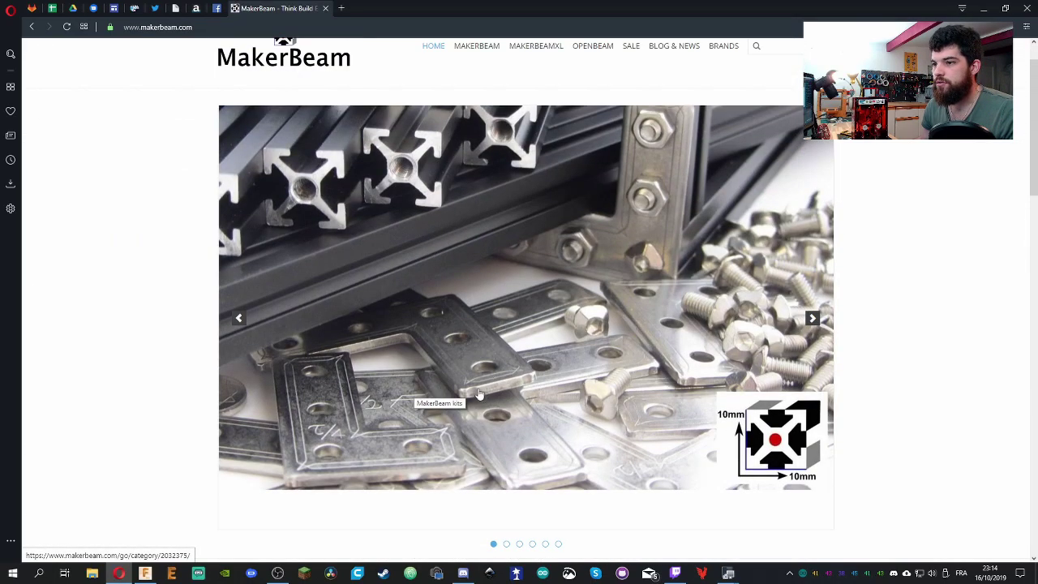
{"action": "scroll", "coordinate": [464, 341], "scroll_direction": "up", "scroll_amount": 1}
{"action": "scroll", "coordinate": [466, 325], "scroll_direction": "down", "scroll_amount": 5}
{"action": "scroll", "coordinate": [469, 325], "scroll_direction": "down", "scroll_amount": 9}
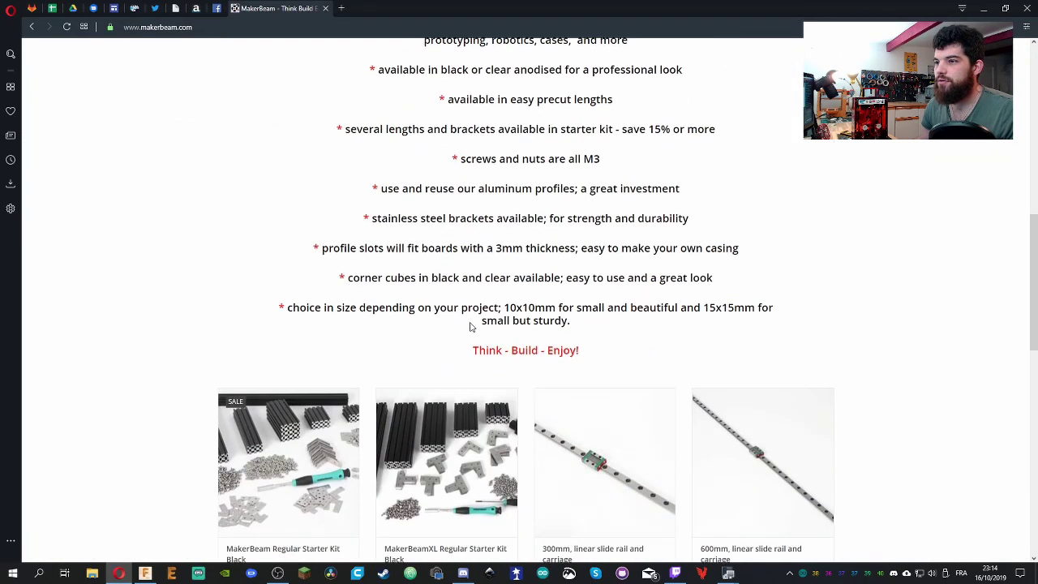
{"action": "scroll", "coordinate": [470, 324], "scroll_direction": "up", "scroll_amount": 3}
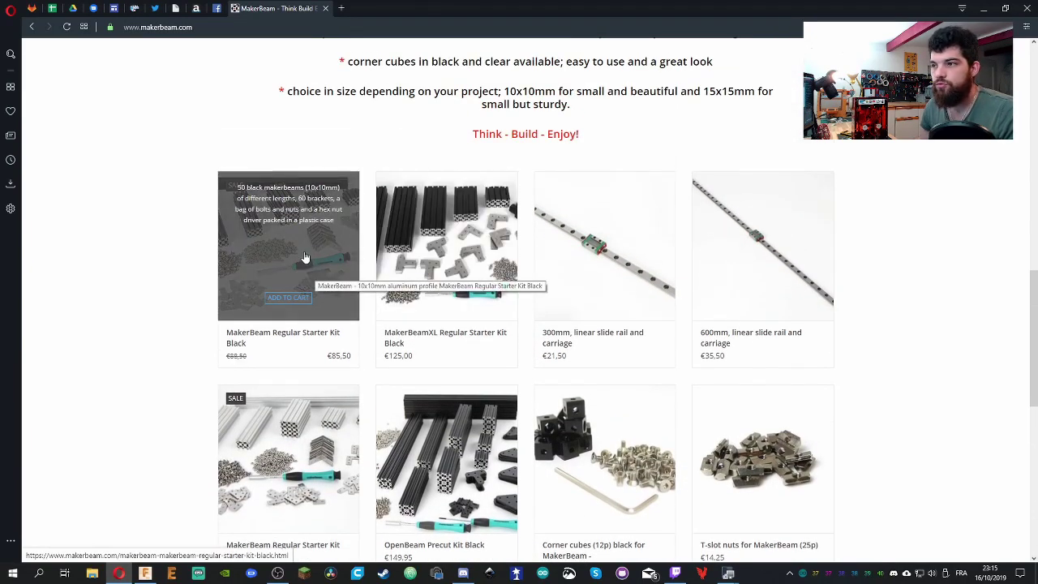
{"action": "left_click", "coordinate": [305, 258]}
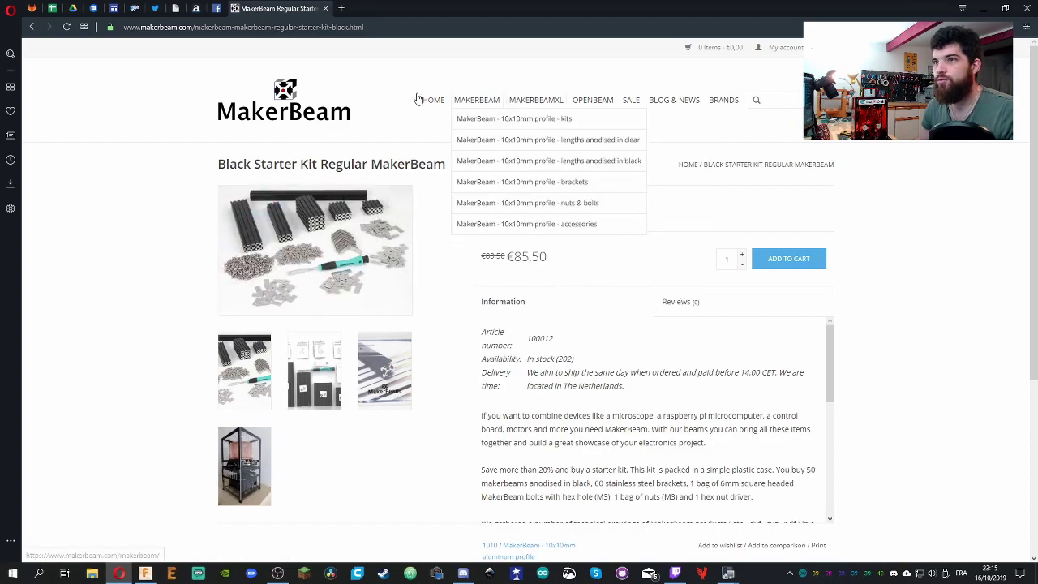
Minimize the browser and orbit the MAT BALISE assembly to view the plate's underside
{"action": "left_click", "coordinate": [1005, 8]}
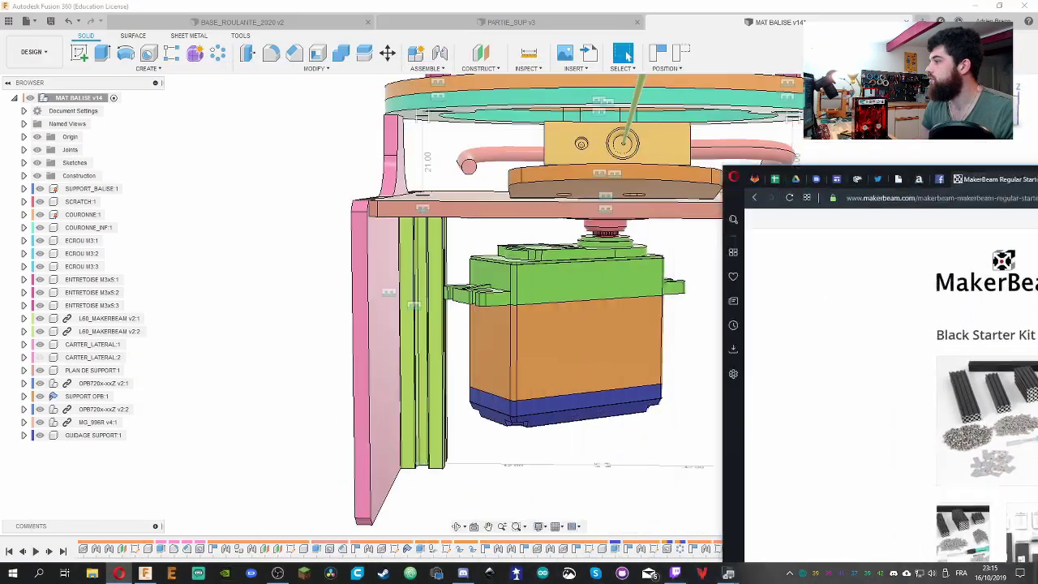
{"action": "key", "text": "super+Down"}
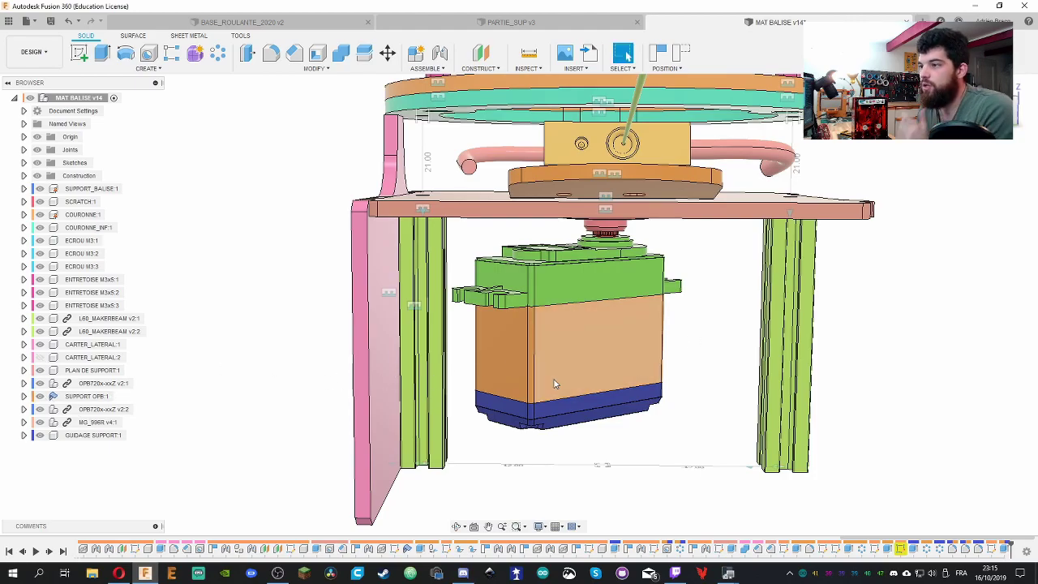
{"action": "middle_click_drag", "start_coordinate": [734, 369], "coordinate": [712, 364], "text": "shift"}
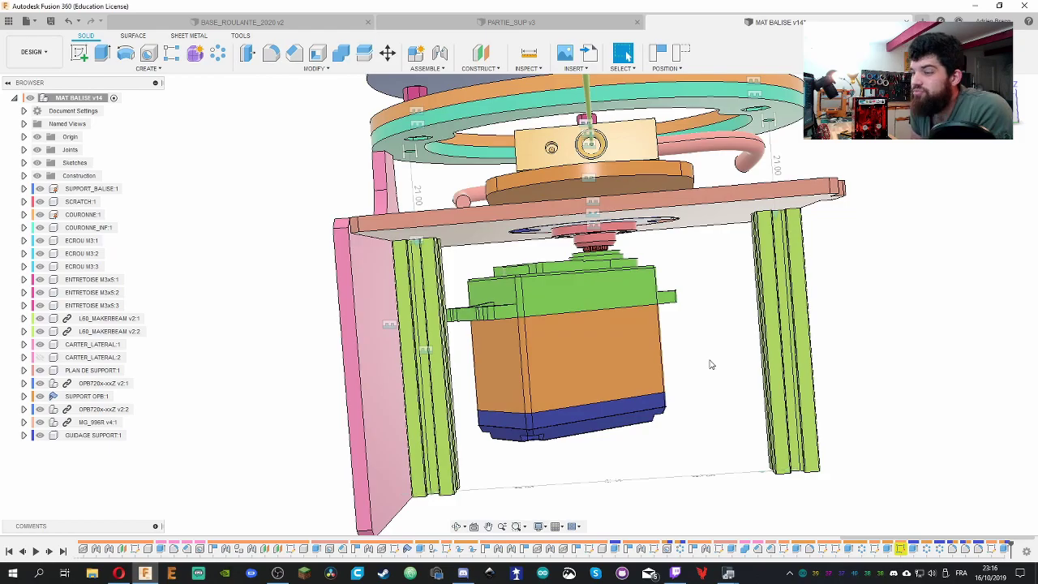
{"action": "middle_click_drag", "start_coordinate": [710, 363], "coordinate": [892, 293], "text": "shift"}
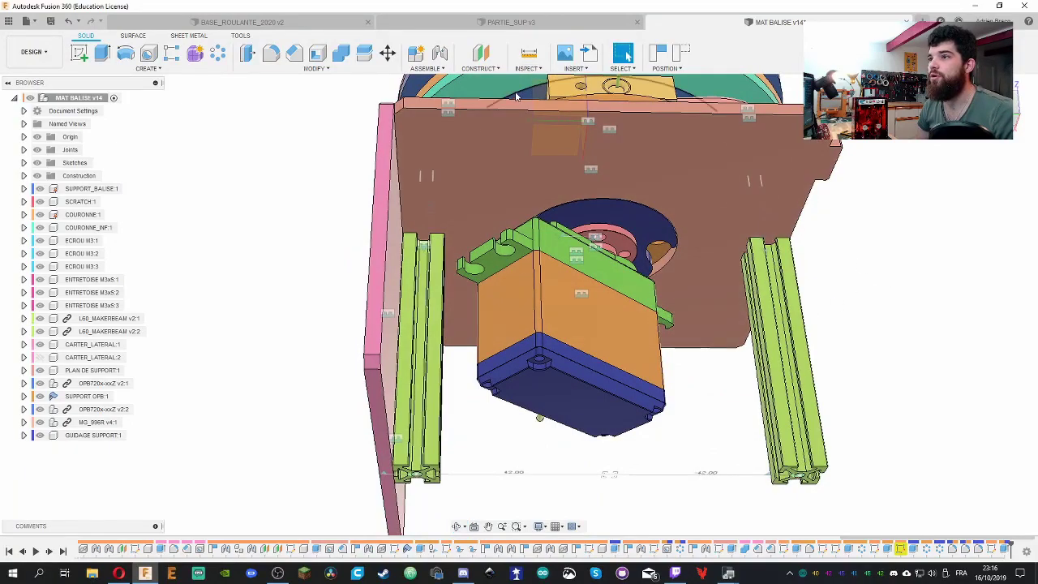
Keep the servo at its previous position and add a 0 mm offset plane on its mounting-tab face
{"action": "left_click", "coordinate": [480, 53]}
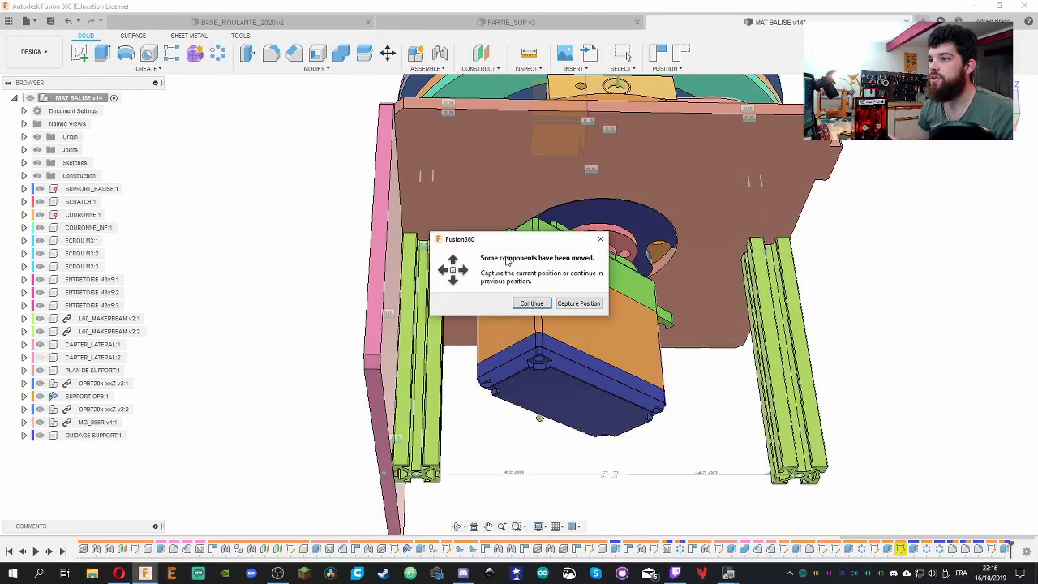
{"action": "left_click", "coordinate": [543, 306]}
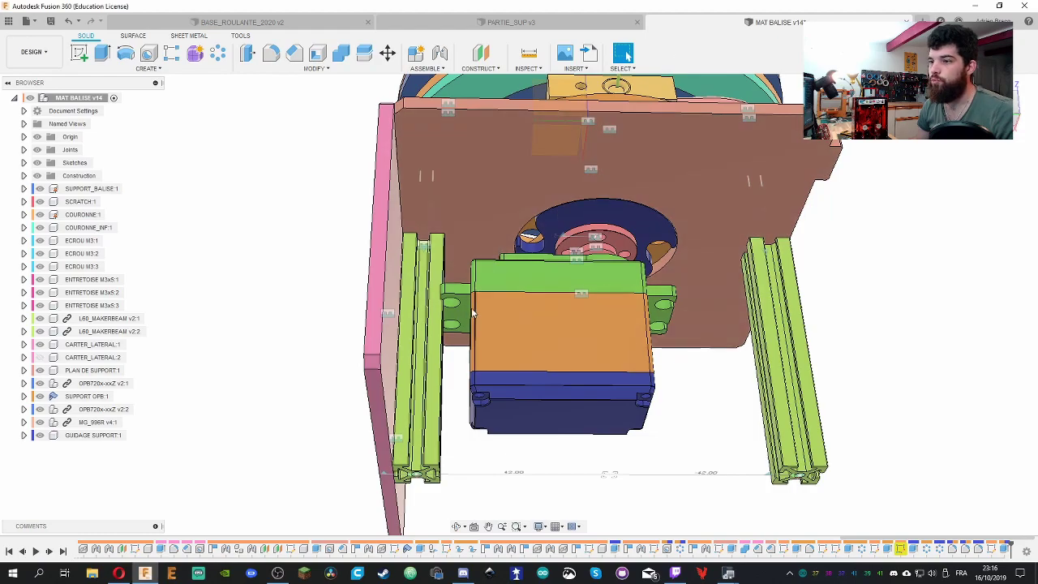
{"action": "left_click", "coordinate": [600, 316]}
{"action": "left_click", "coordinate": [489, 62]}
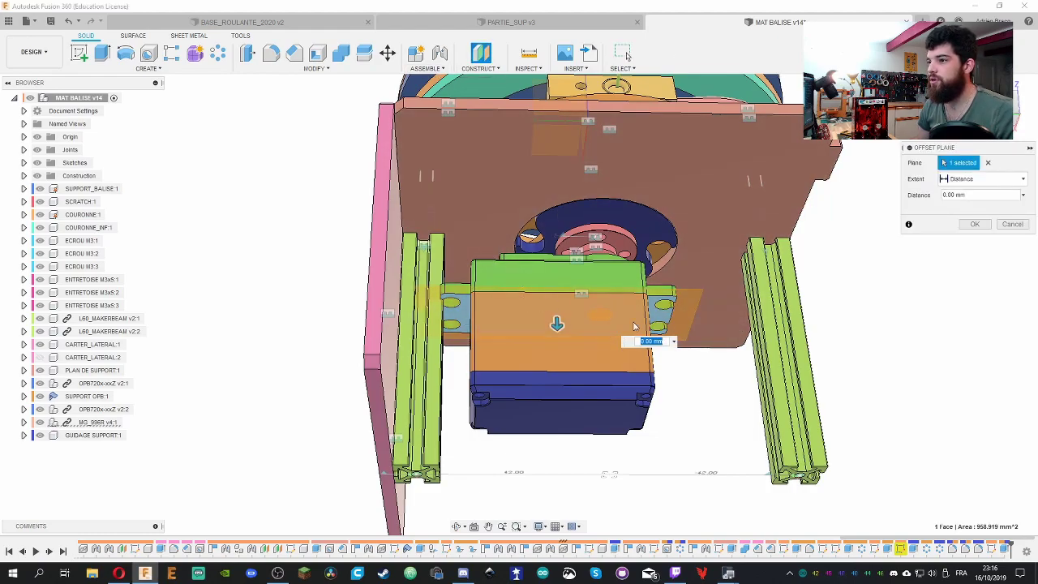
{"action": "key", "text": "Escape"}
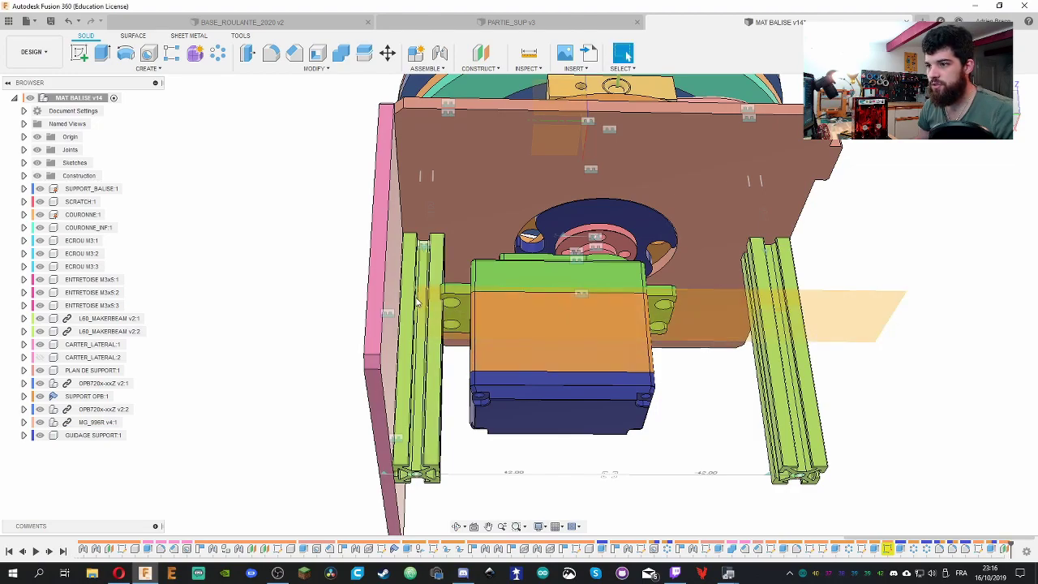
{"action": "middle_click_drag", "start_coordinate": [418, 304], "coordinate": [691, 349], "text": "shift"}
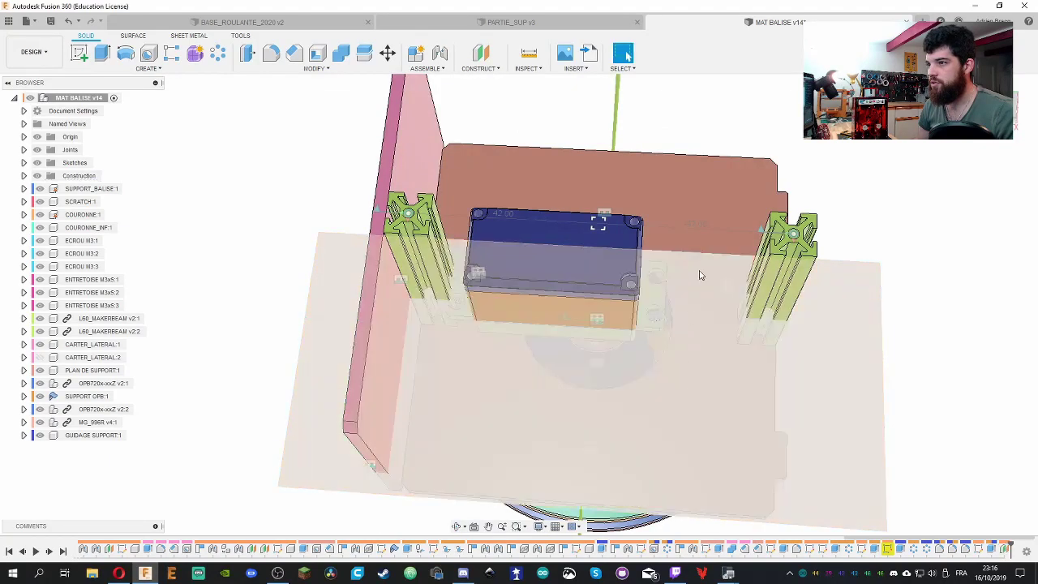
{"action": "middle_click_drag", "start_coordinate": [702, 260], "coordinate": [920, 308], "text": "shift"}
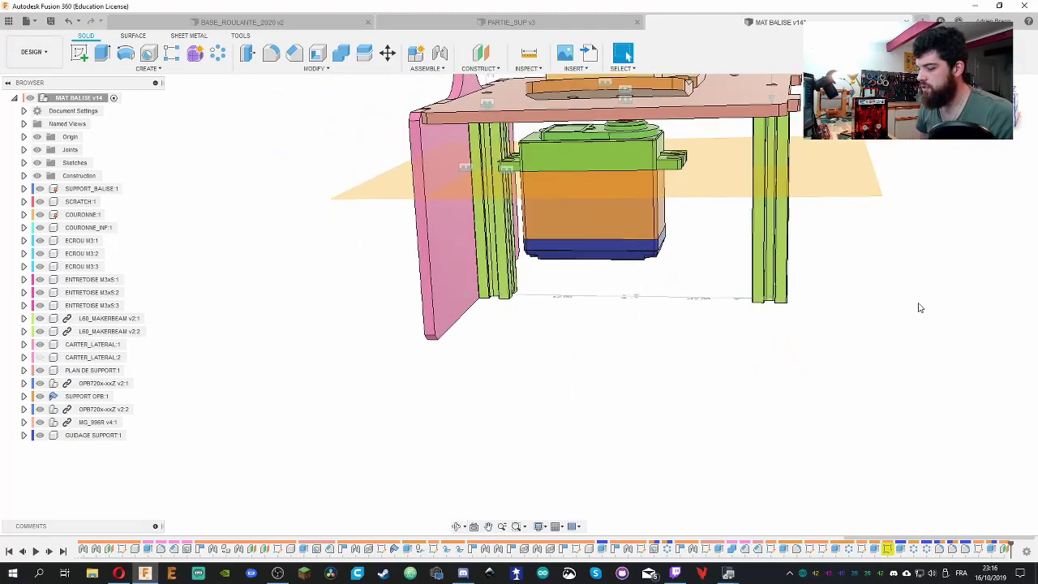
{"action": "middle_click_drag", "start_coordinate": [845, 287], "coordinate": [723, 254], "text": "shift"}
Start a sketch on the new construction plane Plane6
{"action": "left_click", "coordinate": [722, 254]}
{"action": "middle_click_drag", "start_coordinate": [686, 461], "coordinate": [626, 55], "text": "shift"}
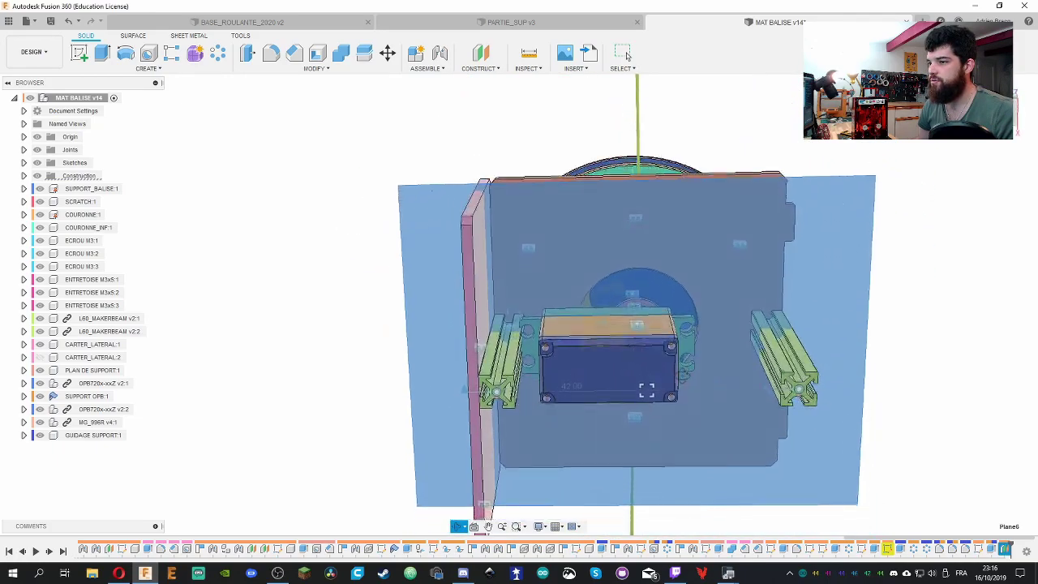
{"action": "left_click", "coordinate": [79, 53]}
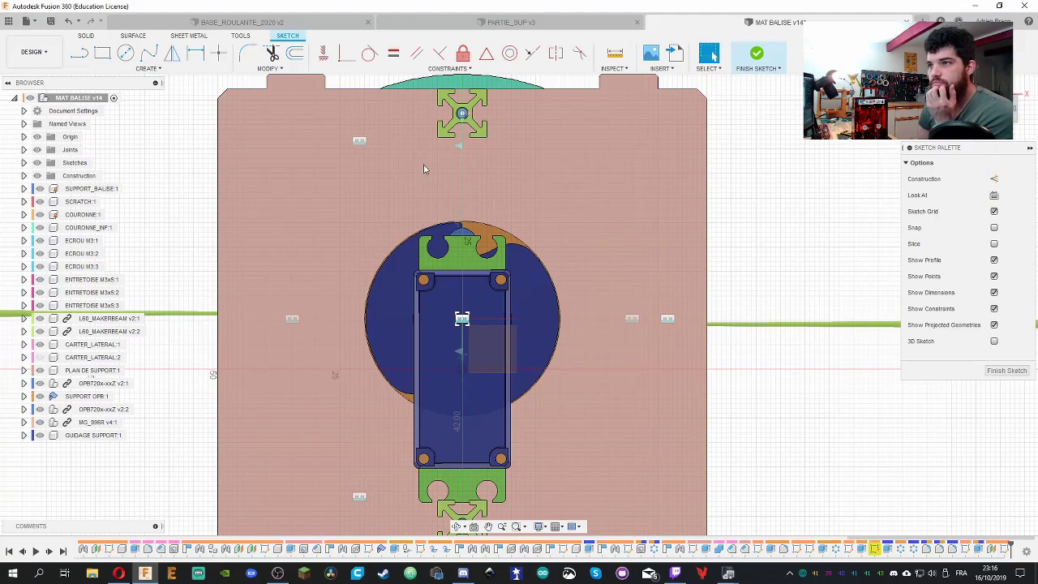
{"action": "scroll", "coordinate": [423, 168], "scroll_direction": "down", "scroll_amount": 2}
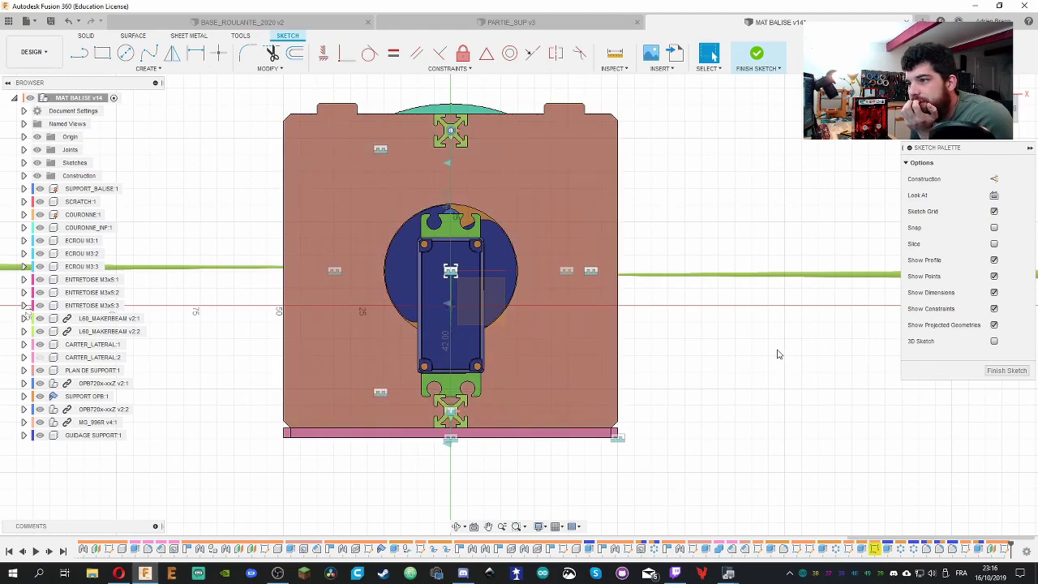
Edit the servo's joint and rotate it to 30 degrees
{"action": "left_click", "coordinate": [422, 339]}
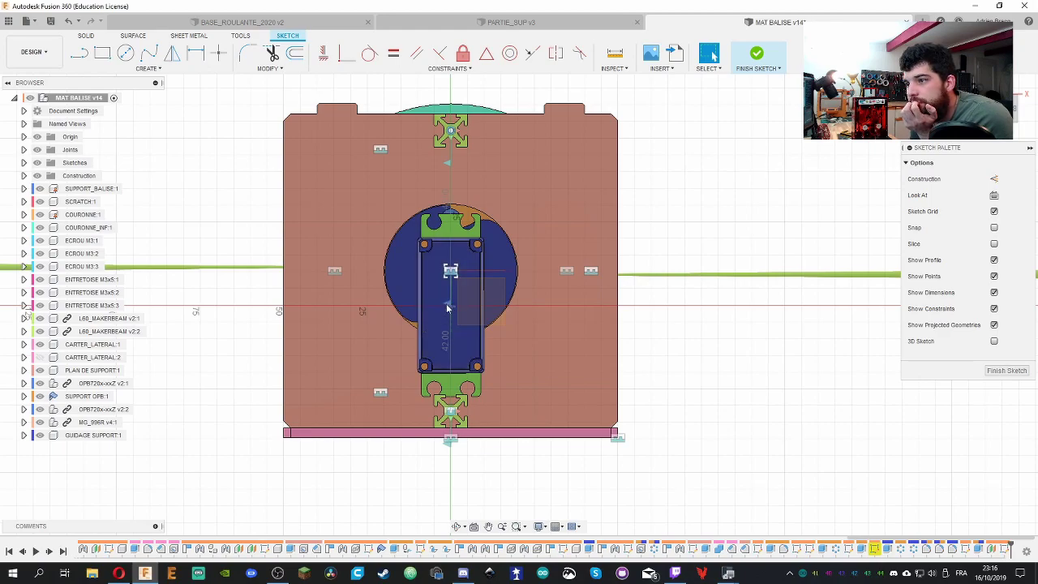
{"action": "left_click", "coordinate": [447, 307]}
{"action": "key", "text": "m"}
{"action": "left_click_drag", "start_coordinate": [451, 330], "coordinate": [410, 335]}
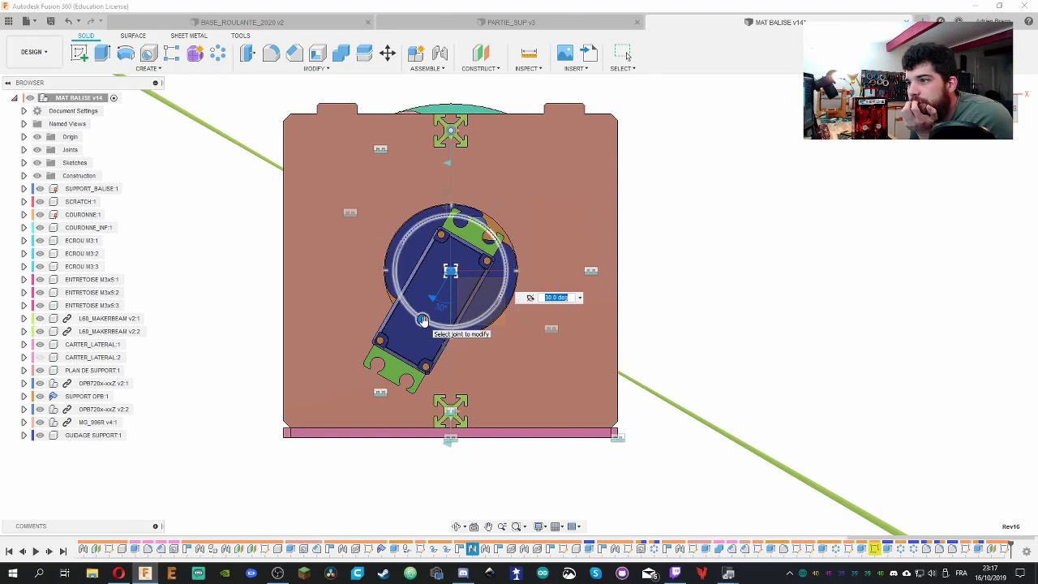
Rotate the servo's joint to 90 degrees and confirm the new angle
{"action": "left_click_drag", "start_coordinate": [422, 319], "coordinate": [395, 272]}
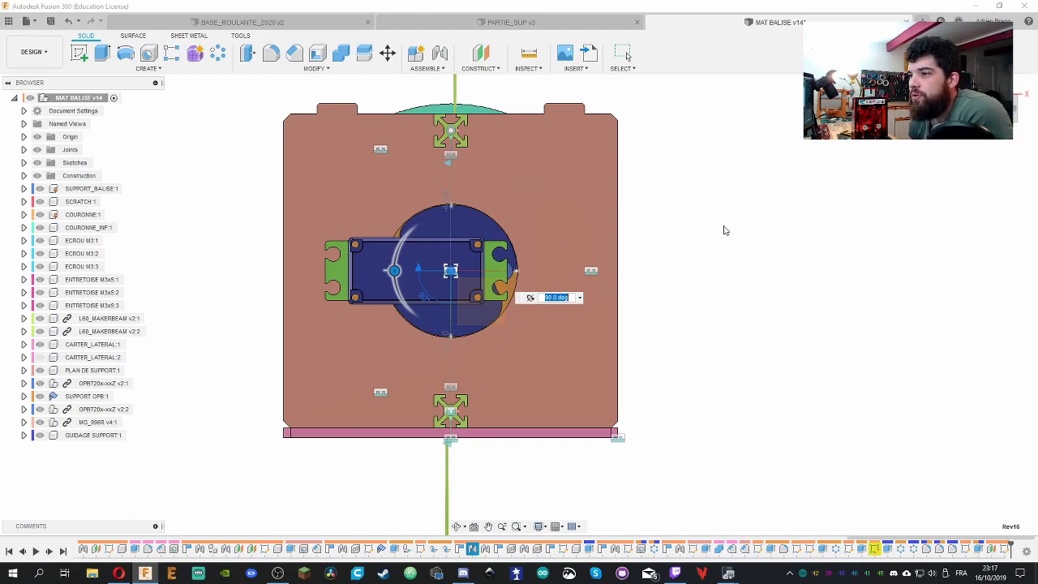
{"action": "key", "text": "Return"}
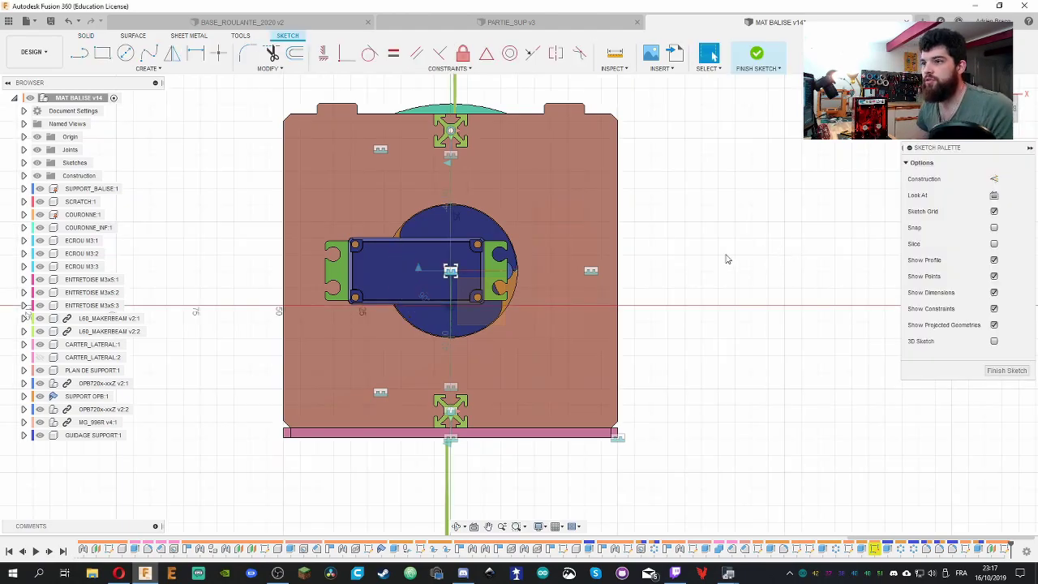
{"action": "mouse_move", "coordinate": [729, 259]}
{"action": "middle_mouse_down", "text": "shift"}
{"action": "mouse_move", "coordinate": [666, 260]}
{"action": "mouse_move", "coordinate": [718, 288]}
{"action": "mouse_move", "coordinate": [709, 199]}
{"action": "mouse_move", "coordinate": [700, 218]}
{"action": "mouse_move", "coordinate": [722, 182]}
{"action": "mouse_move", "coordinate": [797, 211]}
{"action": "mouse_move", "coordinate": [711, 241]}
{"action": "mouse_move", "coordinate": [722, 192]}
{"action": "mouse_move", "coordinate": [808, 225]}
{"action": "mouse_move", "coordinate": [765, 206]}
{"action": "mouse_move", "coordinate": [779, 218]}
{"action": "mouse_move", "coordinate": [785, 295]}
{"action": "mouse_move", "coordinate": [826, 314]}
{"action": "mouse_move", "coordinate": [807, 267]}
{"action": "mouse_move", "coordinate": [822, 251]}
{"action": "mouse_move", "coordinate": [848, 301]}
{"action": "mouse_move", "coordinate": [803, 301]}
{"action": "mouse_move", "coordinate": [776, 272]}
{"action": "mouse_move", "coordinate": [764, 303]}
{"action": "middle_mouse_up", "text": "shift"}
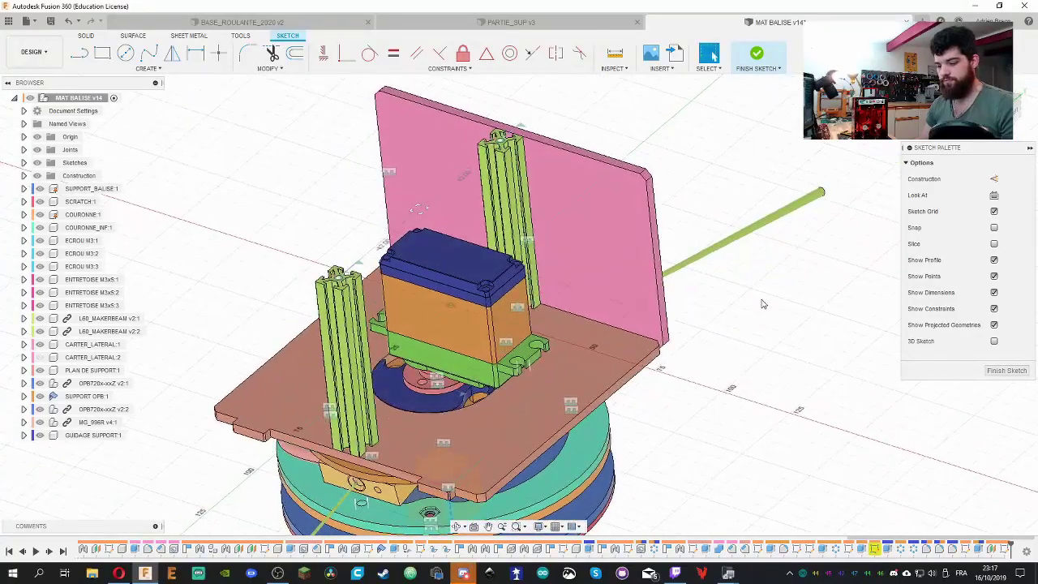
Measure 19.40 mm between the servo tab face and the plate face, then bring up the shared sketch
{"action": "key", "text": "i"}
{"action": "left_click", "coordinate": [540, 352]}
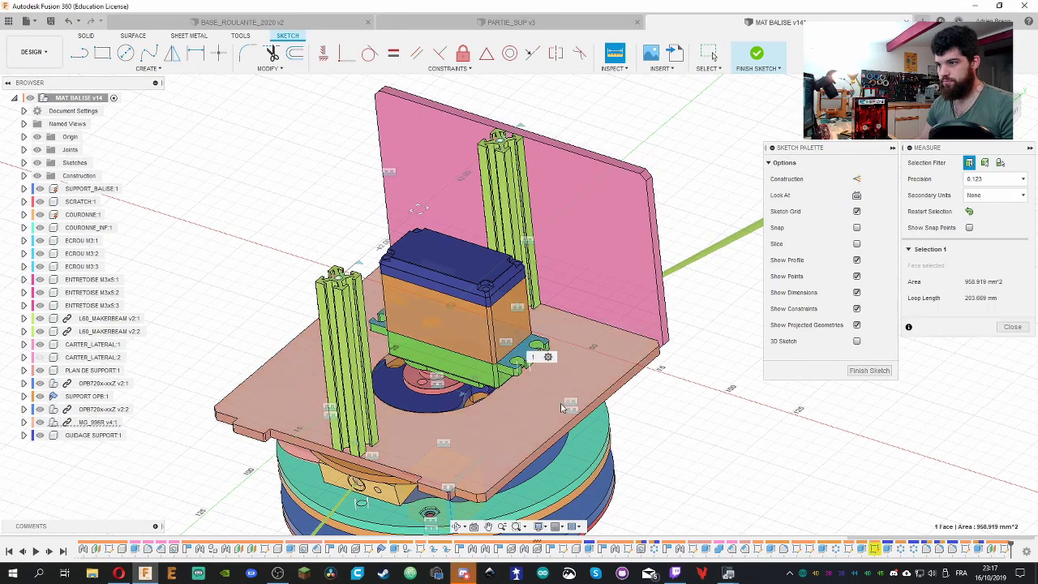
{"action": "left_click", "coordinate": [565, 409]}
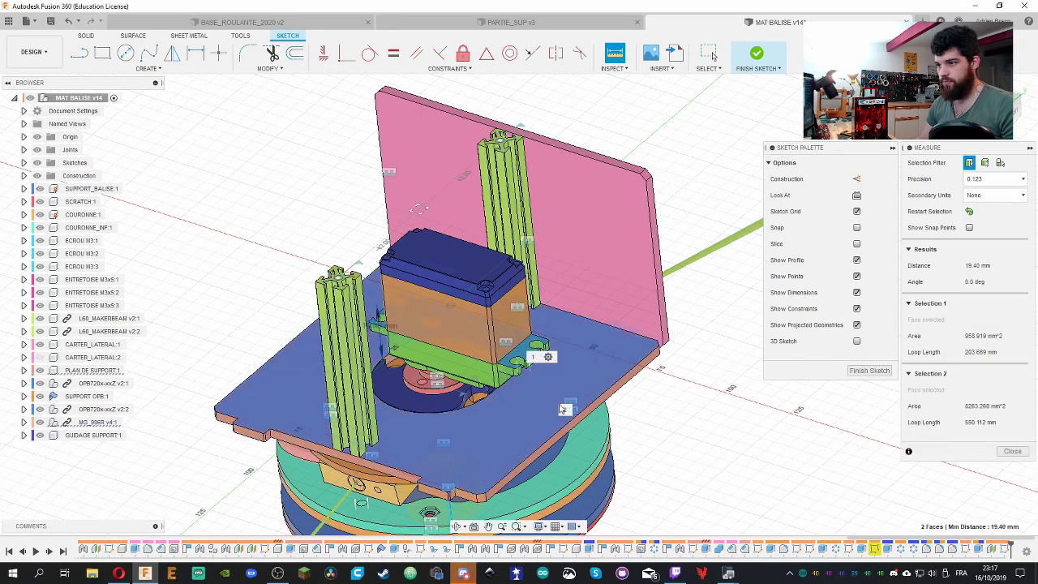
{"action": "left_click", "coordinate": [714, 432]}
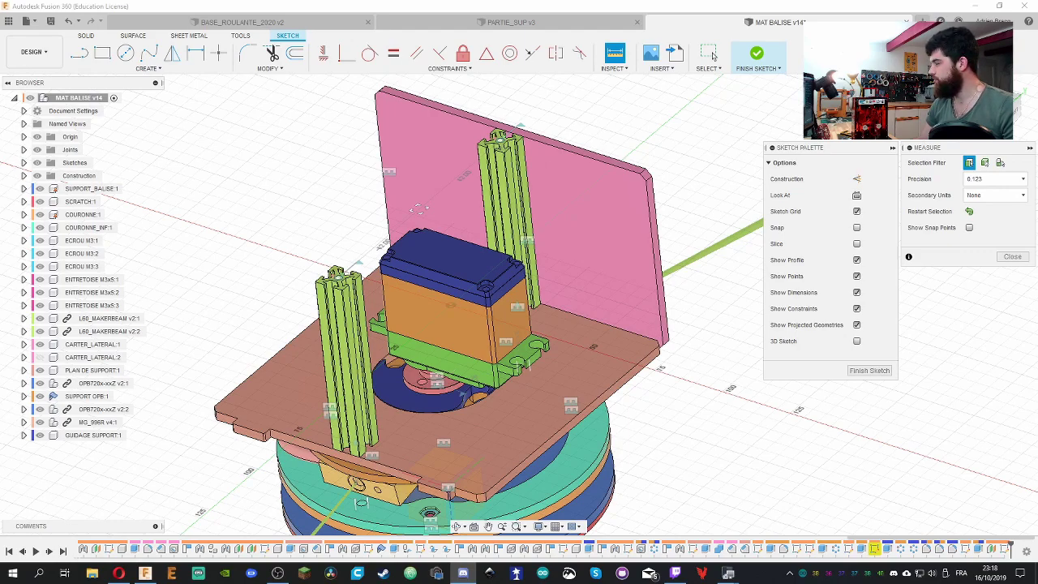
{"action": "left_click_drag", "start_coordinate": [1037, 76], "coordinate": [543, 79]}
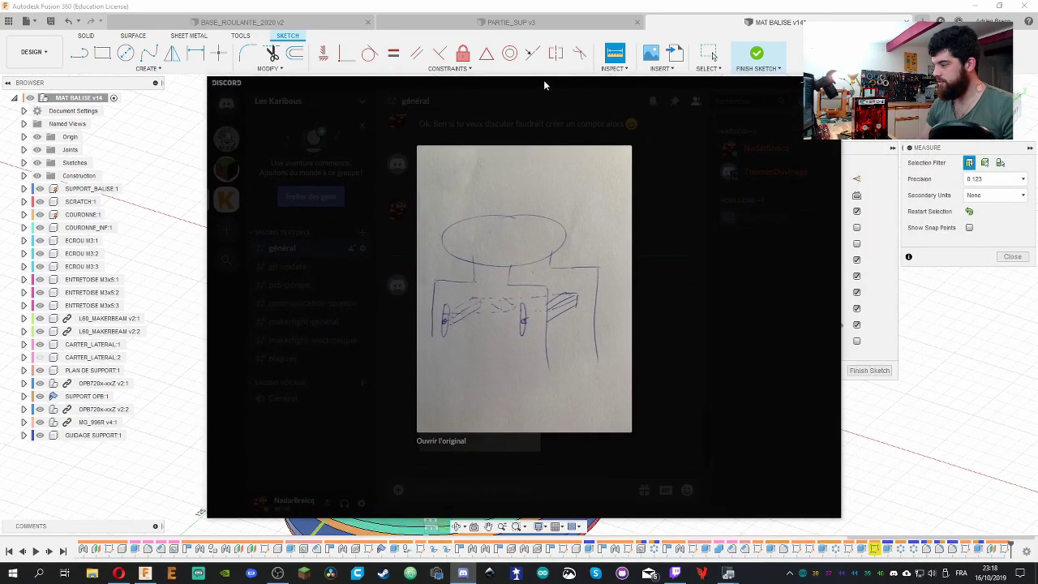
View the hand-drawn sketch in Discord, then move the chat window off screen
{"action": "left_click_drag", "start_coordinate": [543, 80], "coordinate": [544, 80]}
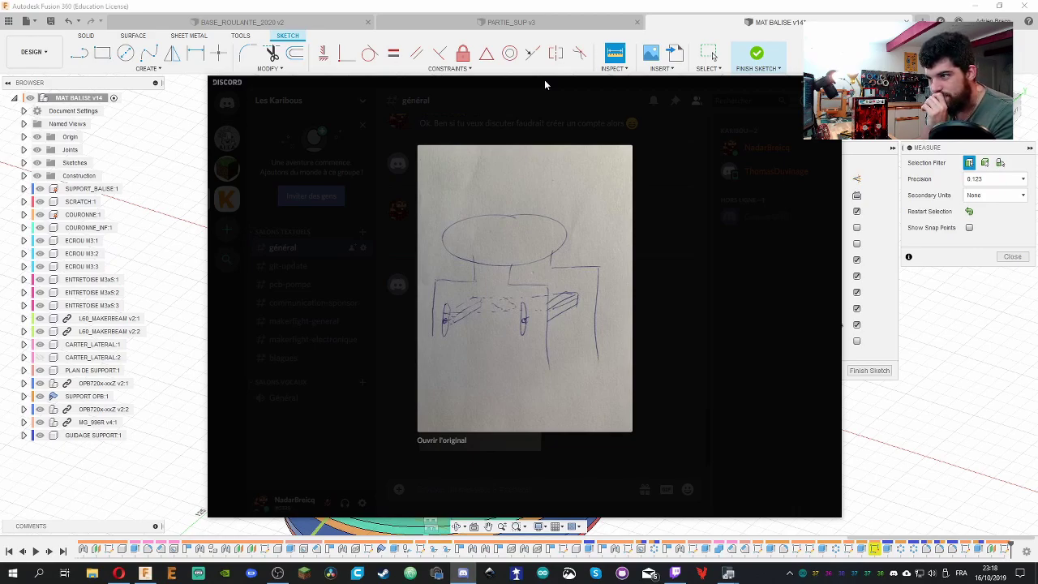
{"action": "left_click_drag", "start_coordinate": [544, 80], "coordinate": [1037, 80]}
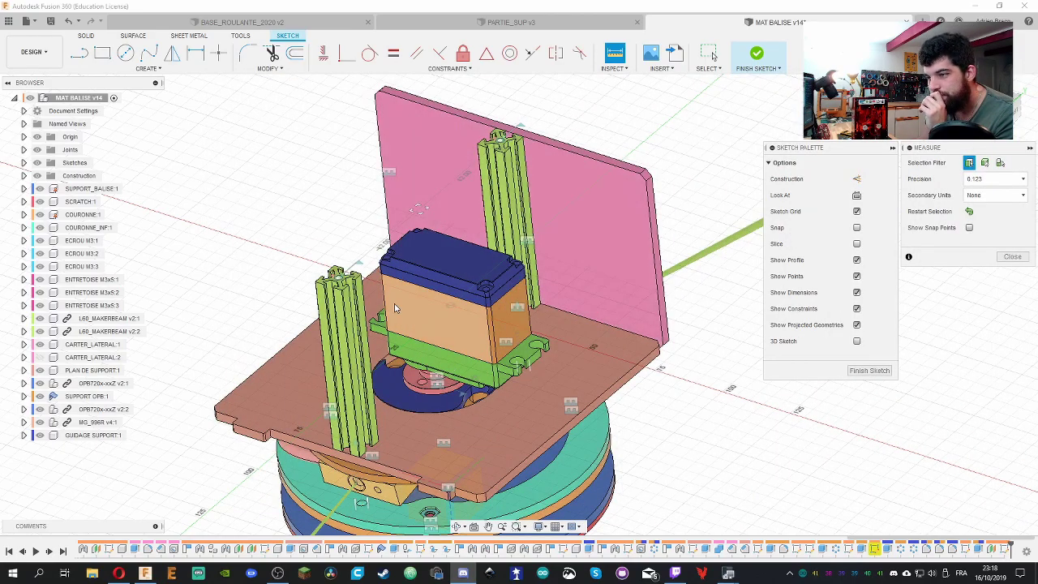
{"action": "scroll", "coordinate": [559, 284], "scroll_direction": "down", "scroll_amount": 2}
{"action": "middle_click_drag", "start_coordinate": [387, 386], "coordinate": [252, 361], "text": "shift"}
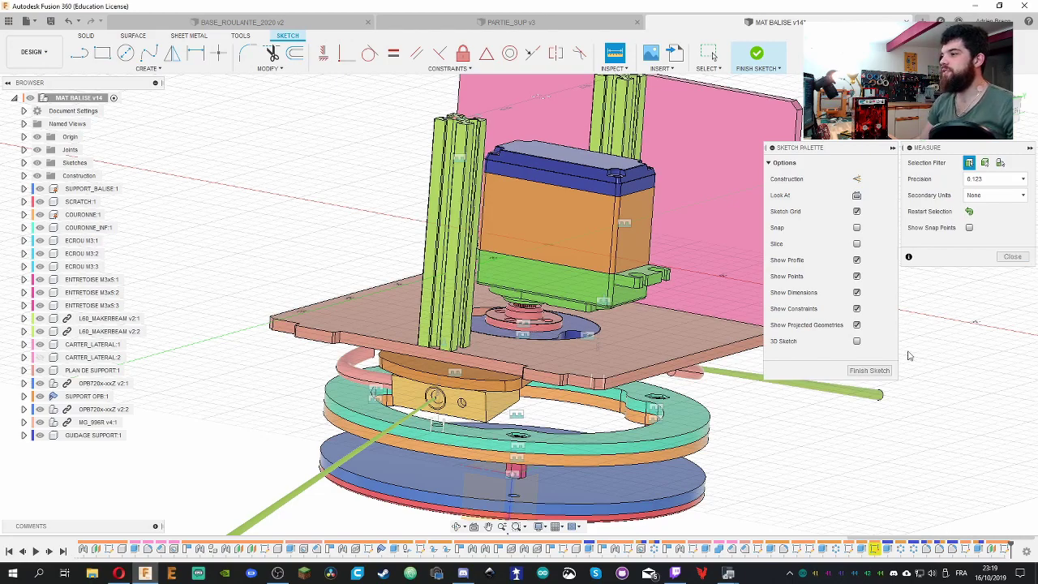
Finish the sketch, show the CARTER_LATERAL:1 side panel, and orbit to a new angle
{"action": "left_click", "coordinate": [869, 370]}
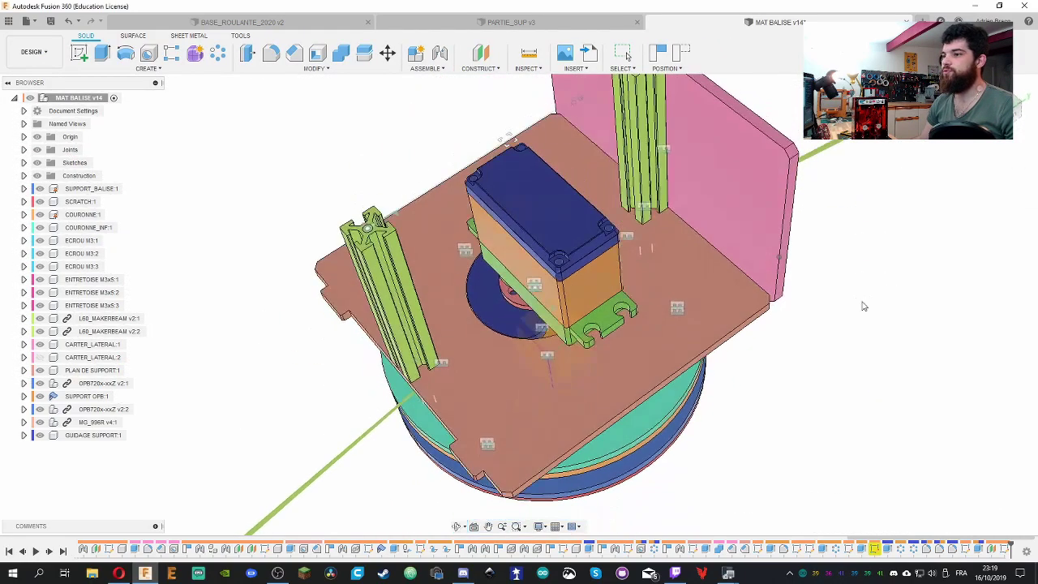
{"action": "left_click", "coordinate": [39, 344]}
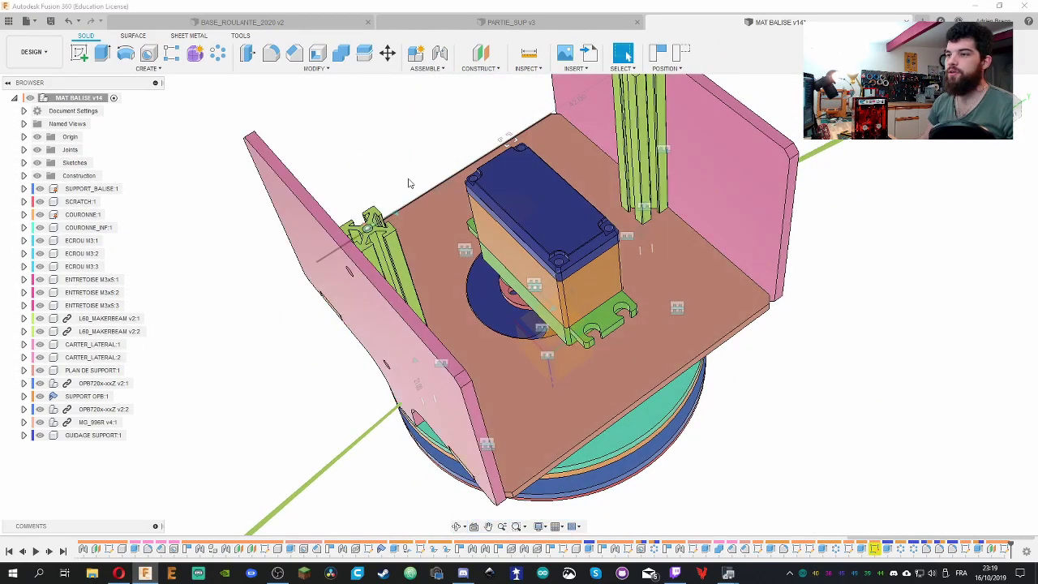
{"action": "scroll", "coordinate": [361, 186], "scroll_direction": "down", "scroll_amount": 3}
{"action": "middle_click_drag", "start_coordinate": [330, 208], "coordinate": [493, 373], "text": "shift"}
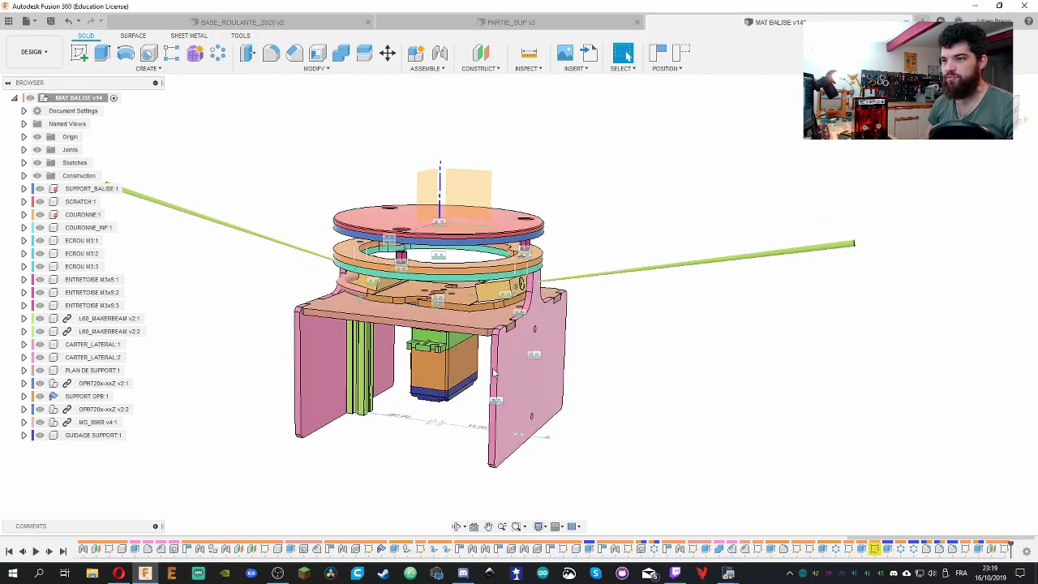
{"action": "scroll", "coordinate": [342, 376], "scroll_direction": "down", "scroll_amount": 2}
{"action": "scroll", "coordinate": [343, 375], "scroll_direction": "up", "scroll_amount": 8}
Rotate the servo assembly about its revolute joint and inspect it from several angles
{"action": "mouse_move", "coordinate": [254, 297]}
{"action": "middle_mouse_down", "text": "shift"}
{"action": "mouse_move", "coordinate": [317, 306]}
{"action": "mouse_move", "coordinate": [255, 300]}
{"action": "mouse_move", "coordinate": [268, 304]}
{"action": "middle_mouse_up", "text": "shift"}
{"action": "scroll", "coordinate": [475, 206], "scroll_direction": "up", "scroll_amount": 3}
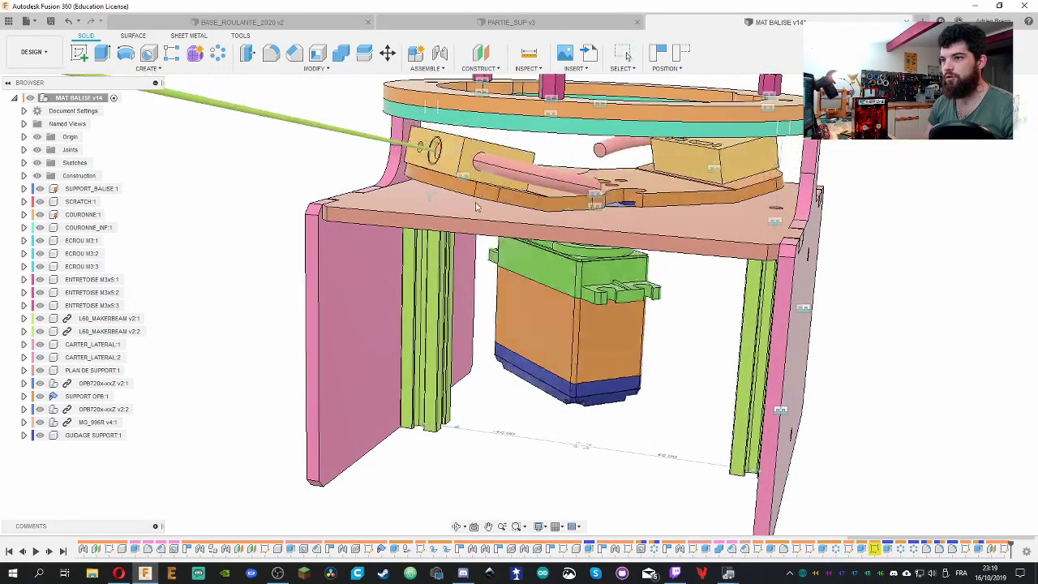
{"action": "left_click_drag", "start_coordinate": [476, 207], "coordinate": [584, 219]}
{"action": "middle_click_drag", "start_coordinate": [584, 219], "coordinate": [860, 412], "text": "shift"}
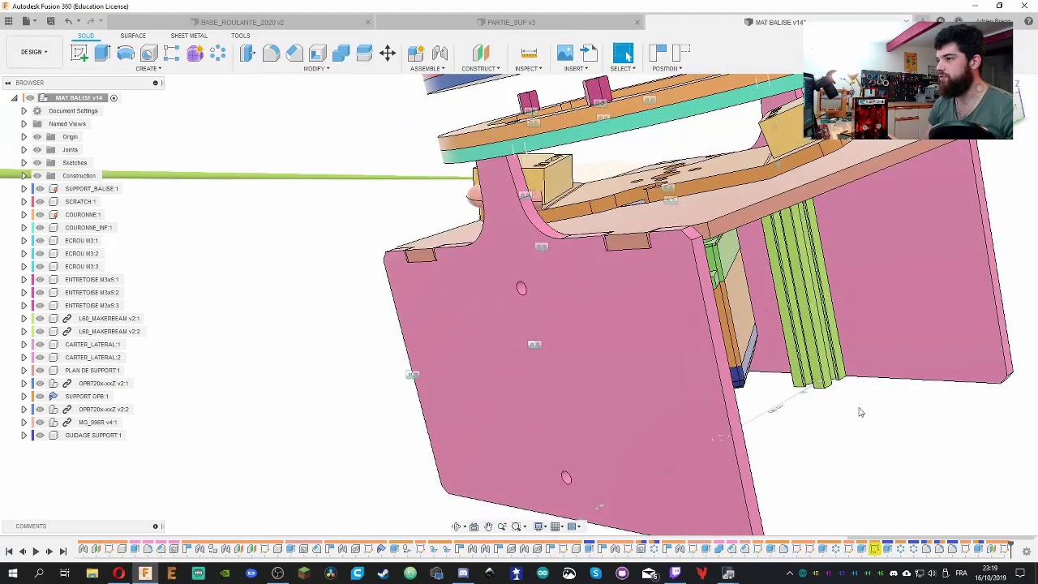
{"action": "middle_click_drag", "start_coordinate": [373, 309], "coordinate": [464, 317], "text": "shift"}
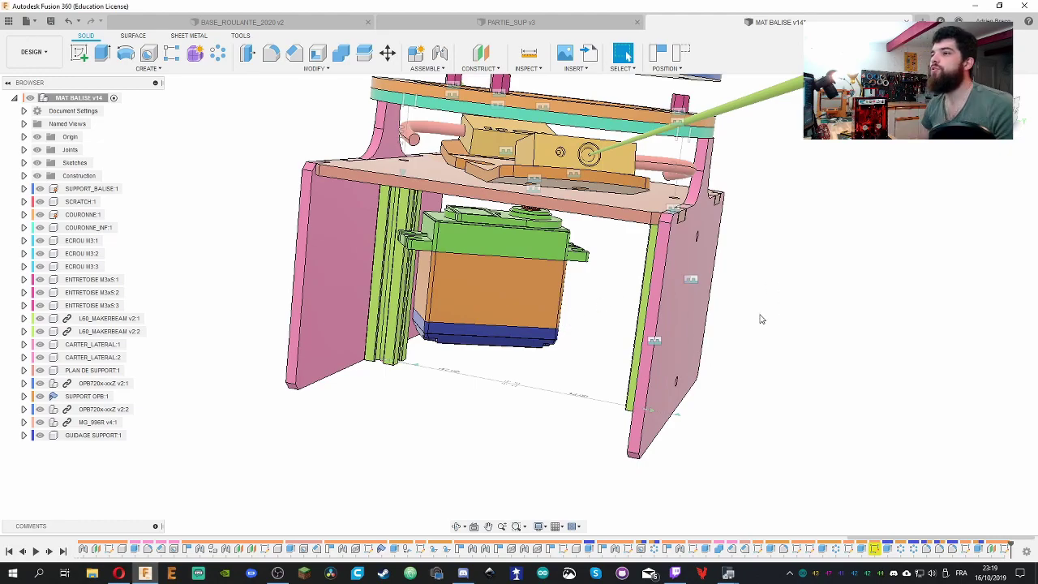
{"action": "middle_click_drag", "start_coordinate": [759, 317], "coordinate": [829, 319], "text": "shift"}
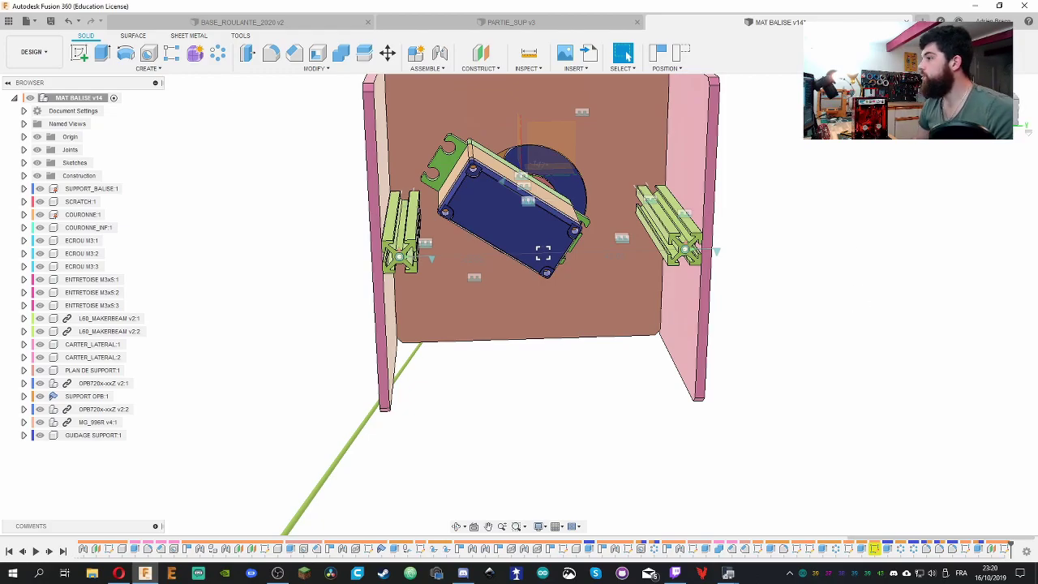
{"action": "middle_click_drag", "start_coordinate": [834, 188], "coordinate": [851, 269], "text": "shift"}
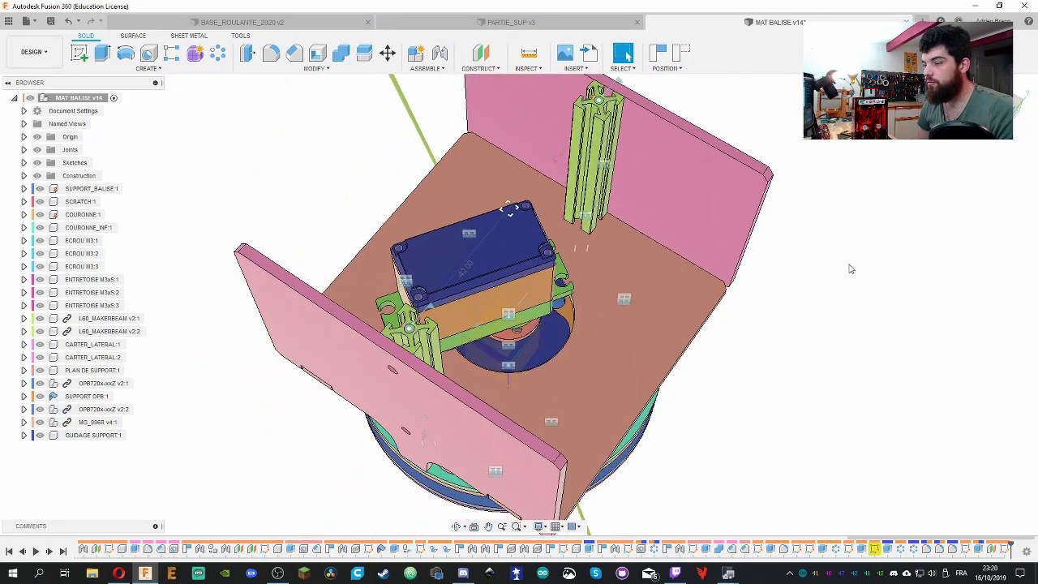
{"action": "middle_click_drag", "start_coordinate": [830, 314], "coordinate": [398, 160], "text": "shift"}
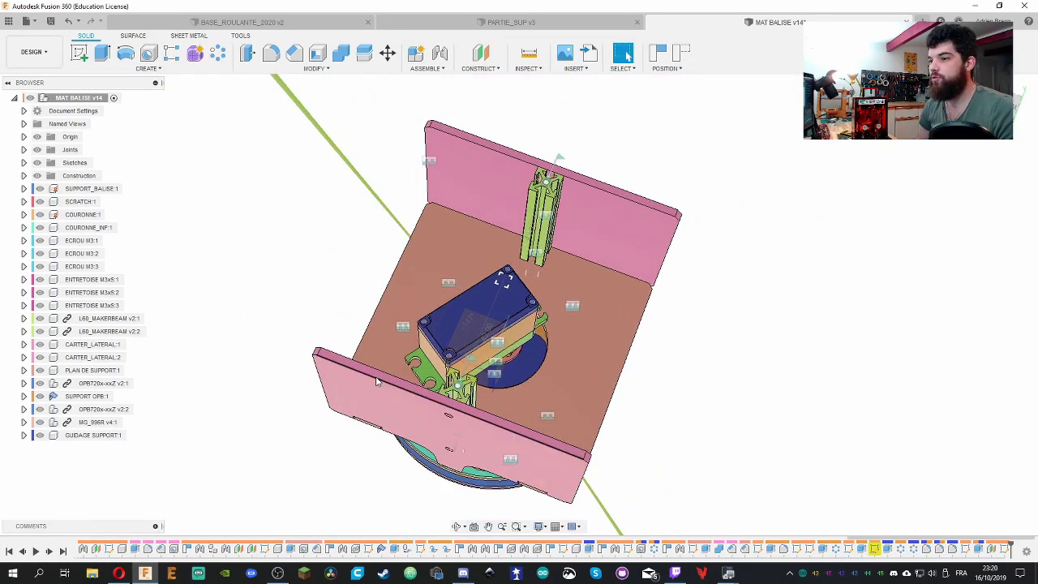
{"action": "middle_click_drag", "start_coordinate": [788, 372], "coordinate": [743, 361], "text": "shift"}
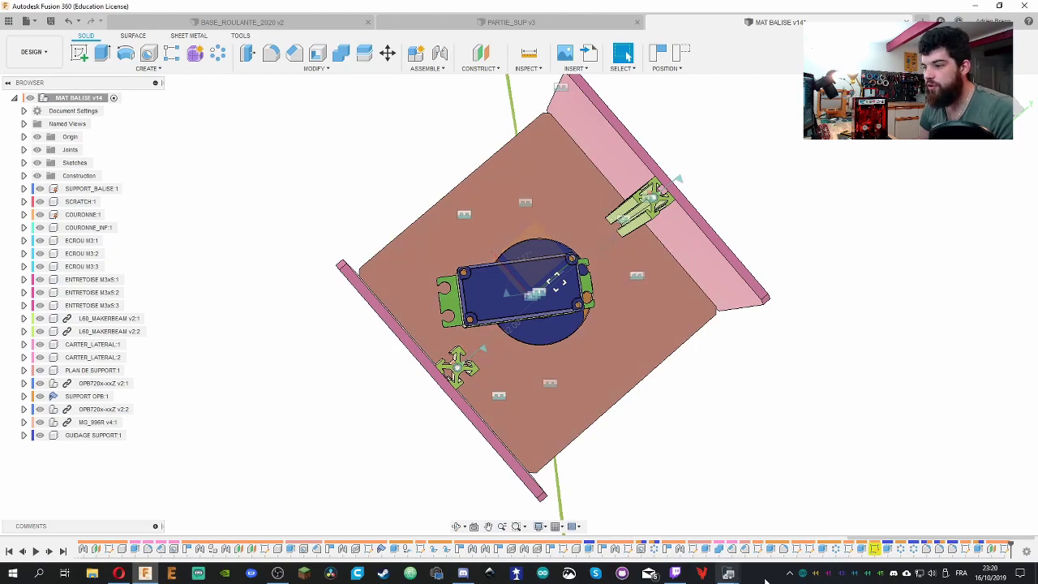
{"action": "mouse_move", "coordinate": [730, 578]}
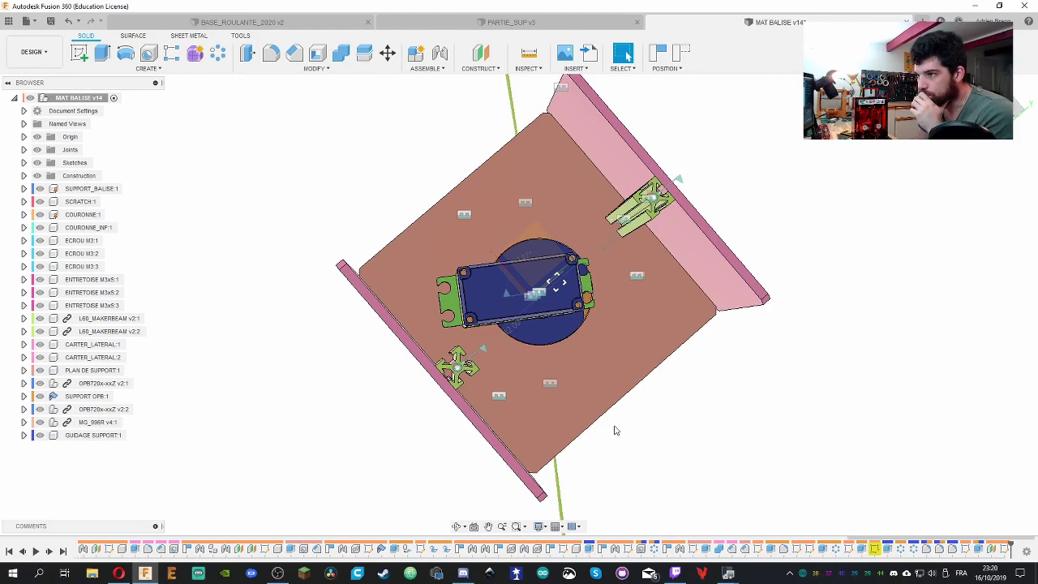
Edit the plate sketch from the timeline and zoom in on the servo outline's 42.00 mm dimension
{"action": "double_click", "coordinate": [1005, 550]}
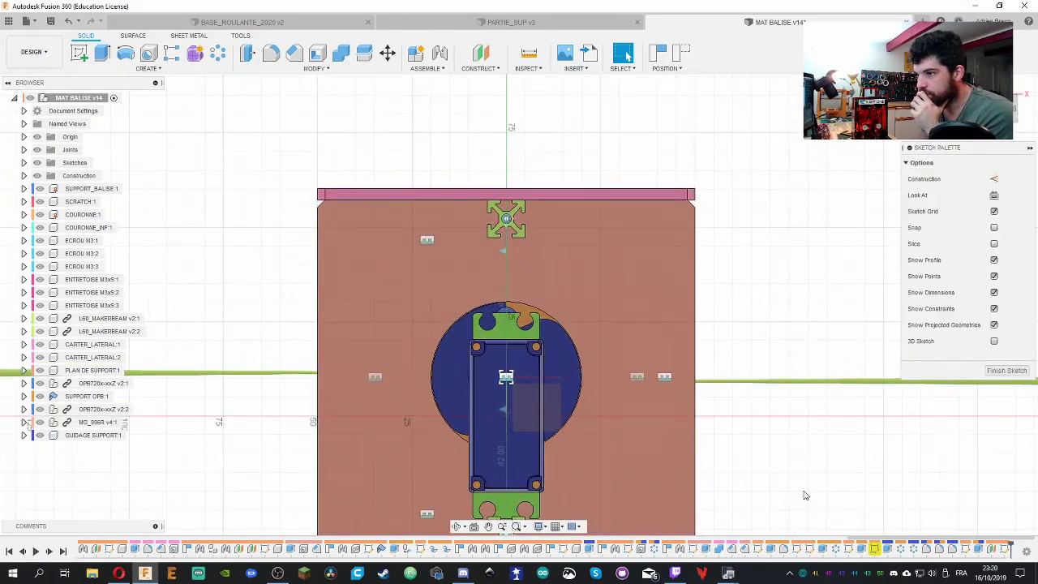
{"action": "scroll", "coordinate": [738, 482], "scroll_direction": "up", "scroll_amount": 5}
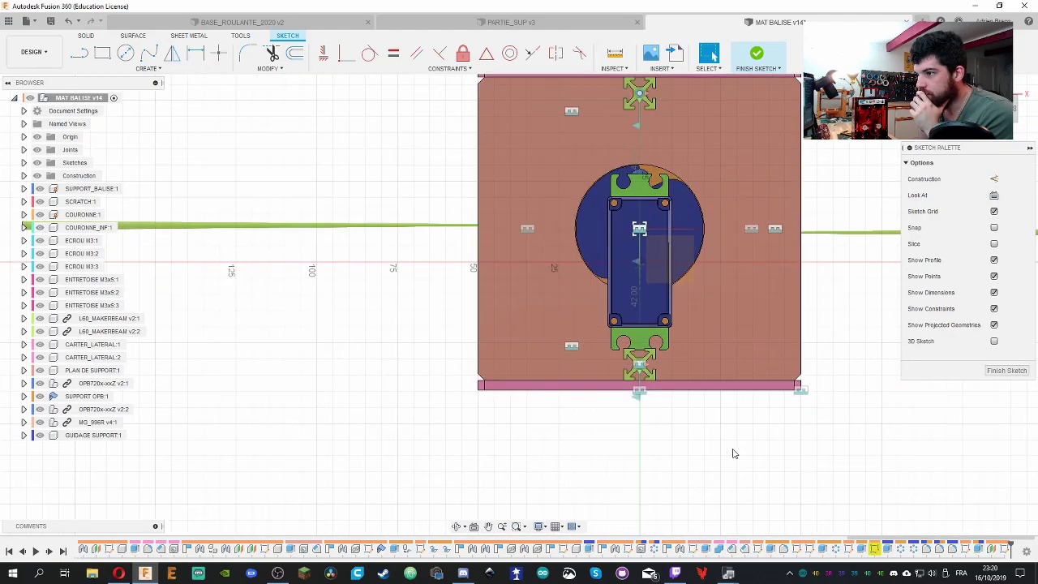
{"action": "scroll", "coordinate": [714, 454], "scroll_direction": "down", "scroll_amount": 2}
{"action": "scroll", "coordinate": [704, 330], "scroll_direction": "up", "scroll_amount": 2}
{"action": "scroll", "coordinate": [674, 397], "scroll_direction": "up", "scroll_amount": 2}
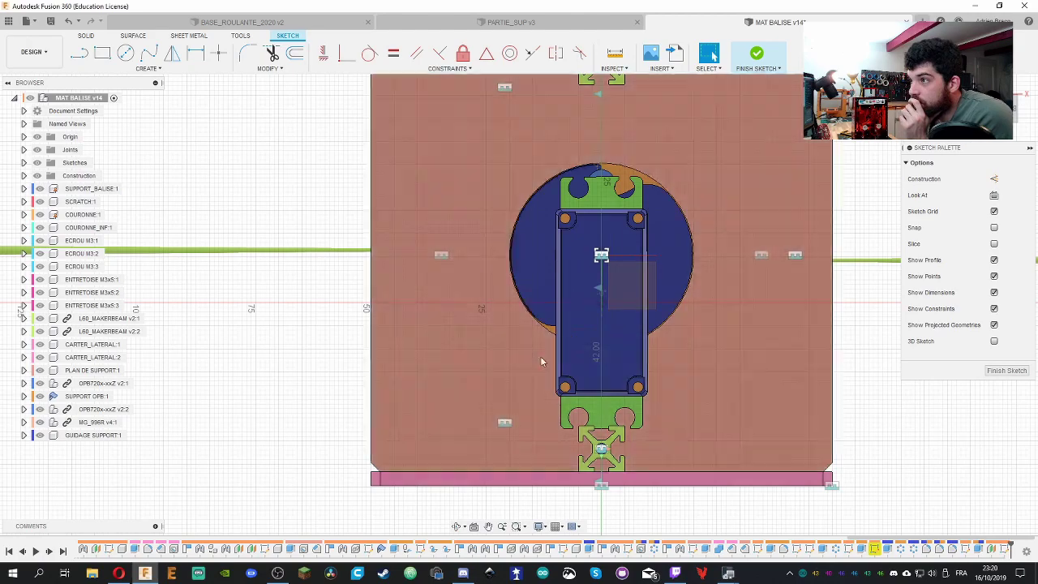
{"action": "scroll", "coordinate": [859, 332], "scroll_direction": "down", "scroll_amount": 3}
{"action": "scroll", "coordinate": [861, 335], "scroll_direction": "up", "scroll_amount": 1}
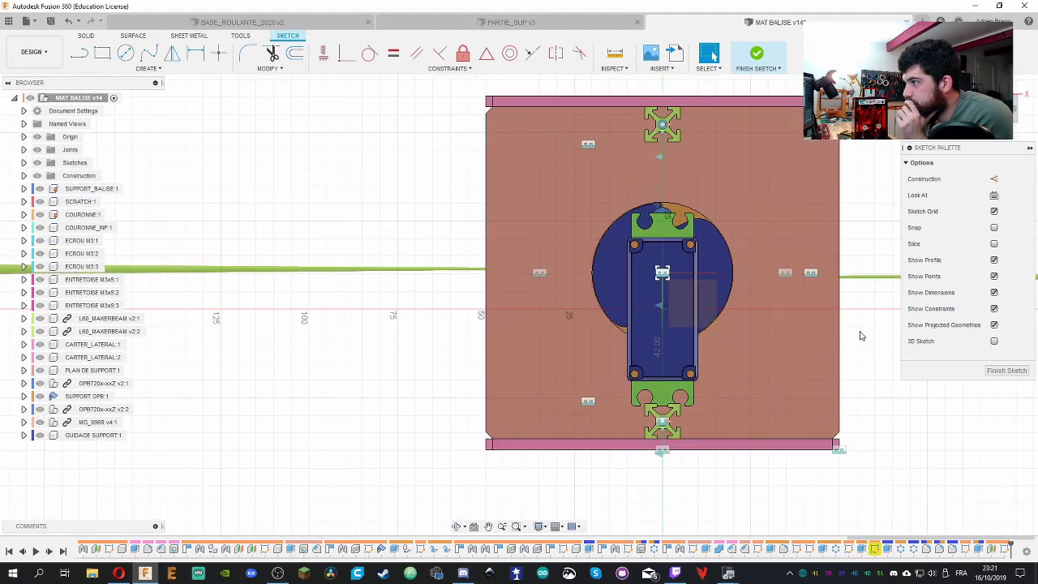
{"action": "scroll", "coordinate": [861, 336], "scroll_direction": "up", "scroll_amount": 2}
{"action": "scroll", "coordinate": [715, 534], "scroll_direction": "up", "scroll_amount": 2}
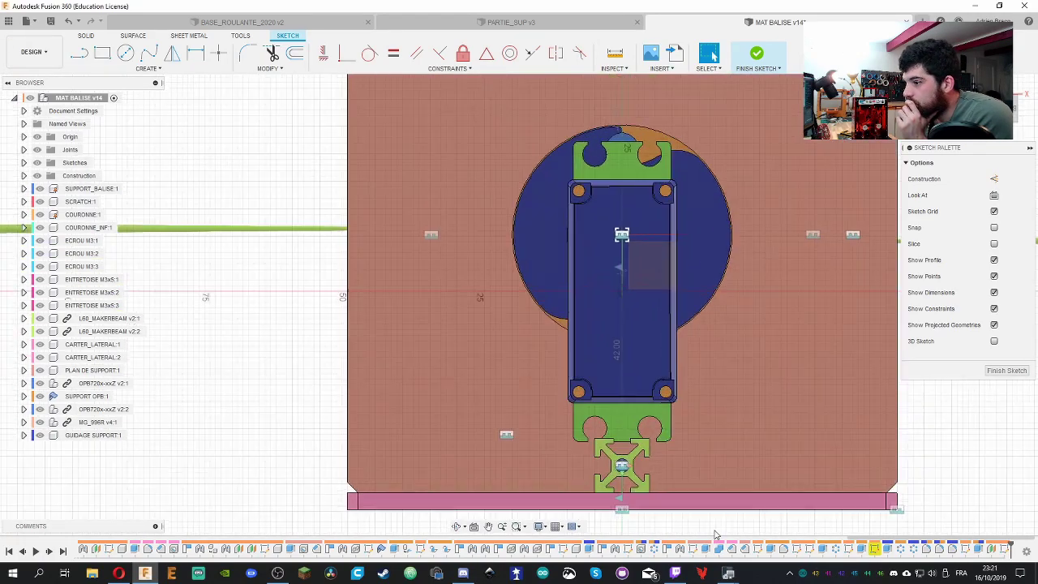
Exit the sketch and use Move to turn the servo assembly to 90.0 deg, lying horizontally
{"action": "left_click", "coordinate": [667, 439]}
{"action": "key", "text": "m"}
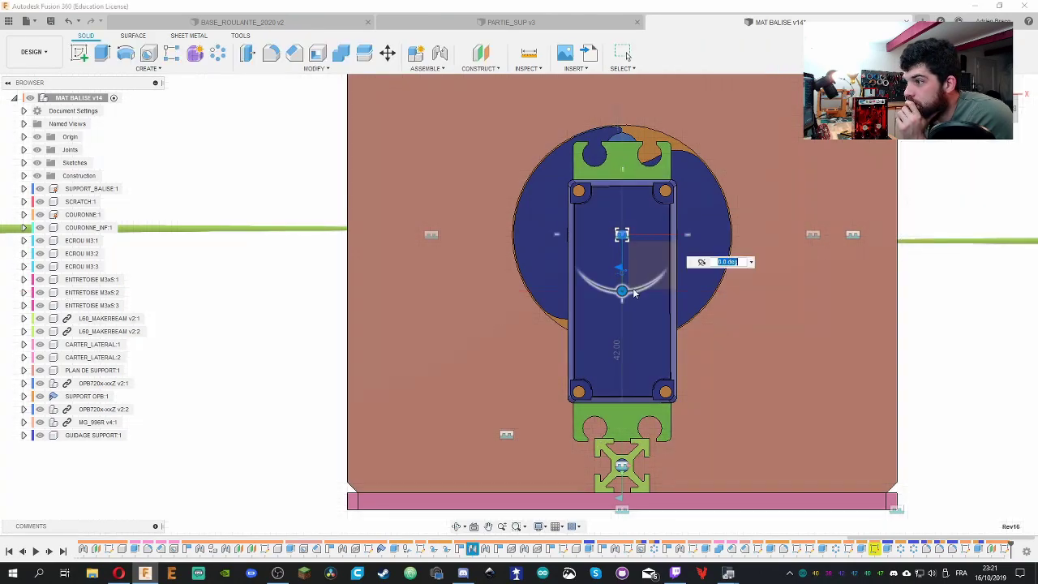
{"action": "left_click_drag", "start_coordinate": [621, 292], "coordinate": [597, 285]}
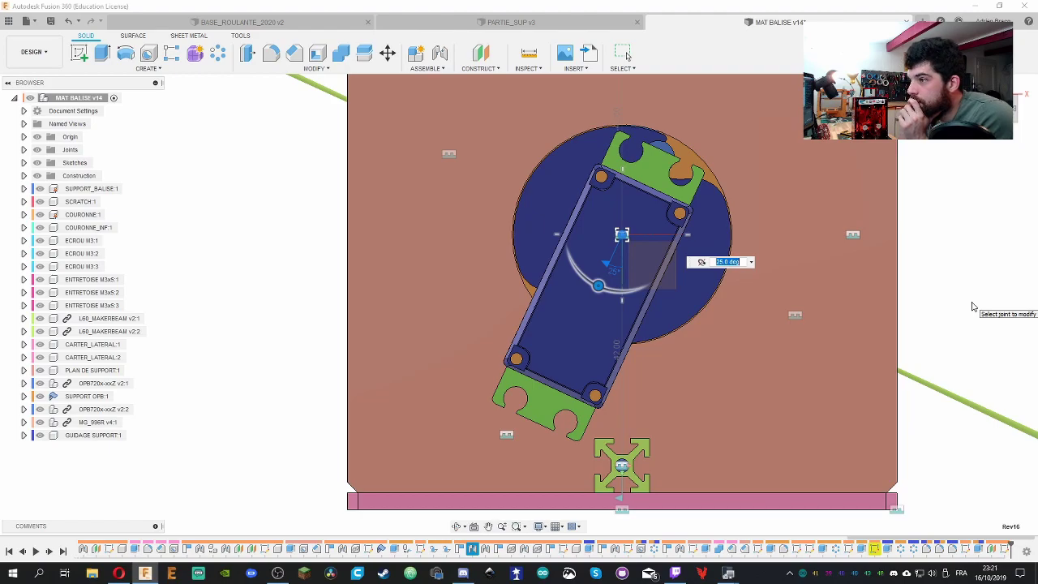
{"action": "left_click_drag", "start_coordinate": [598, 286], "coordinate": [550, 236]}
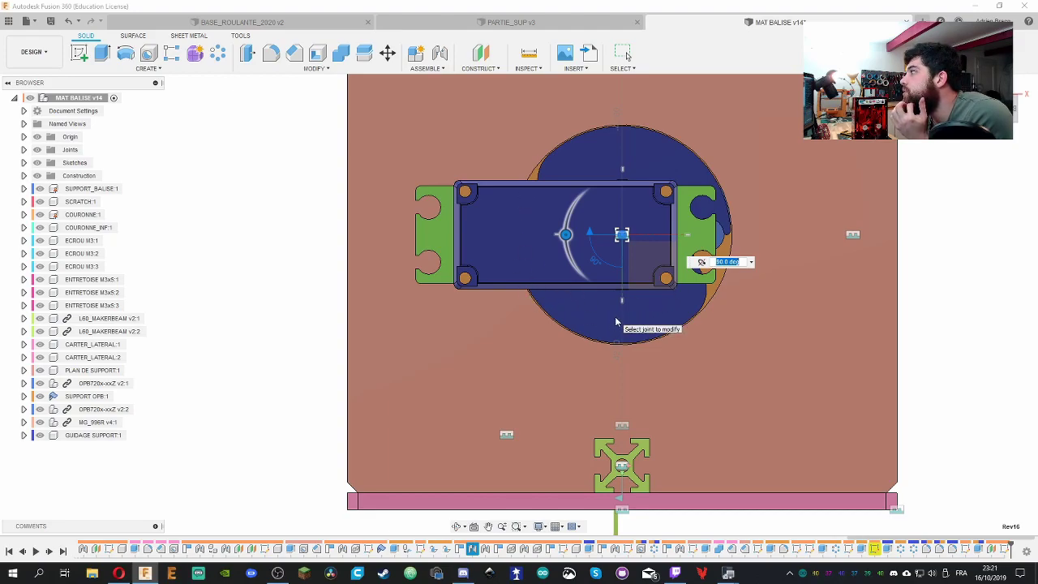
{"action": "key", "text": "alt+Tab"}
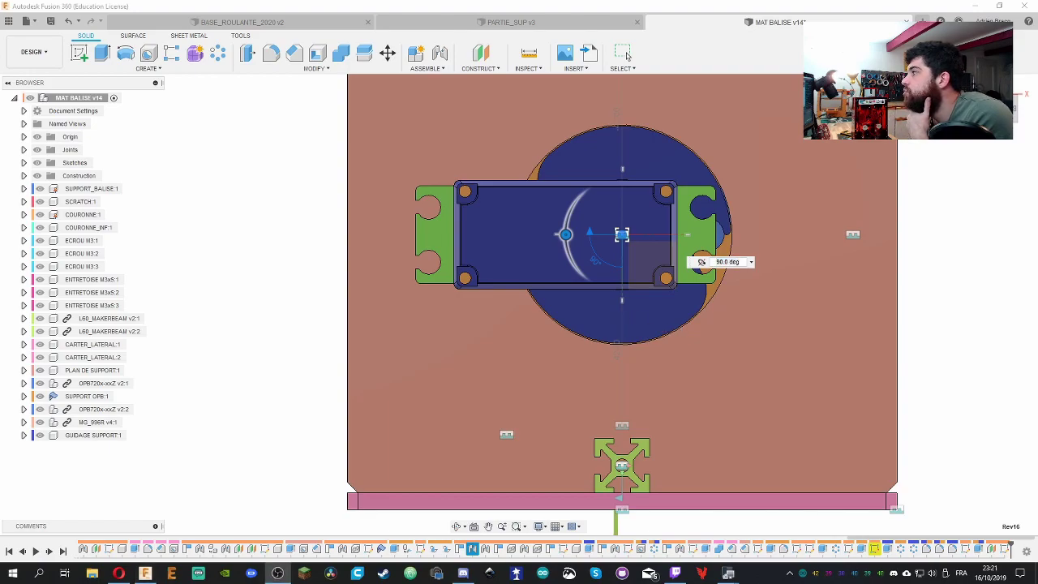
{"action": "key", "text": "alt+Tab"}
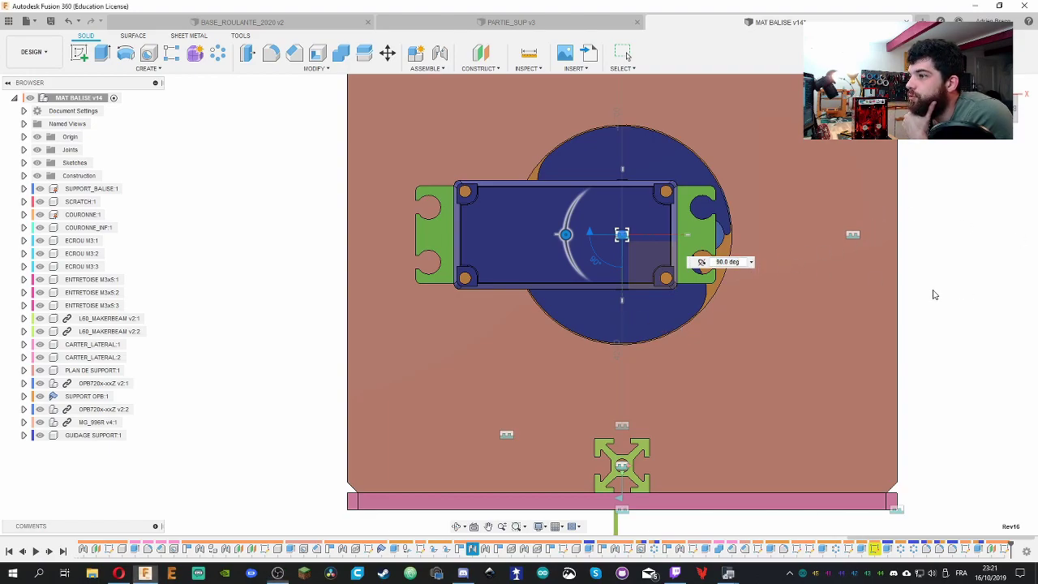
{"action": "scroll", "coordinate": [583, 231], "scroll_direction": "down", "scroll_amount": 5}
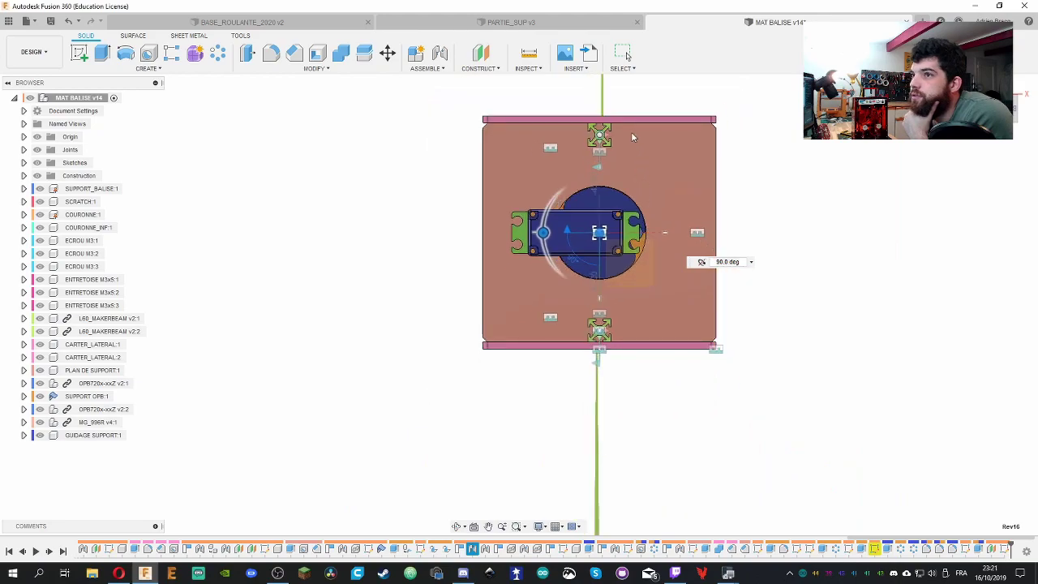
{"action": "scroll", "coordinate": [631, 136], "scroll_direction": "up", "scroll_amount": 3}
Open the servo joint's edit dialog, then cancel back to the plate sketch
{"action": "double_click", "coordinate": [1005, 550]}
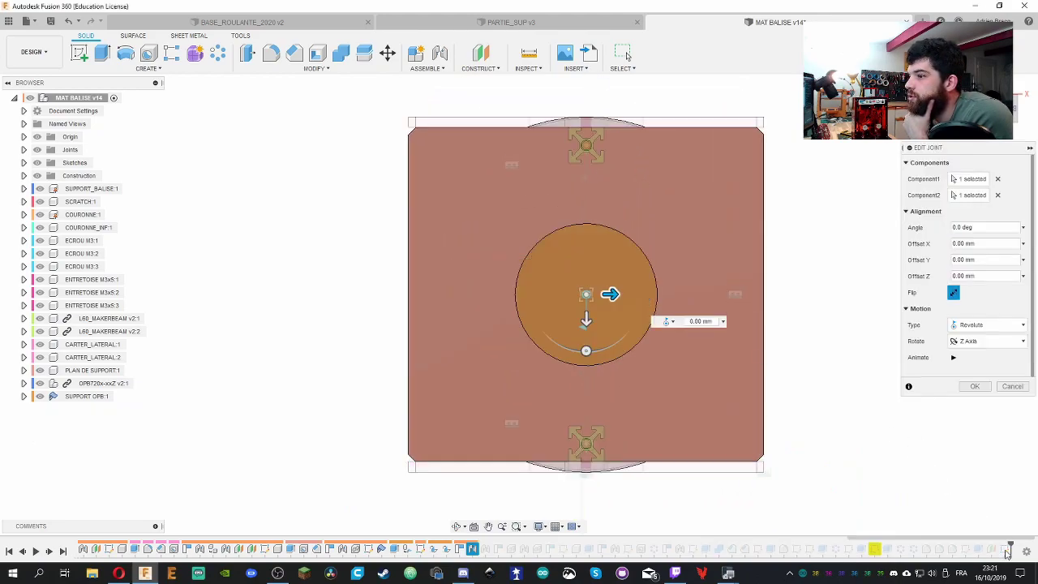
{"action": "left_click", "coordinate": [1013, 386]}
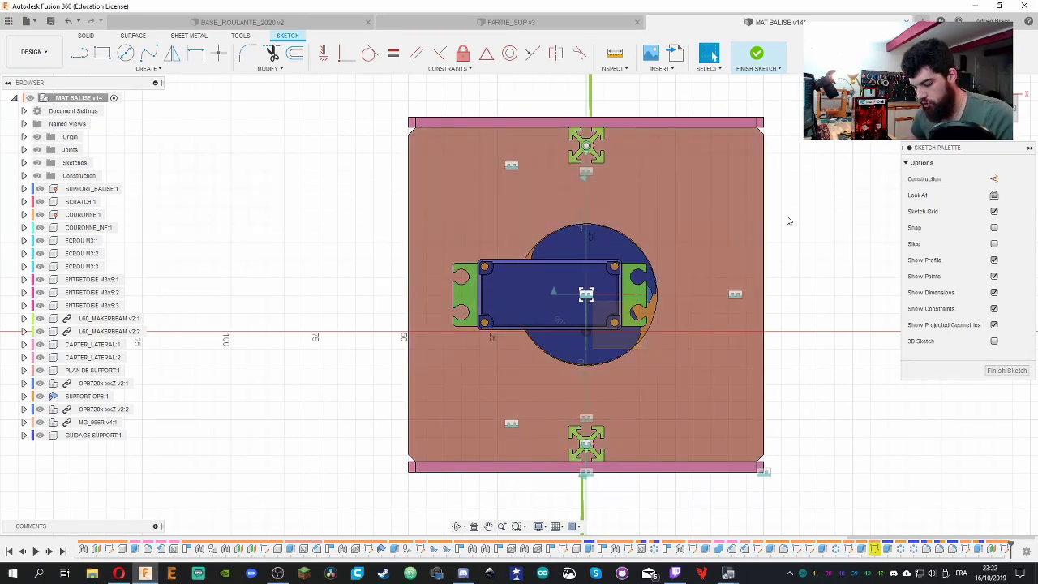
Keep the moved components in place and draw a rectangle spanning the plate top to bottom
{"action": "key", "text": "r"}
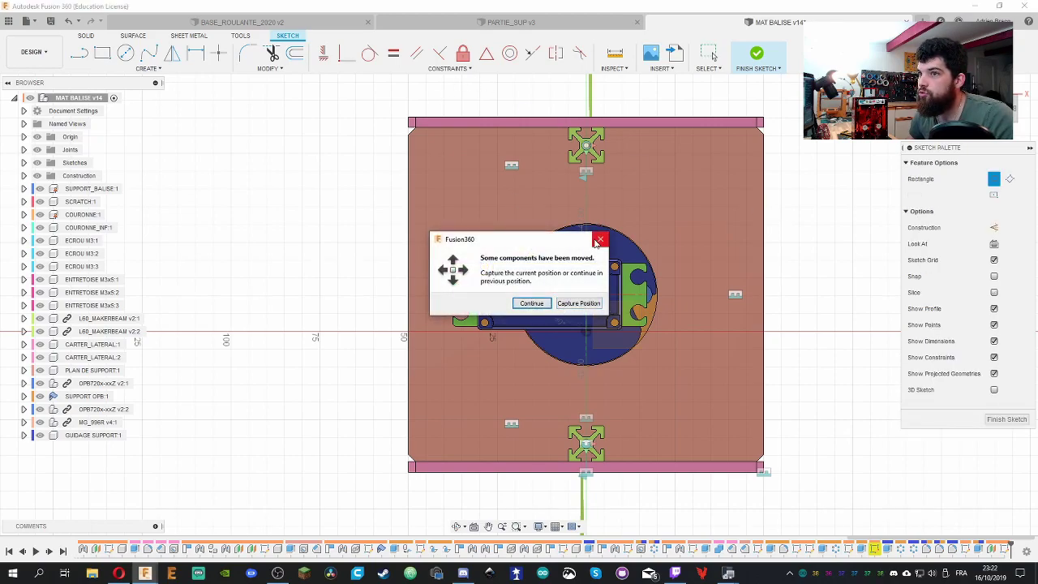
{"action": "left_click", "coordinate": [578, 303]}
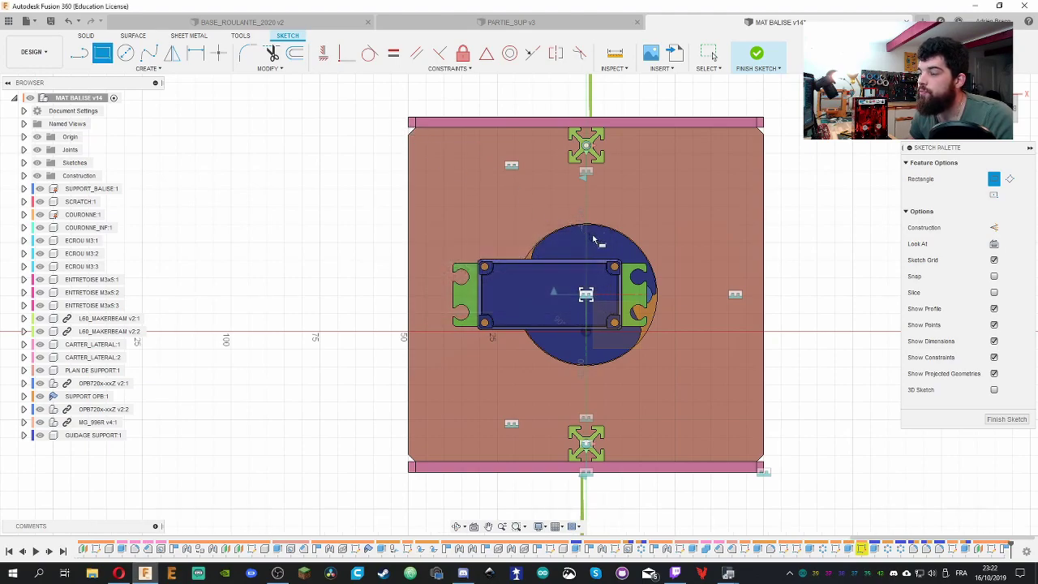
{"action": "left_click", "coordinate": [422, 135]}
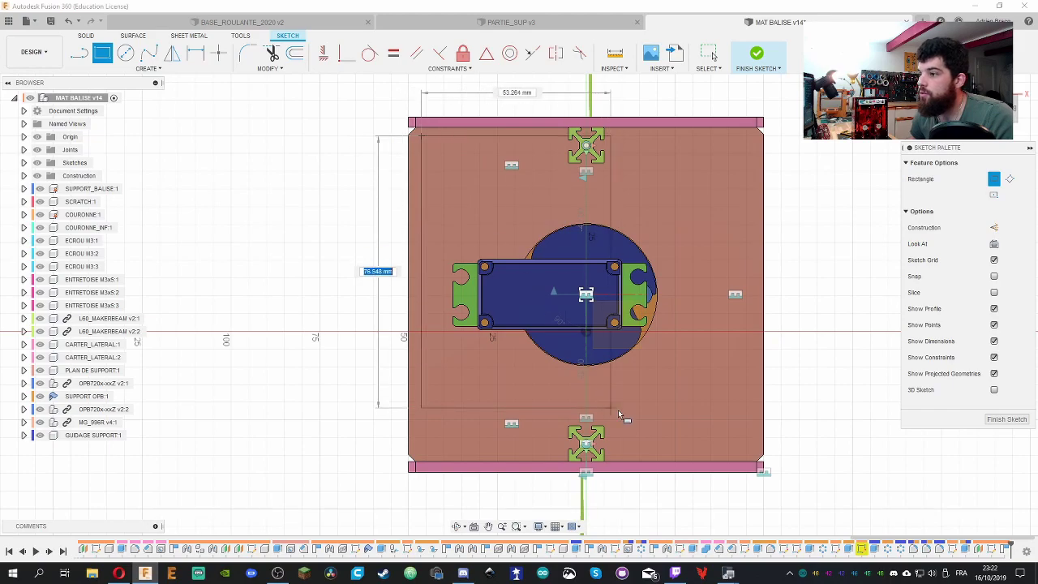
{"action": "left_click", "coordinate": [651, 450]}
{"action": "key", "text": "Escape"}
Make the rectangle's top, bottom and left lines collinear with the plate edges, then shift the inner line right
{"action": "left_click", "coordinate": [537, 136]}
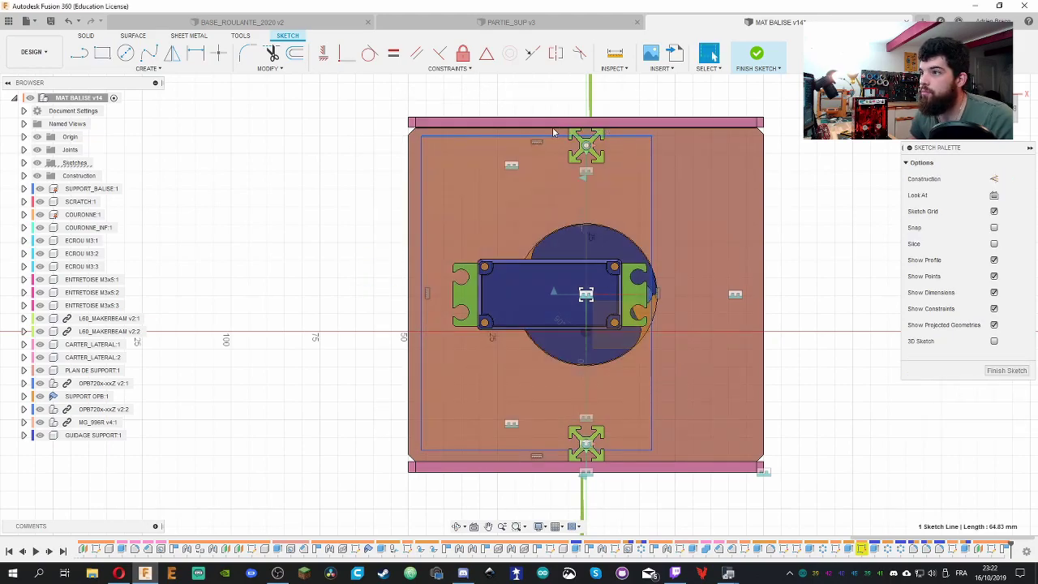
{"action": "left_click", "coordinate": [546, 132]}
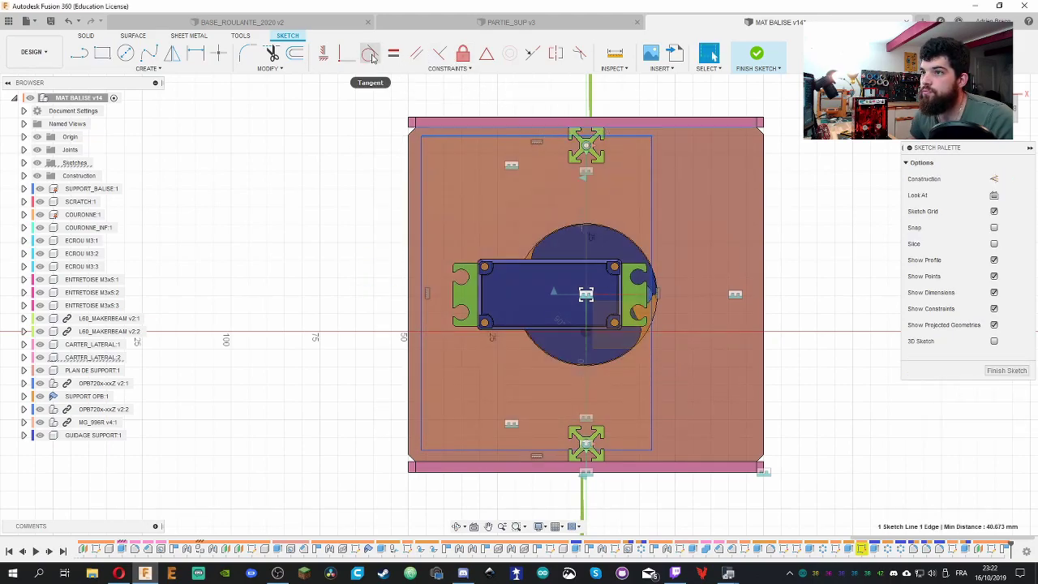
{"action": "left_click", "coordinate": [533, 53]}
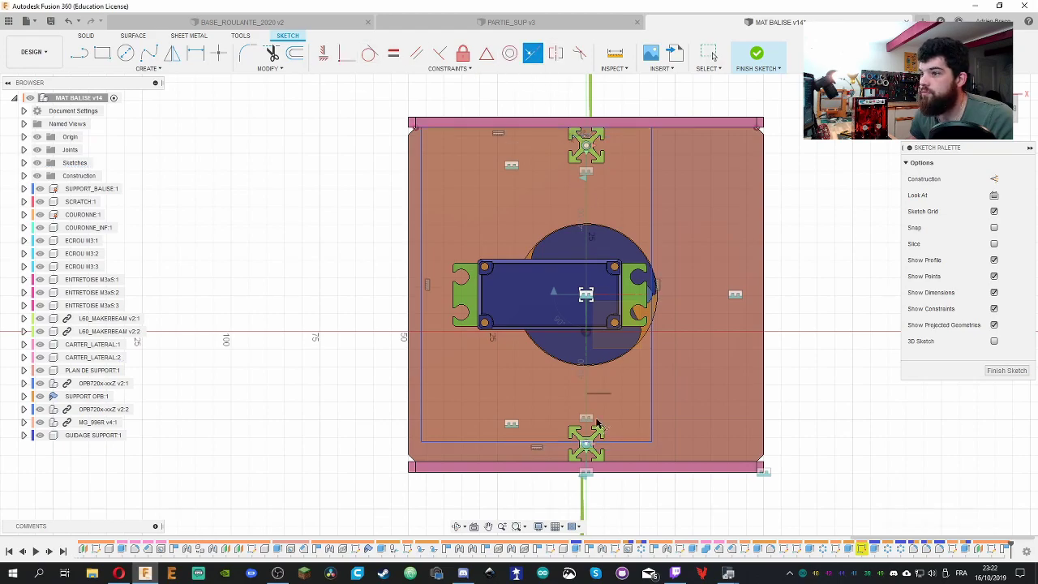
{"action": "left_click", "coordinate": [542, 442]}
{"action": "left_click", "coordinate": [530, 465]}
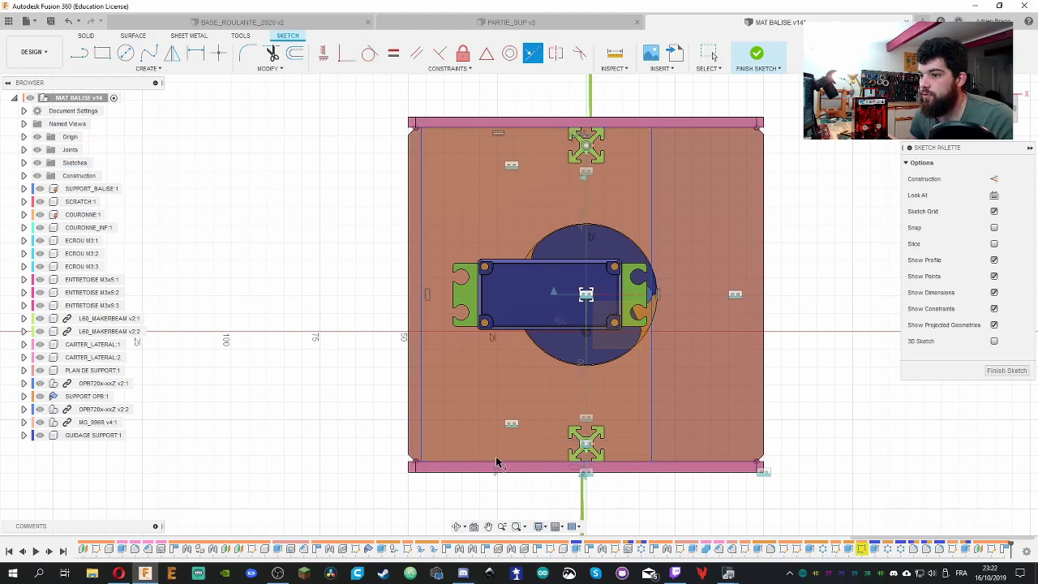
{"action": "left_click", "coordinate": [421, 379]}
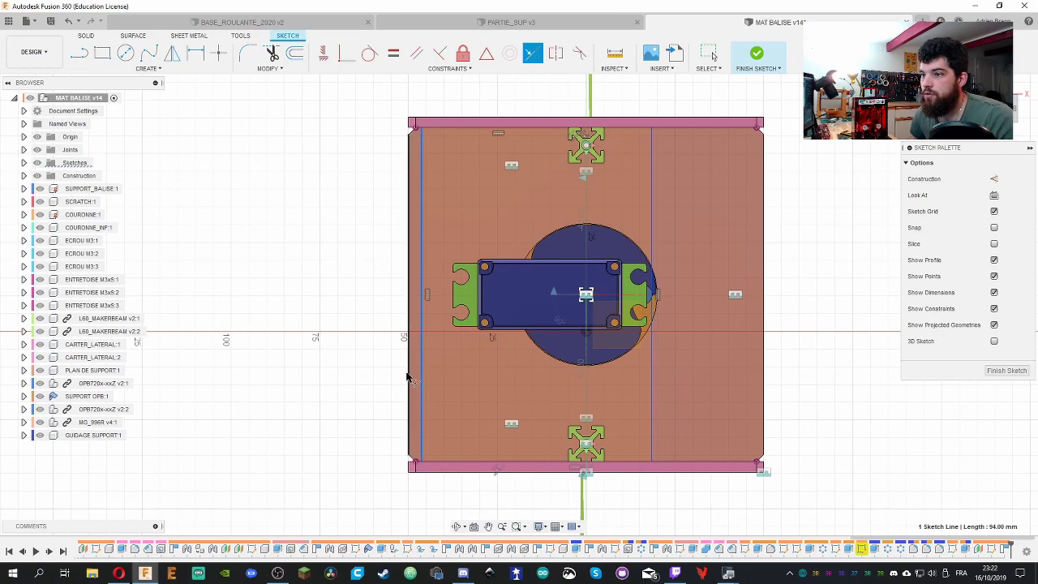
{"action": "left_click", "coordinate": [408, 377]}
{"action": "key", "text": "Escape"}
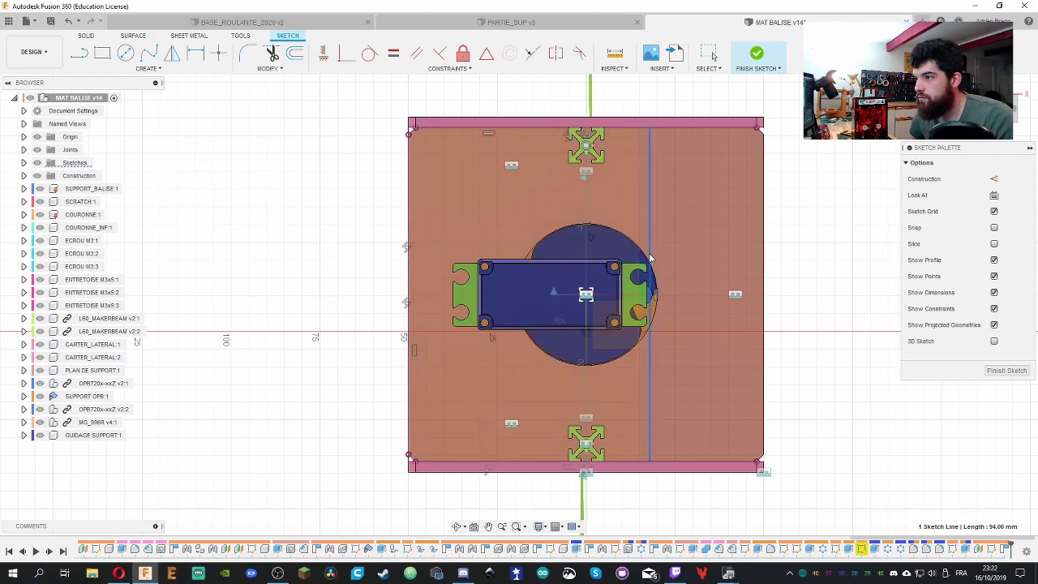
{"action": "left_click_drag", "start_coordinate": [638, 258], "coordinate": [662, 259]}
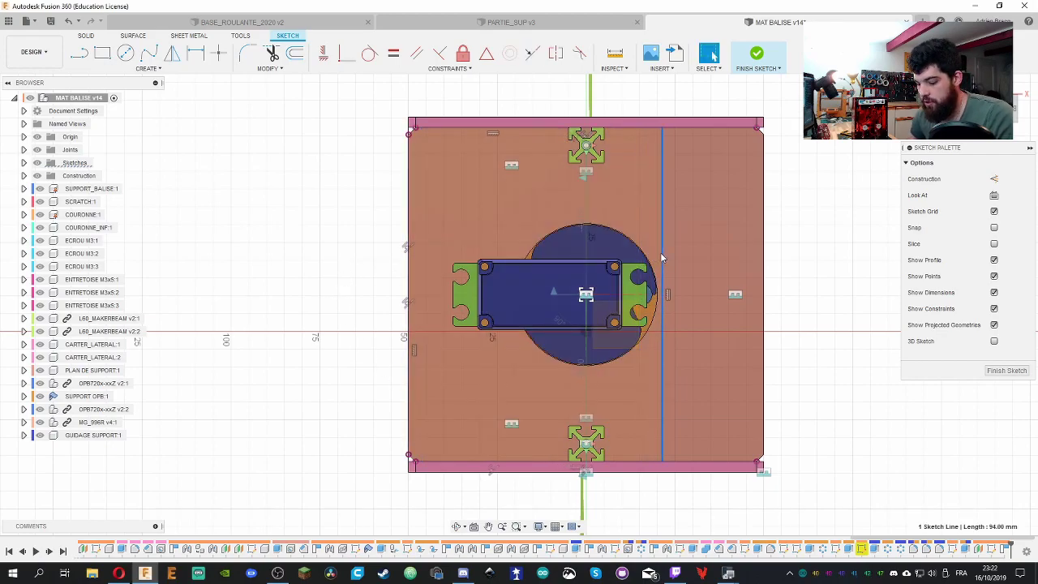
Dimension the inner vertical line 20 mm from the centre line, declining an over-constraining dimension
{"action": "key", "text": "d"}
{"action": "left_click", "coordinate": [644, 296]}
{"action": "left_click", "coordinate": [834, 320]}
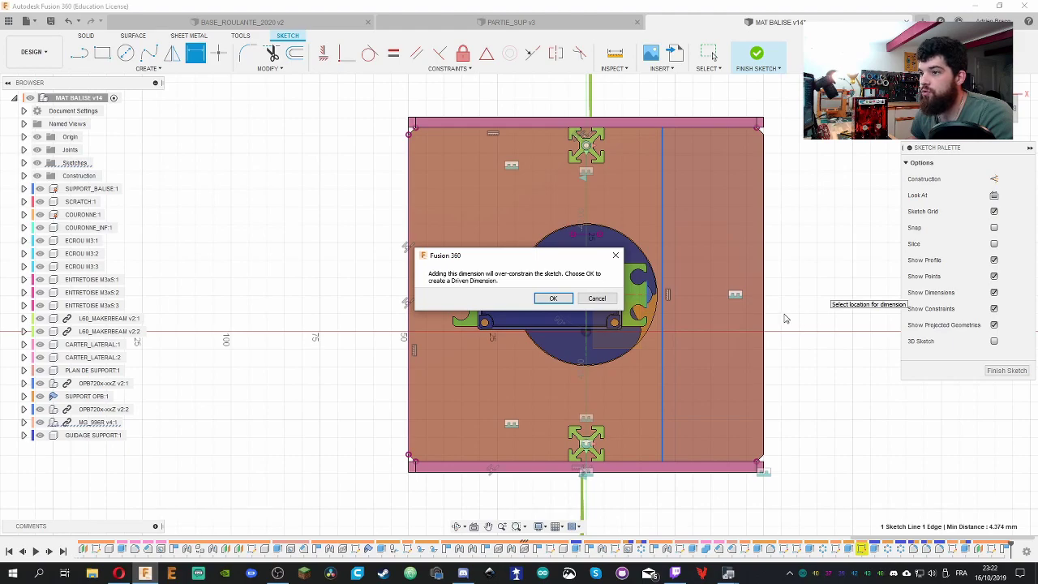
{"action": "left_click", "coordinate": [601, 300]}
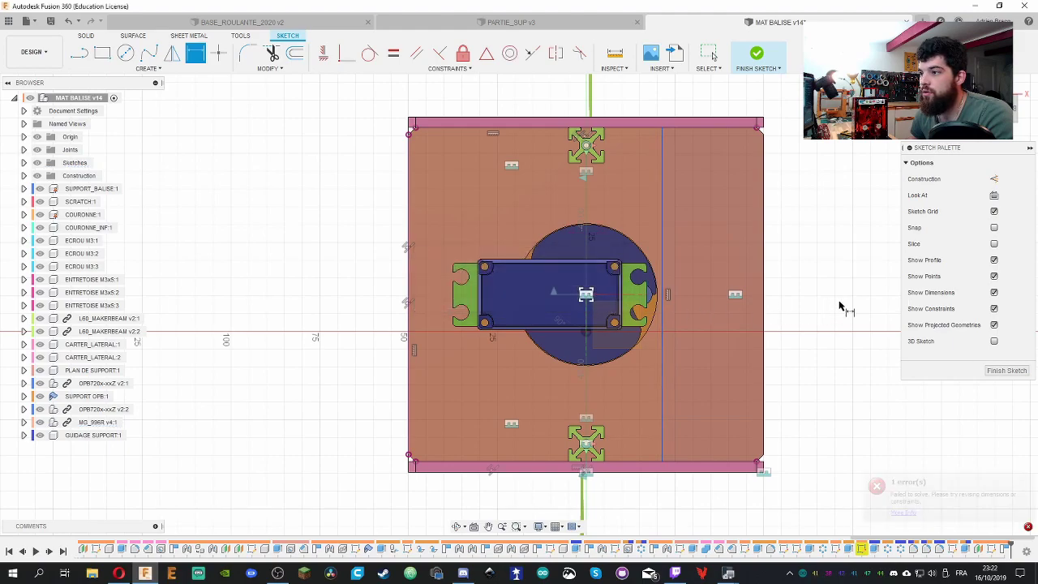
{"action": "left_click", "coordinate": [662, 305]}
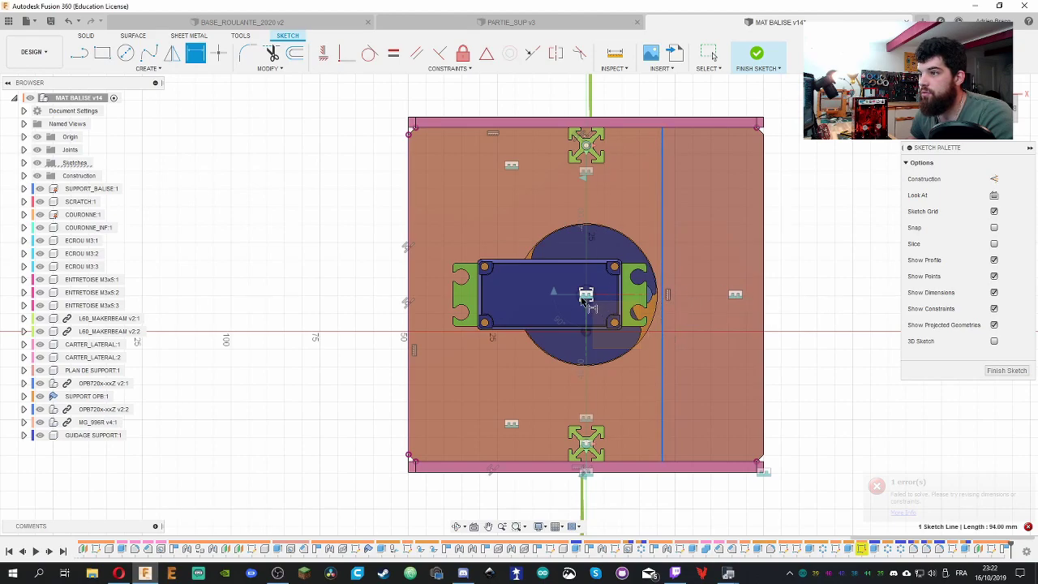
{"action": "key", "text": "d"}
{"action": "left_click", "coordinate": [585, 295]}
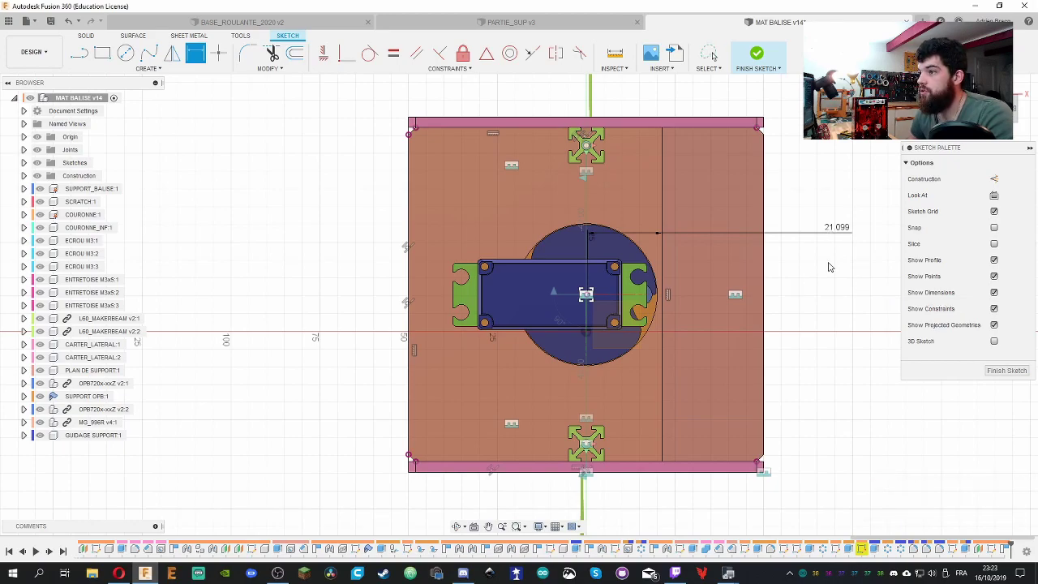
{"action": "left_click", "coordinate": [844, 265]}
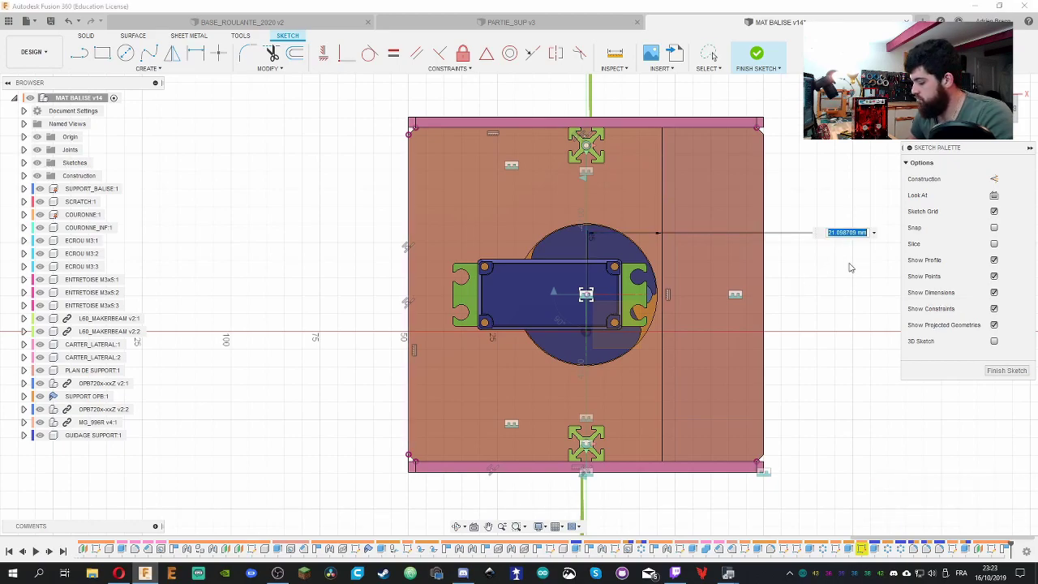
{"action": "type", "text": "20"}
{"action": "key", "text": "Return"}
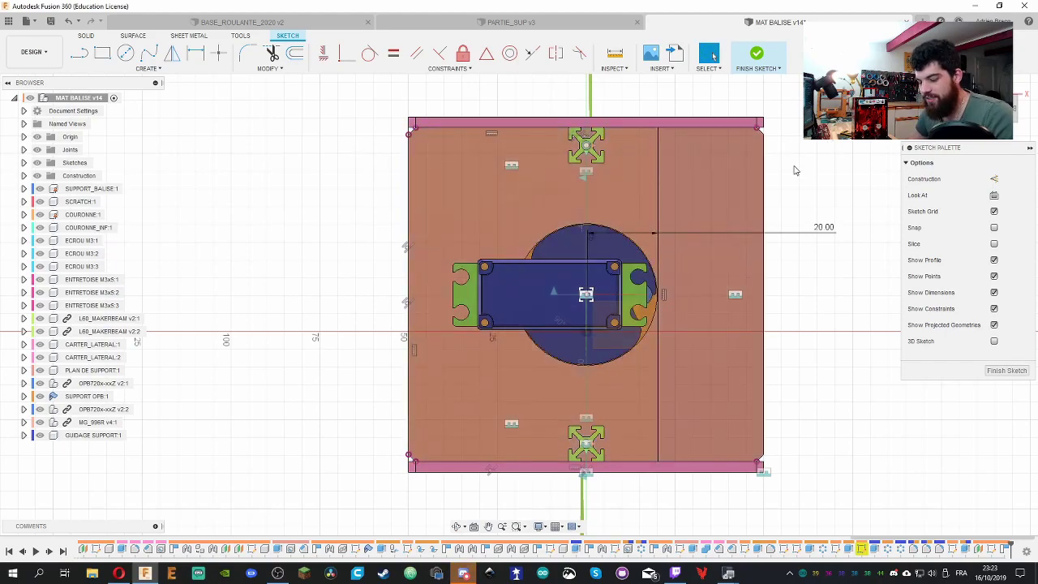
Draw small rectangles around the top and bottom extrusion profiles
{"action": "key", "text": "r"}
{"action": "left_click", "coordinate": [561, 127]}
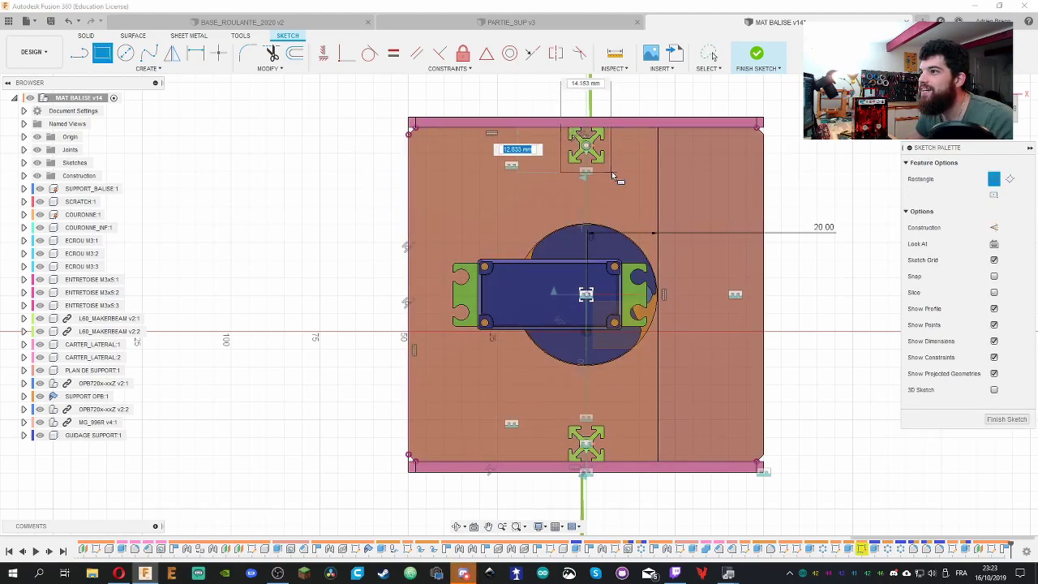
{"action": "left_click", "coordinate": [612, 171]}
{"action": "left_click", "coordinate": [615, 462]}
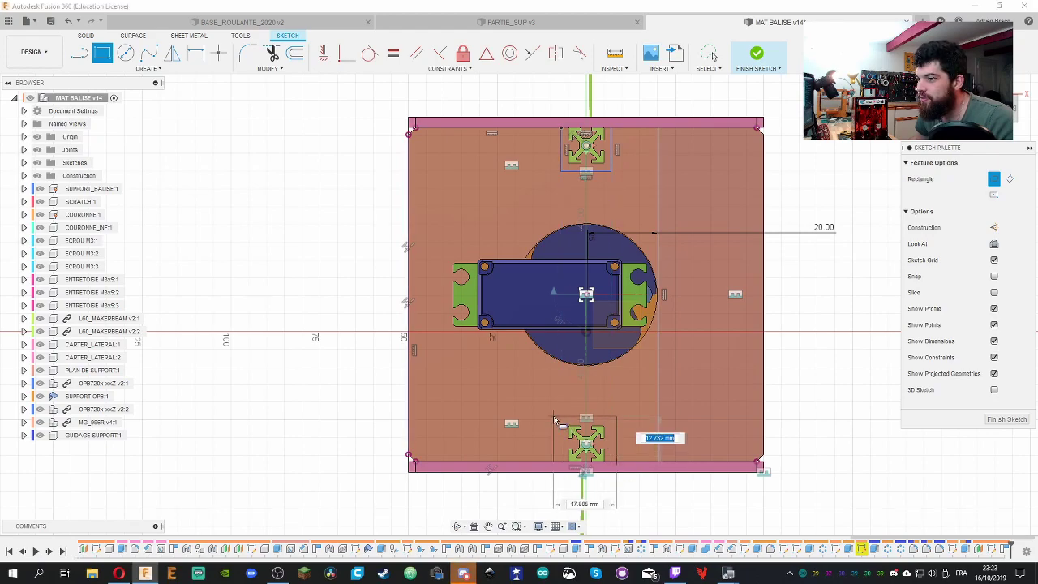
{"action": "left_click", "coordinate": [553, 415]}
{"action": "key", "text": "Escape"}
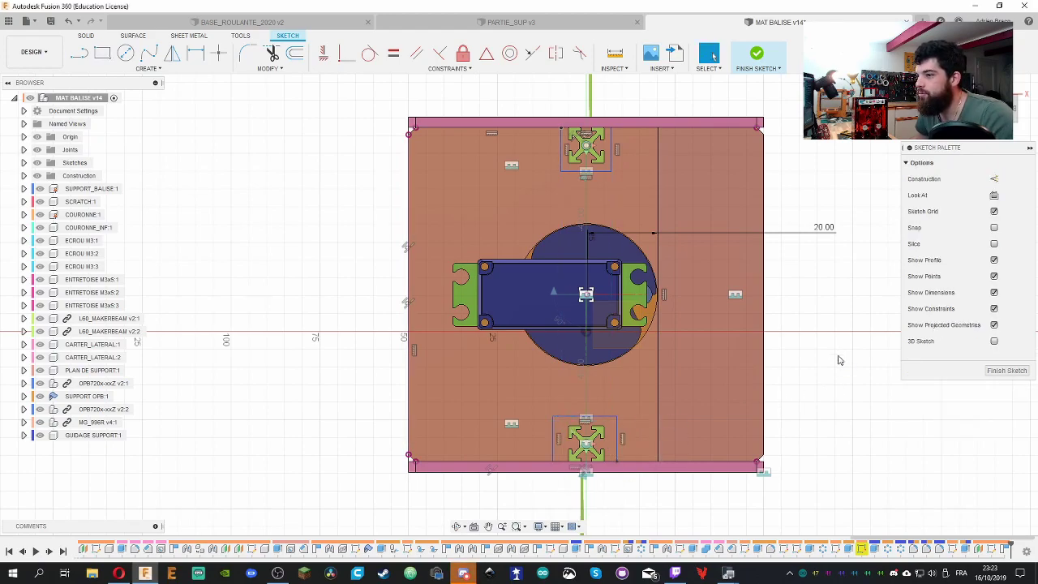
Dimension the bottom rectangle's gap to the profile, correcting it from 0.1 mm to 0.3 mm
{"action": "left_click", "coordinate": [616, 454]}
{"action": "key", "text": "r"}
{"action": "key", "text": "d"}
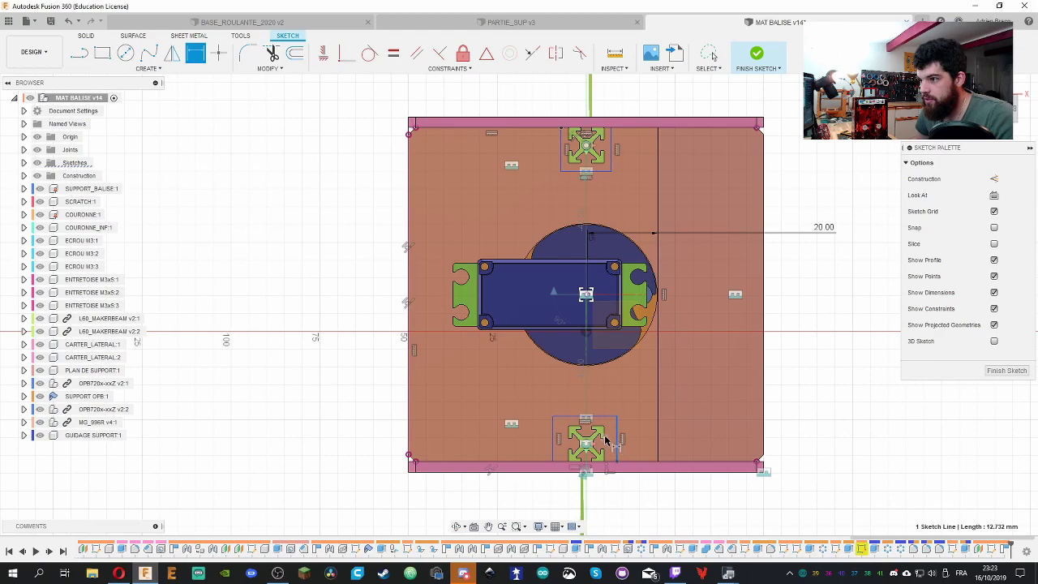
{"action": "left_click", "coordinate": [616, 462]}
{"action": "left_click", "coordinate": [679, 499]}
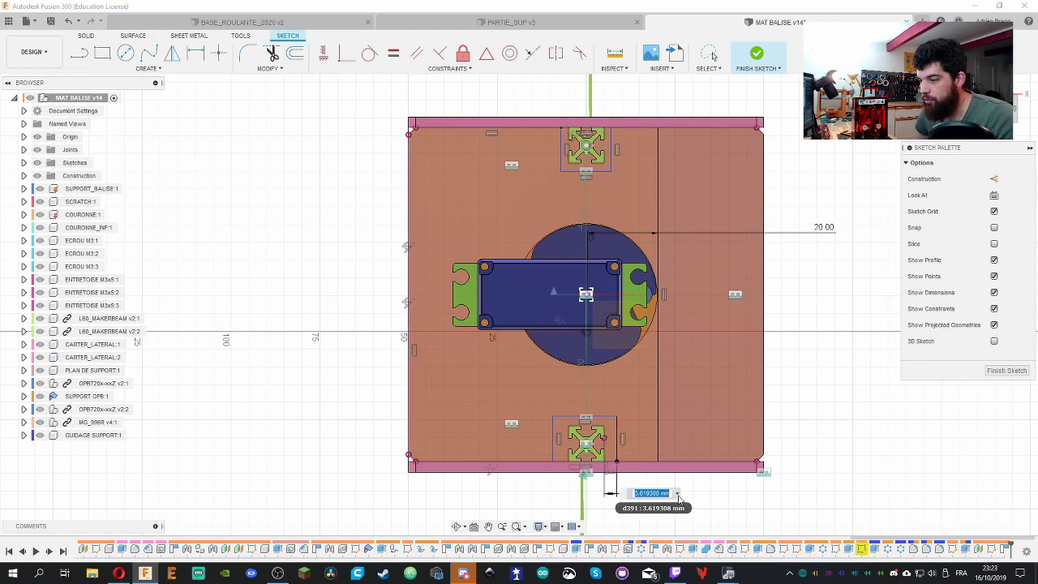
{"action": "type", "text": "0.1"}
{"action": "key", "text": "Return"}
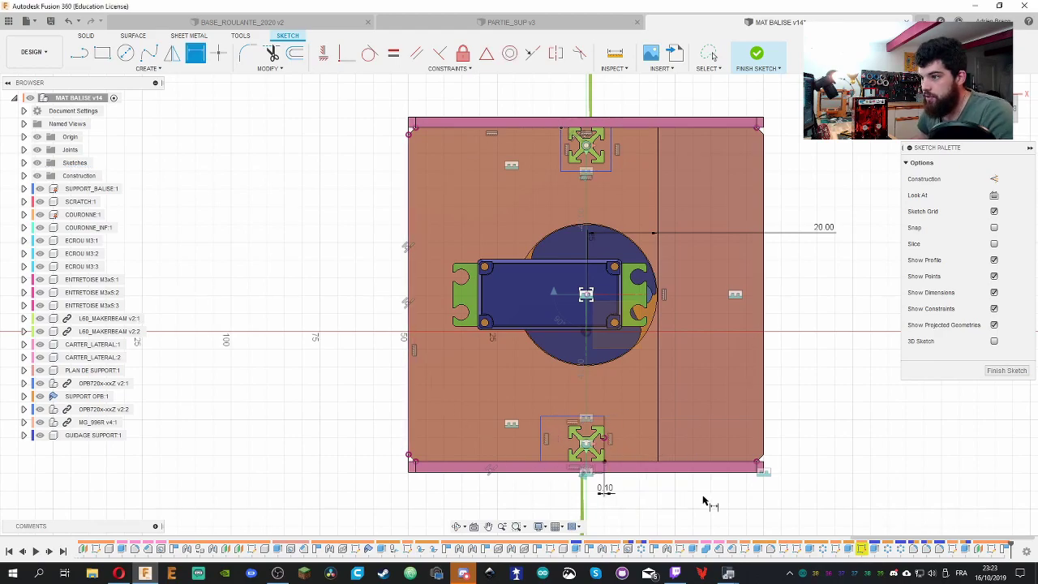
{"action": "scroll", "coordinate": [600, 474], "scroll_direction": "down", "scroll_amount": 2}
{"action": "scroll", "coordinate": [600, 475], "scroll_direction": "up", "scroll_amount": 4}
{"action": "scroll", "coordinate": [616, 479], "scroll_direction": "down", "scroll_amount": 1}
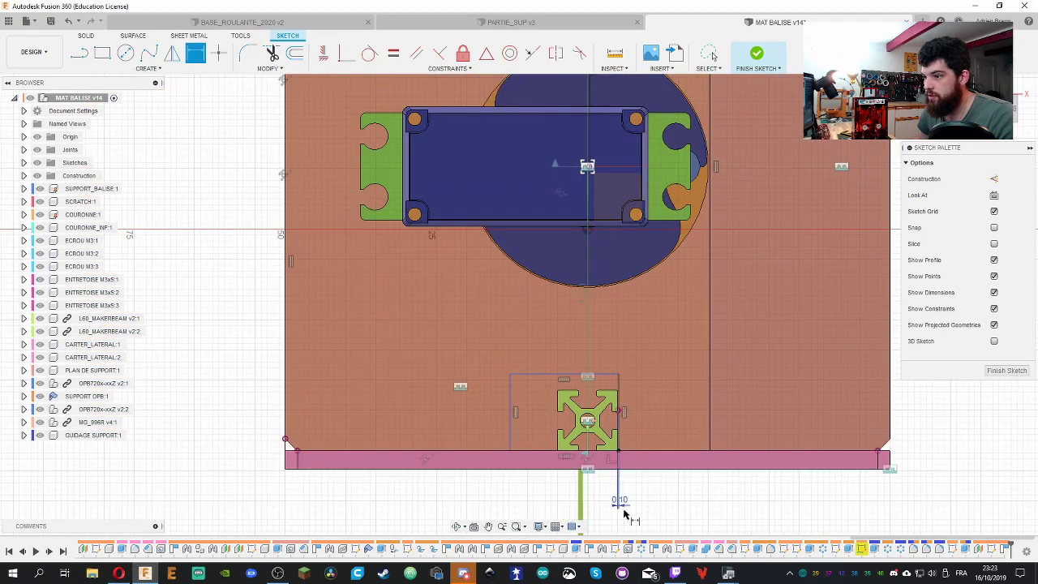
{"action": "scroll", "coordinate": [616, 482], "scroll_direction": "up", "scroll_amount": 1}
{"action": "double_click", "coordinate": [616, 492]}
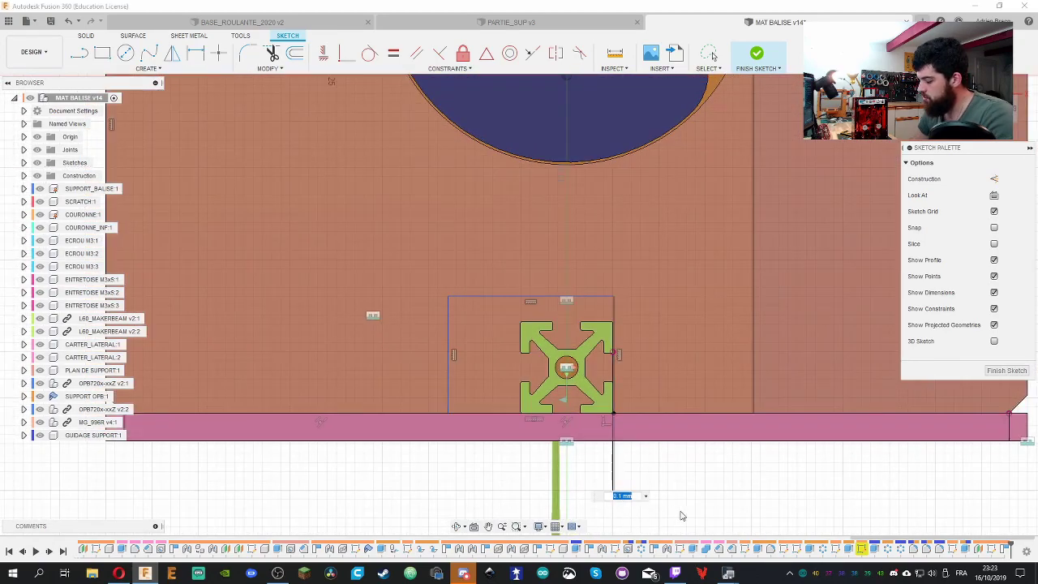
{"action": "type", "text": "0.3"}
{"action": "key", "text": "Return"}
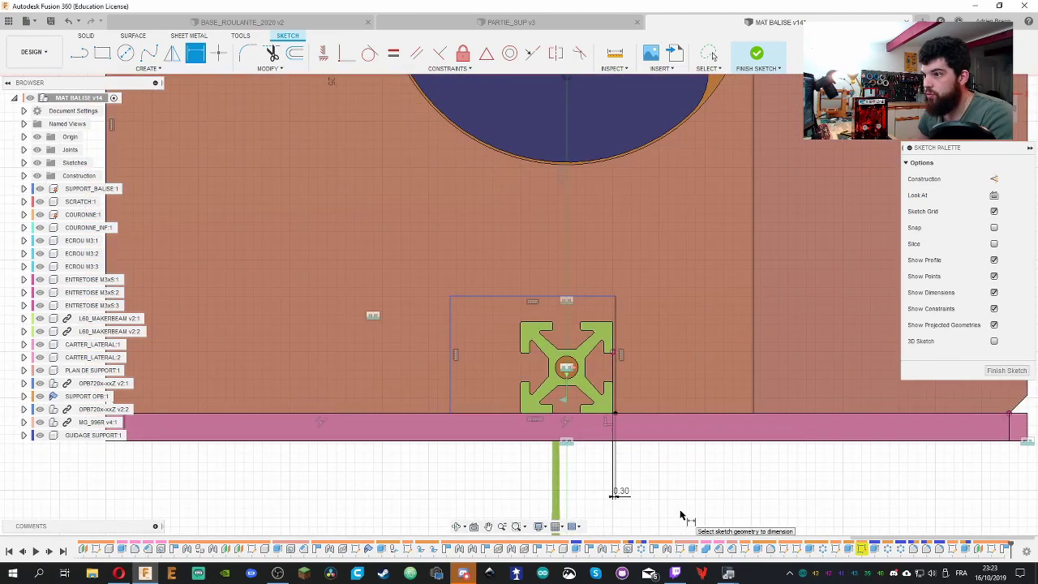
{"action": "left_click", "coordinate": [592, 324]}
{"action": "left_click", "coordinate": [597, 298]}
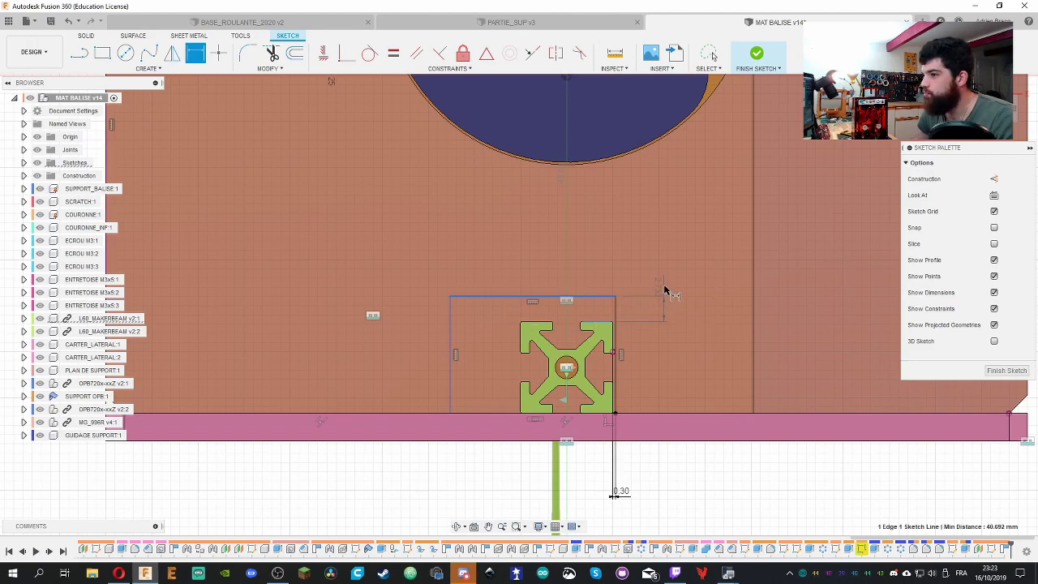
{"action": "key", "text": "Escape"}
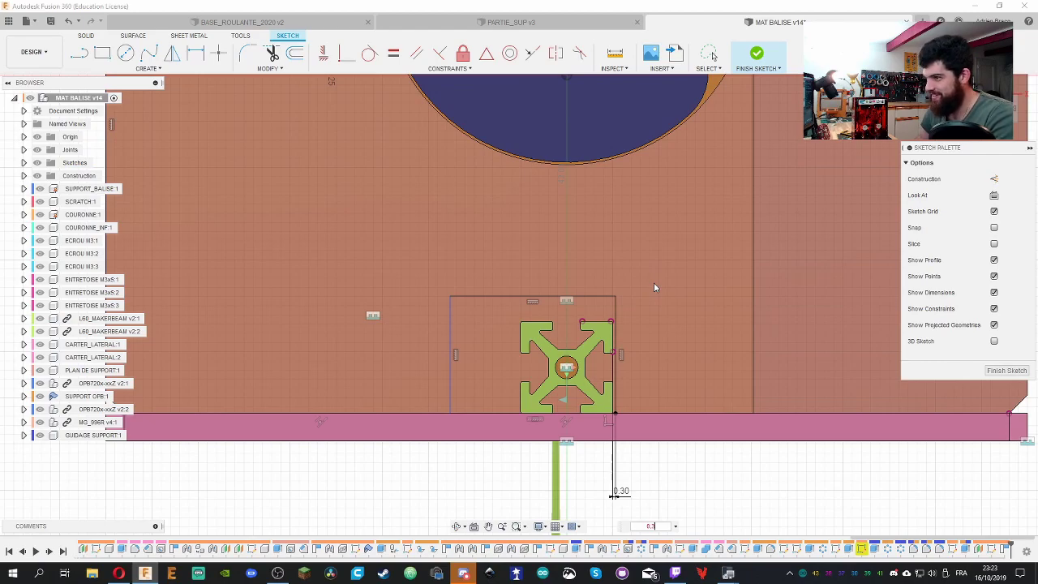
Dimension the rectangle's left side to the profile and set the right-side gap to 0 mm
{"action": "key", "text": "d"}
{"action": "left_click", "coordinate": [451, 346]}
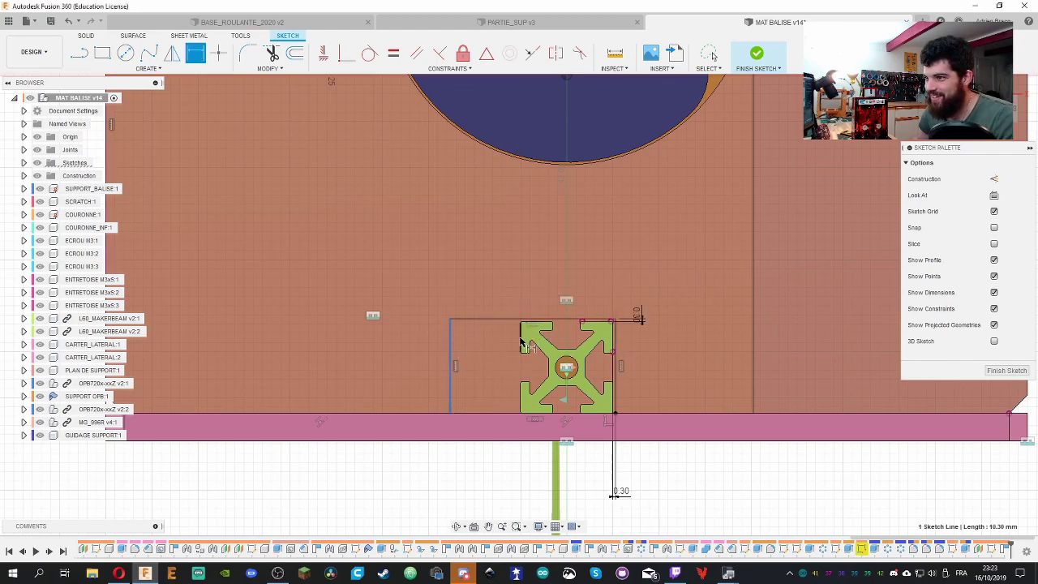
{"action": "left_click", "coordinate": [520, 339]}
{"action": "left_click", "coordinate": [487, 482]}
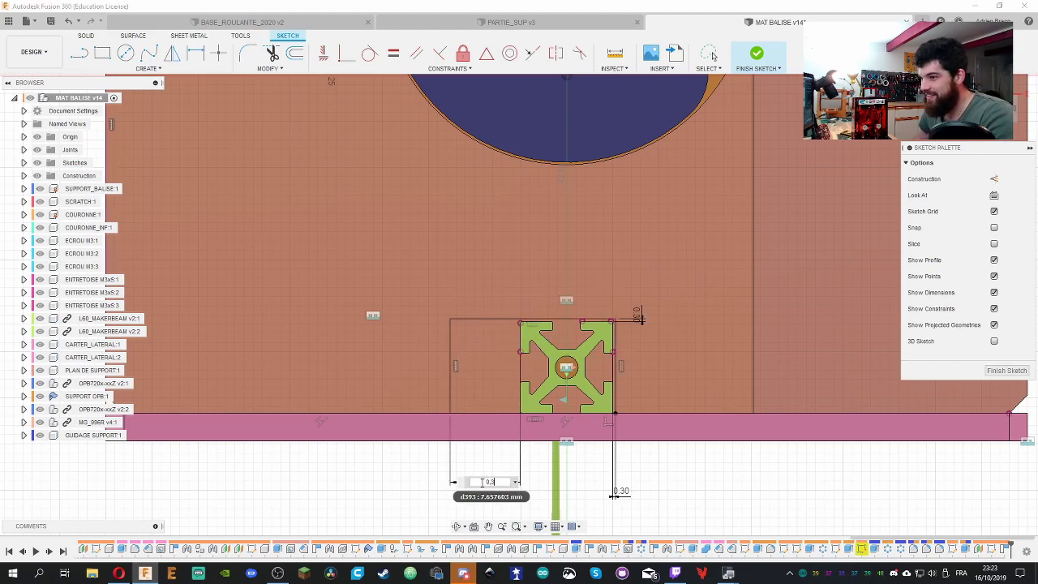
{"action": "key", "text": "Return"}
{"action": "scroll", "coordinate": [518, 146], "scroll_direction": "up", "scroll_amount": 5}
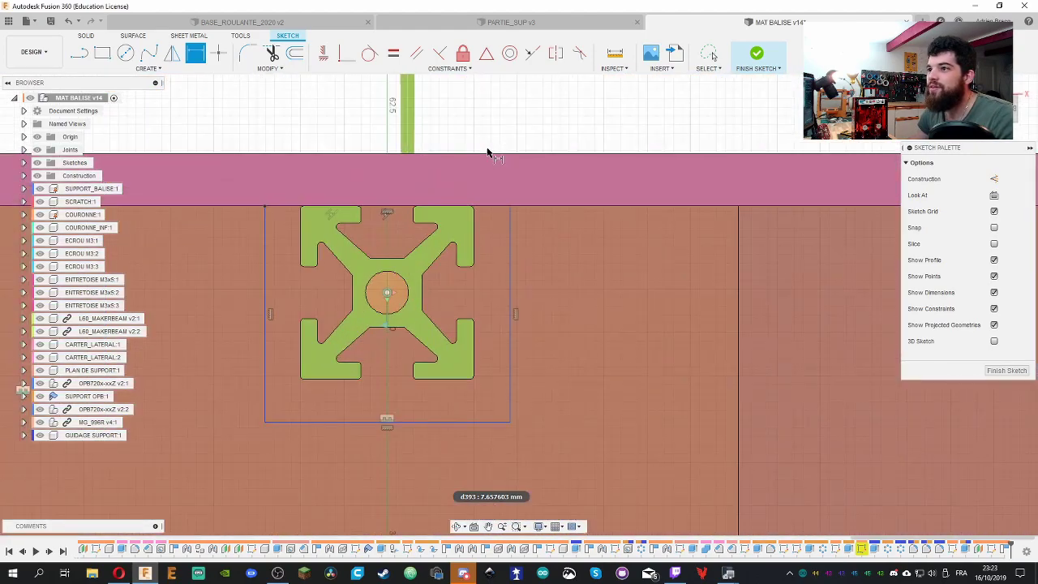
{"action": "left_click", "coordinate": [509, 263]}
{"action": "left_click", "coordinate": [476, 233]}
{"action": "left_click", "coordinate": [538, 96]}
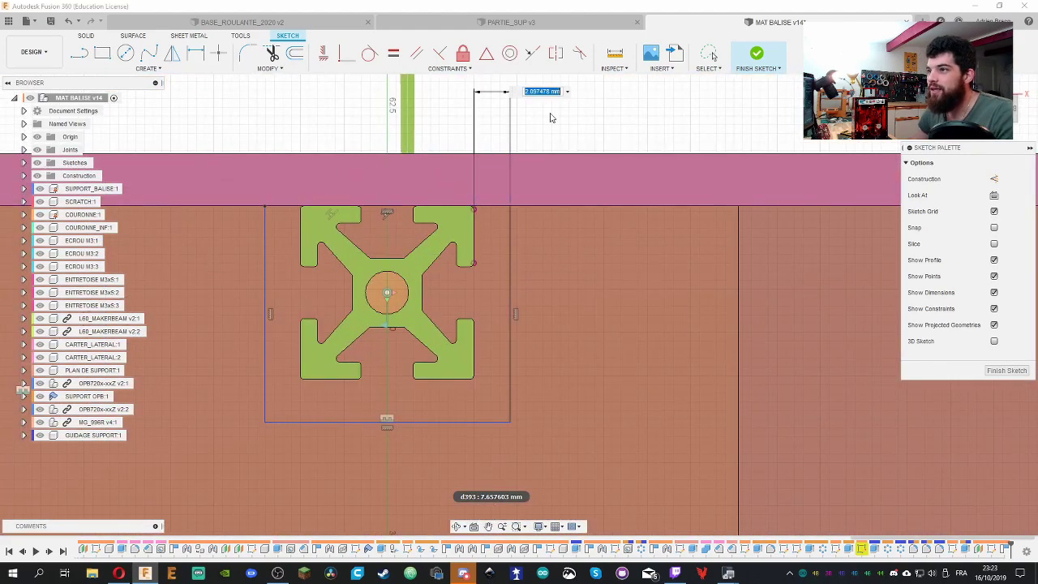
{"action": "type", "text": "0"}
{"action": "key", "text": "Return"}
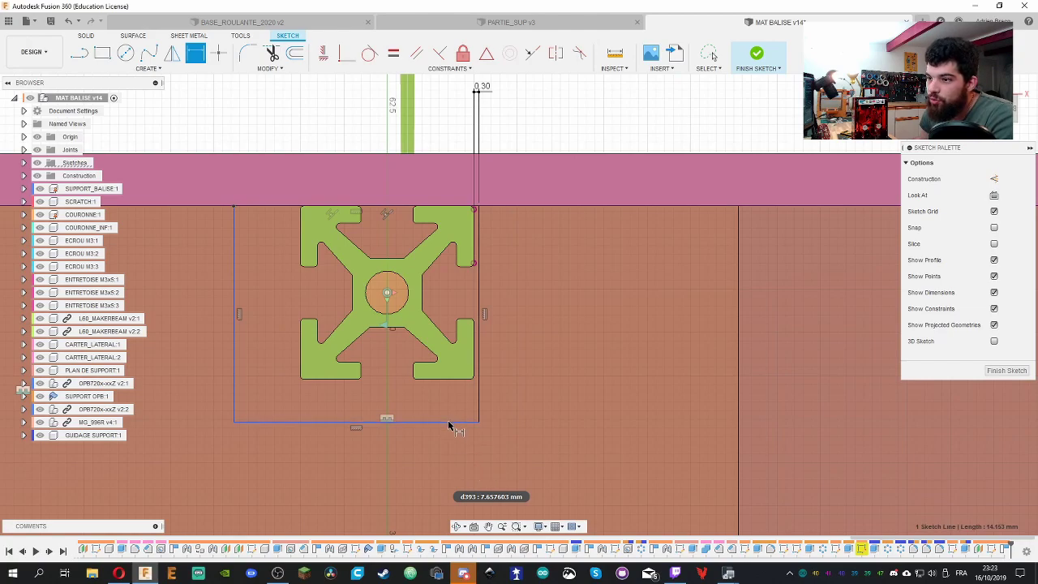
Set the rectangle's bottom and left gaps to the profile to 0 mm
{"action": "left_click", "coordinate": [454, 422]}
{"action": "left_click", "coordinate": [454, 379]}
{"action": "left_click", "coordinate": [533, 344]}
{"action": "type", "text": "0.3"}
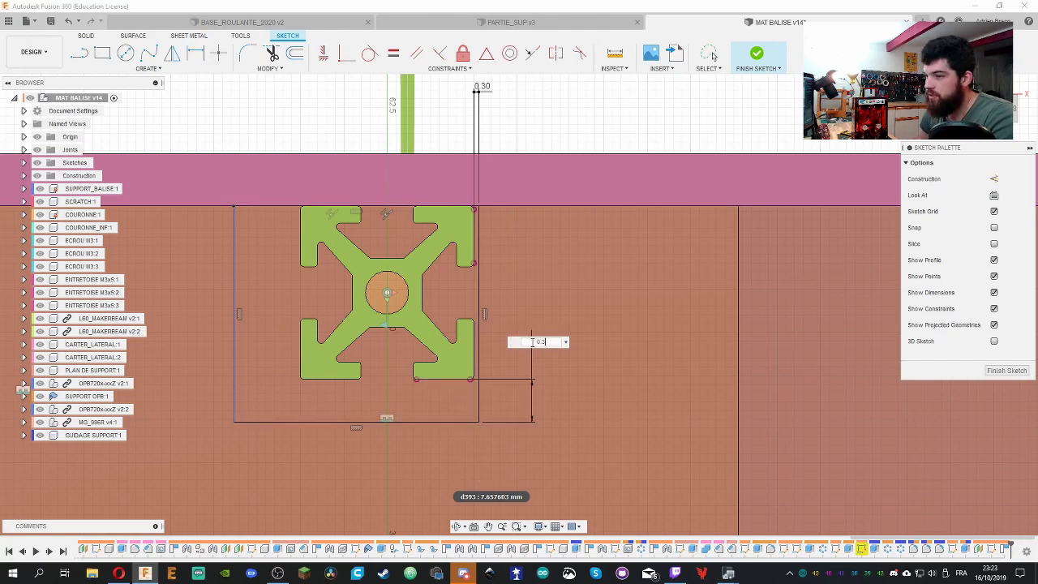
{"action": "key", "text": "Return"}
{"action": "left_click", "coordinate": [234, 295]}
{"action": "left_click", "coordinate": [299, 341]}
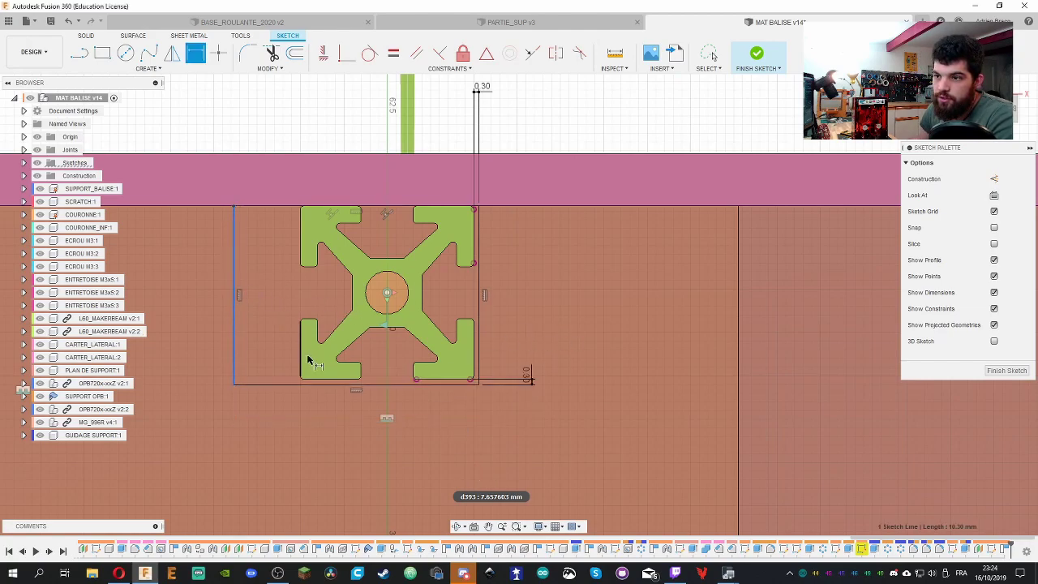
{"action": "left_click", "coordinate": [347, 437]}
{"action": "type", "text": "0"}
{"action": "key", "text": "Return"}
{"action": "scroll", "coordinate": [348, 442], "scroll_direction": "down", "scroll_amount": 10}
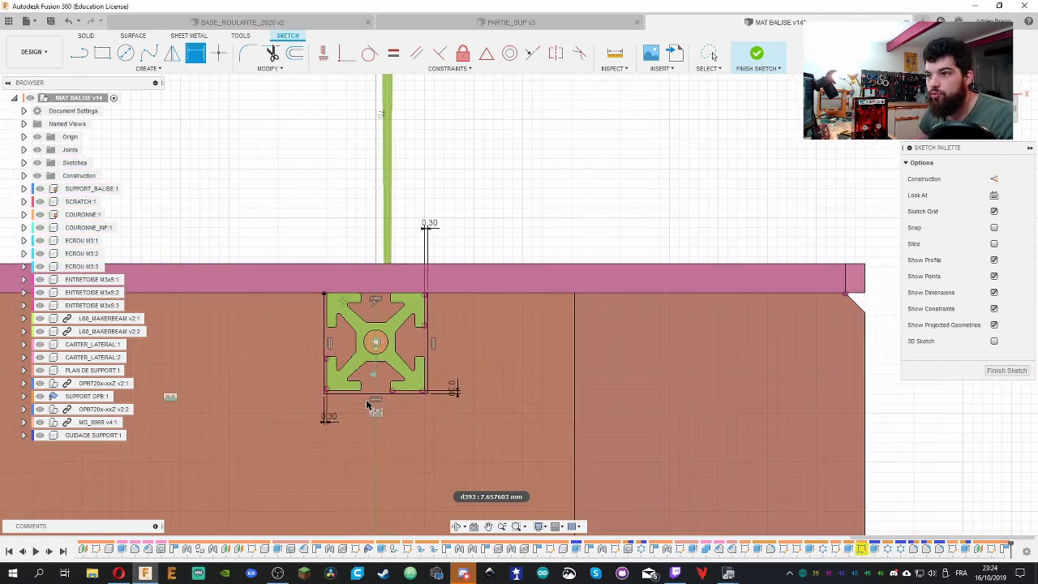
Finish the current sketch, orbit to a tilted 3-D view, and reopen the plate sketch for editing
{"action": "scroll", "coordinate": [374, 490], "scroll_direction": "up", "scroll_amount": 5}
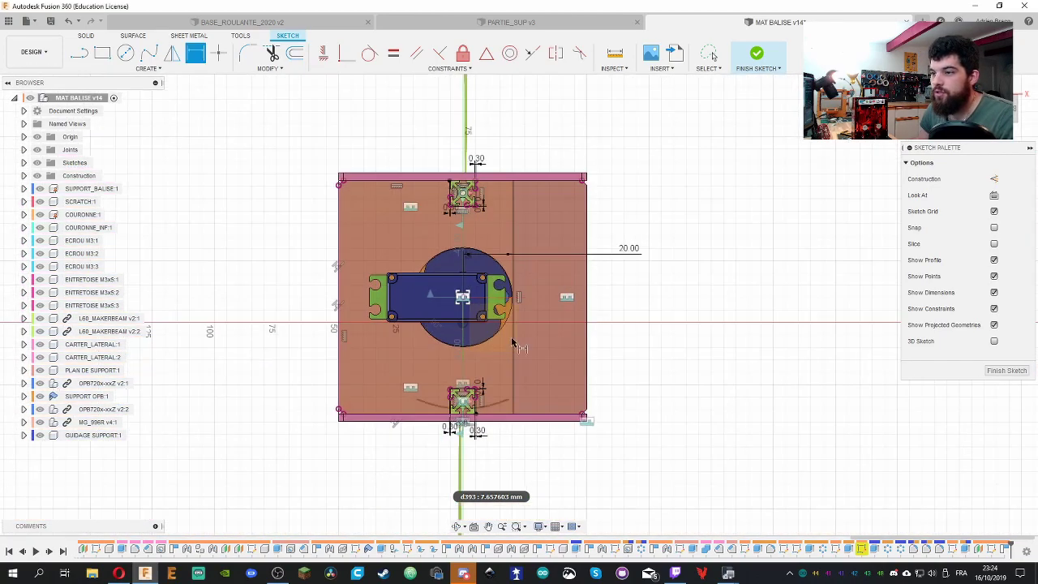
{"action": "left_click", "coordinate": [757, 55]}
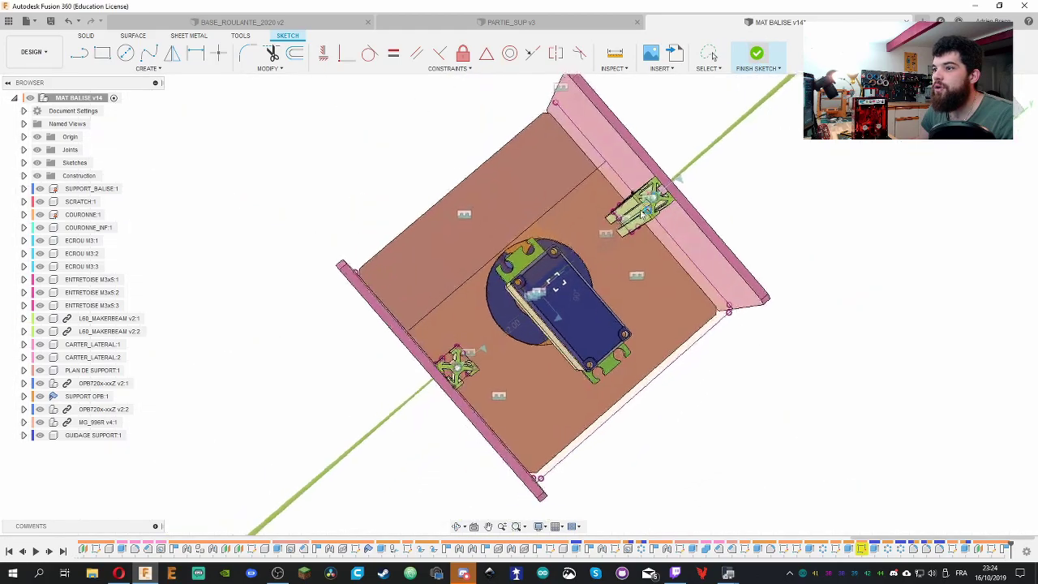
{"action": "mouse_move", "coordinate": [401, 300]}
{"action": "middle_mouse_down", "text": "shift"}
{"action": "mouse_move", "coordinate": [353, 220]}
{"action": "mouse_move", "coordinate": [22, 421]}
{"action": "mouse_move", "coordinate": [356, 224]}
{"action": "mouse_move", "coordinate": [336, 271]}
{"action": "middle_mouse_up", "text": "shift"}
{"action": "left_click", "coordinate": [624, 55]}
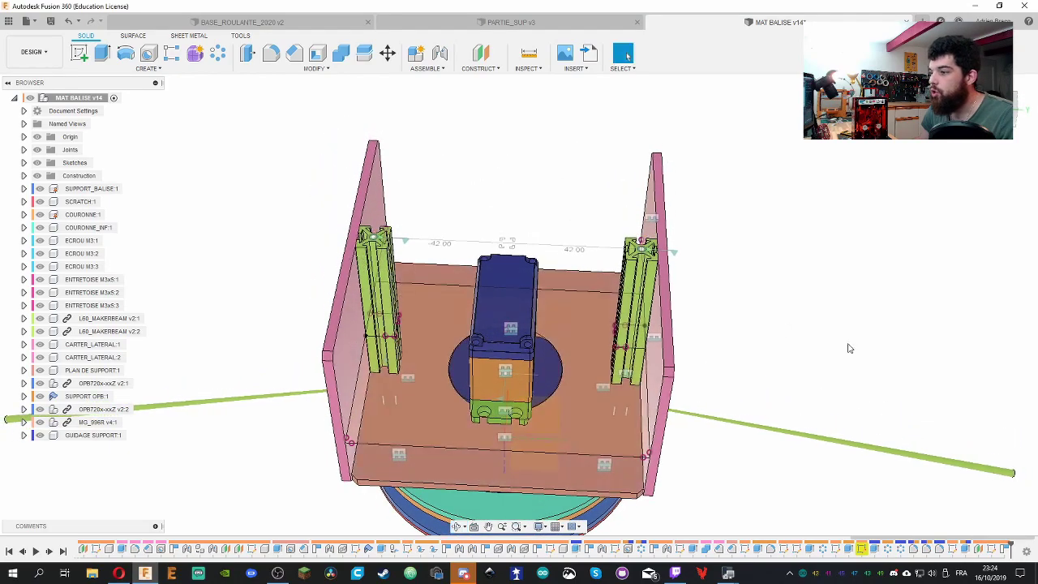
{"action": "double_click", "coordinate": [996, 549]}
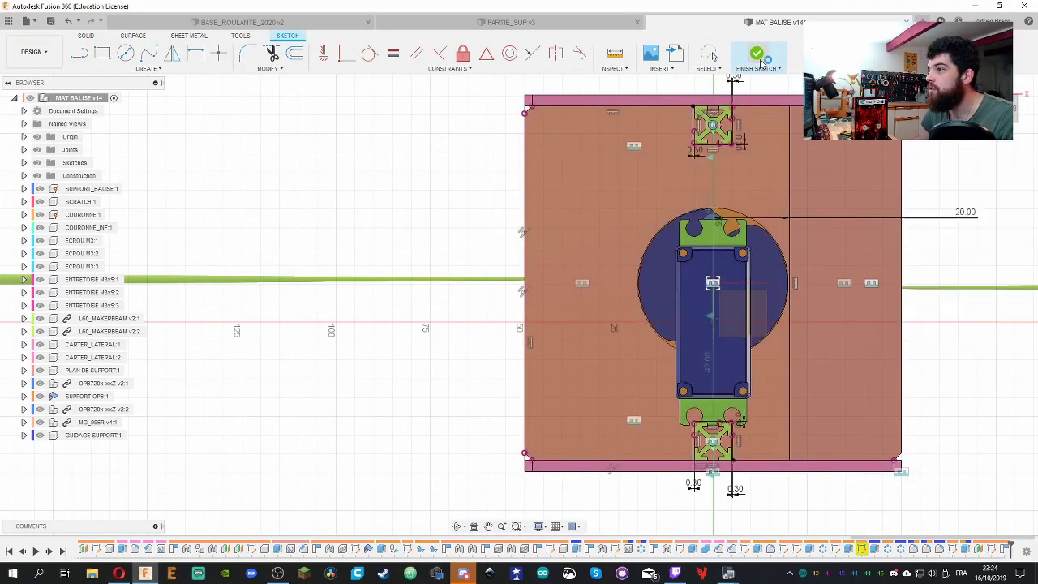
{"action": "middle_click_drag", "start_coordinate": [614, 354], "coordinate": [894, 255], "text": "shift"}
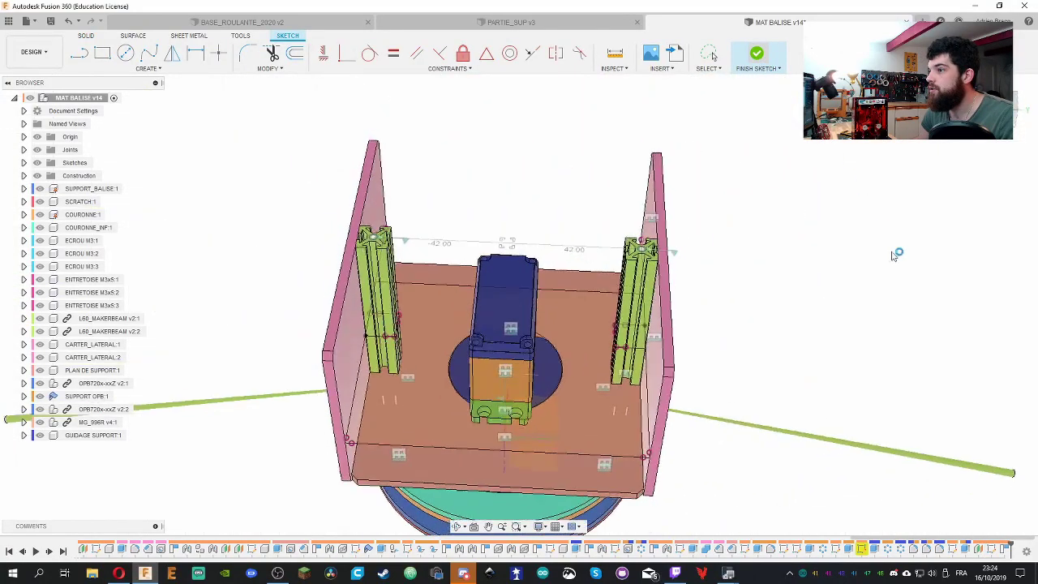
{"action": "double_click", "coordinate": [985, 551]}
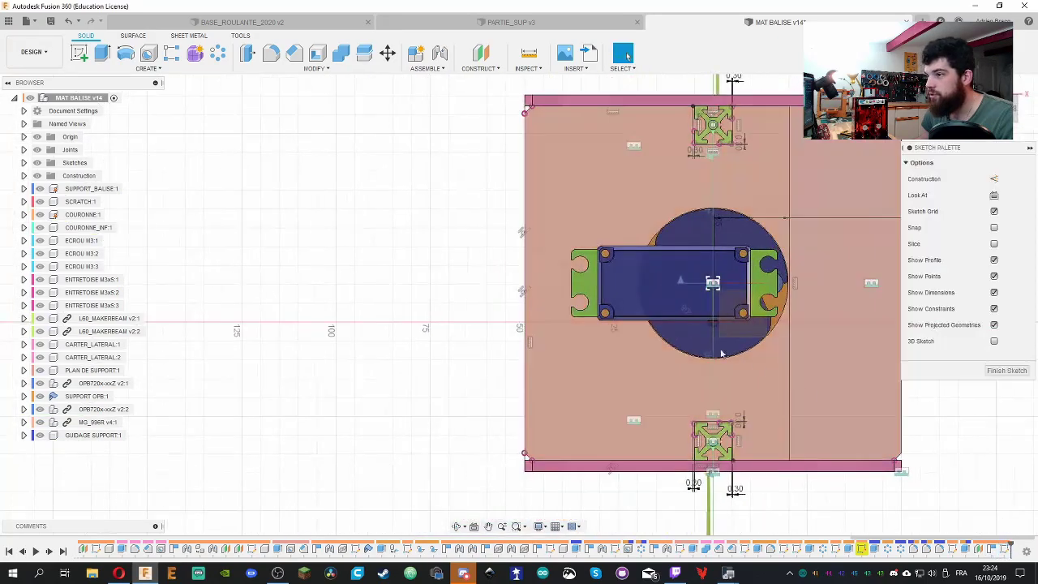
{"action": "scroll", "coordinate": [624, 204], "scroll_direction": "up", "scroll_amount": 5}
{"action": "scroll", "coordinate": [453, 331], "scroll_direction": "down", "scroll_amount": 1}
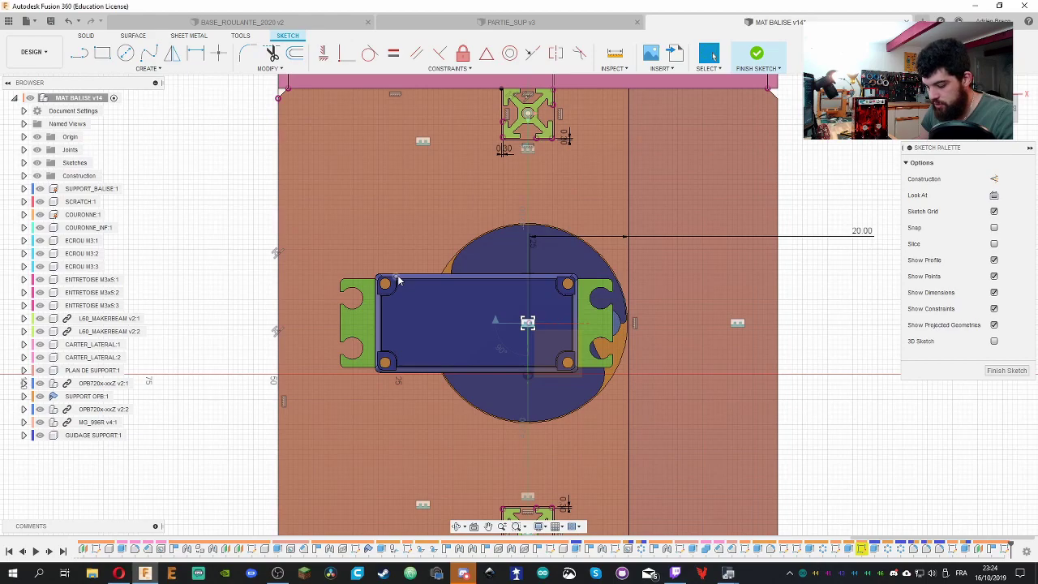
Draw a rectangle around the servo body
{"action": "key", "text": "r"}
{"action": "left_click", "coordinate": [370, 267]}
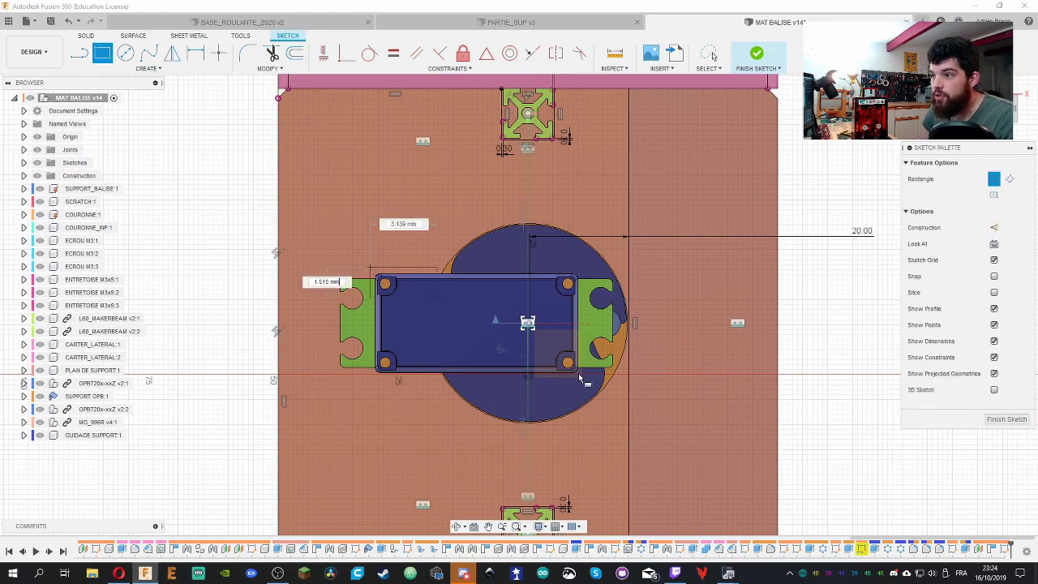
{"action": "key", "text": "Escape"}
{"action": "scroll", "coordinate": [579, 343], "scroll_direction": "down", "scroll_amount": 3}
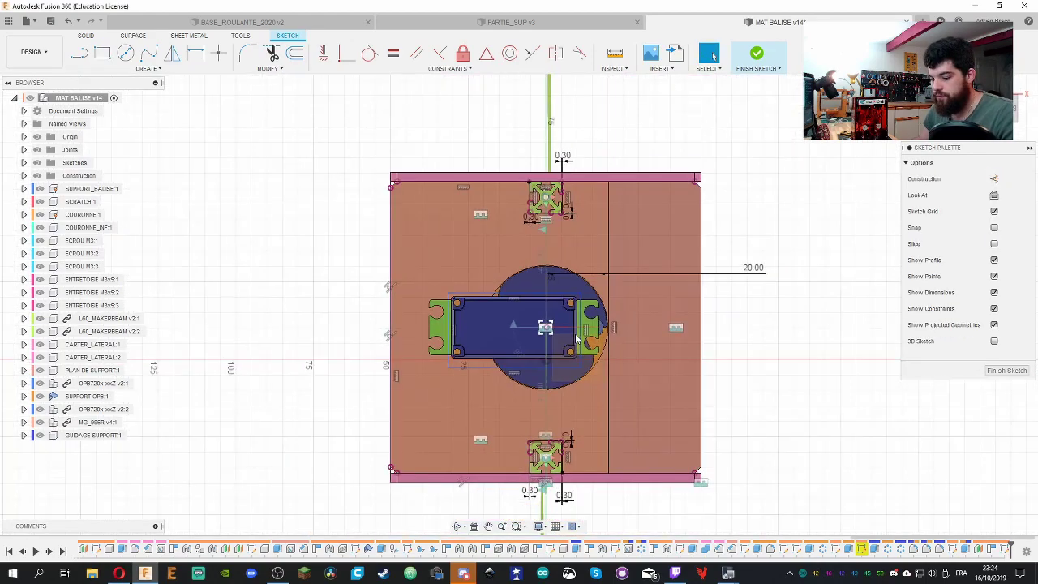
Dimension the rectangle's top and bottom sides 1 mm clear of the servo edges
{"action": "key", "text": "d"}
{"action": "scroll", "coordinate": [573, 302], "scroll_direction": "up", "scroll_amount": 3}
{"action": "left_click", "coordinate": [577, 295]}
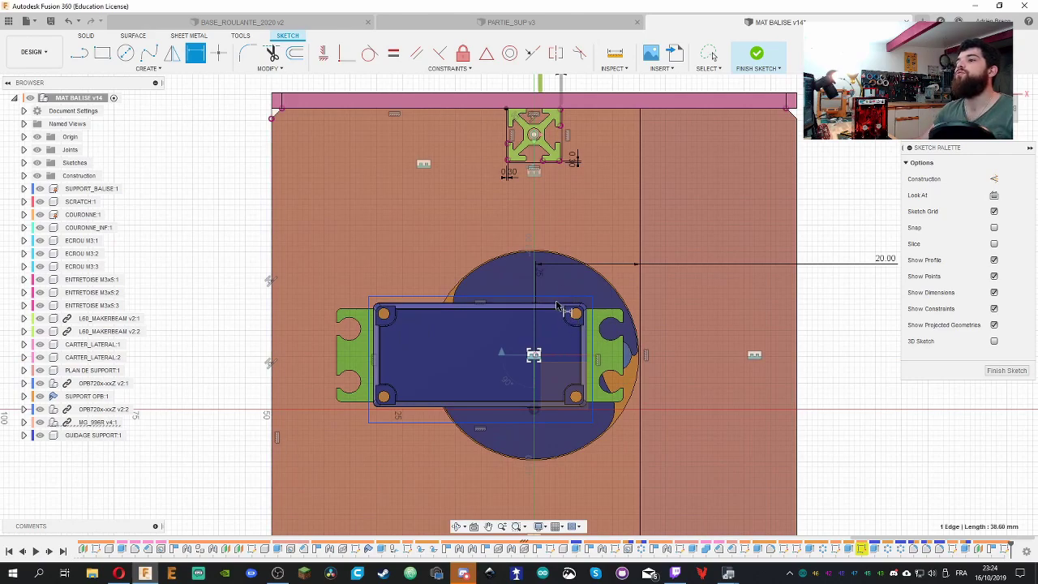
{"action": "left_click", "coordinate": [685, 238]}
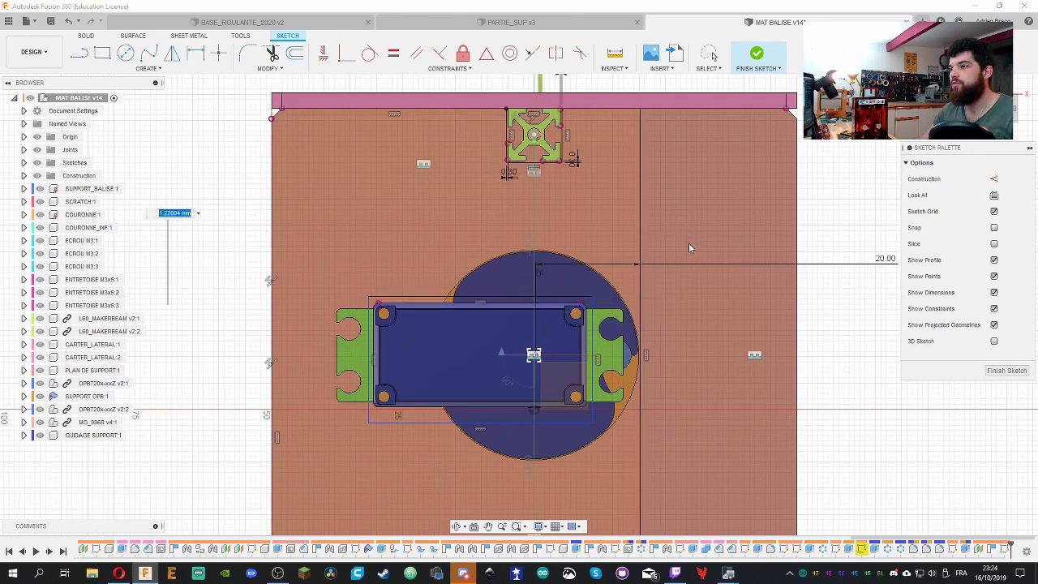
{"action": "type", "text": "0"}
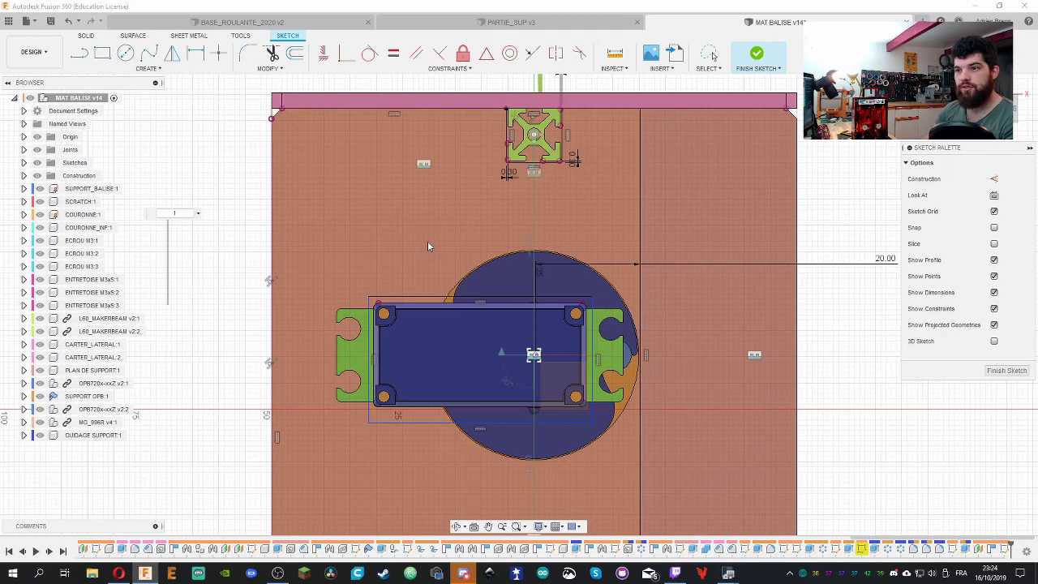
{"action": "key", "text": "Return"}
{"action": "left_click", "coordinate": [575, 414]}
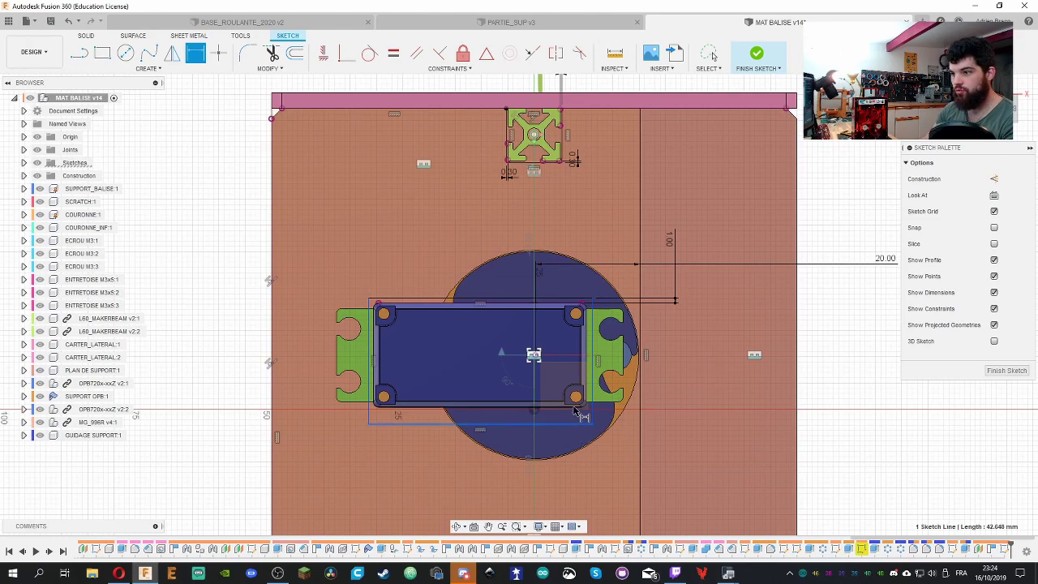
{"action": "left_click", "coordinate": [473, 427], "text": "ctrl"}
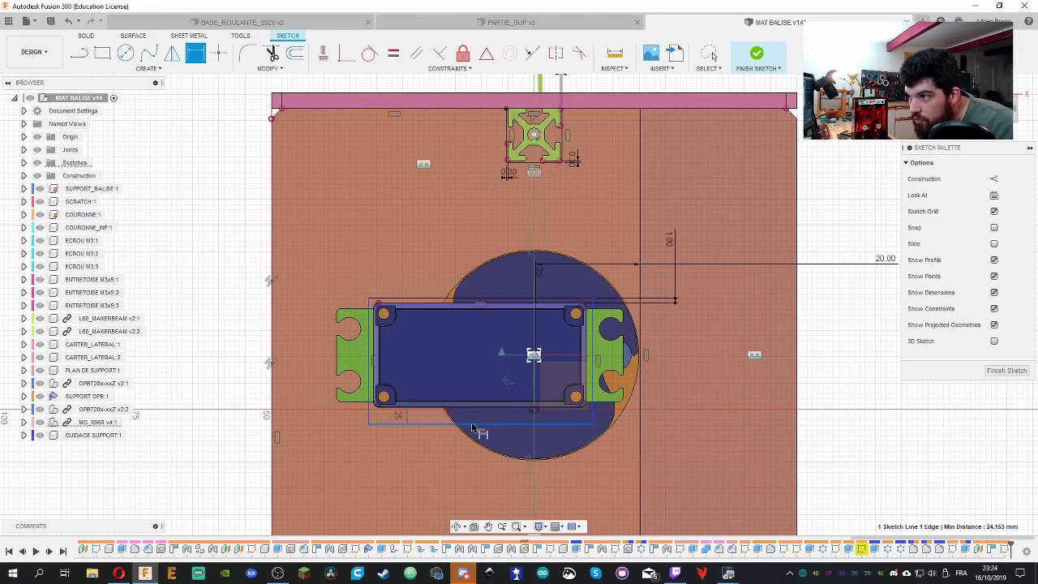
{"action": "left_click", "coordinate": [681, 463]}
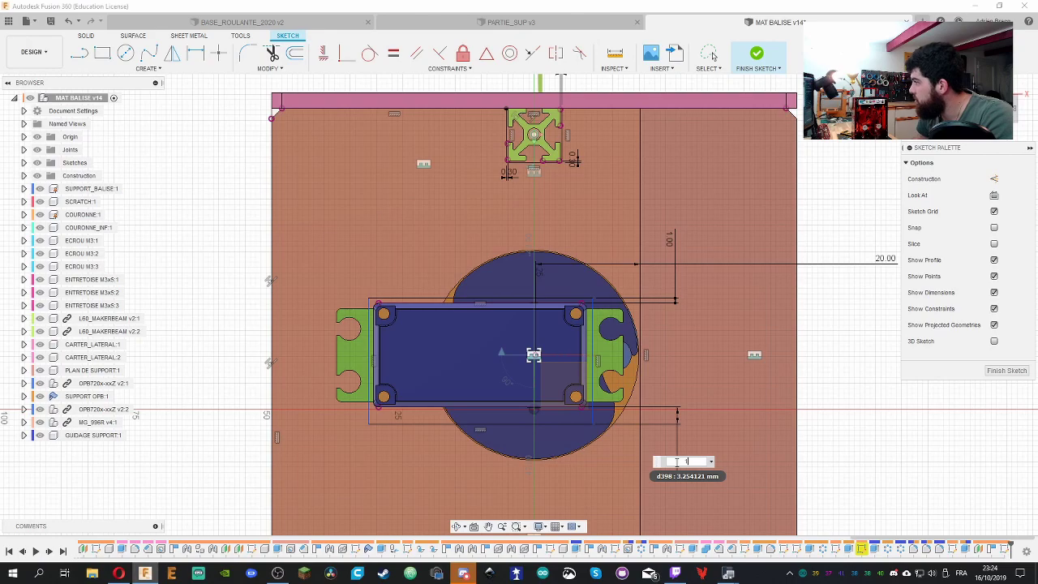
{"action": "key", "text": "BackSpace"}
{"action": "key", "text": "Escape"}
Dimension the rectangle's right and left sides 1 mm clear of the servo edges
{"action": "key", "text": "d"}
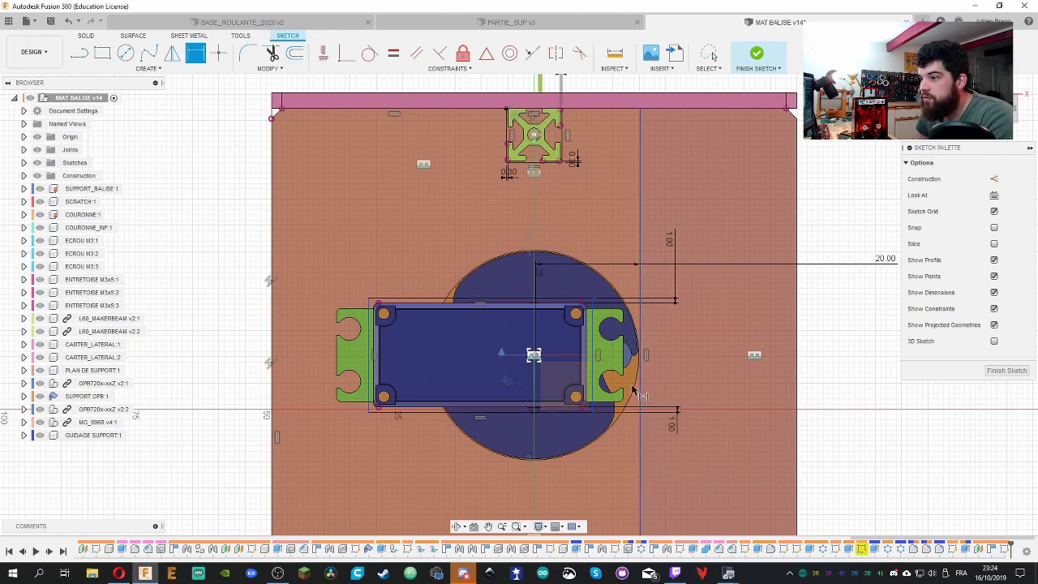
{"action": "left_click", "coordinate": [591, 369]}
{"action": "left_click", "coordinate": [719, 357]}
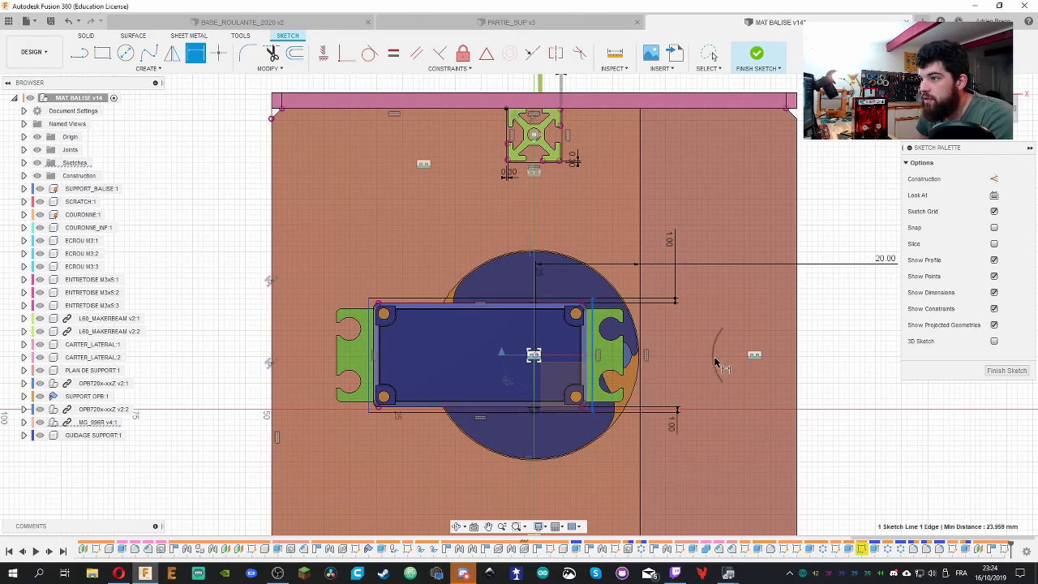
{"action": "key", "text": "Escape"}
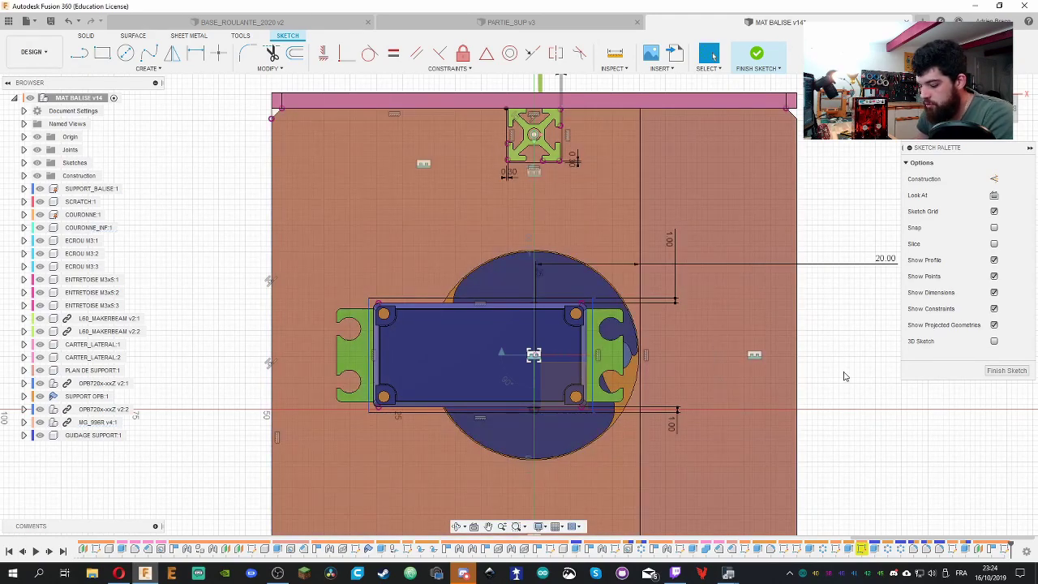
{"action": "key", "text": "r"}
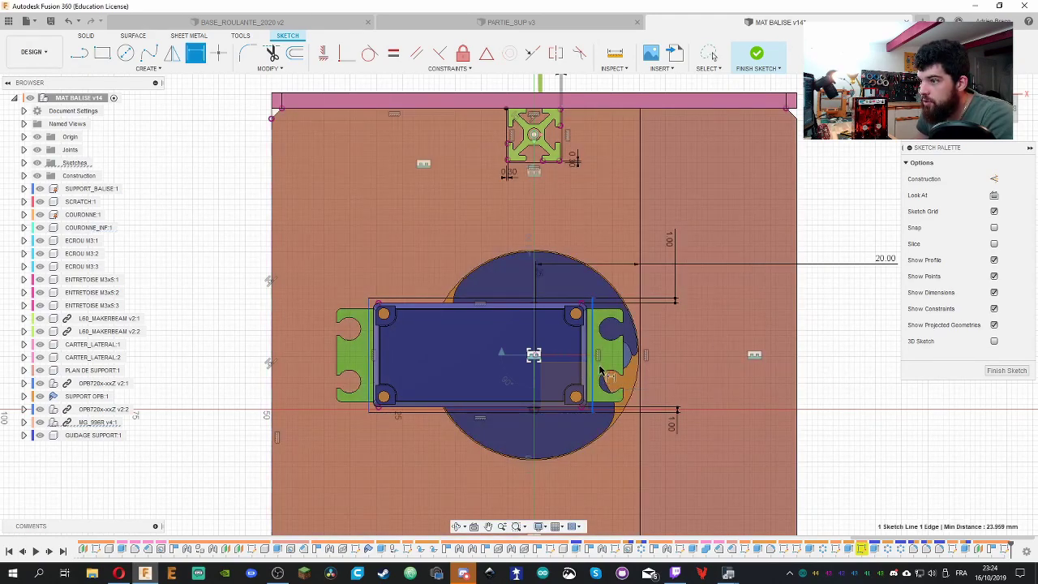
{"action": "key", "text": "d"}
{"action": "left_click", "coordinate": [689, 365]}
{"action": "key", "text": "Return"}
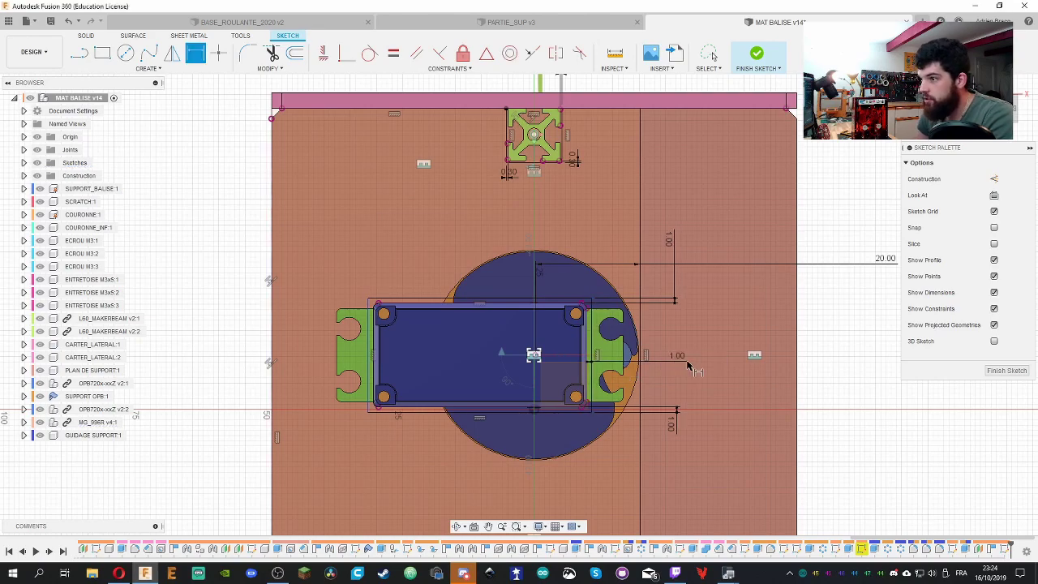
{"action": "left_click", "coordinate": [376, 341]}
{"action": "key", "text": "d"}
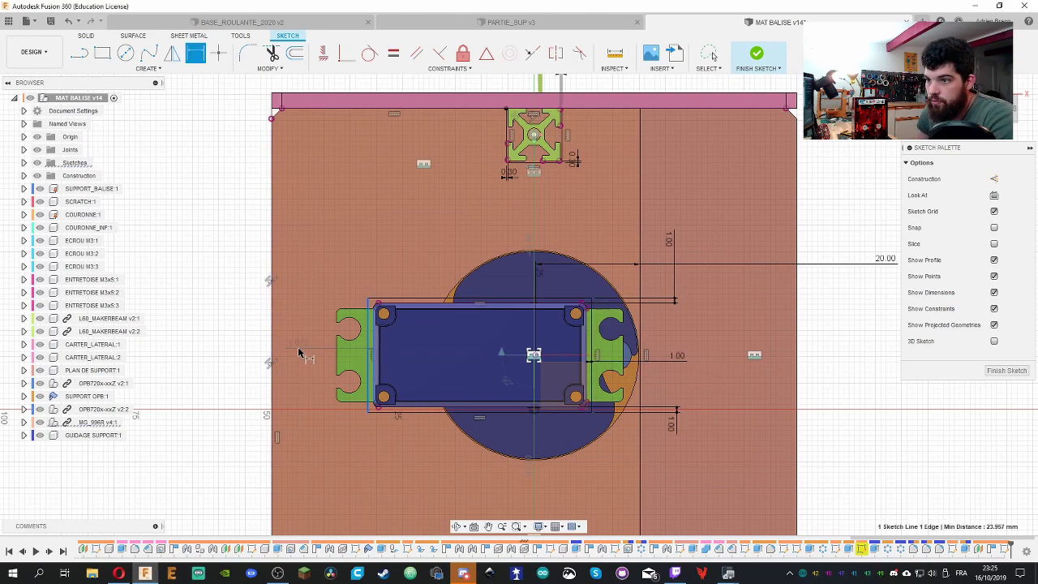
{"action": "left_click", "coordinate": [339, 373]}
{"action": "key", "text": "Return"}
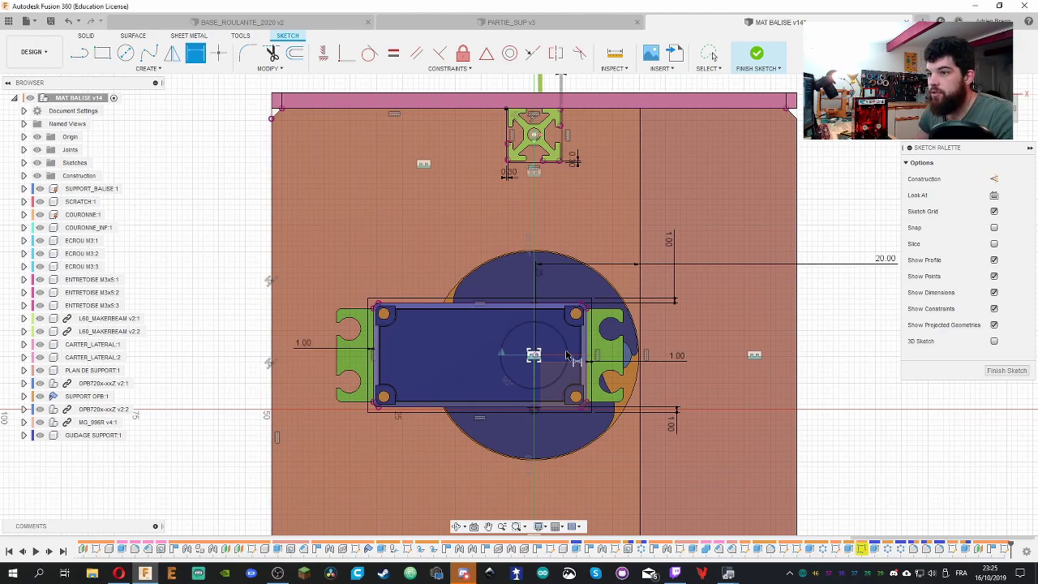
{"action": "key", "text": "Escape"}
{"action": "scroll", "coordinate": [432, 296], "scroll_direction": "up", "scroll_amount": 2}
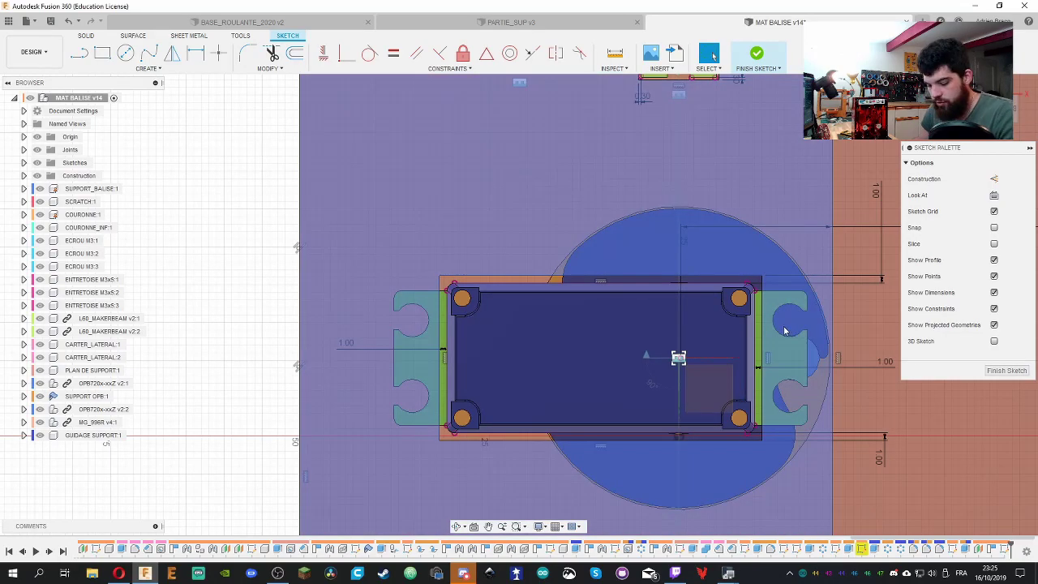
Draw circles sized to the left tab's upper and lower slots and the right tab's upper slot
{"action": "key", "text": "c"}
{"action": "left_click", "coordinate": [410, 321]}
{"action": "left_click", "coordinate": [420, 330]}
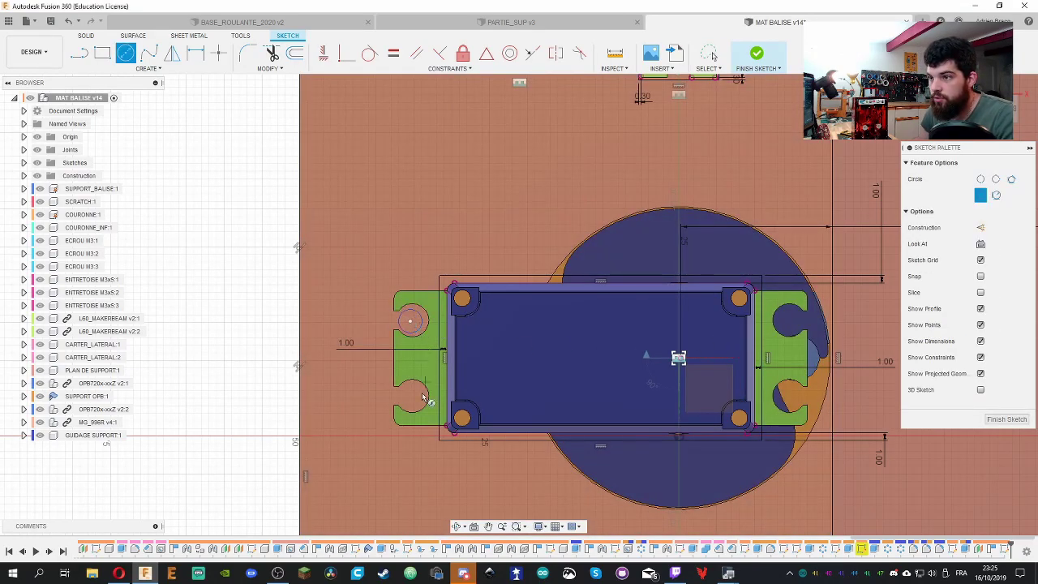
{"action": "left_click", "coordinate": [411, 398]}
{"action": "left_click", "coordinate": [420, 407]}
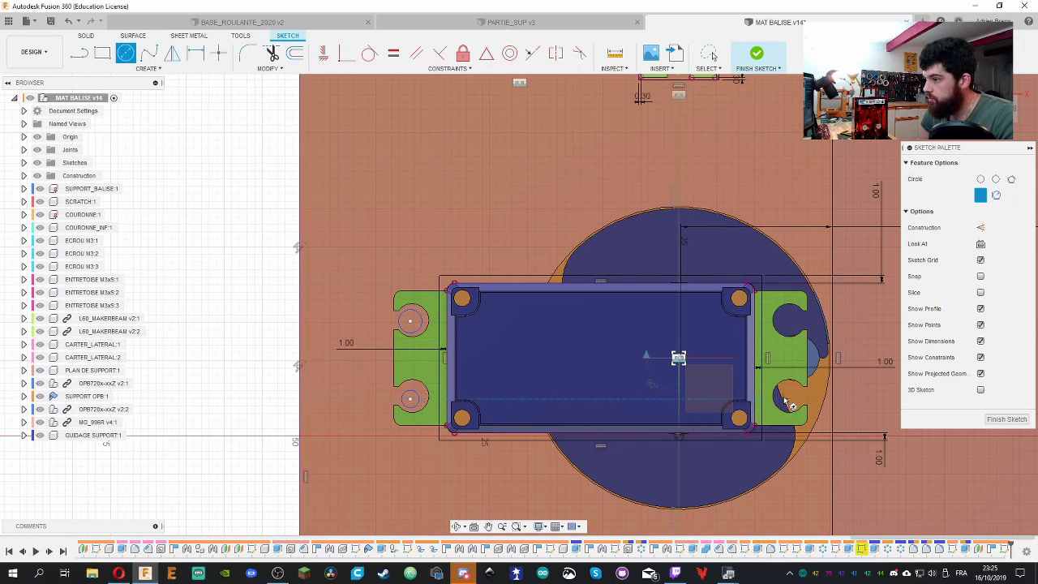
{"action": "left_click", "coordinate": [788, 319]}
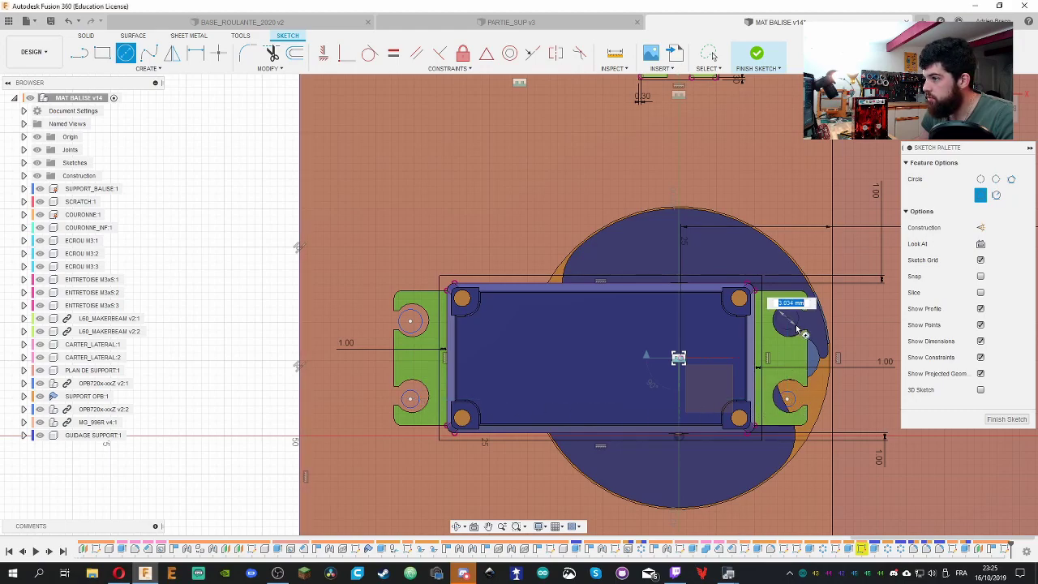
{"action": "left_click", "coordinate": [796, 327]}
{"action": "key", "text": "Escape"}
Expand the Sketches list in the browser and select the upper-left slot circle
{"action": "left_click", "coordinate": [425, 313]}
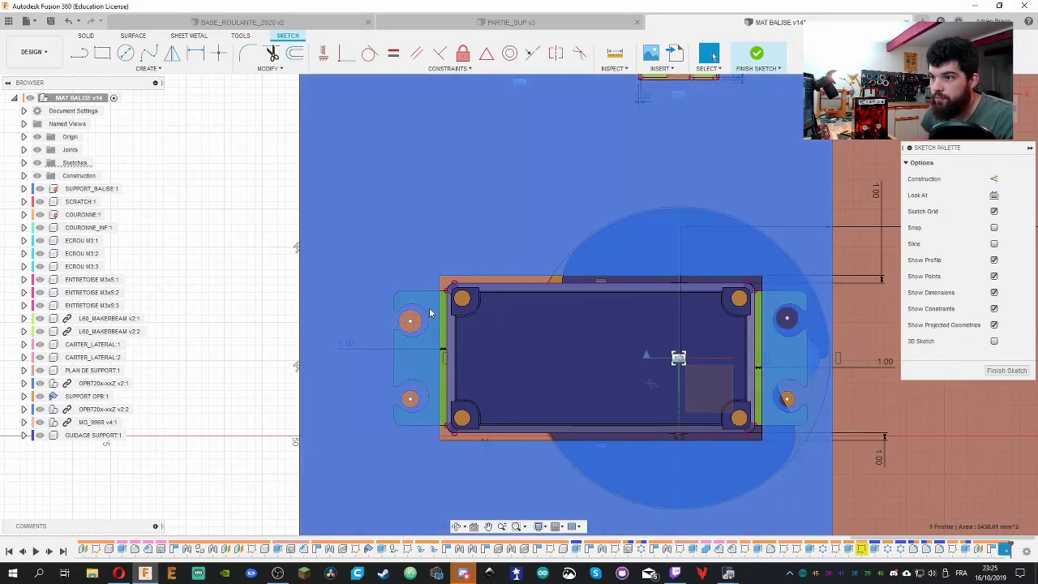
{"action": "scroll", "coordinate": [369, 324], "scroll_direction": "down", "scroll_amount": 3}
{"action": "scroll", "coordinate": [380, 370], "scroll_direction": "up", "scroll_amount": 2}
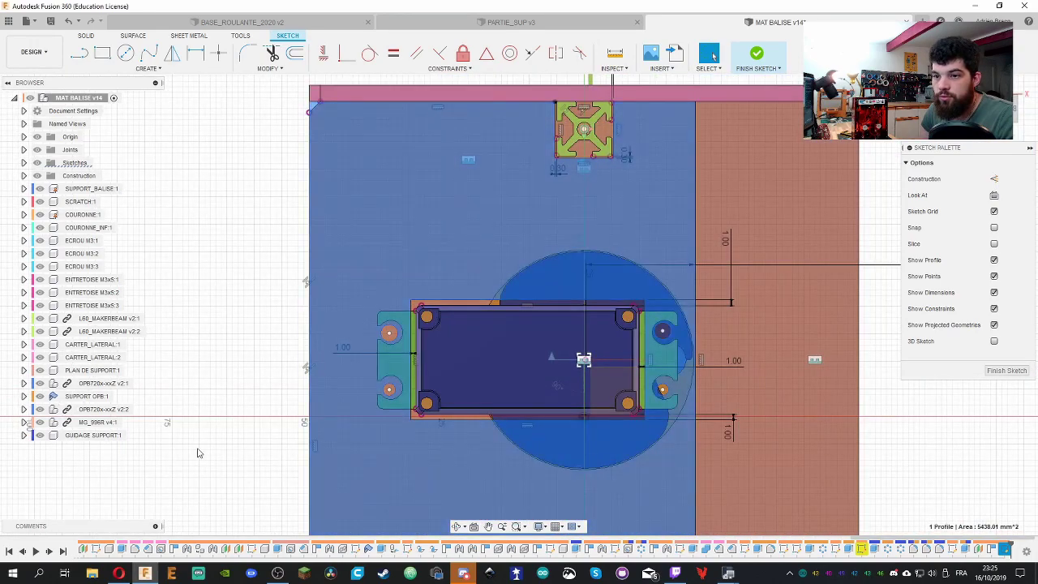
{"action": "left_click", "coordinate": [24, 162]}
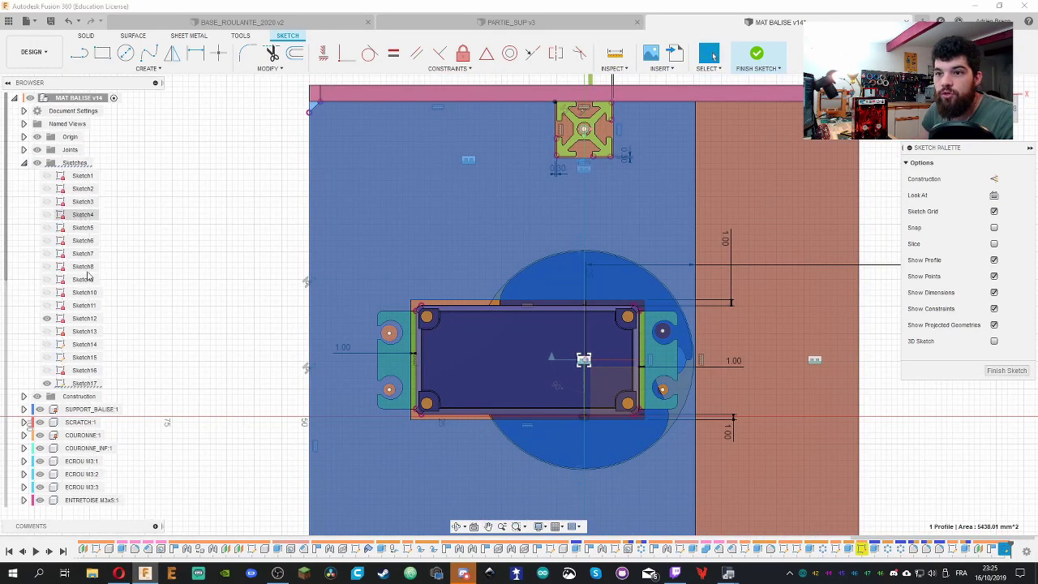
{"action": "left_click", "coordinate": [357, 357]}
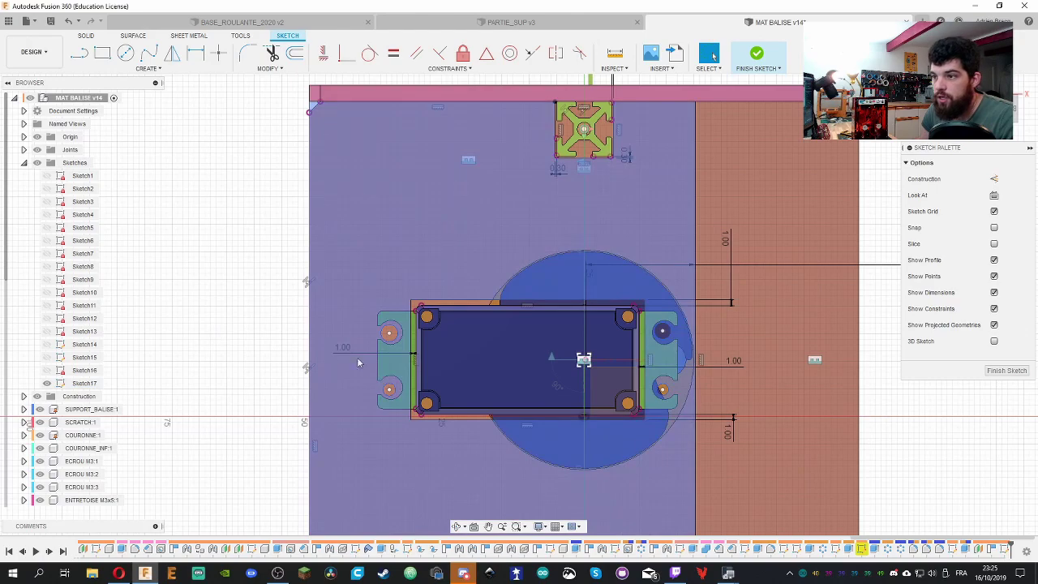
{"action": "scroll", "coordinate": [348, 365], "scroll_direction": "up", "scroll_amount": 1}
{"action": "scroll", "coordinate": [410, 337], "scroll_direction": "up", "scroll_amount": 2}
{"action": "left_click", "coordinate": [414, 318]}
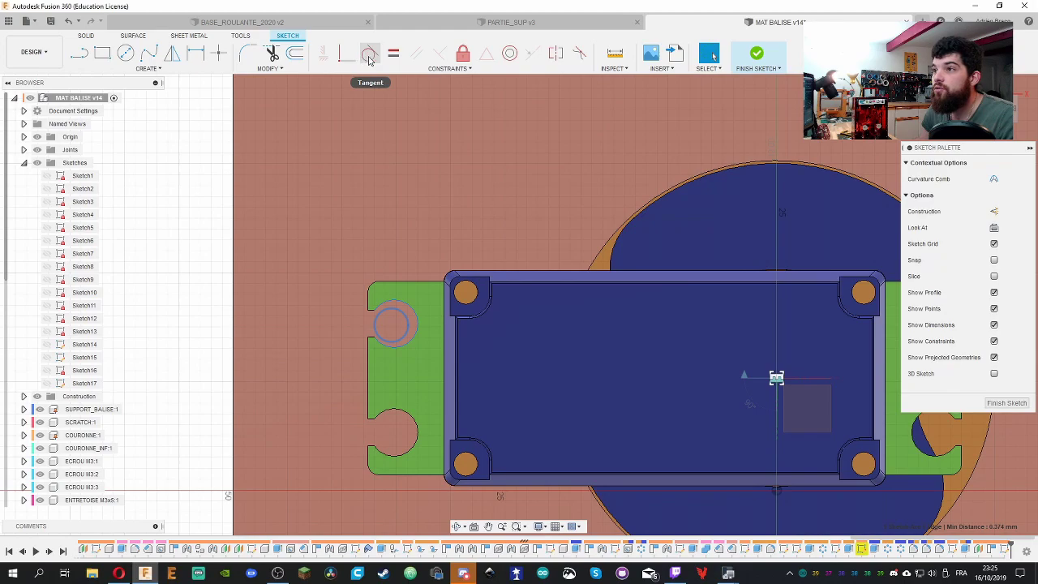
Make Sketch17's geometry visible in the canvas
{"action": "left_click", "coordinate": [510, 55]}
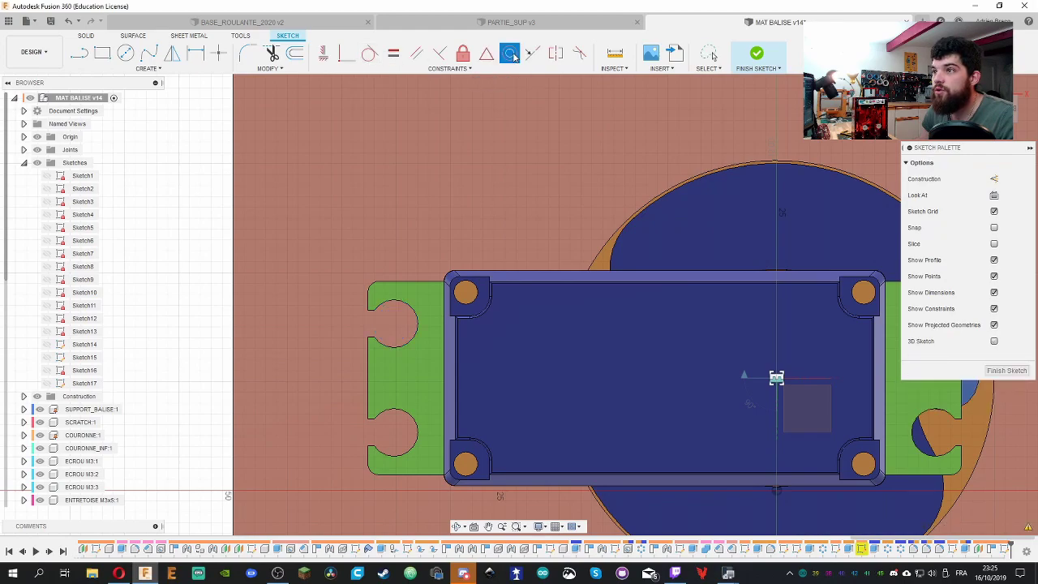
{"action": "scroll", "coordinate": [381, 296], "scroll_direction": "down", "scroll_amount": 5}
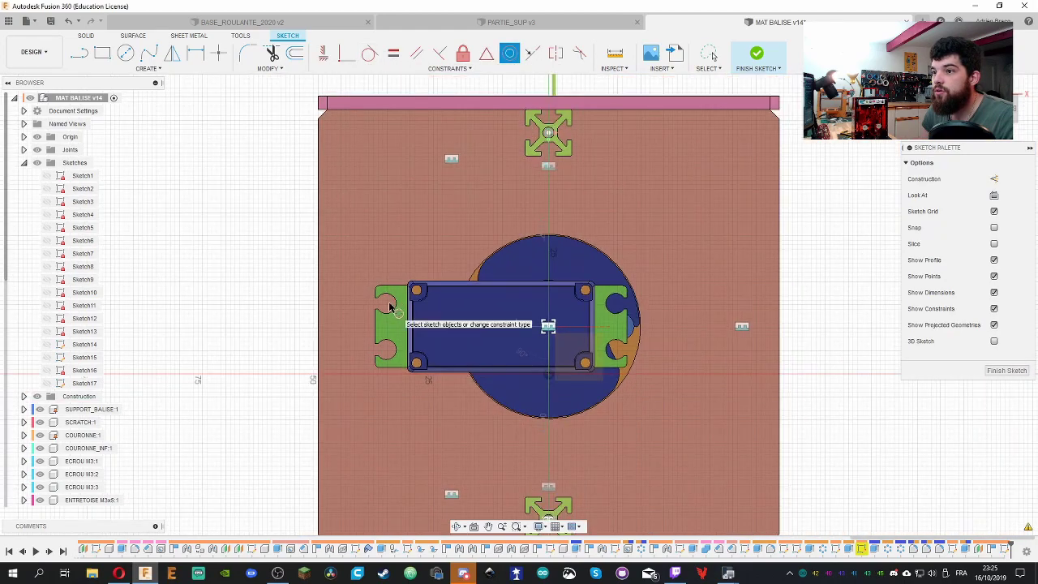
{"action": "scroll", "coordinate": [369, 321], "scroll_direction": "up", "scroll_amount": 5}
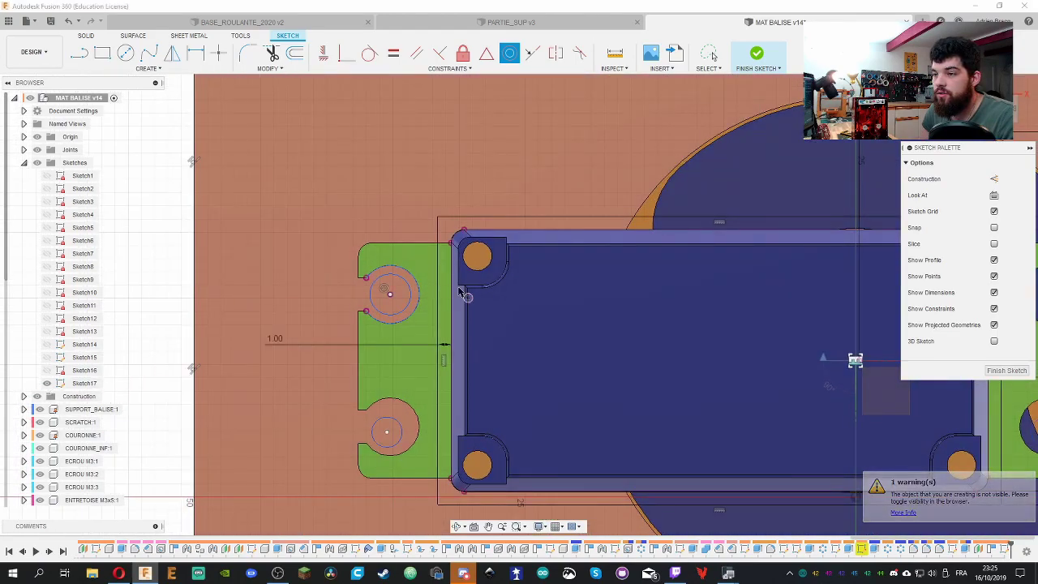
{"action": "key", "text": "Escape"}
{"action": "left_click", "coordinate": [47, 383]}
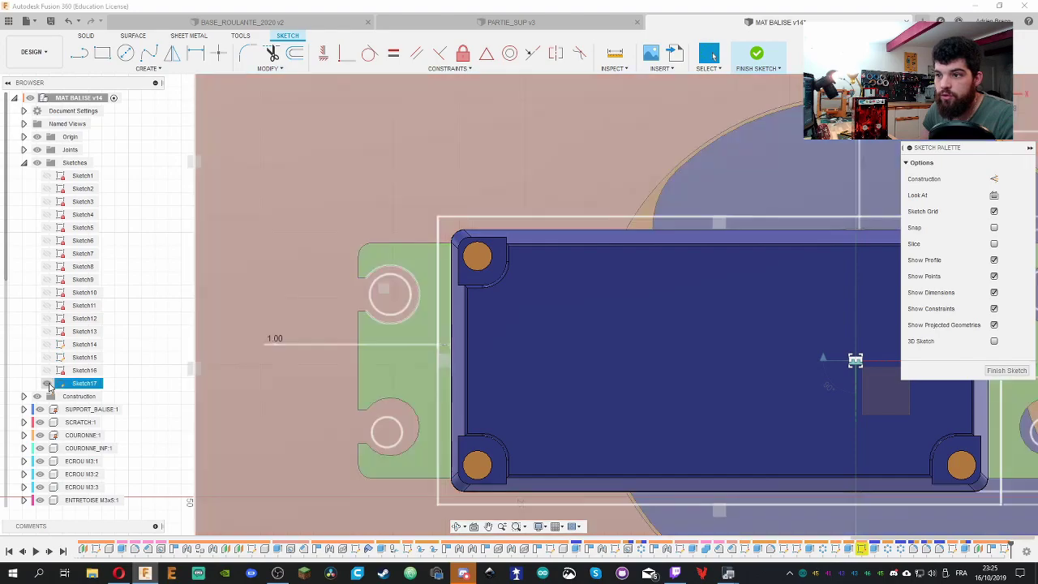
{"action": "scroll", "coordinate": [373, 420], "scroll_direction": "down", "scroll_amount": 5}
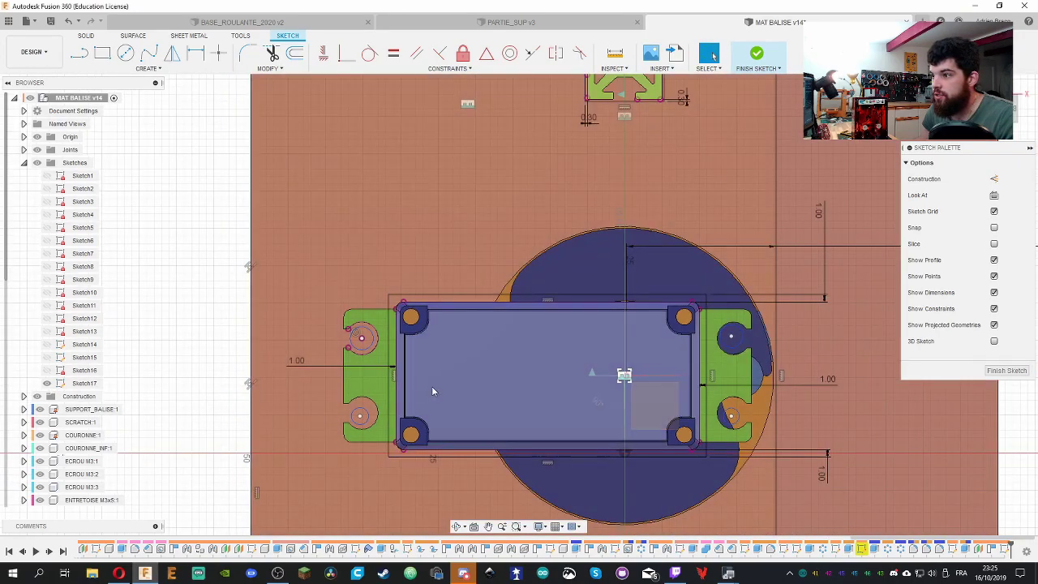
{"action": "scroll", "coordinate": [435, 392], "scroll_direction": "up", "scroll_amount": 3}
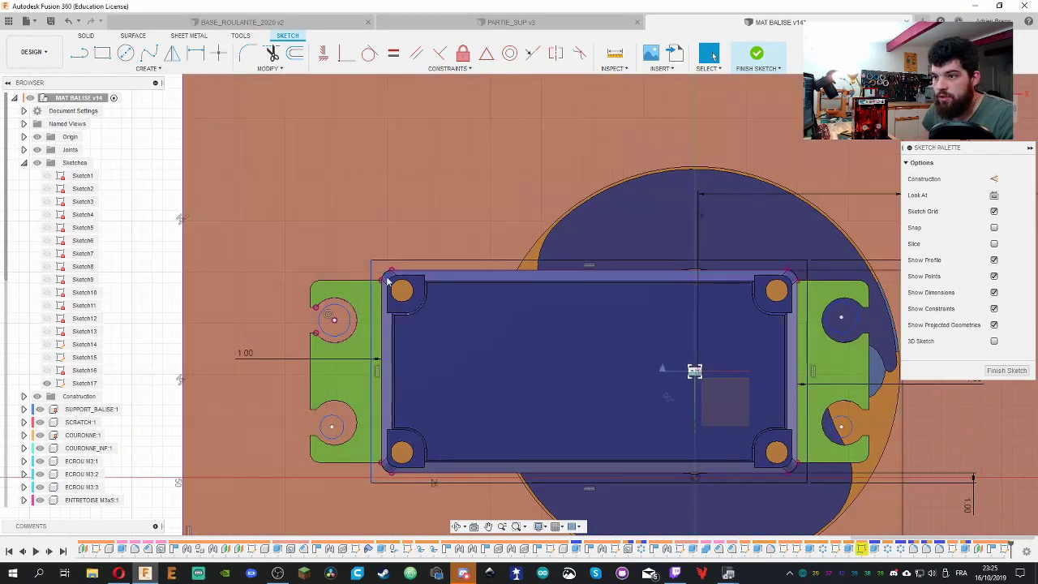
Constrain the lower-left and upper-right small circles concentric with the slot arcs
{"action": "left_click", "coordinate": [510, 55]}
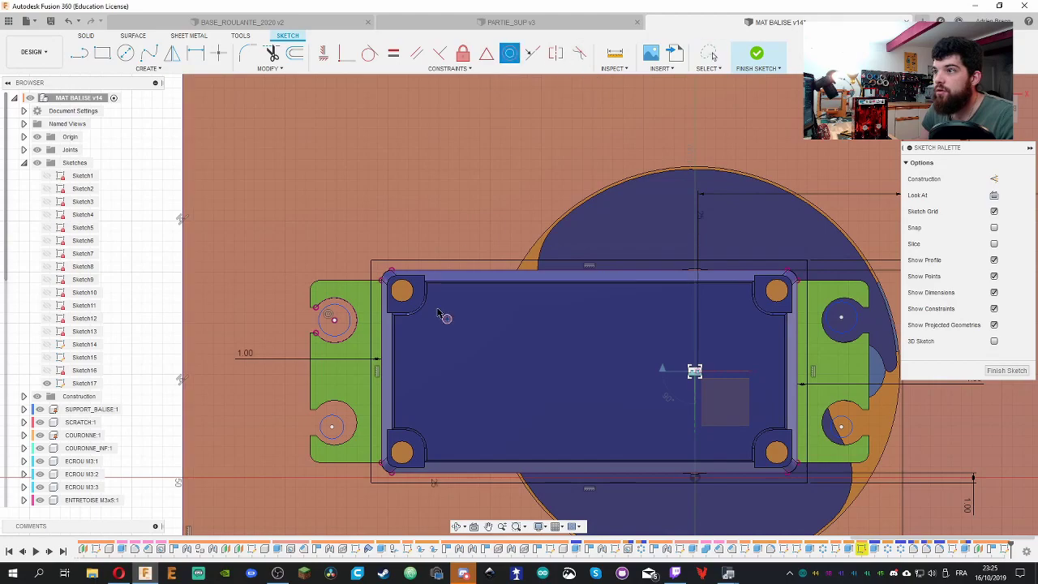
{"action": "left_click", "coordinate": [341, 428]}
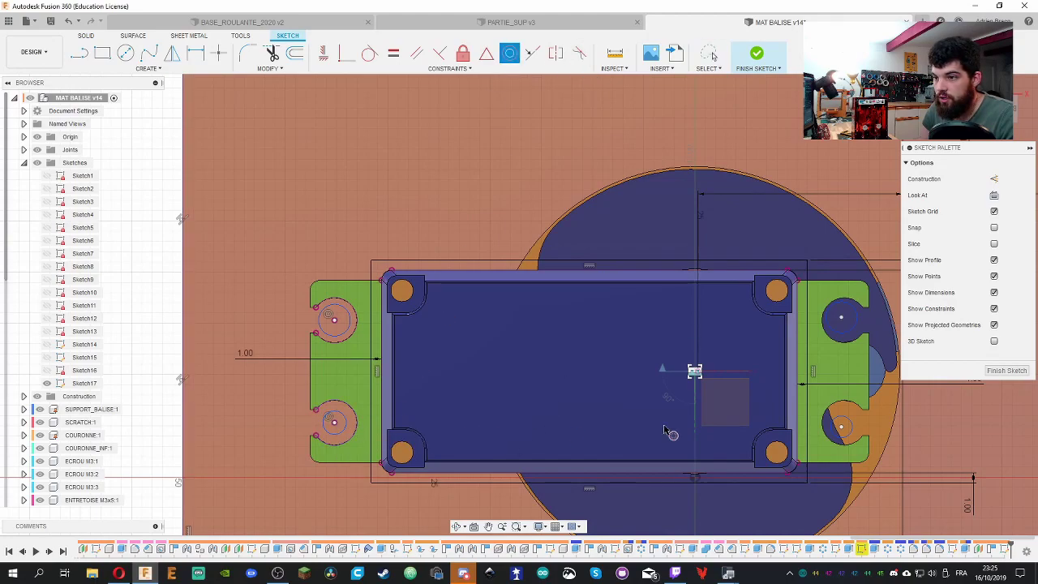
{"action": "left_click", "coordinate": [851, 403]}
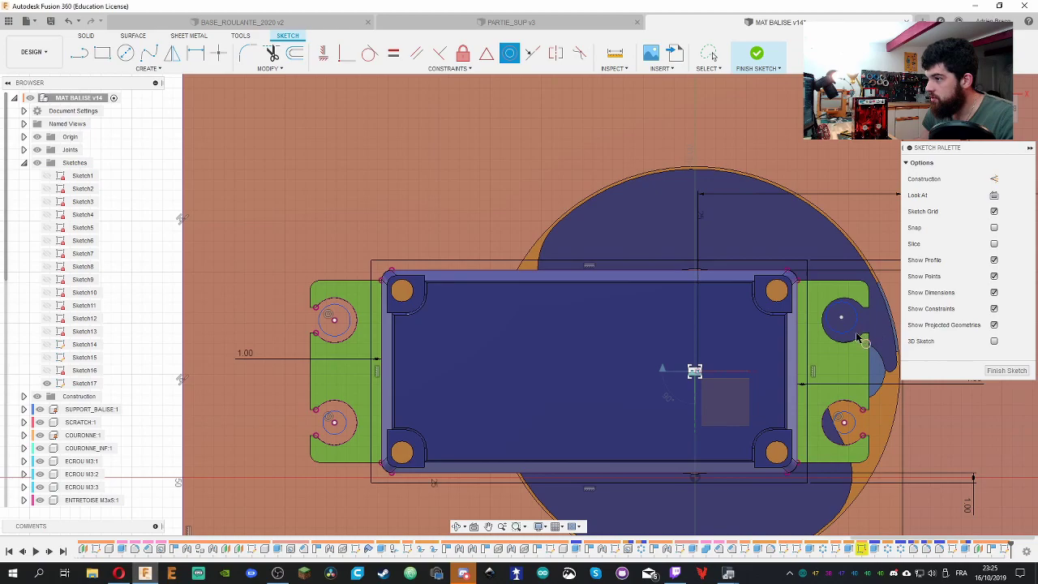
{"action": "left_click", "coordinate": [856, 339]}
{"action": "left_click", "coordinate": [856, 347]}
{"action": "key", "text": "Escape"}
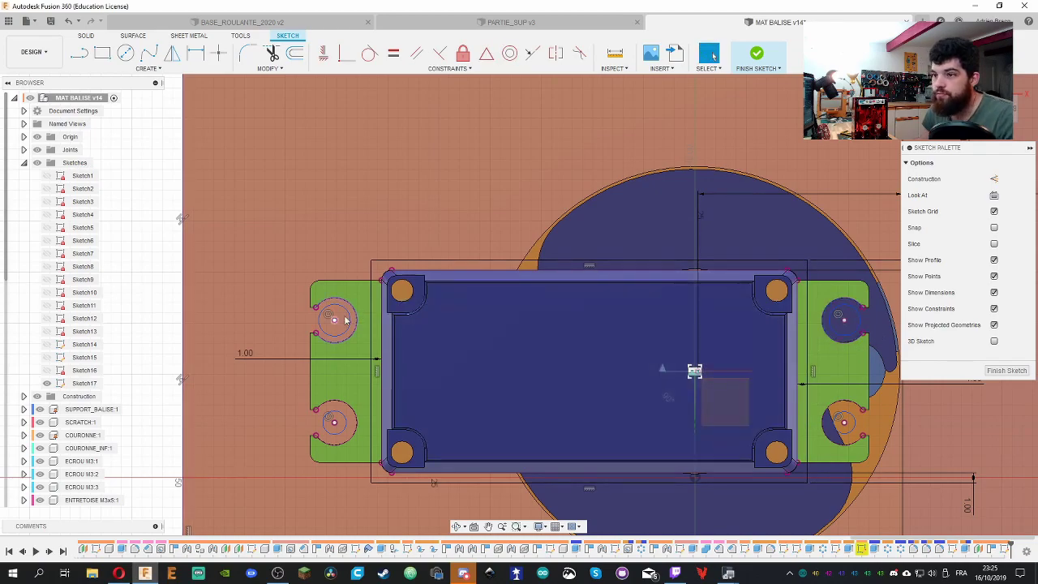
{"action": "left_click", "coordinate": [340, 426]}
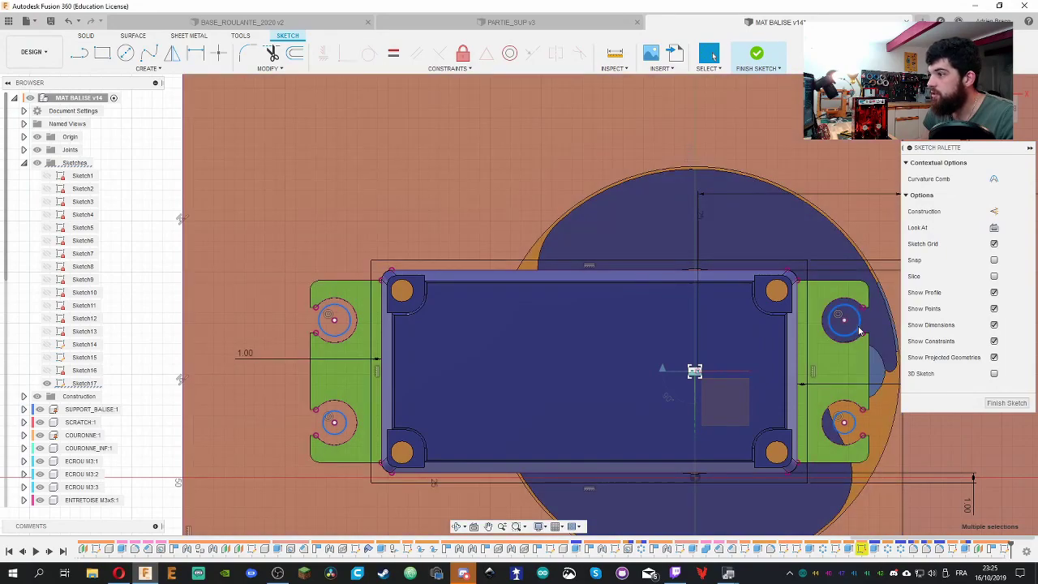
{"action": "left_click", "coordinate": [389, 175]}
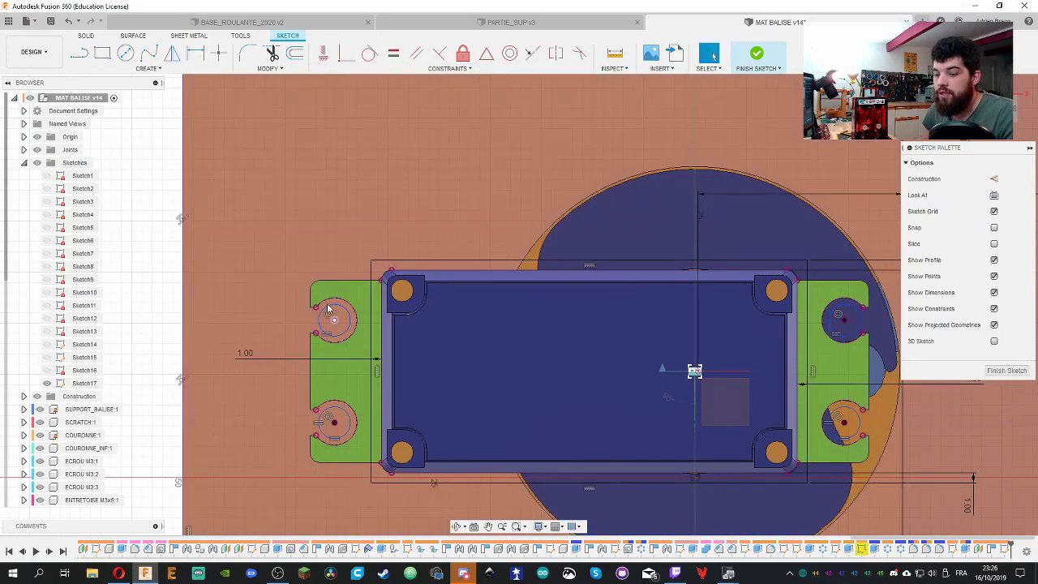
Dimension the upper-left circle to Ø4 mm and finish the sketch
{"action": "key", "text": "r"}
{"action": "key", "text": "d"}
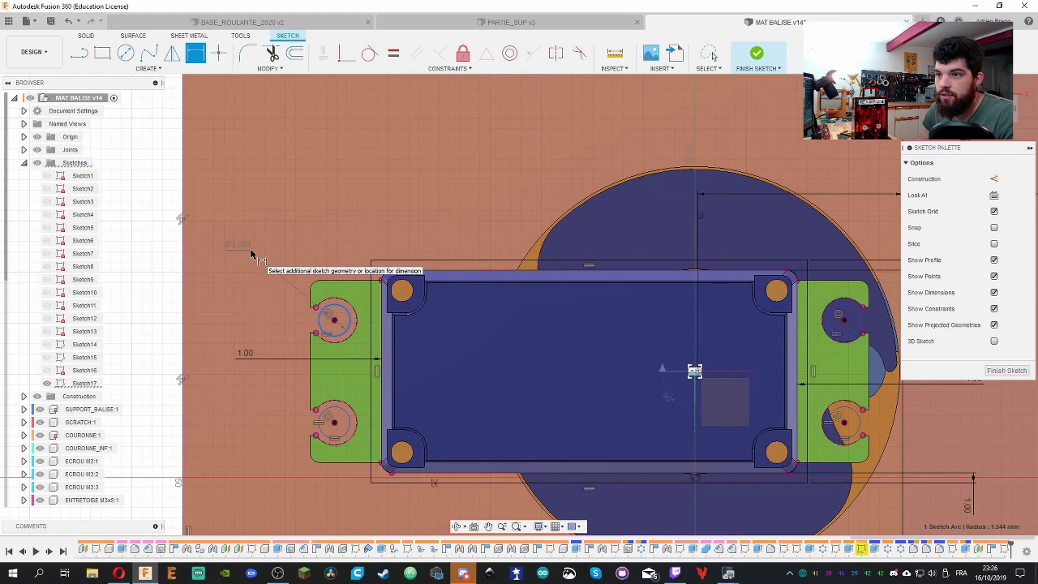
{"action": "left_click", "coordinate": [354, 313]}
{"action": "left_click", "coordinate": [216, 225]}
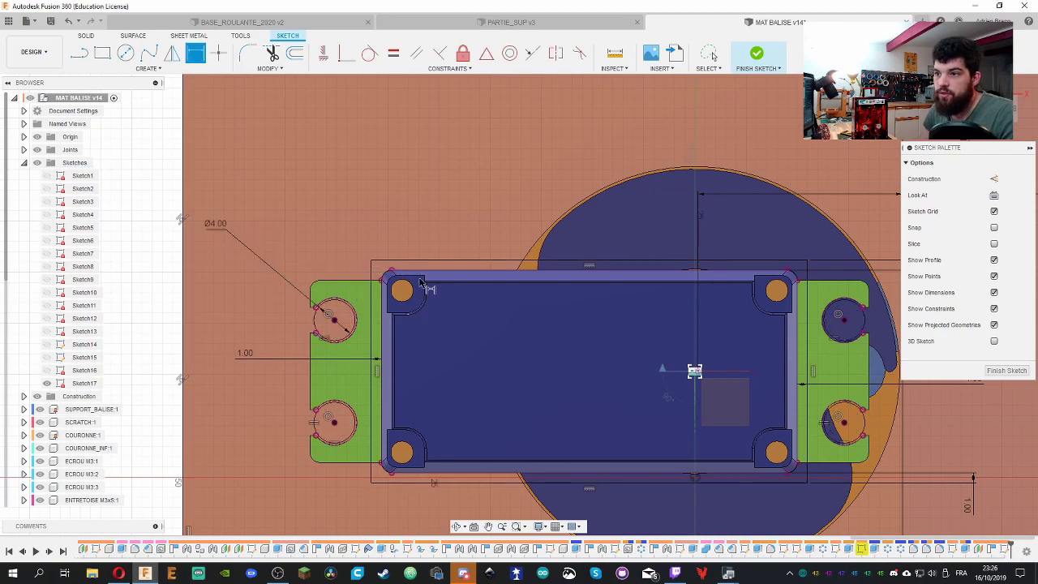
{"action": "left_click", "coordinate": [1008, 372]}
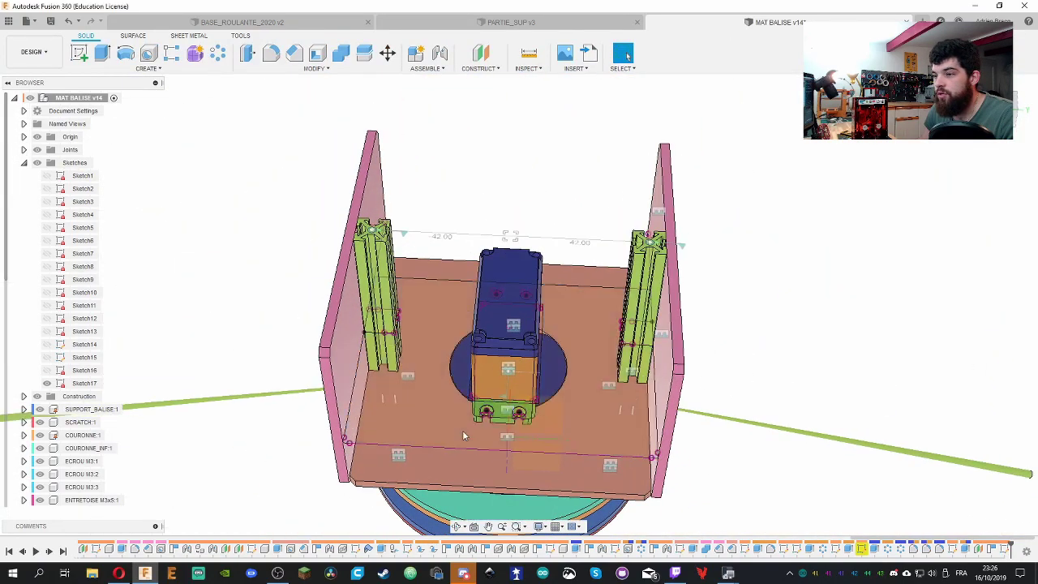
Extrude the plate profile 3 mm as a new component, then enlarge the hand-drawn sketch in Discord
{"action": "left_click", "coordinate": [433, 431]}
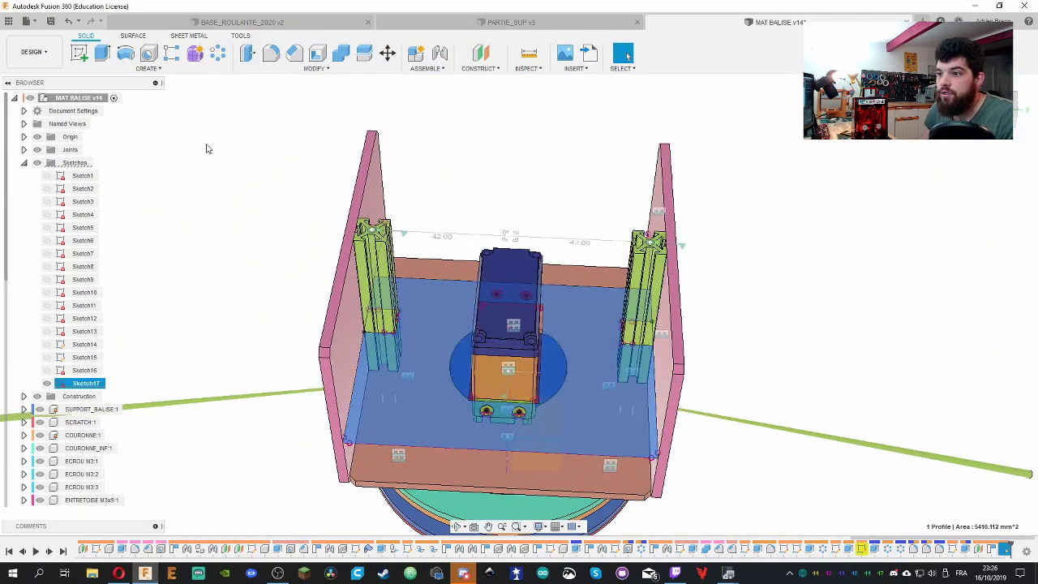
{"action": "left_click", "coordinate": [103, 54]}
{"action": "type", "text": "3"}
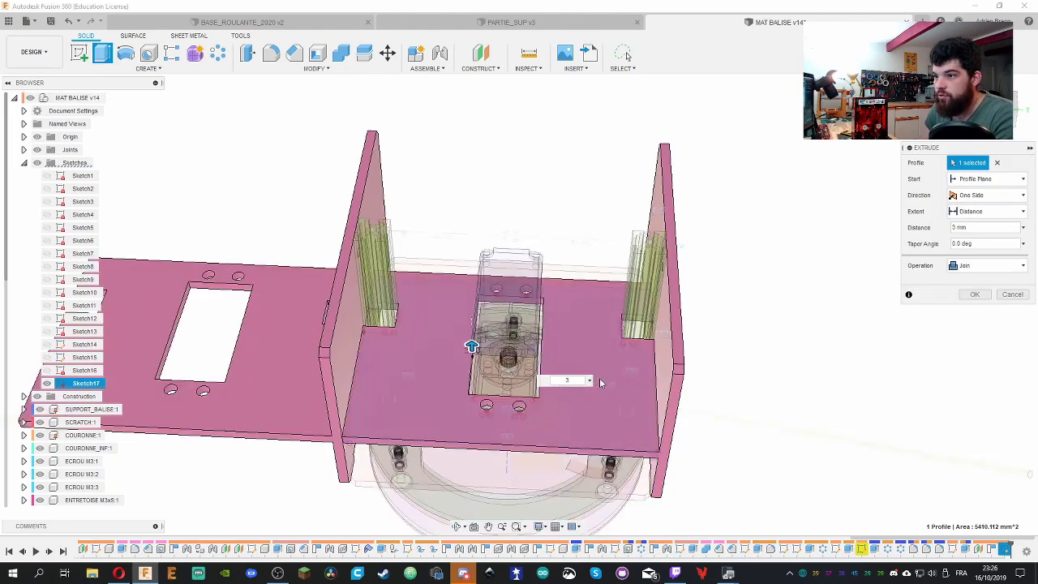
{"action": "left_click", "coordinate": [990, 266]}
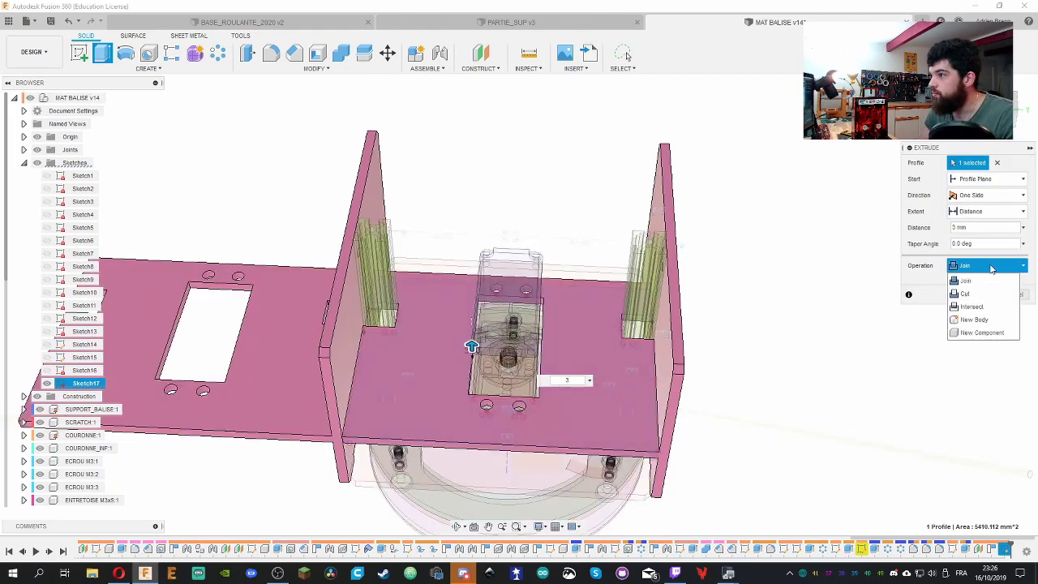
{"action": "left_click", "coordinate": [982, 333]}
{"action": "middle_click_drag", "start_coordinate": [798, 370], "coordinate": [769, 274], "text": "shift"}
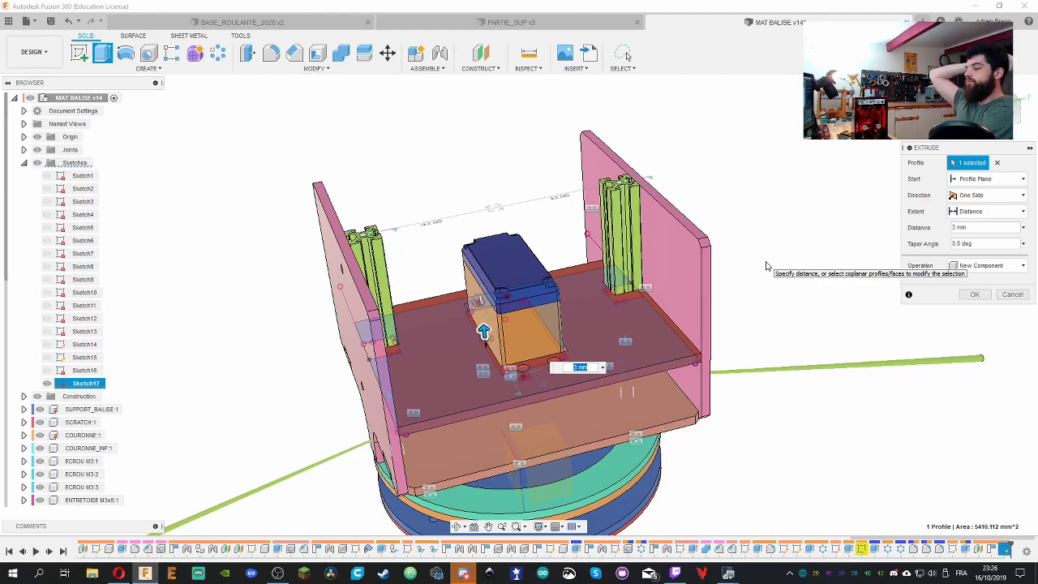
{"action": "middle_click_drag", "start_coordinate": [760, 322], "coordinate": [769, 331], "text": "shift"}
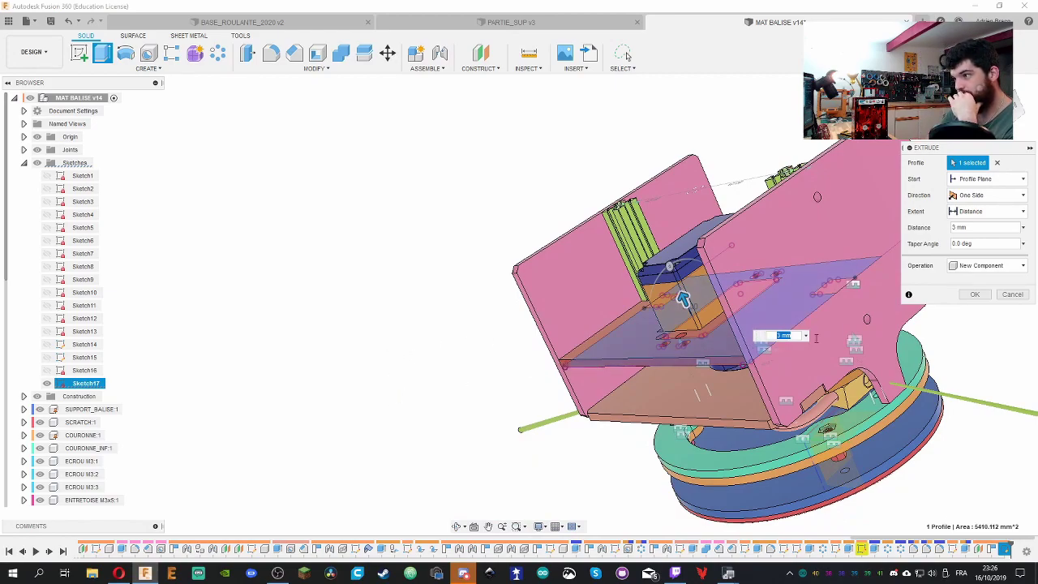
{"action": "left_click", "coordinate": [975, 296]}
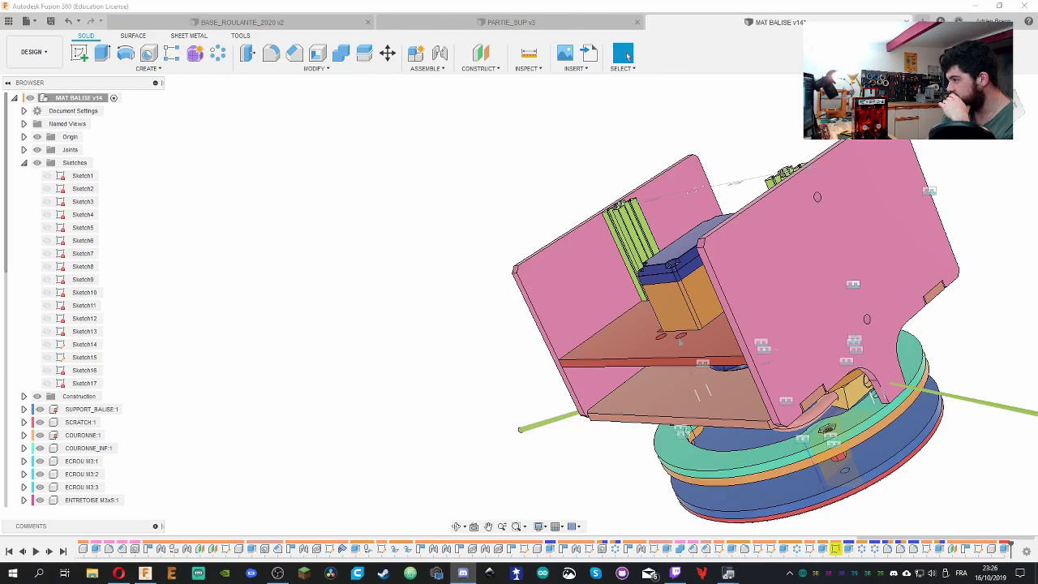
{"action": "key", "text": "alt+Tab"}
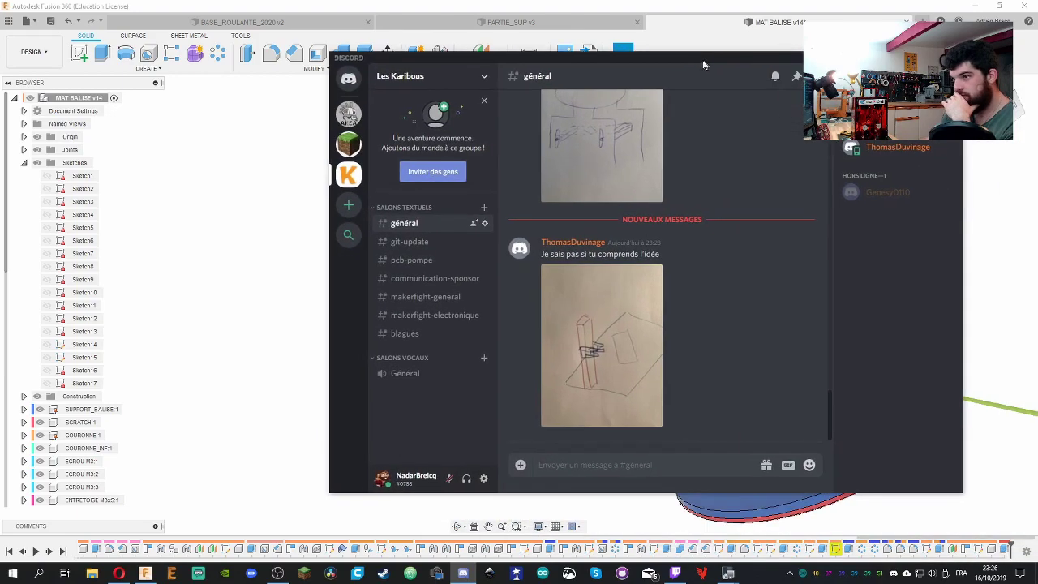
{"action": "left_click", "coordinate": [569, 378]}
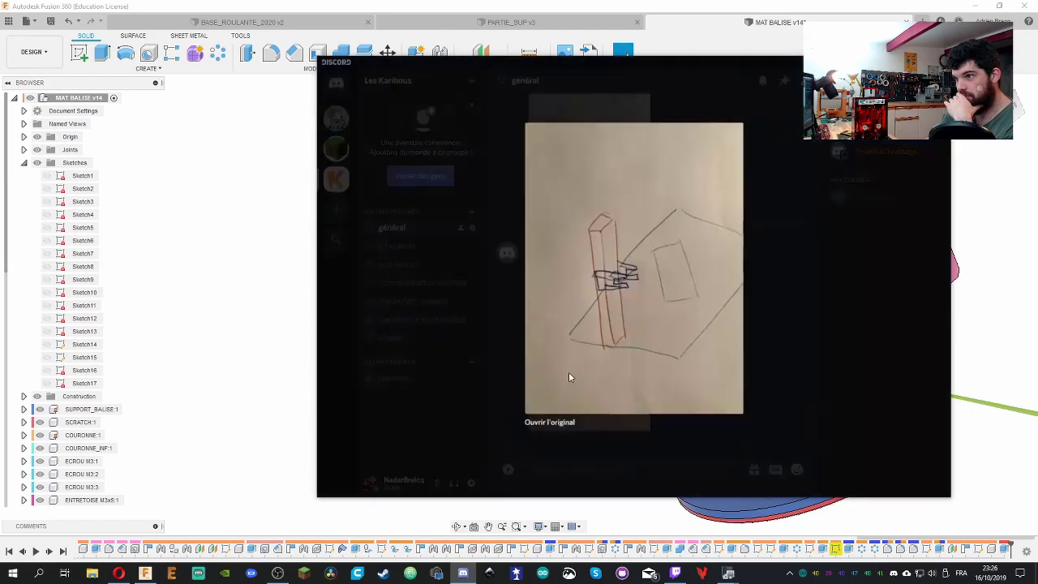
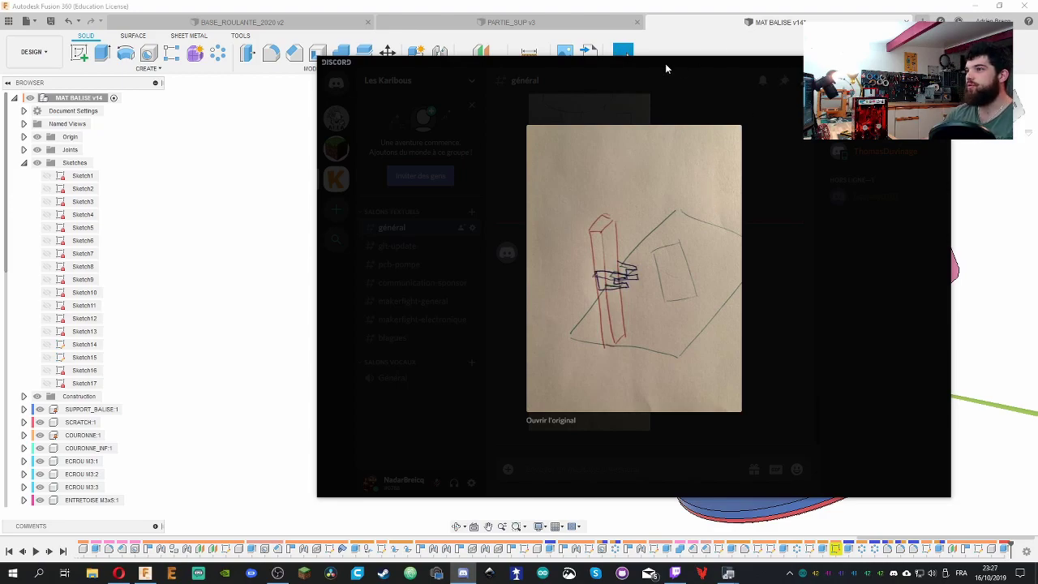
Close Discord's enlarged hand-drawn sketch image to bring the Fusion 360 assembly back
{"action": "left_click", "coordinate": [627, 54]}
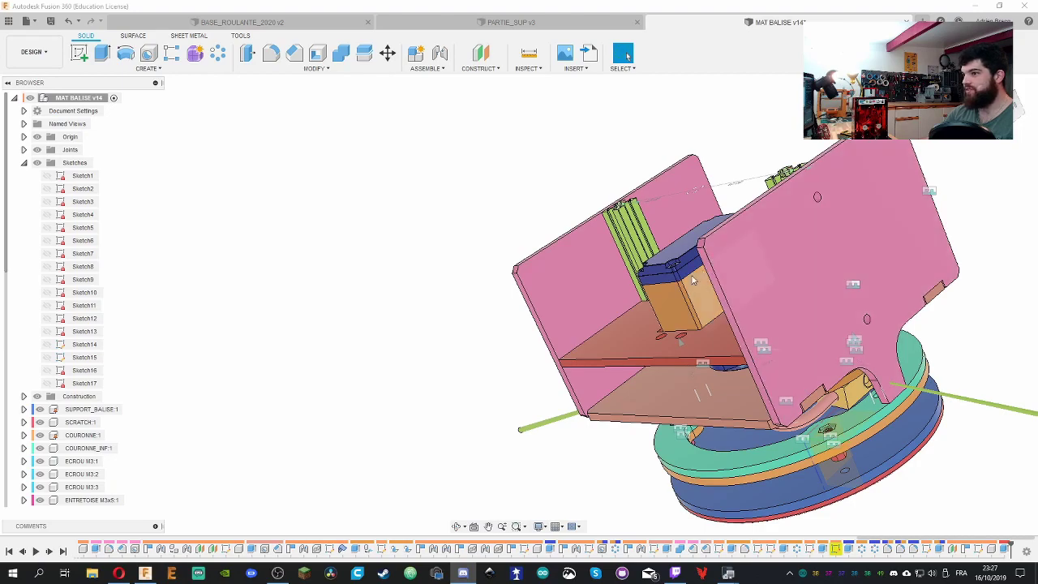
Inspect the plates from front, underside and side angles, then start a 'User Saved' save
{"action": "left_click", "coordinate": [985, 89]}
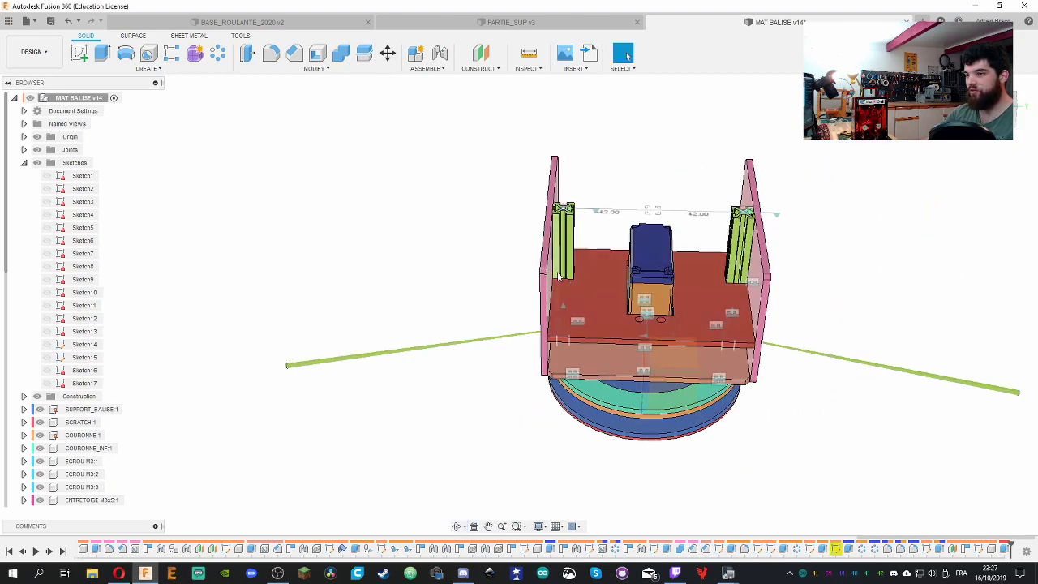
{"action": "scroll", "coordinate": [558, 276], "scroll_direction": "up", "scroll_amount": 5}
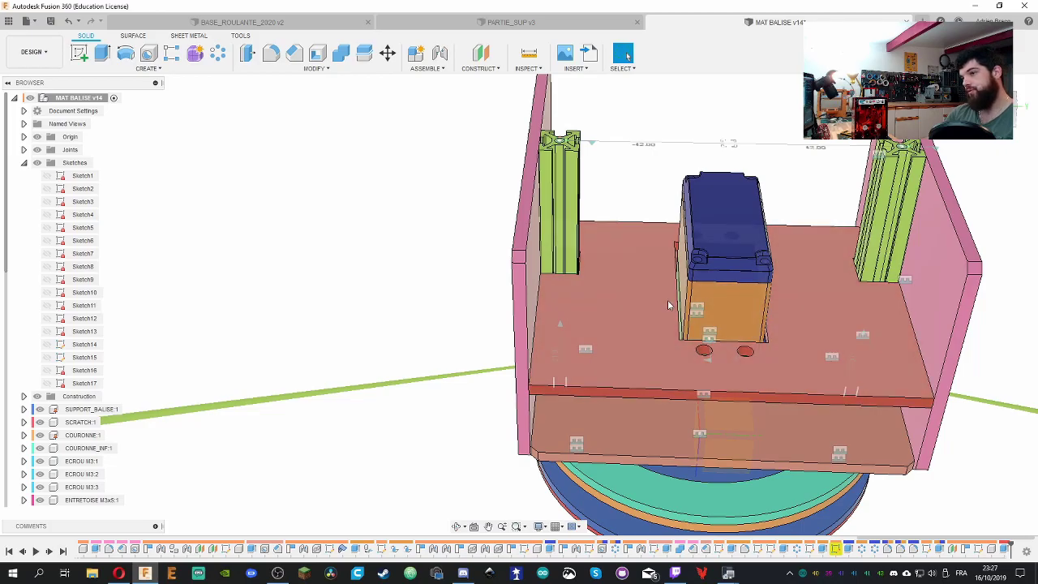
{"action": "middle_click", "coordinate": [631, 281]}
{"action": "mouse_move", "coordinate": [630, 281]}
{"action": "middle_mouse_down", "text": "shift"}
{"action": "mouse_move", "coordinate": [596, 308]}
{"action": "mouse_move", "coordinate": [591, 398]}
{"action": "mouse_move", "coordinate": [535, 412]}
{"action": "mouse_move", "coordinate": [586, 407]}
{"action": "mouse_move", "coordinate": [567, 412]}
{"action": "mouse_move", "coordinate": [598, 350]}
{"action": "mouse_move", "coordinate": [623, 329]}
{"action": "mouse_move", "coordinate": [625, 279]}
{"action": "middle_mouse_up", "text": "shift"}
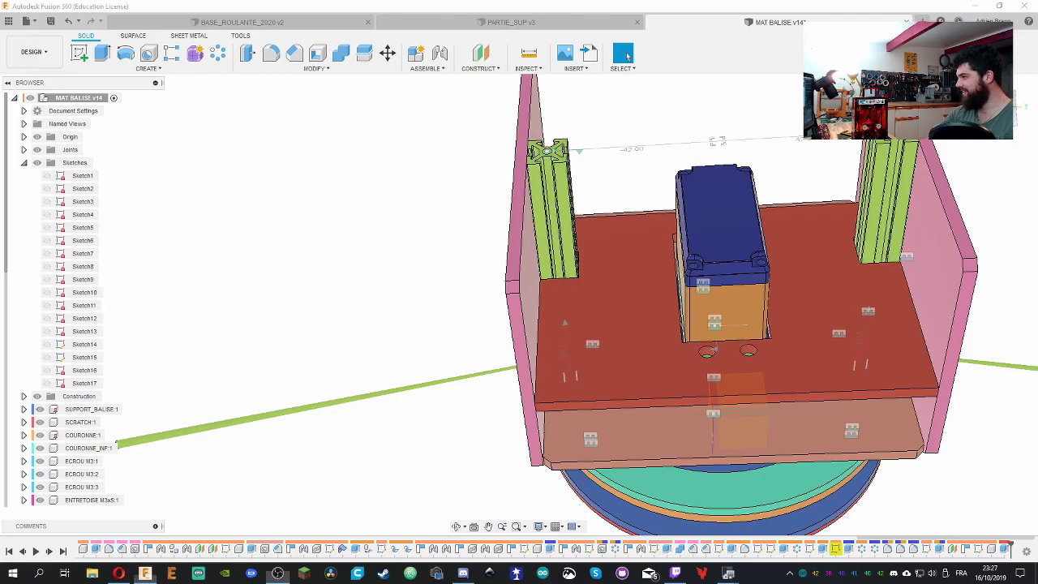
{"action": "middle_click_drag", "start_coordinate": [430, 308], "coordinate": [371, 426], "text": "shift"}
{"action": "scroll", "coordinate": [442, 409], "scroll_direction": "down", "scroll_amount": 5}
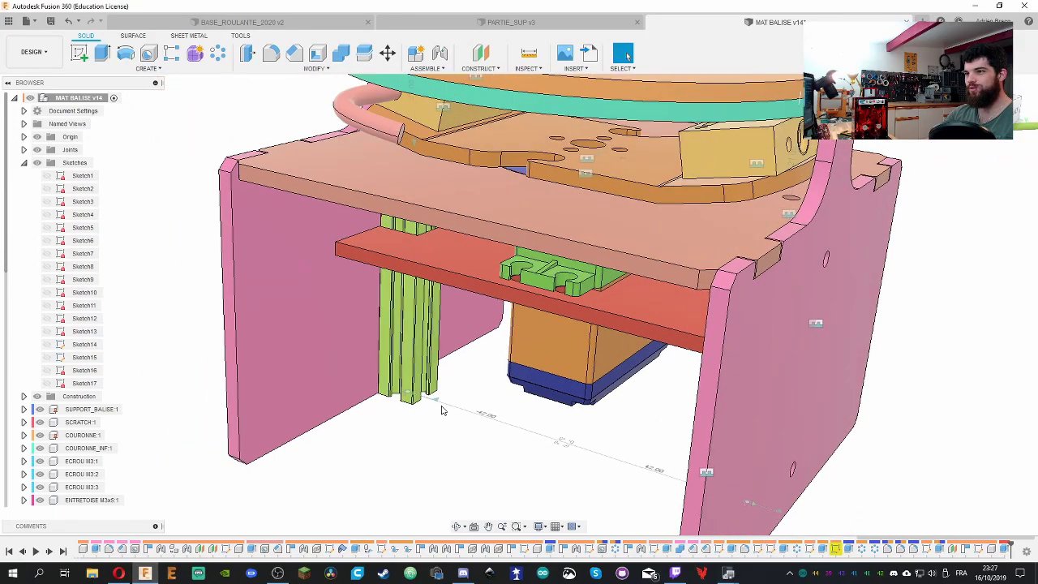
{"action": "scroll", "coordinate": [355, 424], "scroll_direction": "up", "scroll_amount": 2}
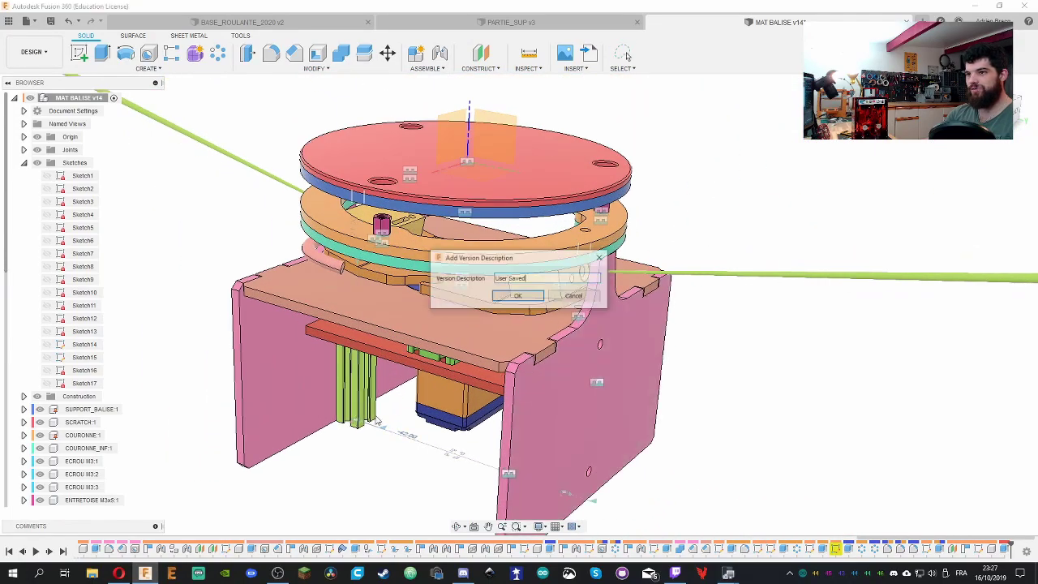
Save the design as MAT BALISE v15 and show the LES KARIBOUS project's data panel
{"action": "key", "text": "Escape"}
{"action": "middle_click_drag", "start_coordinate": [721, 373], "coordinate": [600, 340]}
{"action": "left_click", "coordinate": [9, 21]}
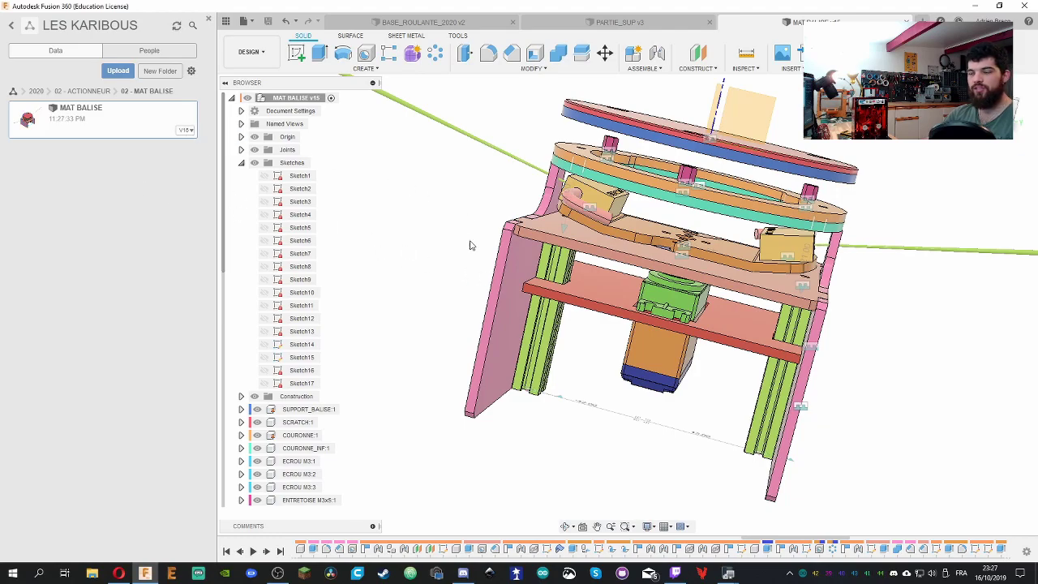
Orbit around the frame, motor, rails and bottom plate to look under the top plate
{"action": "middle_click_drag", "start_coordinate": [469, 245], "coordinate": [454, 187], "text": "shift"}
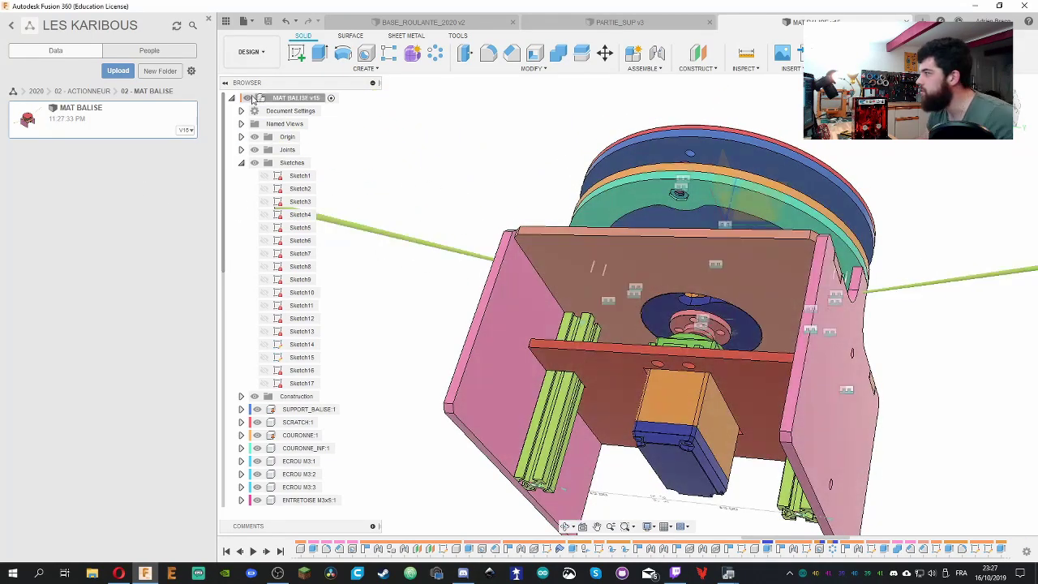
{"action": "scroll", "coordinate": [923, 318], "scroll_direction": "down", "scroll_amount": 2}
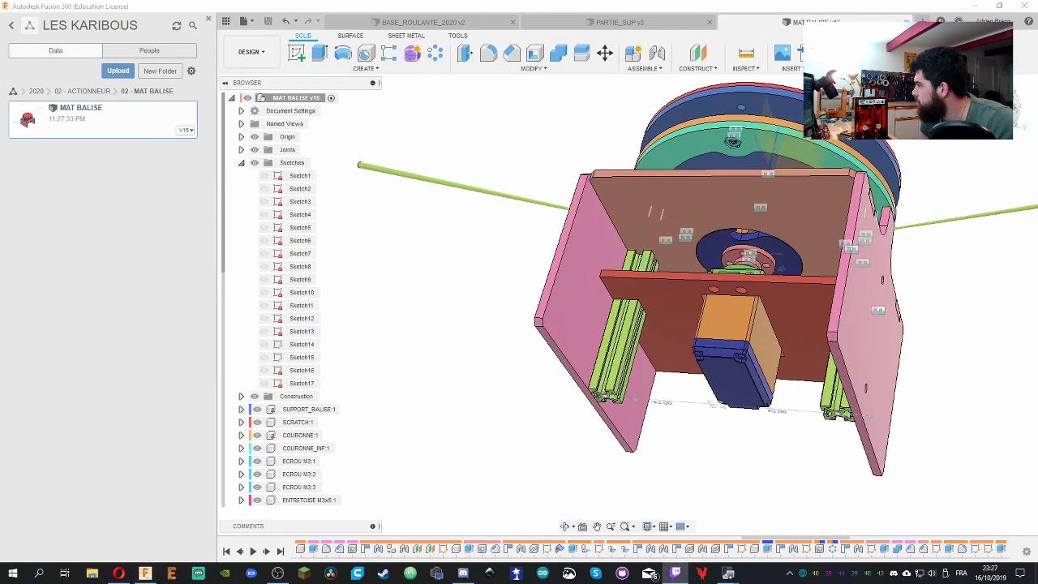
{"action": "middle_click_drag", "start_coordinate": [433, 276], "coordinate": [477, 321], "text": "shift"}
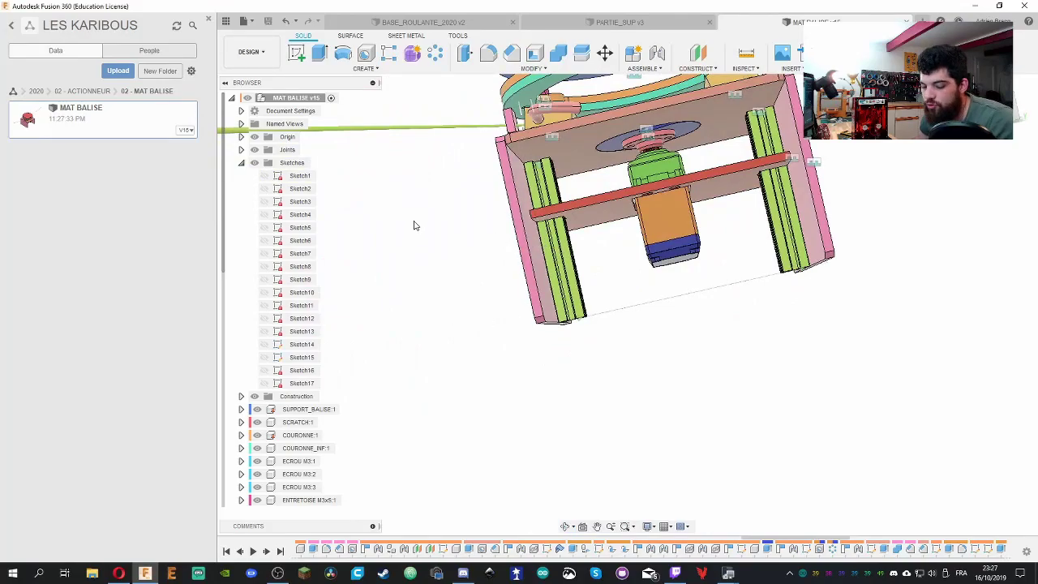
{"action": "middle_click_drag", "start_coordinate": [413, 225], "coordinate": [469, 231], "text": "shift"}
{"action": "scroll", "coordinate": [702, 359], "scroll_direction": "down", "scroll_amount": 5}
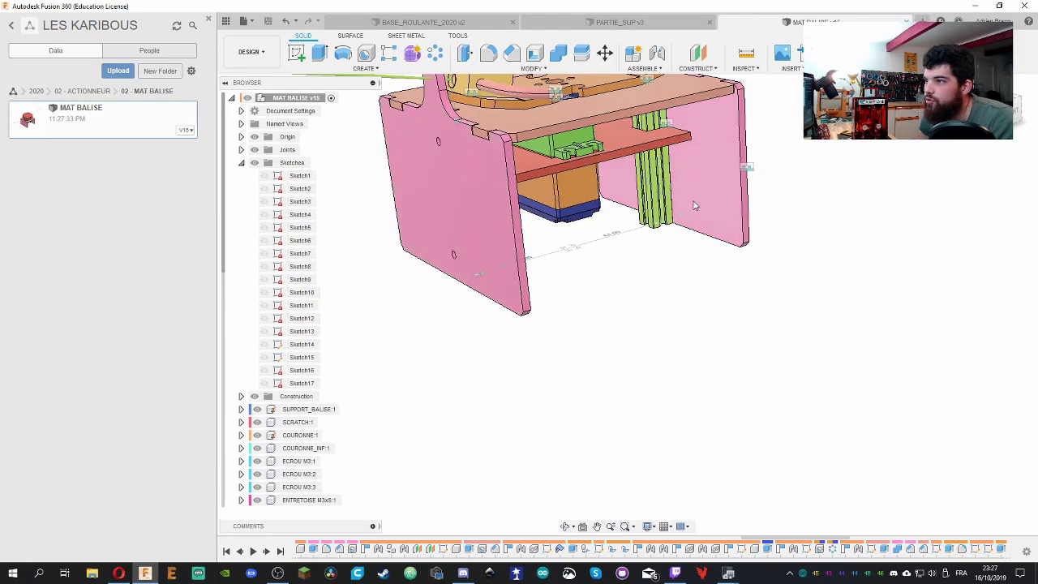
{"action": "scroll", "coordinate": [625, 220], "scroll_direction": "up", "scroll_amount": 8}
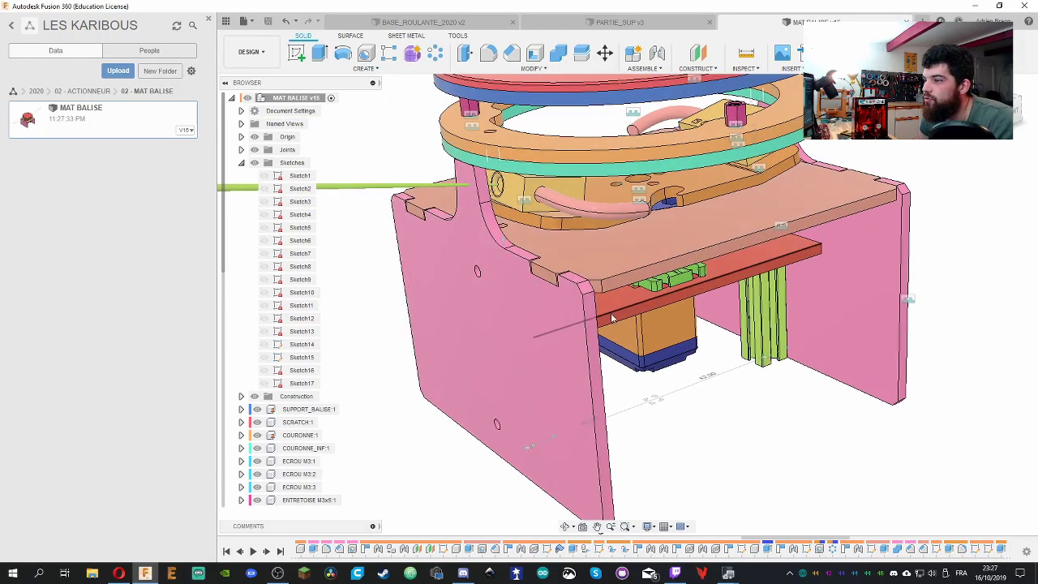
{"action": "middle_click_drag", "start_coordinate": [610, 313], "coordinate": [886, 192], "text": "shift"}
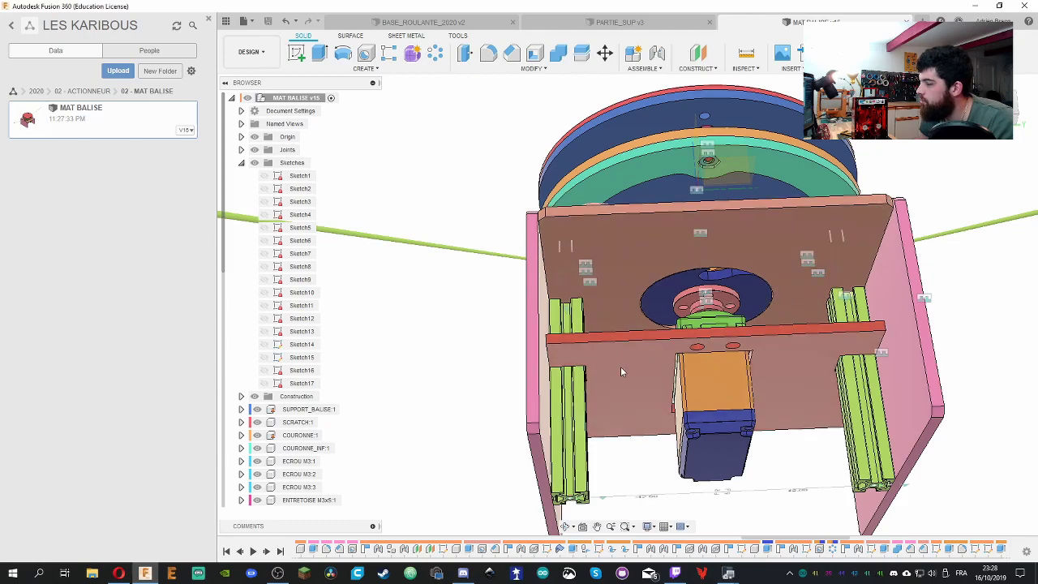
{"action": "middle_click_drag", "start_coordinate": [620, 366], "coordinate": [612, 300], "text": "shift"}
{"action": "middle_click_drag", "start_coordinate": [584, 399], "coordinate": [504, 401], "text": "shift"}
{"action": "left_click_drag", "start_coordinate": [614, 318], "coordinate": [685, 207]}
{"action": "scroll", "coordinate": [702, 242], "scroll_direction": "up", "scroll_amount": 3}
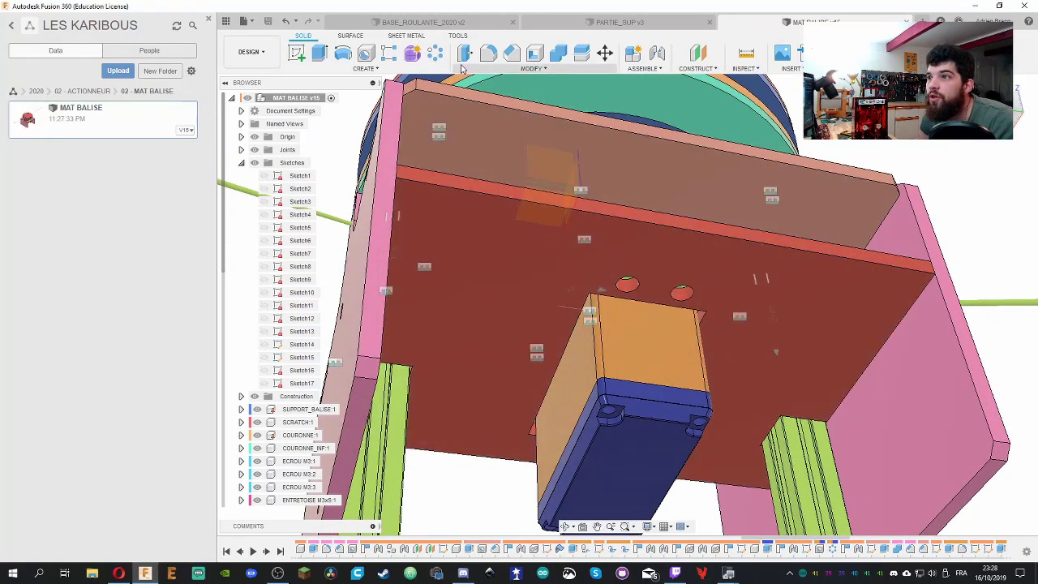
Press Pull the red plate's narrow edge face in by -9.00 mm
{"action": "left_click", "coordinate": [583, 198]}
{"action": "left_click_drag", "start_coordinate": [572, 214], "coordinate": [560, 238]}
{"action": "middle_click_drag", "start_coordinate": [561, 238], "coordinate": [658, 175], "text": "shift"}
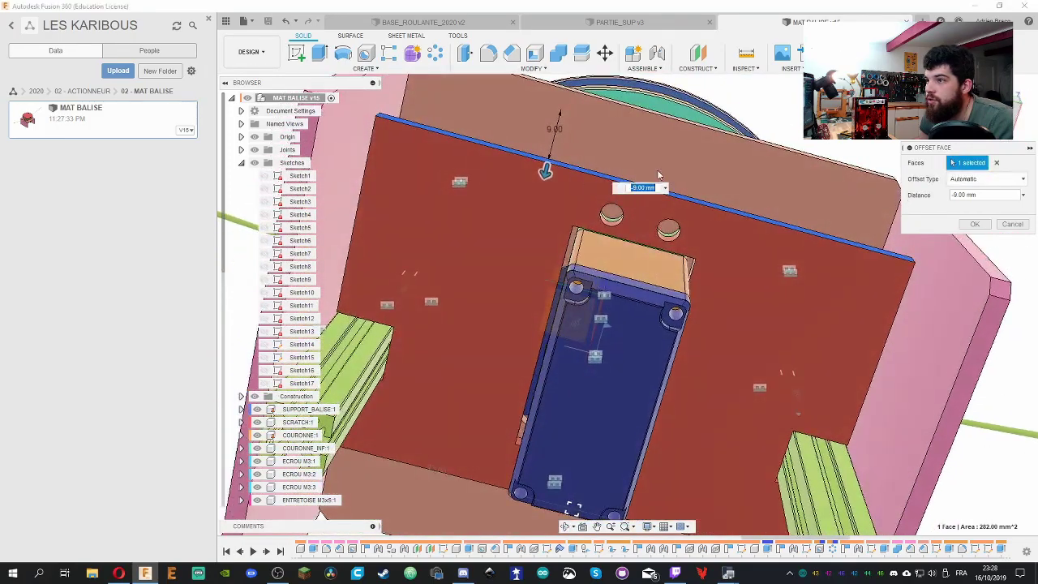
{"action": "left_click", "coordinate": [975, 224]}
{"action": "middle_click_drag", "start_coordinate": [975, 225], "coordinate": [857, 266], "text": "shift"}
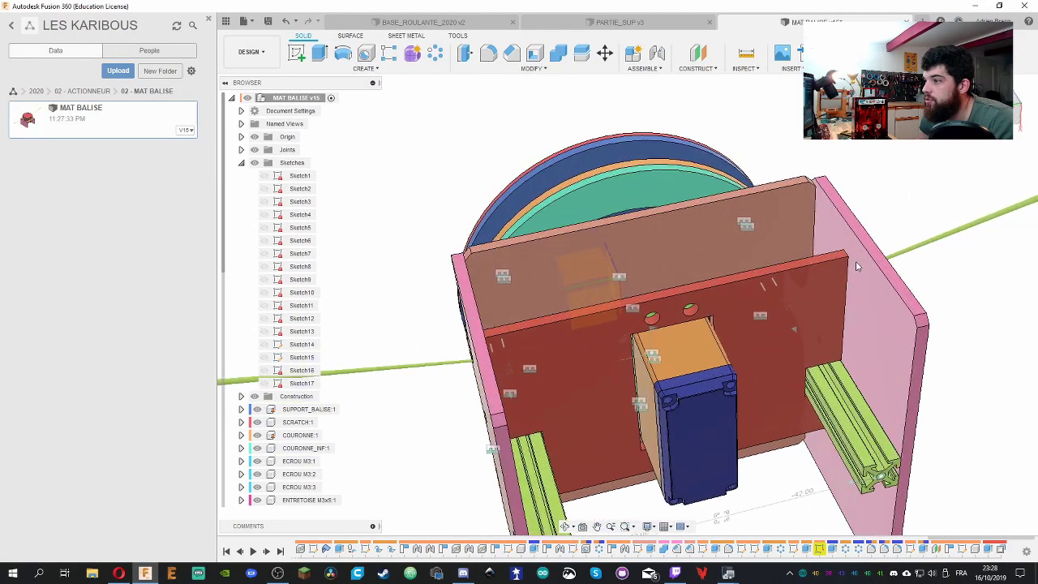
{"action": "scroll", "coordinate": [857, 266], "scroll_direction": "up", "scroll_amount": 3}
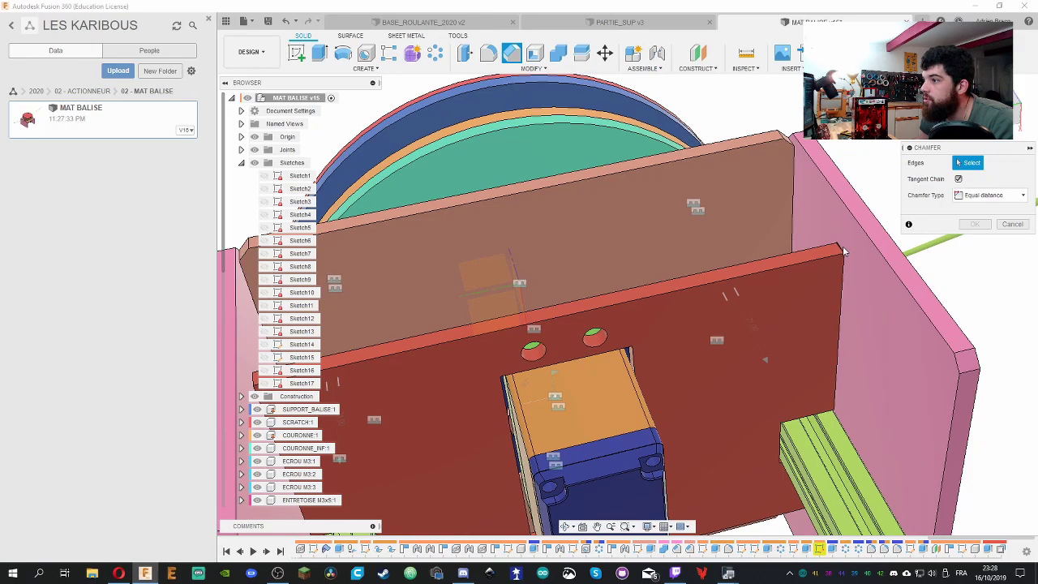
{"action": "scroll", "coordinate": [661, 311], "scroll_direction": "down", "scroll_amount": 5}
{"action": "scroll", "coordinate": [442, 344], "scroll_direction": "up", "scroll_amount": 6}
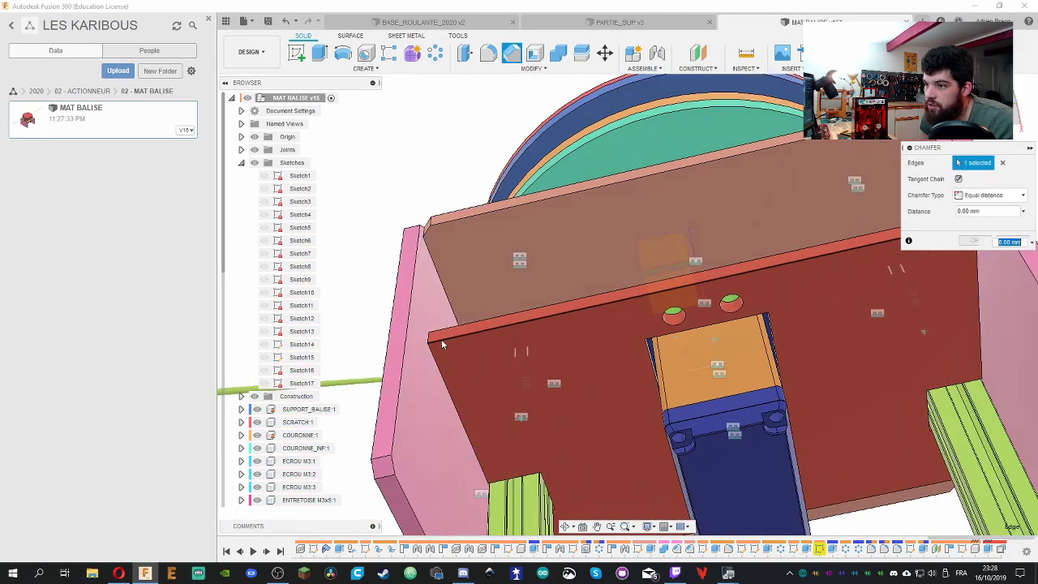
Chamfer two corner edges of the plate at 26 mm
{"action": "left_click_drag", "start_coordinate": [421, 333], "coordinate": [515, 373]}
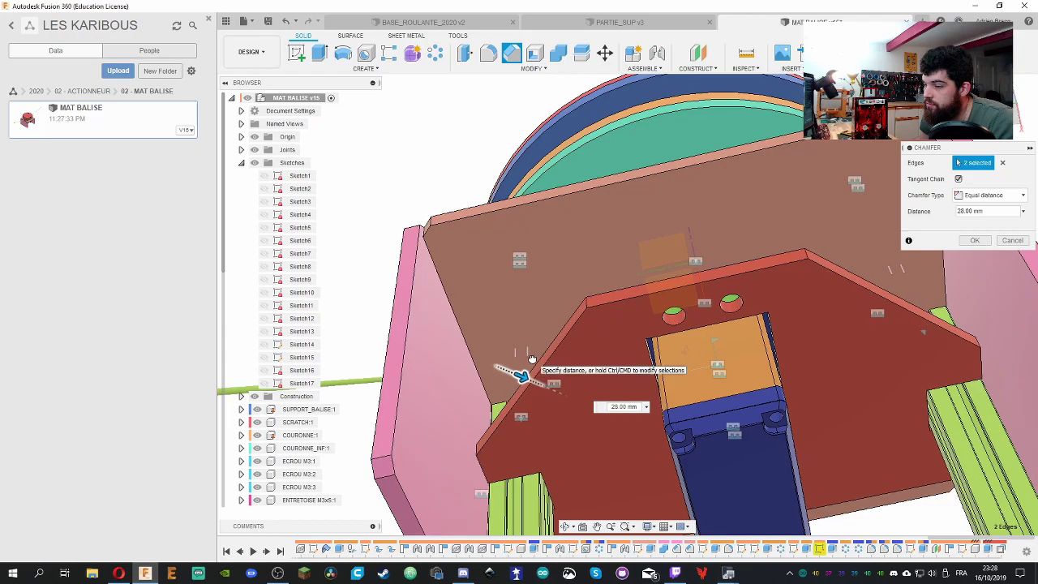
{"action": "left_click", "coordinate": [974, 240]}
{"action": "scroll", "coordinate": [660, 271], "scroll_direction": "down", "scroll_amount": 4}
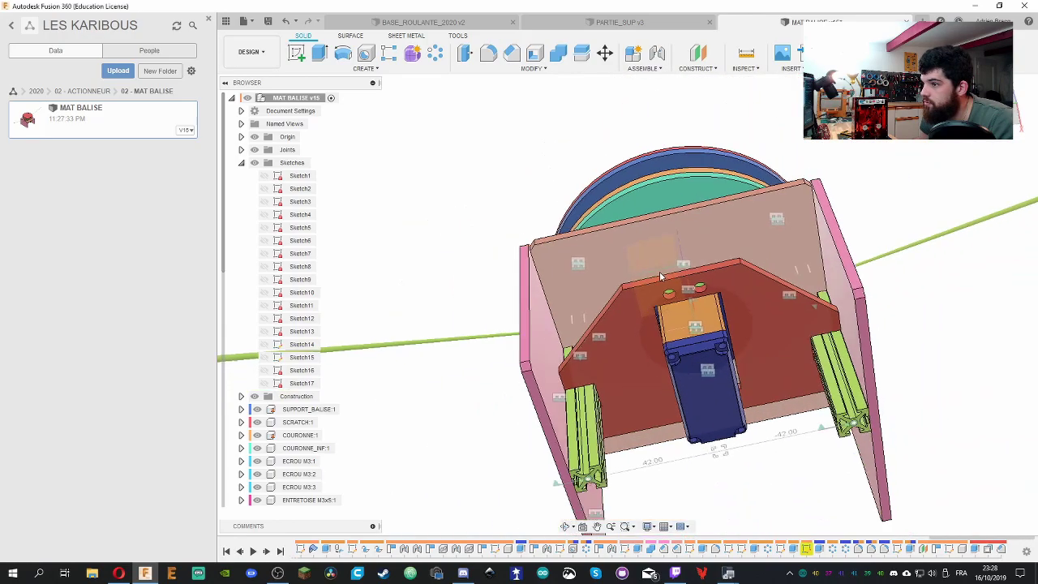
{"action": "middle_click_drag", "start_coordinate": [659, 271], "coordinate": [584, 162], "text": "shift"}
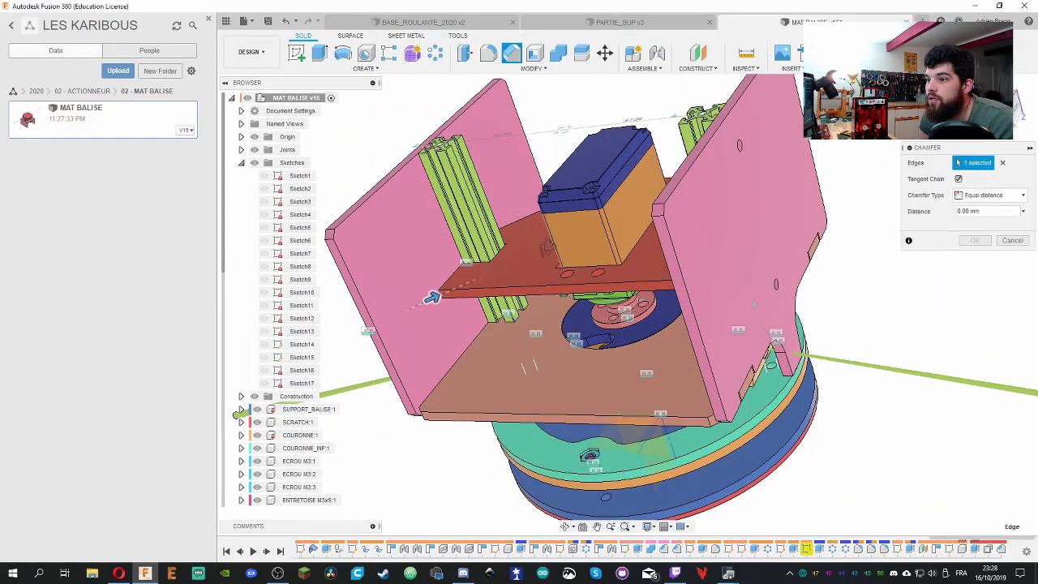
{"action": "middle_click_drag", "start_coordinate": [713, 292], "coordinate": [777, 293], "text": "shift"}
{"action": "left_click", "coordinate": [763, 290]}
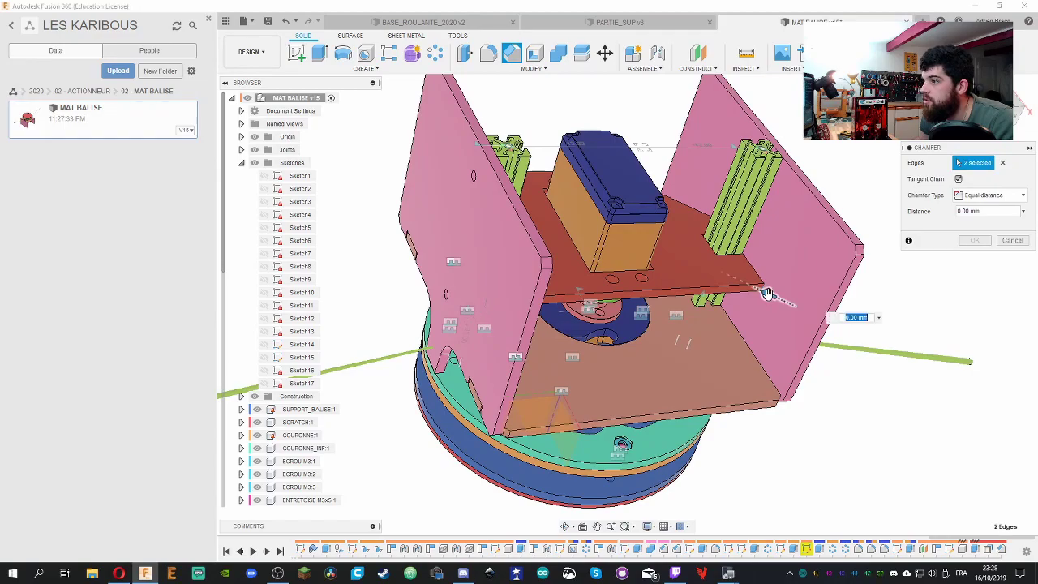
{"action": "key", "text": "Return"}
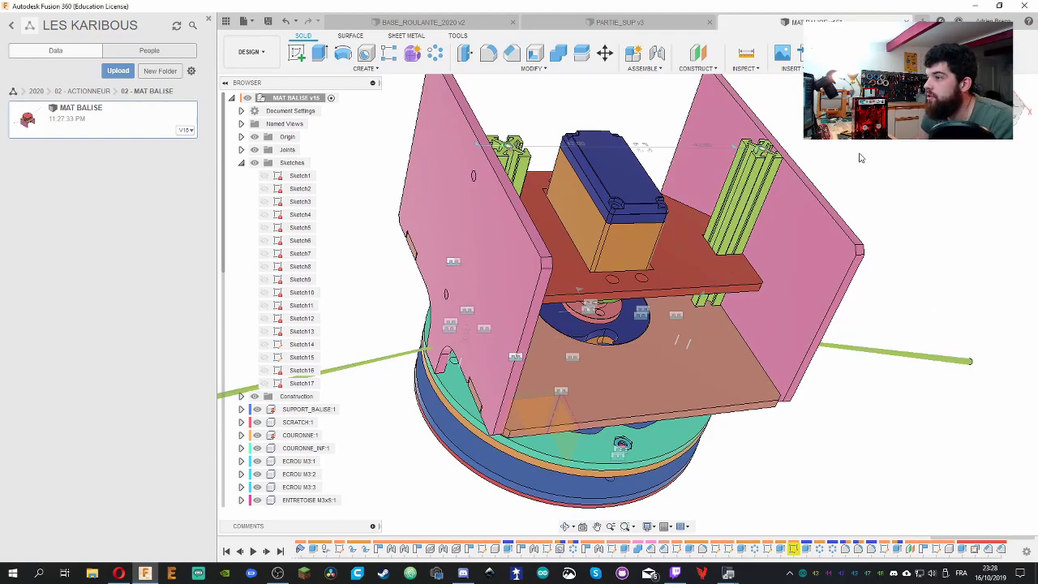
{"action": "middle_click_drag", "start_coordinate": [775, 293], "coordinate": [872, 317], "text": "shift"}
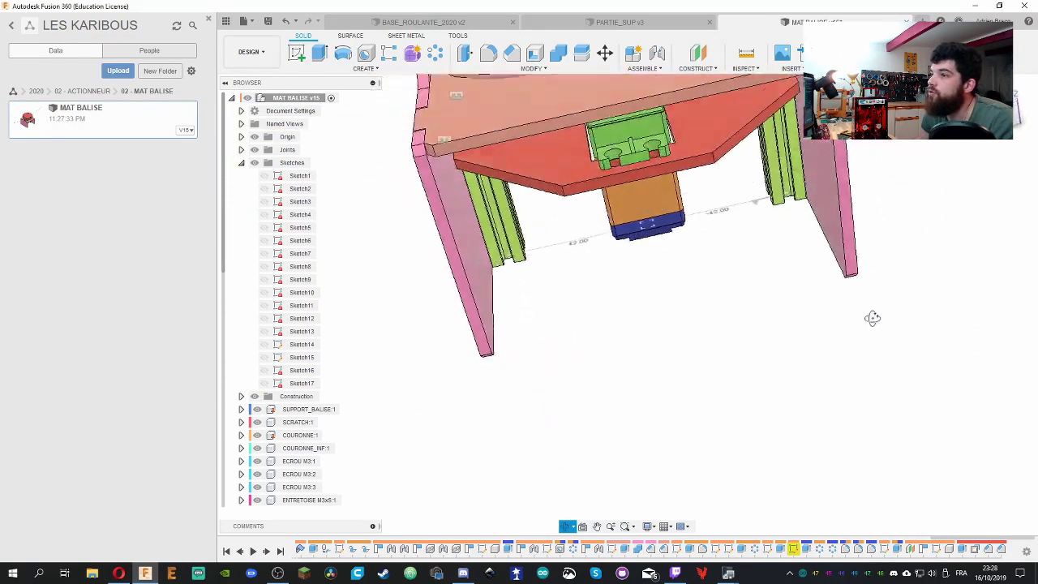
Check the chamfered motor plate from a couple of angles and save it as version 16
{"action": "middle_click_drag", "start_coordinate": [650, 275], "coordinate": [687, 296], "text": "shift"}
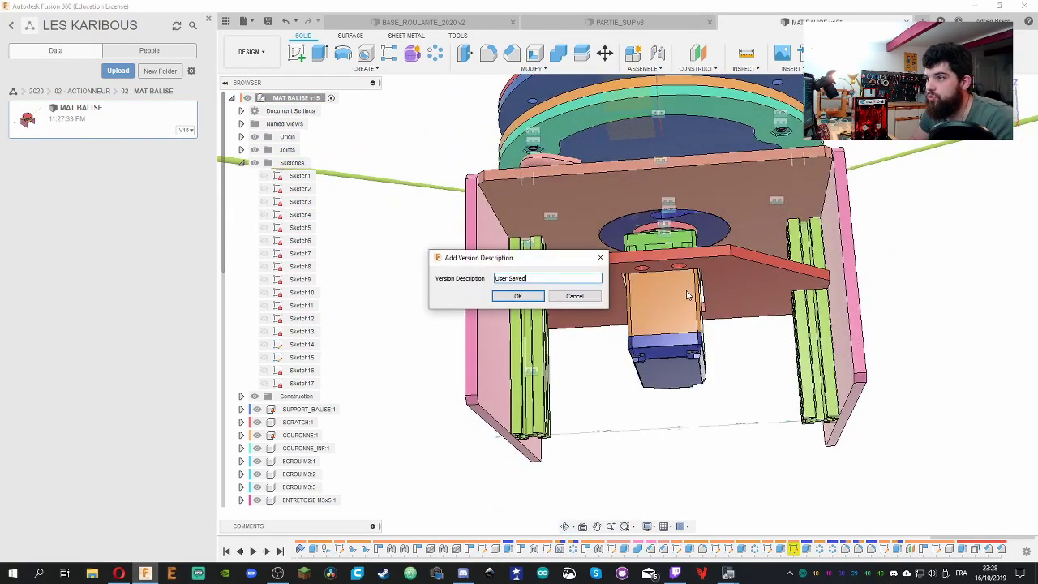
{"action": "mouse_move", "coordinate": [581, 341]}
{"action": "middle_mouse_down", "text": "shift"}
{"action": "mouse_move", "coordinate": [560, 308]}
{"action": "mouse_move", "coordinate": [534, 305]}
{"action": "mouse_move", "coordinate": [549, 303]}
{"action": "mouse_move", "coordinate": [551, 319]}
{"action": "mouse_move", "coordinate": [521, 208]}
{"action": "mouse_move", "coordinate": [534, 261]}
{"action": "middle_mouse_up", "text": "shift"}
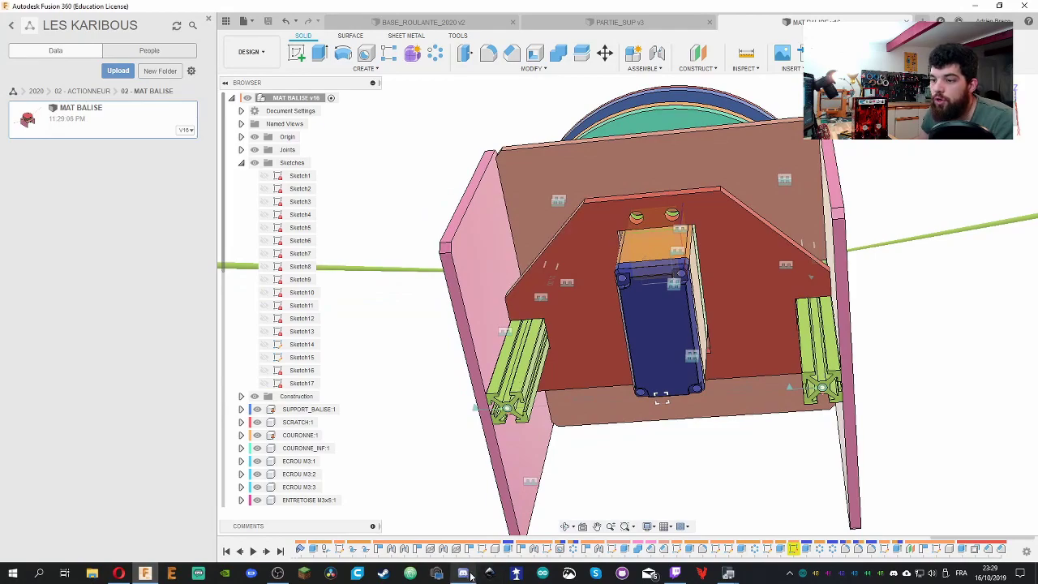
{"action": "mouse_move", "coordinate": [735, 576]}
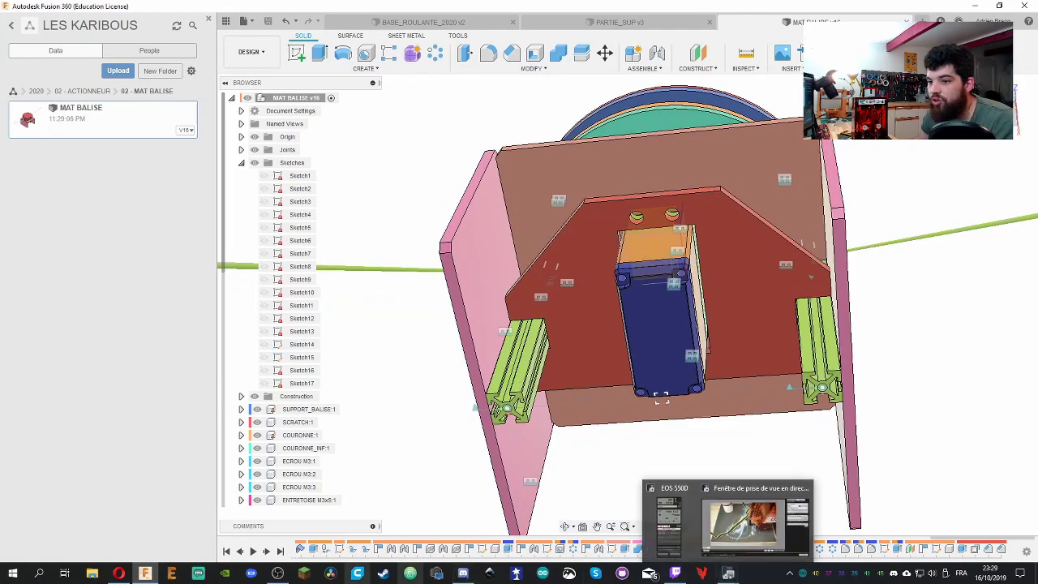
{"action": "mouse_move", "coordinate": [171, 576]}
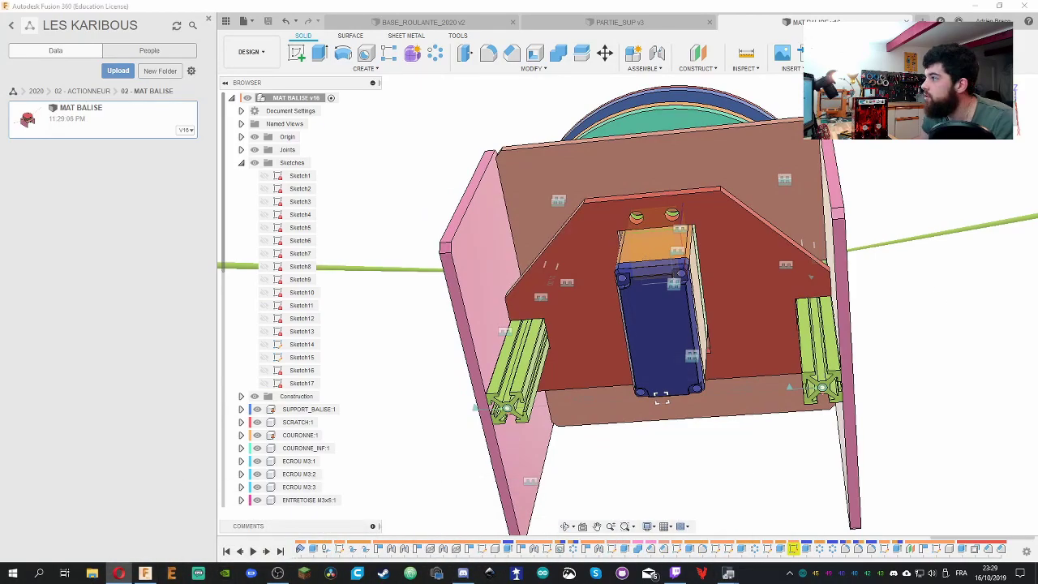
Bring up the MakerBeam website in Opera
{"action": "left_click", "coordinate": [119, 573]}
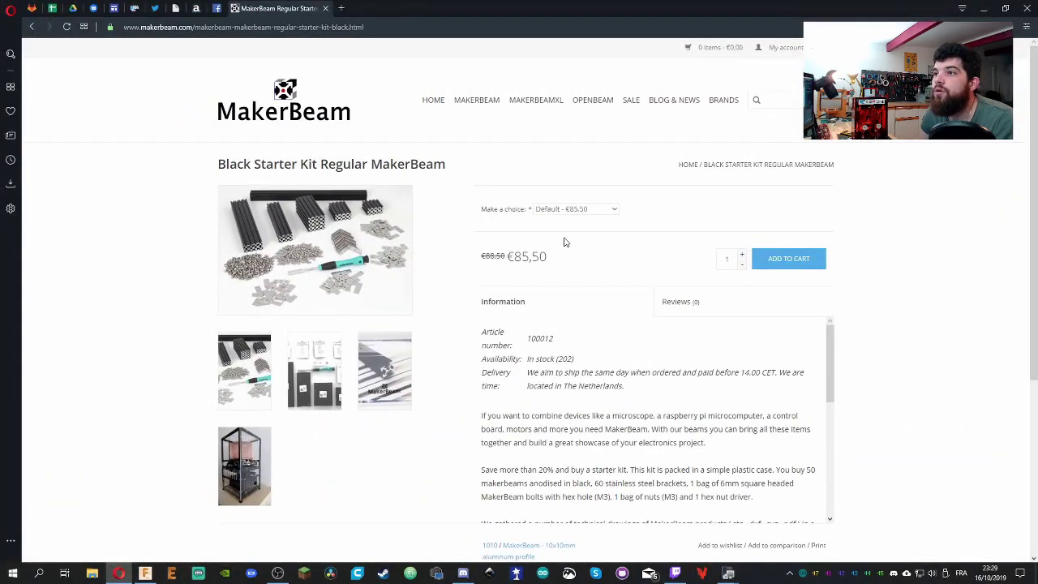
{"action": "scroll", "coordinate": [437, 392], "scroll_direction": "down", "scroll_amount": 3}
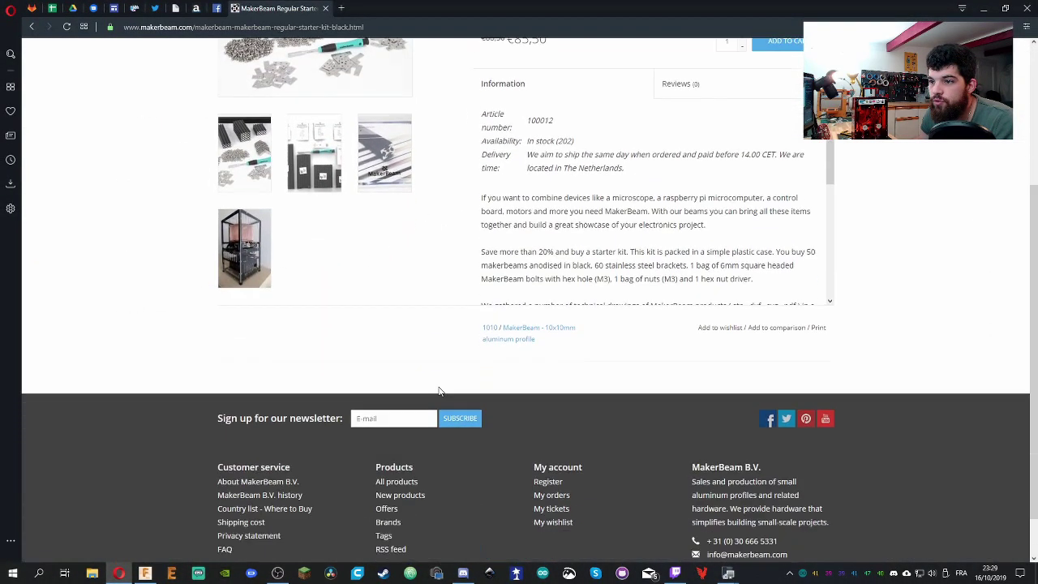
{"action": "scroll", "coordinate": [438, 386], "scroll_direction": "up", "scroll_amount": 3}
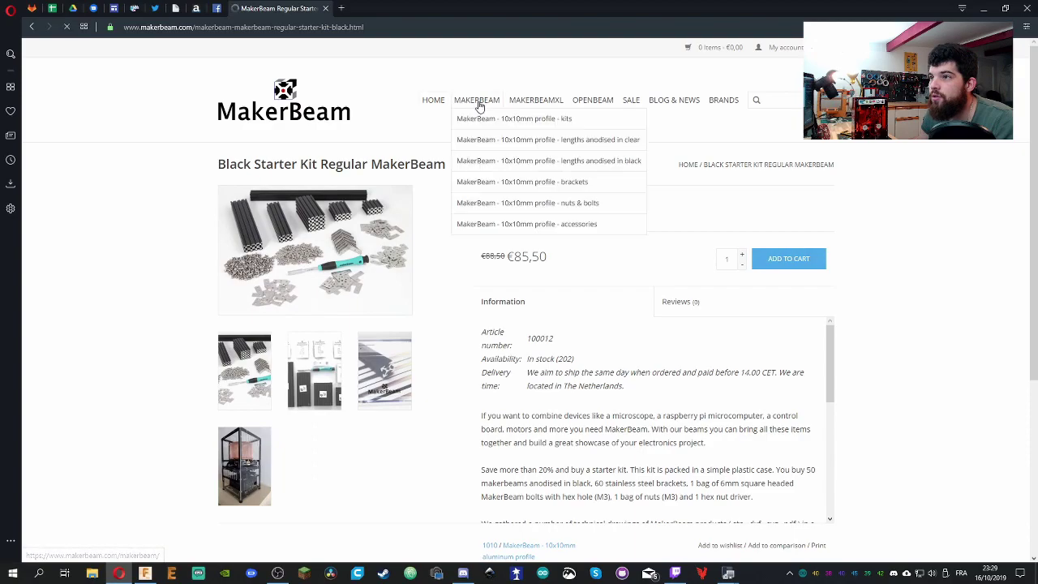
{"action": "scroll", "coordinate": [563, 348], "scroll_direction": "down", "scroll_amount": 3}
{"action": "scroll", "coordinate": [913, 282], "scroll_direction": "up", "scroll_amount": 1}
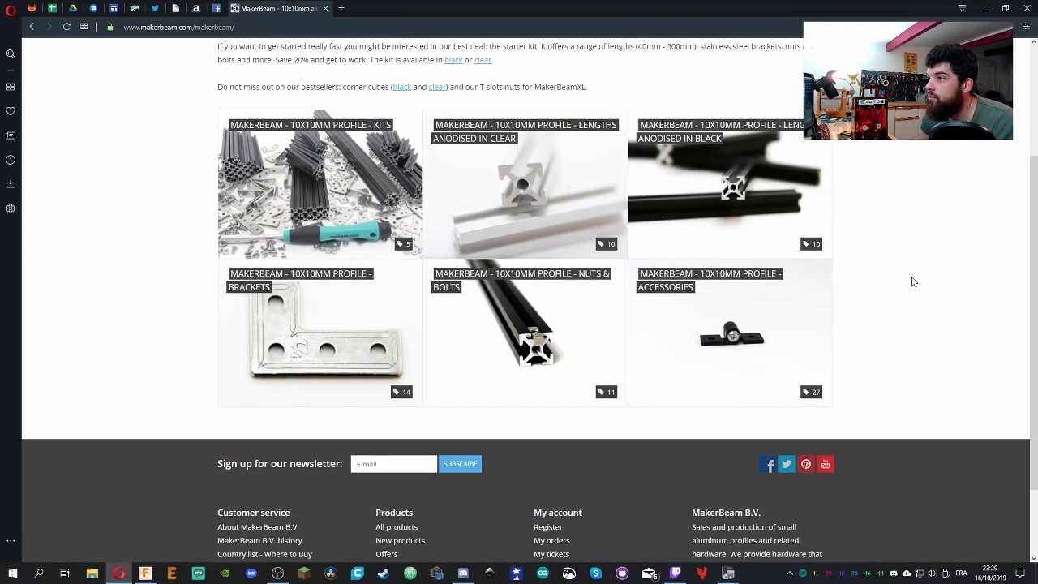
{"action": "scroll", "coordinate": [913, 281], "scroll_direction": "up", "scroll_amount": 1}
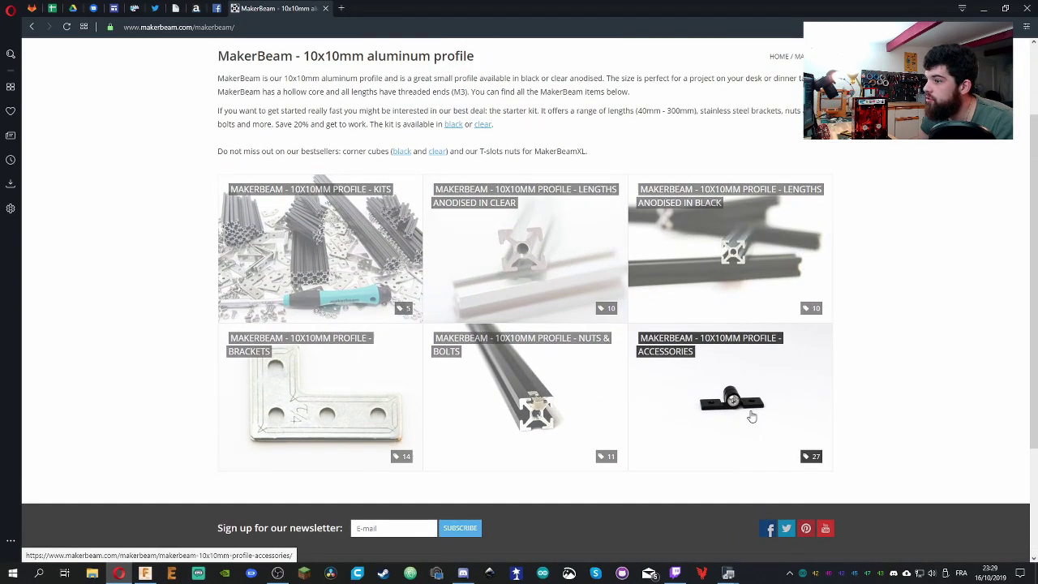
Open the Corner cubes (12p) clear product page, €14,95, from 10x10mm brackets
{"action": "left_click", "coordinate": [304, 419]}
{"action": "scroll", "coordinate": [876, 367], "scroll_direction": "down", "scroll_amount": 3}
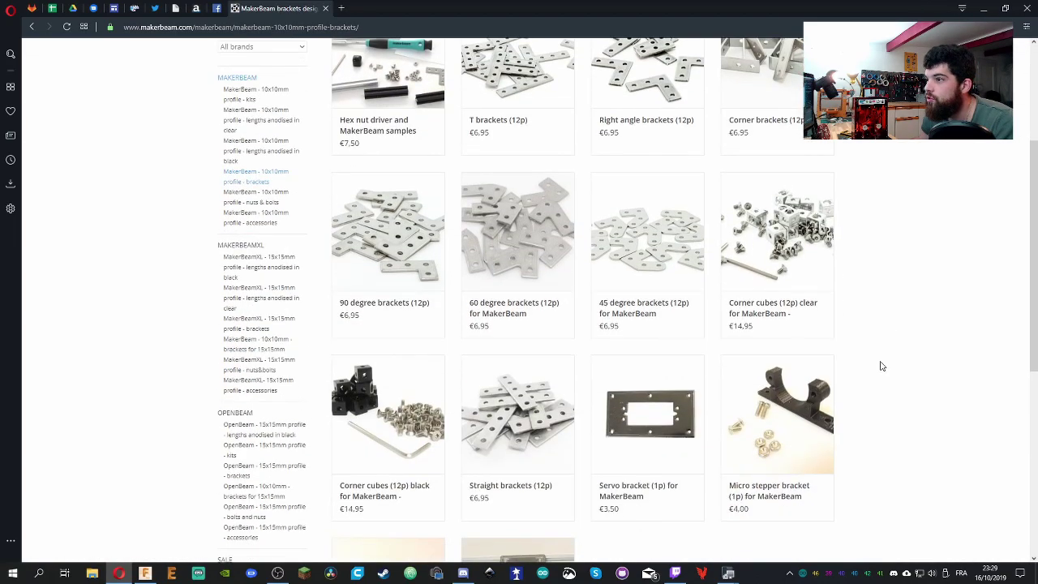
{"action": "scroll", "coordinate": [880, 366], "scroll_direction": "down", "scroll_amount": 4}
{"action": "scroll", "coordinate": [876, 365], "scroll_direction": "up", "scroll_amount": 7}
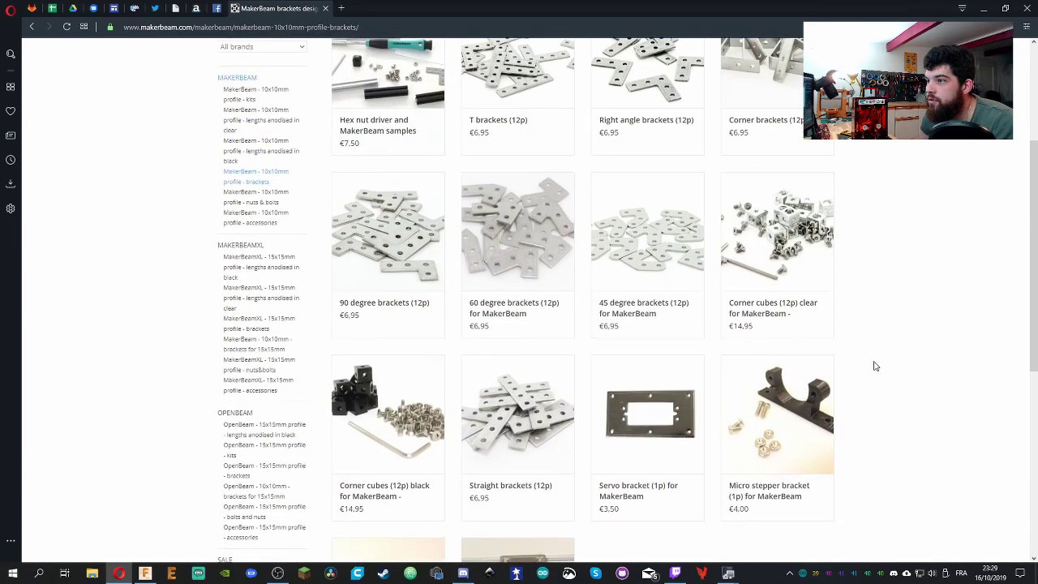
{"action": "left_click", "coordinate": [777, 422]}
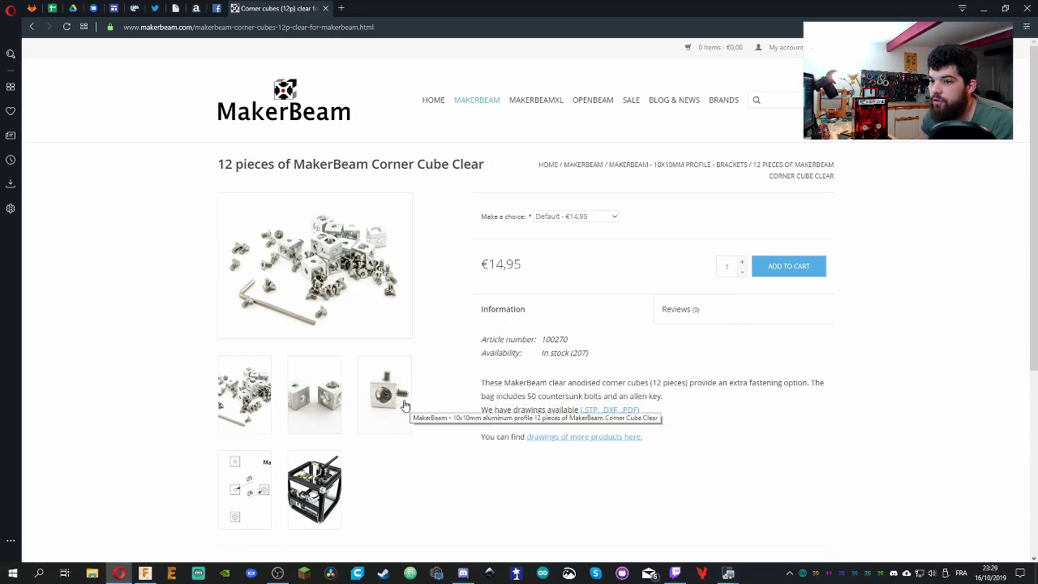
{"action": "mouse_move", "coordinate": [308, 281]}
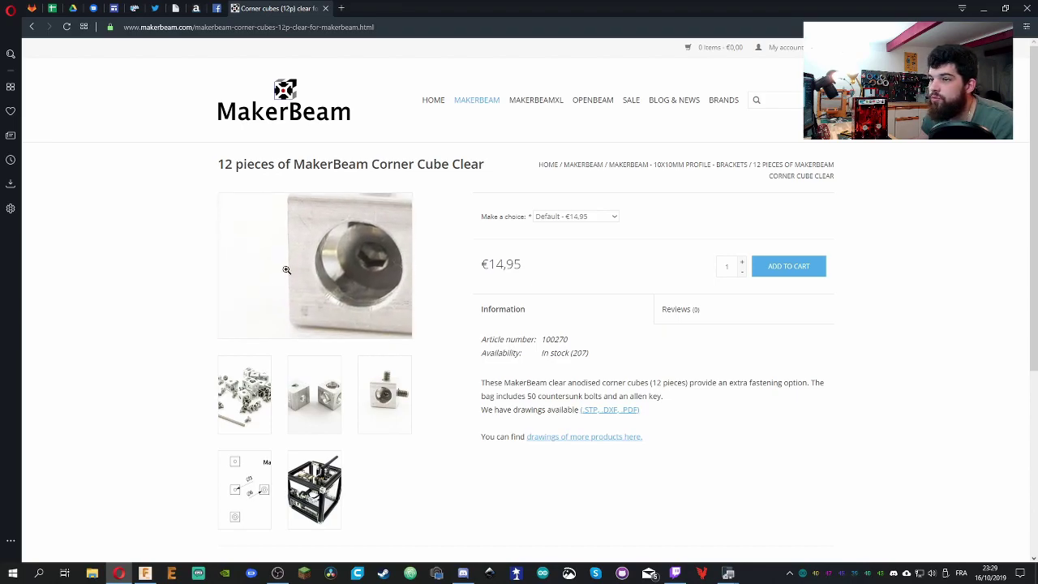
{"action": "left_click", "coordinate": [984, 7]}
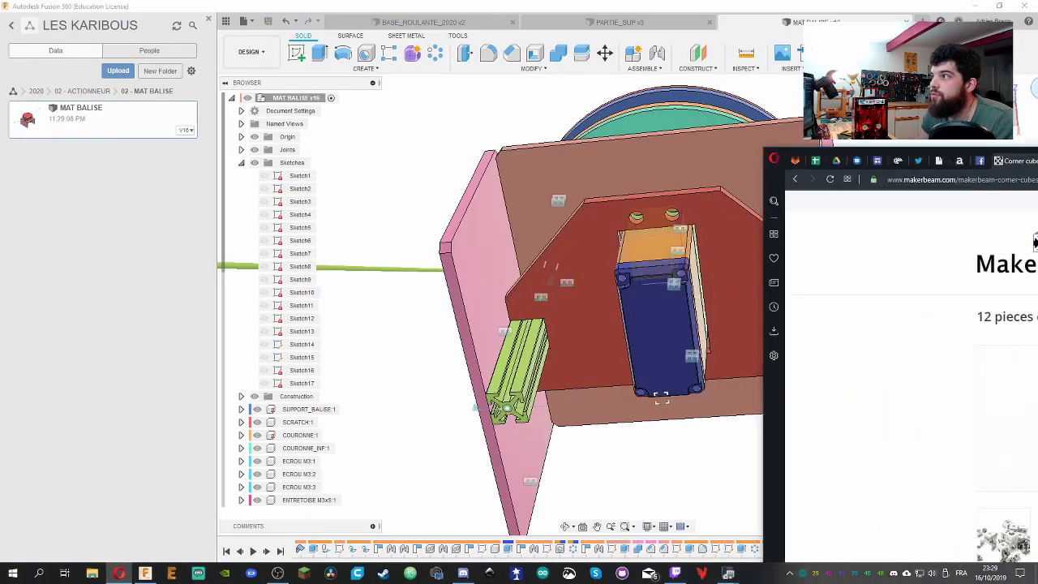
{"action": "scroll", "coordinate": [547, 334], "scroll_direction": "up", "scroll_amount": 3}
{"action": "scroll", "coordinate": [547, 334], "scroll_direction": "up", "scroll_amount": 5}
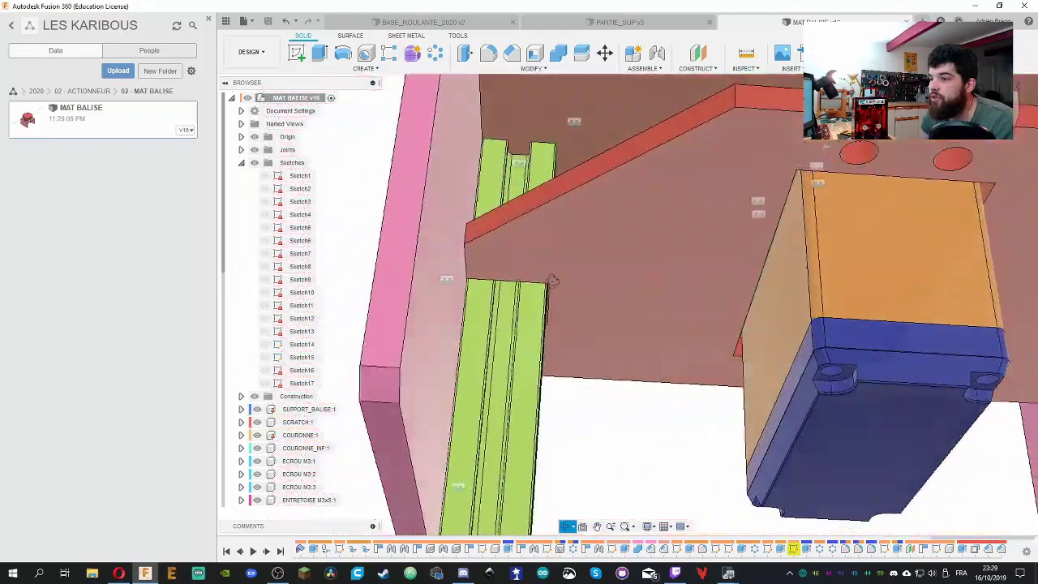
{"action": "middle_click_drag", "start_coordinate": [551, 279], "coordinate": [535, 328], "text": "shift"}
{"action": "key", "text": "c"}
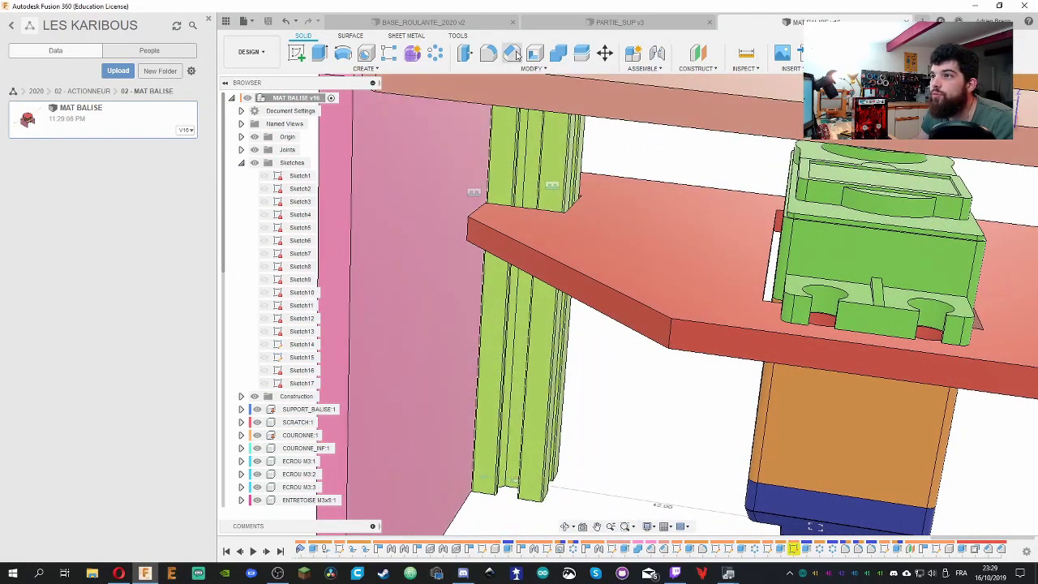
{"action": "middle_click_drag", "start_coordinate": [728, 232], "coordinate": [391, 199], "text": "shift"}
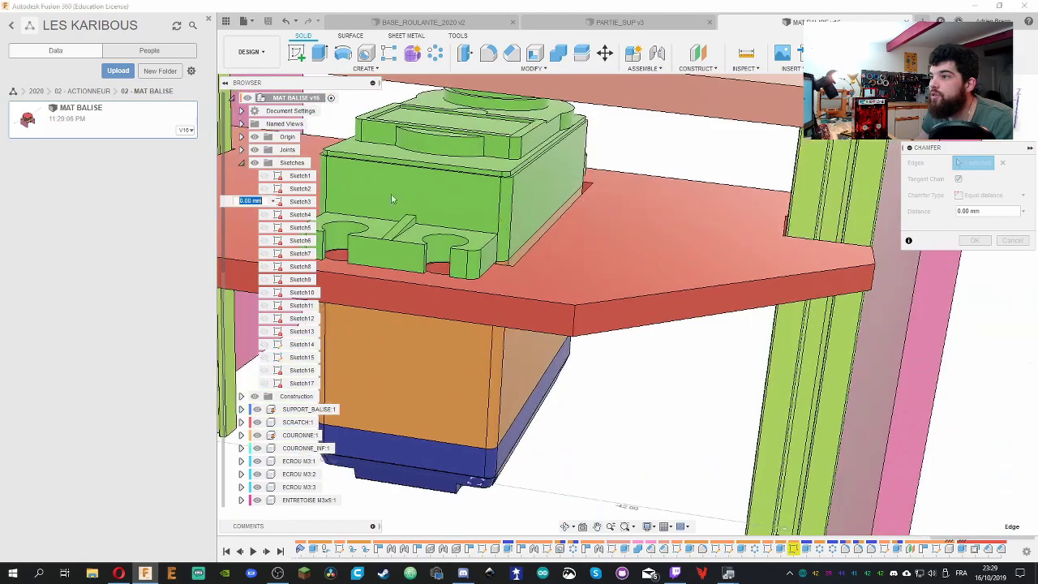
{"action": "left_click", "coordinate": [1012, 241]}
{"action": "middle_click_drag", "start_coordinate": [730, 267], "coordinate": [707, 165], "text": "shift"}
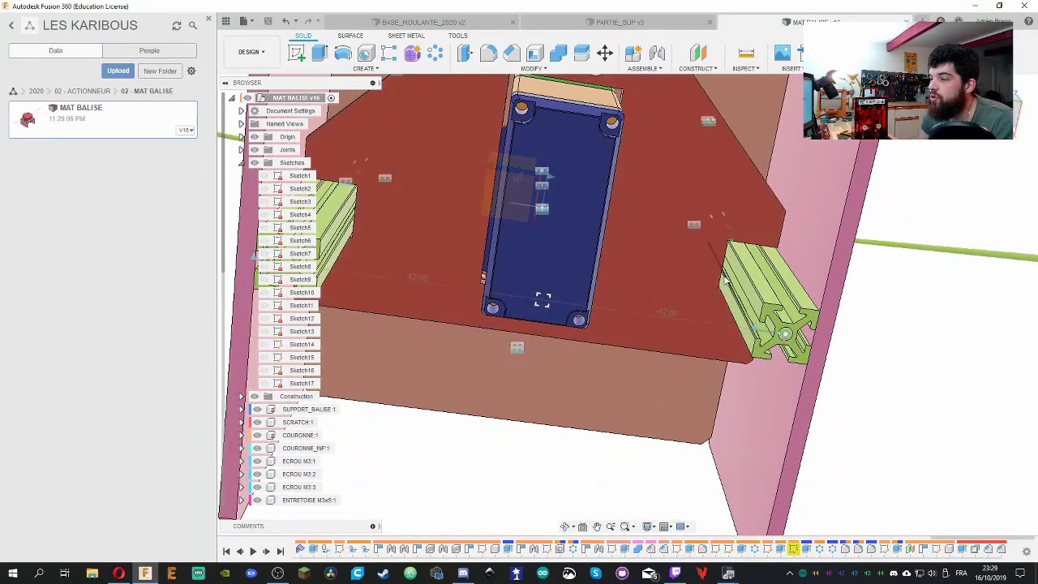
{"action": "middle_click_drag", "start_coordinate": [701, 271], "coordinate": [677, 356], "text": "shift"}
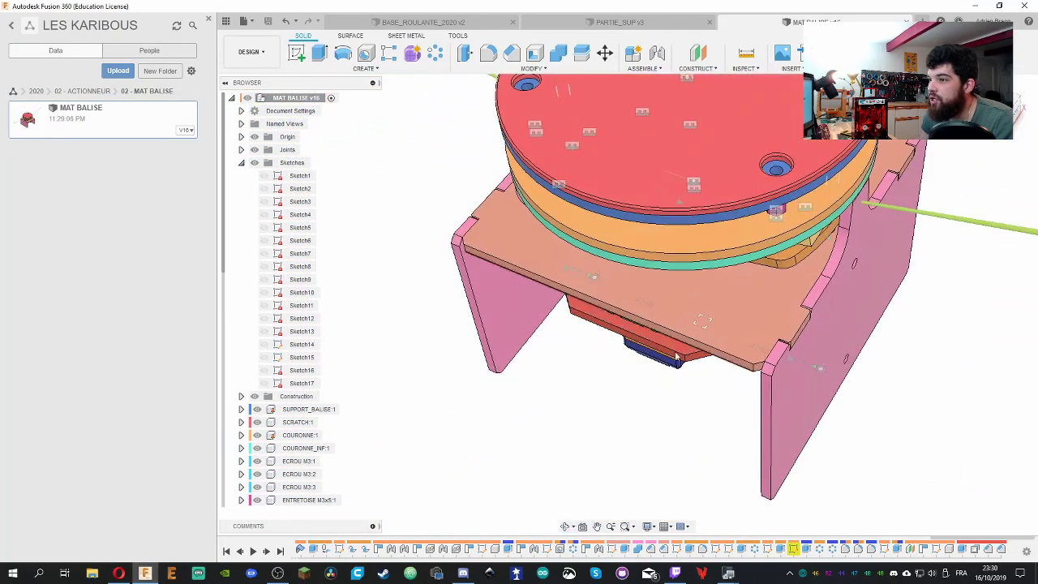
{"action": "middle_click_drag", "start_coordinate": [557, 290], "coordinate": [705, 302], "text": "shift"}
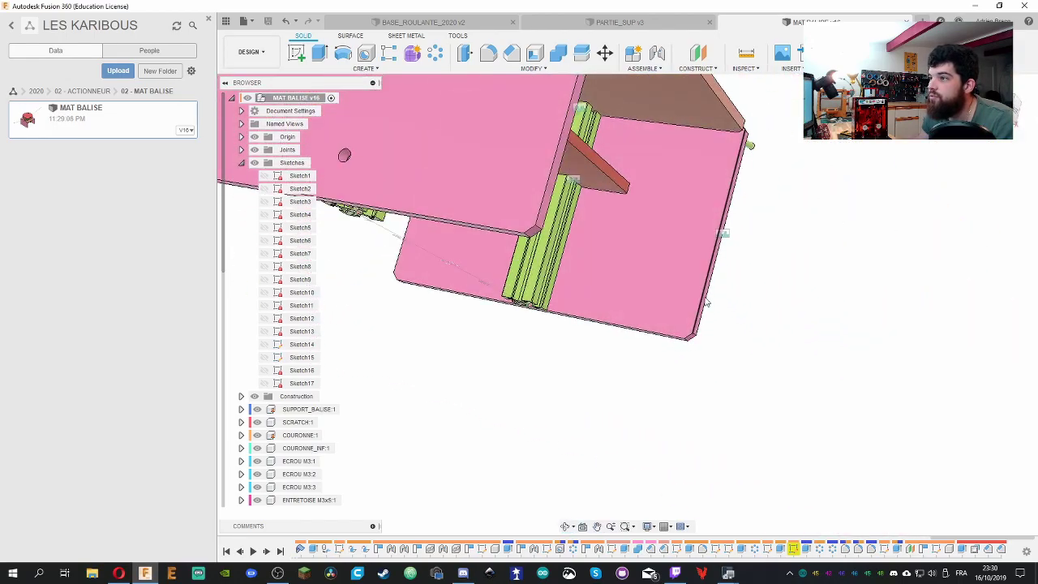
{"action": "middle_click_drag", "start_coordinate": [729, 136], "coordinate": [729, 363], "text": "shift"}
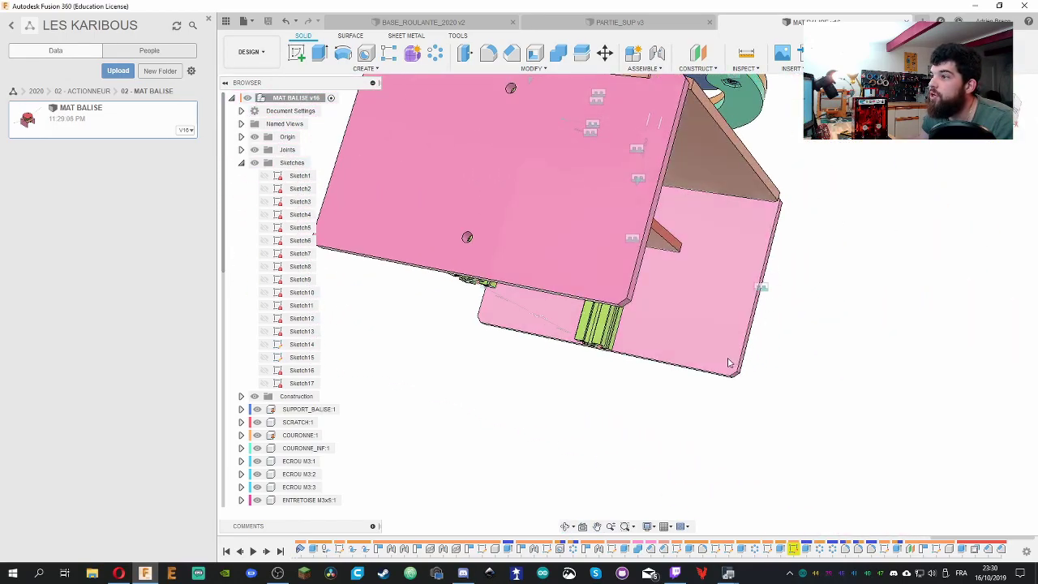
{"action": "middle_click_drag", "start_coordinate": [689, 222], "coordinate": [865, 255], "text": "shift"}
{"action": "scroll", "coordinate": [747, 350], "scroll_direction": "up", "scroll_amount": 5}
{"action": "scroll", "coordinate": [747, 349], "scroll_direction": "down", "scroll_amount": 5}
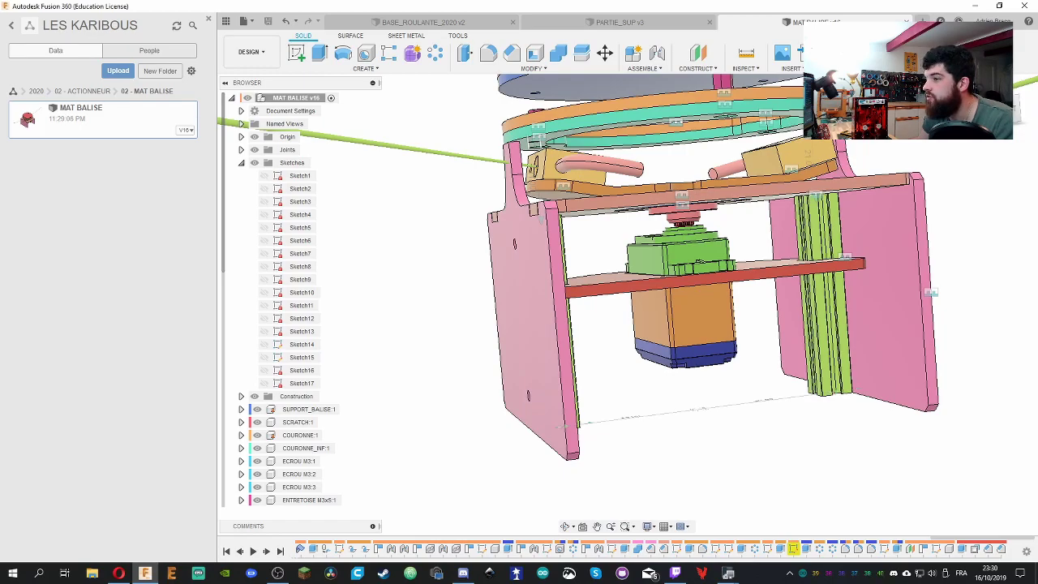
{"action": "middle_click_drag", "start_coordinate": [728, 254], "coordinate": [629, 380], "text": "shift"}
Start a joint, look over the servo bracket, then cancel the Joint tool
{"action": "key", "text": "j"}
{"action": "scroll", "coordinate": [774, 294], "scroll_direction": "down", "scroll_amount": 3}
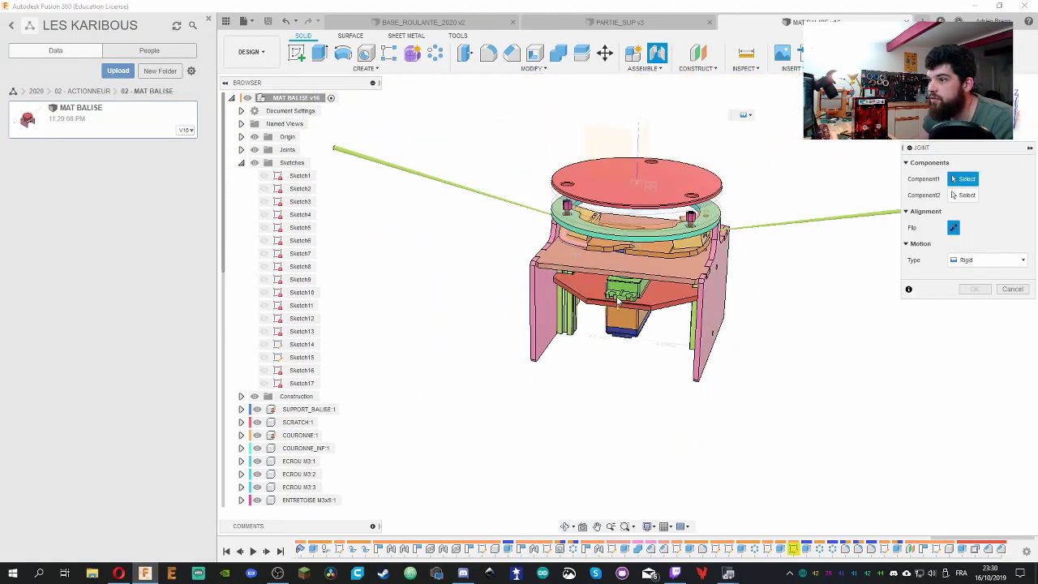
{"action": "scroll", "coordinate": [729, 308], "scroll_direction": "up", "scroll_amount": 10}
{"action": "scroll", "coordinate": [713, 312], "scroll_direction": "down", "scroll_amount": 3}
{"action": "middle_click_drag", "start_coordinate": [713, 312], "coordinate": [691, 235], "text": "shift"}
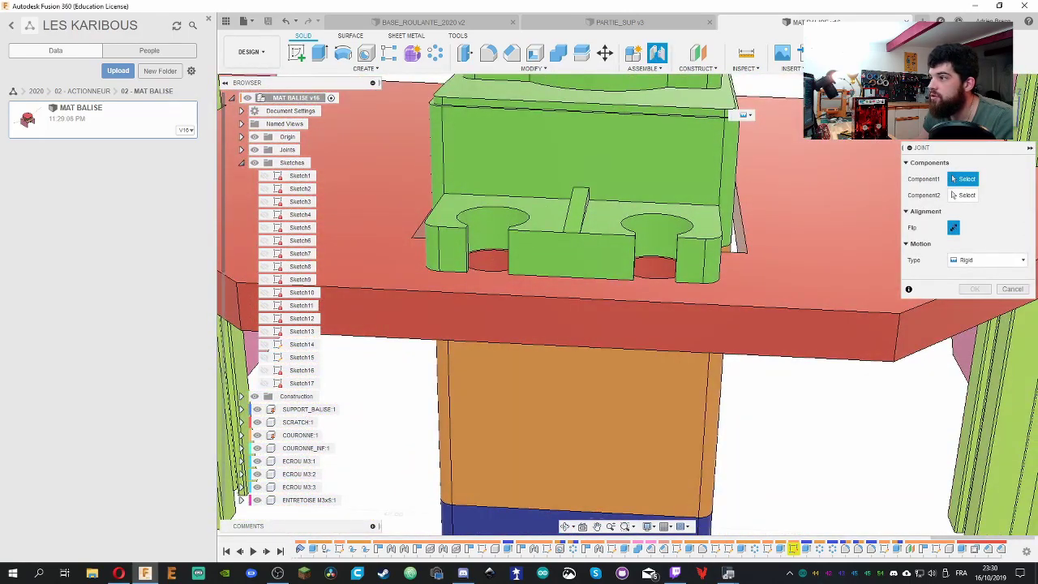
{"action": "key", "text": "Escape"}
{"action": "scroll", "coordinate": [648, 282], "scroll_direction": "down", "scroll_amount": 5}
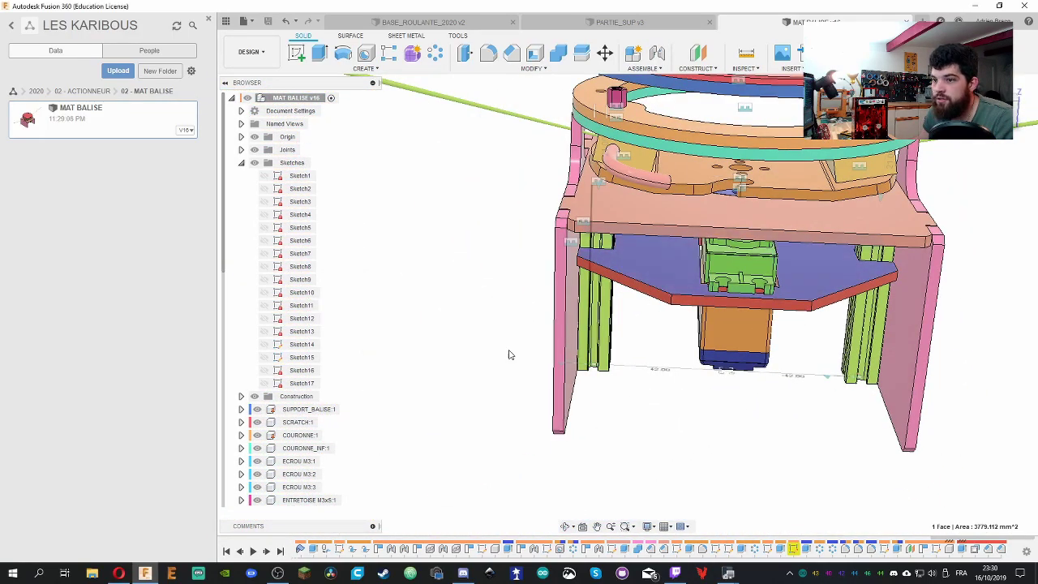
{"action": "scroll", "coordinate": [317, 460], "scroll_direction": "down", "scroll_amount": 3}
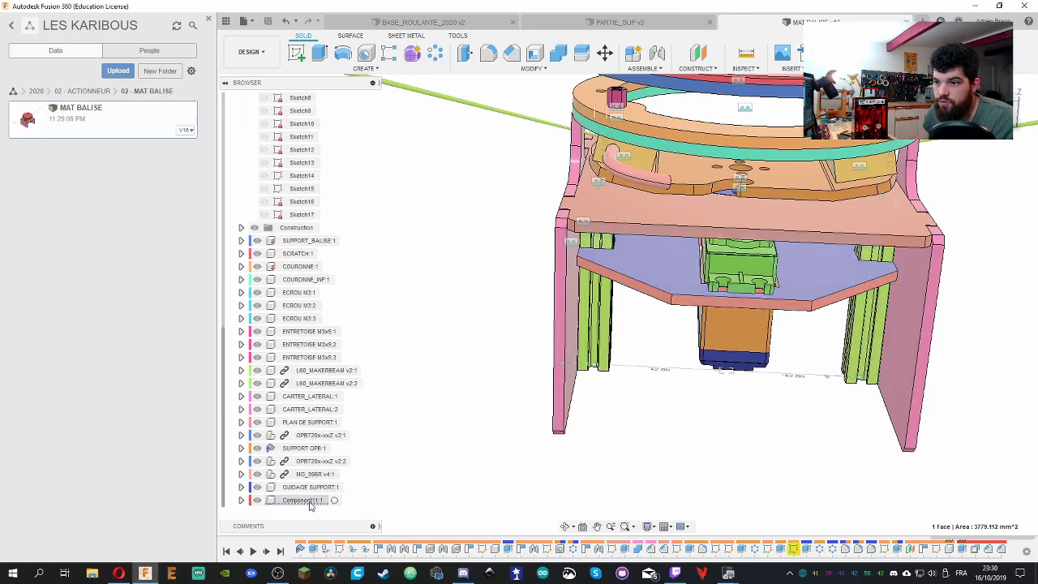
Ground Component11:1 and rename it SUPPORT SERVO
{"action": "right_click", "coordinate": [305, 500]}
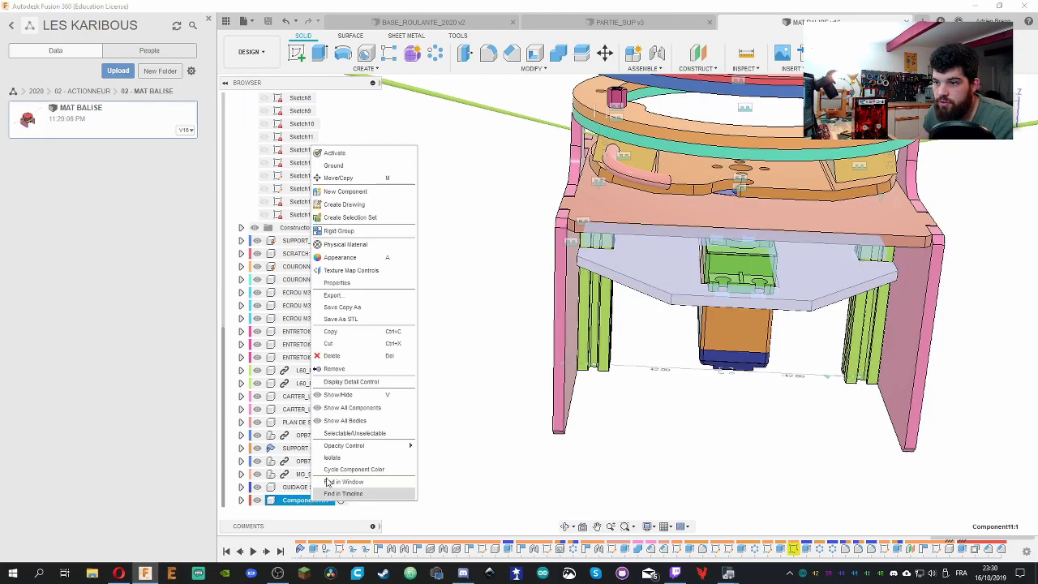
{"action": "left_click", "coordinate": [350, 167]}
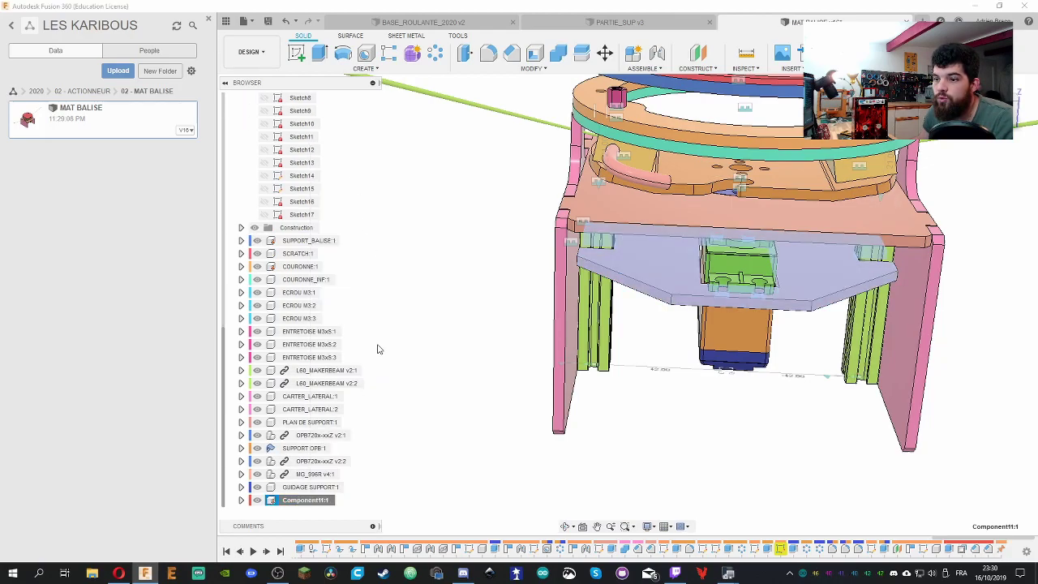
{"action": "double_click", "coordinate": [311, 500]}
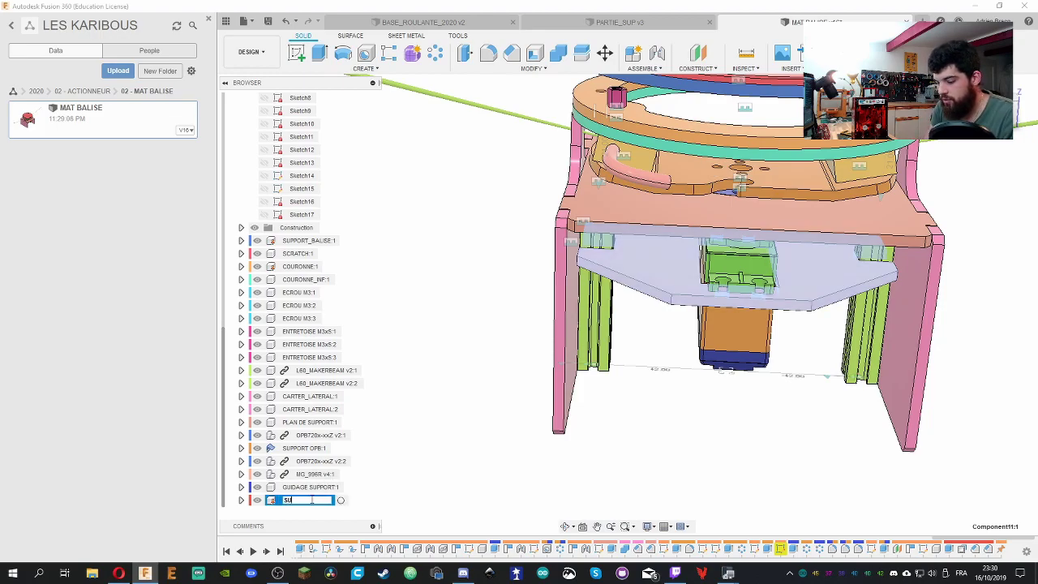
{"action": "key", "text": "Return"}
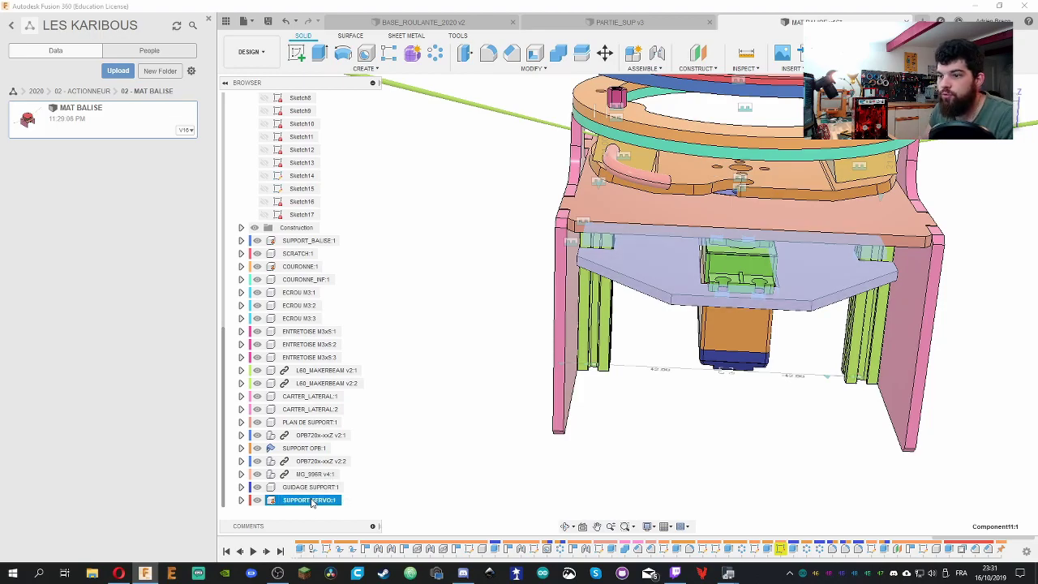
Close the Data panel and collapse the Sketches folder in the browser tree
{"action": "left_click", "coordinate": [328, 370]}
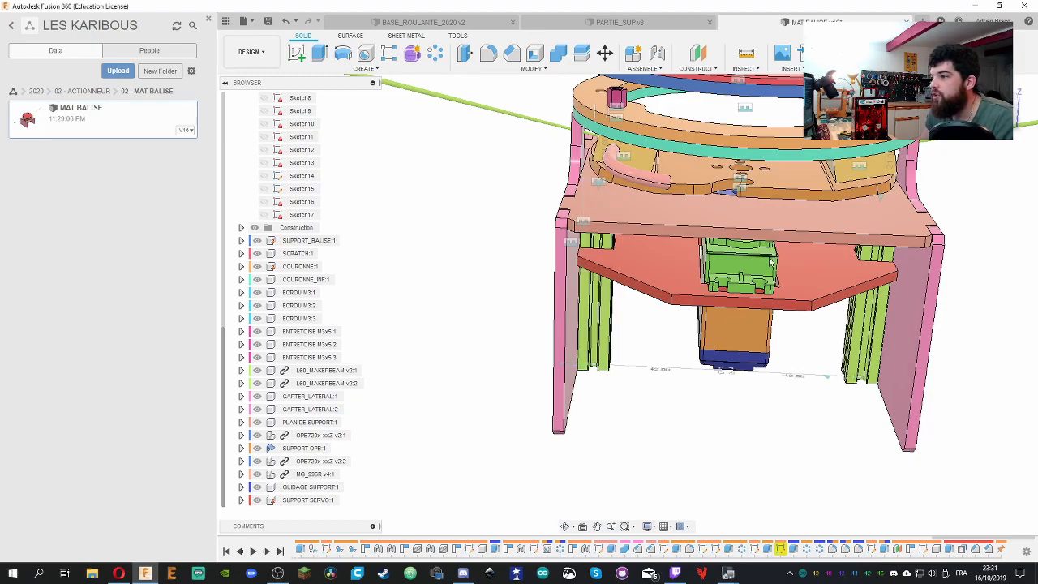
{"action": "scroll", "coordinate": [770, 260], "scroll_direction": "up", "scroll_amount": 5}
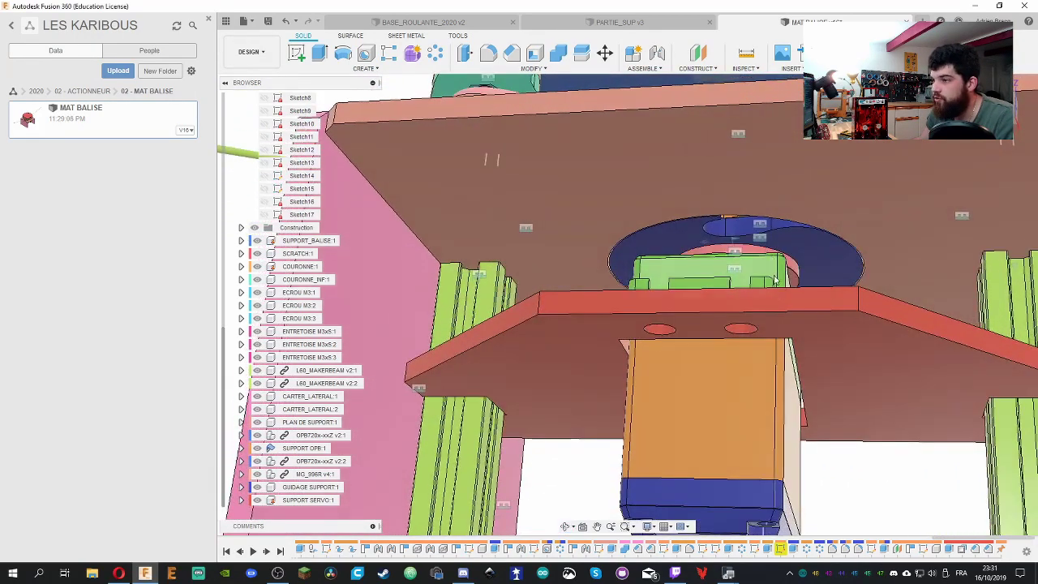
{"action": "left_click_drag", "start_coordinate": [765, 268], "coordinate": [716, 253]}
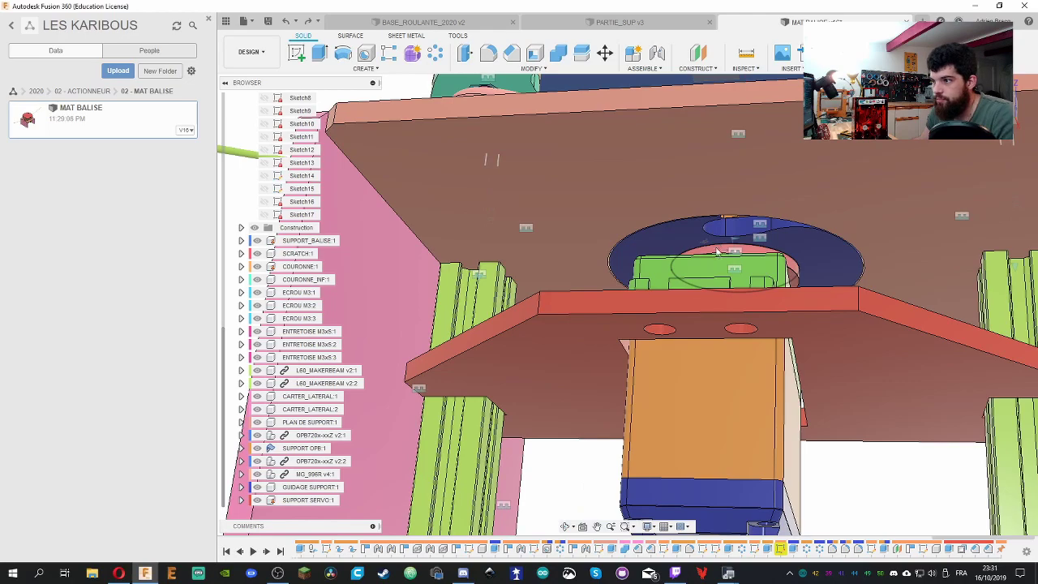
{"action": "scroll", "coordinate": [250, 468], "scroll_direction": "up", "scroll_amount": 2}
{"action": "left_click", "coordinate": [208, 20]}
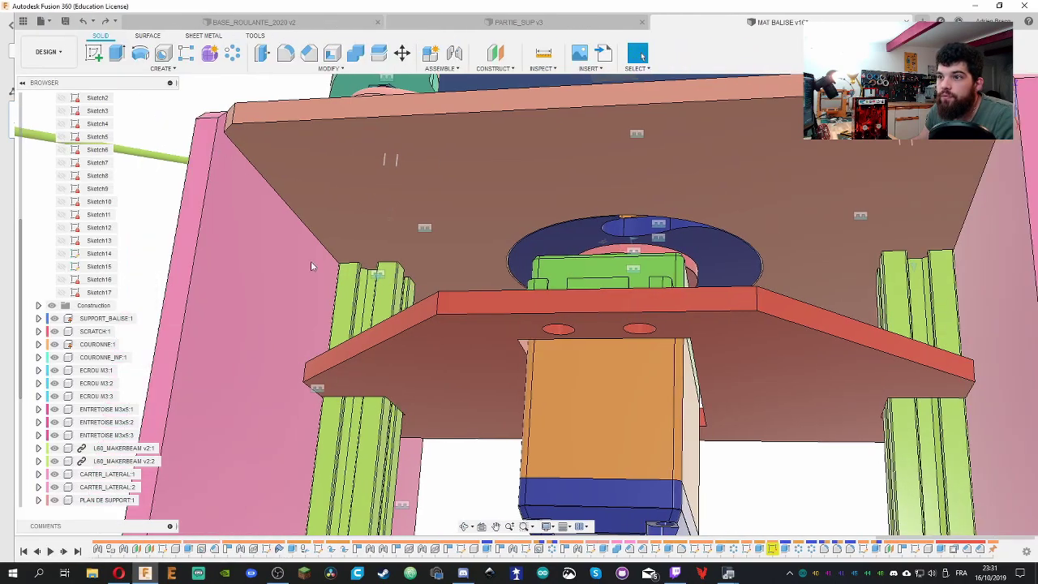
{"action": "scroll", "coordinate": [92, 432], "scroll_direction": "up", "scroll_amount": 3}
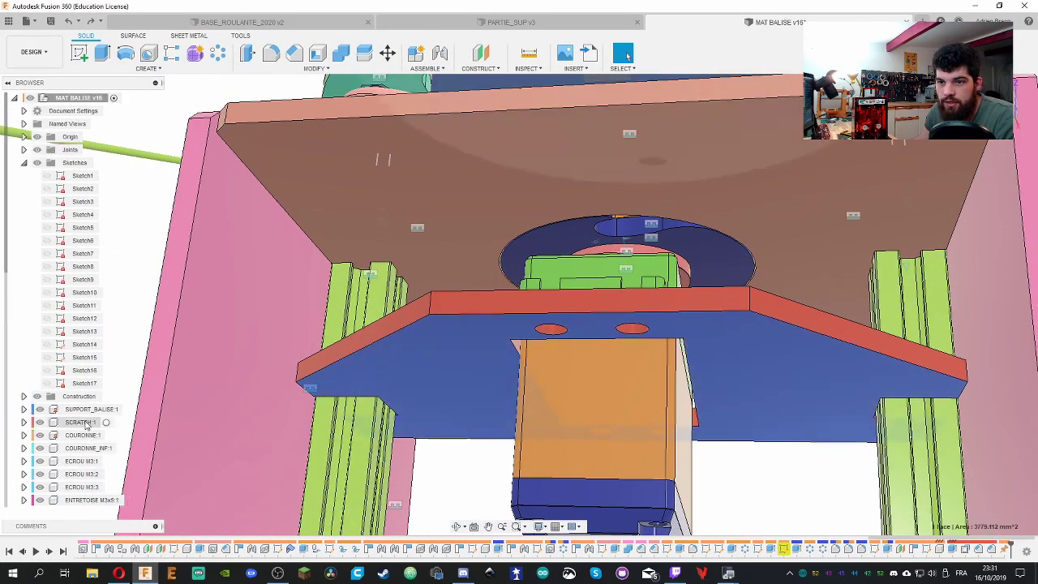
{"action": "left_click", "coordinate": [25, 162]}
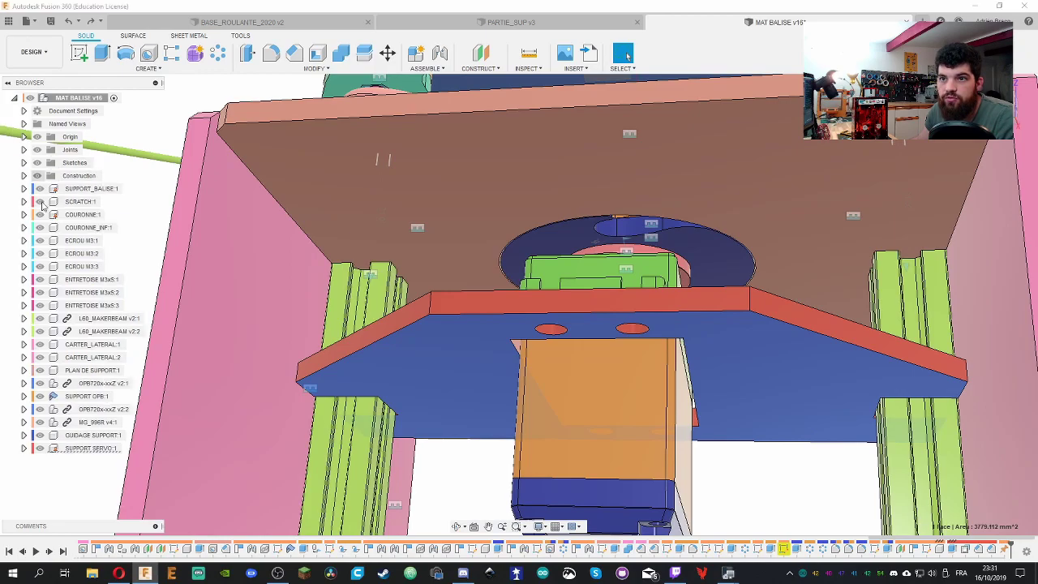
{"action": "scroll", "coordinate": [487, 446], "scroll_direction": "down", "scroll_amount": 5}
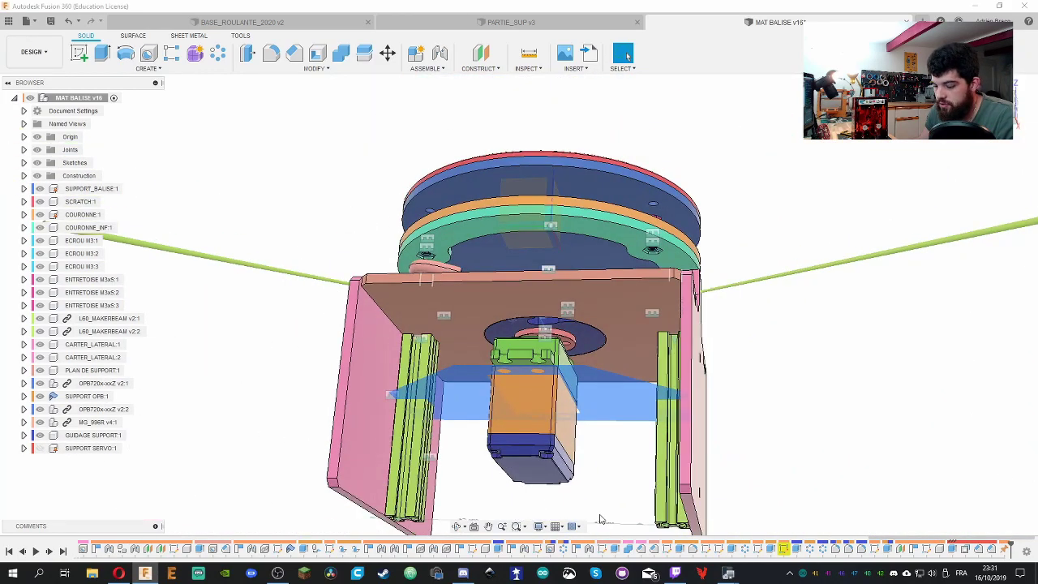
Begin a joint from the servo bracket hole to the plate hole, trying Flip
{"action": "key", "text": "j"}
{"action": "scroll", "coordinate": [543, 317], "scroll_direction": "up", "scroll_amount": 10}
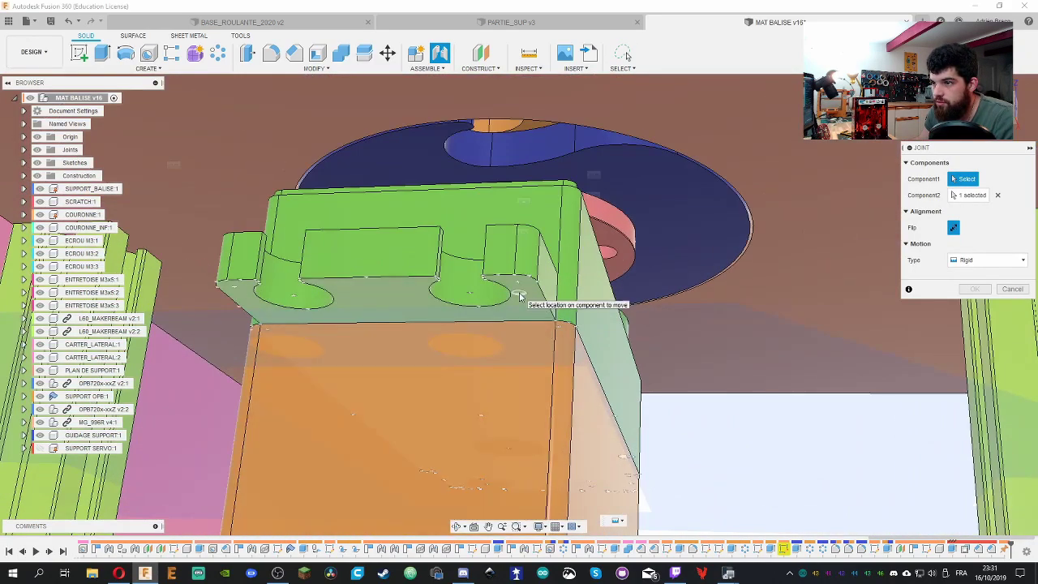
{"action": "left_click", "coordinate": [471, 297]}
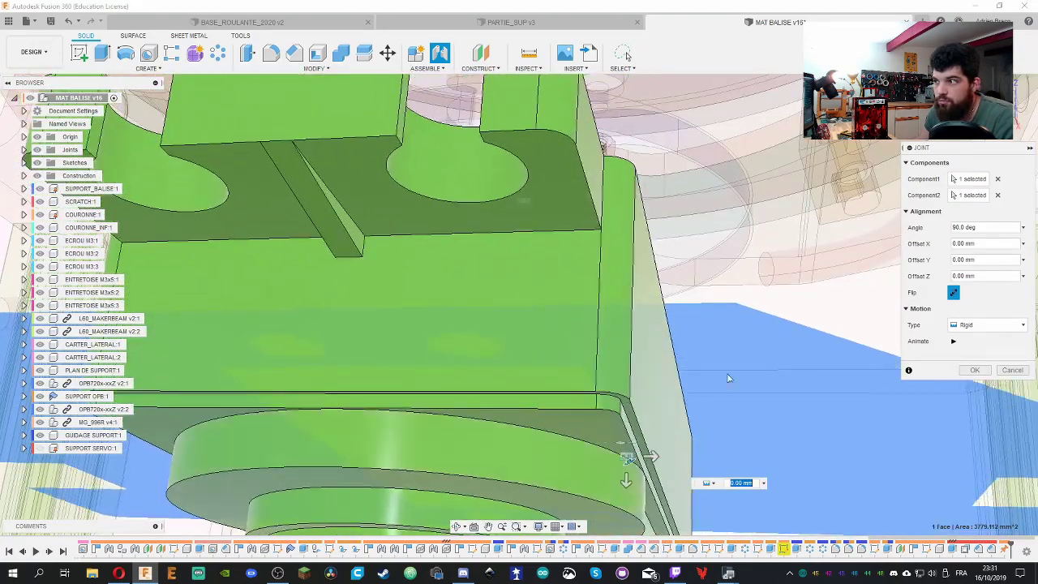
{"action": "left_click", "coordinate": [998, 196]}
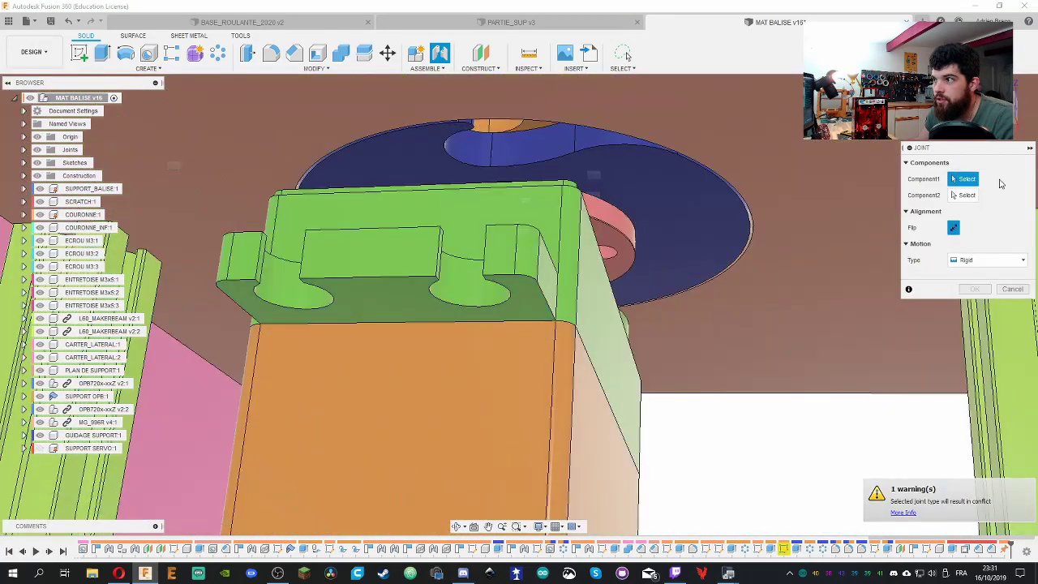
{"action": "left_click", "coordinate": [474, 296]}
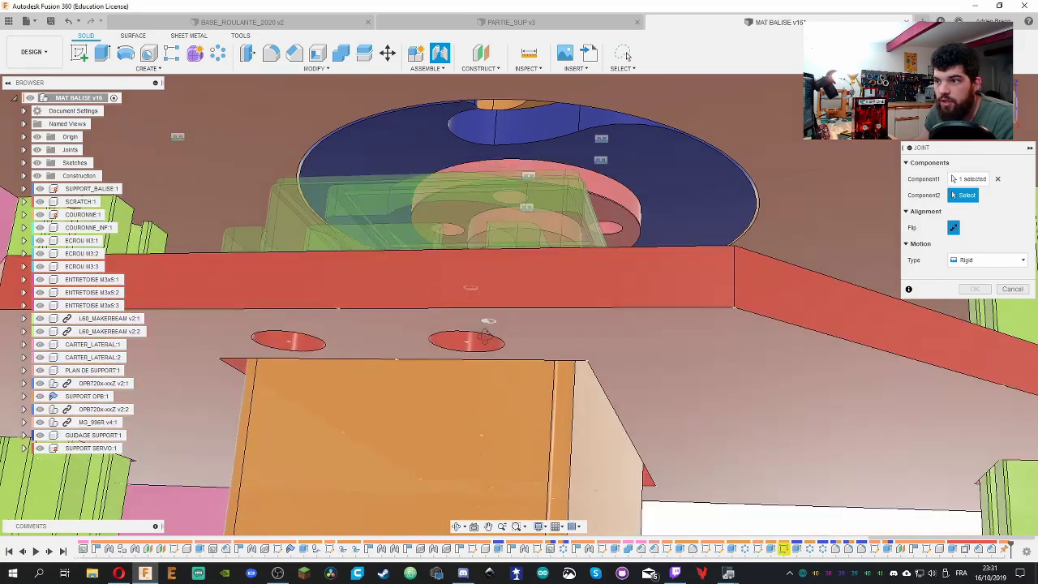
{"action": "middle_click_drag", "start_coordinate": [519, 324], "coordinate": [685, 301], "text": "shift"}
{"action": "left_click", "coordinate": [475, 227]}
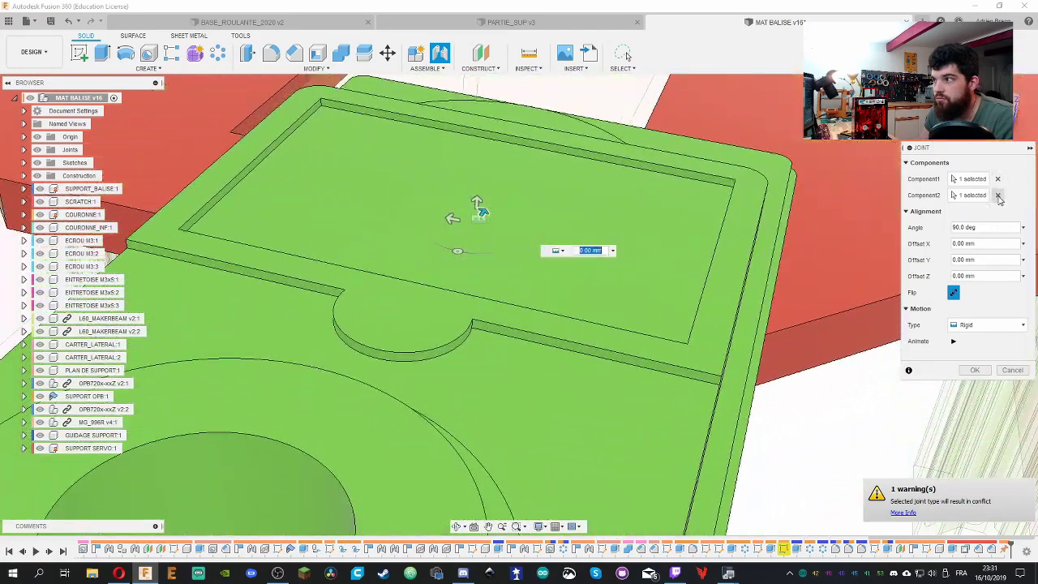
{"action": "left_click", "coordinate": [998, 195]}
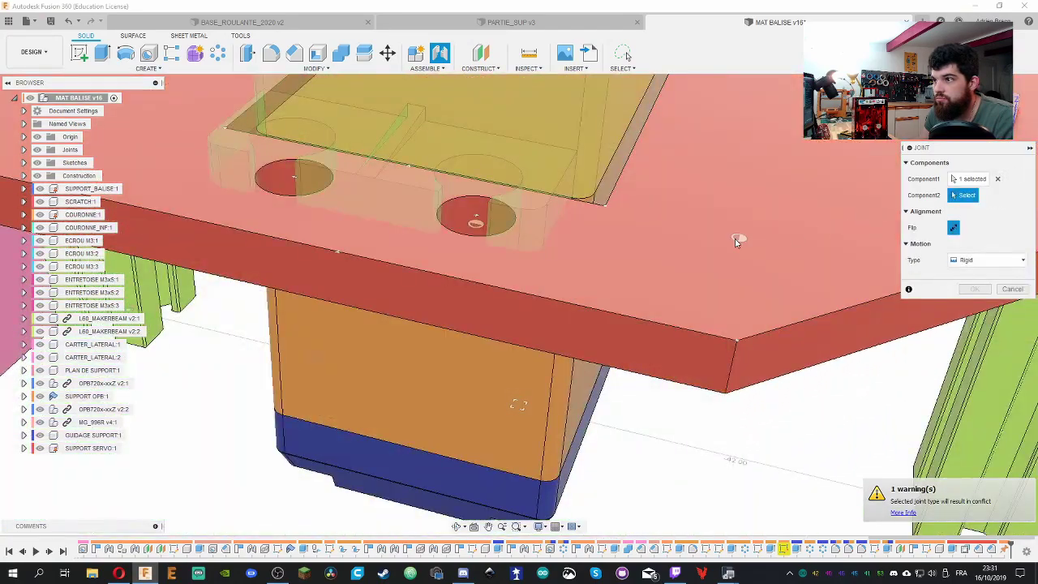
{"action": "left_click", "coordinate": [476, 221]}
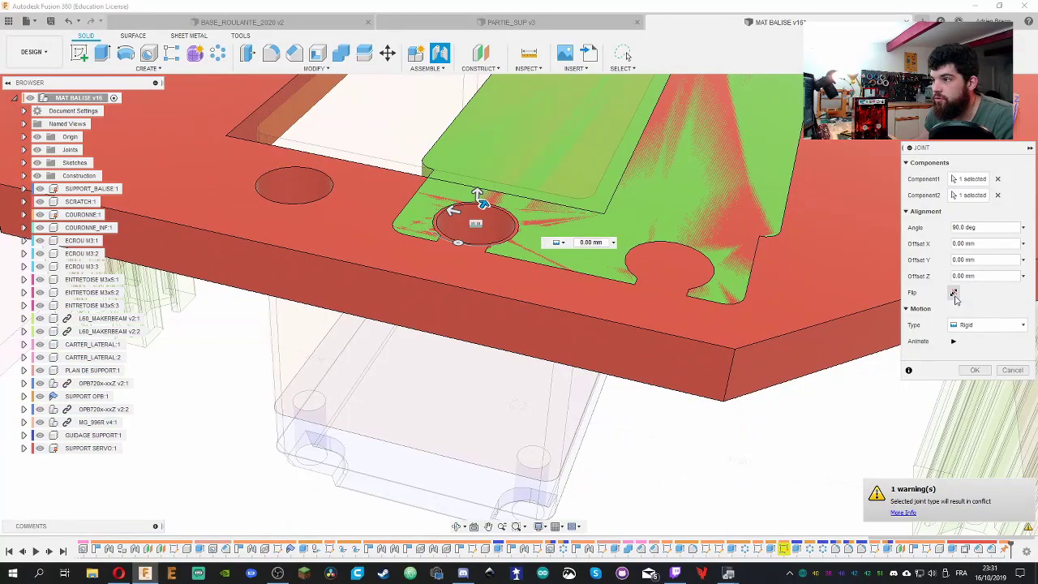
{"action": "left_click", "coordinate": [954, 294]}
{"action": "left_click", "coordinate": [997, 196]}
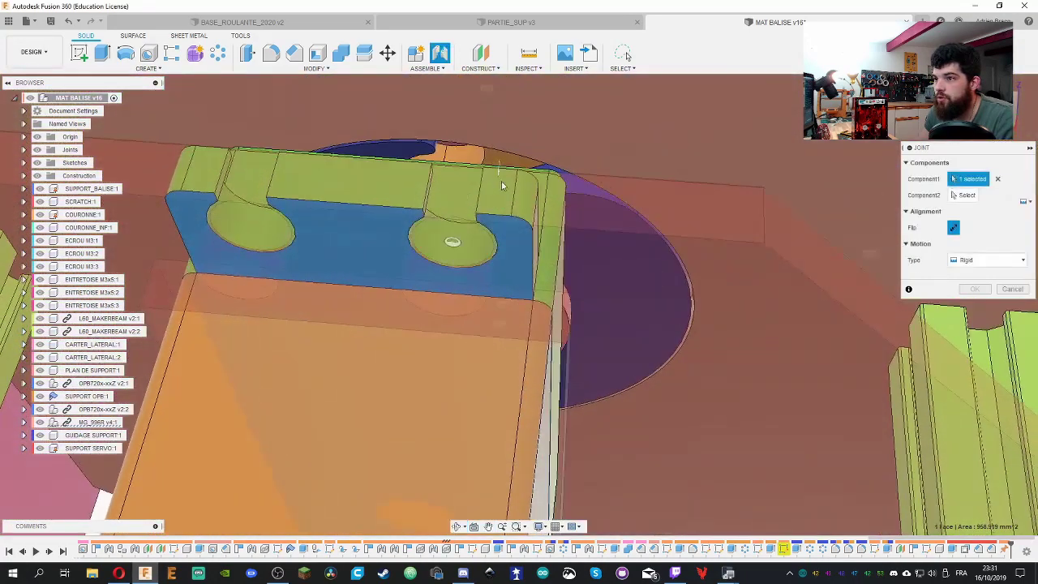
Re-pick the plate hole centre from different angles, clearing the unsatisfactory picks
{"action": "middle_click_drag", "start_coordinate": [502, 186], "coordinate": [486, 340], "text": "shift"}
{"action": "scroll", "coordinate": [487, 341], "scroll_direction": "up", "scroll_amount": 4}
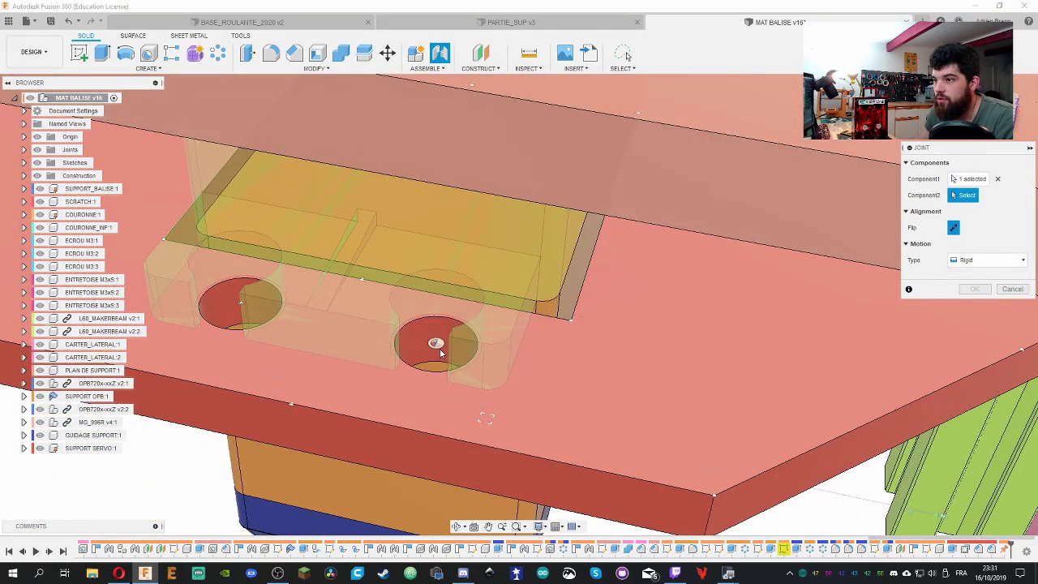
{"action": "left_click", "coordinate": [438, 348]}
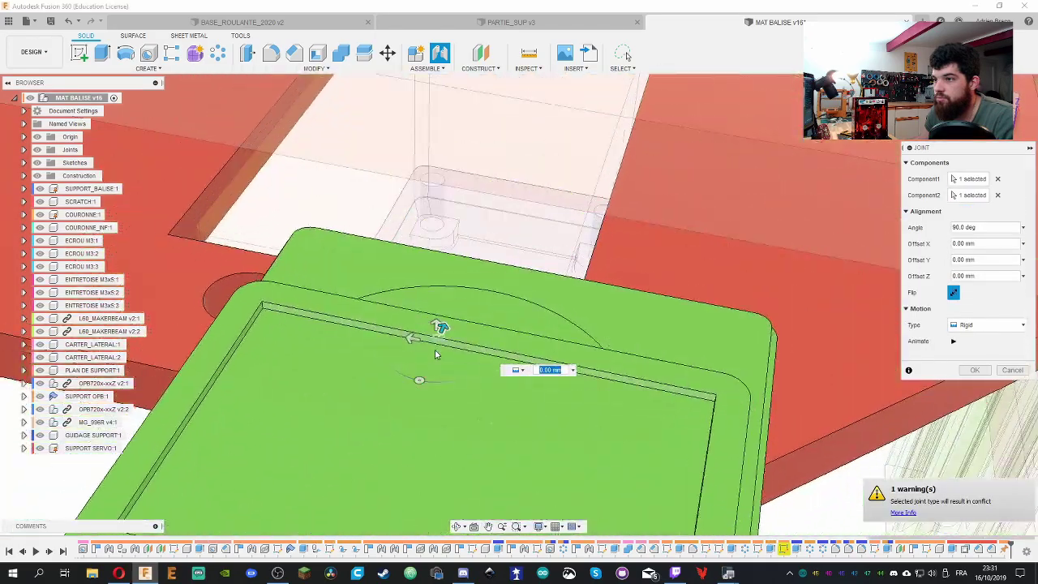
{"action": "scroll", "coordinate": [578, 328], "scroll_direction": "down", "scroll_amount": 5}
{"action": "middle_click_drag", "start_coordinate": [595, 331], "coordinate": [609, 274], "text": "shift"}
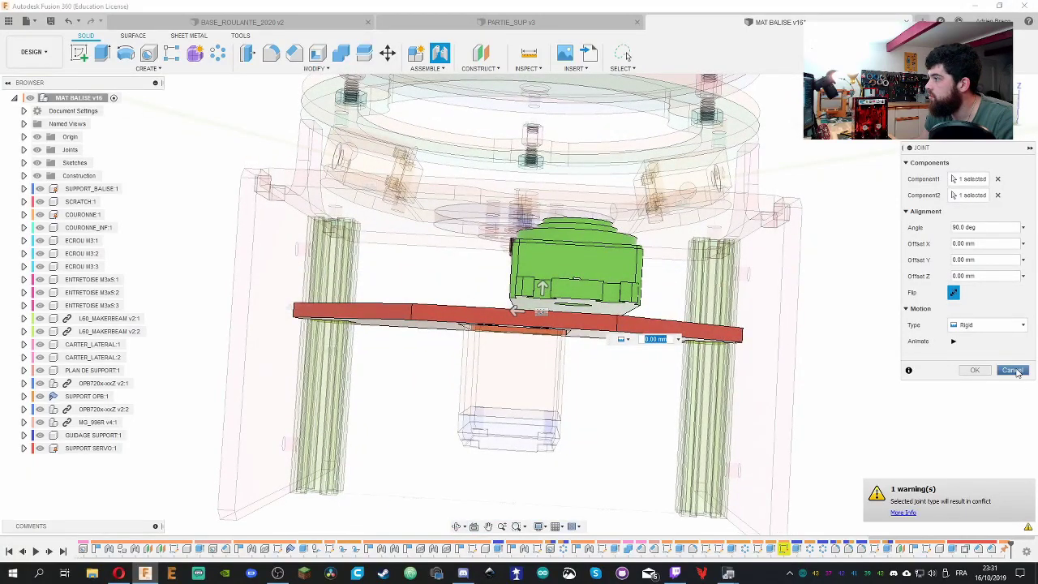
{"action": "left_click", "coordinate": [998, 194]}
{"action": "scroll", "coordinate": [618, 332], "scroll_direction": "up", "scroll_amount": 3}
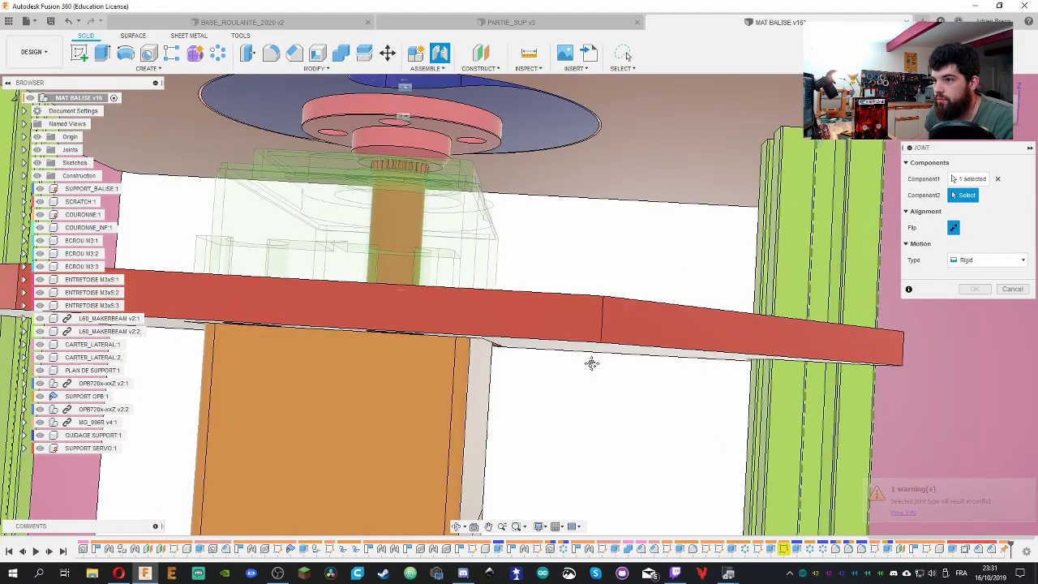
{"action": "middle_click_drag", "start_coordinate": [591, 363], "coordinate": [618, 170], "text": "shift"}
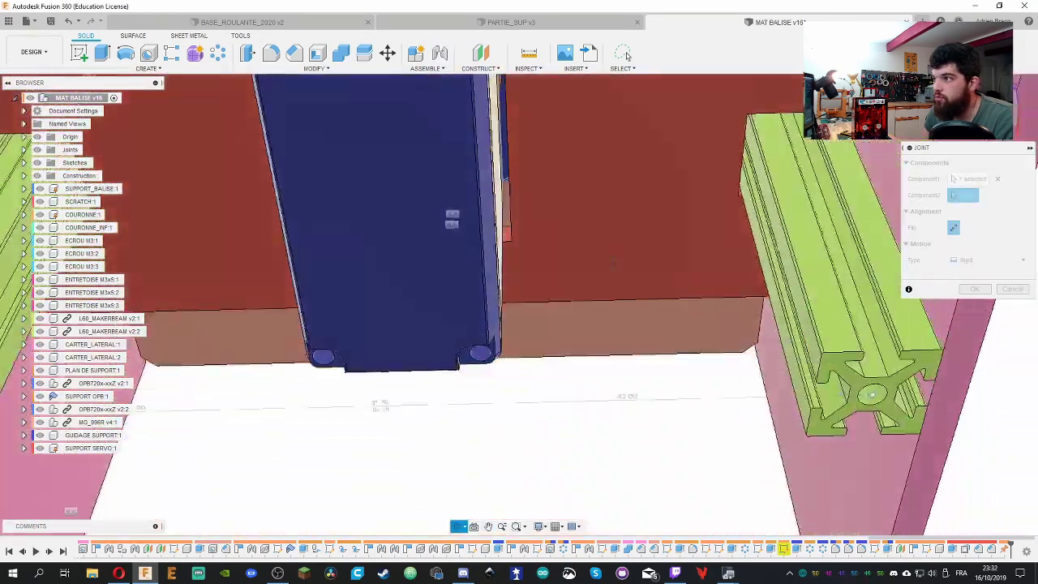
{"action": "middle_click_drag", "start_coordinate": [612, 263], "coordinate": [616, 316], "text": "shift"}
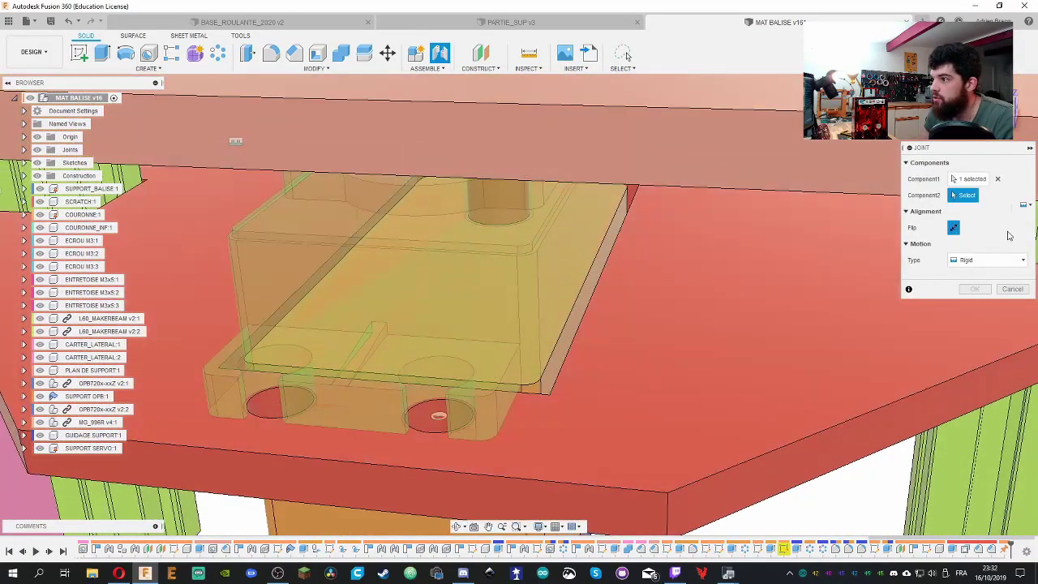
Rejoin bracket hole to plate hole, flip, rotate 270° and confirm the rigid joint
{"action": "left_click", "coordinate": [998, 179]}
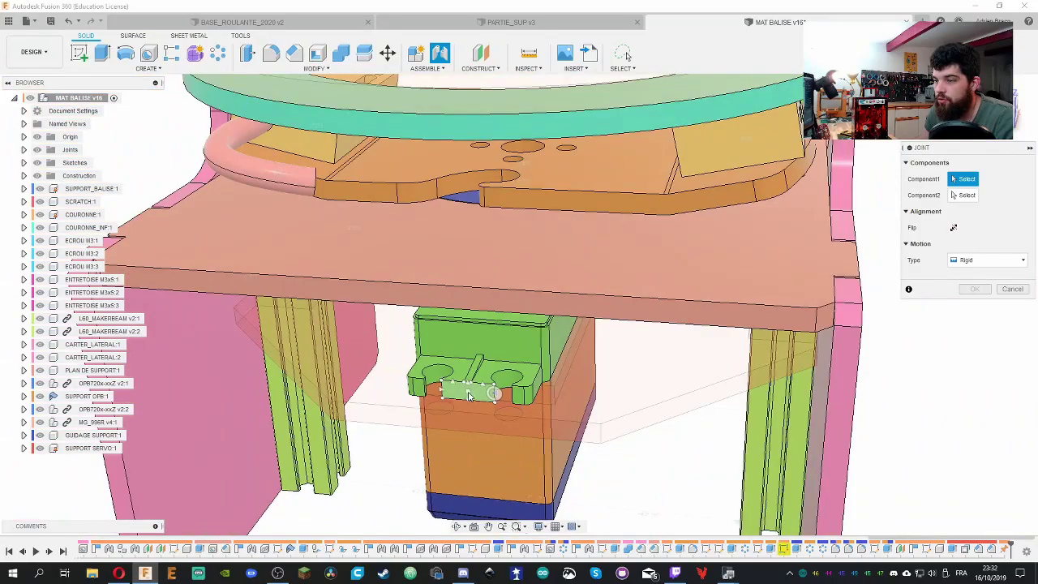
{"action": "scroll", "coordinate": [468, 395], "scroll_direction": "up", "scroll_amount": 5}
{"action": "middle_click_drag", "start_coordinate": [546, 352], "coordinate": [644, 399], "text": "shift"}
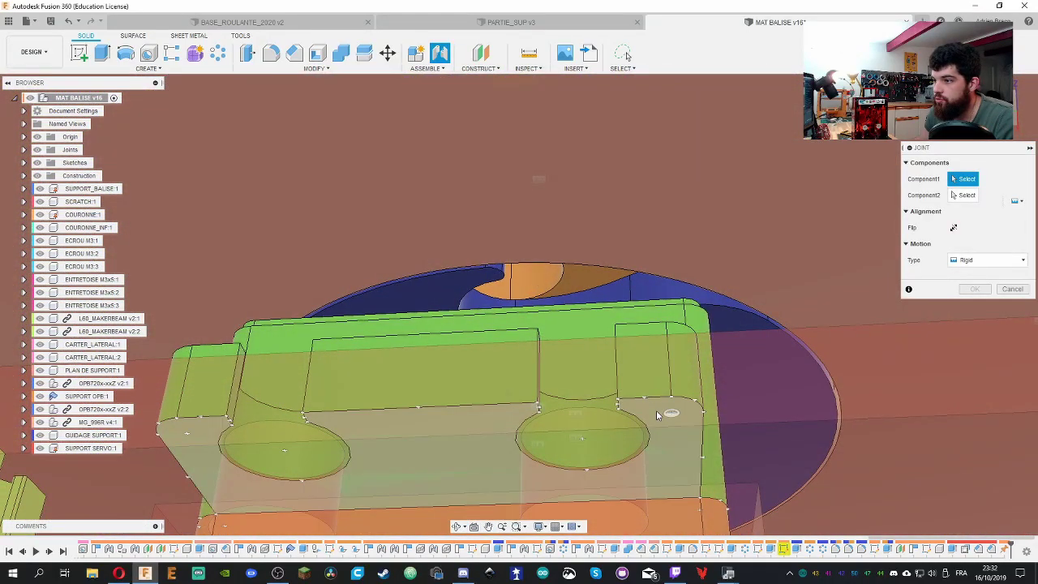
{"action": "left_click", "coordinate": [593, 440]}
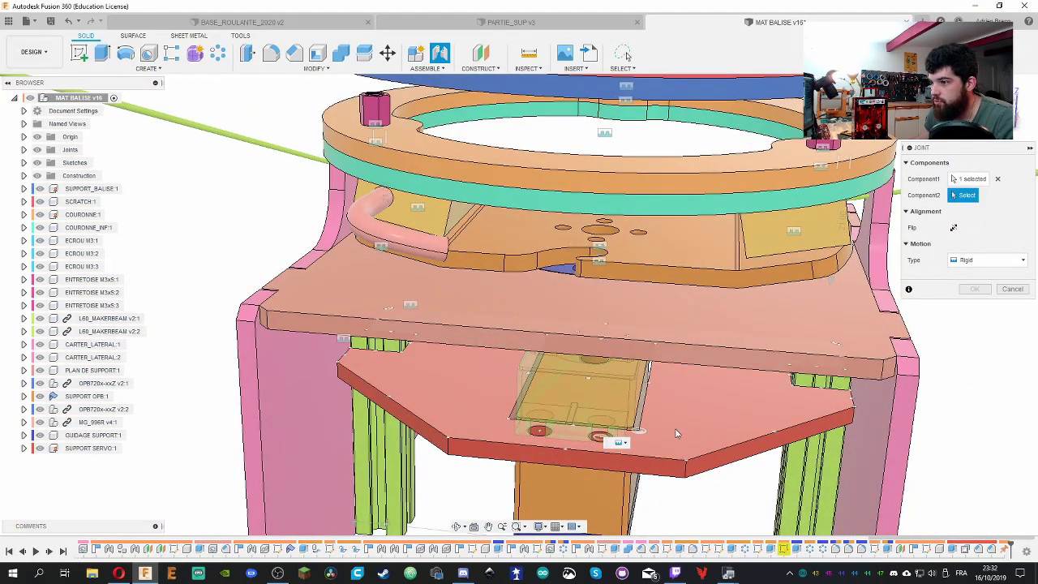
{"action": "left_click", "coordinate": [599, 439]}
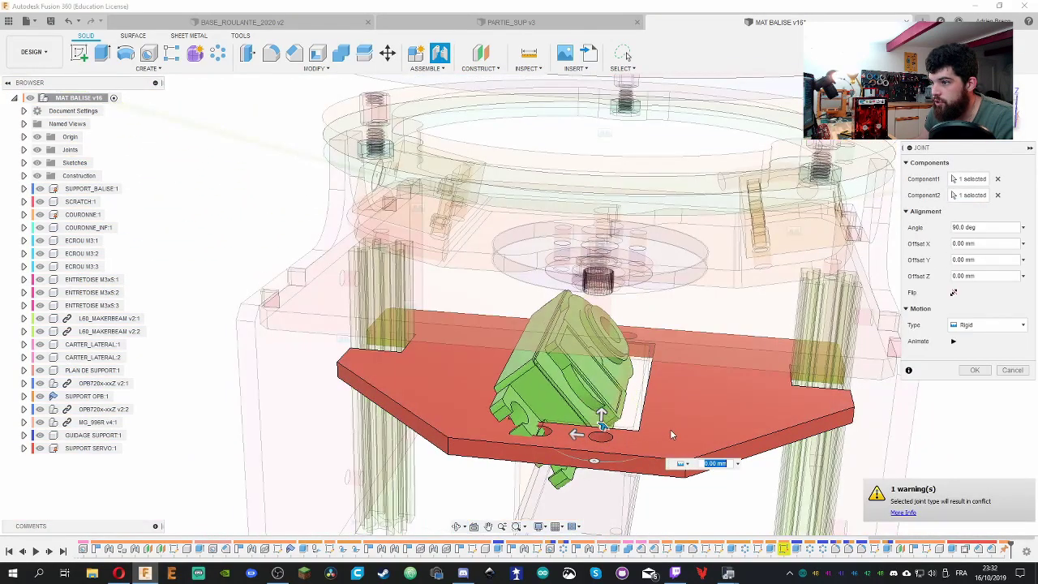
{"action": "left_click", "coordinate": [953, 293]}
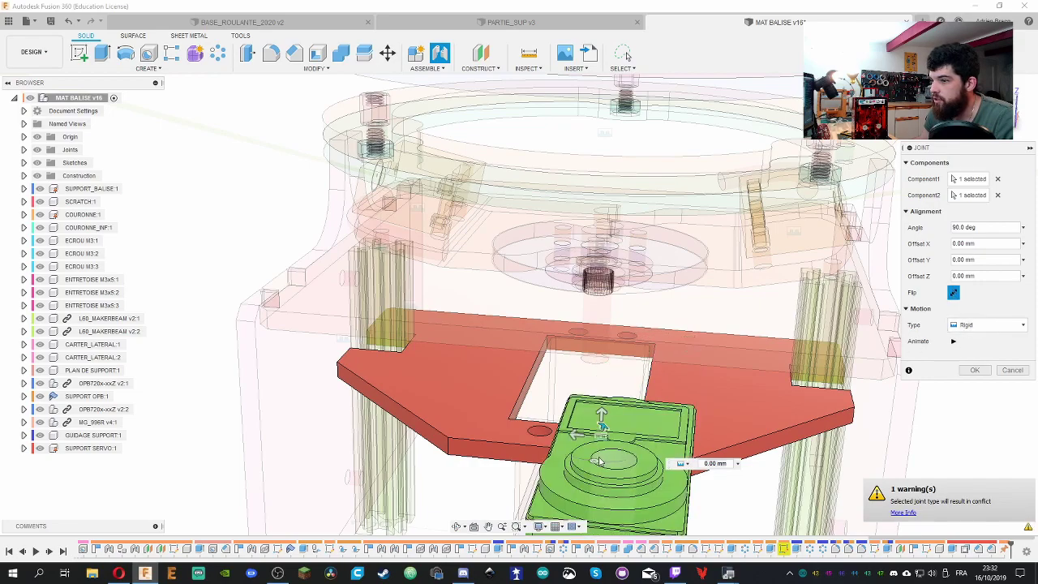
{"action": "left_click_drag", "start_coordinate": [604, 458], "coordinate": [615, 389]}
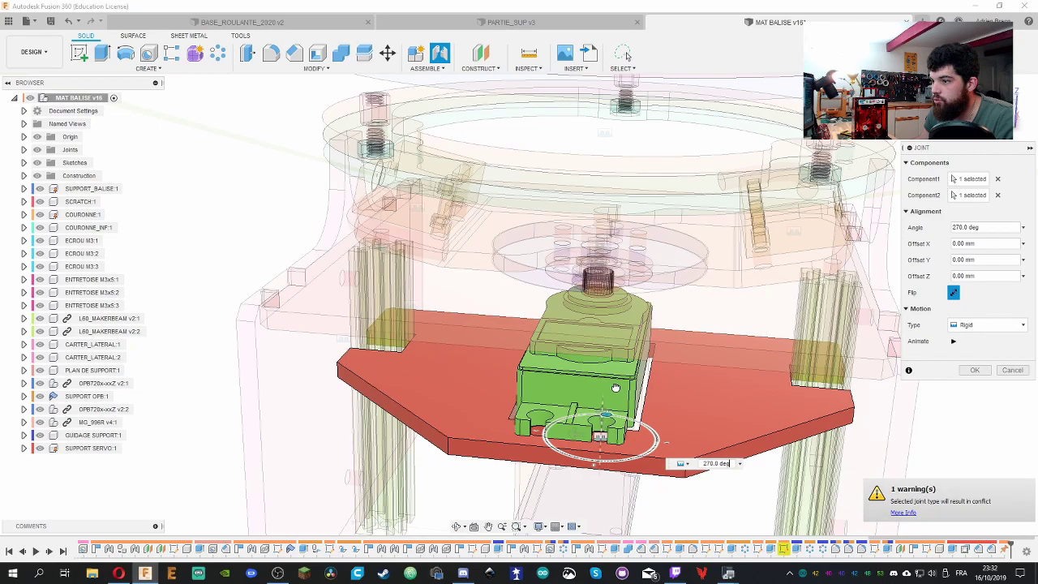
{"action": "left_click", "coordinate": [976, 370]}
Rotate the servo turntable and upper turntable about their joints to test motion
{"action": "scroll", "coordinate": [607, 426], "scroll_direction": "down", "scroll_amount": 5}
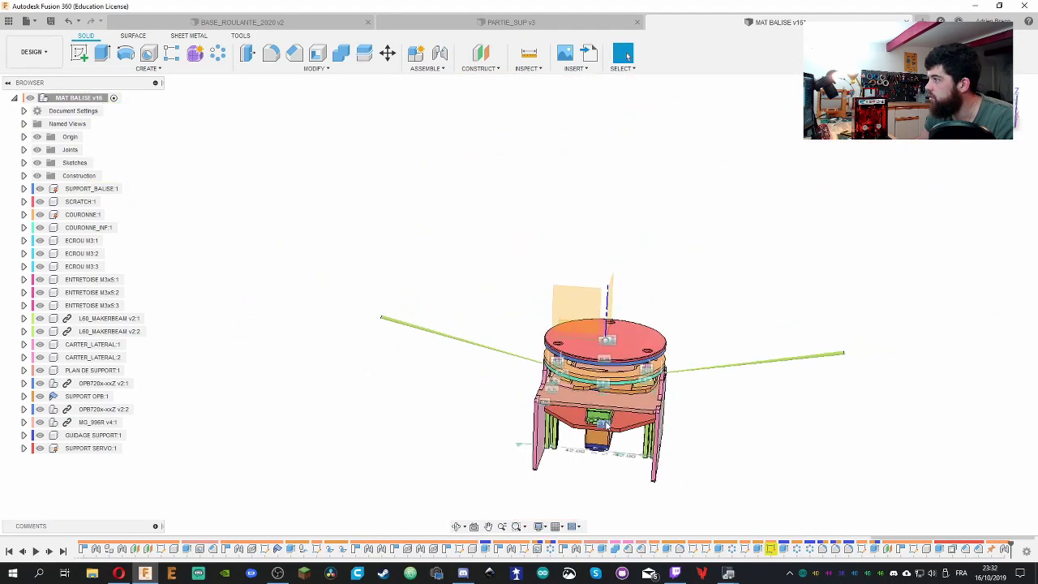
{"action": "scroll", "coordinate": [604, 423], "scroll_direction": "up", "scroll_amount": 5}
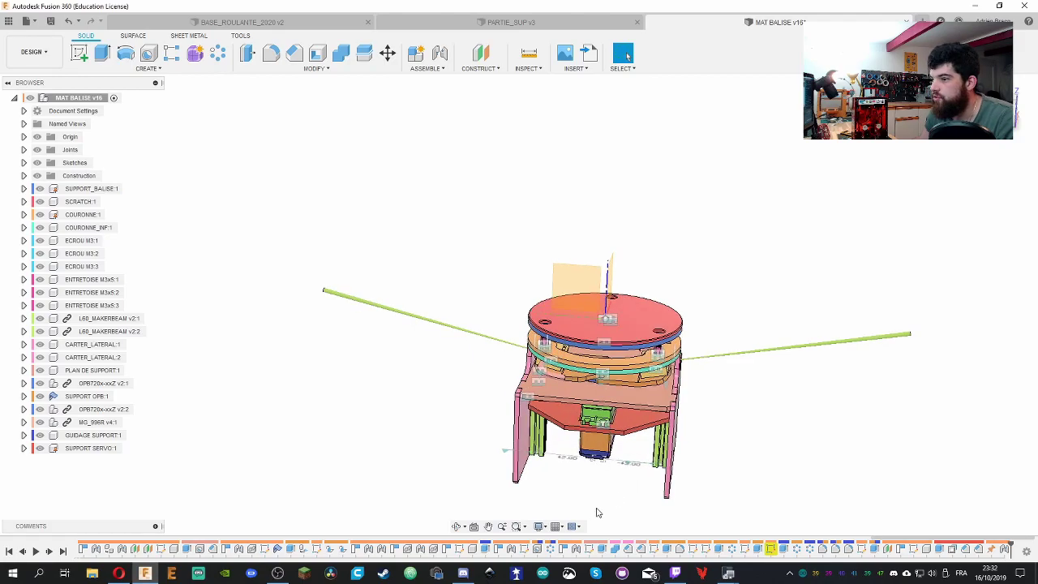
{"action": "left_click_drag", "start_coordinate": [694, 233], "coordinate": [665, 243]}
{"action": "middle_click_drag", "start_coordinate": [664, 243], "coordinate": [699, 249], "text": "shift"}
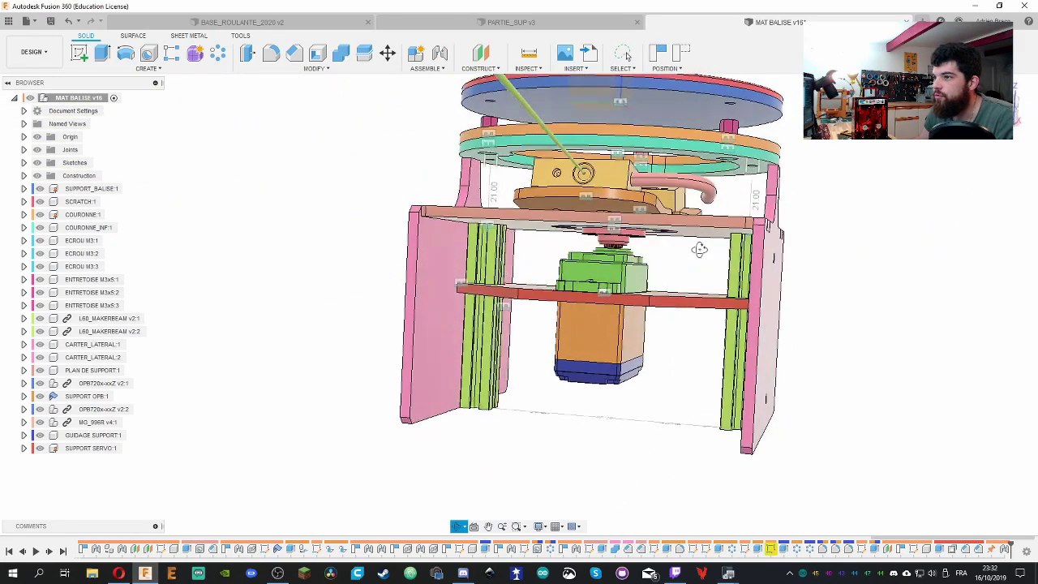
{"action": "left_click_drag", "start_coordinate": [616, 203], "coordinate": [728, 213]}
{"action": "scroll", "coordinate": [689, 178], "scroll_direction": "down", "scroll_amount": 2}
{"action": "scroll", "coordinate": [661, 129], "scroll_direction": "up", "scroll_amount": 8}
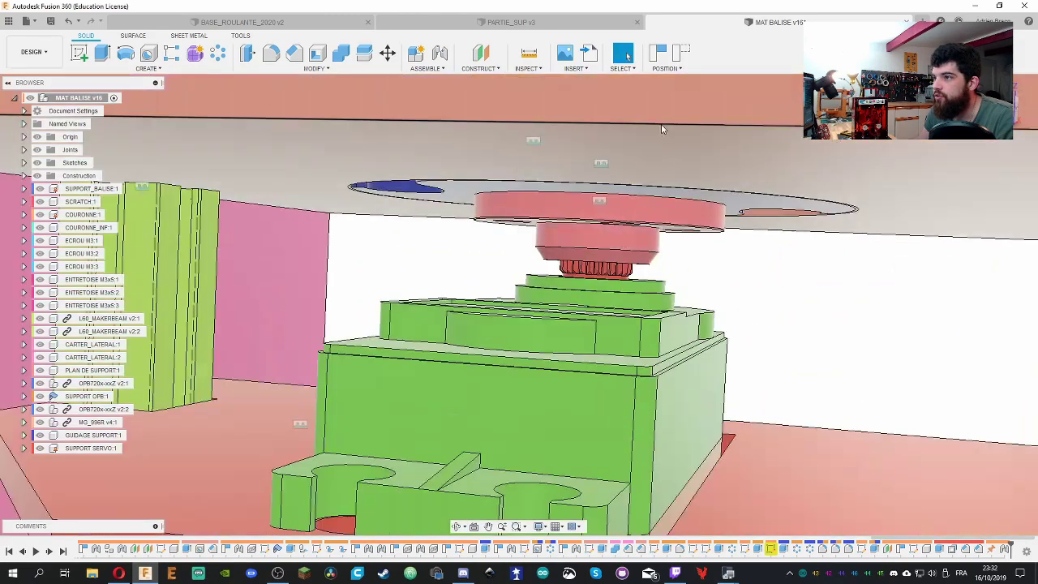
{"action": "scroll", "coordinate": [661, 130], "scroll_direction": "down", "scroll_amount": 3}
{"action": "left_click_drag", "start_coordinate": [661, 130], "coordinate": [810, 204]}
{"action": "middle_click_drag", "start_coordinate": [811, 204], "coordinate": [730, 260], "text": "shift"}
{"action": "middle_click_drag", "start_coordinate": [626, 55], "coordinate": [442, 124], "text": "shift"}
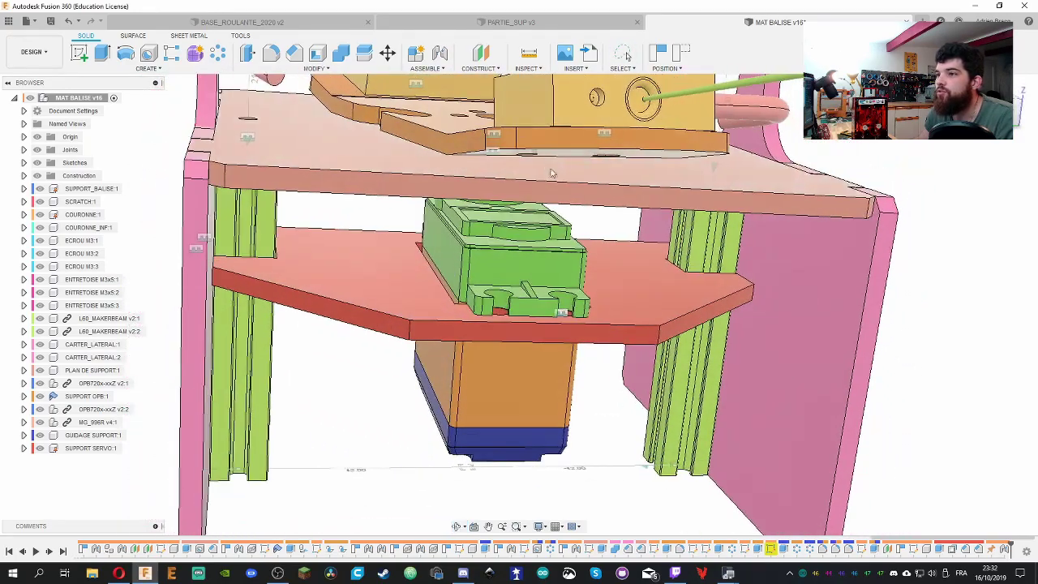
{"action": "left_click_drag", "start_coordinate": [442, 123], "coordinate": [341, 149]}
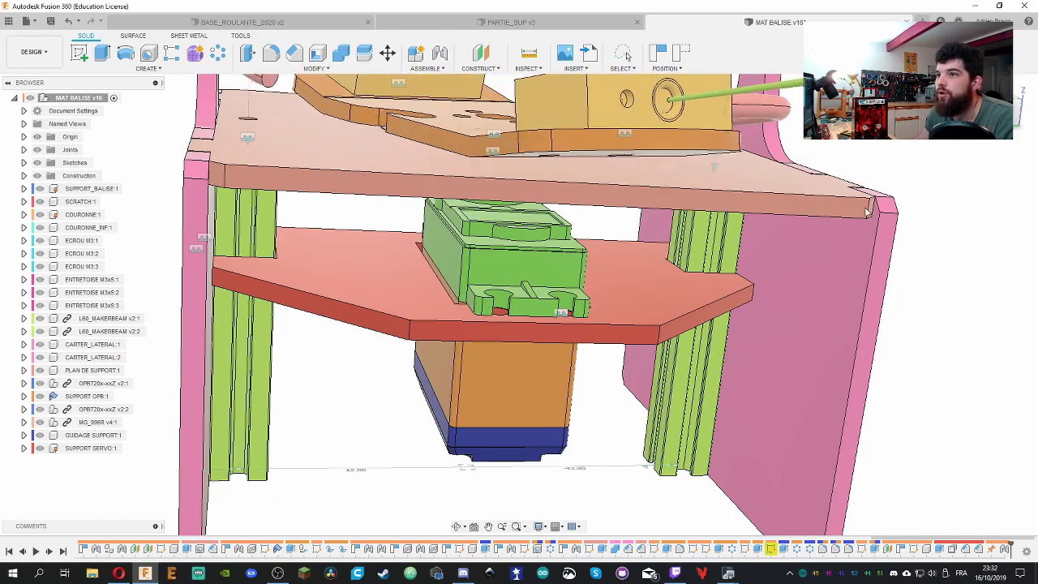
Swing the orange turntable part to a new angle while checking the servo mount from below
{"action": "middle_click_drag", "start_coordinate": [978, 208], "coordinate": [461, 526], "text": "shift"}
{"action": "middle_click_drag", "start_coordinate": [617, 344], "coordinate": [649, 135], "text": "shift"}
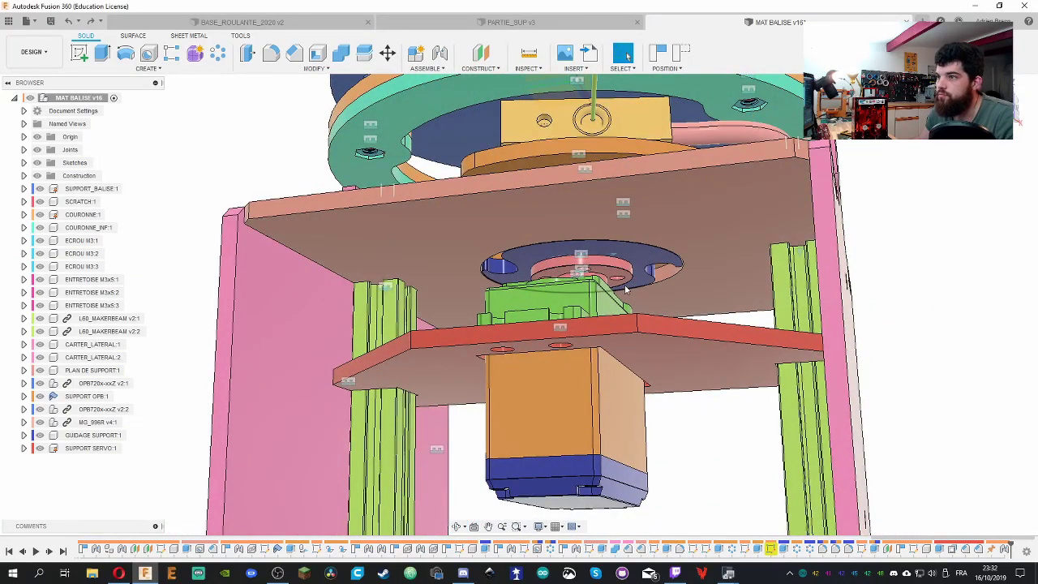
{"action": "scroll", "coordinate": [649, 135], "scroll_direction": "down", "scroll_amount": 1}
{"action": "scroll", "coordinate": [649, 135], "scroll_direction": "down", "scroll_amount": 3}
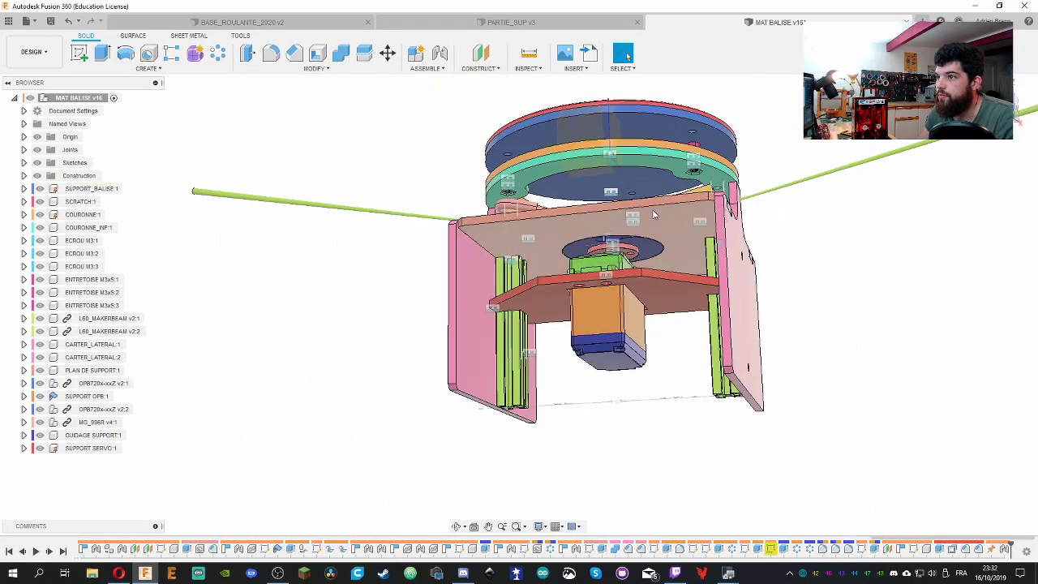
{"action": "middle_click_drag", "start_coordinate": [648, 135], "coordinate": [661, 251], "text": "shift"}
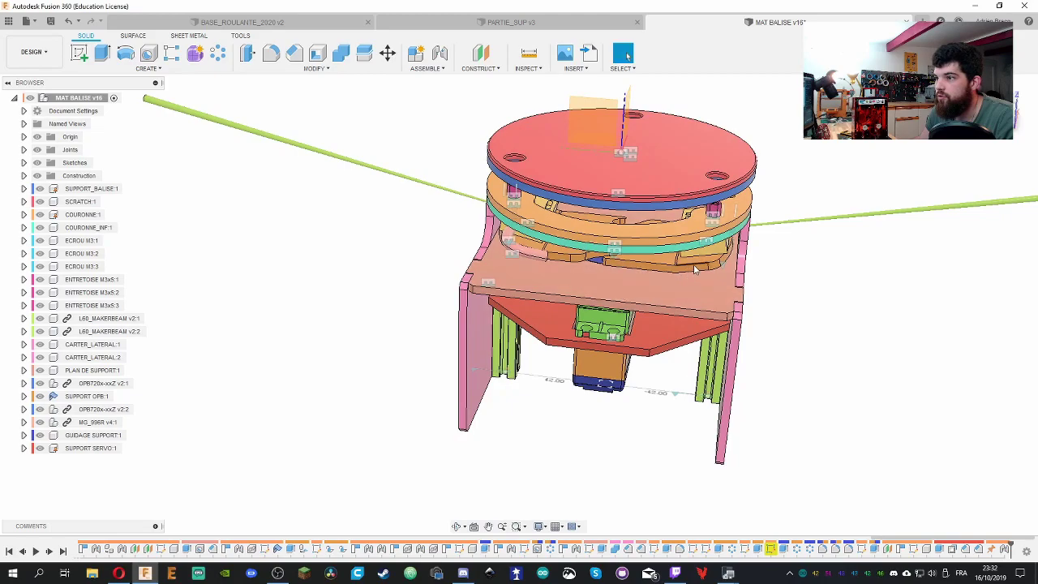
{"action": "left_click_drag", "start_coordinate": [694, 270], "coordinate": [592, 305]}
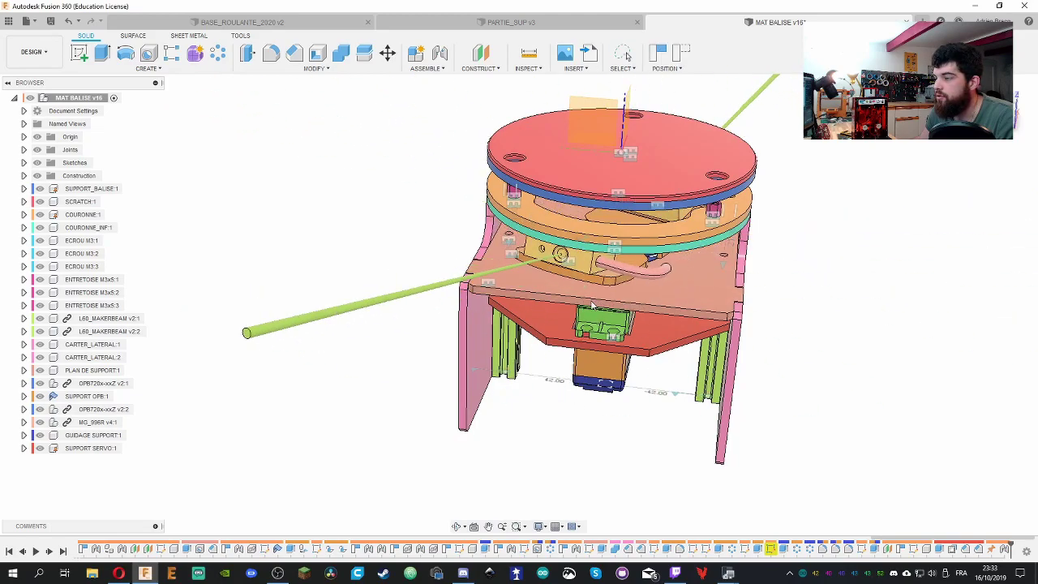
{"action": "middle_click_drag", "start_coordinate": [887, 336], "coordinate": [884, 303], "text": "shift"}
{"action": "key", "text": "ctrl+s"}
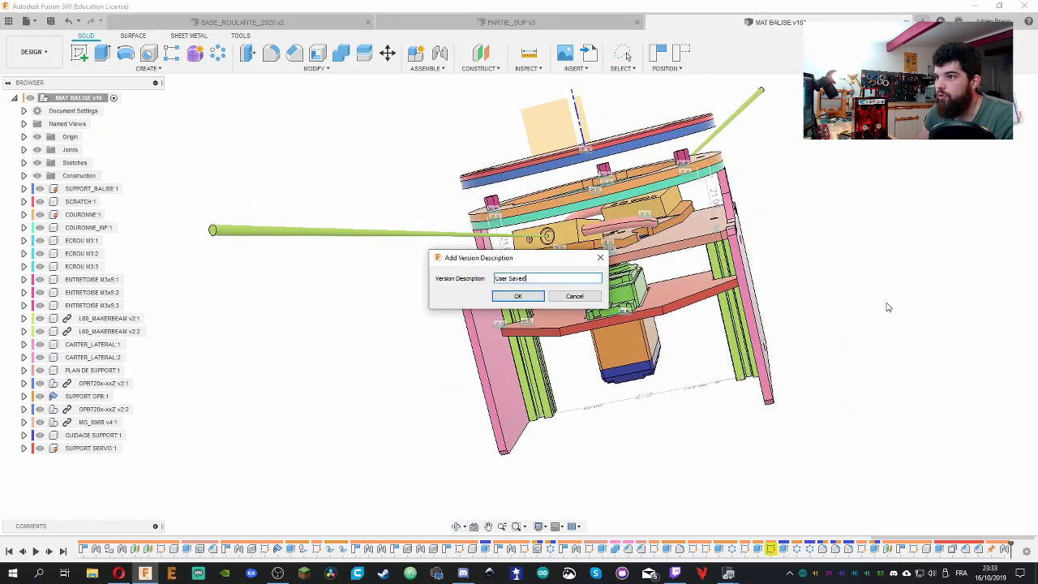
{"action": "key", "text": "Return"}
{"action": "middle_click_drag", "start_coordinate": [866, 254], "coordinate": [274, 255], "text": "shift"}
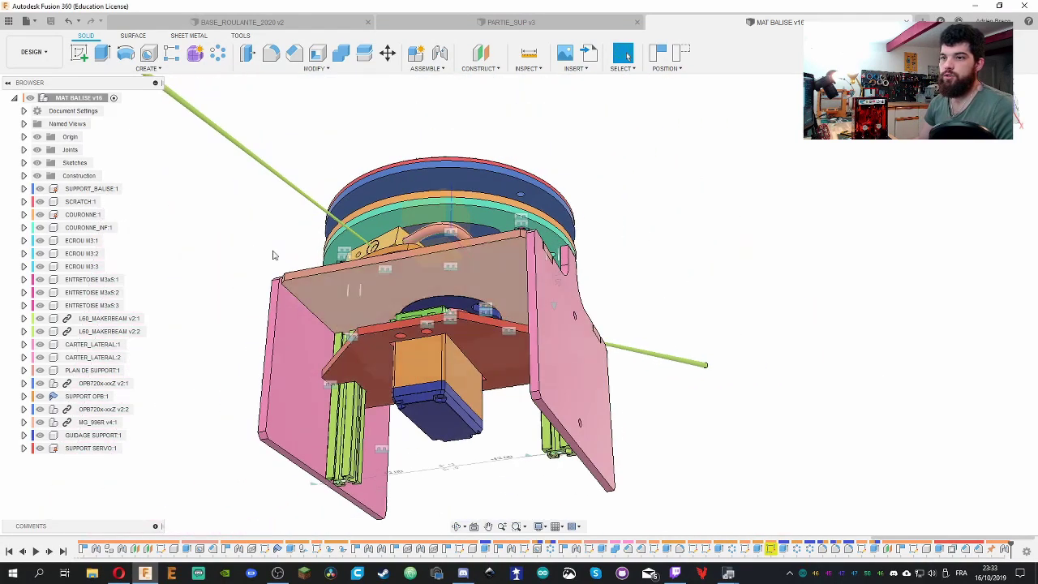
{"action": "left_click", "coordinate": [26, 21]}
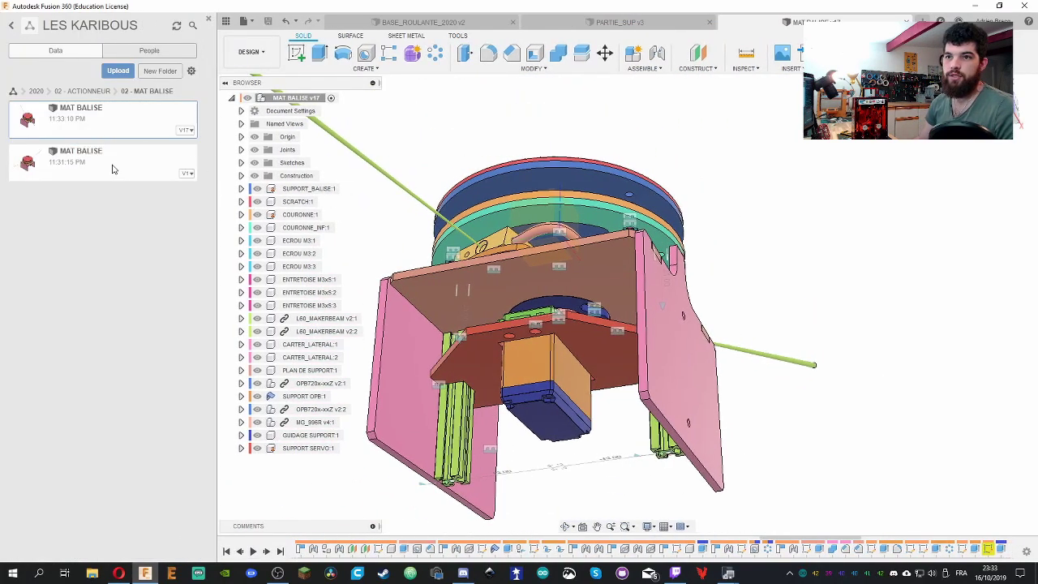
{"action": "left_click", "coordinate": [208, 20]}
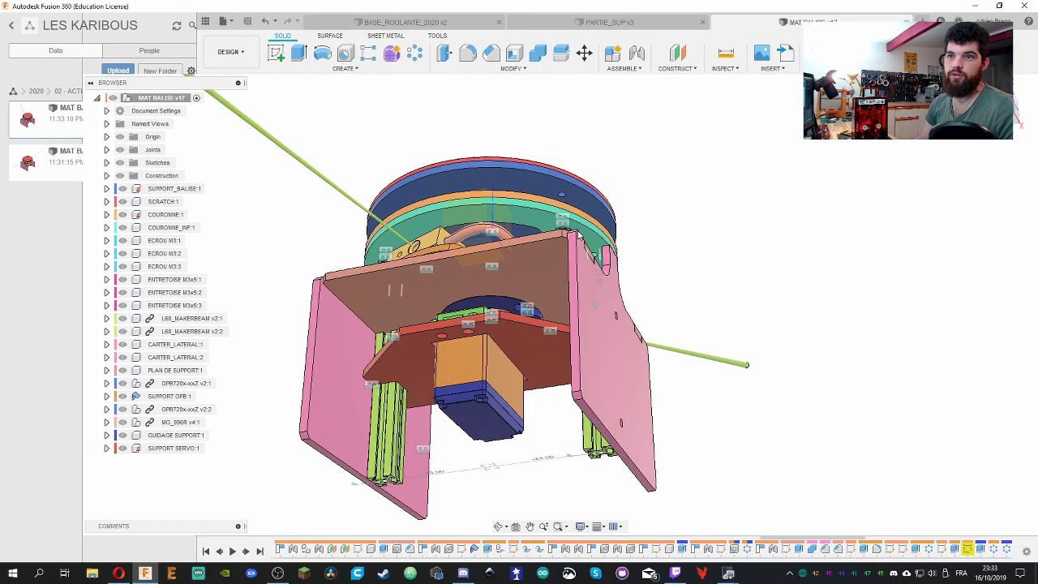
{"action": "scroll", "coordinate": [597, 287], "scroll_direction": "up", "scroll_amount": 5}
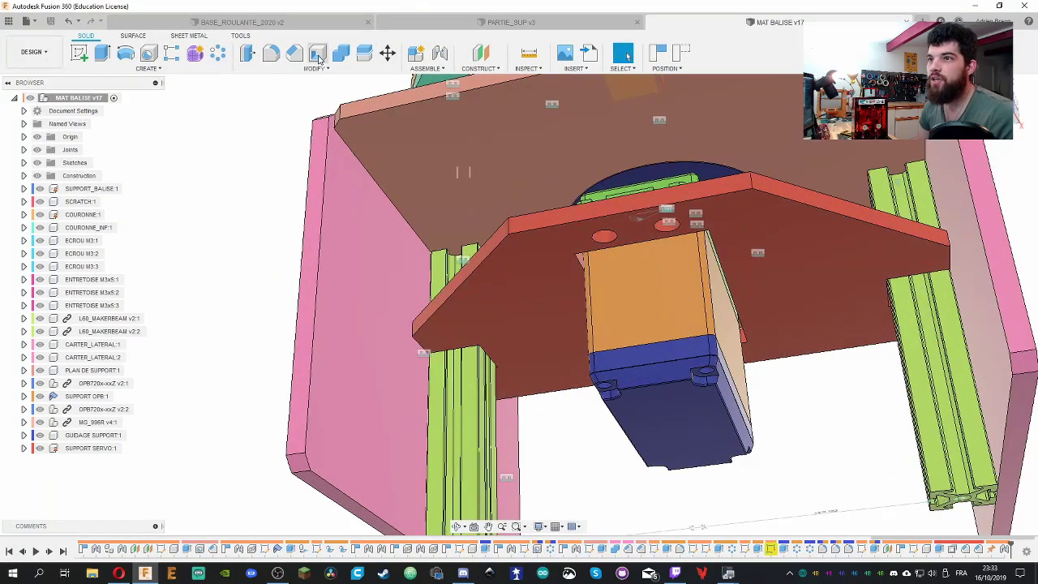
Round the four corner edges of the red servo support plate with a 5 mm fillet
{"action": "left_click", "coordinate": [270, 54]}
{"action": "left_click", "coordinate": [454, 288]}
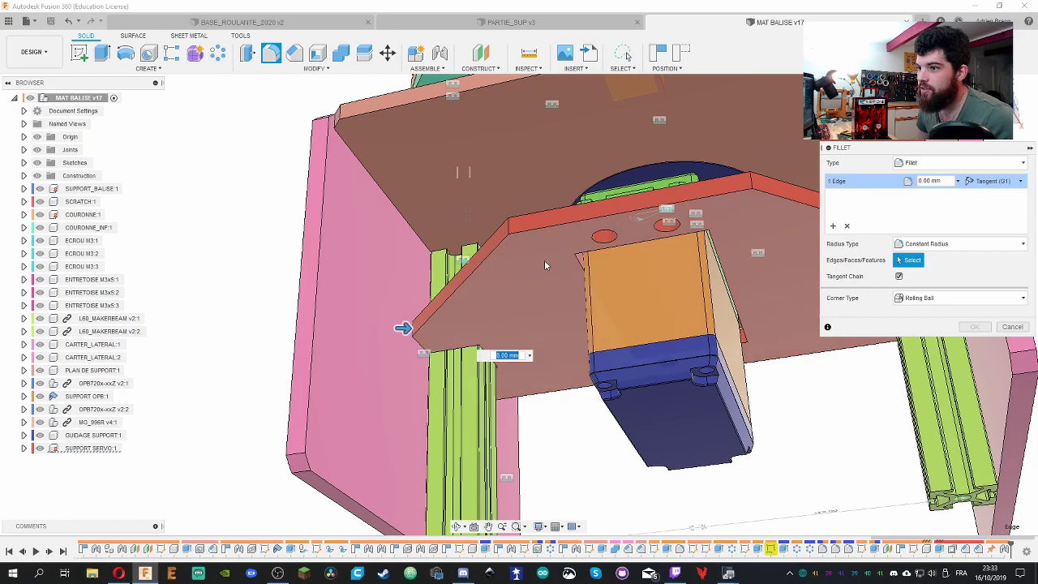
{"action": "middle_click_drag", "start_coordinate": [544, 260], "coordinate": [663, 255], "text": "shift"}
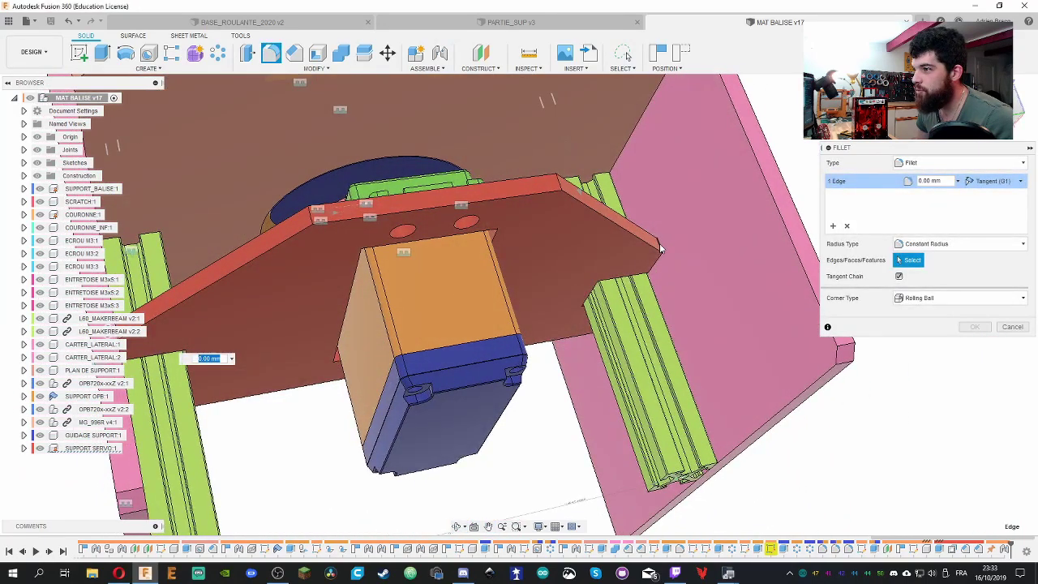
{"action": "left_click", "coordinate": [660, 248]}
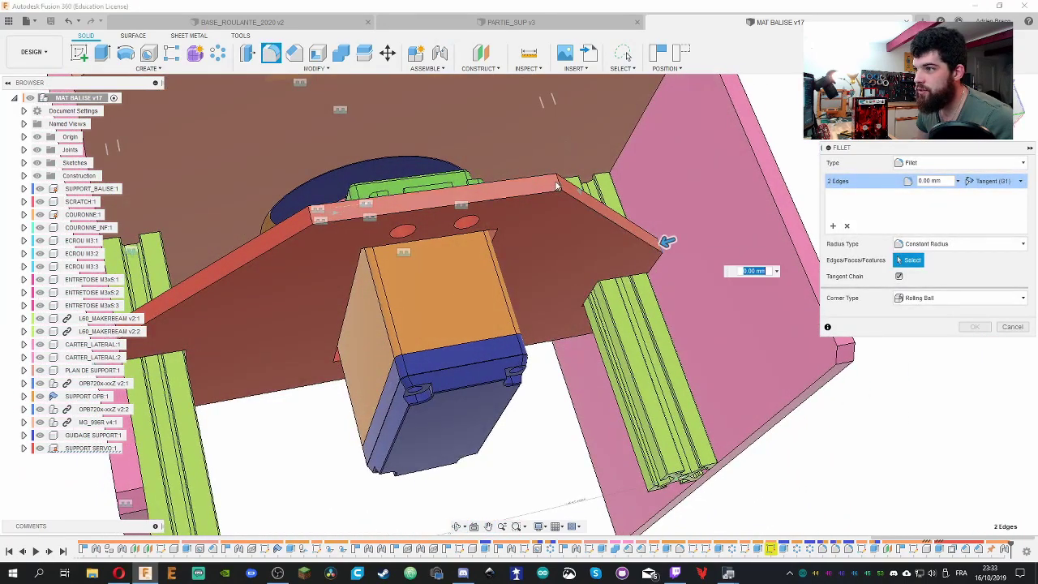
{"action": "left_click", "coordinate": [310, 219]}
{"action": "type", "text": "25"}
{"action": "key", "text": "Return"}
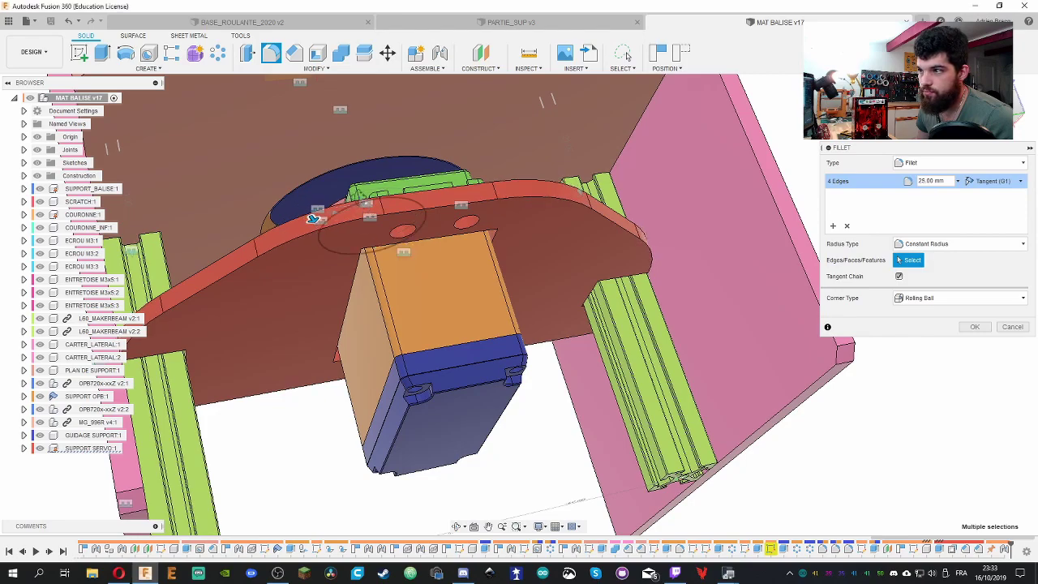
{"action": "scroll", "coordinate": [306, 214], "scroll_direction": "up", "scroll_amount": 2}
{"action": "left_click_drag", "start_coordinate": [312, 219], "coordinate": [302, 208]}
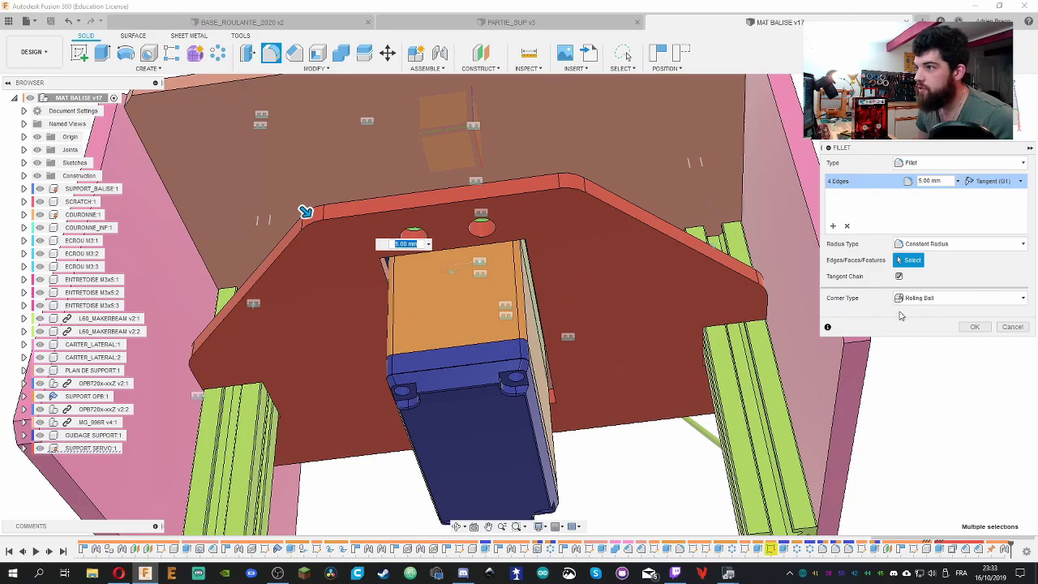
{"action": "left_click", "coordinate": [974, 327]}
{"action": "scroll", "coordinate": [950, 271], "scroll_direction": "down", "scroll_amount": 5}
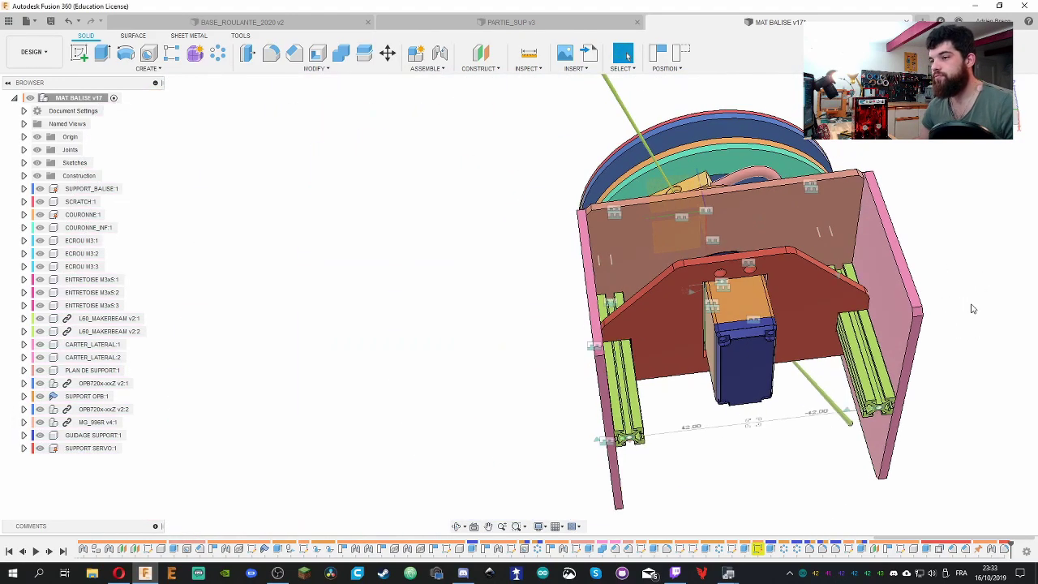
{"action": "middle_click_drag", "start_coordinate": [950, 271], "coordinate": [562, 200], "text": "shift"}
{"action": "scroll", "coordinate": [811, 412], "scroll_direction": "up", "scroll_amount": 5}
{"action": "mouse_move", "coordinate": [681, 293]}
{"action": "middle_mouse_down", "text": "shift"}
{"action": "mouse_move", "coordinate": [661, 250]}
{"action": "mouse_move", "coordinate": [685, 304]}
{"action": "middle_mouse_up", "text": "shift"}
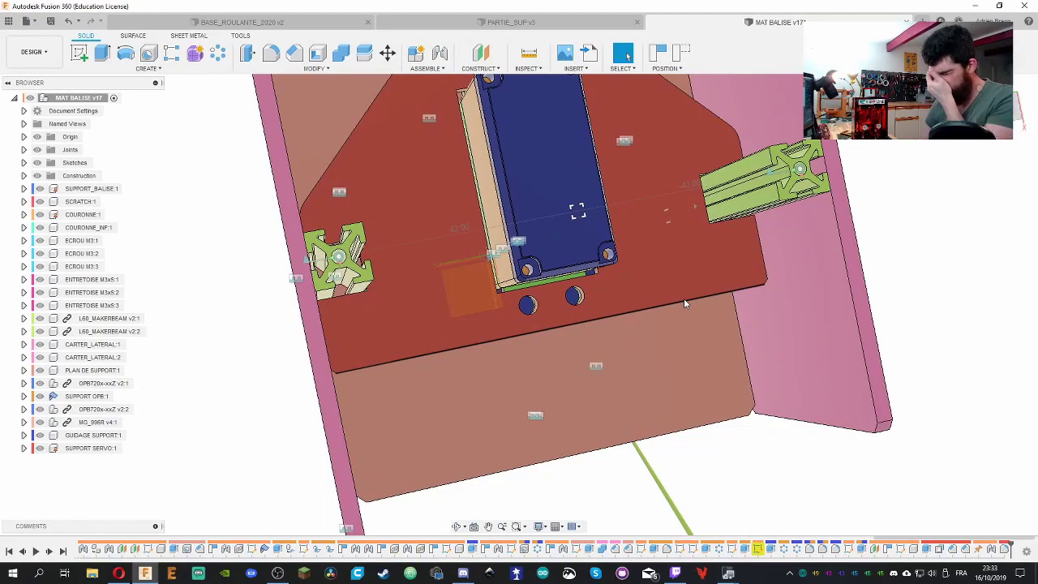
{"action": "scroll", "coordinate": [689, 299], "scroll_direction": "down", "scroll_amount": 5}
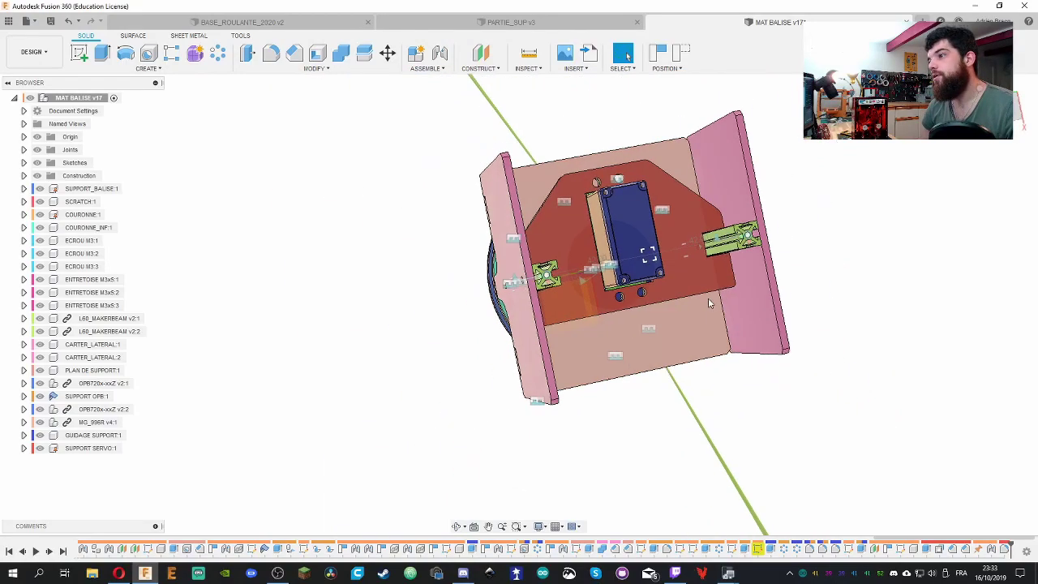
{"action": "scroll", "coordinate": [828, 282], "scroll_direction": "up", "scroll_amount": 5}
{"action": "middle_click_drag", "start_coordinate": [829, 282], "coordinate": [694, 362], "text": "shift"}
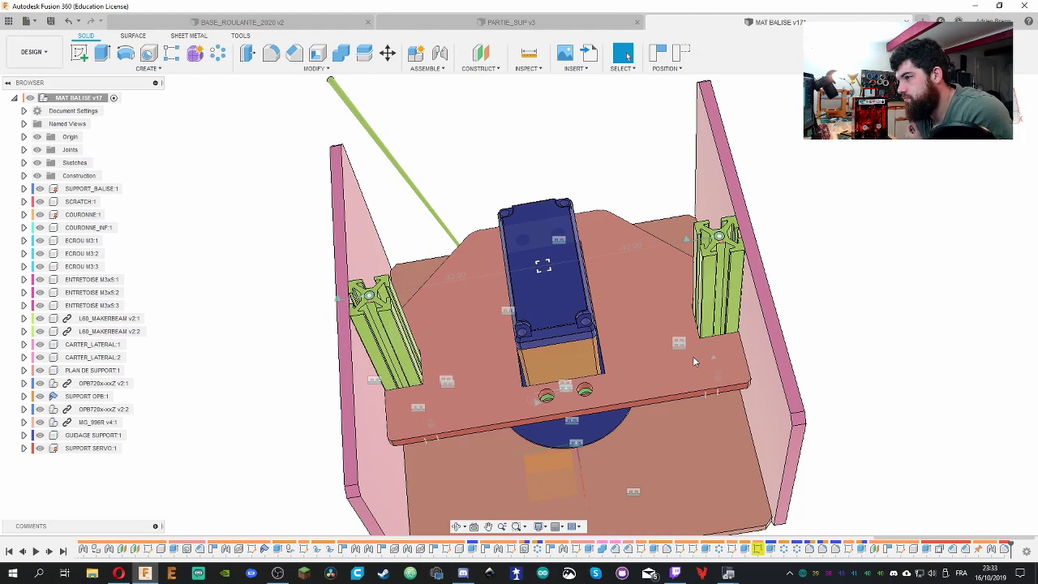
{"action": "scroll", "coordinate": [827, 287], "scroll_direction": "down", "scroll_amount": 3}
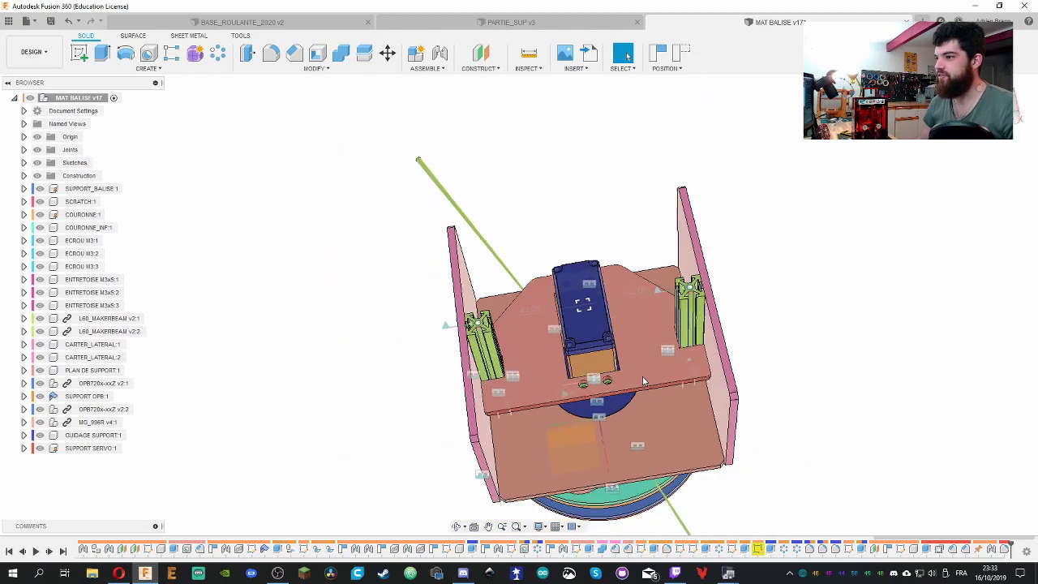
{"action": "scroll", "coordinate": [647, 386], "scroll_direction": "up", "scroll_amount": 4}
{"action": "scroll", "coordinate": [647, 385], "scroll_direction": "up", "scroll_amount": 3}
{"action": "scroll", "coordinate": [666, 336], "scroll_direction": "down", "scroll_amount": 3}
{"action": "left_click", "coordinate": [655, 306]}
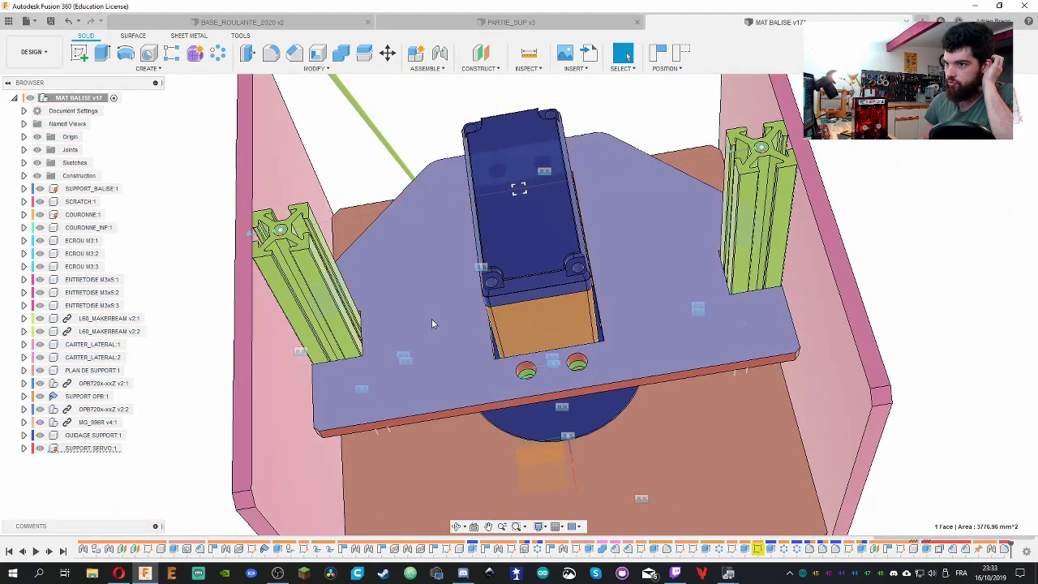
{"action": "left_click", "coordinate": [431, 324]}
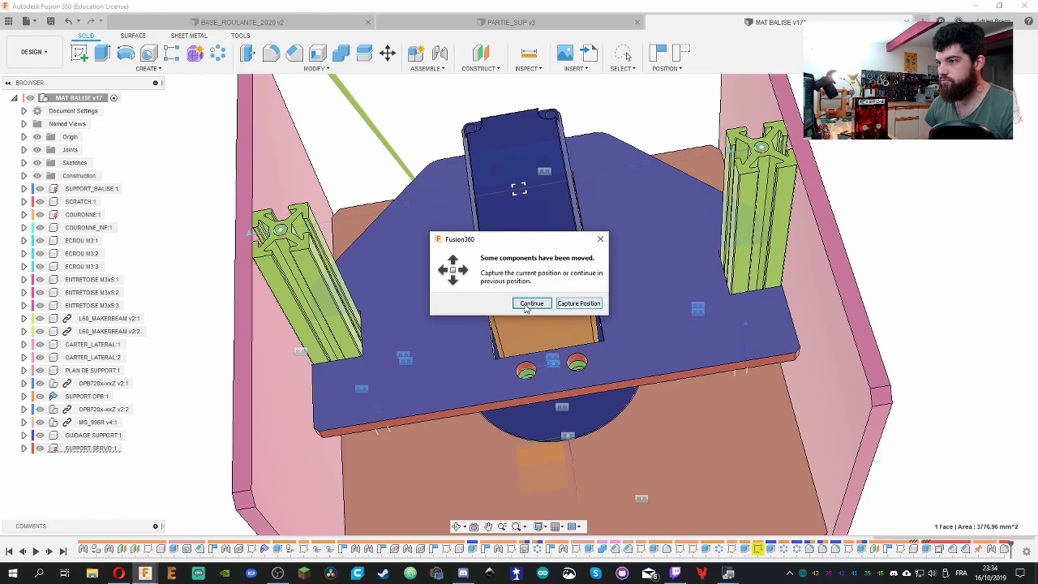
{"action": "left_click", "coordinate": [531, 304]}
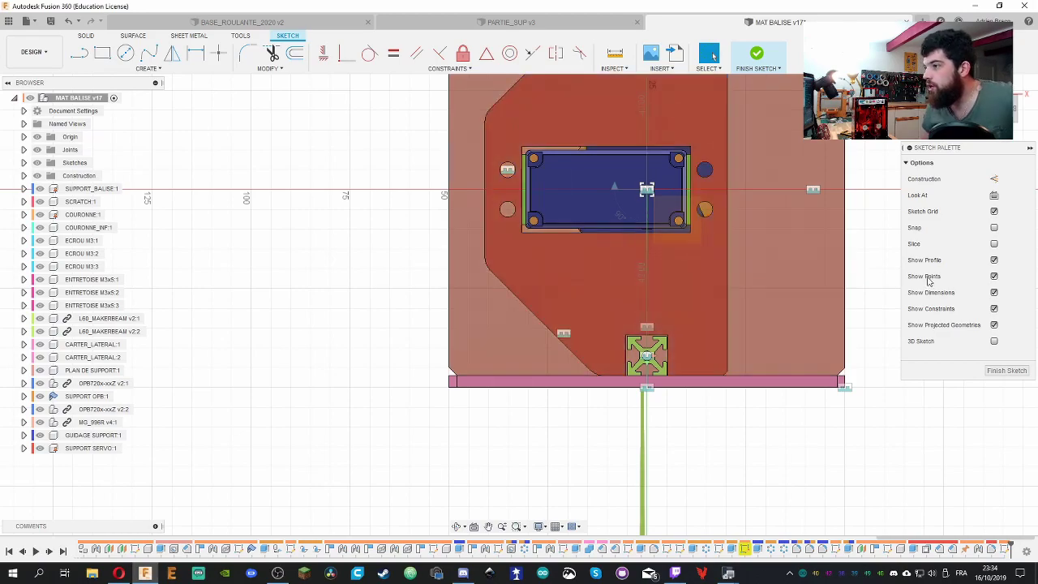
{"action": "left_click", "coordinate": [1006, 370]}
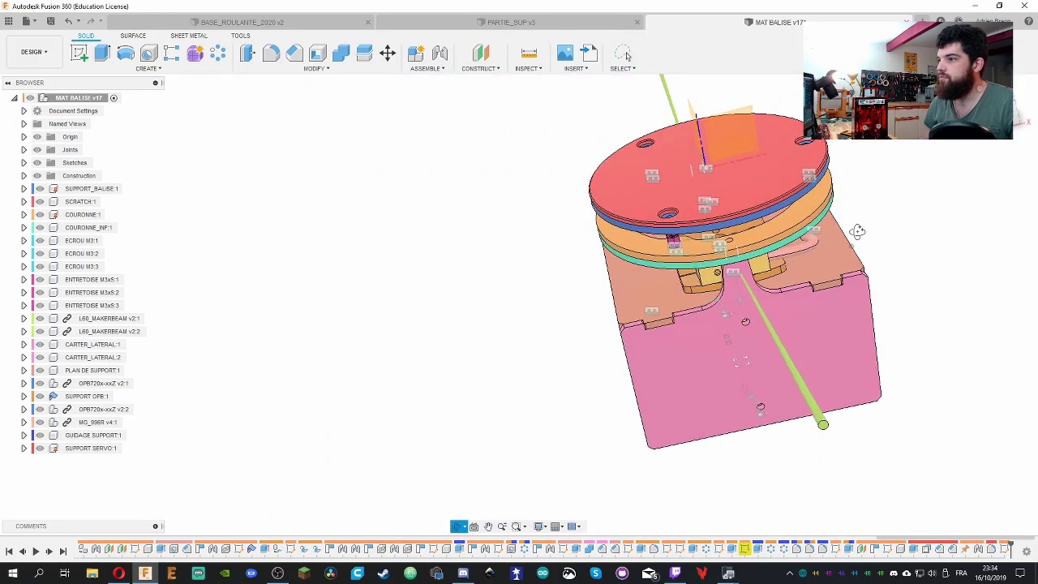
Swing the servo arms and green rod about their joints, checked from the front view
{"action": "left_click_drag", "start_coordinate": [691, 294], "coordinate": [944, 154]}
{"action": "left_click", "coordinate": [1019, 125]}
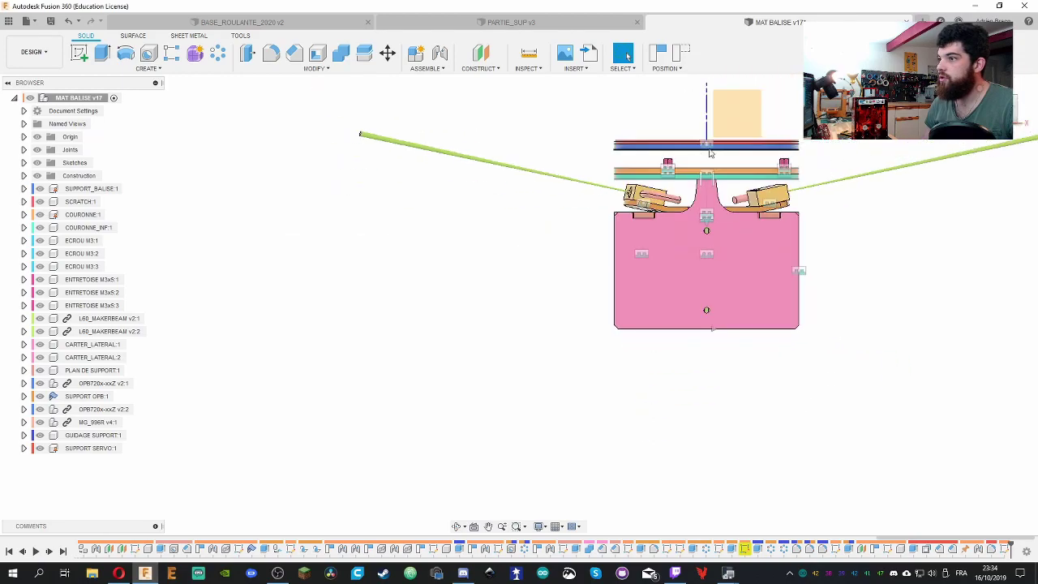
{"action": "left_click_drag", "start_coordinate": [637, 206], "coordinate": [601, 206]}
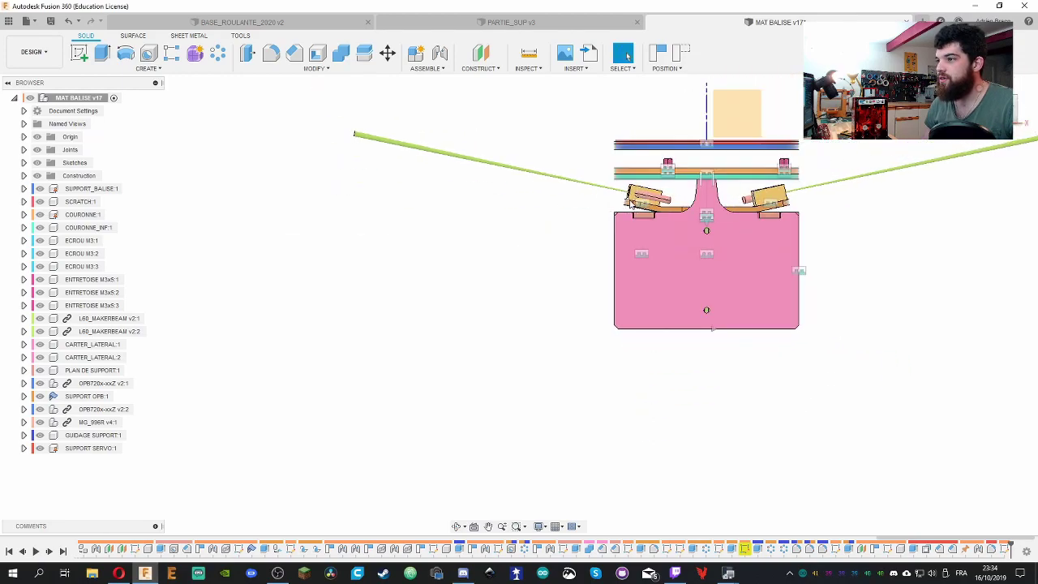
{"action": "key", "text": "F6"}
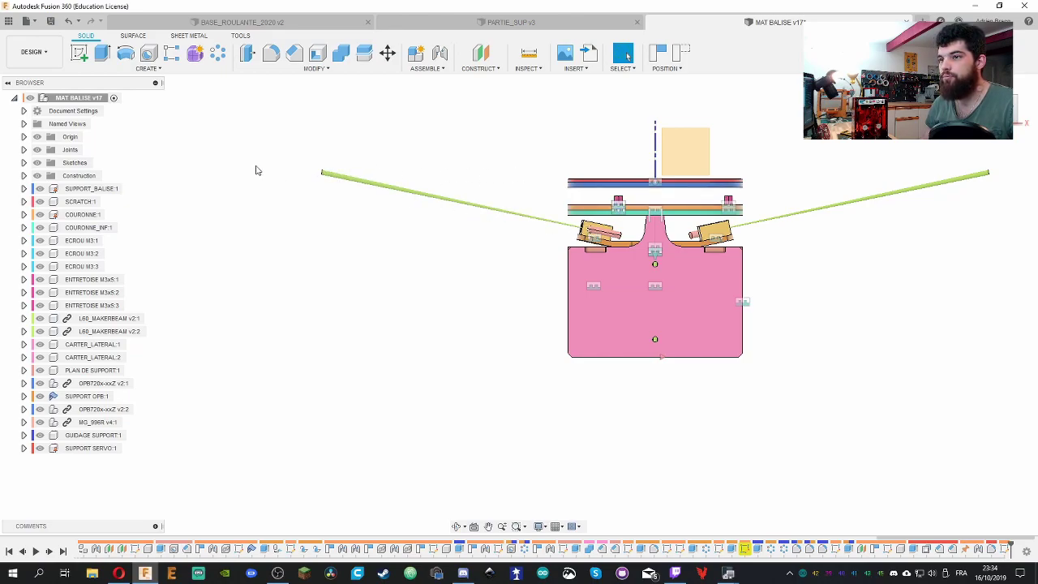
Expand OPB720x-xxZ v2:2 in the browser and show the DETECTION_30VZ:1 beam
{"action": "scroll", "coordinate": [397, 187], "scroll_direction": "down", "scroll_amount": 4}
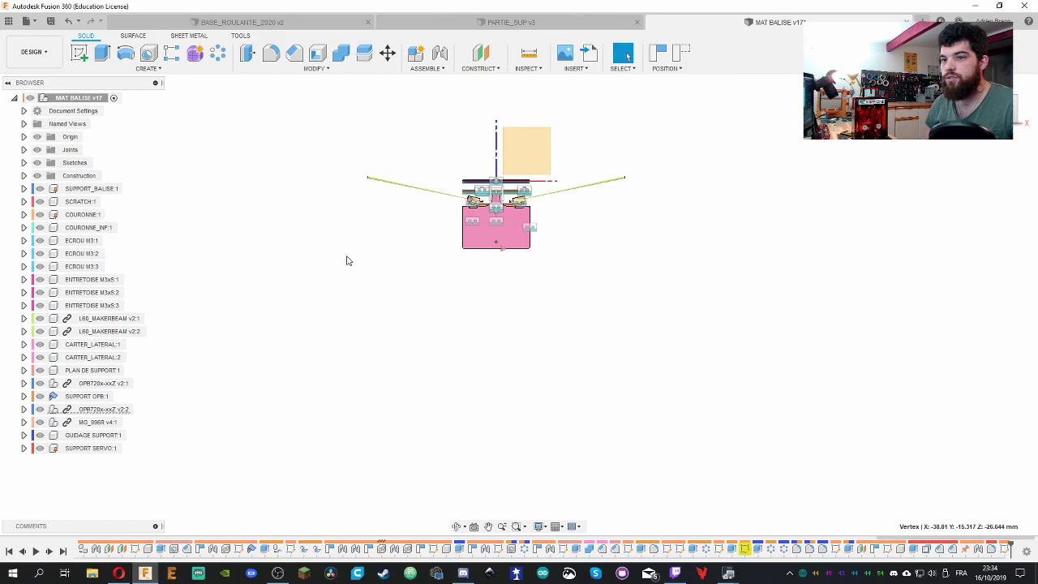
{"action": "left_click", "coordinate": [24, 409]}
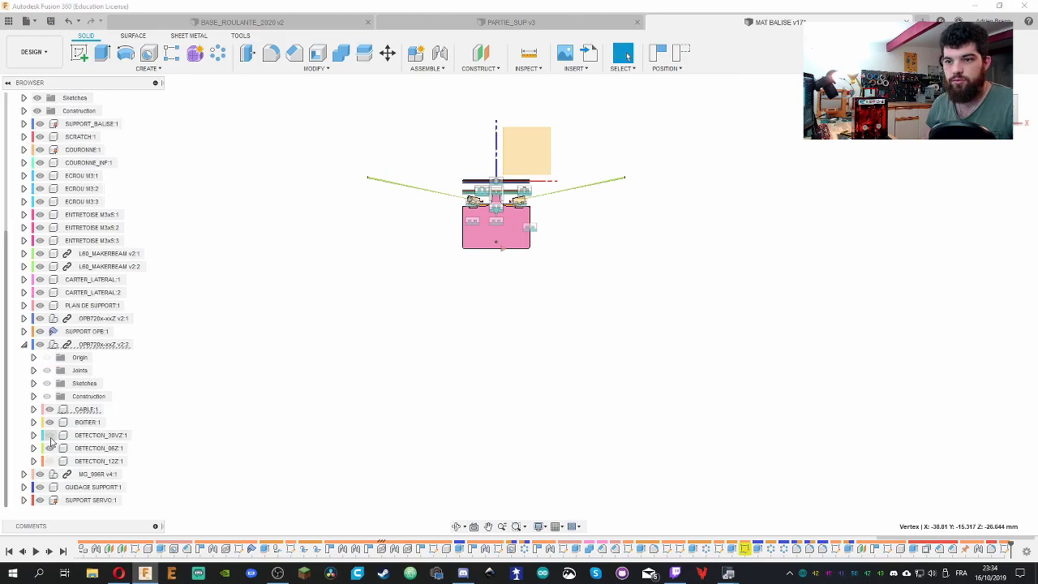
{"action": "left_click", "coordinate": [49, 436]}
{"action": "middle_click_drag", "start_coordinate": [390, 324], "coordinate": [330, 263], "text": "shift"}
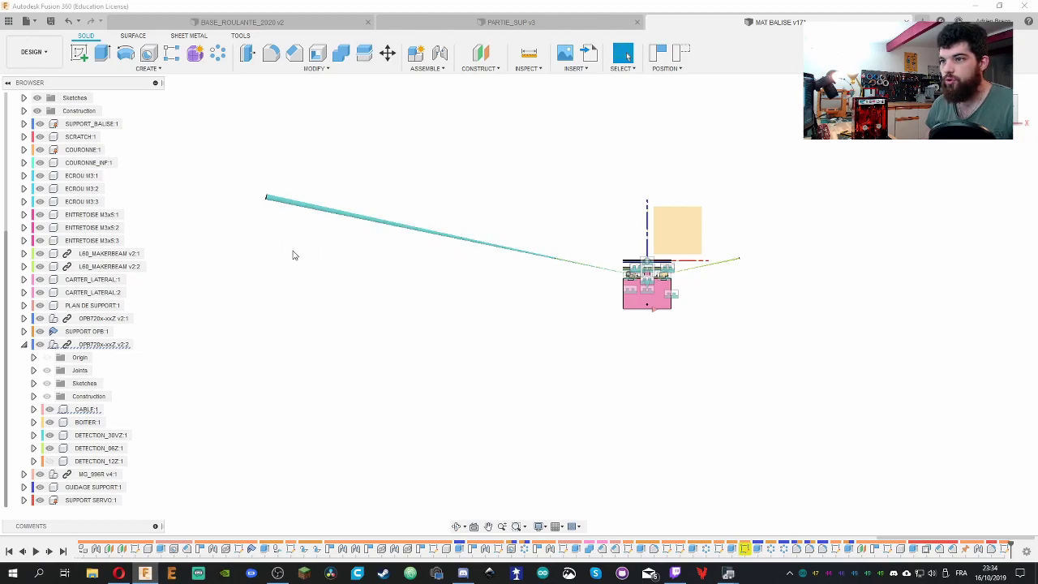
Browse the MG_996R v4:1 parts, then relist the OPB720x-xxZ v2:2 parts and view the servo arms closer
{"action": "left_click", "coordinate": [24, 344]}
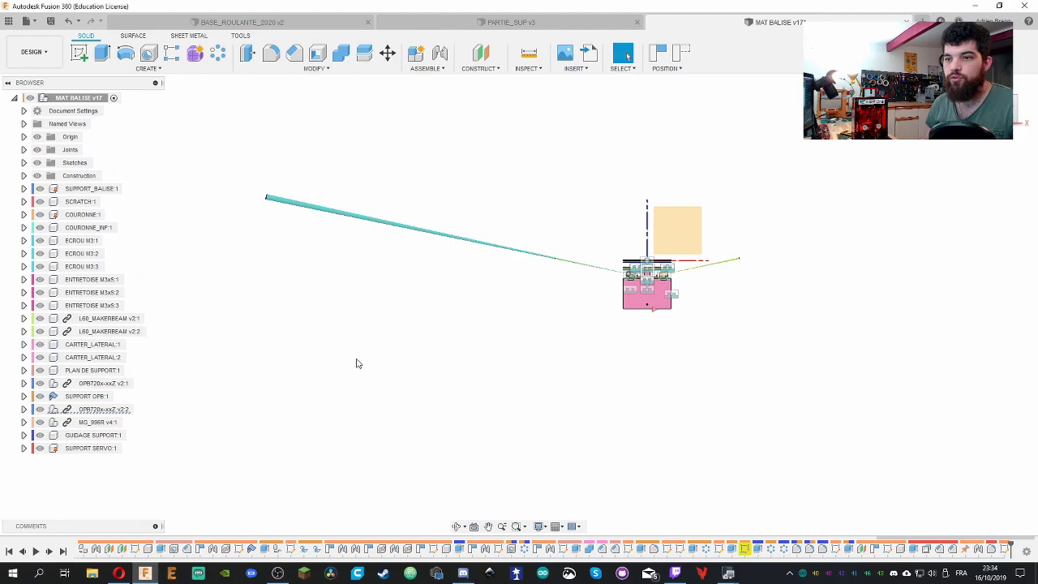
{"action": "scroll", "coordinate": [646, 278], "scroll_direction": "up", "scroll_amount": 10}
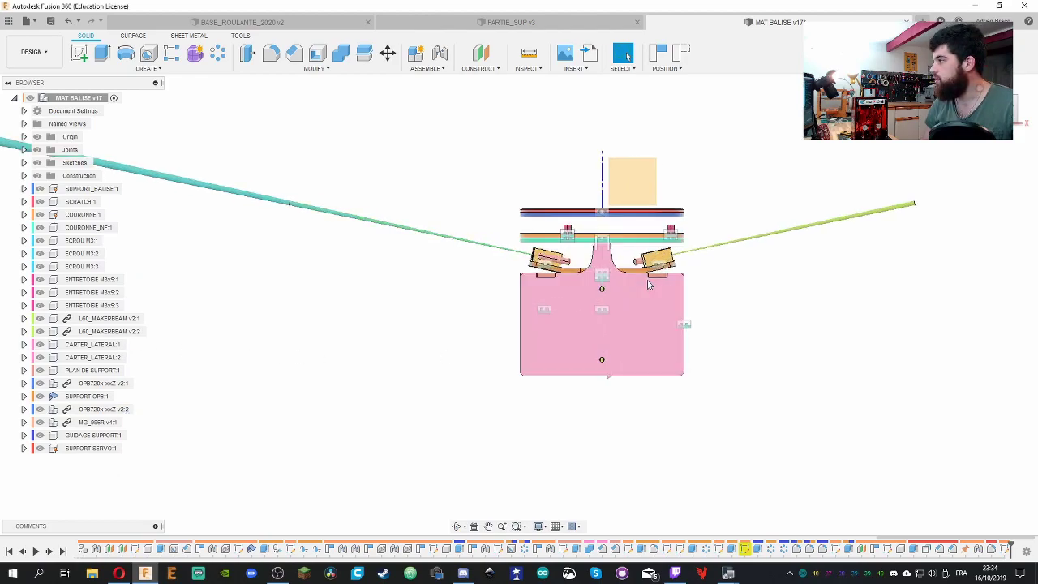
{"action": "scroll", "coordinate": [648, 284], "scroll_direction": "up", "scroll_amount": 3}
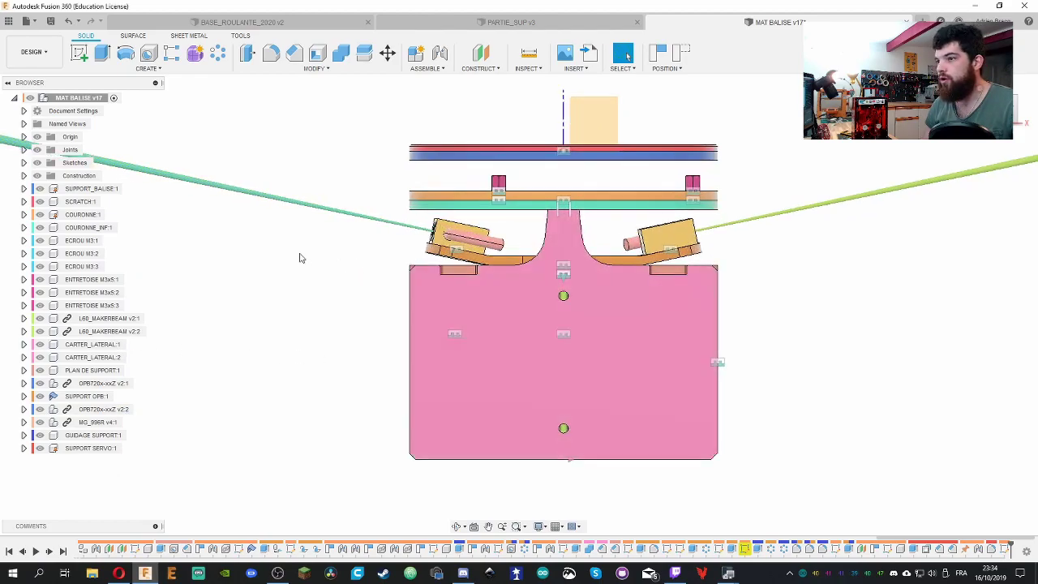
{"action": "left_click", "coordinate": [23, 422]}
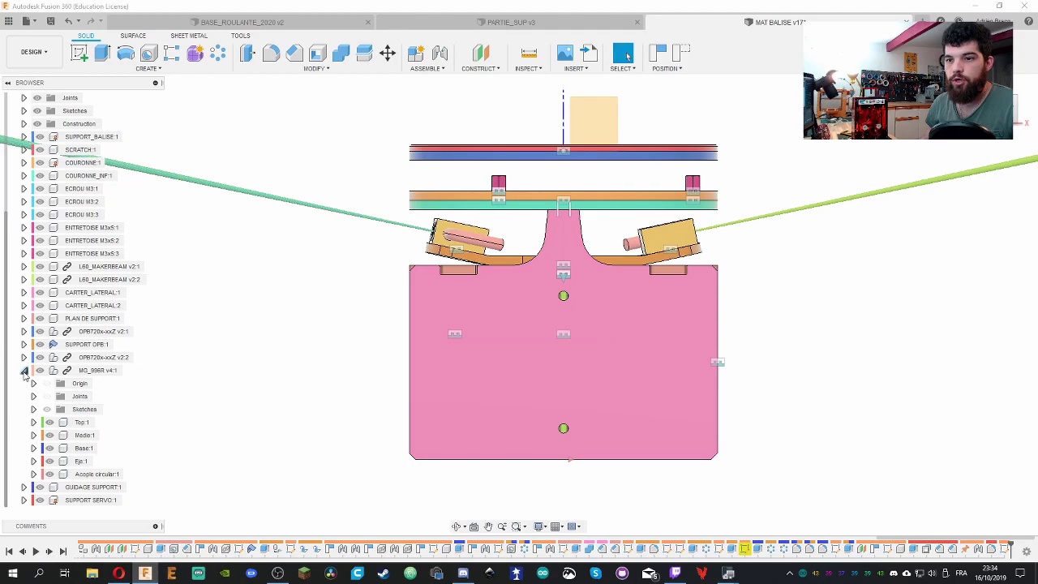
{"action": "left_click", "coordinate": [23, 371]}
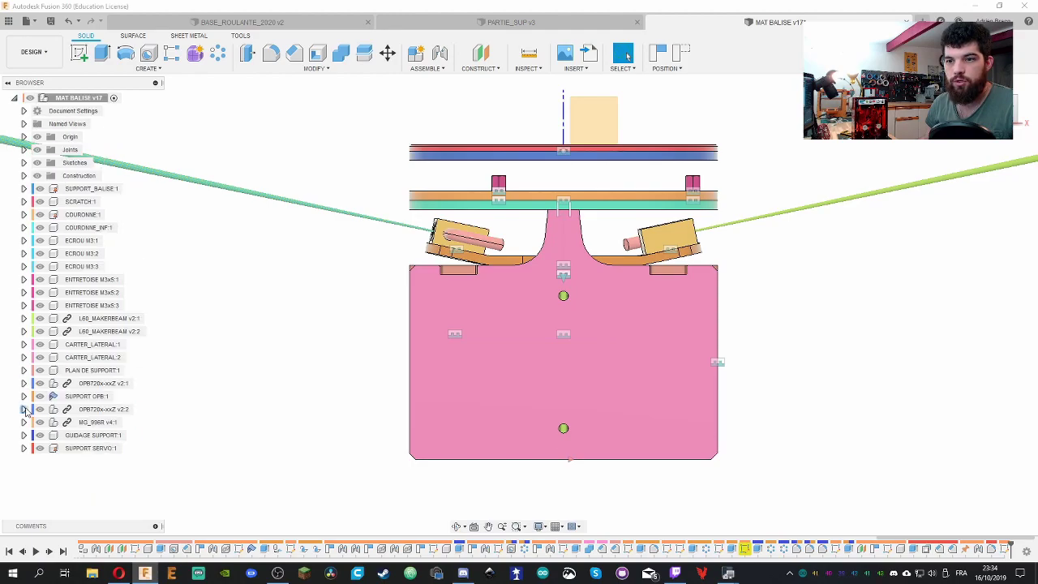
{"action": "left_click", "coordinate": [23, 408]}
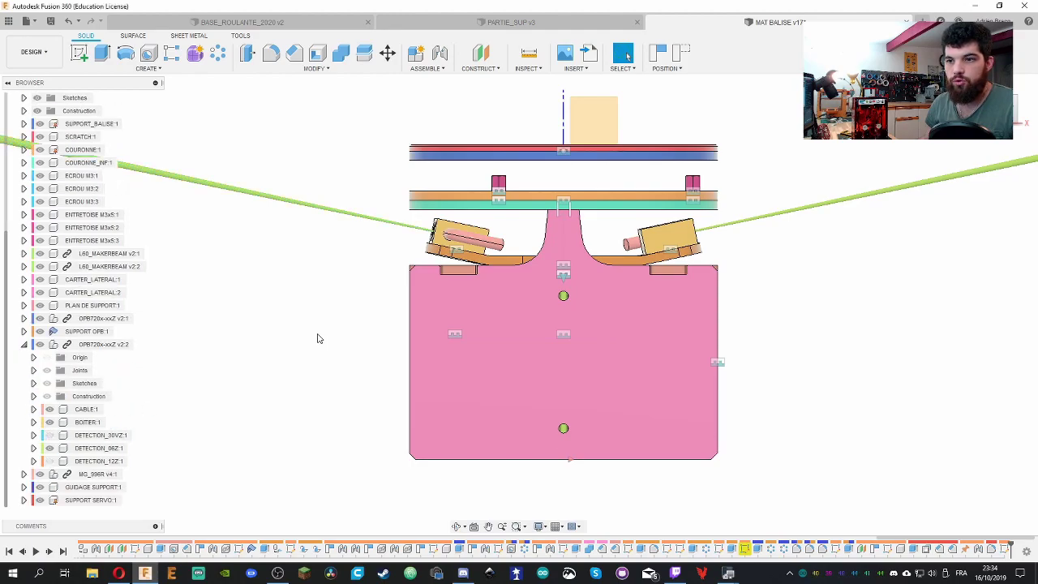
{"action": "middle_click_drag", "start_coordinate": [317, 338], "coordinate": [273, 322], "text": "shift"}
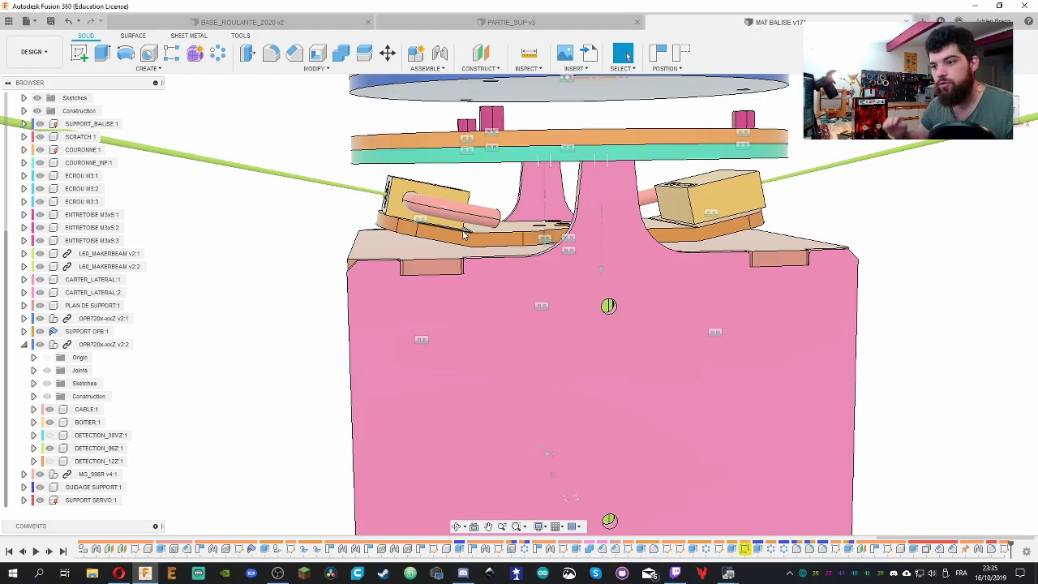
{"action": "middle_click_drag", "start_coordinate": [301, 242], "coordinate": [365, 245], "text": "shift"}
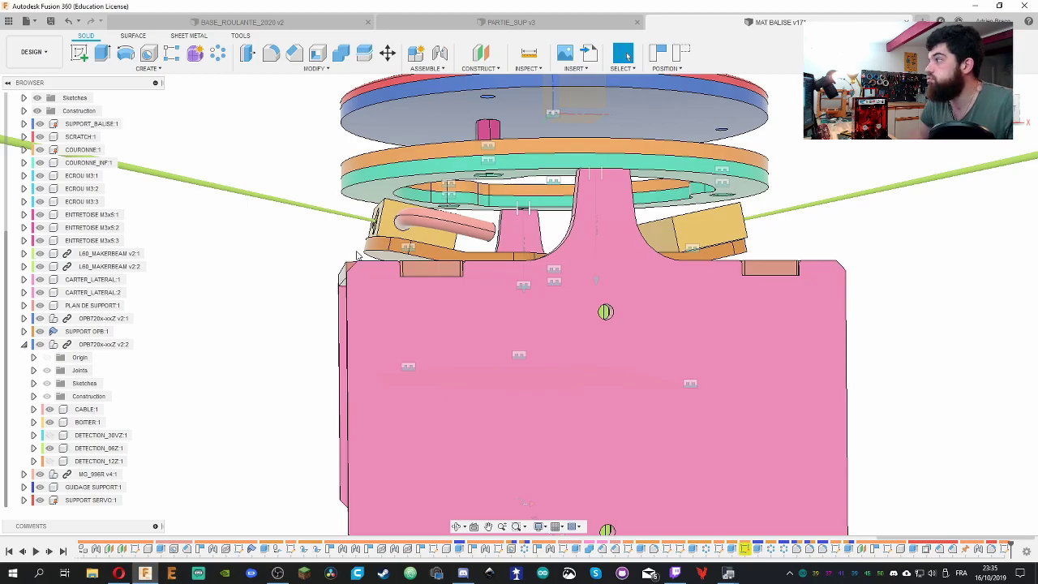
{"action": "scroll", "coordinate": [281, 258], "scroll_direction": "down", "scroll_amount": 5}
{"action": "middle_click_drag", "start_coordinate": [370, 308], "coordinate": [317, 339], "text": "shift"}
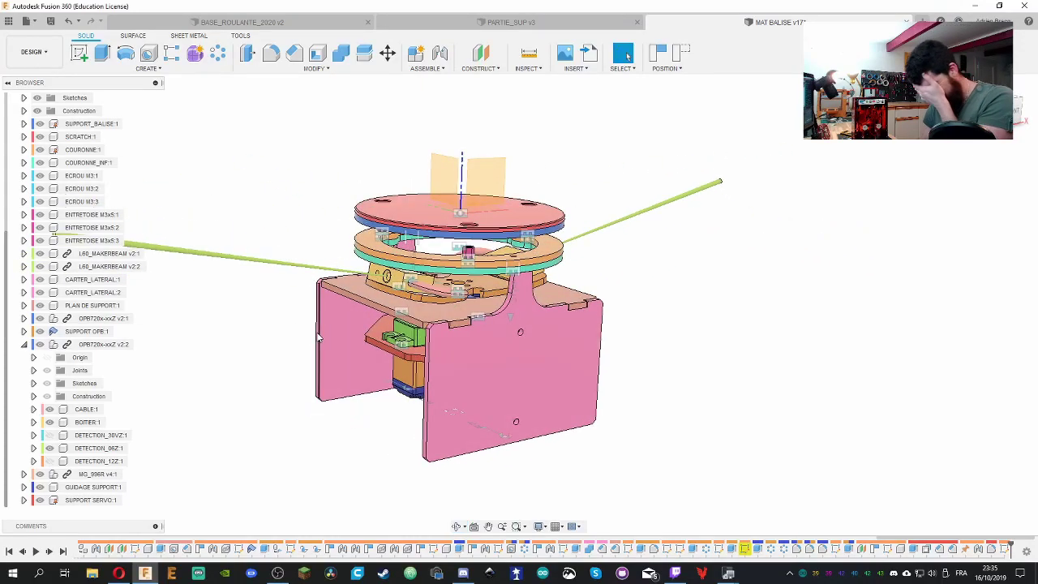
{"action": "middle_click_drag", "start_coordinate": [318, 339], "coordinate": [927, 331], "text": "shift"}
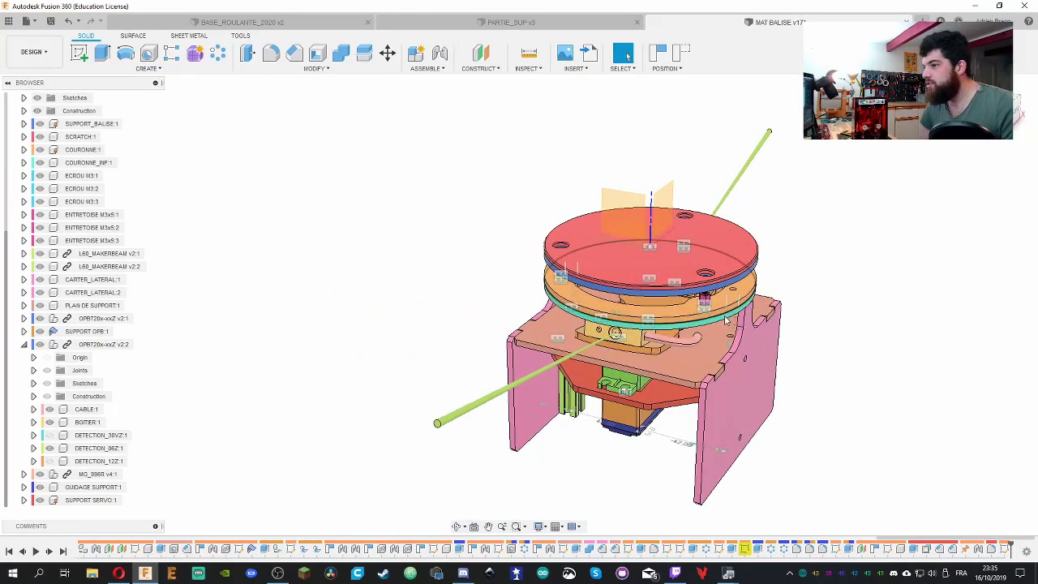
{"action": "middle_click_drag", "start_coordinate": [807, 315], "coordinate": [793, 357], "text": "shift"}
{"action": "scroll", "coordinate": [700, 352], "scroll_direction": "up", "scroll_amount": 3}
{"action": "scroll", "coordinate": [701, 351], "scroll_direction": "down", "scroll_amount": 4}
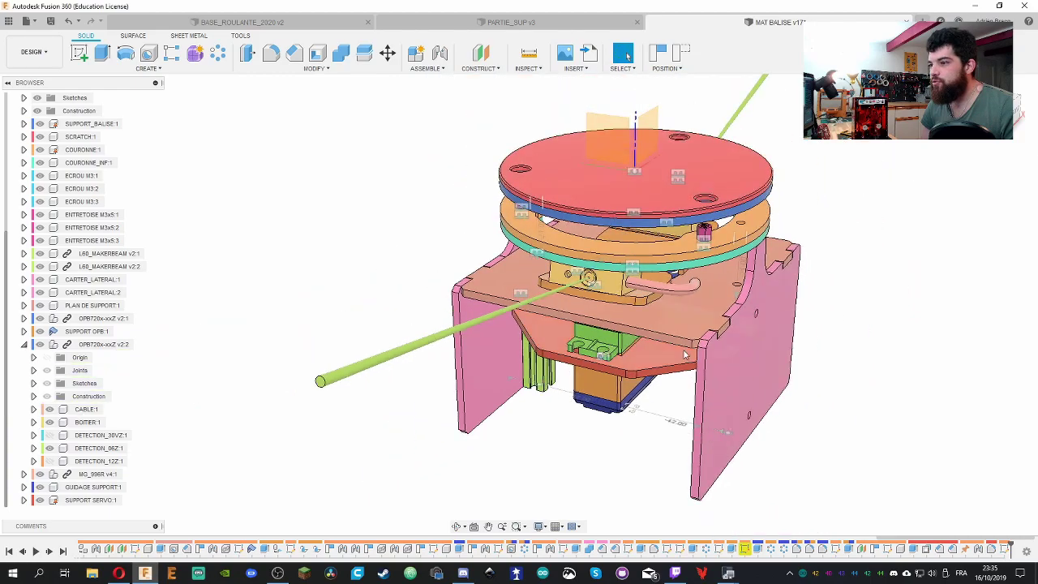
{"action": "middle_click_drag", "start_coordinate": [844, 302], "coordinate": [853, 306], "text": "shift"}
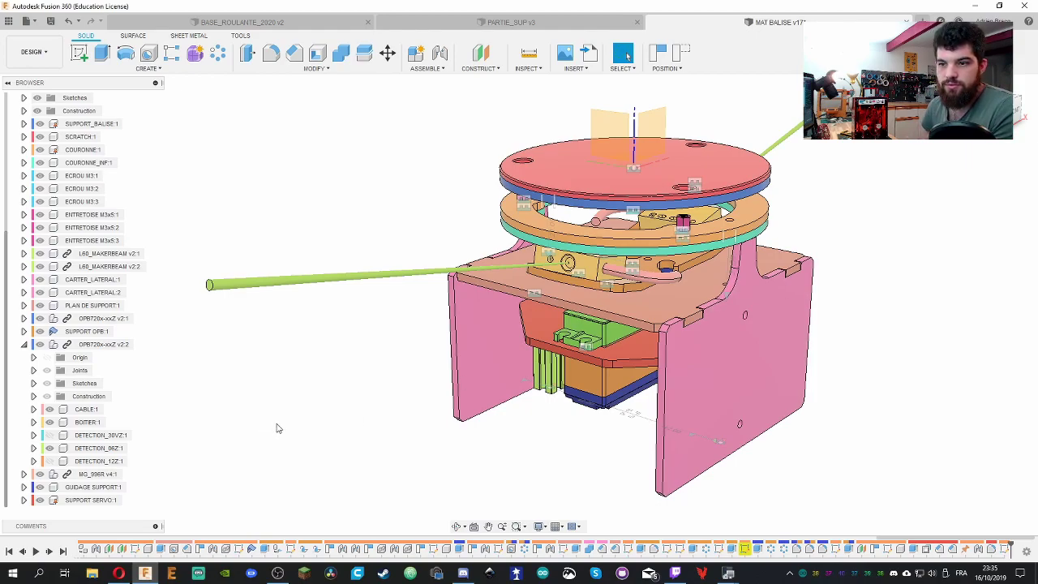
Toggle the DETECTION_30VZ and DETECTION_12Z sensor beams on and off in the Browser
{"action": "left_click", "coordinate": [50, 435]}
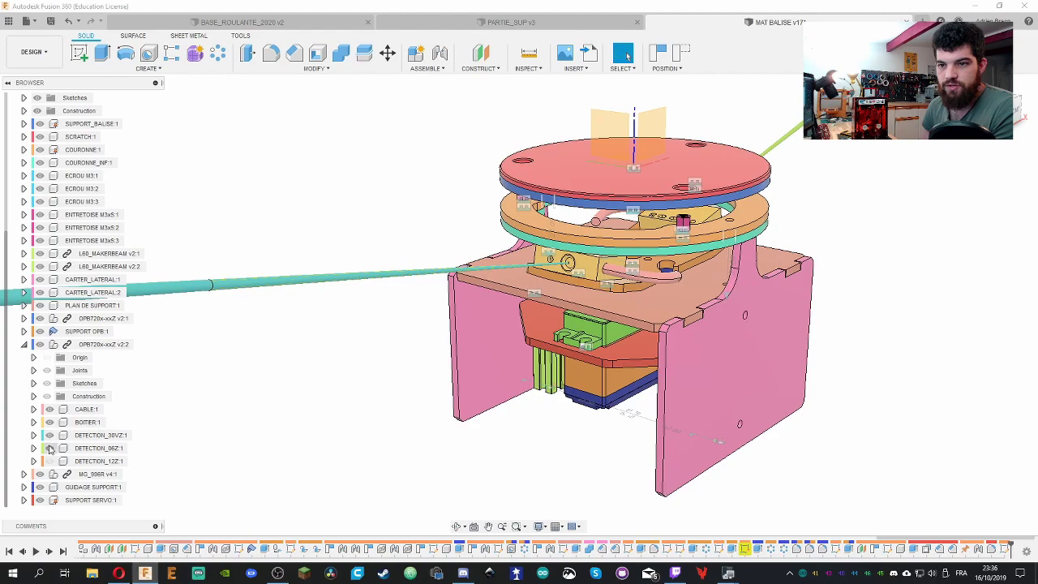
{"action": "left_click", "coordinate": [50, 435]}
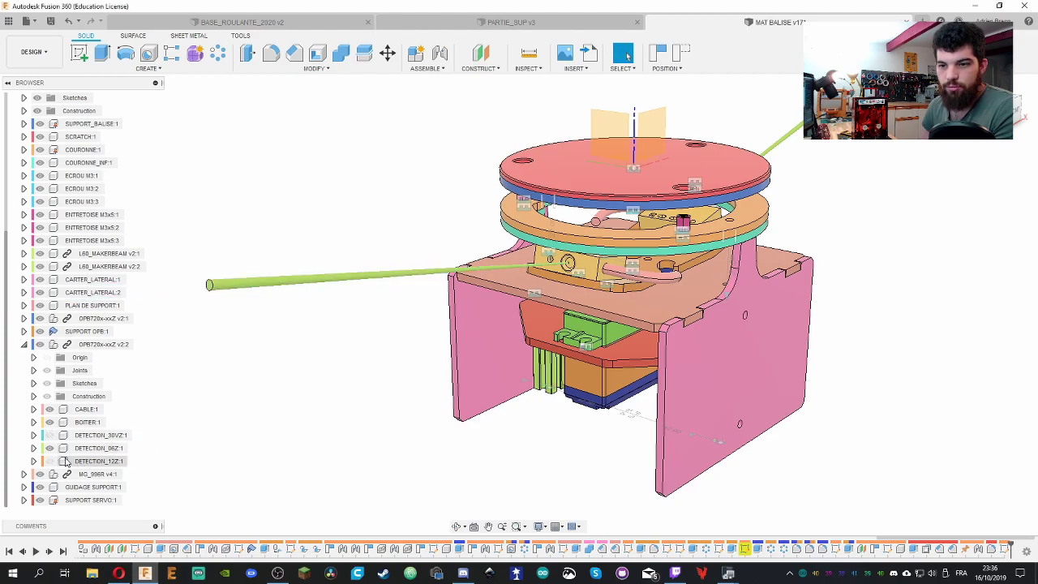
{"action": "scroll", "coordinate": [418, 412], "scroll_direction": "down", "scroll_amount": 5}
{"action": "scroll", "coordinate": [417, 412], "scroll_direction": "up", "scroll_amount": 5}
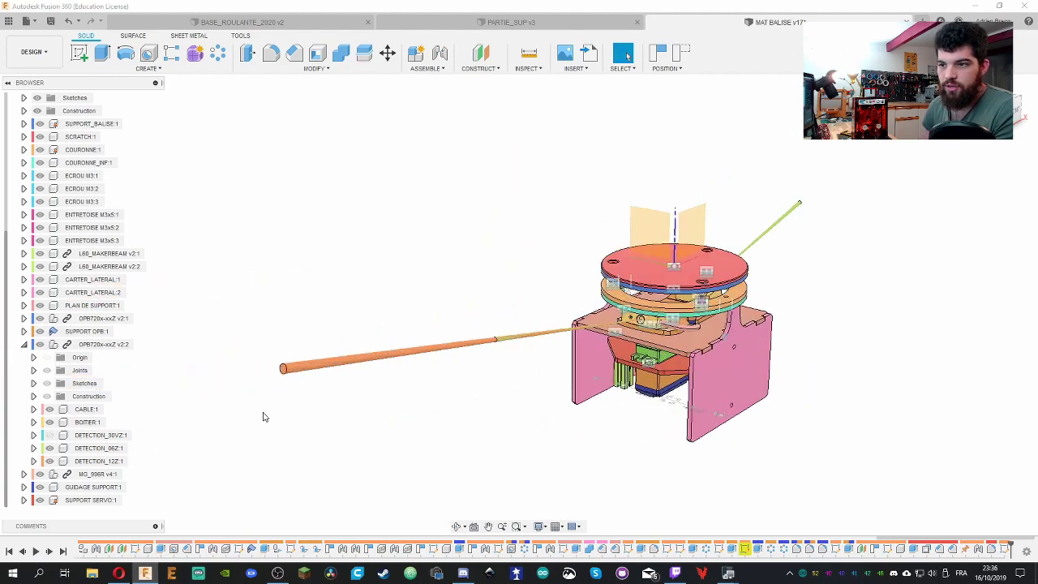
{"action": "left_click", "coordinate": [50, 436]}
{"action": "left_click", "coordinate": [48, 436]}
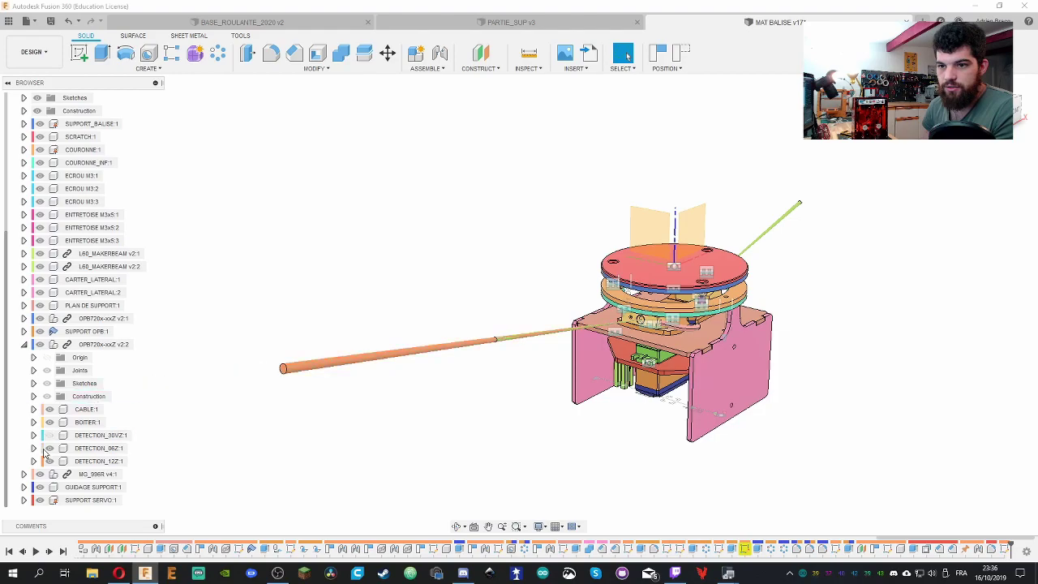
{"action": "left_click", "coordinate": [50, 449]}
{"action": "left_click", "coordinate": [50, 448]}
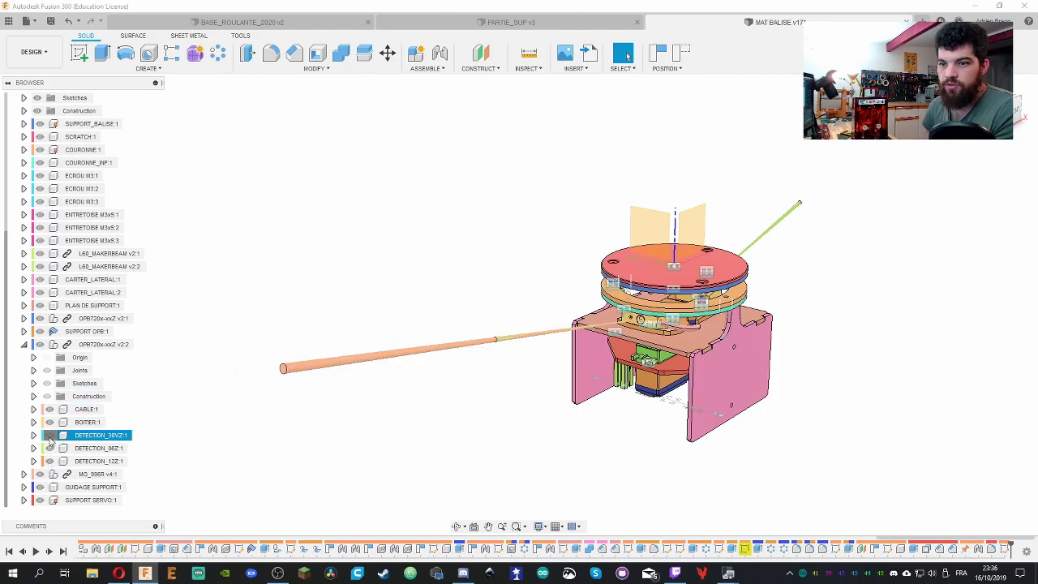
{"action": "left_click", "coordinate": [49, 435]}
{"action": "scroll", "coordinate": [524, 435], "scroll_direction": "down", "scroll_amount": 5}
Hide DETECTION_30VZ and DETECTION_12Z, leaving only the DETECTION_06Z beam visible
{"action": "middle_click_drag", "start_coordinate": [523, 465], "coordinate": [613, 406], "text": "shift"}
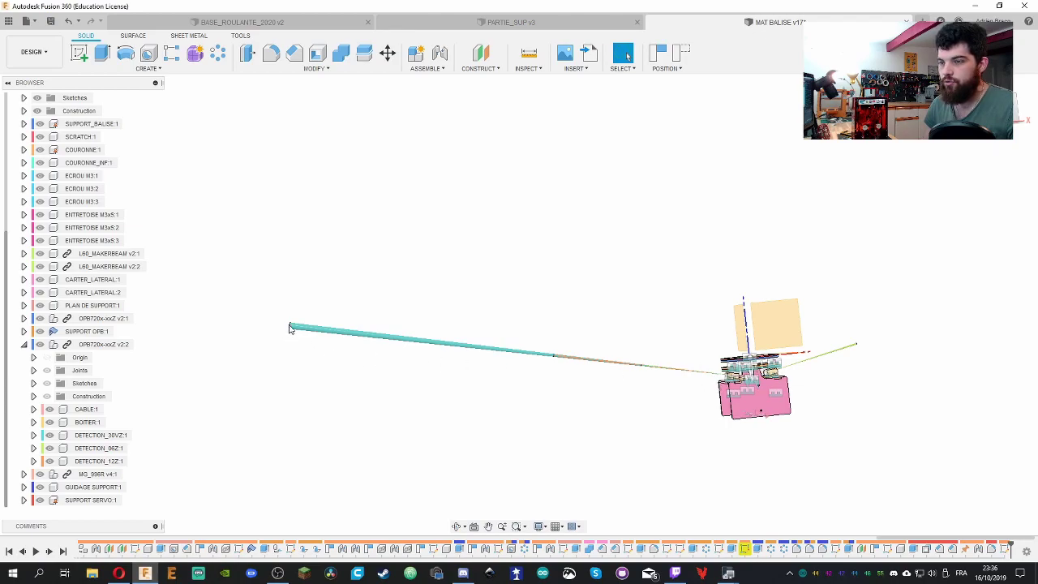
{"action": "left_click", "coordinate": [54, 437]}
{"action": "left_click", "coordinate": [49, 436]}
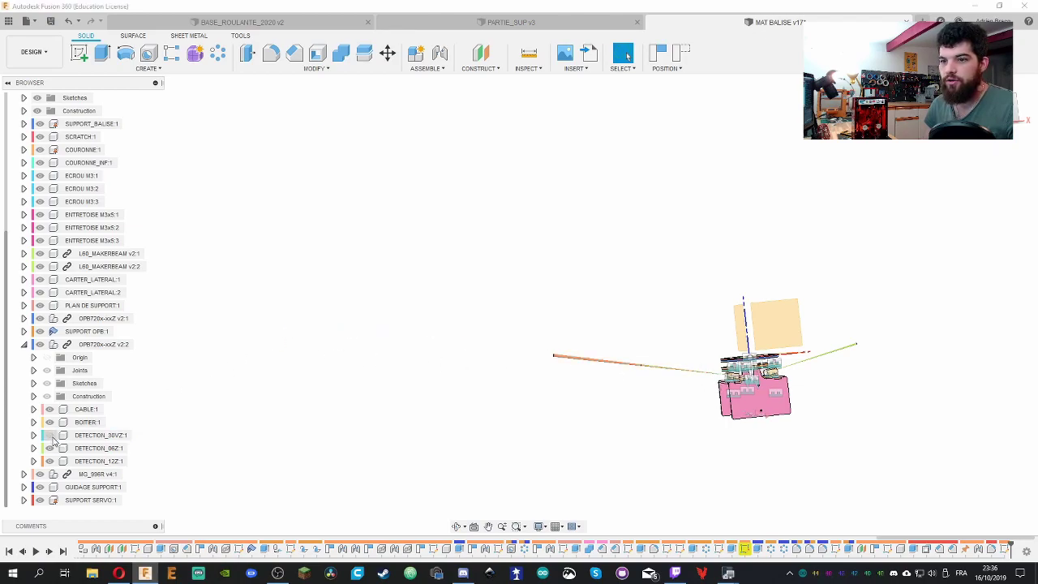
{"action": "left_click", "coordinate": [49, 435]}
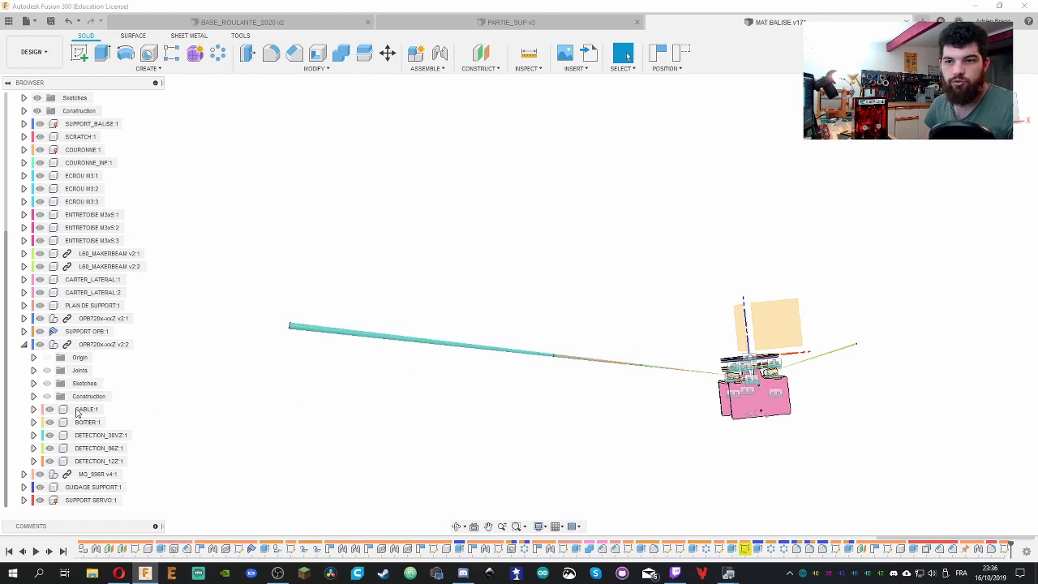
{"action": "left_click", "coordinate": [49, 434]}
{"action": "left_click", "coordinate": [48, 448]}
{"action": "left_click", "coordinate": [49, 461]}
{"action": "middle_click_drag", "start_coordinate": [381, 397], "coordinate": [554, 390], "text": "shift"}
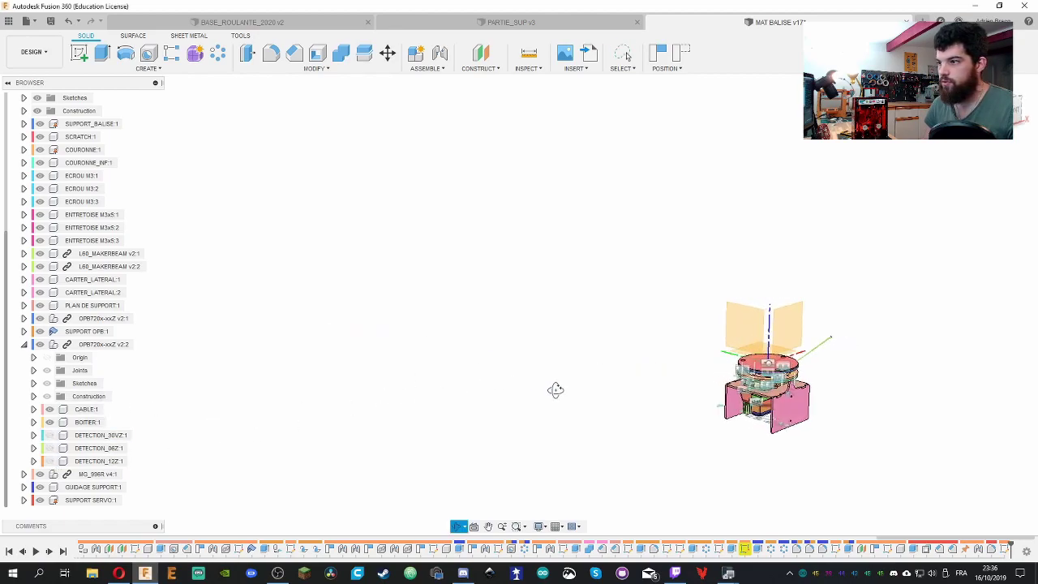
{"action": "left_click", "coordinate": [49, 461]}
{"action": "scroll", "coordinate": [806, 445], "scroll_direction": "down", "scroll_amount": 2}
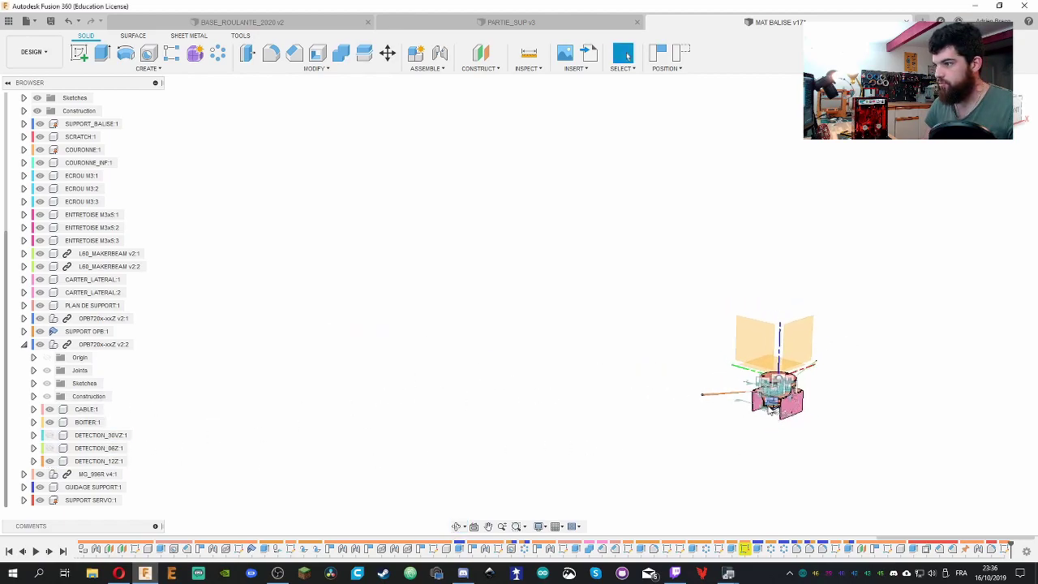
{"action": "left_click", "coordinate": [49, 460]}
{"action": "left_click", "coordinate": [49, 448]}
Orbit around the assembly, then save a new version with the default description
{"action": "middle_click_drag", "start_coordinate": [844, 409], "coordinate": [880, 407], "text": "shift"}
{"action": "scroll", "coordinate": [880, 407], "scroll_direction": "down", "scroll_amount": 4}
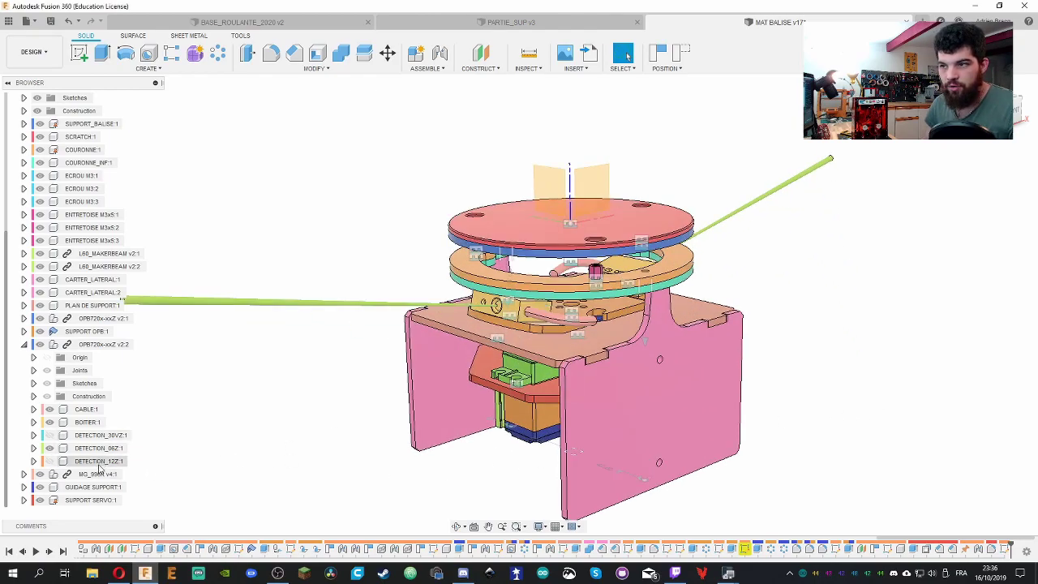
{"action": "middle_click_drag", "start_coordinate": [276, 417], "coordinate": [397, 409]}
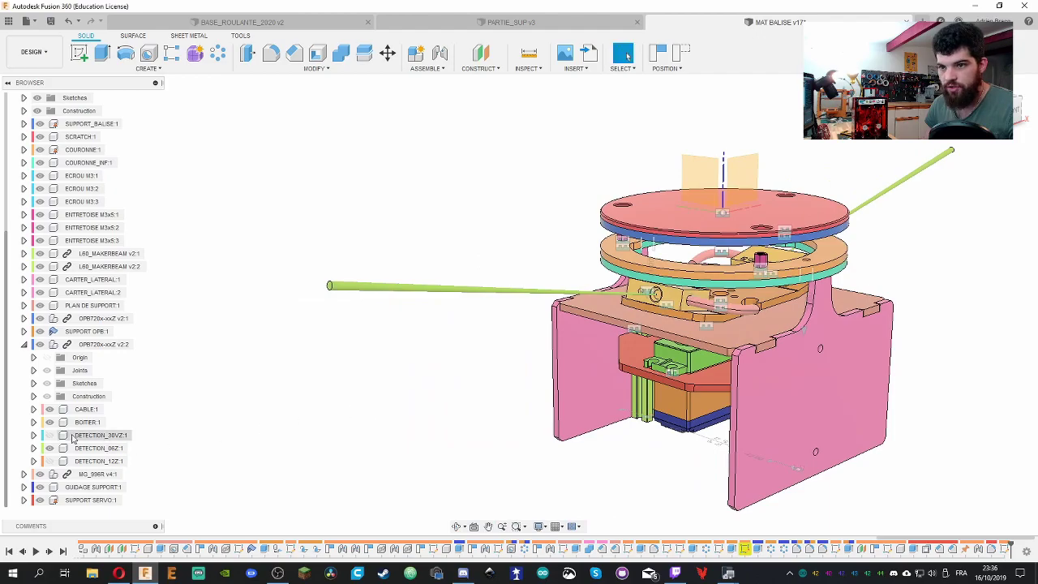
{"action": "middle_click_drag", "start_coordinate": [381, 375], "coordinate": [347, 438], "text": "shift"}
{"action": "mouse_move", "coordinate": [922, 368]}
{"action": "middle_mouse_down"}
{"action": "mouse_move", "coordinate": [734, 377]}
{"action": "mouse_move", "coordinate": [746, 364]}
{"action": "mouse_move", "coordinate": [792, 368]}
{"action": "mouse_move", "coordinate": [825, 290]}
{"action": "middle_mouse_up"}
{"action": "key", "text": "ctrl+s"}
{"action": "key", "text": "Return"}
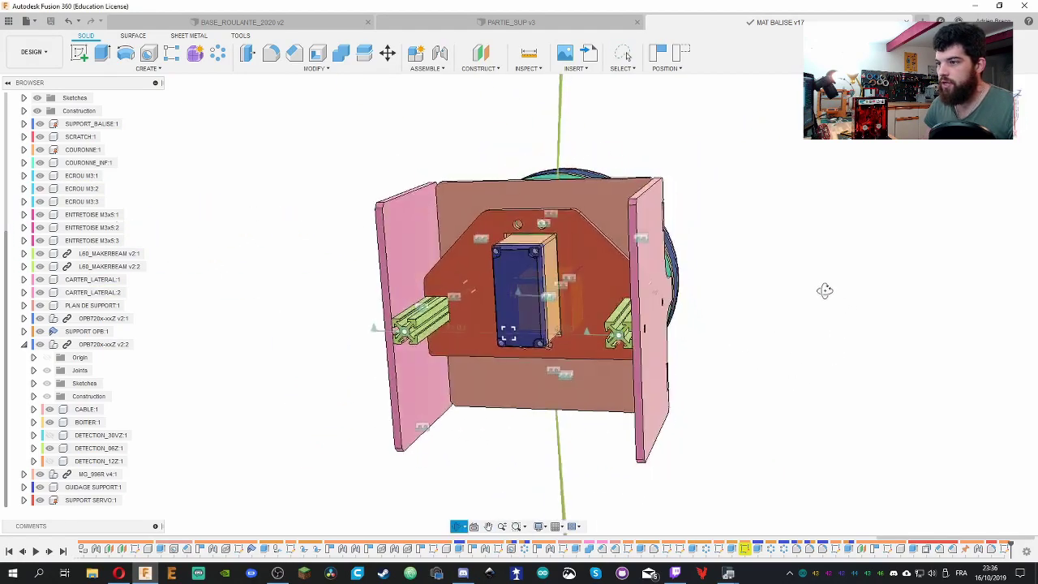
Edit the base-plate sketch from the timeline and zoom in on the lower beam profile
{"action": "double_click", "coordinate": [1005, 549]}
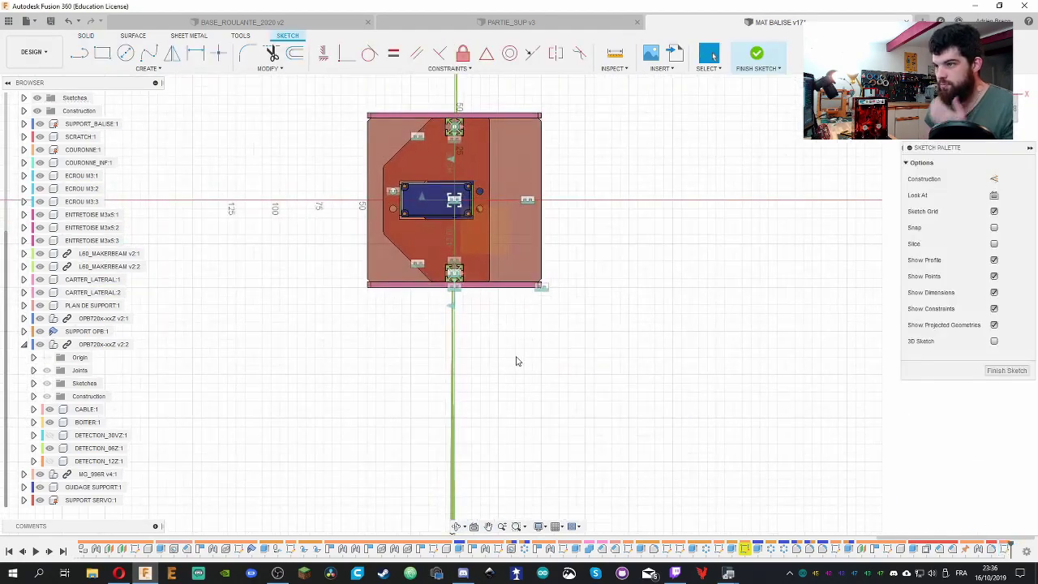
{"action": "scroll", "coordinate": [620, 353], "scroll_direction": "down", "scroll_amount": 3}
{"action": "scroll", "coordinate": [520, 284], "scroll_direction": "up", "scroll_amount": 10}
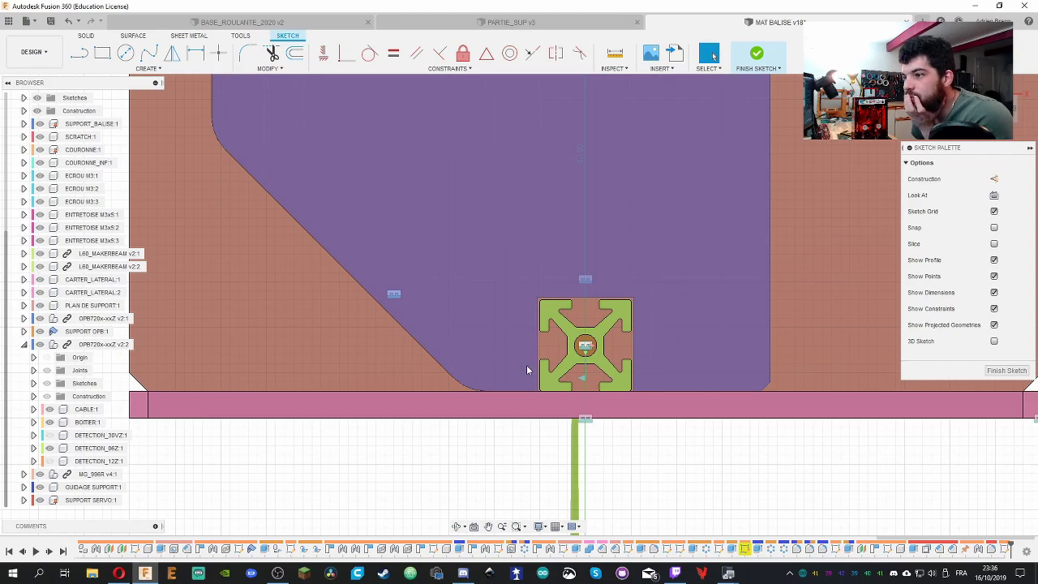
{"action": "scroll", "coordinate": [526, 371], "scroll_direction": "down", "scroll_amount": 8}
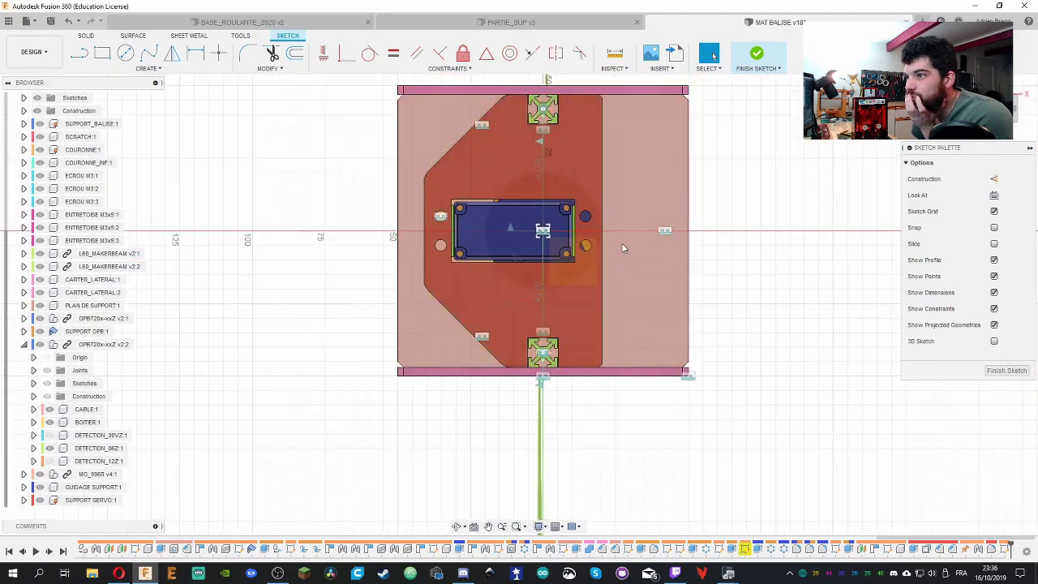
{"action": "scroll", "coordinate": [588, 232], "scroll_direction": "up", "scroll_amount": 2}
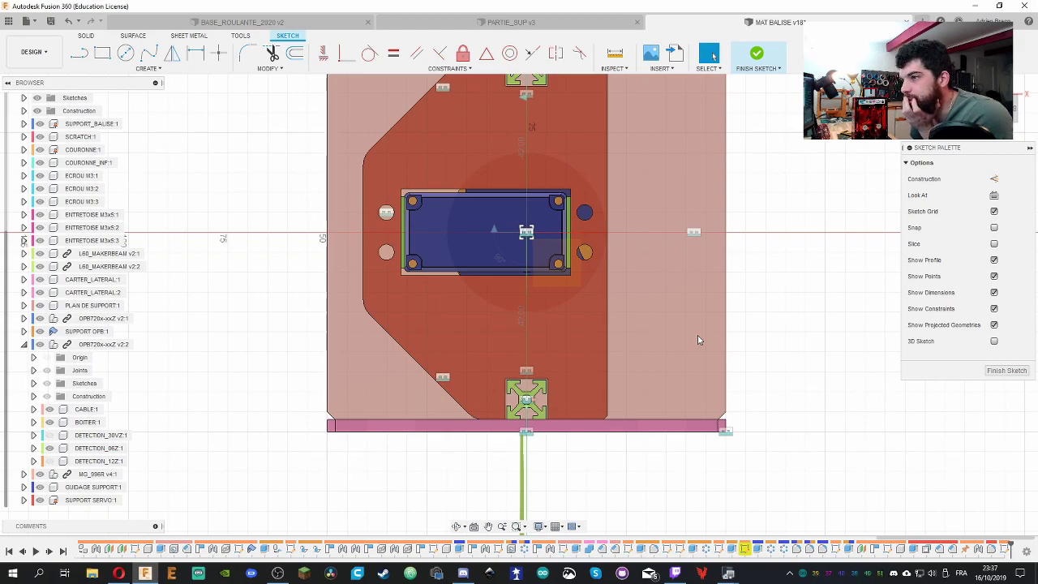
{"action": "scroll", "coordinate": [697, 335], "scroll_direction": "down", "scroll_amount": 3}
{"action": "scroll", "coordinate": [592, 335], "scroll_direction": "up", "scroll_amount": 2}
{"action": "scroll", "coordinate": [593, 336], "scroll_direction": "down", "scroll_amount": 1}
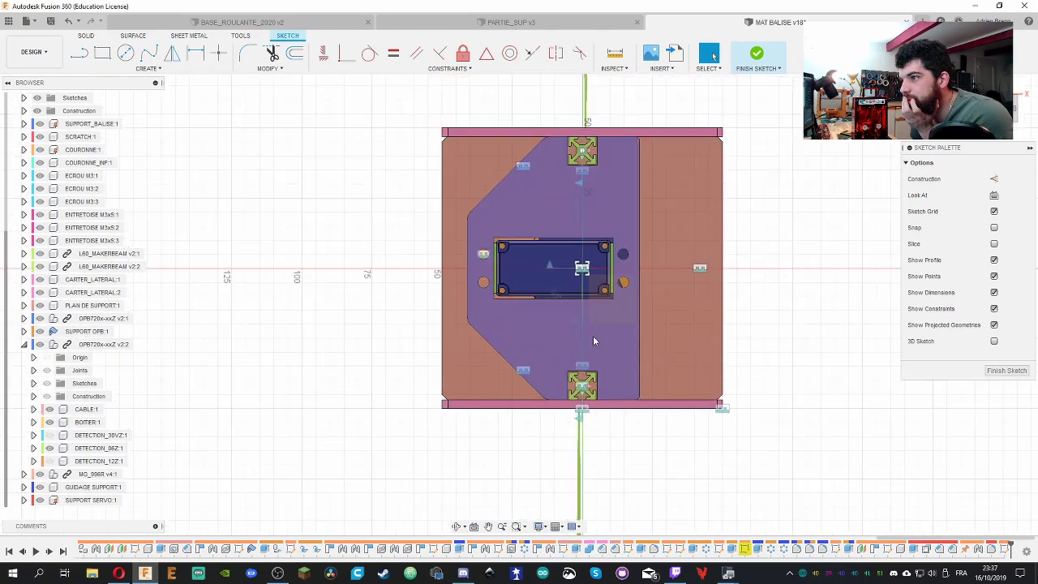
{"action": "scroll", "coordinate": [593, 336], "scroll_direction": "up", "scroll_amount": 2}
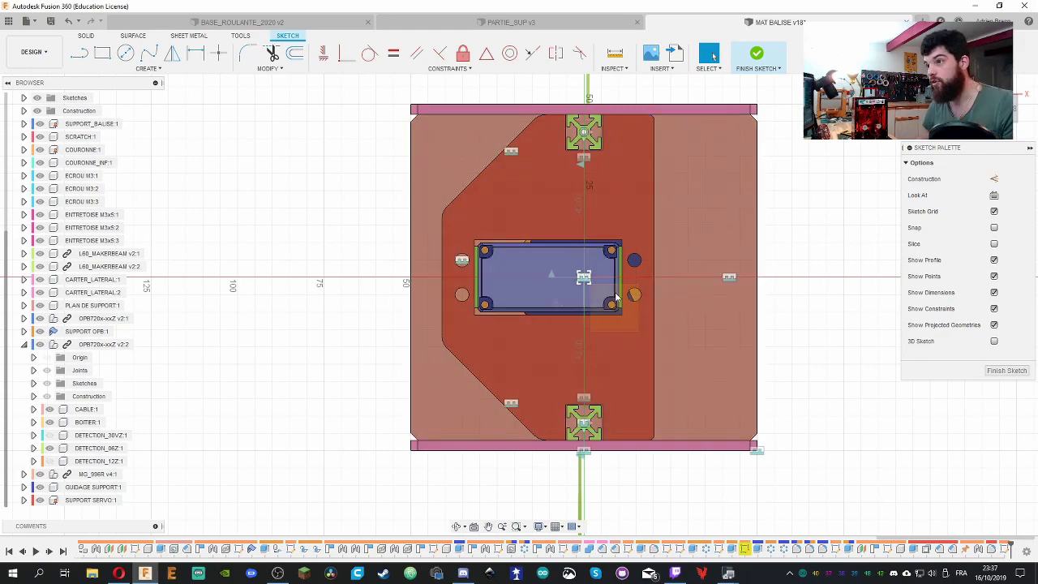
{"action": "scroll", "coordinate": [571, 446], "scroll_direction": "down", "scroll_amount": 1}
{"action": "scroll", "coordinate": [570, 446], "scroll_direction": "up", "scroll_amount": 4}
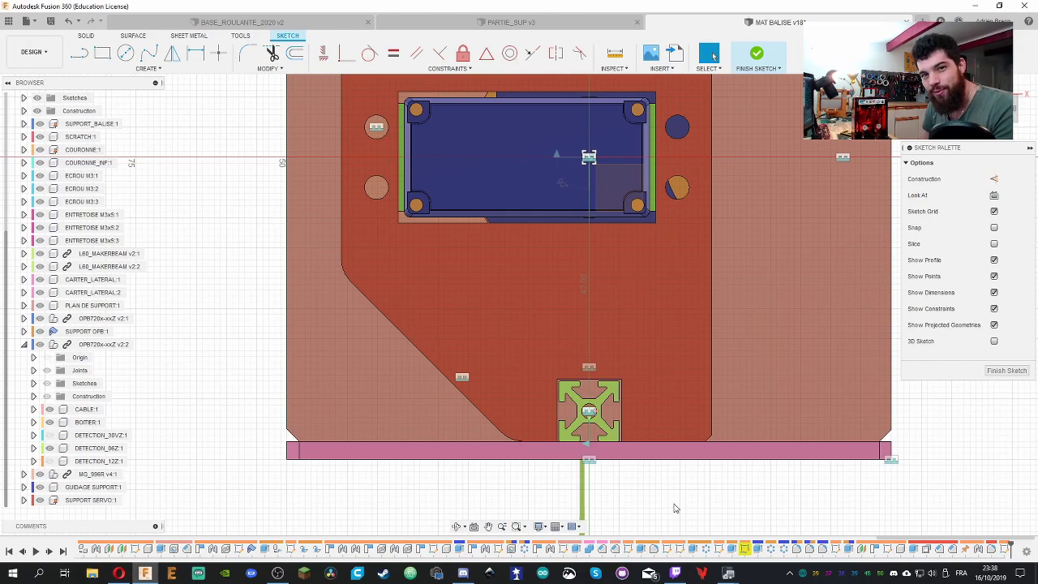
{"action": "scroll", "coordinate": [651, 507], "scroll_direction": "down", "scroll_amount": 2}
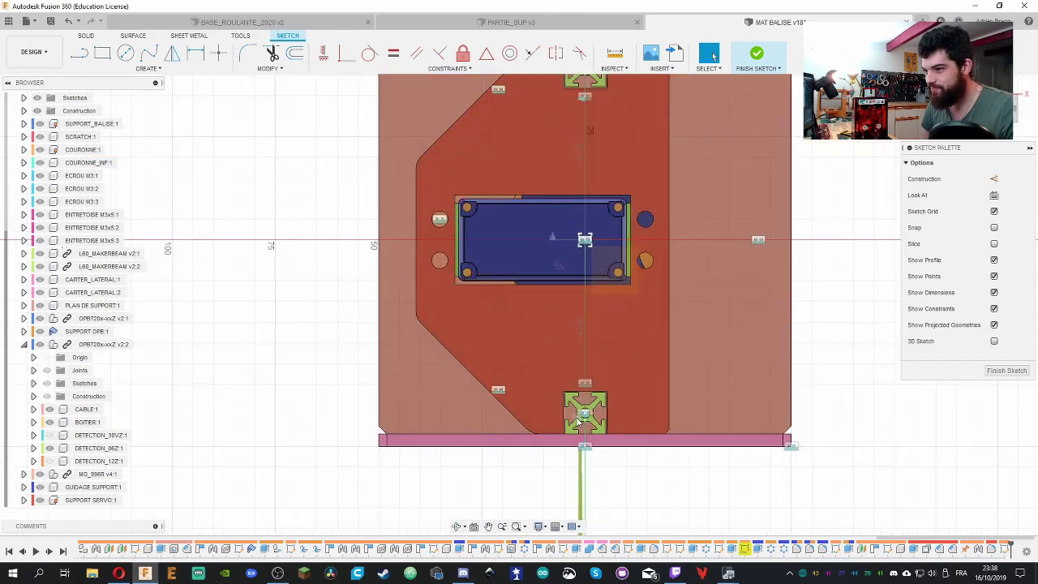
{"action": "scroll", "coordinate": [649, 507], "scroll_direction": "up", "scroll_amount": 5}
{"action": "scroll", "coordinate": [647, 507], "scroll_direction": "down", "scroll_amount": 2}
{"action": "scroll", "coordinate": [644, 506], "scroll_direction": "up", "scroll_amount": 2}
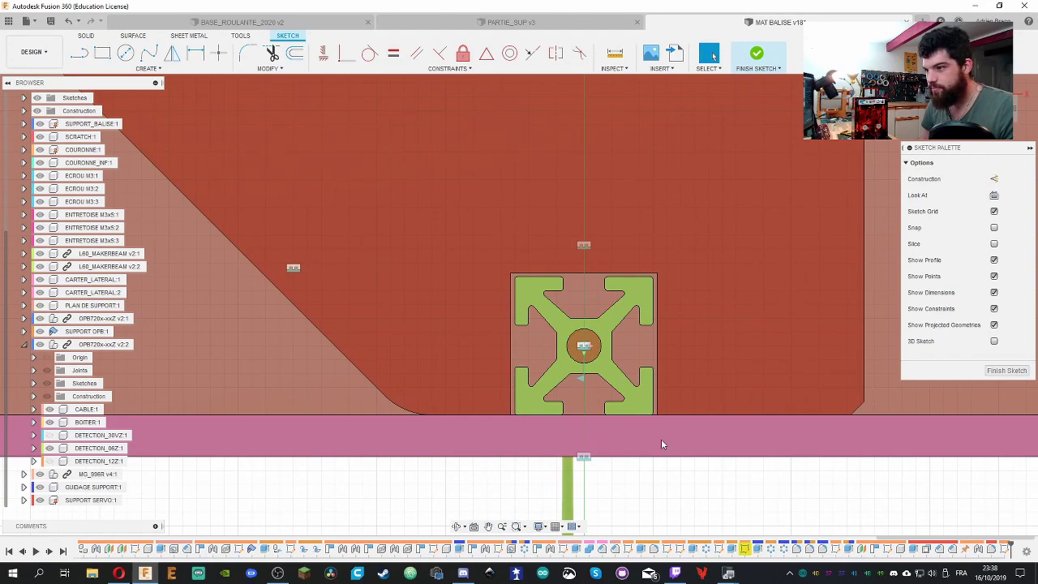
Draw a rectangle over the lower beam profile, corner to corner
{"action": "key", "text": "r"}
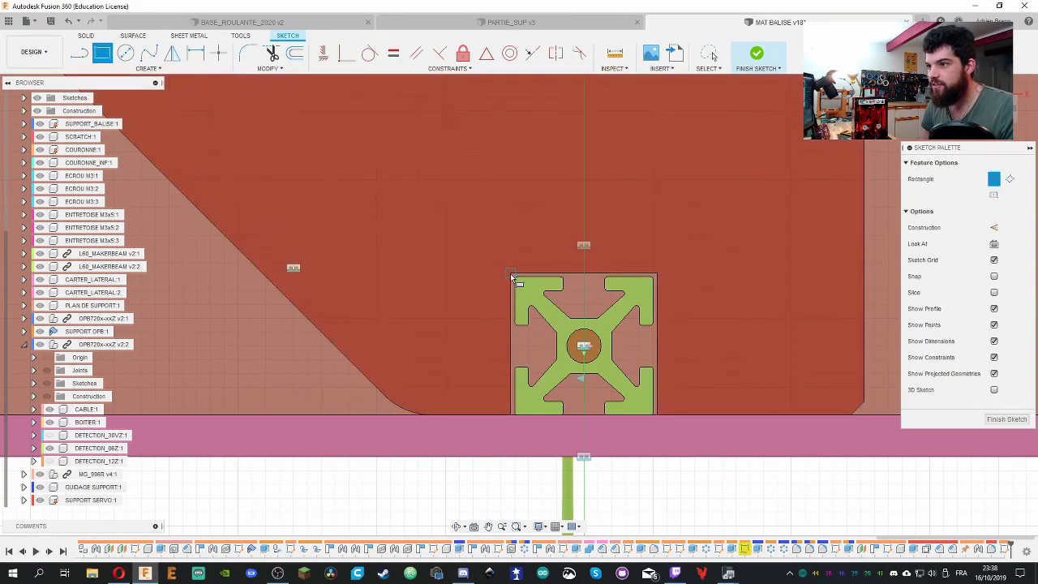
{"action": "left_click", "coordinate": [511, 273]}
{"action": "left_click", "coordinate": [656, 414]}
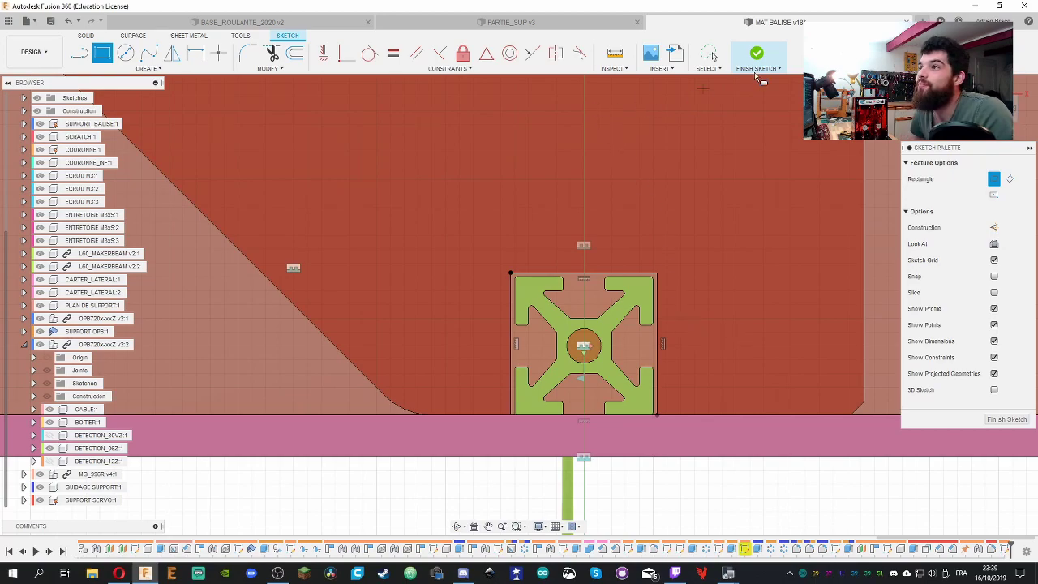
Refresh the MAT BALISE file list in the data panel, close it, and zoom on the sketch
{"action": "left_click", "coordinate": [8, 22]}
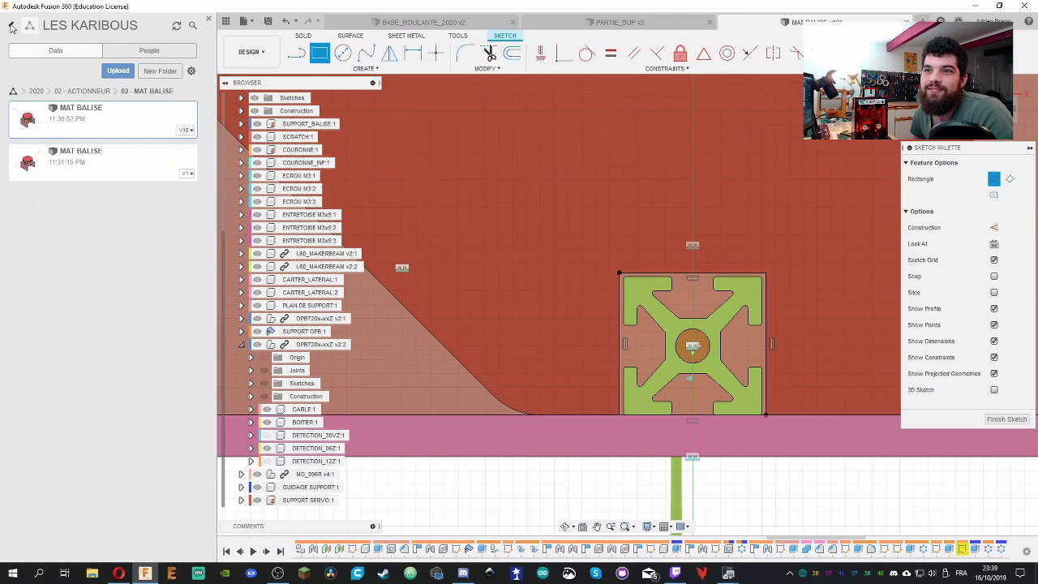
{"action": "left_click", "coordinate": [177, 27]}
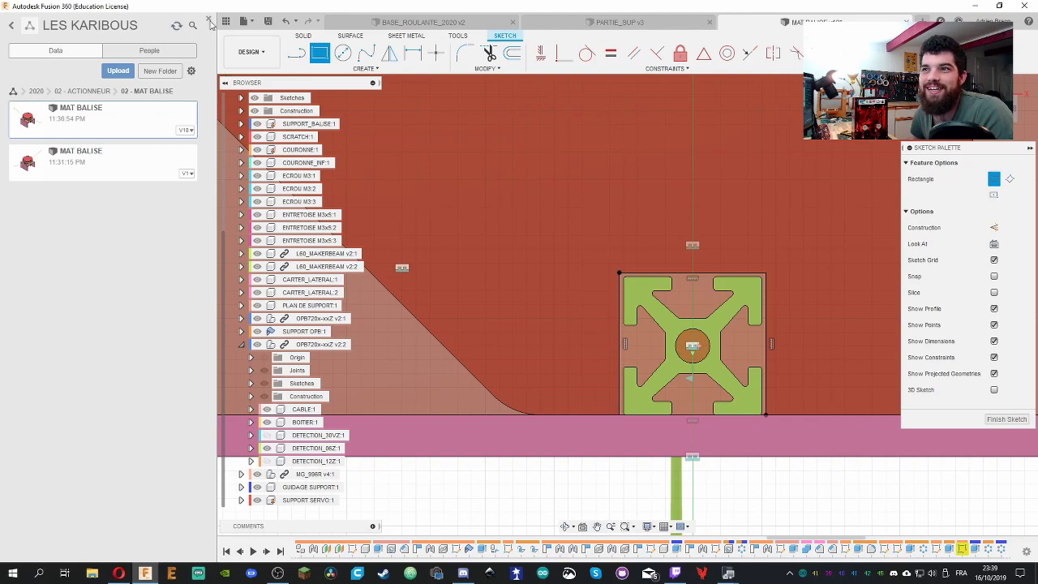
{"action": "left_click", "coordinate": [209, 18]}
{"action": "scroll", "coordinate": [480, 329], "scroll_direction": "down", "scroll_amount": 5}
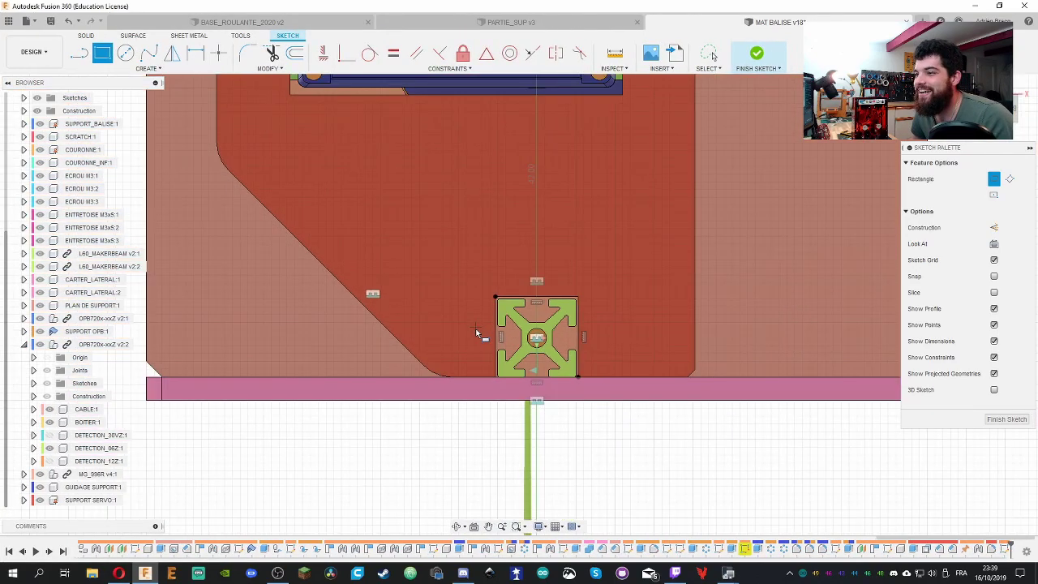
{"action": "scroll", "coordinate": [496, 334], "scroll_direction": "up", "scroll_amount": 3}
{"action": "scroll", "coordinate": [496, 340], "scroll_direction": "down", "scroll_amount": 4}
{"action": "scroll", "coordinate": [496, 341], "scroll_direction": "up", "scroll_amount": 2}
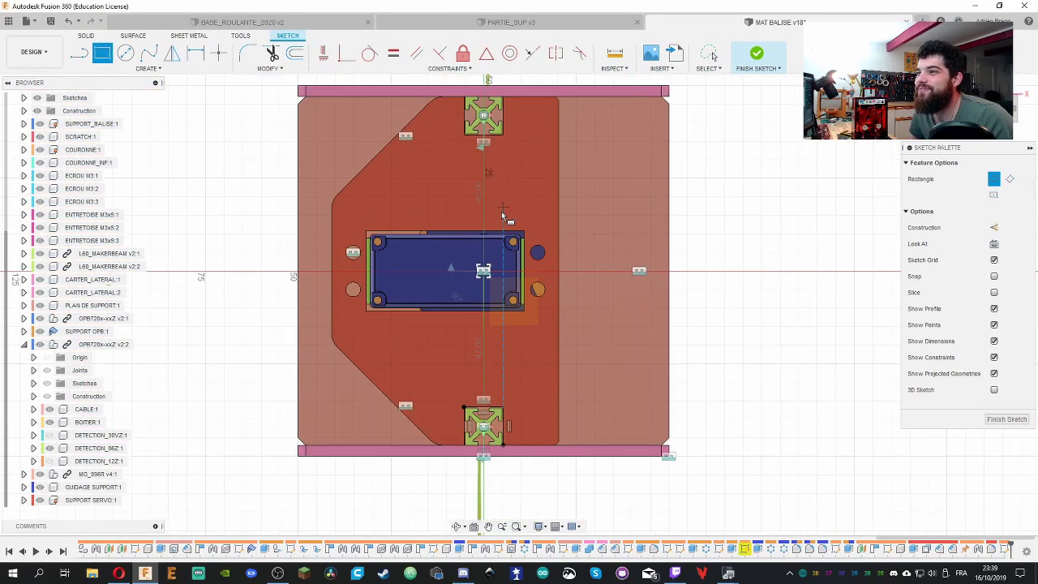
Finish the support-plate sketch, inspect the 3-D assembly, and save a new version
{"action": "left_click", "coordinate": [756, 71]}
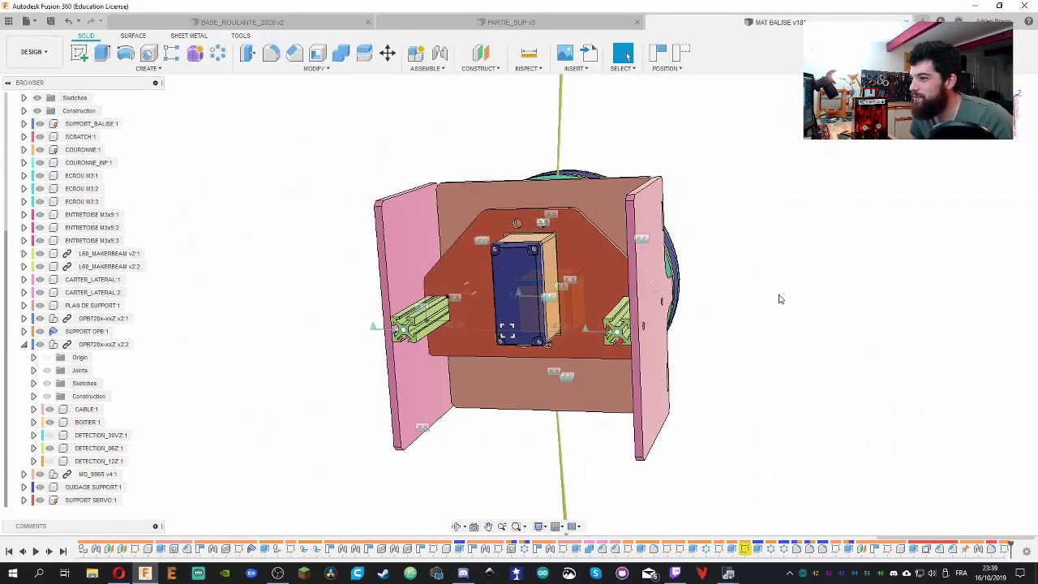
{"action": "mouse_move", "coordinate": [778, 296]}
{"action": "middle_mouse_down", "text": "shift"}
{"action": "mouse_move", "coordinate": [786, 376]}
{"action": "mouse_move", "coordinate": [561, 384]}
{"action": "mouse_move", "coordinate": [598, 399]}
{"action": "mouse_move", "coordinate": [611, 364]}
{"action": "mouse_move", "coordinate": [586, 292]}
{"action": "mouse_move", "coordinate": [605, 364]}
{"action": "mouse_move", "coordinate": [947, 348]}
{"action": "mouse_move", "coordinate": [771, 283]}
{"action": "mouse_move", "coordinate": [756, 321]}
{"action": "mouse_move", "coordinate": [692, 333]}
{"action": "mouse_move", "coordinate": [767, 343]}
{"action": "mouse_move", "coordinate": [691, 328]}
{"action": "mouse_move", "coordinate": [574, 352]}
{"action": "middle_mouse_up", "text": "shift"}
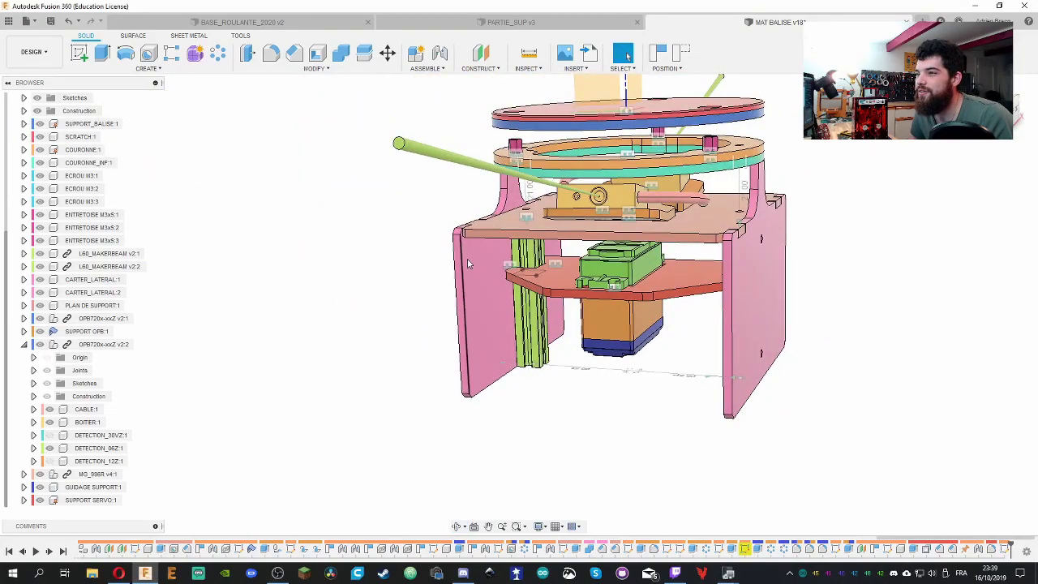
{"action": "scroll", "coordinate": [491, 270], "scroll_direction": "down", "scroll_amount": 2}
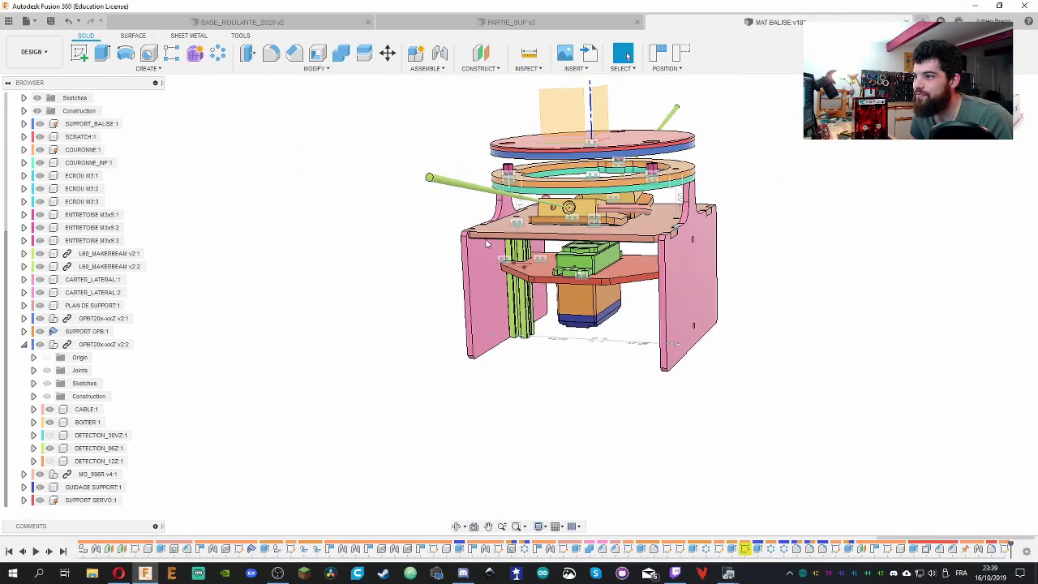
{"action": "scroll", "coordinate": [471, 278], "scroll_direction": "up", "scroll_amount": 3}
{"action": "scroll", "coordinate": [472, 278], "scroll_direction": "up", "scroll_amount": 3}
{"action": "scroll", "coordinate": [670, 308], "scroll_direction": "down", "scroll_amount": 4}
{"action": "scroll", "coordinate": [711, 308], "scroll_direction": "up", "scroll_amount": 3}
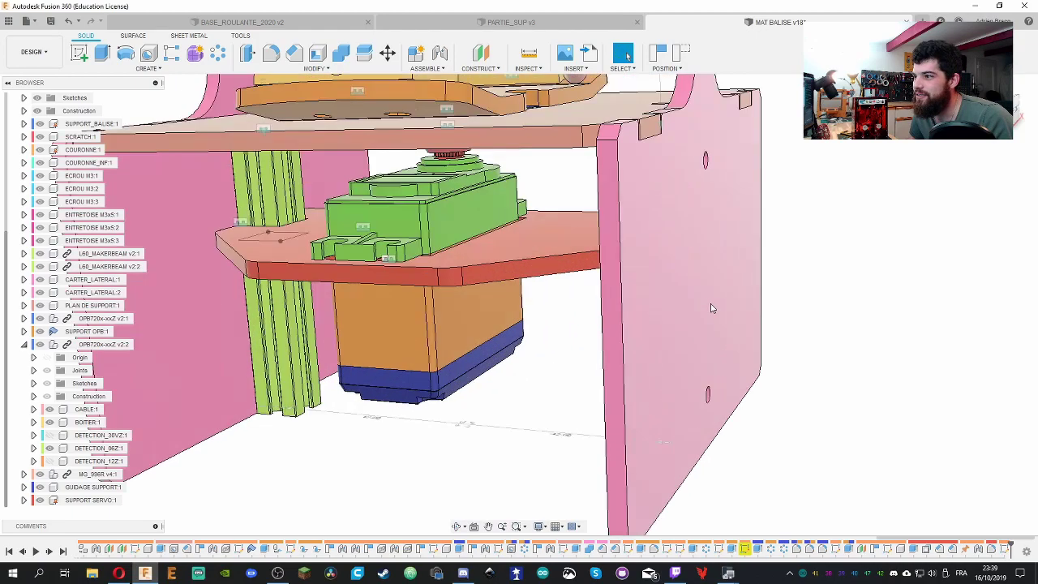
{"action": "scroll", "coordinate": [666, 297], "scroll_direction": "down", "scroll_amount": 2}
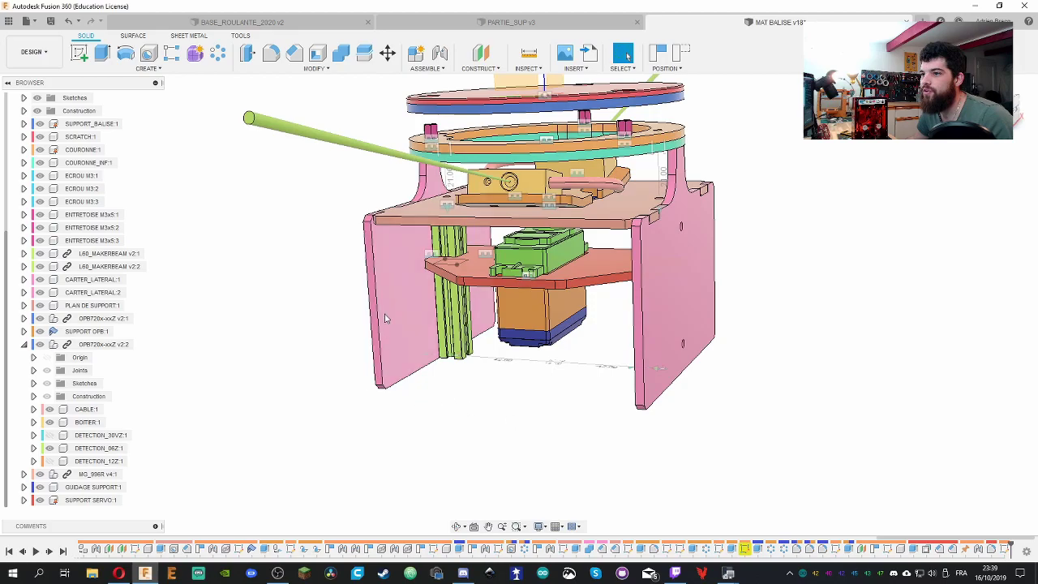
{"action": "middle_click_drag", "start_coordinate": [814, 281], "coordinate": [717, 314], "text": "shift"}
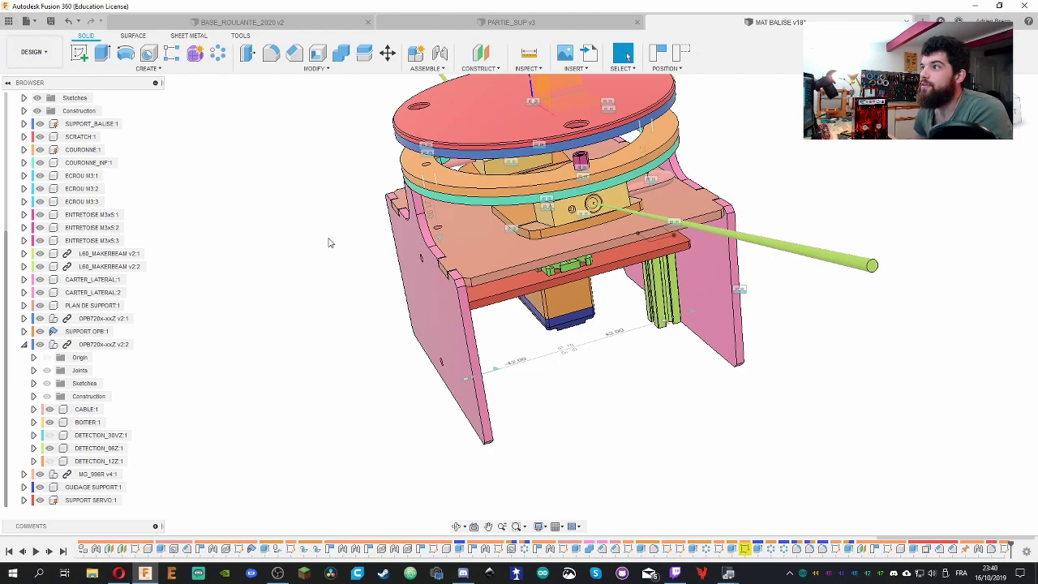
{"action": "key", "text": "ctrl+s"}
{"action": "key", "text": "Return"}
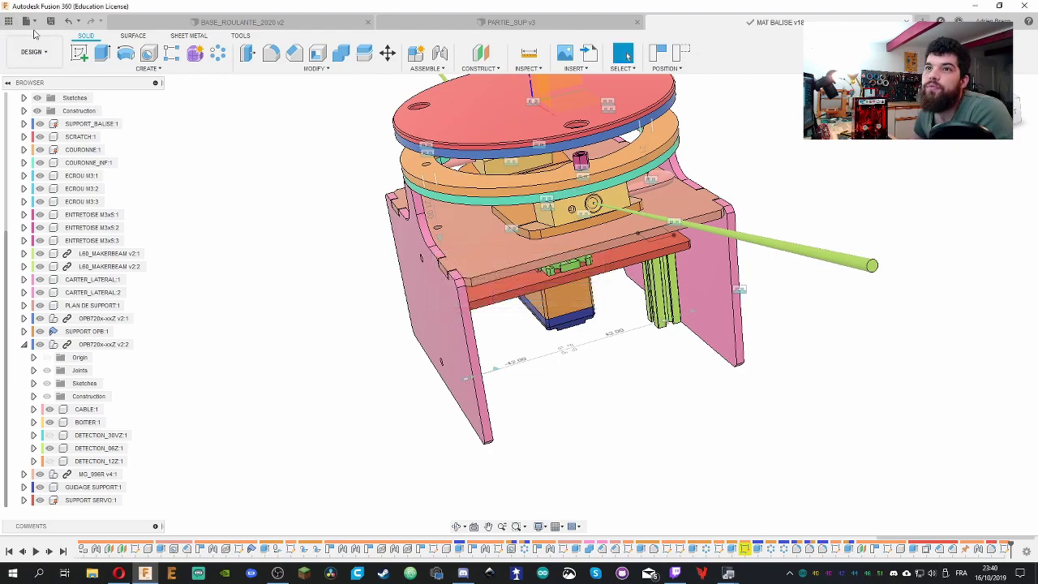
Open version 2 of MAT BALISE from the refreshed data panel
{"action": "left_click", "coordinate": [9, 22]}
{"action": "left_click", "coordinate": [170, 96]}
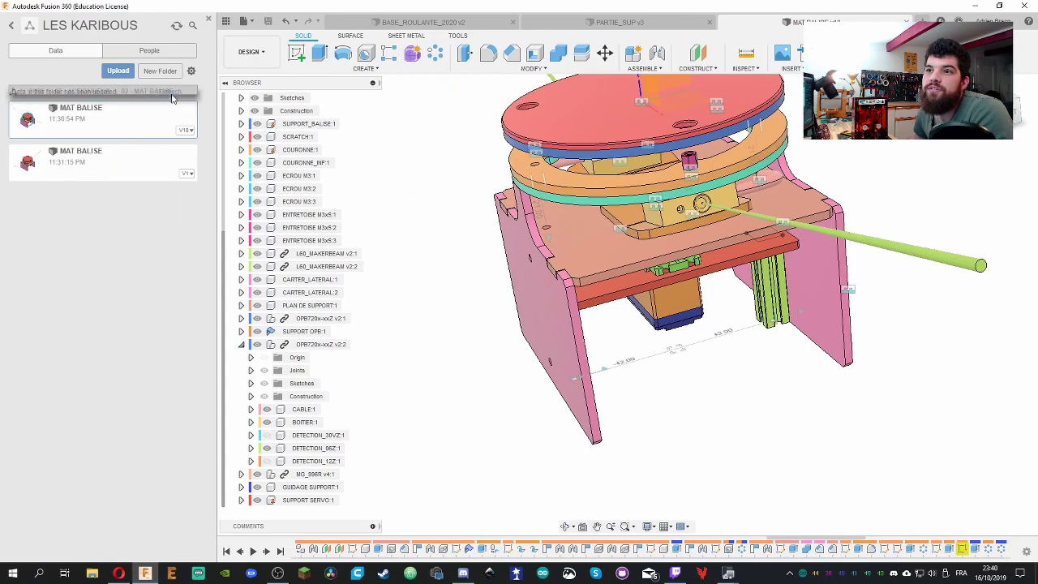
{"action": "double_click", "coordinate": [127, 166]}
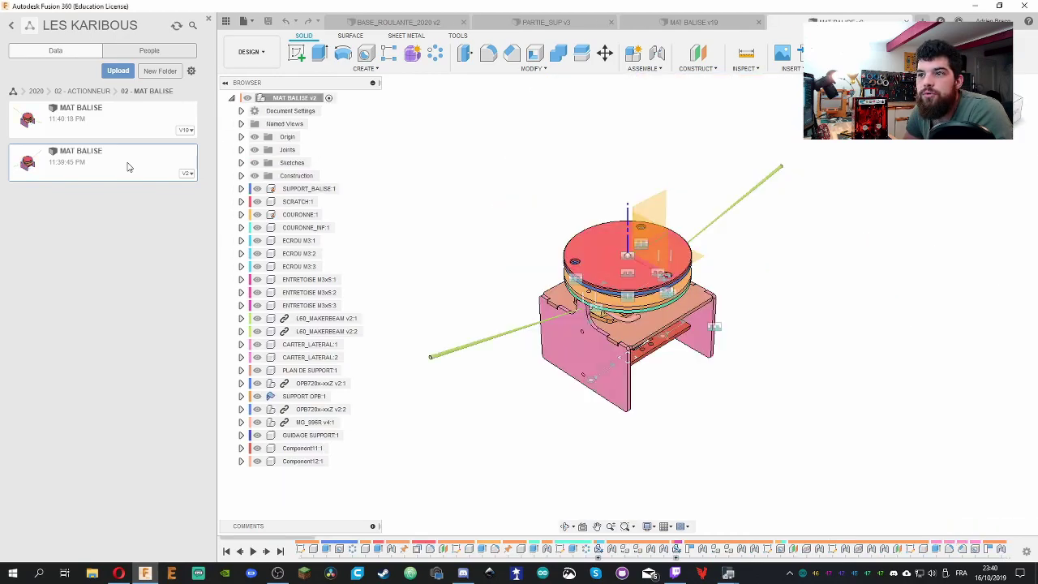
{"action": "scroll", "coordinate": [659, 373], "scroll_direction": "down", "scroll_amount": 2}
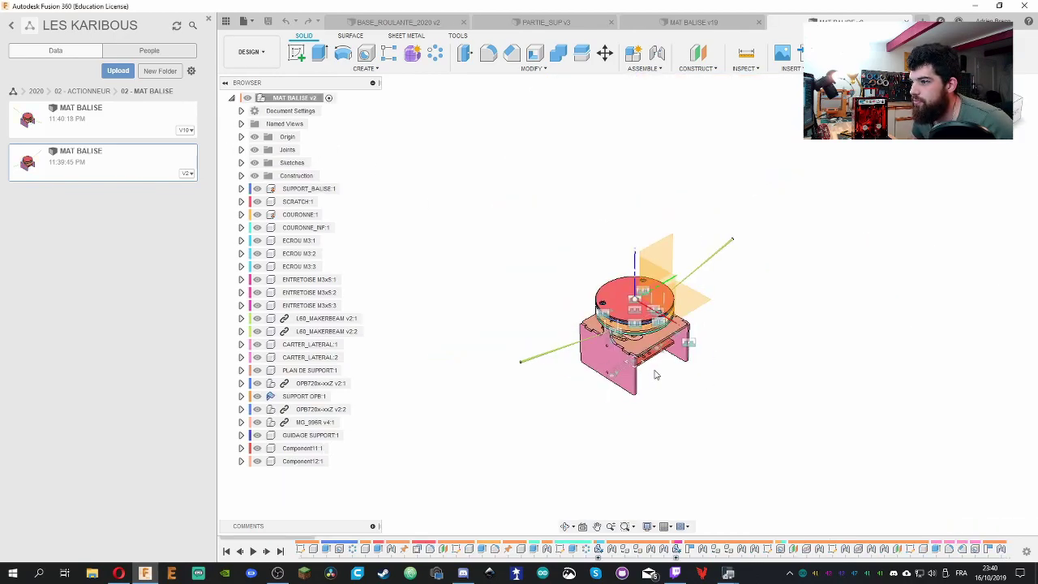
{"action": "scroll", "coordinate": [659, 369], "scroll_direction": "up", "scroll_amount": 5}
{"action": "middle_click_drag", "start_coordinate": [657, 368], "coordinate": [614, 339], "text": "shift"}
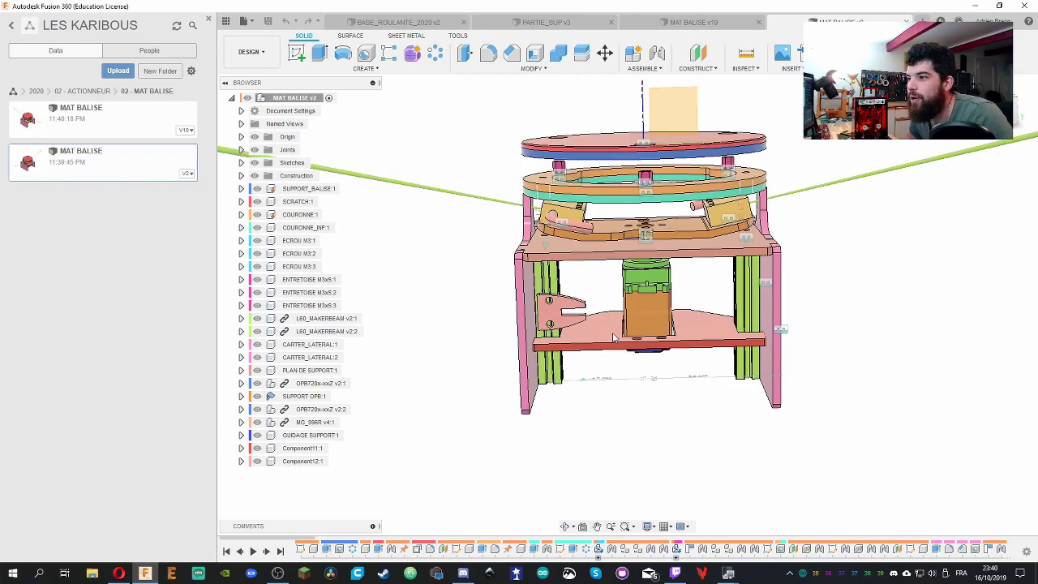
Select the lower support plate face on the old design, then clear the selections
{"action": "left_click", "coordinate": [614, 339]}
{"action": "mouse_move", "coordinate": [614, 339]}
{"action": "left_mouse_down"}
{"action": "mouse_move", "coordinate": [461, 271]}
{"action": "mouse_move", "coordinate": [604, 362]}
{"action": "mouse_move", "coordinate": [627, 401]}
{"action": "mouse_move", "coordinate": [592, 423]}
{"action": "mouse_move", "coordinate": [665, 343]}
{"action": "mouse_move", "coordinate": [414, 380]}
{"action": "mouse_move", "coordinate": [725, 371]}
{"action": "mouse_move", "coordinate": [508, 405]}
{"action": "mouse_move", "coordinate": [633, 414]}
{"action": "mouse_move", "coordinate": [724, 304]}
{"action": "mouse_move", "coordinate": [523, 433]}
{"action": "mouse_move", "coordinate": [841, 471]}
{"action": "mouse_move", "coordinate": [692, 456]}
{"action": "mouse_move", "coordinate": [576, 245]}
{"action": "mouse_move", "coordinate": [831, 225]}
{"action": "left_mouse_up"}
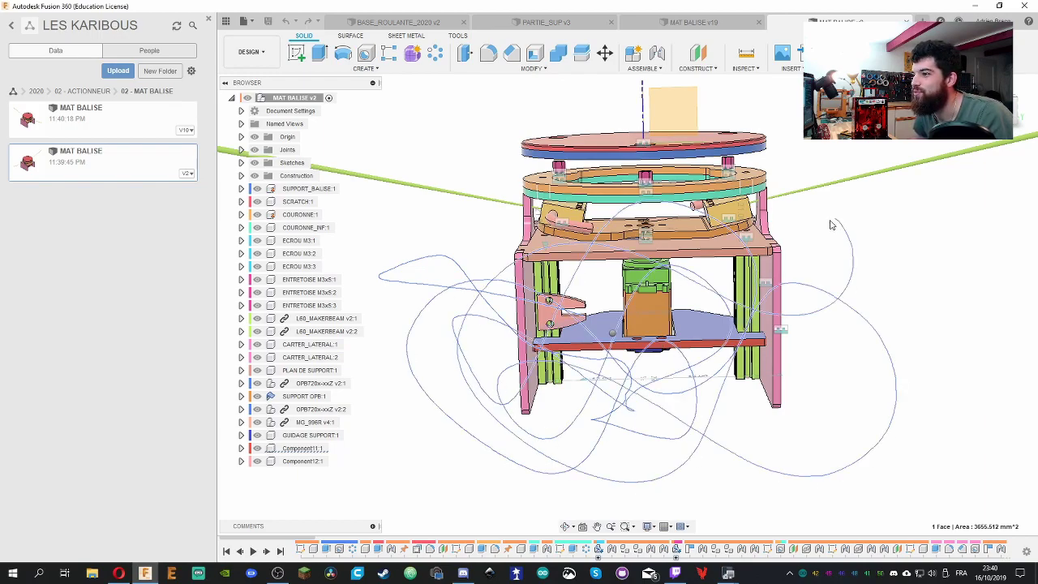
{"action": "key", "text": "Escape"}
{"action": "scroll", "coordinate": [841, 324], "scroll_direction": "down", "scroll_amount": 2}
{"action": "scroll", "coordinate": [560, 372], "scroll_direction": "up", "scroll_amount": 6}
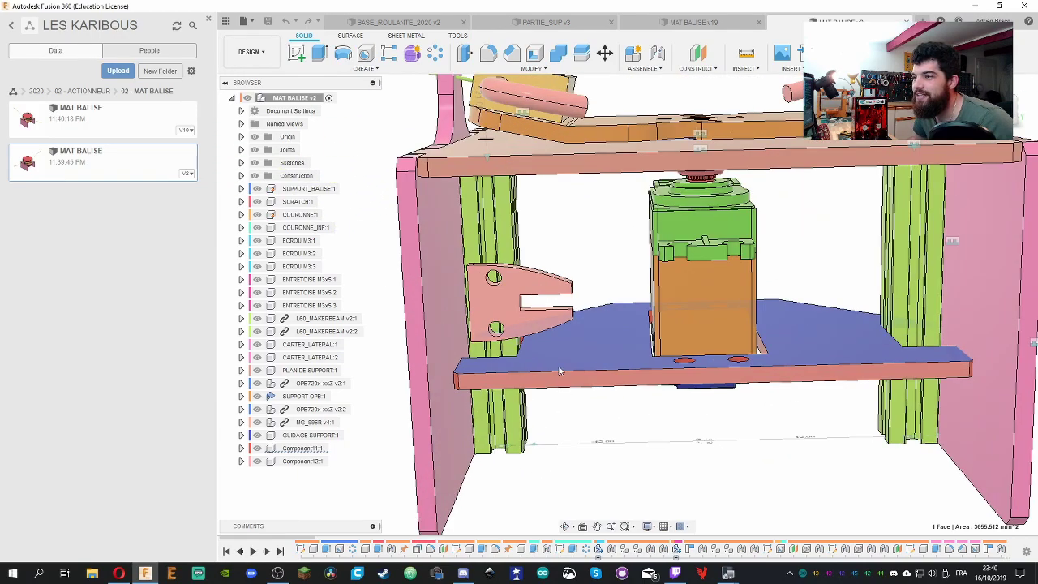
{"action": "right_click", "coordinate": [576, 260]}
{"action": "key", "text": "Escape"}
{"action": "mouse_move", "coordinate": [567, 235]}
{"action": "left_mouse_down"}
{"action": "mouse_move", "coordinate": [490, 300]}
{"action": "mouse_move", "coordinate": [485, 381]}
{"action": "mouse_move", "coordinate": [420, 449]}
{"action": "mouse_move", "coordinate": [609, 197]}
{"action": "mouse_move", "coordinate": [497, 148]}
{"action": "mouse_move", "coordinate": [640, 110]}
{"action": "mouse_move", "coordinate": [883, 492]}
{"action": "left_mouse_up"}
{"action": "key", "text": "Escape"}
{"action": "scroll", "coordinate": [625, 378], "scroll_direction": "down", "scroll_amount": 3}
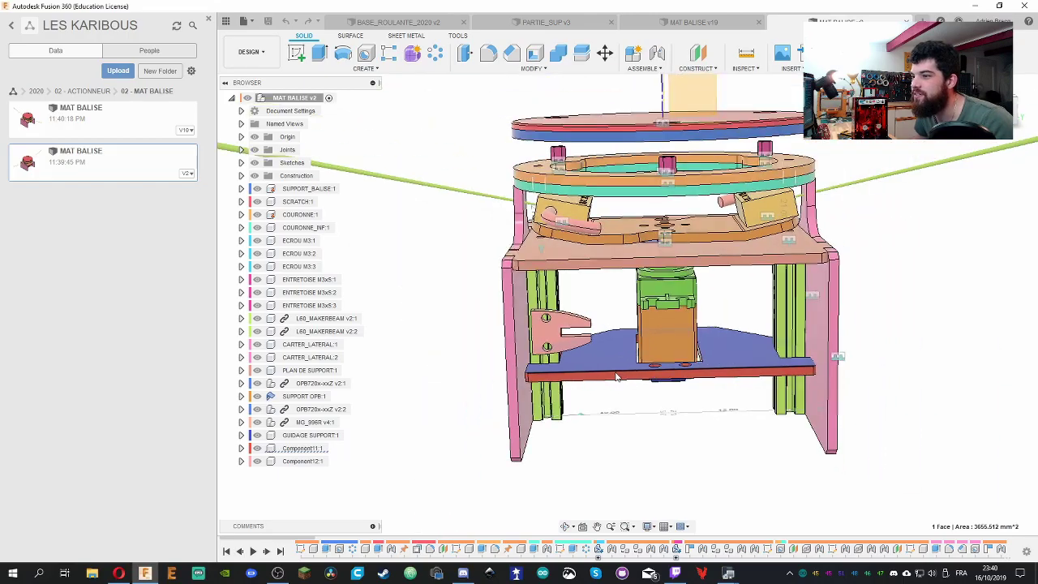
Orbit beneath the plate and around the servo bracket, then return to MAT BALISE v19
{"action": "middle_click_drag", "start_coordinate": [616, 377], "coordinate": [691, 308], "text": "shift"}
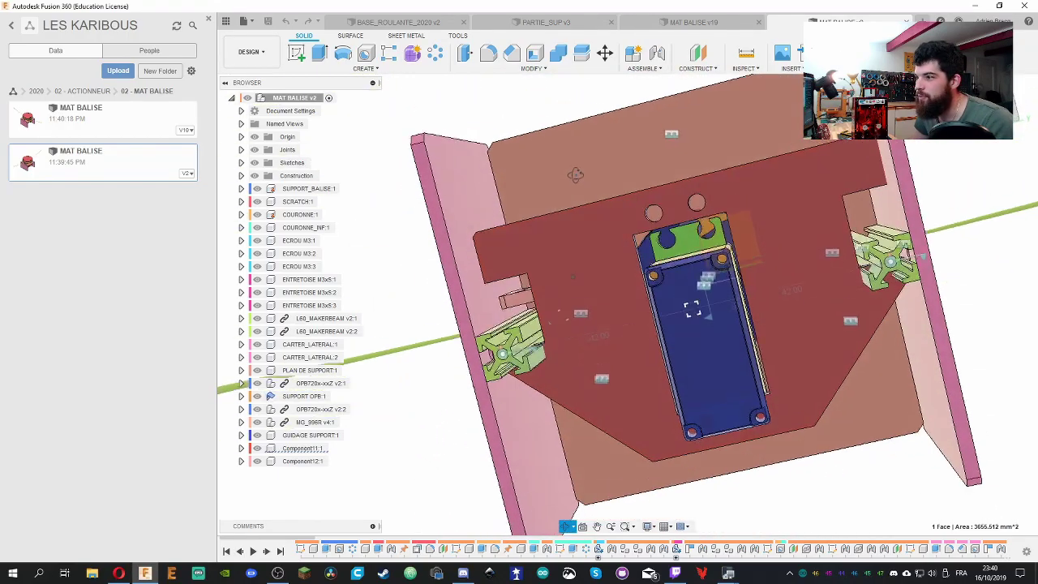
{"action": "middle_click_drag", "start_coordinate": [576, 174], "coordinate": [587, 264], "text": "shift"}
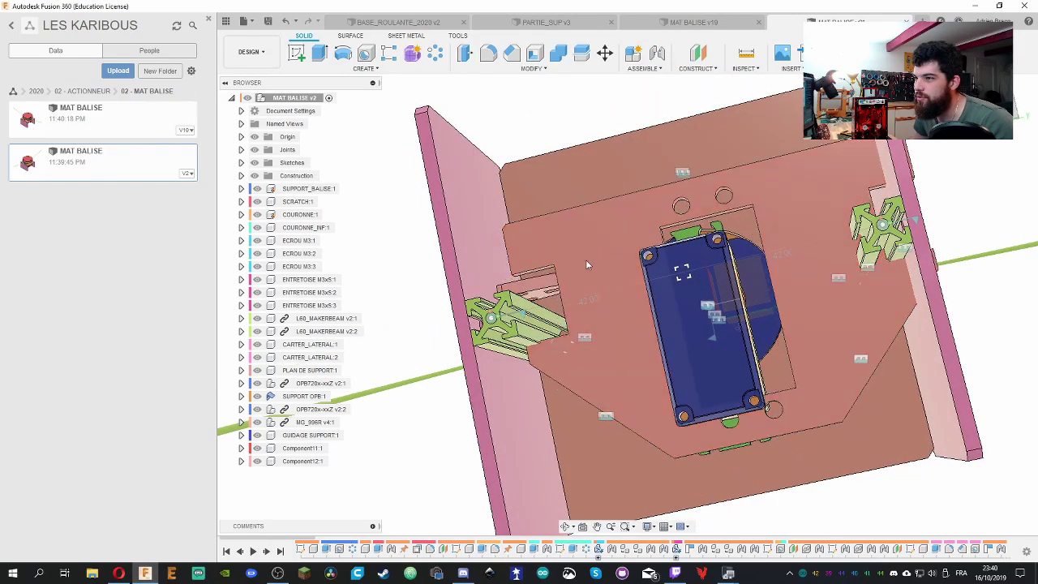
{"action": "middle_click_drag", "start_coordinate": [536, 198], "coordinate": [578, 303], "text": "shift"}
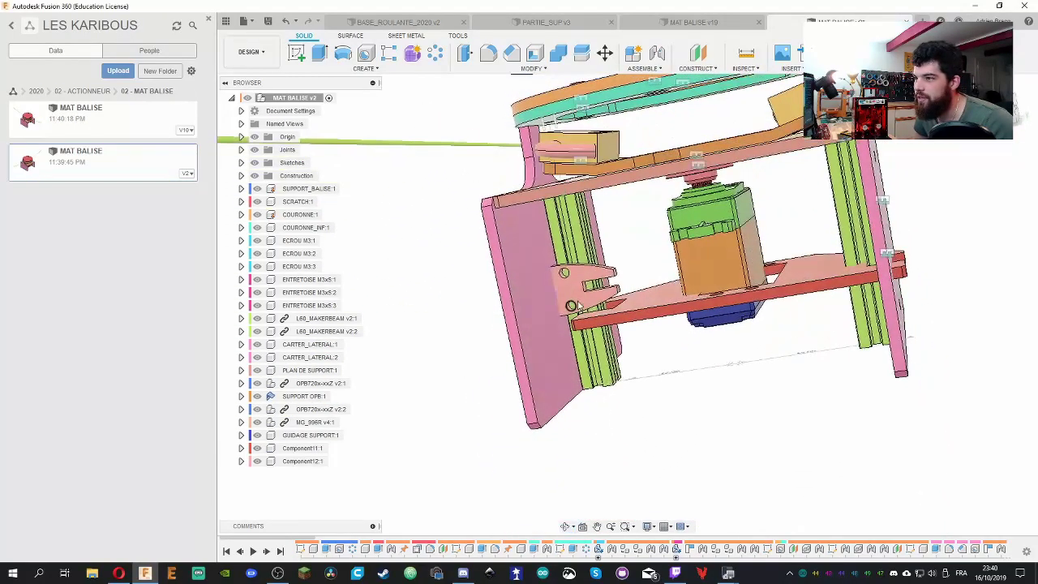
{"action": "middle_click_drag", "start_coordinate": [649, 248], "coordinate": [668, 271], "text": "shift"}
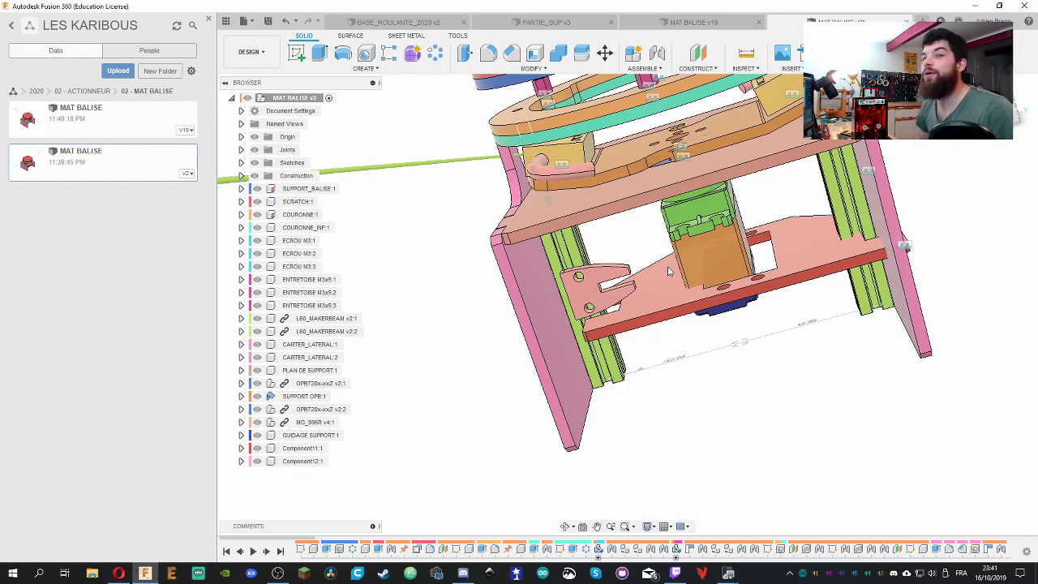
{"action": "middle_click_drag", "start_coordinate": [722, 353], "coordinate": [665, 260], "text": "shift"}
{"action": "scroll", "coordinate": [649, 204], "scroll_direction": "up", "scroll_amount": 10}
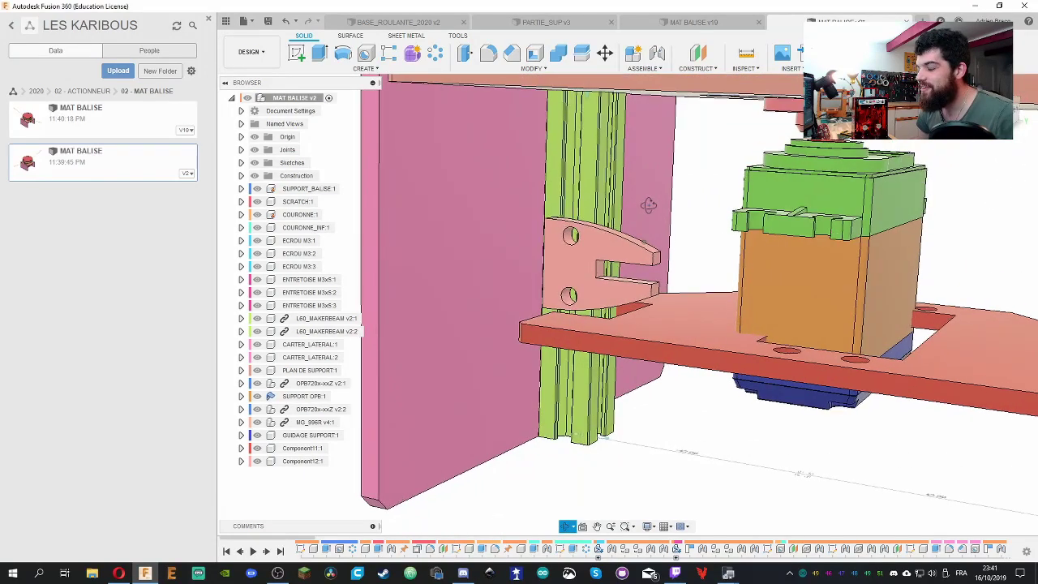
{"action": "middle_click_drag", "start_coordinate": [648, 205], "coordinate": [655, 211], "text": "shift"}
{"action": "middle_click_drag", "start_coordinate": [676, 260], "coordinate": [680, 230], "text": "shift"}
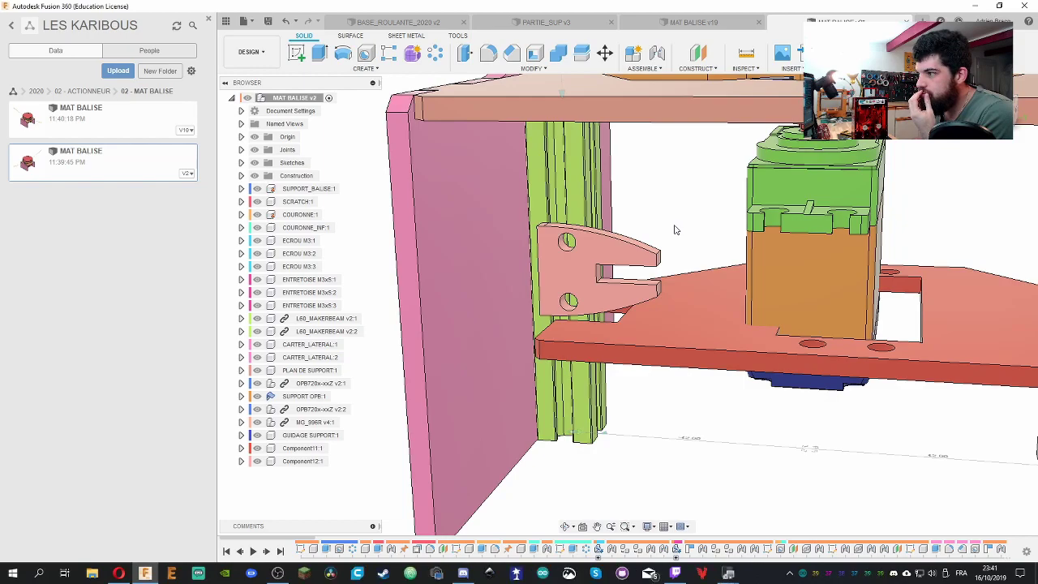
{"action": "left_click", "coordinate": [689, 22]}
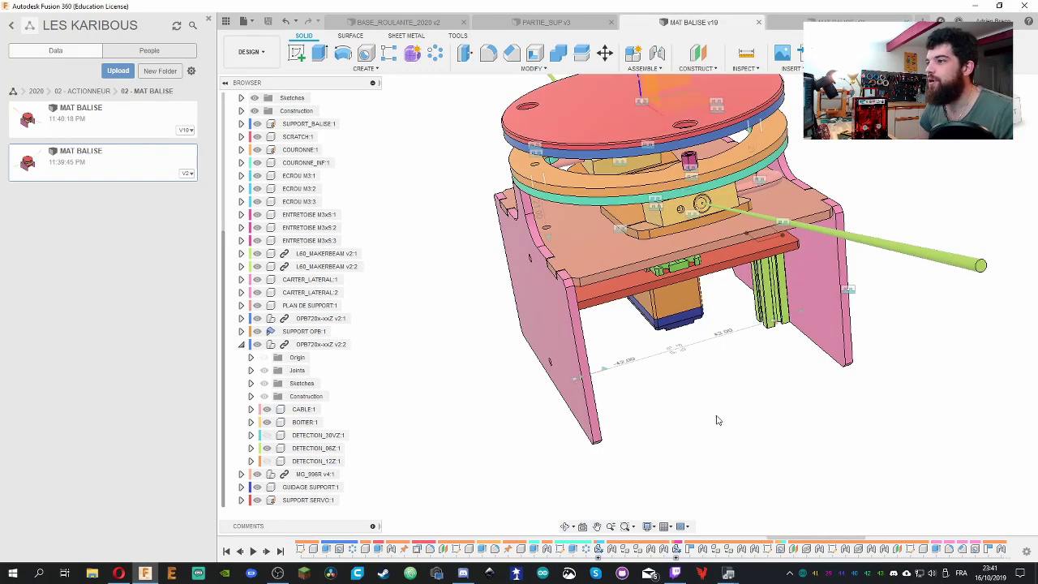
Compare the v19 and v2 designs, then look down on v19's red plate
{"action": "middle_click_drag", "start_coordinate": [680, 341], "coordinate": [794, 341], "text": "shift"}
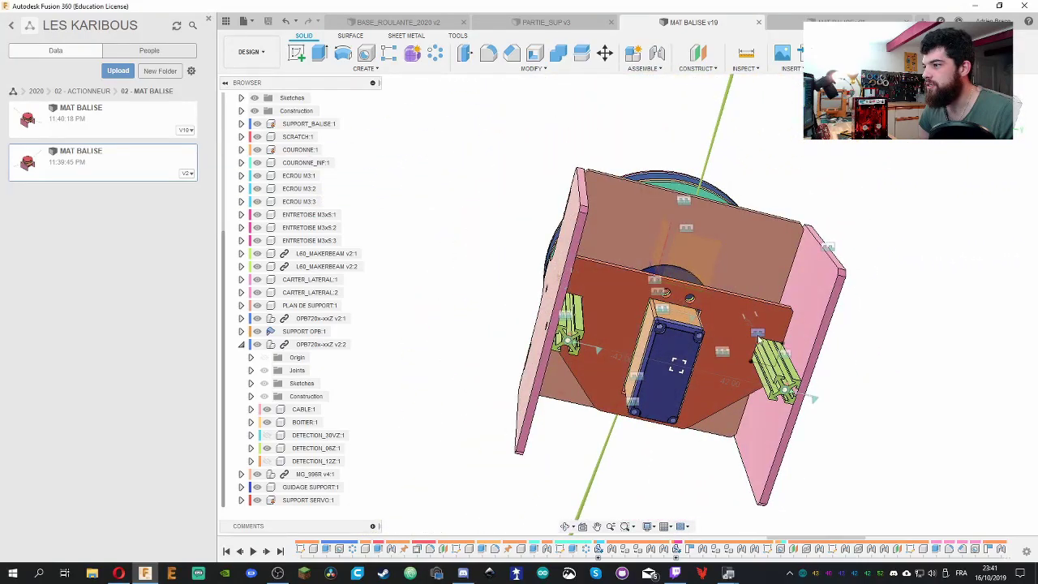
{"action": "scroll", "coordinate": [795, 340], "scroll_direction": "up", "scroll_amount": 2}
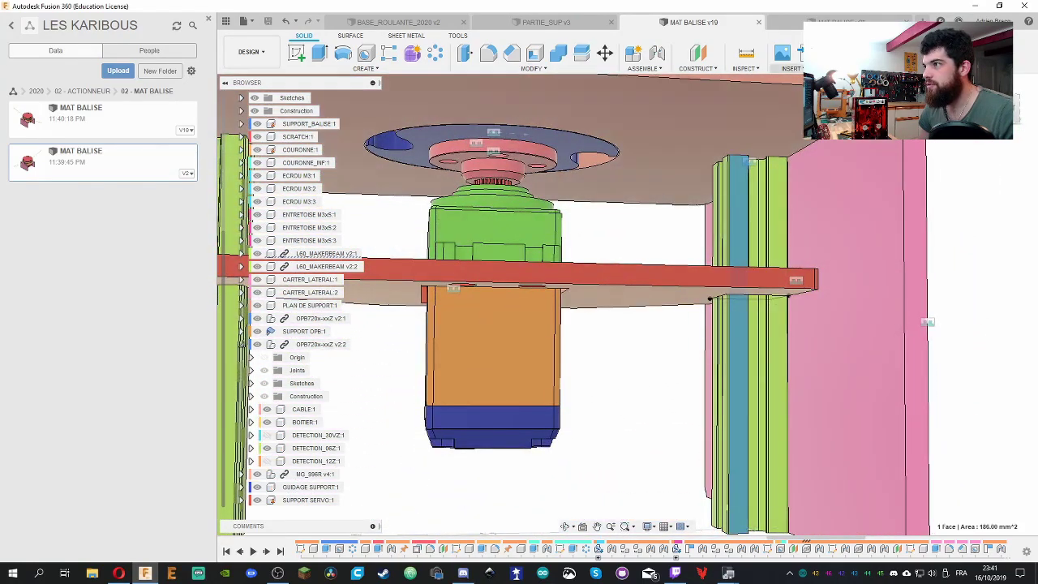
{"action": "left_click", "coordinate": [836, 22]}
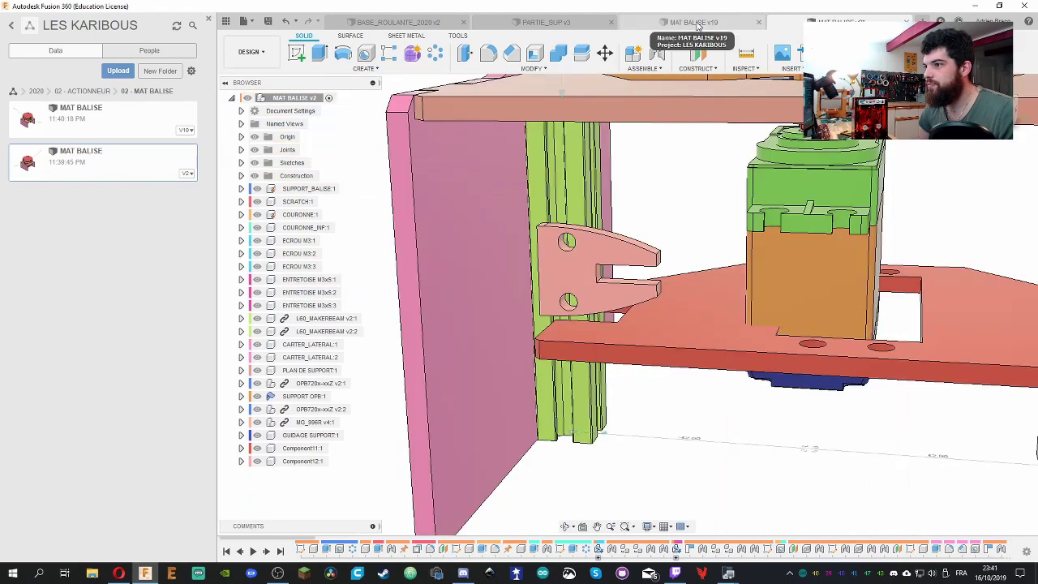
{"action": "left_click", "coordinate": [696, 24]}
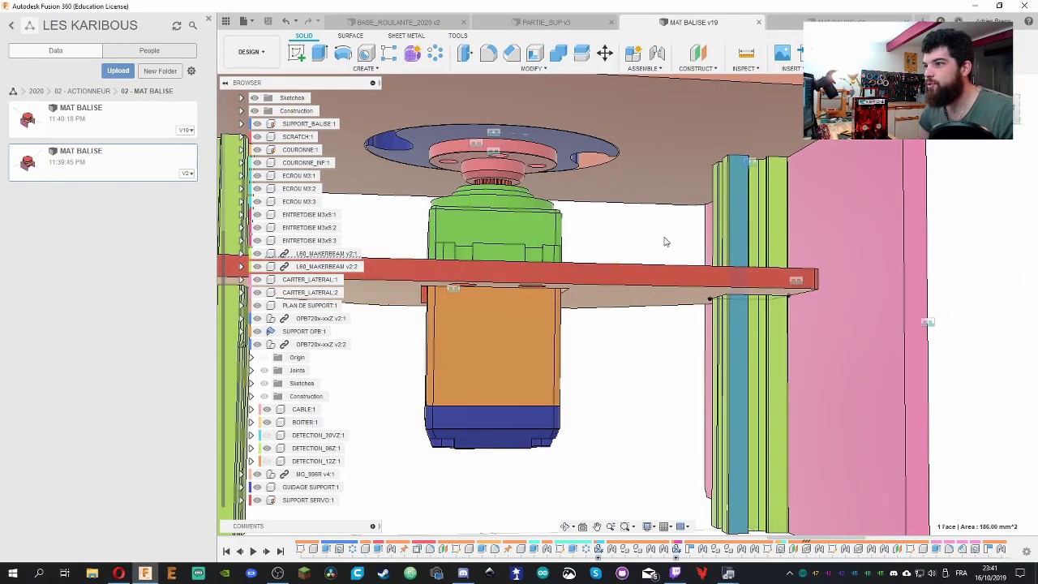
{"action": "scroll", "coordinate": [673, 239], "scroll_direction": "down", "scroll_amount": 3}
{"action": "scroll", "coordinate": [686, 227], "scroll_direction": "up", "scroll_amount": 4}
{"action": "middle_click_drag", "start_coordinate": [687, 227], "coordinate": [674, 226], "text": "shift"}
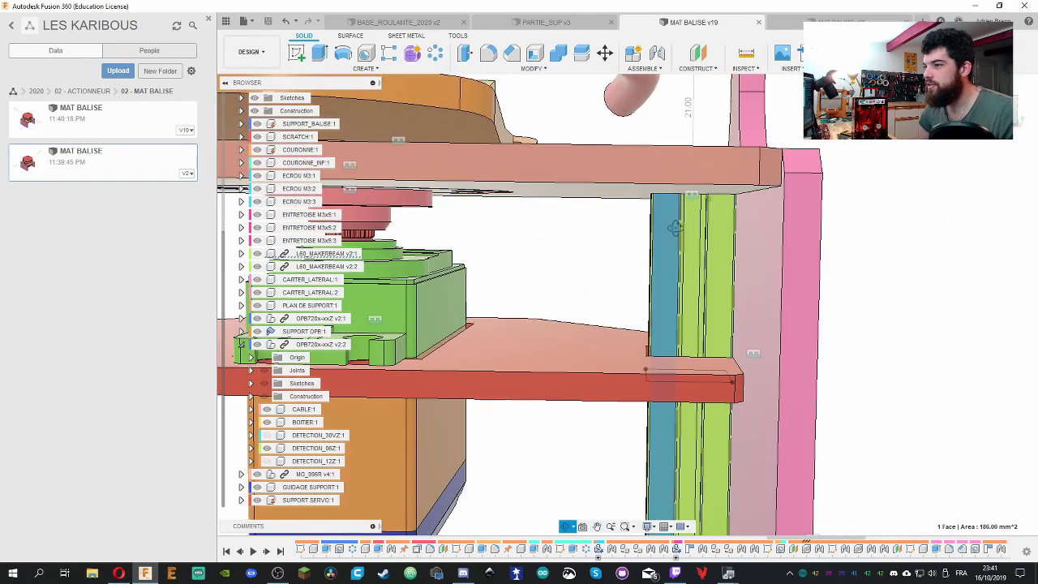
{"action": "scroll", "coordinate": [675, 227], "scroll_direction": "up", "scroll_amount": 2}
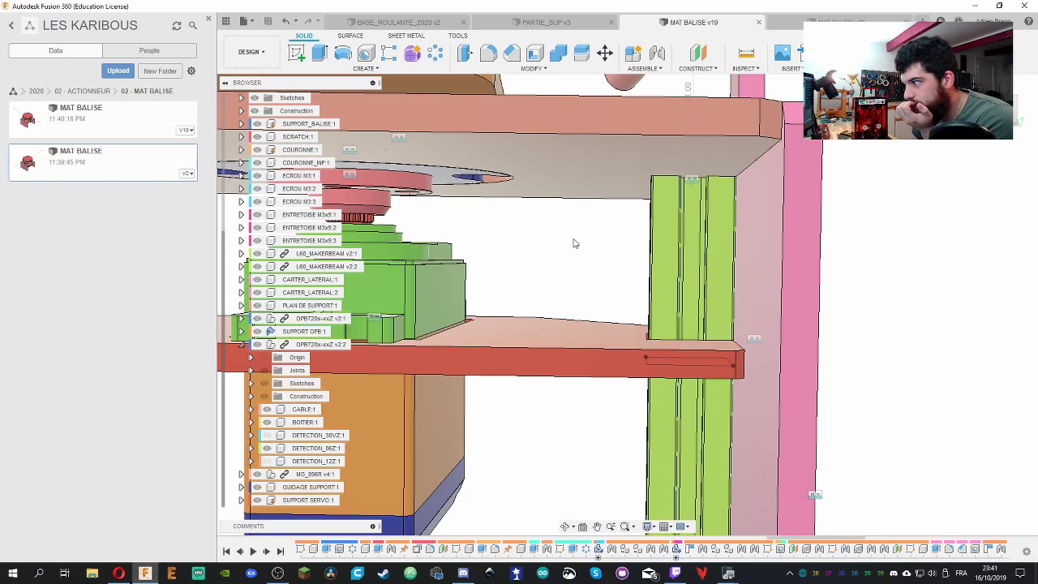
Start a new sketch with the green upright's front face selected
{"action": "left_click", "coordinate": [666, 271]}
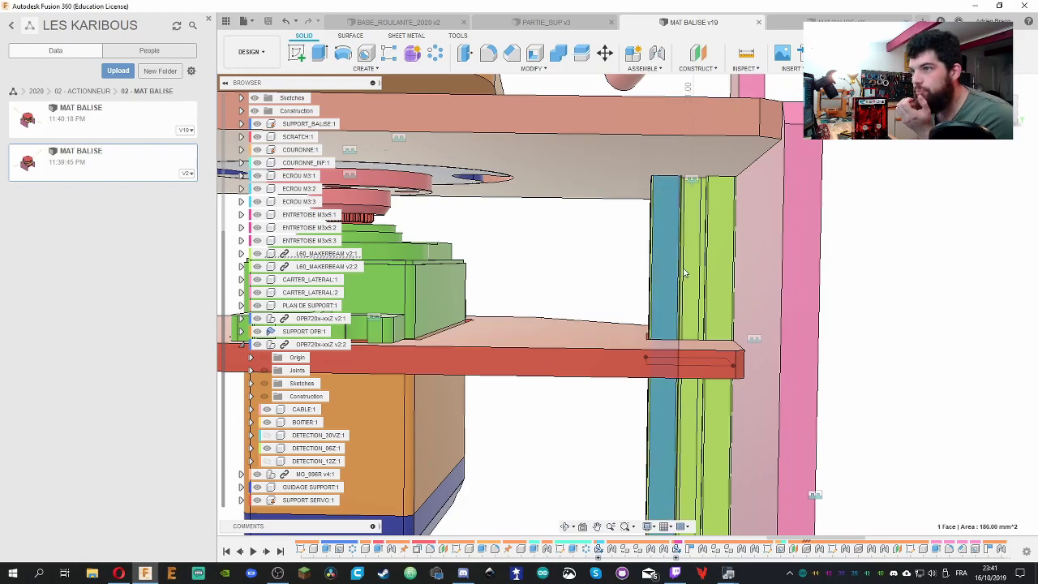
{"action": "left_click", "coordinate": [208, 19]}
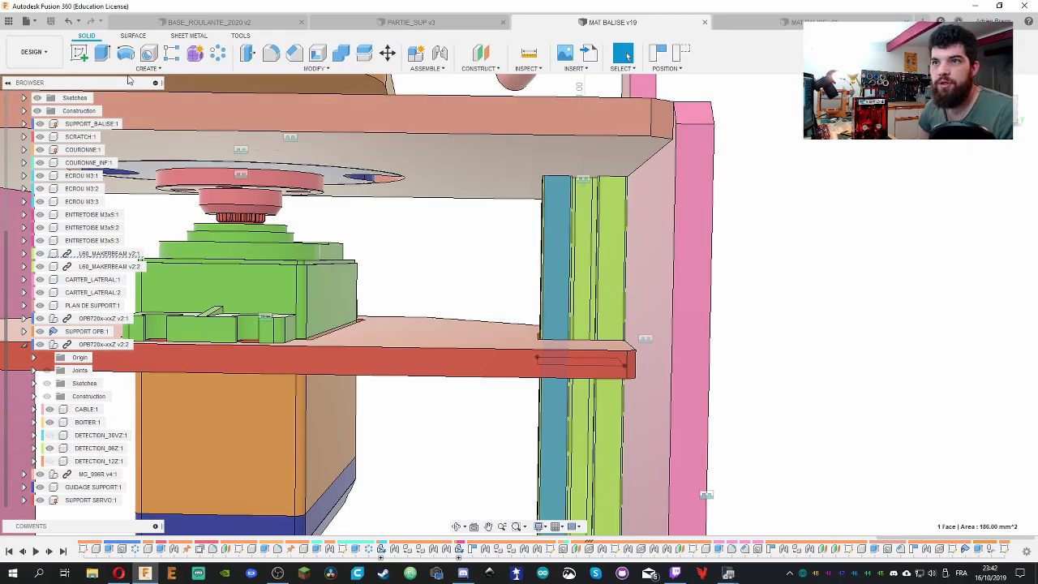
{"action": "left_click", "coordinate": [81, 56]}
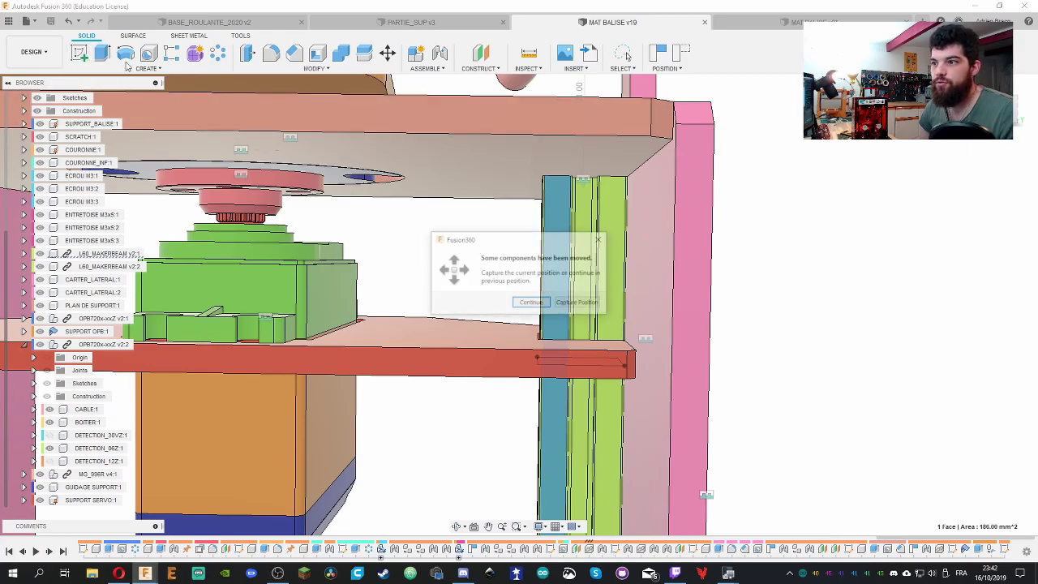
Continue past the moved components, then view the MAT BALISE v2 design from below
{"action": "left_click", "coordinate": [538, 307]}
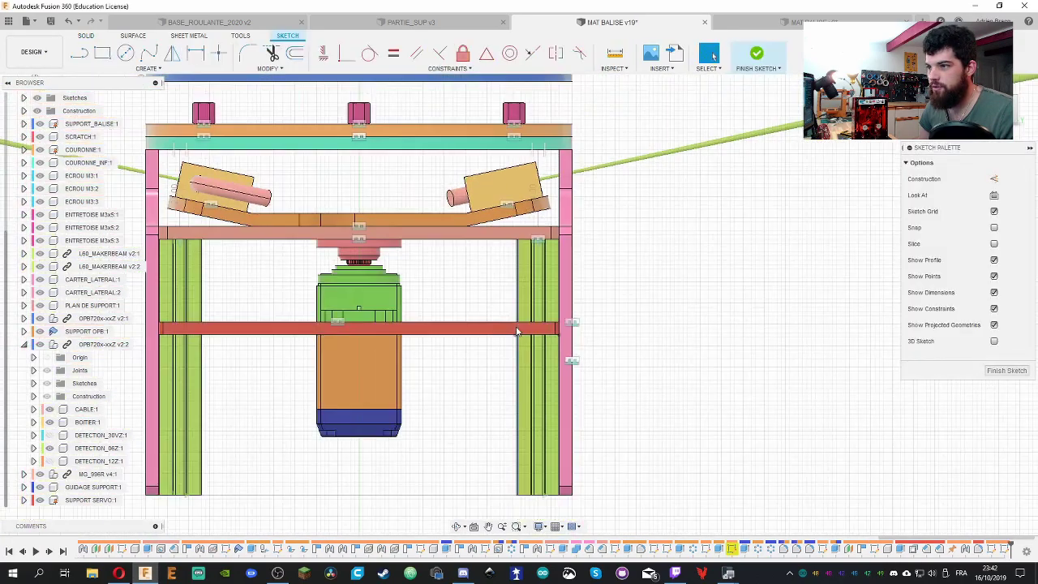
{"action": "scroll", "coordinate": [445, 251], "scroll_direction": "up", "scroll_amount": 2}
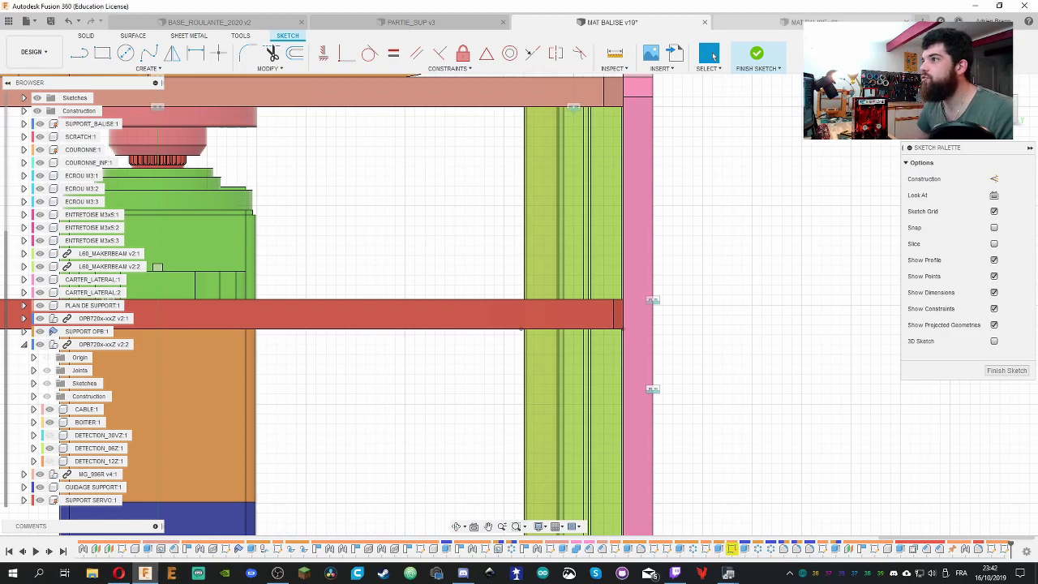
{"action": "left_click", "coordinate": [819, 22]}
{"action": "middle_click_drag", "start_coordinate": [571, 242], "coordinate": [537, 297], "text": "shift"}
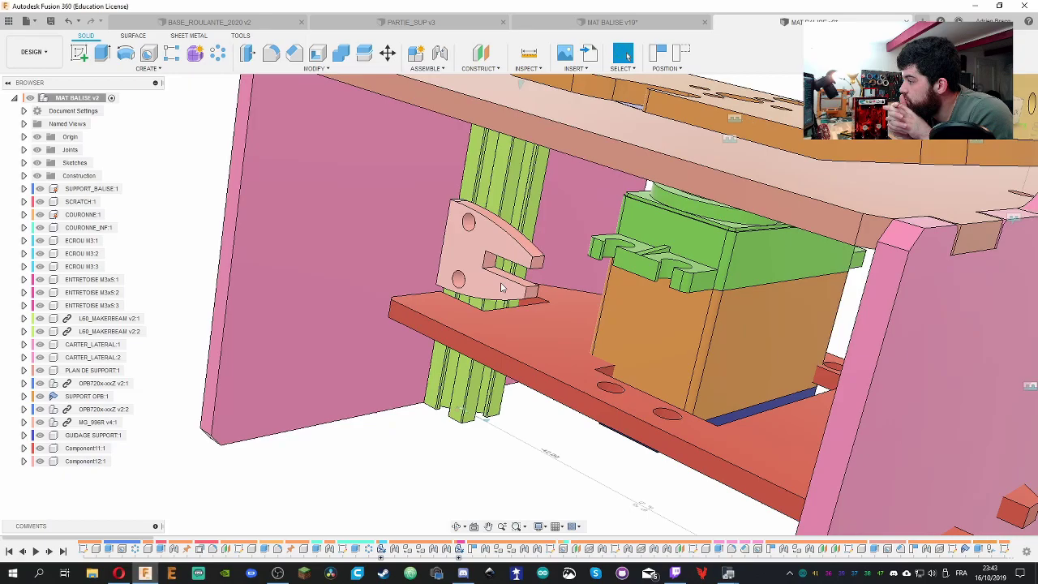
Return to the v19 sketch and orbit to see the servo from below
{"action": "left_click", "coordinate": [604, 22]}
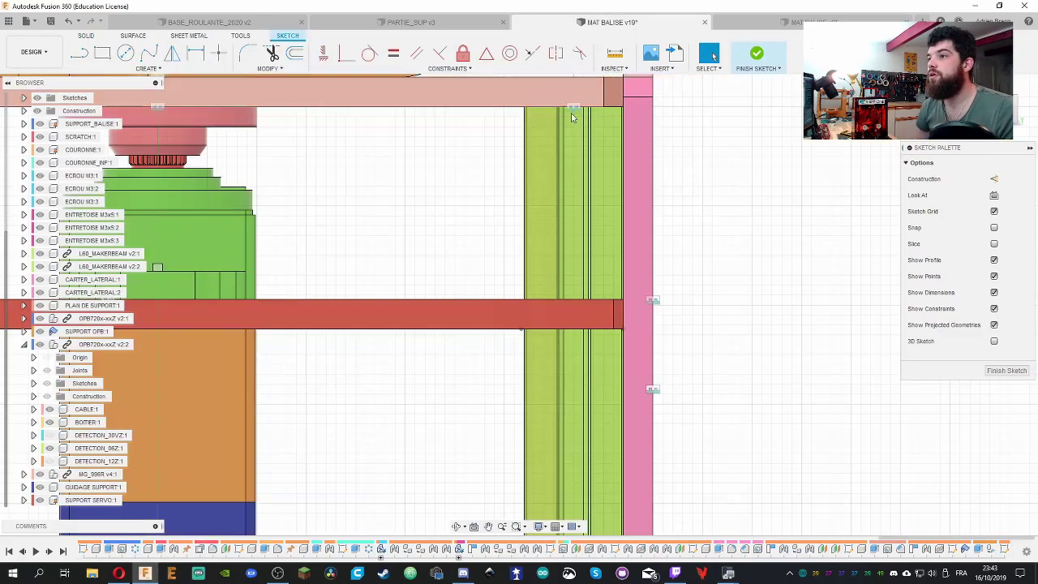
{"action": "scroll", "coordinate": [544, 193], "scroll_direction": "down", "scroll_amount": 5}
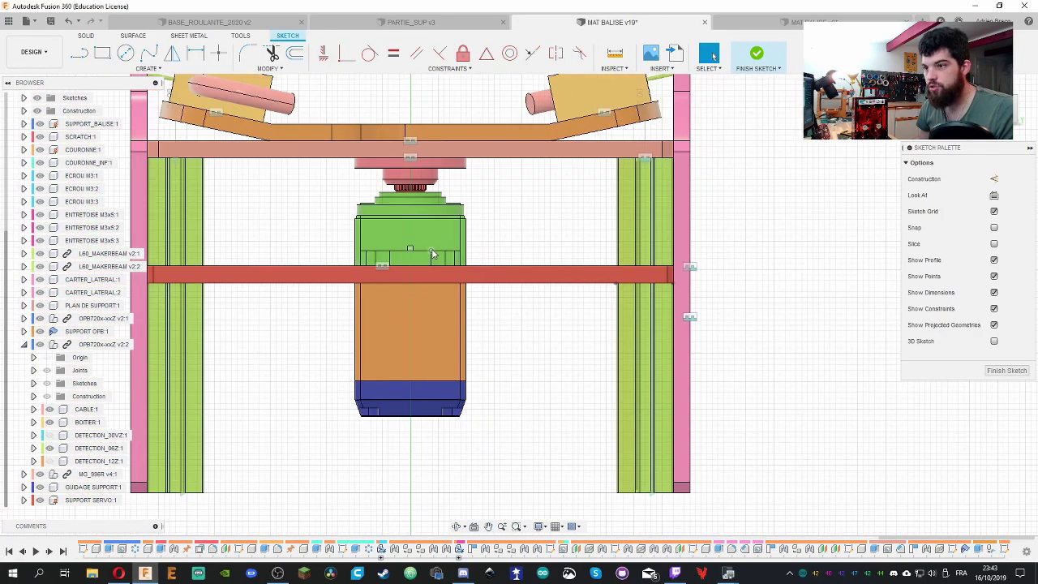
{"action": "mouse_move", "coordinate": [432, 254]}
{"action": "middle_mouse_down", "text": "shift"}
{"action": "mouse_move", "coordinate": [526, 209]}
{"action": "mouse_move", "coordinate": [494, 239]}
{"action": "mouse_move", "coordinate": [512, 278]}
{"action": "mouse_move", "coordinate": [733, 242]}
{"action": "mouse_move", "coordinate": [734, 219]}
{"action": "mouse_move", "coordinate": [780, 213]}
{"action": "mouse_move", "coordinate": [556, 295]}
{"action": "mouse_move", "coordinate": [592, 365]}
{"action": "middle_mouse_up", "text": "shift"}
{"action": "middle_click_drag", "start_coordinate": [774, 308], "coordinate": [646, 419], "text": "shift"}
{"action": "scroll", "coordinate": [486, 210], "scroll_direction": "down", "scroll_amount": 5}
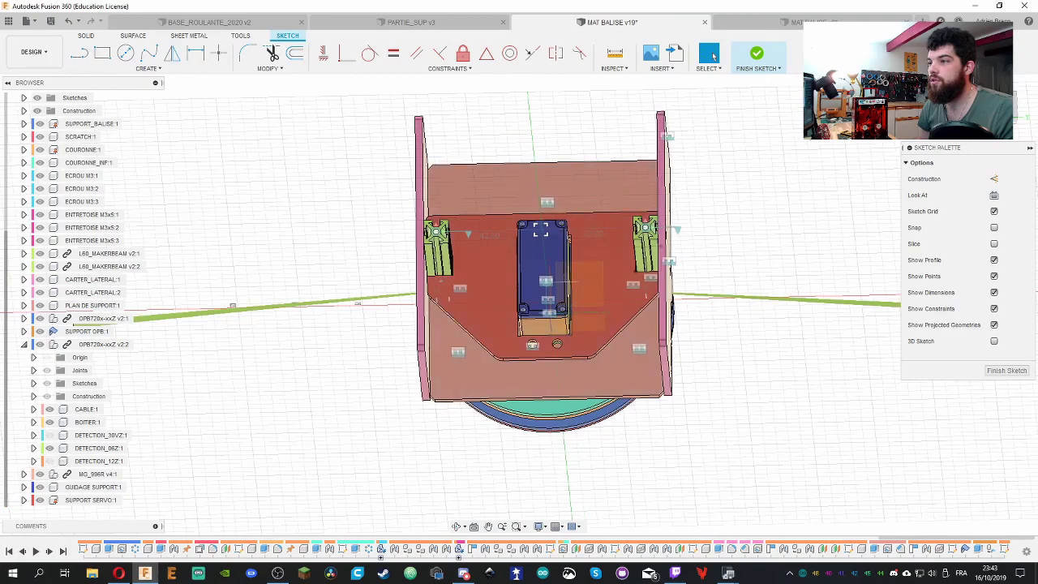
{"action": "scroll", "coordinate": [454, 202], "scroll_direction": "up", "scroll_amount": 3}
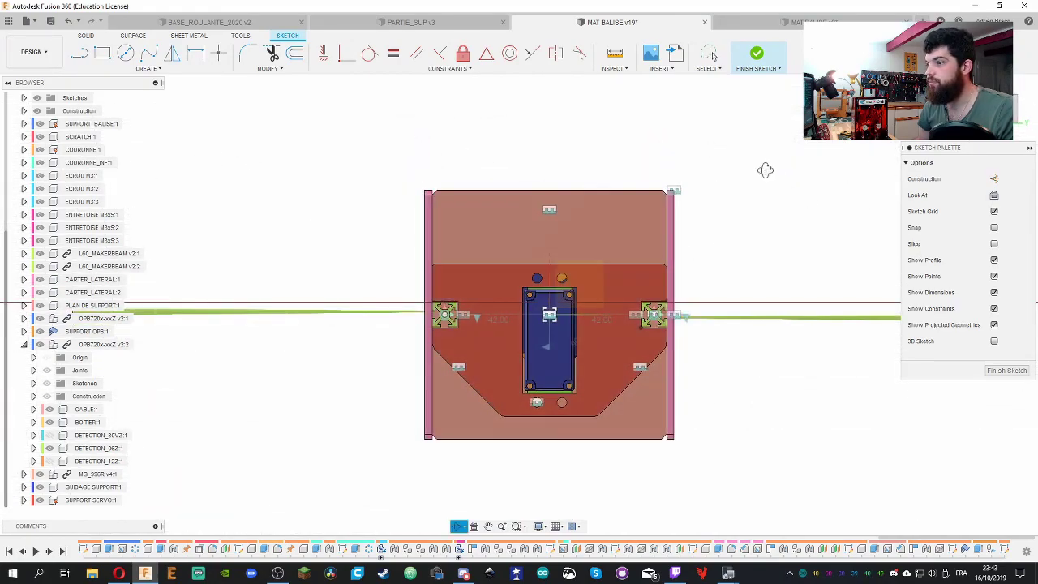
Snap the sketch to the front view and zoom in for drawing
{"action": "middle_click_drag", "start_coordinate": [765, 168], "coordinate": [764, 231], "text": "shift"}
{"action": "left_click", "coordinate": [1015, 98]}
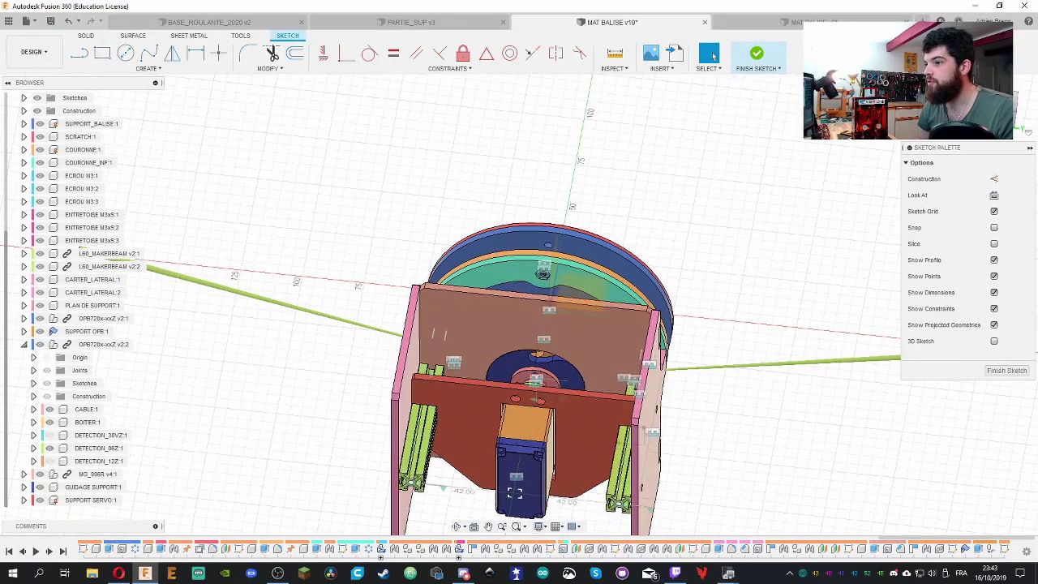
{"action": "scroll", "coordinate": [649, 474], "scroll_direction": "up", "scroll_amount": 2}
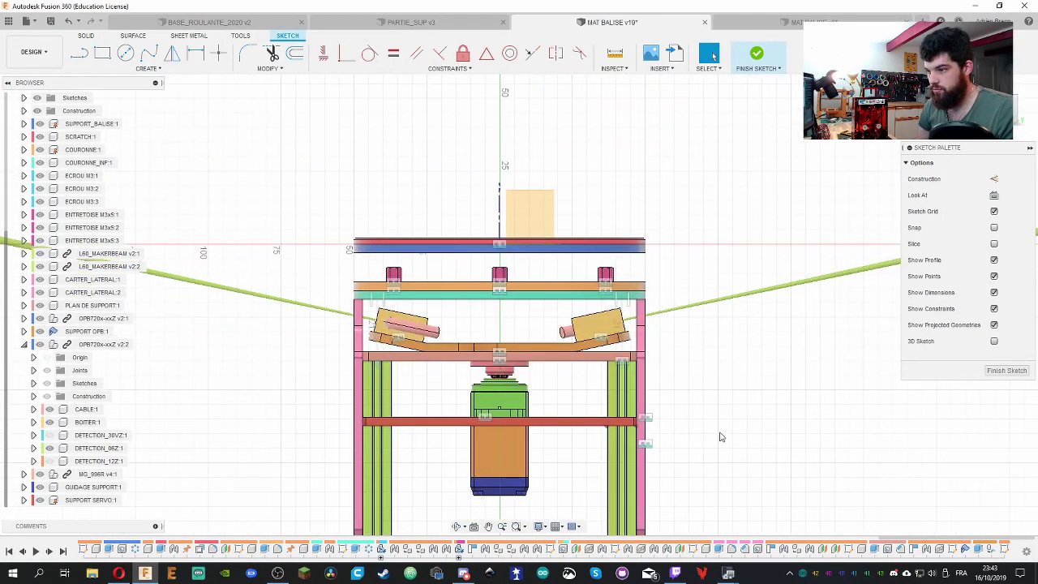
{"action": "middle_click_drag", "start_coordinate": [719, 435], "coordinate": [719, 406], "text": "shift"}
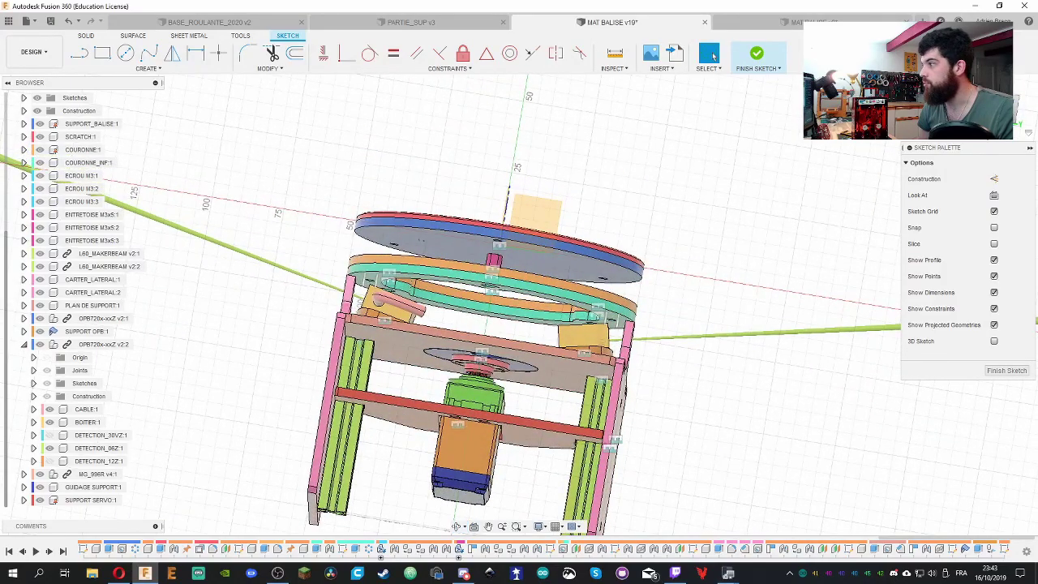
{"action": "scroll", "coordinate": [668, 399], "scroll_direction": "down", "scroll_amount": 2}
{"action": "scroll", "coordinate": [668, 399], "scroll_direction": "up", "scroll_amount": 5}
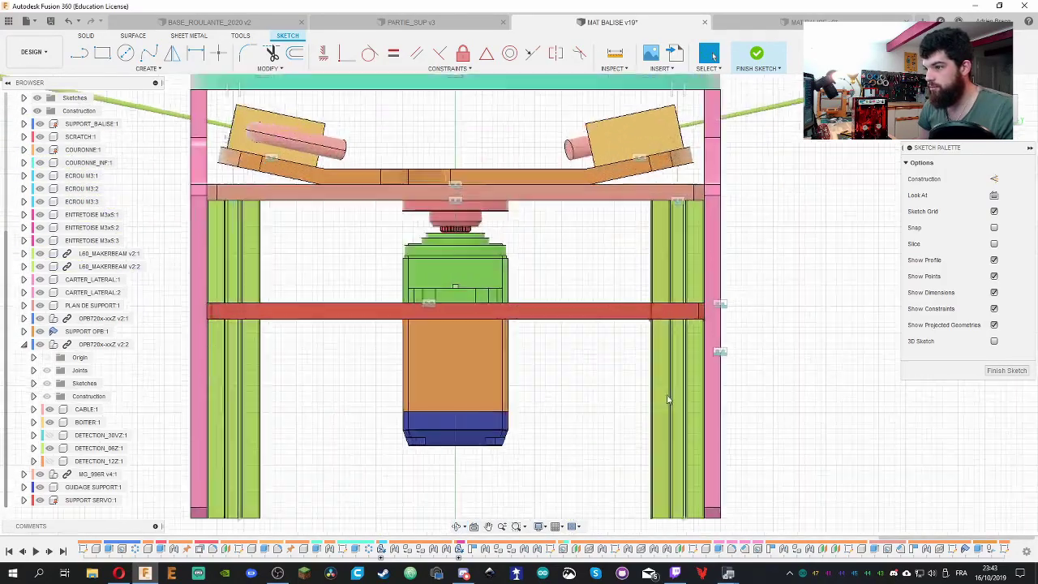
{"action": "scroll", "coordinate": [669, 399], "scroll_direction": "up", "scroll_amount": 1}
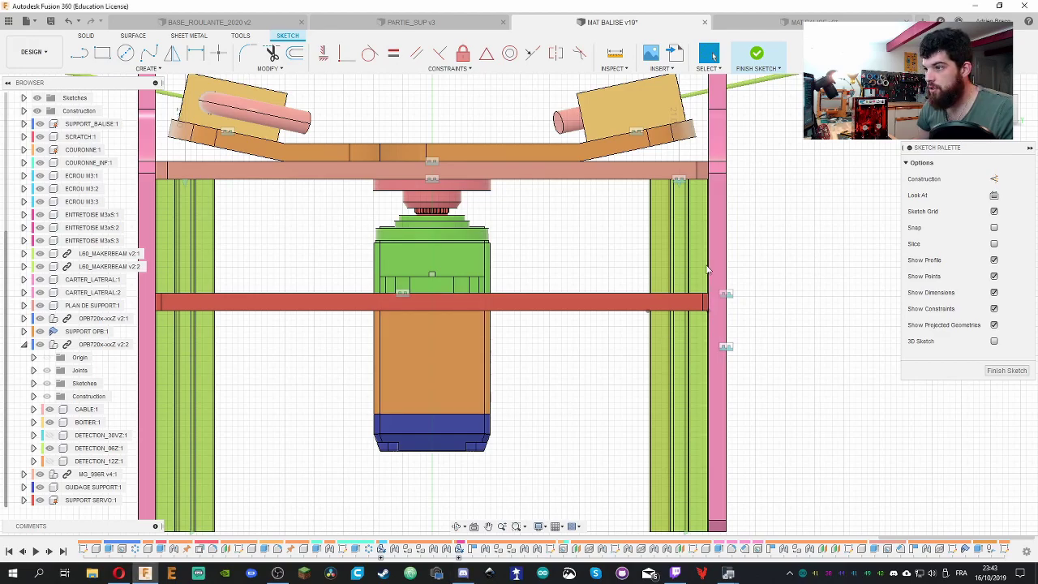
{"action": "scroll", "coordinate": [707, 270], "scroll_direction": "down", "scroll_amount": 2}
{"action": "scroll", "coordinate": [707, 270], "scroll_direction": "up", "scroll_amount": 4}
Draw a rectangle beside the pink post and make its right side collinear with the pink edge
{"action": "key", "text": "r"}
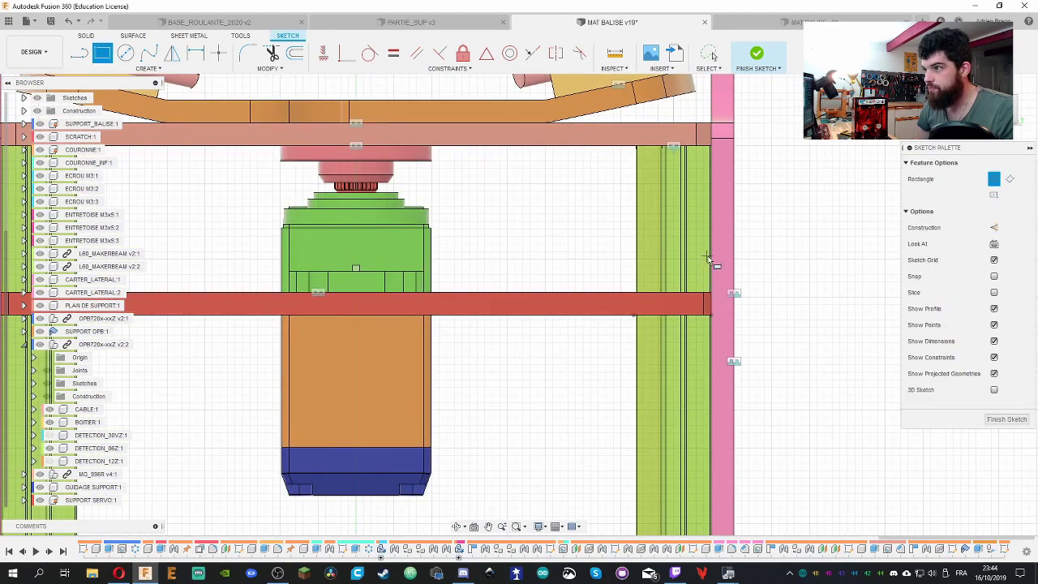
{"action": "left_click", "coordinate": [581, 242]}
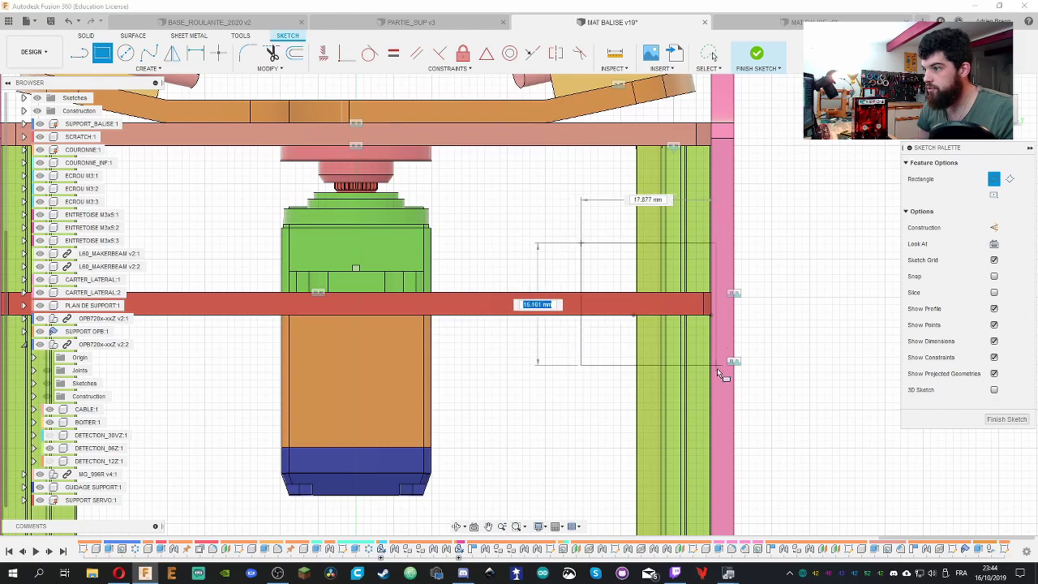
{"action": "left_click", "coordinate": [719, 373]}
{"action": "key", "text": "Escape"}
{"action": "scroll", "coordinate": [733, 325], "scroll_direction": "down", "scroll_amount": 1}
{"action": "scroll", "coordinate": [710, 270], "scroll_direction": "up", "scroll_amount": 3}
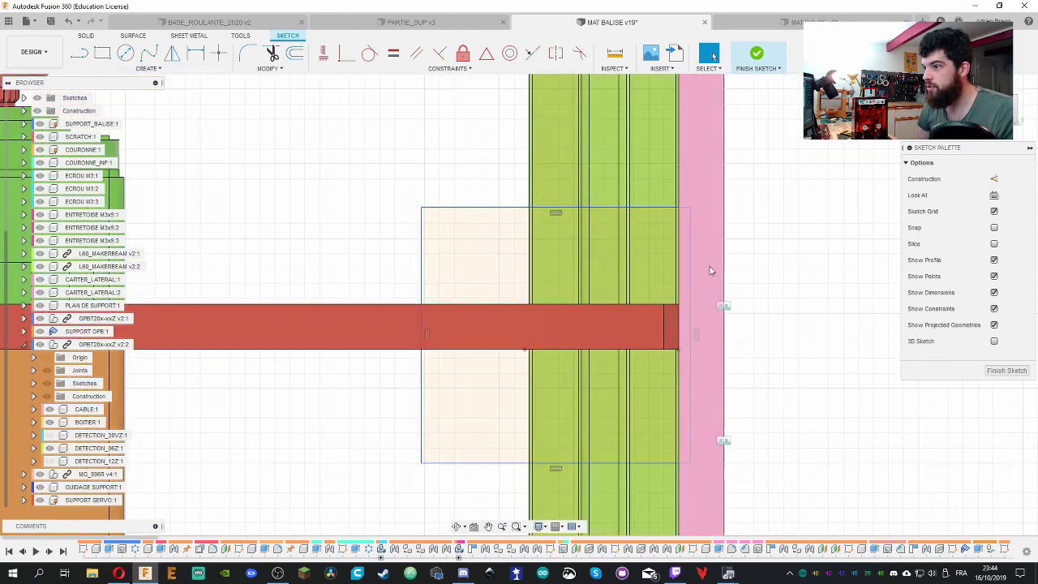
{"action": "left_click", "coordinate": [711, 270]}
{"action": "left_click", "coordinate": [690, 260], "text": "shift"}
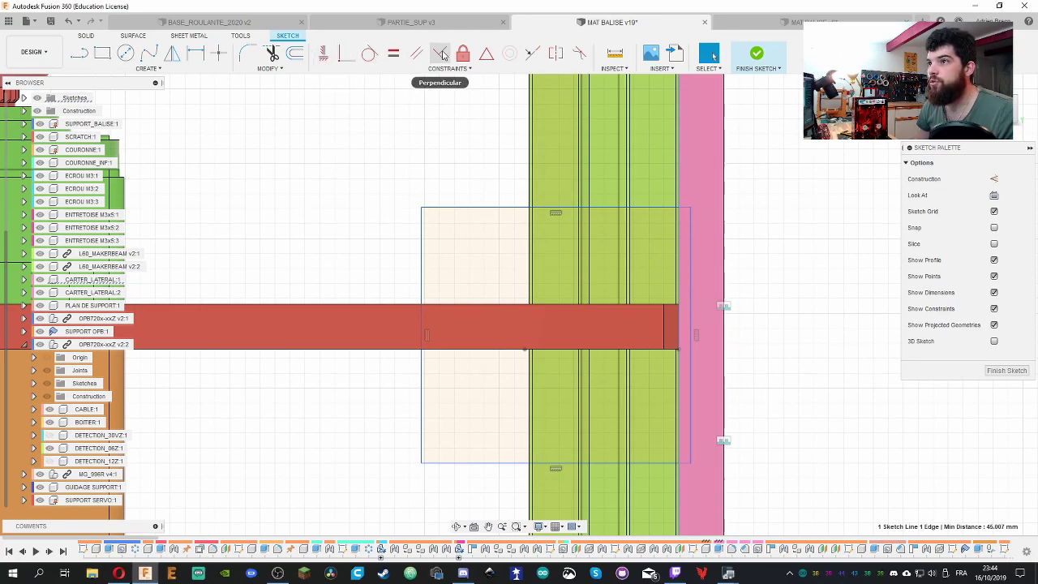
{"action": "left_click", "coordinate": [532, 53]}
{"action": "key", "text": "Escape"}
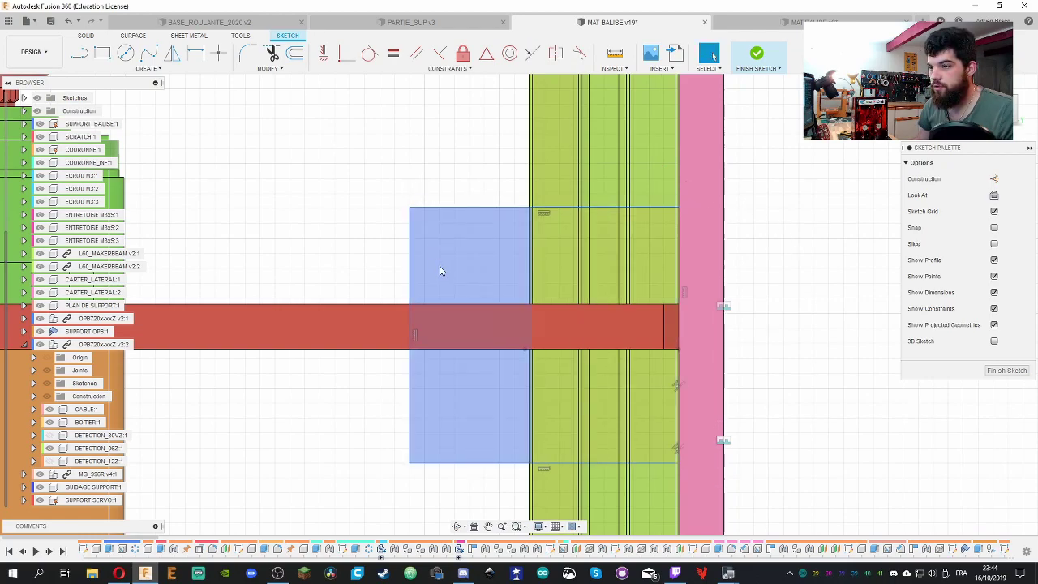
Drag the rectangle's top and bottom edges so it straddles the red bar
{"action": "key", "text": "l"}
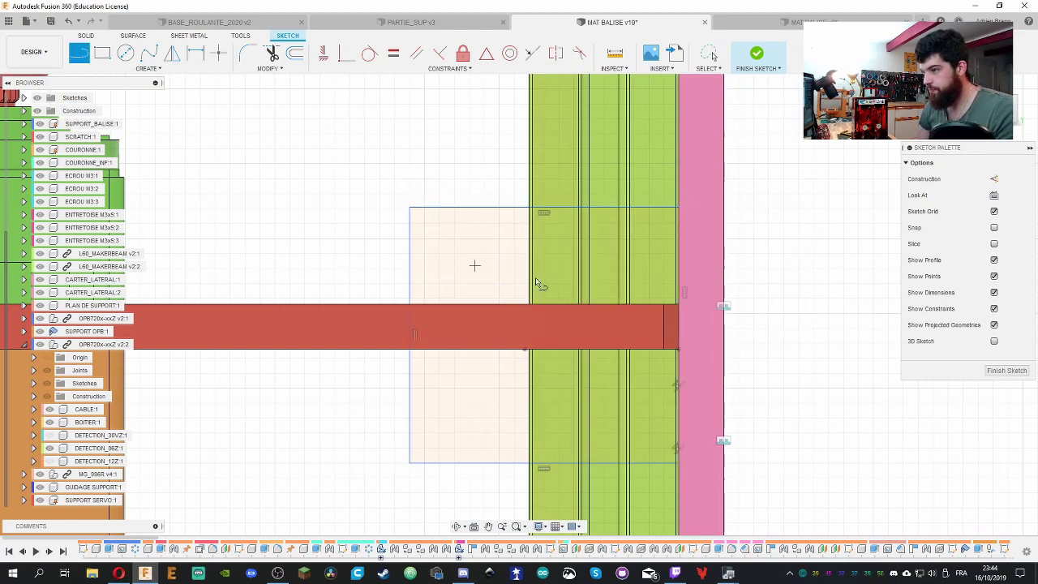
{"action": "key", "text": "Escape"}
{"action": "left_click", "coordinate": [678, 329]}
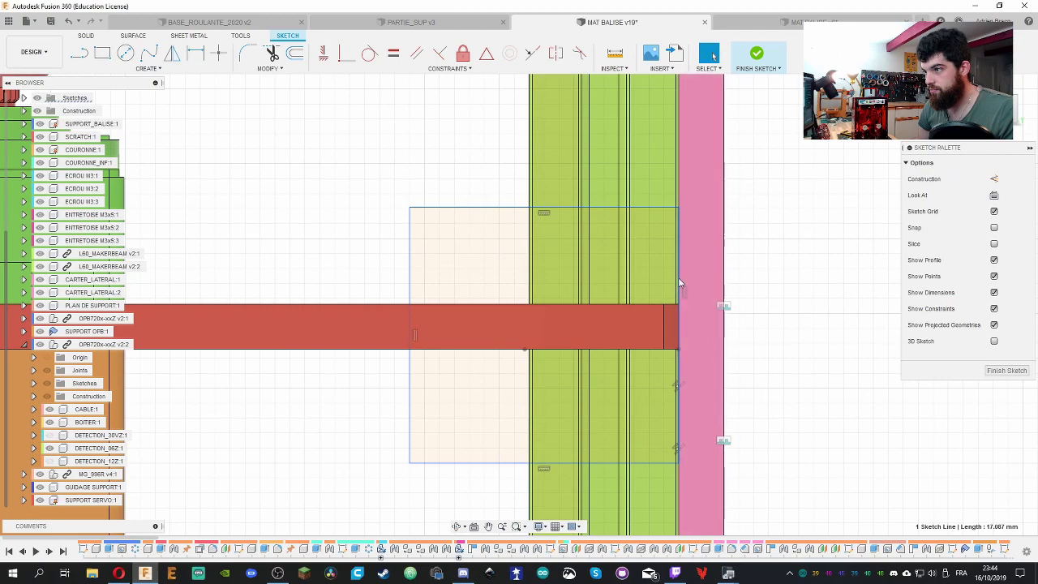
{"action": "left_click_drag", "start_coordinate": [679, 226], "coordinate": [678, 381]}
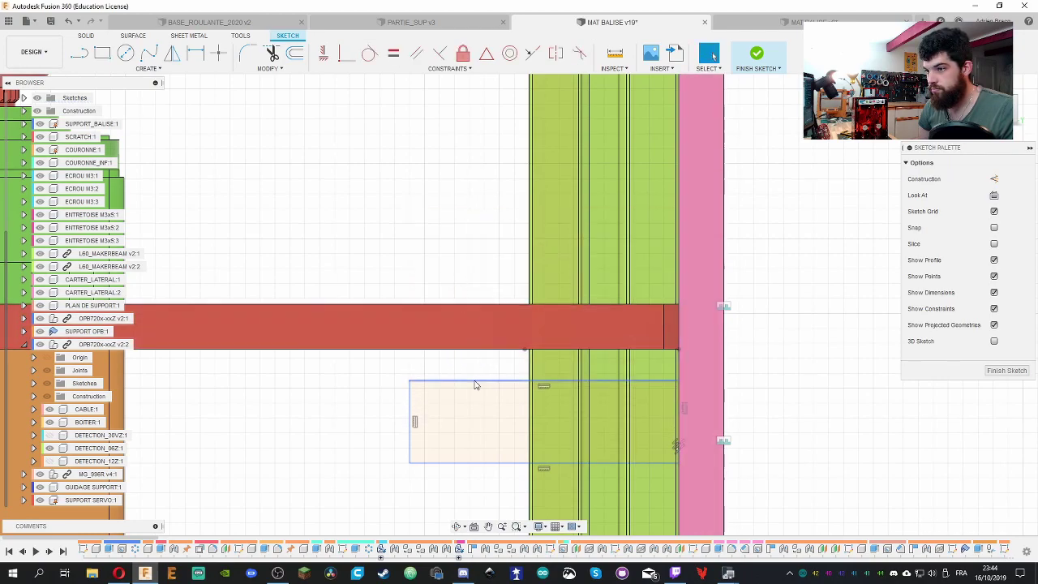
{"action": "left_click_drag", "start_coordinate": [477, 381], "coordinate": [475, 212]}
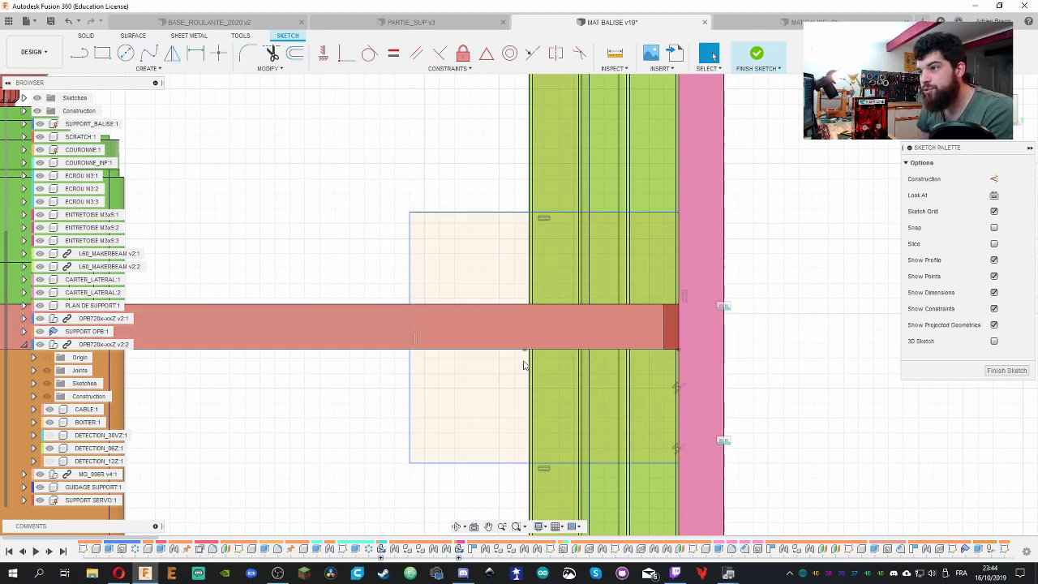
{"action": "mouse_move", "coordinate": [512, 464]}
{"action": "left_mouse_down"}
{"action": "mouse_move", "coordinate": [511, 437]}
{"action": "mouse_move", "coordinate": [495, 466]}
{"action": "left_mouse_up"}
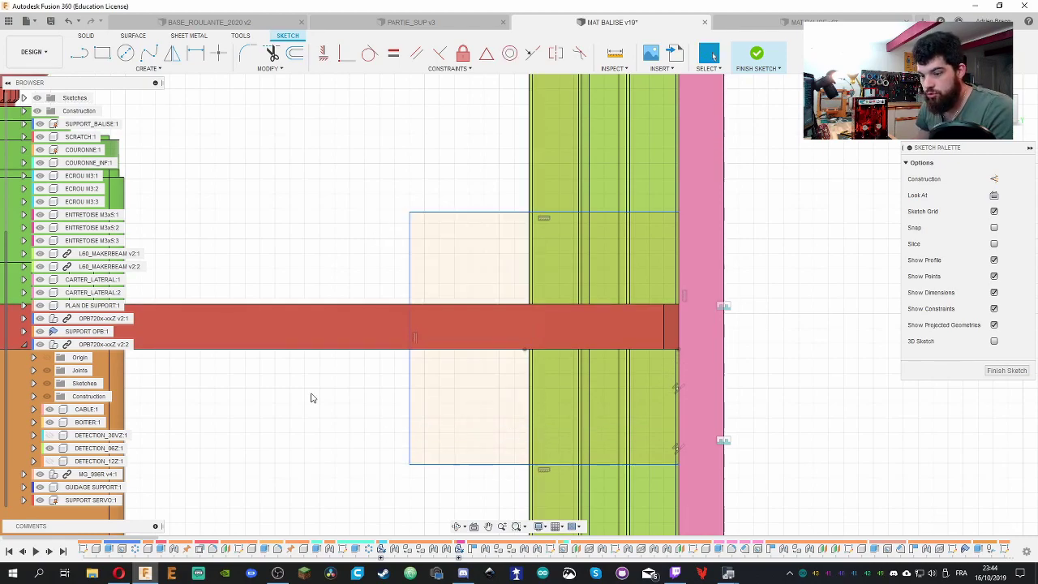
{"action": "key", "text": "r"}
Dimension the rectangle's edges 8 mm below and 8 mm above the red bar
{"action": "left_click", "coordinate": [447, 465]}
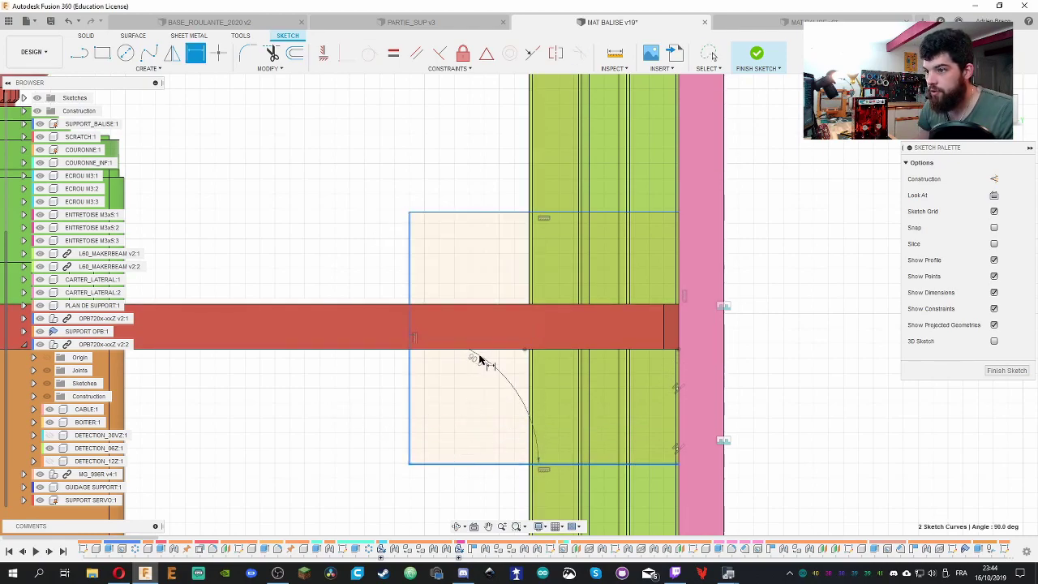
{"action": "key", "text": "Escape"}
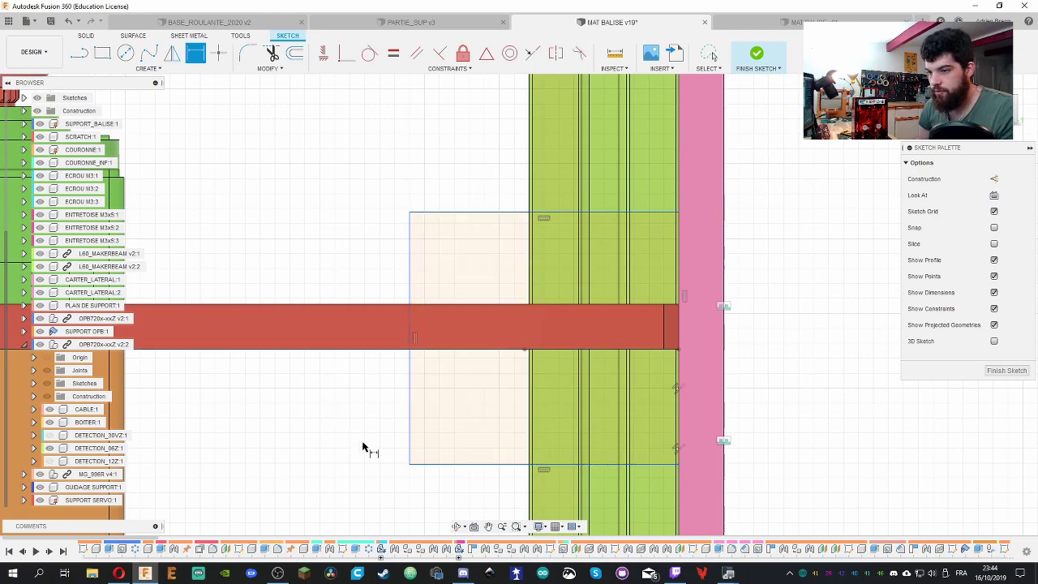
{"action": "left_click", "coordinate": [430, 464]}
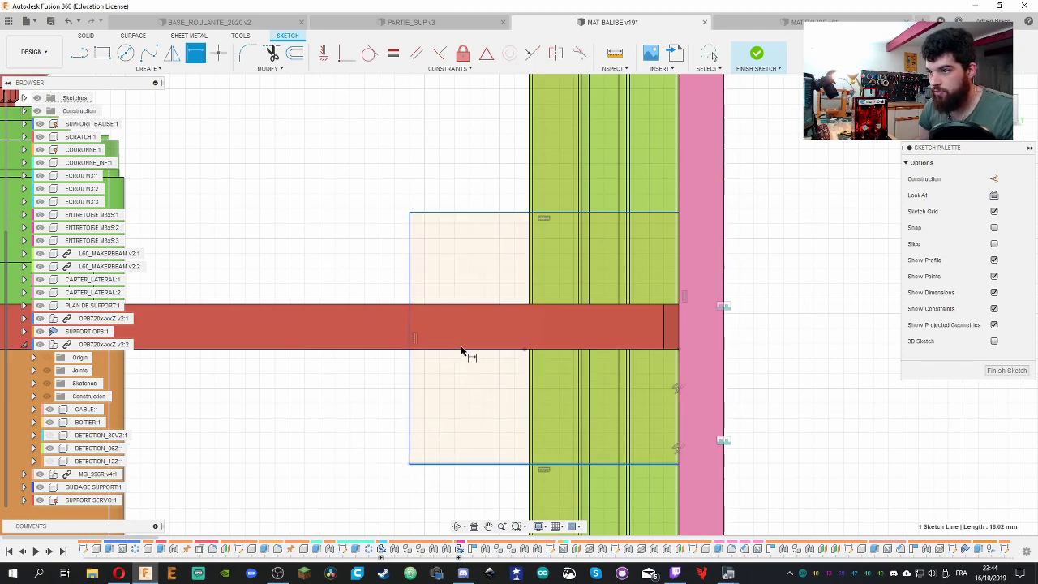
{"action": "left_click", "coordinate": [493, 351]}
{"action": "left_click", "coordinate": [350, 403]}
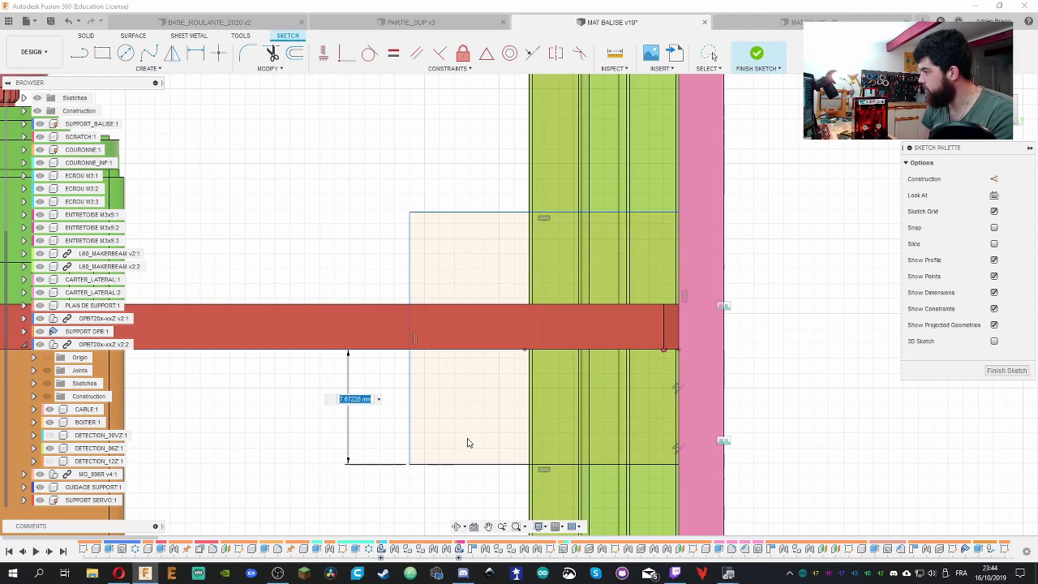
{"action": "type", "text": "8"}
{"action": "key", "text": "Return"}
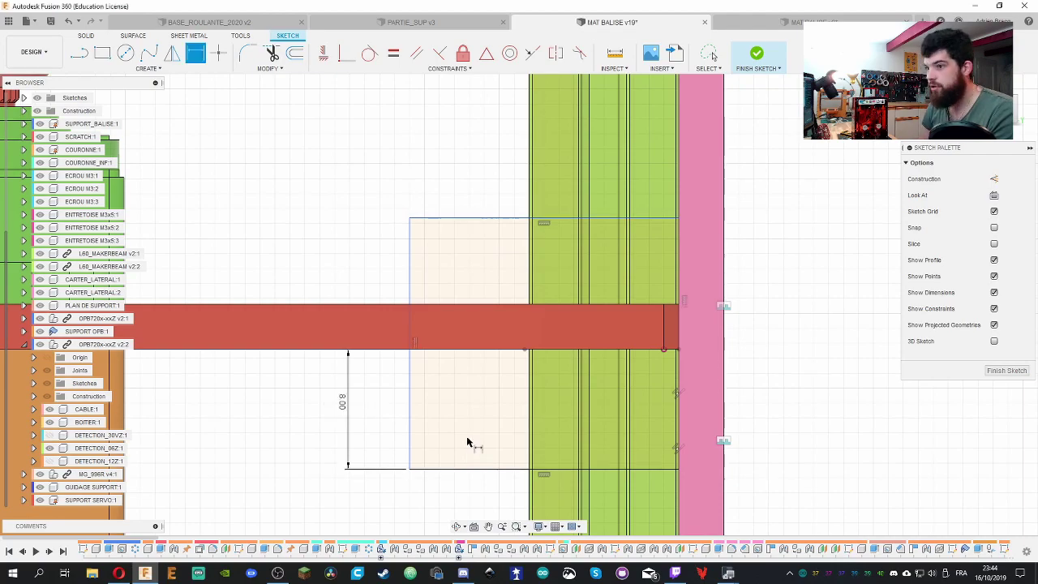
{"action": "left_click", "coordinate": [454, 305]}
{"action": "left_click", "coordinate": [453, 218]}
{"action": "left_click", "coordinate": [359, 240]}
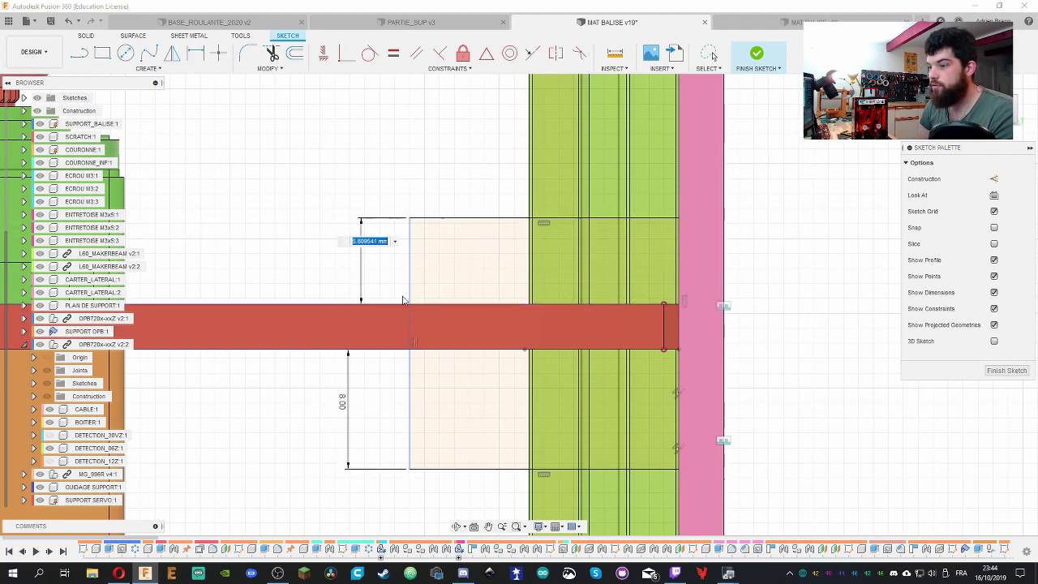
{"action": "type", "text": "8"}
{"action": "key", "text": "Return"}
{"action": "scroll", "coordinate": [463, 294], "scroll_direction": "down", "scroll_amount": 3}
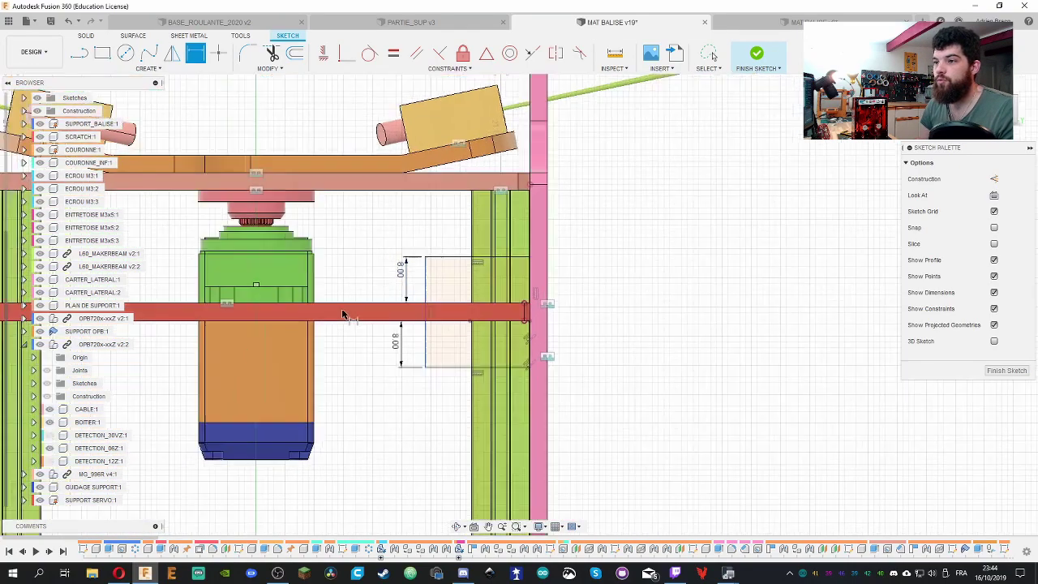
{"action": "scroll", "coordinate": [486, 311], "scroll_direction": "up", "scroll_amount": 1}
{"action": "scroll", "coordinate": [640, 308], "scroll_direction": "up", "scroll_amount": 2}
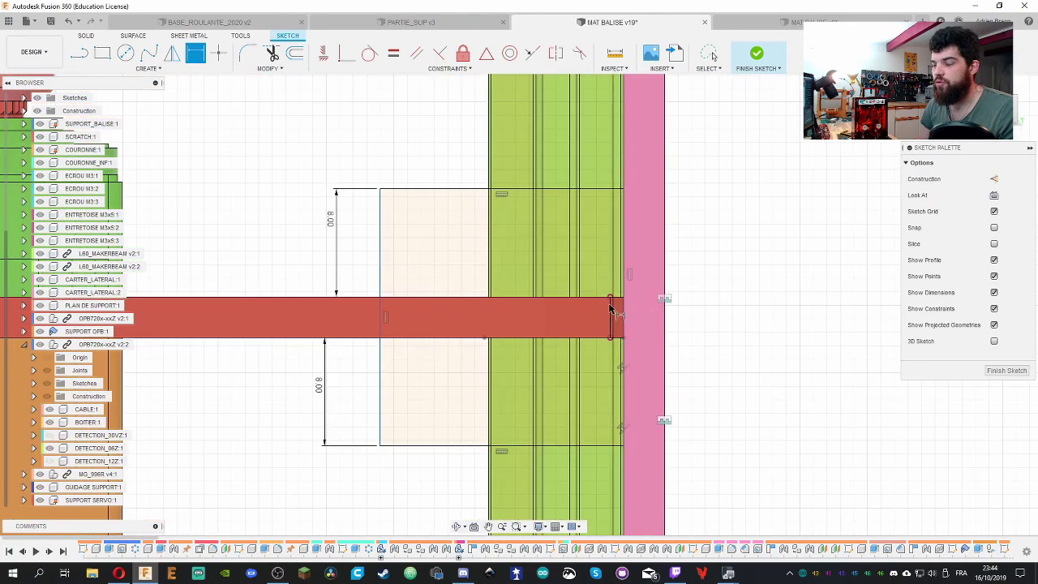
Draw two hole circles in the tab and a vertical construction line through them
{"action": "key", "text": "c"}
{"action": "left_click", "coordinate": [556, 247]}
{"action": "left_click", "coordinate": [557, 286]}
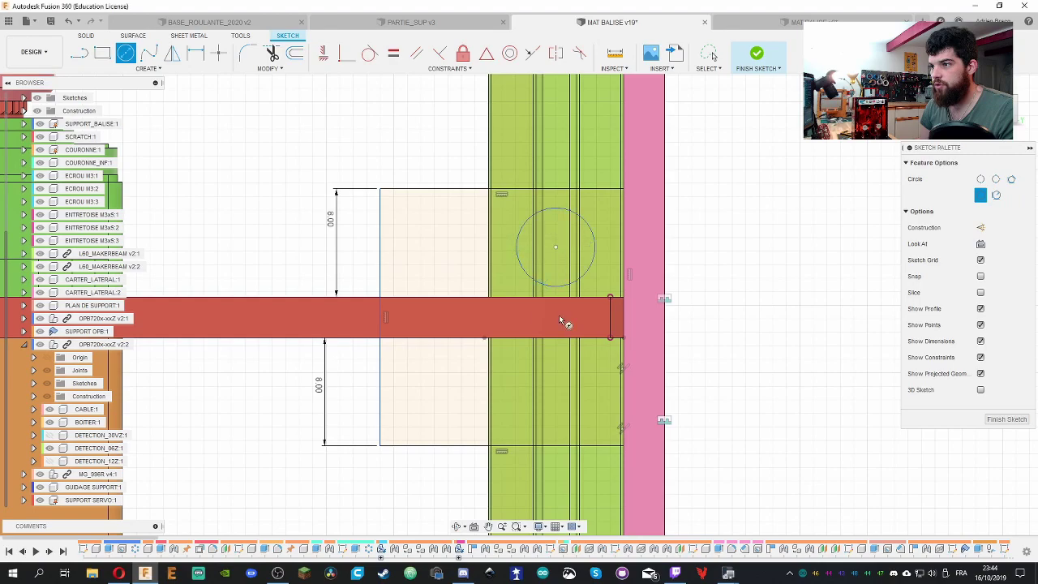
{"action": "left_click", "coordinate": [556, 404]}
{"action": "left_click", "coordinate": [510, 403]}
{"action": "key", "text": "Escape"}
{"action": "key", "text": "l"}
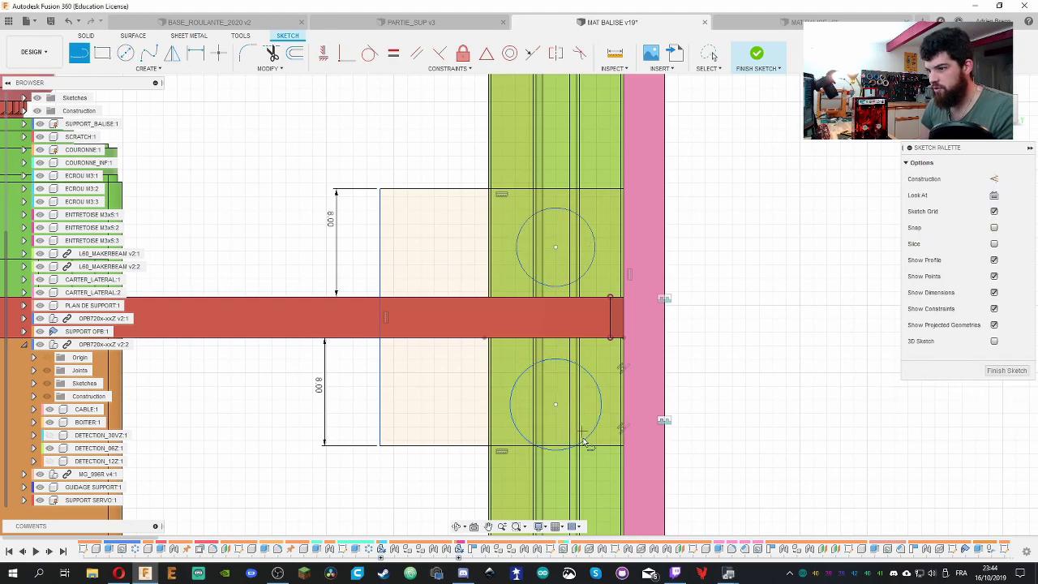
{"action": "left_click", "coordinate": [558, 446]}
{"action": "key", "text": "Return"}
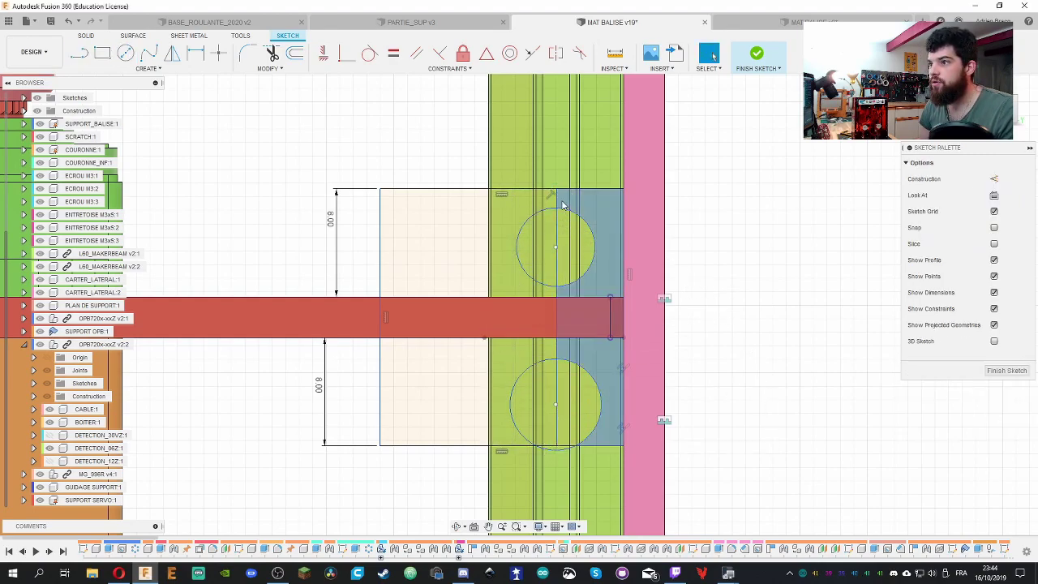
{"action": "key", "text": "Escape"}
{"action": "left_click", "coordinate": [556, 199]}
{"action": "left_click", "coordinate": [994, 178]}
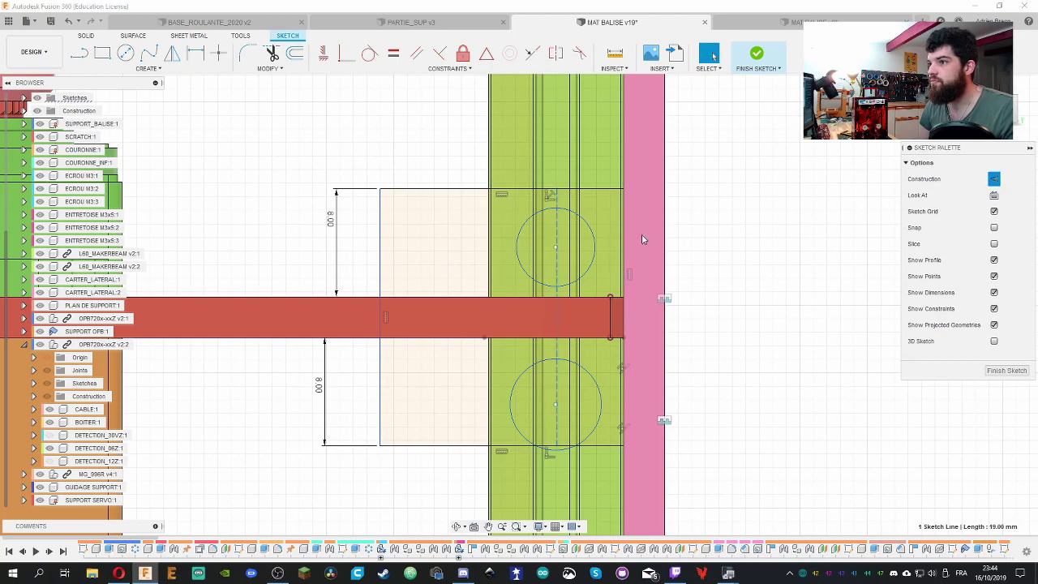
Put the upper hole centre on the construction line, make both holes equal, diameter 3.1 mm
{"action": "left_click", "coordinate": [556, 246], "text": "shift"}
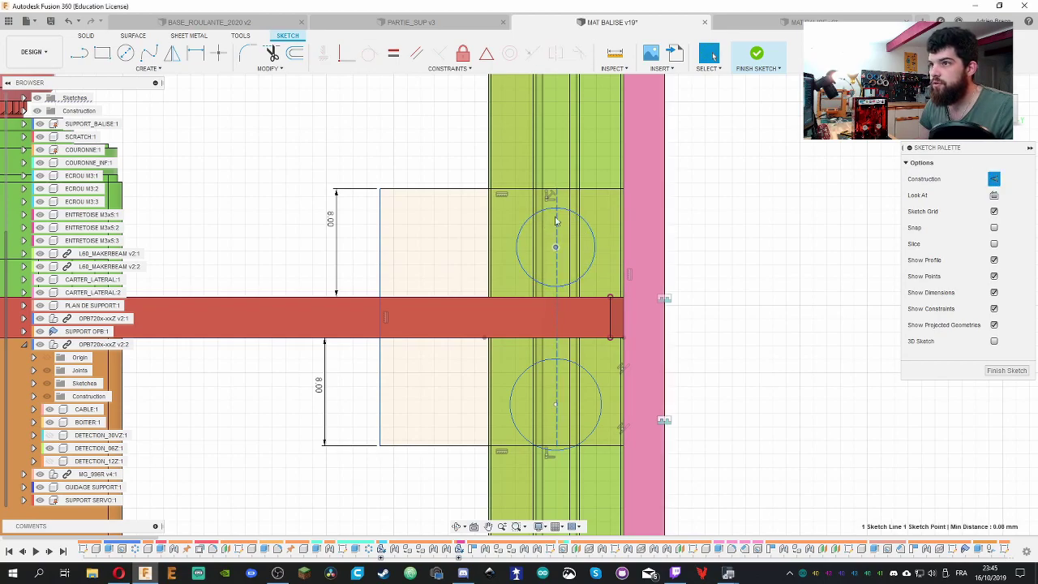
{"action": "left_click", "coordinate": [346, 54]}
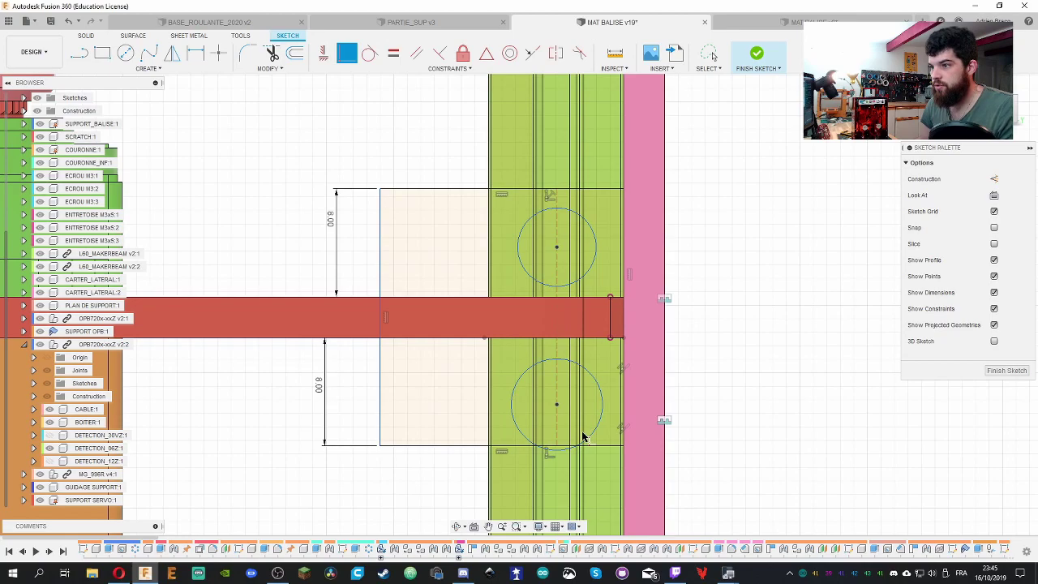
{"action": "key", "text": "Escape"}
{"action": "left_click", "coordinate": [588, 372]}
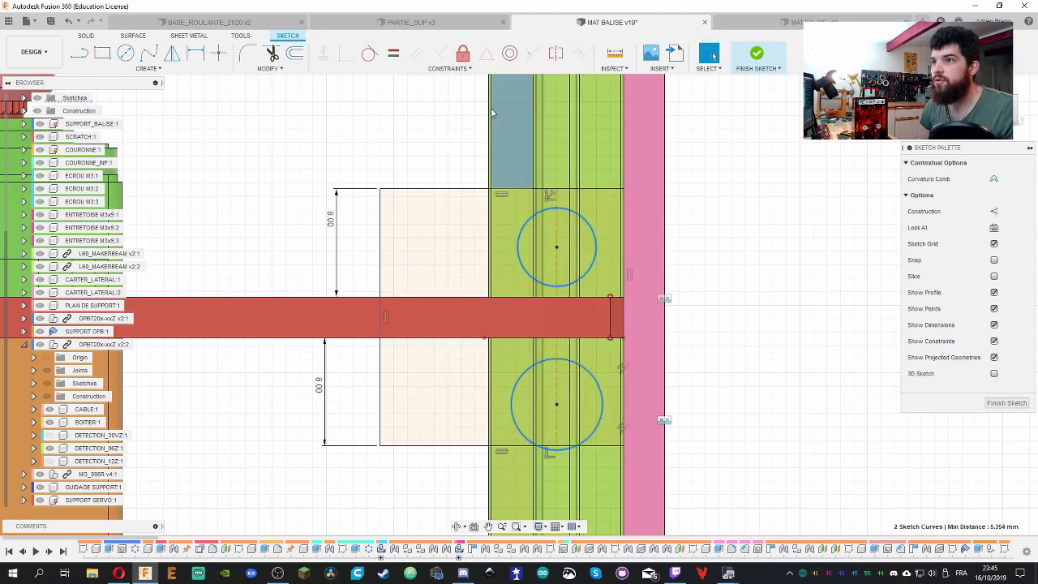
{"action": "left_click", "coordinate": [597, 258]}
{"action": "key", "text": "d"}
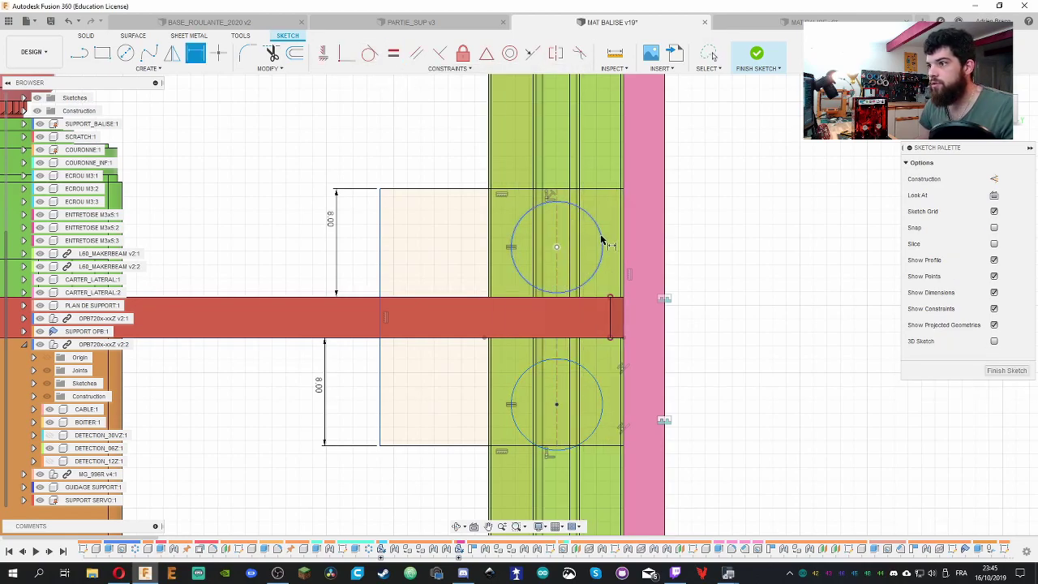
{"action": "left_click", "coordinate": [602, 240]}
{"action": "left_click", "coordinate": [761, 226]}
{"action": "type", "text": "3,1"}
{"action": "key", "text": "Return"}
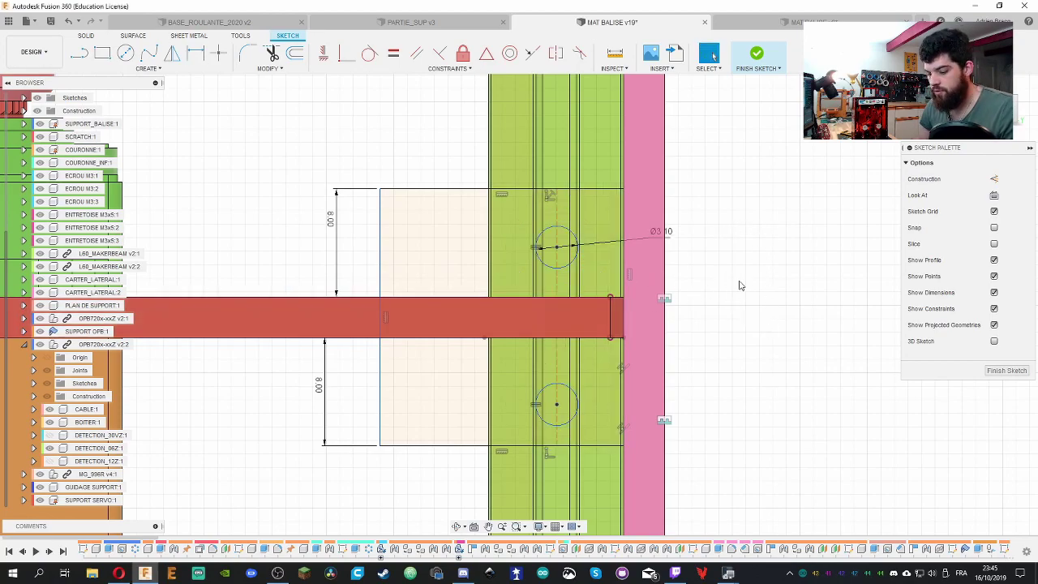
Dimension the upper hole 3 mm from the construction line's top end
{"action": "key", "text": "d"}
{"action": "left_click", "coordinate": [556, 189]}
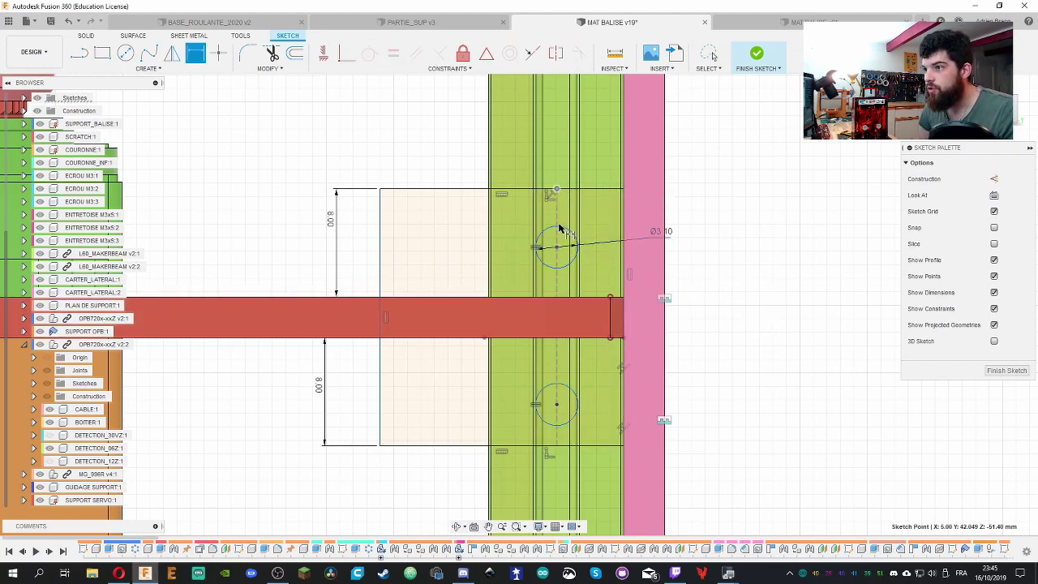
{"action": "left_click", "coordinate": [556, 246]}
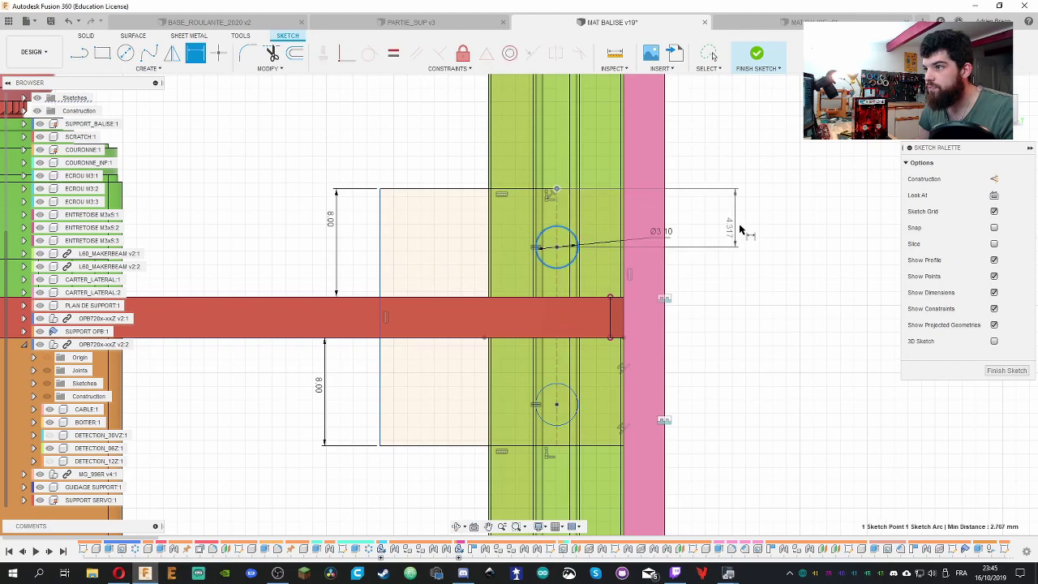
{"action": "key", "text": "Escape"}
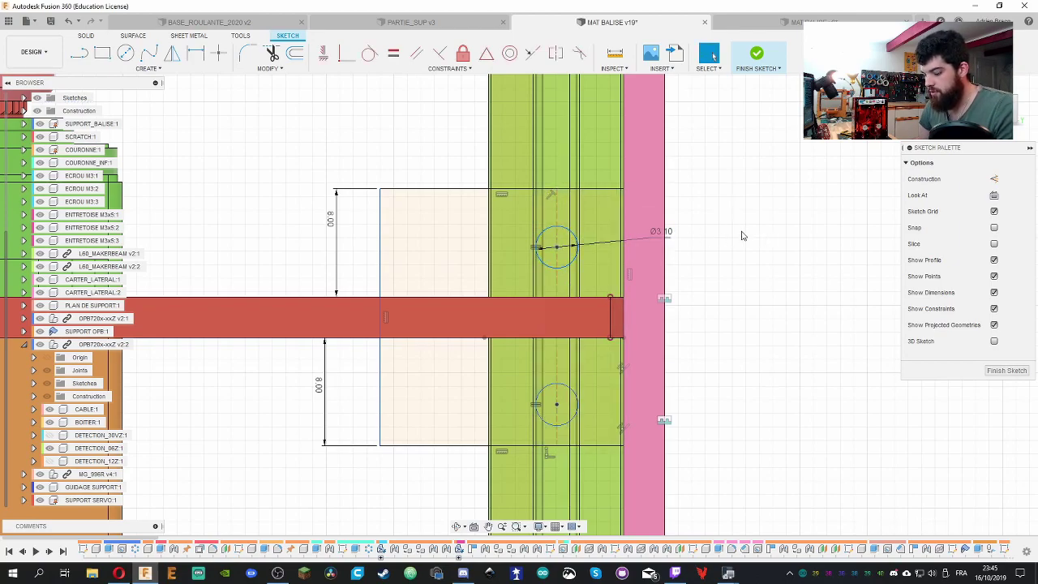
{"action": "key", "text": "r"}
{"action": "left_click", "coordinate": [556, 189]}
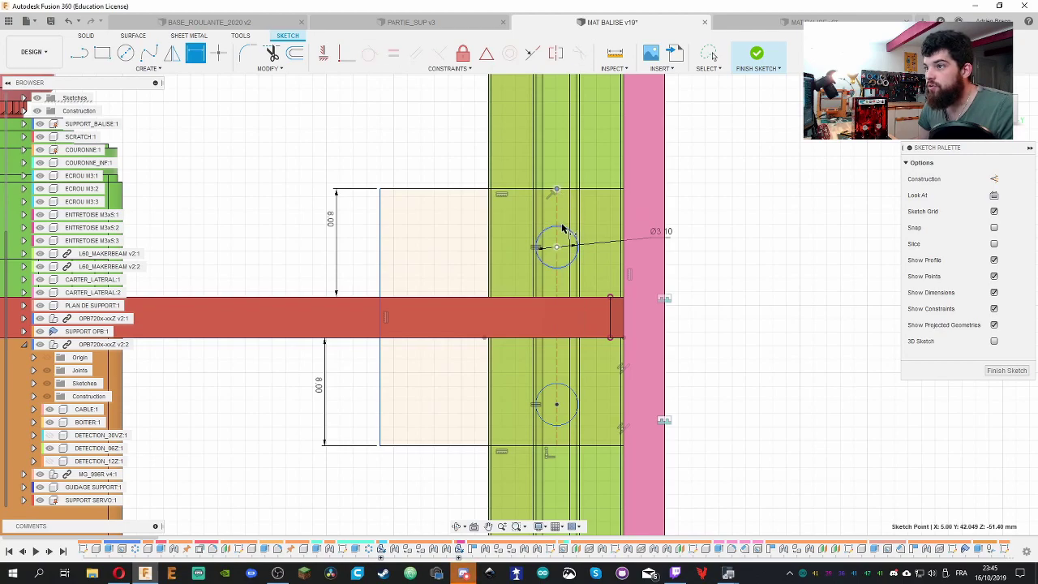
{"action": "right_click", "coordinate": [563, 229]}
{"action": "left_click", "coordinate": [565, 234]}
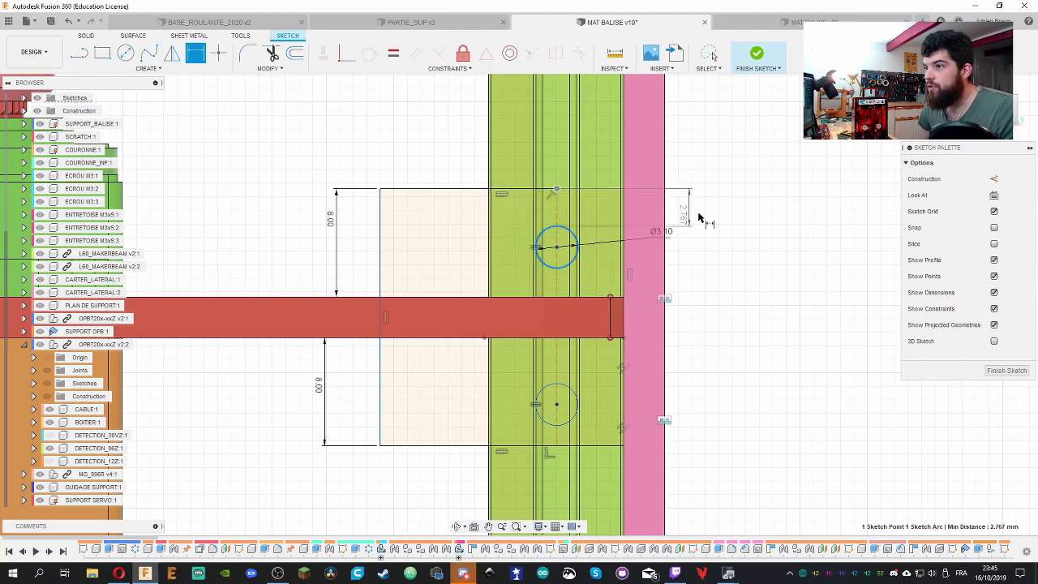
{"action": "left_click", "coordinate": [699, 219]}
{"action": "type", "text": "3"}
{"action": "key", "text": "Return"}
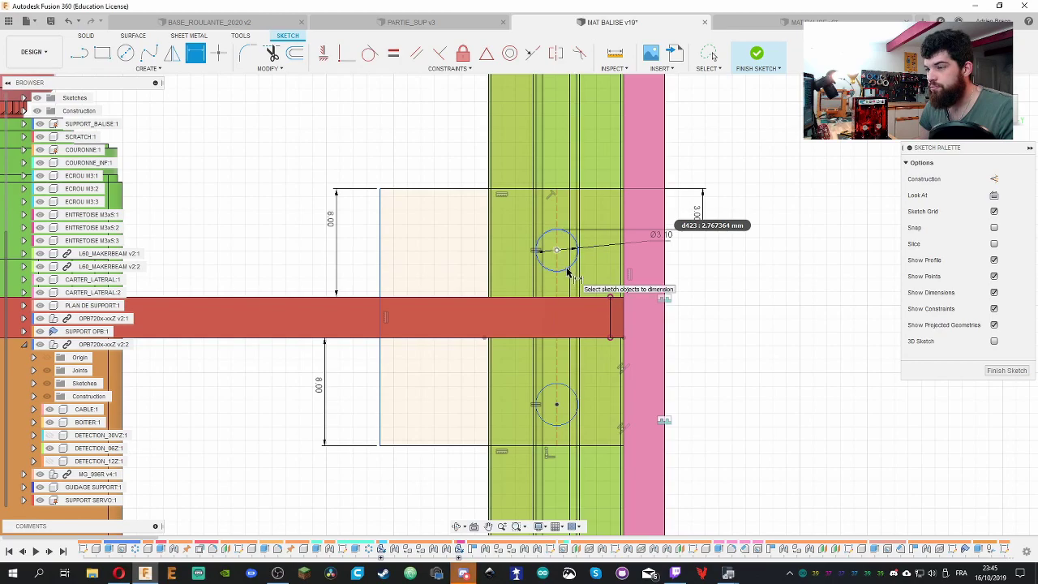
Dimension the lower hole 3 mm from the construction line's bottom end
{"action": "right_click", "coordinate": [557, 424]}
{"action": "left_click", "coordinate": [574, 451]}
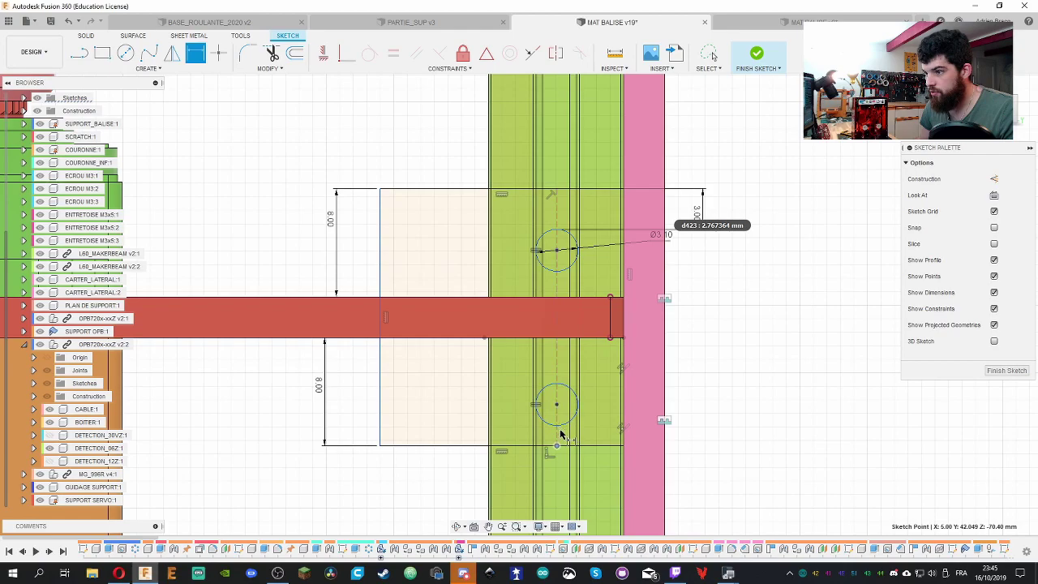
{"action": "left_click", "coordinate": [558, 422]}
{"action": "left_click", "coordinate": [729, 427]}
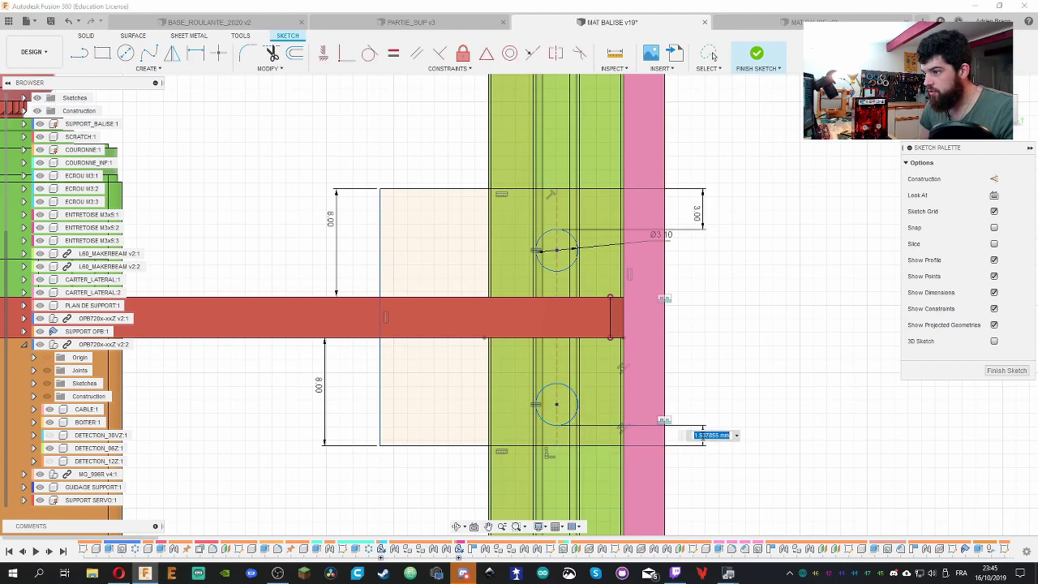
{"action": "type", "text": "3"}
{"action": "key", "text": "Return"}
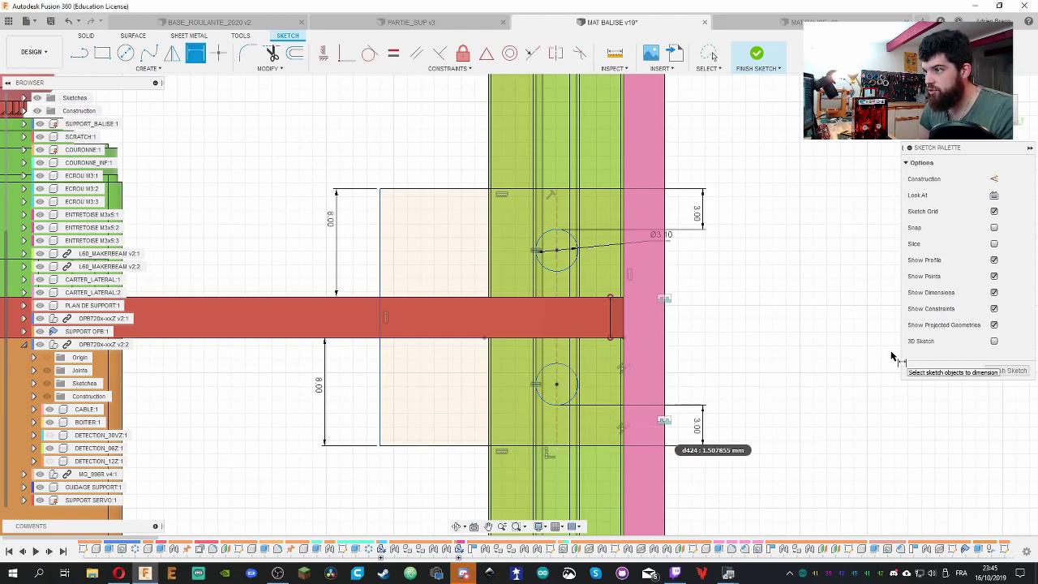
{"action": "key", "text": "Escape"}
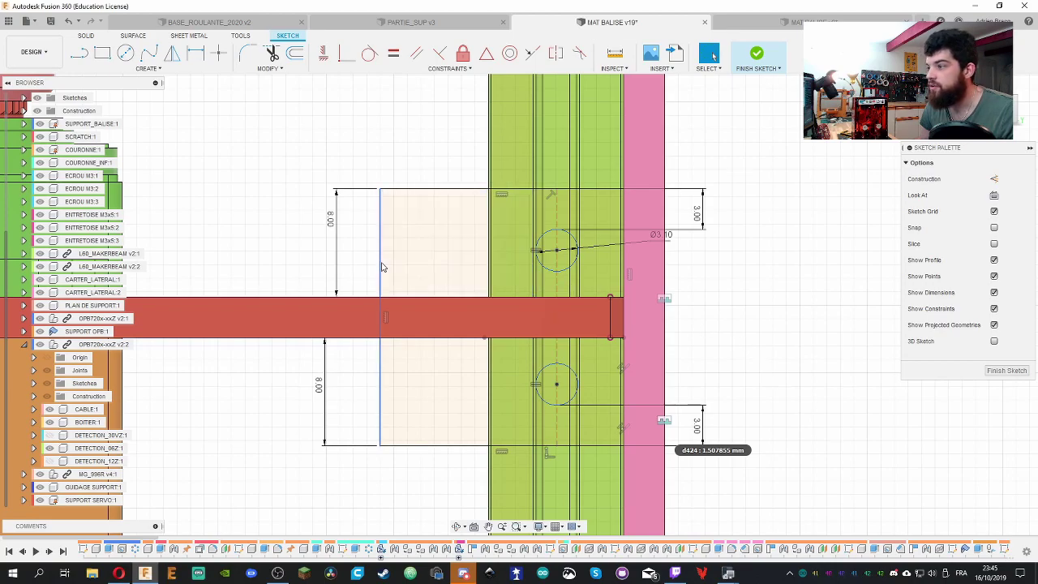
Widen the tab leftward, dimension the upper hole 5 mm from the side line, then switch to MAT BALISE v2
{"action": "mouse_move", "coordinate": [379, 267]}
{"action": "left_mouse_down"}
{"action": "mouse_move", "coordinate": [319, 268]}
{"action": "mouse_move", "coordinate": [362, 269]}
{"action": "left_mouse_up"}
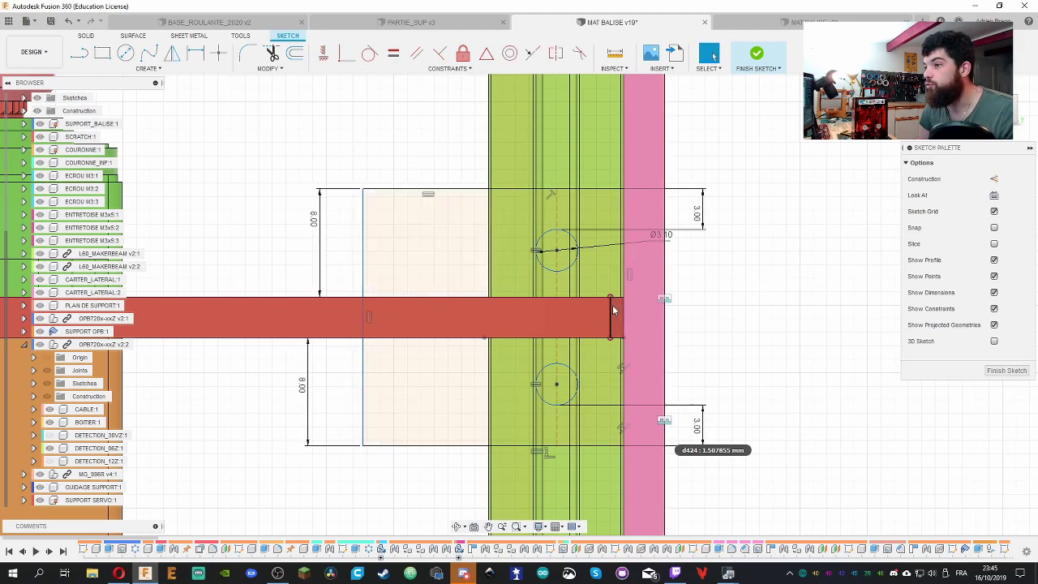
{"action": "left_click", "coordinate": [573, 266]}
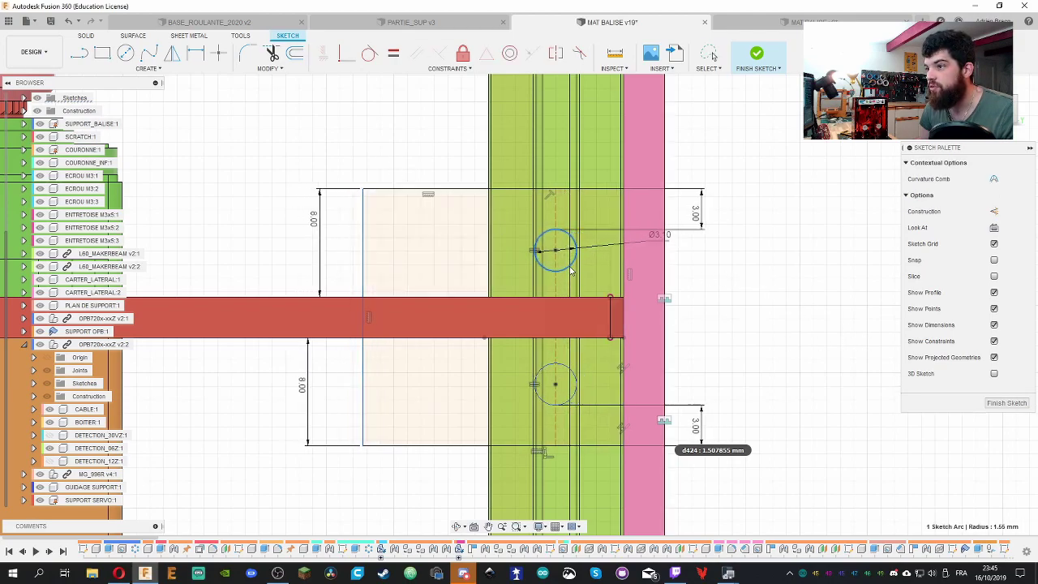
{"action": "key", "text": "Escape"}
{"action": "key", "text": "d"}
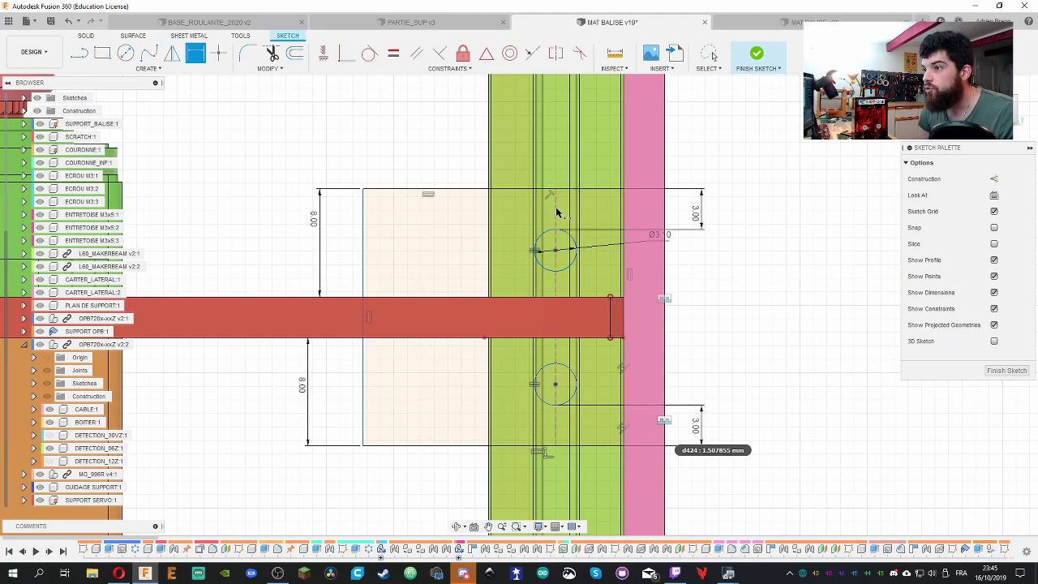
{"action": "left_click", "coordinate": [568, 237]}
{"action": "left_click", "coordinate": [630, 225]}
{"action": "left_click", "coordinate": [748, 151]}
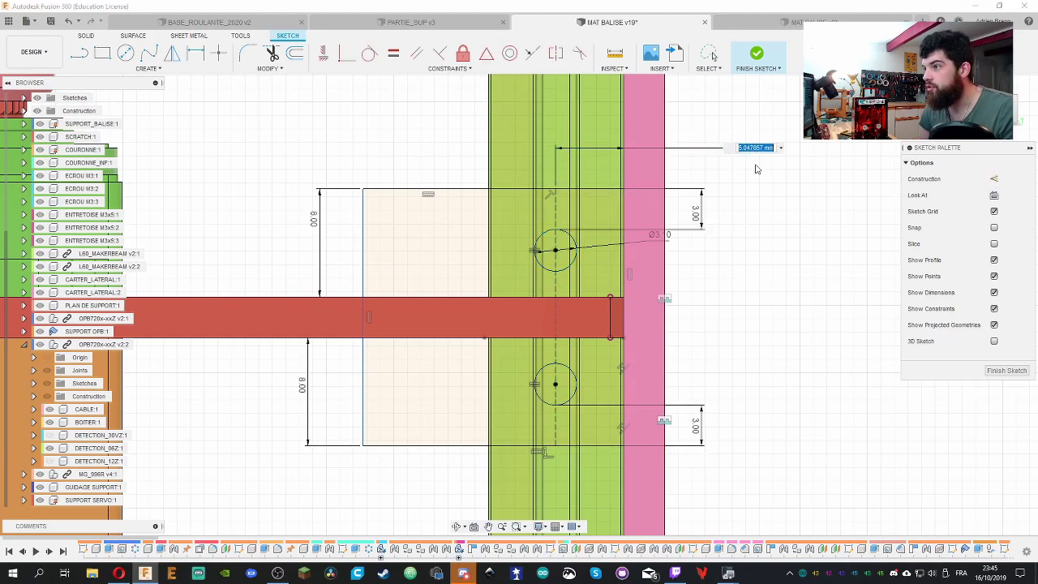
{"action": "type", "text": "5"}
{"action": "key", "text": "Return"}
{"action": "key", "text": "Escape"}
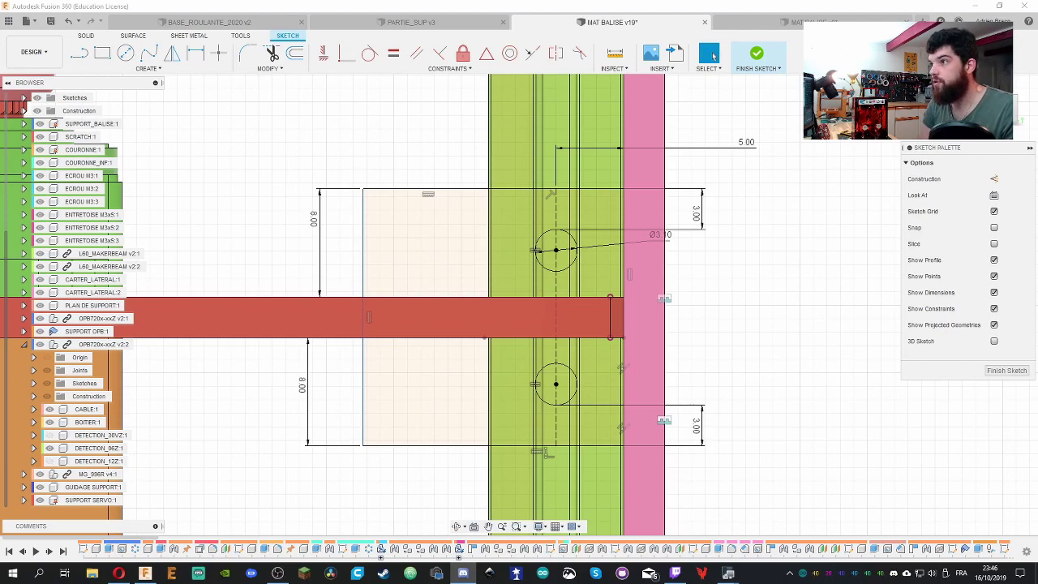
{"action": "key", "text": "ctrl+Tab"}
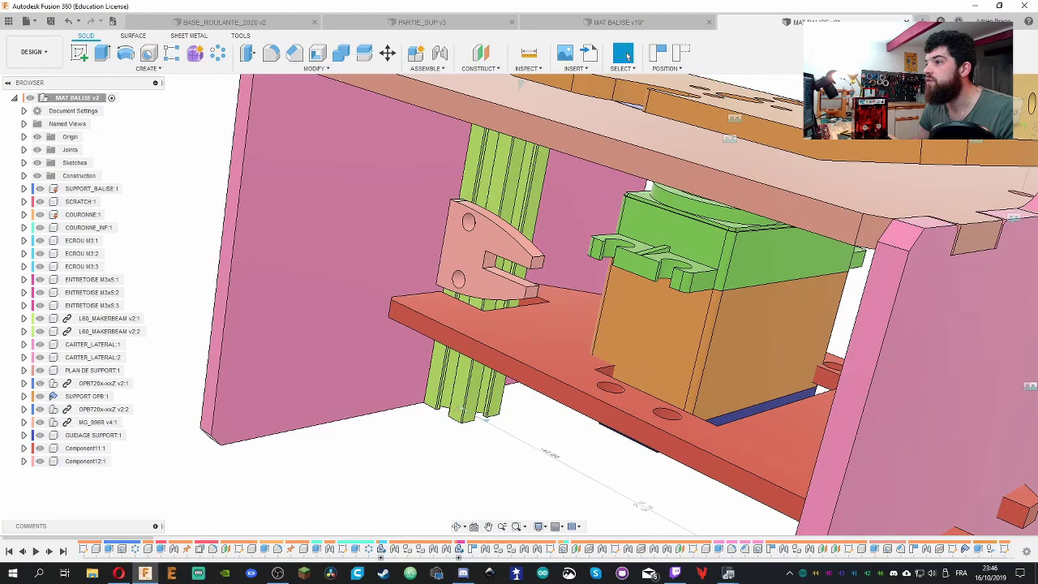
Close MAT BALISE v2 without saving and refresh the project's data file list
{"action": "key", "text": "ctrl+w"}
{"action": "left_click", "coordinate": [517, 301]}
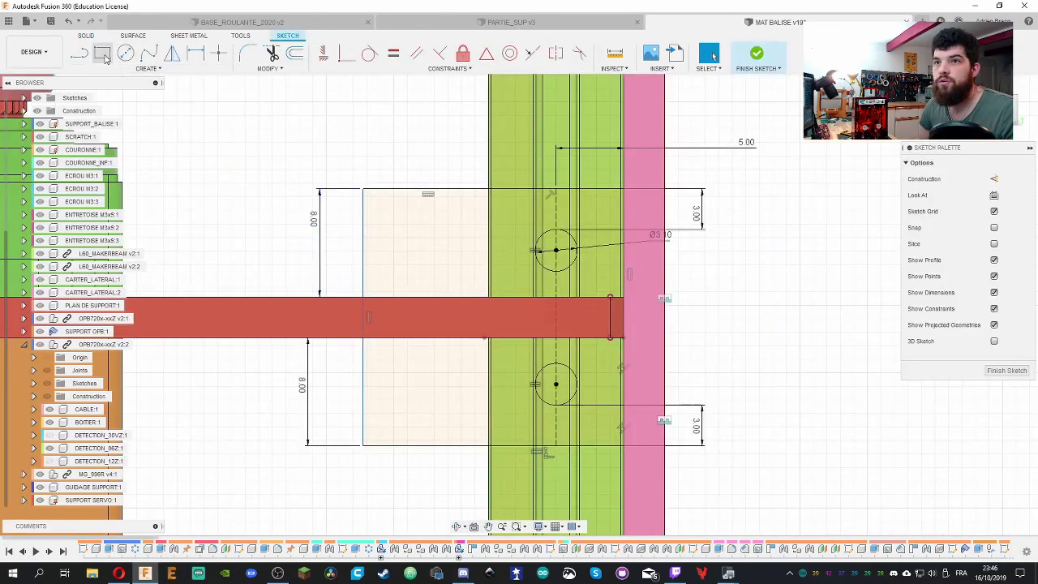
{"action": "left_click", "coordinate": [13, 21]}
{"action": "left_click", "coordinate": [169, 96]}
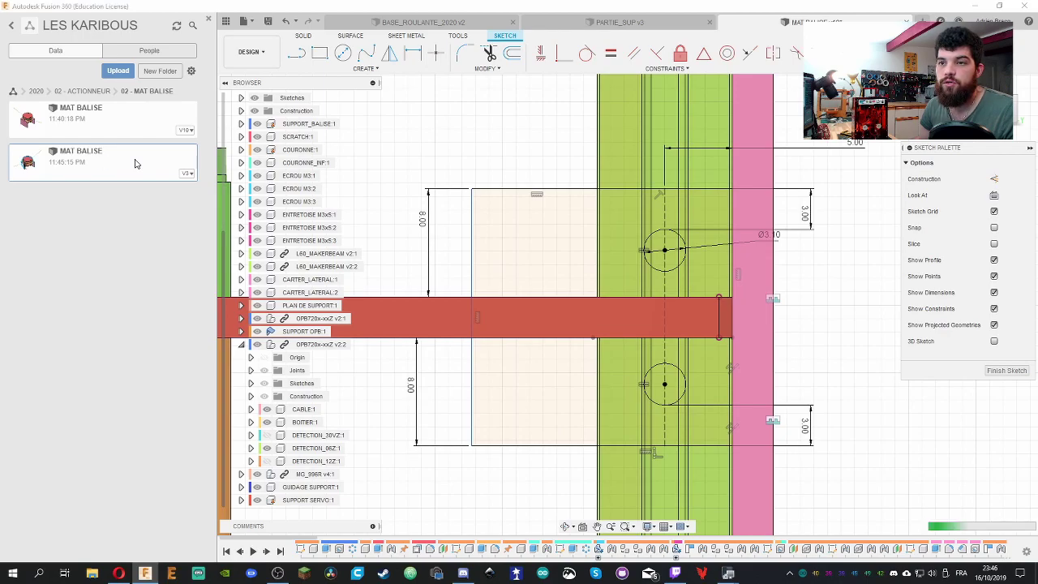
Orbit the assembly from below, side and angled views, then return to the MAT BALISE v19 sketch
{"action": "scroll", "coordinate": [641, 365], "scroll_direction": "up", "scroll_amount": 5}
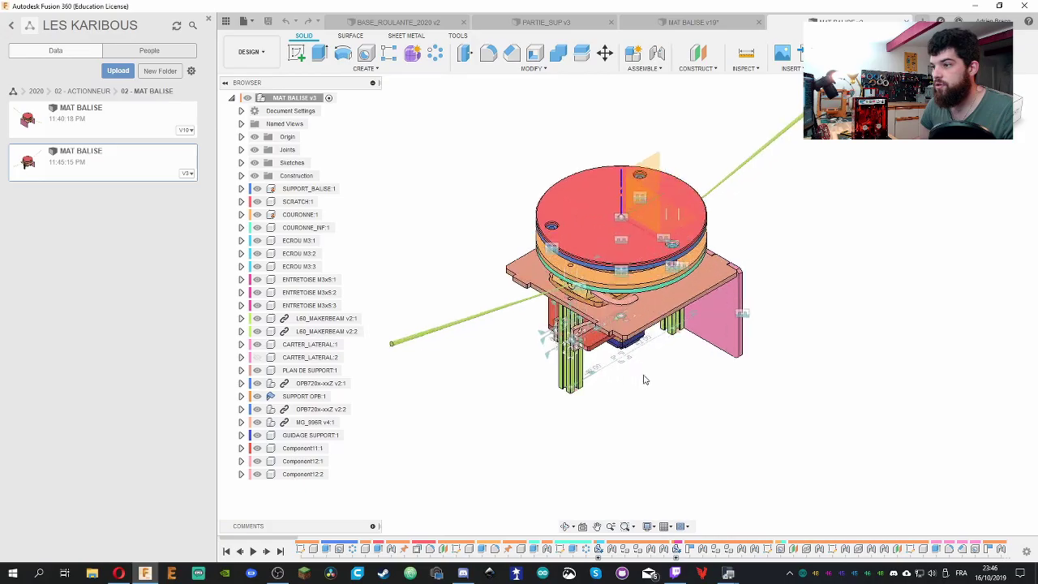
{"action": "middle_click_drag", "start_coordinate": [657, 352], "coordinate": [689, 271], "text": "shift"}
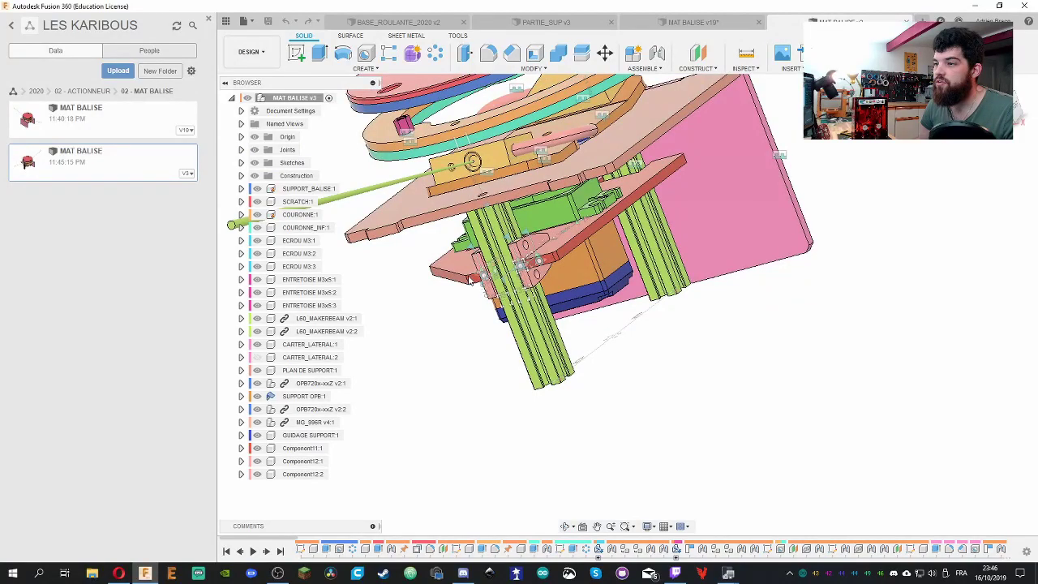
{"action": "middle_click_drag", "start_coordinate": [470, 280], "coordinate": [494, 211], "text": "shift"}
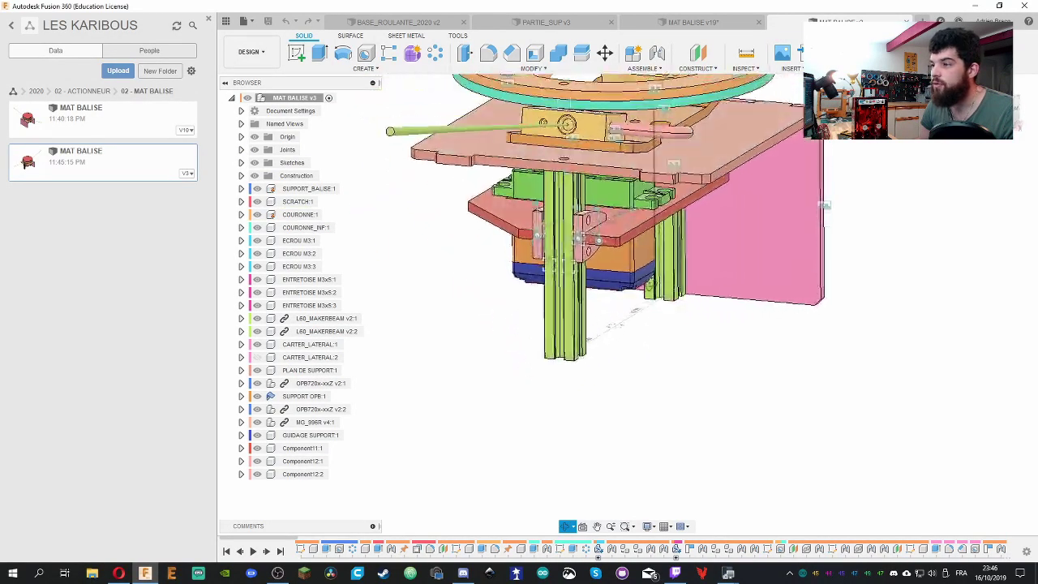
{"action": "middle_click_drag", "start_coordinate": [598, 240], "coordinate": [640, 310], "text": "shift"}
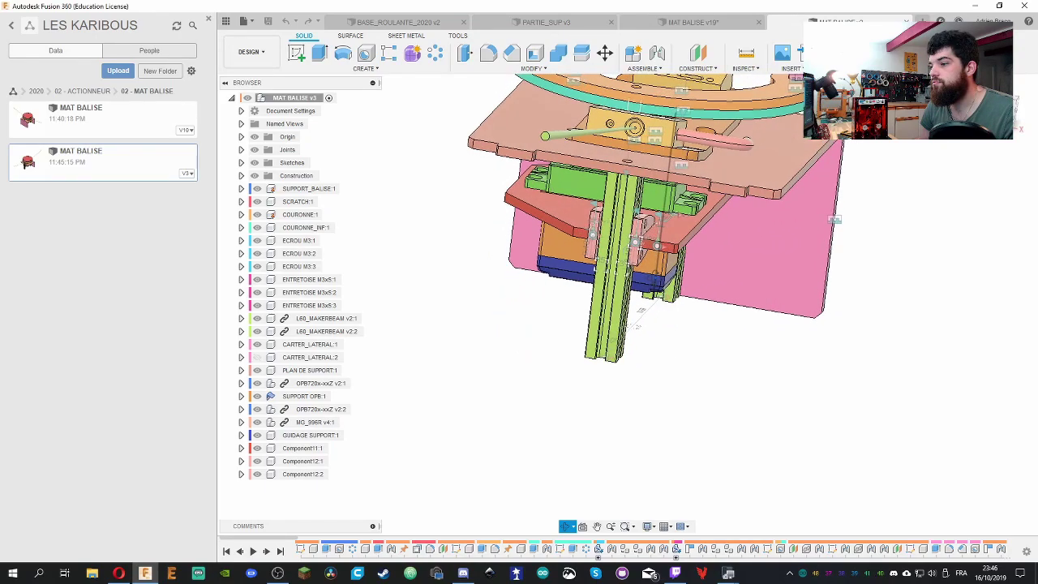
{"action": "left_click", "coordinate": [689, 22]}
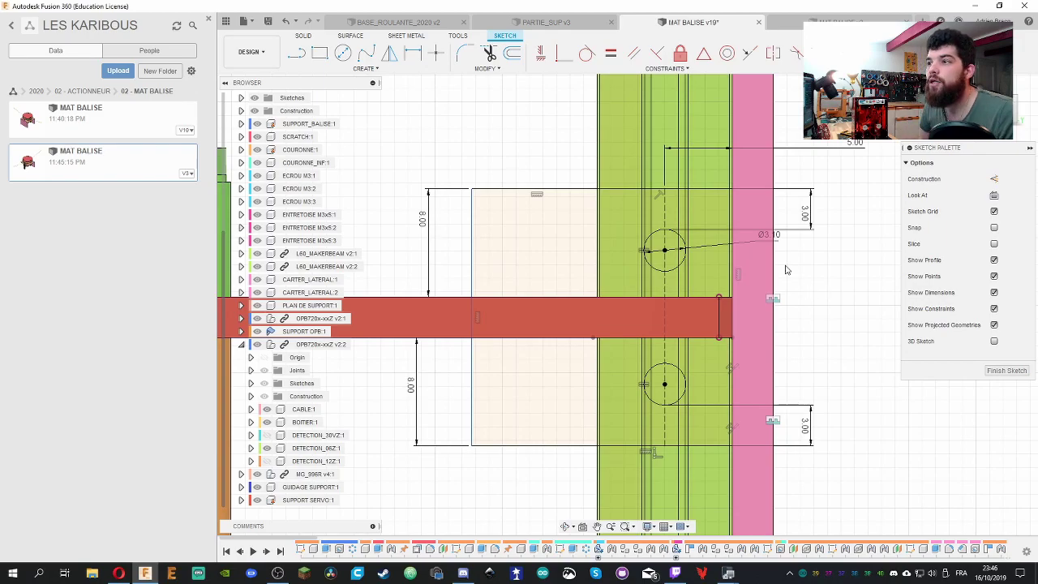
Hide the data panel, inspect the tab and holes in 3D, and finish the support-plate sketch
{"action": "left_click", "coordinate": [209, 19]}
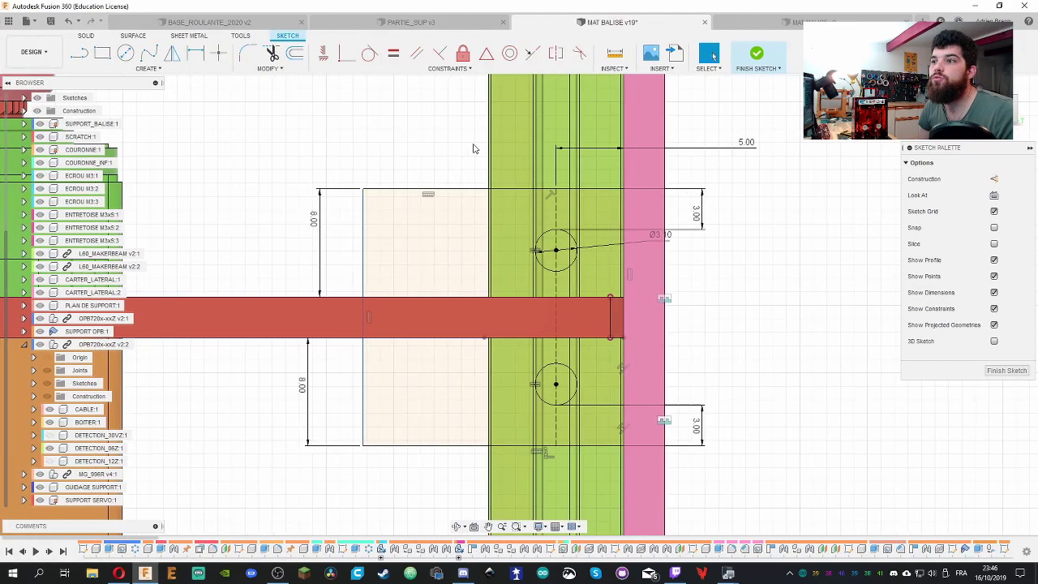
{"action": "scroll", "coordinate": [462, 145], "scroll_direction": "down", "scroll_amount": 5}
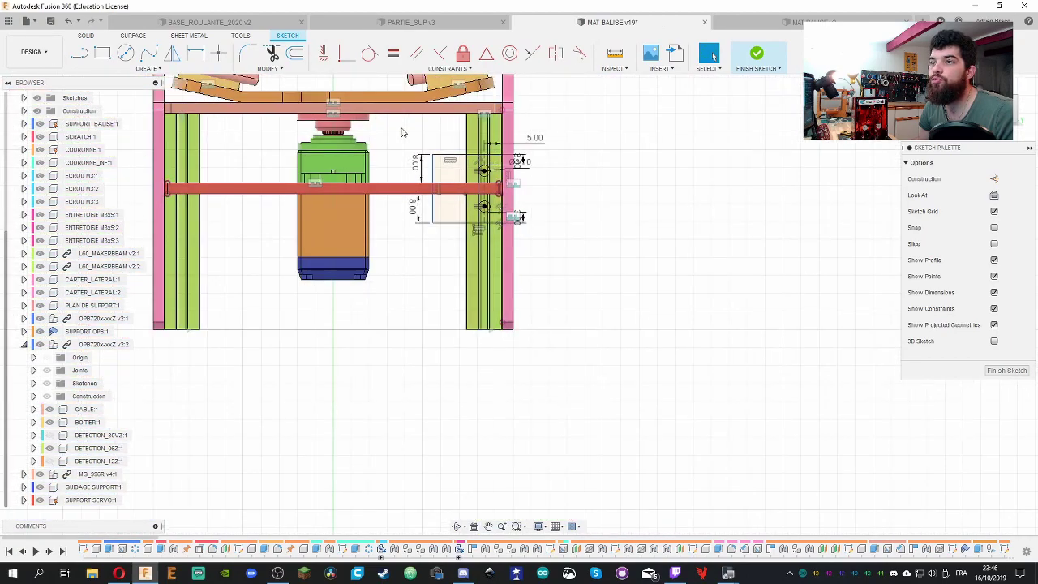
{"action": "middle_click_drag", "start_coordinate": [402, 132], "coordinate": [464, 157]}
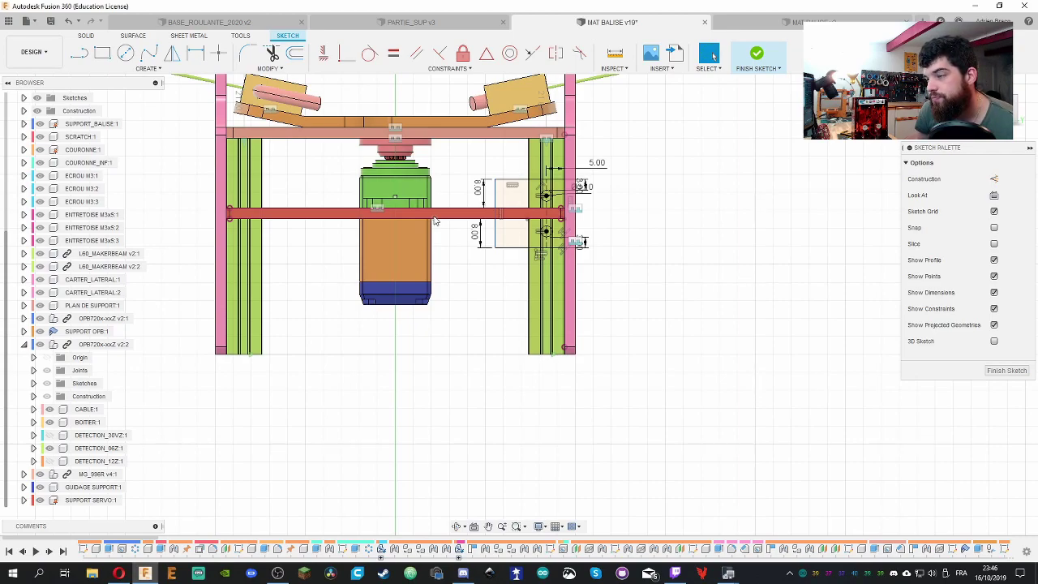
{"action": "scroll", "coordinate": [632, 232], "scroll_direction": "up", "scroll_amount": 5}
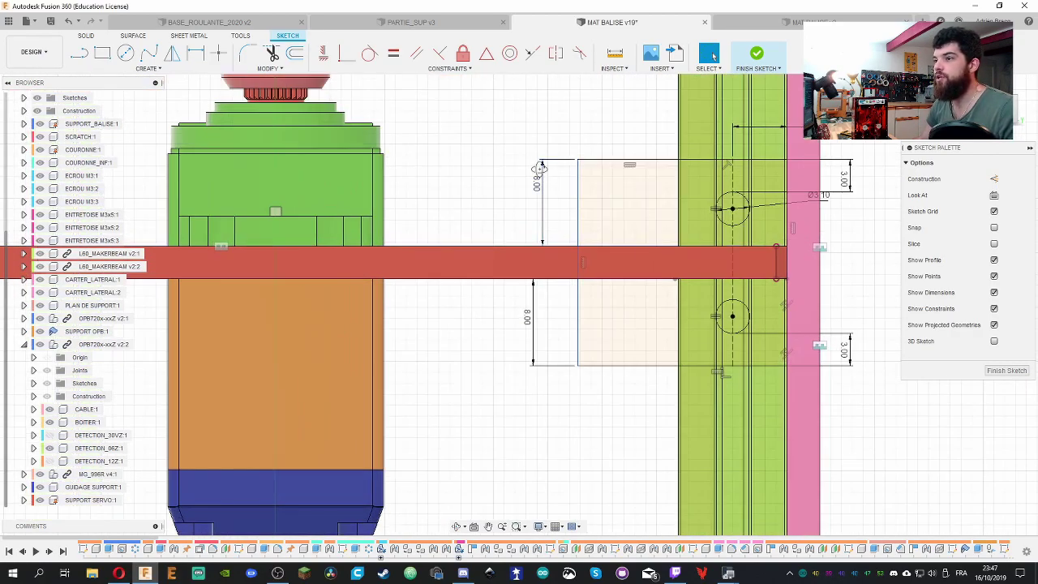
{"action": "middle_click_drag", "start_coordinate": [541, 236], "coordinate": [677, 199], "text": "shift"}
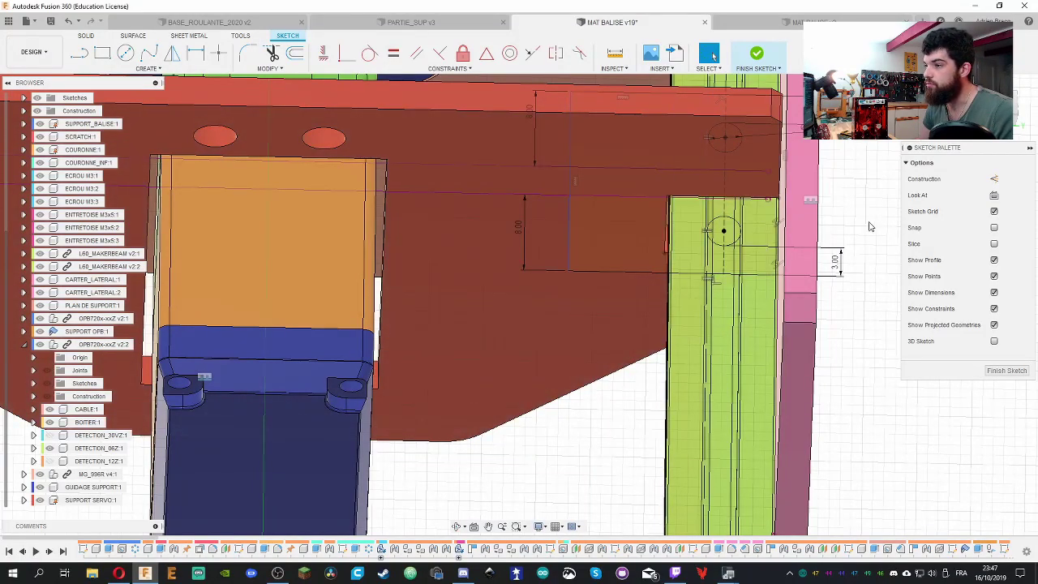
{"action": "middle_click_drag", "start_coordinate": [689, 223], "coordinate": [795, 187], "text": "shift"}
{"action": "scroll", "coordinate": [760, 213], "scroll_direction": "up", "scroll_amount": 3}
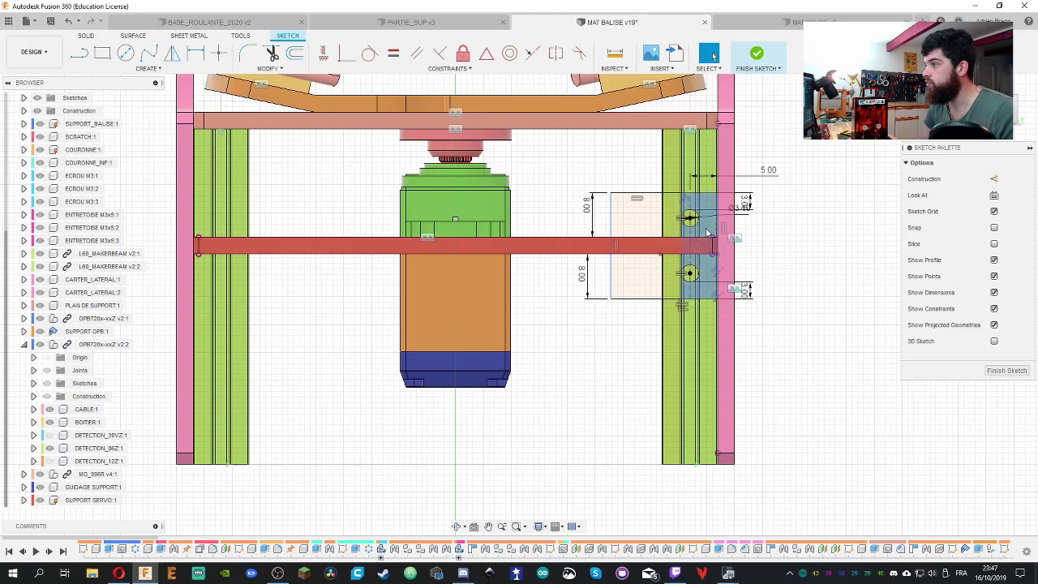
{"action": "mouse_move", "coordinate": [790, 208]}
{"action": "middle_mouse_down", "text": "shift"}
{"action": "mouse_move", "coordinate": [803, 194]}
{"action": "mouse_move", "coordinate": [793, 223]}
{"action": "middle_mouse_up", "text": "shift"}
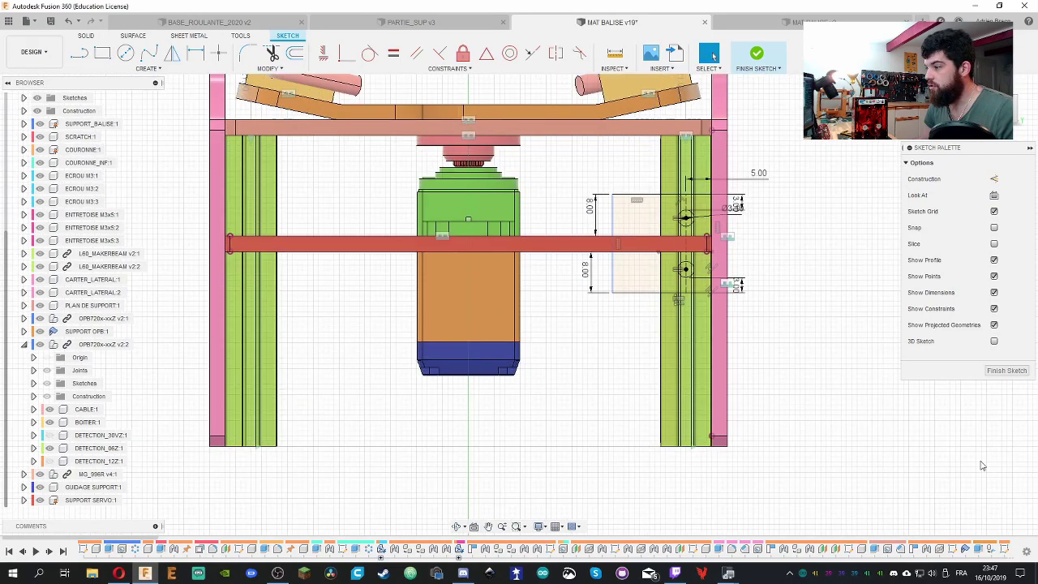
{"action": "left_click", "coordinate": [1006, 370]}
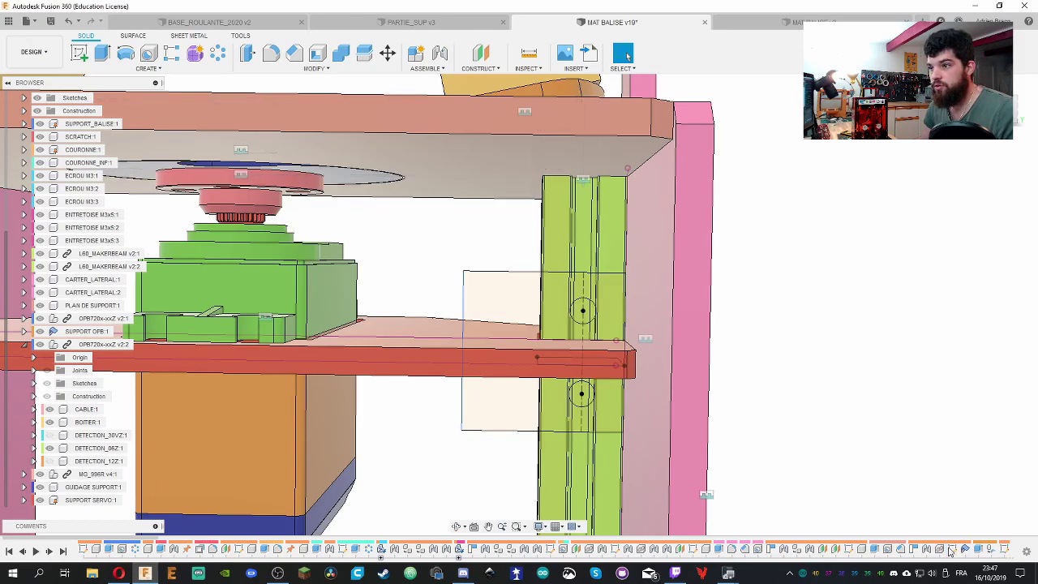
Open an earlier sketch from the timeline, inspect it in perspective, and exit without changes
{"action": "double_click", "coordinate": [951, 551]}
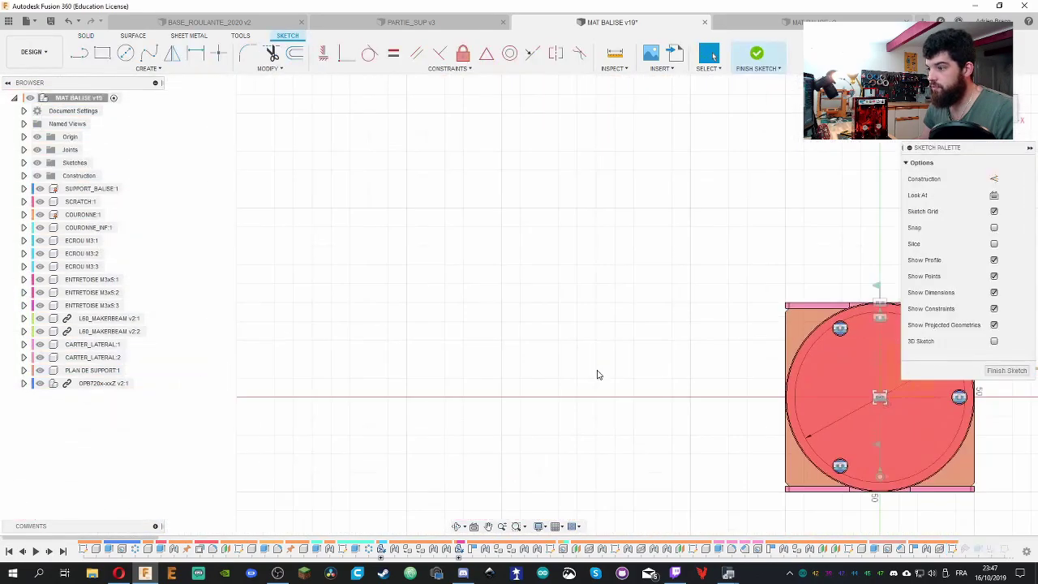
{"action": "scroll", "coordinate": [862, 402], "scroll_direction": "up", "scroll_amount": 5}
{"action": "mouse_move", "coordinate": [805, 437]}
{"action": "middle_mouse_down", "text": "shift"}
{"action": "mouse_move", "coordinate": [781, 351]}
{"action": "mouse_move", "coordinate": [909, 343]}
{"action": "middle_mouse_up", "text": "shift"}
{"action": "left_click", "coordinate": [1005, 370]}
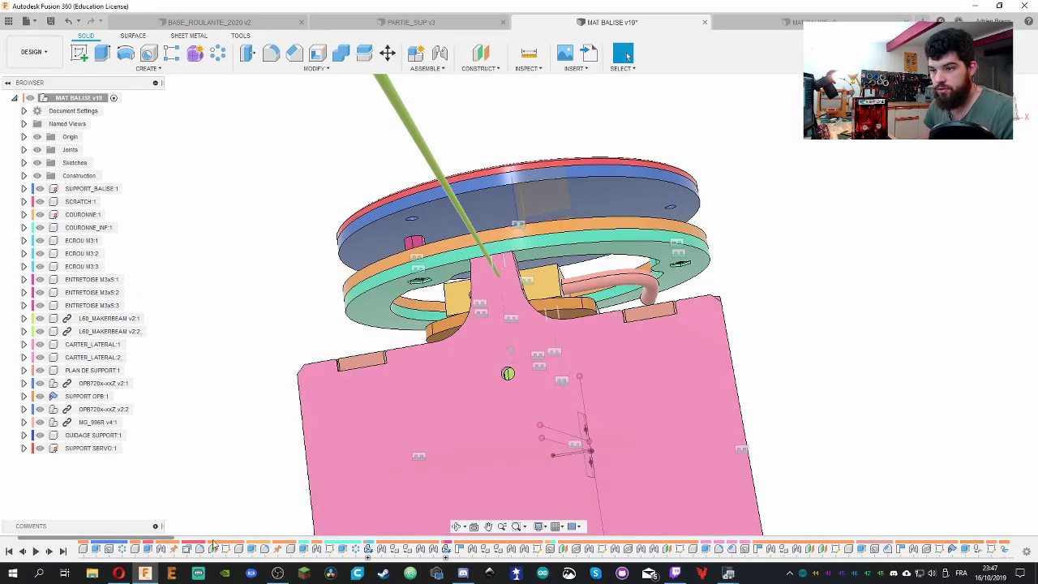
Delete Sketch18 from the timeline and roll the history marker back to Sketch17
{"action": "left_click", "coordinate": [991, 552]}
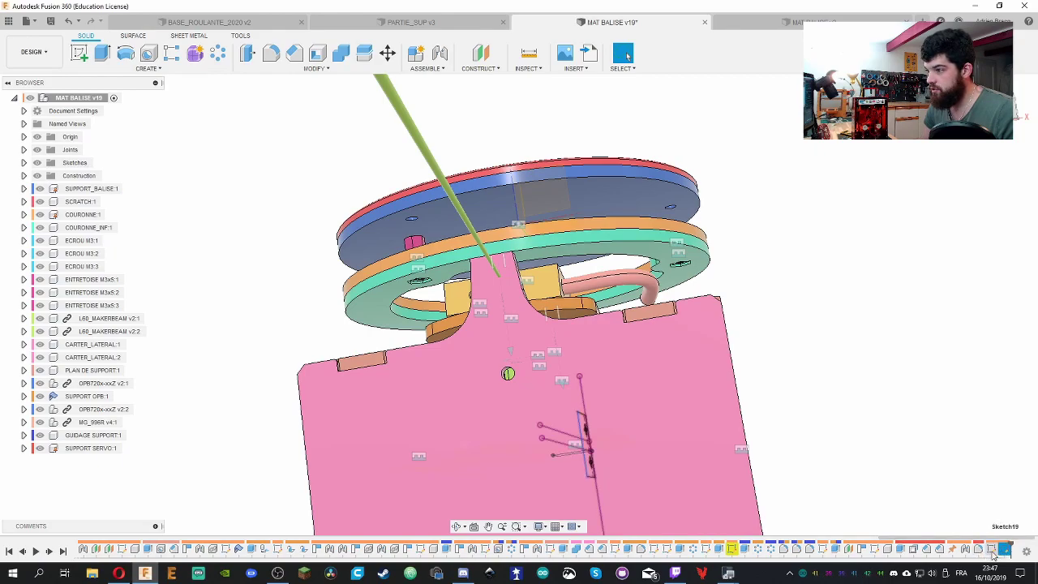
{"action": "key", "text": "Delete"}
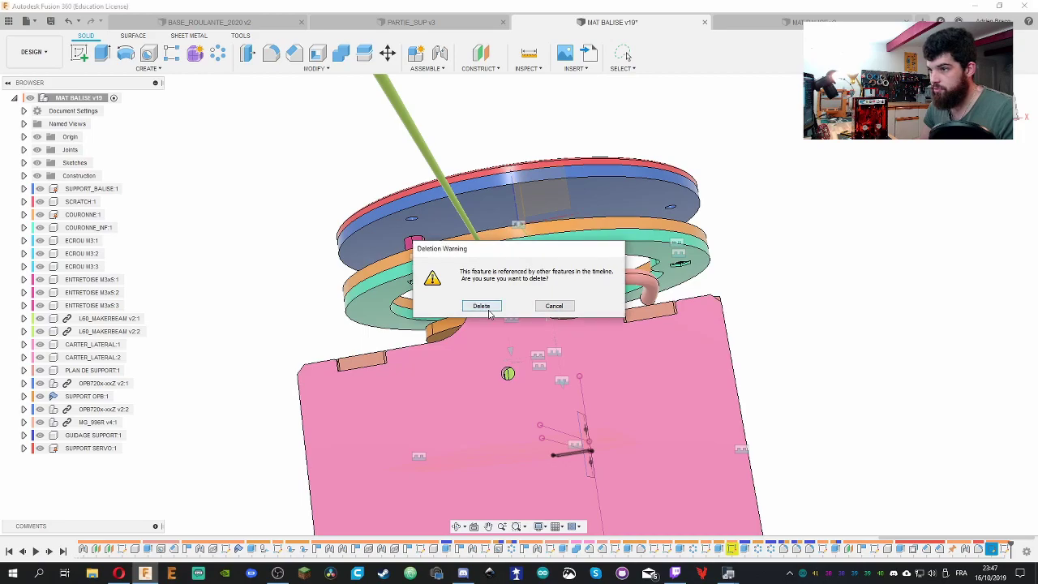
{"action": "left_click", "coordinate": [479, 299]}
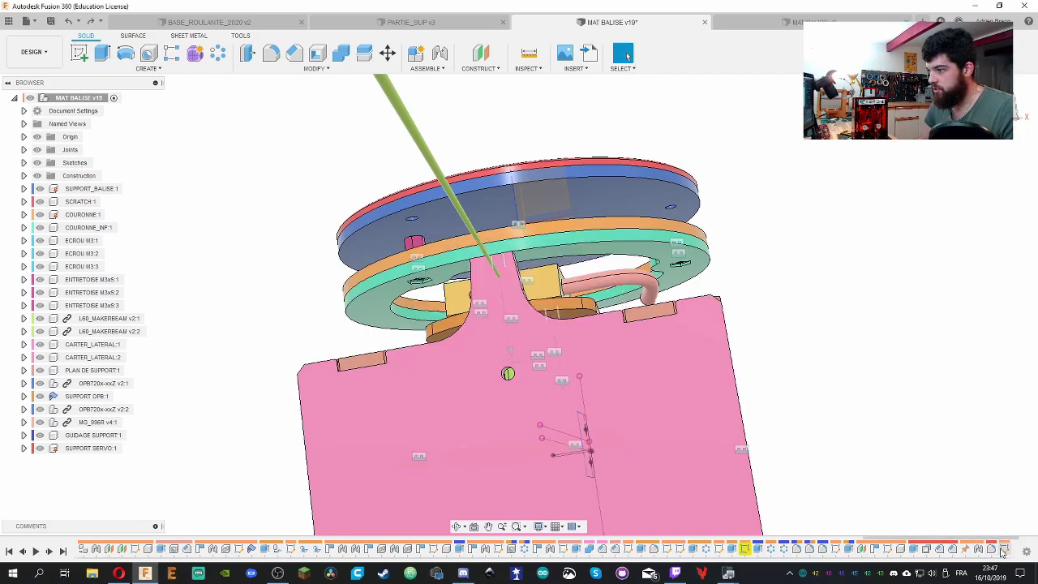
{"action": "left_click_drag", "start_coordinate": [1005, 550], "coordinate": [887, 549]}
Open Sketch17 and make the post's right-side 0.30 offset reference the top offset's parameter
{"action": "double_click", "coordinate": [887, 550]}
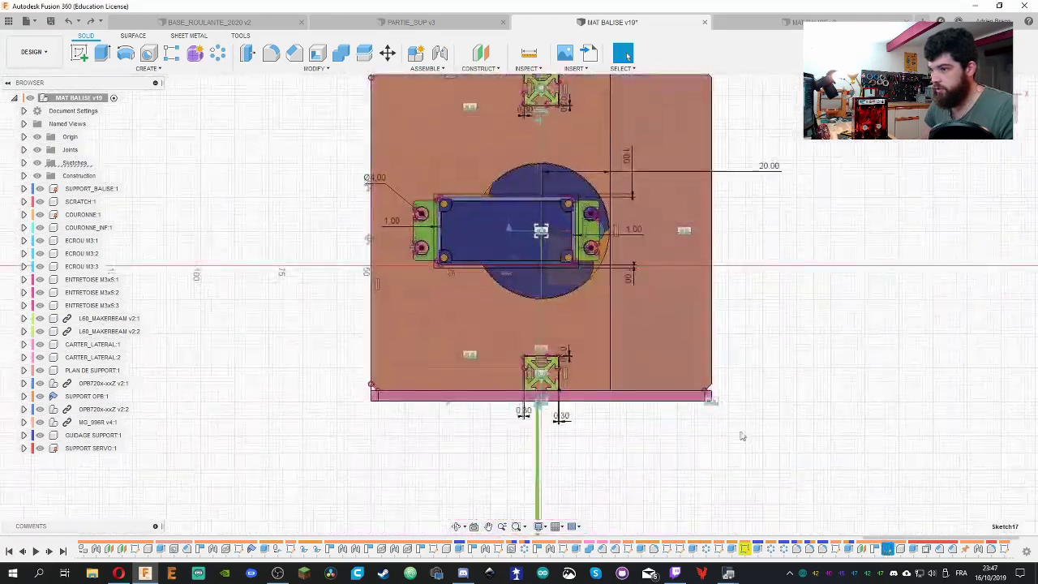
{"action": "scroll", "coordinate": [636, 222], "scroll_direction": "up", "scroll_amount": 5}
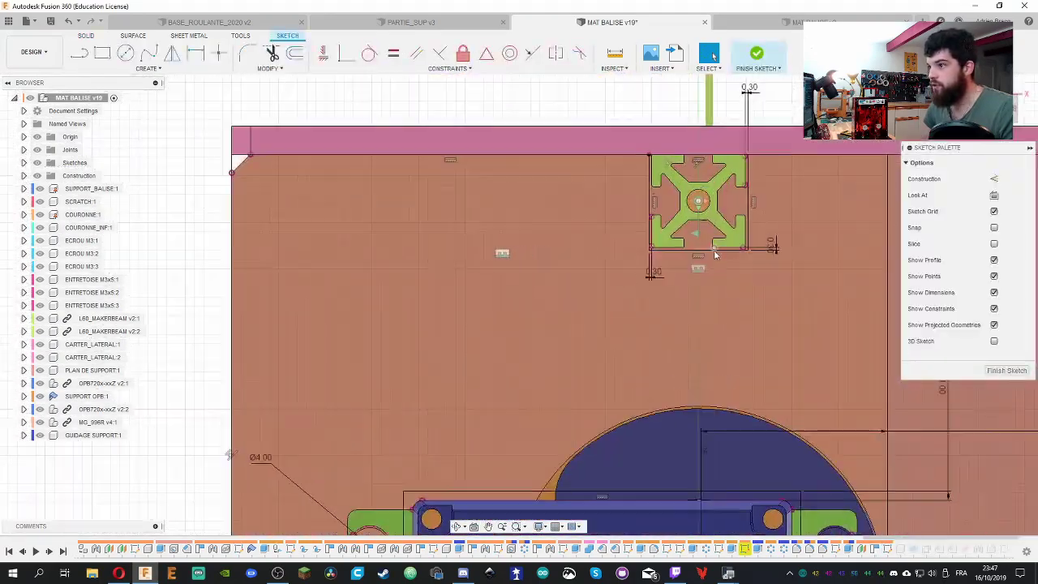
{"action": "double_click", "coordinate": [778, 248]}
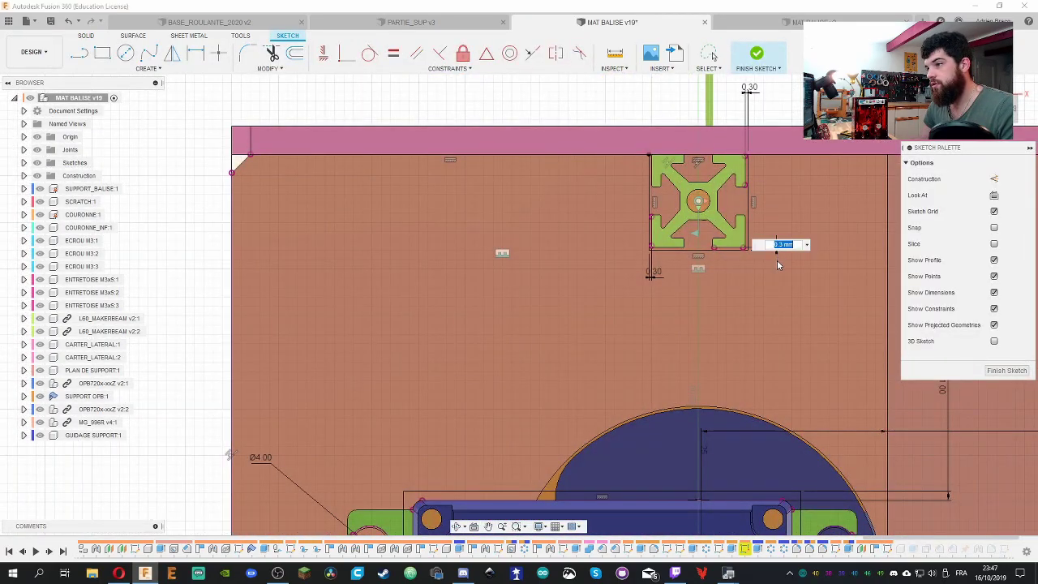
{"action": "double_click", "coordinate": [749, 91]}
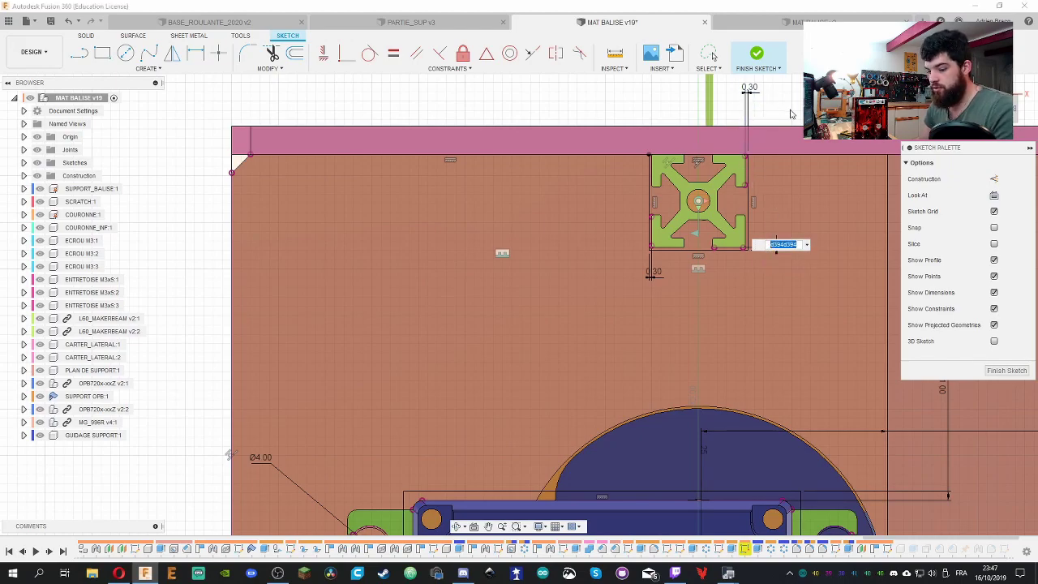
{"action": "key", "text": "Escape"}
Change the post's top offset dimension from 0.30 to 3.00 mm
{"action": "double_click", "coordinate": [749, 92]}
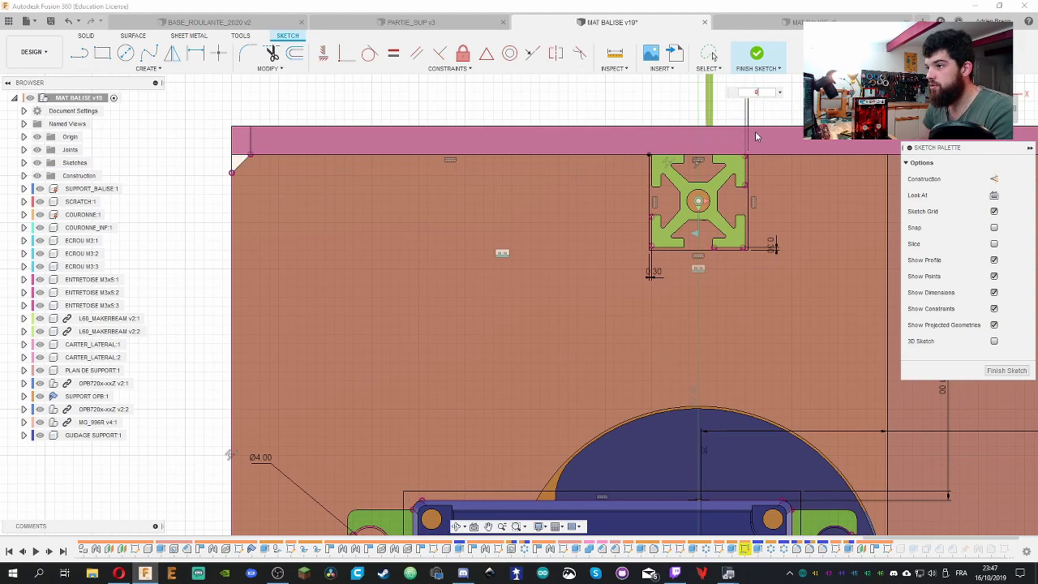
{"action": "scroll", "coordinate": [562, 224], "scroll_direction": "down", "scroll_amount": 3}
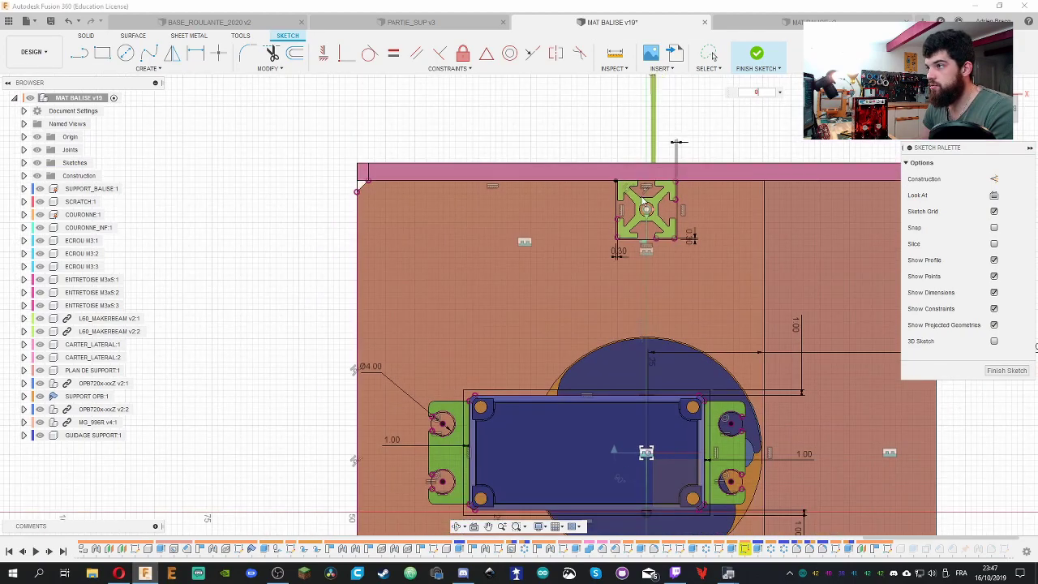
{"action": "type", "text": "0"}
{"action": "key", "text": "Escape"}
{"action": "scroll", "coordinate": [685, 194], "scroll_direction": "down", "scroll_amount": 2}
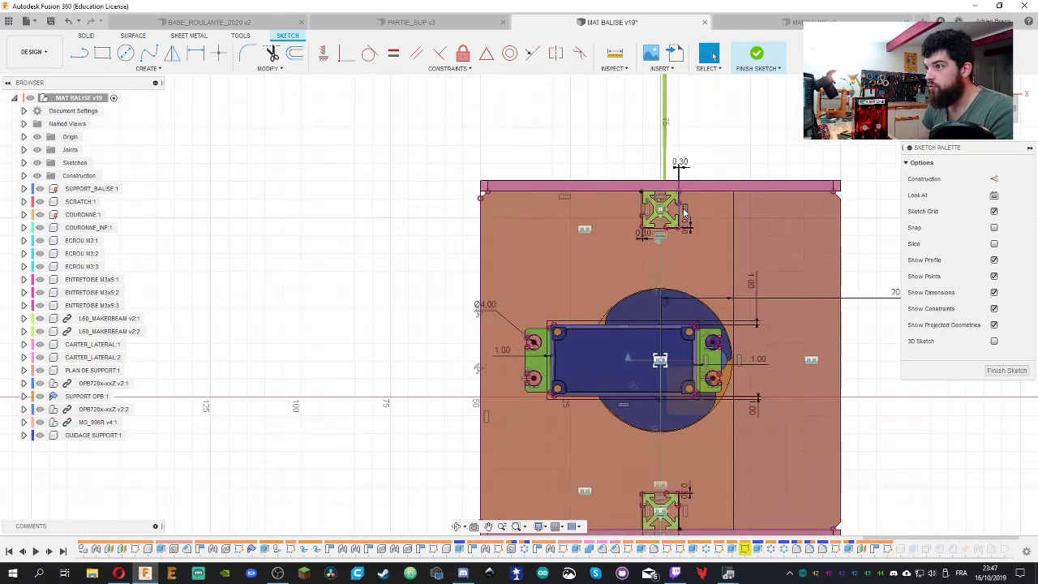
{"action": "scroll", "coordinate": [677, 203], "scroll_direction": "up", "scroll_amount": 4}
{"action": "double_click", "coordinate": [579, 288]}
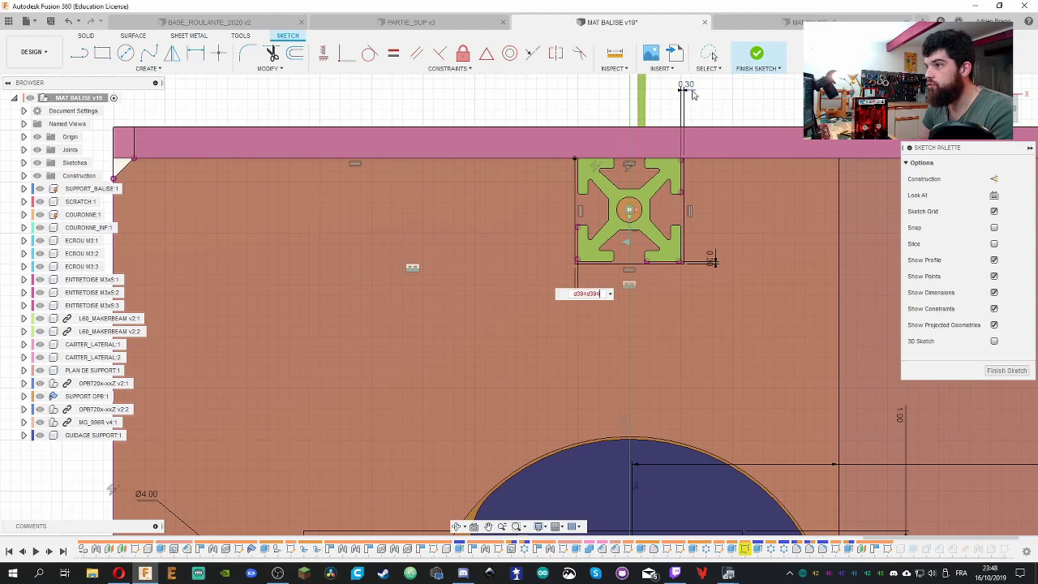
{"action": "key", "text": "Escape"}
{"action": "double_click", "coordinate": [687, 86]}
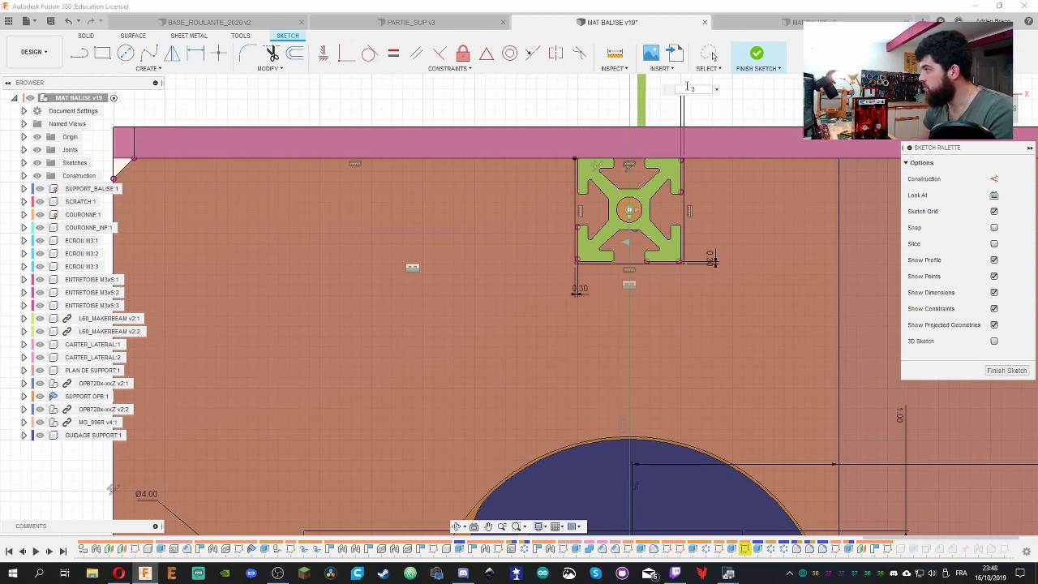
{"action": "key", "text": "Return"}
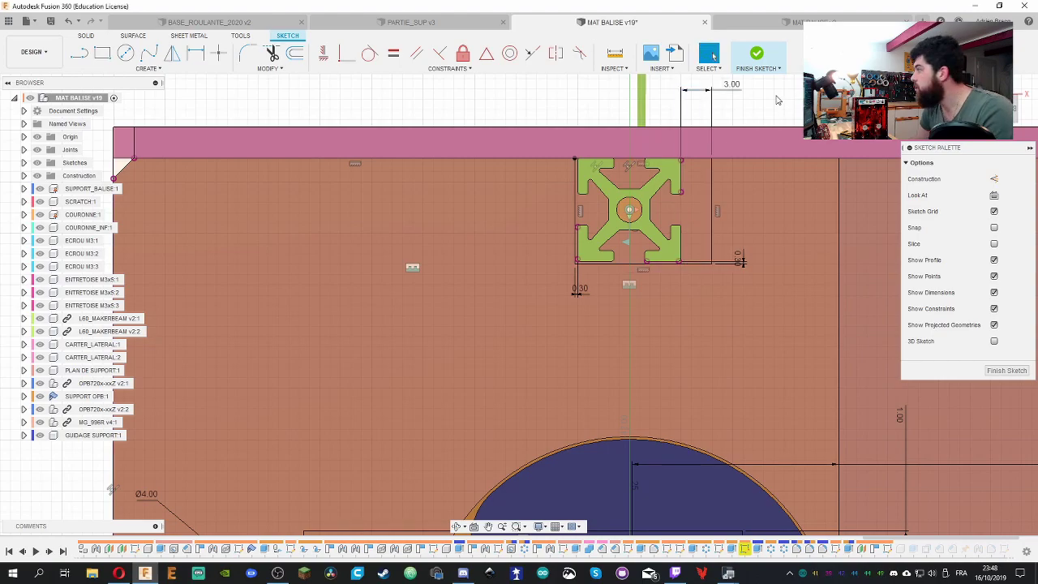
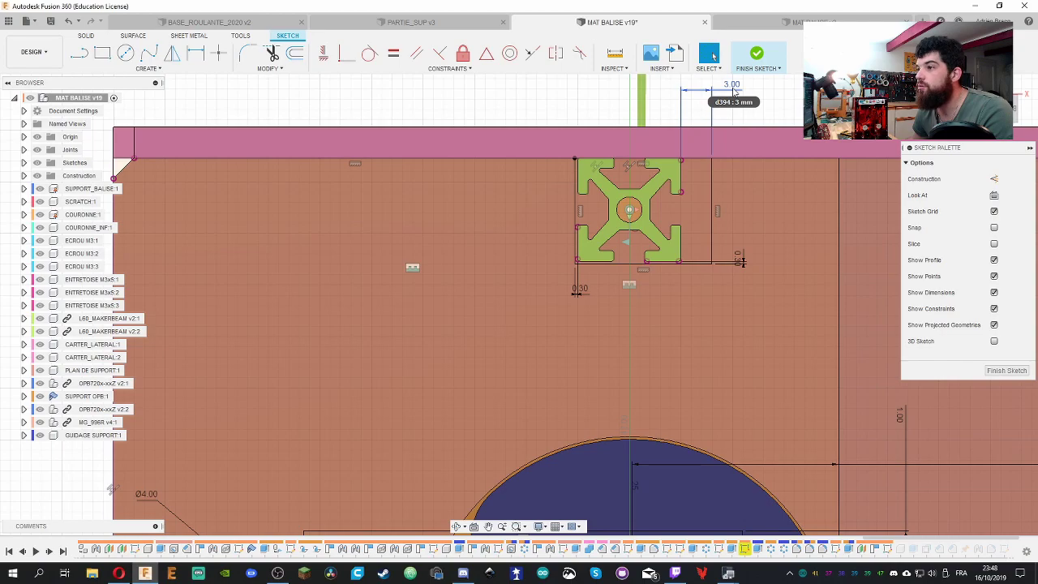
Change the 0.30 gap beside the top profile to 0.05 mm
{"action": "double_click", "coordinate": [579, 290]}
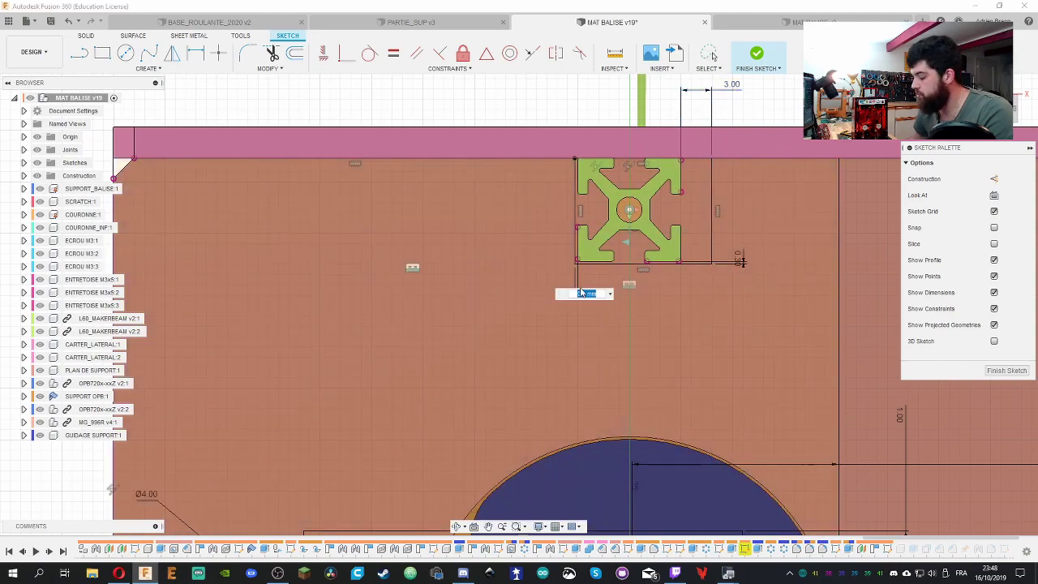
{"action": "type", "text": "0.05"}
{"action": "key", "text": "Return"}
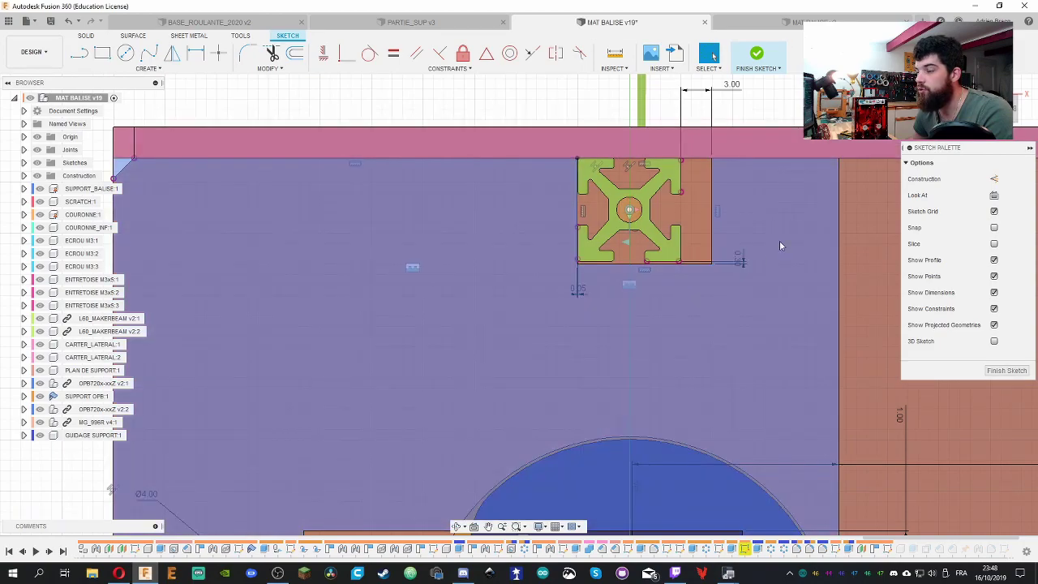
{"action": "scroll", "coordinate": [716, 289], "scroll_direction": "down", "scroll_amount": 5}
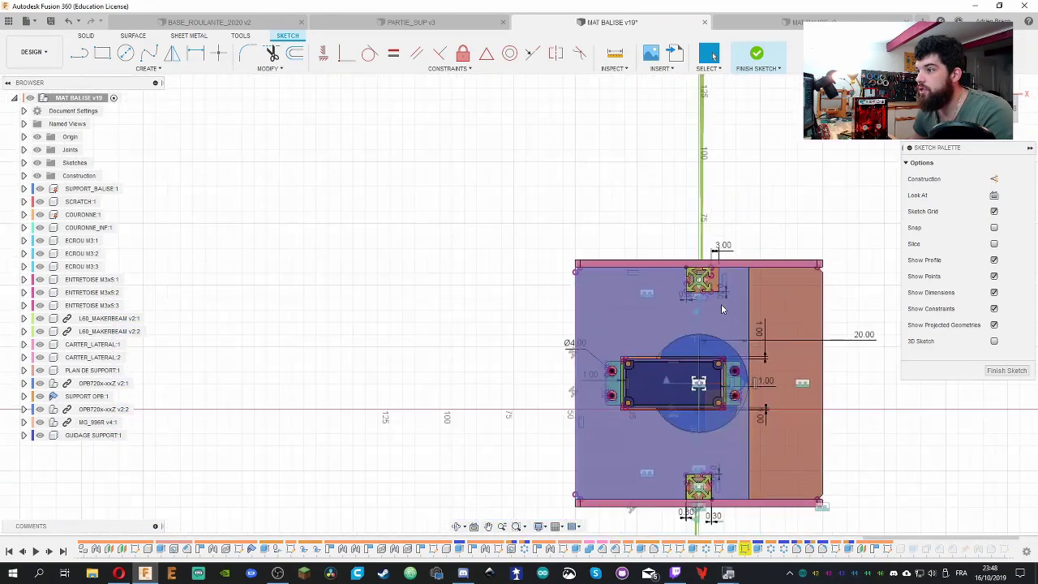
{"action": "scroll", "coordinate": [704, 455], "scroll_direction": "up", "scroll_amount": 1}
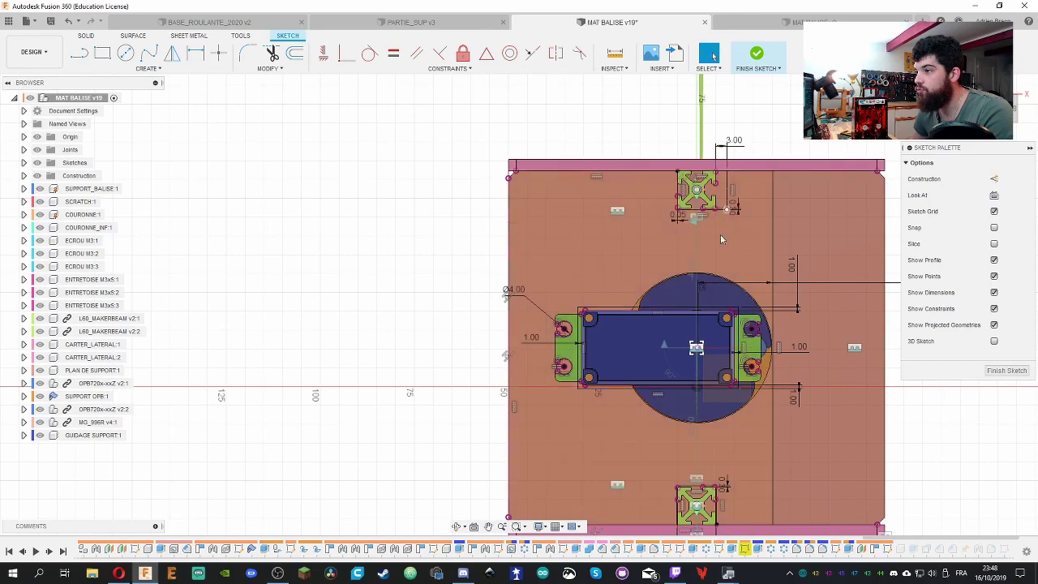
{"action": "scroll", "coordinate": [701, 263], "scroll_direction": "down", "scroll_amount": 3}
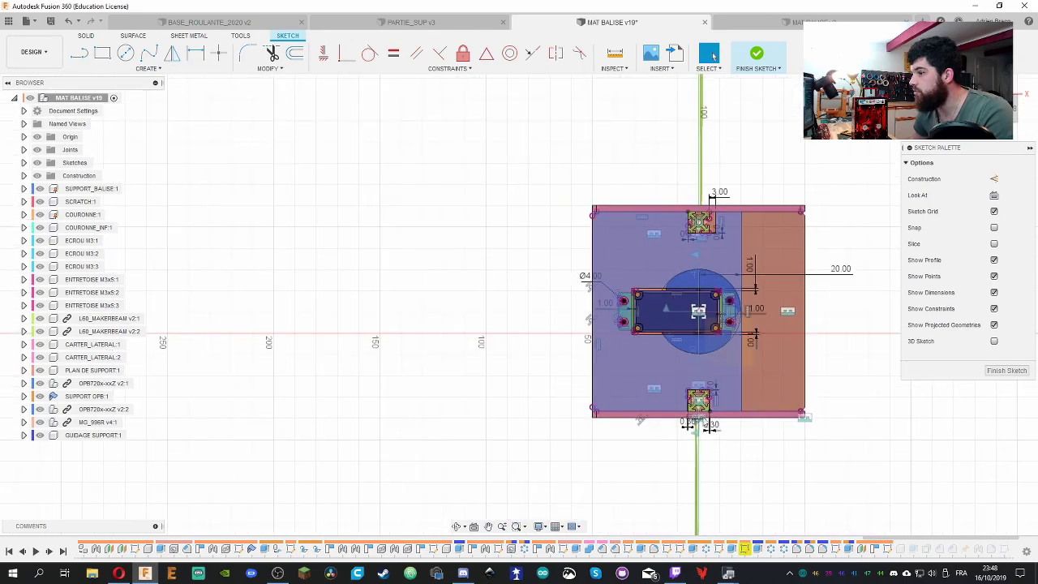
{"action": "scroll", "coordinate": [697, 486], "scroll_direction": "up", "scroll_amount": 4}
{"action": "scroll", "coordinate": [747, 316], "scroll_direction": "down", "scroll_amount": 3}
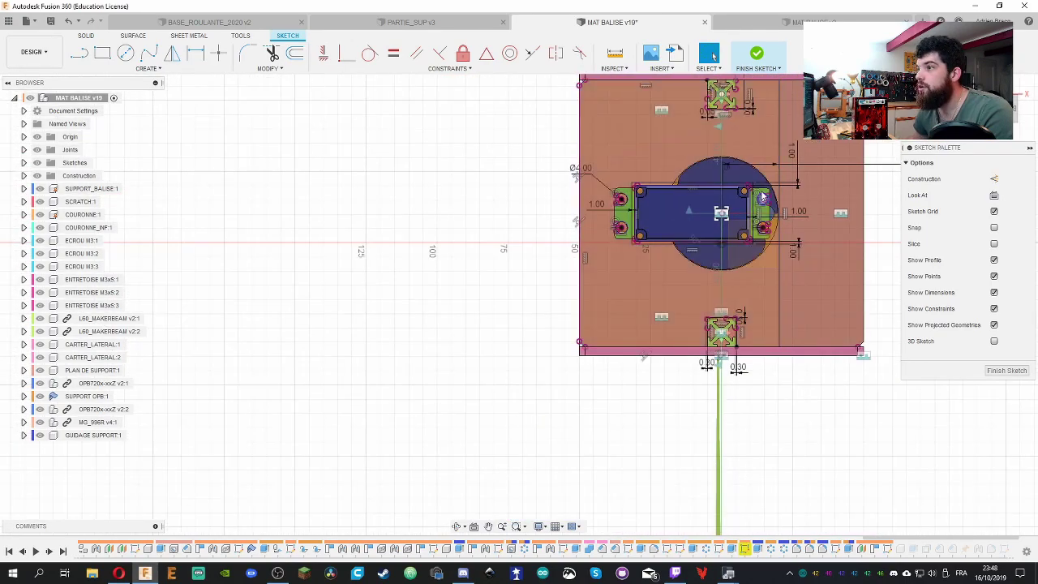
{"action": "scroll", "coordinate": [748, 317], "scroll_direction": "up", "scroll_amount": 2}
Set the bottom profile's two 0.30 gaps to 0.05 mm and 3 mm
{"action": "double_click", "coordinate": [693, 405]}
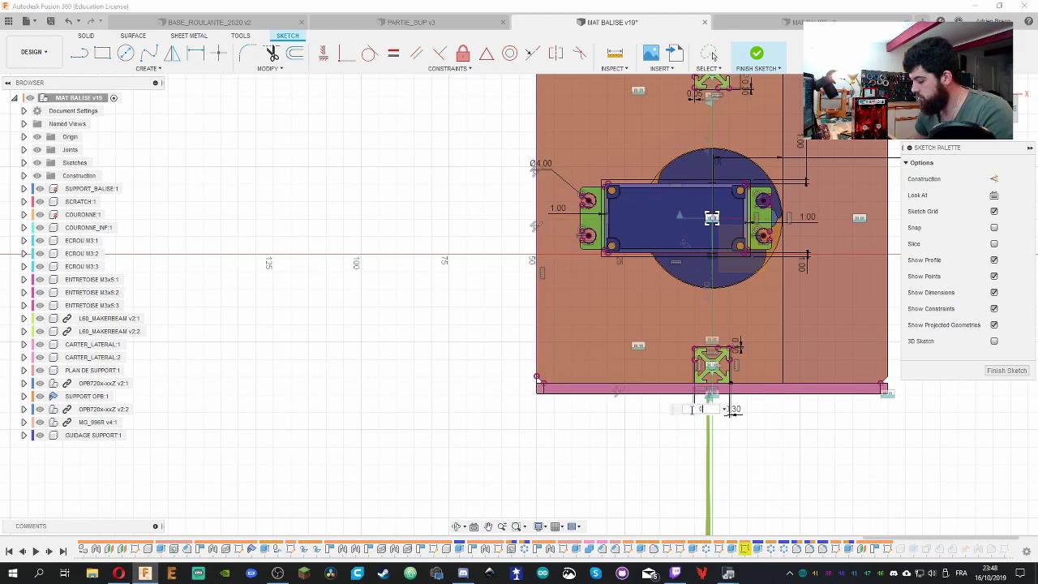
{"action": "type", "text": "0.05"}
{"action": "key", "text": "Return"}
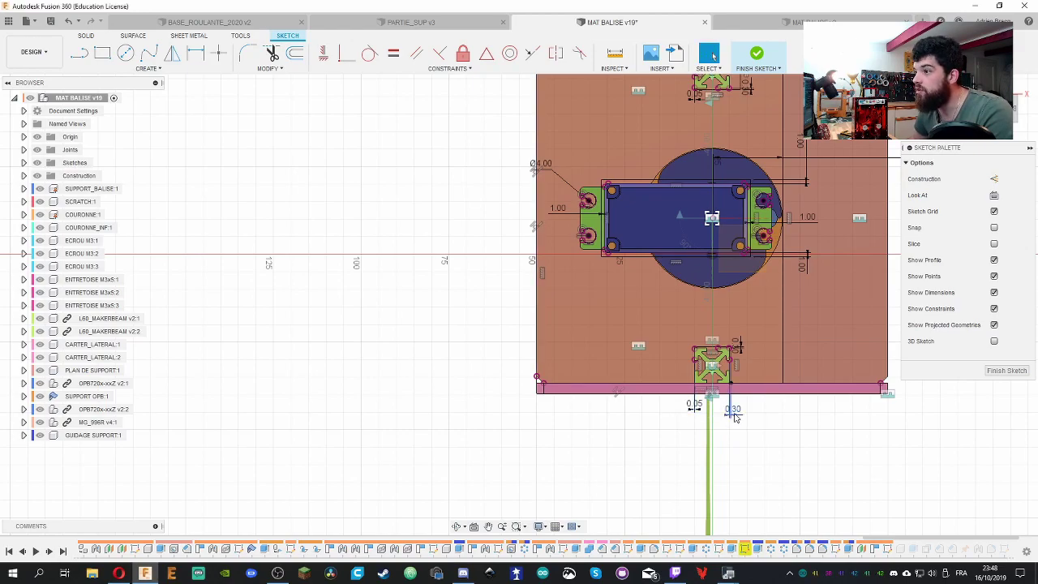
{"action": "double_click", "coordinate": [732, 411]}
{"action": "type", "text": "3"}
{"action": "key", "text": "Return"}
{"action": "scroll", "coordinate": [758, 243], "scroll_direction": "down", "scroll_amount": 2}
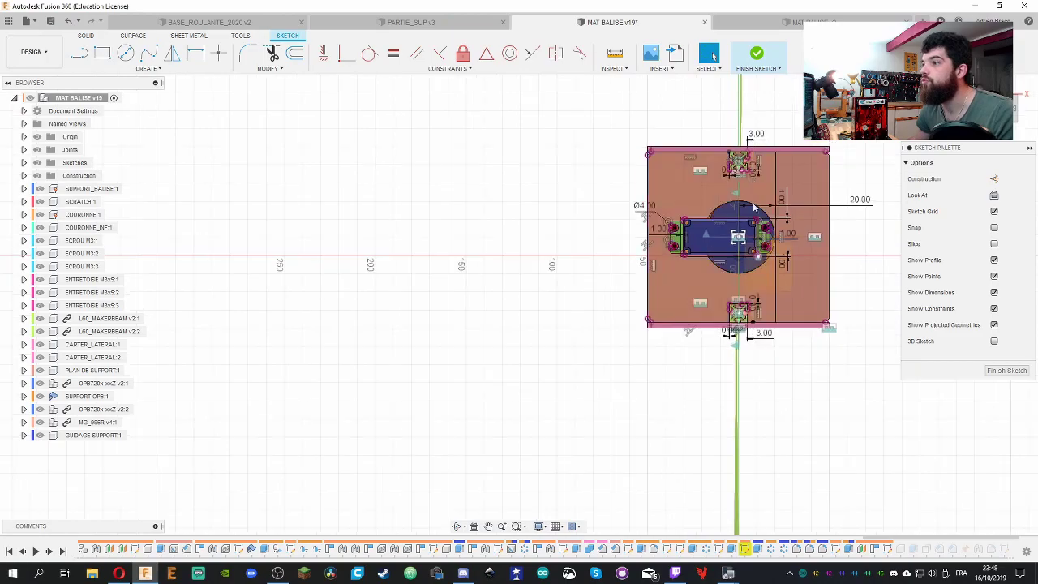
{"action": "scroll", "coordinate": [835, 154], "scroll_direction": "up", "scroll_amount": 3}
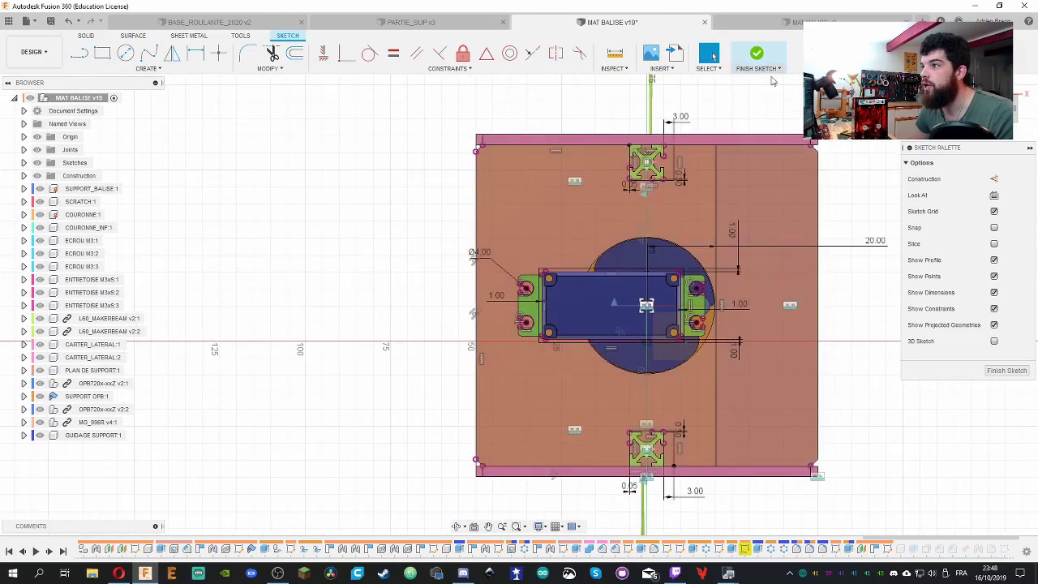
Finish the plate sketch, reopen Sketch19, and move the bracket rectangle's left edge further left
{"action": "left_click", "coordinate": [757, 55]}
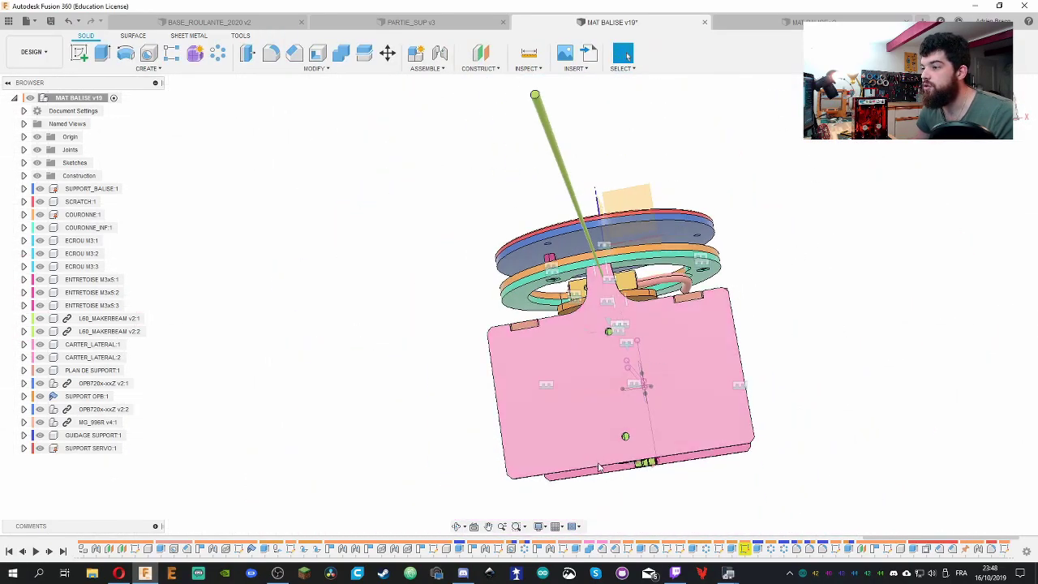
{"action": "middle_click_drag", "start_coordinate": [598, 466], "coordinate": [902, 308], "text": "shift"}
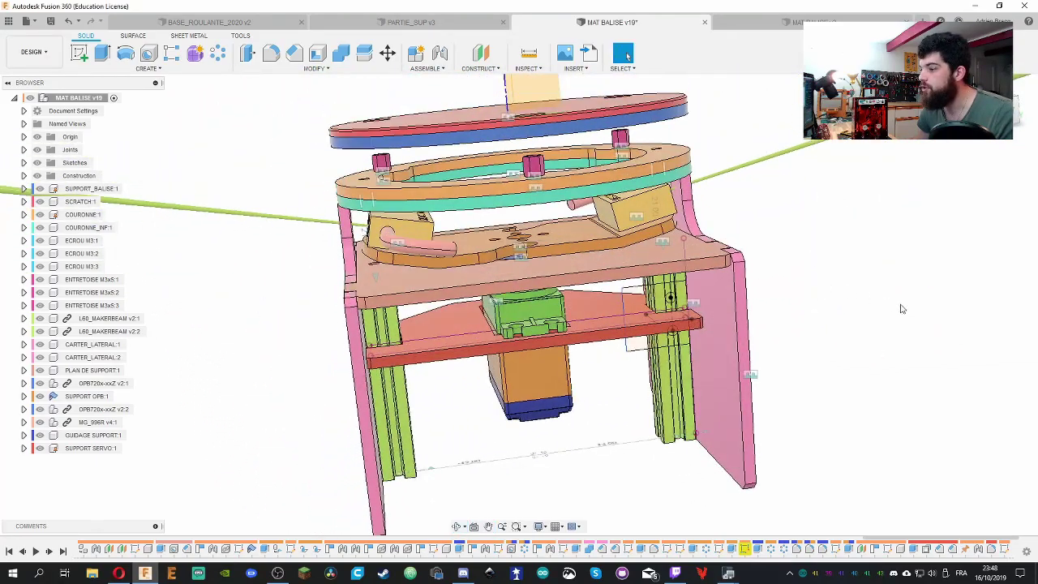
{"action": "double_click", "coordinate": [1003, 550]}
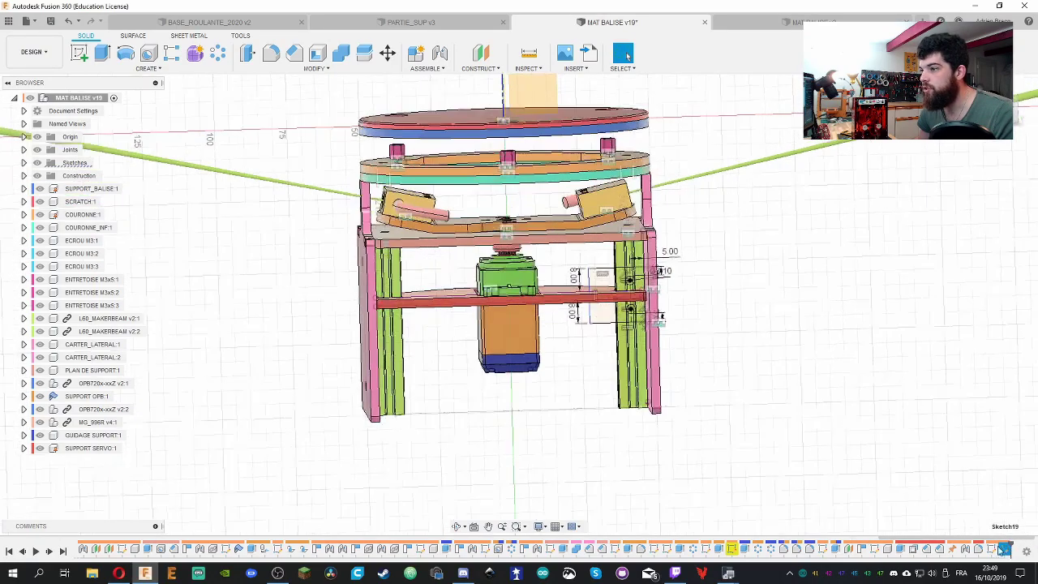
{"action": "scroll", "coordinate": [626, 283], "scroll_direction": "up", "scroll_amount": 10}
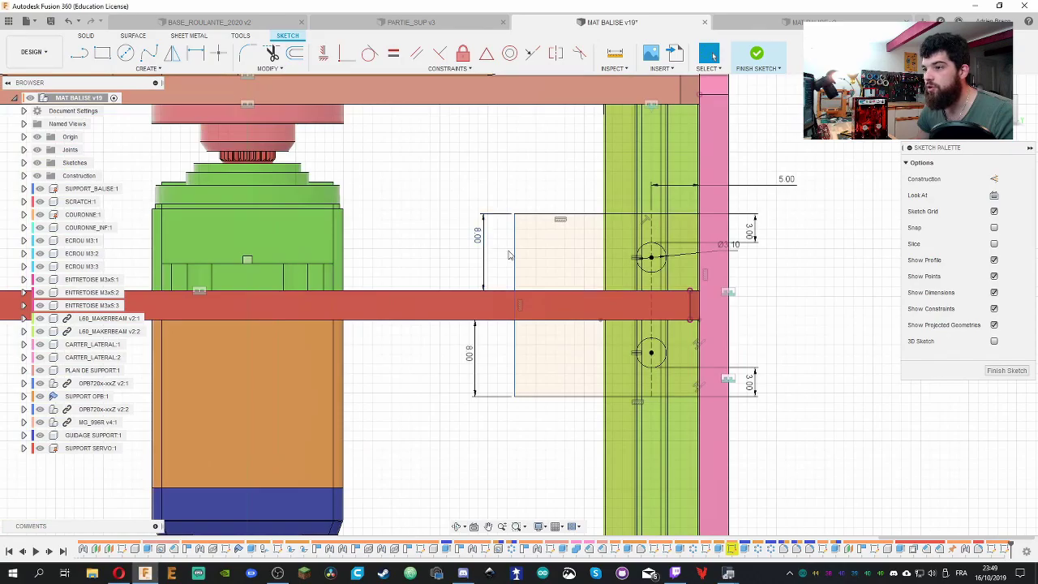
{"action": "middle_click_drag", "start_coordinate": [508, 254], "coordinate": [566, 284], "text": "shift"}
{"action": "key", "text": "Escape"}
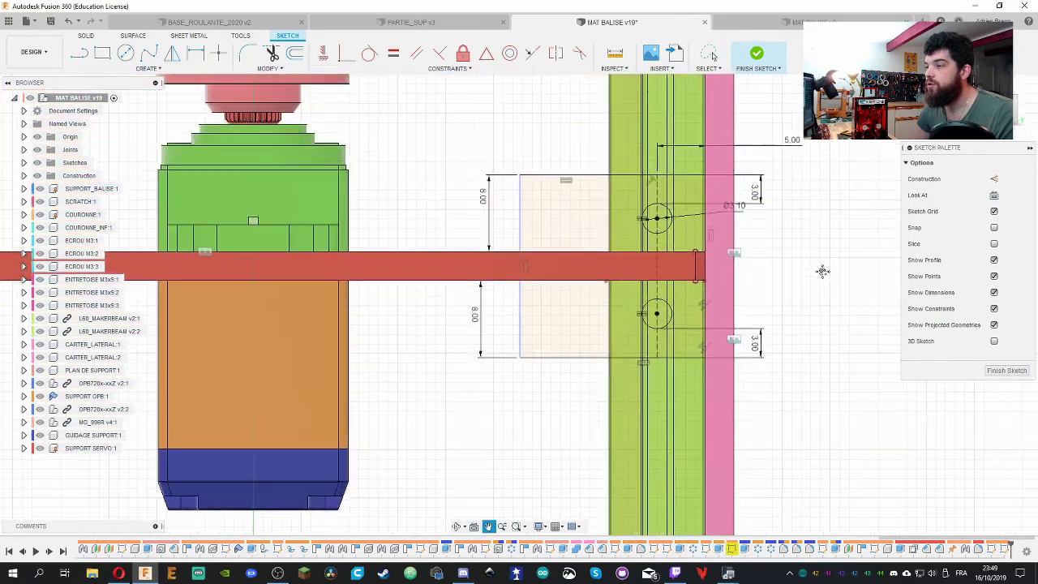
{"action": "mouse_move", "coordinate": [540, 281]}
{"action": "left_mouse_down"}
{"action": "mouse_move", "coordinate": [492, 279]}
{"action": "mouse_move", "coordinate": [504, 278]}
{"action": "left_mouse_up"}
{"action": "key", "text": "ctrl+Tab"}
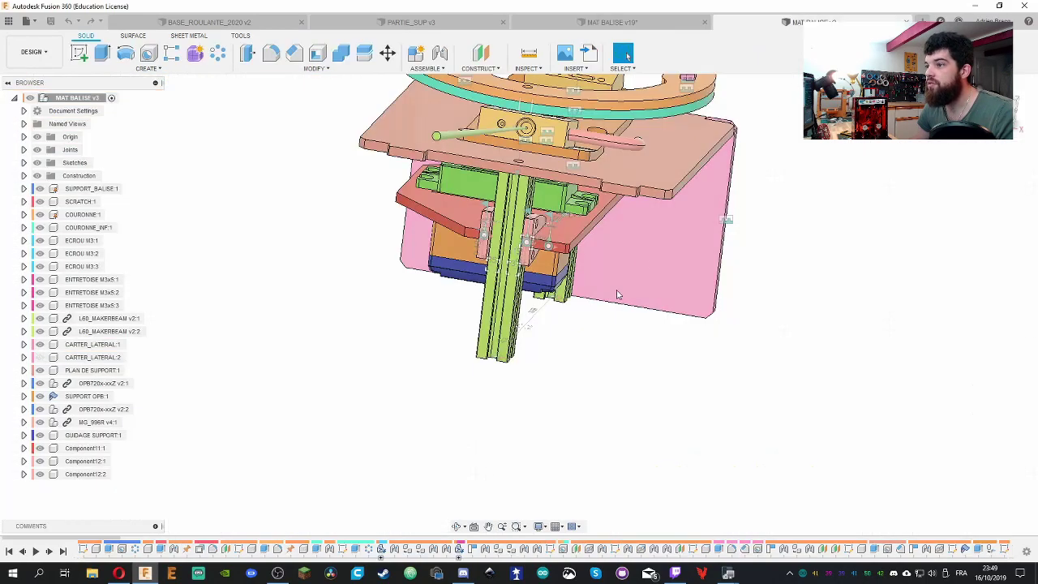
{"action": "scroll", "coordinate": [539, 303], "scroll_direction": "up", "scroll_amount": 3}
{"action": "middle_click_drag", "start_coordinate": [539, 303], "coordinate": [600, 300], "text": "shift"}
{"action": "scroll", "coordinate": [600, 300], "scroll_direction": "up", "scroll_amount": 5}
{"action": "key", "text": "i"}
{"action": "left_click", "coordinate": [498, 277]}
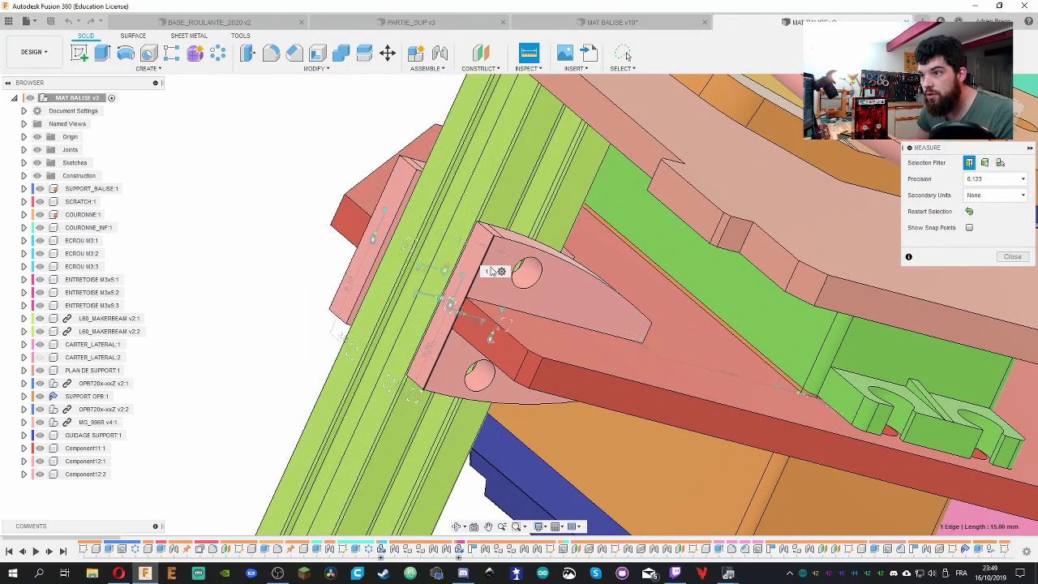
{"action": "left_click", "coordinate": [647, 335]}
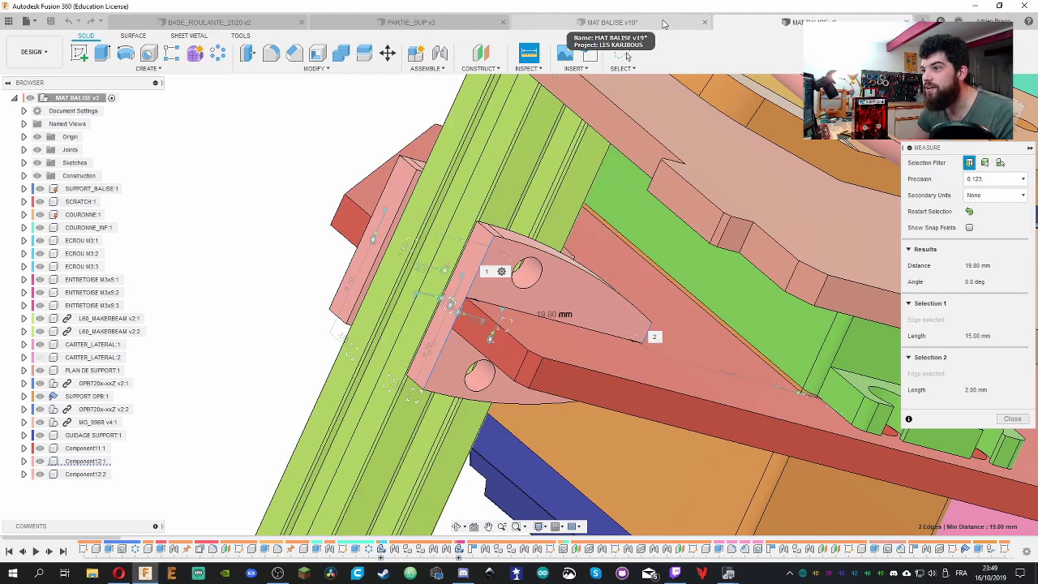
{"action": "left_click", "coordinate": [662, 23]}
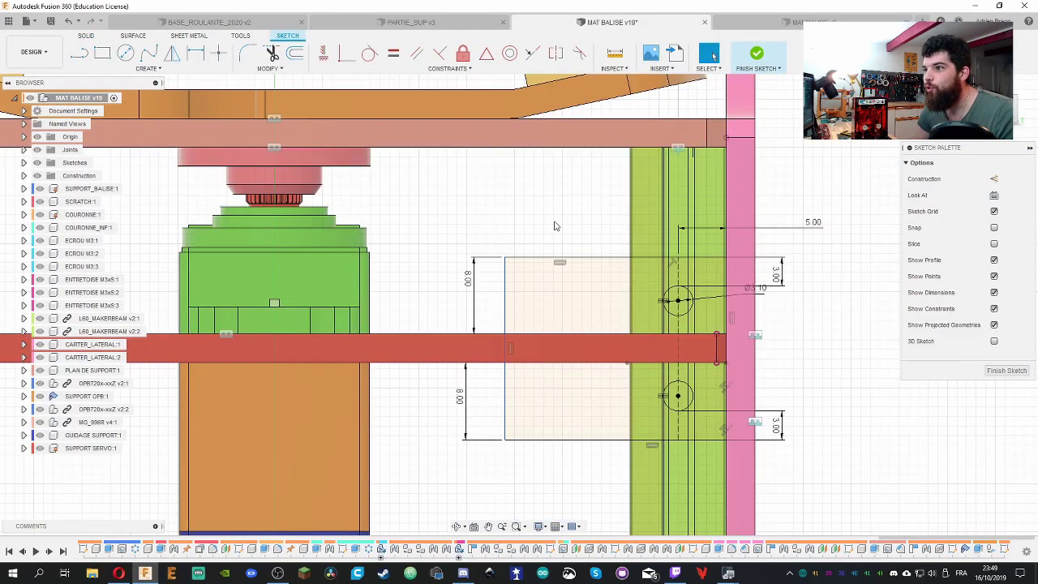
Dimension the rectangle's top line to a 20 mm width
{"action": "left_click", "coordinate": [556, 259]}
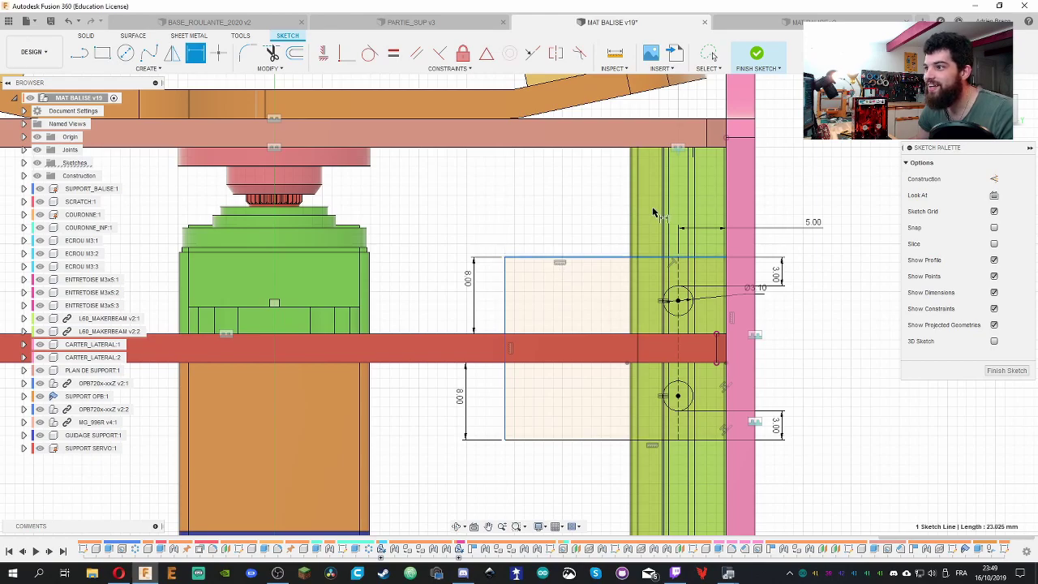
{"action": "left_click", "coordinate": [798, 199]}
{"action": "type", "text": "20"}
{"action": "key", "text": "Return"}
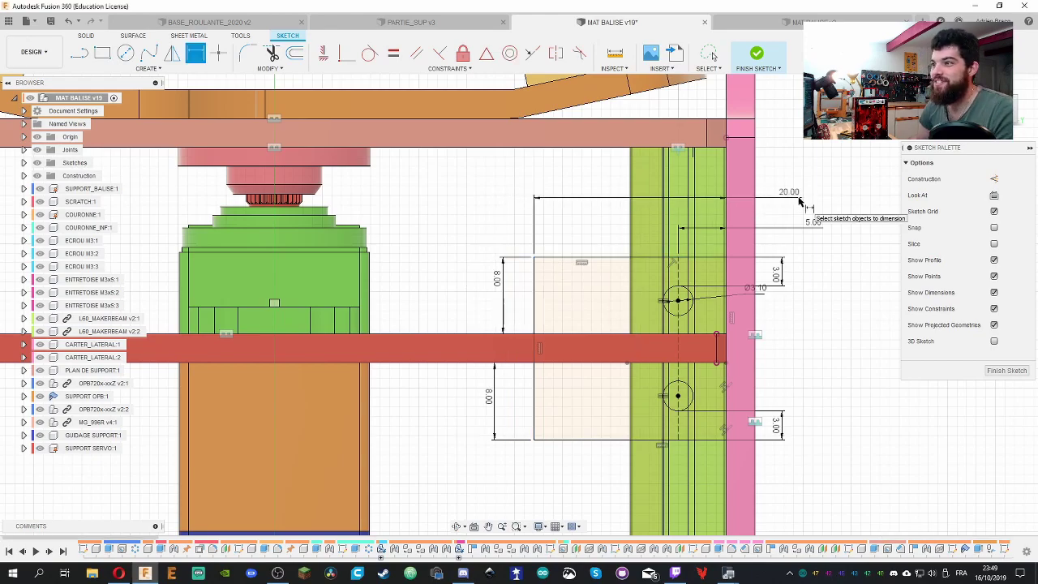
{"action": "key", "text": "Escape"}
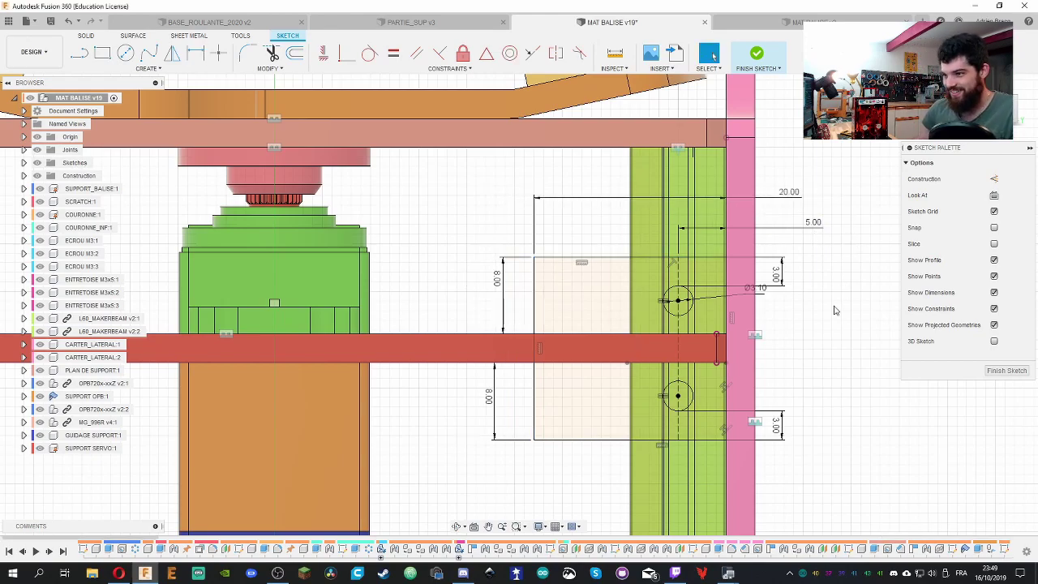
Draw a second rectangle below the first one
{"action": "key", "text": "r"}
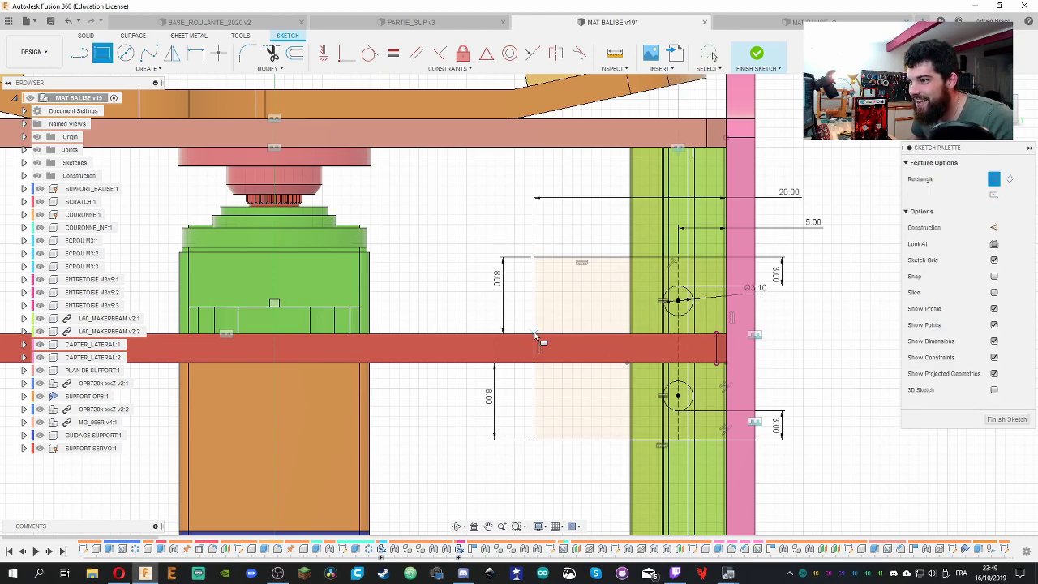
{"action": "left_click", "coordinate": [534, 335]}
{"action": "left_click", "coordinate": [627, 365]}
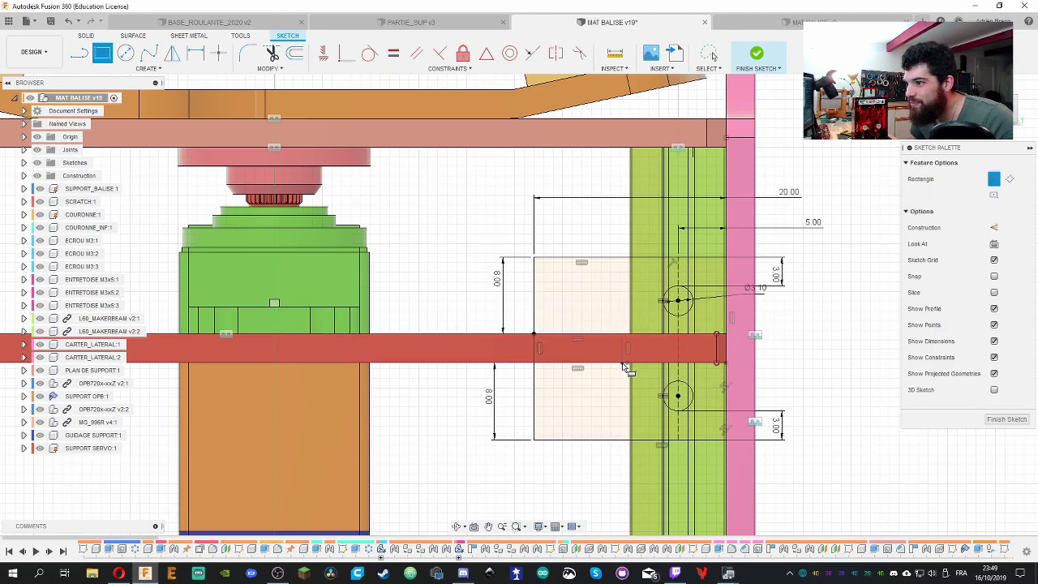
{"action": "key", "text": "Escape"}
Dimension the new rectangle's top edge at 10 mm, finish the sketch, and select the bracket profile
{"action": "key", "text": "r"}
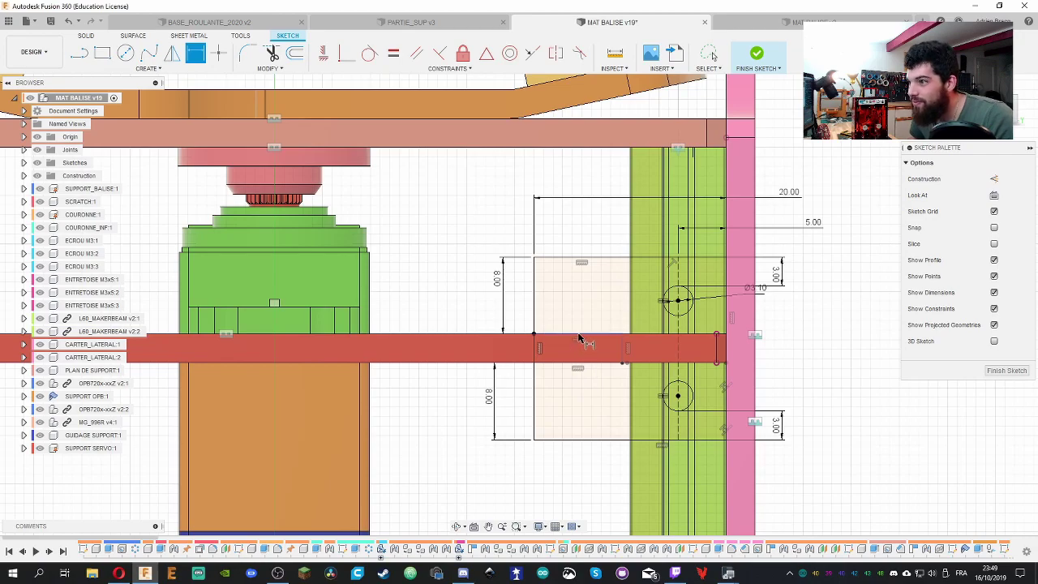
{"action": "left_click", "coordinate": [579, 334]}
{"action": "left_click", "coordinate": [594, 296]}
{"action": "type", "text": "10"}
{"action": "key", "text": "Return"}
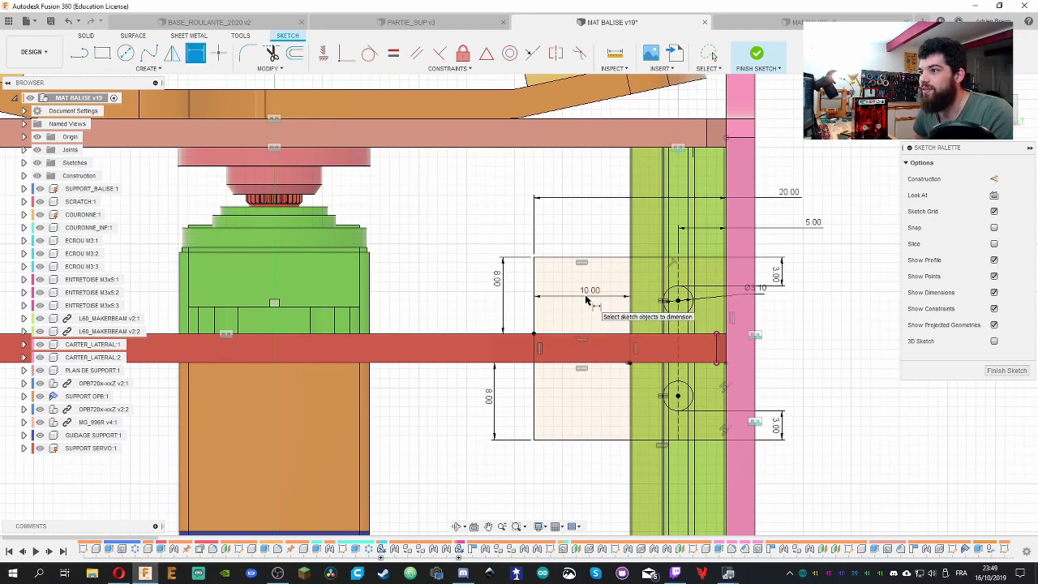
{"action": "key", "text": "Escape"}
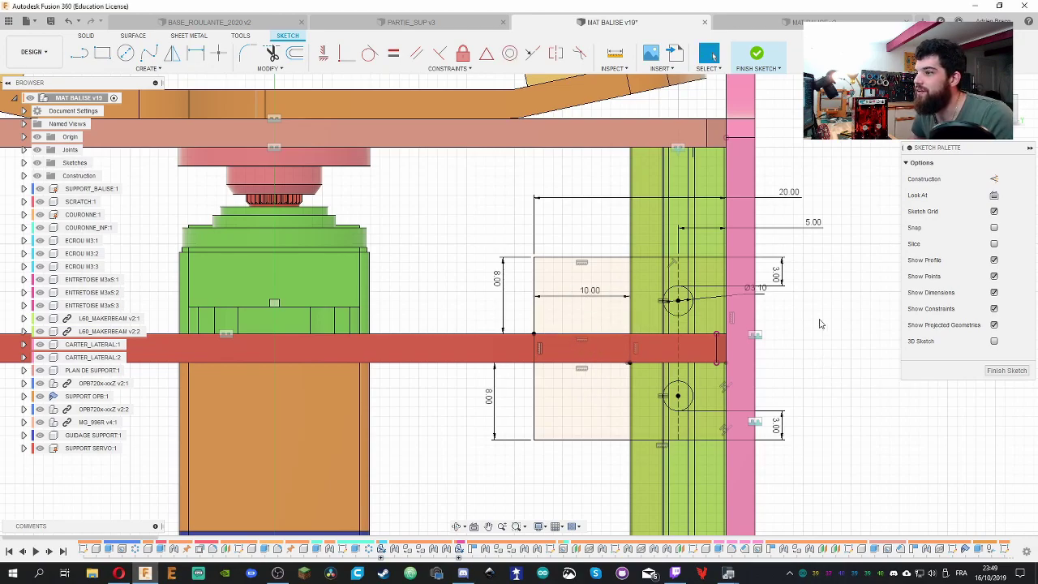
{"action": "left_click", "coordinate": [756, 54]}
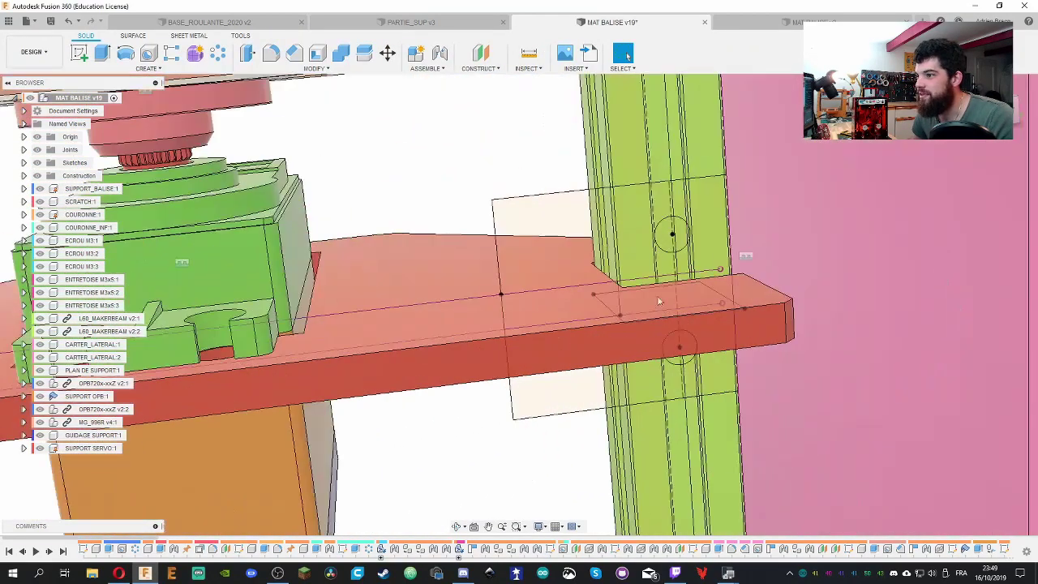
{"action": "left_click", "coordinate": [545, 243]}
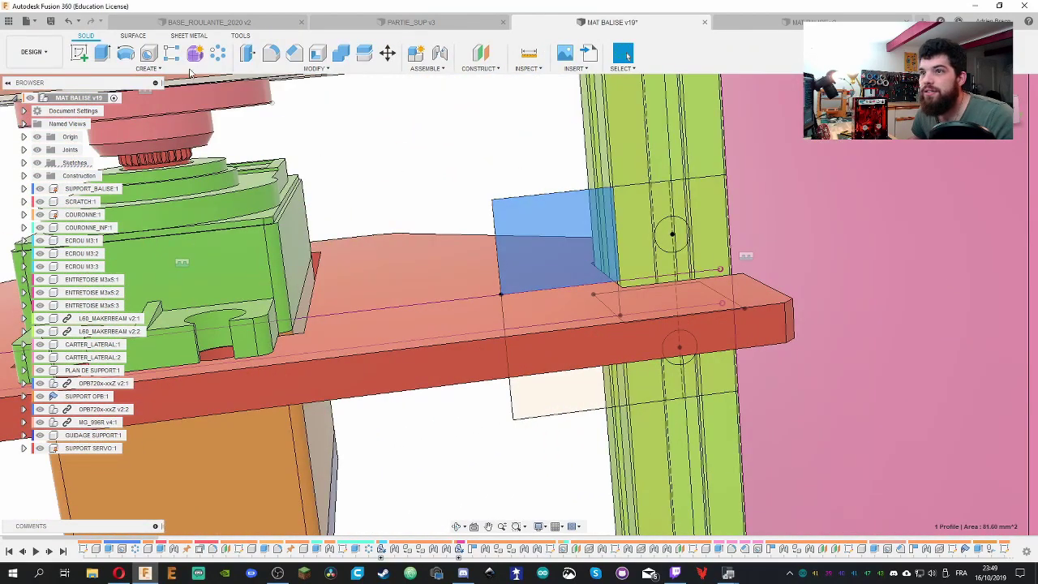
Extrude all seven bracket profiles 3 mm as a New Component
{"action": "left_click", "coordinate": [102, 53]}
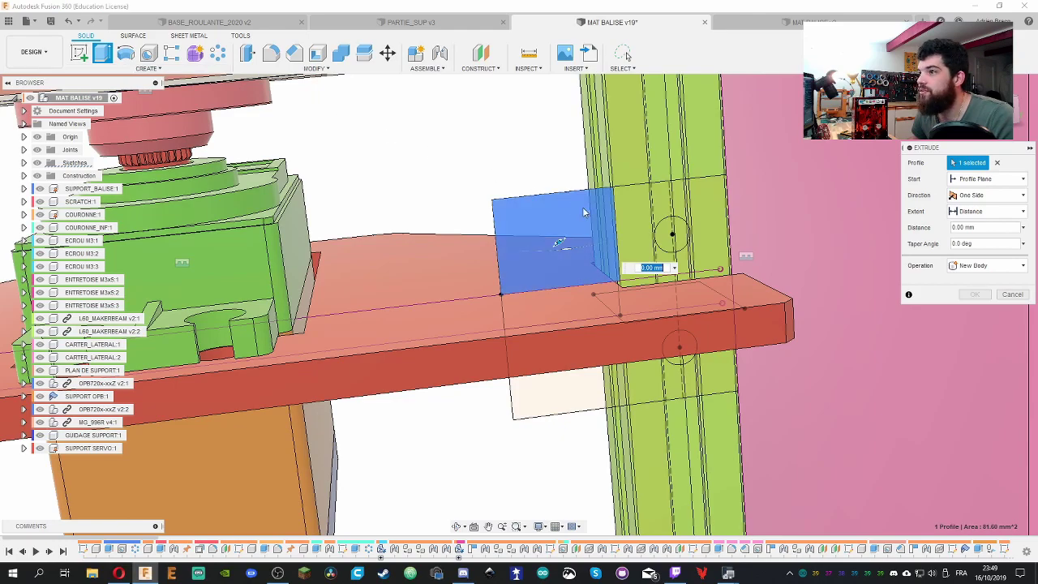
{"action": "left_click", "coordinate": [689, 194]}
{"action": "left_click", "coordinate": [707, 343]}
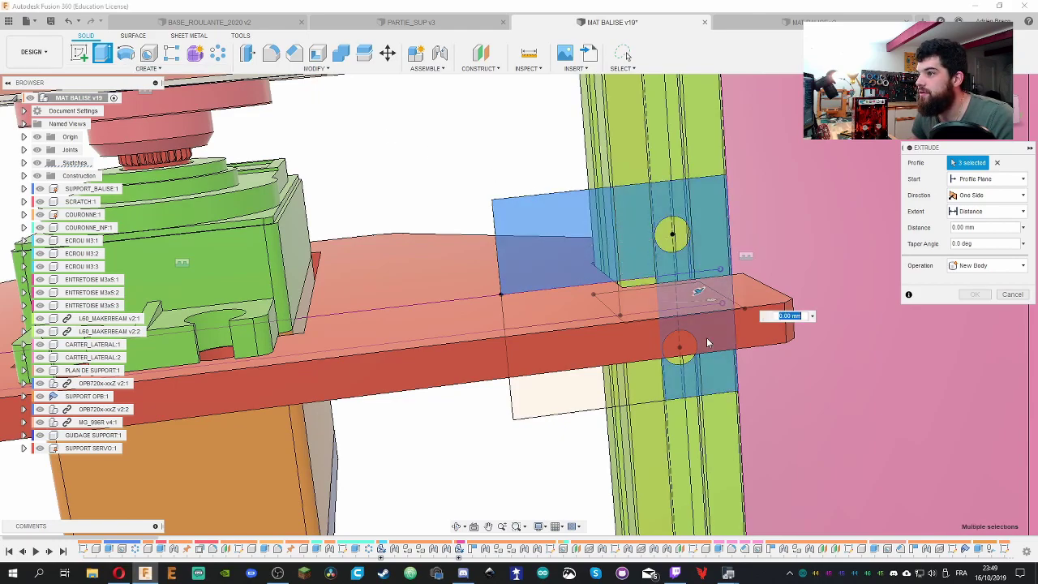
{"action": "left_click", "coordinate": [640, 381]}
{"action": "left_click", "coordinate": [560, 393]}
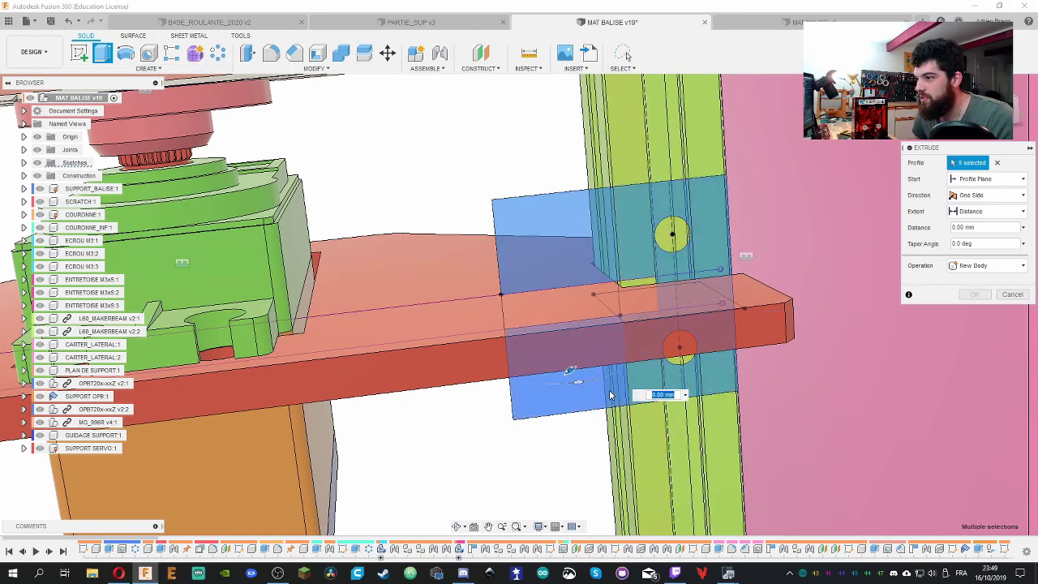
{"action": "left_click", "coordinate": [644, 286]}
{"action": "middle_click_drag", "start_coordinate": [645, 286], "coordinate": [546, 216], "text": "shift"}
{"action": "left_click", "coordinate": [601, 276]}
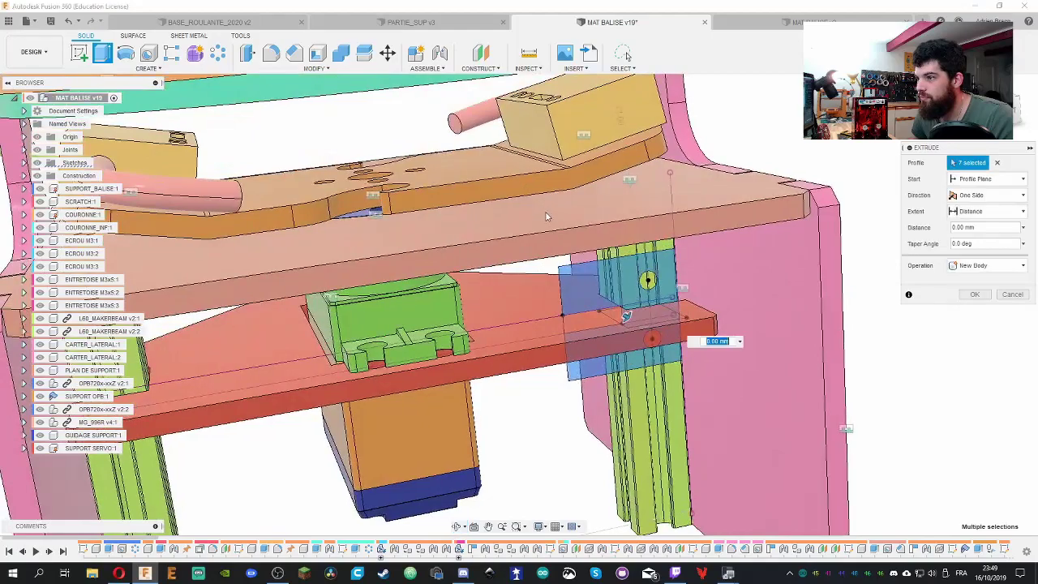
{"action": "type", "text": "3"}
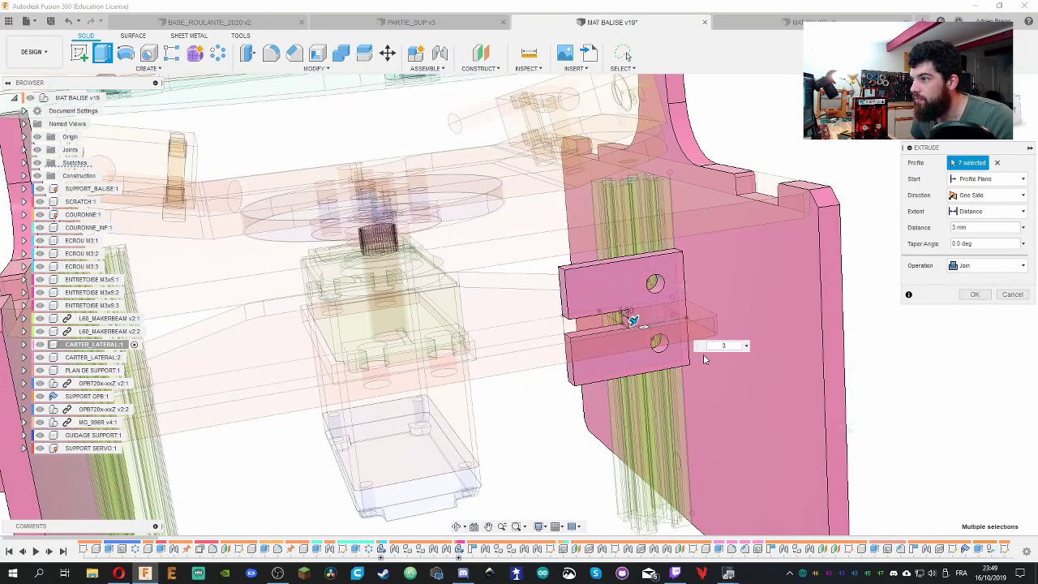
{"action": "left_click", "coordinate": [973, 266]}
{"action": "left_click", "coordinate": [982, 331]}
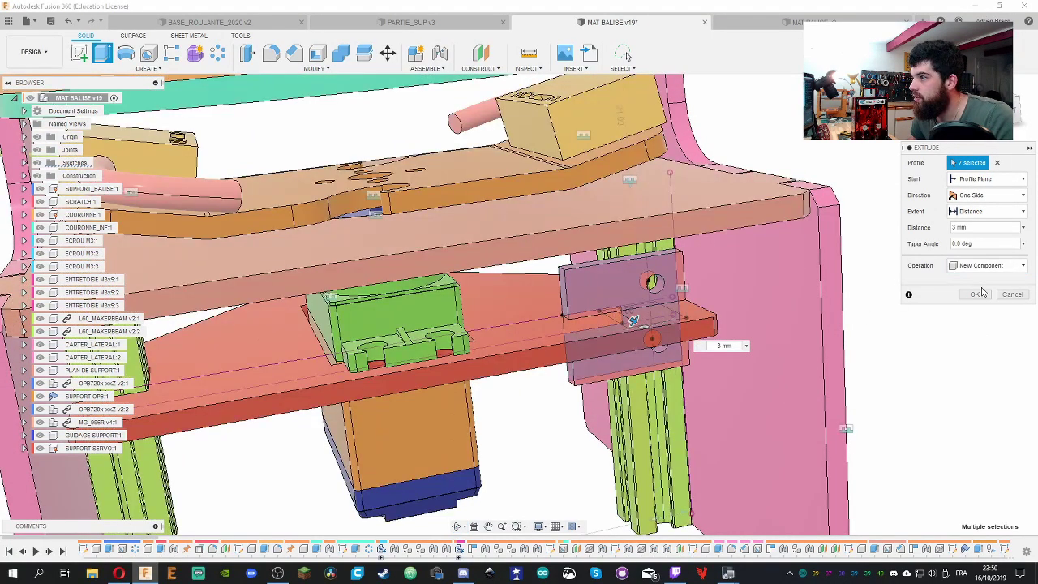
{"action": "left_click", "coordinate": [973, 294]}
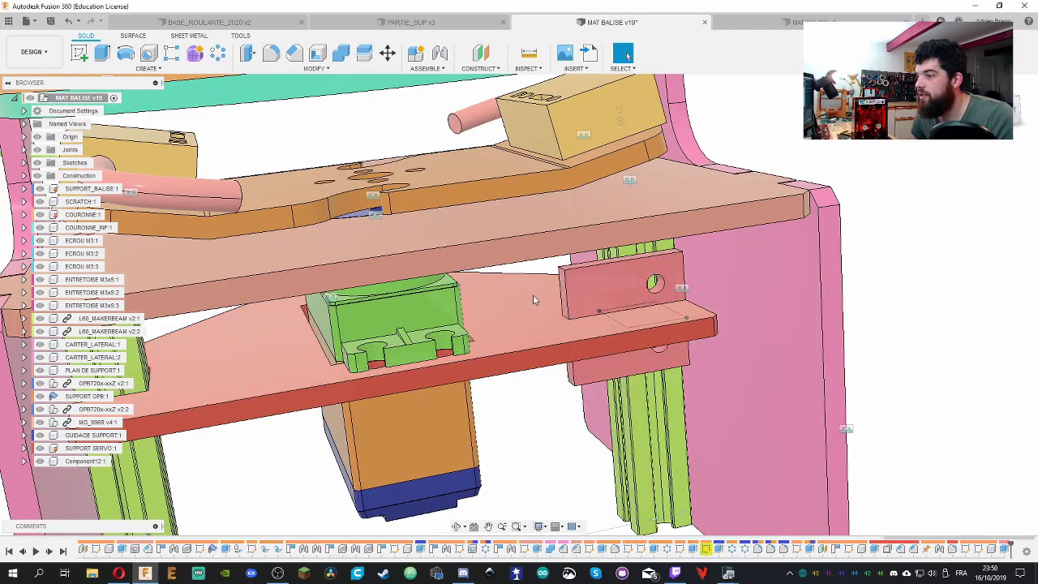
{"action": "scroll", "coordinate": [533, 294], "scroll_direction": "down", "scroll_amount": 3}
Chamfer two bracket edges at 1 mm
{"action": "scroll", "coordinate": [594, 286], "scroll_direction": "up", "scroll_amount": 4}
{"action": "scroll", "coordinate": [594, 286], "scroll_direction": "up", "scroll_amount": 3}
{"action": "middle_click_drag", "start_coordinate": [595, 286], "coordinate": [640, 265], "text": "shift"}
{"action": "left_click", "coordinate": [294, 53]}
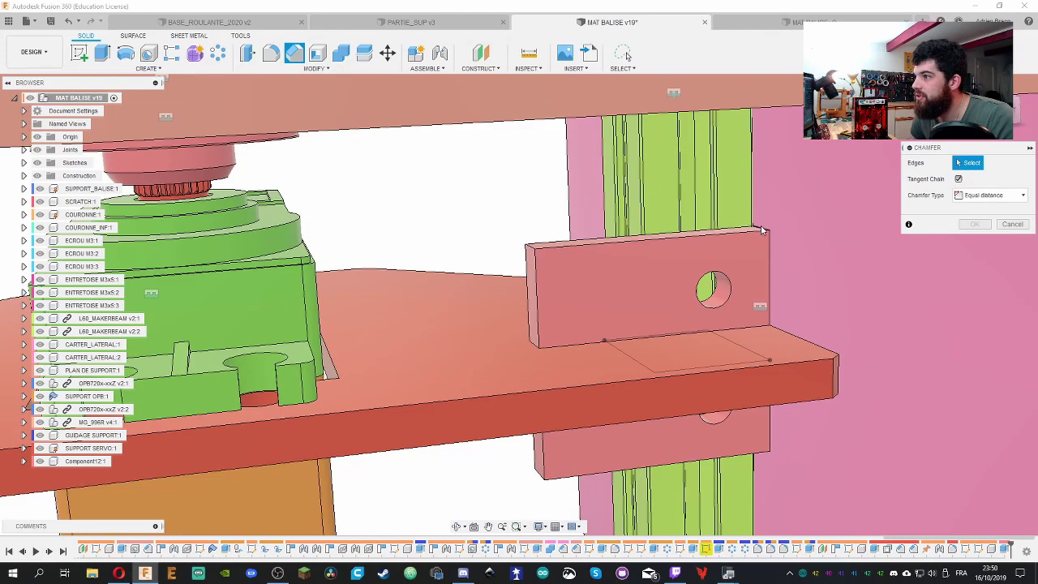
{"action": "left_click", "coordinate": [760, 229]}
{"action": "left_click", "coordinate": [771, 454]}
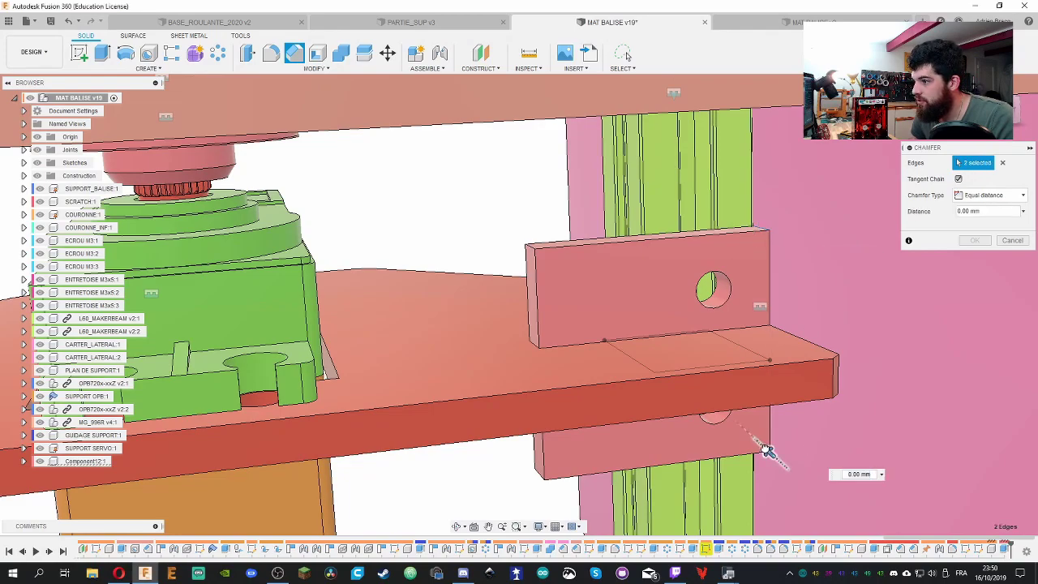
{"action": "left_click", "coordinate": [975, 241]}
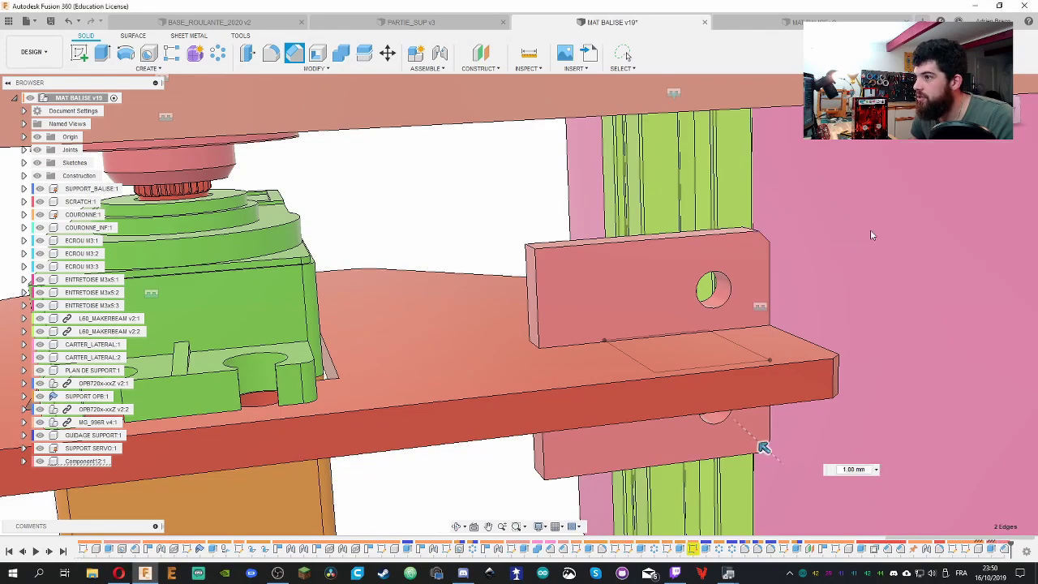
Begin a chamfer on the lower plate edges, then cancel it and review the previous chamfer
{"action": "left_click", "coordinate": [294, 53]}
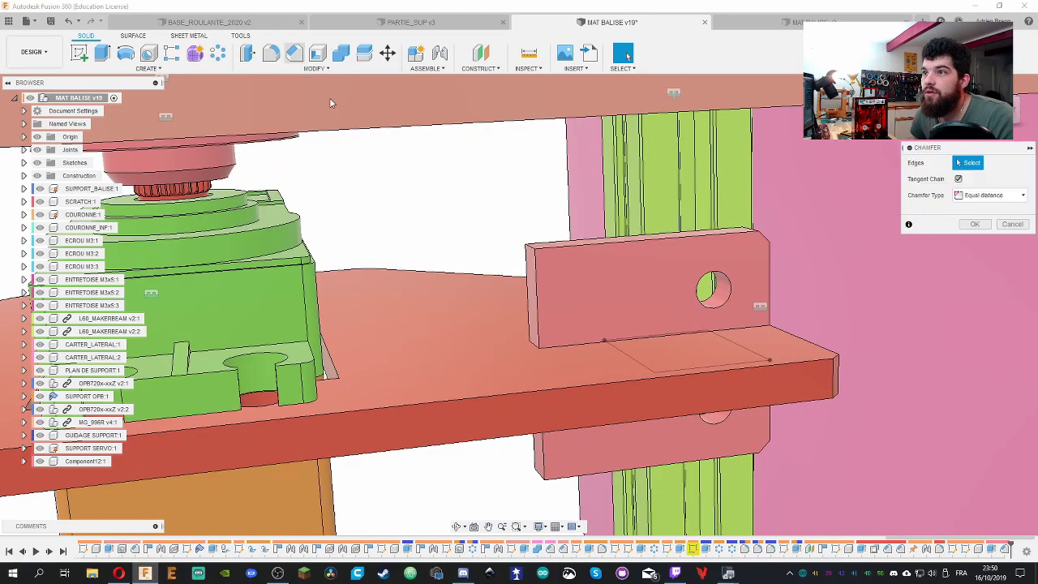
{"action": "left_click", "coordinate": [531, 347]}
{"action": "middle_click_drag", "start_coordinate": [535, 352], "coordinate": [525, 266], "text": "shift"}
{"action": "left_click", "coordinate": [592, 415]}
{"action": "key", "text": "Escape"}
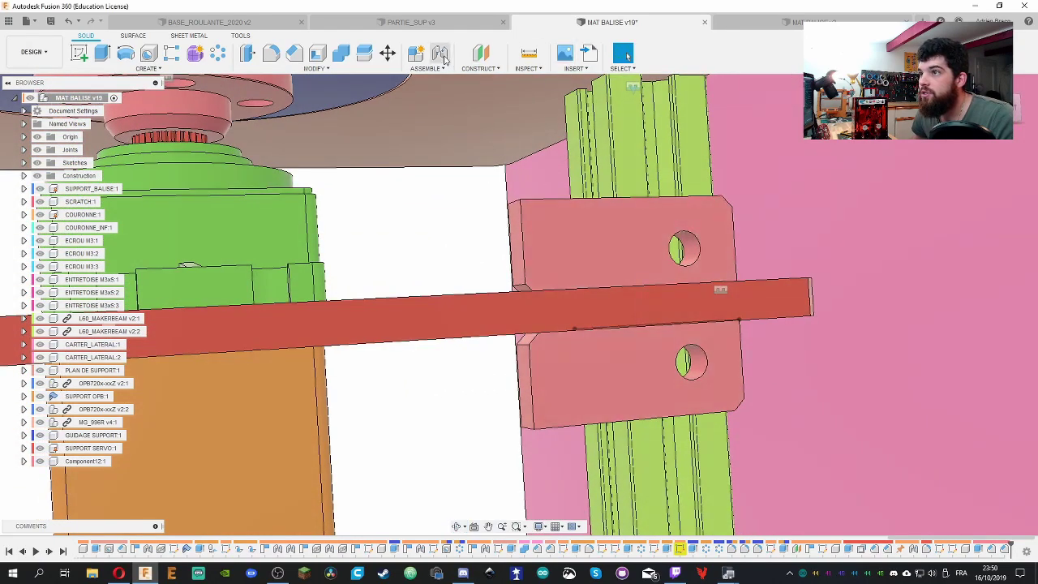
{"action": "double_click", "coordinate": [1004, 550]}
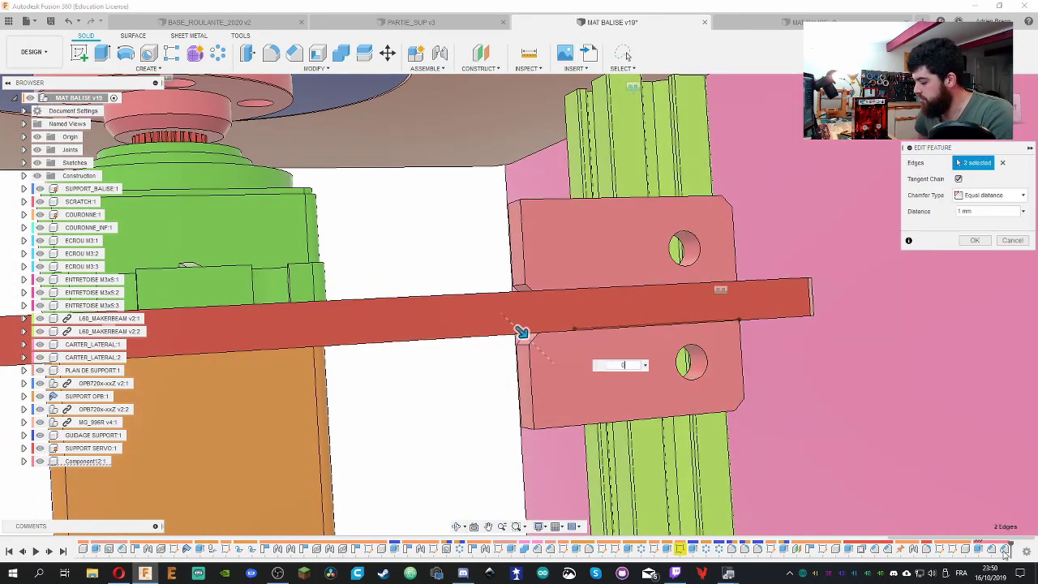
{"action": "key", "text": "Escape"}
{"action": "middle_click_drag", "start_coordinate": [848, 419], "coordinate": [535, 231], "text": "shift"}
{"action": "scroll", "coordinate": [552, 231], "scroll_direction": "up", "scroll_amount": 5}
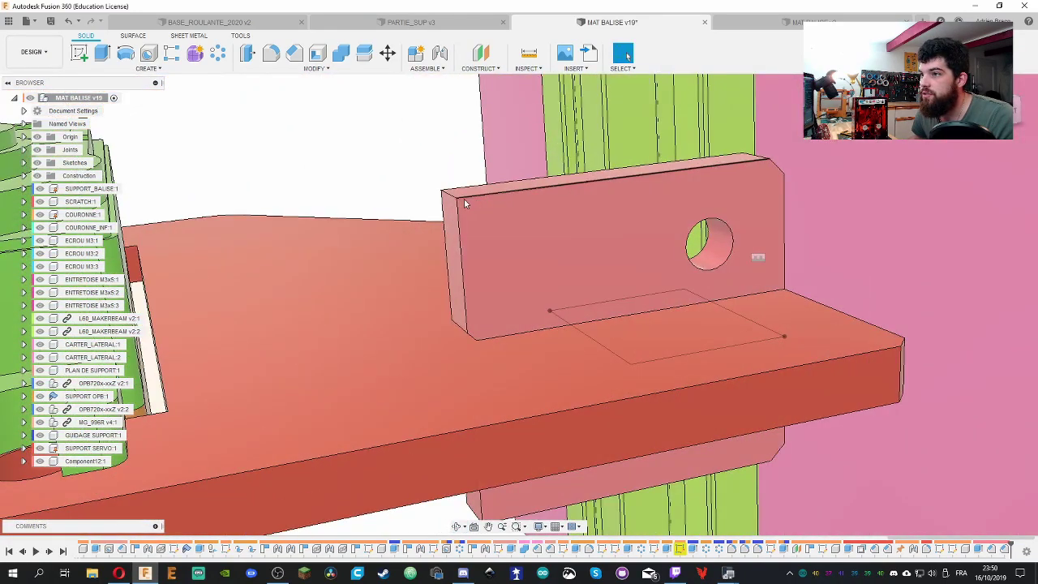
Chamfer the bracket's corner edges at 4.00 mm and inspect the result
{"action": "left_click", "coordinate": [466, 202]}
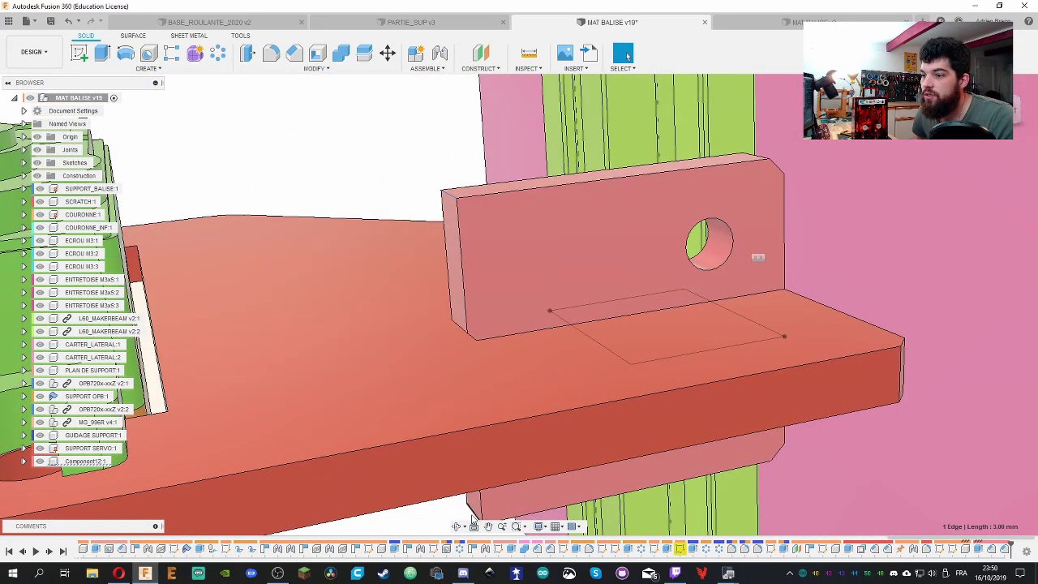
{"action": "left_click", "coordinate": [294, 53]}
{"action": "scroll", "coordinate": [497, 454], "scroll_direction": "down", "scroll_amount": 5}
{"action": "left_click_drag", "start_coordinate": [475, 445], "coordinate": [495, 430]}
{"action": "middle_click_drag", "start_coordinate": [526, 350], "coordinate": [479, 278], "text": "shift"}
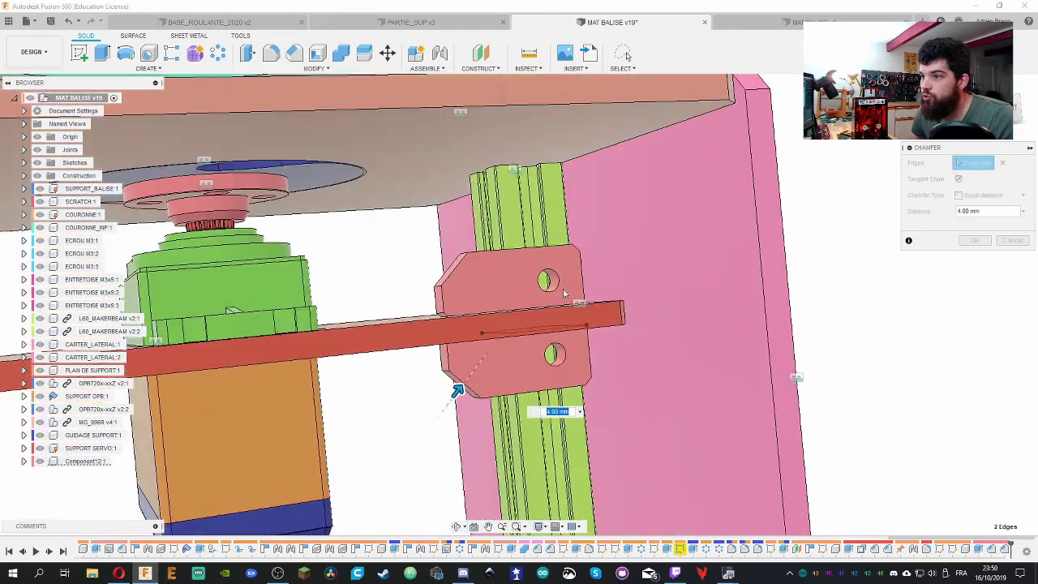
{"action": "left_click", "coordinate": [976, 241]}
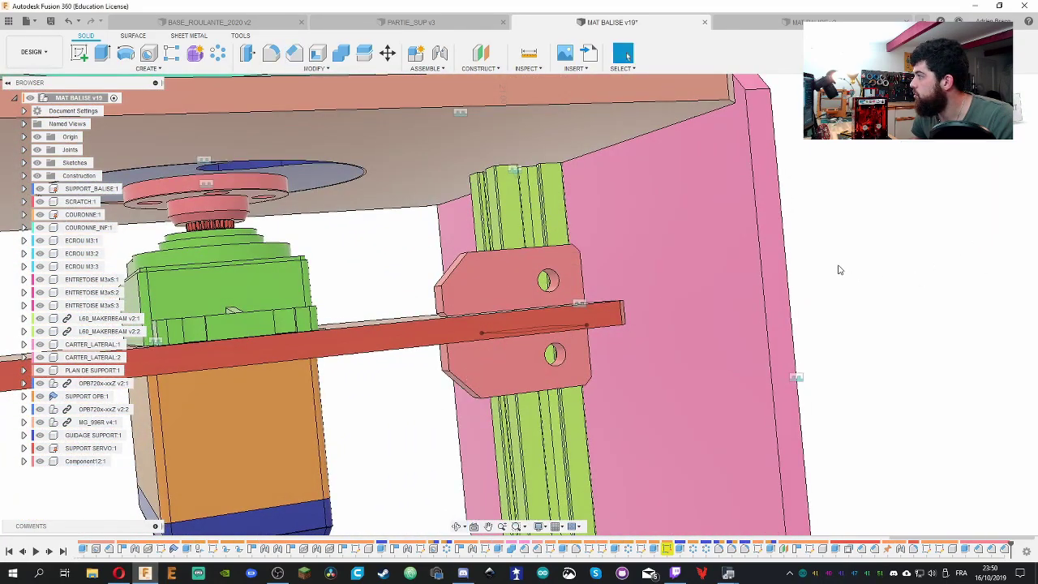
{"action": "middle_click_drag", "start_coordinate": [864, 301], "coordinate": [727, 229], "text": "shift"}
{"action": "middle_click_drag", "start_coordinate": [645, 203], "coordinate": [765, 276], "text": "shift"}
{"action": "scroll", "coordinate": [764, 275], "scroll_direction": "up", "scroll_amount": 3}
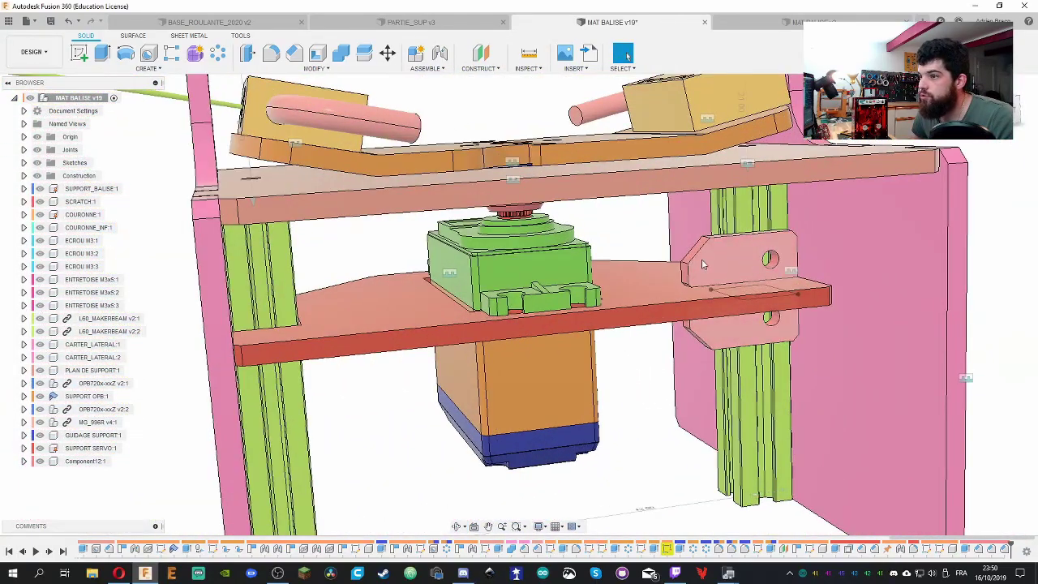
{"action": "left_click", "coordinate": [88, 460]}
{"action": "double_click", "coordinate": [90, 462]}
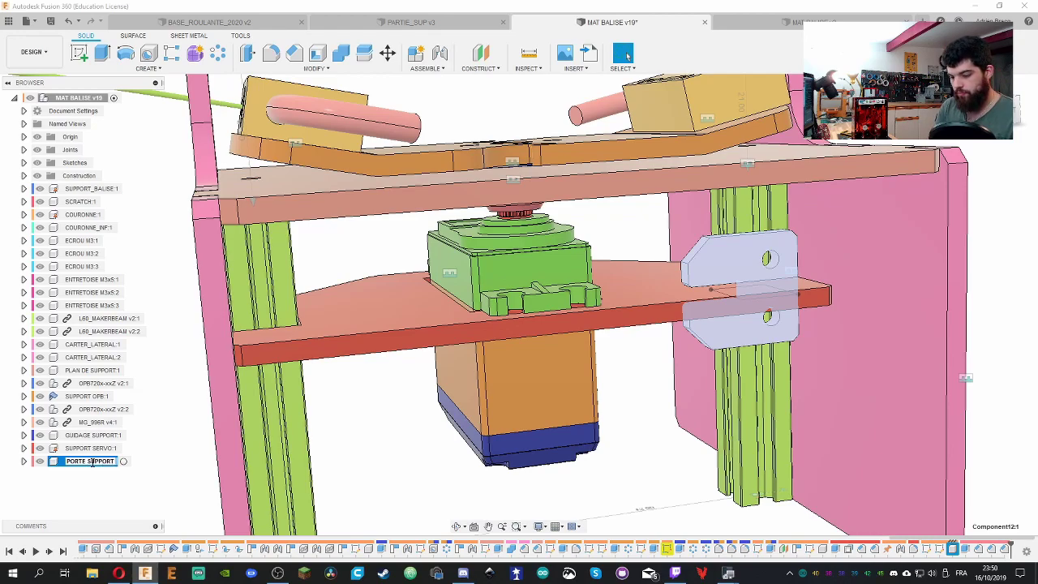
{"action": "key", "text": "Return"}
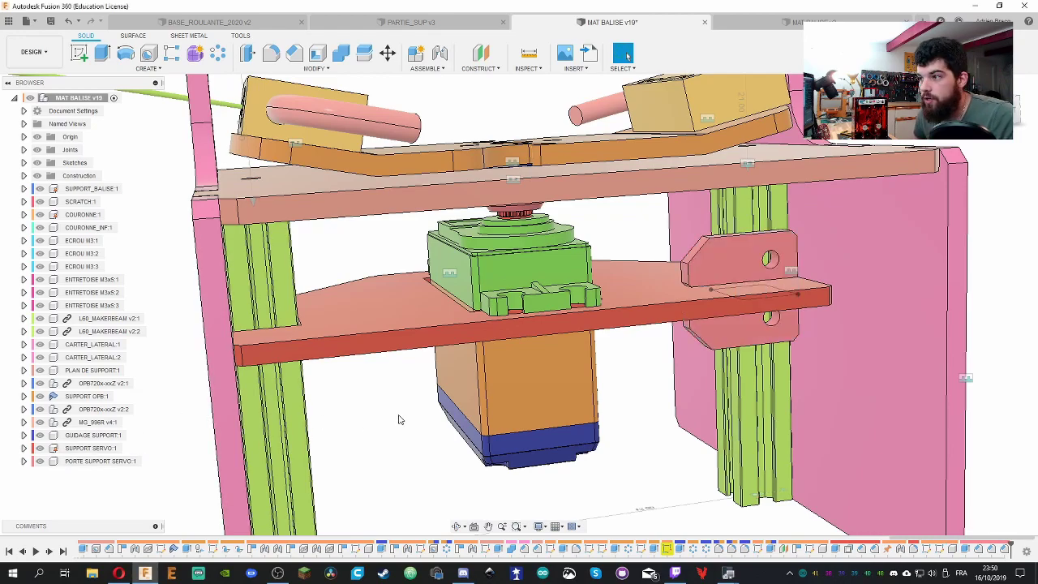
{"action": "right_click", "coordinate": [82, 465]}
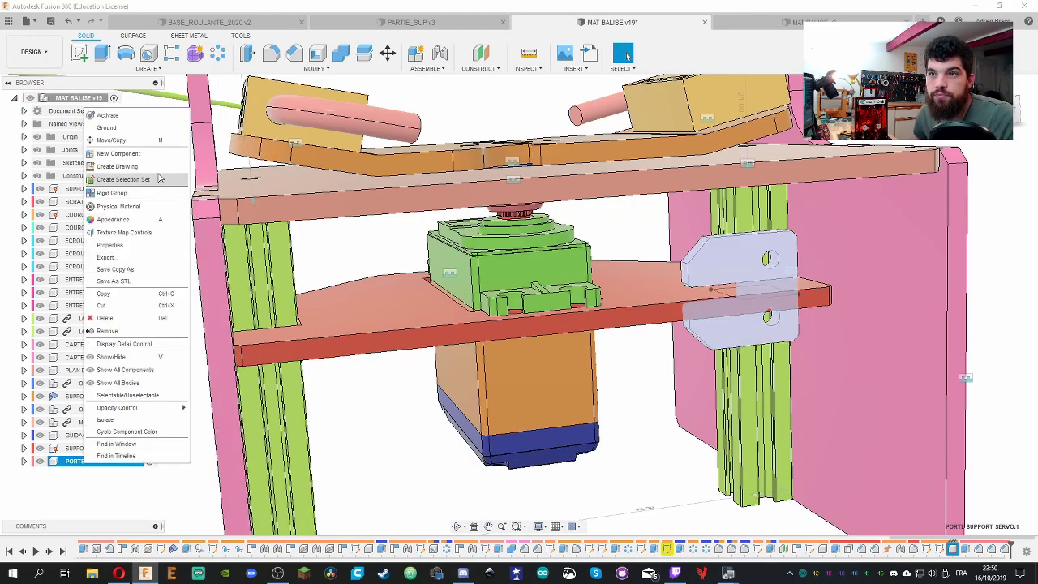
{"action": "left_click", "coordinate": [381, 419]}
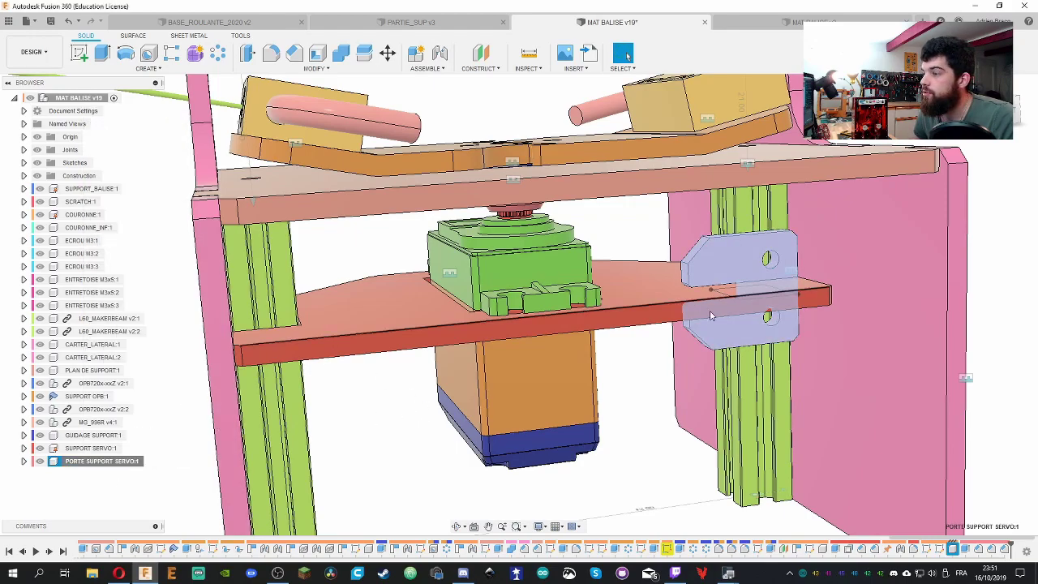
{"action": "left_click", "coordinate": [93, 463]}
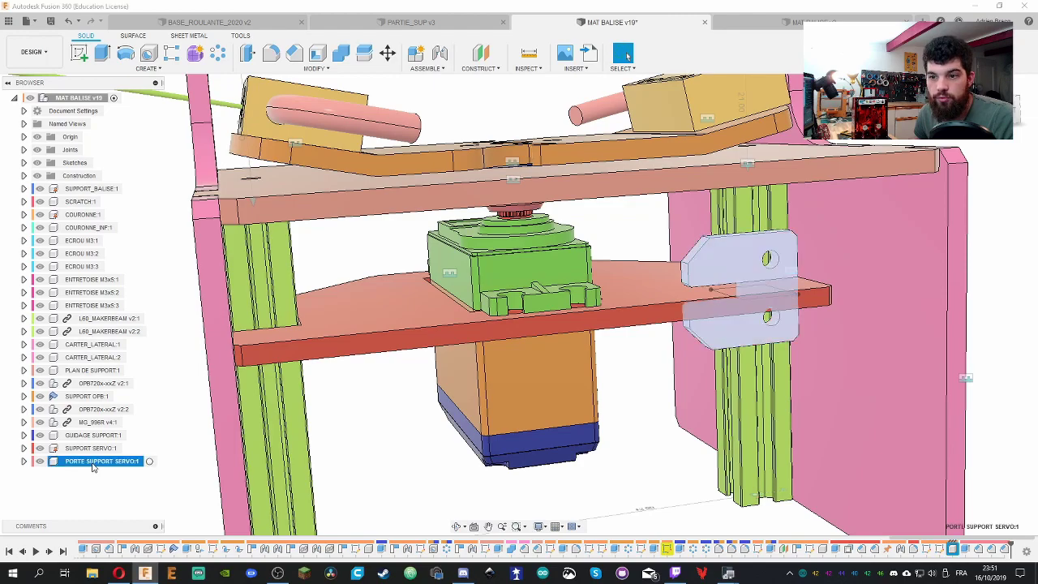
{"action": "key", "text": "ctrl+c"}
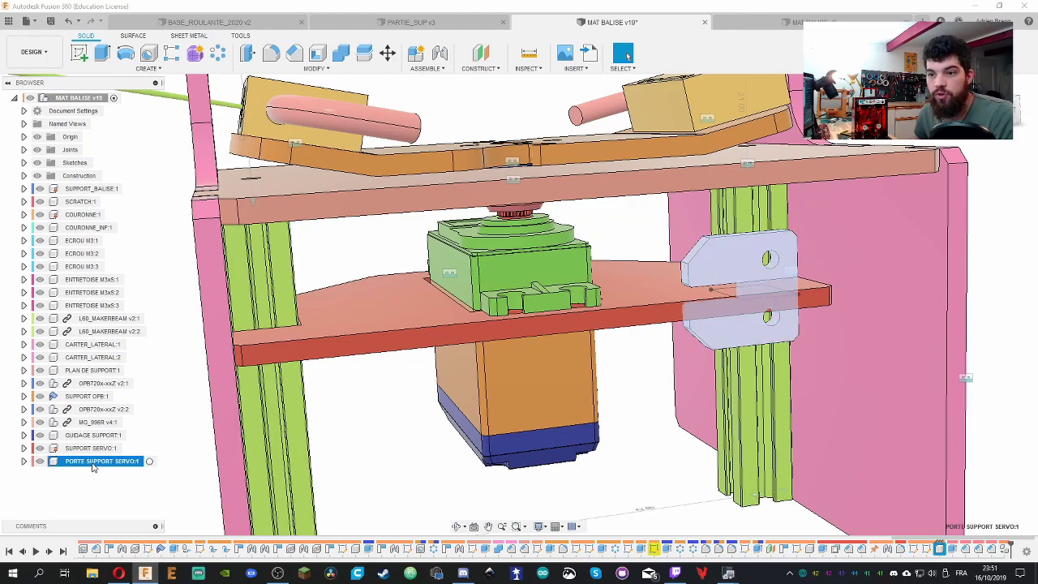
{"action": "key", "text": "ctrl+v"}
Place the bracket copy rotated 180°, then shift it lower on the plate
{"action": "left_click_drag", "start_coordinate": [774, 289], "coordinate": [302, 339]}
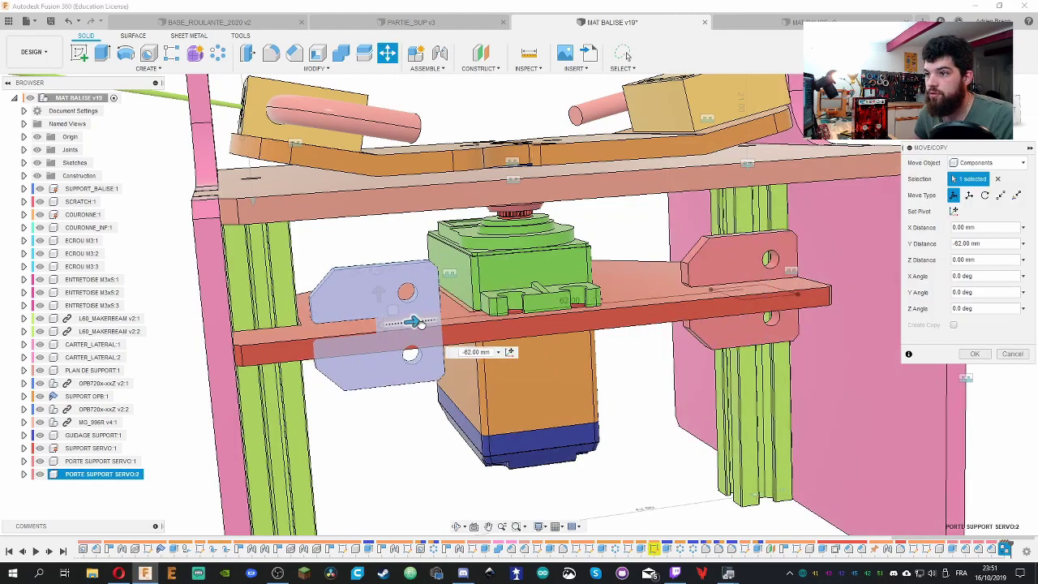
{"action": "left_click_drag", "start_coordinate": [389, 267], "coordinate": [397, 378]}
{"action": "left_click", "coordinate": [973, 354]}
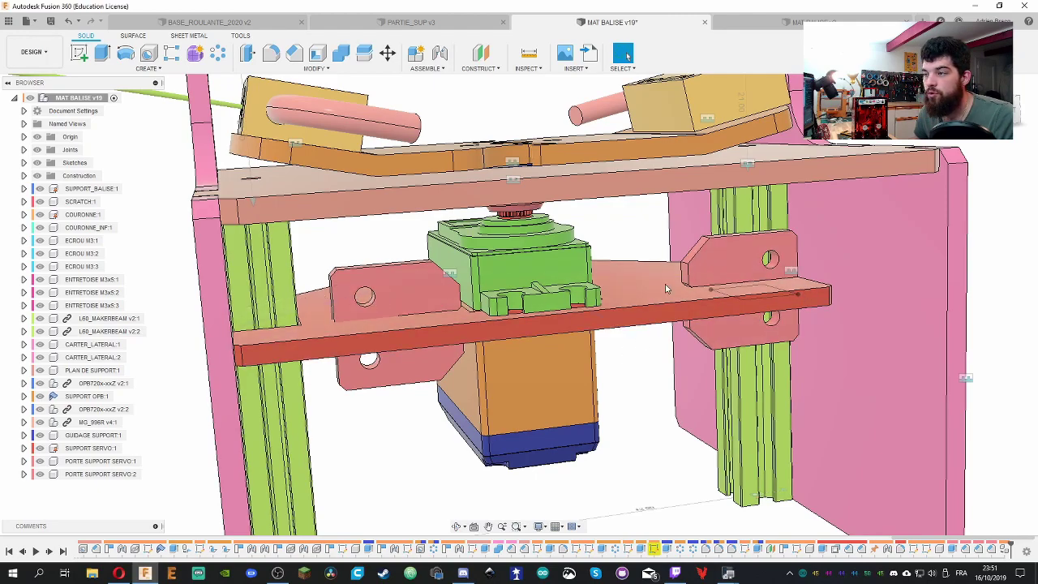
{"action": "left_click_drag", "start_coordinate": [758, 281], "coordinate": [790, 292]}
{"action": "middle_click_drag", "start_coordinate": [790, 292], "coordinate": [647, 335], "text": "shift"}
{"action": "scroll", "coordinate": [750, 265], "scroll_direction": "down", "scroll_amount": 5}
{"action": "scroll", "coordinate": [740, 274], "scroll_direction": "up", "scroll_amount": 5}
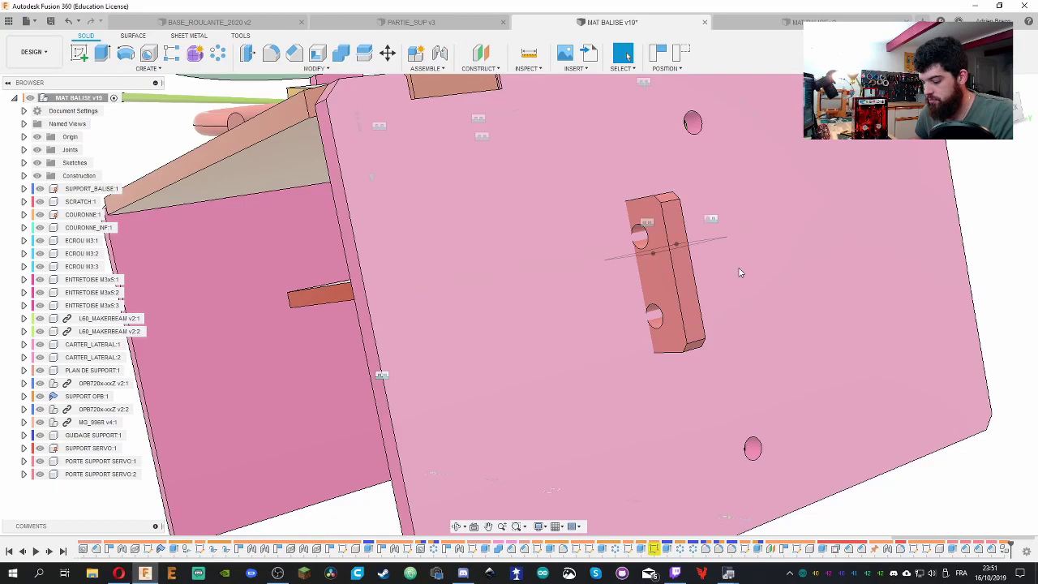
Start a joint without capturing positions, then abandon it
{"action": "key", "text": "j"}
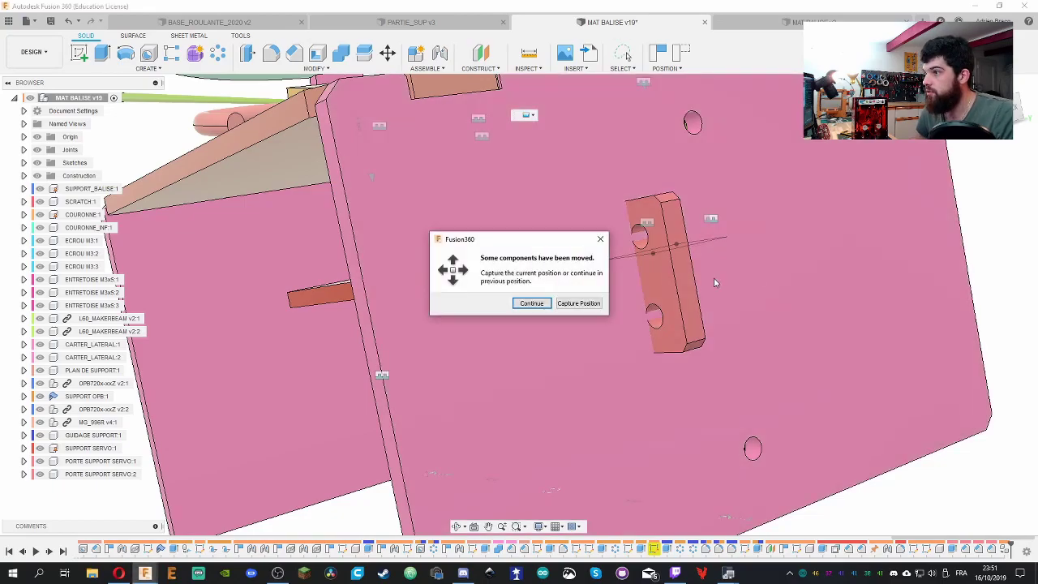
{"action": "left_click", "coordinate": [532, 303]}
{"action": "middle_click_drag", "start_coordinate": [662, 287], "coordinate": [582, 314], "text": "shift"}
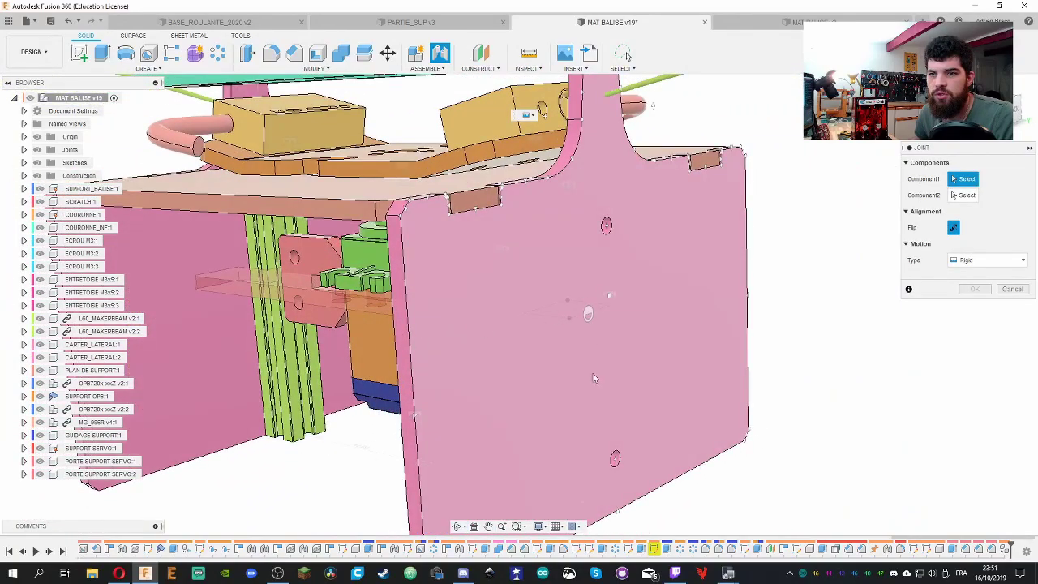
{"action": "left_click", "coordinate": [1012, 289]}
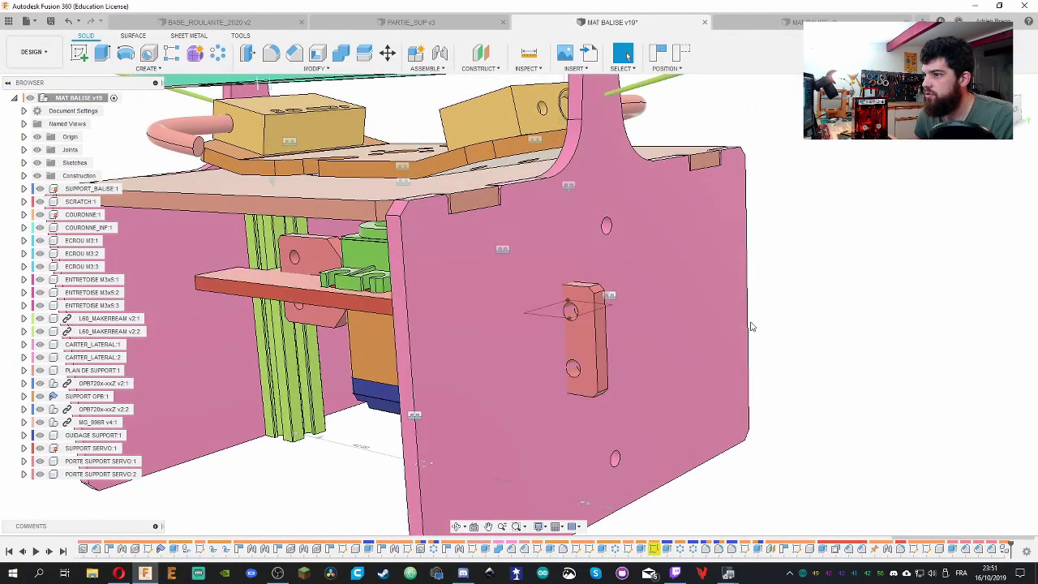
Start a new joint capturing current positions, pick the second part, and set the motion type
{"action": "key", "text": "j"}
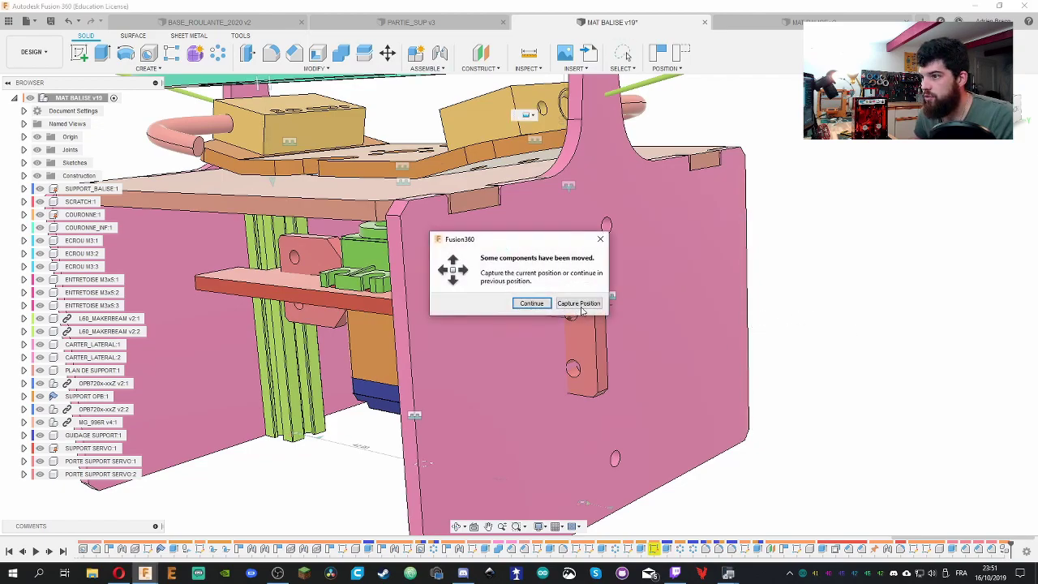
{"action": "left_click", "coordinate": [578, 303]}
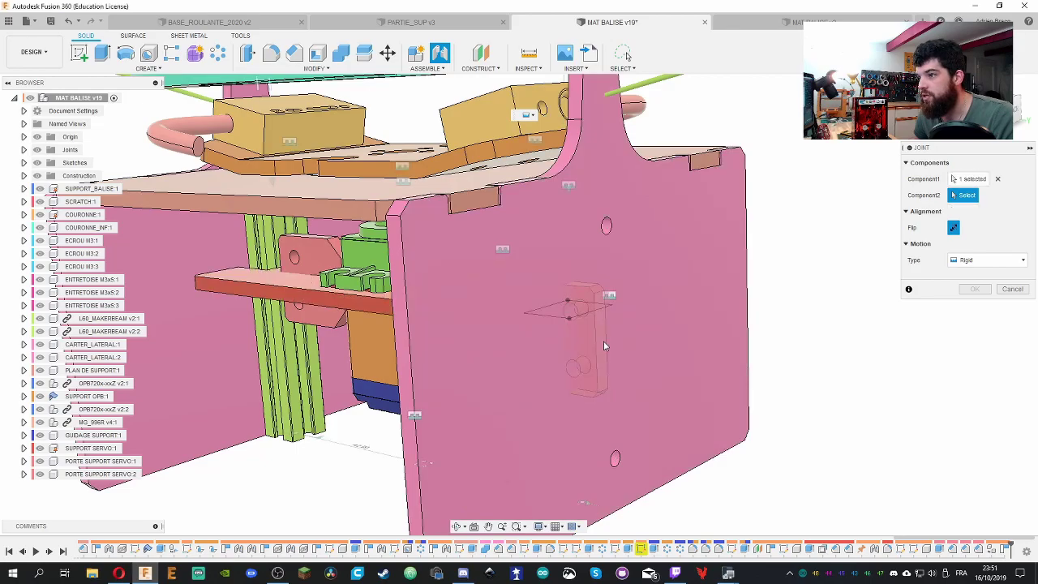
{"action": "middle_click_drag", "start_coordinate": [603, 346], "coordinate": [900, 456], "text": "shift"}
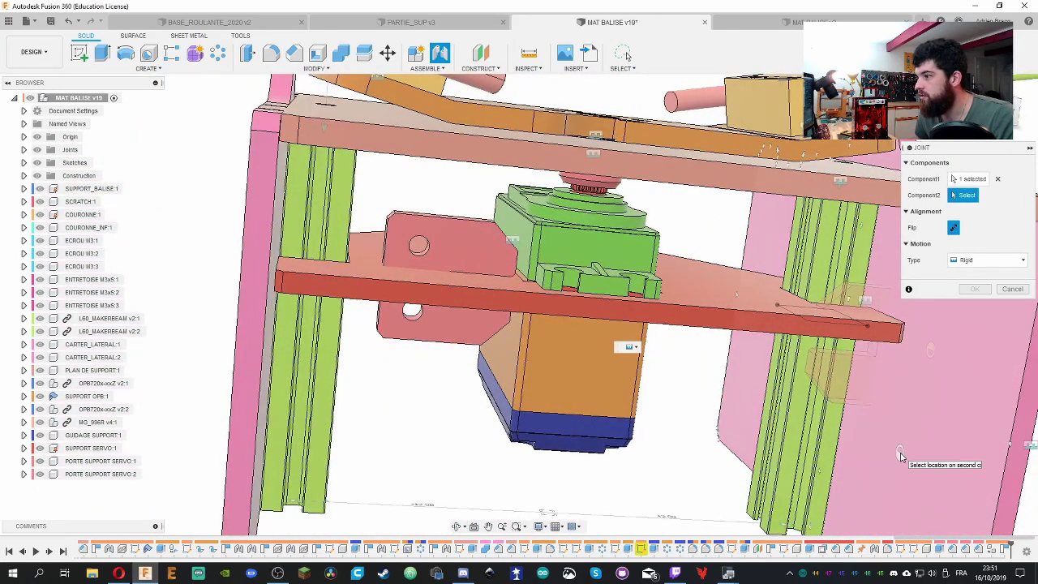
{"action": "left_click", "coordinate": [898, 386]}
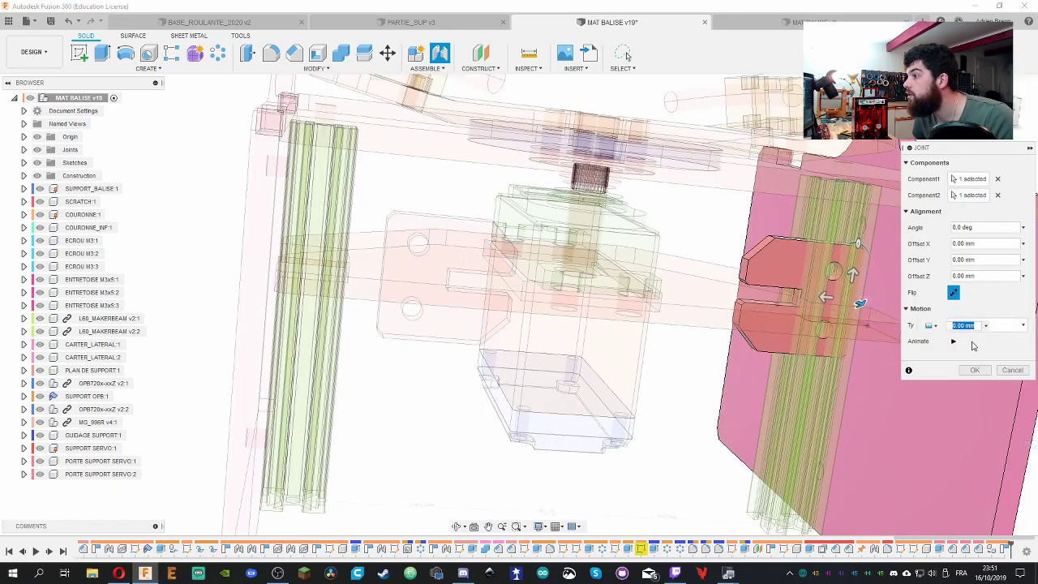
{"action": "middle_click_drag", "start_coordinate": [884, 324], "coordinate": [635, 308]}
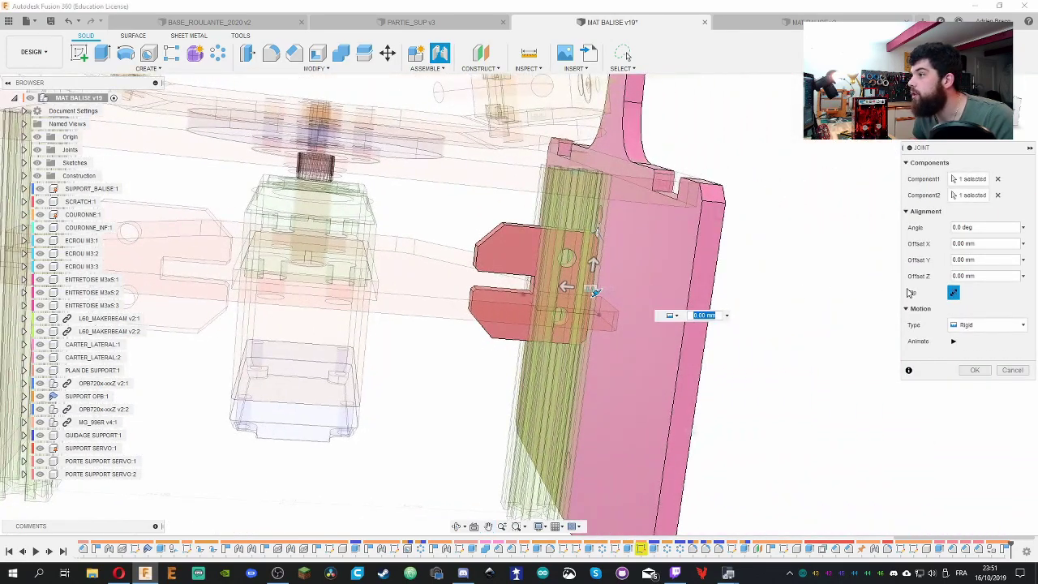
{"action": "scroll", "coordinate": [655, 287], "scroll_direction": "up", "scroll_amount": 3}
{"action": "scroll", "coordinate": [625, 290], "scroll_direction": "down", "scroll_amount": 3}
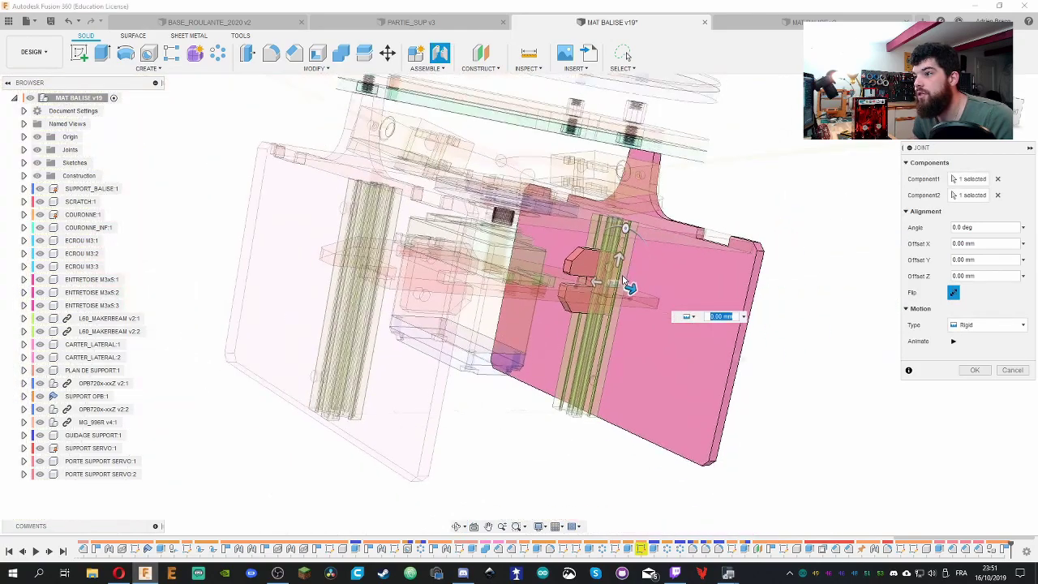
{"action": "scroll", "coordinate": [624, 284], "scroll_direction": "up", "scroll_amount": 4}
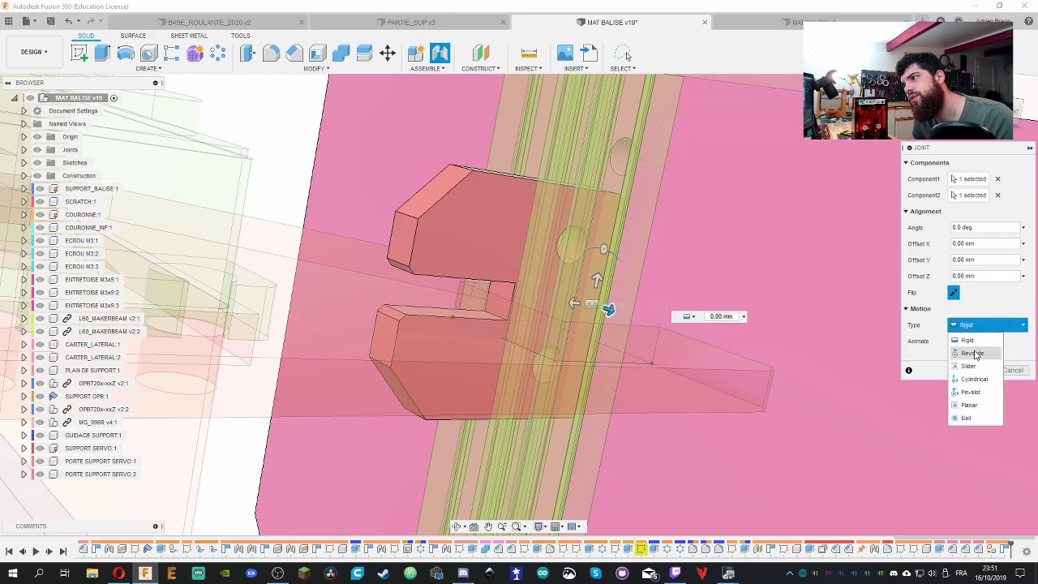
{"action": "left_click", "coordinate": [968, 418]}
Confirm the pending joint, then joint the bracket to the green rail with a different motion type
{"action": "left_click", "coordinate": [982, 402]}
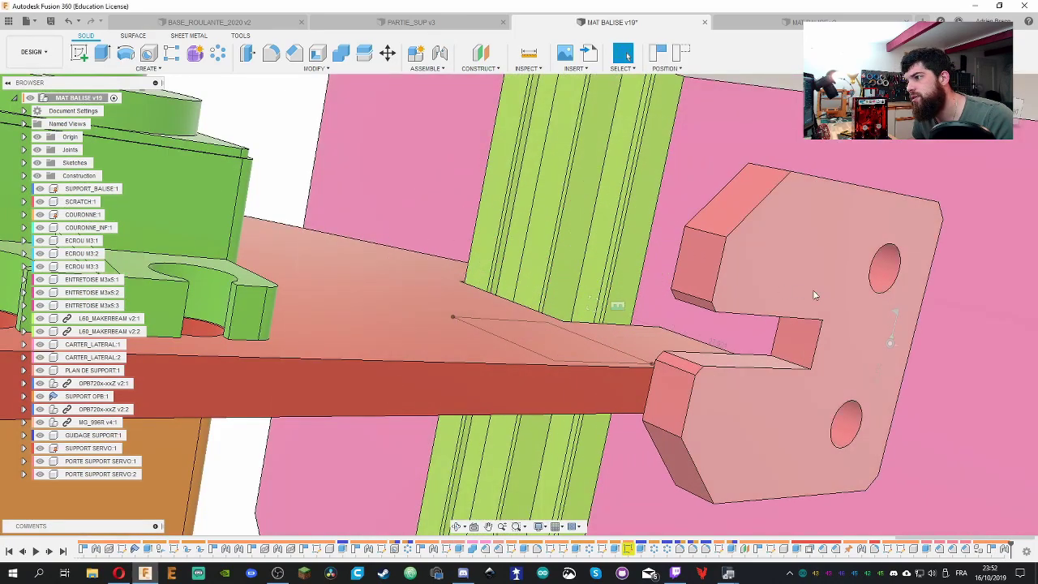
{"action": "middle_click_drag", "start_coordinate": [812, 289], "coordinate": [833, 325], "text": "shift"}
{"action": "key", "text": "j"}
{"action": "key", "text": "Return"}
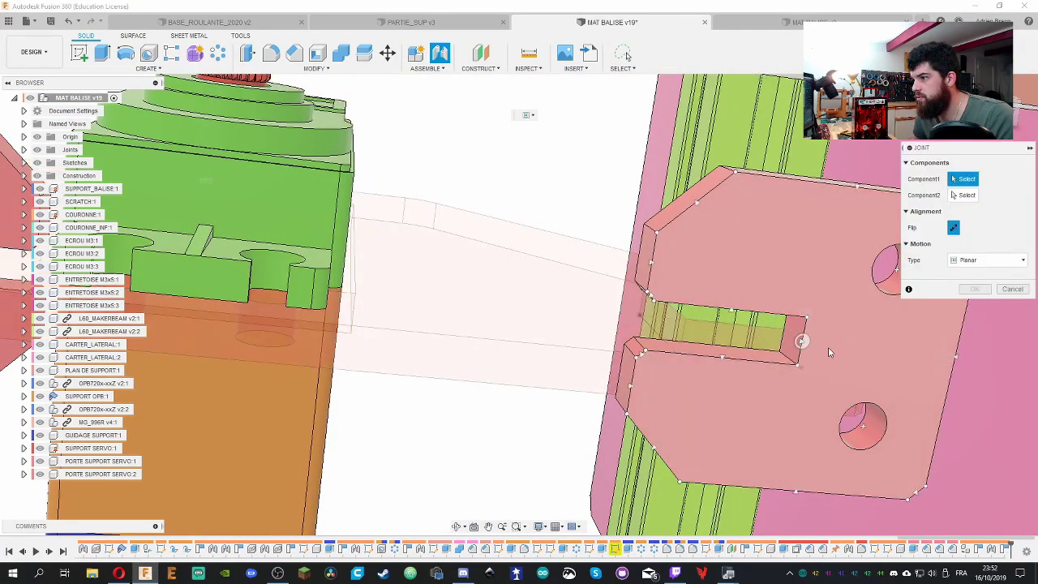
{"action": "left_click", "coordinate": [801, 341]}
{"action": "middle_click_drag", "start_coordinate": [801, 340], "coordinate": [857, 349], "text": "shift"}
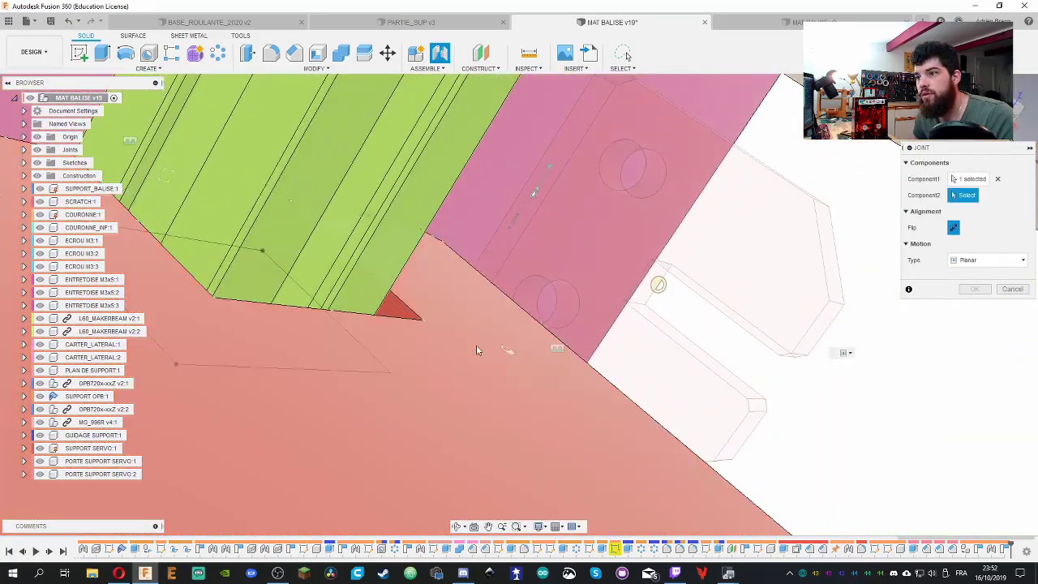
{"action": "left_click", "coordinate": [377, 309]}
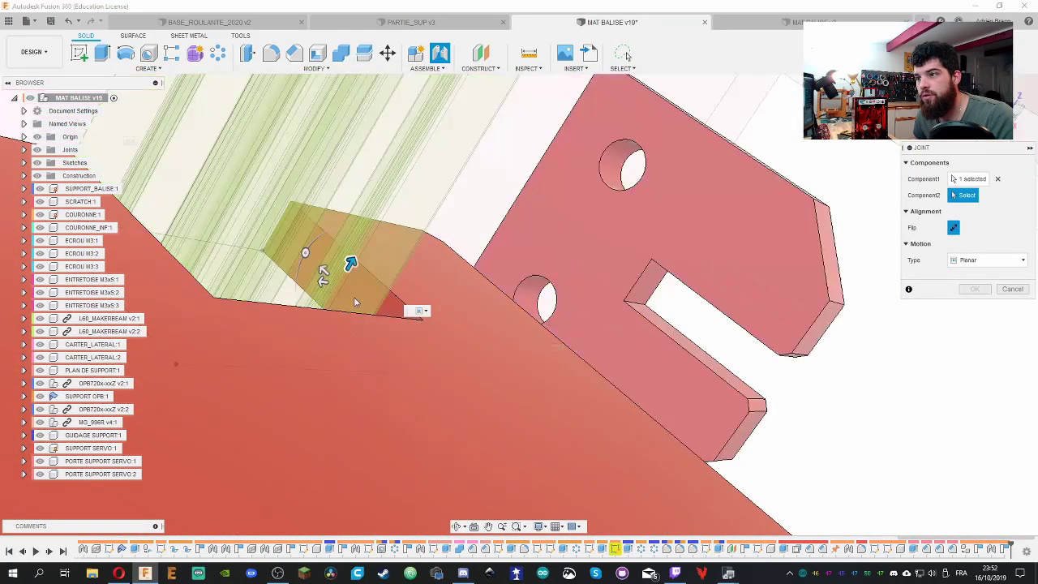
{"action": "left_click", "coordinate": [988, 325]}
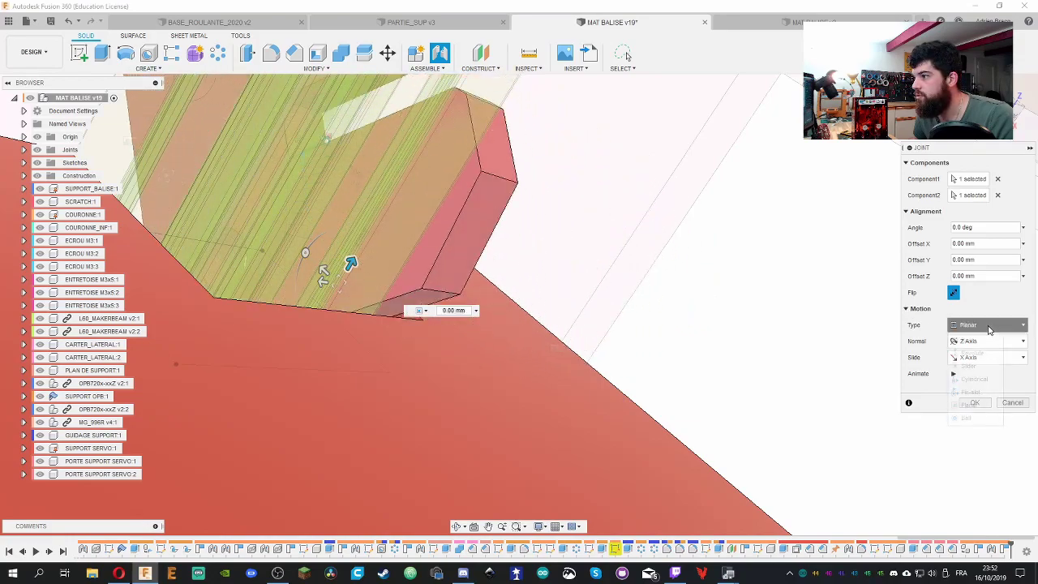
{"action": "left_click", "coordinate": [973, 405]}
{"action": "left_click", "coordinate": [975, 402]}
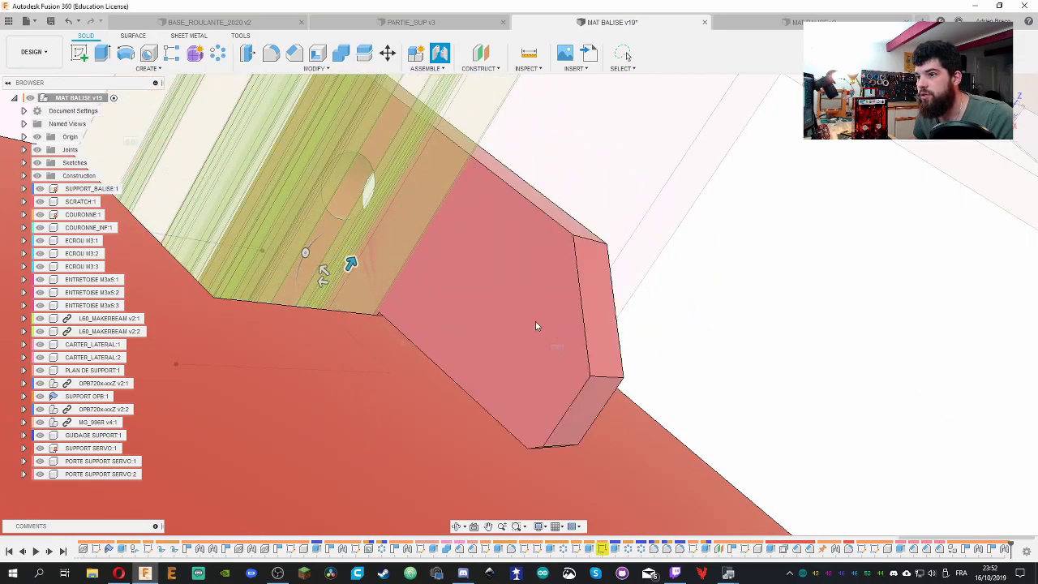
Joint the bracket's slot face to the red beam face, accepting the additional joint
{"action": "middle_click_drag", "start_coordinate": [748, 312], "coordinate": [639, 287], "text": "shift"}
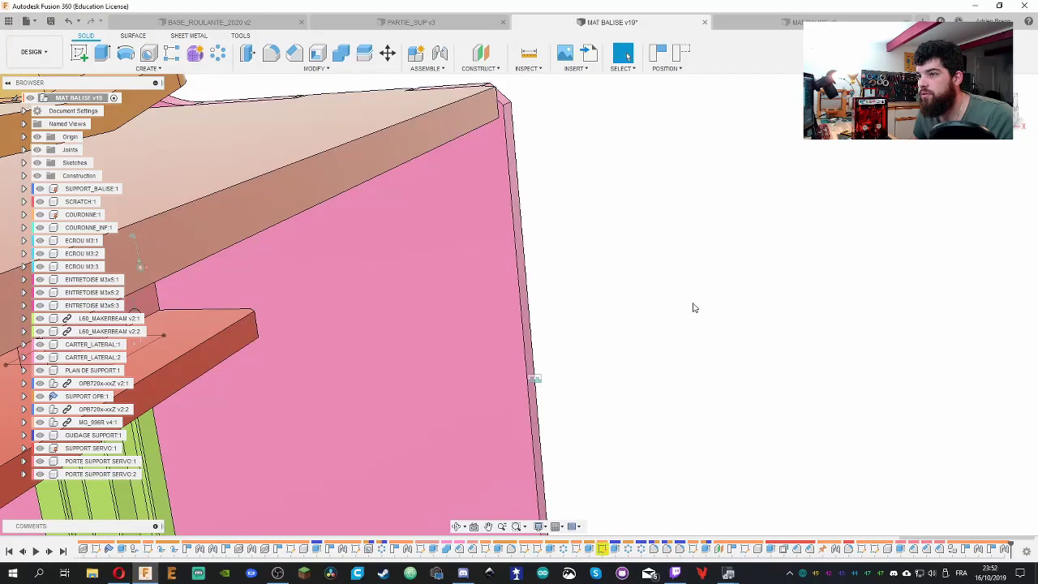
{"action": "middle_click_drag", "start_coordinate": [693, 307], "coordinate": [351, 262], "text": "shift"}
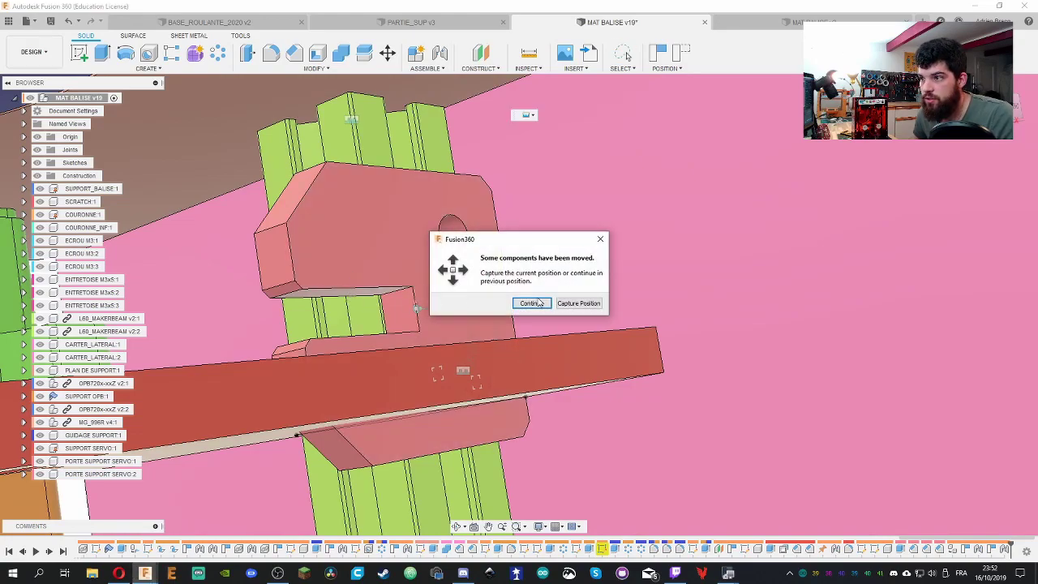
{"action": "left_click", "coordinate": [571, 304]}
{"action": "left_click", "coordinate": [360, 295]}
{"action": "middle_click_drag", "start_coordinate": [360, 295], "coordinate": [437, 340], "text": "shift"}
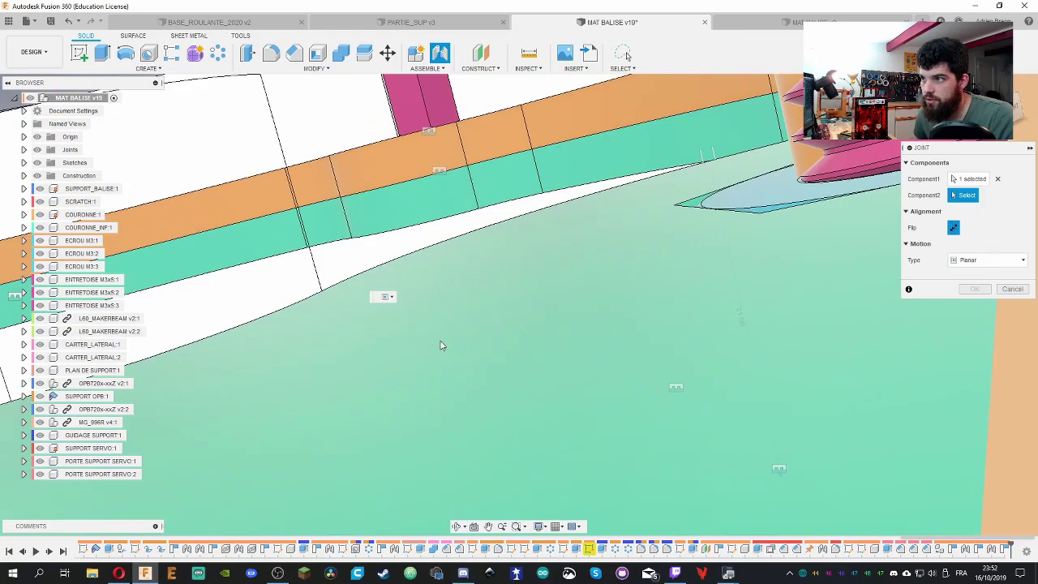
{"action": "scroll", "coordinate": [440, 343], "scroll_direction": "down", "scroll_amount": 10}
{"action": "scroll", "coordinate": [490, 423], "scroll_direction": "up", "scroll_amount": 10}
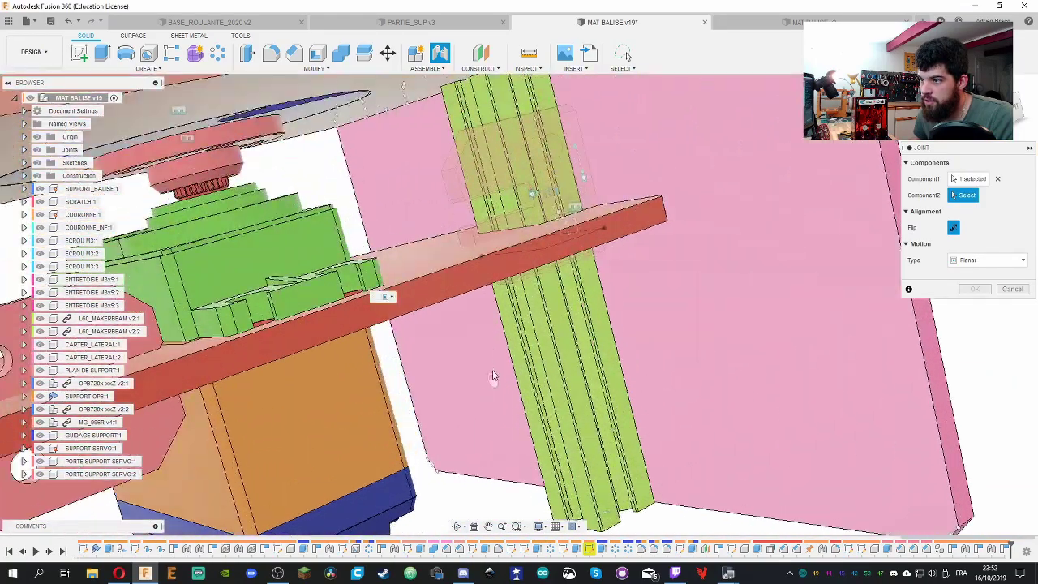
{"action": "left_click", "coordinate": [434, 287]}
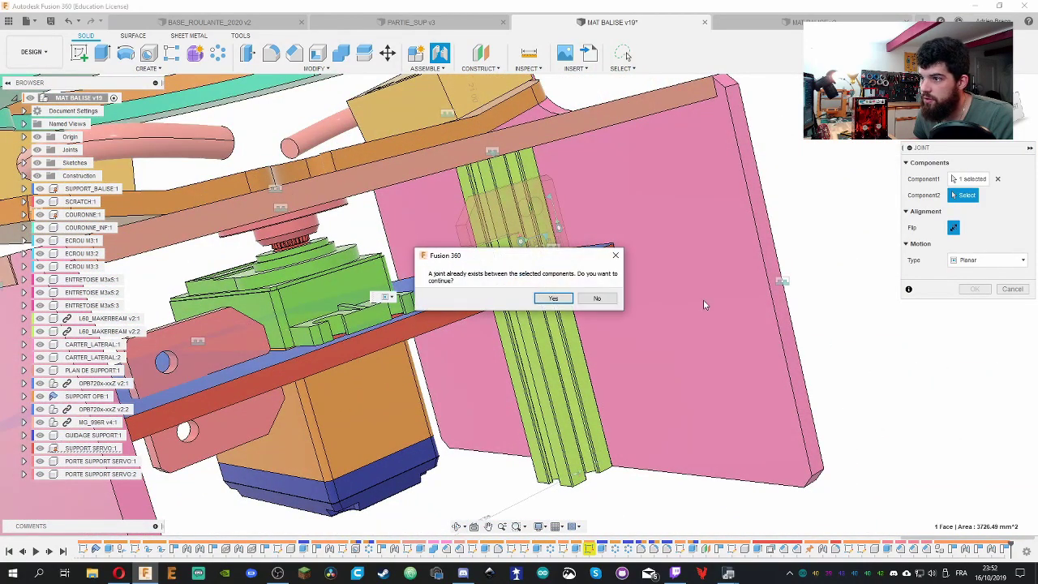
{"action": "left_click", "coordinate": [555, 298]}
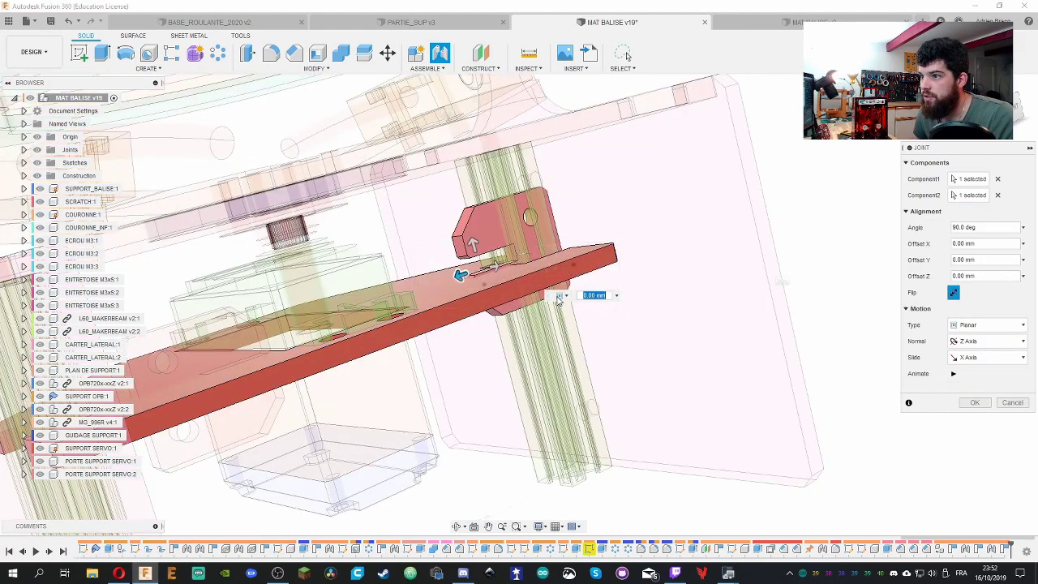
{"action": "left_click", "coordinate": [976, 403]}
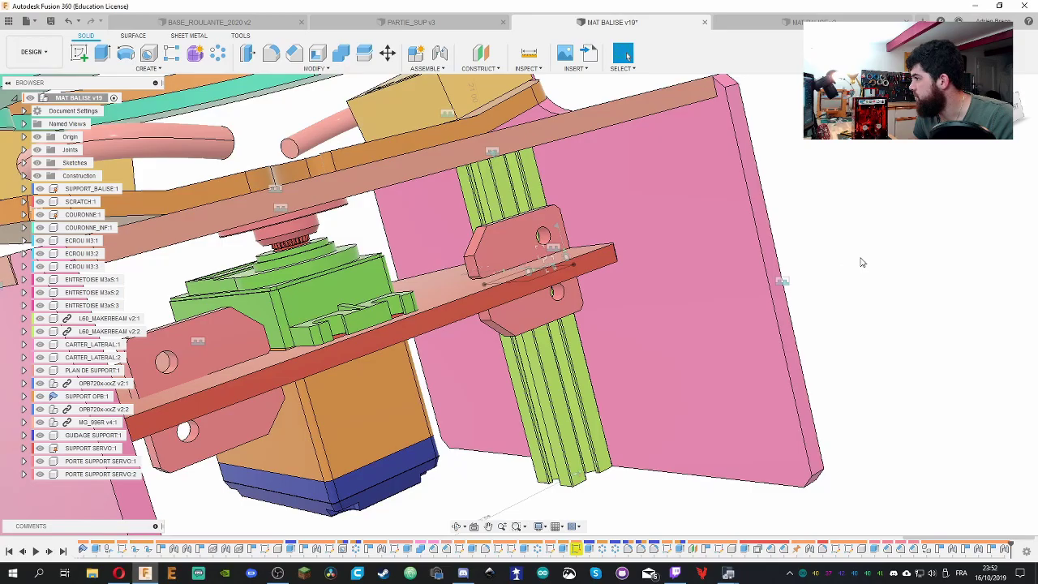
Pull the small left bracket away from the plate and keep its moved position
{"action": "middle_click_drag", "start_coordinate": [862, 262], "coordinate": [616, 276], "text": "shift"}
{"action": "middle_click_drag", "start_coordinate": [650, 313], "coordinate": [362, 319], "text": "shift"}
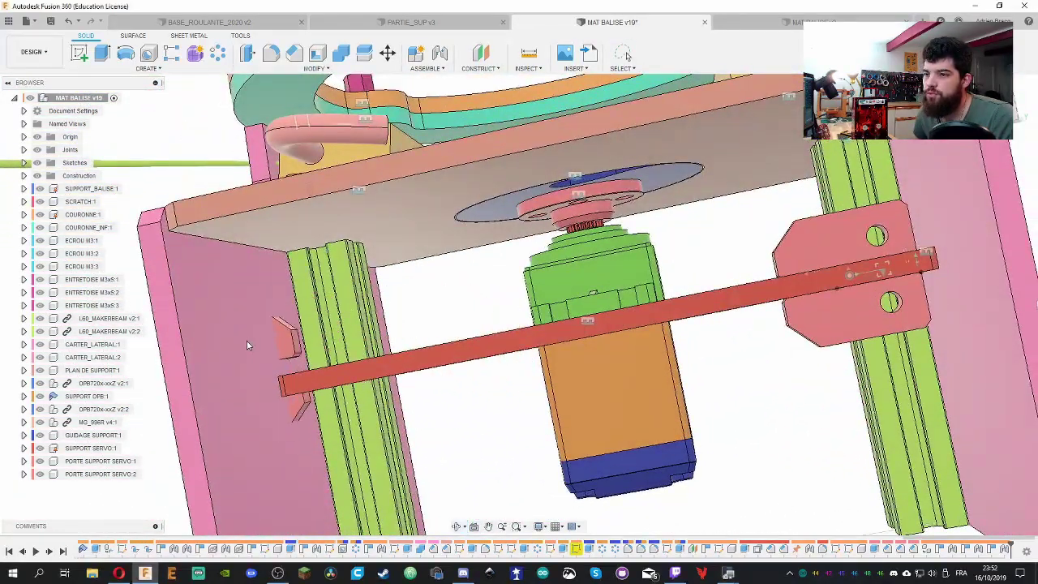
{"action": "left_click_drag", "start_coordinate": [285, 343], "coordinate": [97, 369]}
{"action": "middle_click_drag", "start_coordinate": [111, 436], "coordinate": [269, 404]}
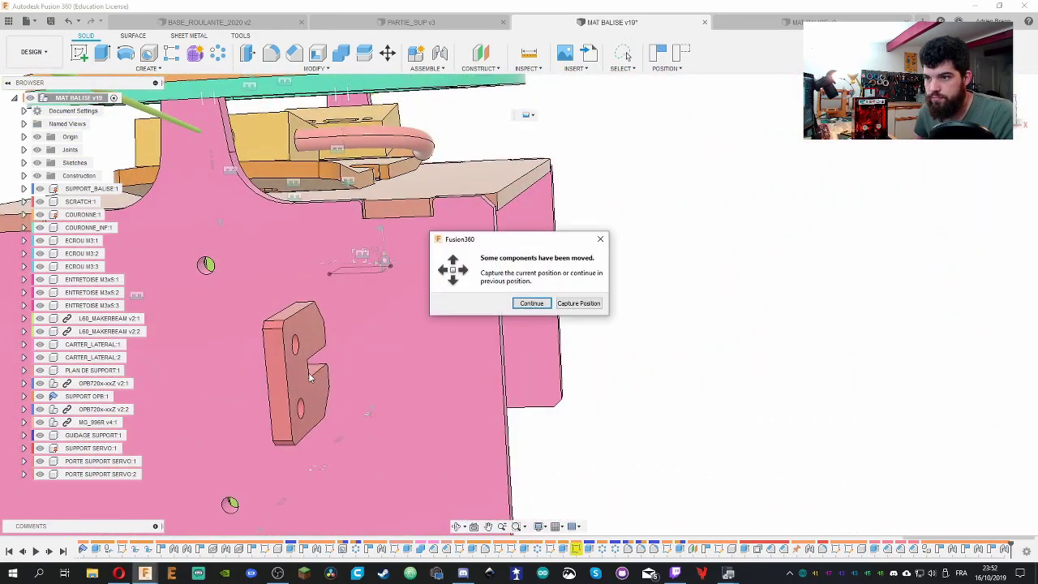
{"action": "left_click", "coordinate": [579, 303]}
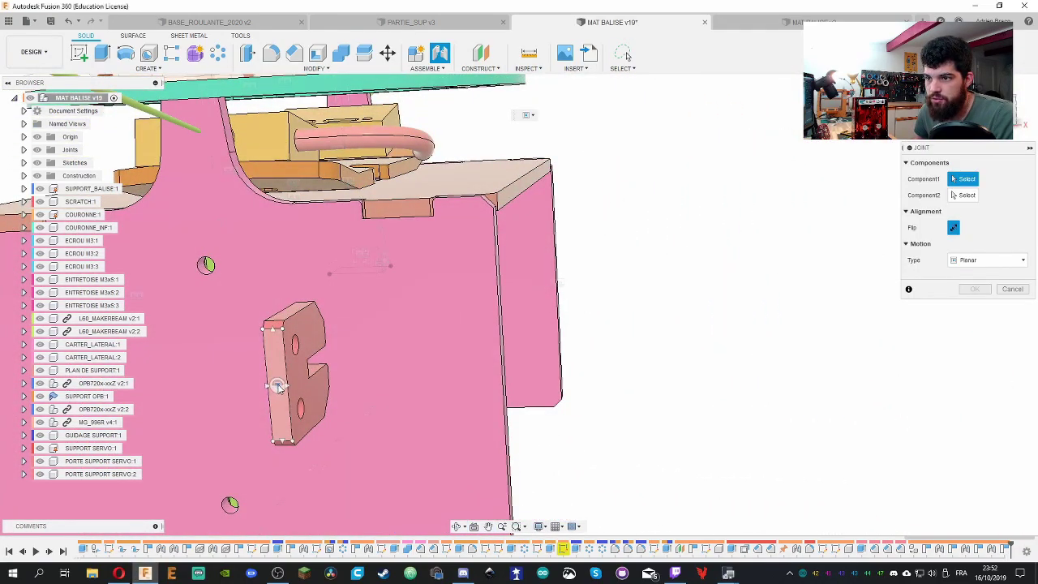
Joint the bracket onto the left pink side plate and check the result
{"action": "left_click", "coordinate": [278, 387]}
{"action": "middle_click_drag", "start_coordinate": [278, 387], "coordinate": [462, 373], "text": "shift"}
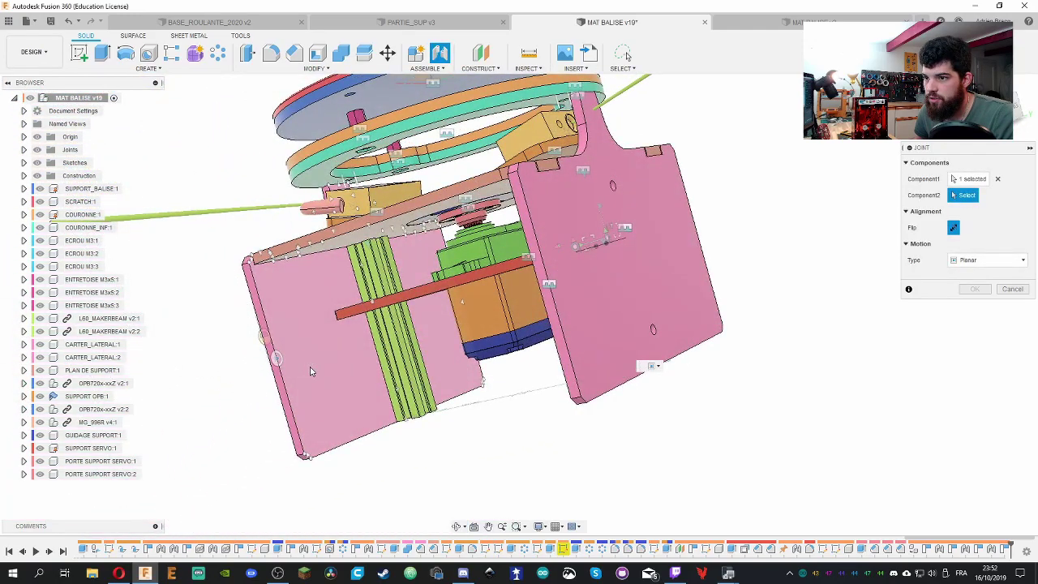
{"action": "left_click", "coordinate": [353, 337]}
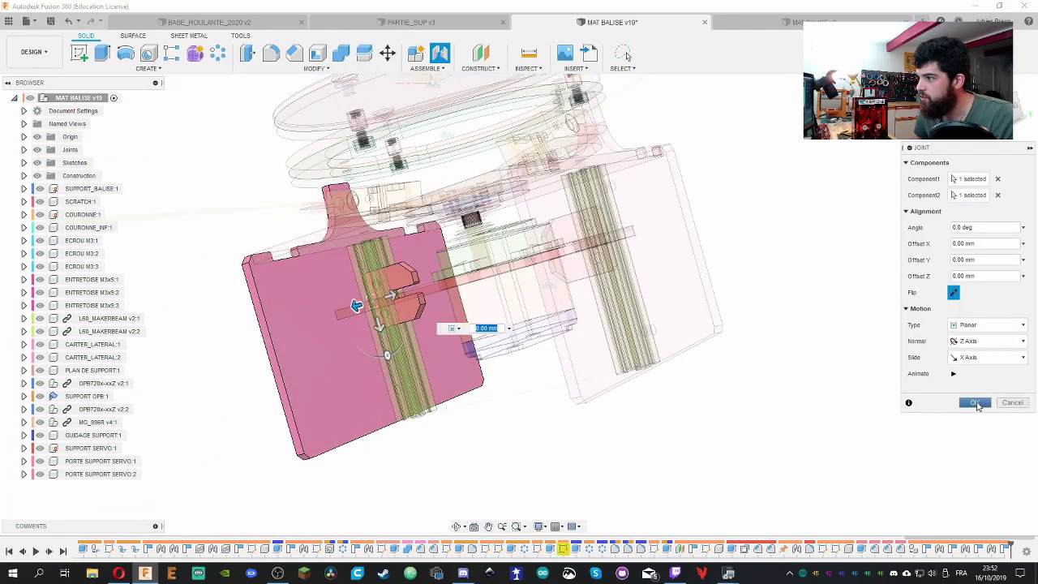
{"action": "left_click", "coordinate": [975, 403]}
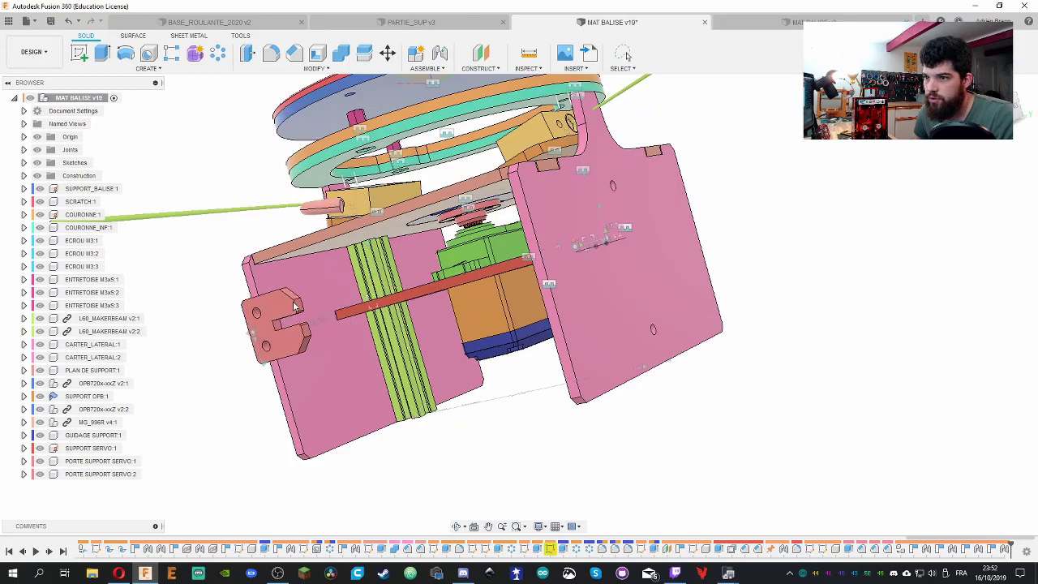
{"action": "middle_click_drag", "start_coordinate": [295, 306], "coordinate": [220, 371], "text": "shift"}
{"action": "scroll", "coordinate": [299, 341], "scroll_direction": "up", "scroll_amount": 10}
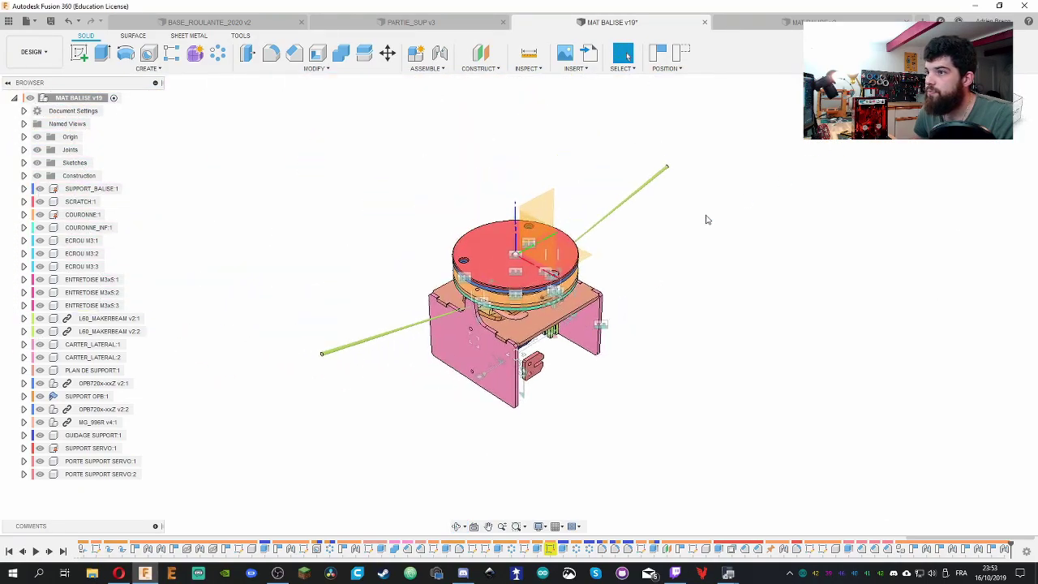
Capture the moved positions and joint the plate to the red plate
{"action": "scroll", "coordinate": [552, 391], "scroll_direction": "down", "scroll_amount": 3}
{"action": "scroll", "coordinate": [547, 387], "scroll_direction": "up", "scroll_amount": 10}
{"action": "middle_click_drag", "start_coordinate": [489, 291], "coordinate": [626, 55], "text": "shift"}
{"action": "scroll", "coordinate": [545, 424], "scroll_direction": "up", "scroll_amount": 8}
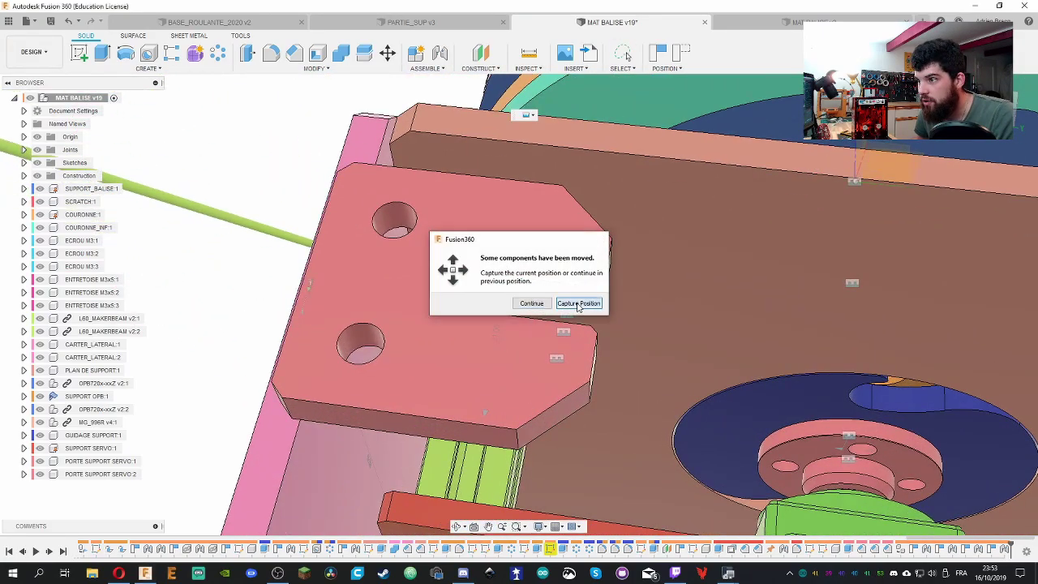
{"action": "left_click", "coordinate": [578, 303]}
{"action": "left_click", "coordinate": [527, 289]}
{"action": "middle_click_drag", "start_coordinate": [579, 301], "coordinate": [622, 417], "text": "shift"}
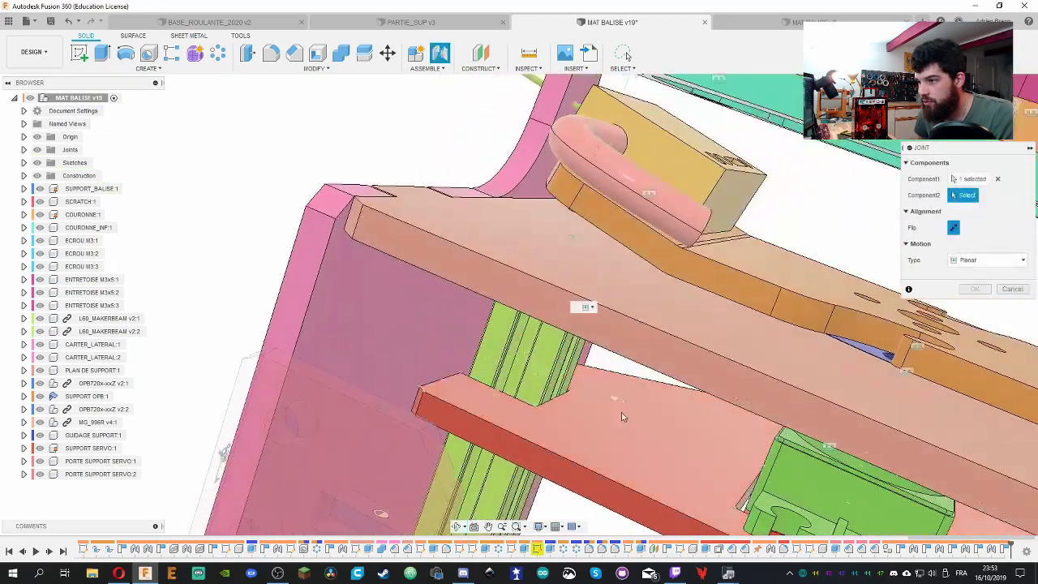
{"action": "left_click", "coordinate": [630, 438]}
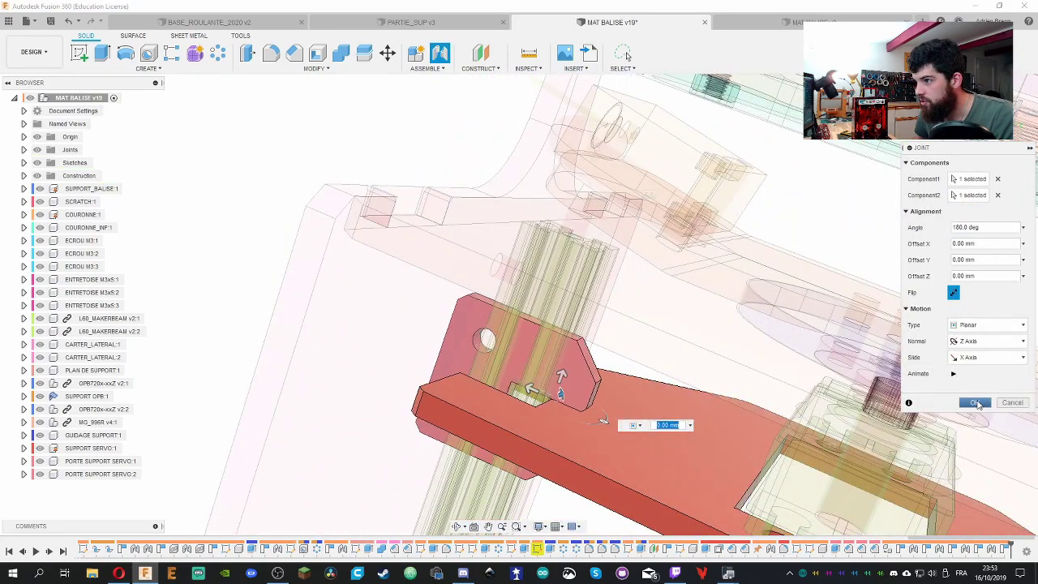
{"action": "key", "text": "Return"}
Swing the pink plate around its pivot hole and keep its new position
{"action": "left_click_drag", "start_coordinate": [502, 421], "coordinate": [236, 398]}
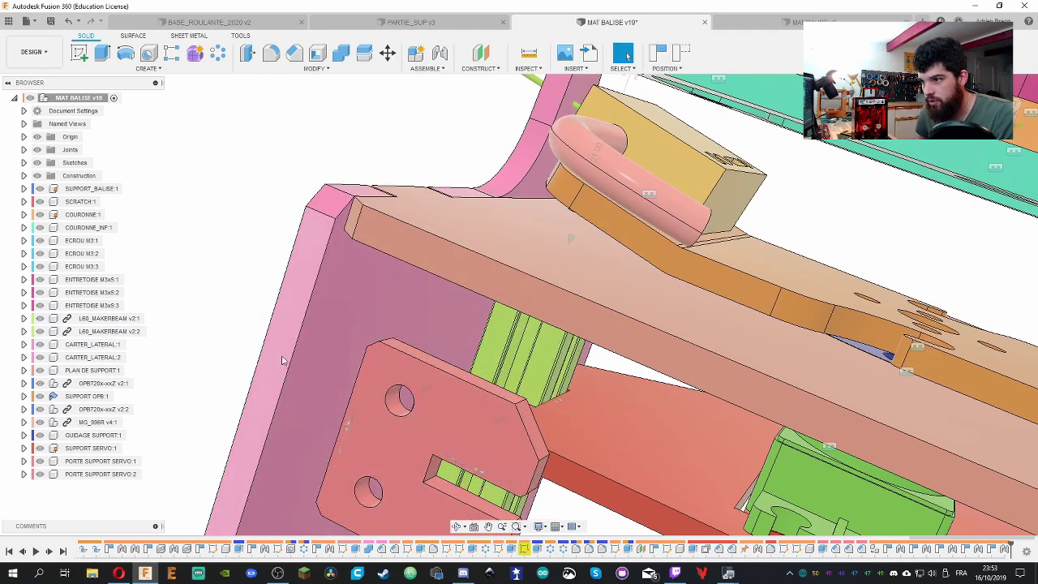
{"action": "middle_click_drag", "start_coordinate": [514, 445], "coordinate": [488, 311]}
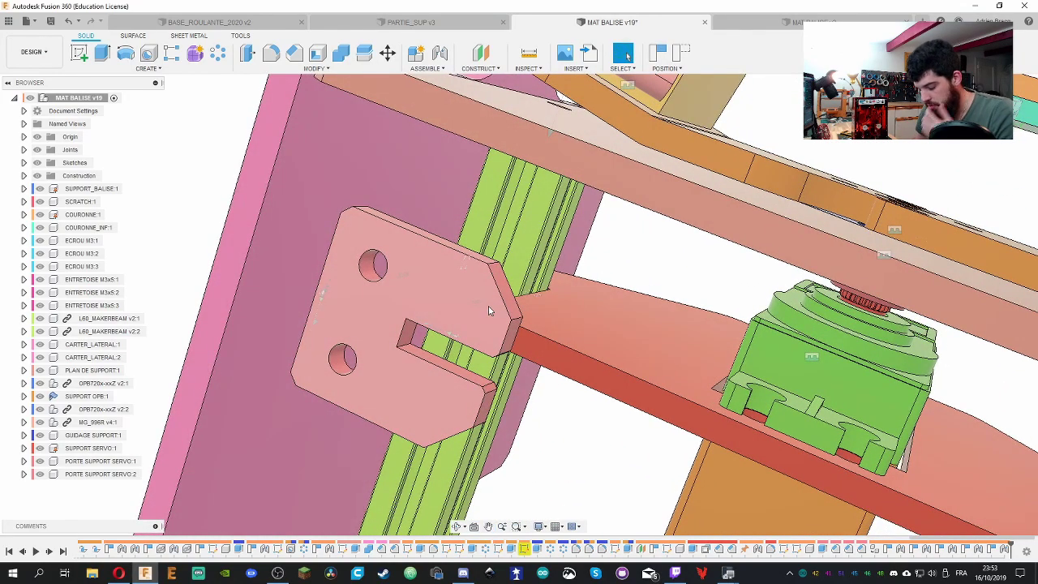
{"action": "left_click", "coordinate": [383, 323]}
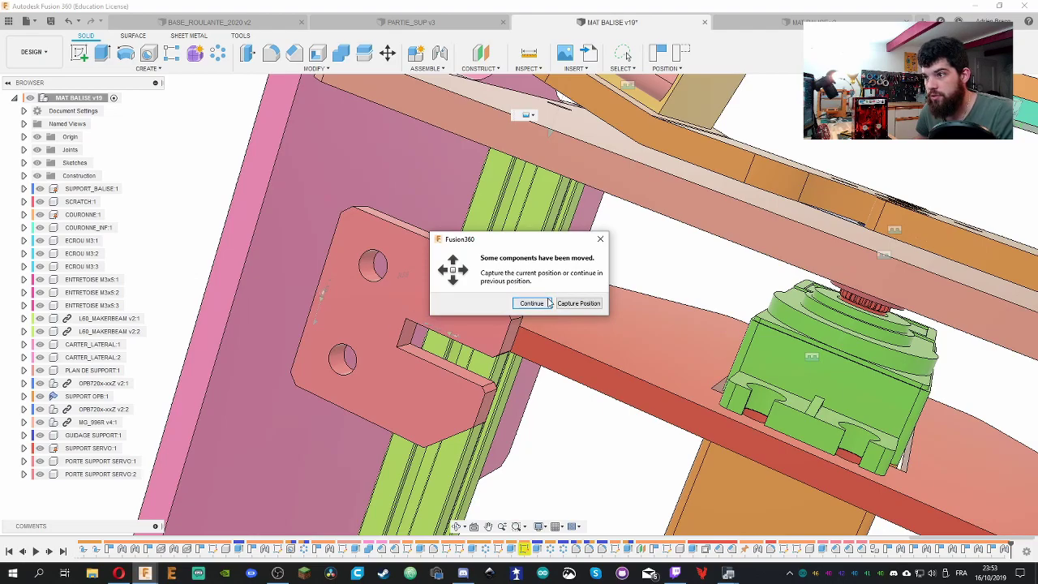
{"action": "left_click", "coordinate": [601, 240]}
Joint the servo bracket's mating corner to the red plate at 180°, accepting the extra-joint warning
{"action": "middle_click_drag", "start_coordinate": [728, 282], "coordinate": [548, 355], "text": "shift"}
{"action": "key", "text": "j"}
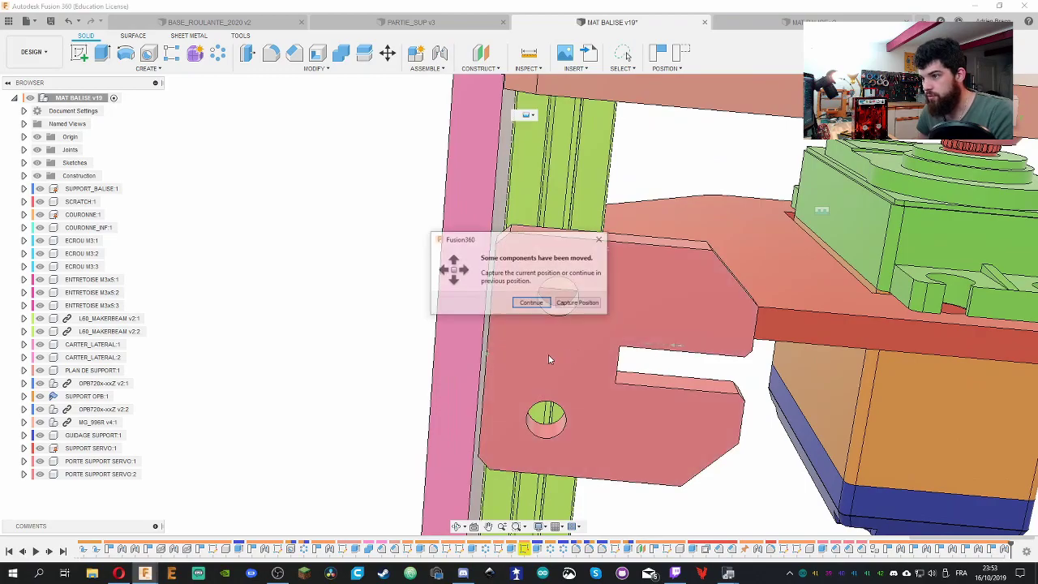
{"action": "key", "text": "Return"}
{"action": "left_click", "coordinate": [563, 367]}
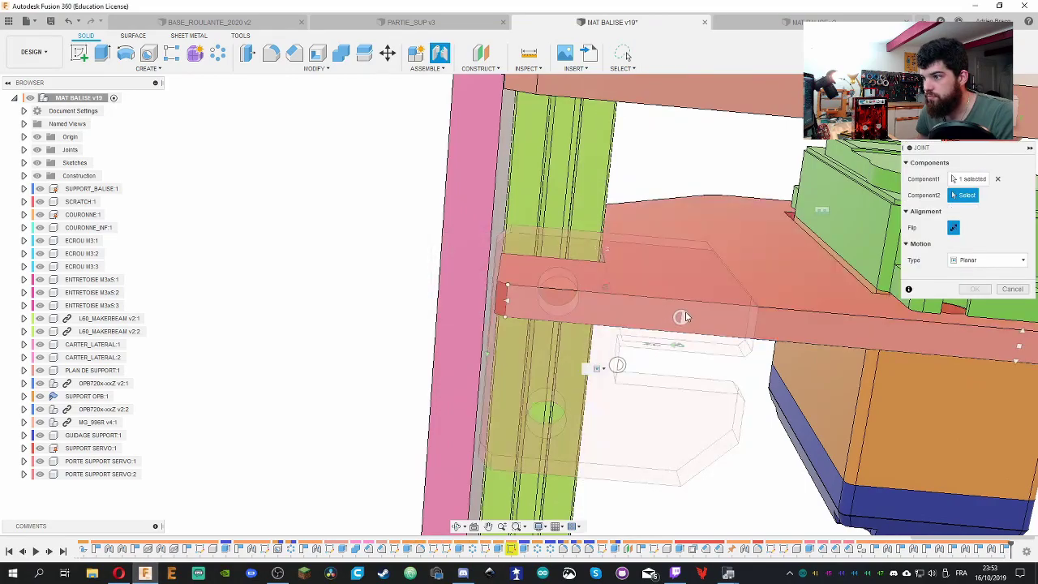
{"action": "scroll", "coordinate": [567, 308], "scroll_direction": "up", "scroll_amount": 6}
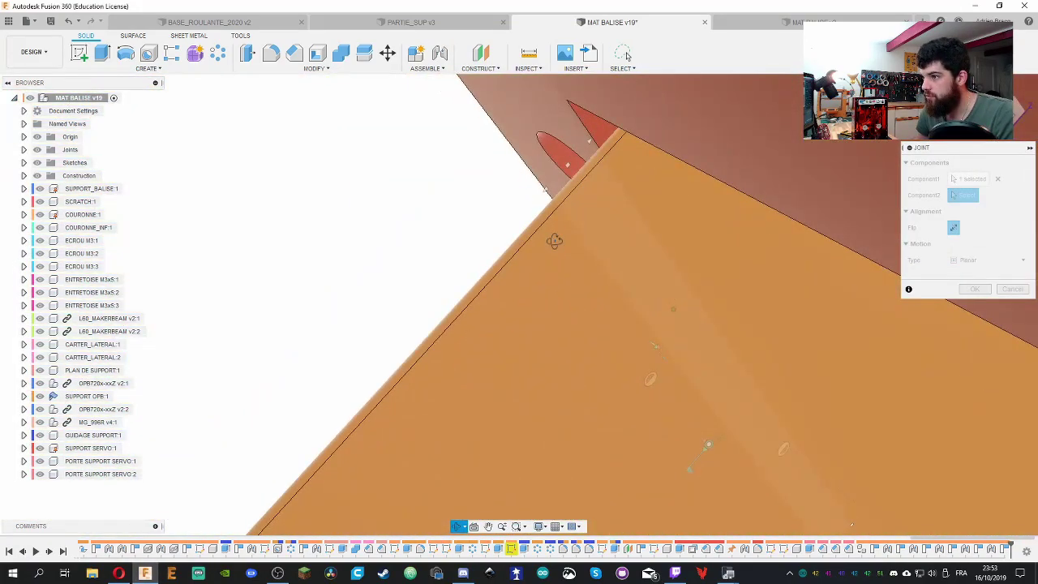
{"action": "middle_click_drag", "start_coordinate": [554, 240], "coordinate": [277, 216], "text": "shift"}
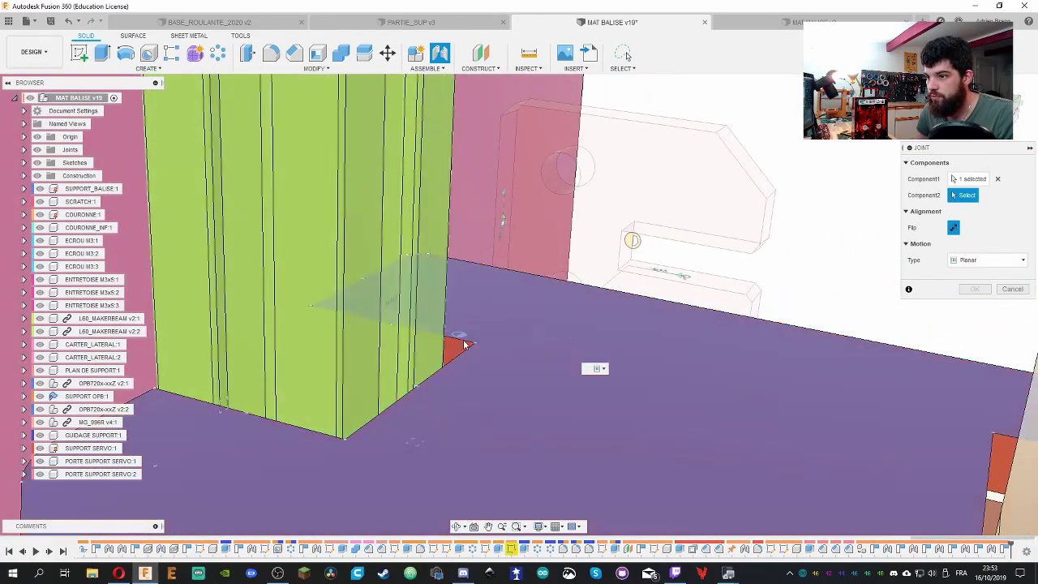
{"action": "left_click", "coordinate": [397, 354]}
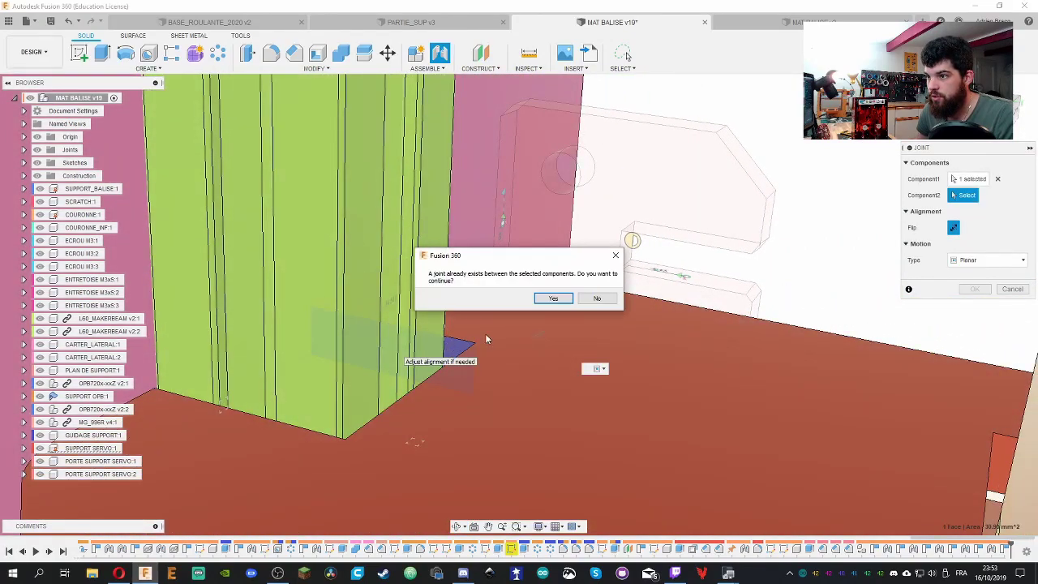
{"action": "left_click", "coordinate": [565, 300]}
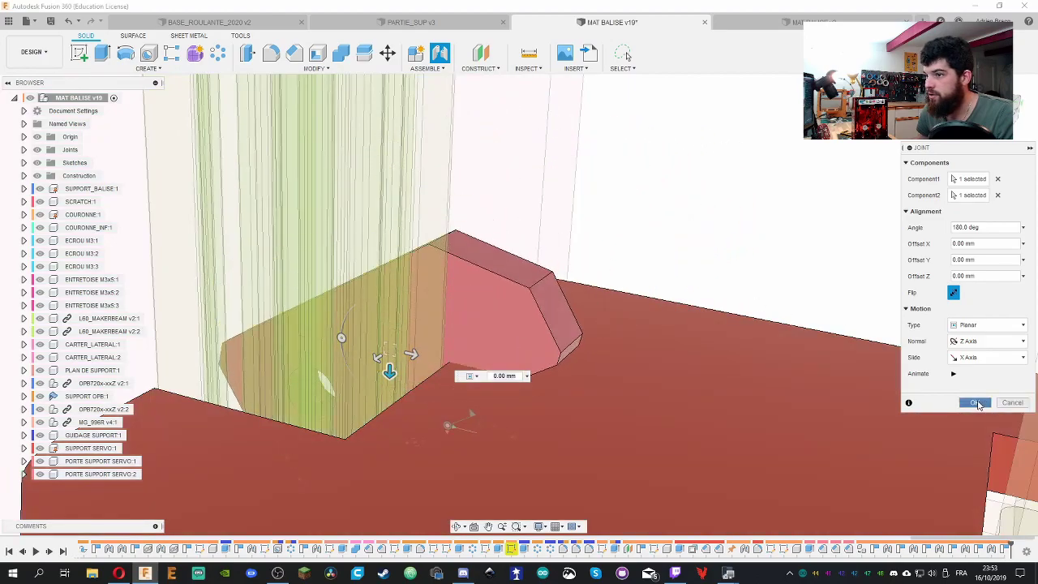
{"action": "left_click", "coordinate": [973, 400]}
{"action": "middle_click_drag", "start_coordinate": [873, 376], "coordinate": [544, 186], "text": "shift"}
{"action": "key", "text": "F6"}
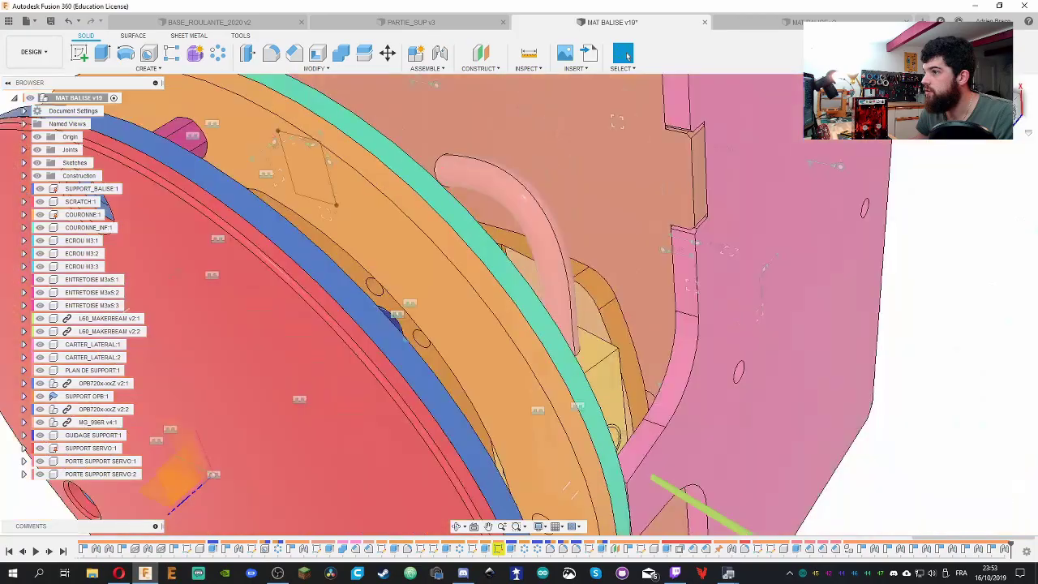
{"action": "scroll", "coordinate": [587, 331], "scroll_direction": "up", "scroll_amount": 5}
{"action": "middle_click_drag", "start_coordinate": [586, 332], "coordinate": [809, 330], "text": "shift"}
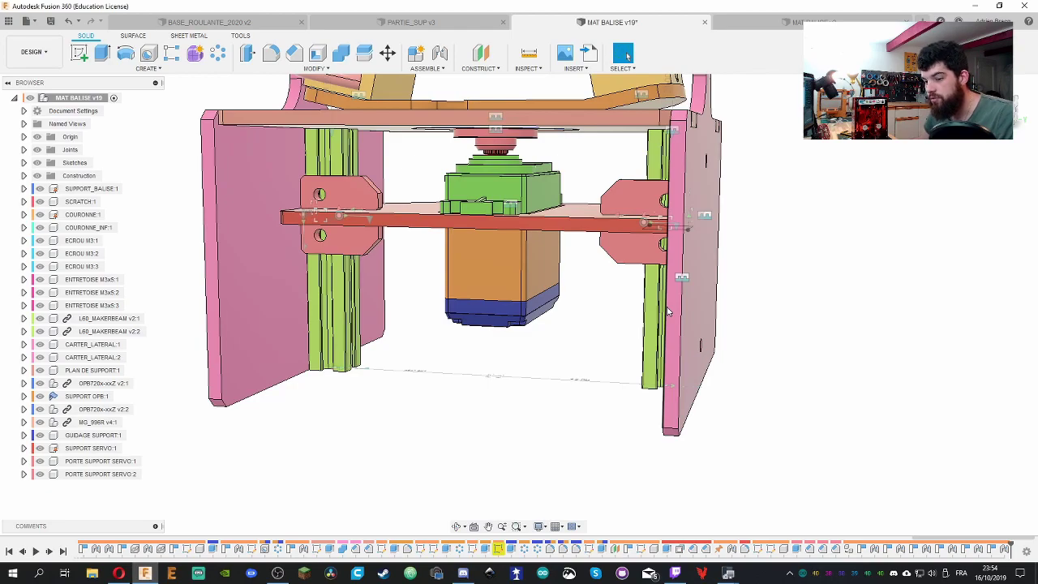
{"action": "scroll", "coordinate": [821, 270], "scroll_direction": "down", "scroll_amount": 3}
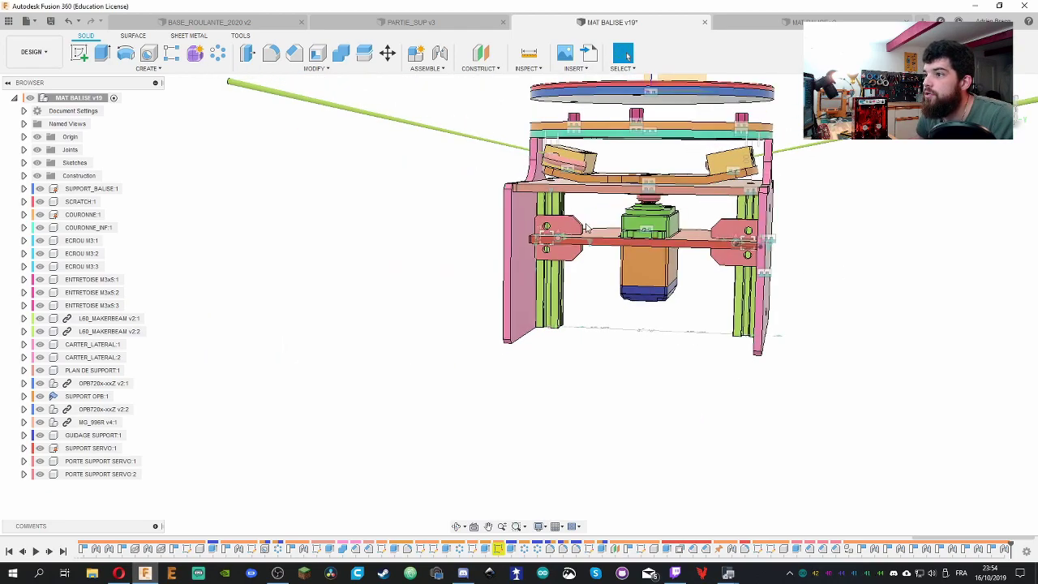
{"action": "scroll", "coordinate": [638, 211], "scroll_direction": "up", "scroll_amount": 6}
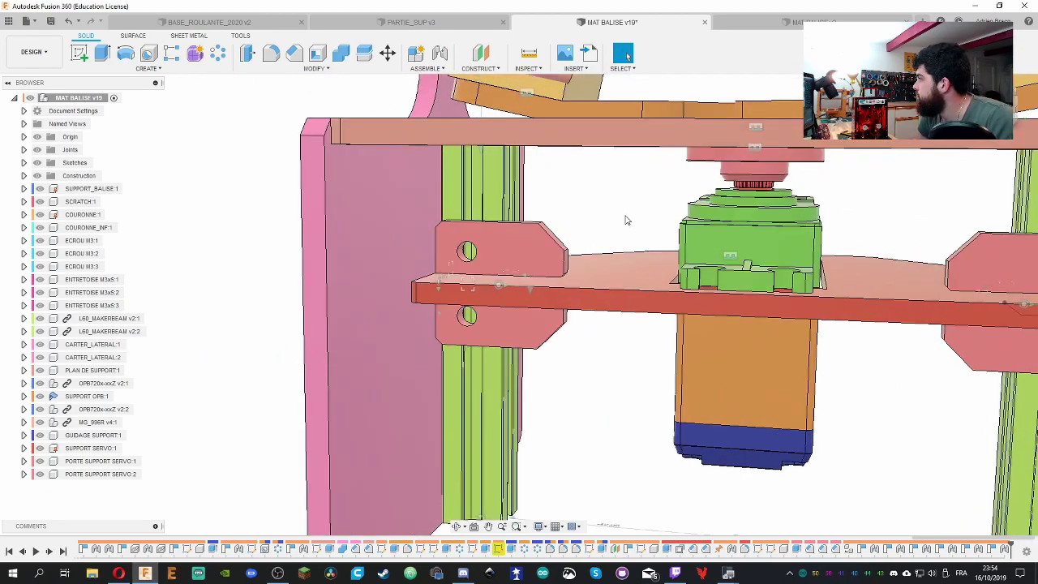
{"action": "scroll", "coordinate": [604, 227], "scroll_direction": "down", "scroll_amount": 3}
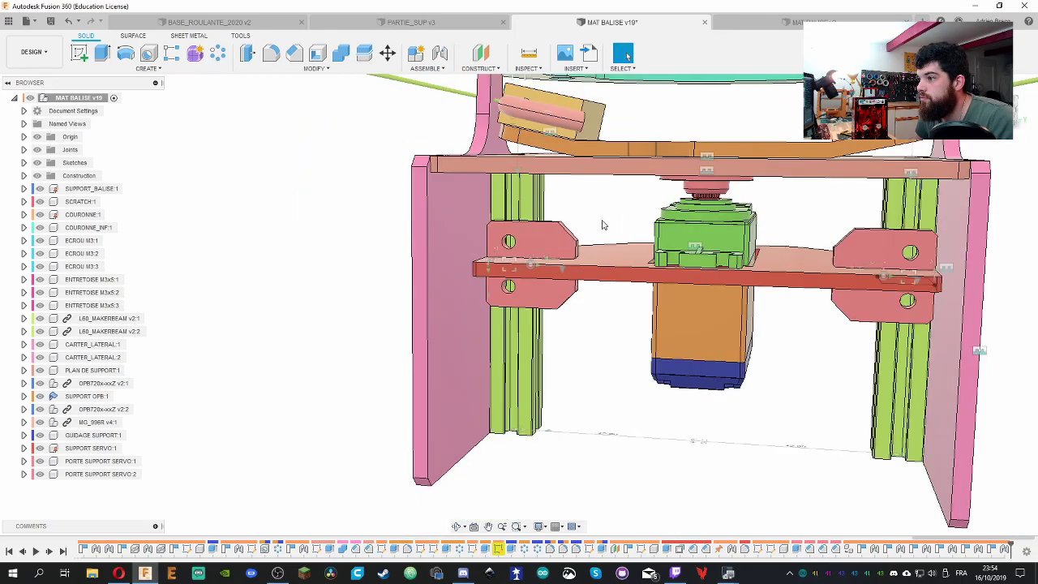
{"action": "scroll", "coordinate": [729, 233], "scroll_direction": "up", "scroll_amount": 3}
{"action": "mouse_move", "coordinate": [767, 211]}
{"action": "middle_mouse_down", "text": "shift"}
{"action": "mouse_move", "coordinate": [762, 196]}
{"action": "mouse_move", "coordinate": [764, 225]}
{"action": "mouse_move", "coordinate": [788, 204]}
{"action": "mouse_move", "coordinate": [769, 220]}
{"action": "middle_mouse_up", "text": "shift"}
{"action": "scroll", "coordinate": [762, 226], "scroll_direction": "down", "scroll_amount": 2}
{"action": "scroll", "coordinate": [750, 245], "scroll_direction": "down", "scroll_amount": 3}
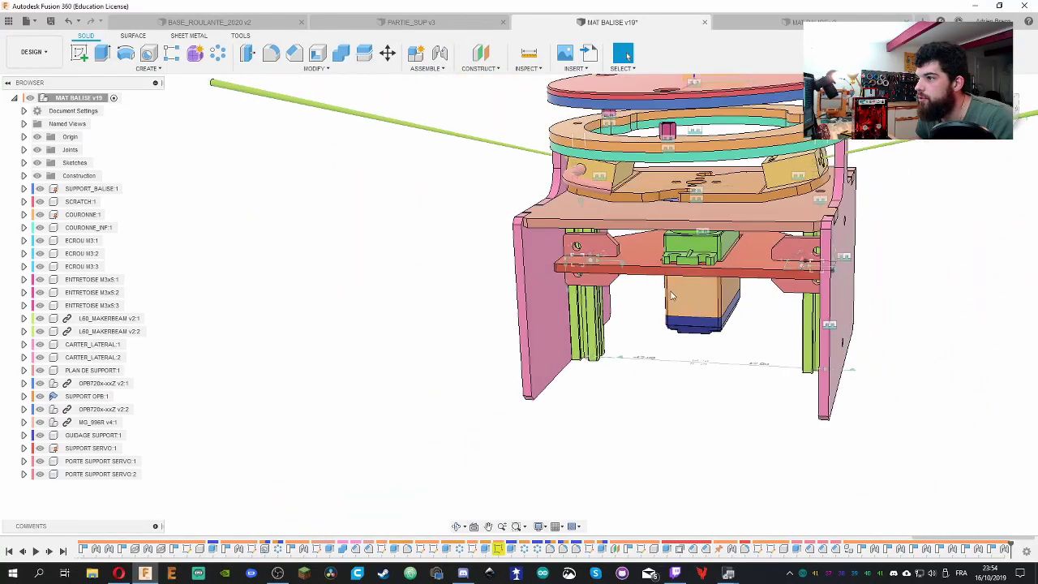
{"action": "scroll", "coordinate": [746, 255], "scroll_direction": "up", "scroll_amount": 6}
{"action": "middle_click_drag", "start_coordinate": [737, 269], "coordinate": [626, 55], "text": "shift"}
{"action": "middle_click_drag", "start_coordinate": [760, 197], "coordinate": [822, 277], "text": "shift"}
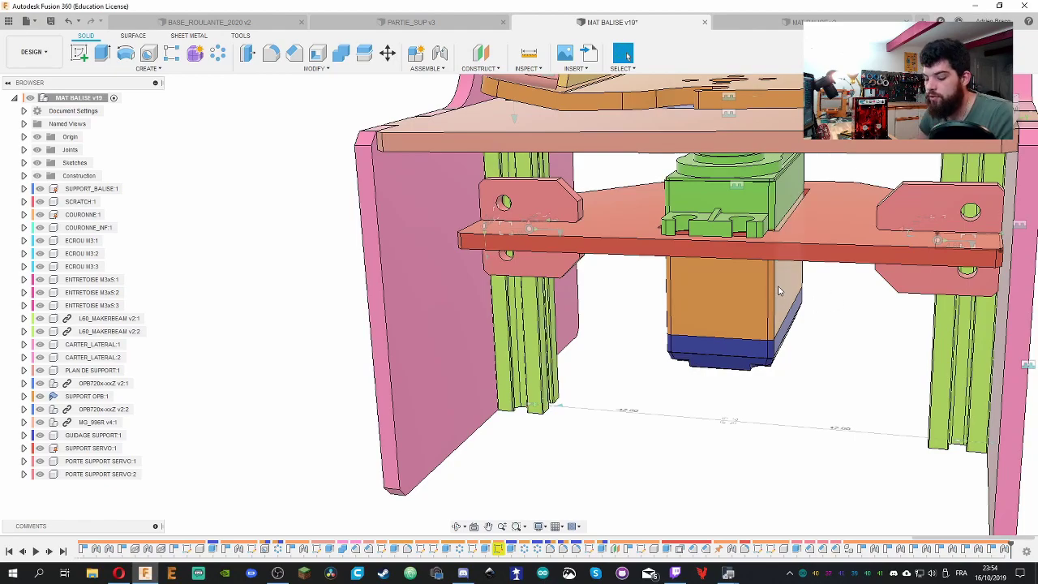
{"action": "scroll", "coordinate": [778, 289], "scroll_direction": "down", "scroll_amount": 3}
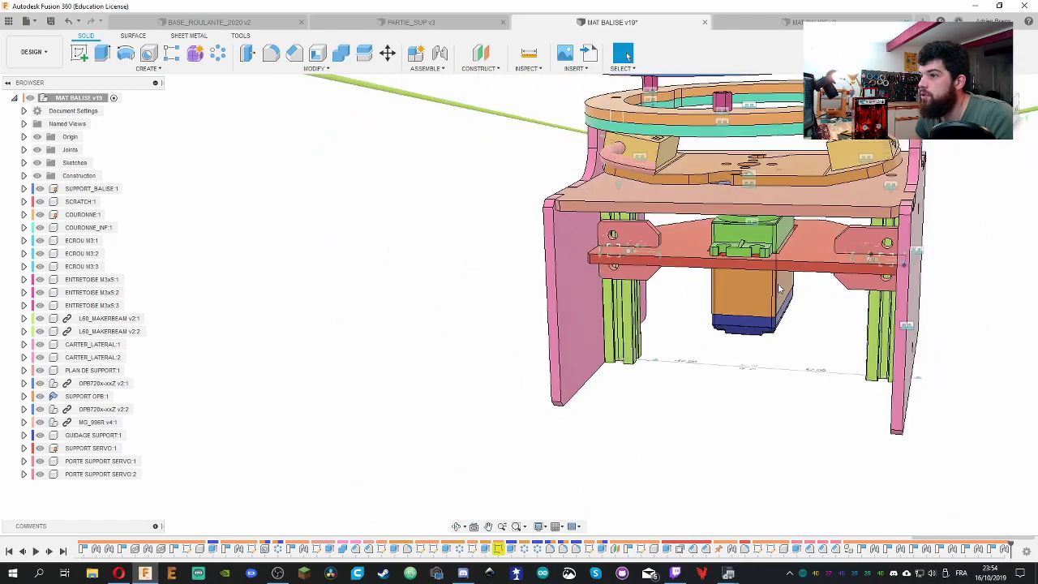
{"action": "scroll", "coordinate": [893, 230], "scroll_direction": "up", "scroll_amount": 4}
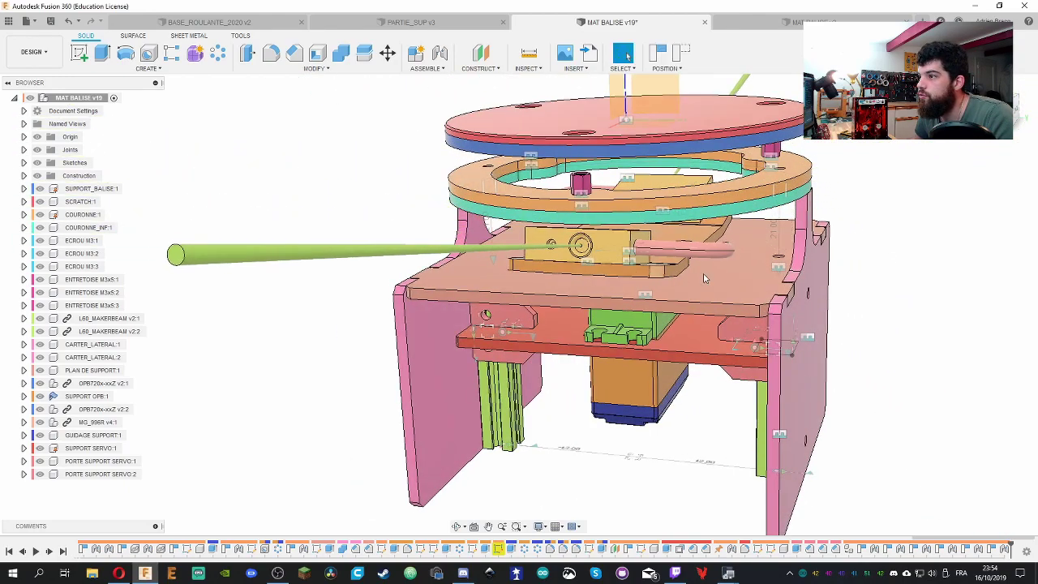
{"action": "middle_click_drag", "start_coordinate": [889, 300], "coordinate": [892, 219], "text": "shift"}
{"action": "middle_click_drag", "start_coordinate": [901, 207], "coordinate": [933, 264], "text": "shift"}
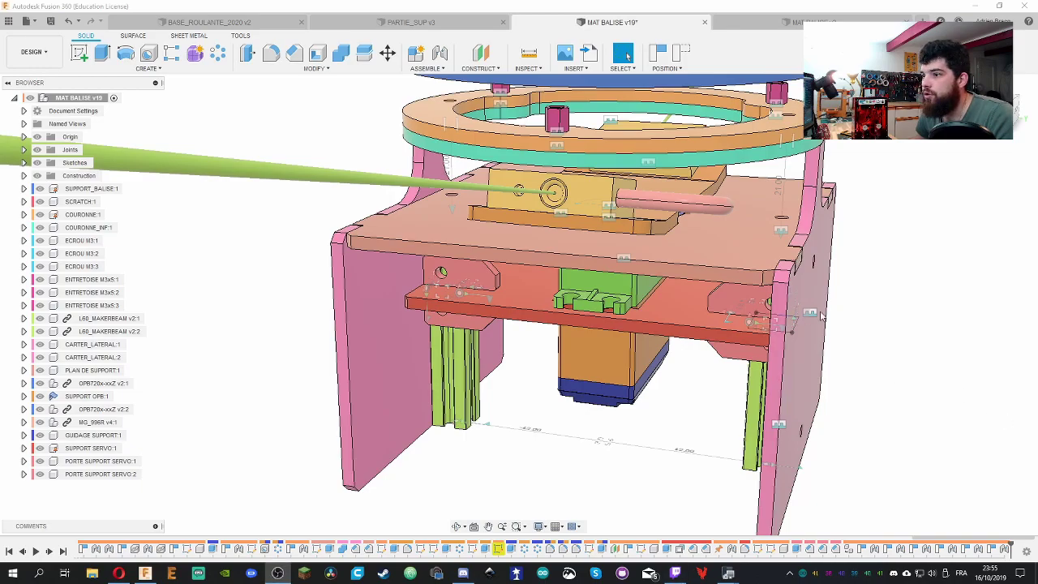
{"action": "middle_click_drag", "start_coordinate": [889, 320], "coordinate": [401, 394], "text": "shift"}
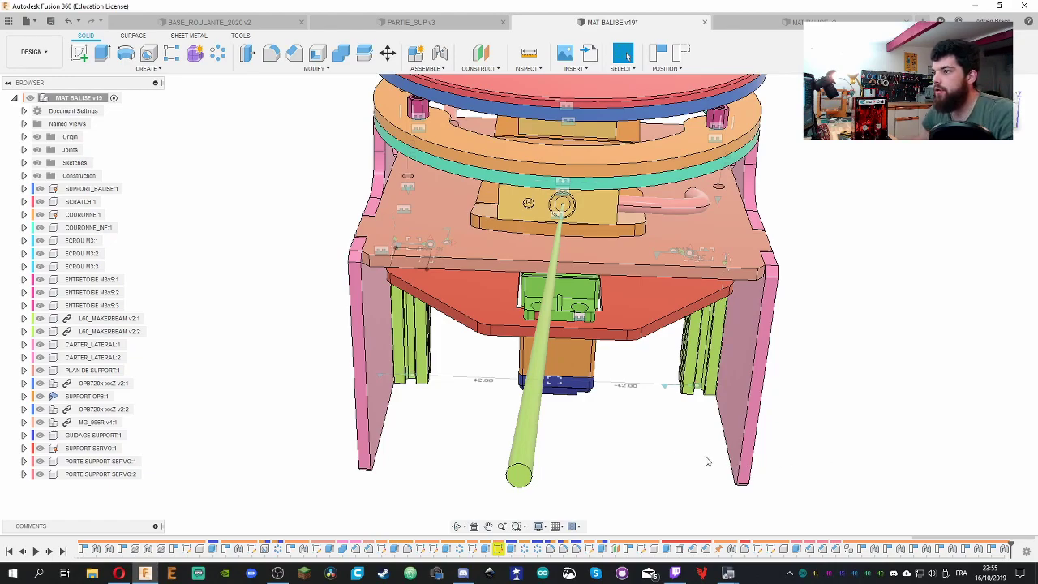
{"action": "middle_click_drag", "start_coordinate": [706, 461], "coordinate": [782, 438], "text": "shift"}
{"action": "scroll", "coordinate": [783, 439], "scroll_direction": "down", "scroll_amount": 5}
{"action": "scroll", "coordinate": [631, 508], "scroll_direction": "up", "scroll_amount": 5}
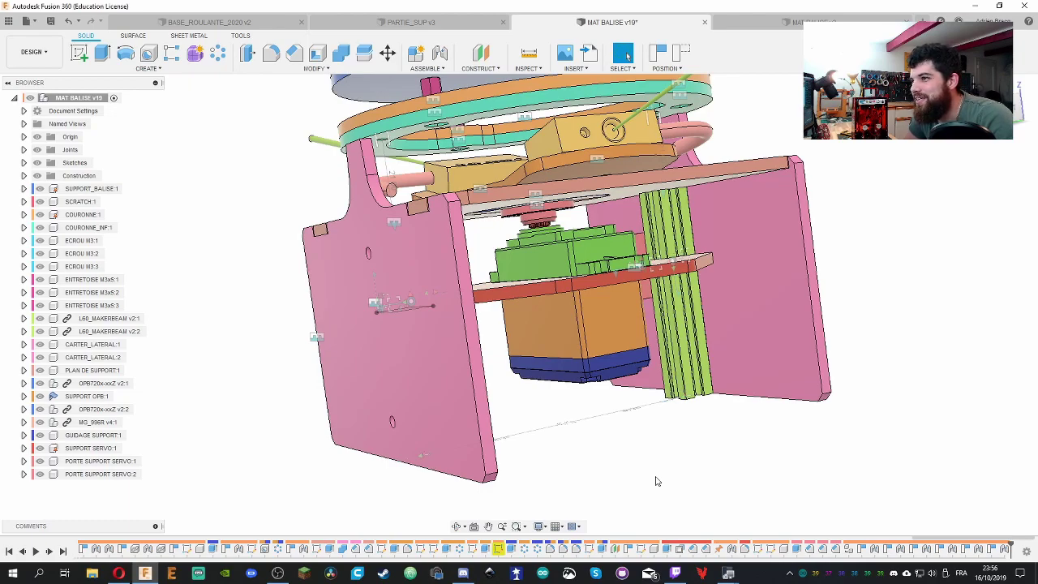
{"action": "middle_click_drag", "start_coordinate": [656, 481], "coordinate": [630, 379], "text": "shift"}
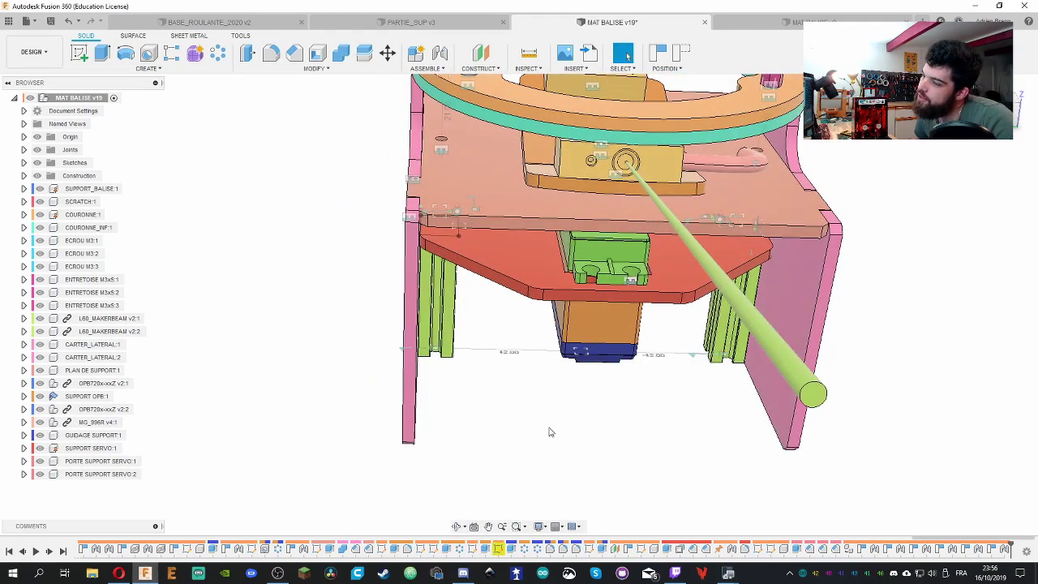
{"action": "middle_click_drag", "start_coordinate": [661, 433], "coordinate": [265, 164], "text": "shift"}
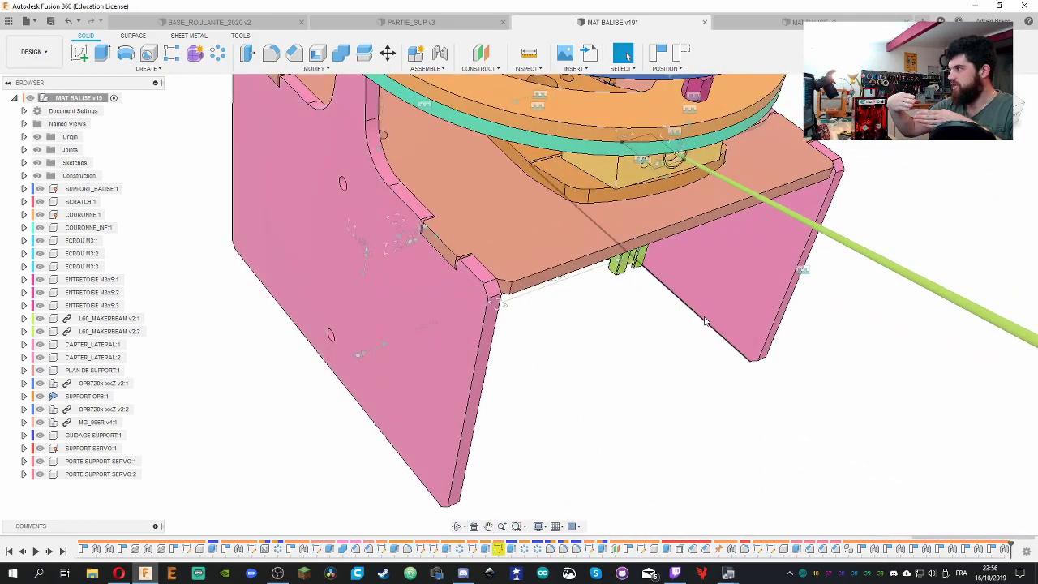
{"action": "scroll", "coordinate": [705, 321], "scroll_direction": "down", "scroll_amount": 5}
{"action": "middle_click_drag", "start_coordinate": [705, 321], "coordinate": [473, 251], "text": "shift"}
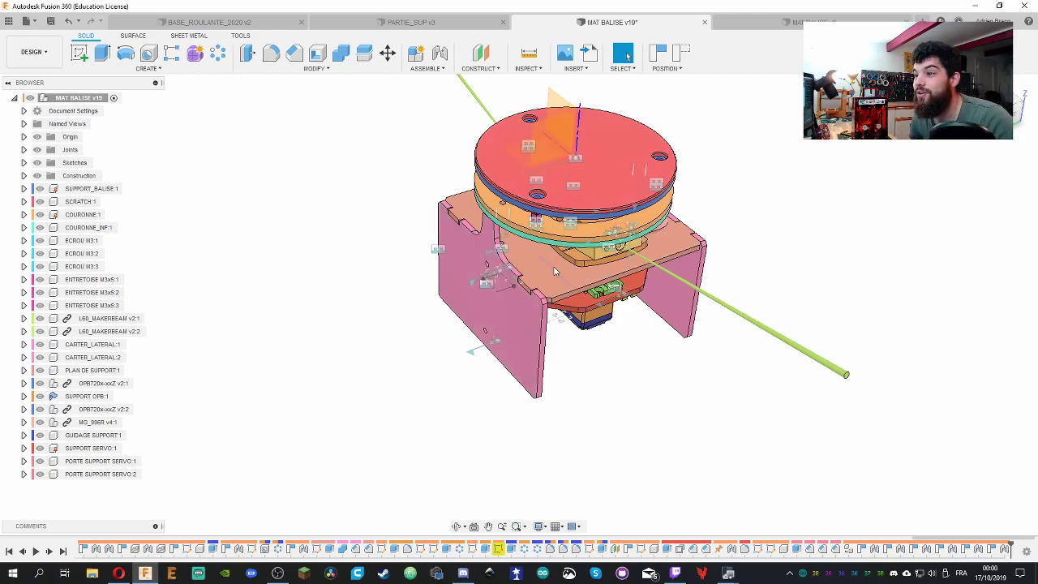
Zoom out and orbit below to see the rings, yellow block and green servo mount
{"action": "scroll", "coordinate": [525, 271], "scroll_direction": "up", "scroll_amount": 2}
{"action": "scroll", "coordinate": [487, 271], "scroll_direction": "up", "scroll_amount": 3}
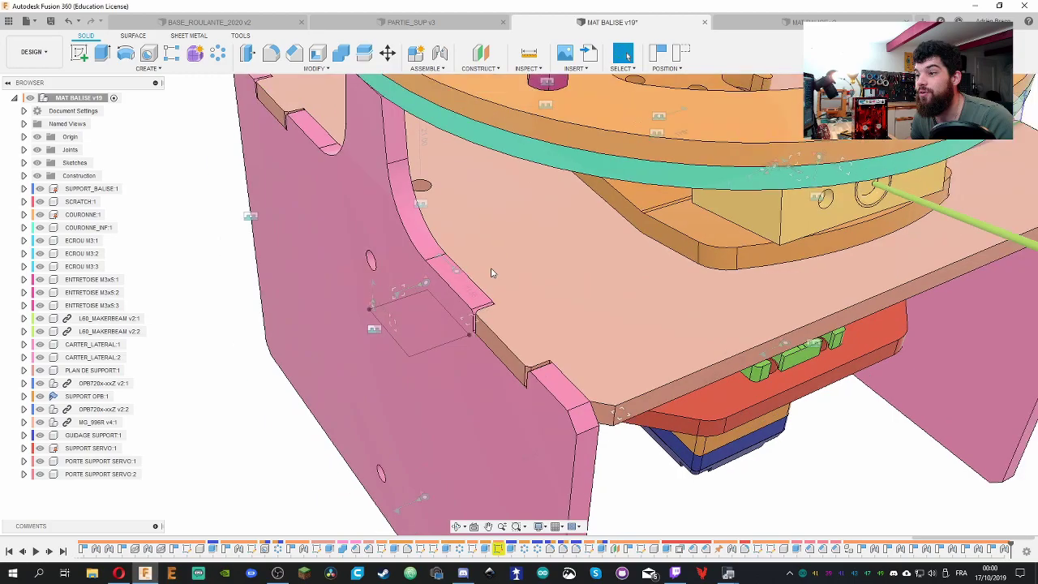
{"action": "scroll", "coordinate": [488, 270], "scroll_direction": "down", "scroll_amount": 3}
{"action": "middle_click_drag", "start_coordinate": [498, 270], "coordinate": [250, 211], "text": "shift"}
{"action": "middle_click_drag", "start_coordinate": [821, 240], "coordinate": [784, 239], "text": "shift"}
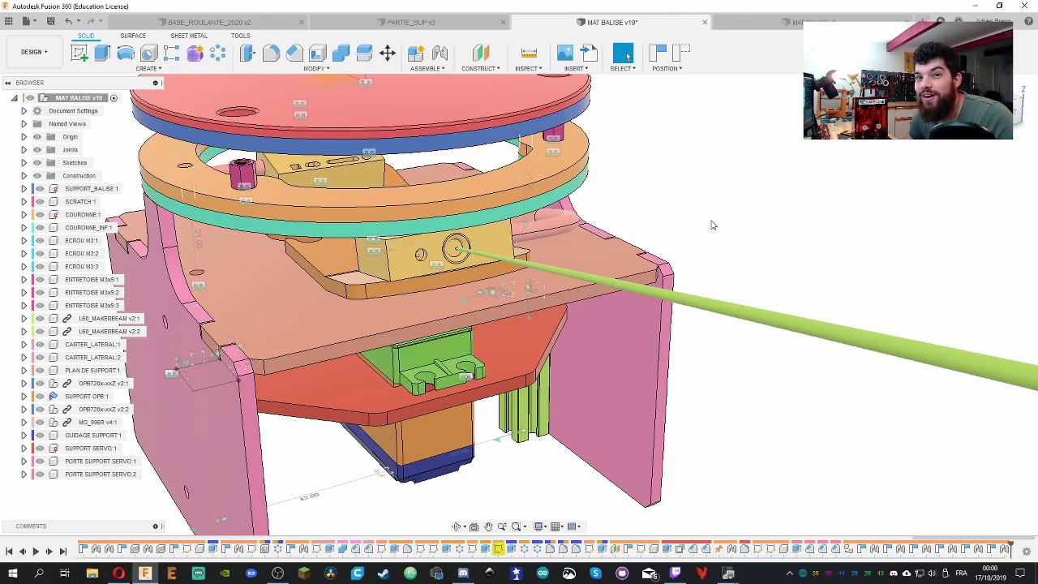
Orbit past the pink side panel to a front view of the motor between the green uprights
{"action": "scroll", "coordinate": [722, 225], "scroll_direction": "down", "scroll_amount": 3}
{"action": "scroll", "coordinate": [487, 283], "scroll_direction": "up", "scroll_amount": 3}
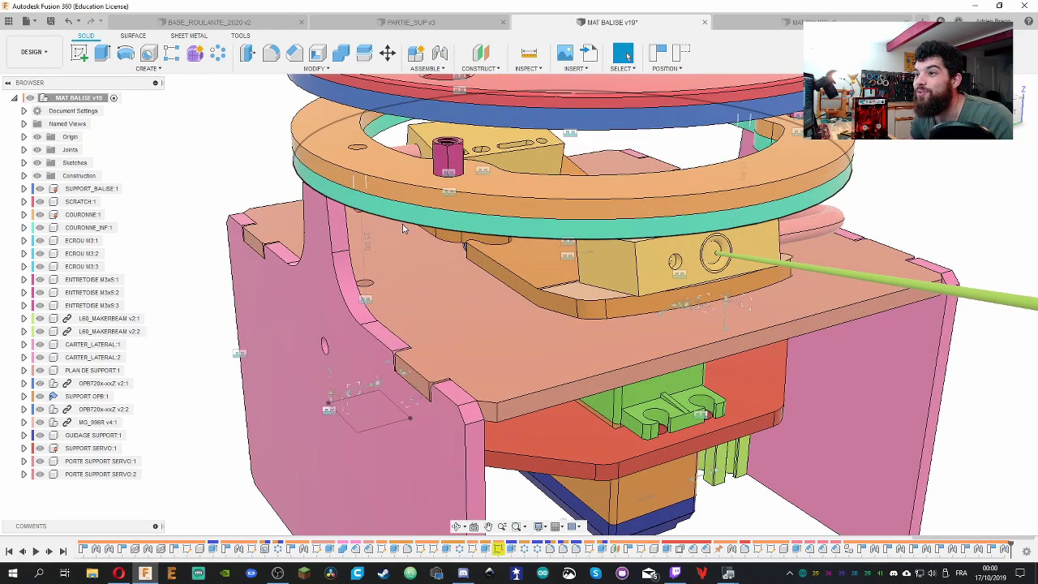
{"action": "middle_click_drag", "start_coordinate": [486, 284], "coordinate": [438, 324], "text": "shift"}
{"action": "middle_click_drag", "start_coordinate": [338, 140], "coordinate": [229, 142], "text": "shift"}
{"action": "scroll", "coordinate": [427, 258], "scroll_direction": "down", "scroll_amount": 3}
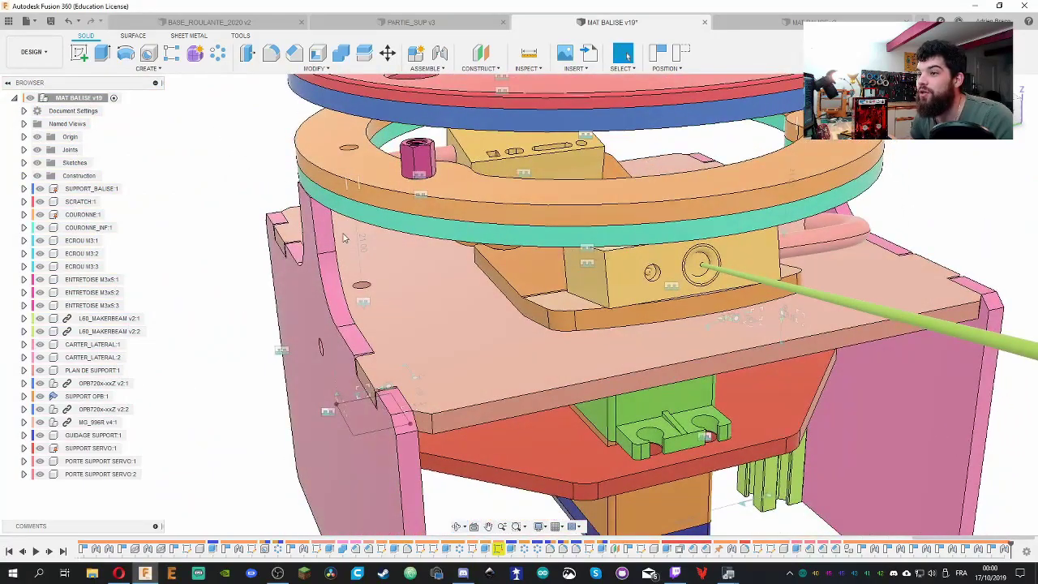
{"action": "scroll", "coordinate": [427, 258], "scroll_direction": "up", "scroll_amount": 3}
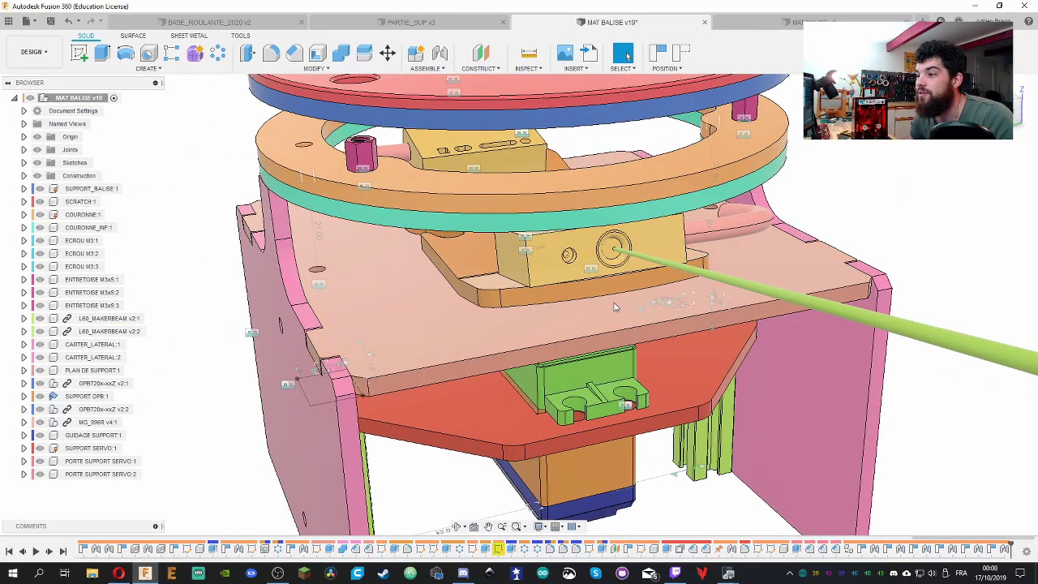
{"action": "scroll", "coordinate": [427, 258], "scroll_direction": "down", "scroll_amount": 3}
{"action": "scroll", "coordinate": [651, 433], "scroll_direction": "up", "scroll_amount": 3}
{"action": "middle_click_drag", "start_coordinate": [651, 433], "coordinate": [645, 415], "text": "shift"}
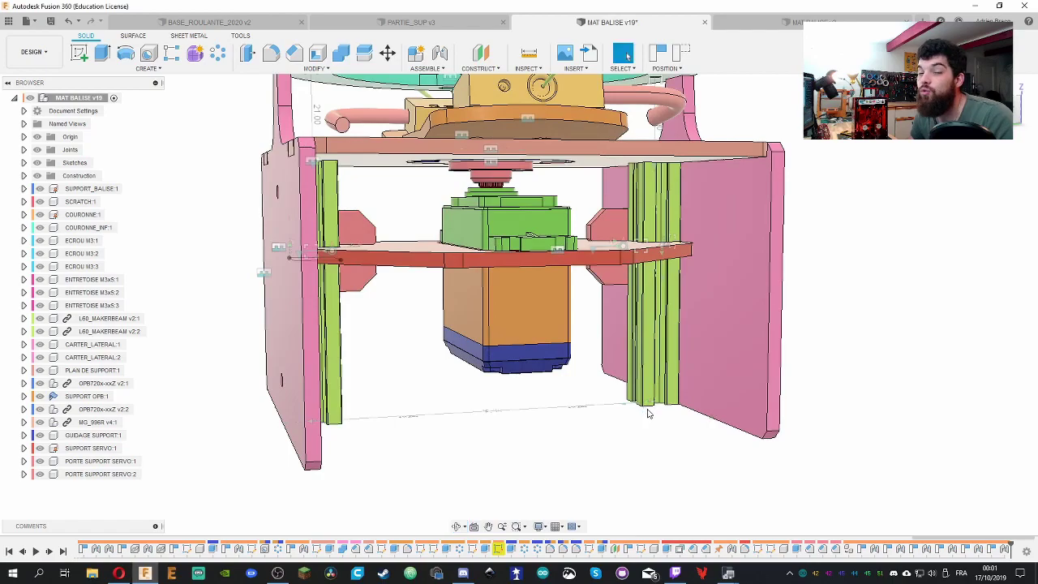
Orbit under the platform and select a servo bracket sketch line to check its length
{"action": "middle_click_drag", "start_coordinate": [585, 401], "coordinate": [585, 411], "text": "shift"}
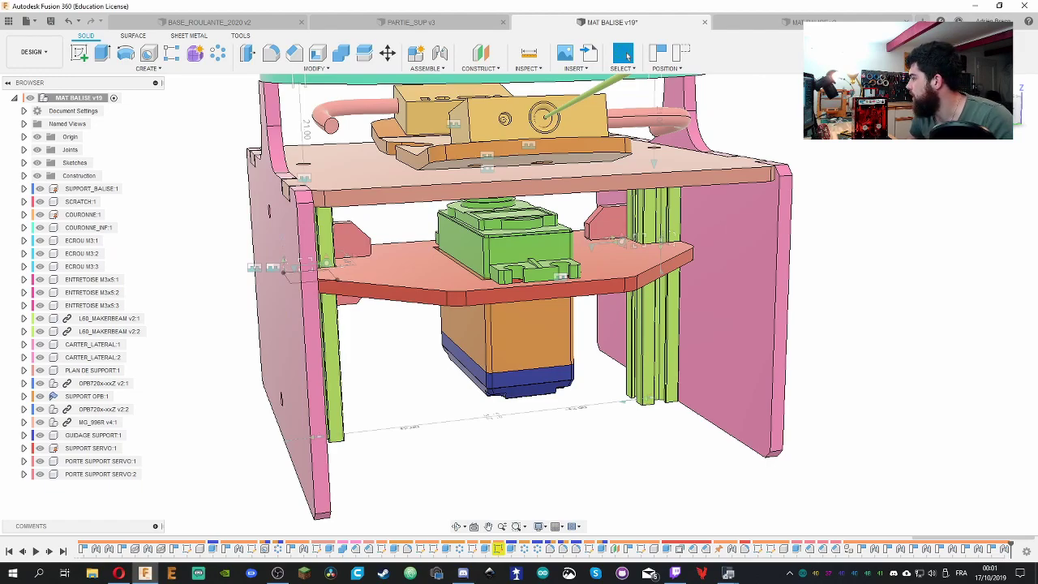
{"action": "key", "text": "alt+Tab"}
{"action": "key", "text": "alt+Tab"}
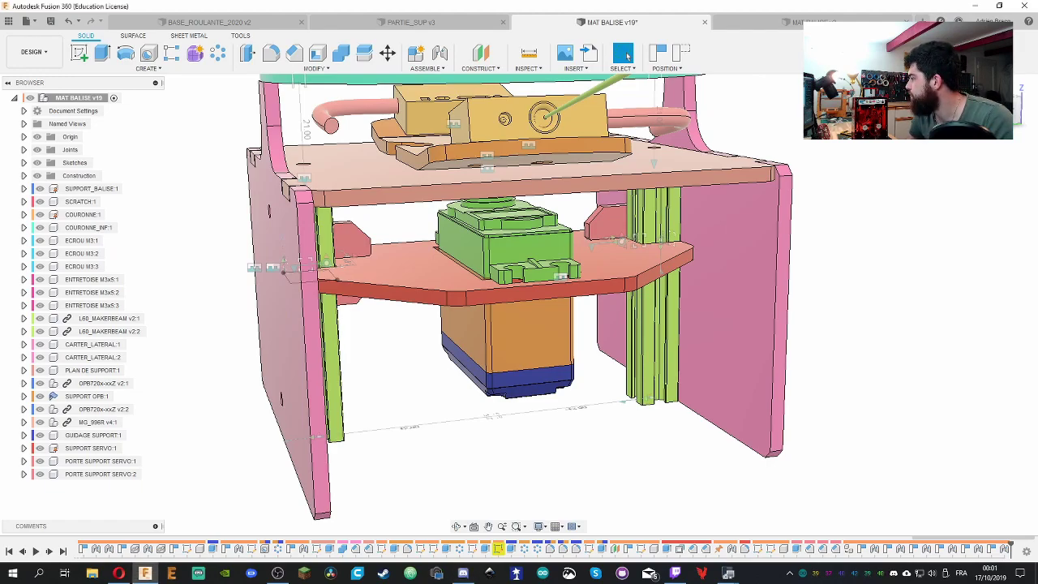
{"action": "key", "text": "alt+Tab"}
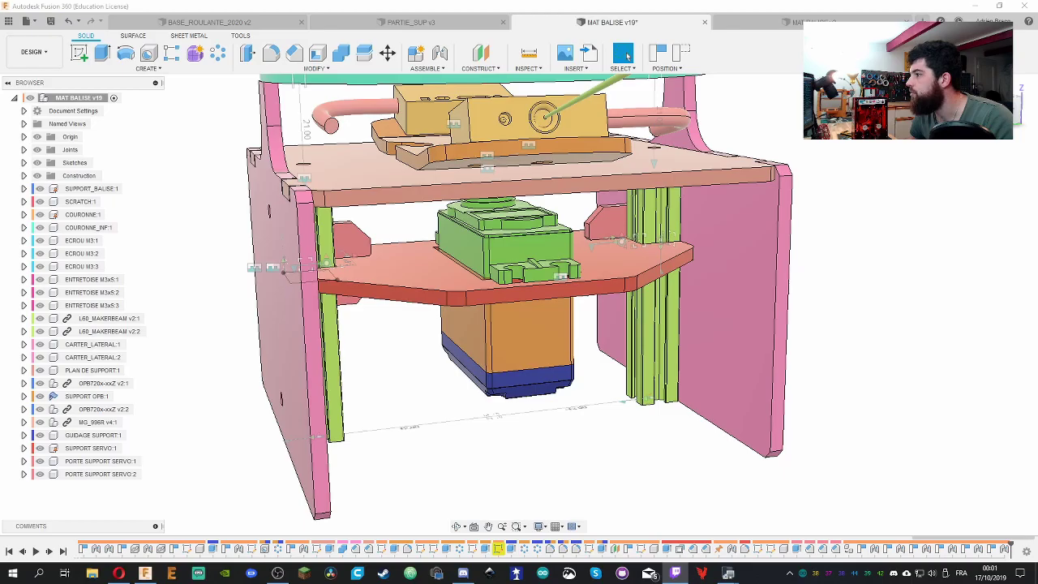
{"action": "middle_click_drag", "start_coordinate": [626, 56], "coordinate": [626, 56], "text": "shift"}
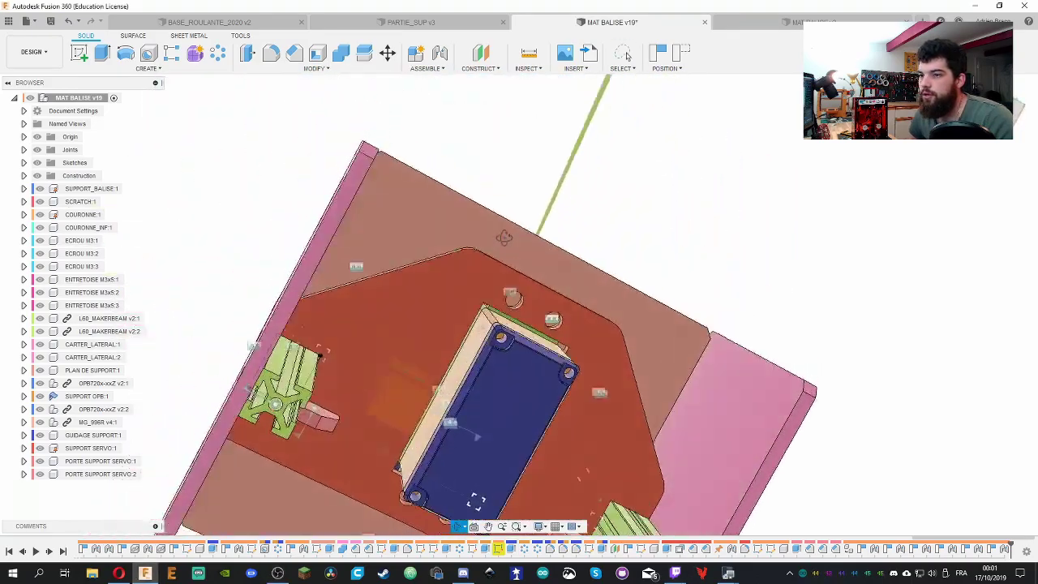
{"action": "middle_click_drag", "start_coordinate": [504, 237], "coordinate": [656, 302], "text": "shift"}
{"action": "middle_click_drag", "start_coordinate": [612, 300], "coordinate": [607, 221], "text": "shift"}
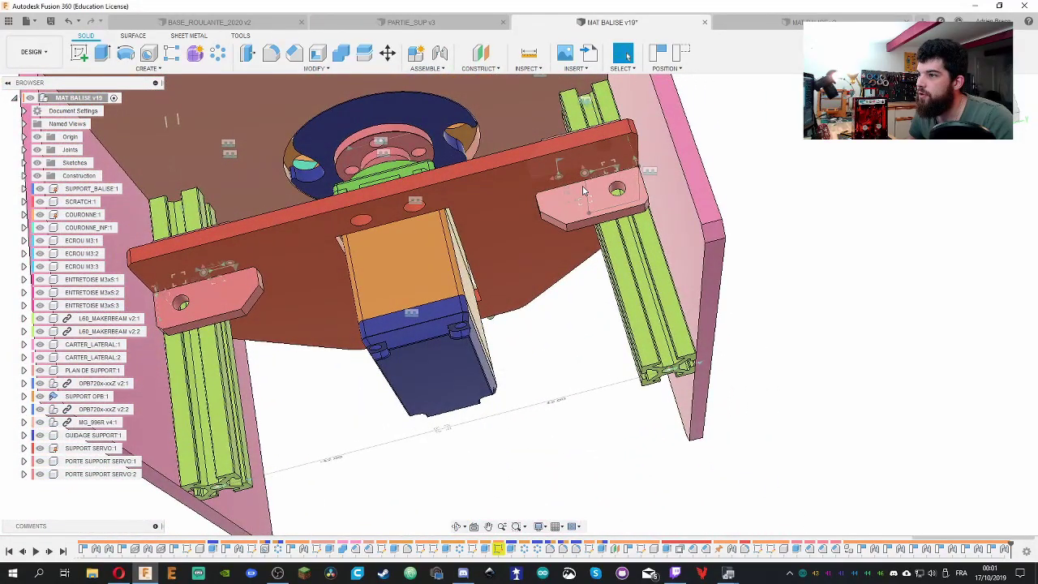
{"action": "left_click", "coordinate": [590, 203]}
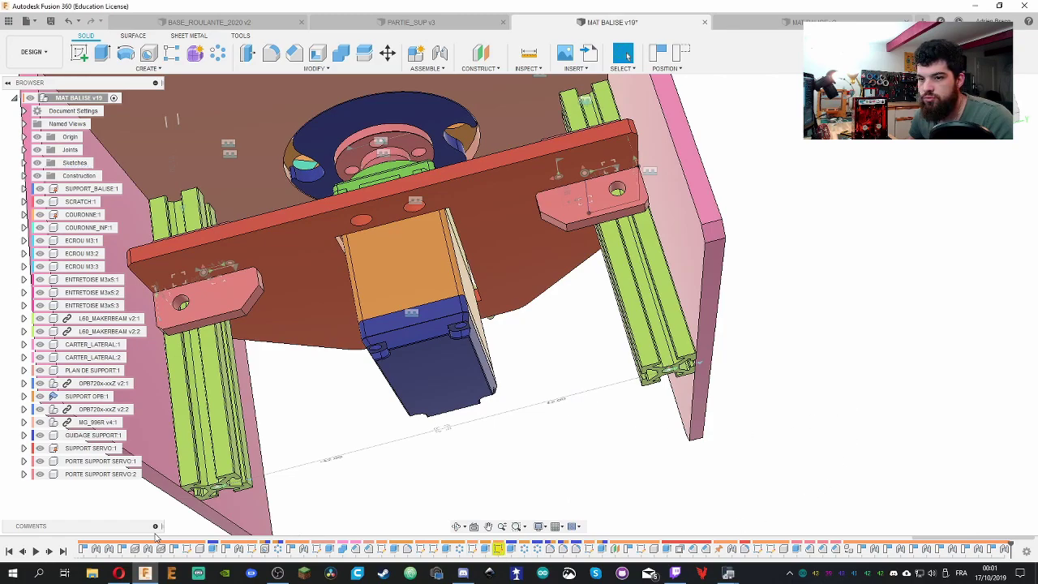
Delete the bracket's referenced sketch from the timeline, confirming the deletion warning
{"action": "left_click", "coordinate": [758, 549]}
{"action": "key", "text": "Delete"}
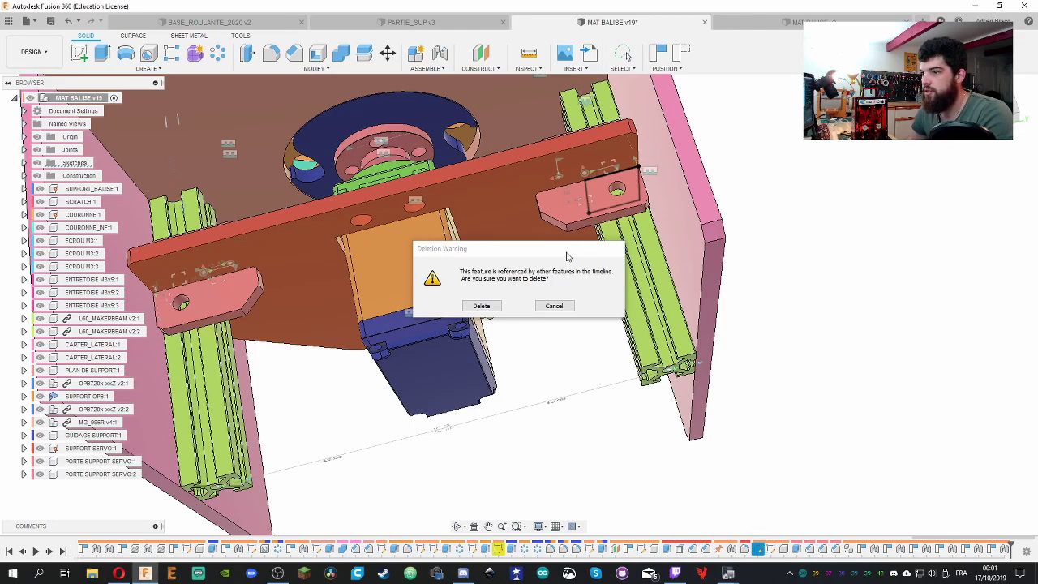
{"action": "left_click", "coordinate": [494, 306]}
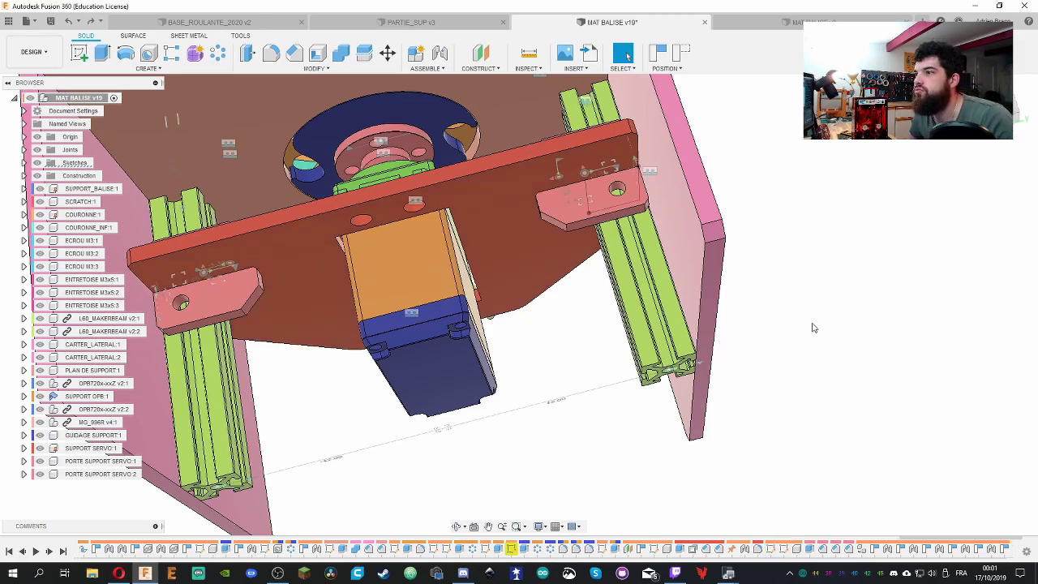
{"action": "middle_click_drag", "start_coordinate": [589, 383], "coordinate": [672, 408], "text": "shift"}
{"action": "middle_click_drag", "start_coordinate": [227, 366], "coordinate": [529, 307], "text": "shift"}
Save the MAT BALISE design as v20 with the default 'User Saved' description
{"action": "key", "text": "ctrl+s"}
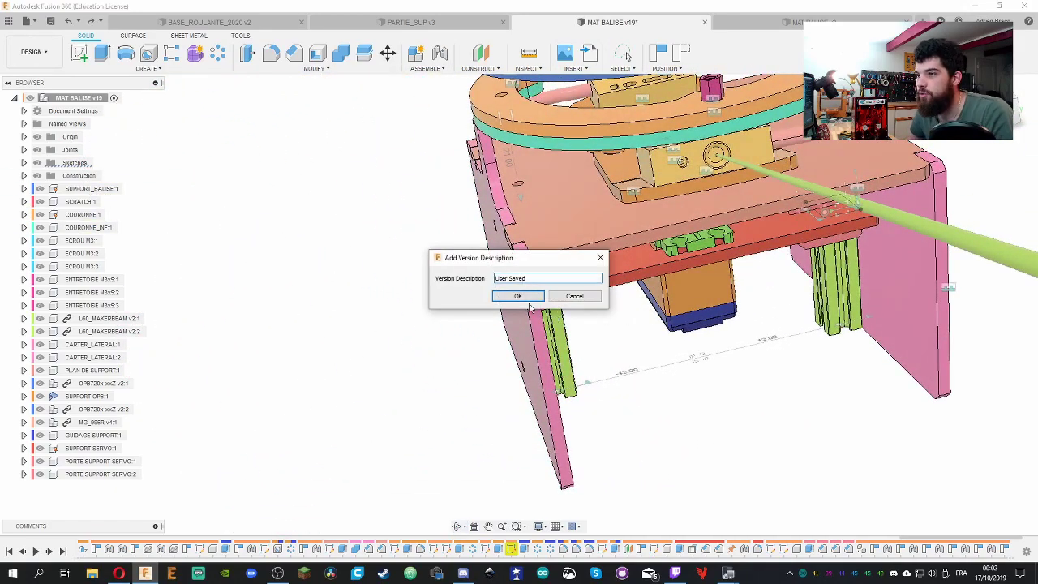
{"action": "left_click", "coordinate": [527, 297]}
{"action": "middle_click_drag", "start_coordinate": [809, 373], "coordinate": [690, 399], "text": "shift"}
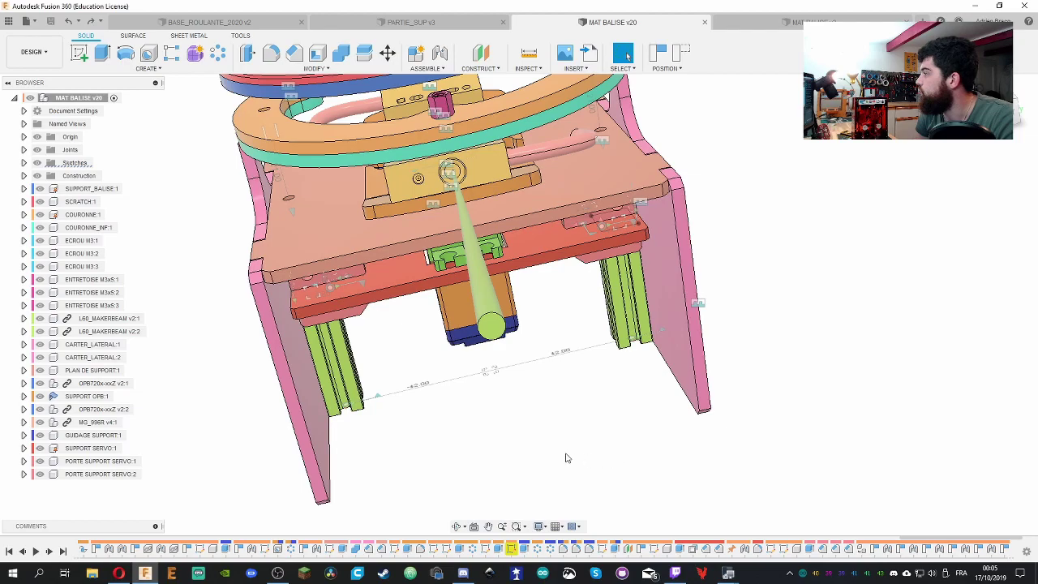
Reframe the view from a higher angle to show the whole v20 assembly
{"action": "middle_click_drag", "start_coordinate": [470, 419], "coordinate": [357, 324], "text": "shift"}
{"action": "middle_click_drag", "start_coordinate": [253, 272], "coordinate": [600, 385]}
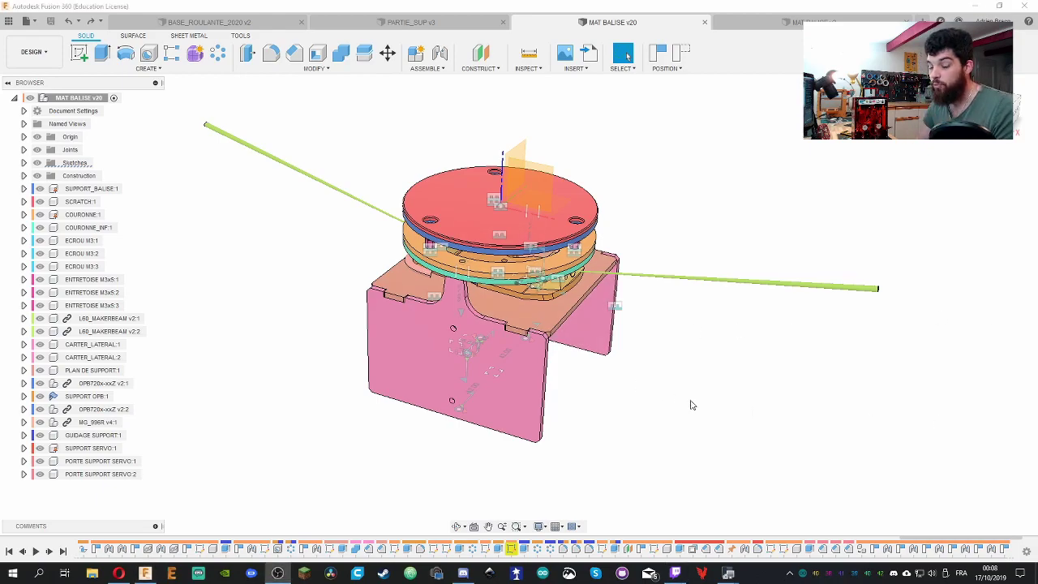
Orbit and zoom around the side panel, servo and underside to inspect the brackets
{"action": "middle_click_drag", "start_coordinate": [634, 370], "coordinate": [739, 287], "text": "shift"}
{"action": "scroll", "coordinate": [519, 362], "scroll_direction": "up", "scroll_amount": 5}
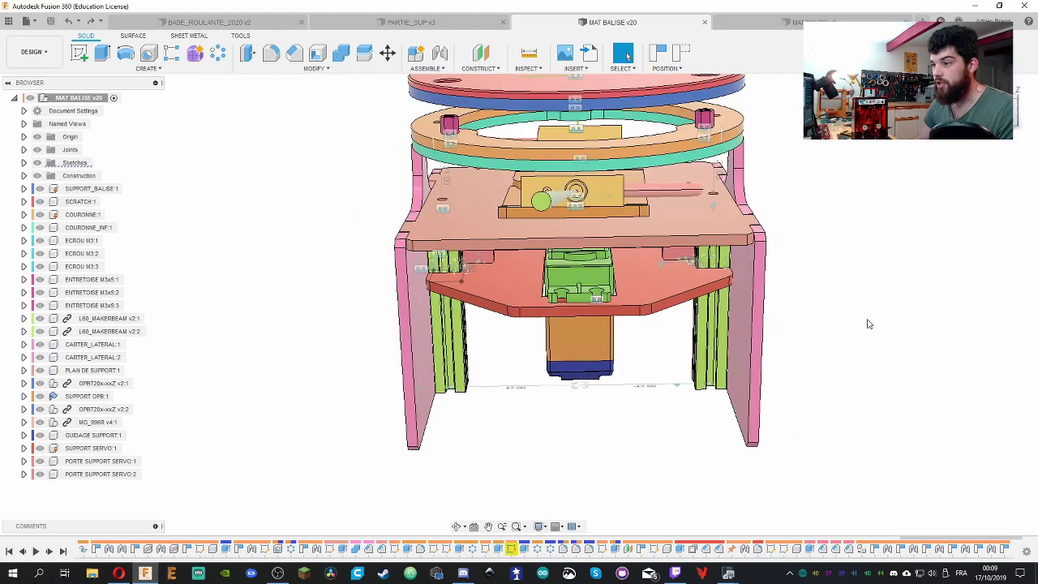
{"action": "middle_click_drag", "start_coordinate": [868, 322], "coordinate": [518, 266], "text": "shift"}
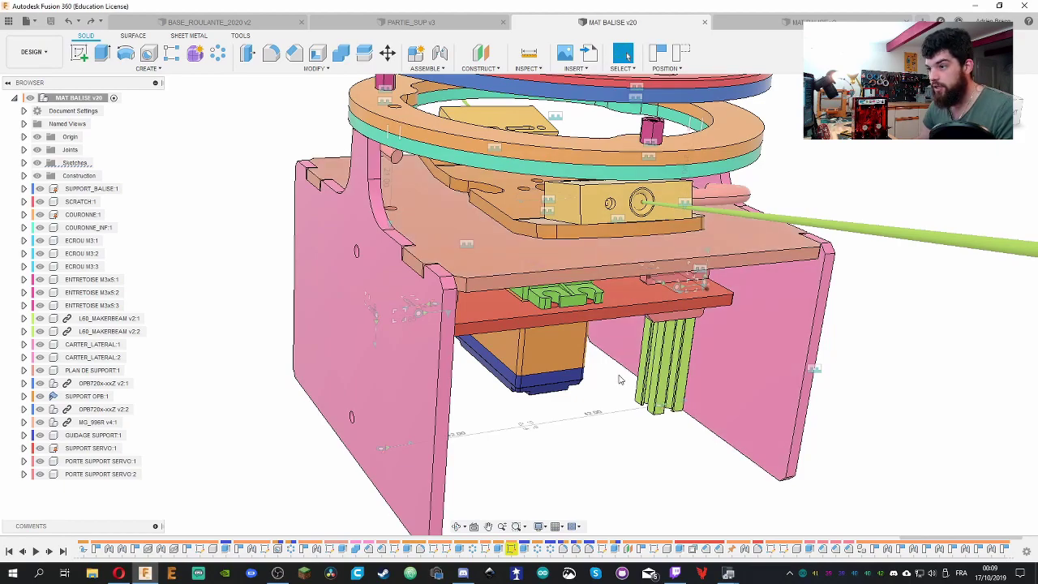
{"action": "scroll", "coordinate": [589, 387], "scroll_direction": "up", "scroll_amount": 5}
{"action": "scroll", "coordinate": [591, 386], "scroll_direction": "down", "scroll_amount": 8}
{"action": "scroll", "coordinate": [591, 386], "scroll_direction": "up", "scroll_amount": 4}
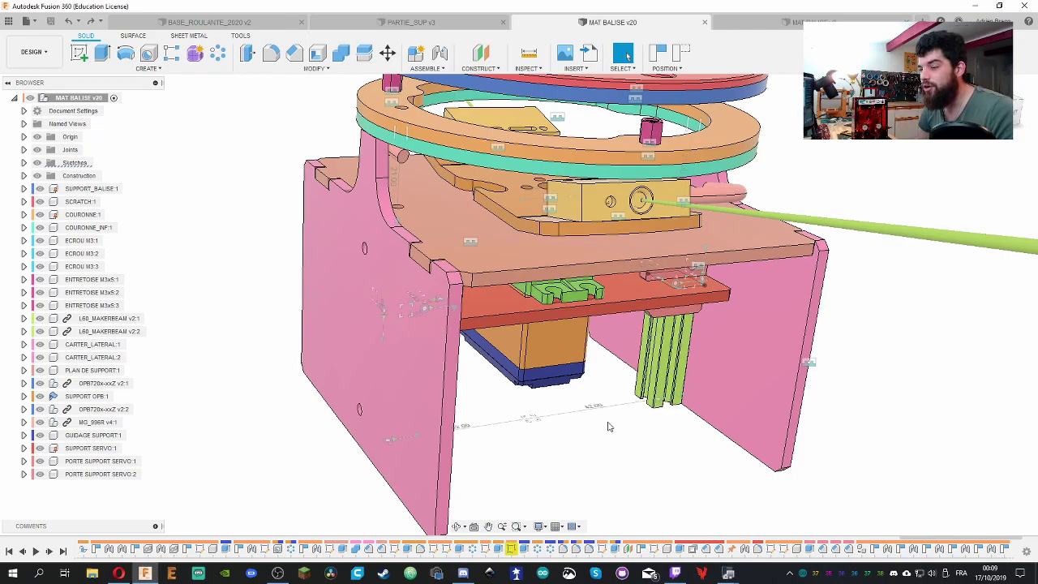
{"action": "scroll", "coordinate": [601, 443], "scroll_direction": "down", "scroll_amount": 5}
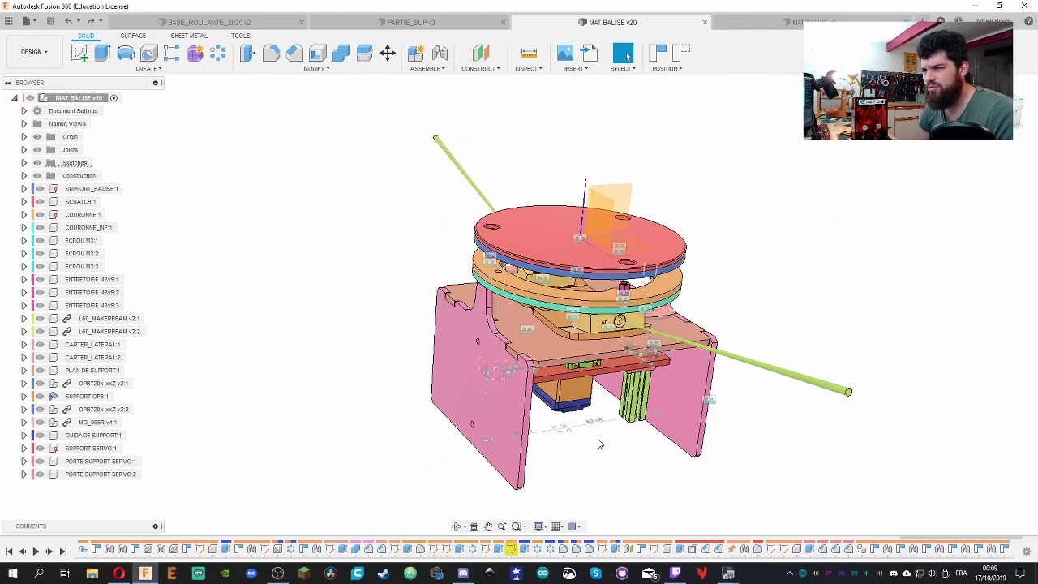
{"action": "scroll", "coordinate": [608, 443], "scroll_direction": "up", "scroll_amount": 5}
{"action": "middle_click_drag", "start_coordinate": [608, 442], "coordinate": [663, 421], "text": "shift"}
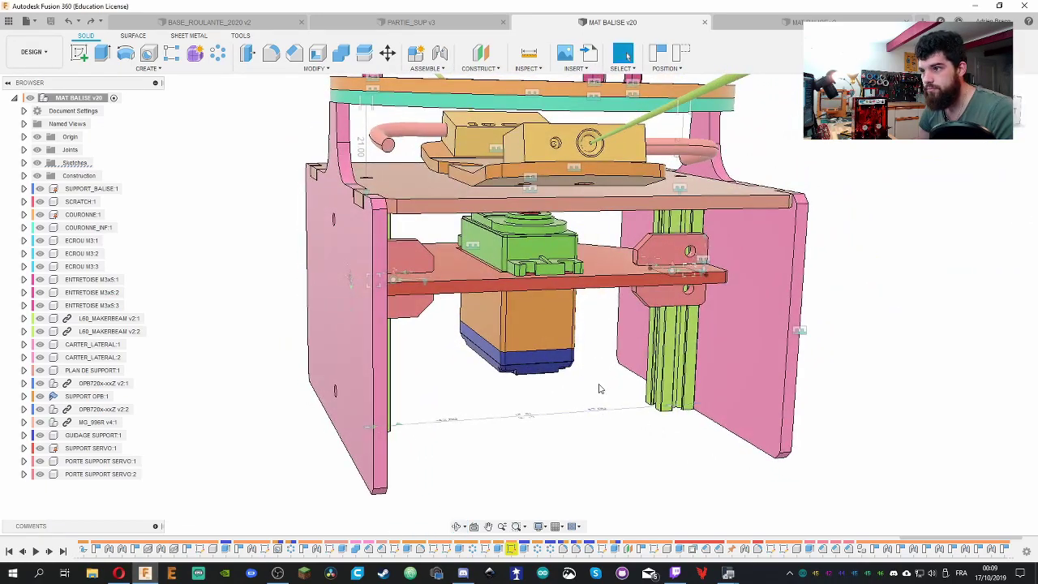
{"action": "scroll", "coordinate": [597, 391], "scroll_direction": "up", "scroll_amount": 5}
{"action": "scroll", "coordinate": [603, 394], "scroll_direction": "down", "scroll_amount": 6}
{"action": "scroll", "coordinate": [498, 322], "scroll_direction": "up", "scroll_amount": 2}
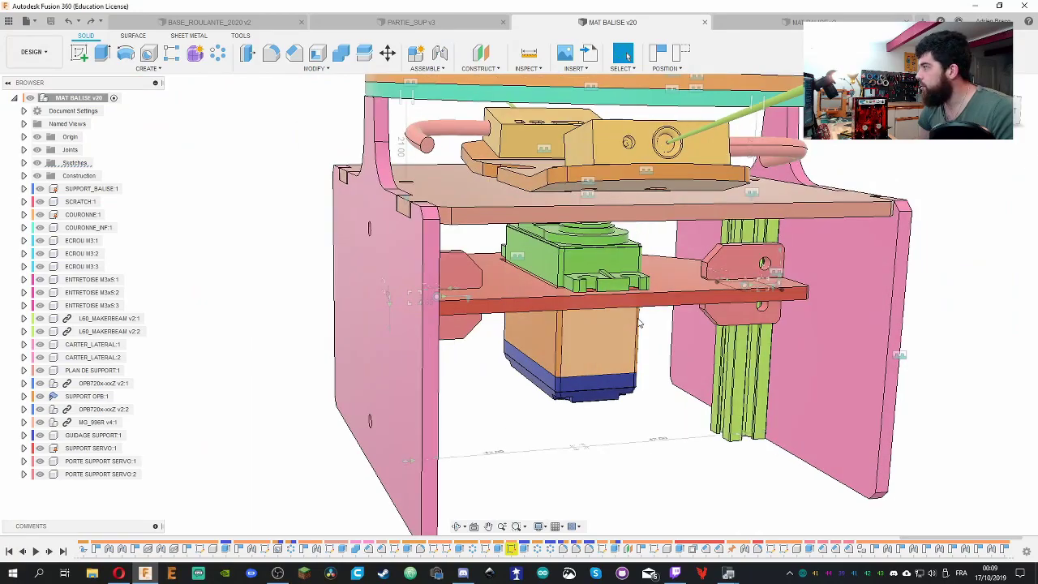
{"action": "middle_click_drag", "start_coordinate": [262, 289], "coordinate": [612, 438], "text": "shift"}
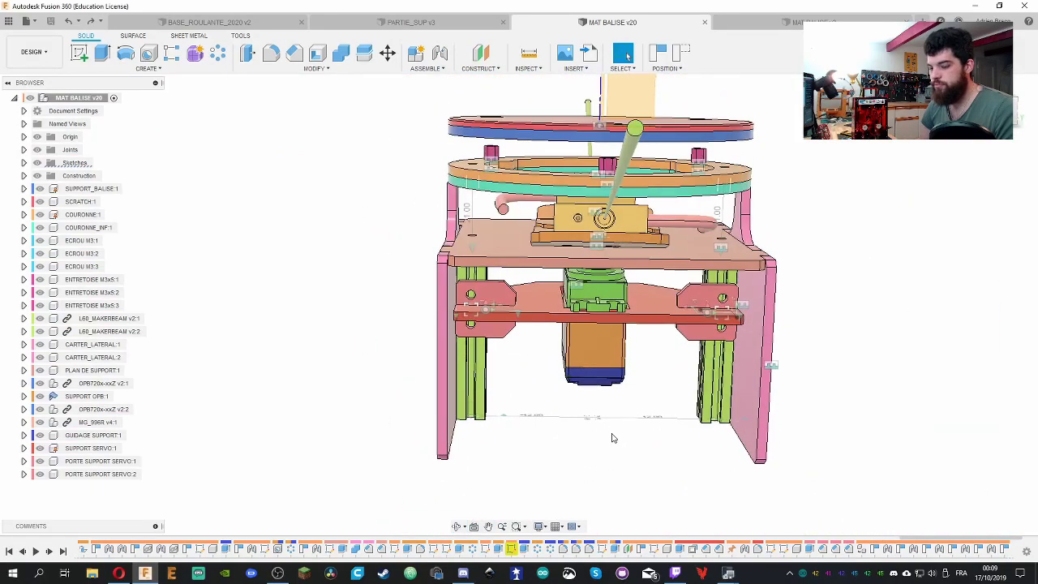
{"action": "middle_click_drag", "start_coordinate": [852, 296], "coordinate": [845, 276], "text": "shift"}
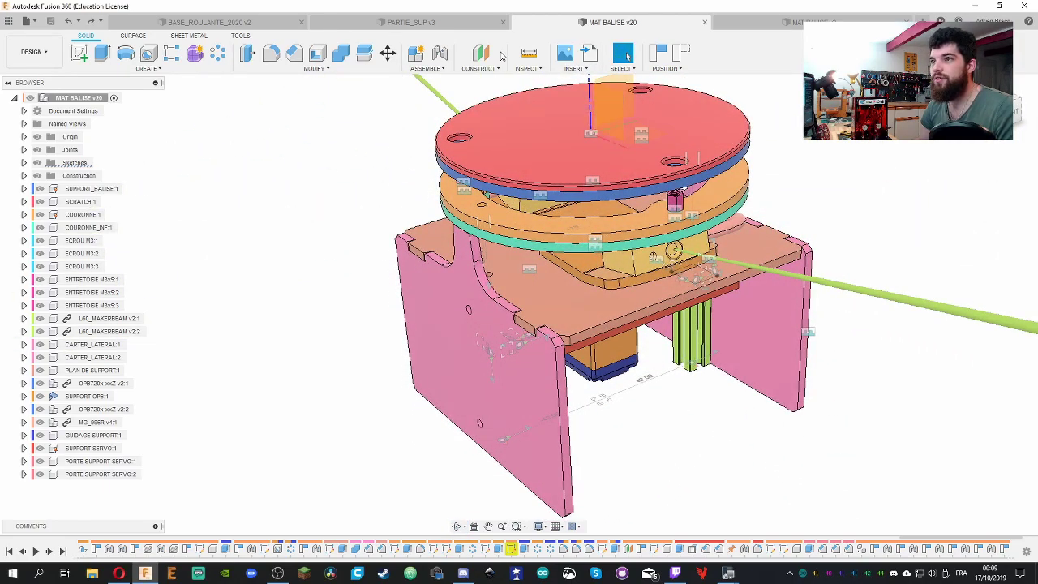
{"action": "left_click", "coordinate": [241, 35]}
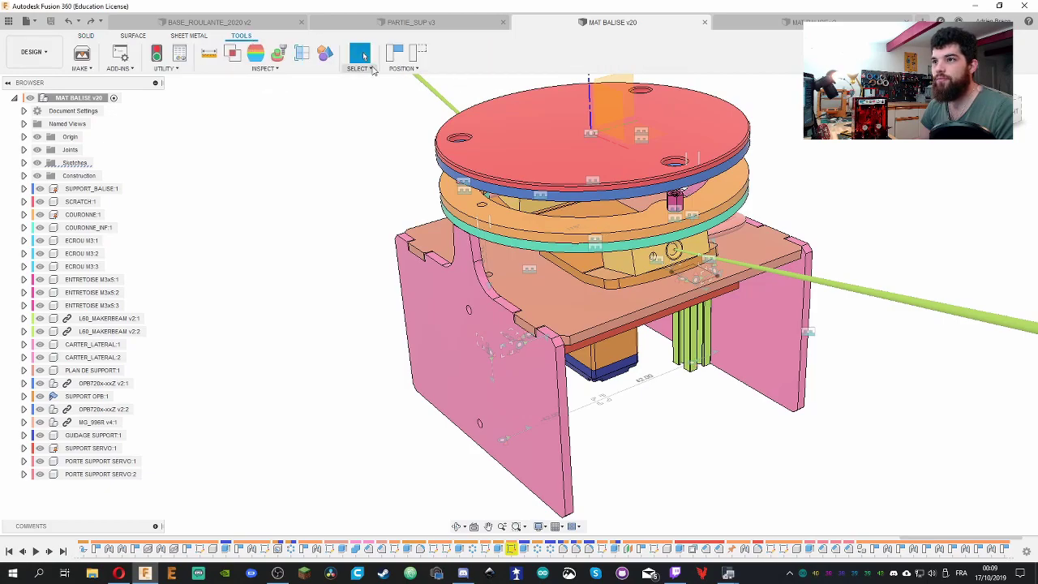
{"action": "left_click", "coordinate": [325, 57]}
{"action": "middle_click_drag", "start_coordinate": [251, 195], "coordinate": [273, 109], "text": "shift"}
{"action": "left_click", "coordinate": [325, 55]}
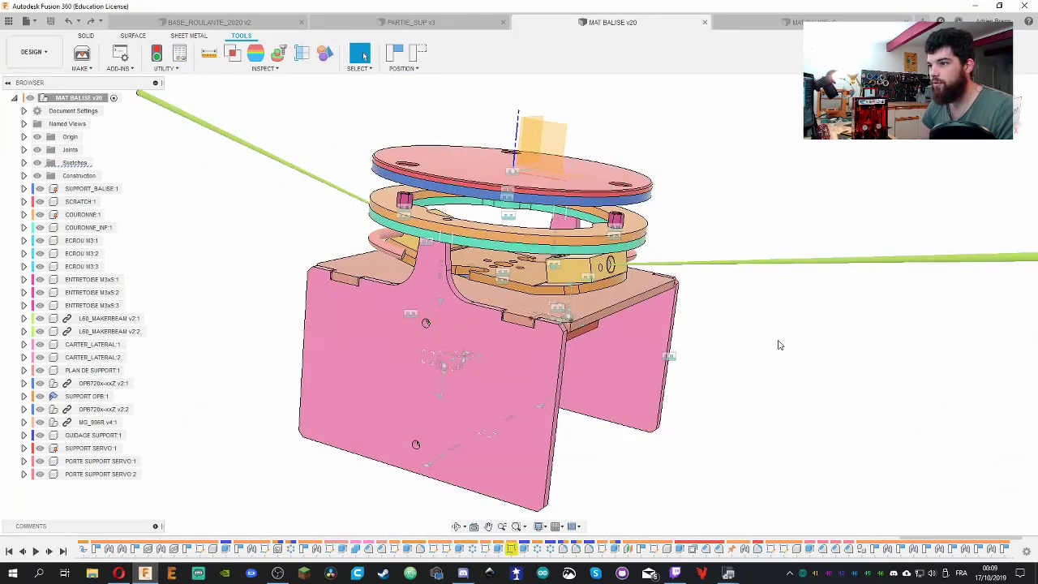
{"action": "middle_click_drag", "start_coordinate": [834, 358], "coordinate": [502, 239], "text": "shift"}
{"action": "scroll", "coordinate": [440, 225], "scroll_direction": "up", "scroll_amount": 6}
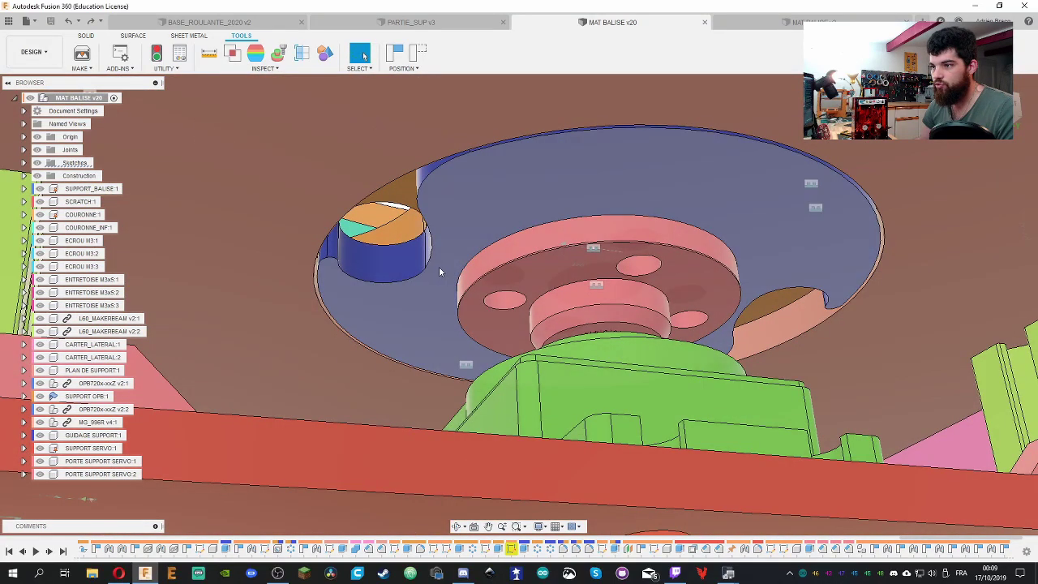
{"action": "scroll", "coordinate": [439, 266], "scroll_direction": "up", "scroll_amount": 5}
{"action": "scroll", "coordinate": [439, 268], "scroll_direction": "down", "scroll_amount": 10}
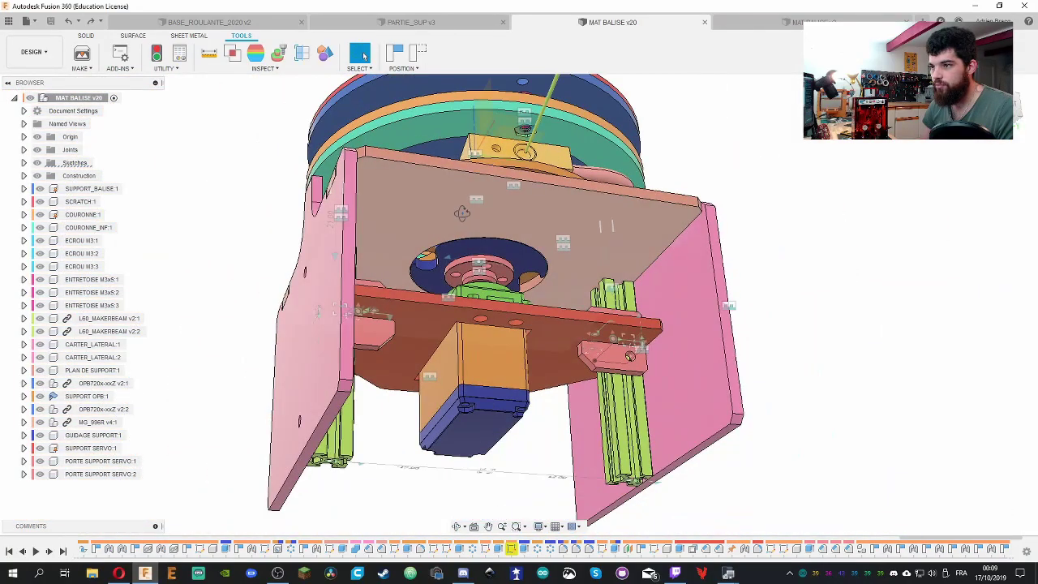
{"action": "middle_click_drag", "start_coordinate": [439, 266], "coordinate": [439, 324], "text": "shift"}
{"action": "middle_click_drag", "start_coordinate": [369, 316], "coordinate": [458, 331], "text": "shift"}
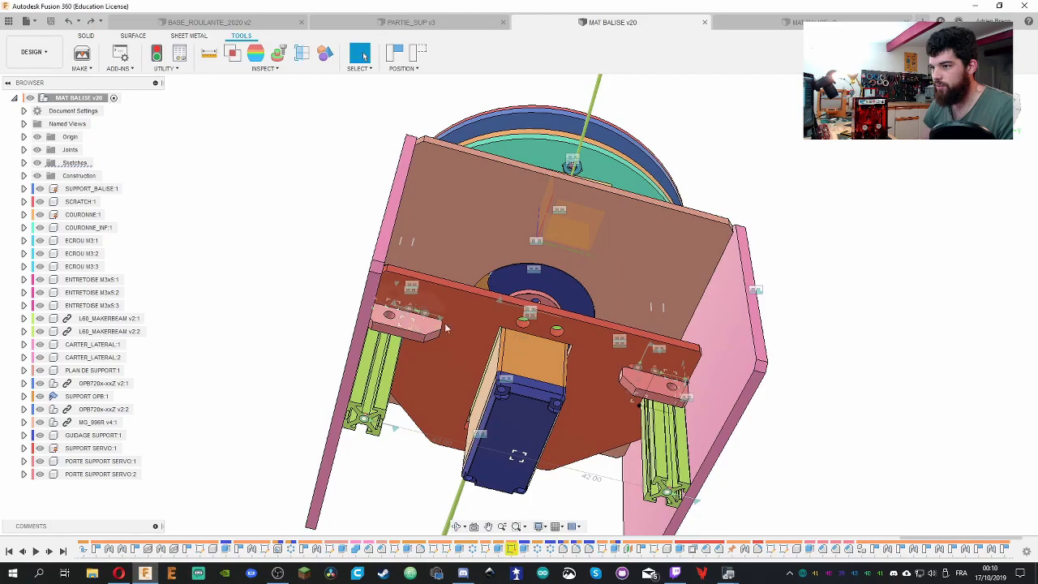
{"action": "middle_click_drag", "start_coordinate": [498, 331], "coordinate": [616, 402], "text": "shift"}
{"action": "middle_click_drag", "start_coordinate": [790, 329], "coordinate": [830, 248], "text": "shift"}
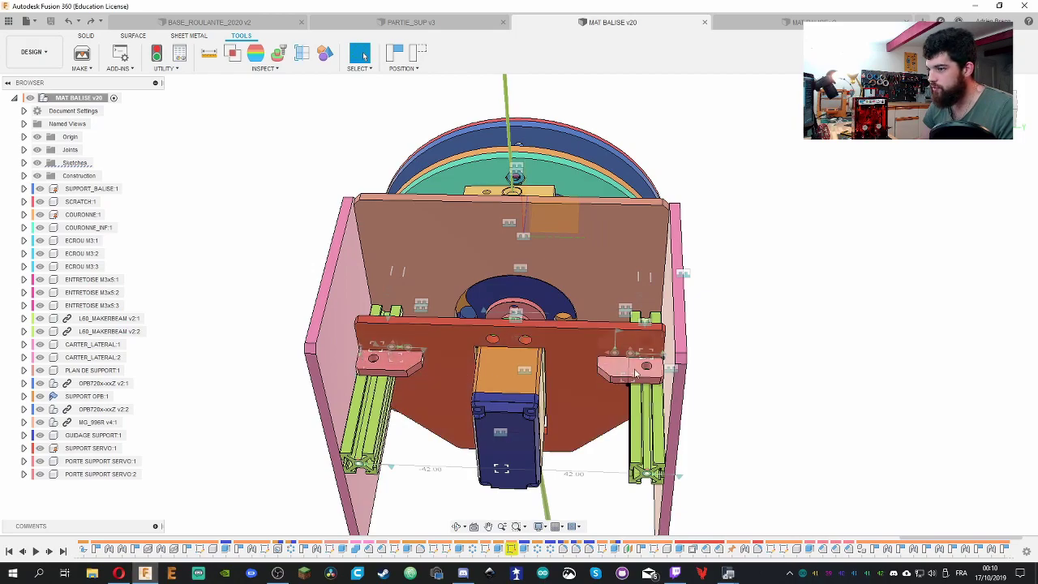
{"action": "middle_click_drag", "start_coordinate": [426, 345], "coordinate": [387, 331], "text": "shift"}
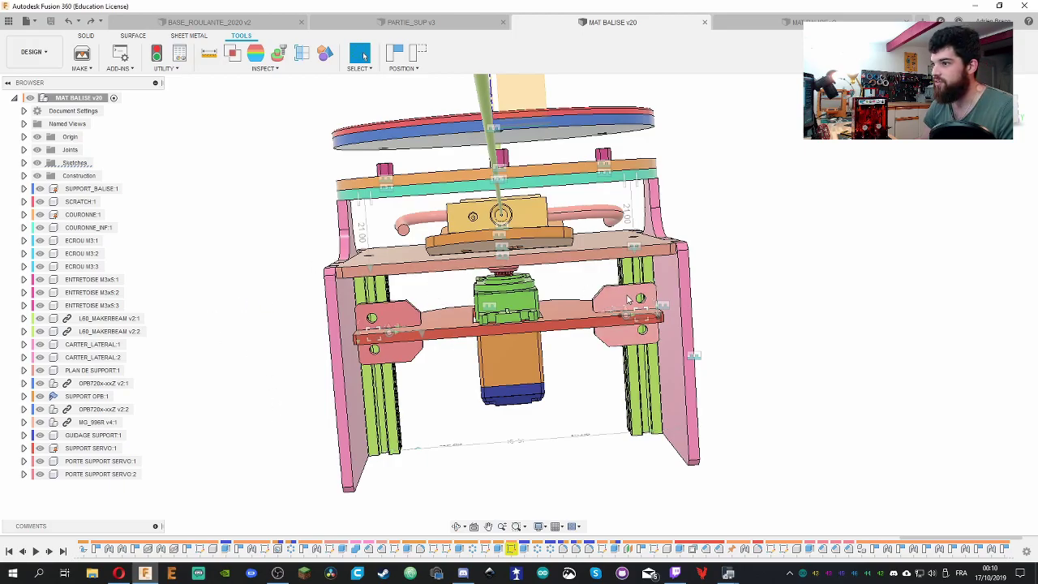
{"action": "middle_click_drag", "start_coordinate": [414, 301], "coordinate": [426, 158], "text": "shift"}
{"action": "middle_click_drag", "start_coordinate": [241, 259], "coordinate": [632, 397], "text": "shift"}
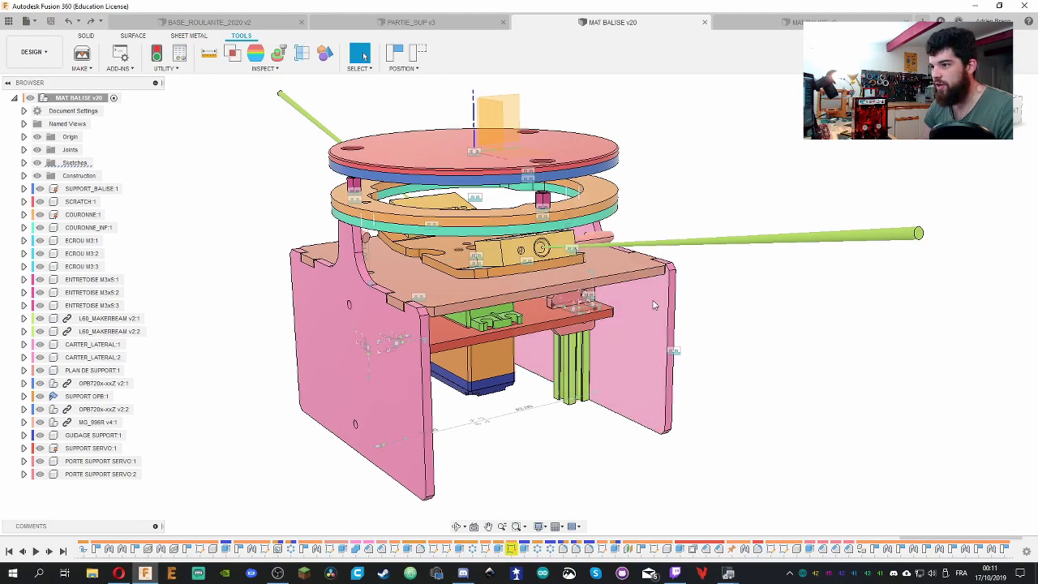
{"action": "middle_click_drag", "start_coordinate": [493, 304], "coordinate": [726, 185], "text": "shift"}
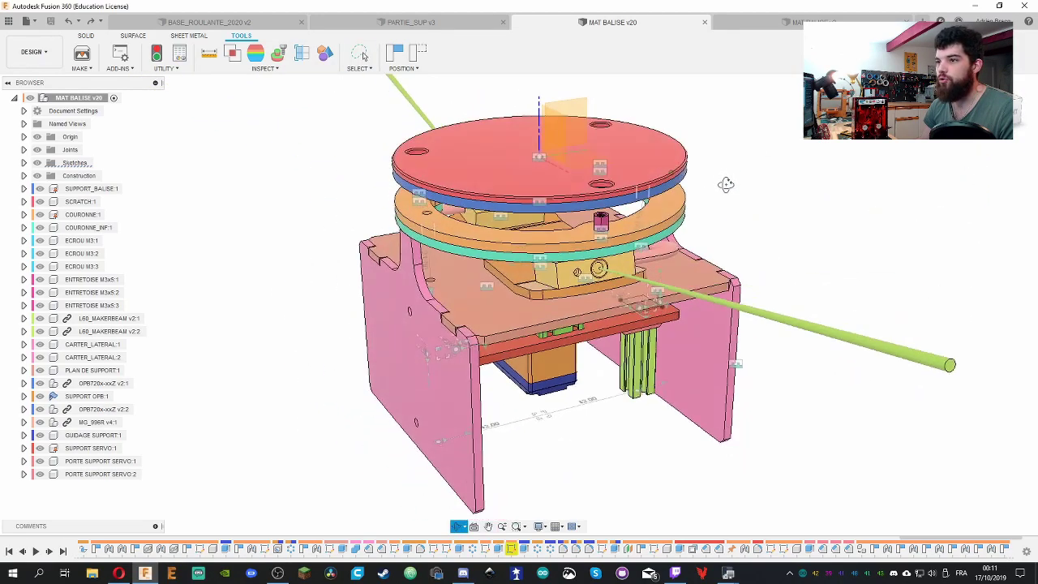